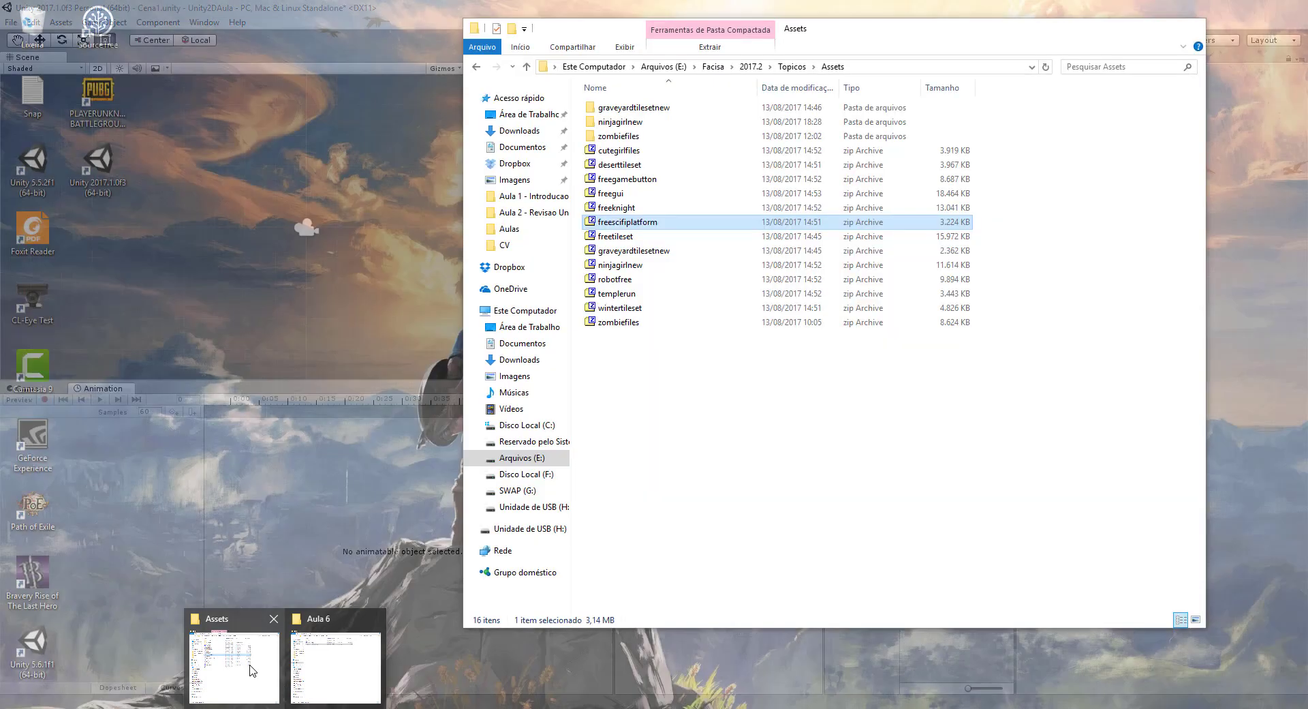
Step: Open ninjagirlnew > png in File Explorer to show the 111 ninja sprite frames
{"action": "left_click", "coordinate": [280, 681]}
{"action": "left_click_drag", "start_coordinate": [834, 36], "coordinate": [799, 119]}
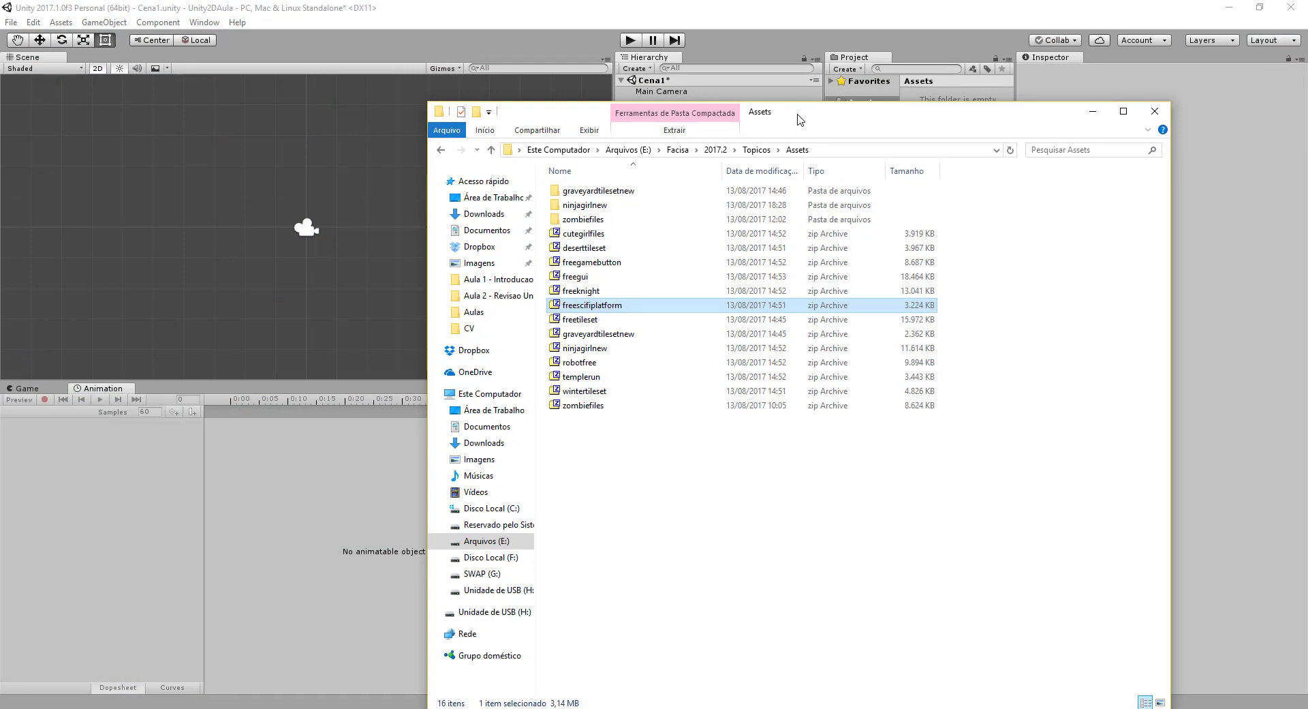
{"action": "double_click", "coordinate": [584, 205]}
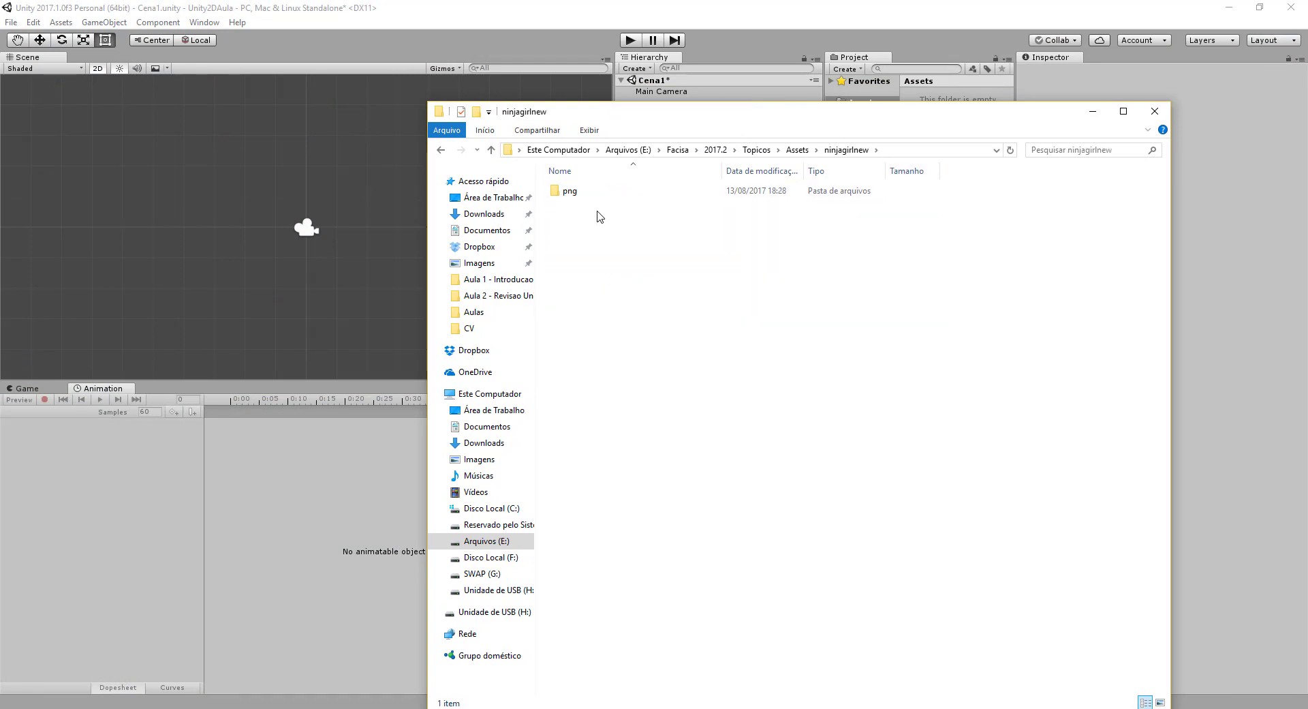
{"action": "double_click", "coordinate": [581, 194]}
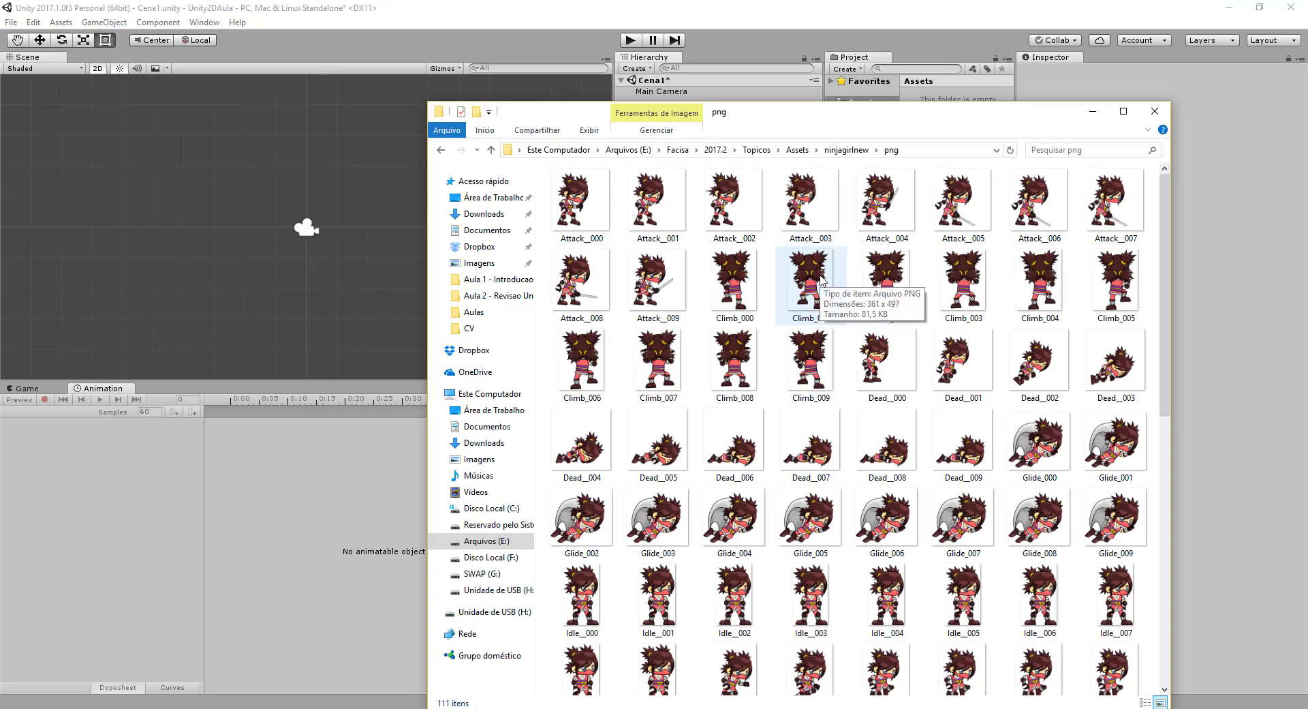
{"action": "scroll", "coordinate": [822, 280], "scroll_direction": "down", "scroll_amount": 5}
{"action": "scroll", "coordinate": [822, 279], "scroll_direction": "down", "scroll_amount": 2}
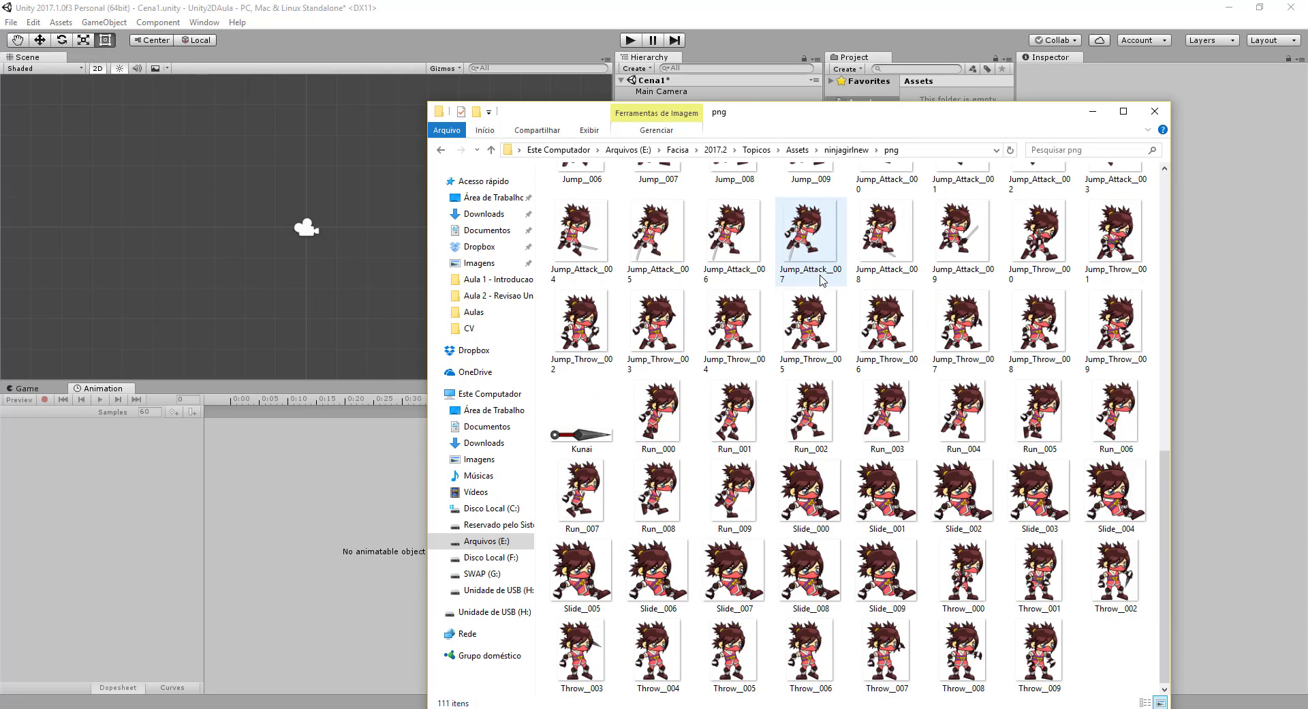
{"action": "scroll", "coordinate": [914, 398], "scroll_direction": "up", "scroll_amount": 7}
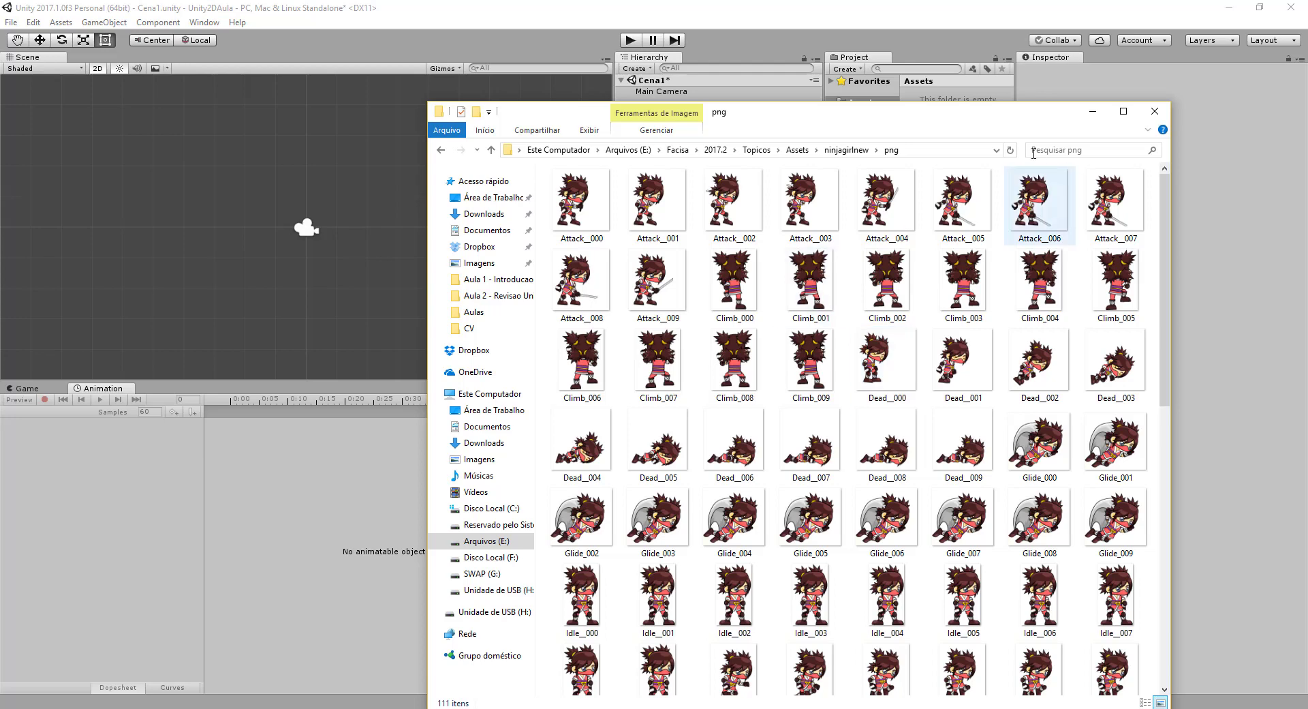
{"action": "left_click_drag", "start_coordinate": [1015, 119], "coordinate": [668, 85]}
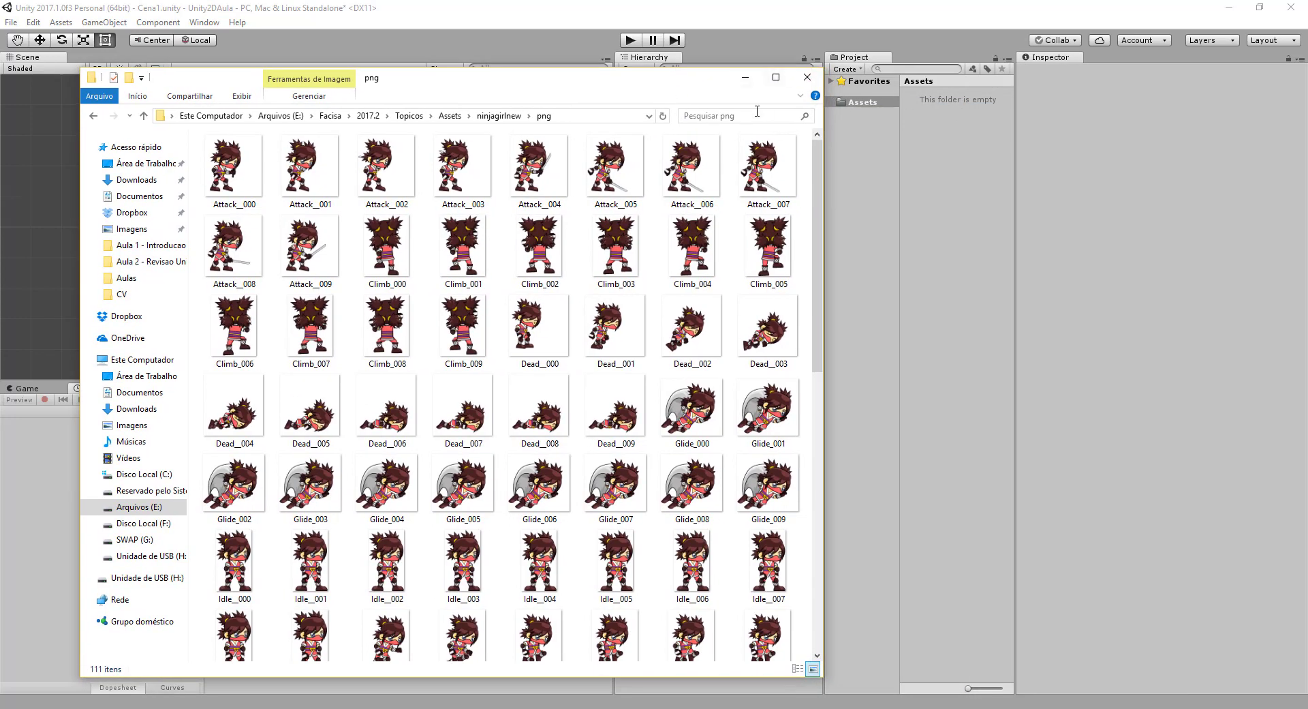
Step: Create a Sprites folder under Assets and open it
{"action": "right_click", "coordinate": [914, 101]}
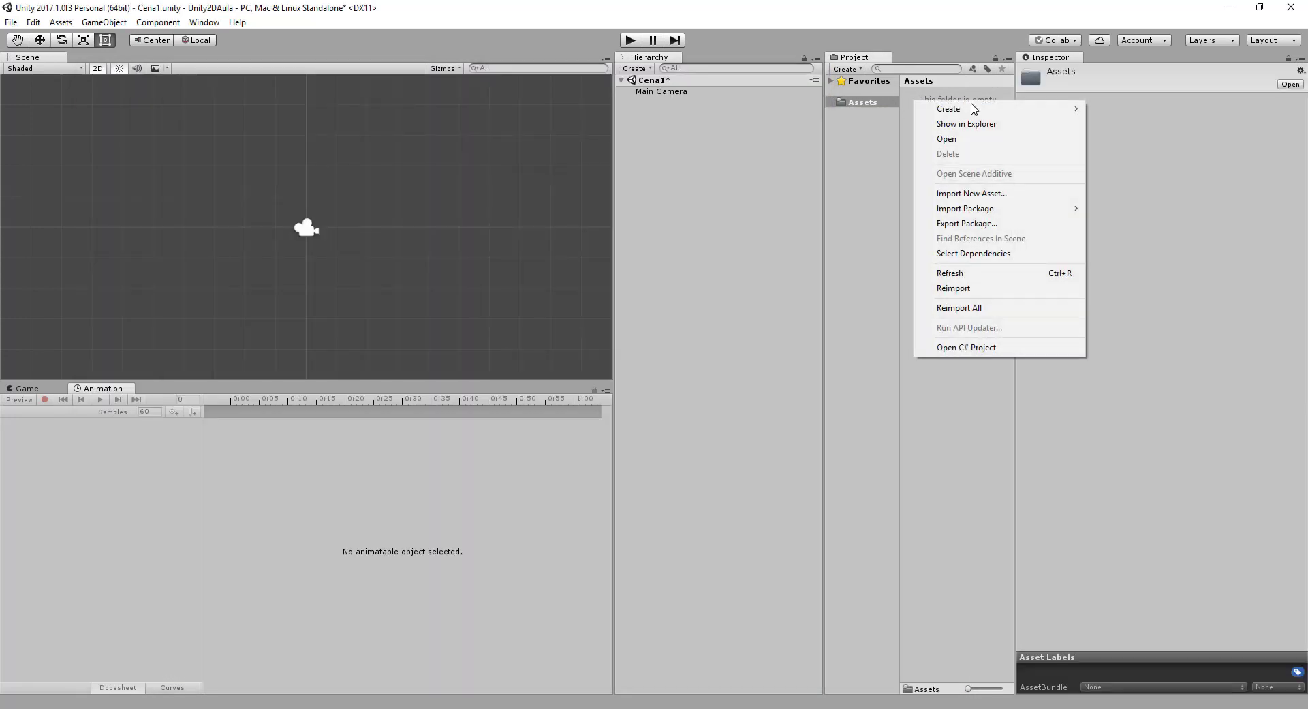
{"action": "mouse_move", "coordinate": [988, 109]}
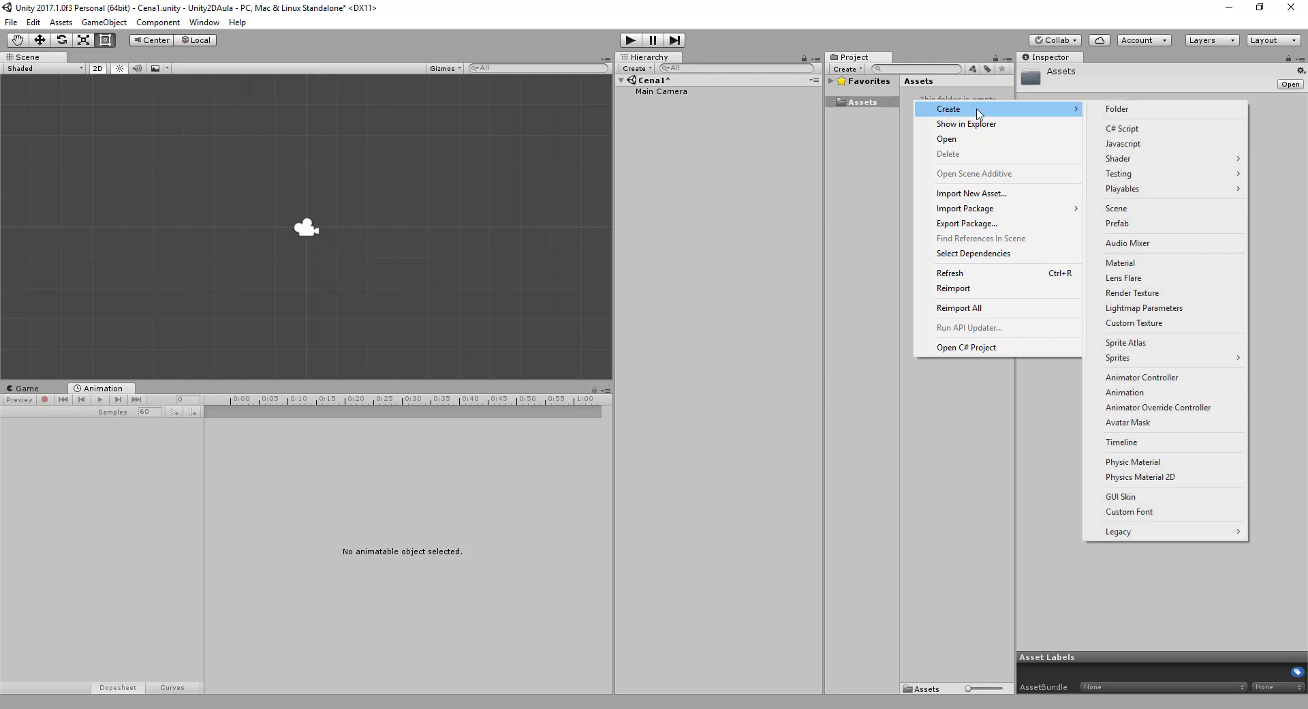
{"action": "left_click", "coordinate": [1142, 113]}
{"action": "type", "text": "Sprite"}
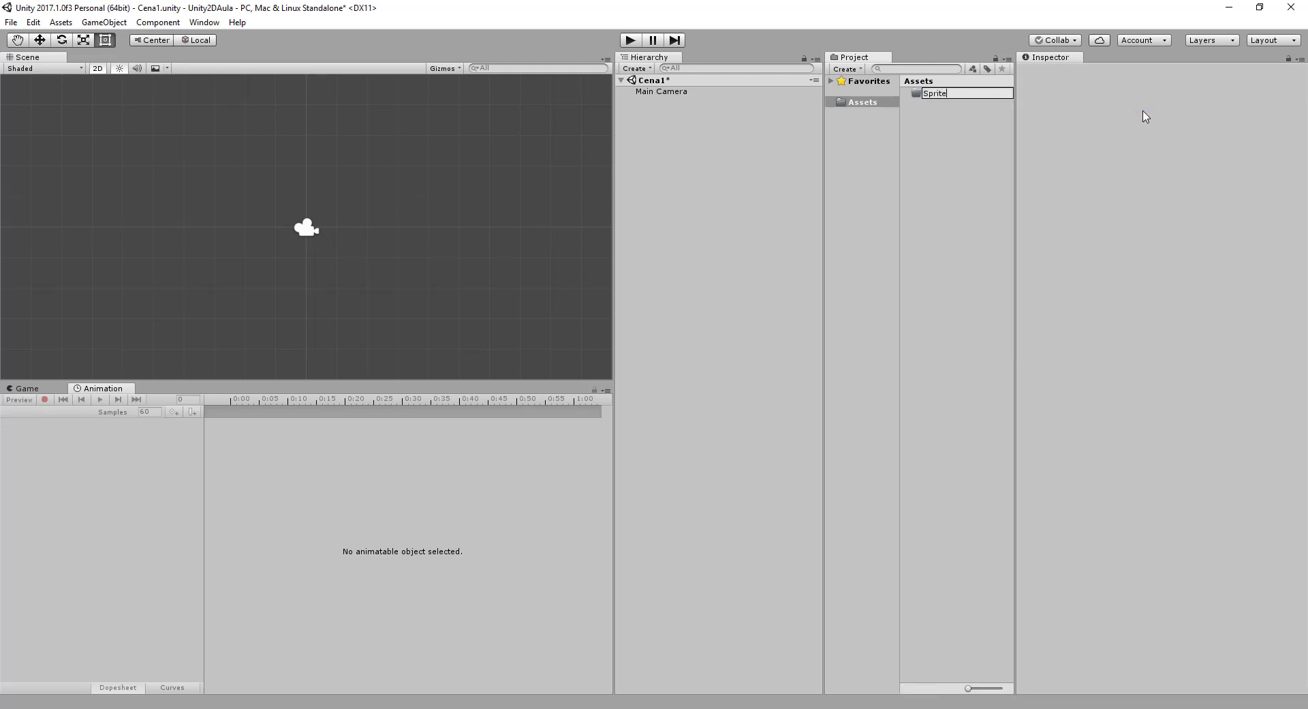
{"action": "type", "text": "s"}
{"action": "key", "text": "Return"}
{"action": "double_click", "coordinate": [975, 92]}
Step: Create a Ninja folder inside Sprites and open it
{"action": "right_click", "coordinate": [961, 118]}
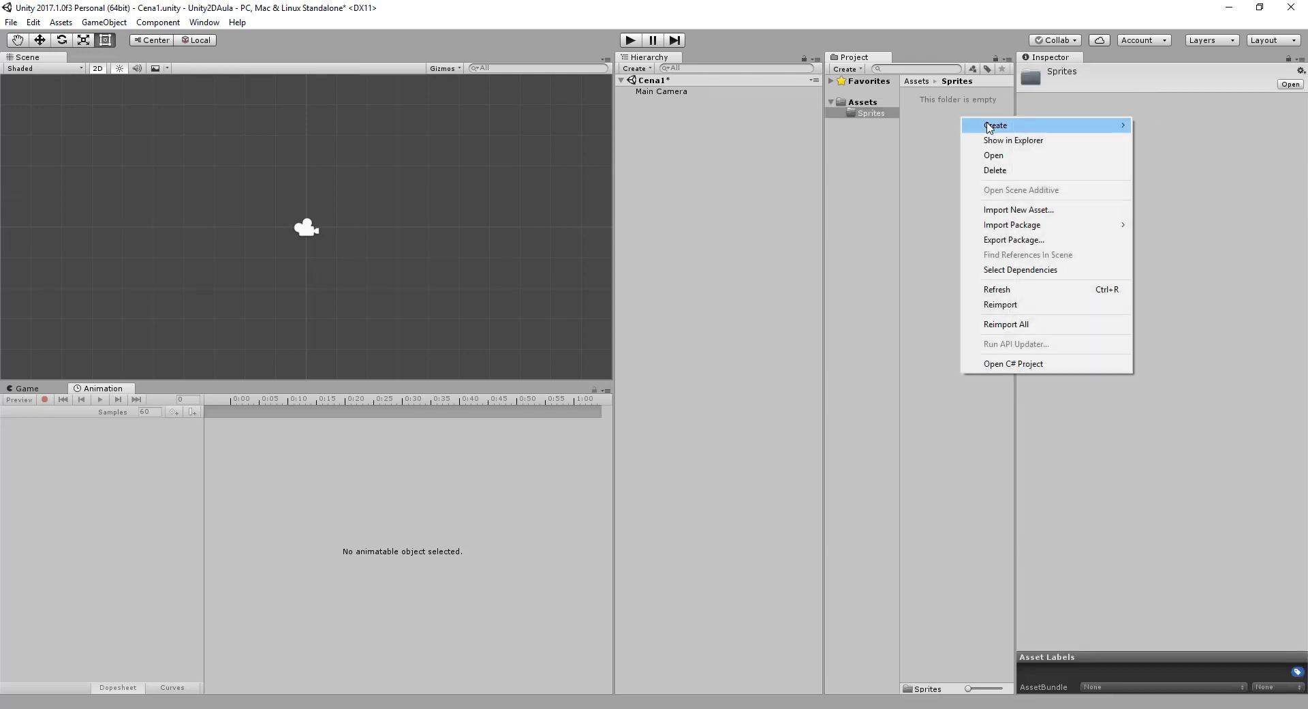
{"action": "mouse_move", "coordinate": [989, 128]}
{"action": "left_click", "coordinate": [1150, 125]}
{"action": "type", "text": "Ninja"}
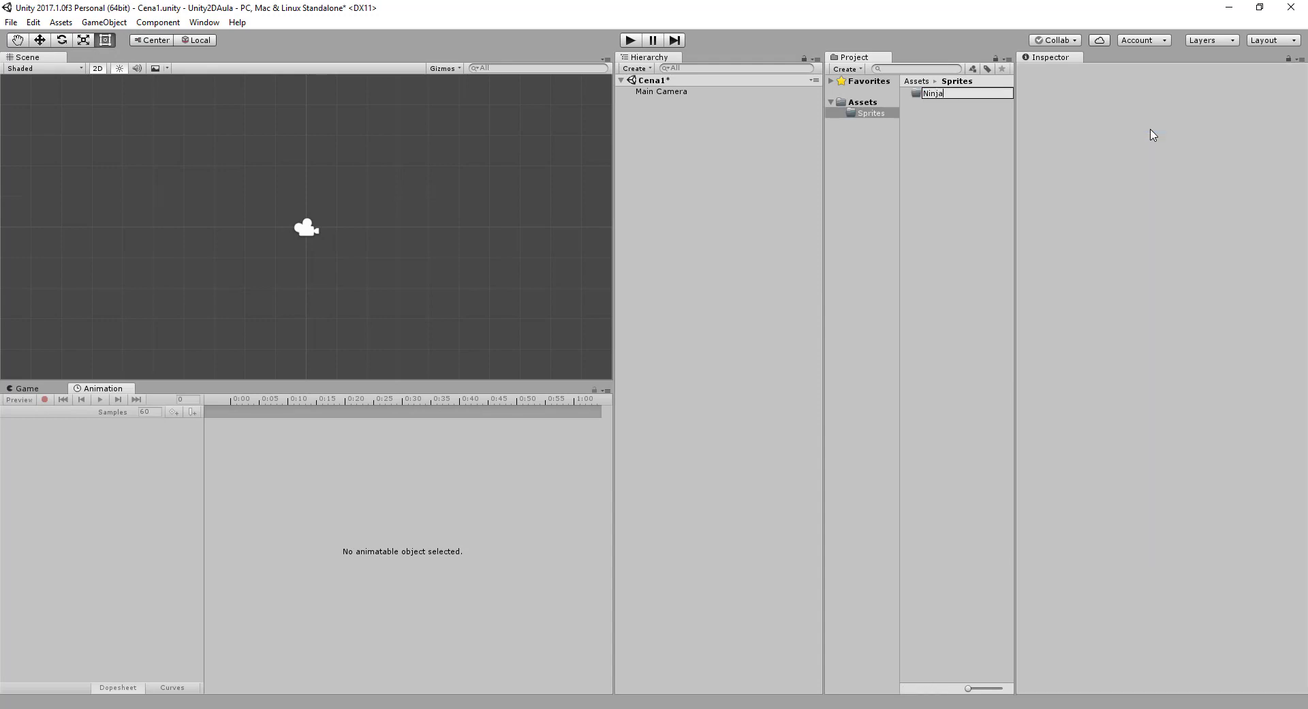
{"action": "key", "text": "Return"}
{"action": "left_click", "coordinate": [976, 103]}
{"action": "double_click", "coordinate": [968, 94]}
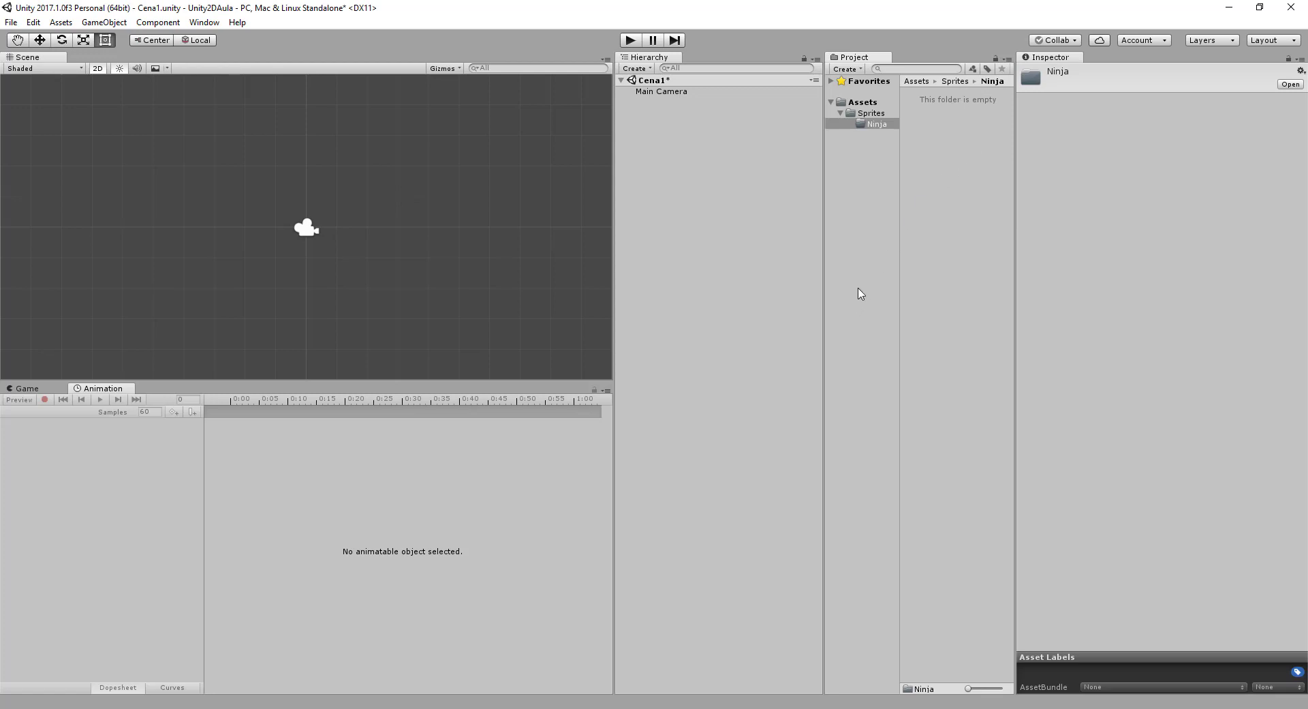
Step: Start an Import New Asset into Ninja, then cancel the import dialog
{"action": "right_click", "coordinate": [958, 143]}
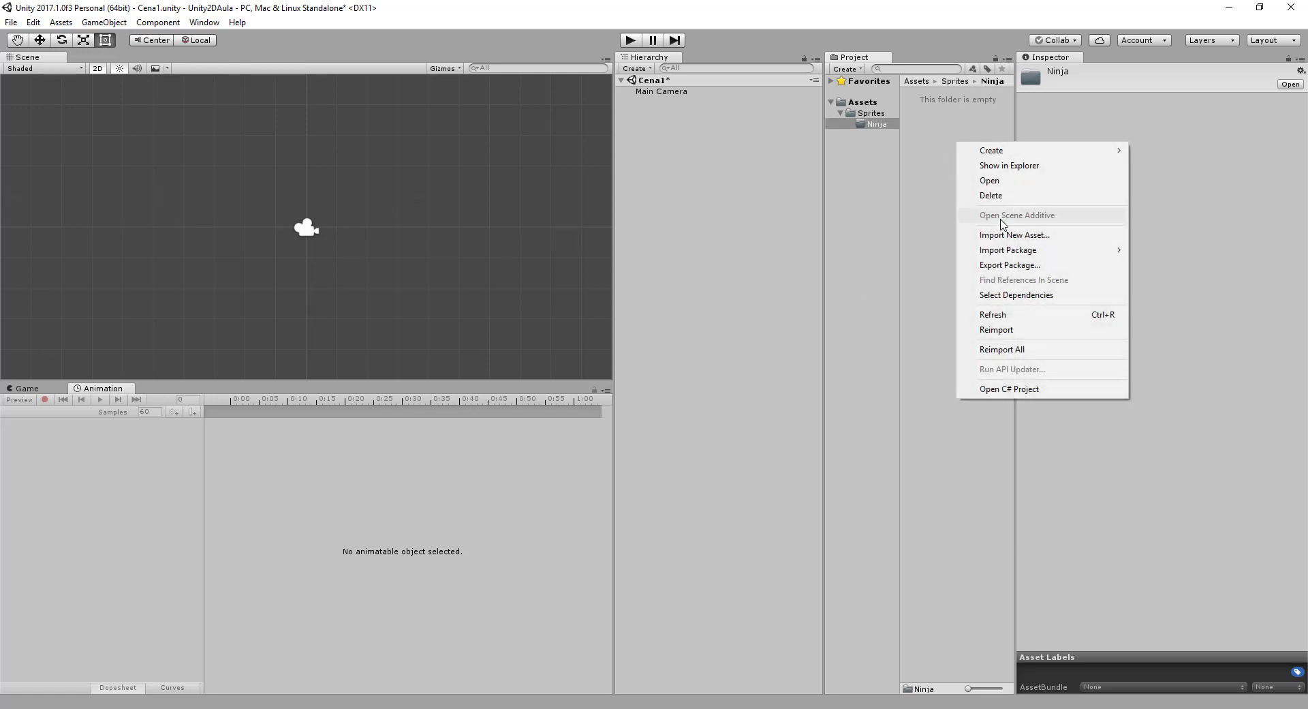
{"action": "left_click", "coordinate": [1015, 235]}
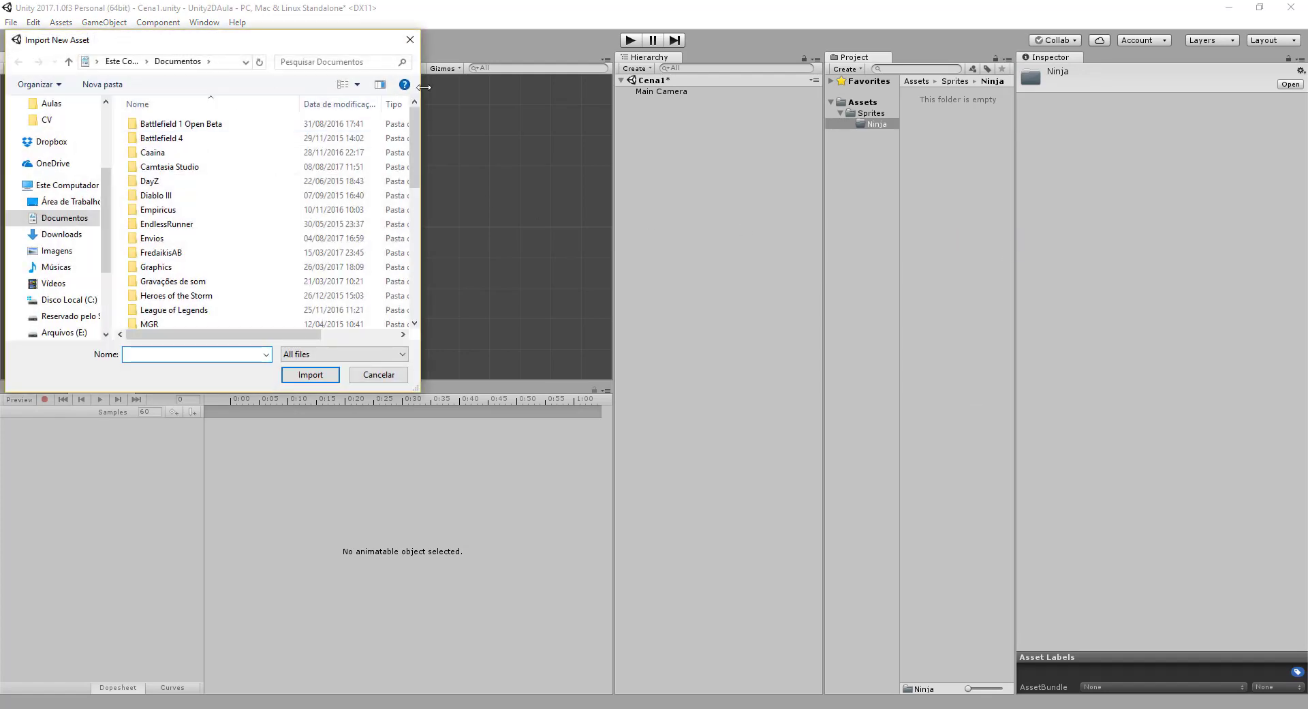
{"action": "left_click", "coordinate": [410, 40]}
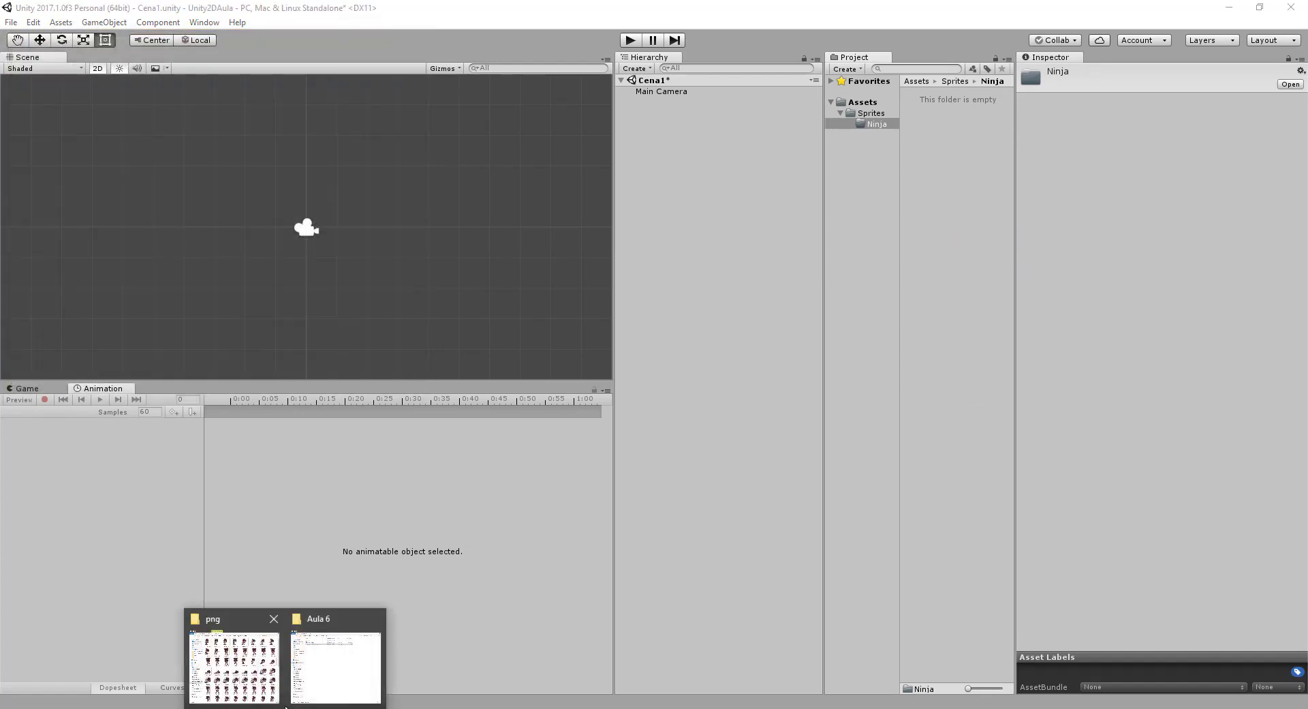
Step: Select all 111 ninja png images in Explorer and drag them into Unity's Ninja folder
{"action": "left_click", "coordinate": [276, 678]}
{"action": "left_click", "coordinate": [266, 145]}
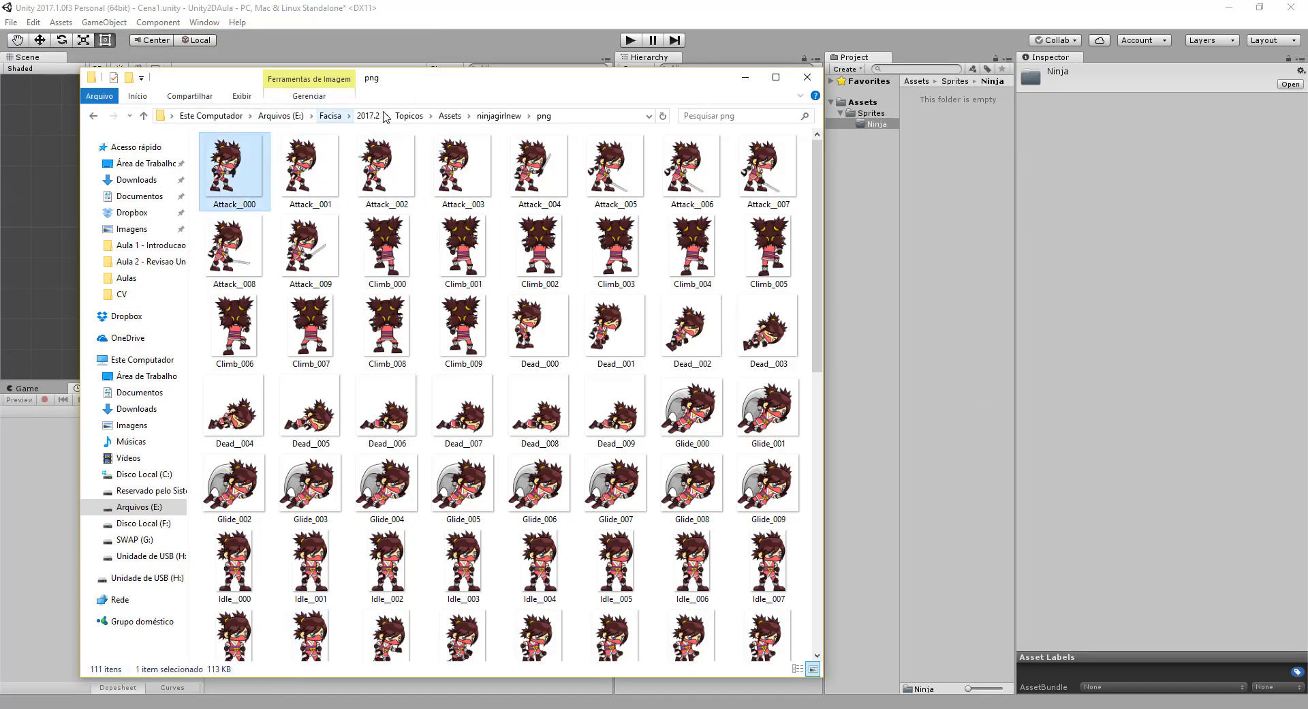
{"action": "key", "text": "ctrl+a"}
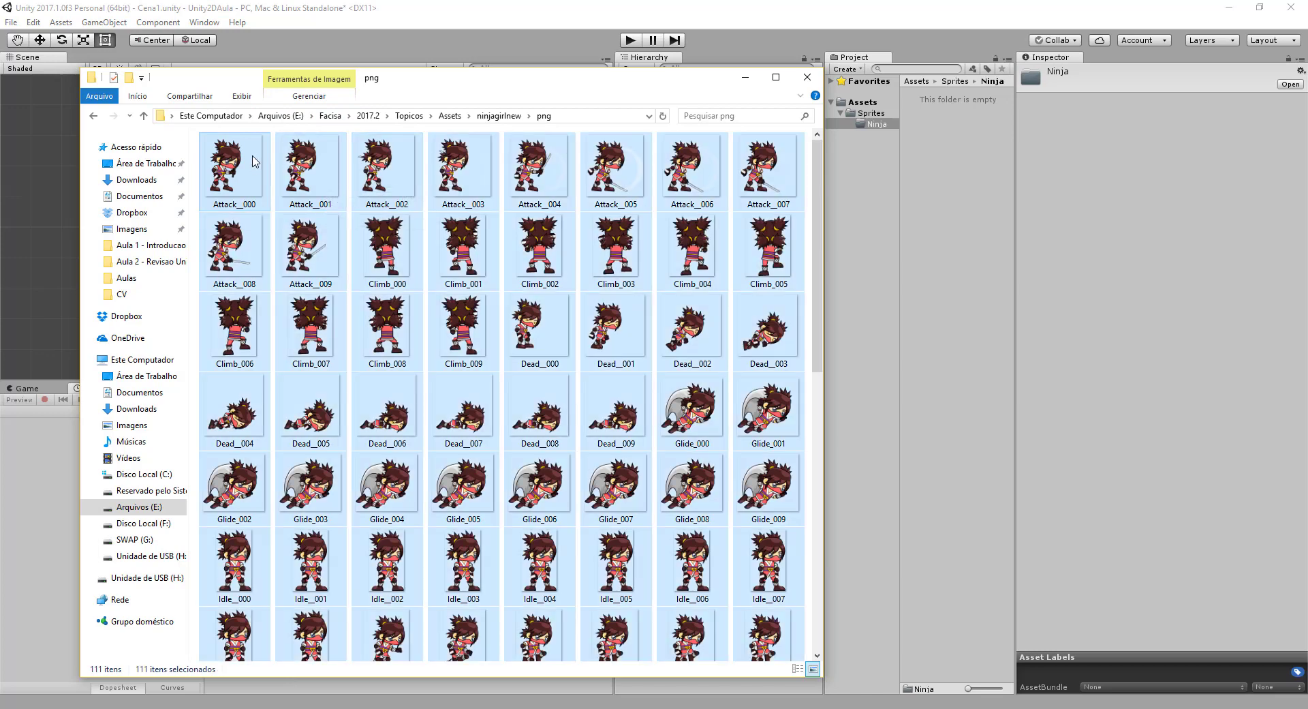
{"action": "mouse_move", "coordinate": [238, 162]}
{"action": "left_mouse_down"}
{"action": "mouse_move", "coordinate": [946, 123]}
{"action": "mouse_move", "coordinate": [783, 81]}
{"action": "mouse_move", "coordinate": [917, 121]}
{"action": "left_mouse_up"}
{"action": "mouse_move", "coordinate": [913, 122]}
{"action": "left_mouse_down"}
{"action": "mouse_move", "coordinate": [822, 98]}
{"action": "mouse_move", "coordinate": [837, 47]}
{"action": "left_mouse_up"}
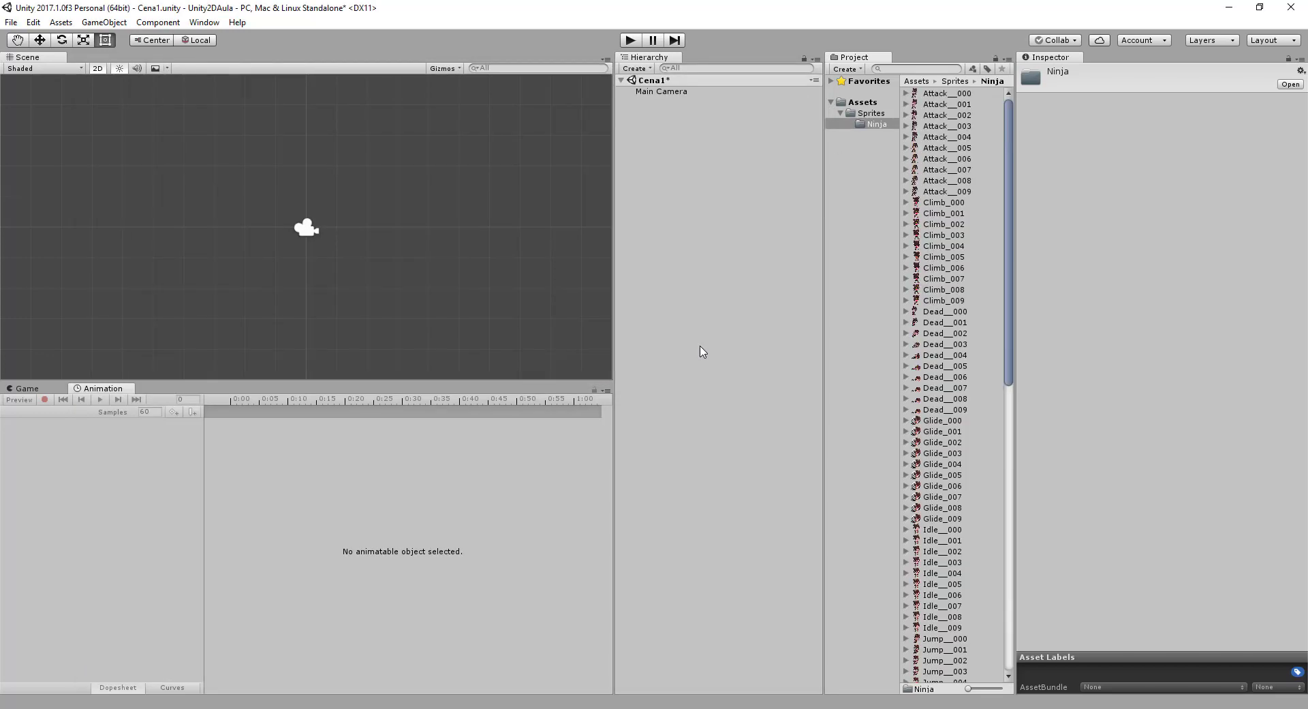
Step: Browse the imported Ninja sprites and inspect an Attack sprite's import settings
{"action": "scroll", "coordinate": [974, 204], "scroll_direction": "down", "scroll_amount": 5}
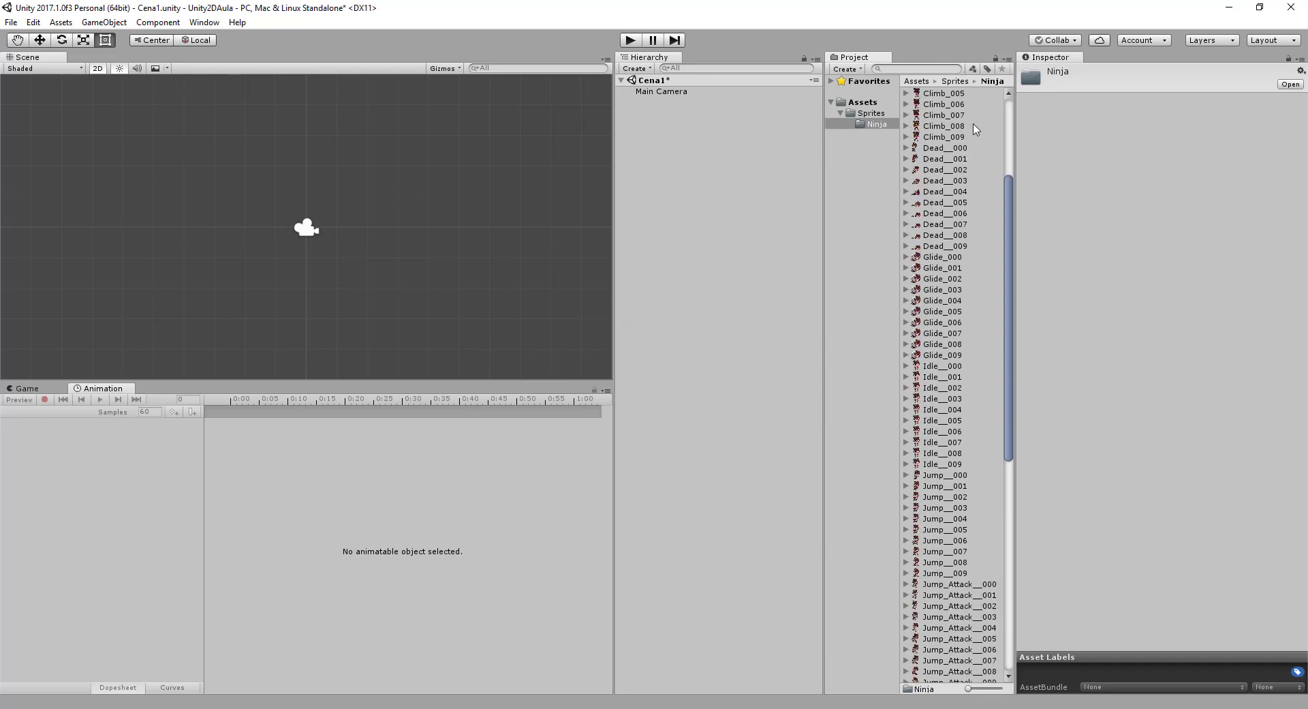
{"action": "scroll", "coordinate": [955, 302], "scroll_direction": "down", "scroll_amount": 7}
{"action": "scroll", "coordinate": [955, 301], "scroll_direction": "up", "scroll_amount": 5}
{"action": "scroll", "coordinate": [925, 120], "scroll_direction": "up", "scroll_amount": 7}
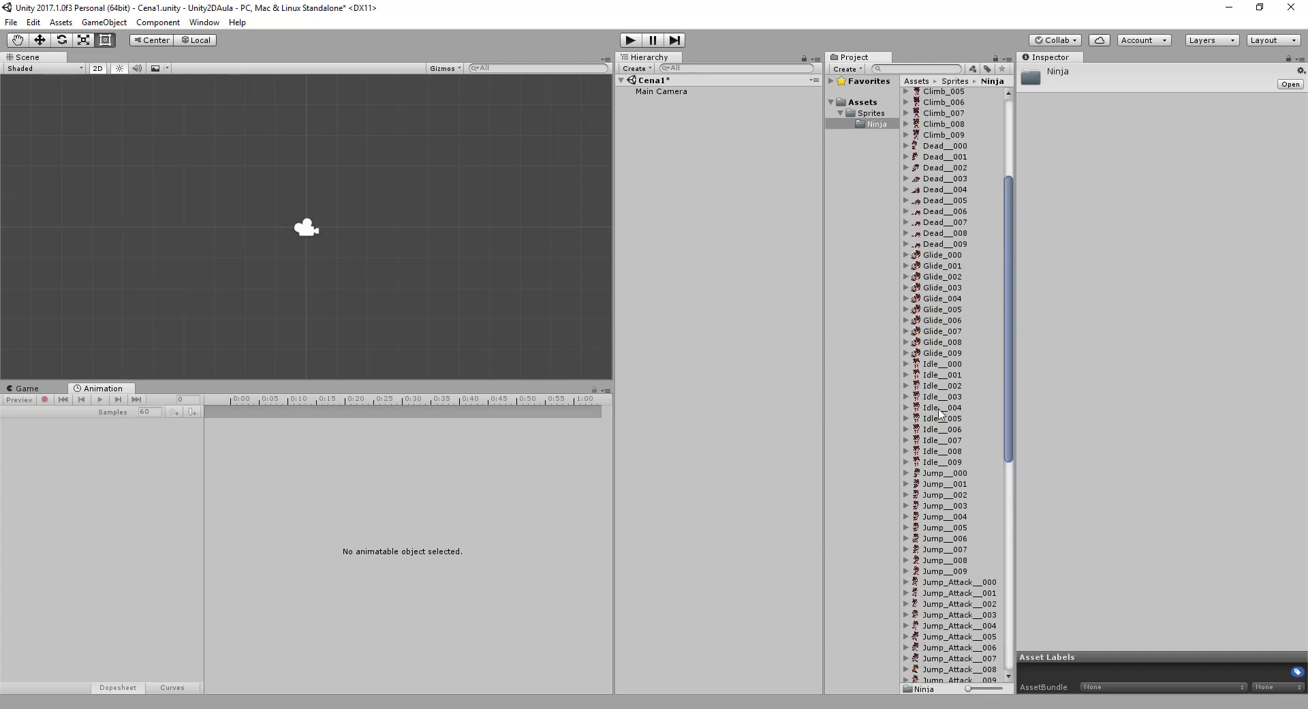
{"action": "left_click", "coordinate": [875, 113]}
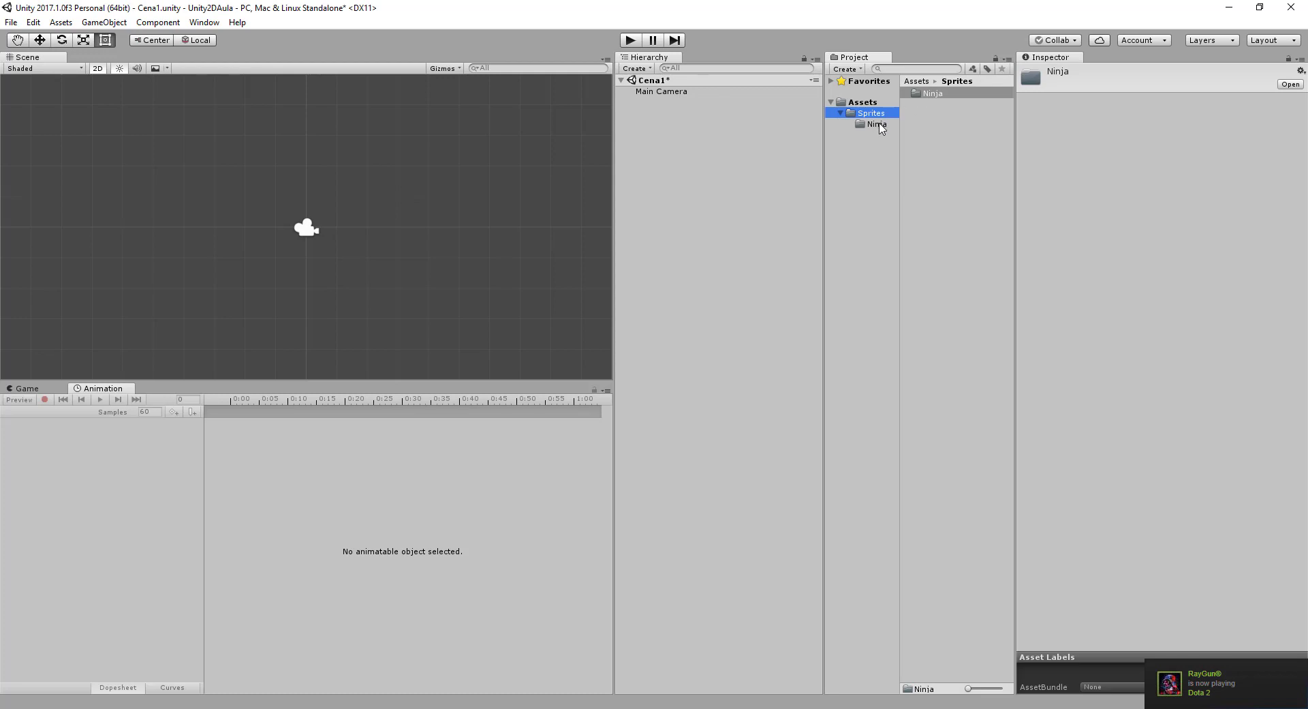
{"action": "left_click", "coordinate": [879, 124]}
{"action": "left_click", "coordinate": [935, 94]}
{"action": "key", "text": "Down"}
{"action": "key", "text": "Down"}
{"action": "key", "text": "Down"}
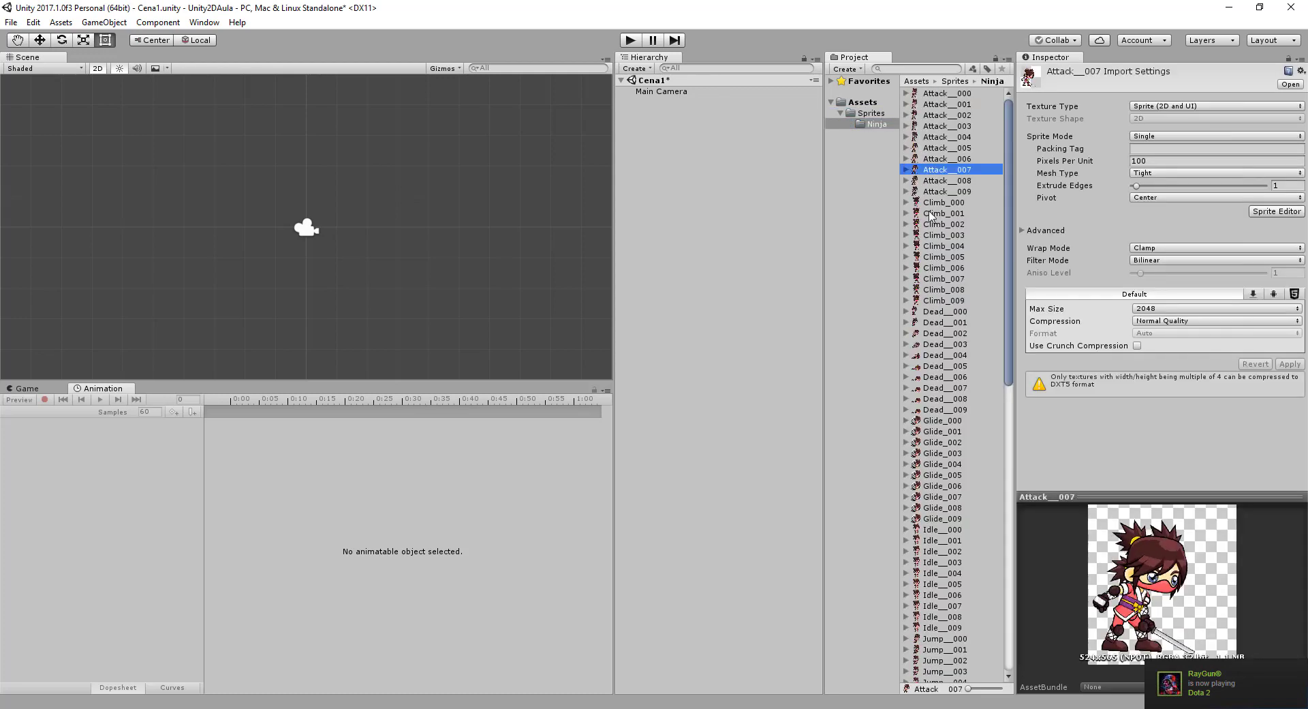
{"action": "key", "text": "Down"}
{"action": "key", "text": "Down"}
{"action": "key", "text": "Down"}
{"action": "key", "text": "Down"}
{"action": "key", "text": "Down"}
{"action": "key", "text": "Down"}
{"action": "key", "text": "Down"}
{"action": "key", "text": "Down"}
{"action": "key", "text": "Down"}
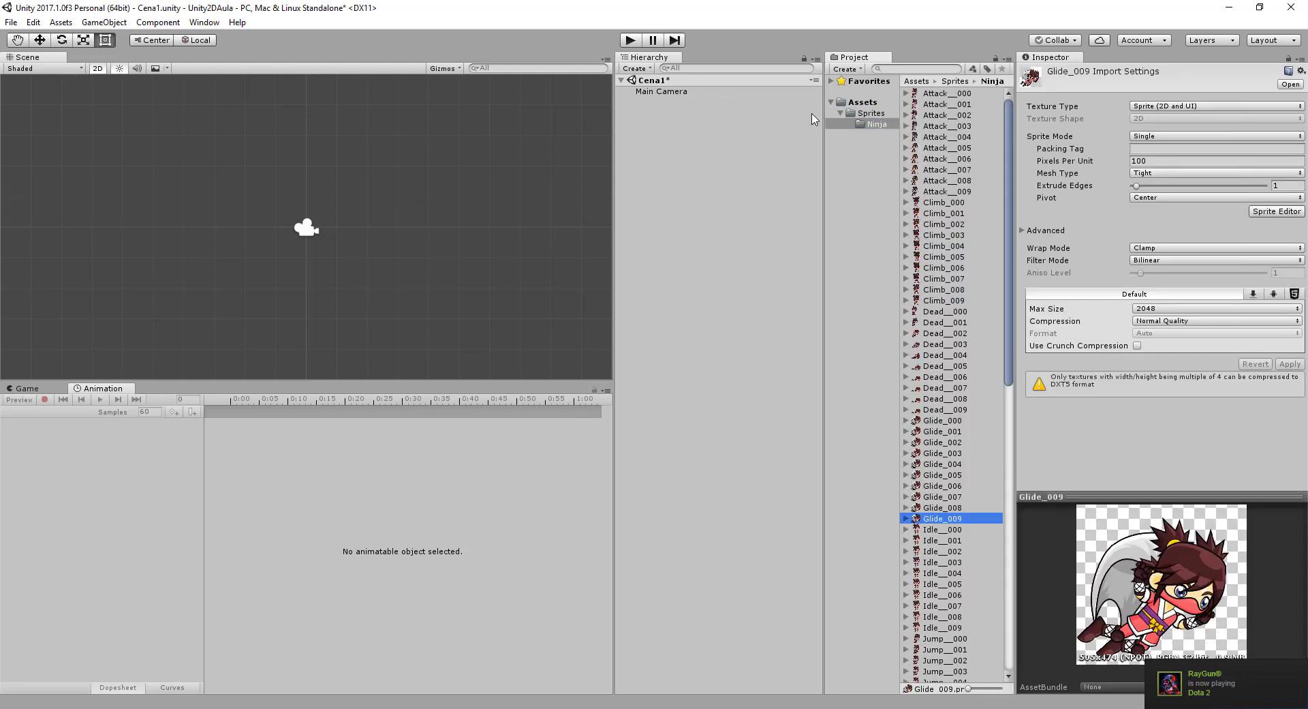
{"action": "left_click", "coordinate": [676, 90]}
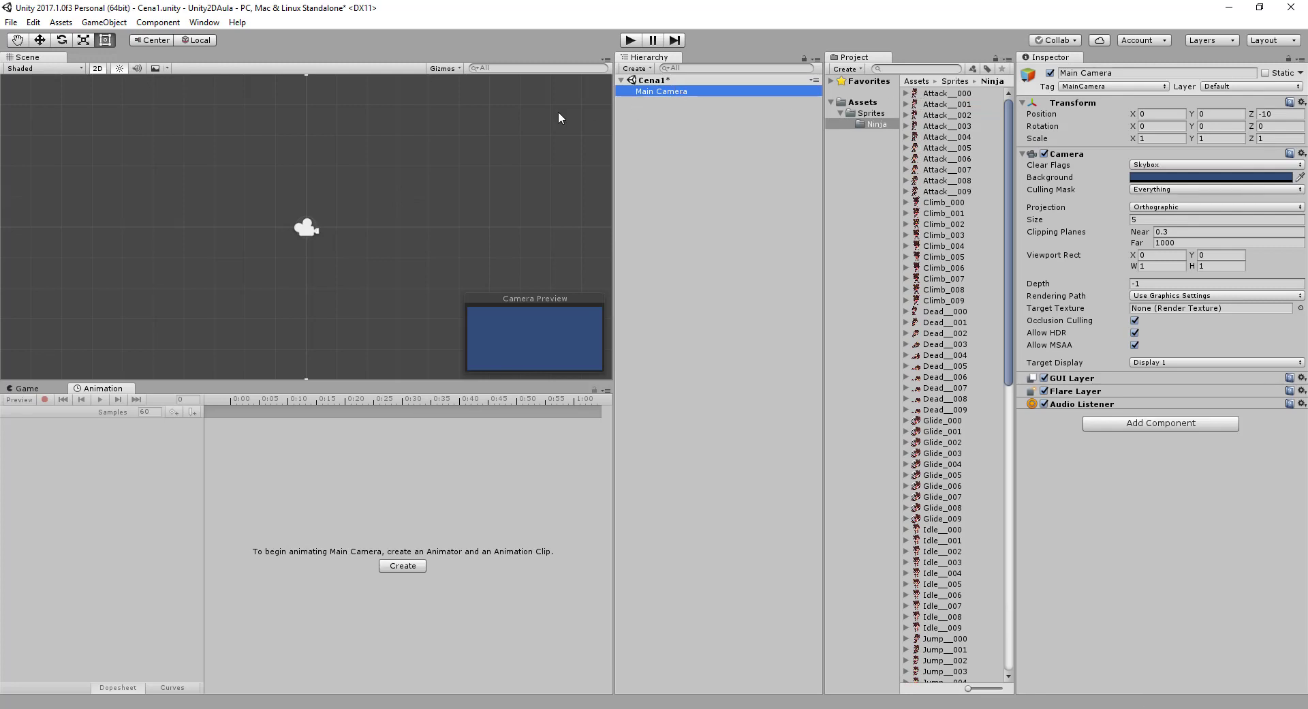
{"action": "left_click", "coordinate": [663, 132]}
Step: Preview the Idle_000 through Idle_009 sprites, ending back on Idle_000
{"action": "scroll", "coordinate": [960, 171], "scroll_direction": "down", "scroll_amount": 8}
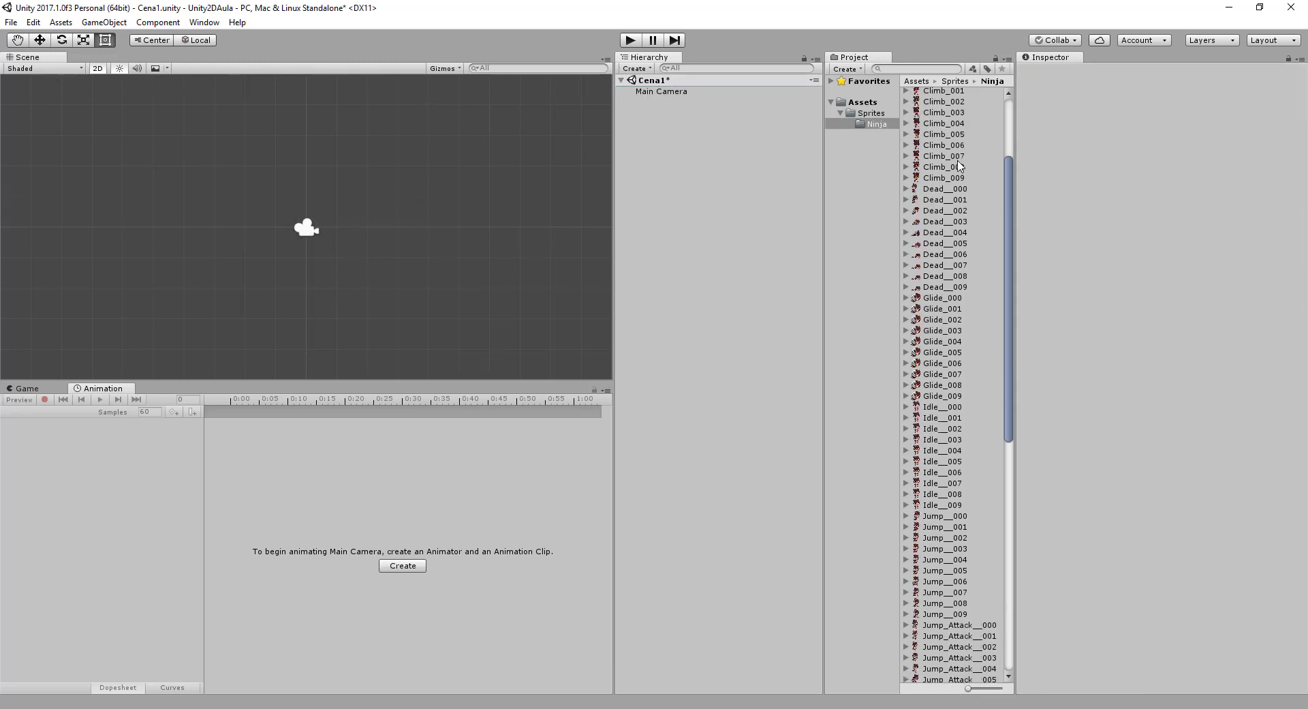
{"action": "scroll", "coordinate": [961, 170], "scroll_direction": "down", "scroll_amount": 5}
{"action": "scroll", "coordinate": [961, 170], "scroll_direction": "down", "scroll_amount": 5}
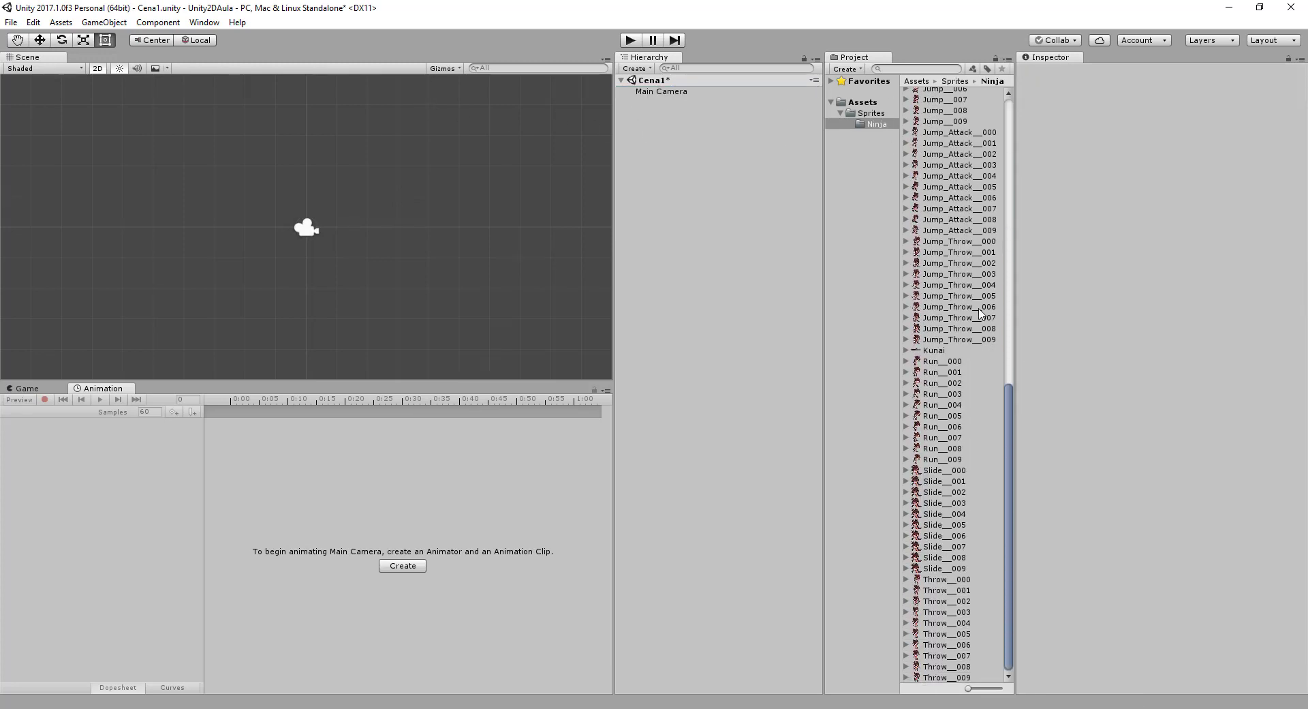
{"action": "scroll", "coordinate": [944, 415], "scroll_direction": "up", "scroll_amount": 4}
{"action": "scroll", "coordinate": [941, 399], "scroll_direction": "up", "scroll_amount": 4}
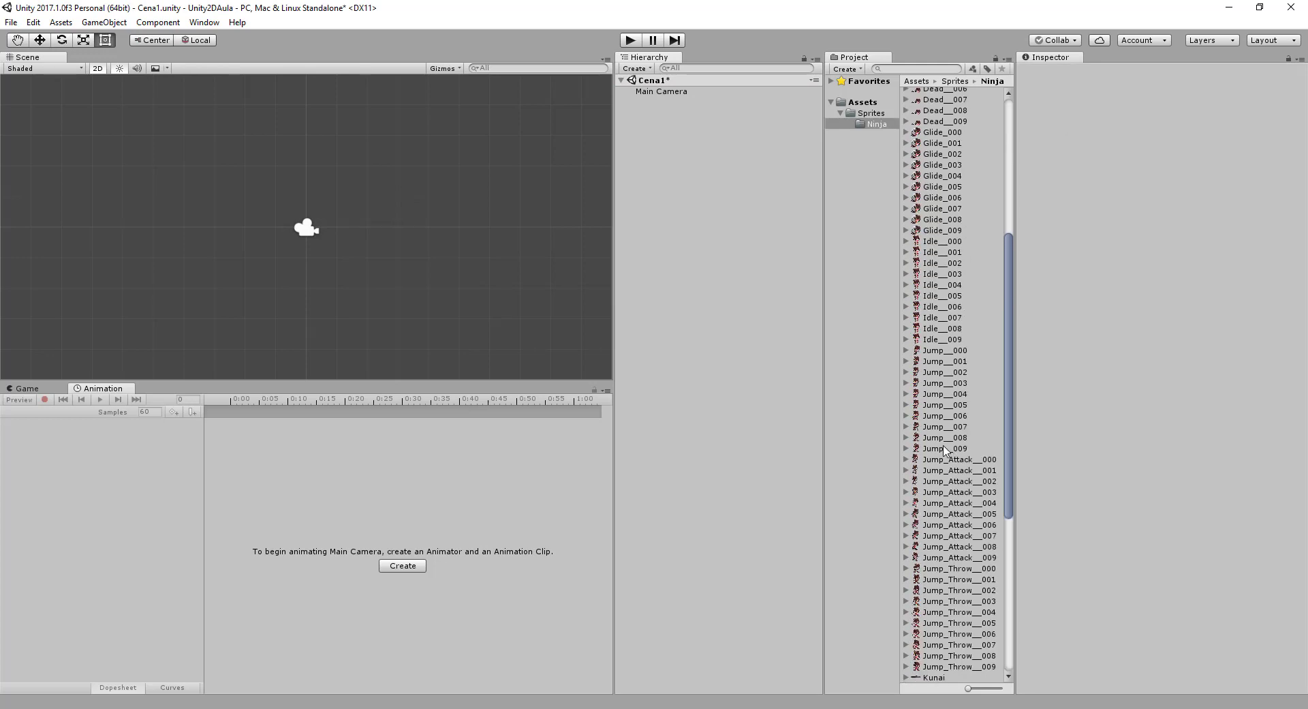
{"action": "scroll", "coordinate": [939, 382], "scroll_direction": "up", "scroll_amount": 4}
{"action": "left_click", "coordinate": [932, 322]}
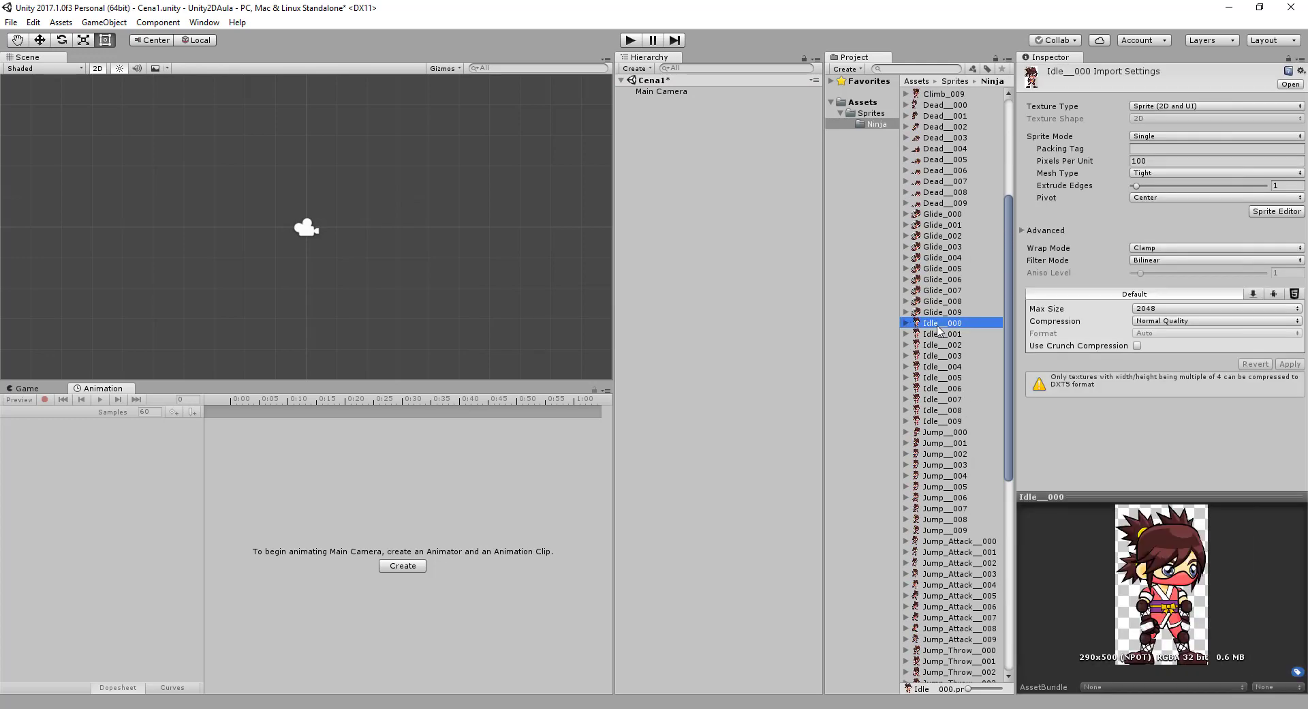
{"action": "left_click", "coordinate": [944, 334]}
{"action": "left_click", "coordinate": [944, 355]}
{"action": "left_click", "coordinate": [943, 366]}
{"action": "left_click", "coordinate": [945, 376]}
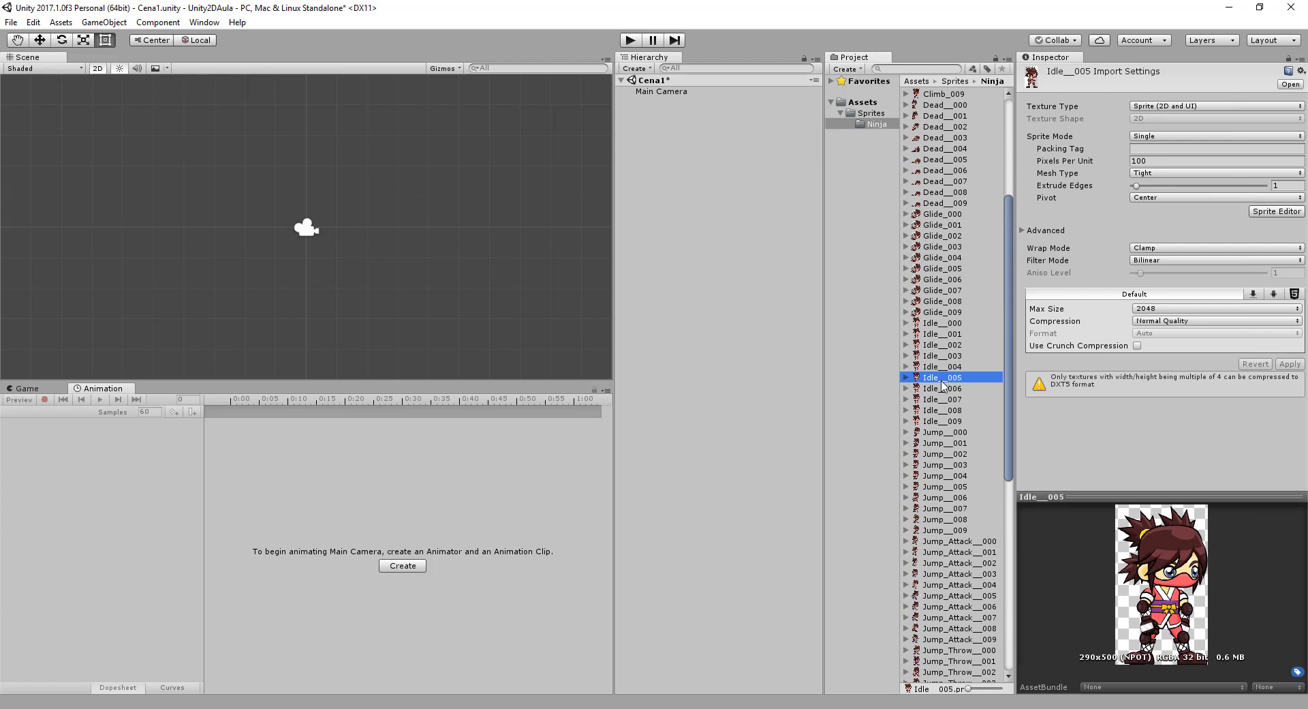
{"action": "left_click", "coordinate": [945, 399]}
{"action": "left_click", "coordinate": [945, 412]}
{"action": "left_click", "coordinate": [946, 421]}
{"action": "left_click", "coordinate": [950, 324]}
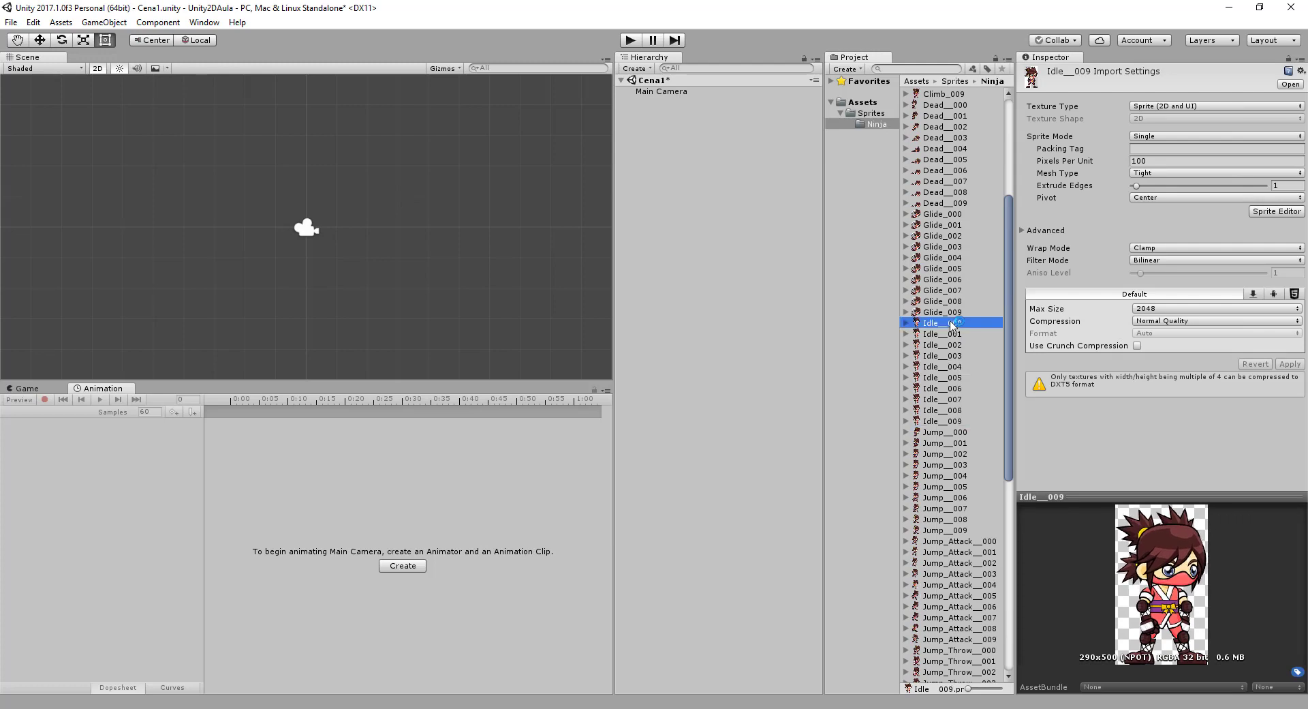
Step: Drag Idle_000 into the Hierarchy and rename the new object Ninja
{"action": "left_click_drag", "start_coordinate": [961, 331], "coordinate": [681, 160]}
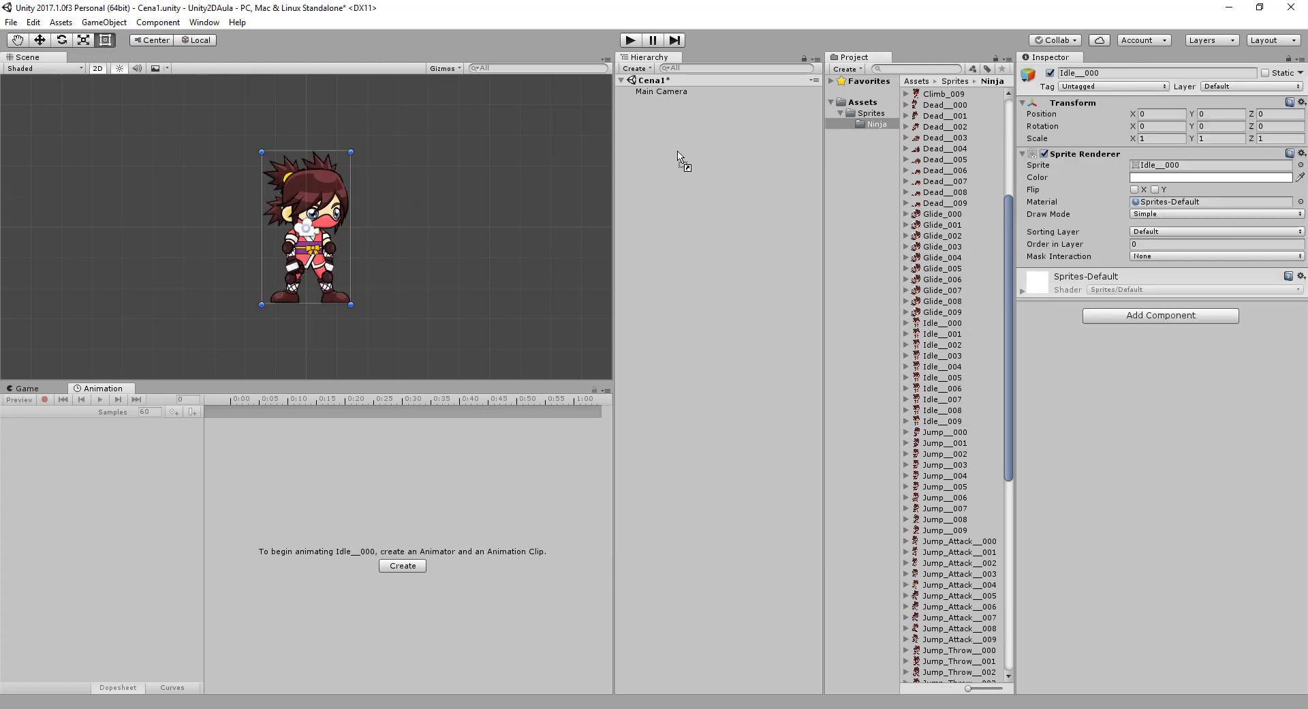
{"action": "left_click", "coordinate": [661, 104]}
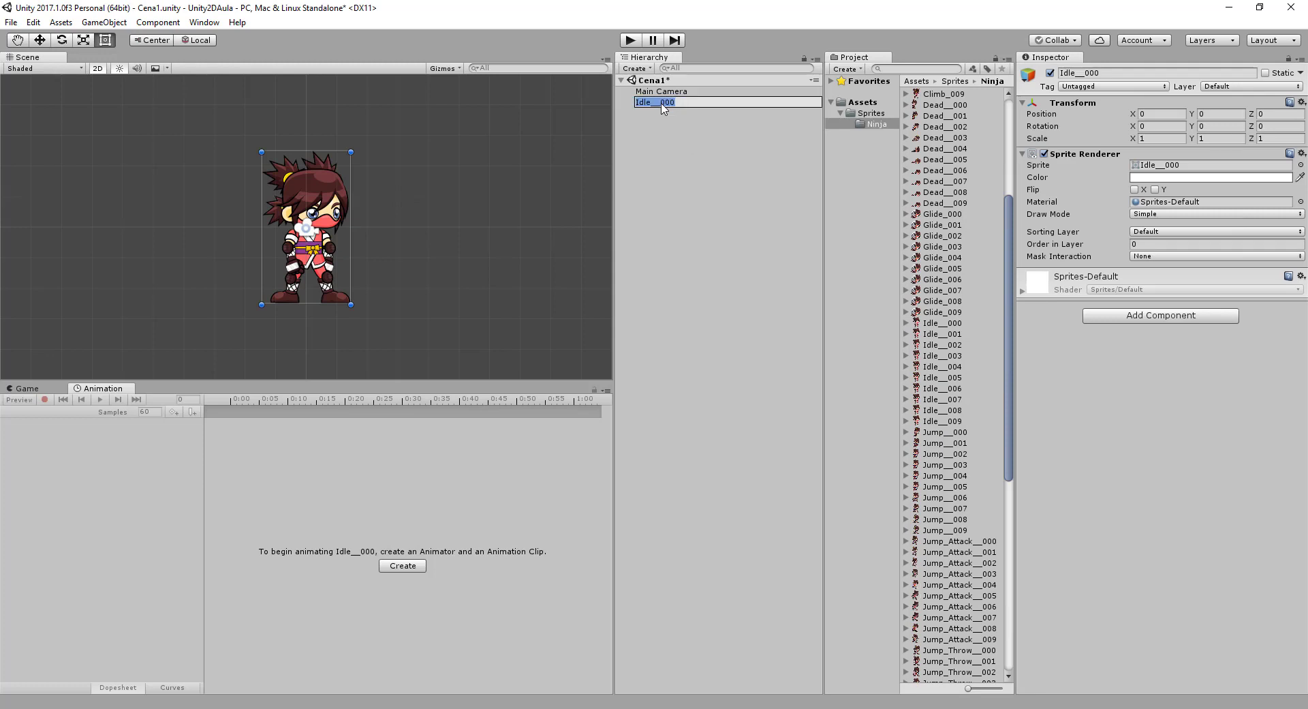
{"action": "key", "text": "BackSpace"}
{"action": "type", "text": "Ninja"}
{"action": "key", "text": "Return"}
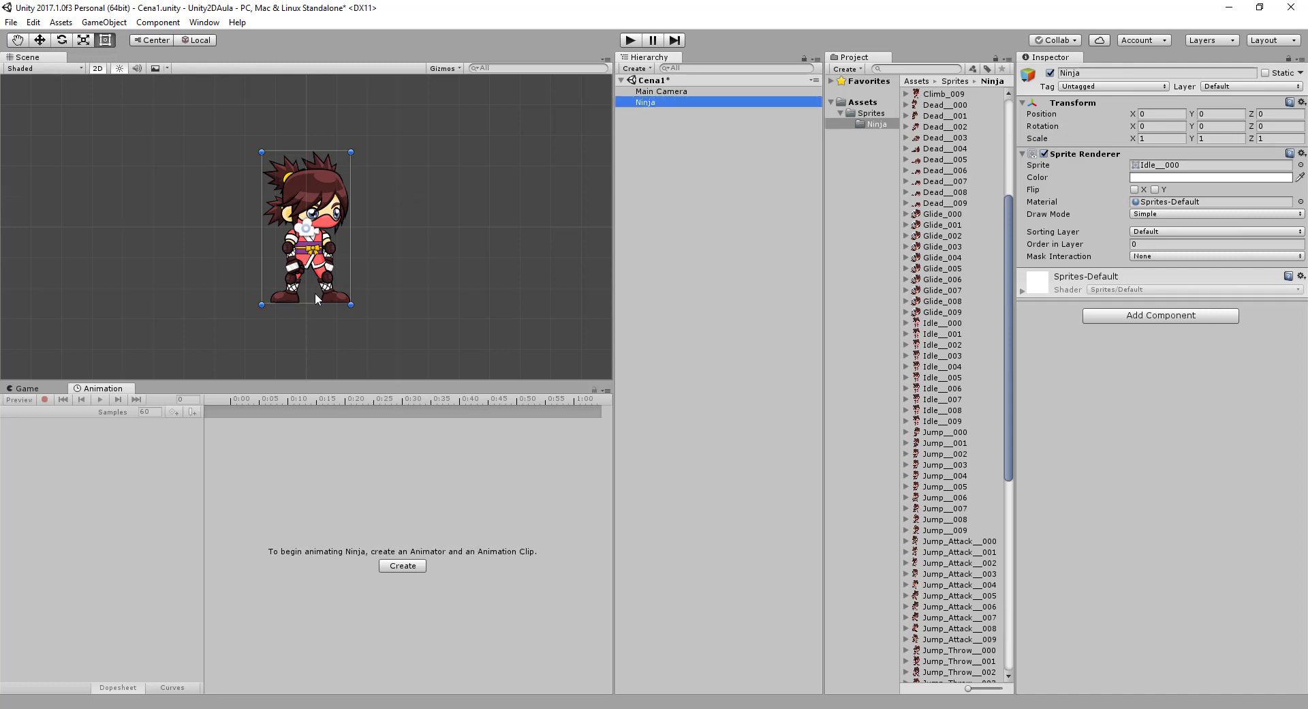
Step: Frame the Ninja, switch to the Move tool, and show the Animation window
{"action": "key", "text": "f"}
{"action": "key", "text": "w"}
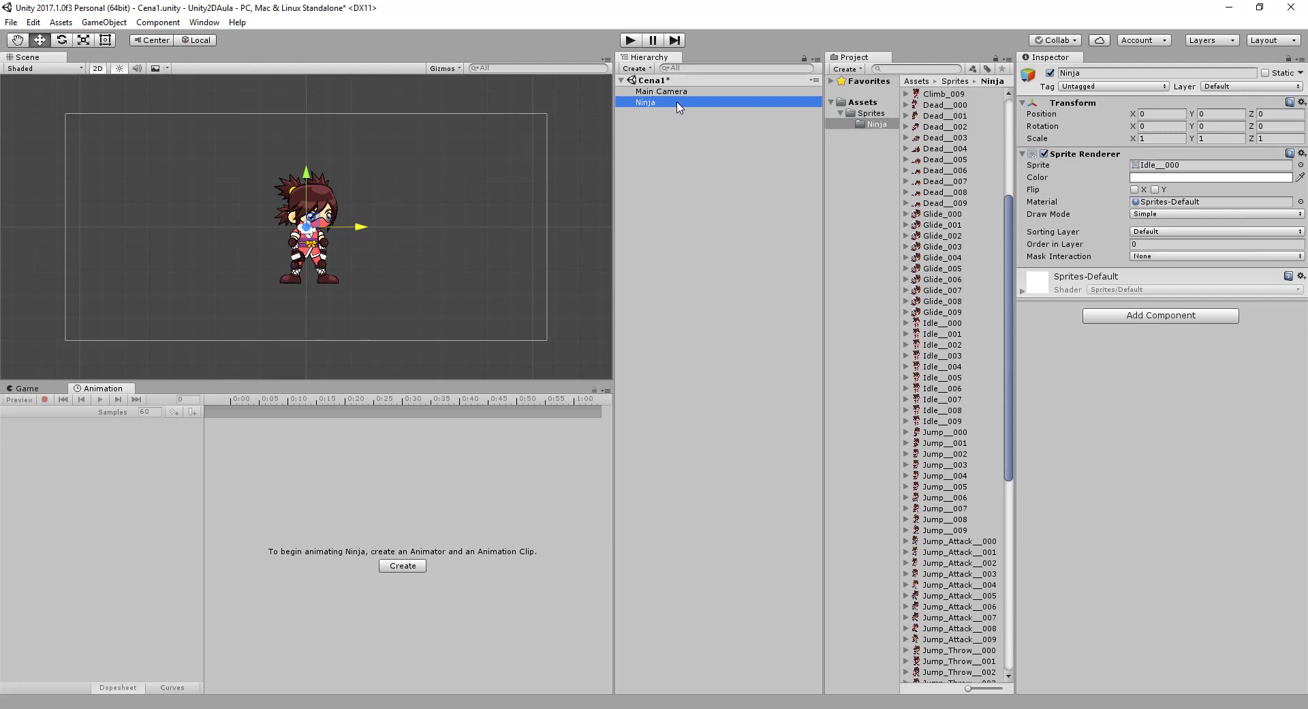
{"action": "left_click", "coordinate": [221, 23]}
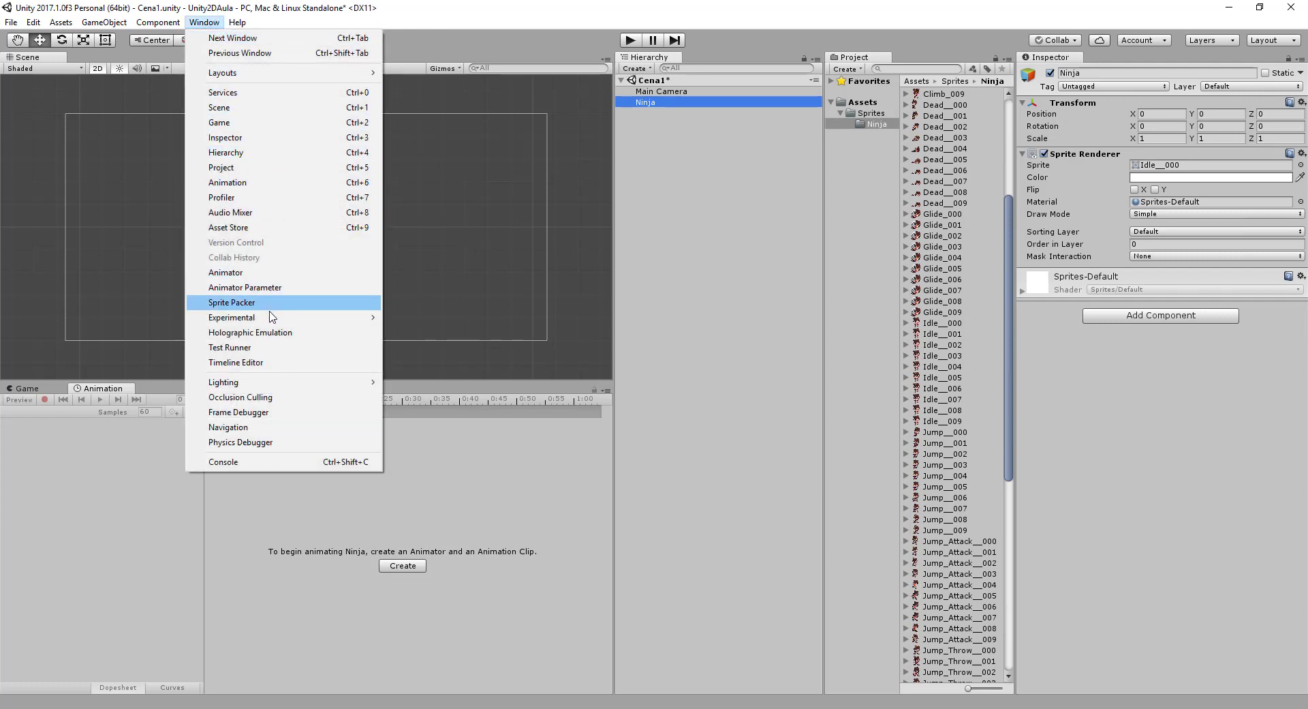
{"action": "left_click", "coordinate": [312, 182]}
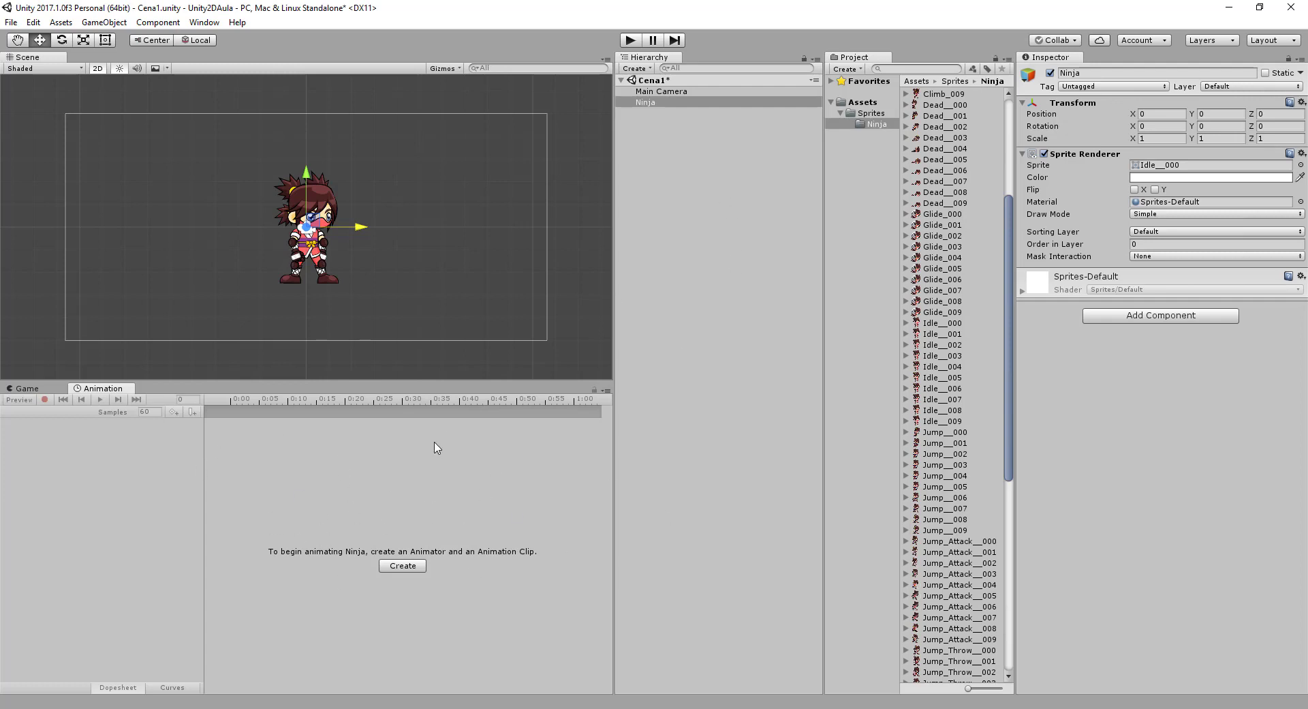
Step: Start a new clip for Ninja and create an Animations folder to save it in
{"action": "left_click", "coordinate": [419, 566]}
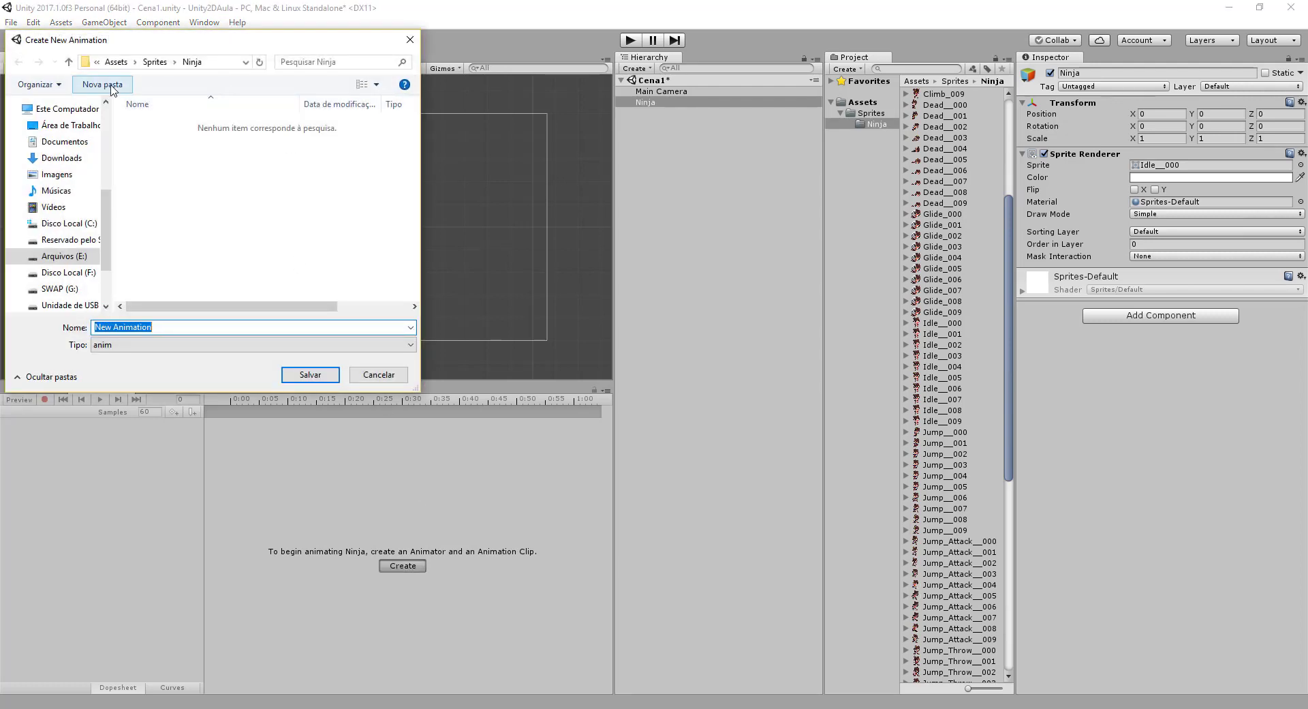
{"action": "left_click", "coordinate": [111, 85]}
{"action": "type", "text": "Aninam"}
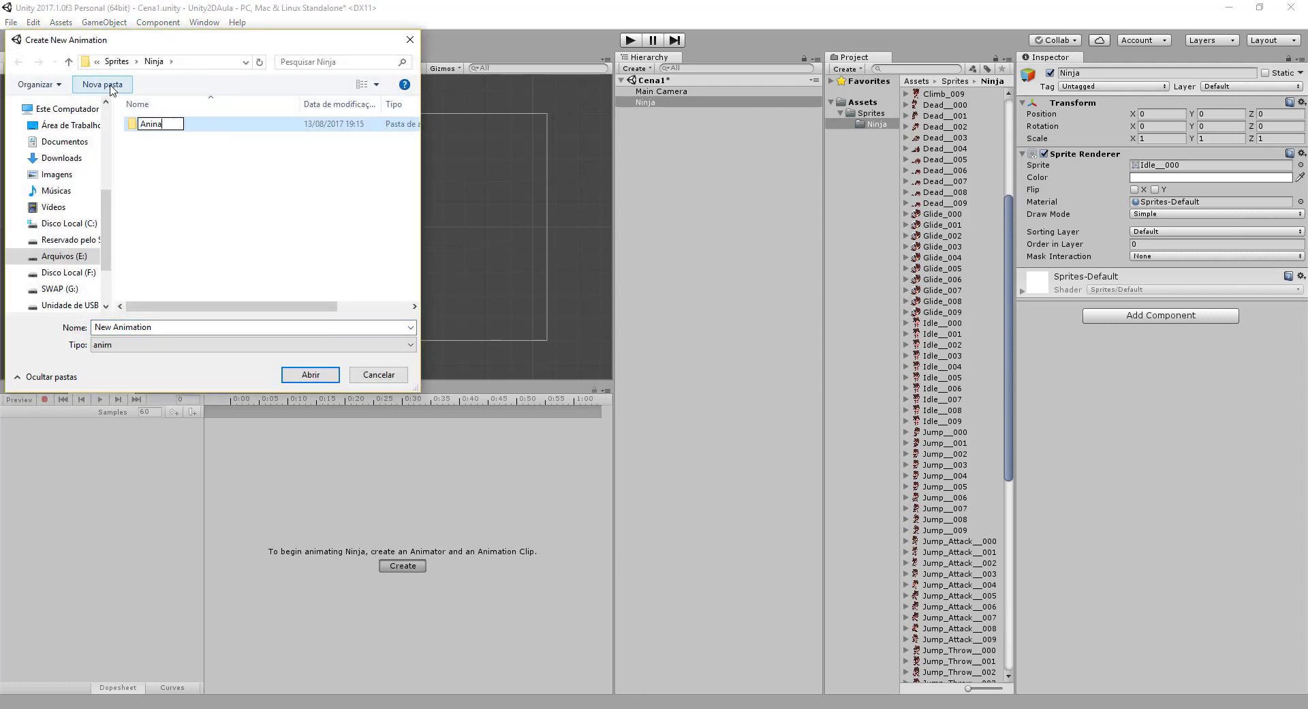
{"action": "key", "text": "BackSpace"}
{"action": "key", "text": "BackSpace"}
{"action": "key", "text": "BackSpace"}
{"action": "key", "text": "BackSpace"}
{"action": "type", "text": "imations"}
{"action": "key", "text": "Return"}
{"action": "key", "text": "Return"}
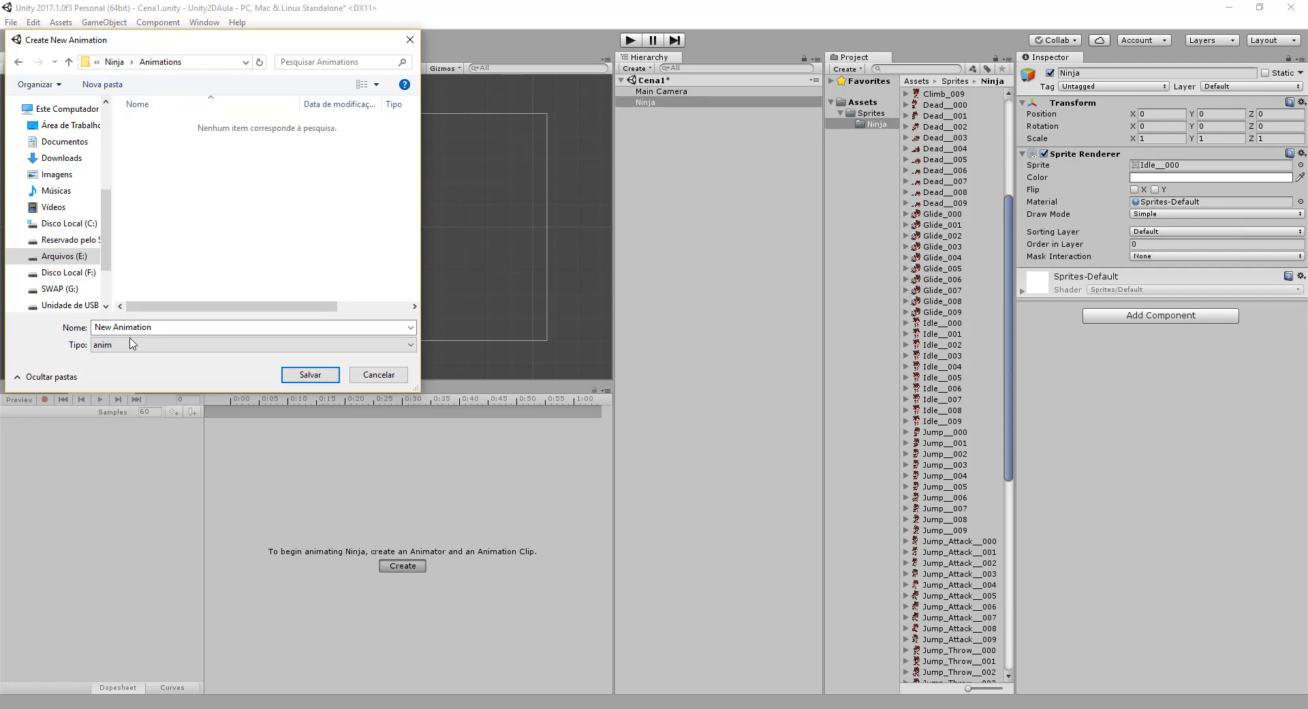
{"action": "double_click", "coordinate": [138, 327]}
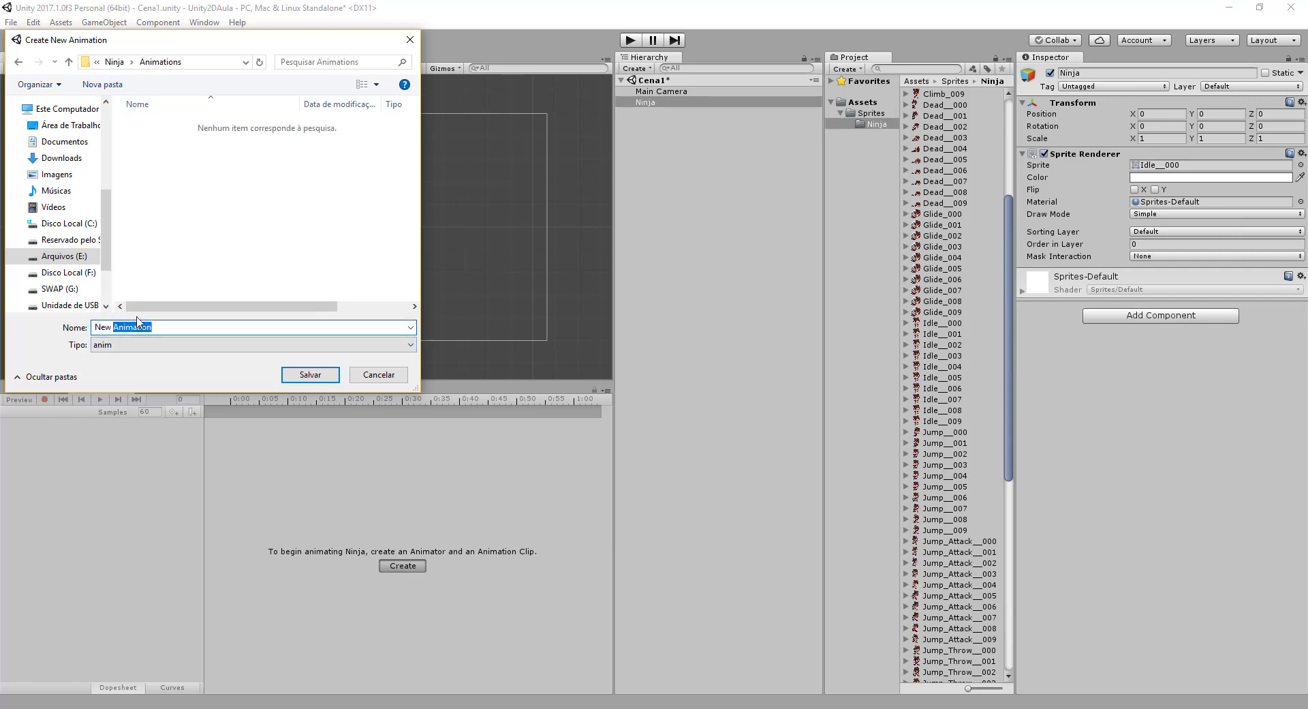
Step: Save the clip as Idle in the Animations folder
{"action": "left_click", "coordinate": [218, 330]}
{"action": "key", "text": "BackSpace"}
{"action": "key", "text": "BackSpace"}
{"action": "key", "text": "BackSpace"}
{"action": "key", "text": "BackSpace"}
{"action": "key", "text": "BackSpace"}
{"action": "key", "text": "BackSpace"}
{"action": "key", "text": "BackSpace"}
{"action": "type", "text": "Idle"}
{"action": "key", "text": "Return"}
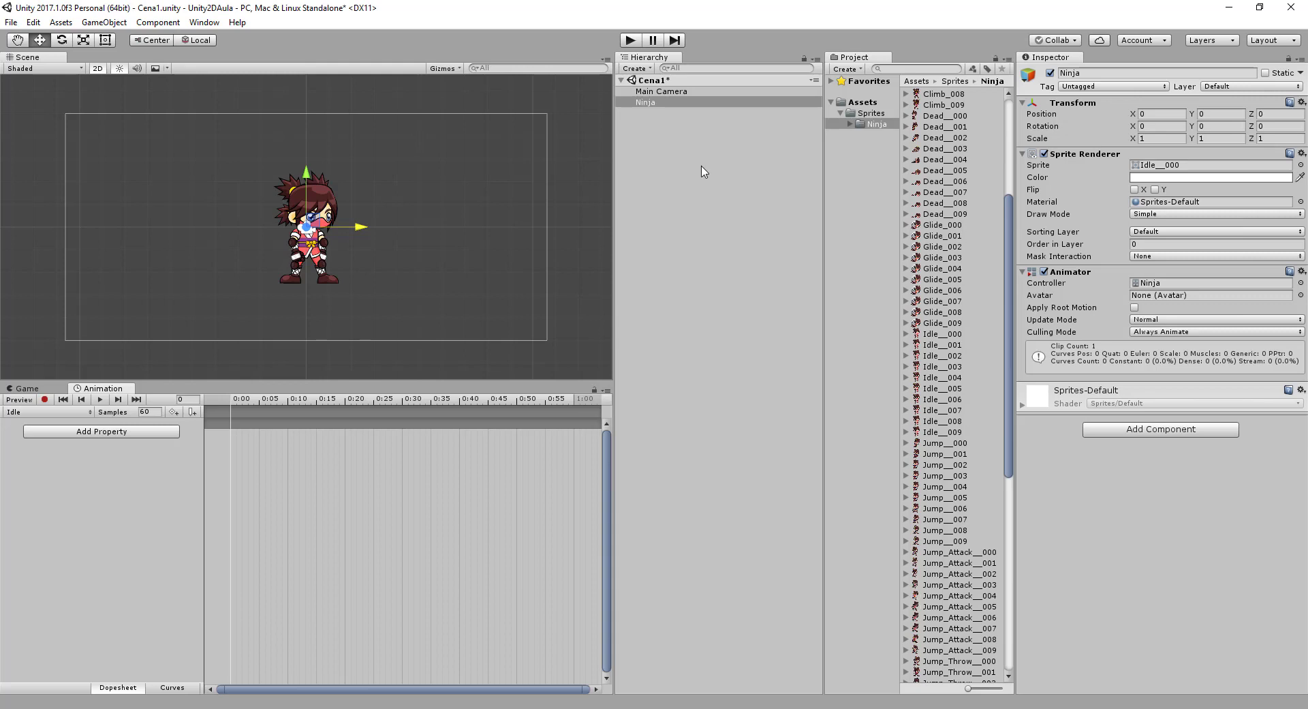
Step: Drag Idle_000–Idle_009 into the Idle clip timeline and play the preview
{"action": "left_click", "coordinate": [960, 335]}
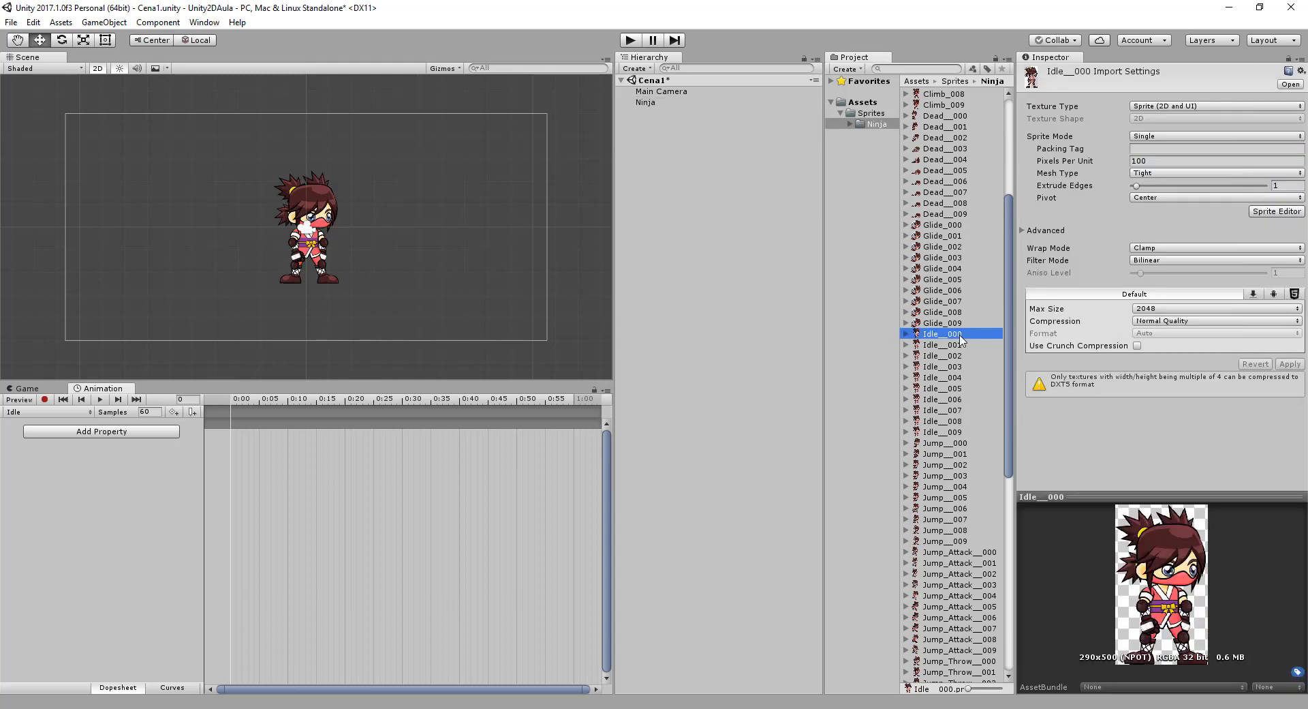
{"action": "left_click", "coordinate": [957, 433], "text": "shift"}
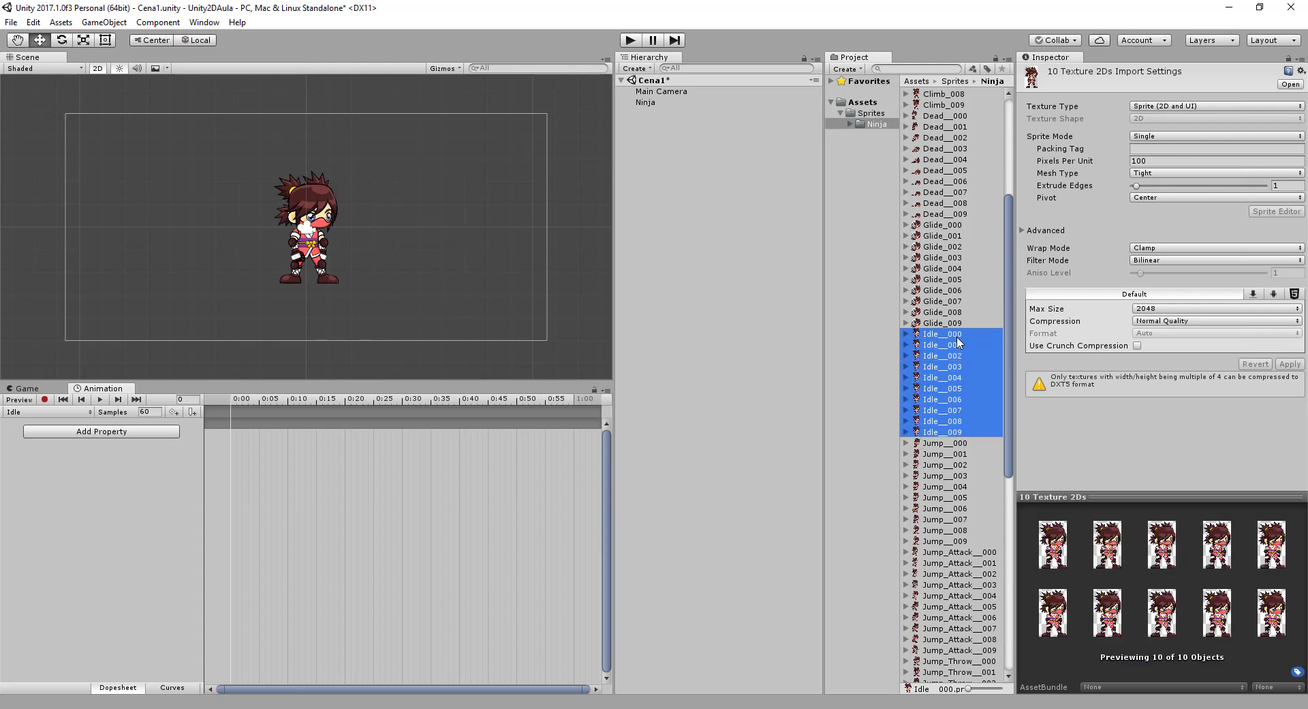
{"action": "left_click_drag", "start_coordinate": [957, 339], "coordinate": [245, 425]}
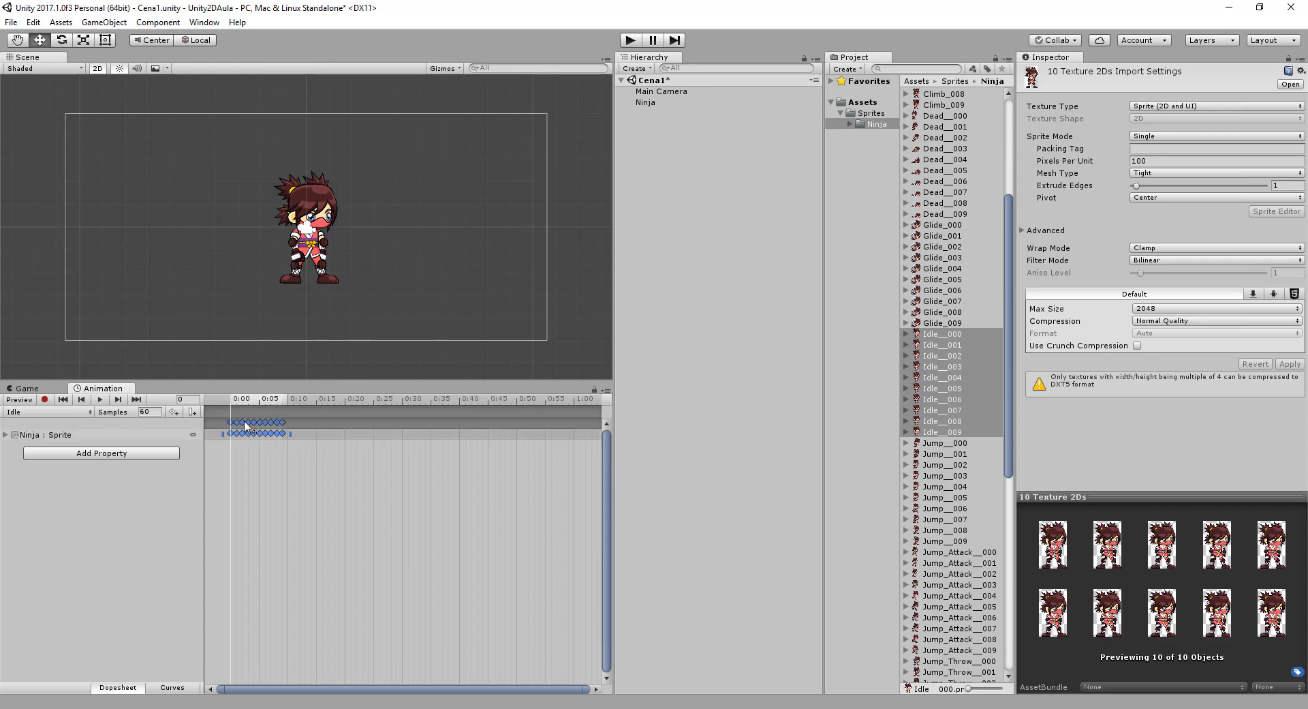
{"action": "left_click", "coordinate": [100, 400]}
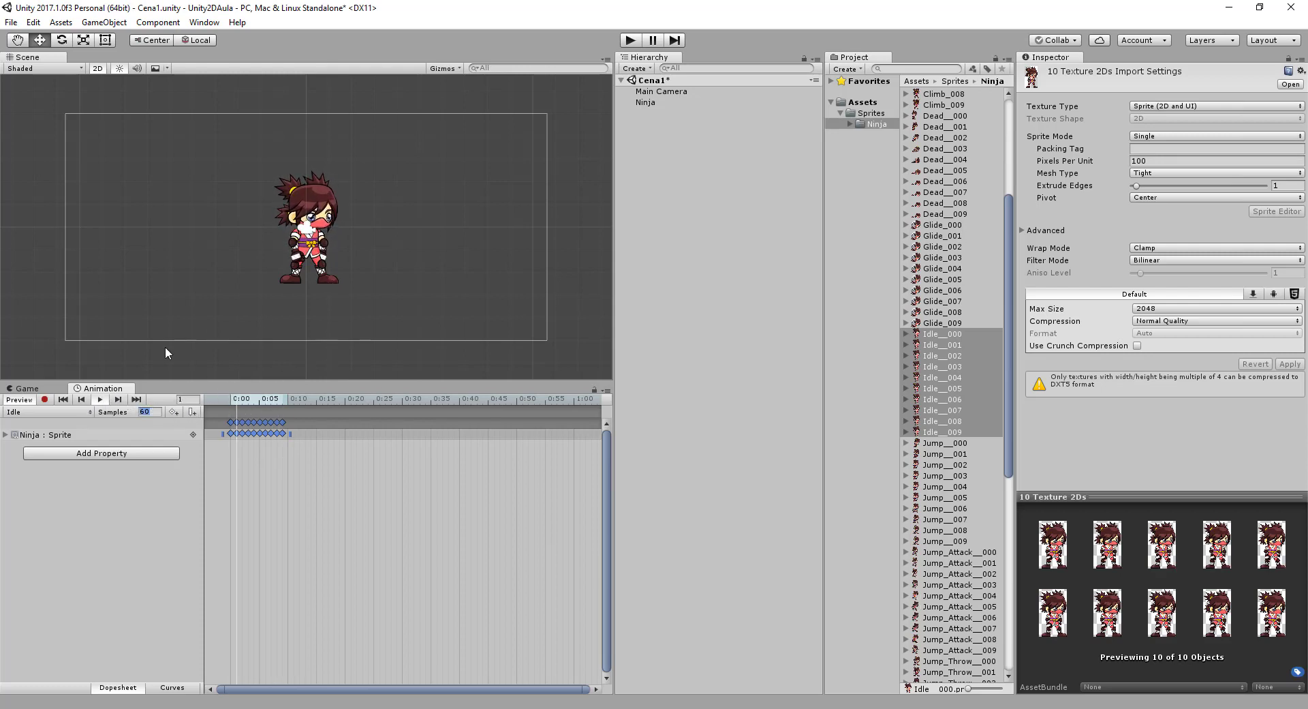
Step: Set the Idle clip's Samples to 10, after briefly trying 20
{"action": "scroll", "coordinate": [225, 426], "scroll_direction": "up", "scroll_amount": 5}
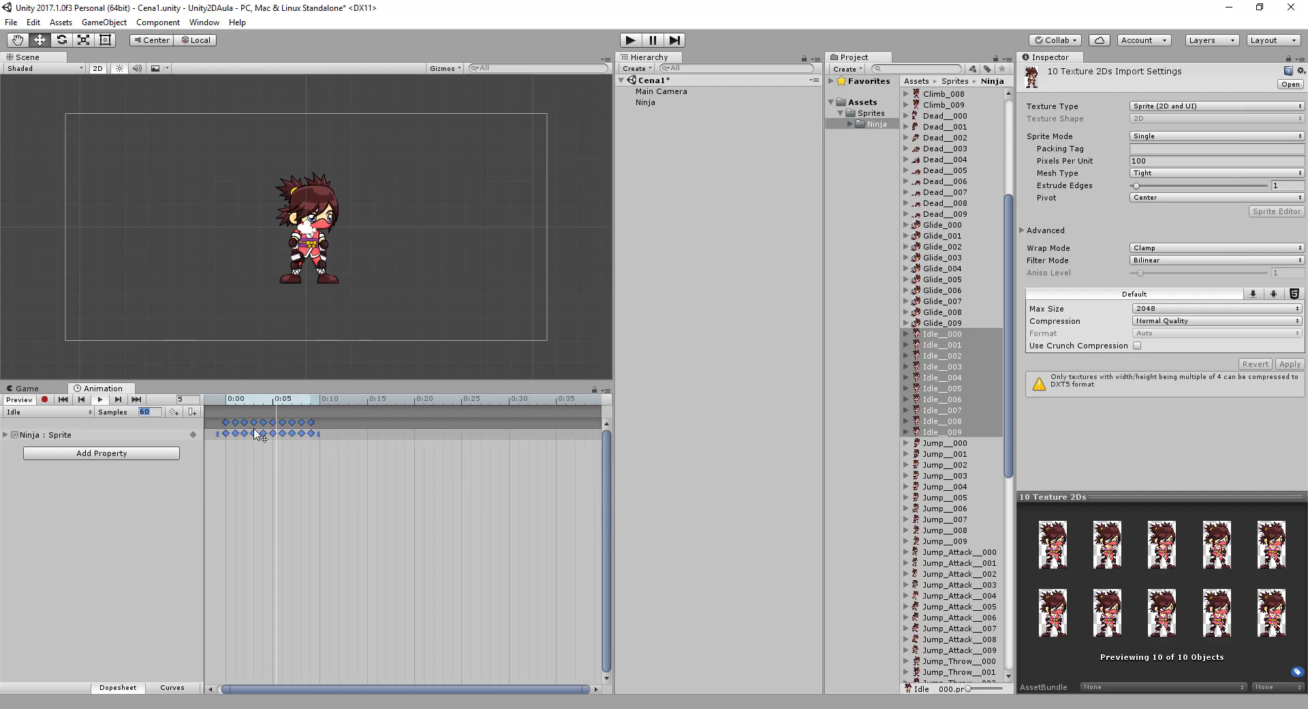
{"action": "left_click_drag", "start_coordinate": [371, 689], "coordinate": [362, 689]}
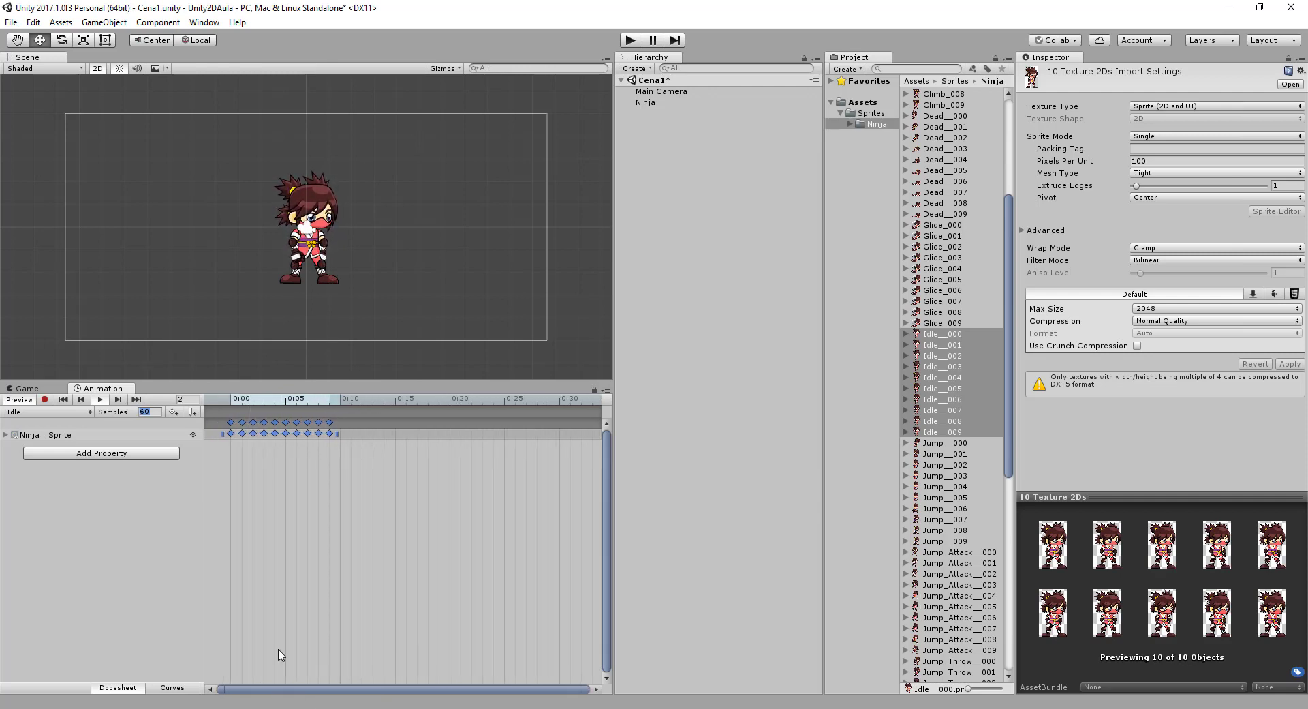
{"action": "type", "text": "20"}
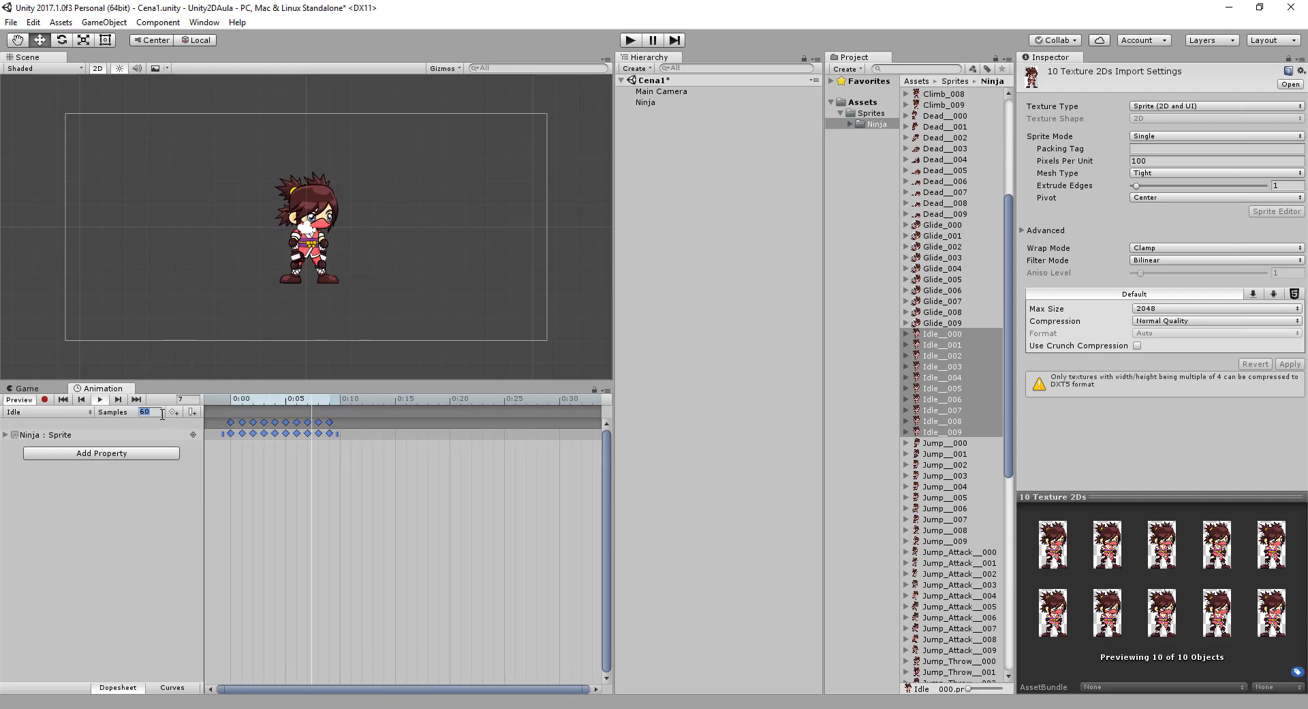
{"action": "key", "text": "Return"}
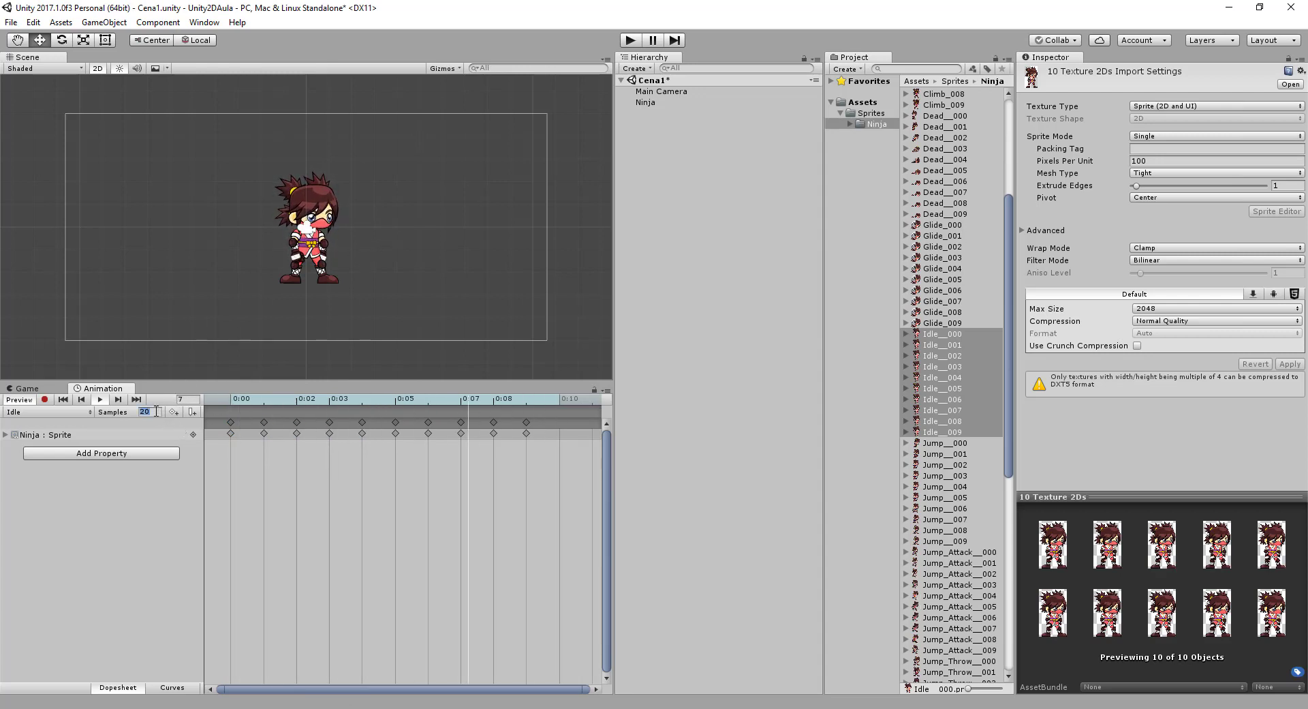
{"action": "type", "text": "10"}
{"action": "key", "text": "Return"}
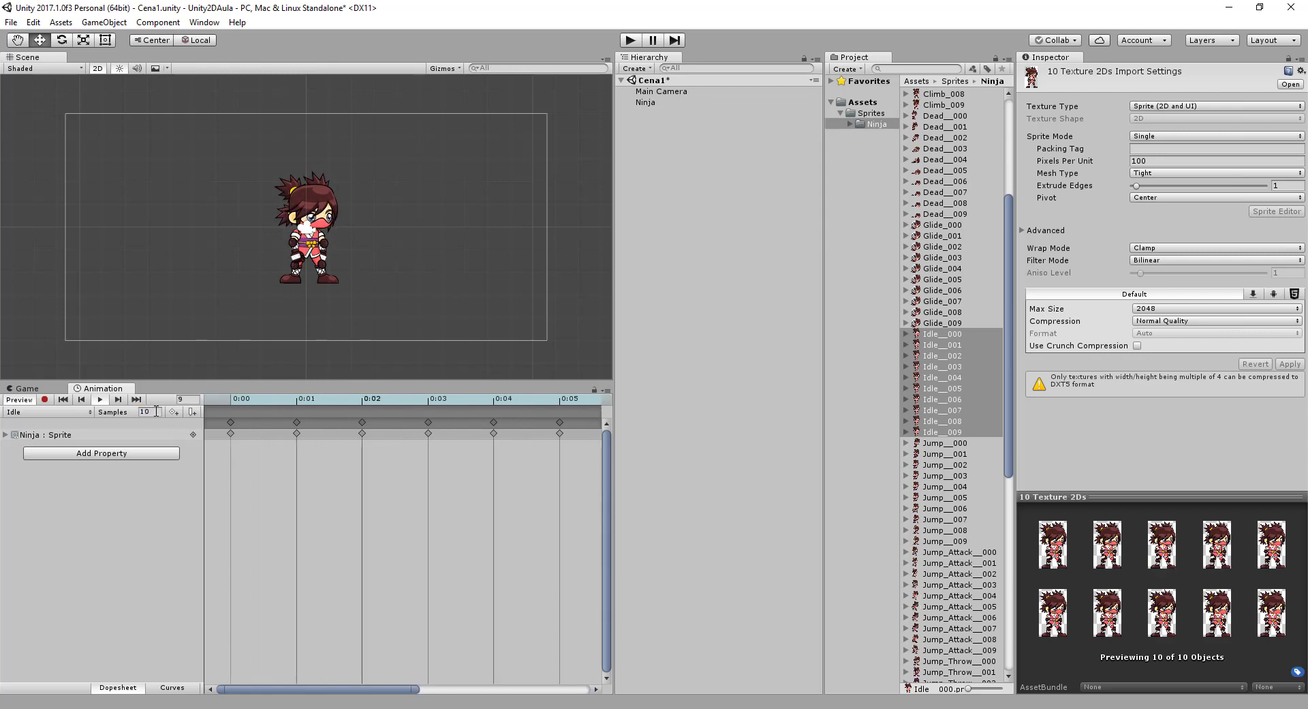
{"action": "scroll", "coordinate": [350, 231], "scroll_direction": "up", "scroll_amount": 2}
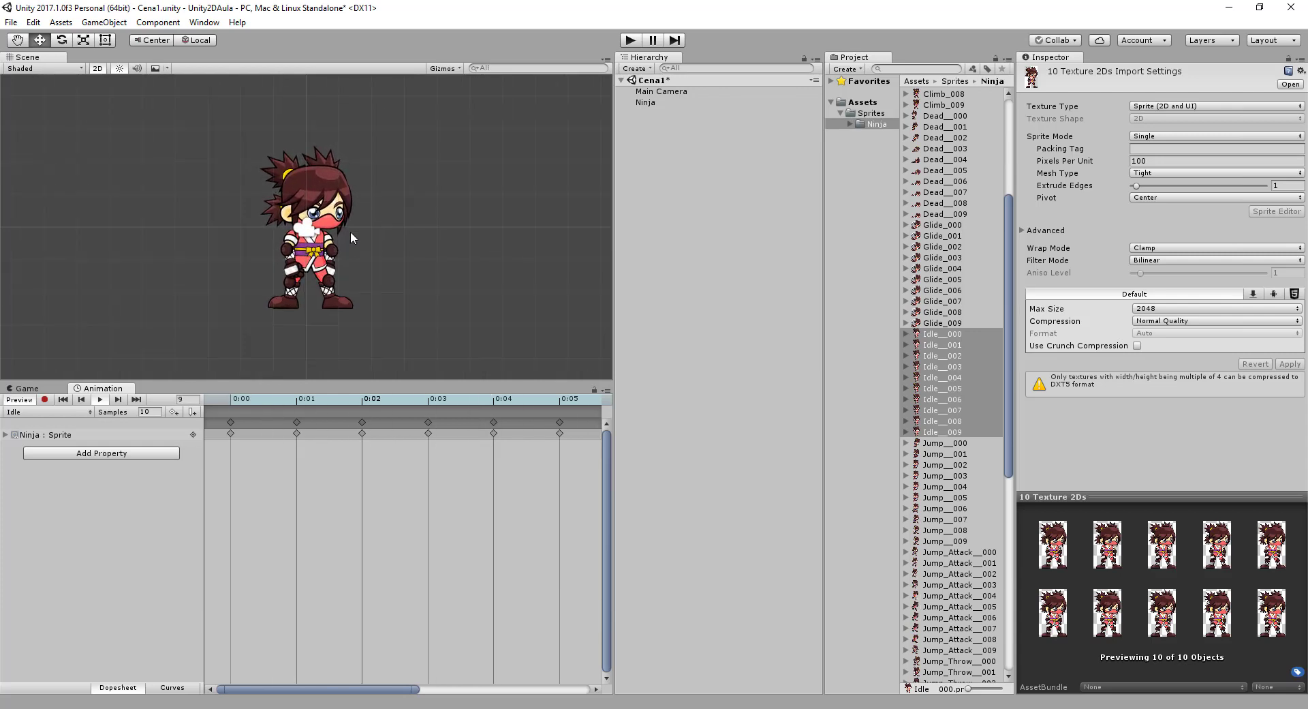
{"action": "scroll", "coordinate": [350, 238], "scroll_direction": "down", "scroll_amount": 2}
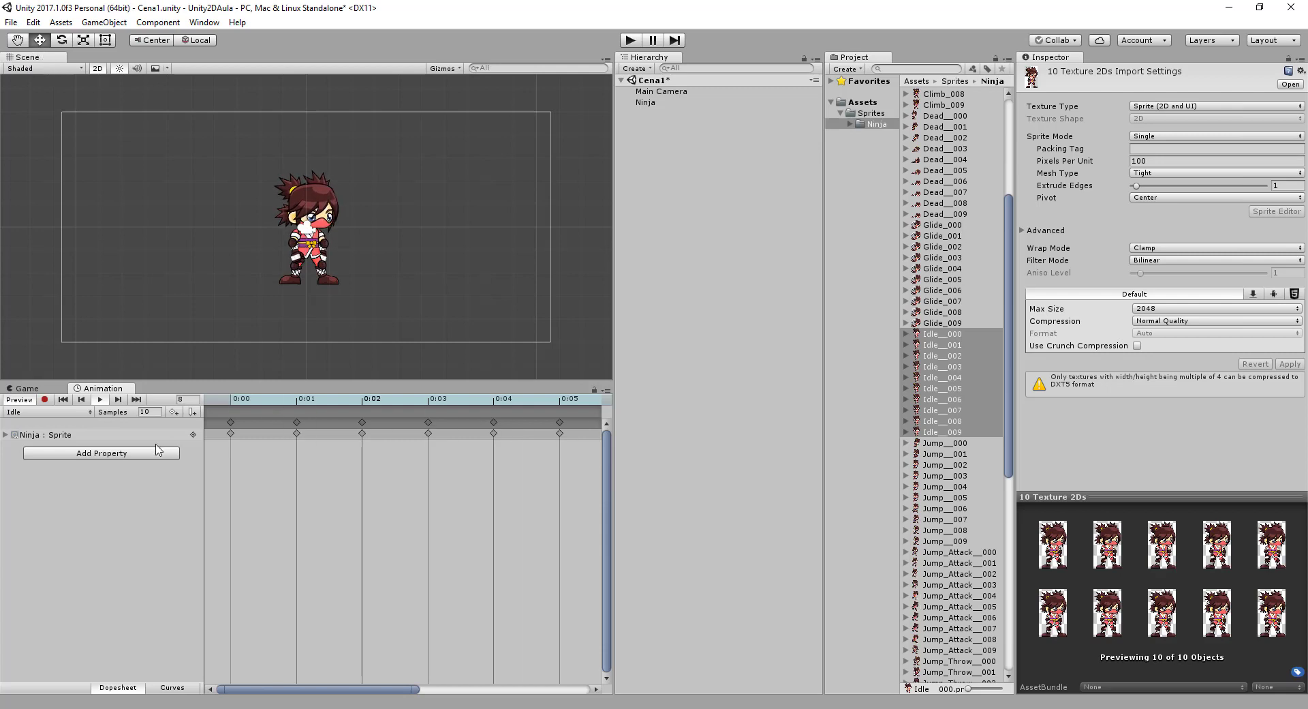
{"action": "left_click", "coordinate": [52, 415]}
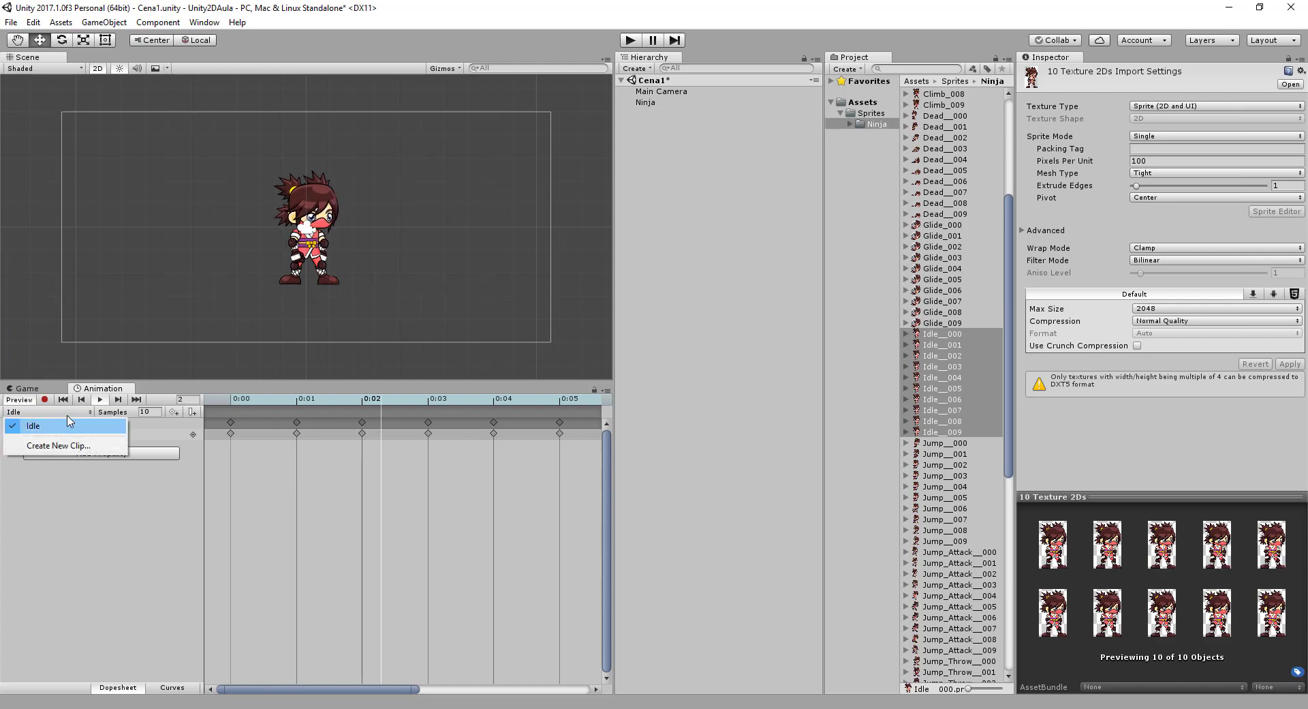
Step: Create a new animation clip named Run
{"action": "left_click", "coordinate": [87, 447]}
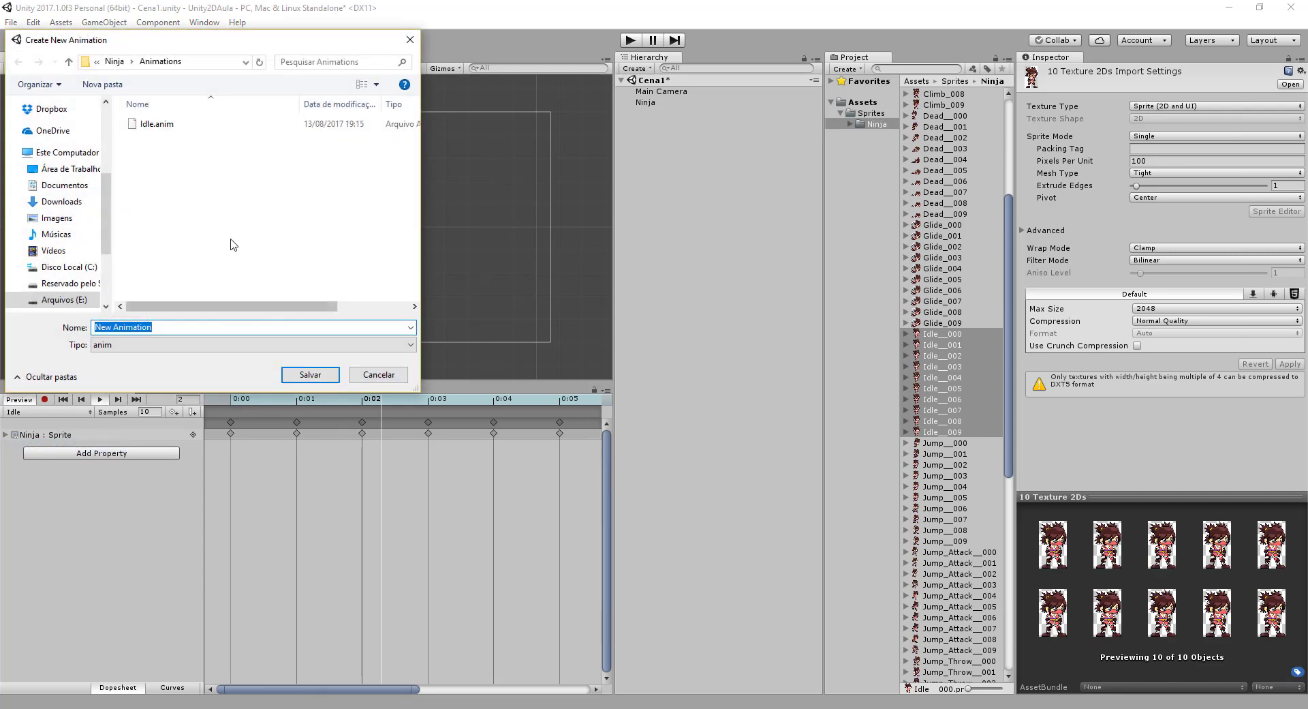
{"action": "type", "text": "Run"}
{"action": "key", "text": "Return"}
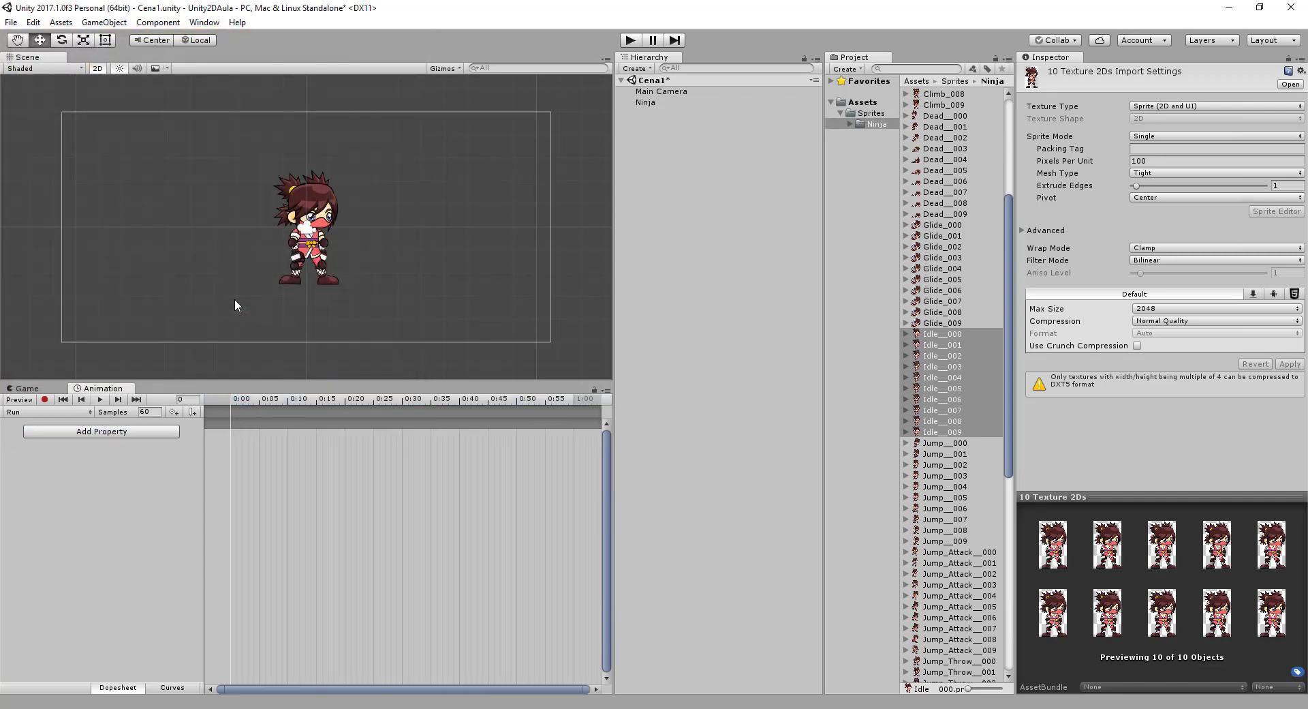
{"action": "scroll", "coordinate": [969, 539], "scroll_direction": "down", "scroll_amount": 5}
{"action": "scroll", "coordinate": [970, 539], "scroll_direction": "down", "scroll_amount": 5}
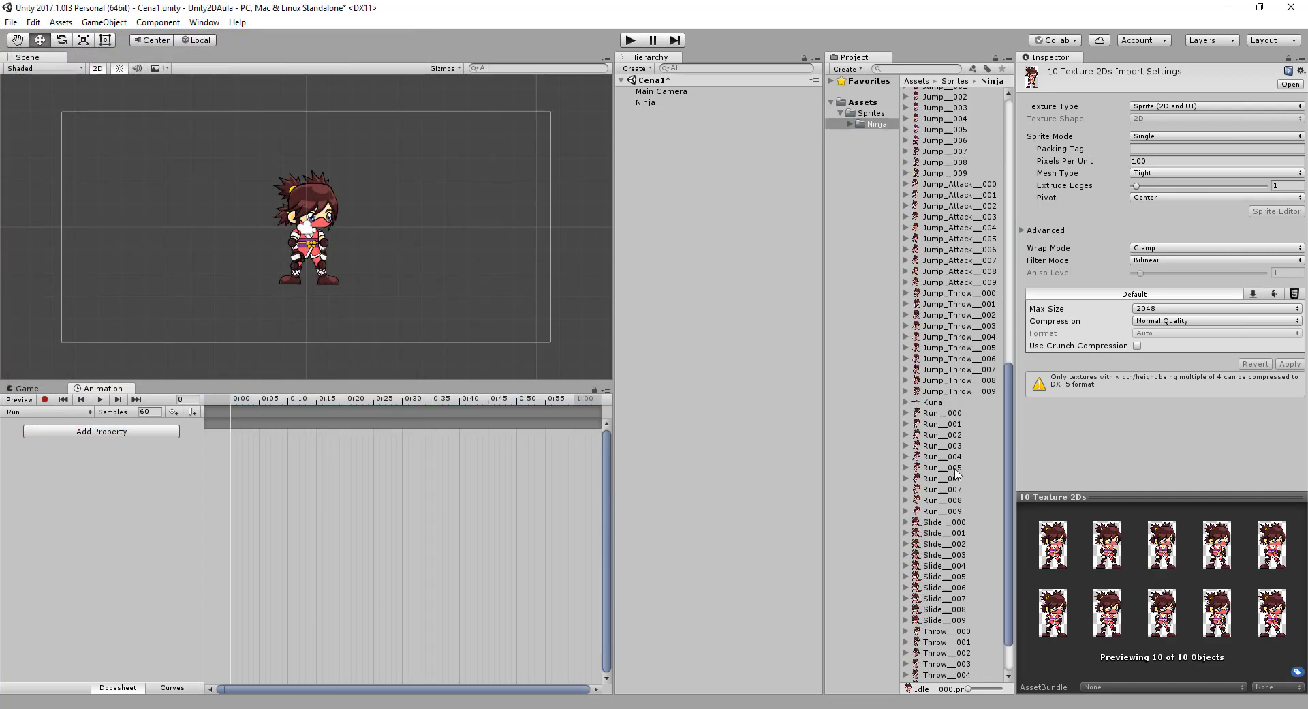
Step: Key Run_000–Run_009 into the Run clip at 10 samples and preview it
{"action": "left_click", "coordinate": [941, 414]}
{"action": "left_click", "coordinate": [942, 511], "text": "shift"}
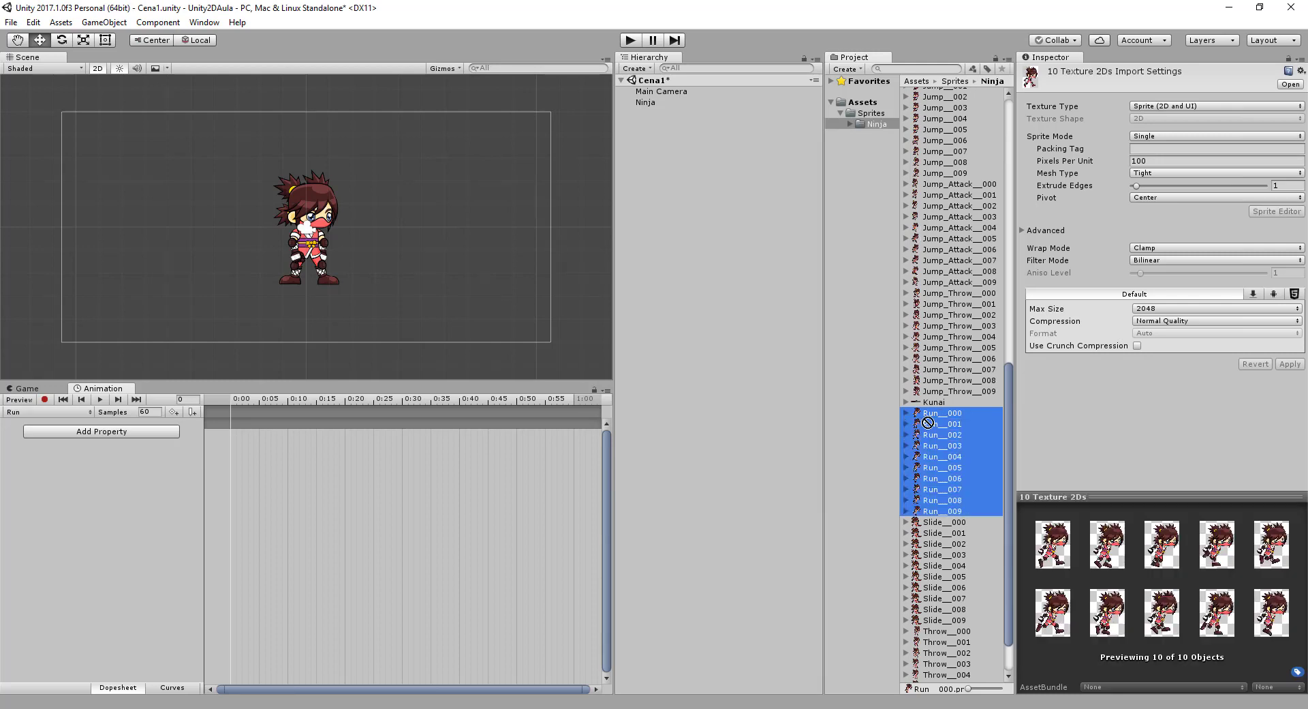
{"action": "left_click_drag", "start_coordinate": [928, 423], "coordinate": [241, 425]}
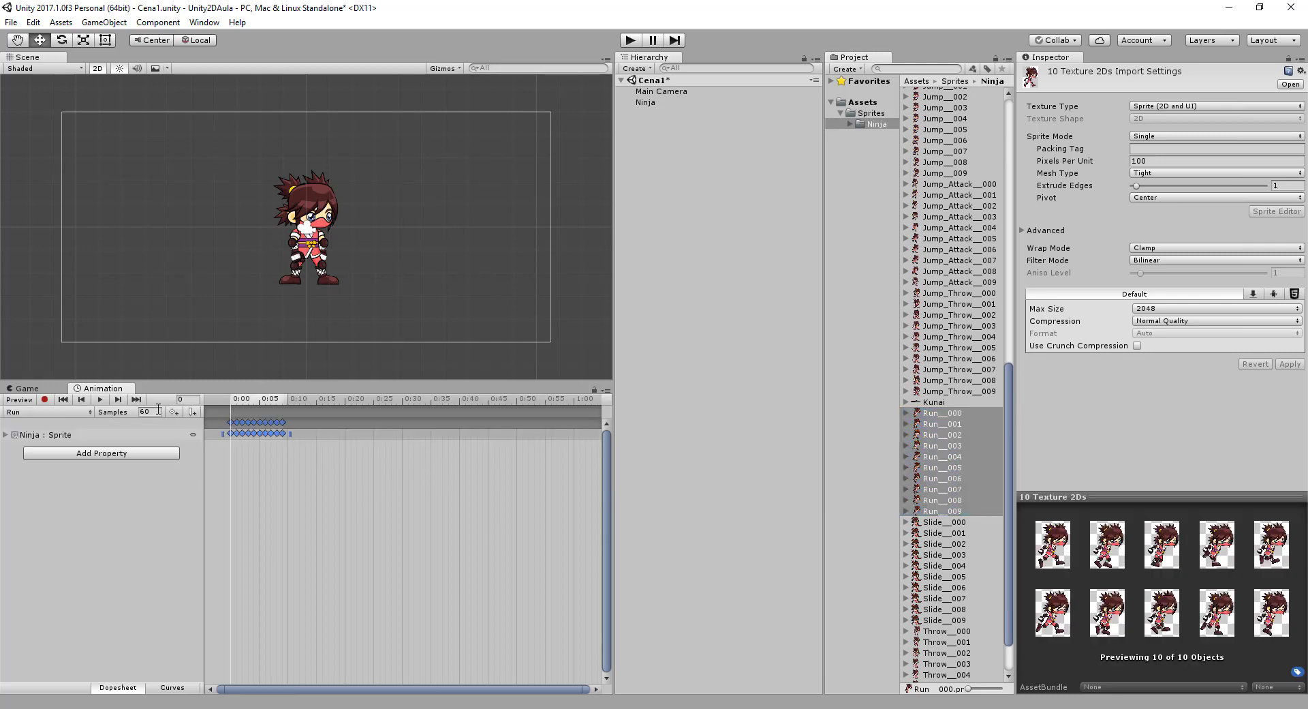
{"action": "type", "text": "10"}
{"action": "key", "text": "Return"}
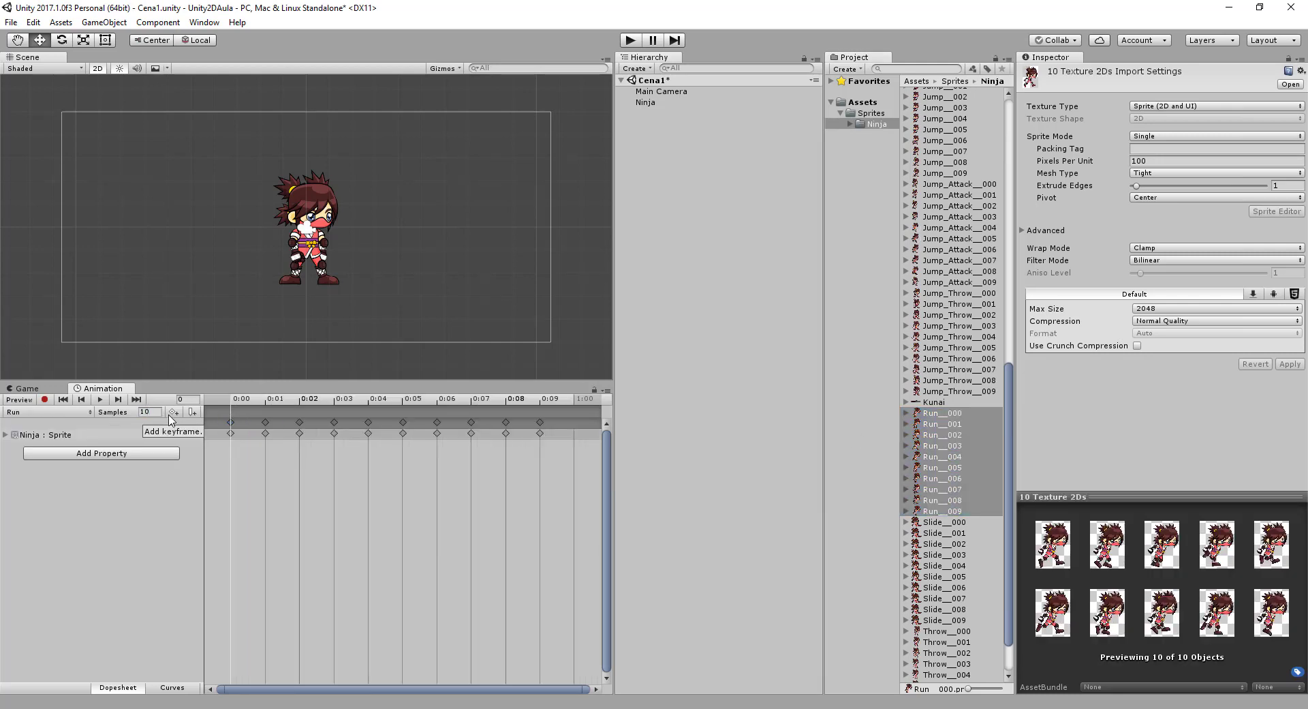
{"action": "left_click", "coordinate": [101, 400]}
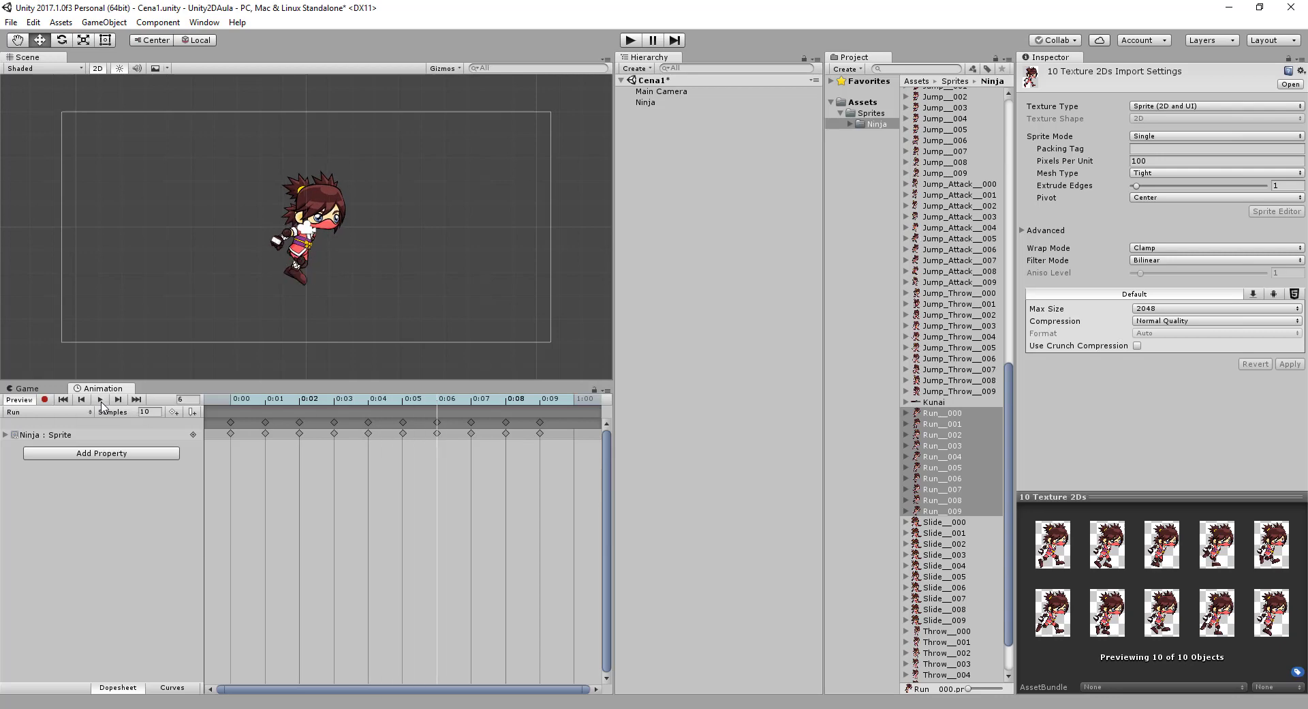
{"action": "left_click", "coordinate": [87, 413]}
Step: Create a new animation clip named Jump
{"action": "left_click", "coordinate": [58, 460]}
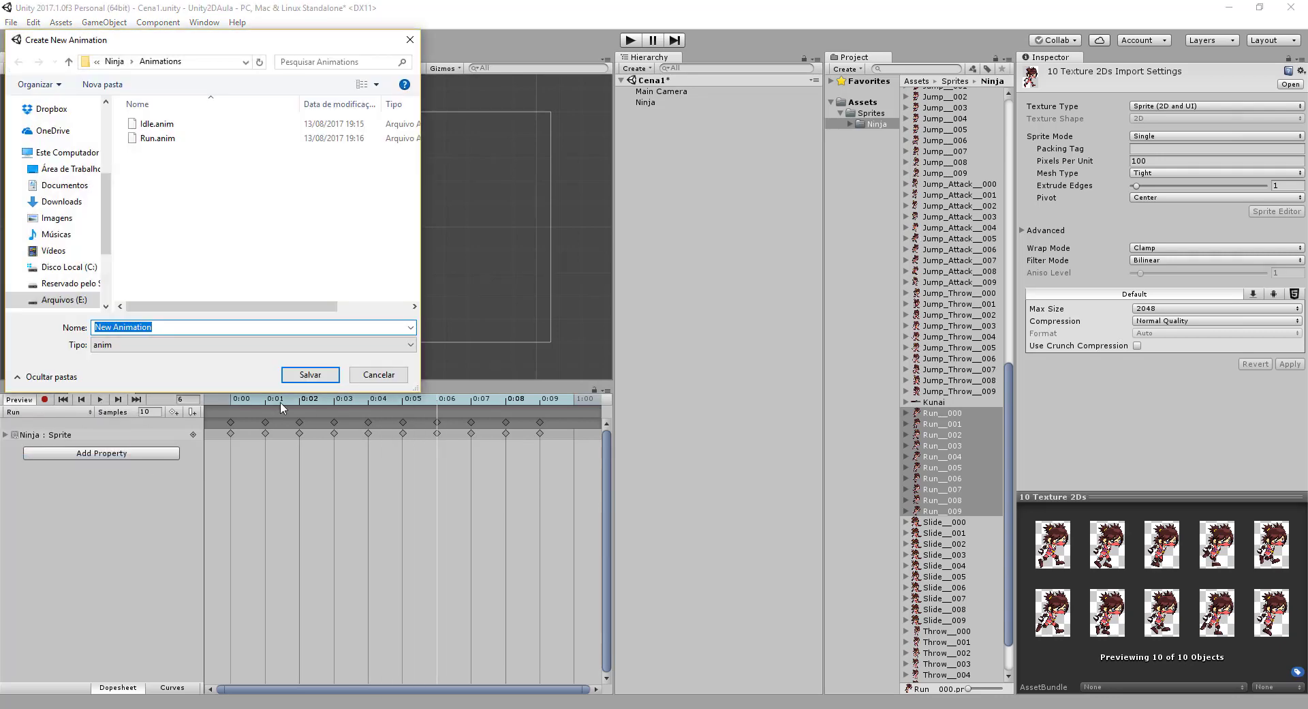
{"action": "type", "text": "Jump"}
{"action": "key", "text": "Return"}
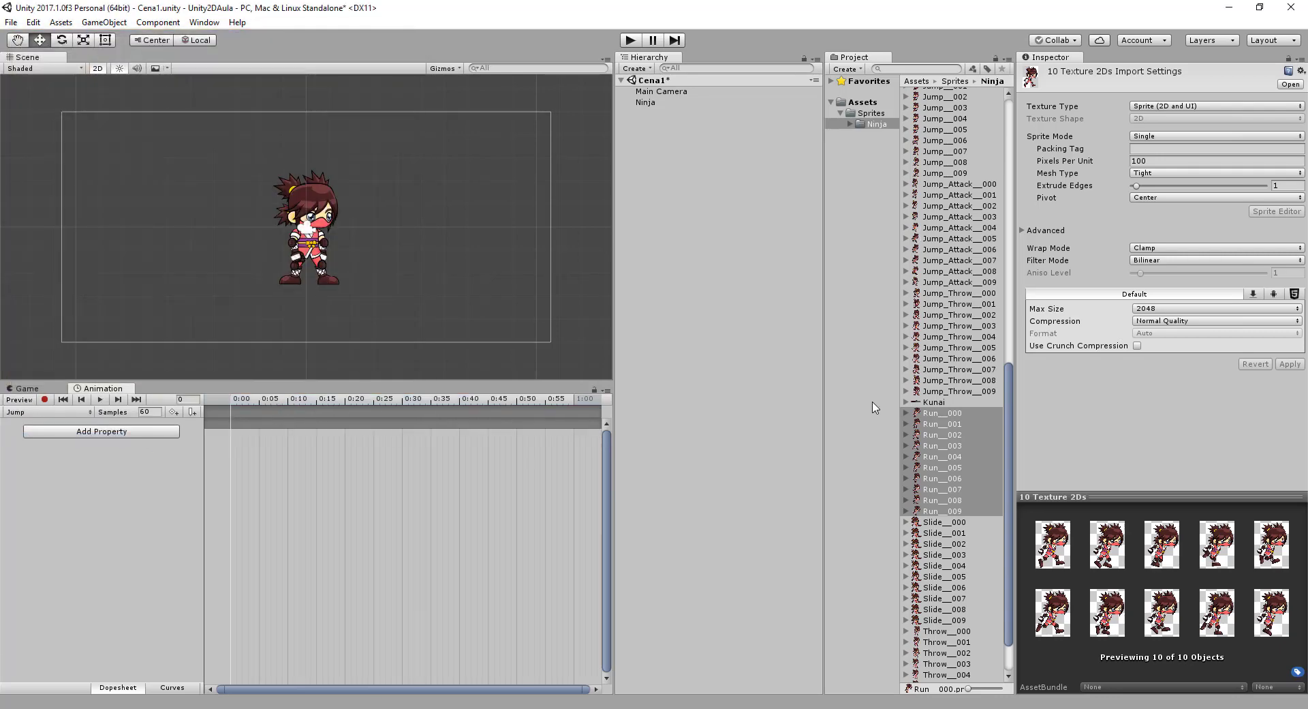
{"action": "scroll", "coordinate": [957, 498], "scroll_direction": "up", "scroll_amount": 5}
Step: Key Jump_000–Jump_009 into the Jump clip at 10 samples and preview it
{"action": "left_click", "coordinate": [956, 321]}
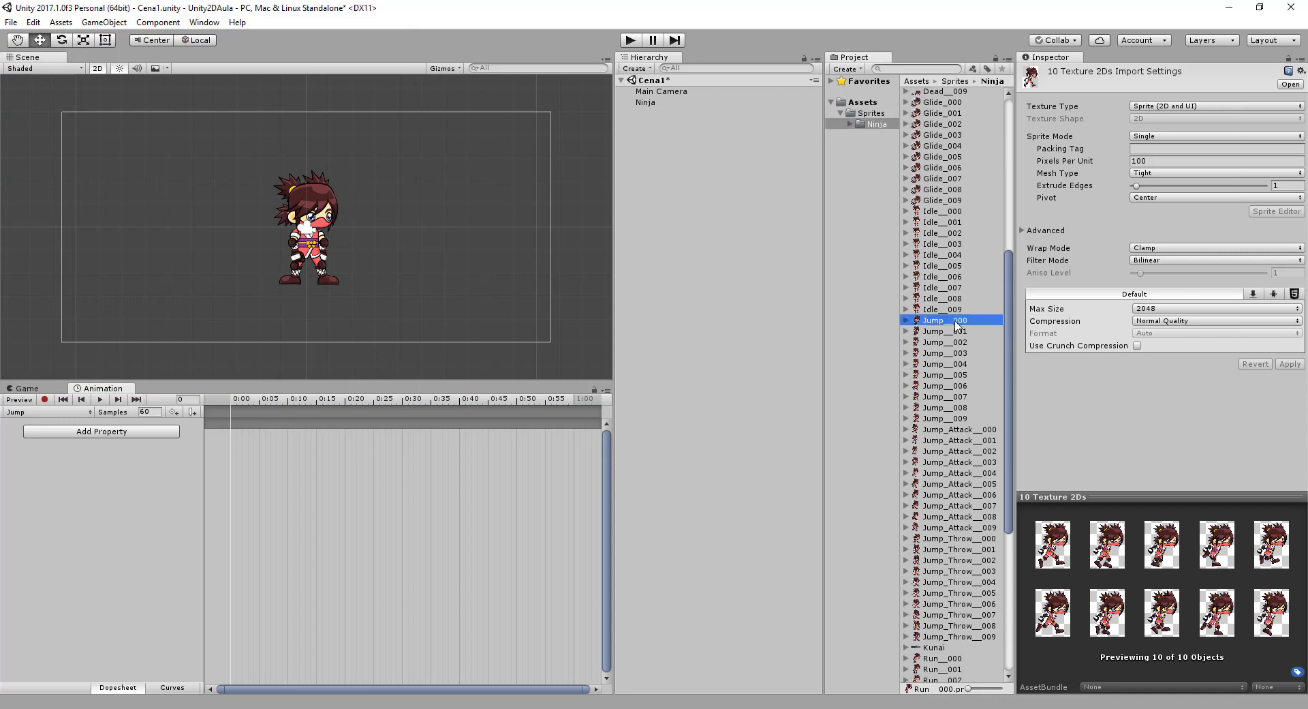
{"action": "left_click", "coordinate": [956, 429], "text": "shift"}
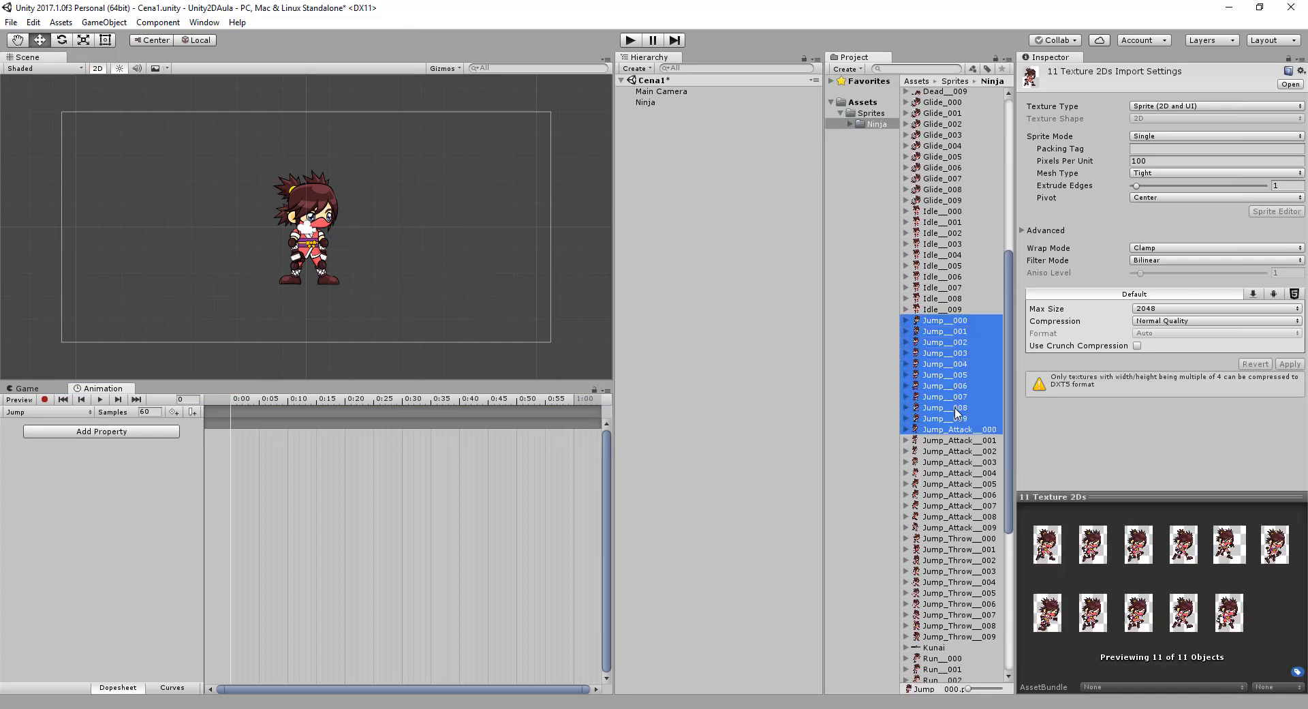
{"action": "left_click", "coordinate": [952, 323]}
{"action": "left_click", "coordinate": [958, 418], "text": "shift"}
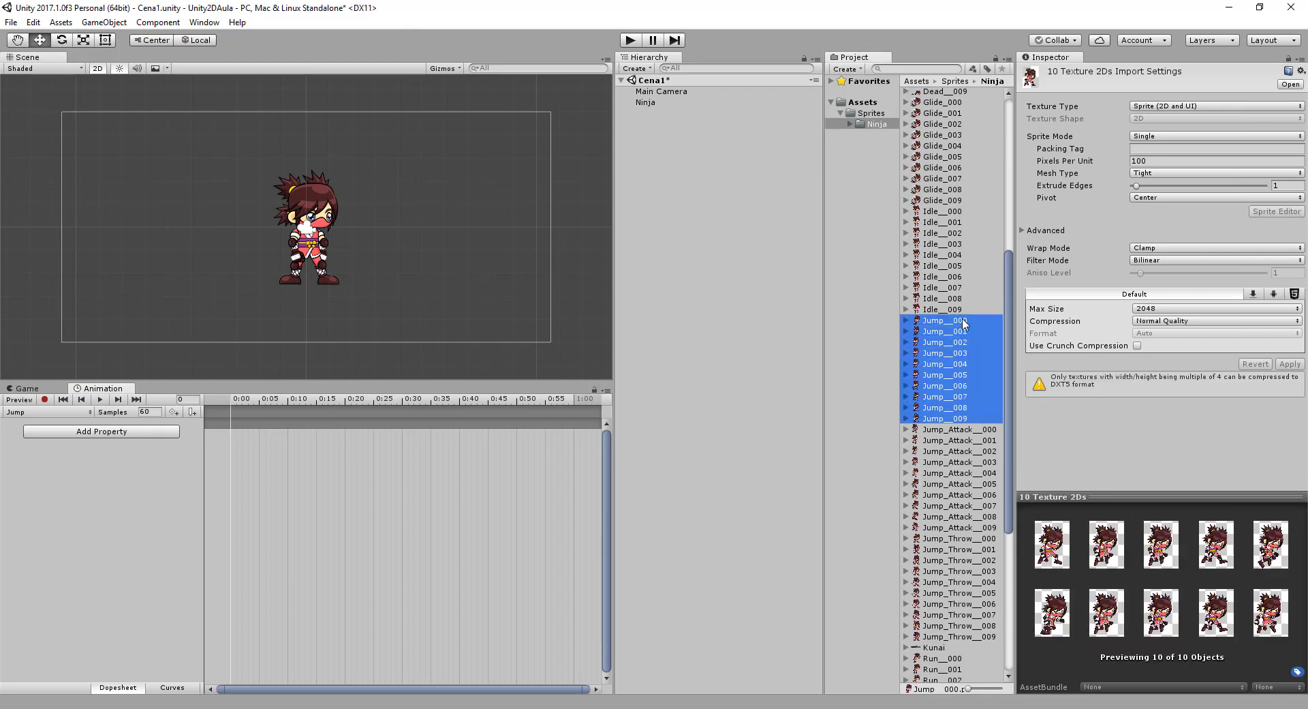
{"action": "mouse_move", "coordinate": [957, 418]}
{"action": "left_mouse_down"}
{"action": "mouse_move", "coordinate": [284, 462]}
{"action": "mouse_move", "coordinate": [230, 449]}
{"action": "left_mouse_up"}
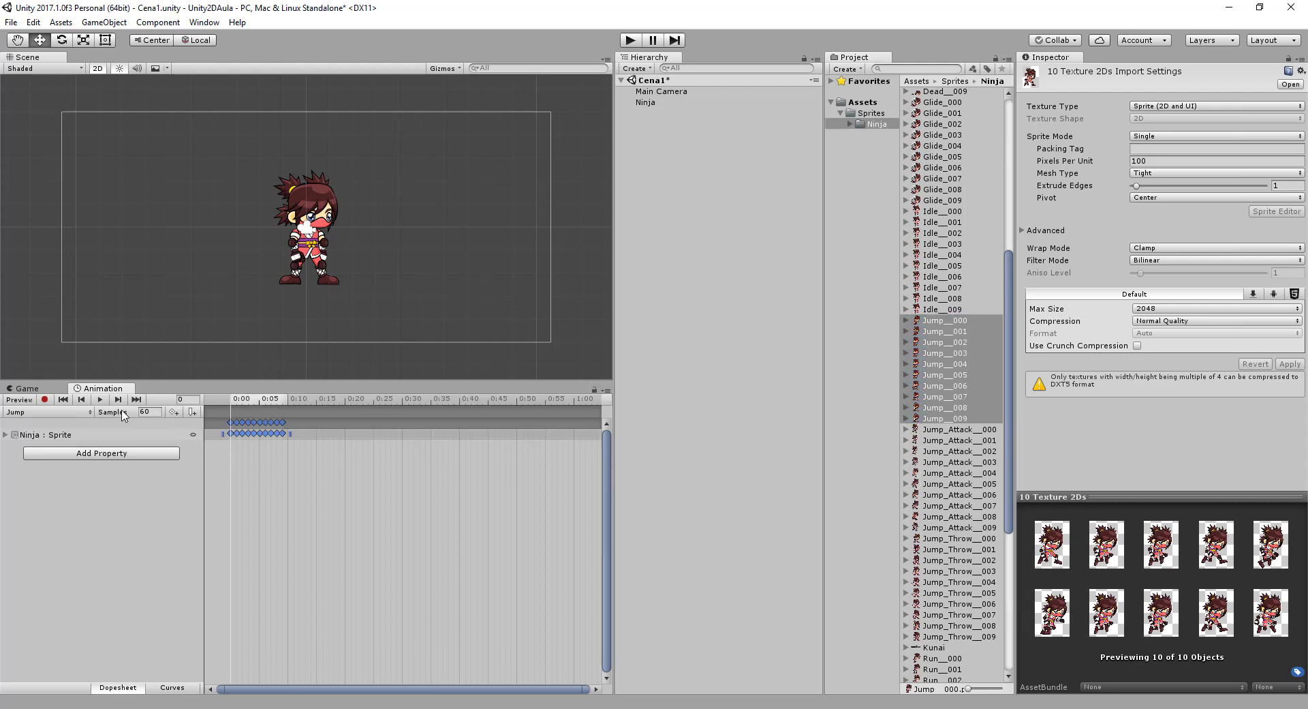
{"action": "type", "text": "0"}
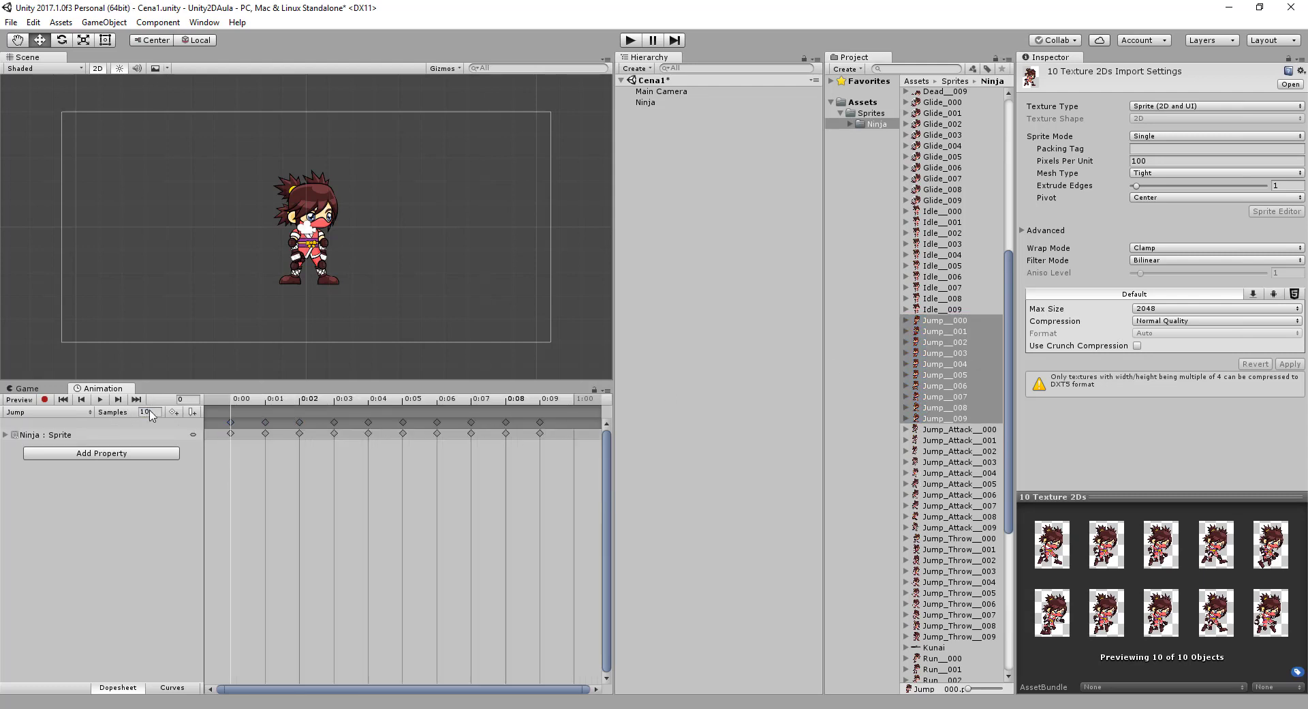
{"action": "left_click", "coordinate": [100, 402]}
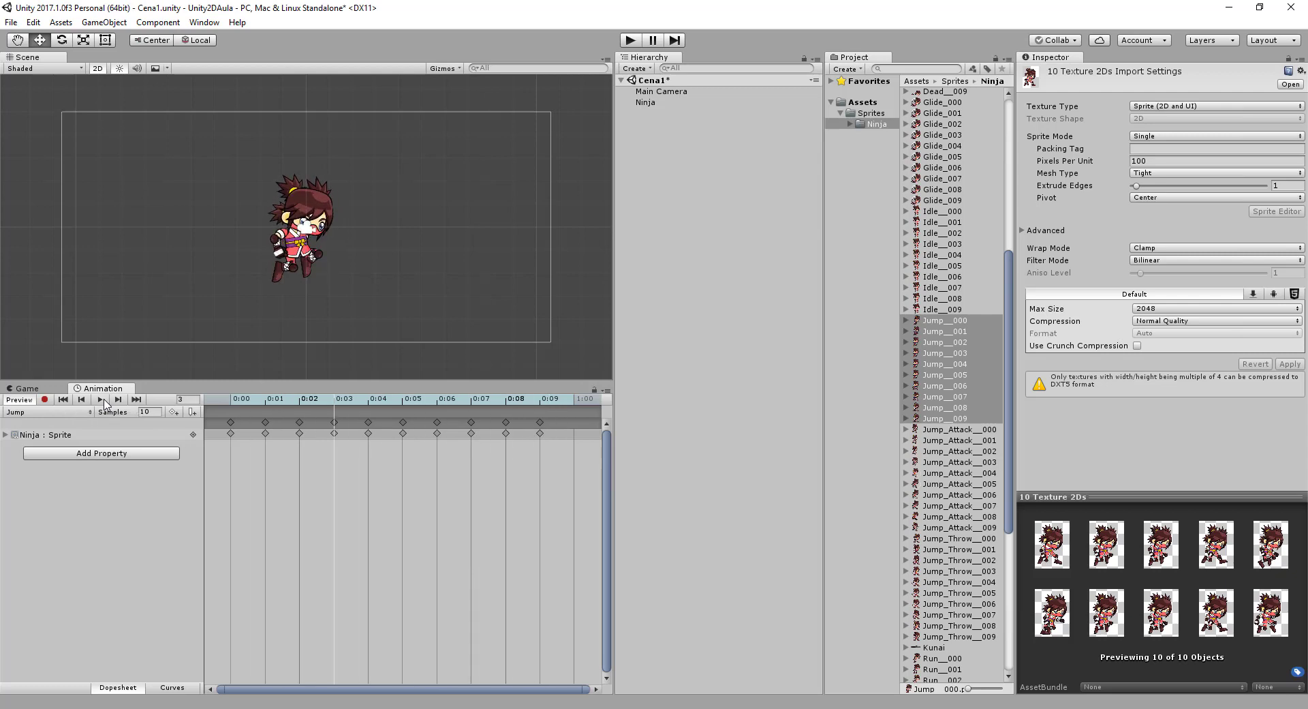
{"action": "left_click_drag", "start_coordinate": [322, 406], "coordinate": [220, 405]}
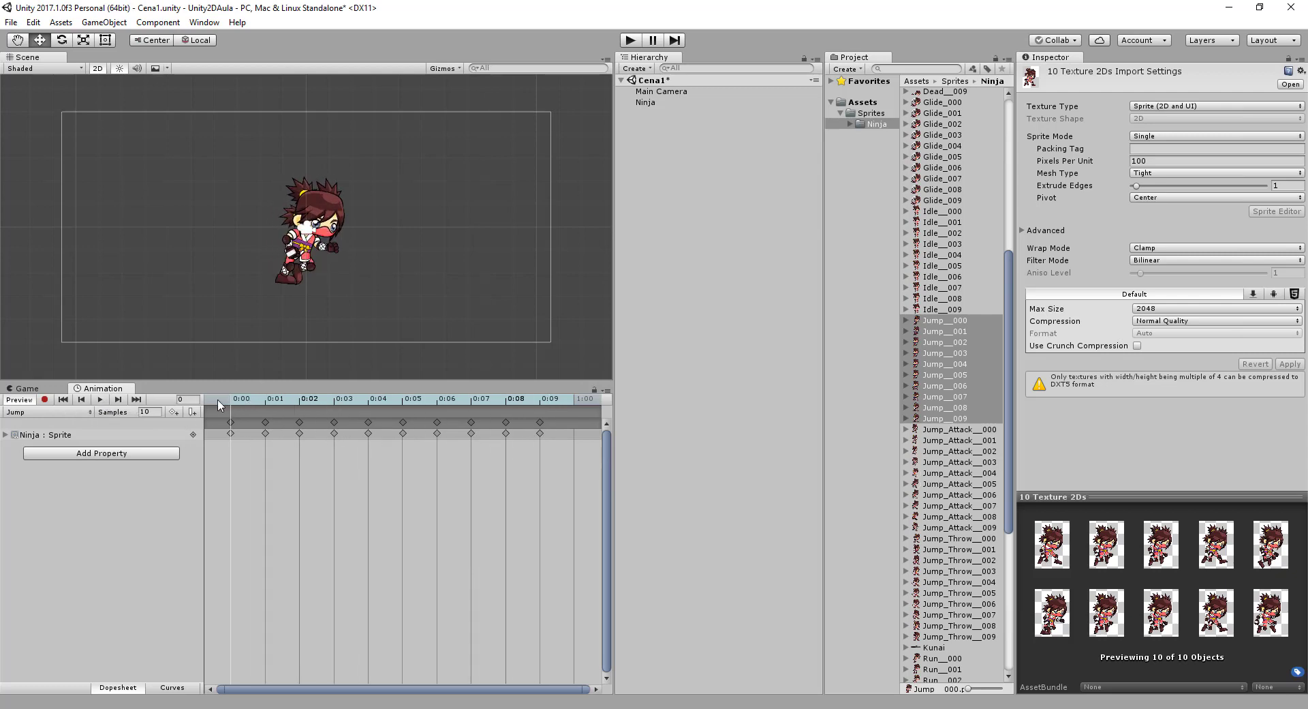
Step: Check Ninja's clip list, keeping Jump, and select the Ninja object
{"action": "left_click", "coordinate": [54, 412]}
{"action": "left_click", "coordinate": [20, 455]}
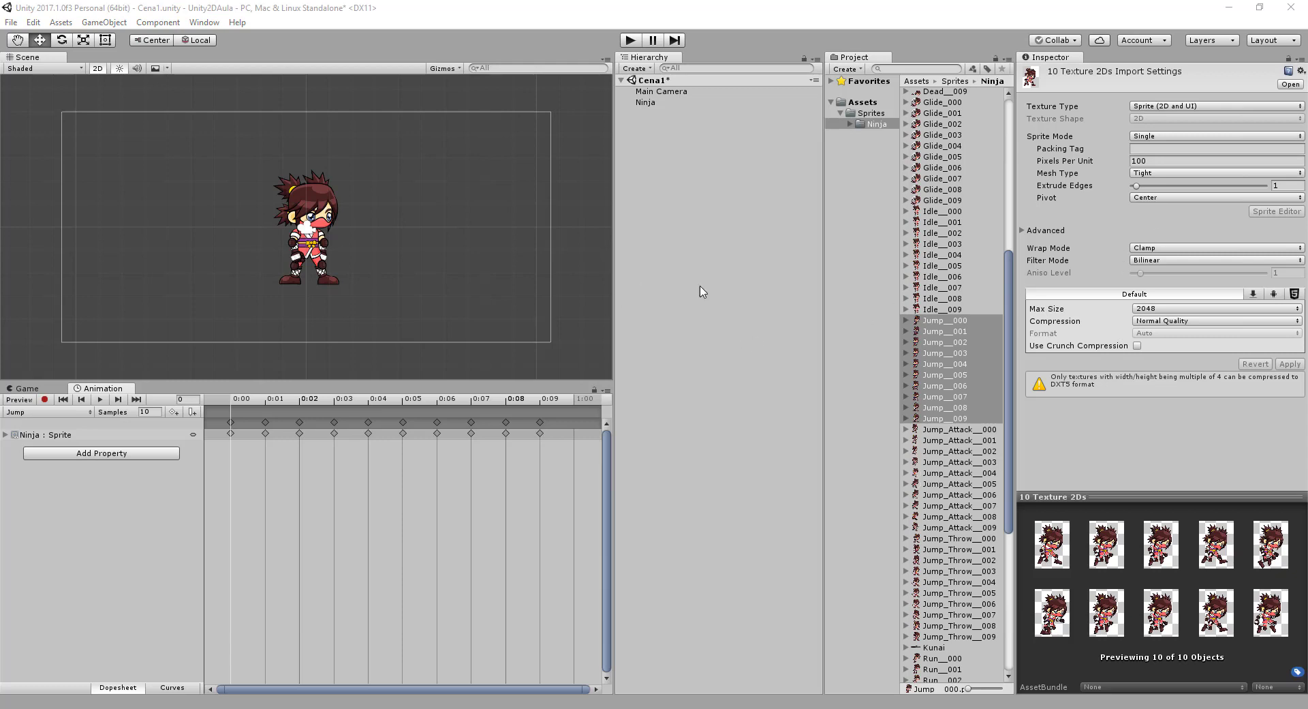
{"action": "left_click", "coordinate": [712, 102]}
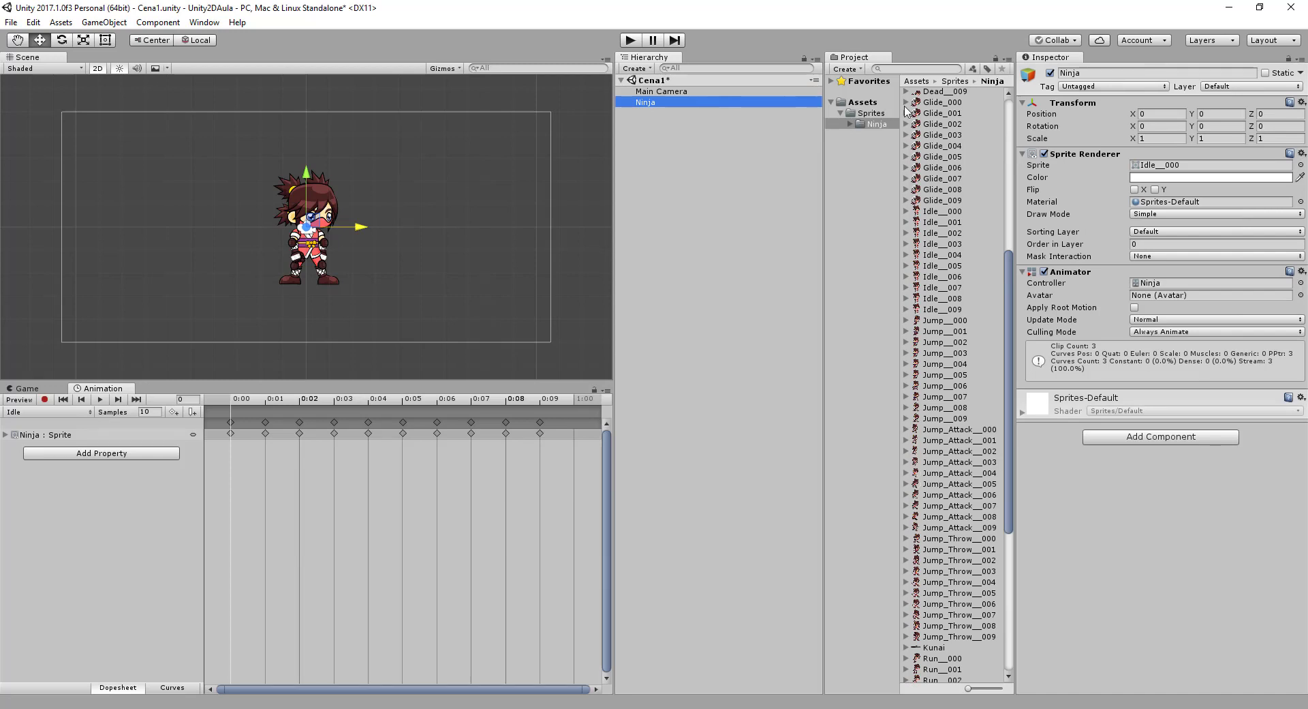
Step: Create a Cenario folder inside Sprites, then return to the png Explorer window
{"action": "left_click", "coordinate": [883, 113]}
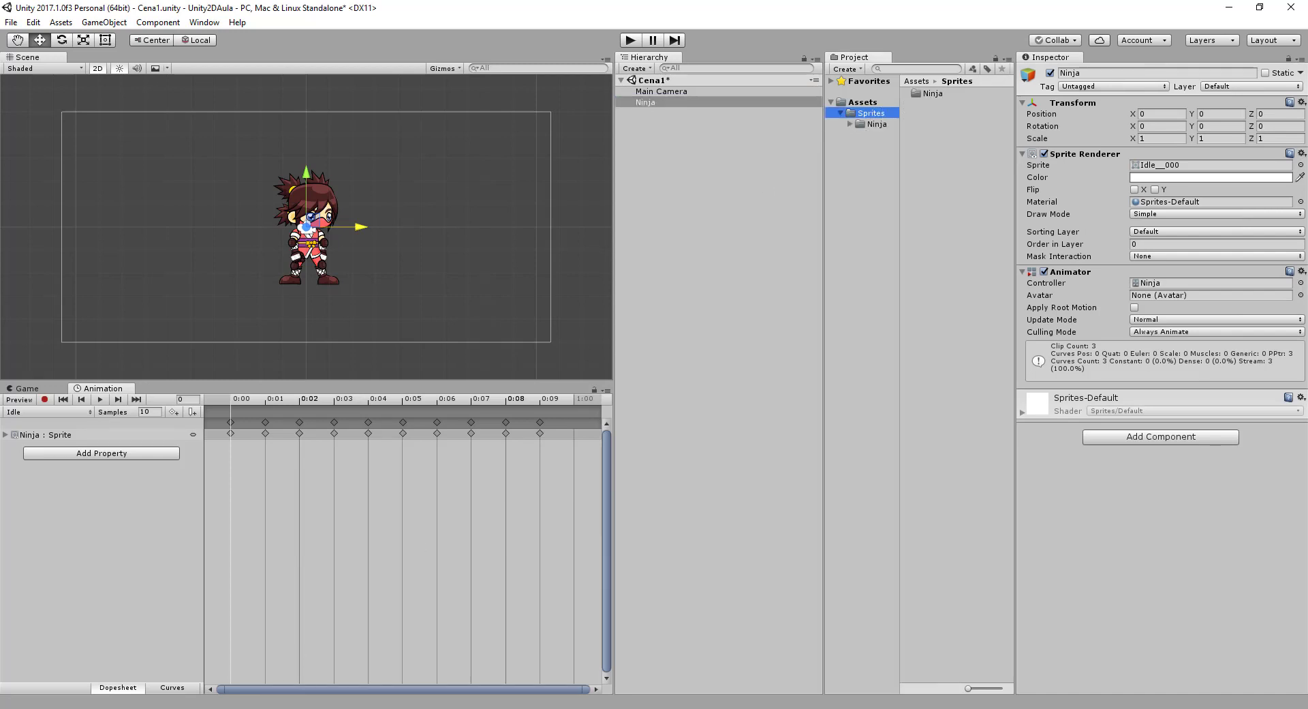
{"action": "left_click", "coordinate": [253, 654]}
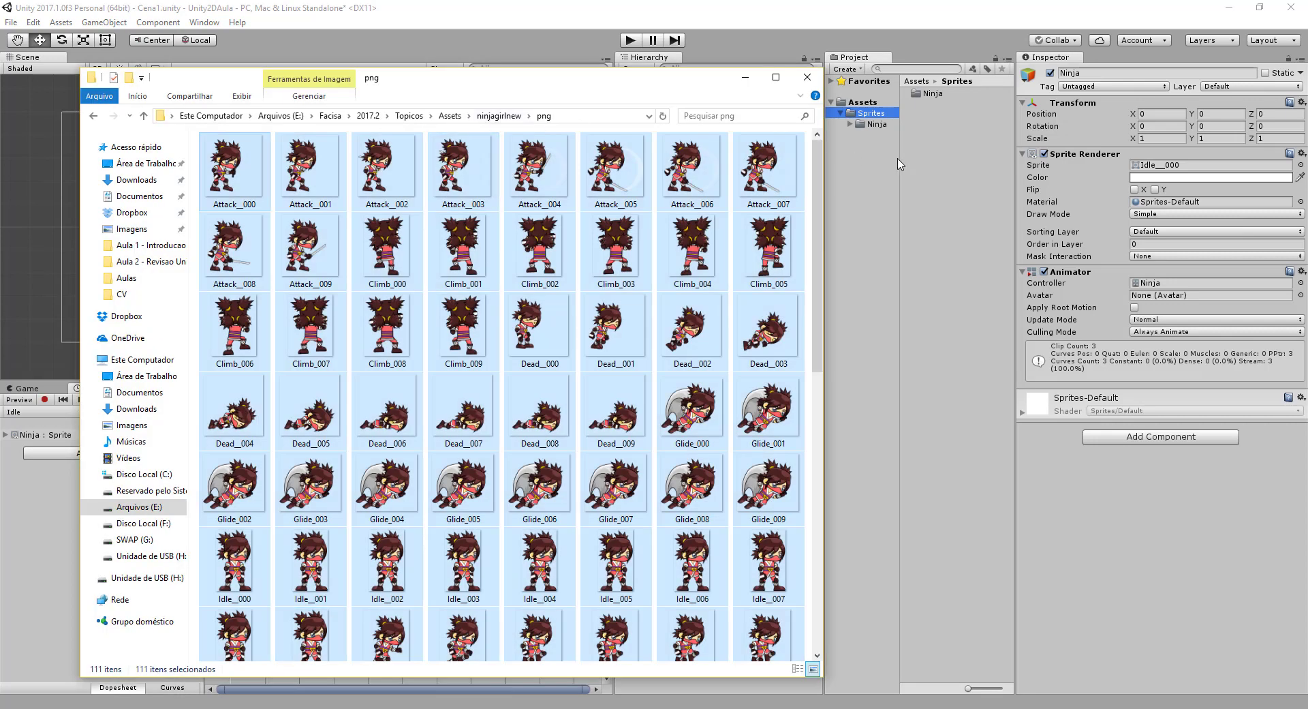
{"action": "right_click", "coordinate": [962, 134]}
{"action": "mouse_move", "coordinate": [988, 135]}
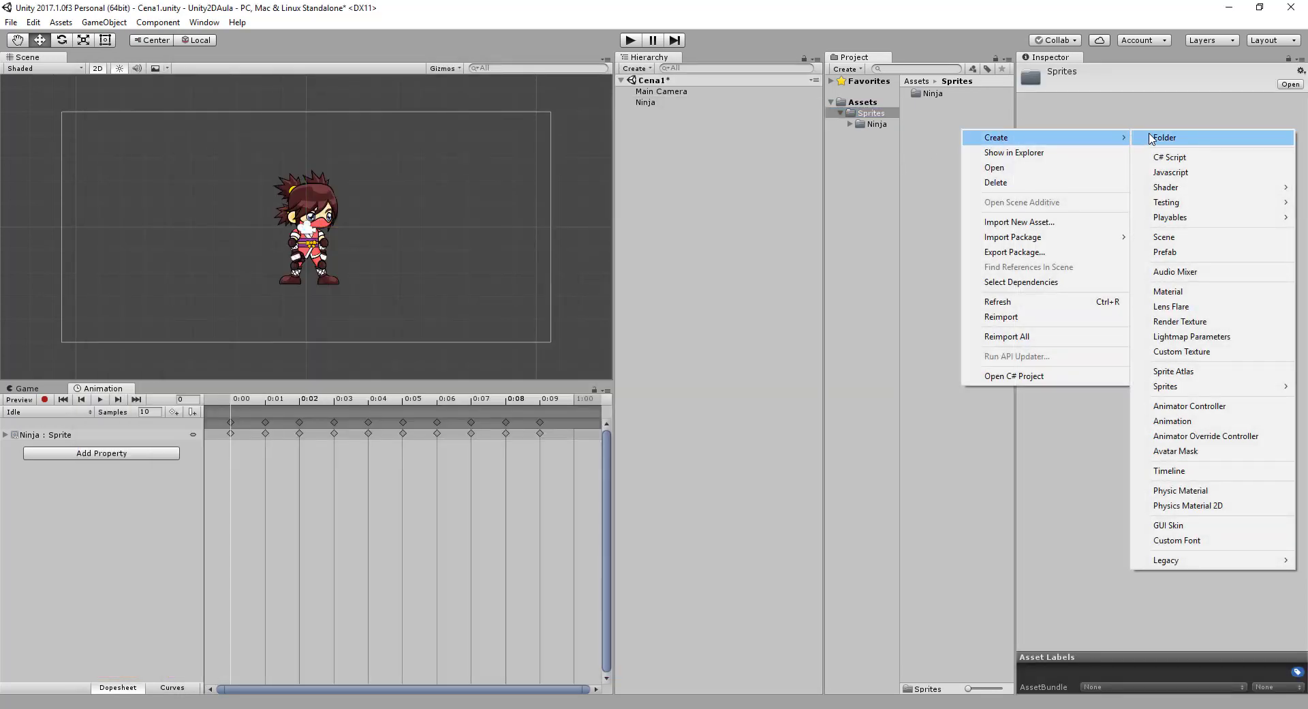
{"action": "left_click", "coordinate": [1153, 138]}
{"action": "type", "text": "Cenario"}
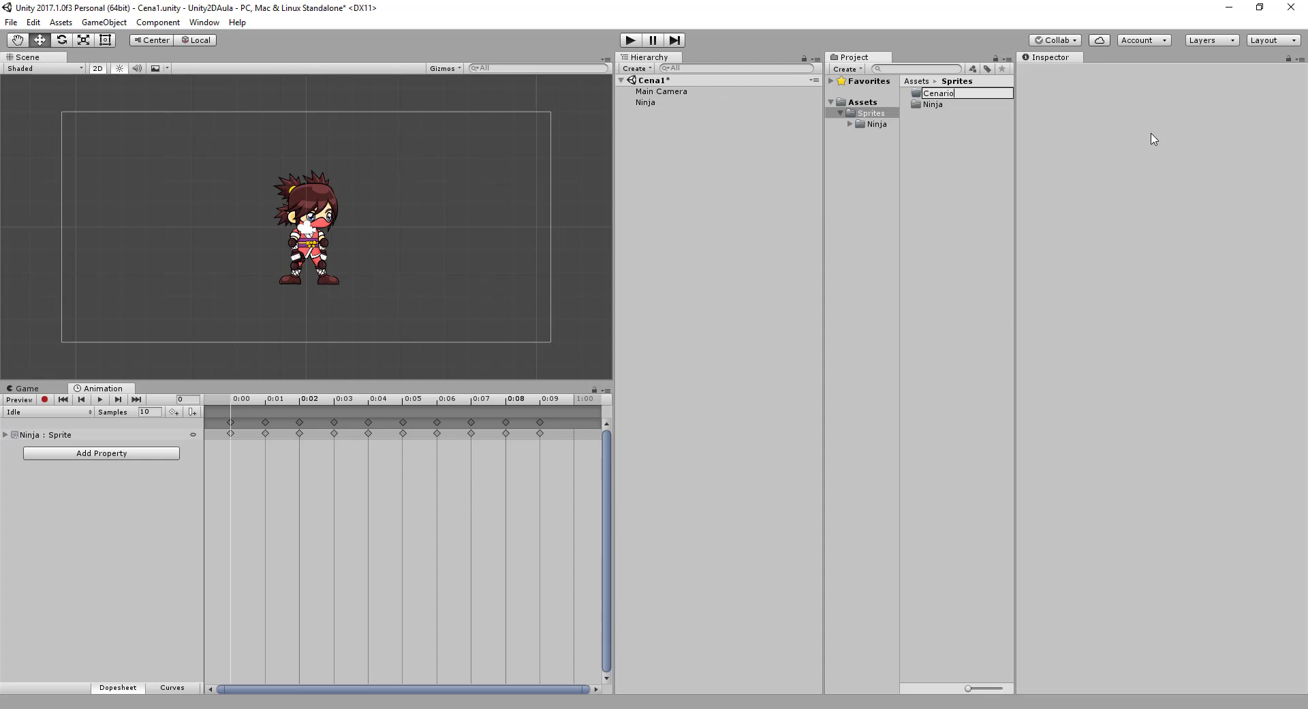
{"action": "key", "text": "Return"}
{"action": "key", "text": "alt+Tab"}
Step: Copy all 20 images from graveyardtilesetnew > png > Tiles into Unity's Cenario folder
{"action": "left_click", "coordinate": [454, 116]}
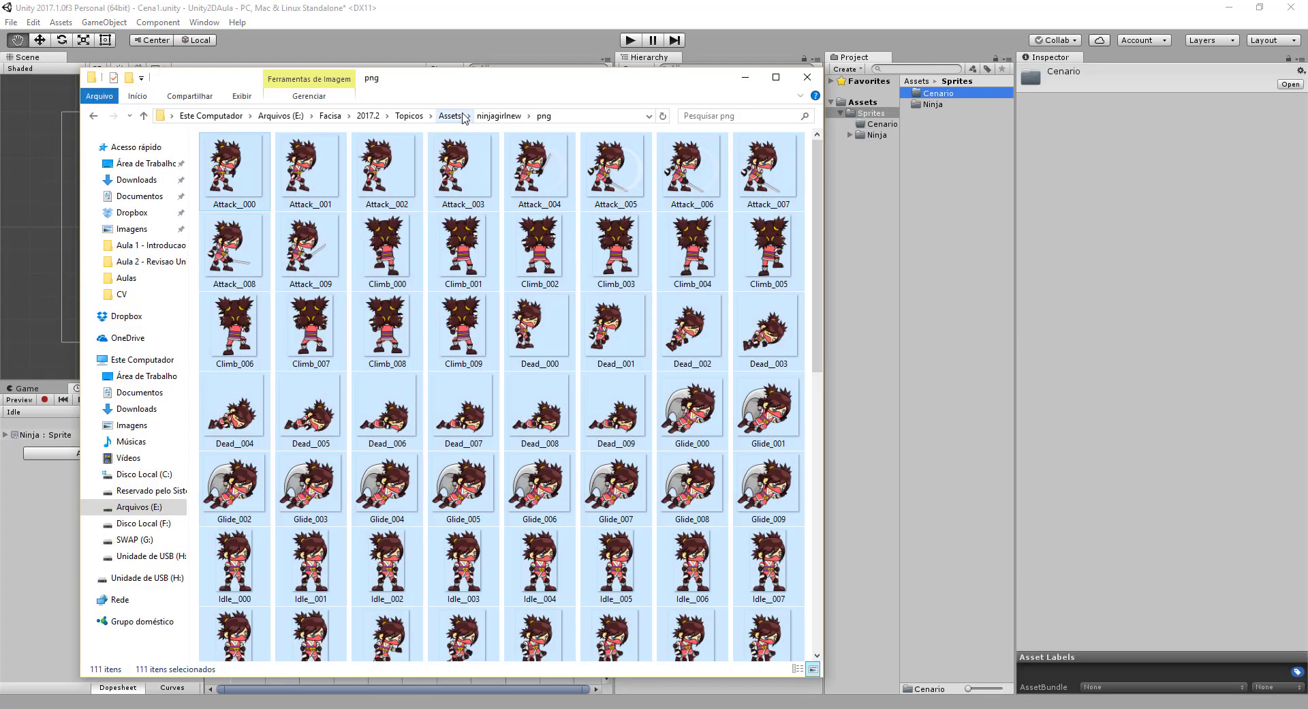
{"action": "double_click", "coordinate": [287, 158]}
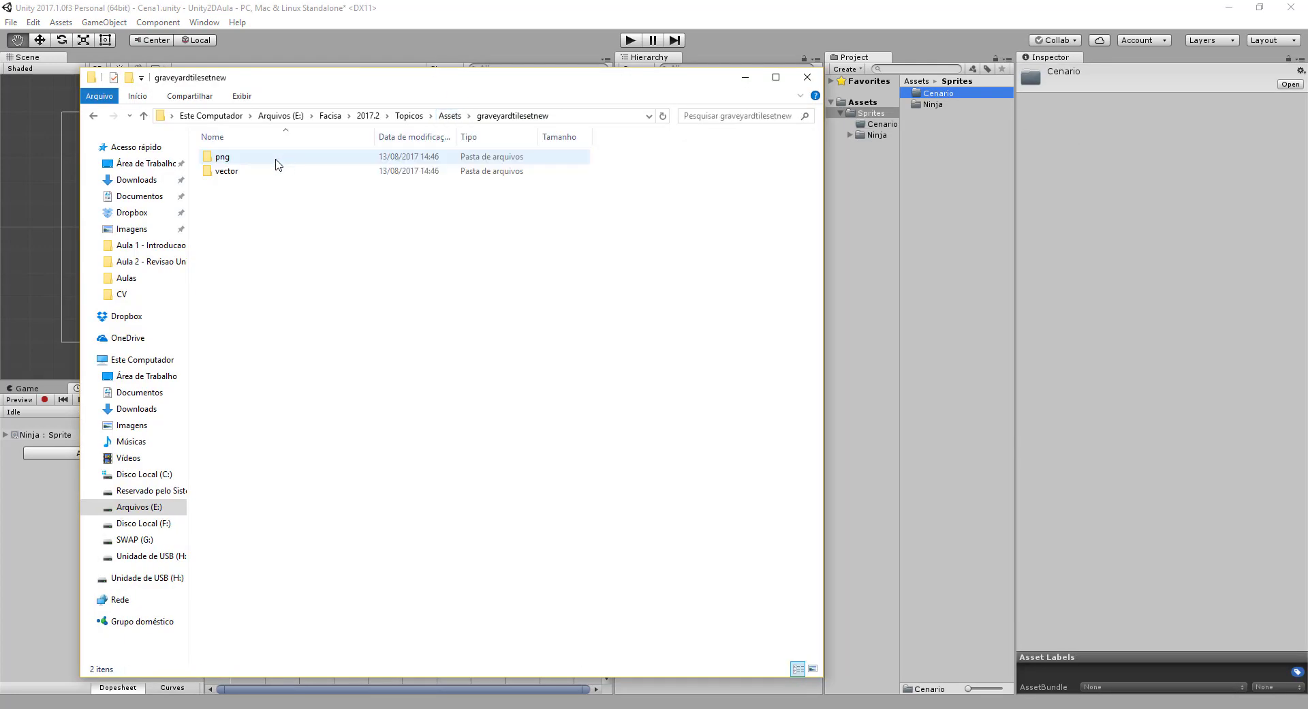
{"action": "double_click", "coordinate": [240, 158]}
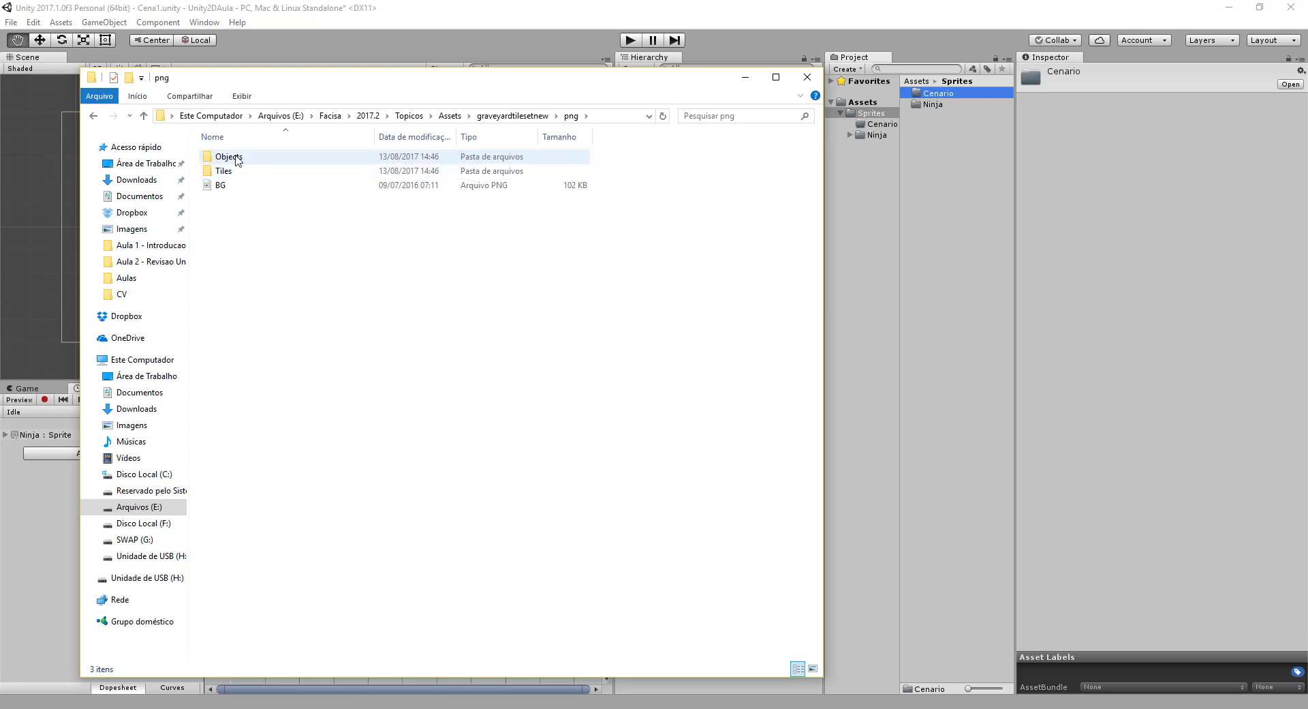
{"action": "double_click", "coordinate": [230, 161]}
{"action": "left_click", "coordinate": [93, 116]}
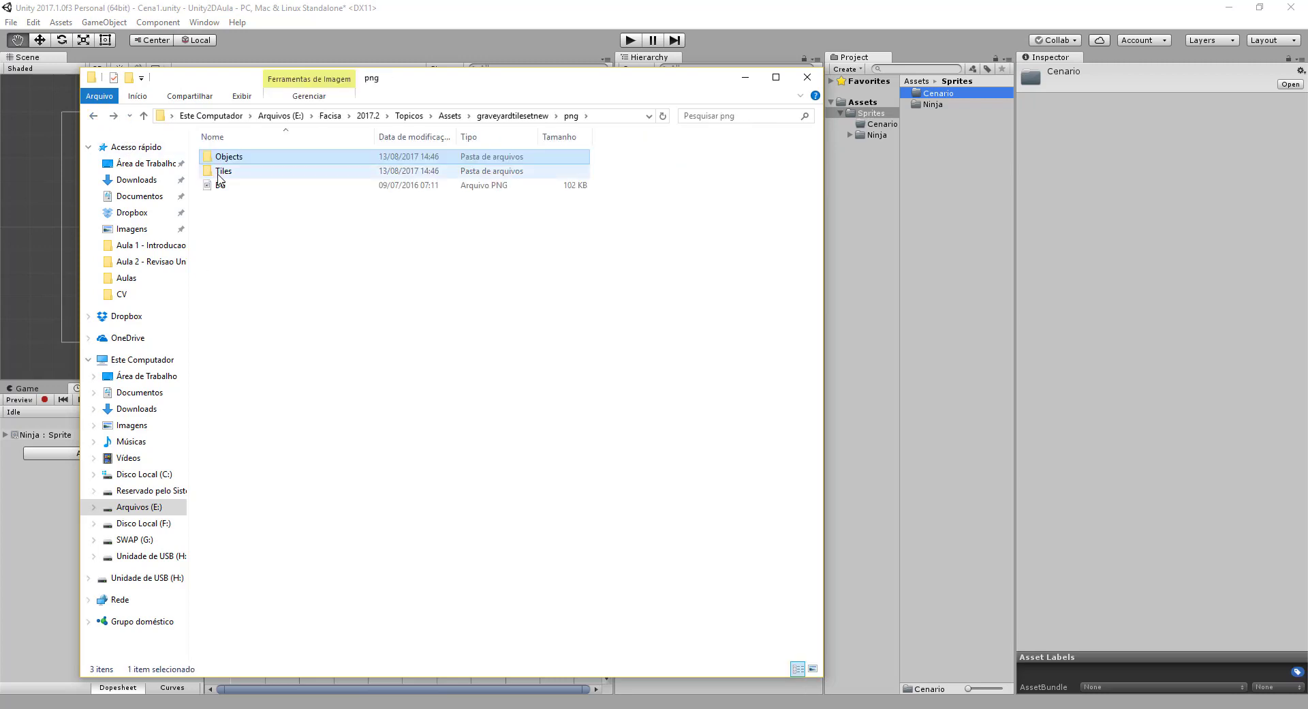
{"action": "double_click", "coordinate": [228, 172]}
{"action": "left_click", "coordinate": [225, 158]}
{"action": "left_click", "coordinate": [466, 320], "text": "shift"}
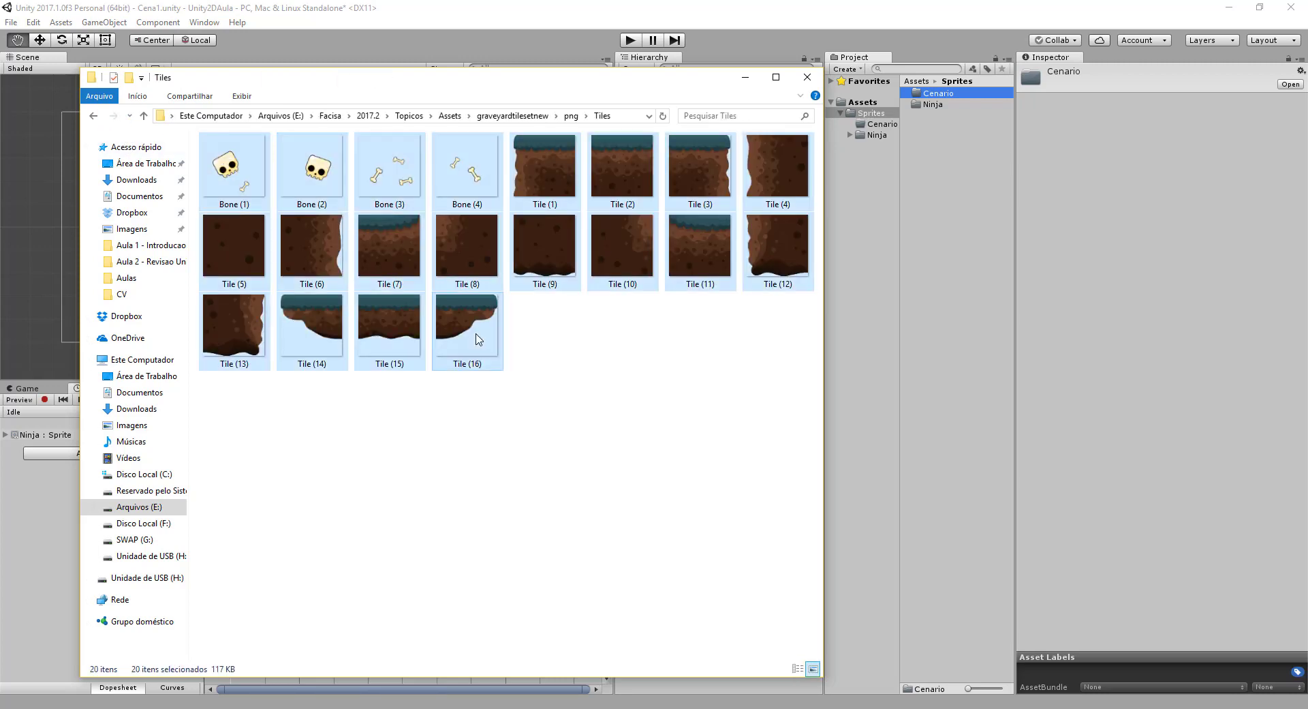
{"action": "mouse_move", "coordinate": [232, 167]}
{"action": "left_mouse_down"}
{"action": "mouse_move", "coordinate": [560, 161]}
{"action": "mouse_move", "coordinate": [954, 97]}
{"action": "left_mouse_up"}
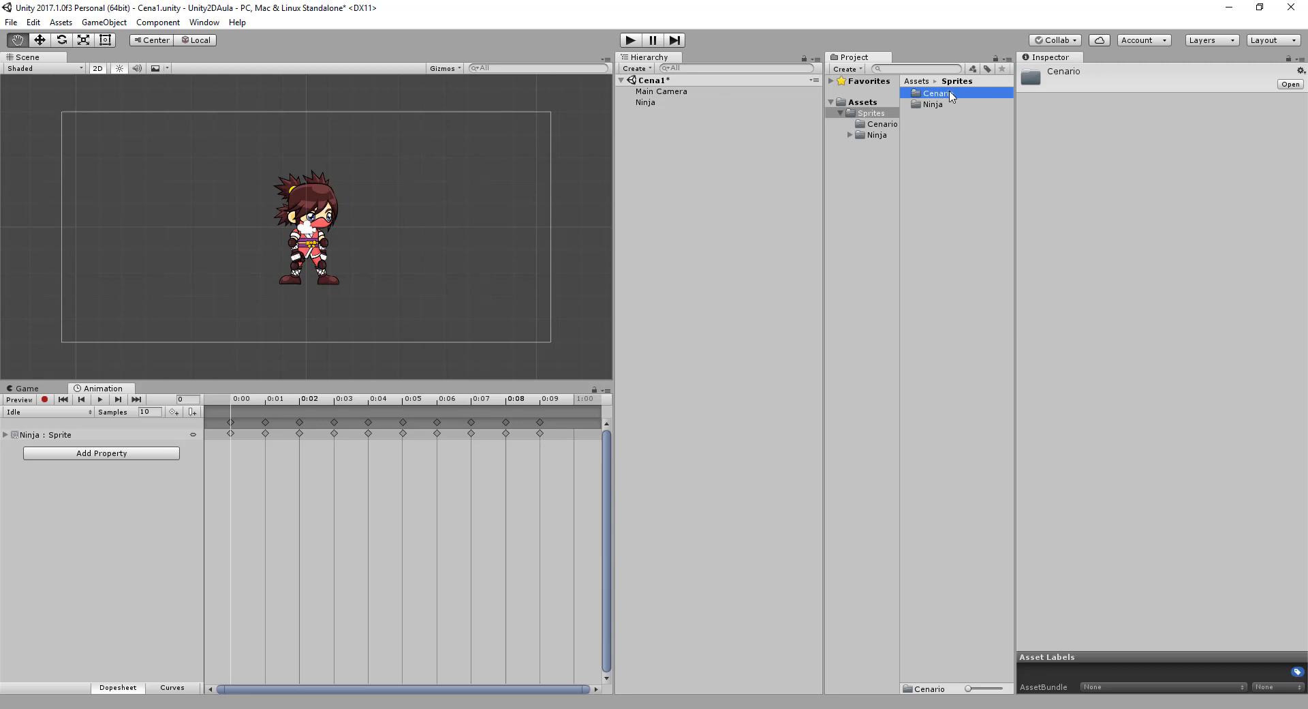
Step: Open the Cenario folder and look through the imported tile sprites, including Tile (7) and Tile (8)
{"action": "double_click", "coordinate": [952, 95]}
{"action": "left_click", "coordinate": [932, 159]}
{"action": "left_click", "coordinate": [934, 169]}
{"action": "left_click", "coordinate": [937, 203]}
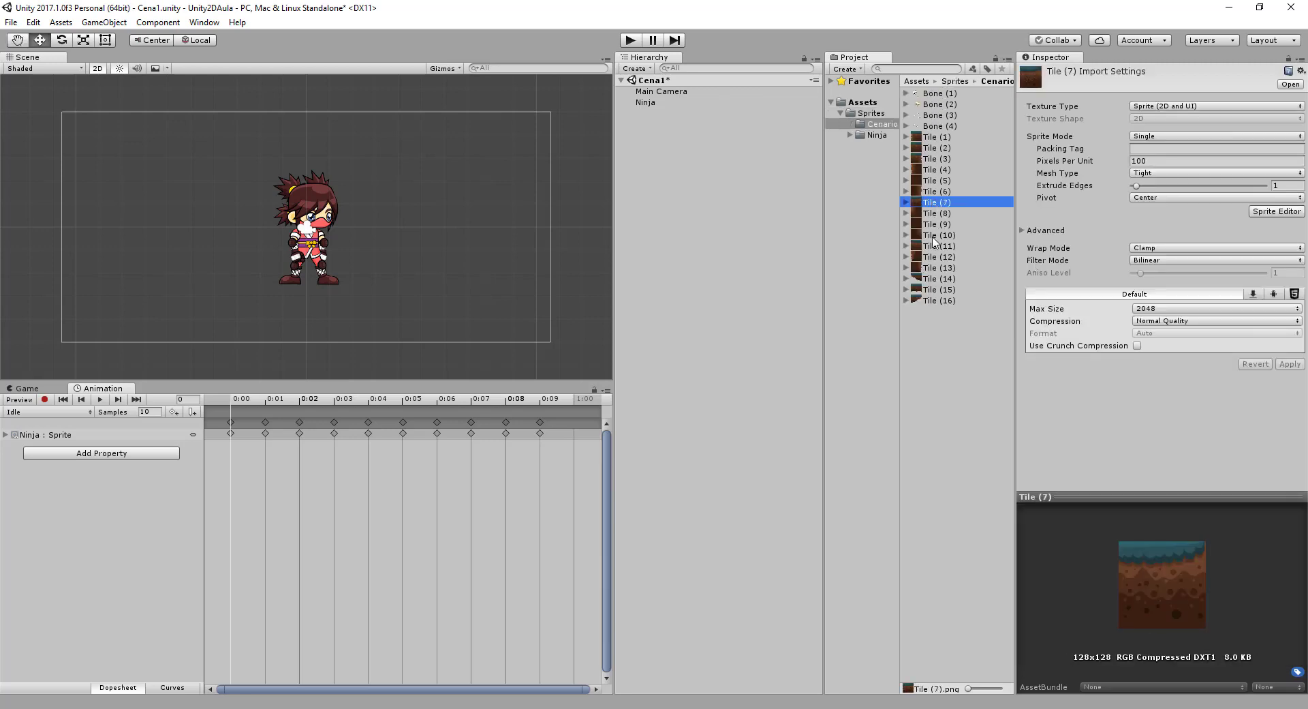
{"action": "left_click", "coordinate": [937, 279]}
{"action": "left_click", "coordinate": [940, 214]}
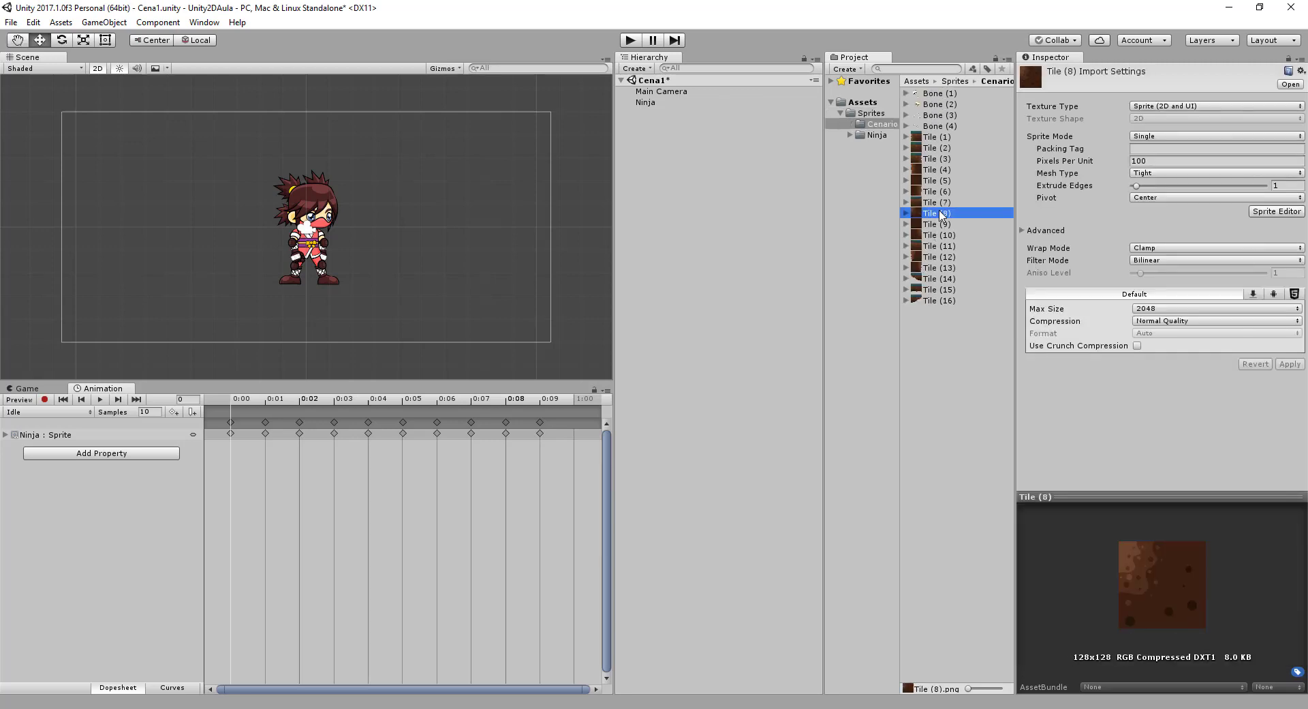
{"action": "left_click", "coordinate": [946, 148]}
Step: Compare Tile (1) with Tile (2) and Tile (3), then view Tile (1) full size
{"action": "left_click", "coordinate": [945, 138]}
{"action": "left_click", "coordinate": [945, 148]}
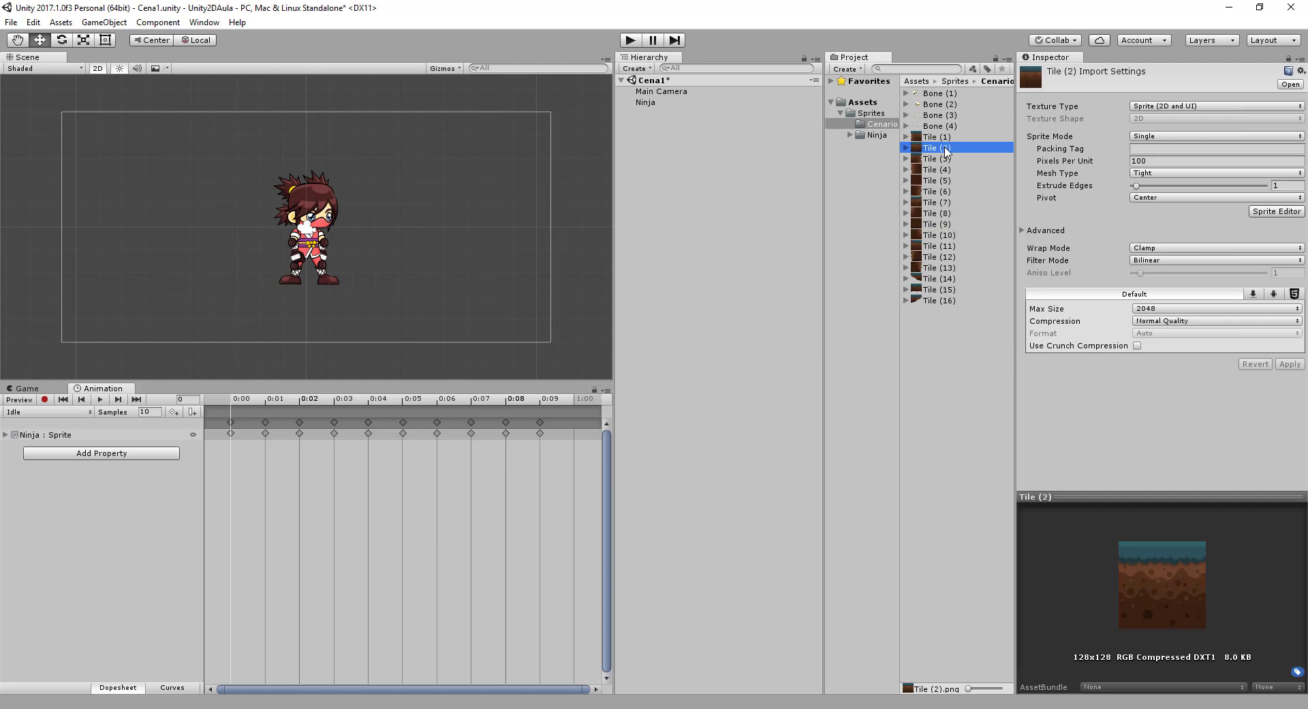
{"action": "left_click", "coordinate": [947, 138]}
{"action": "left_click", "coordinate": [947, 148]}
{"action": "left_click", "coordinate": [947, 159]}
{"action": "left_click", "coordinate": [947, 138]}
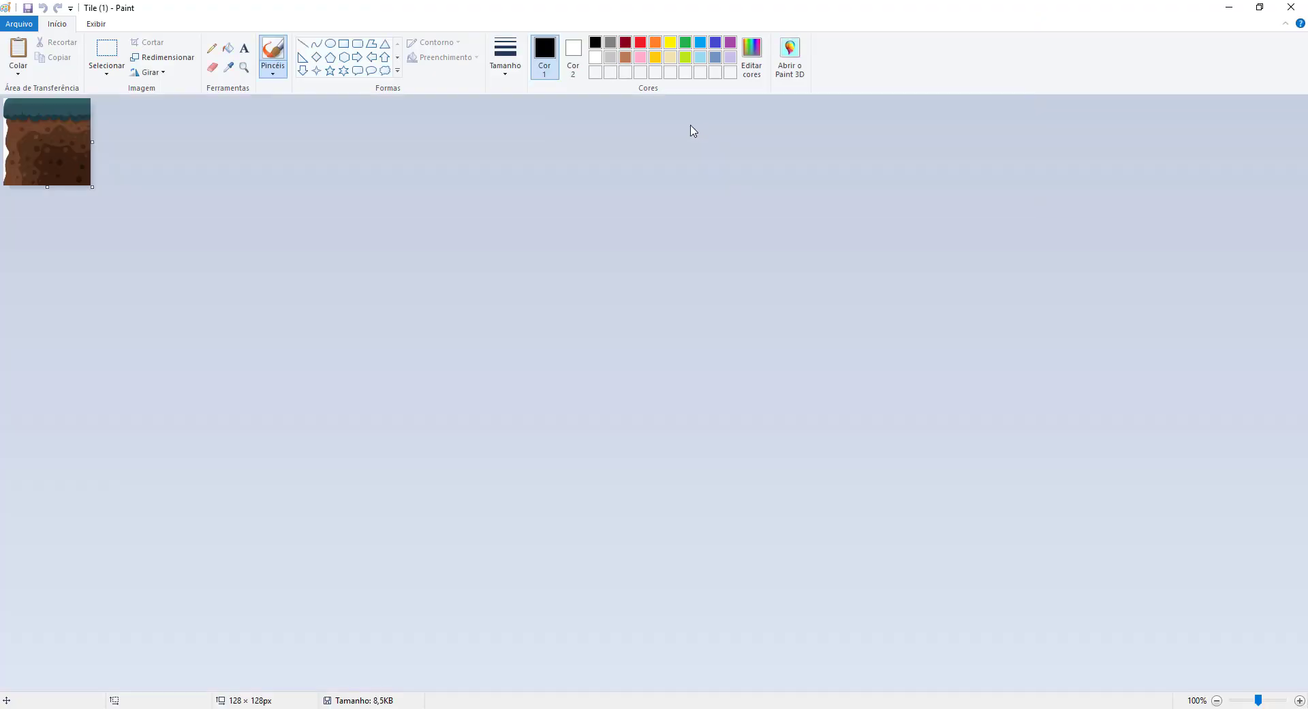
{"action": "left_click", "coordinate": [1291, 8]}
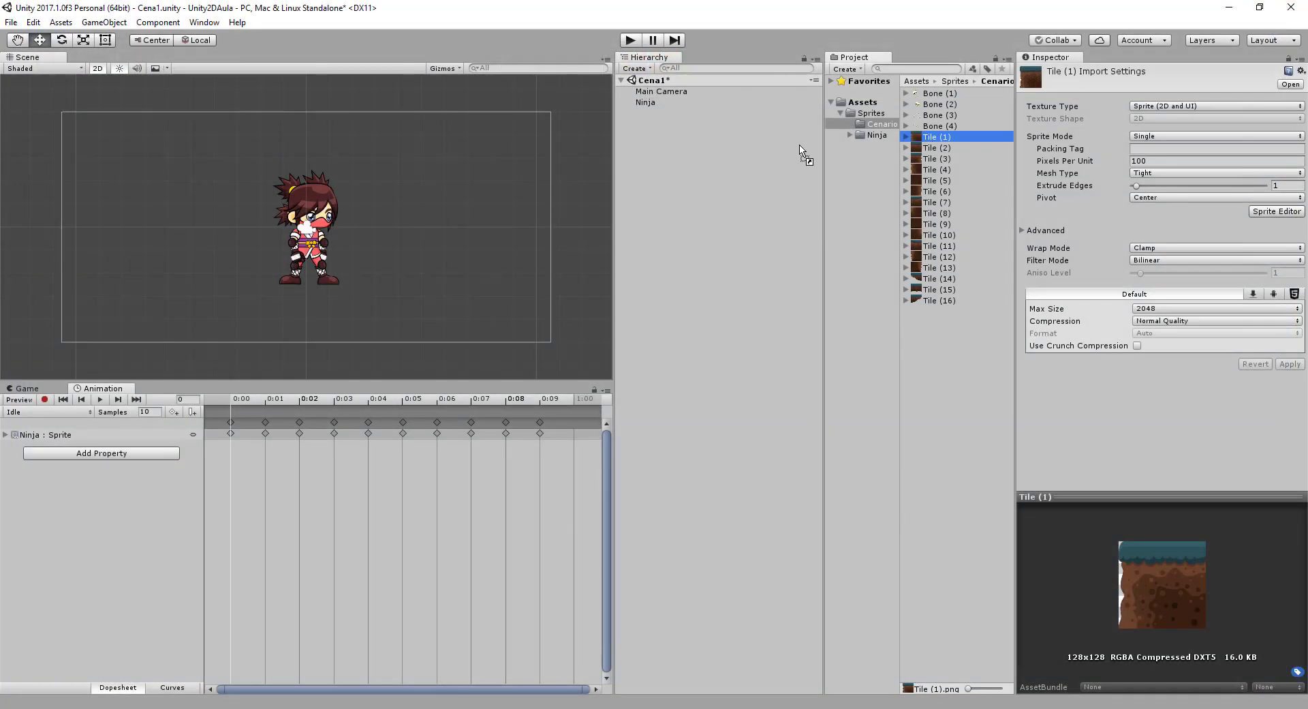
Step: Add Tile (1) to the scene and lower it below the ninja to position Y -4
{"action": "left_click_drag", "start_coordinate": [801, 148], "coordinate": [667, 124]}
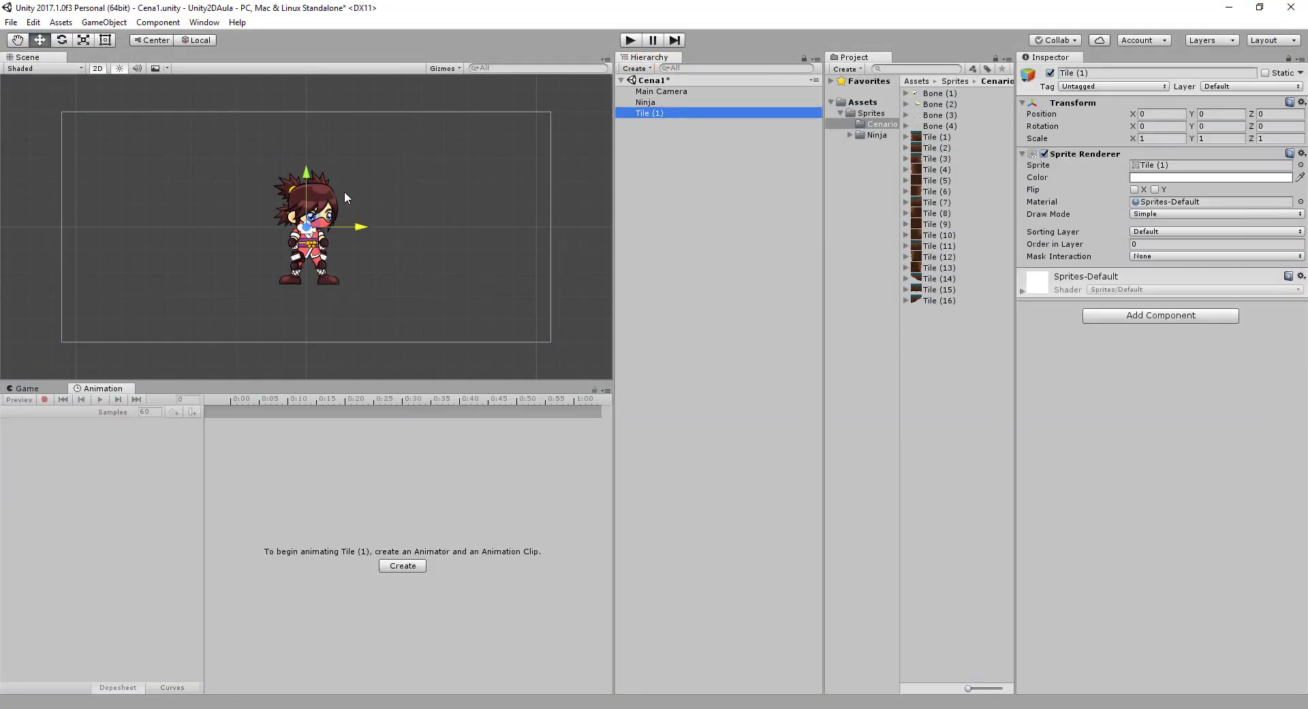
{"action": "left_click_drag", "start_coordinate": [306, 176], "coordinate": [306, 264]}
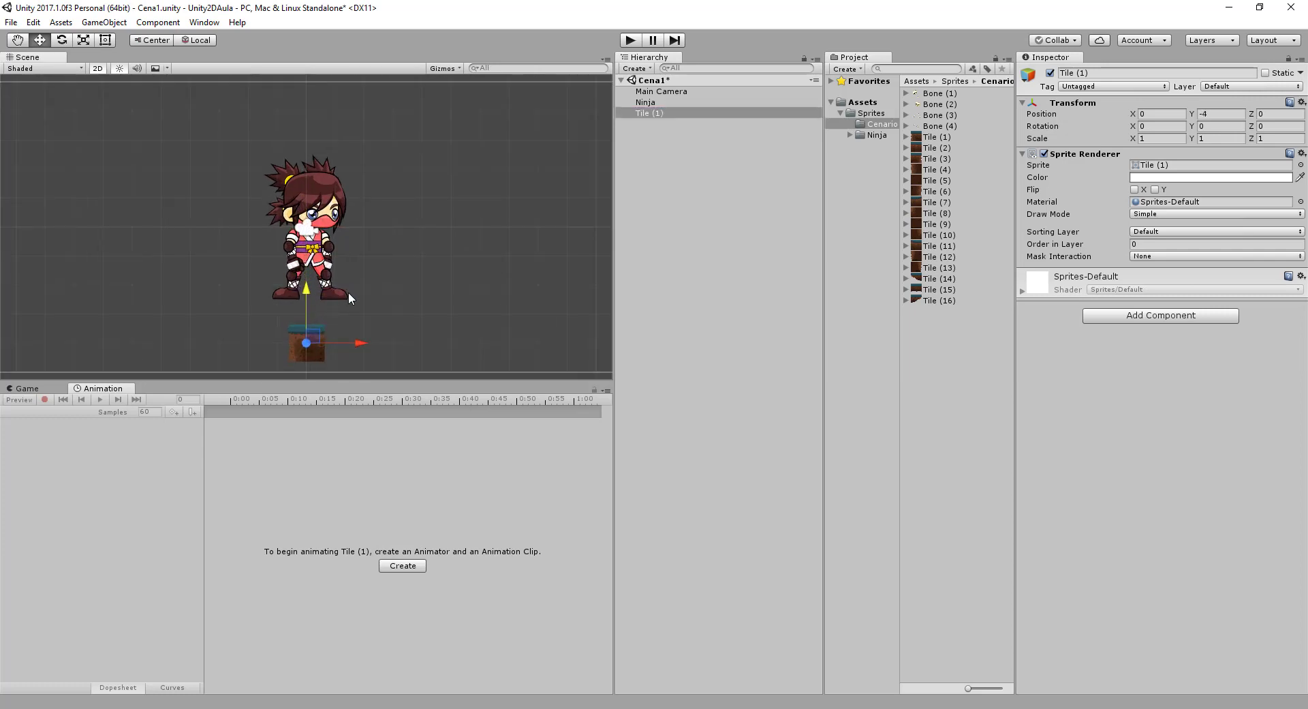
{"action": "scroll", "coordinate": [349, 298], "scroll_direction": "up", "scroll_amount": 2}
{"action": "scroll", "coordinate": [350, 304], "scroll_direction": "up", "scroll_amount": 2}
{"action": "scroll", "coordinate": [355, 259], "scroll_direction": "up", "scroll_amount": 1}
{"action": "scroll", "coordinate": [344, 219], "scroll_direction": "up", "scroll_amount": 1}
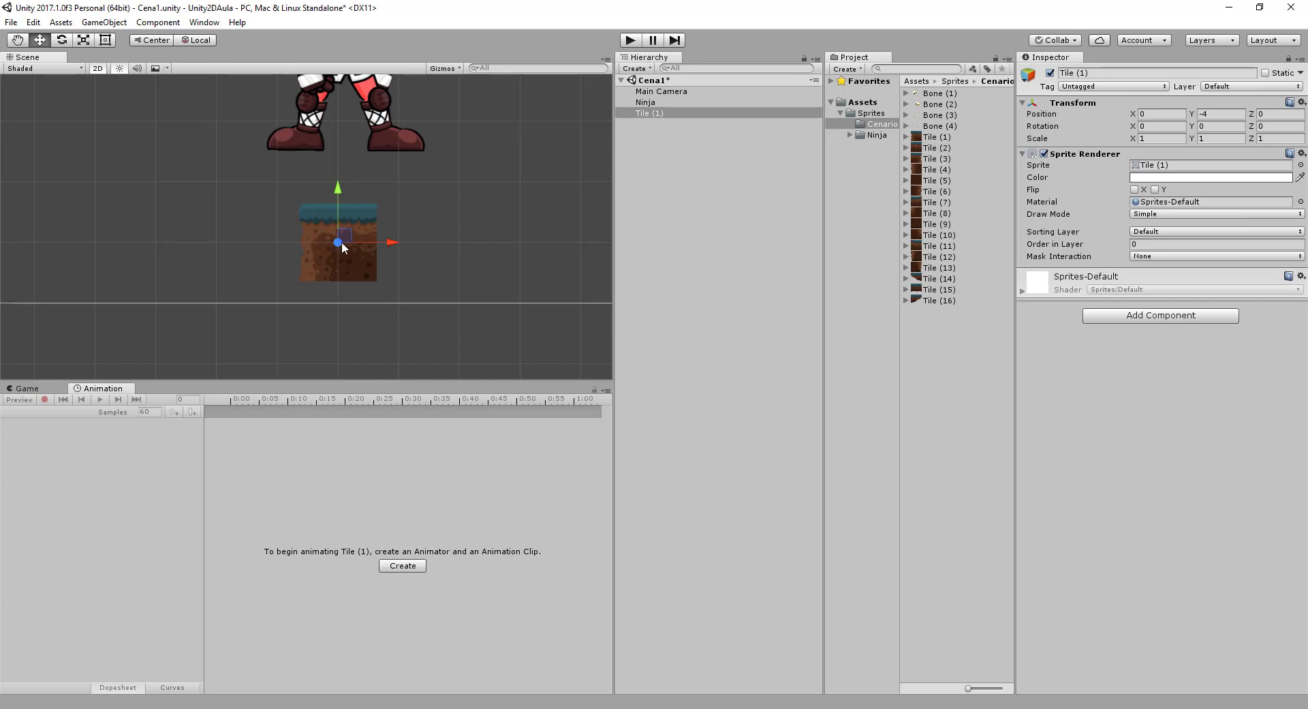
Step: Set the Tile (1) sprite's pivot to Top Left and apply the change
{"action": "left_click", "coordinate": [936, 137]}
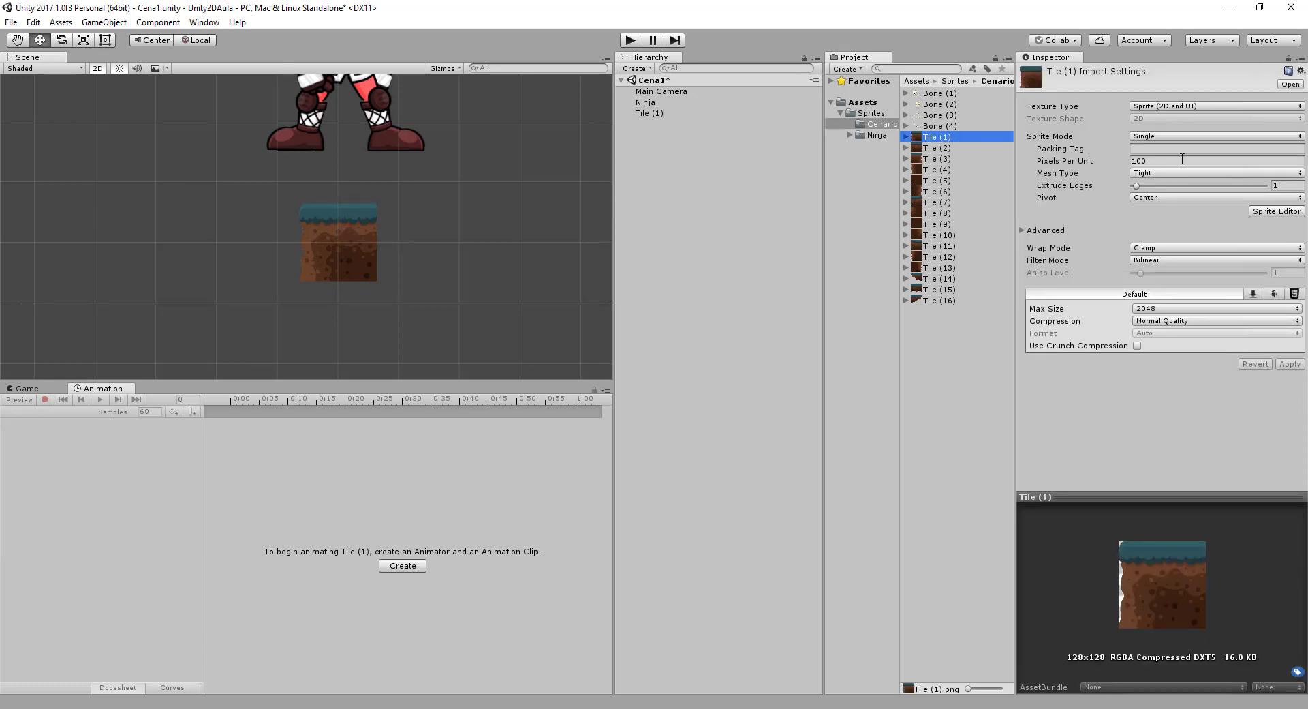
{"action": "left_click", "coordinate": [1171, 197]}
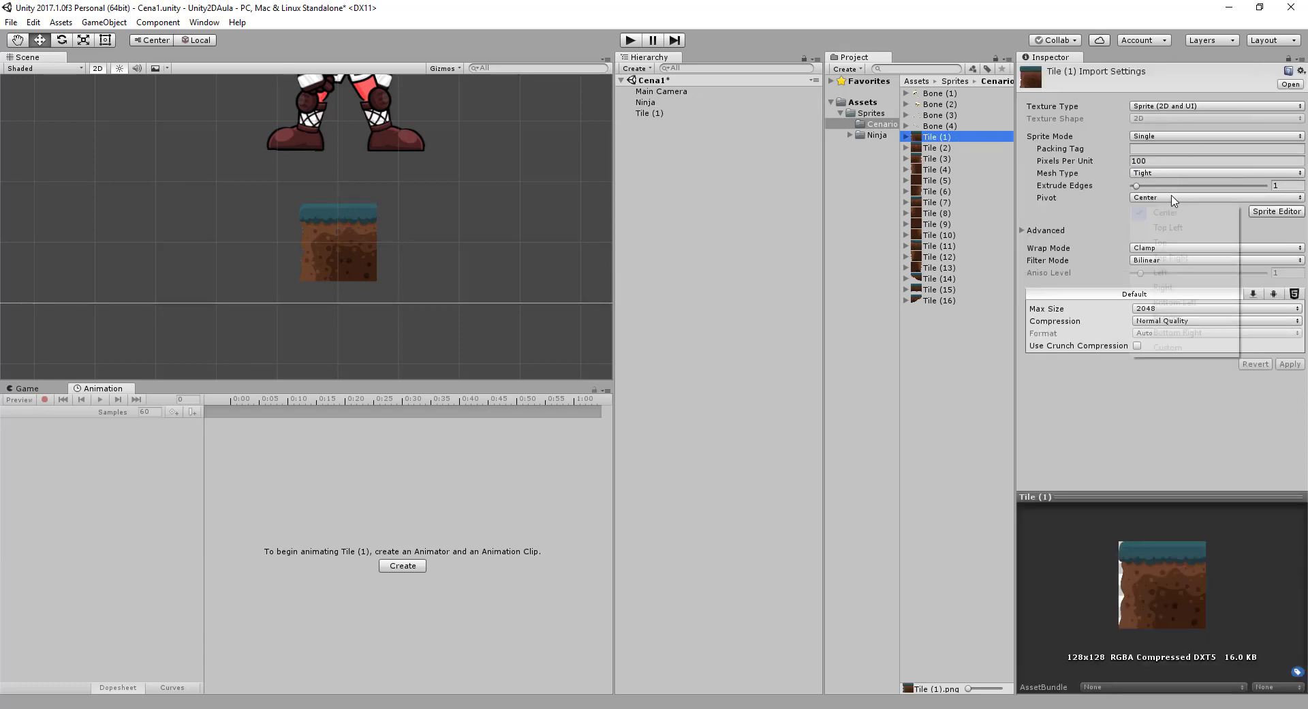
{"action": "left_click", "coordinate": [1180, 229]}
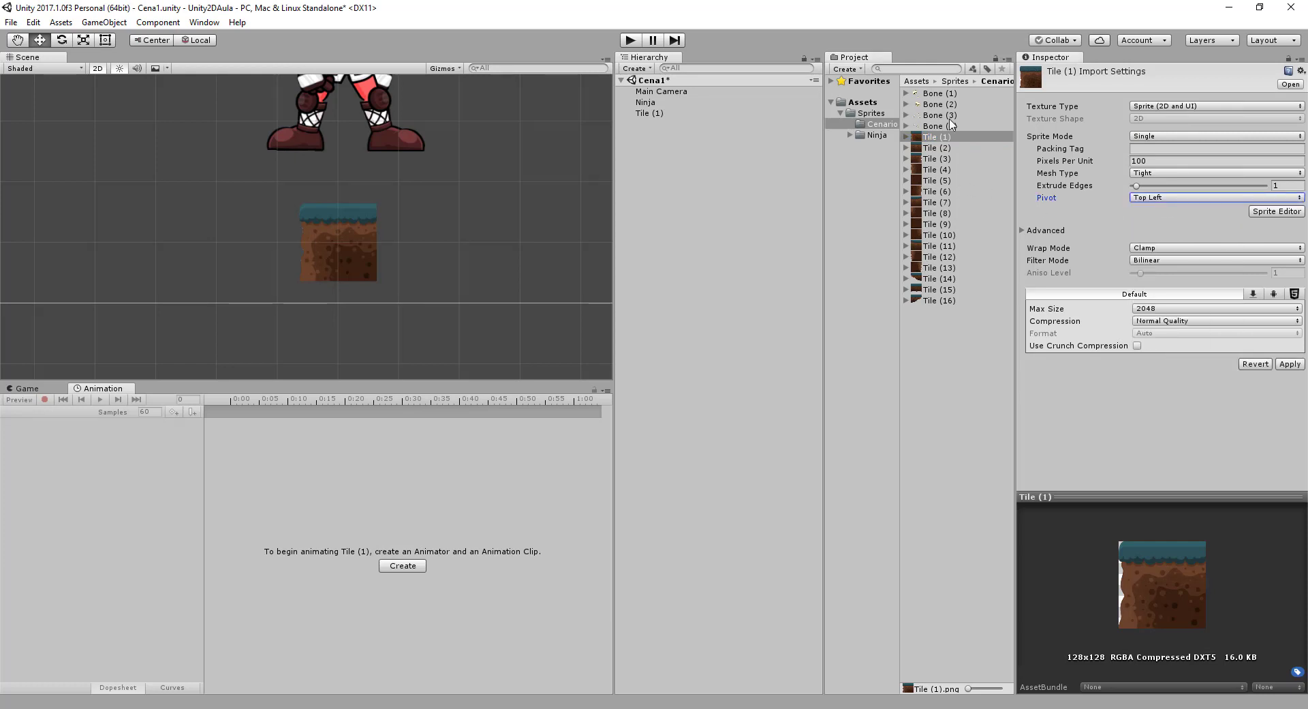
{"action": "left_click", "coordinate": [940, 93]}
{"action": "left_click", "coordinate": [692, 389]}
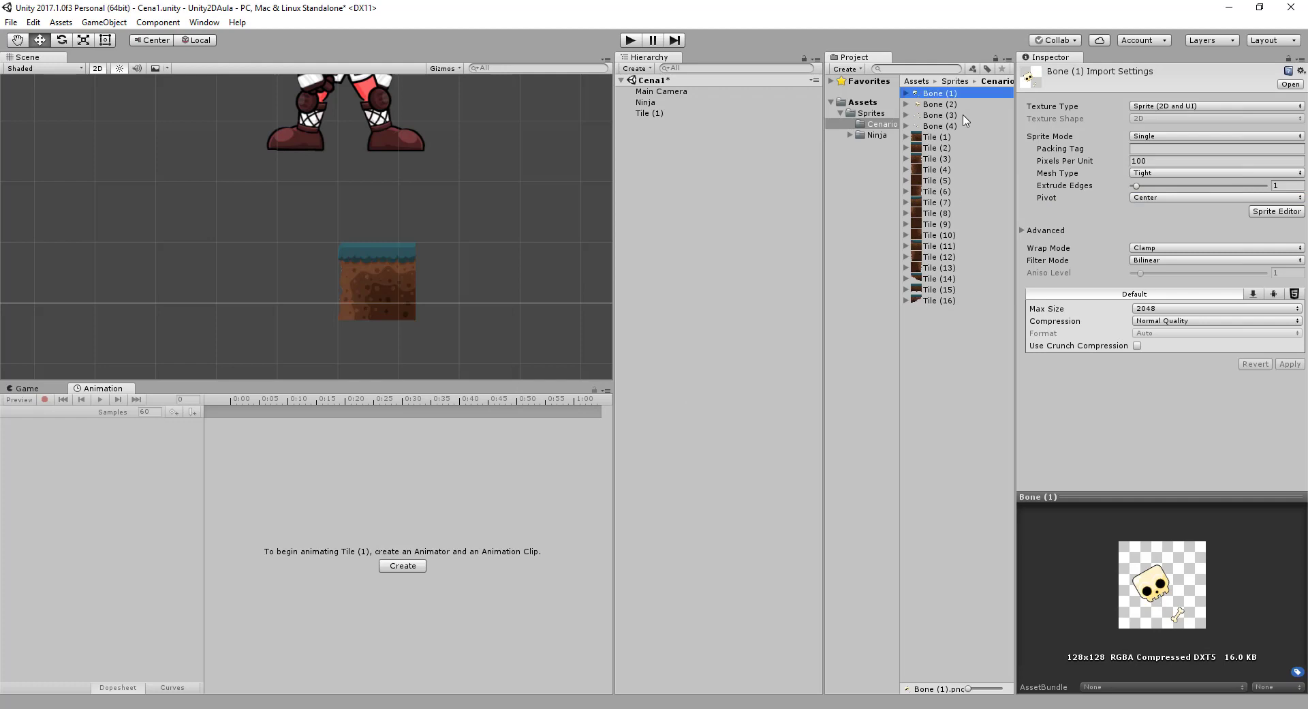
Step: Give all 20 sprites from Bone (1) to Tile (16) a Top Left pivot and apply it
{"action": "left_click", "coordinate": [938, 301], "text": "shift"}
{"action": "left_click", "coordinate": [1214, 197]}
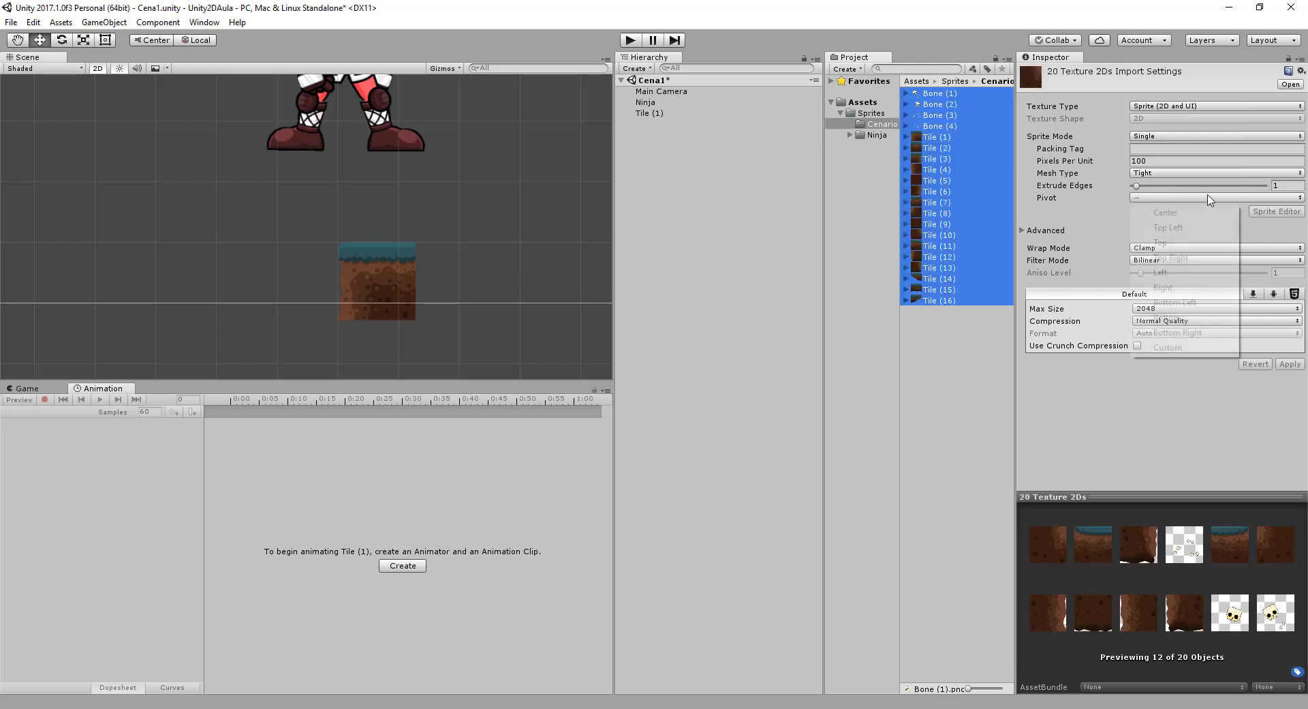
{"action": "left_click", "coordinate": [1168, 227]}
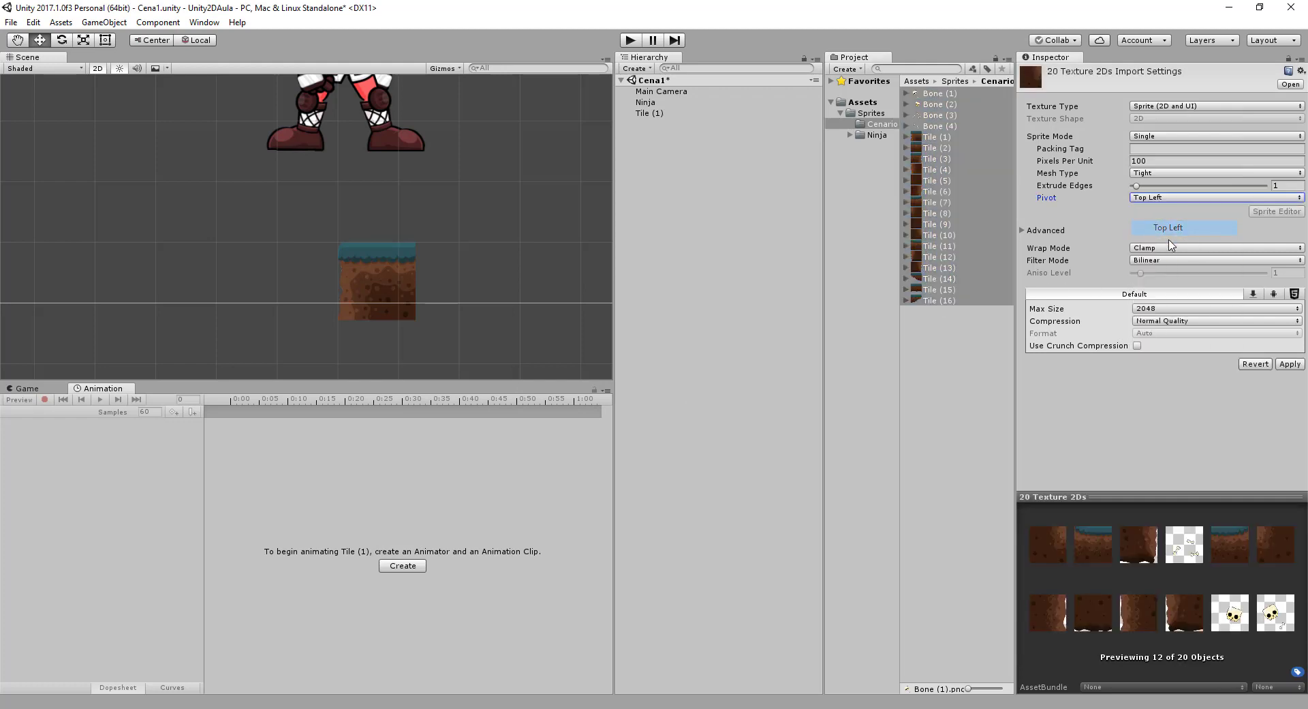
{"action": "left_click", "coordinate": [1288, 365]}
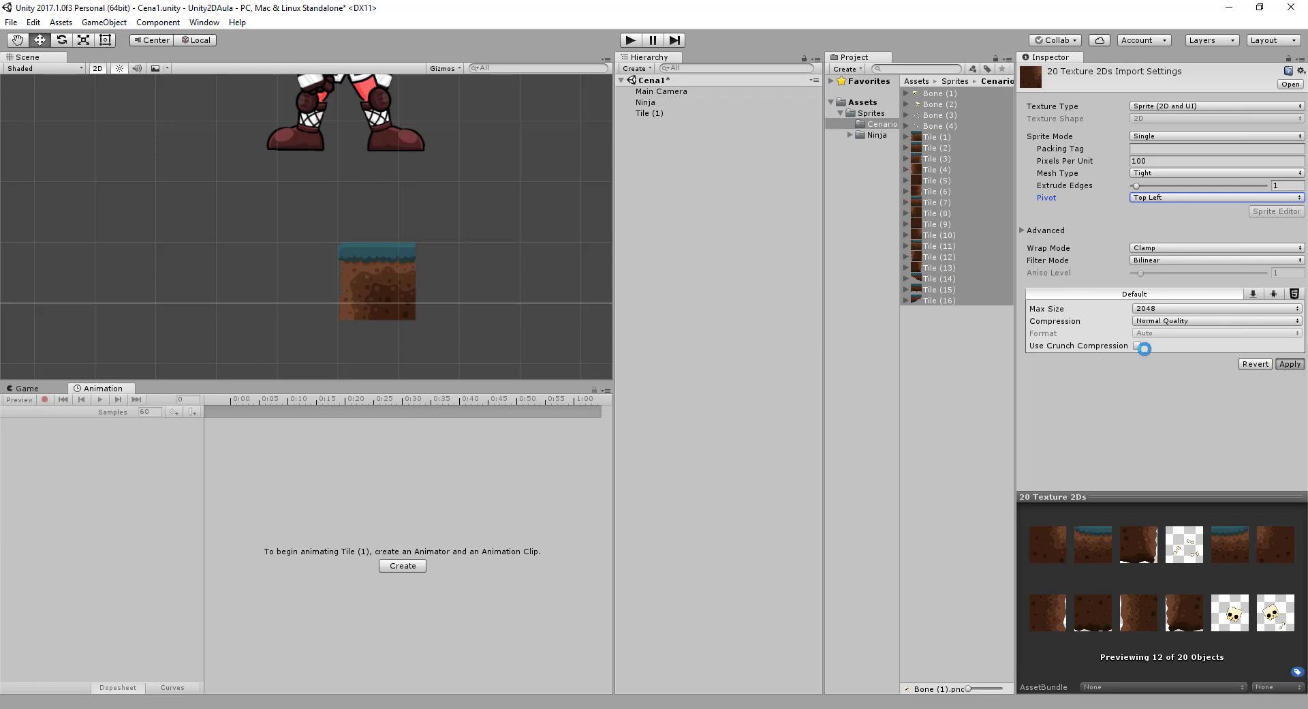
{"action": "left_click", "coordinate": [334, 256]}
{"action": "left_click", "coordinate": [357, 245]}
{"action": "left_click", "coordinate": [657, 104]}
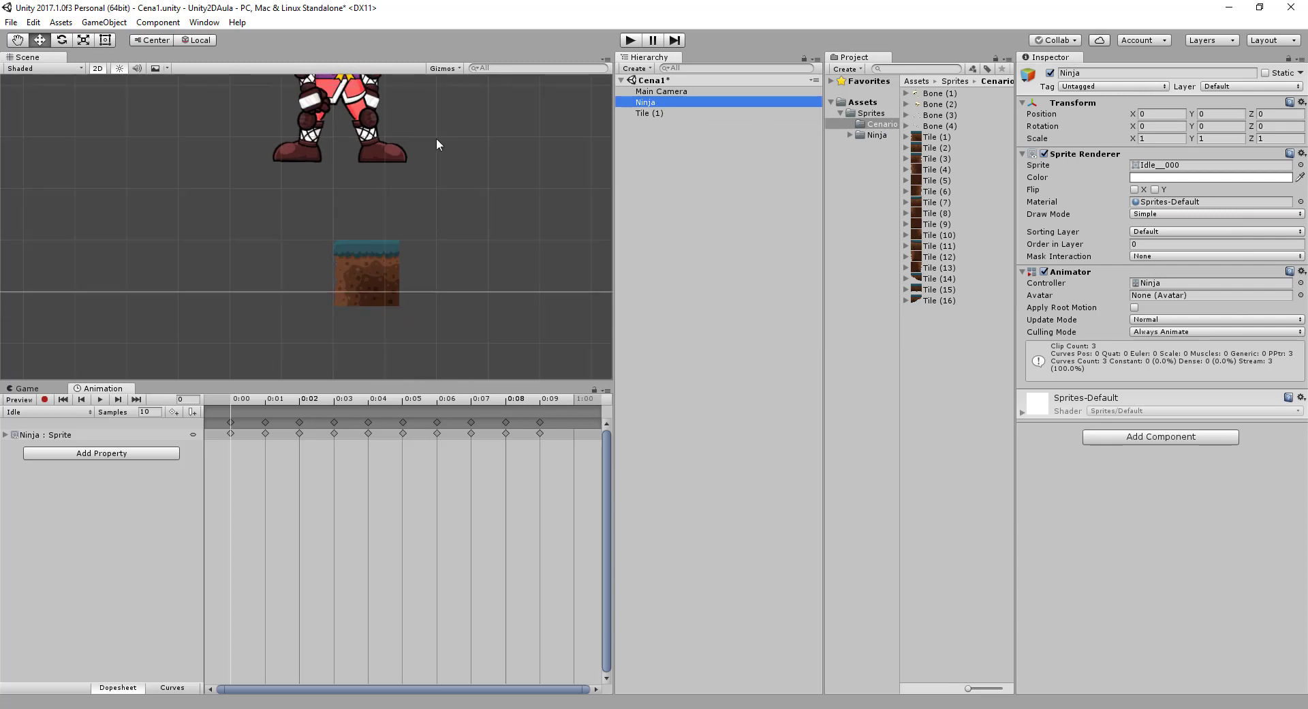
Step: Move Tile (1) to X -1, Y -3 beneath the Ninja's feet, then open the Ninja sprite folder
{"action": "middle_click_drag", "start_coordinate": [436, 137], "coordinate": [433, 296]}
{"action": "scroll", "coordinate": [409, 310], "scroll_direction": "down", "scroll_amount": 3}
{"action": "left_click", "coordinate": [361, 354]}
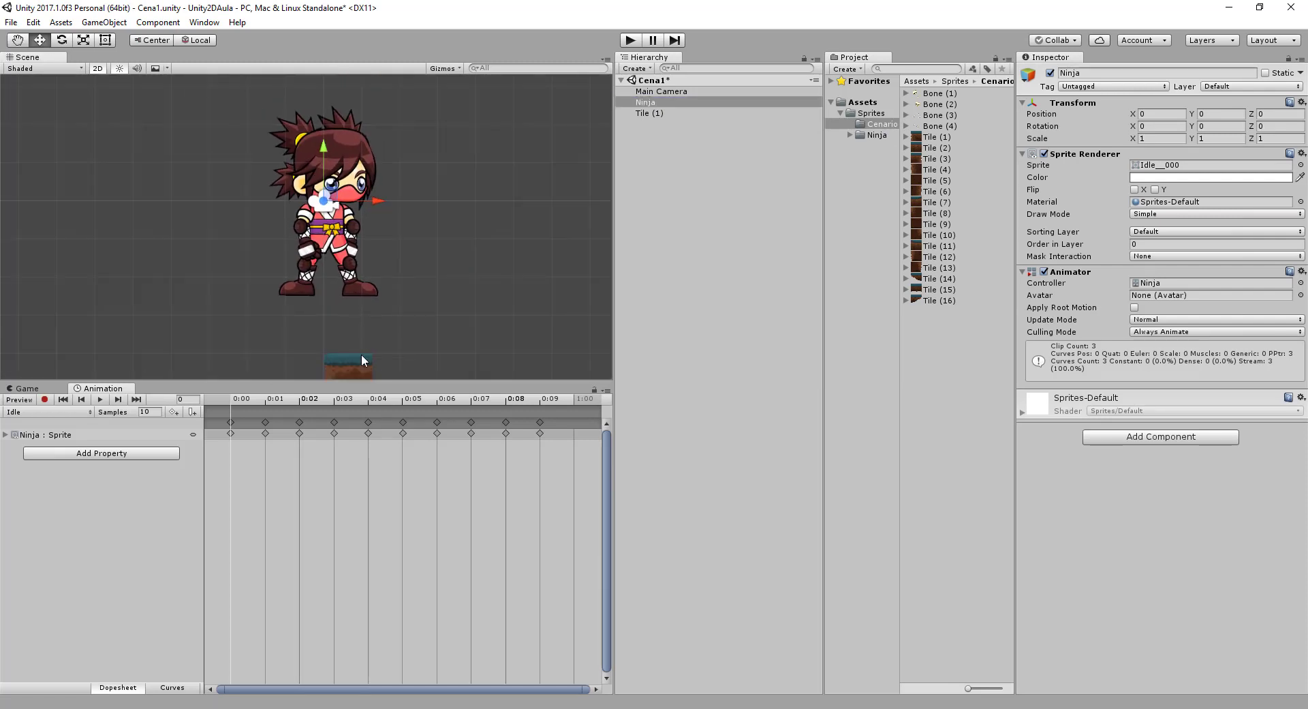
{"action": "left_click_drag", "start_coordinate": [351, 337], "coordinate": [354, 272]}
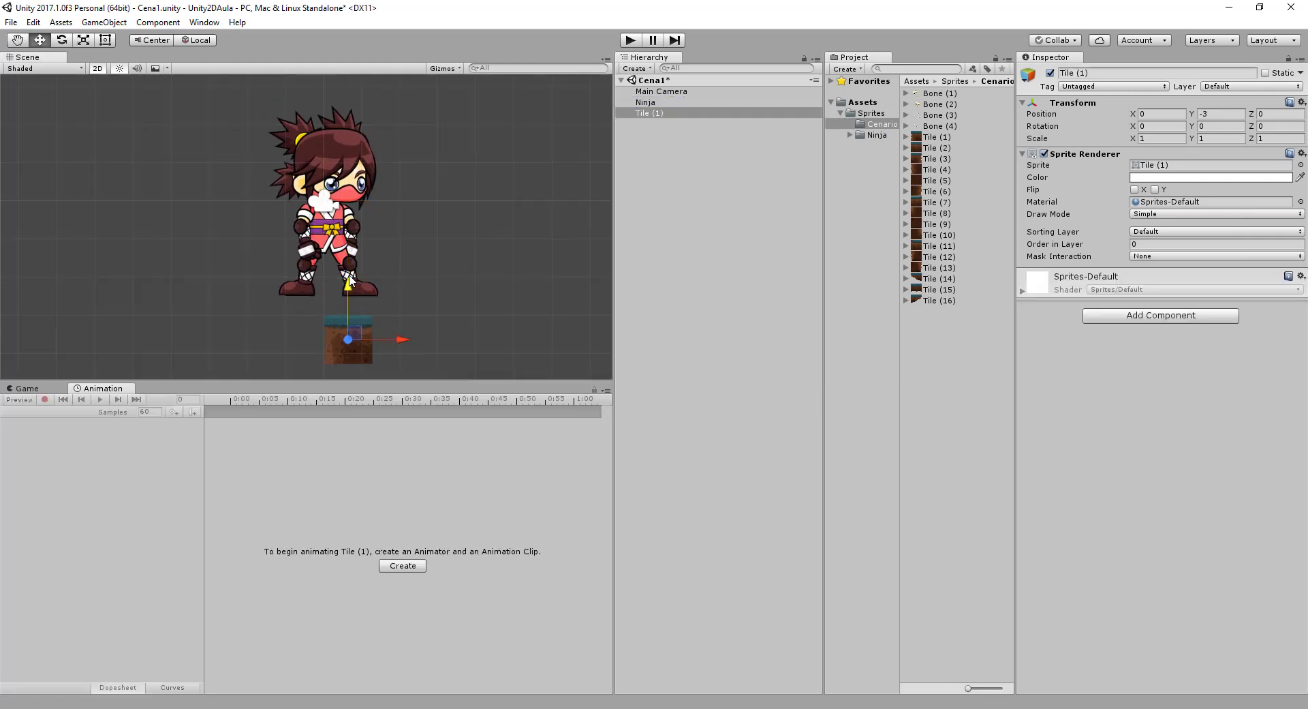
{"action": "key", "text": "ctrl+z"}
{"action": "left_click_drag", "start_coordinate": [402, 344], "coordinate": [361, 337]}
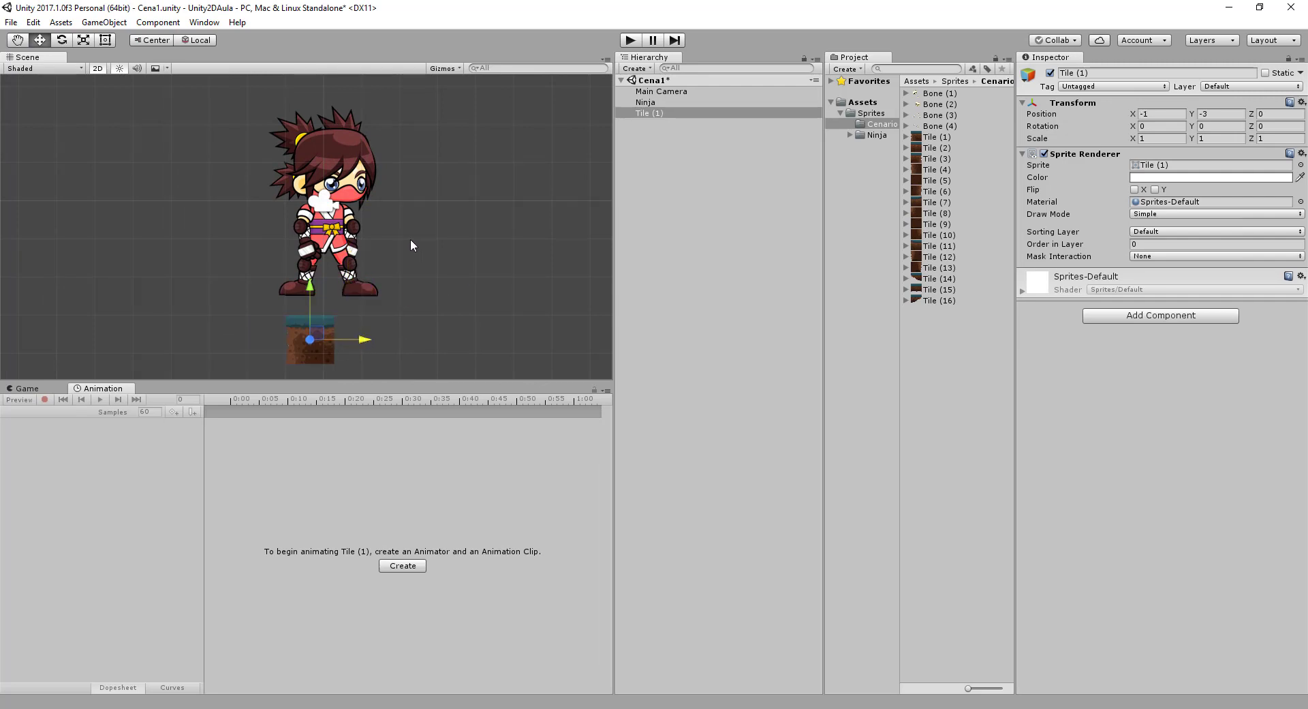
{"action": "left_click", "coordinate": [726, 104]}
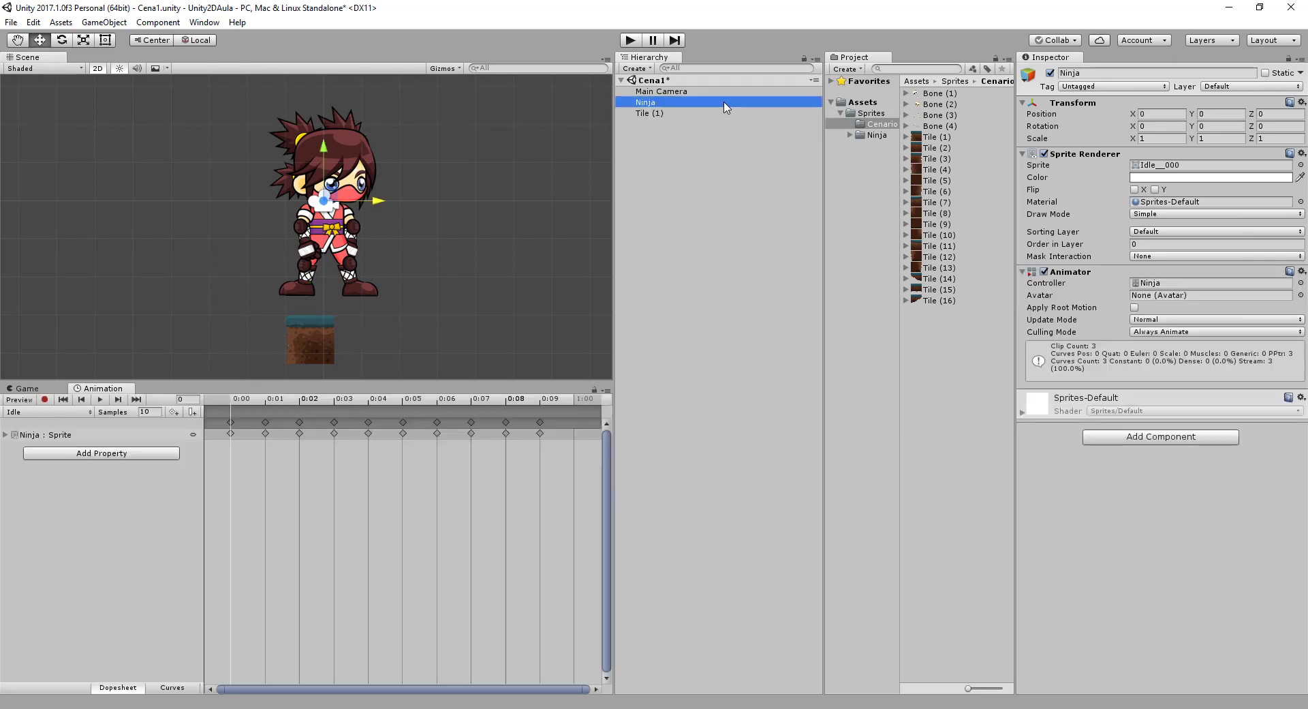
{"action": "double_click", "coordinate": [873, 136]}
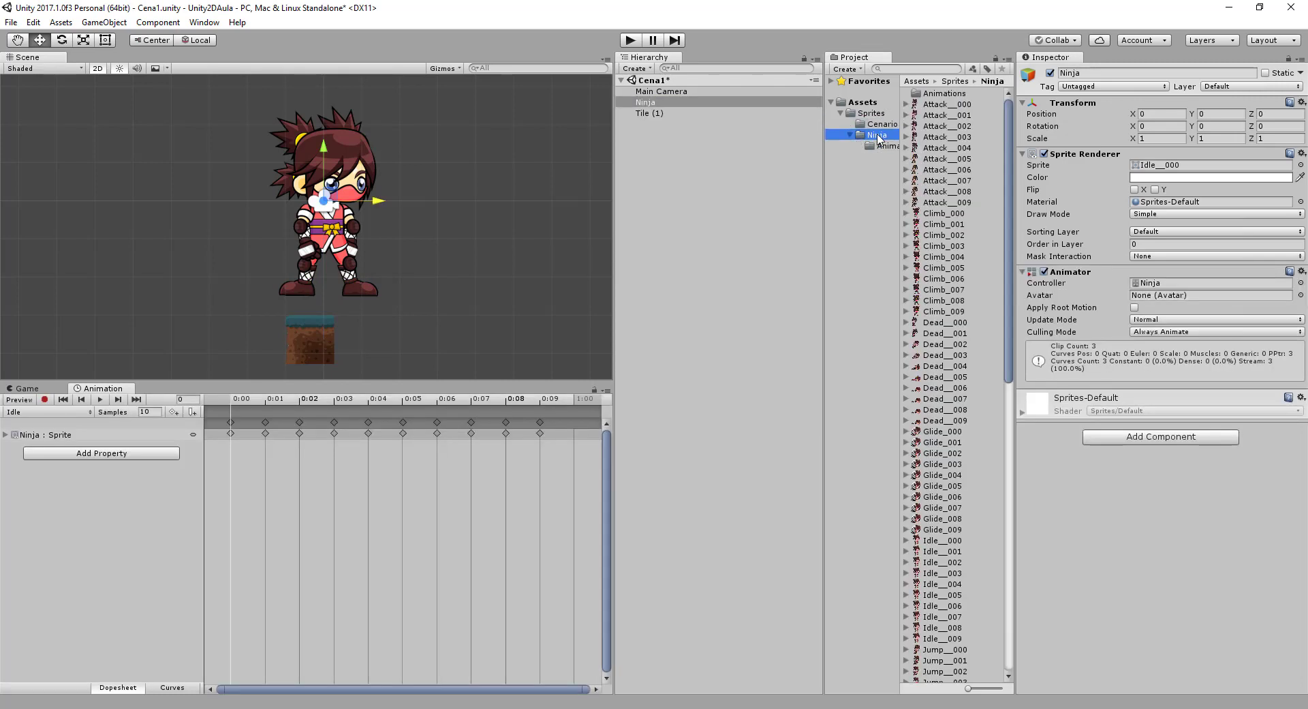
Step: Set Pixels Per Unit to 200 for all 111 Ninja sprites, Attack__000 through Throw__009
{"action": "left_click", "coordinate": [942, 105]}
{"action": "scroll", "coordinate": [930, 334], "scroll_direction": "down", "scroll_amount": 15}
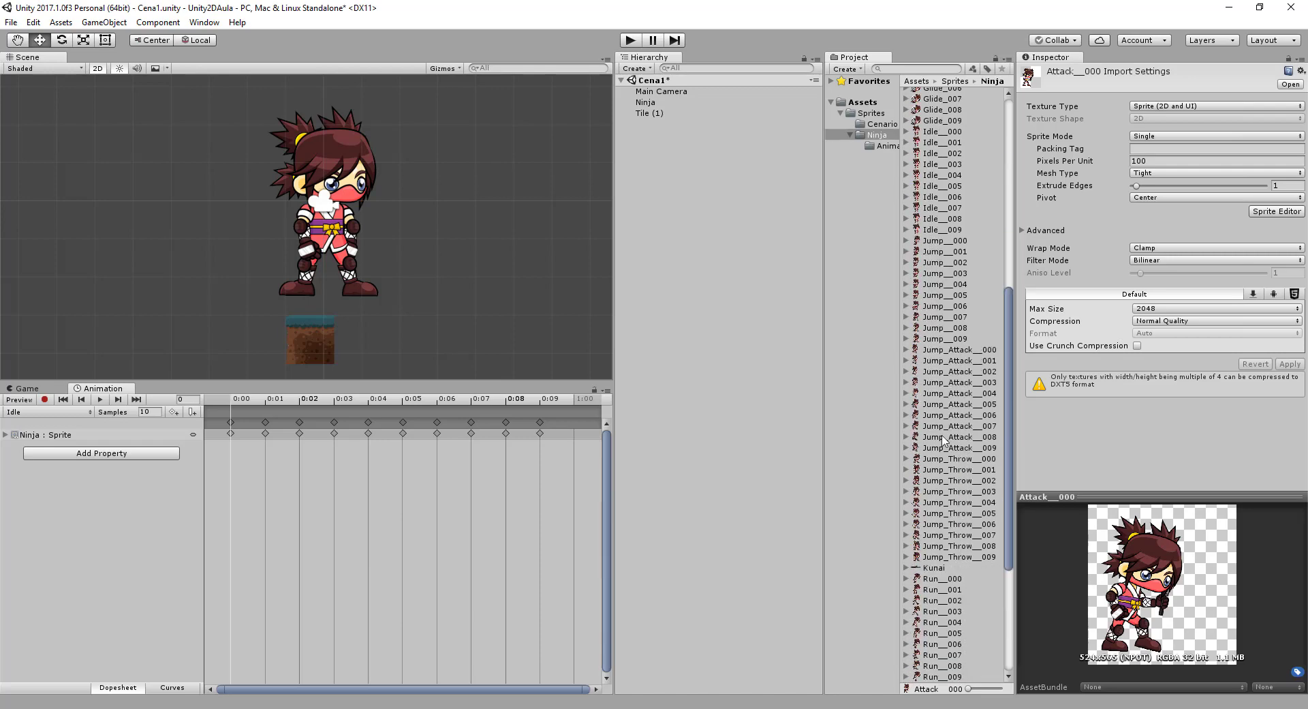
{"action": "left_click", "coordinate": [961, 677], "text": "shift"}
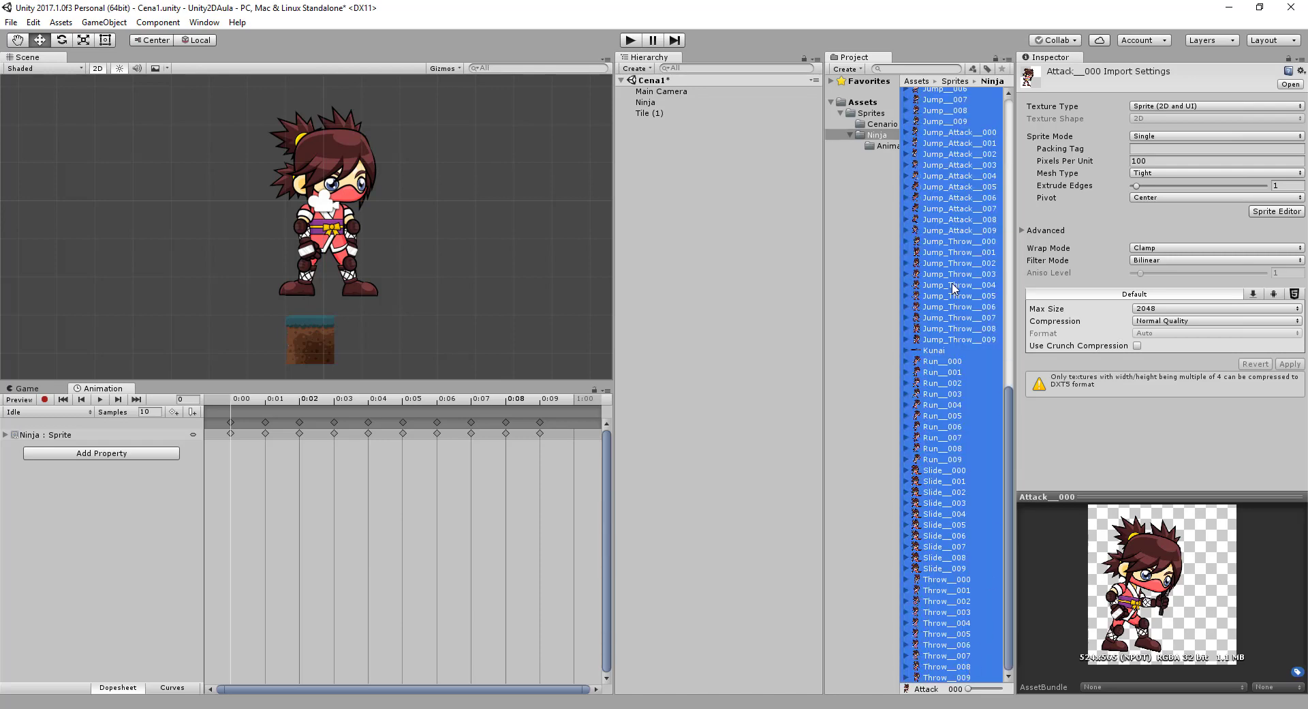
{"action": "left_click", "coordinate": [1165, 161]}
{"action": "type", "text": "20"}
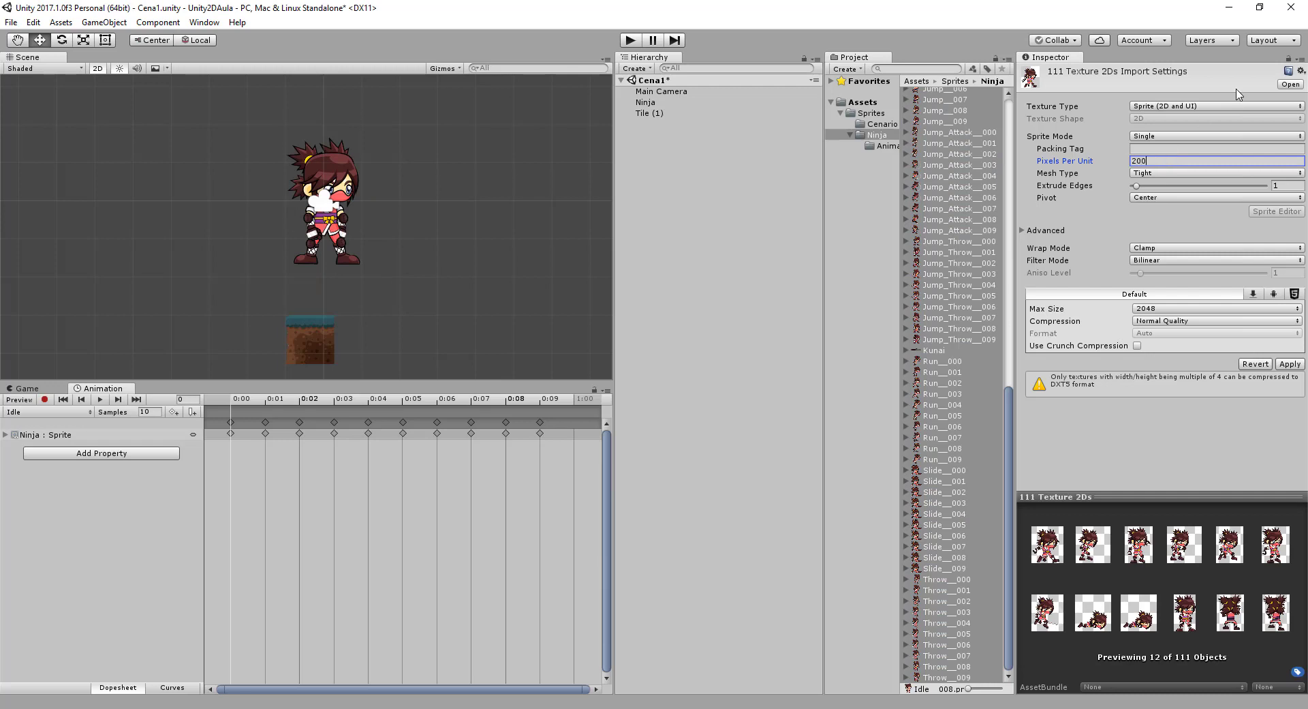
{"action": "left_click", "coordinate": [1285, 365]}
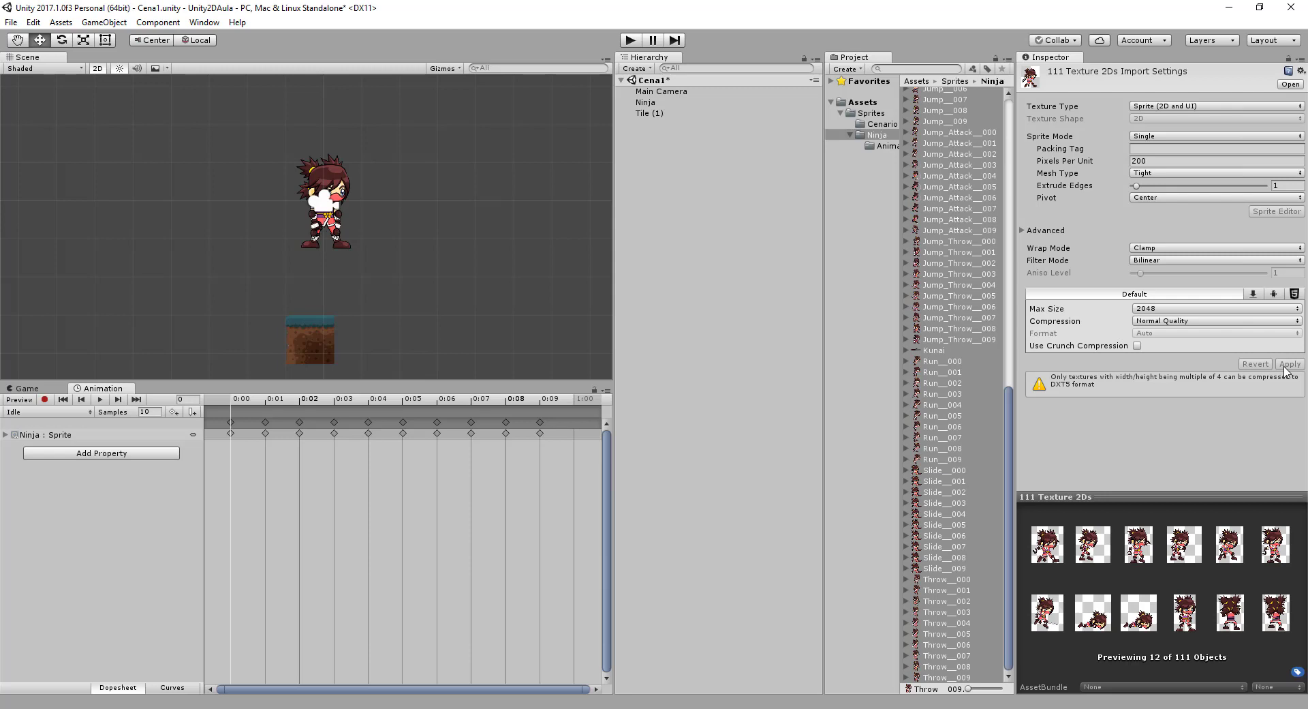
Step: Move the Ninja down slightly and nudge it a little left in the scene
{"action": "left_click", "coordinate": [325, 171]}
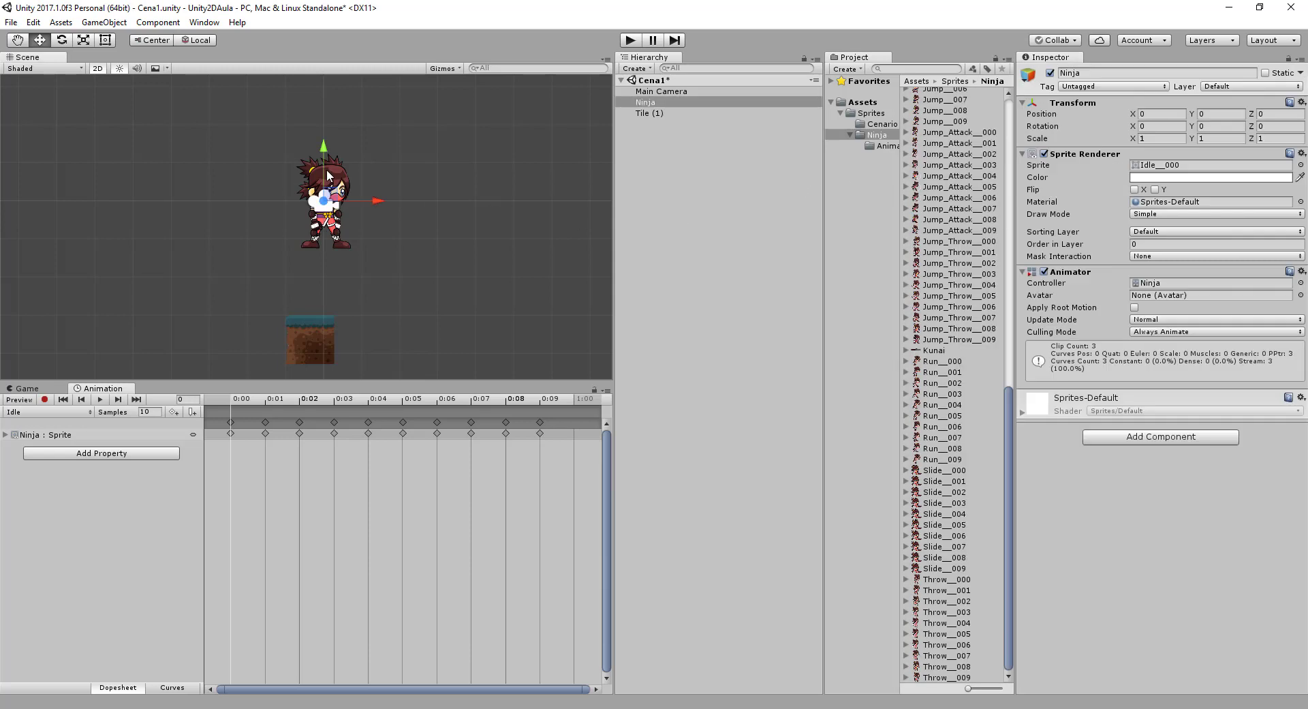
{"action": "left_click", "coordinate": [636, 103]}
{"action": "left_click_drag", "start_coordinate": [323, 151], "coordinate": [324, 215]}
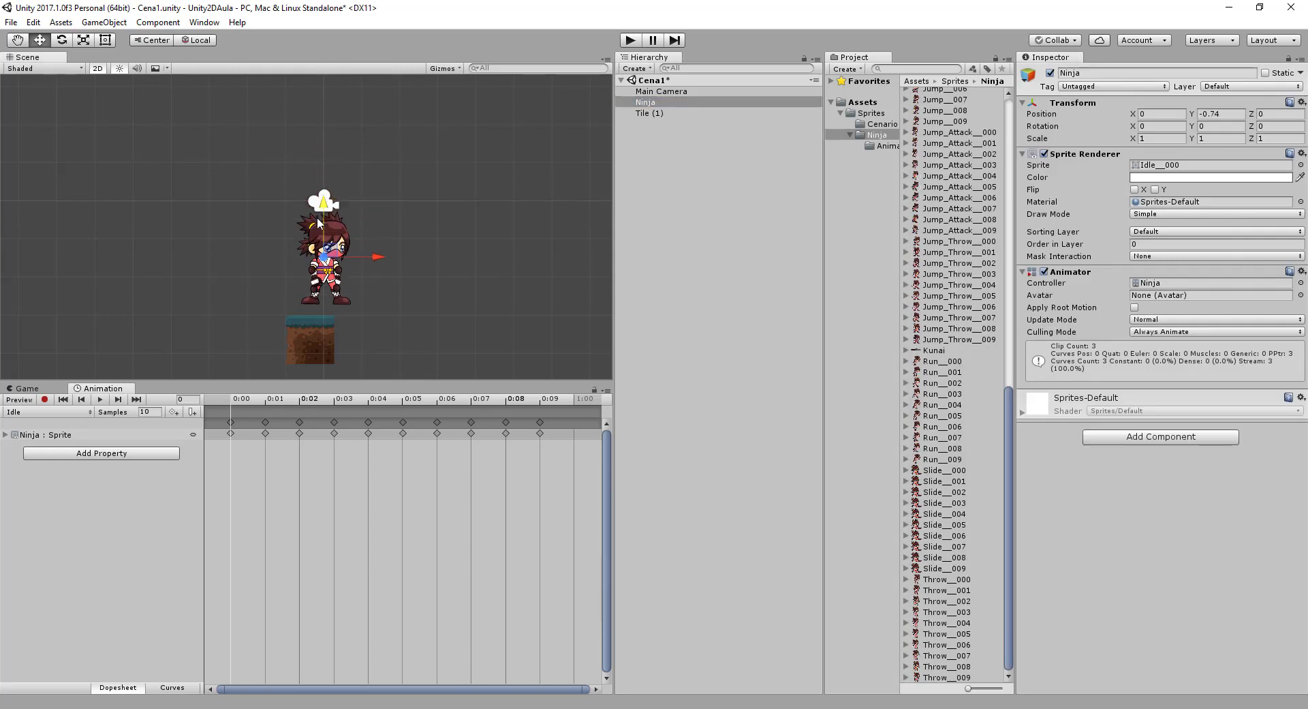
{"action": "left_click_drag", "start_coordinate": [376, 269], "coordinate": [364, 266]}
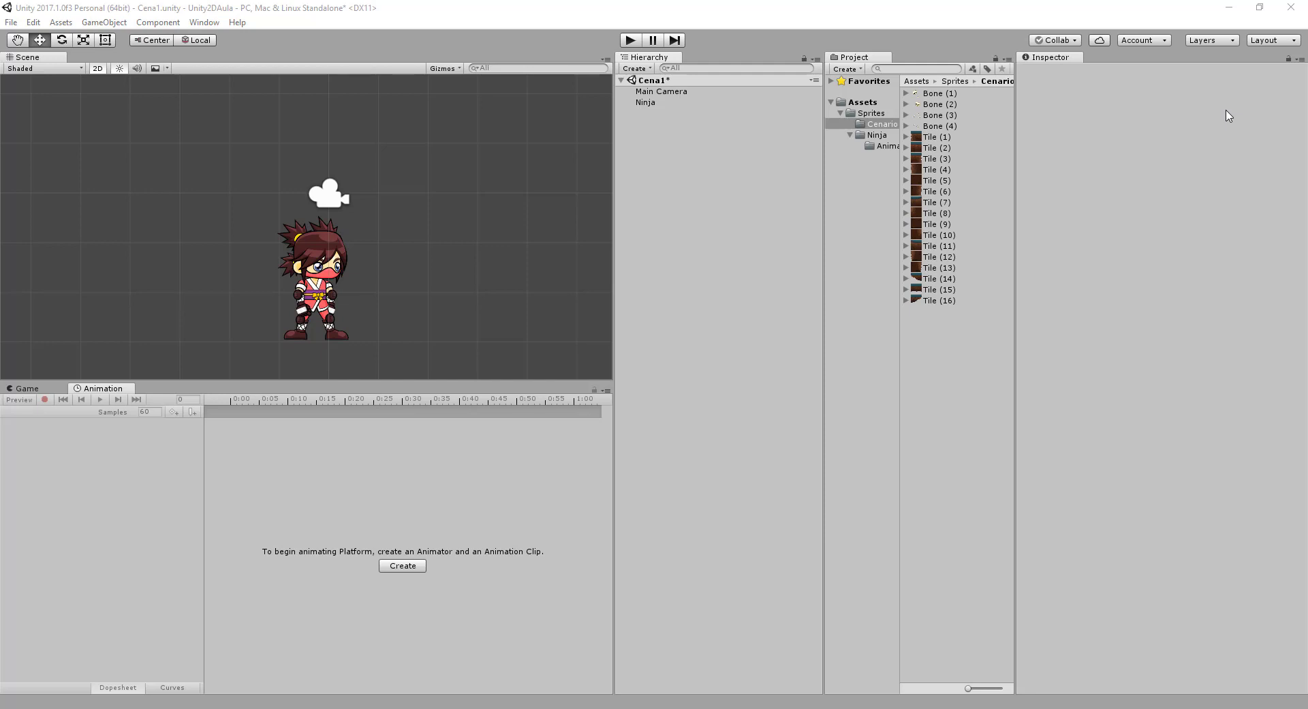
Step: Step through the Cenario tile sprites with the arrow keys
{"action": "key", "text": "Down"}
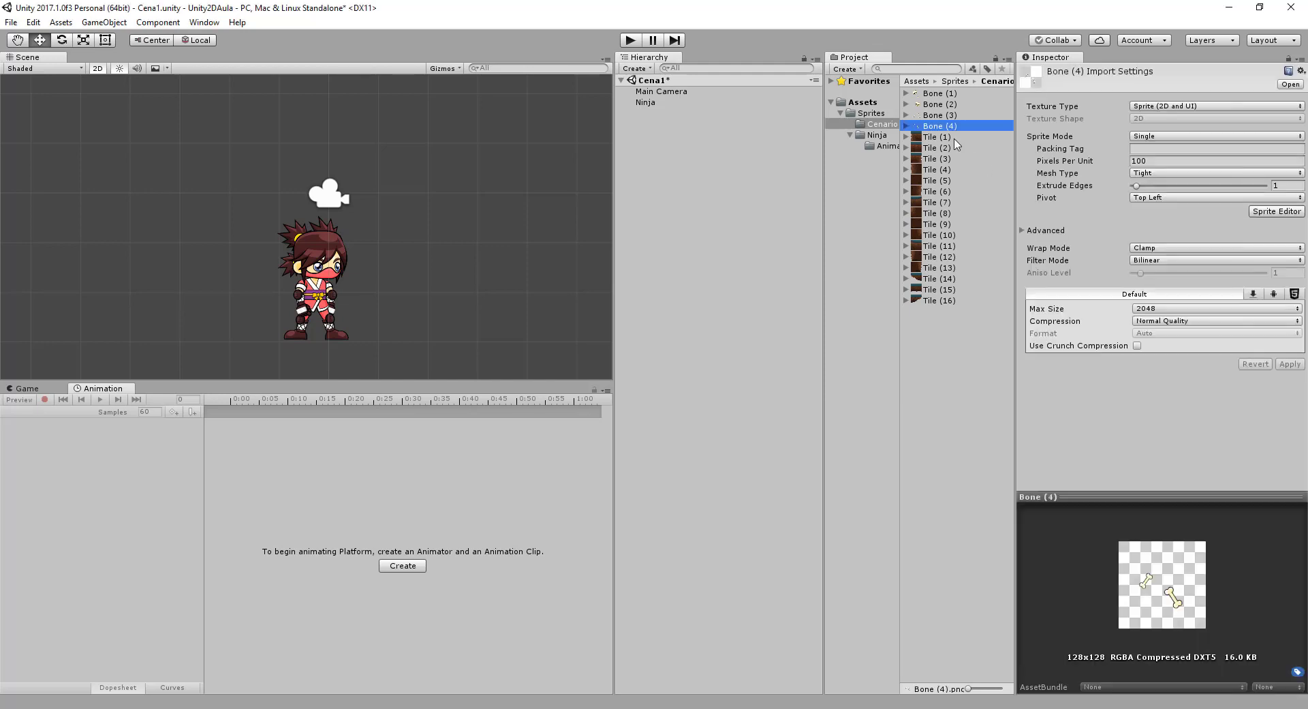
{"action": "key", "text": "Down"}
{"action": "key", "text": "Down"}
{"action": "key", "text": "Down"}
{"action": "key", "text": "Down"}
{"action": "key", "text": "Up"}
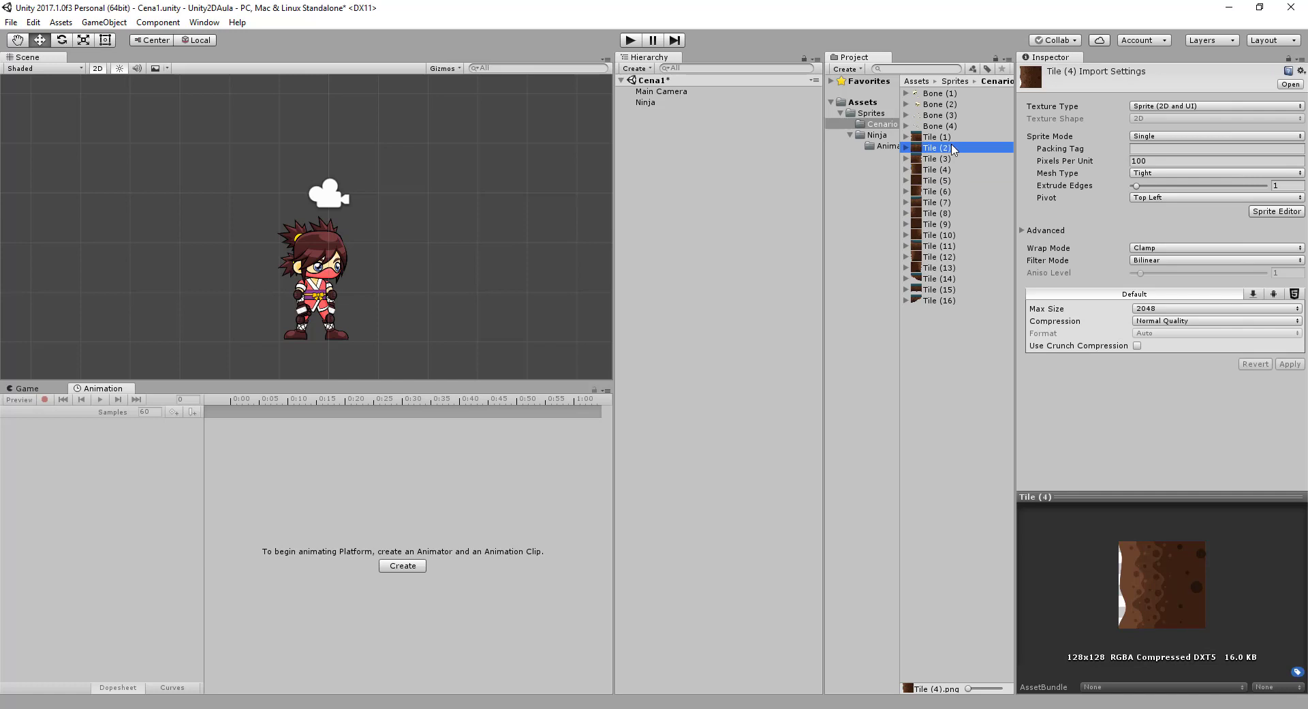
{"action": "key", "text": "Up"}
{"action": "key", "text": "Up"}
{"action": "key", "text": "Down"}
{"action": "key", "text": "Down"}
{"action": "key", "text": "Down"}
{"action": "key", "text": "Down"}
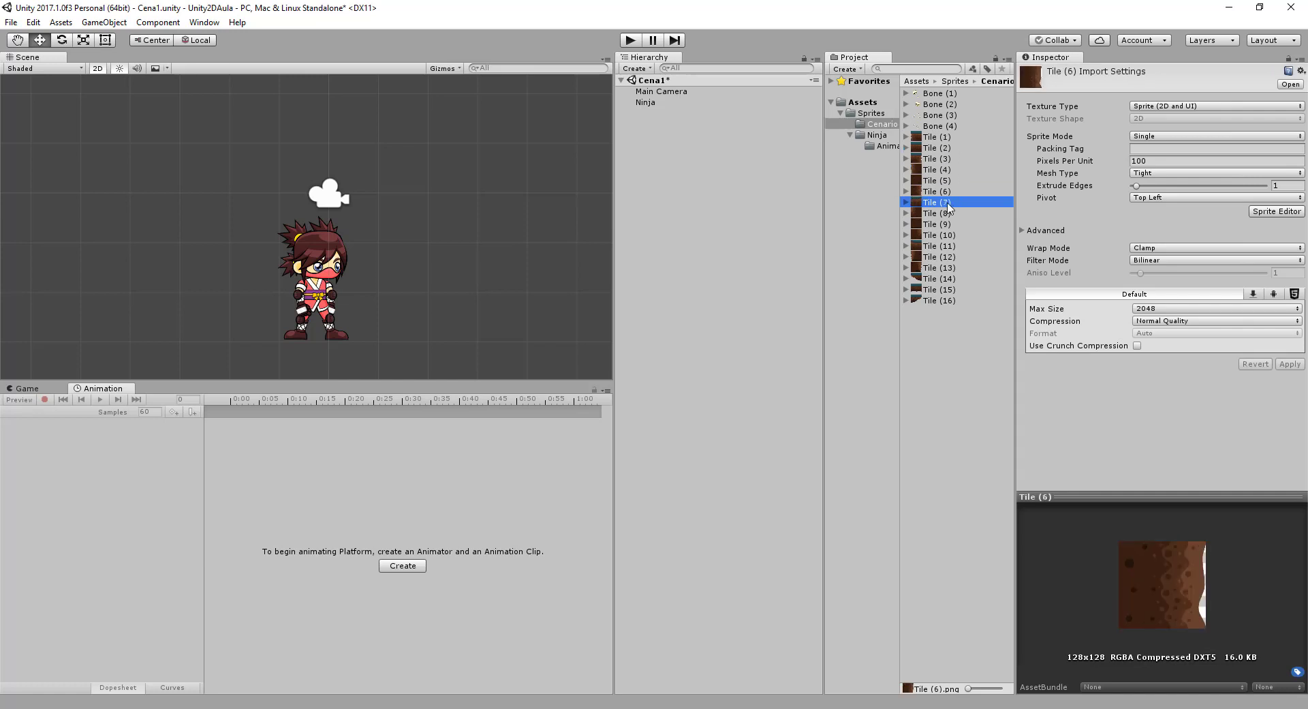
{"action": "key", "text": "Down"}
{"action": "key", "text": "Down"}
{"action": "key", "text": "Down"}
{"action": "key", "text": "Down"}
{"action": "key", "text": "Down"}
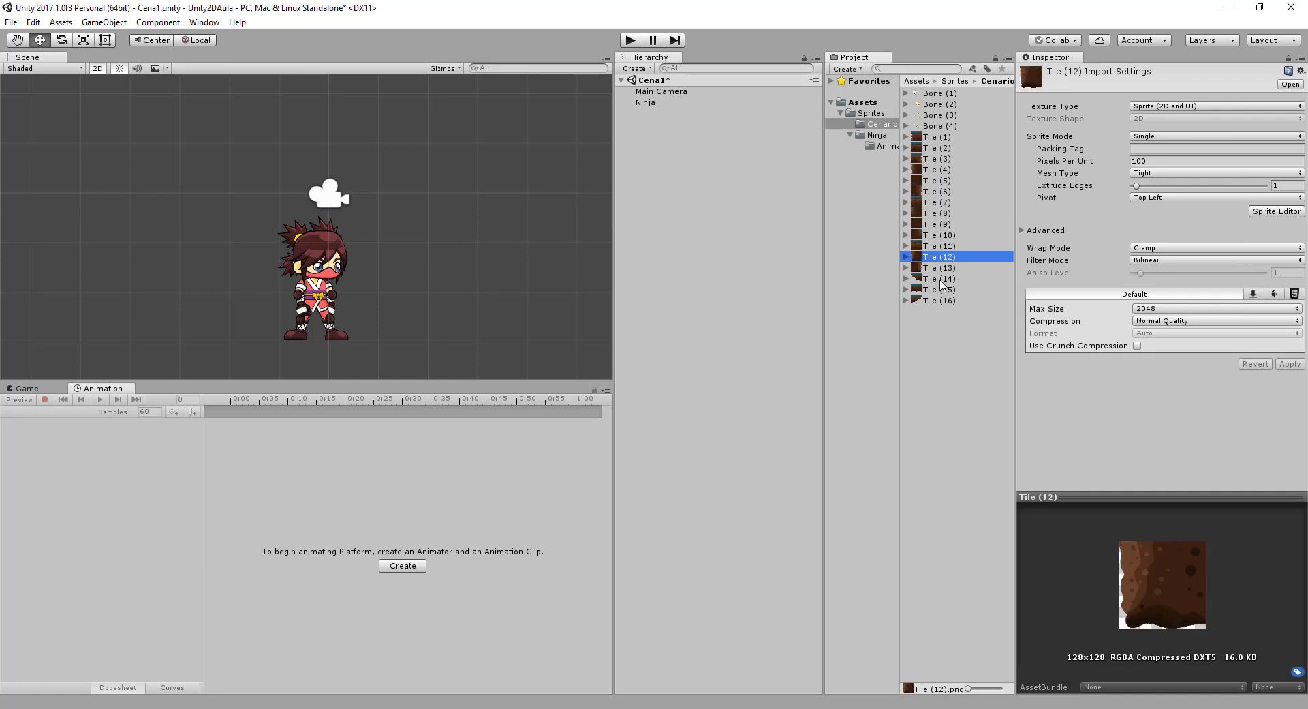
{"action": "key", "text": "Down"}
{"action": "key", "text": "Down"}
{"action": "key", "text": "Down"}
{"action": "key", "text": "Down"}
Step: Preview Tile (15), Tile (16) and Tile (2), then place Tile (1) at about (1.99, 1.00, 0)
{"action": "left_click", "coordinate": [944, 292]}
{"action": "left_click", "coordinate": [946, 303]}
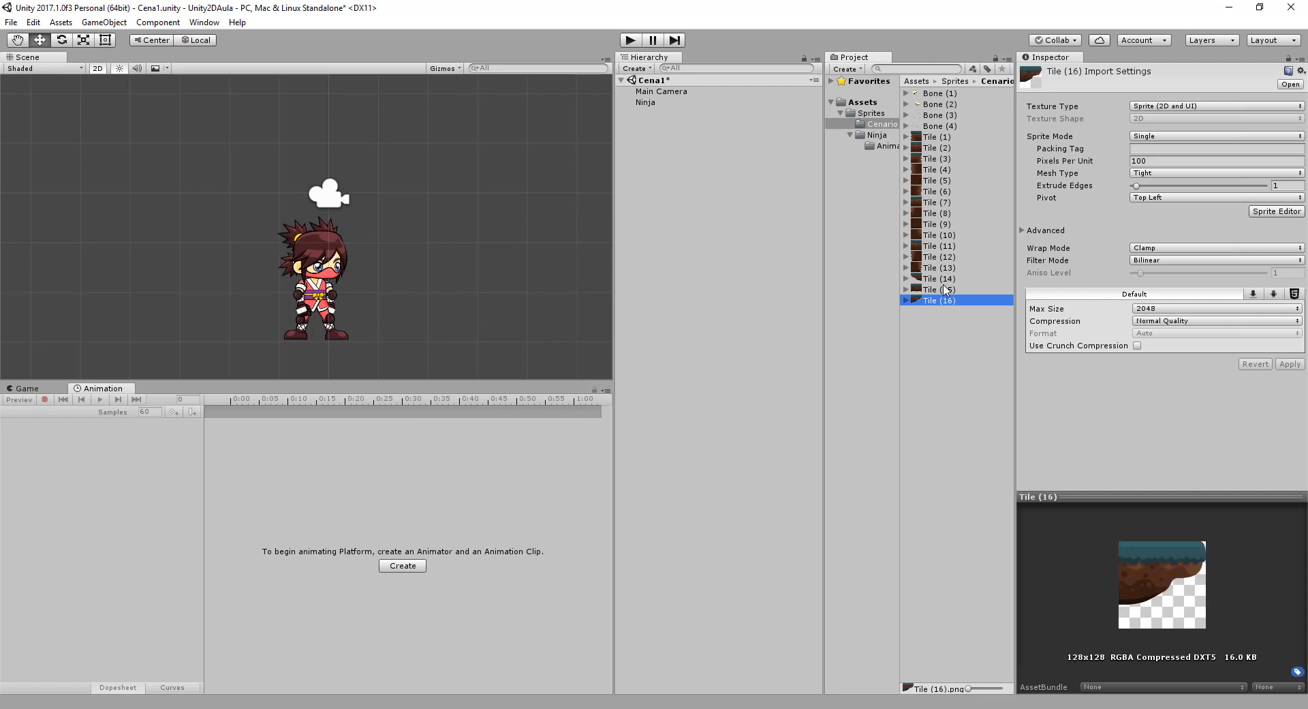
{"action": "left_click", "coordinate": [977, 139]}
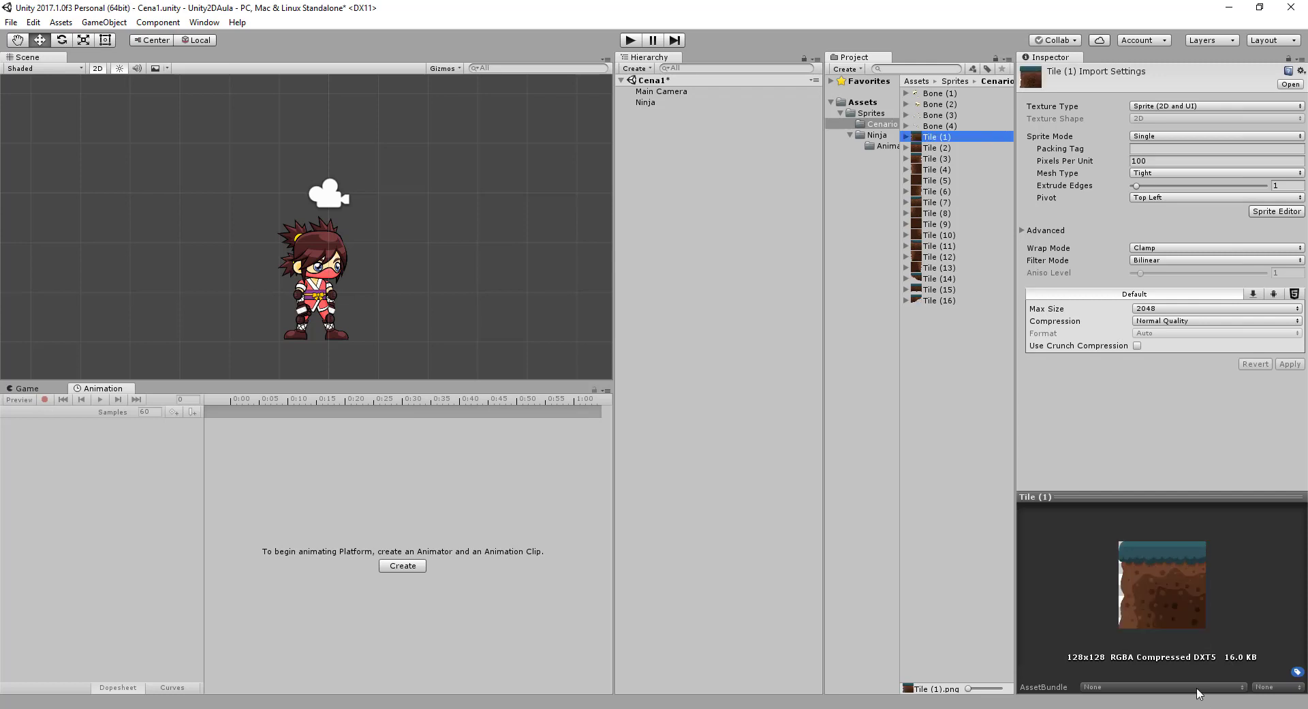
{"action": "left_click", "coordinate": [972, 302]}
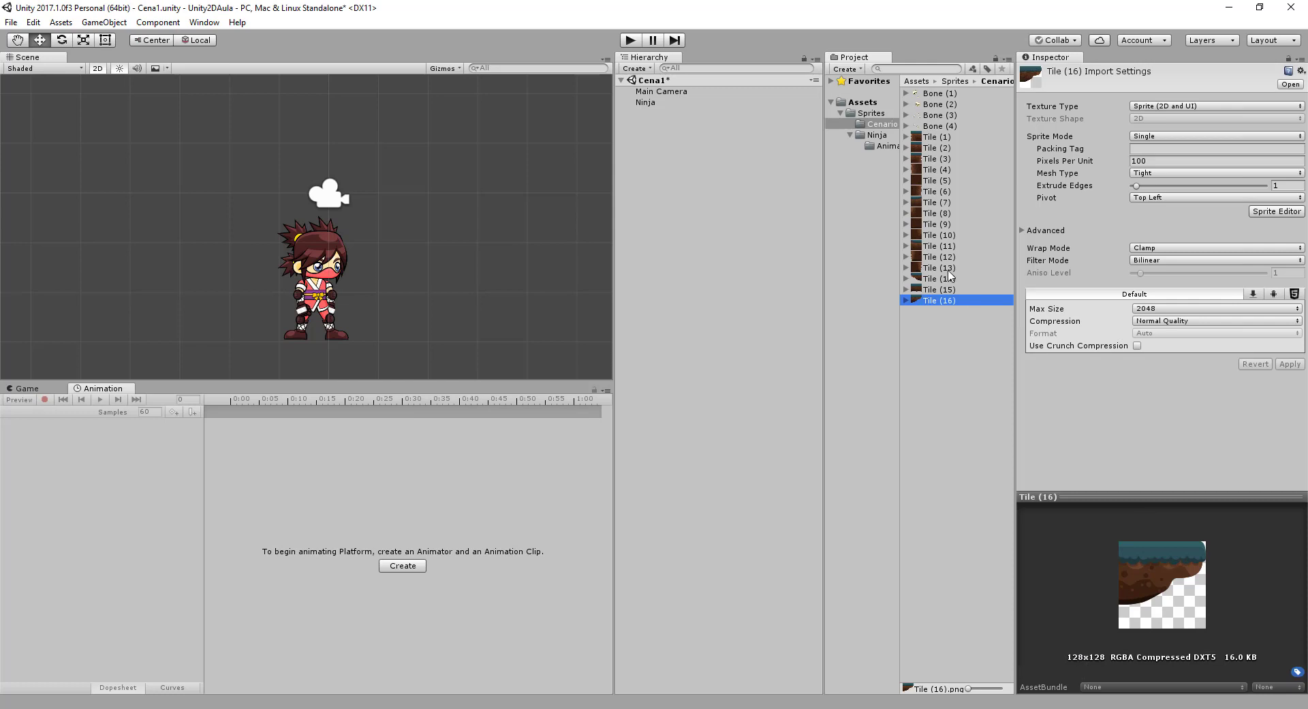
{"action": "left_click", "coordinate": [951, 148]}
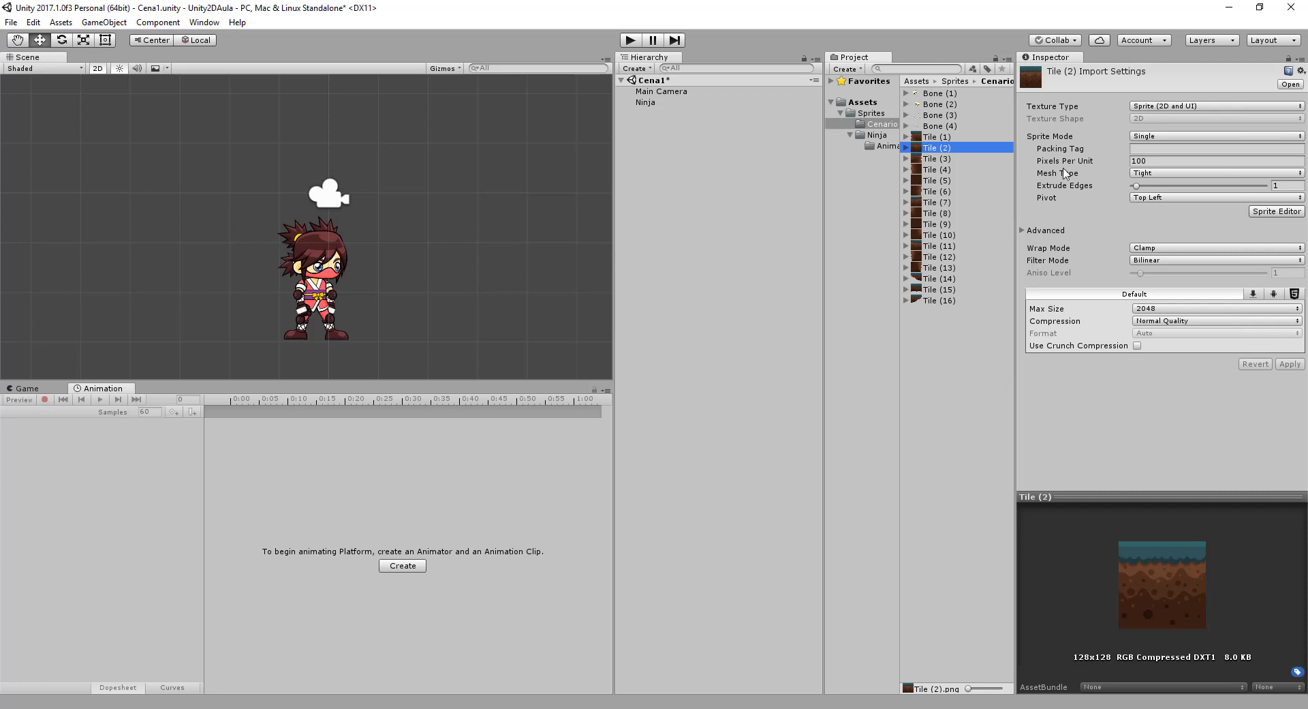
{"action": "left_click", "coordinate": [951, 140]}
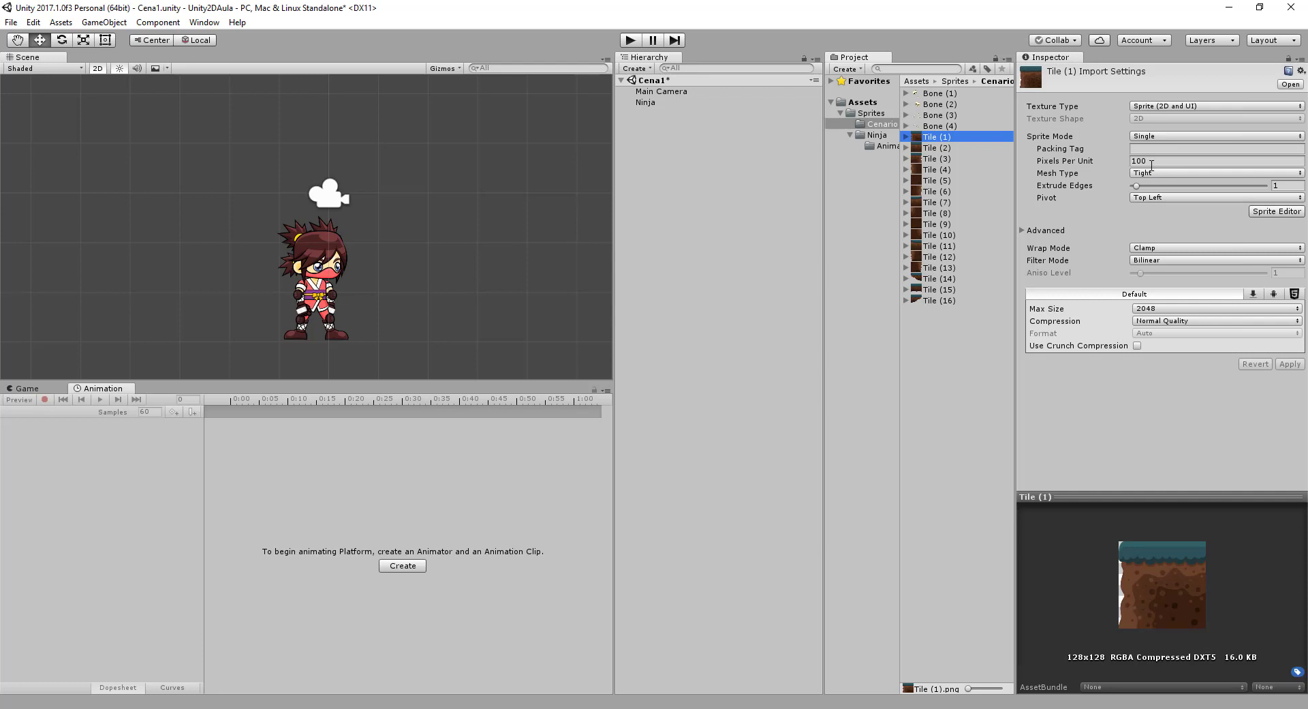
{"action": "left_click_drag", "start_coordinate": [937, 137], "coordinate": [427, 144]}
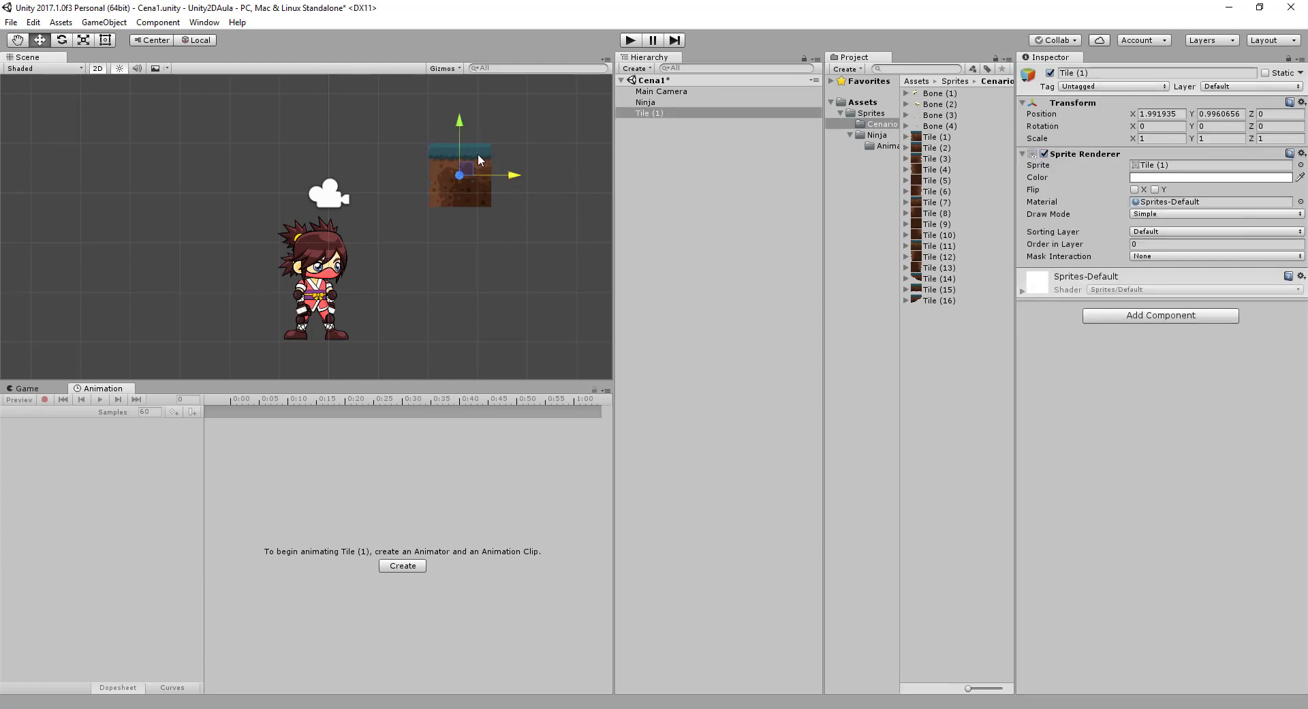
Step: Delete the newly placed Tile (1) object from the scene
{"action": "left_click", "coordinate": [644, 113]}
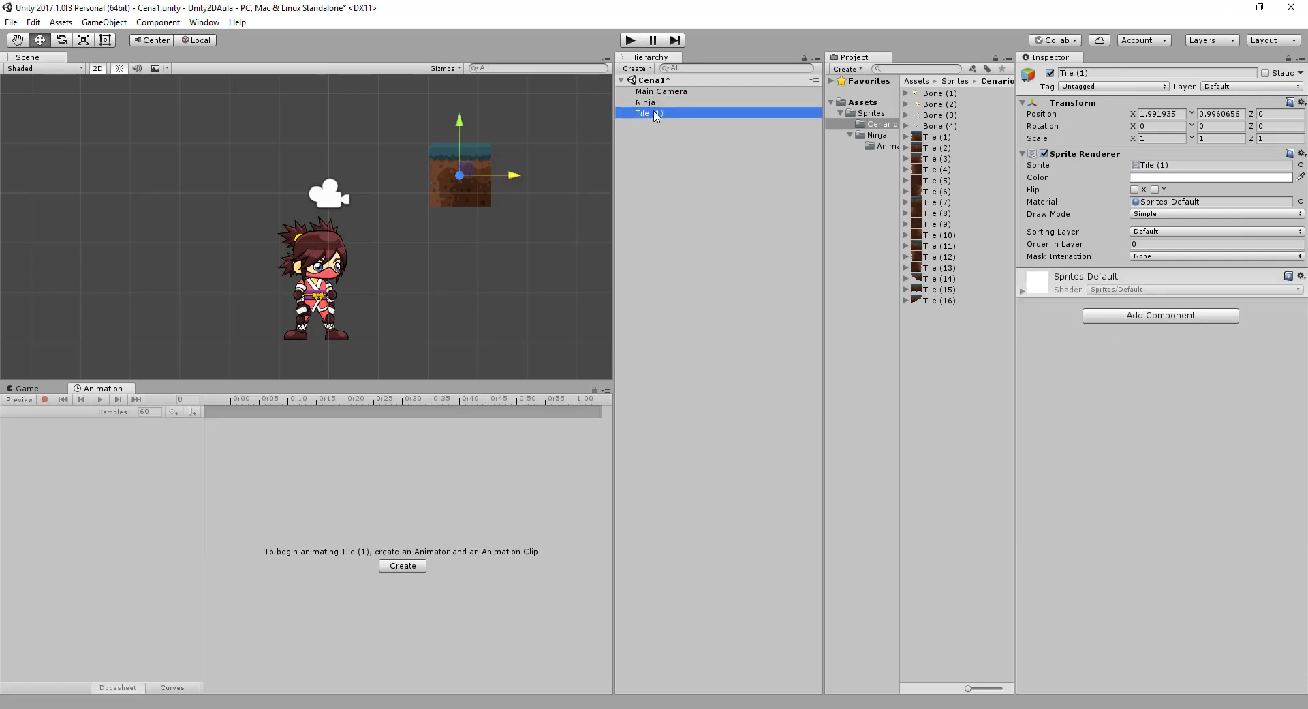
{"action": "key", "text": "Delete"}
{"action": "left_click", "coordinate": [957, 129]}
{"action": "key", "text": "Down"}
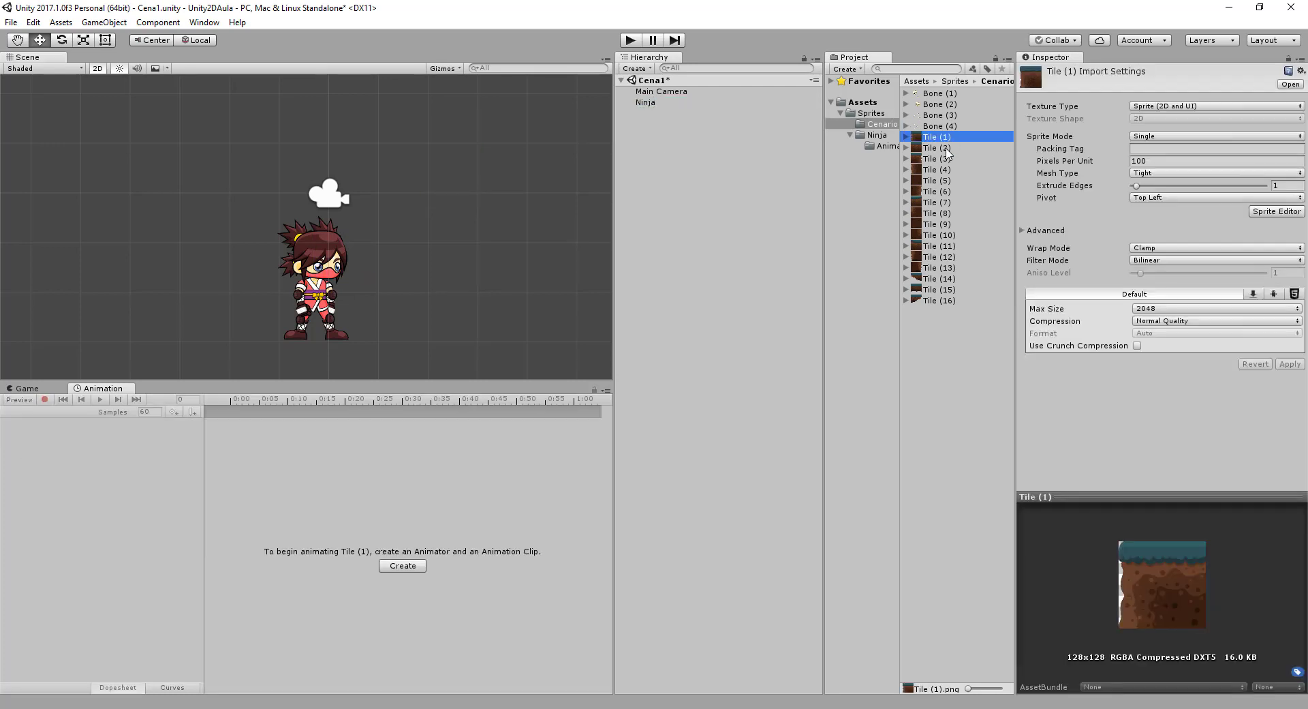
Step: Set Pixels Per Unit to 128 for all 20 Bone and Tile textures and apply it
{"action": "left_click", "coordinate": [944, 95]}
{"action": "left_click", "coordinate": [944, 301], "text": "shift"}
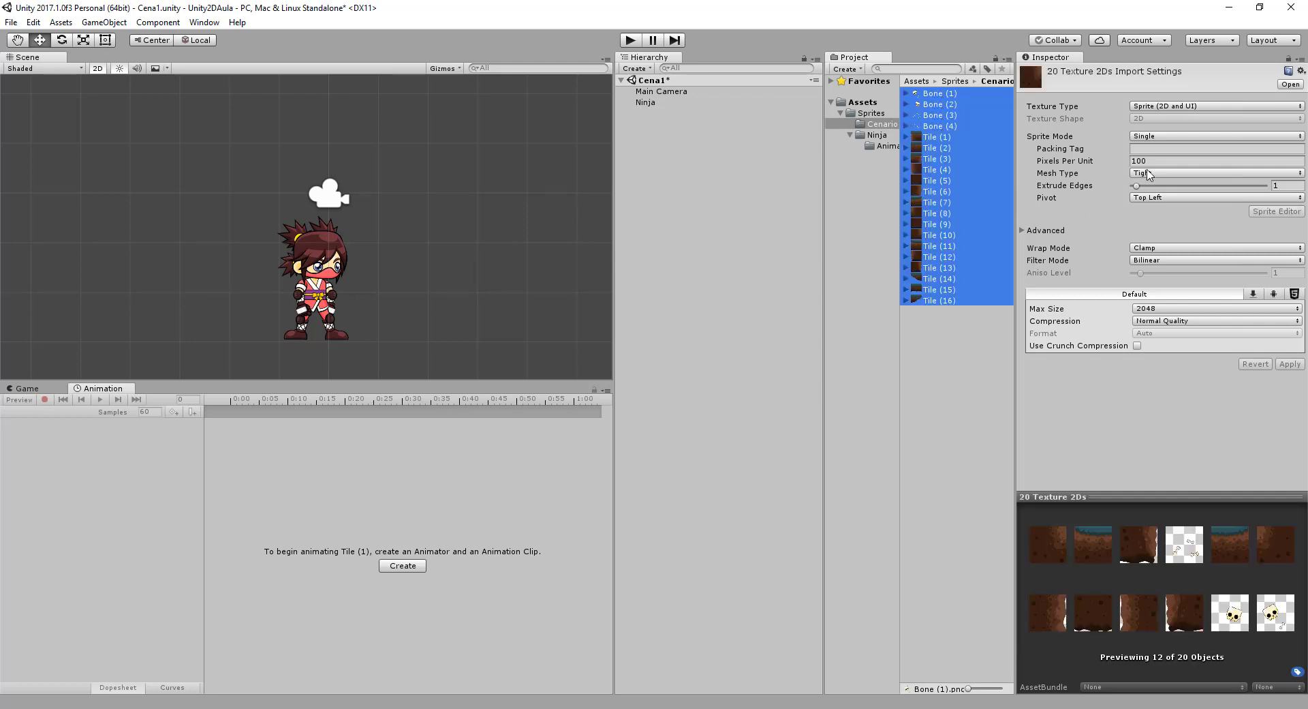
{"action": "left_click", "coordinate": [1151, 163]}
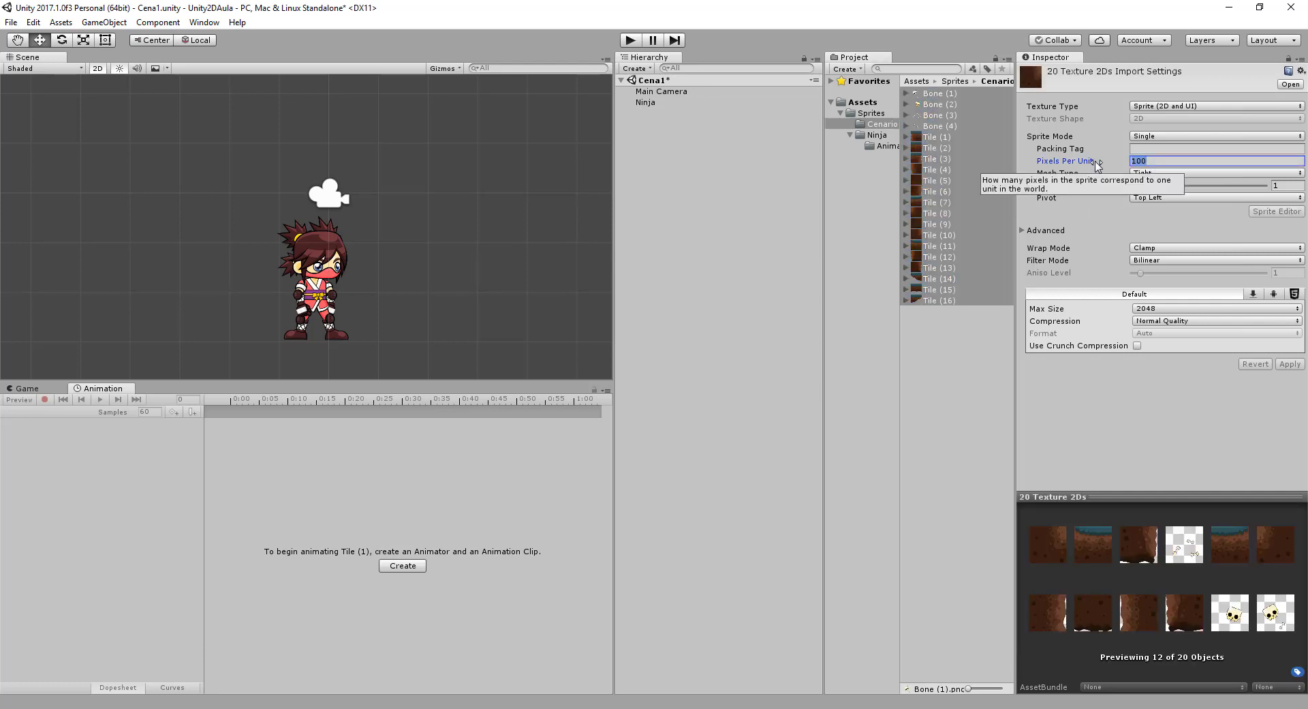
{"action": "type", "text": "128"}
{"action": "left_click", "coordinate": [1289, 365]}
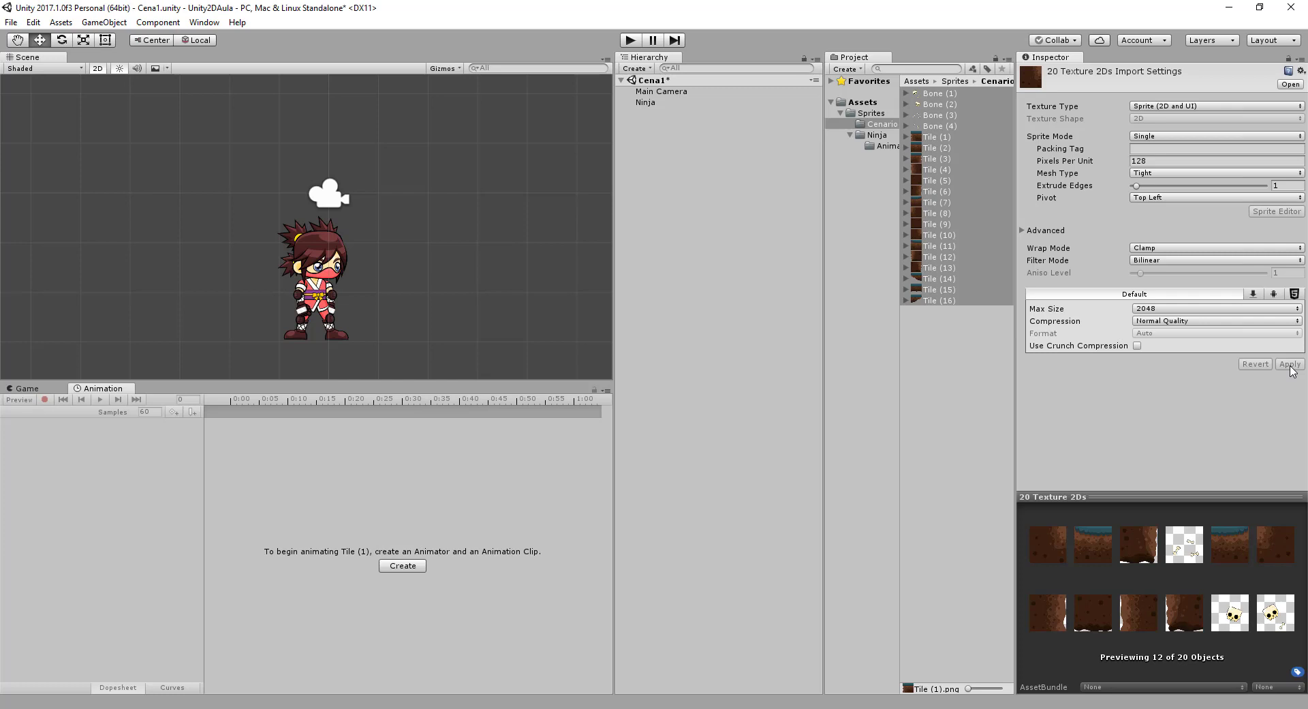
{"action": "left_click", "coordinate": [906, 180]}
{"action": "left_click", "coordinate": [940, 138]}
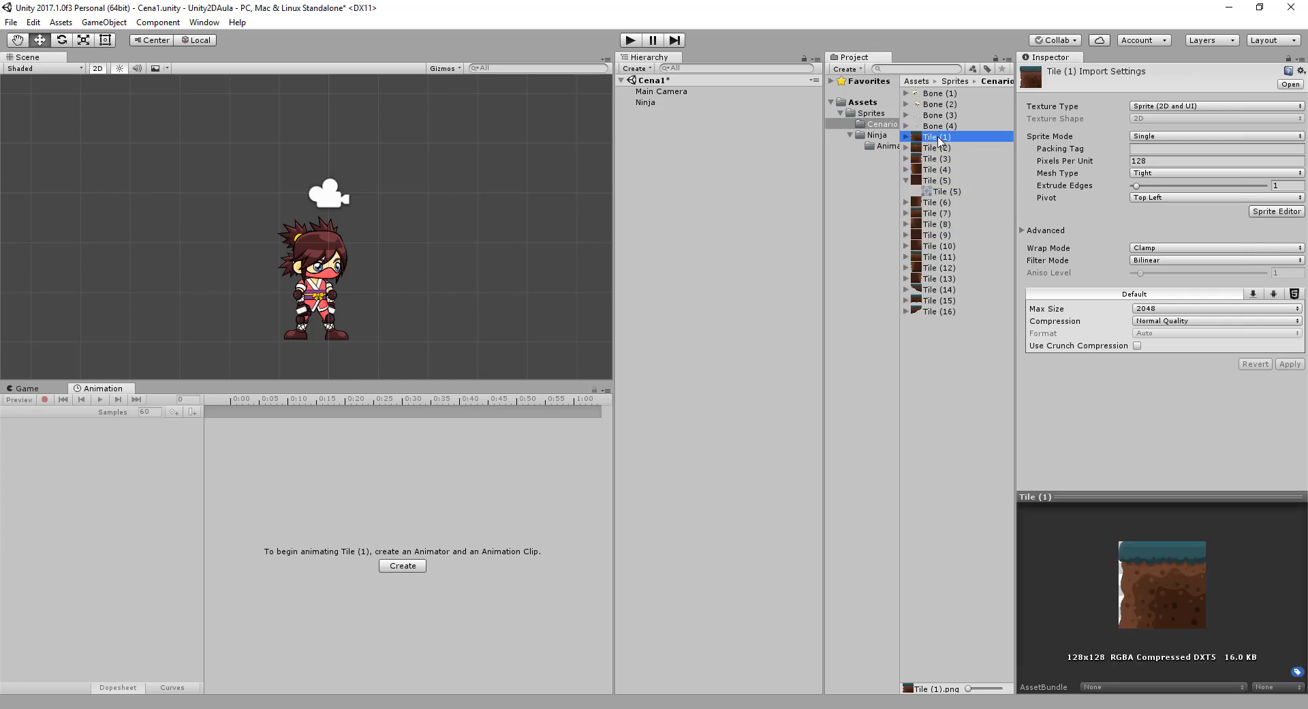
Step: Add Tile (1) and Tile (2) to the scene side by side, right of the ninja
{"action": "left_click_drag", "start_coordinate": [938, 140], "coordinate": [700, 130]}
{"action": "left_click_drag", "start_coordinate": [407, 222], "coordinate": [444, 219]}
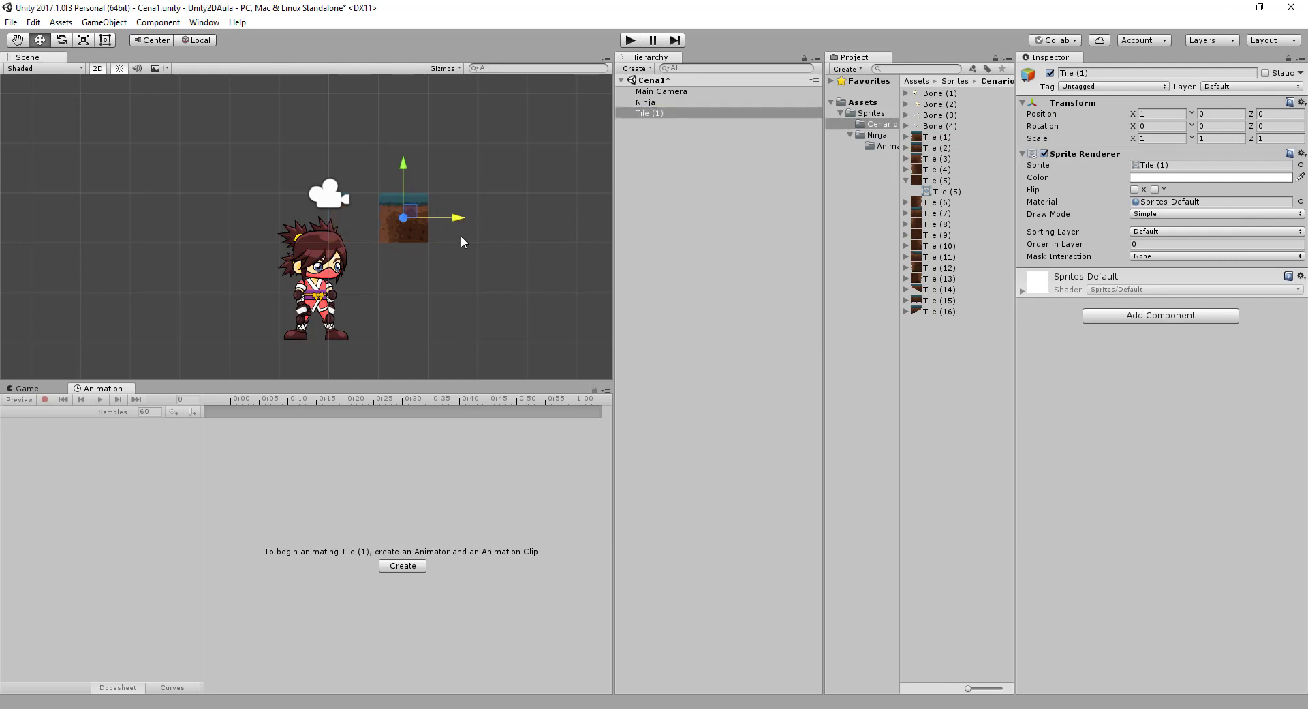
{"action": "left_click", "coordinate": [677, 116]}
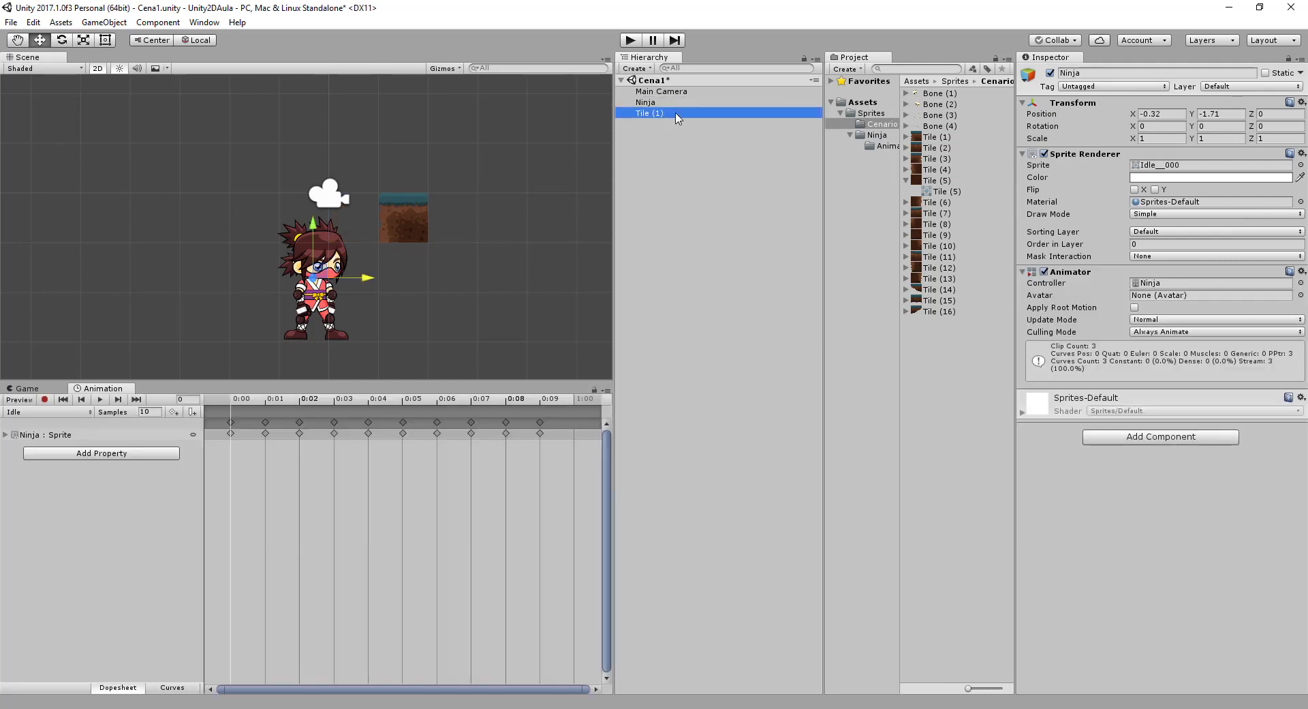
{"action": "left_click", "coordinate": [927, 150]}
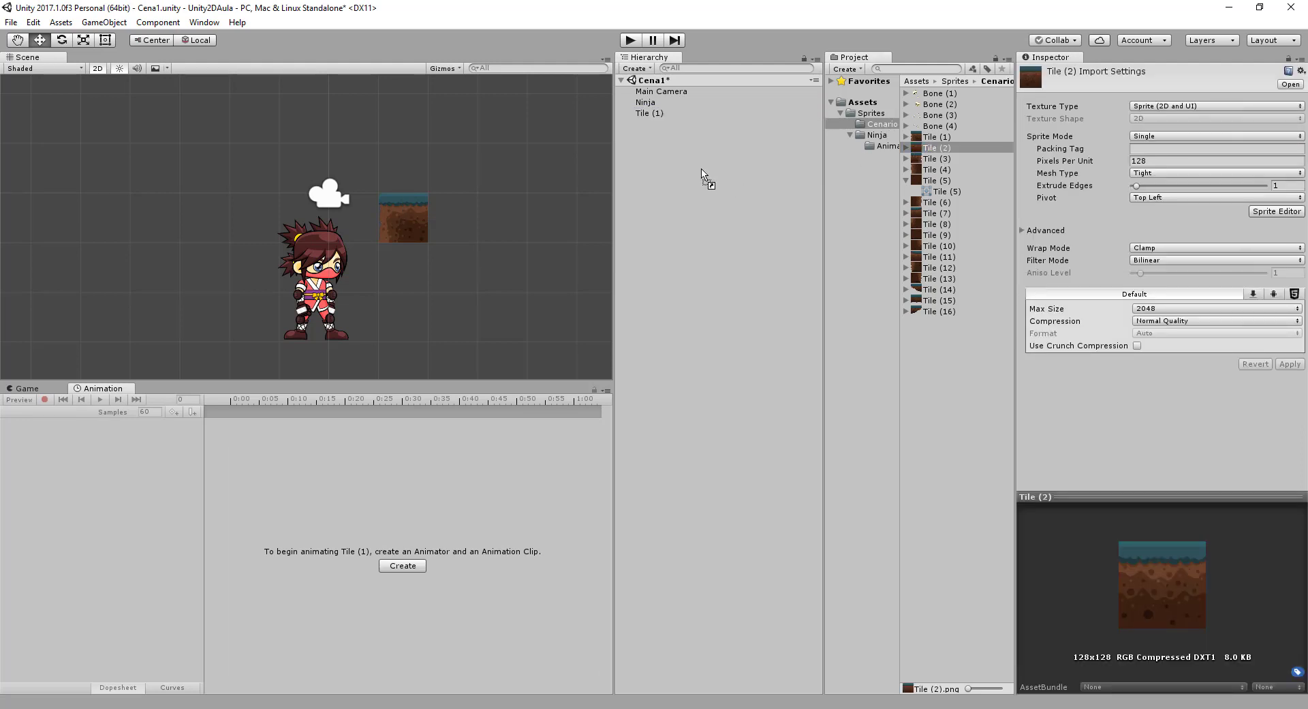
{"action": "mouse_move", "coordinate": [944, 155]}
{"action": "left_mouse_down"}
{"action": "mouse_move", "coordinate": [692, 175]}
{"action": "mouse_move", "coordinate": [657, 164]}
{"action": "left_mouse_up"}
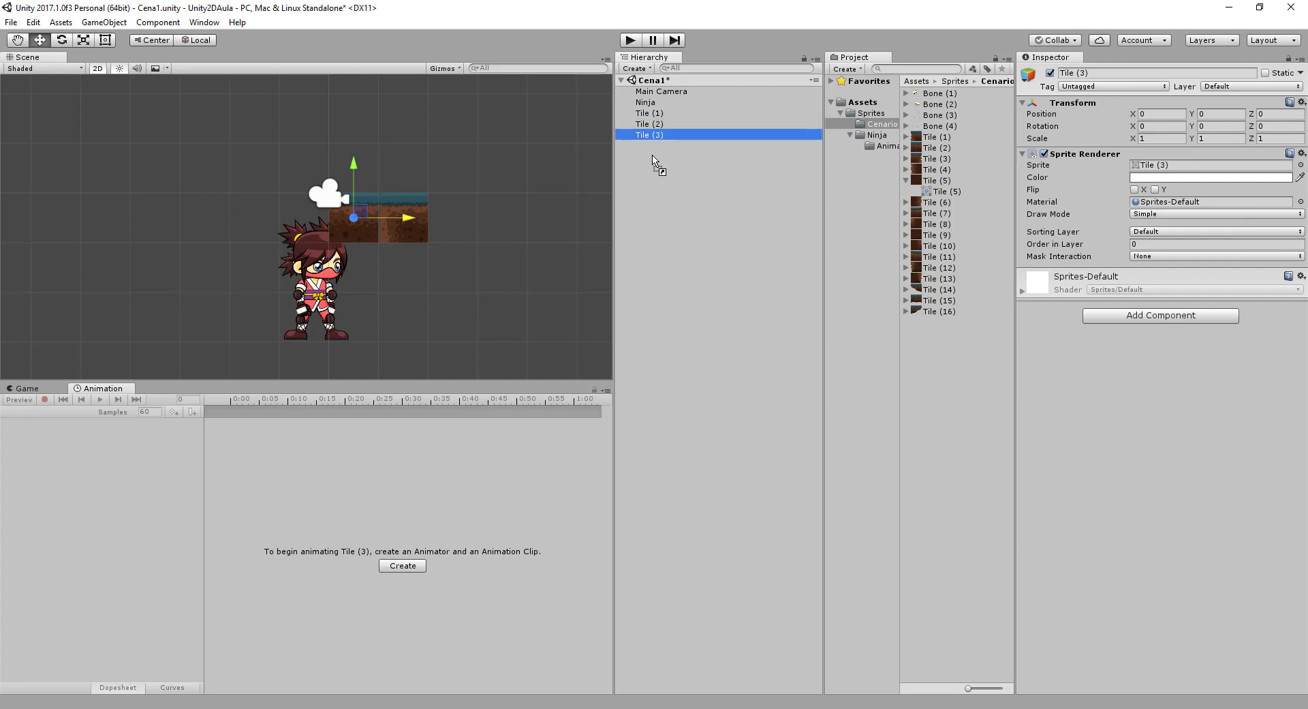
{"action": "left_click", "coordinate": [668, 114]}
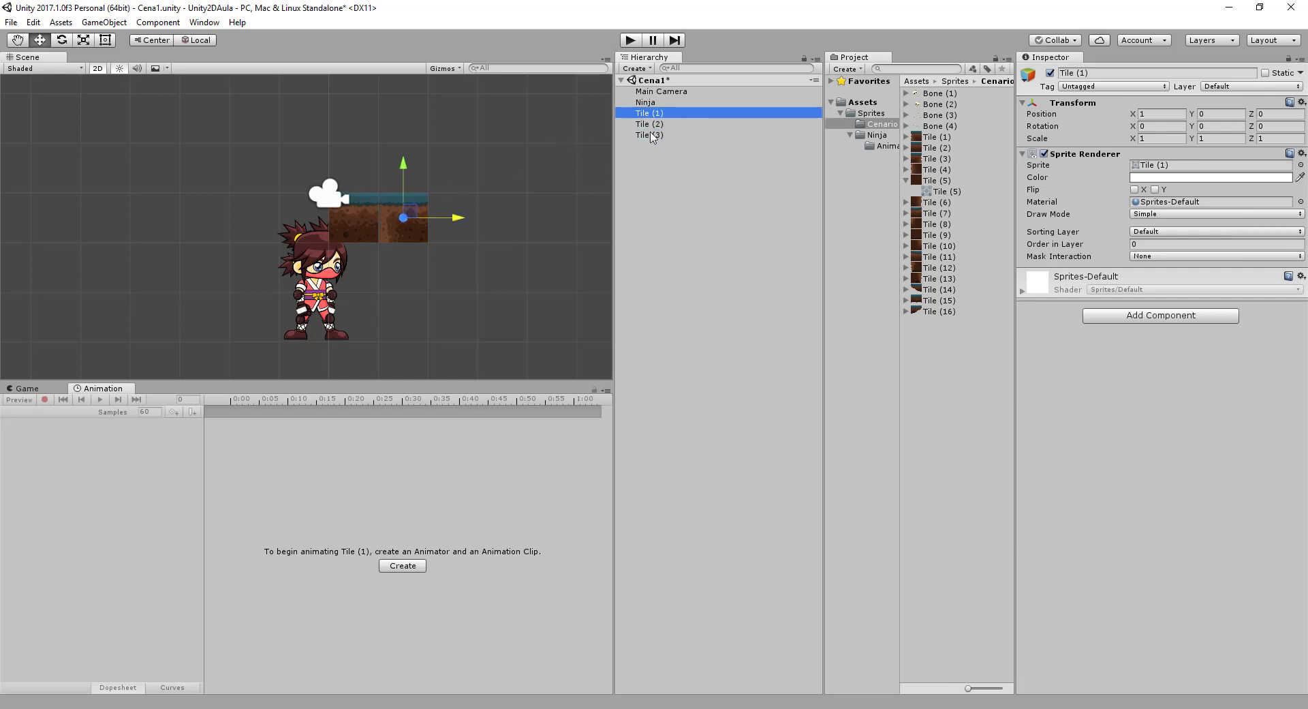
{"action": "left_click", "coordinate": [670, 124]}
{"action": "left_click_drag", "start_coordinate": [407, 222], "coordinate": [550, 216]}
Step: Undo an accidental two-tile move and recentre the view on the Tile (3) strip
{"action": "left_click", "coordinate": [678, 135], "text": "ctrl"}
{"action": "key", "text": "ctrl+z"}
{"action": "left_click", "coordinate": [681, 135]}
{"action": "left_click", "coordinate": [538, 277]}
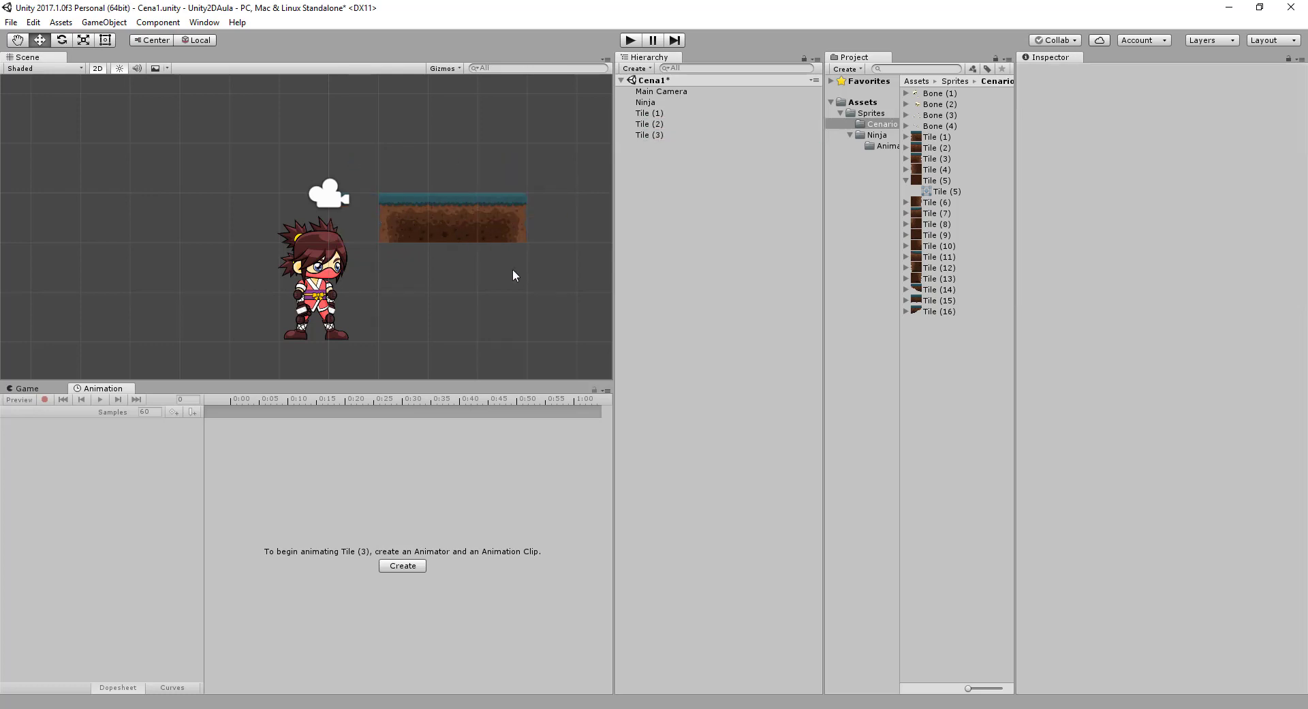
{"action": "scroll", "coordinate": [459, 232], "scroll_direction": "up", "scroll_amount": 5}
{"action": "middle_click_drag", "start_coordinate": [501, 219], "coordinate": [374, 264]}
{"action": "scroll", "coordinate": [374, 264], "scroll_direction": "up", "scroll_amount": 1}
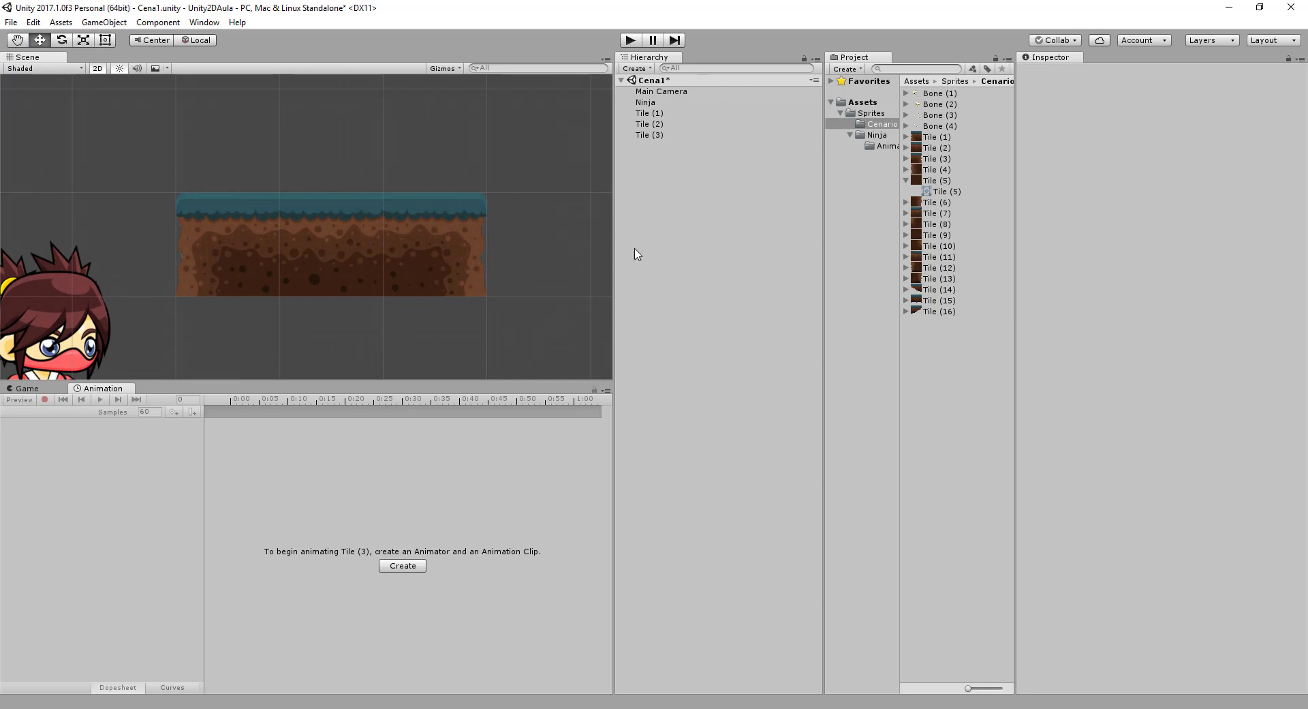
Step: Check the positions of Ninja and Tile (1), (2) and (3) in the Hierarchy
{"action": "left_click", "coordinate": [660, 125]}
{"action": "left_click", "coordinate": [659, 105]}
{"action": "left_click", "coordinate": [659, 113]}
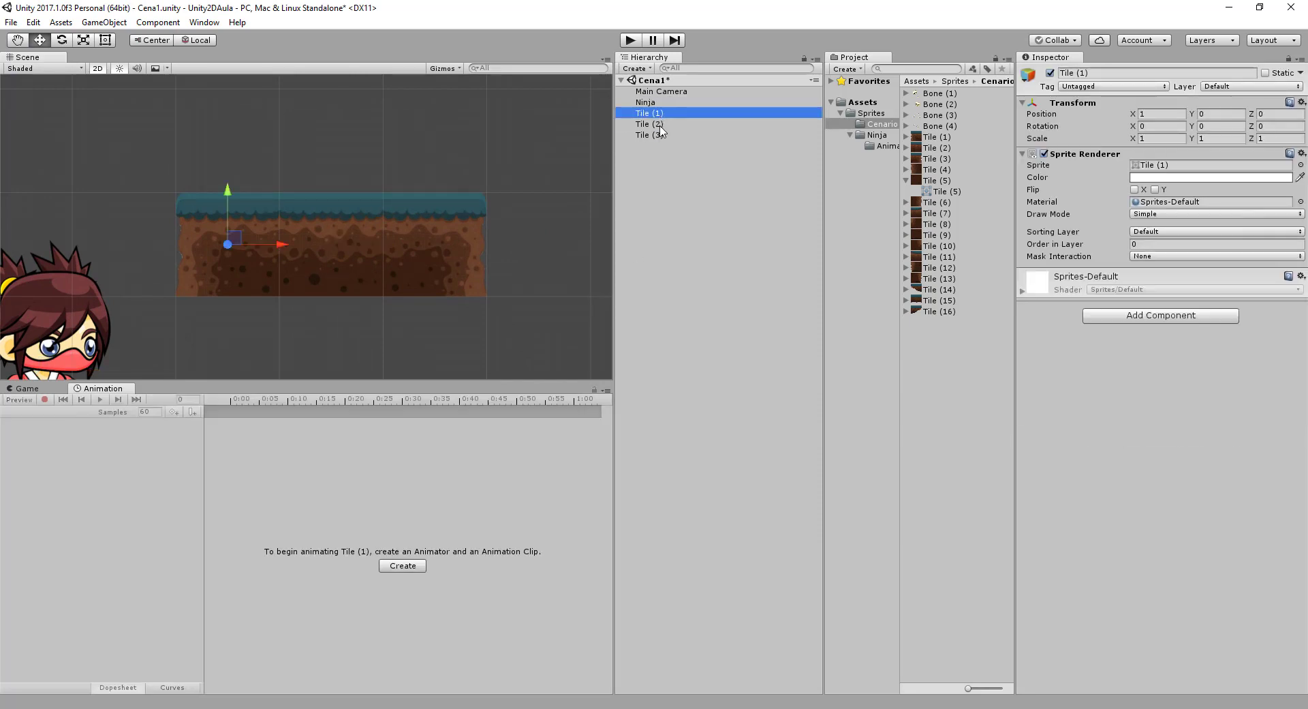
{"action": "left_click", "coordinate": [660, 124]}
{"action": "left_click", "coordinate": [659, 113]}
{"action": "left_click", "coordinate": [651, 135]}
{"action": "left_click", "coordinate": [651, 113]}
{"action": "left_click", "coordinate": [651, 134]}
{"action": "left_click", "coordinate": [650, 113]}
{"action": "left_click", "coordinate": [670, 149]}
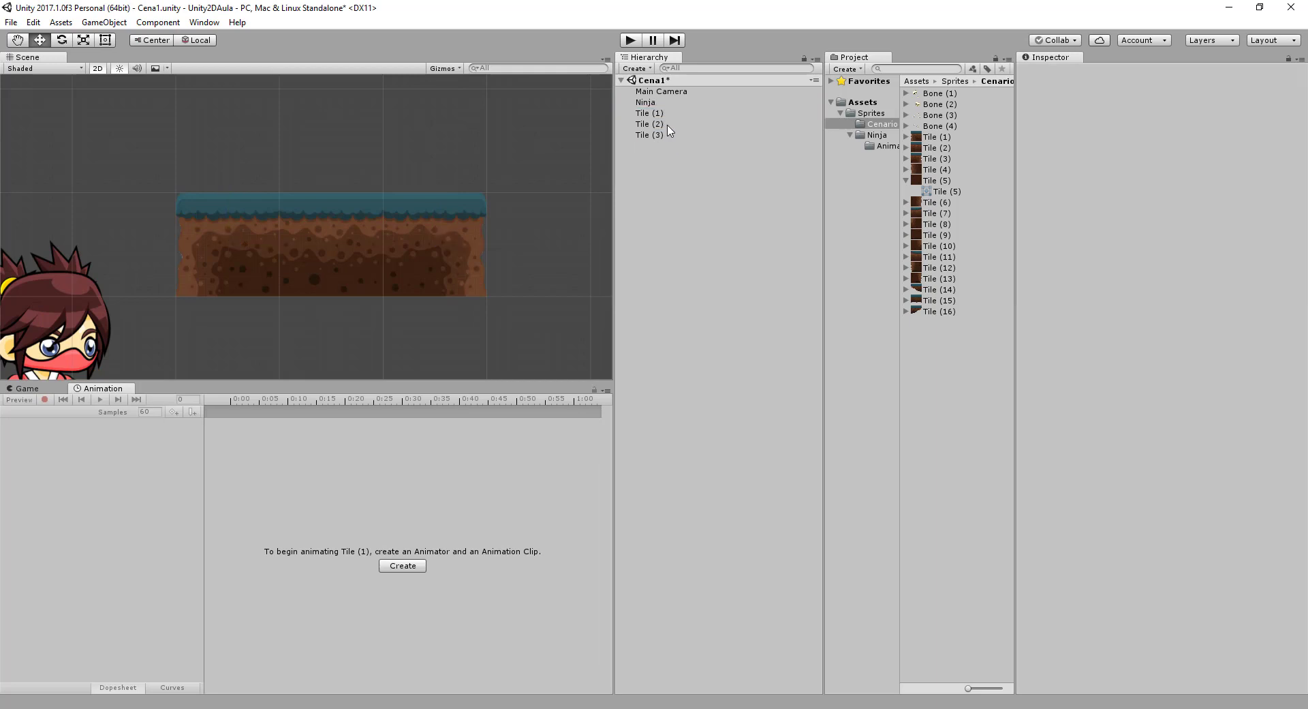
{"action": "left_click", "coordinate": [669, 124]}
{"action": "left_click", "coordinate": [669, 102]}
{"action": "left_click", "coordinate": [669, 124]}
{"action": "left_click", "coordinate": [671, 113]}
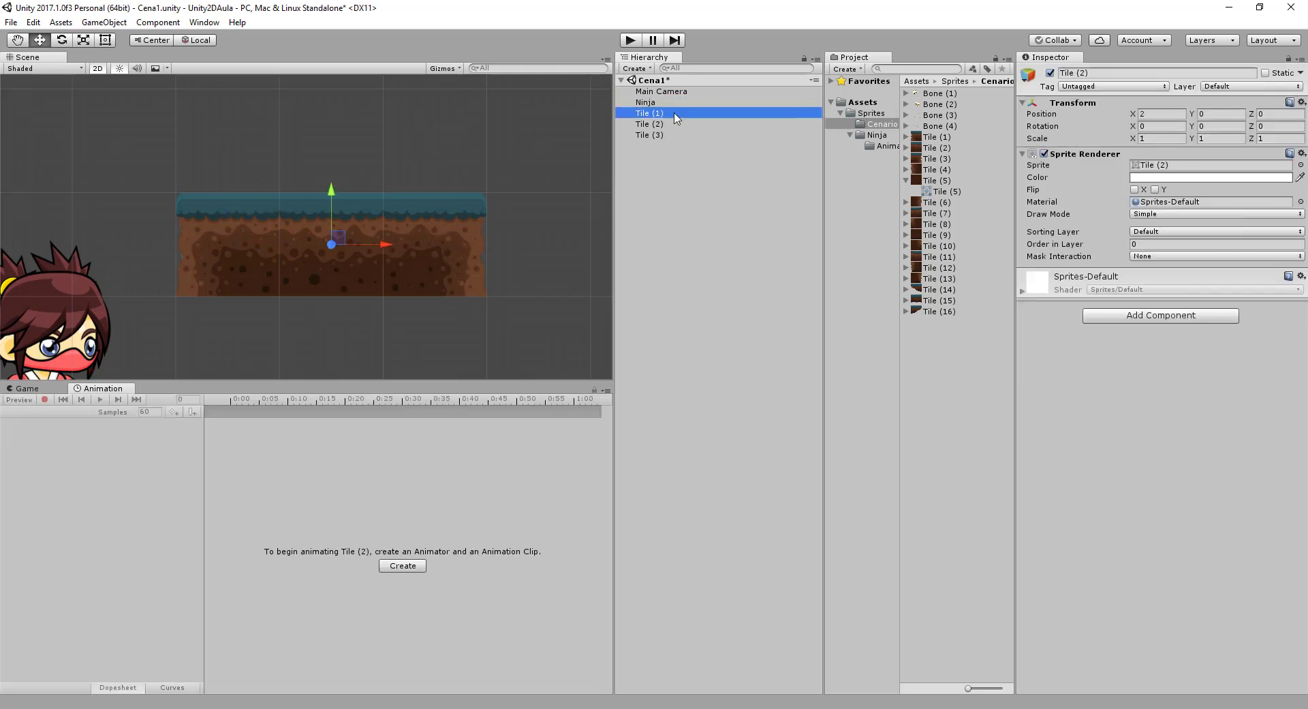
{"action": "left_click", "coordinate": [671, 135]}
{"action": "left_click", "coordinate": [680, 228]}
Step: Create an empty game object in the Hierarchy and name it Floor
{"action": "right_click", "coordinate": [684, 229]}
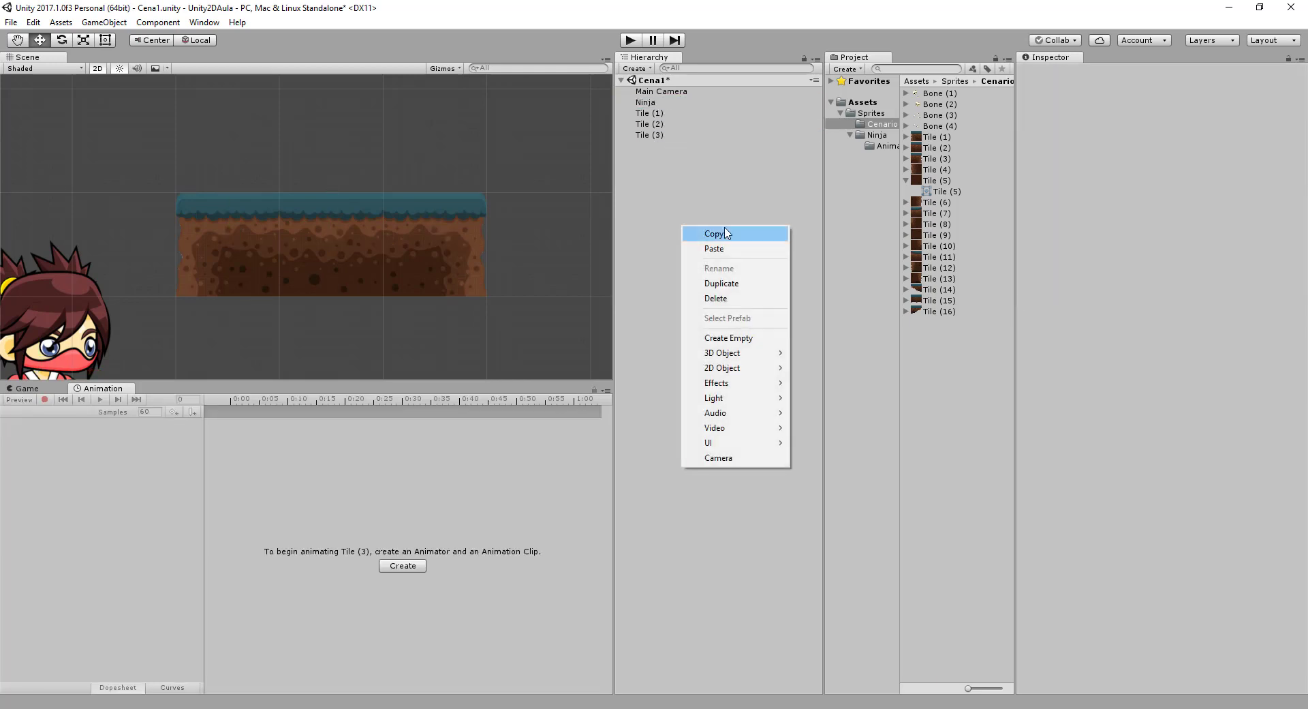
{"action": "left_click", "coordinate": [744, 338]}
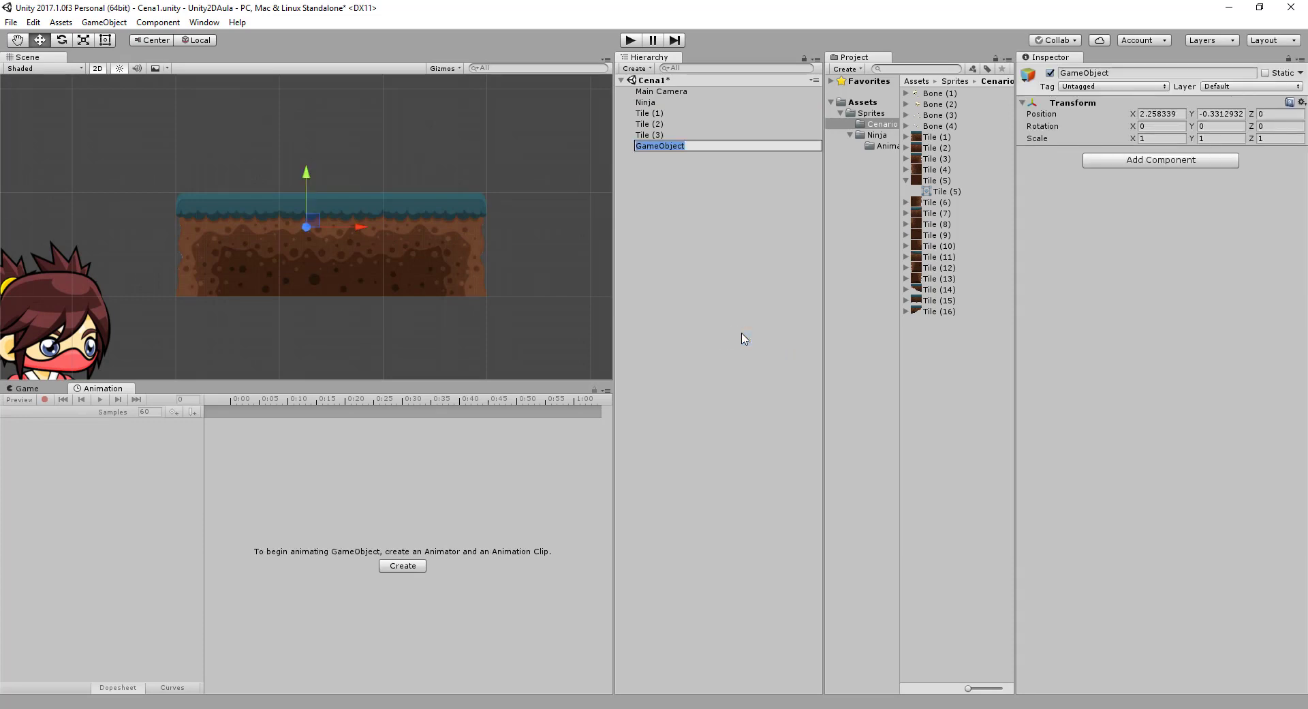
{"action": "type", "text": "f"}
{"action": "type", "text": "Floor"}
{"action": "key", "text": "Return"}
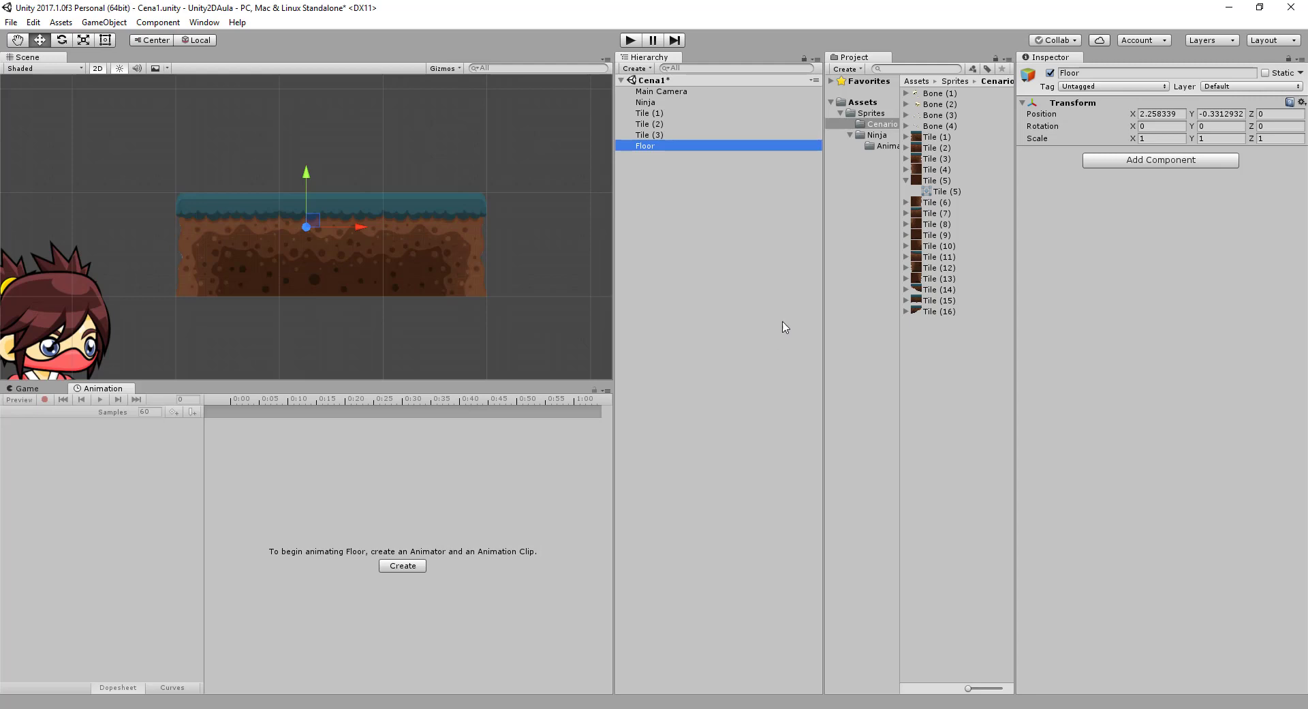
Step: Set Floor's position X and Y to 0, placing it at the scene origin
{"action": "left_click", "coordinate": [1159, 114]}
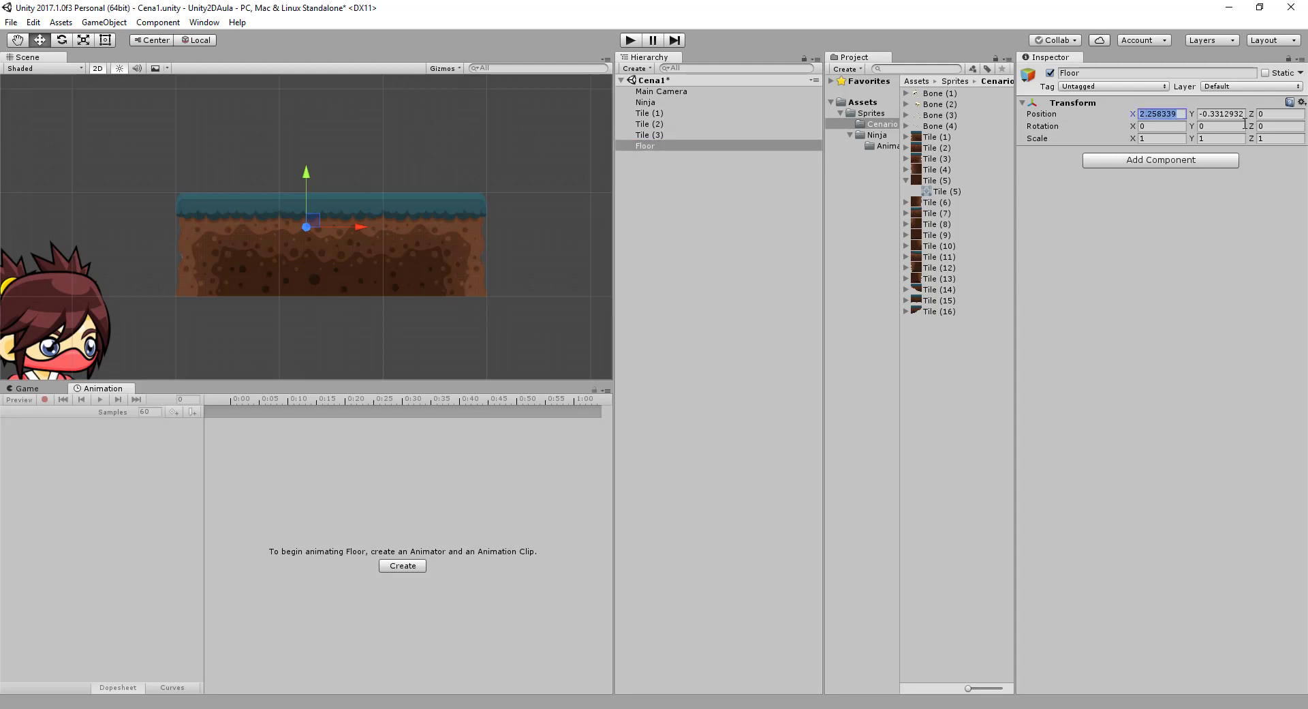
{"action": "type", "text": "0"}
{"action": "key", "text": "Tab"}
Step: Parent Tile (1), Tile (2) and Tile (3) under the Floor object
{"action": "type", "text": "0"}
{"action": "left_click", "coordinate": [660, 124]}
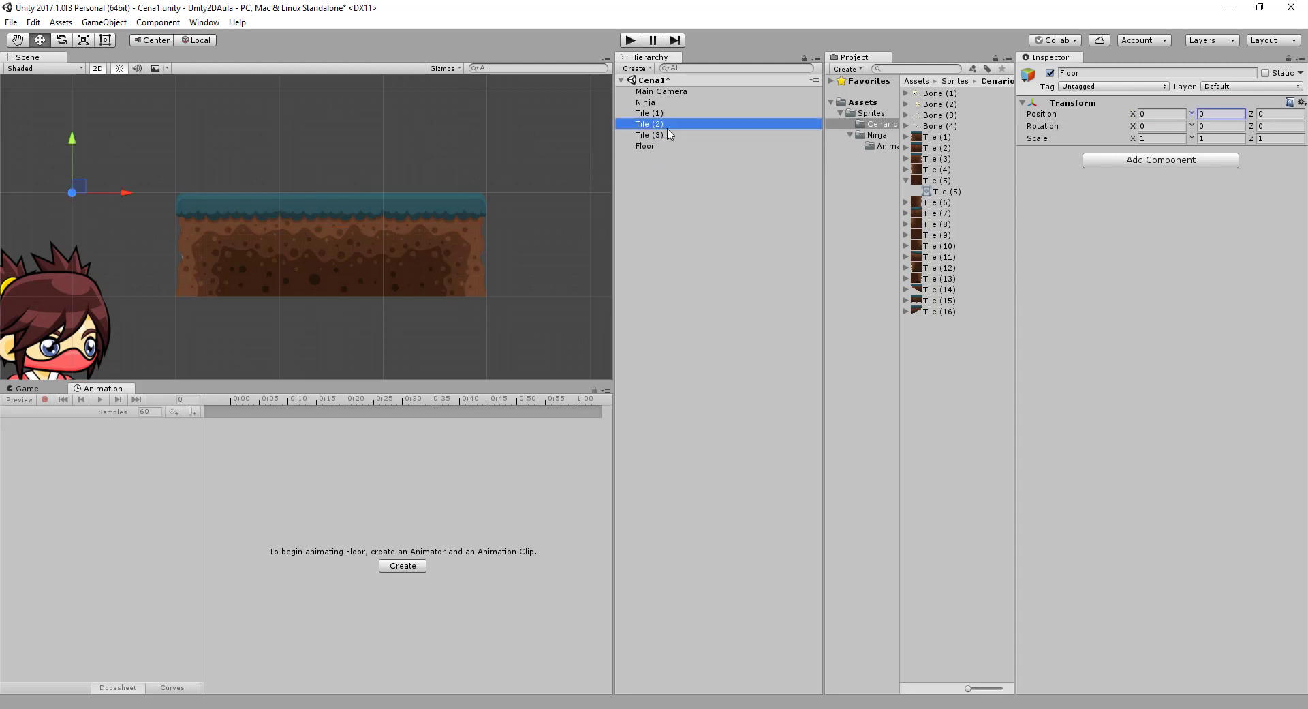
{"action": "left_click", "coordinate": [671, 113]}
{"action": "left_click", "coordinate": [675, 135], "text": "shift"}
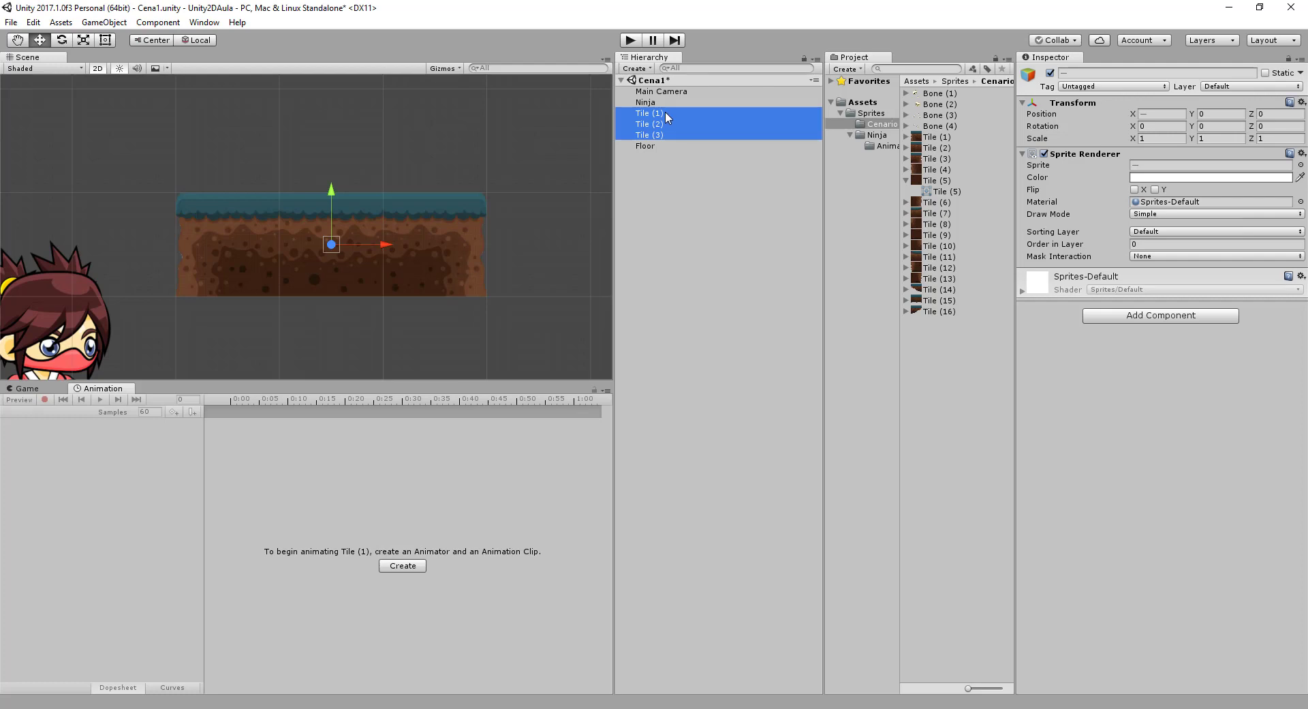
{"action": "left_click", "coordinate": [666, 114]}
{"action": "left_click_drag", "start_coordinate": [665, 113], "coordinate": [662, 136]}
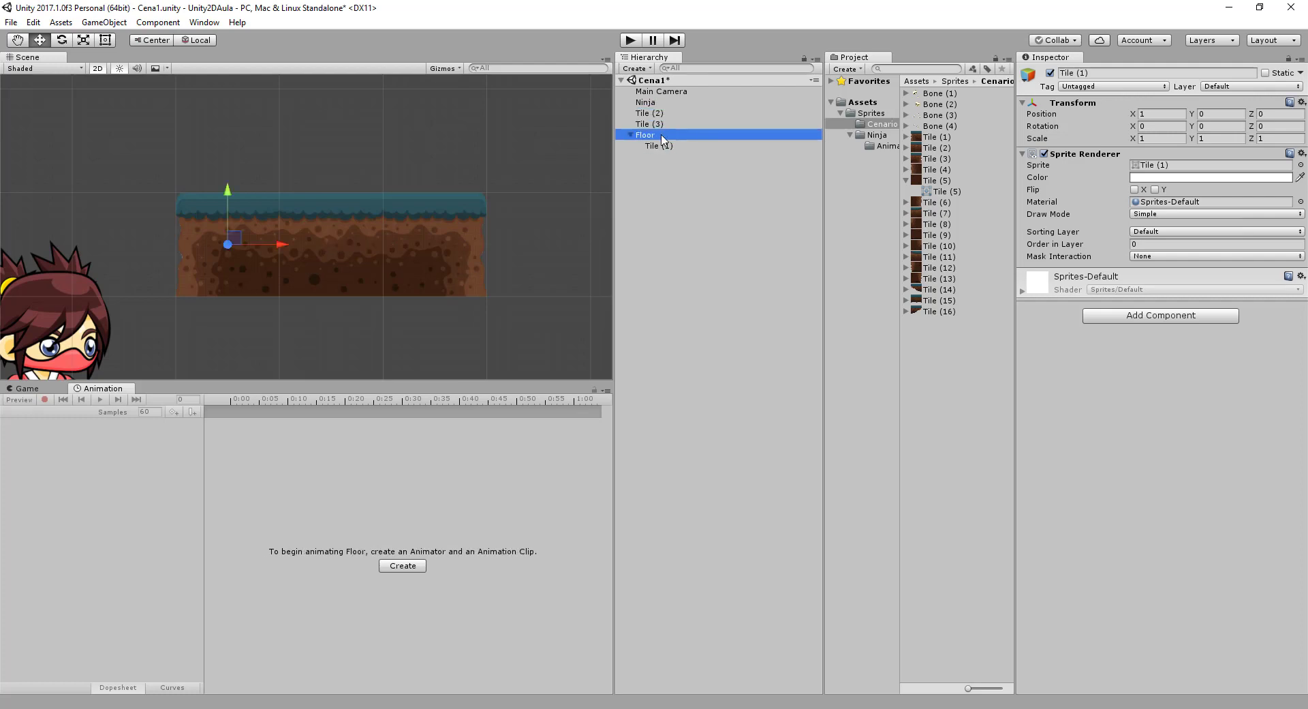
{"action": "key", "text": "Down"}
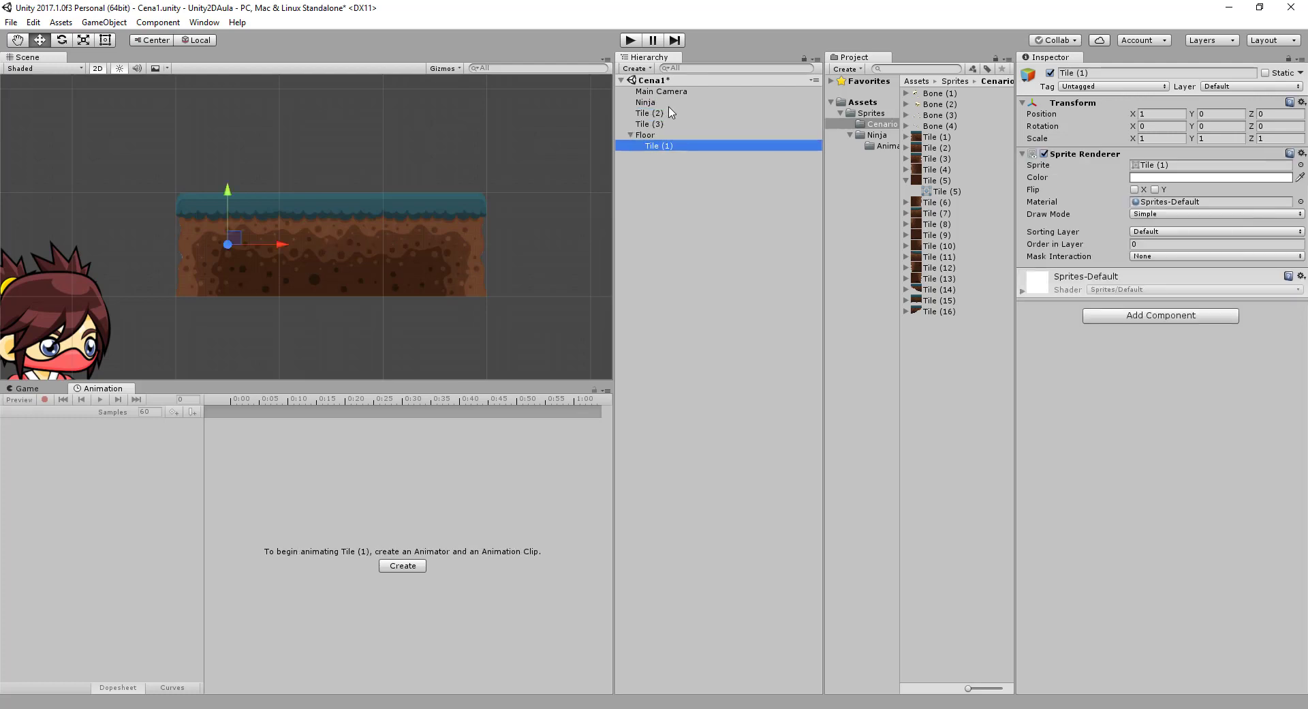
{"action": "left_click", "coordinate": [664, 113], "text": "shift"}
{"action": "left_click_drag", "start_coordinate": [664, 113], "coordinate": [649, 136]}
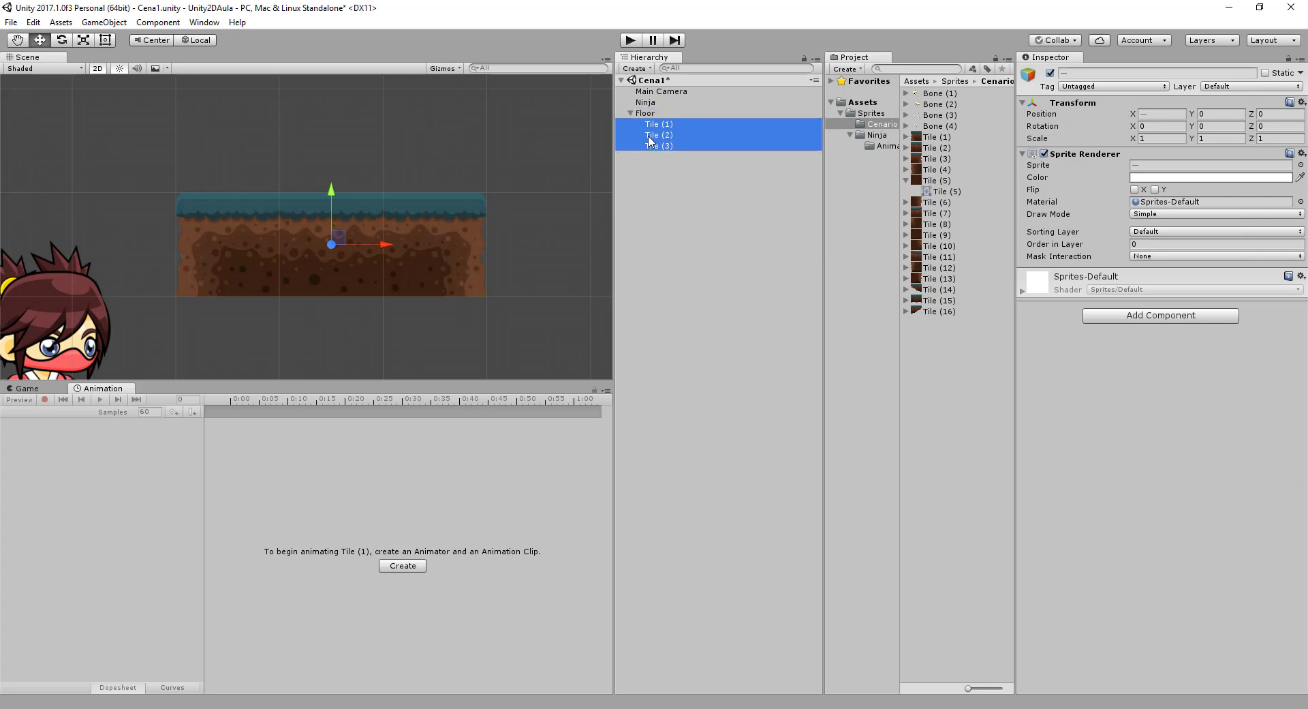
Step: Check the hierarchy by selecting each tile and the Floor in turn
{"action": "left_click", "coordinate": [654, 124]}
{"action": "left_click", "coordinate": [673, 145]}
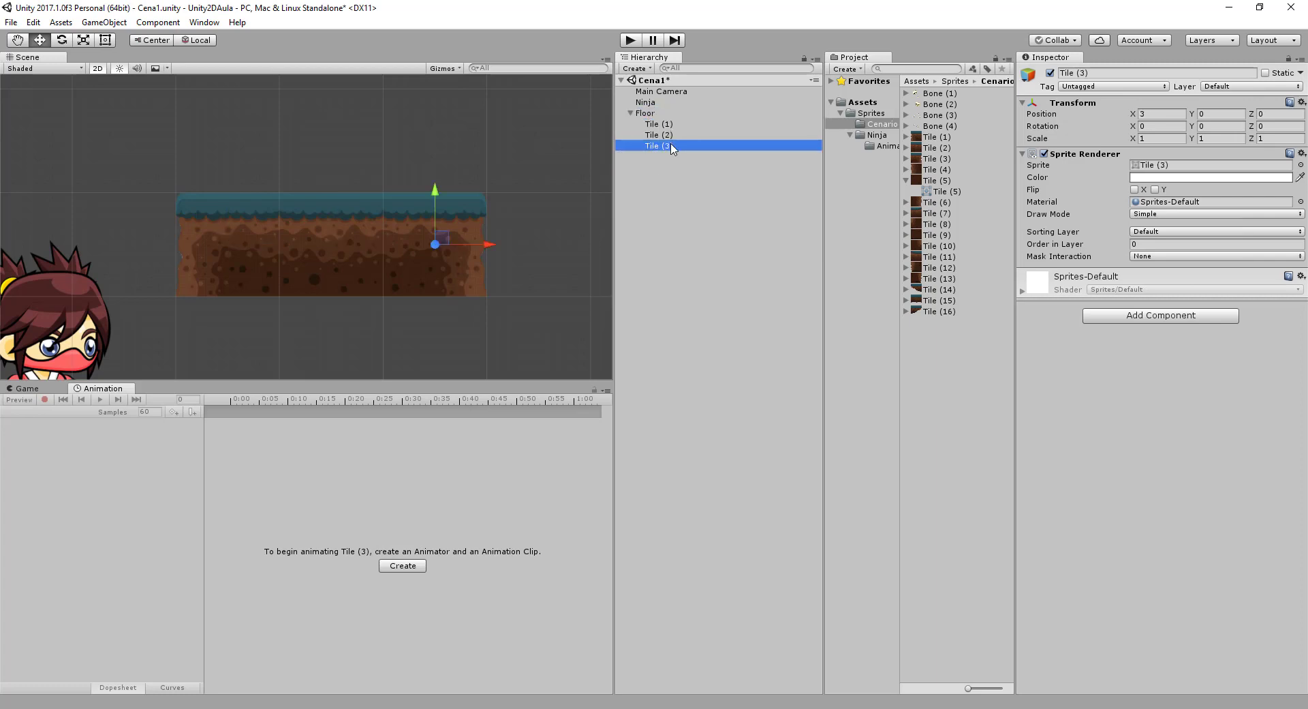
{"action": "left_click", "coordinate": [674, 161]}
{"action": "left_click", "coordinate": [669, 133]}
{"action": "left_click", "coordinate": [667, 124]}
{"action": "left_click", "coordinate": [662, 113]}
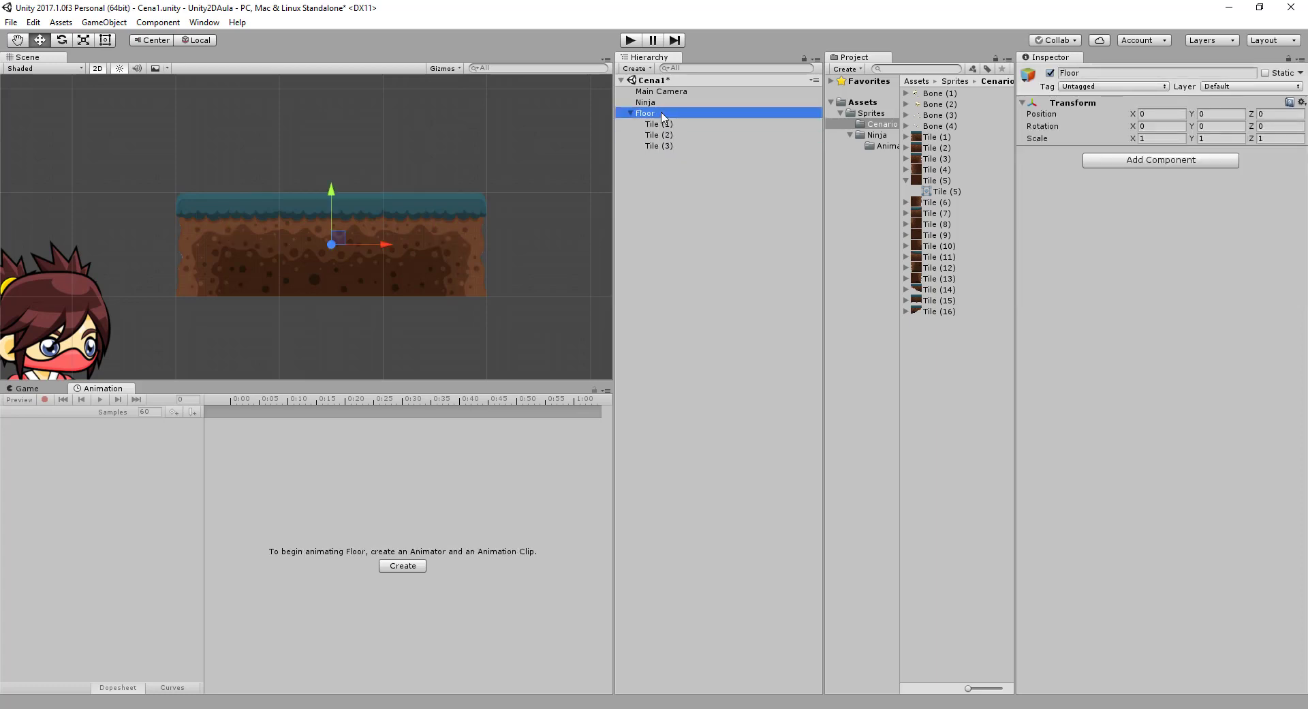
{"action": "left_click", "coordinate": [681, 124]}
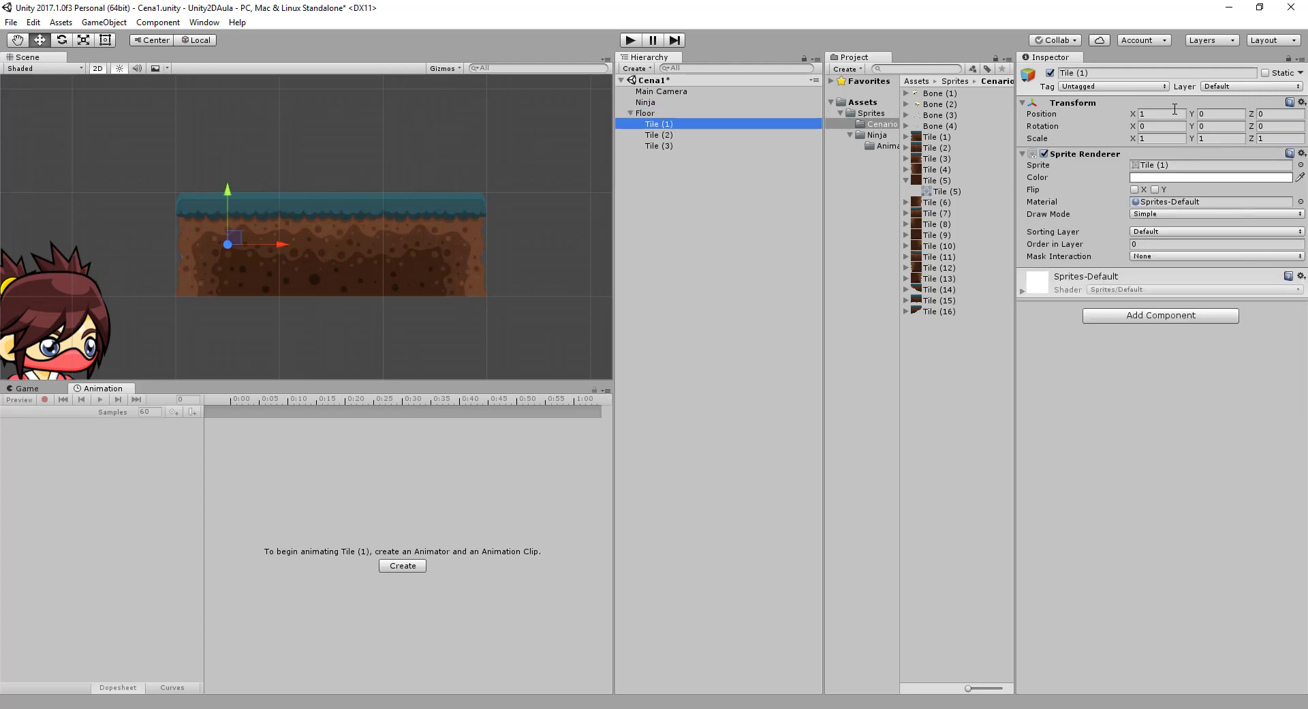
Step: Set the X positions of Tile (1), Tile (2) and Tile (3) to 0, 1 and 2
{"action": "left_click", "coordinate": [1149, 113]}
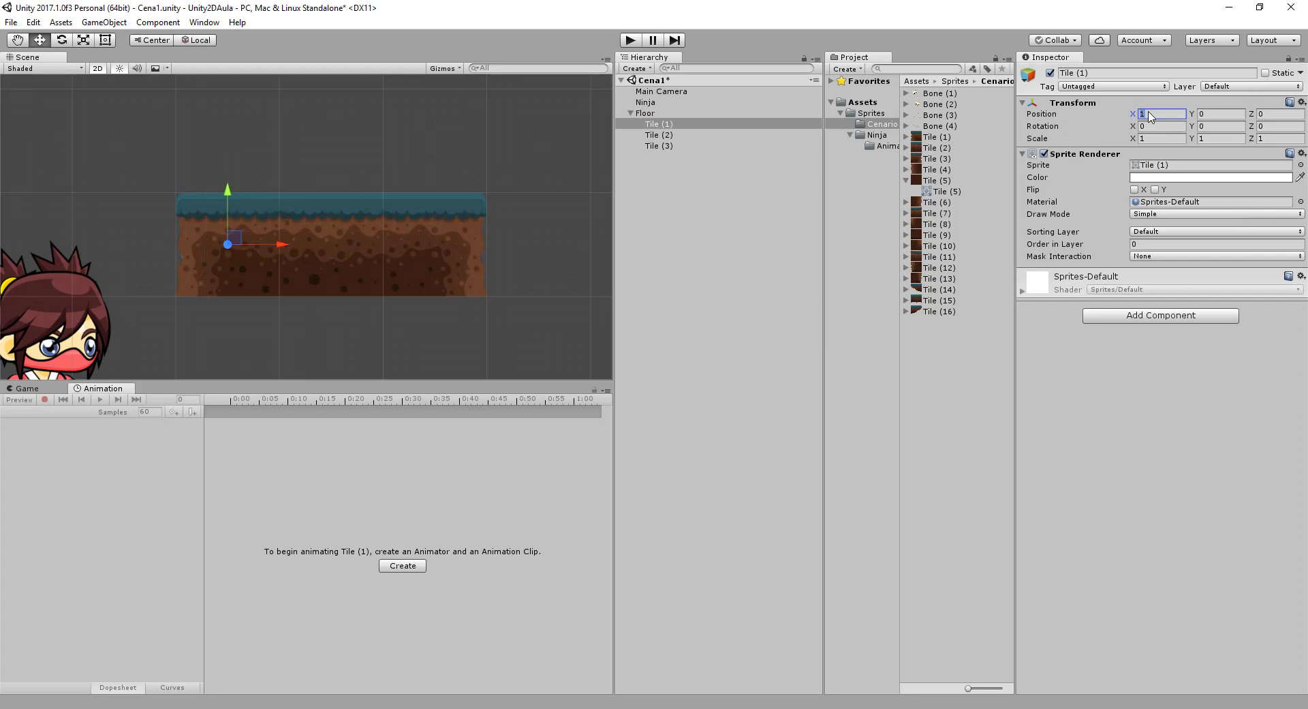
{"action": "type", "text": "0"}
{"action": "left_click", "coordinate": [736, 134]}
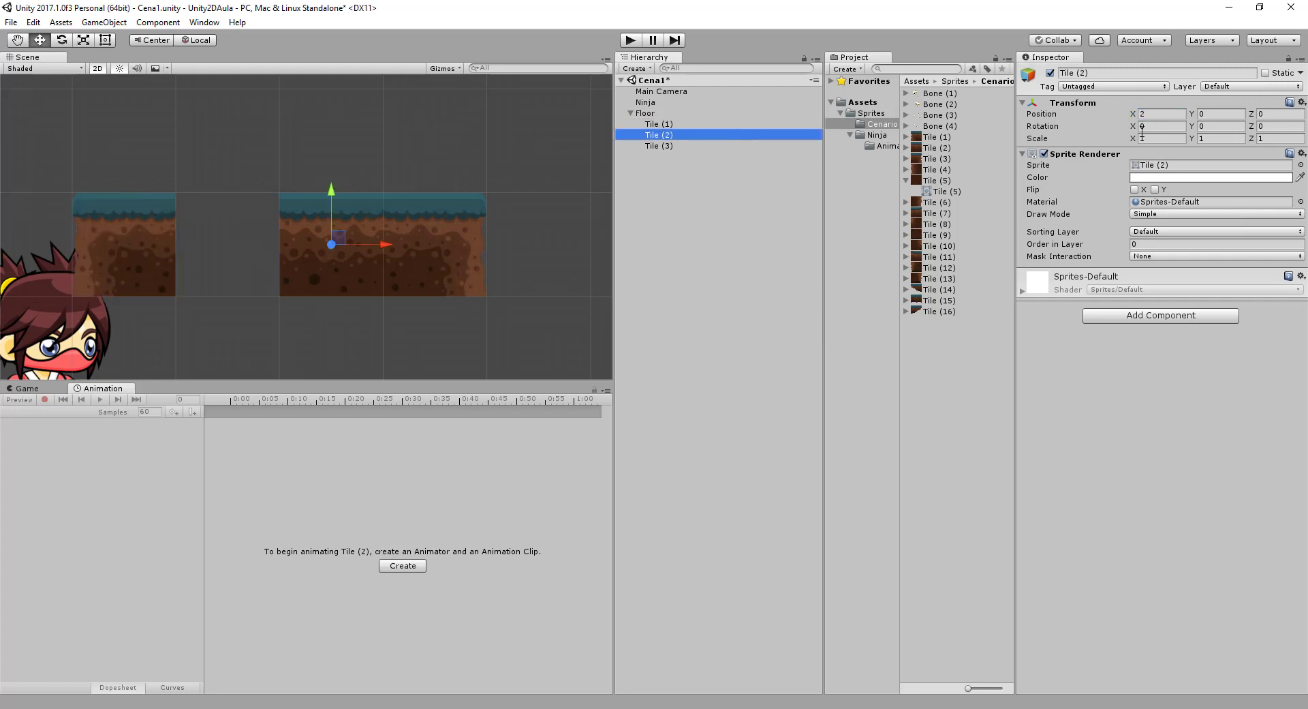
{"action": "left_click", "coordinate": [1167, 119]}
{"action": "type", "text": "1"}
{"action": "left_click", "coordinate": [748, 145]}
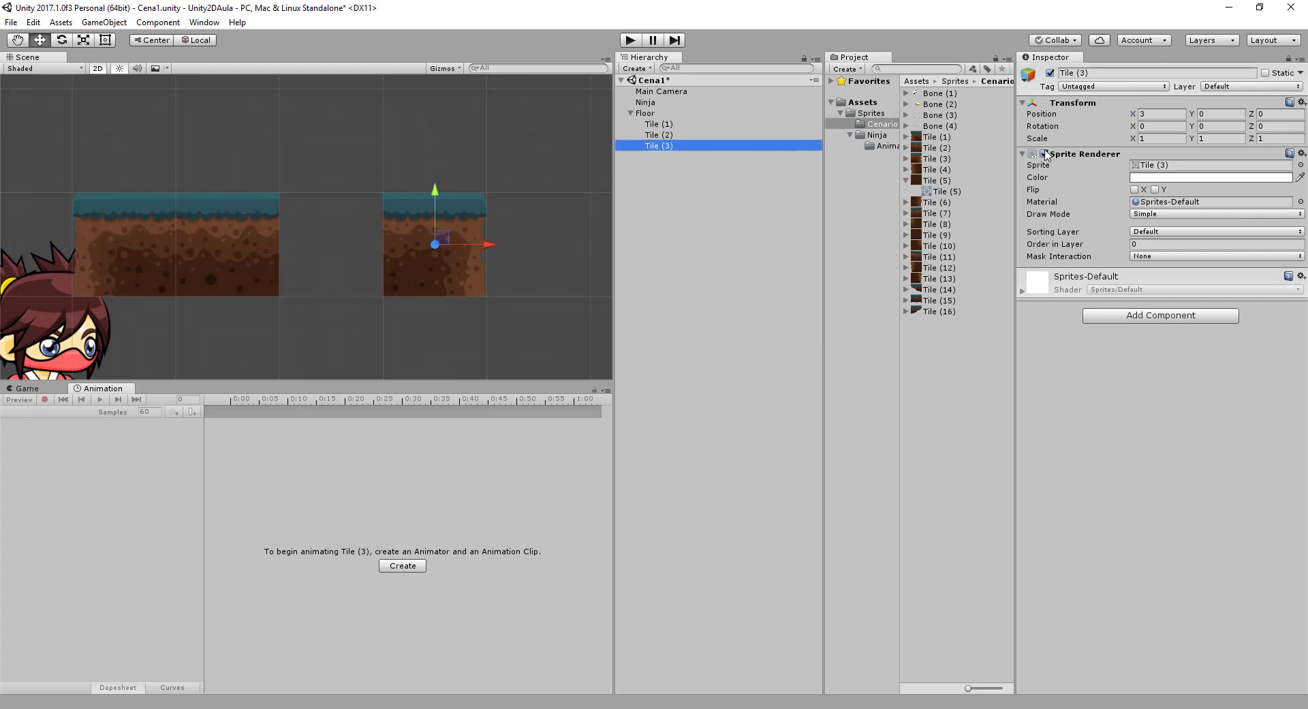
{"action": "type", "text": "2"}
Step: Review each tile's X position, then select the Floor parent
{"action": "left_click", "coordinate": [678, 124]}
{"action": "left_click", "coordinate": [674, 115]}
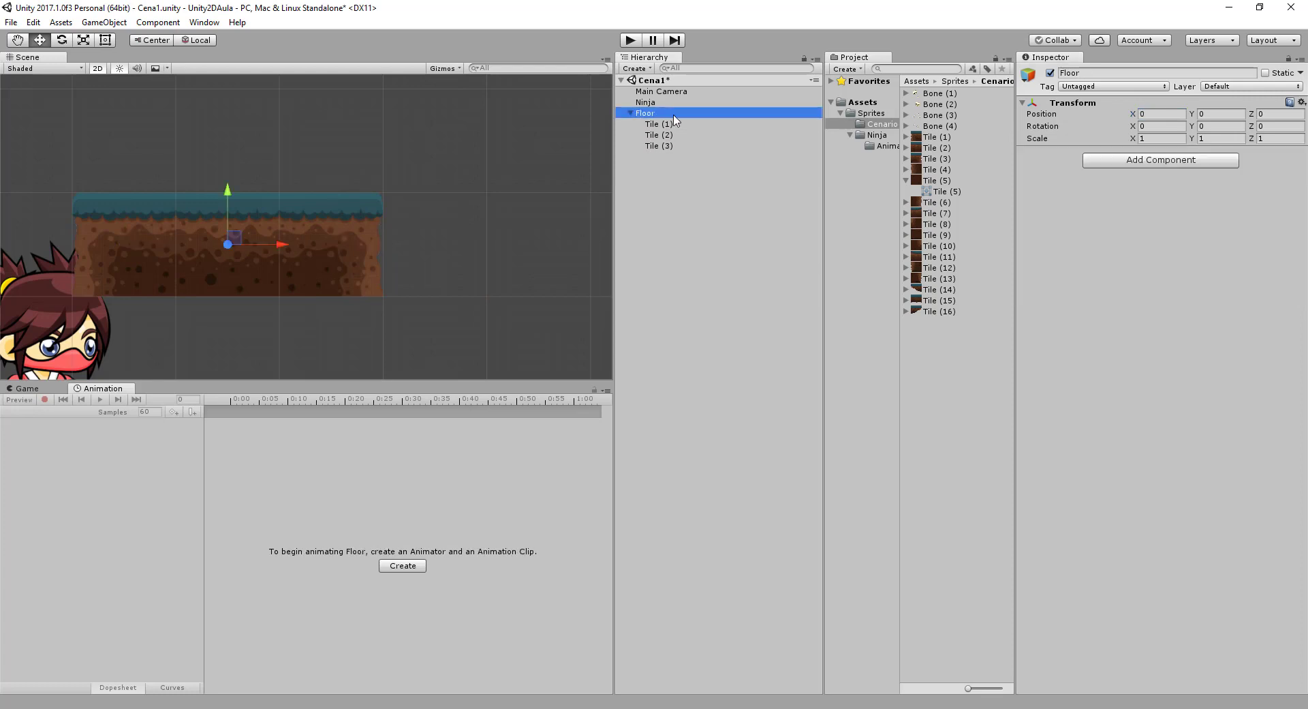
{"action": "left_click", "coordinate": [675, 134]}
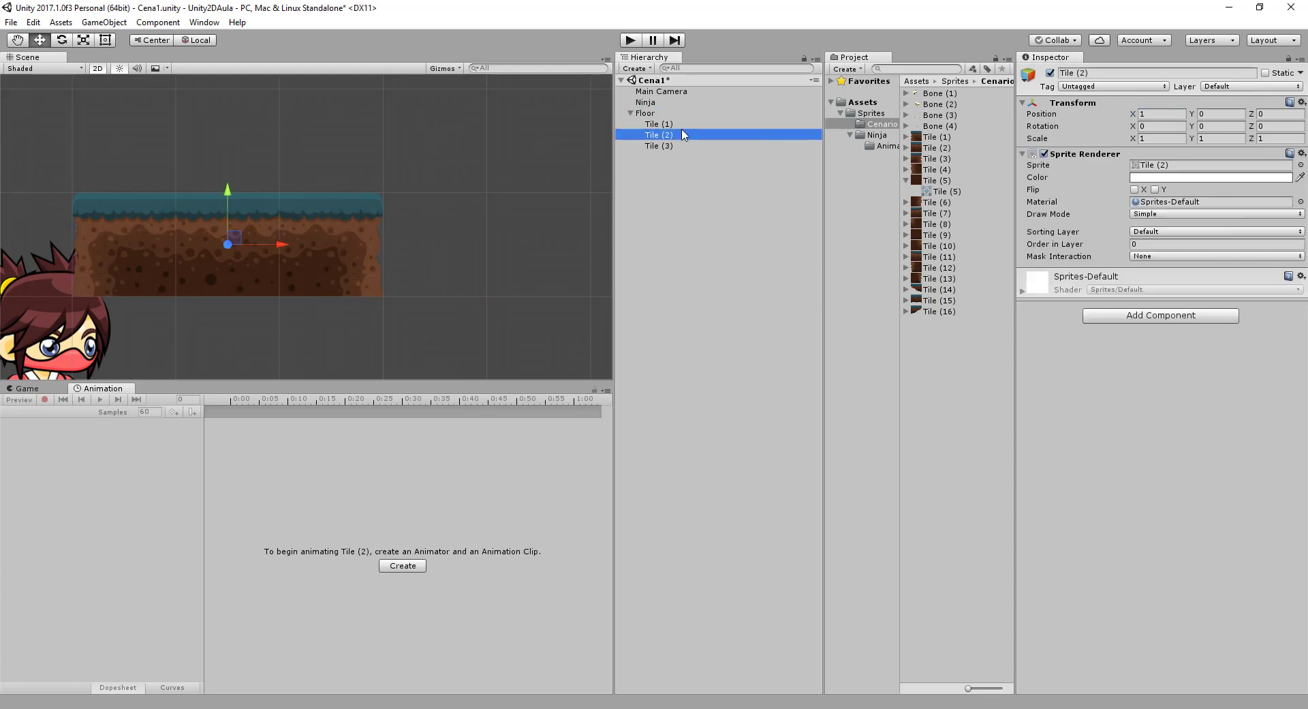
{"action": "left_click", "coordinate": [681, 124]}
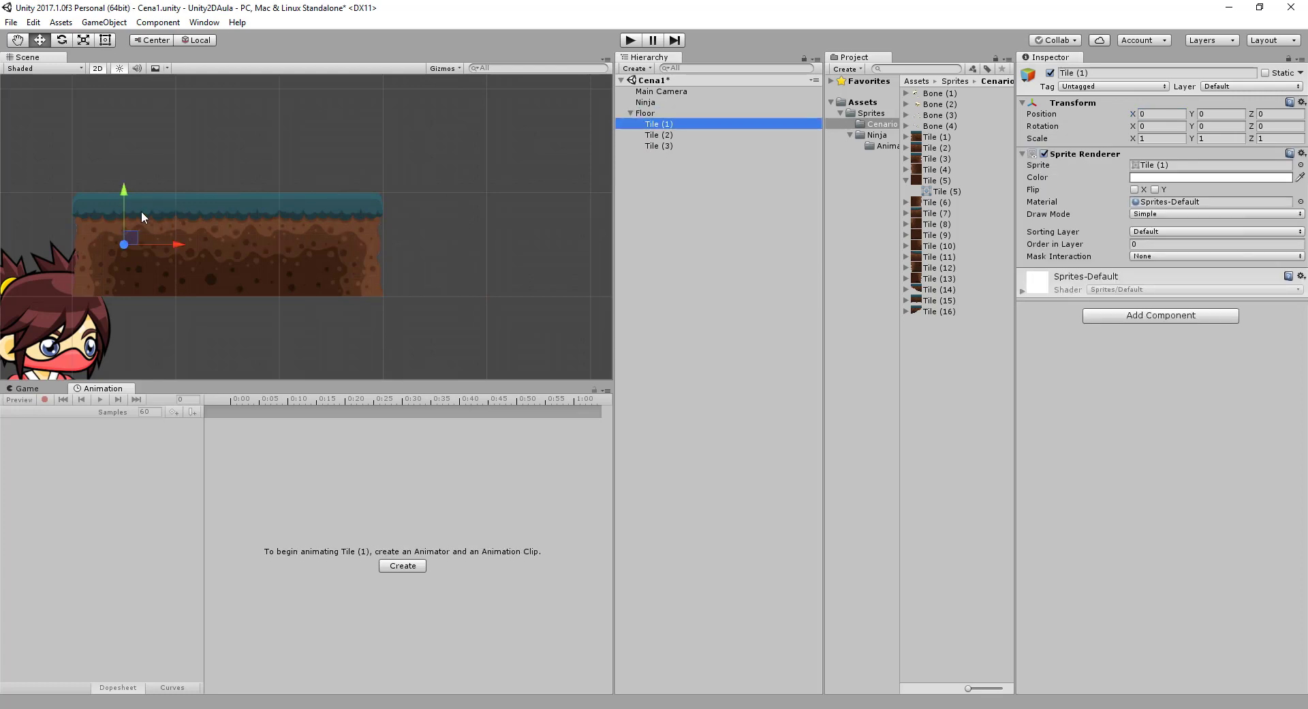
{"action": "left_click", "coordinate": [682, 136]}
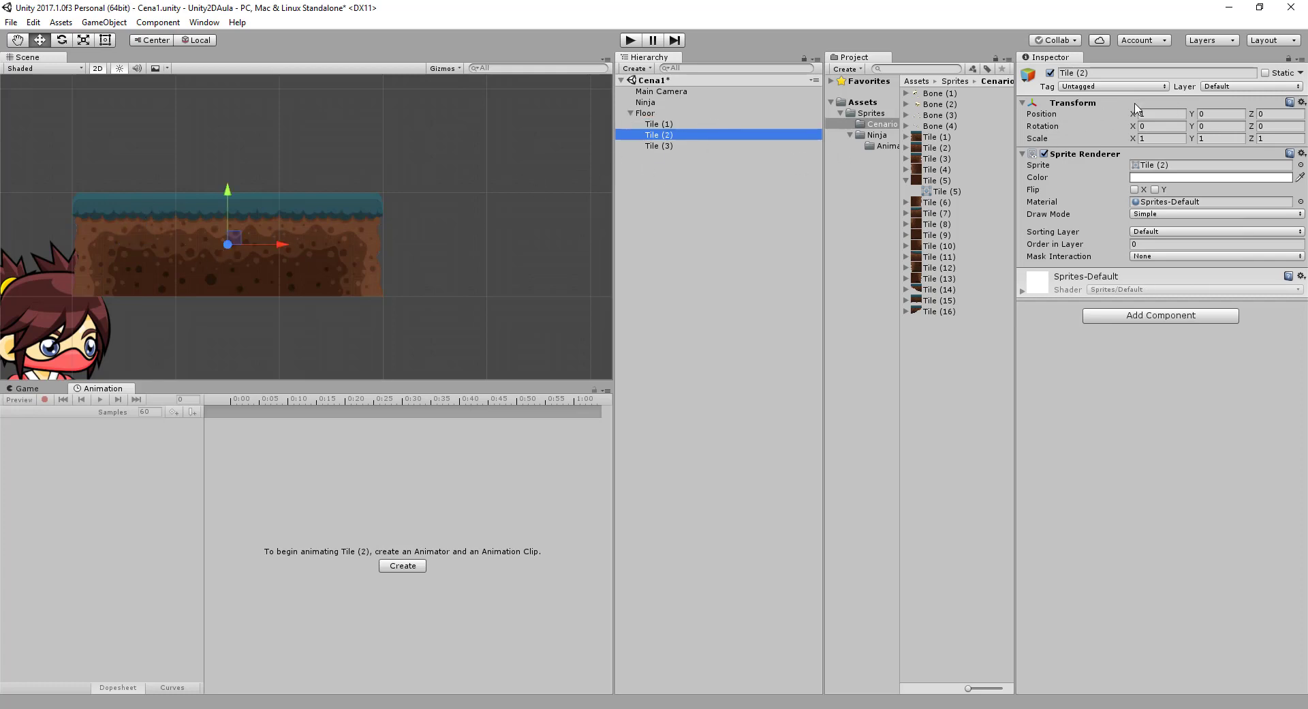
{"action": "left_click", "coordinate": [660, 145]}
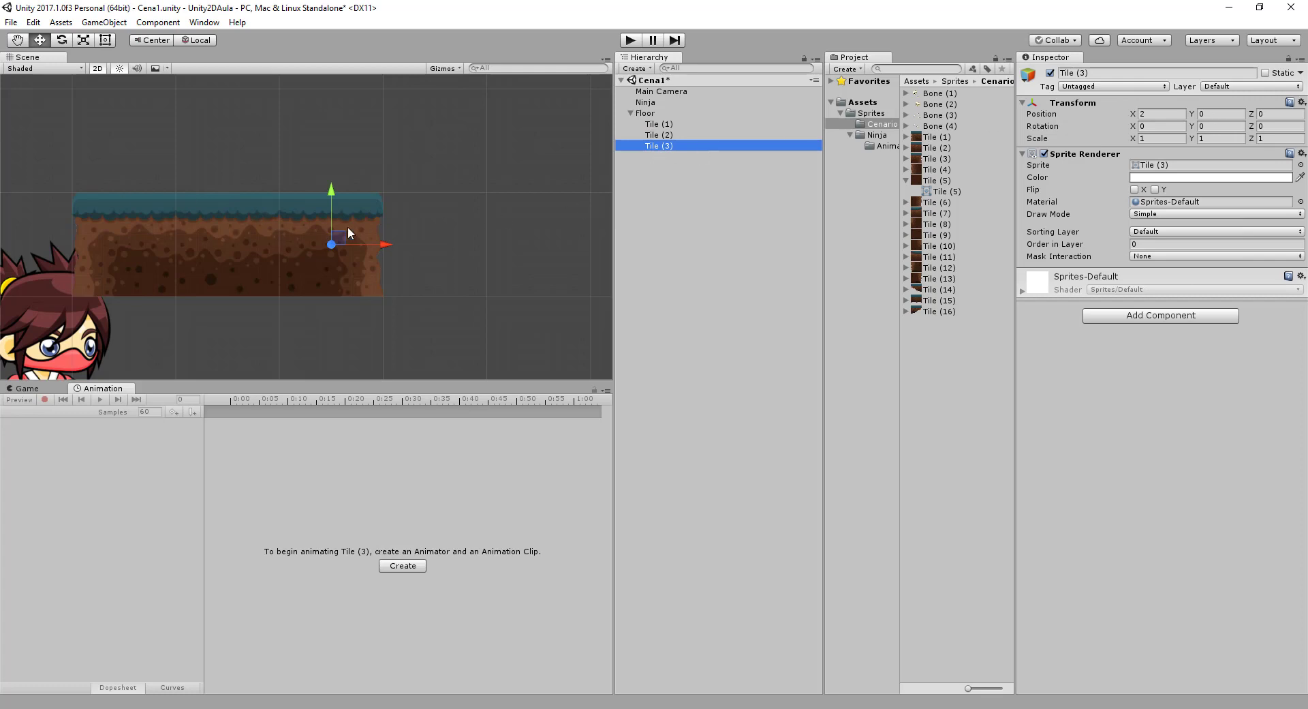
{"action": "left_click", "coordinate": [644, 113]}
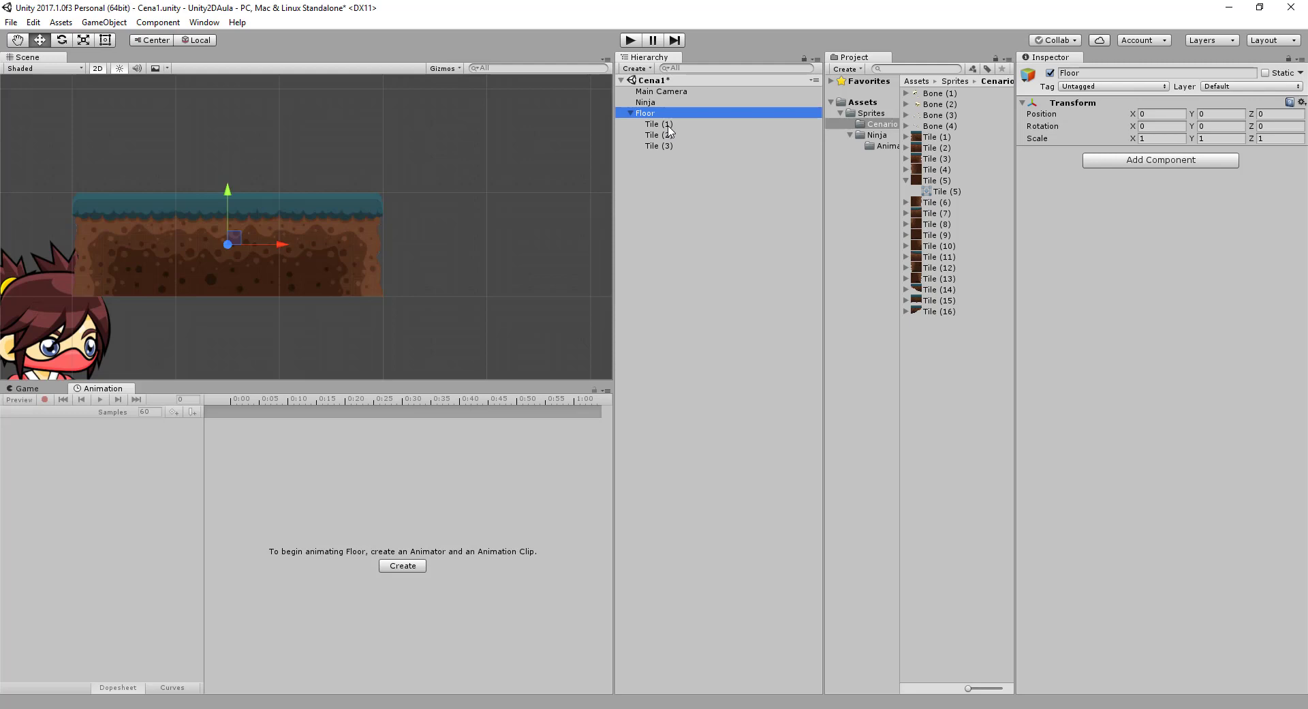
Step: Drag the Floor group right to X 1.544 and bring up the Add Component list
{"action": "left_click_drag", "start_coordinate": [283, 248], "coordinate": [444, 256]}
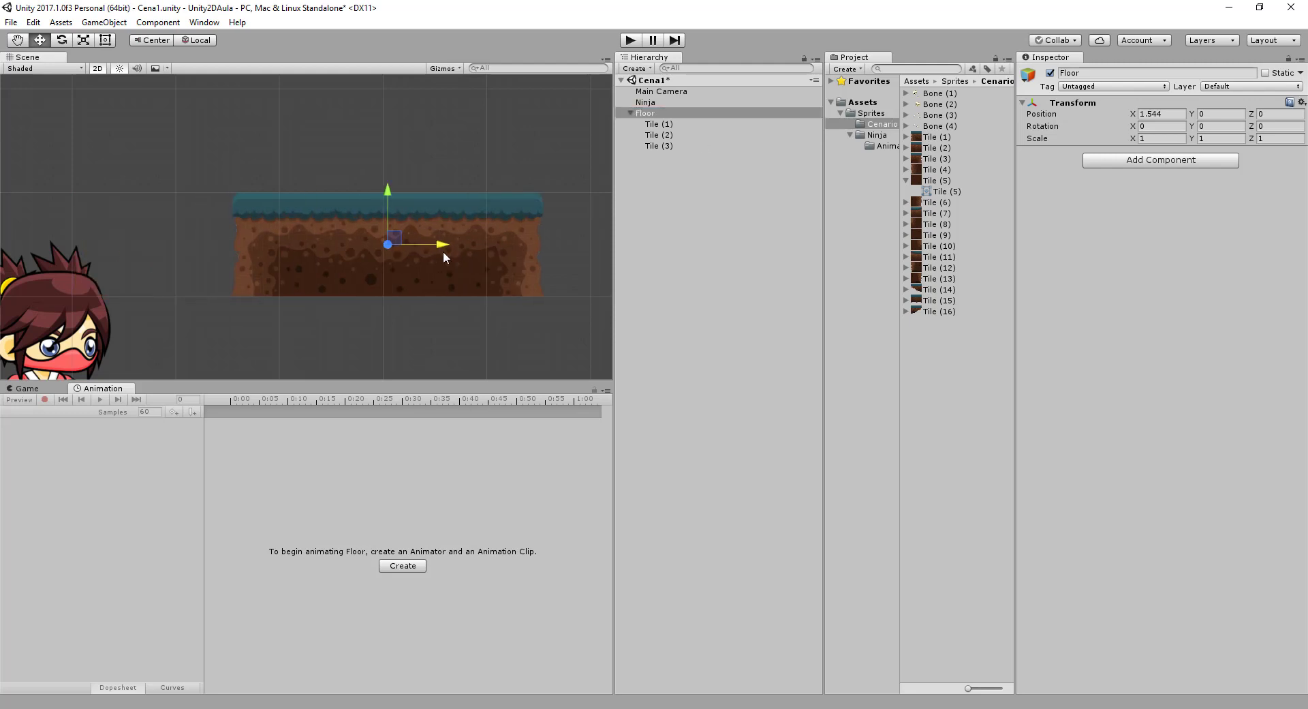
{"action": "mouse_move", "coordinate": [387, 201]}
{"action": "left_mouse_down"}
{"action": "mouse_move", "coordinate": [374, 251]}
{"action": "mouse_move", "coordinate": [385, 179]}
{"action": "left_mouse_up"}
{"action": "scroll", "coordinate": [387, 224], "scroll_direction": "down", "scroll_amount": 5}
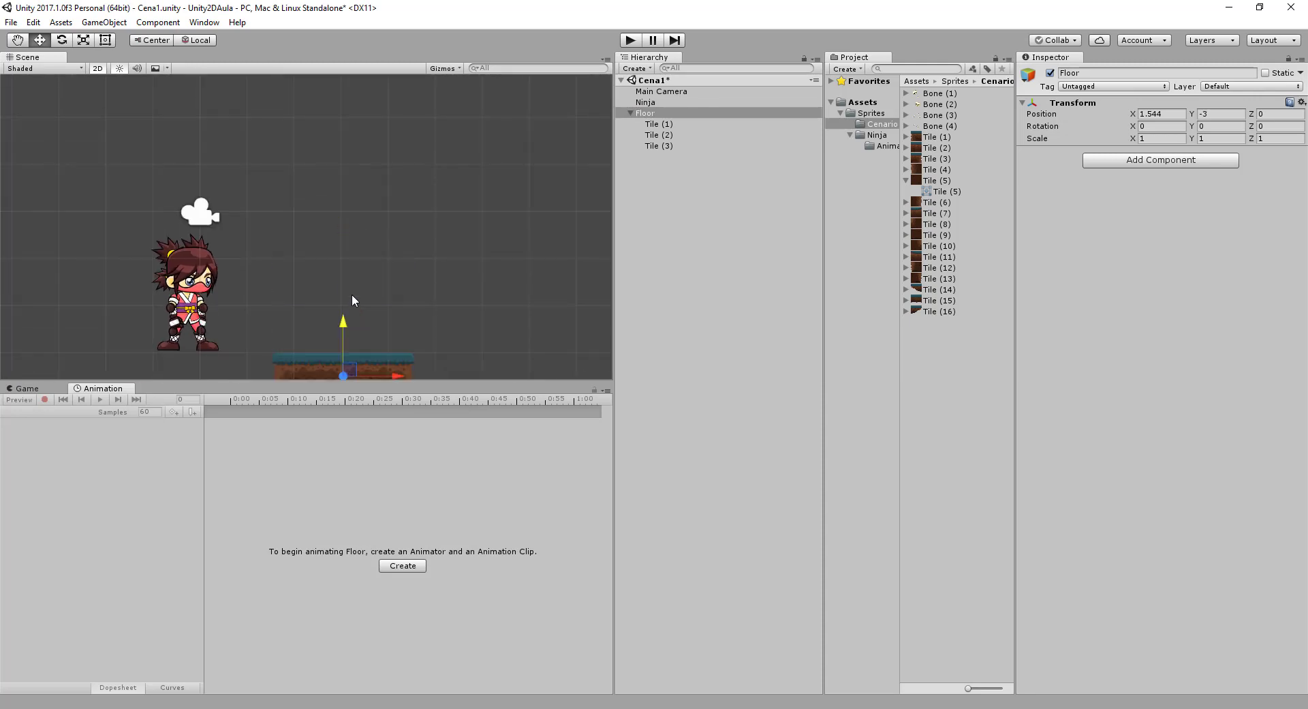
{"action": "left_click", "coordinate": [1187, 161]}
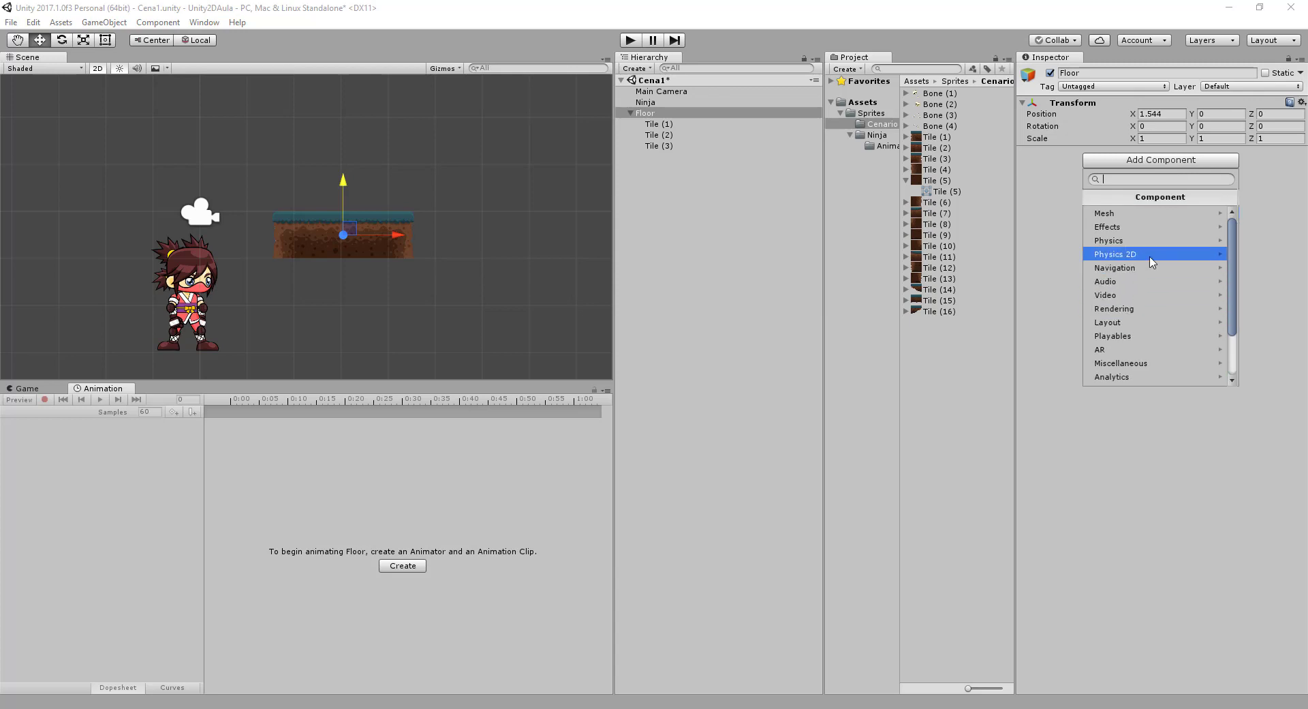
Step: Add a Box Collider 2D to Floor and set its Y offset to -0.5
{"action": "left_click", "coordinate": [1147, 254]}
{"action": "left_click", "coordinate": [1166, 228]}
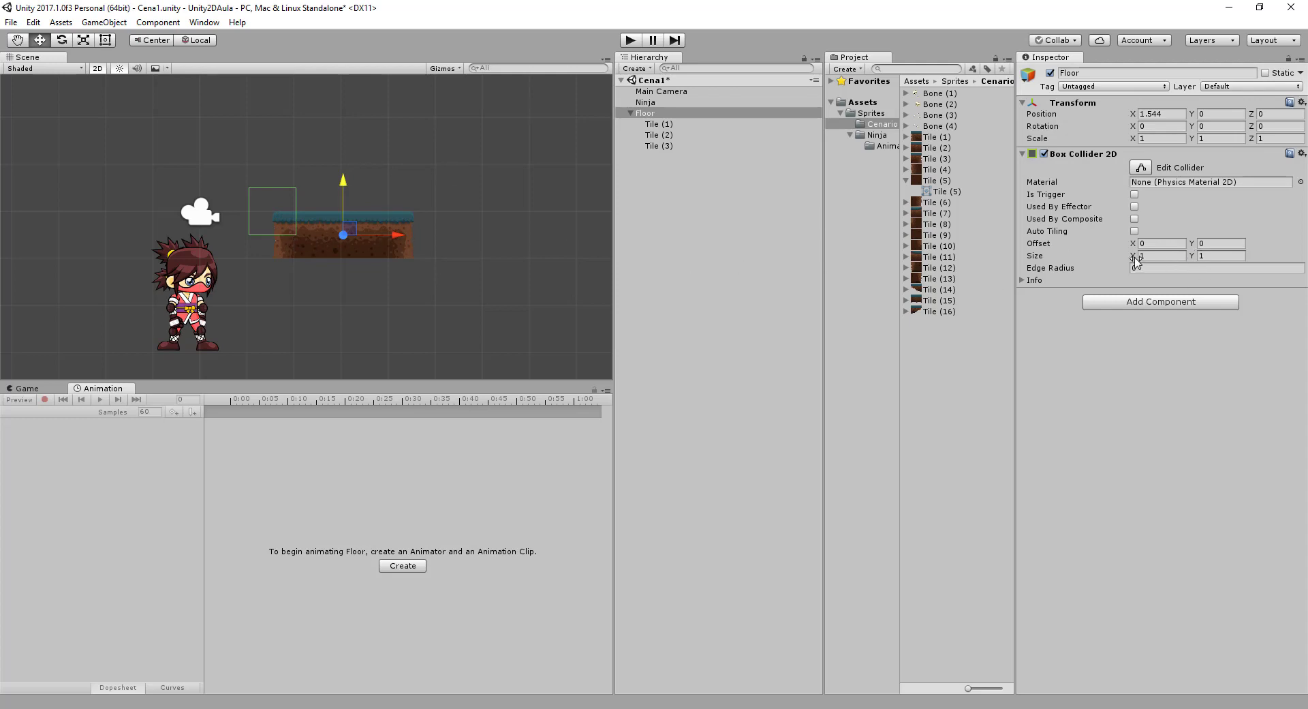
{"action": "left_click", "coordinate": [1161, 243]}
{"action": "left_click", "coordinate": [1226, 245]}
{"action": "type", "text": "-05"}
{"action": "key", "text": "BackSpace"}
{"action": "type", "text": ".5"}
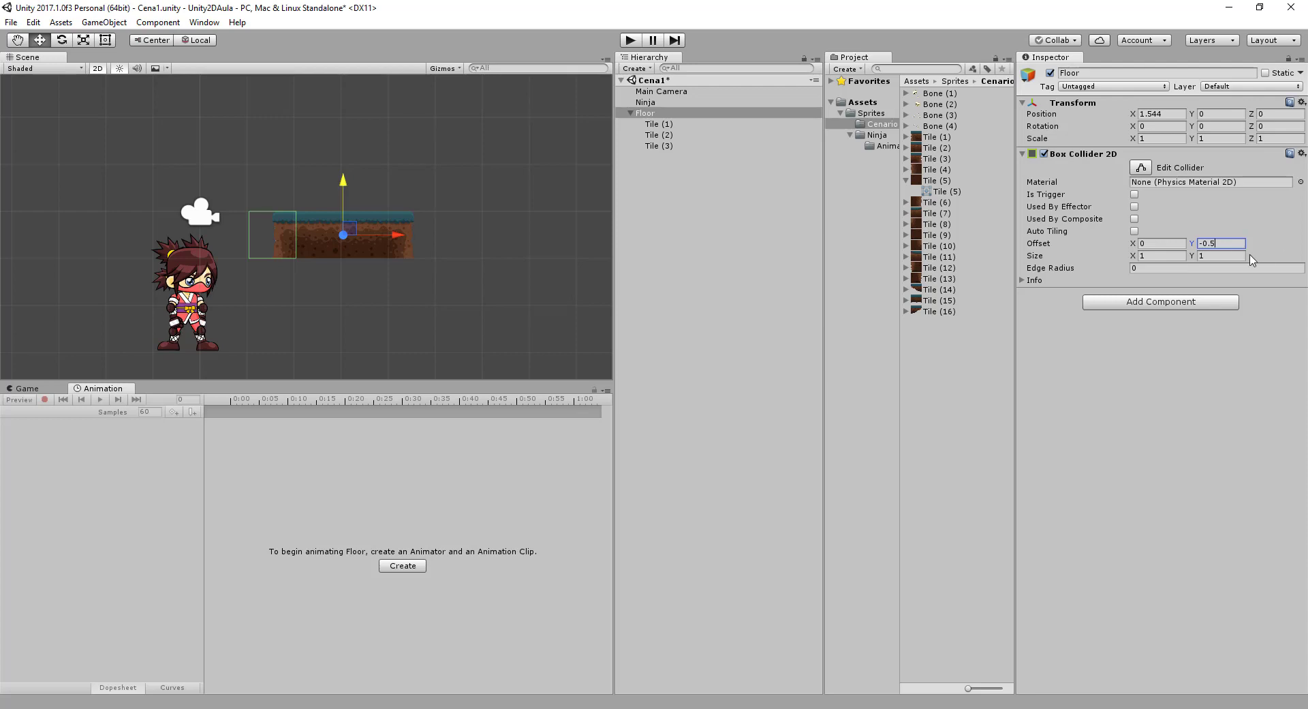
{"action": "left_click", "coordinate": [1186, 243]}
{"action": "type", "text": "0.5"}
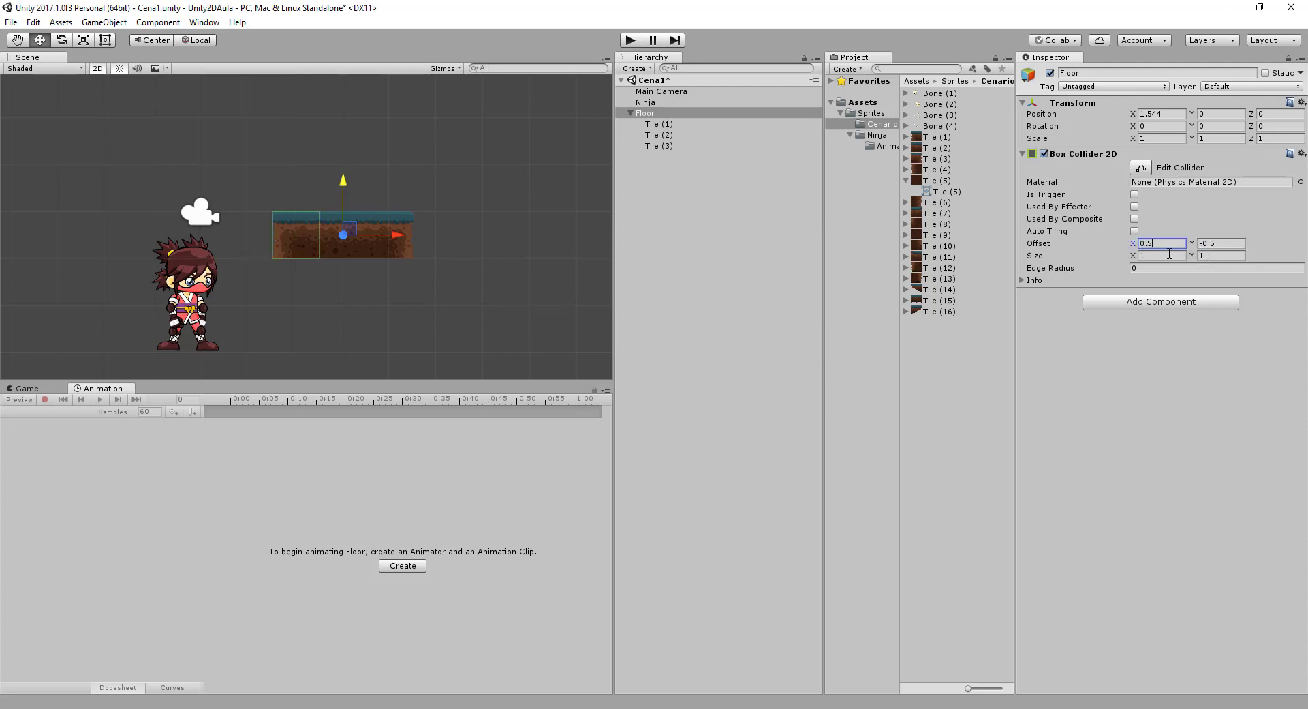
Step: Set the collider's Size X to 3 and Offset X to 1.5
{"action": "left_click", "coordinate": [1169, 254]}
{"action": "type", "text": "3"}
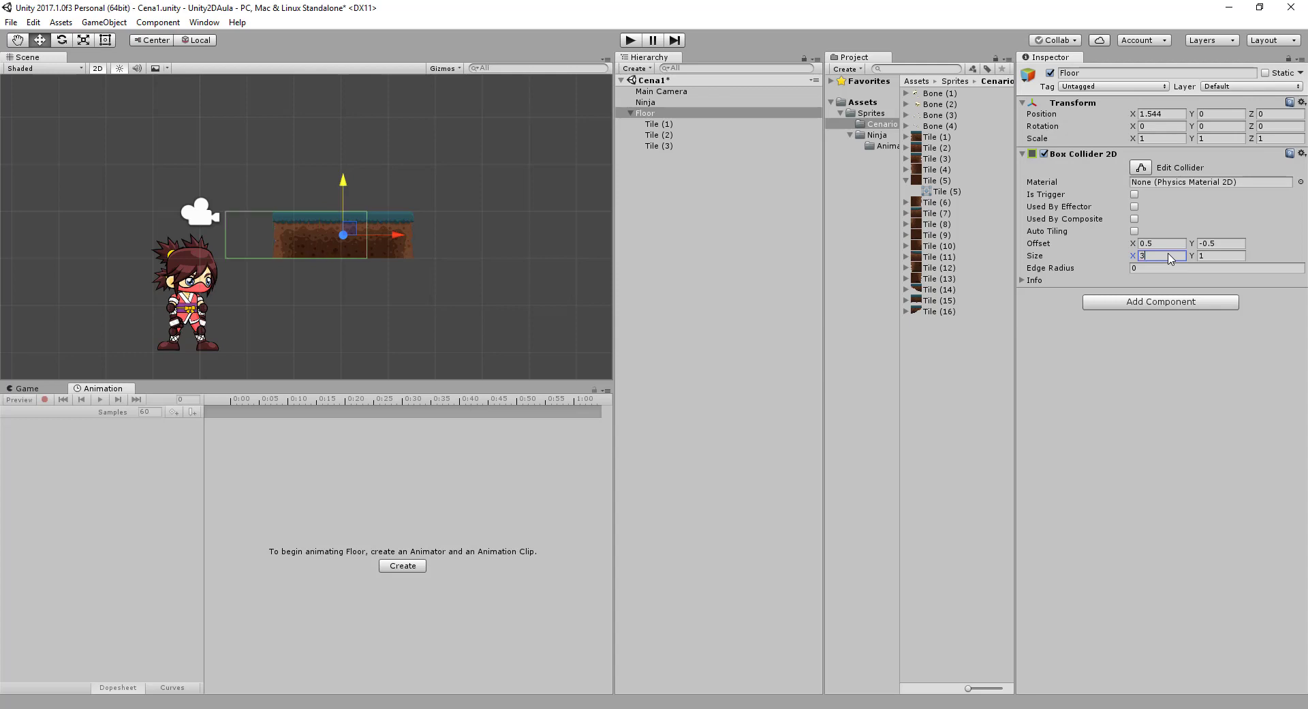
{"action": "left_click", "coordinate": [1175, 244]}
{"action": "type", "text": "1.5"}
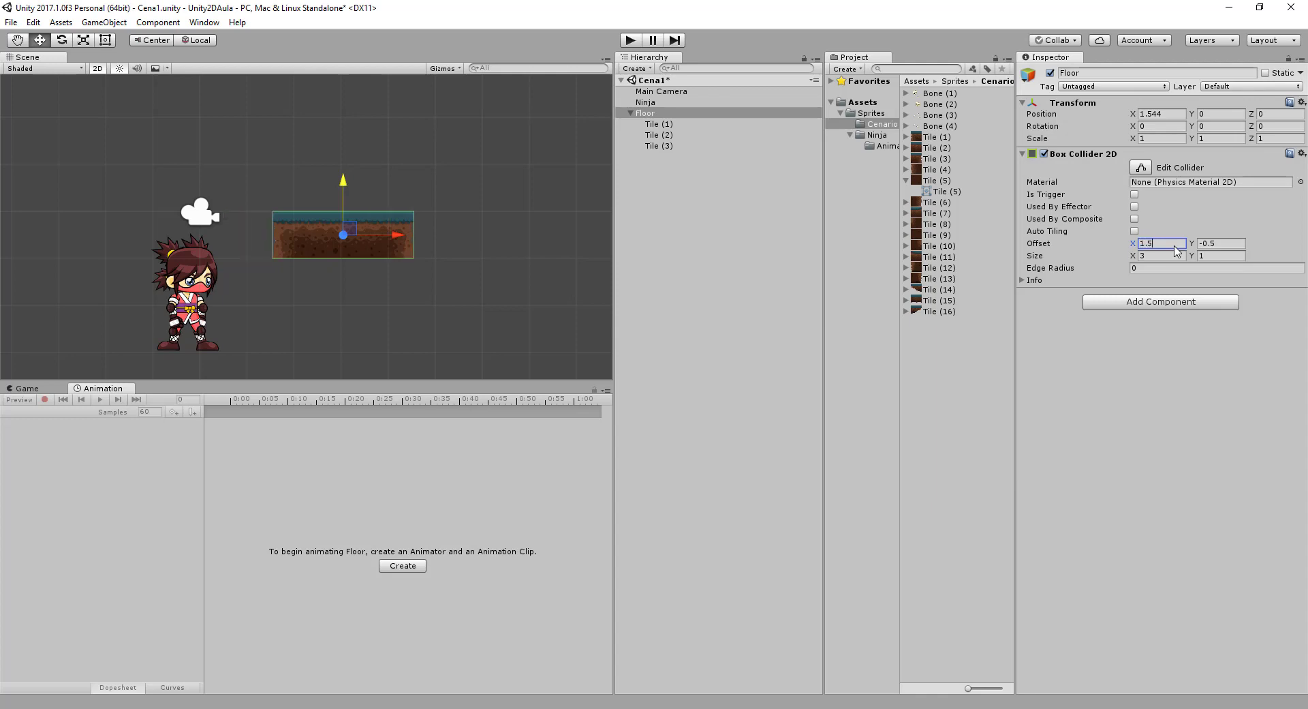
{"action": "scroll", "coordinate": [436, 259], "scroll_direction": "up", "scroll_amount": 3}
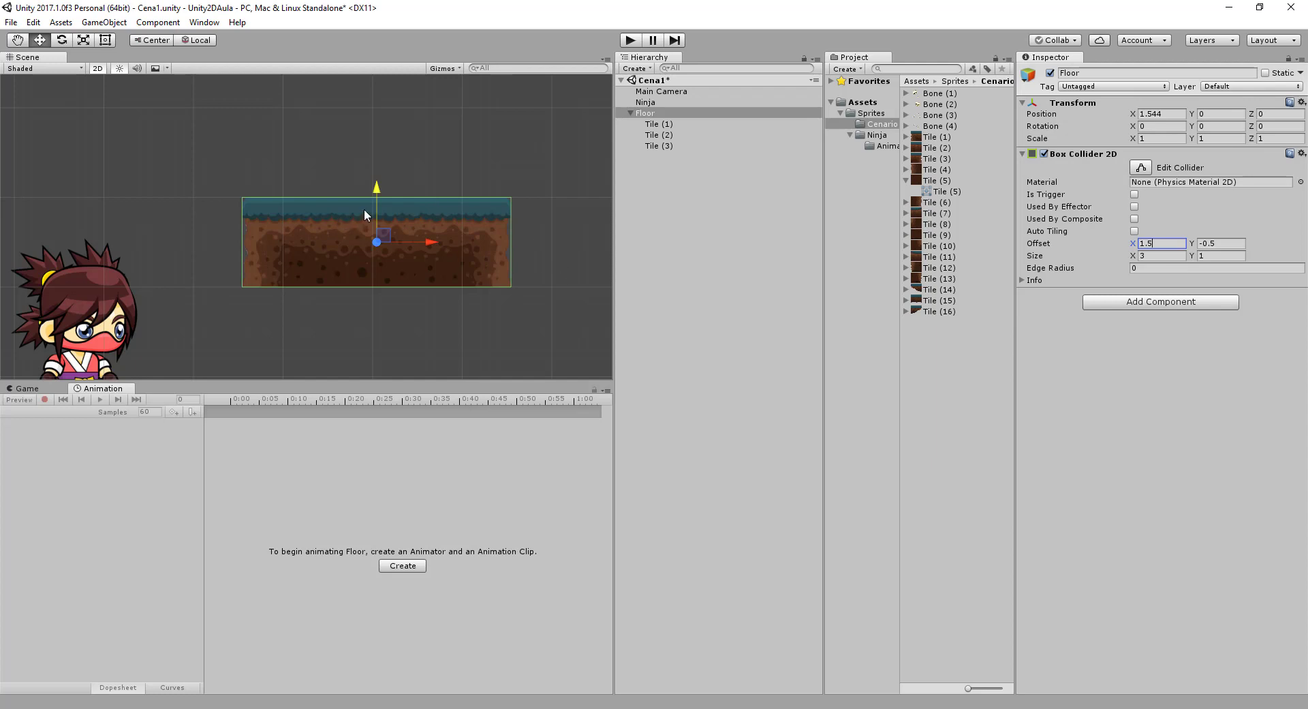
Step: Drag Floor down and left to (-1.46, -4) beneath the ninja and switch to the Game view
{"action": "scroll", "coordinate": [397, 182], "scroll_direction": "down", "scroll_amount": 5}
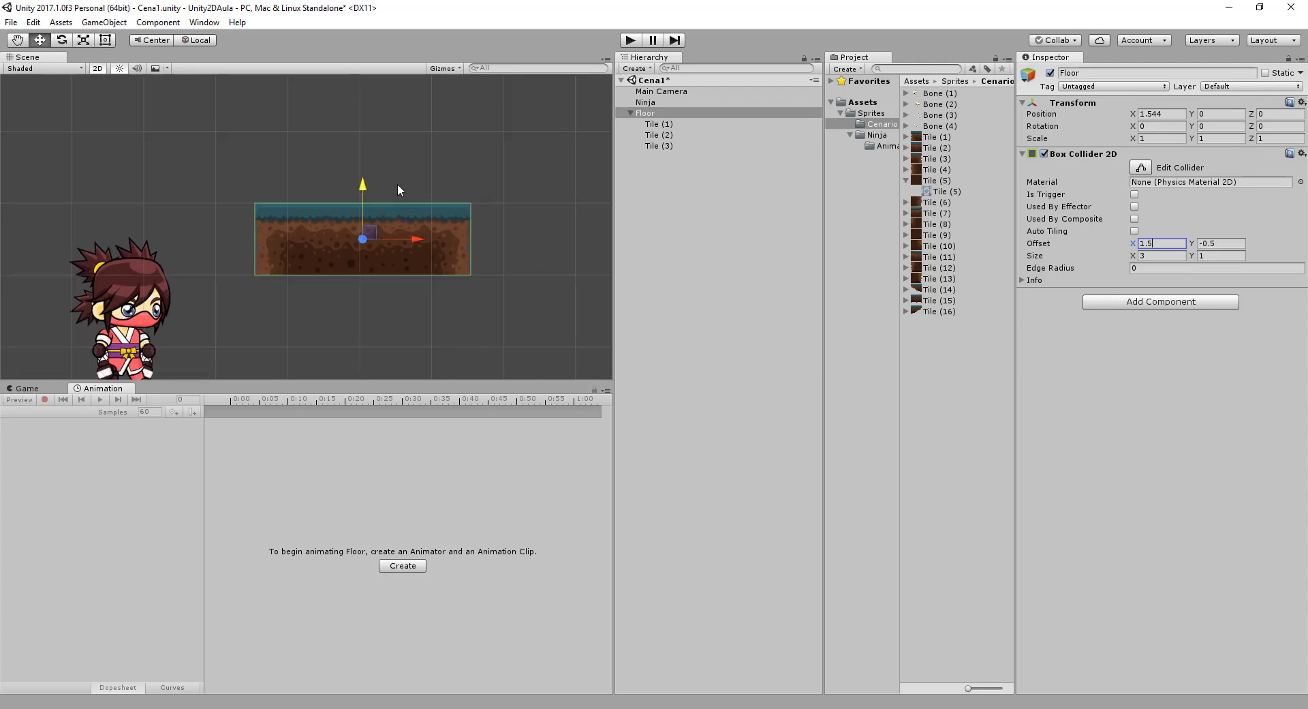
{"action": "left_click_drag", "start_coordinate": [346, 192], "coordinate": [306, 301], "text": "ctrl"}
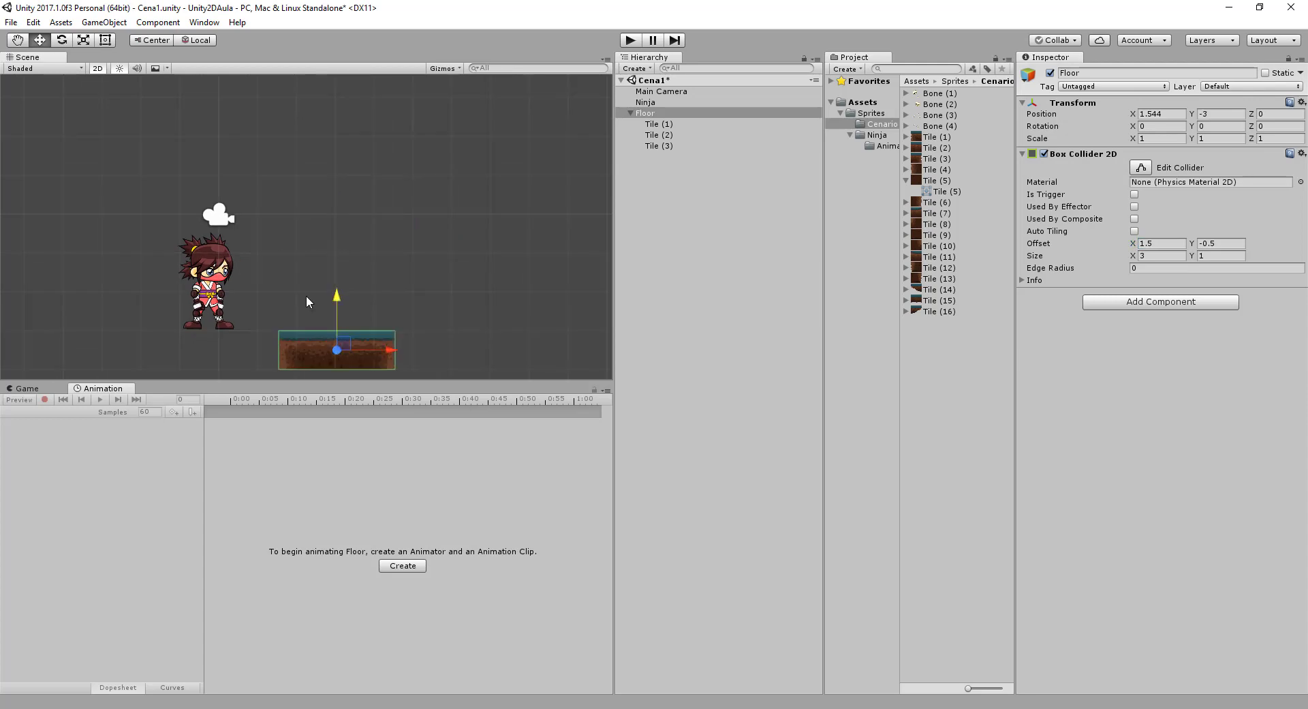
{"action": "left_click_drag", "start_coordinate": [402, 361], "coordinate": [286, 360], "text": "ctrl"}
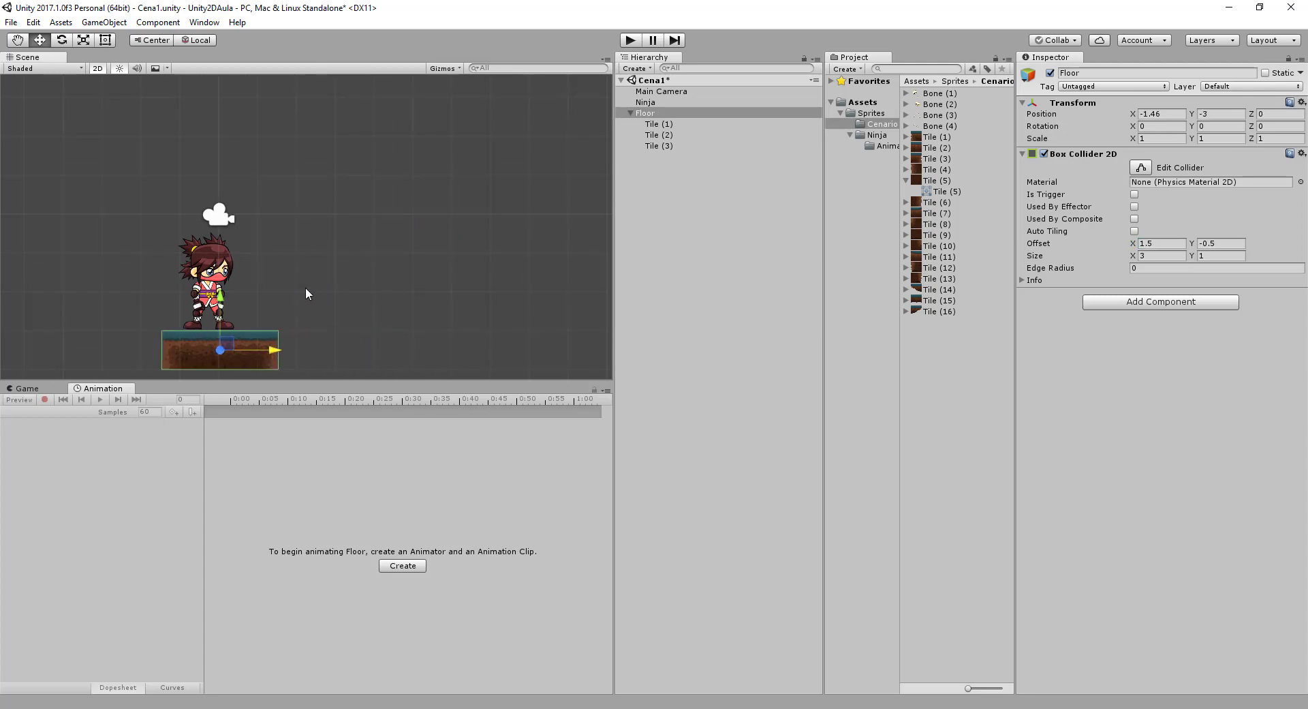
{"action": "scroll", "coordinate": [305, 286], "scroll_direction": "down", "scroll_amount": 1}
{"action": "scroll", "coordinate": [316, 286], "scroll_direction": "up", "scroll_amount": 1}
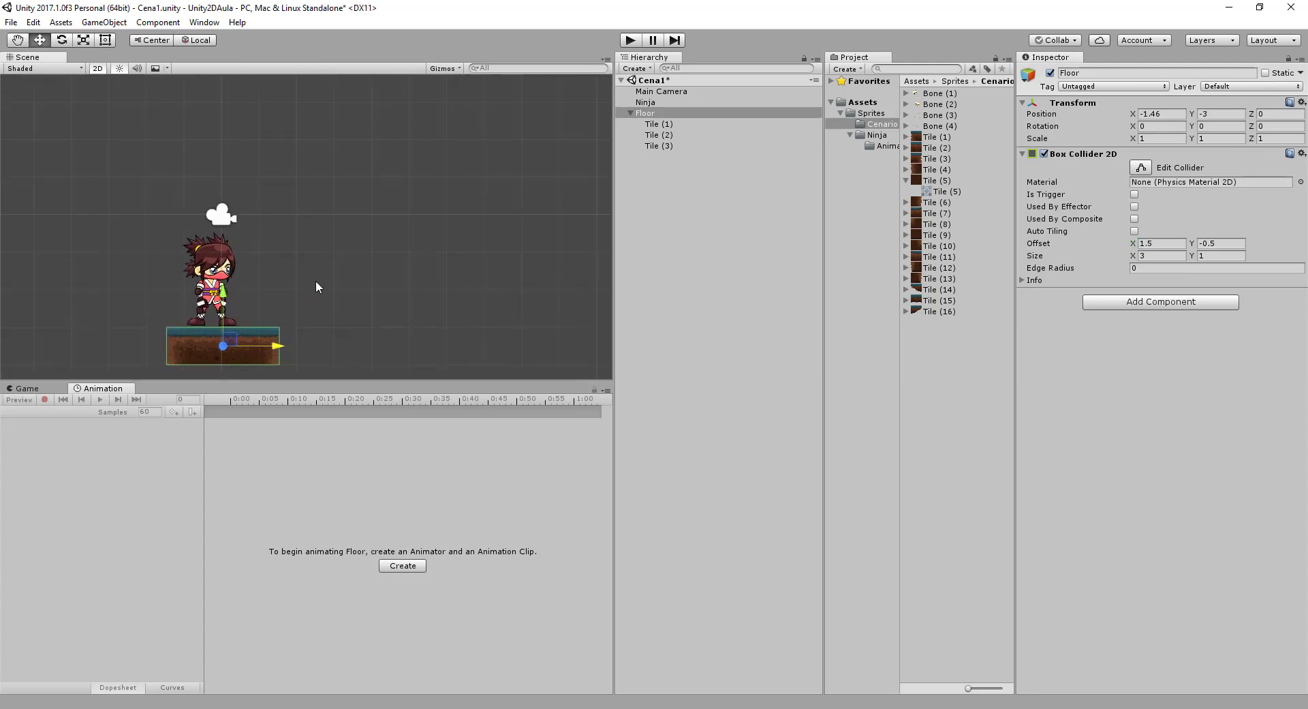
{"action": "left_click", "coordinate": [41, 390]}
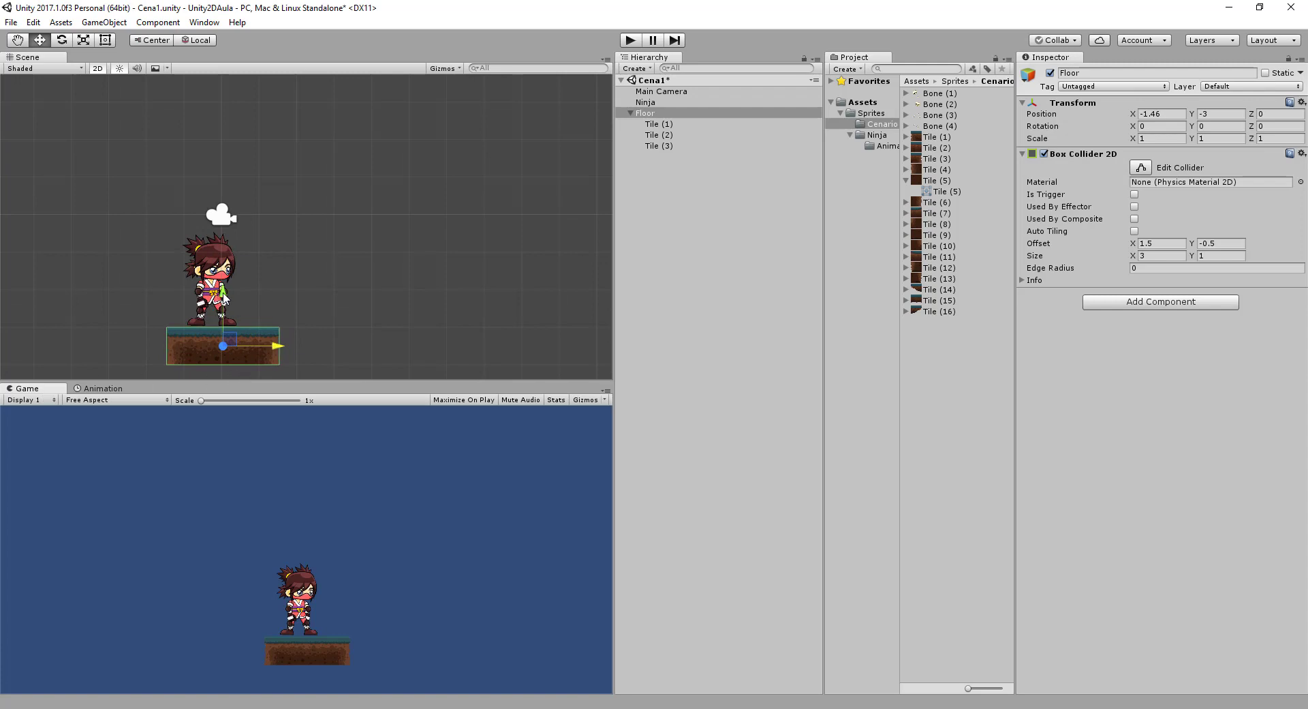
{"action": "left_click_drag", "start_coordinate": [217, 295], "coordinate": [220, 332], "text": "ctrl"}
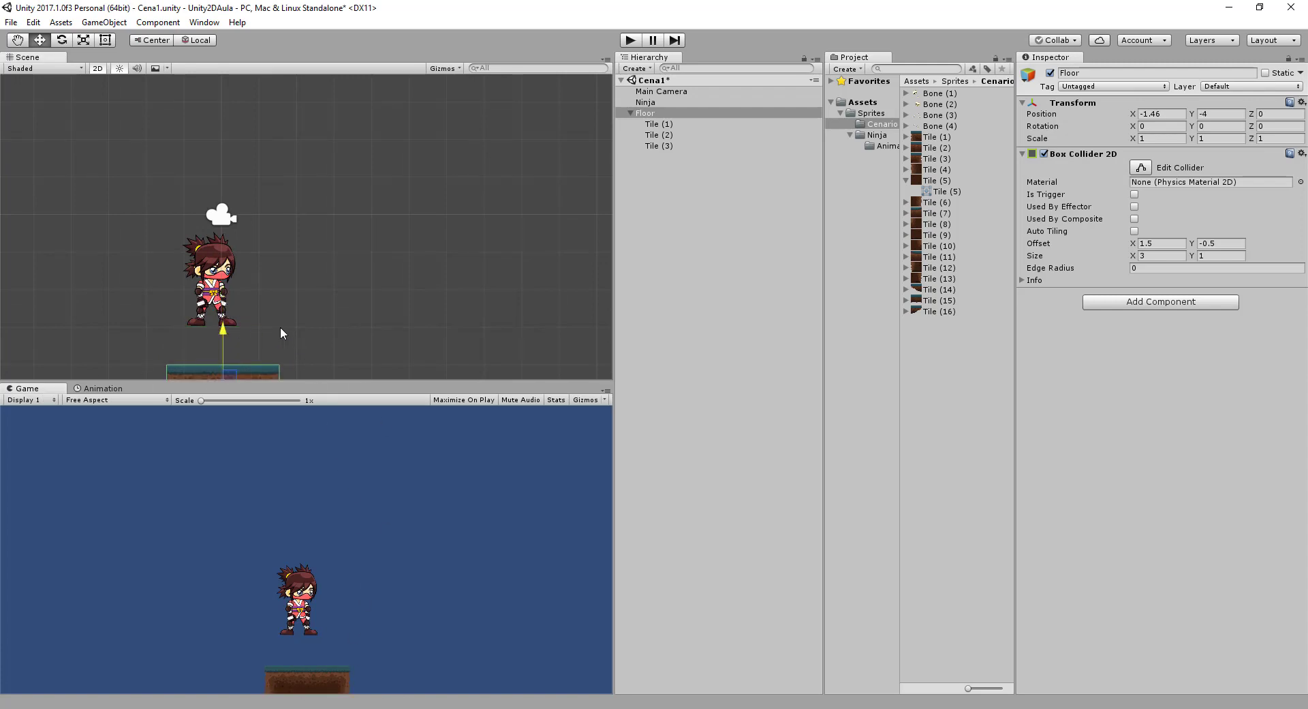
Step: Select the Ninja, undo a downward drag to keep it at Y 0.29, then play-test briefly
{"action": "scroll", "coordinate": [280, 326], "scroll_direction": "down", "scroll_amount": 1}
{"action": "left_click", "coordinate": [667, 114]}
{"action": "left_click", "coordinate": [647, 102]}
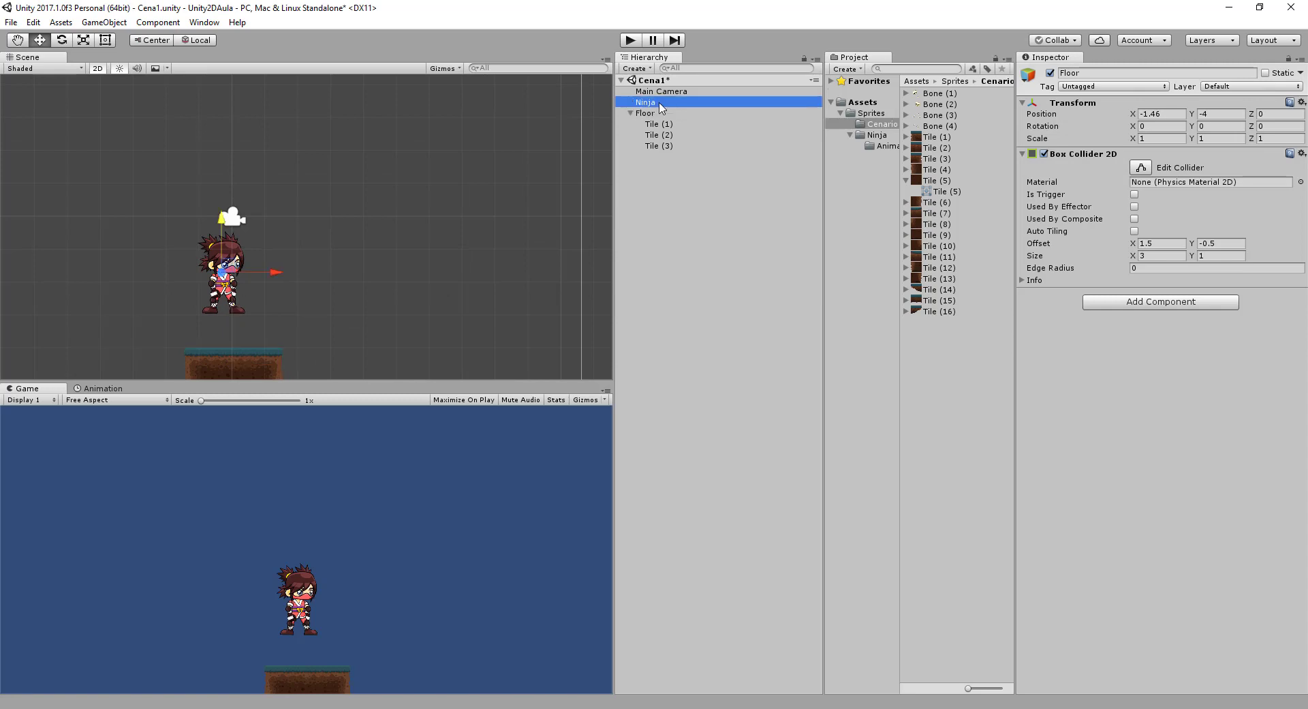
{"action": "mouse_move", "coordinate": [223, 216]}
{"action": "left_mouse_down"}
{"action": "mouse_move", "coordinate": [220, 242]}
{"action": "mouse_move", "coordinate": [252, 249]}
{"action": "left_mouse_up"}
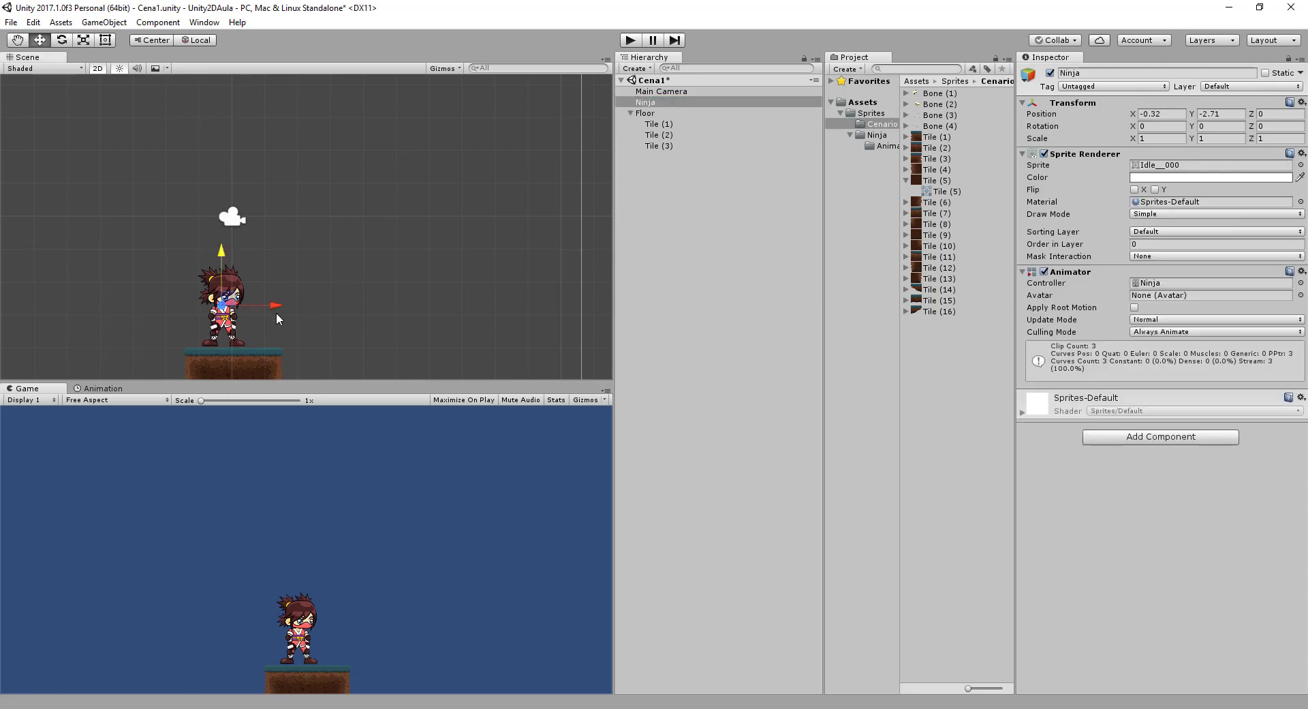
{"action": "key", "text": "ctrl+z"}
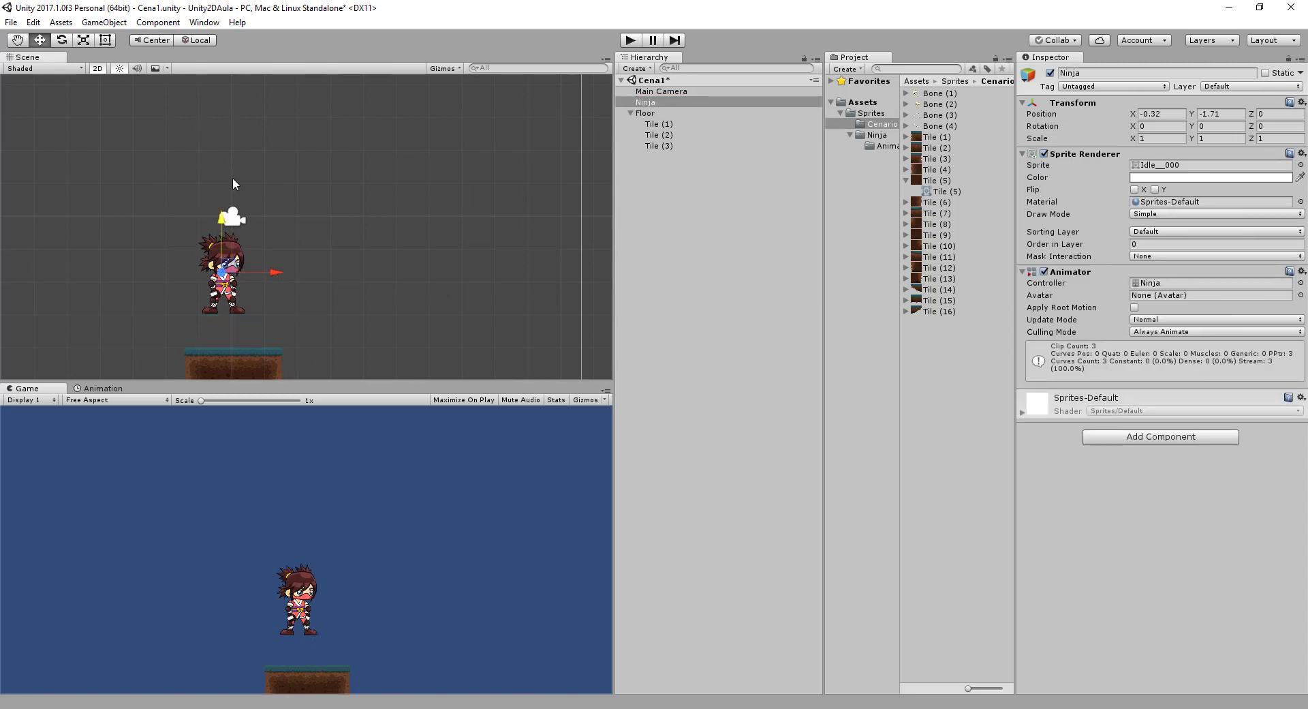
{"action": "key", "text": "ctrl+z"}
{"action": "left_click", "coordinate": [630, 40]}
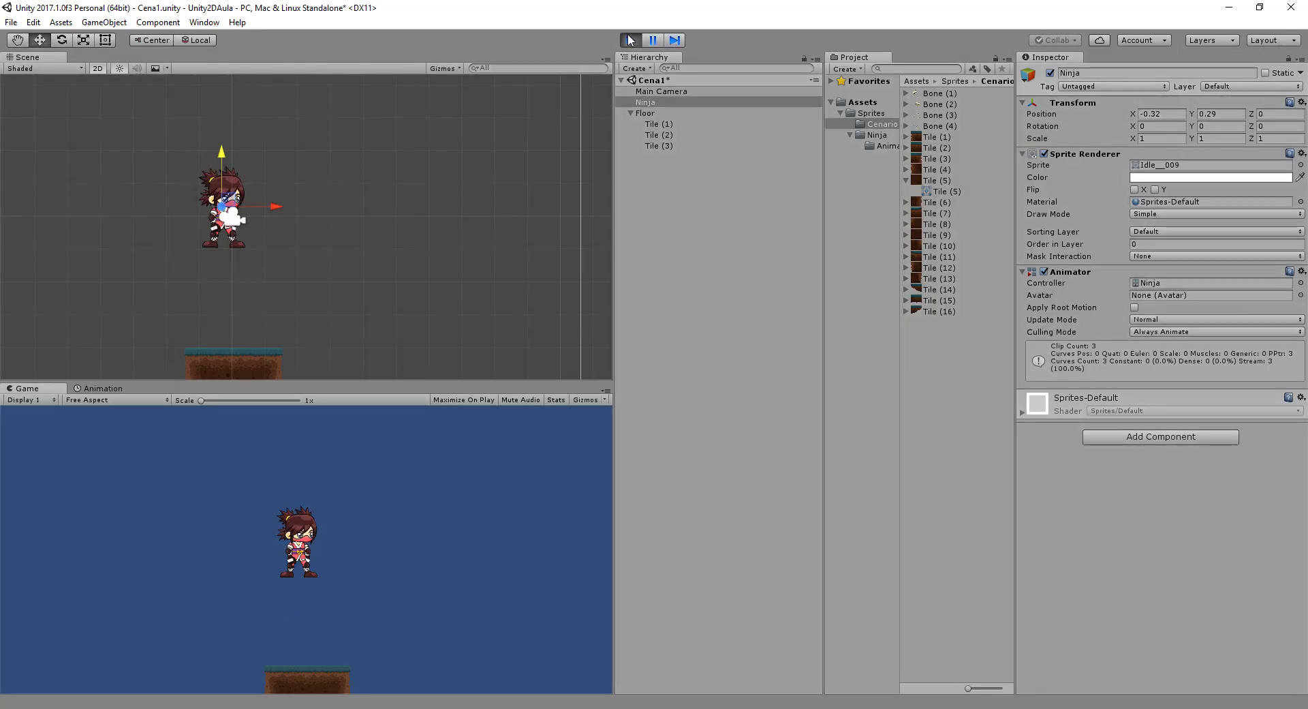
{"action": "left_click", "coordinate": [630, 39]}
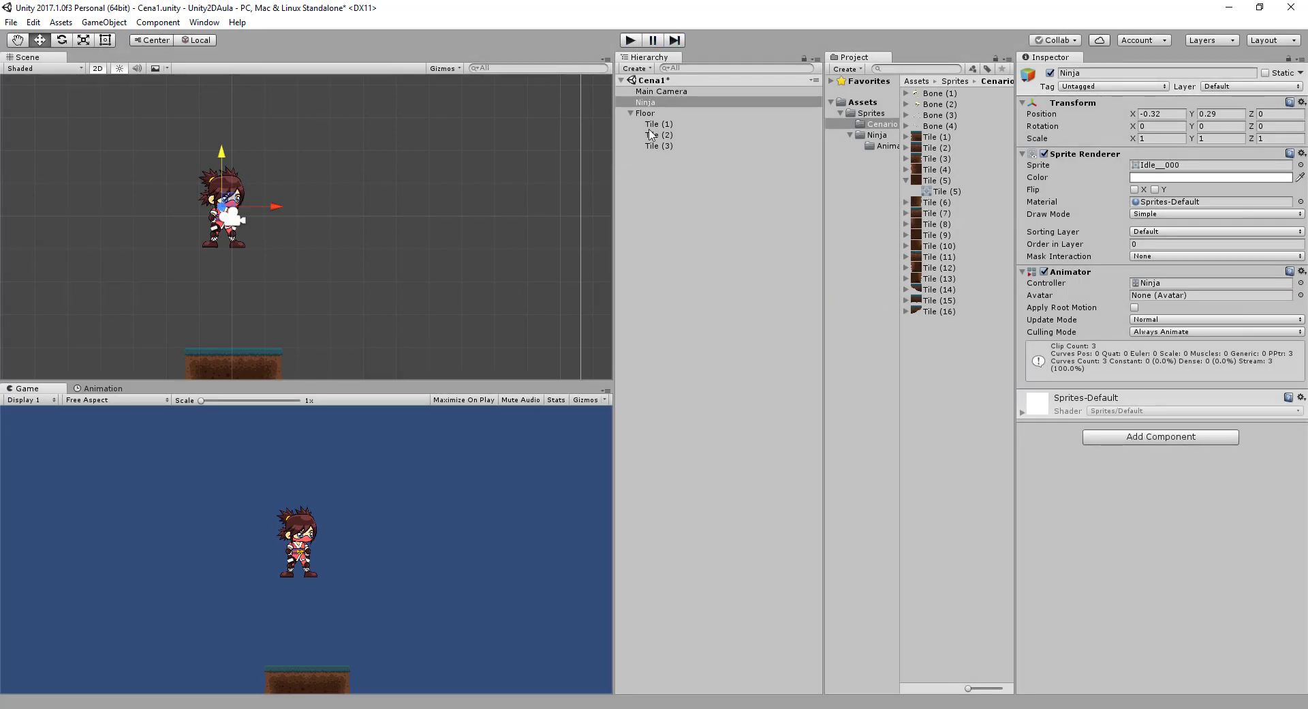
Step: Add a Dynamic Rigidbody 2D to the Ninja and play-test it falling
{"action": "left_click", "coordinate": [630, 114]}
{"action": "left_click", "coordinate": [648, 91]}
{"action": "left_click", "coordinate": [649, 102]}
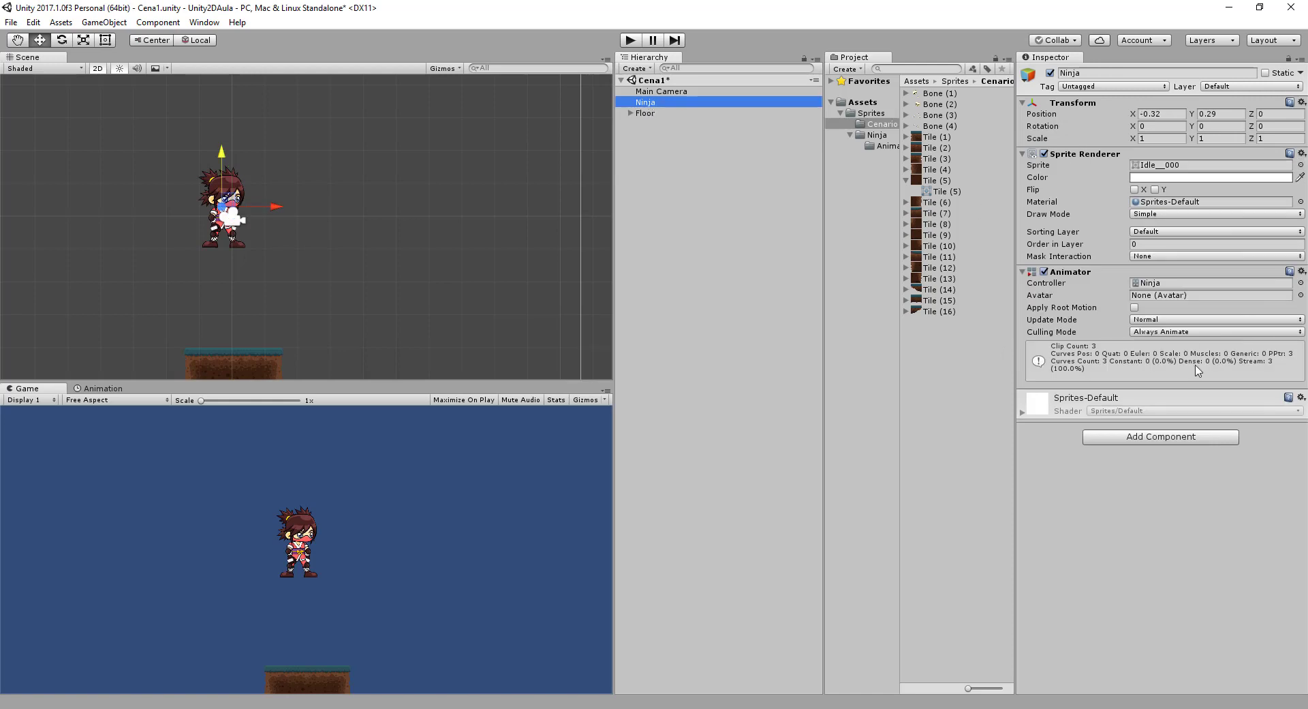
{"action": "left_click", "coordinate": [1183, 436]}
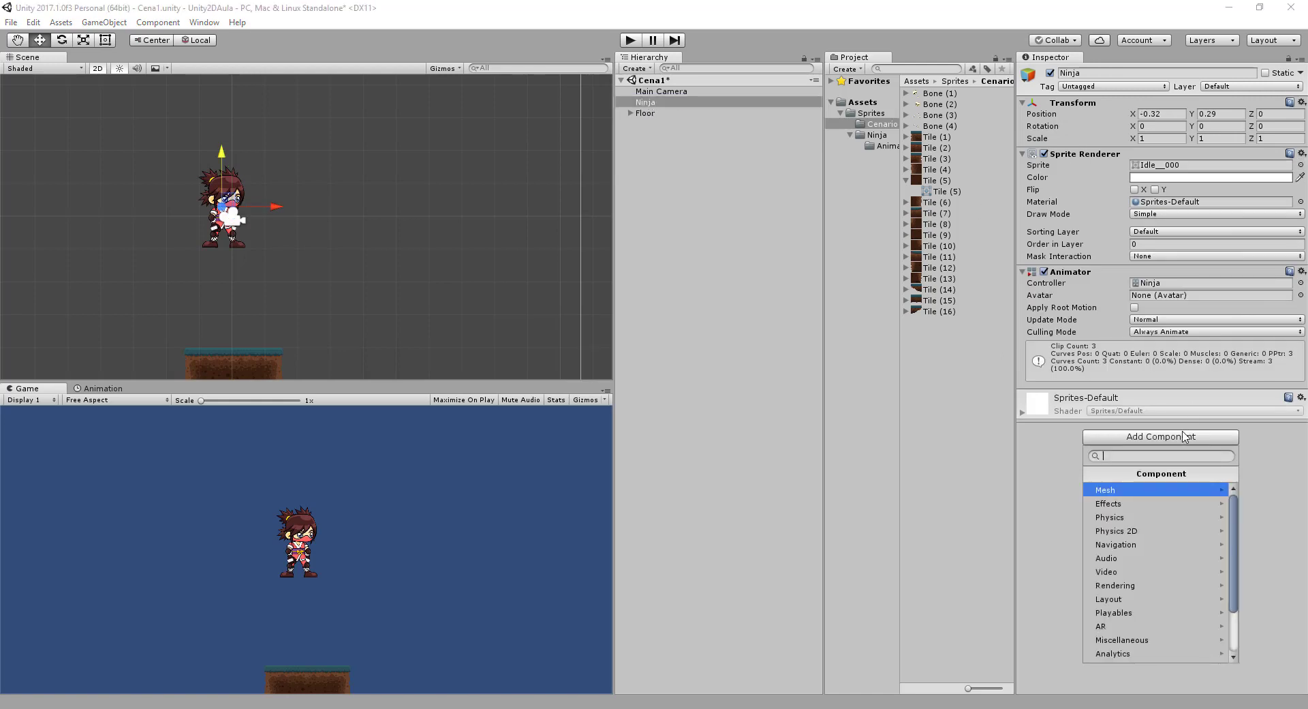
{"action": "left_click", "coordinate": [1125, 530]}
{"action": "left_click", "coordinate": [1154, 490]}
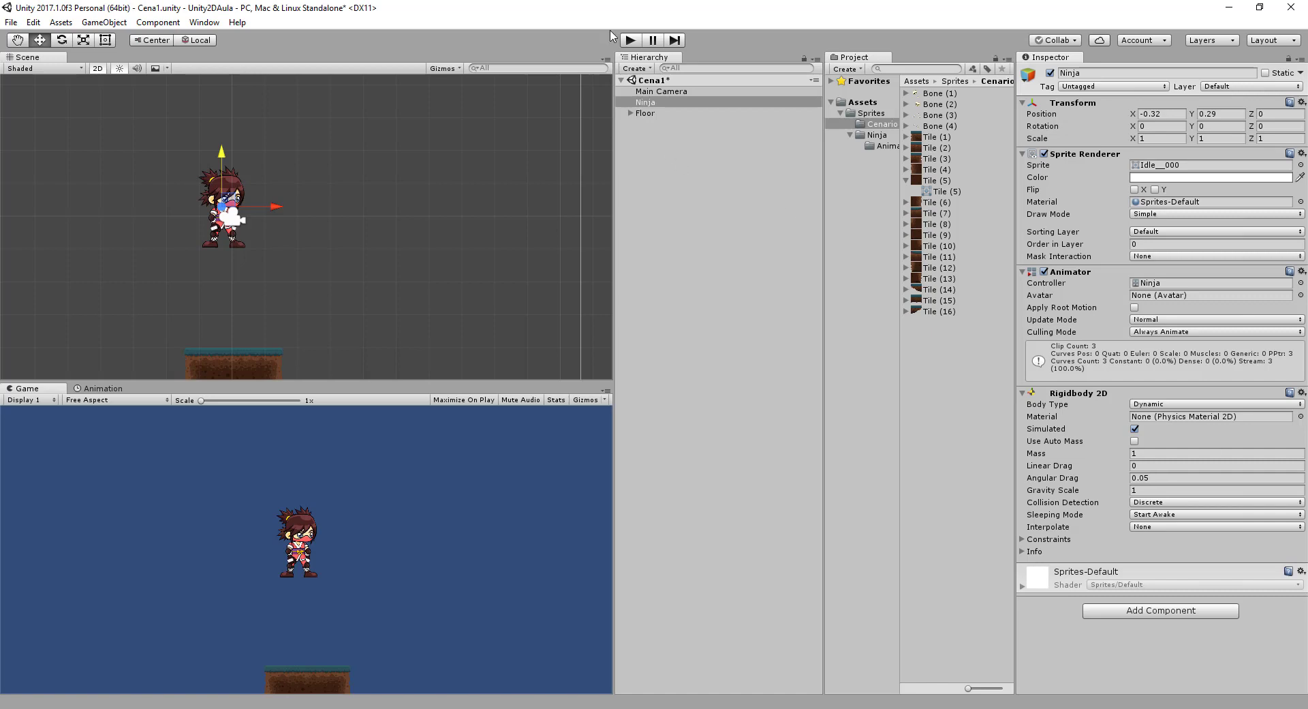
{"action": "left_click", "coordinate": [632, 40]}
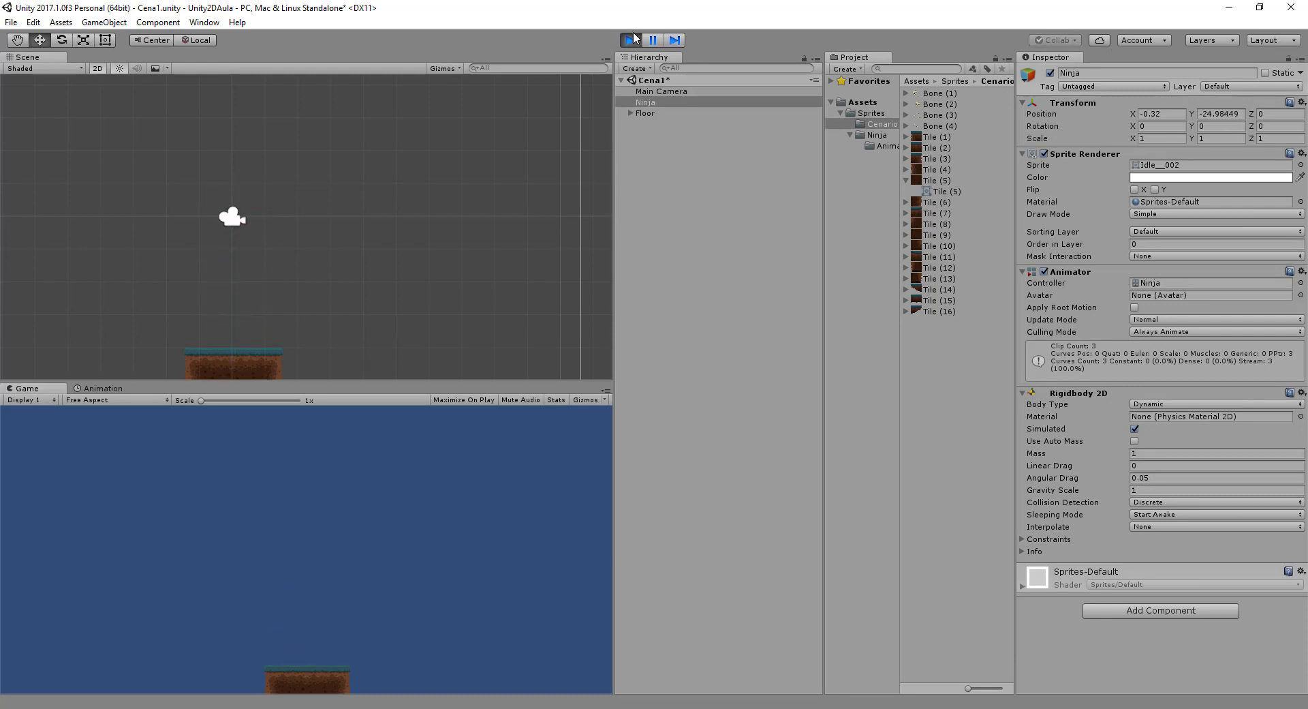
{"action": "left_click", "coordinate": [631, 40]}
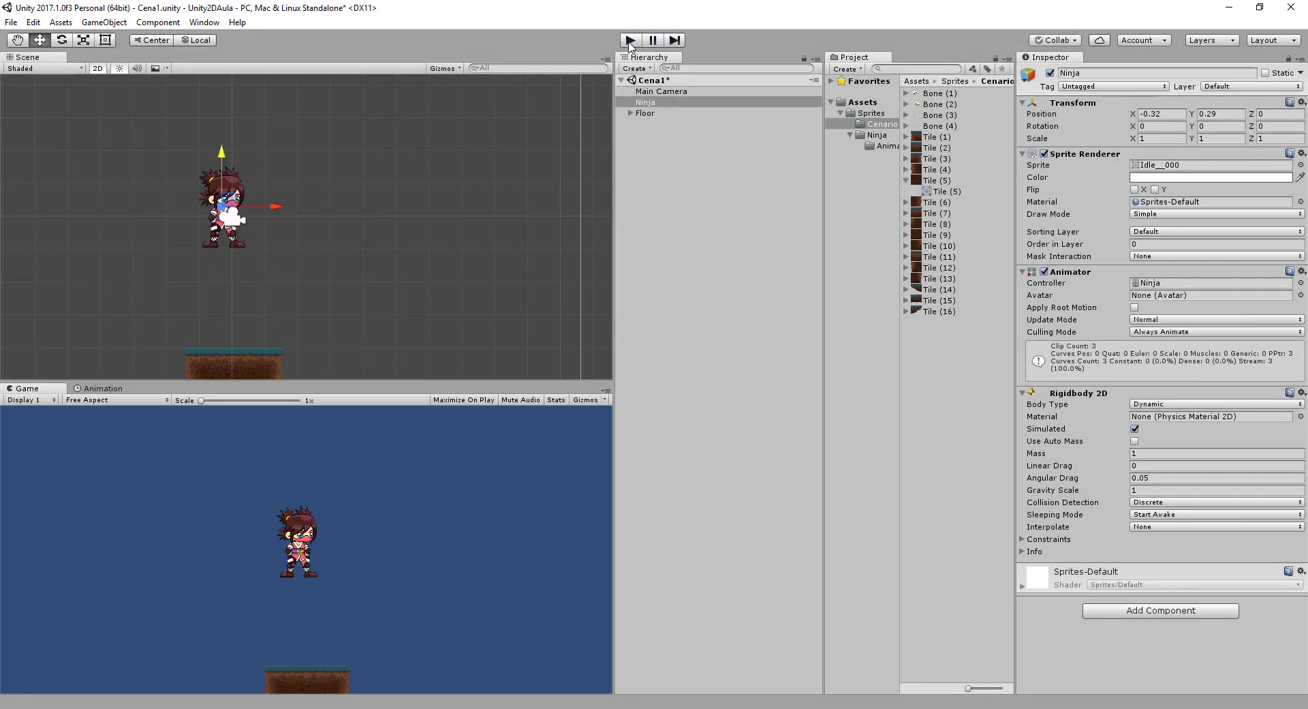
Step: Select the Ninja, move it to the right, and pan the Scene view around it
{"action": "scroll", "coordinate": [259, 205], "scroll_direction": "up", "scroll_amount": 2}
{"action": "scroll", "coordinate": [260, 205], "scroll_direction": "up", "scroll_amount": 3}
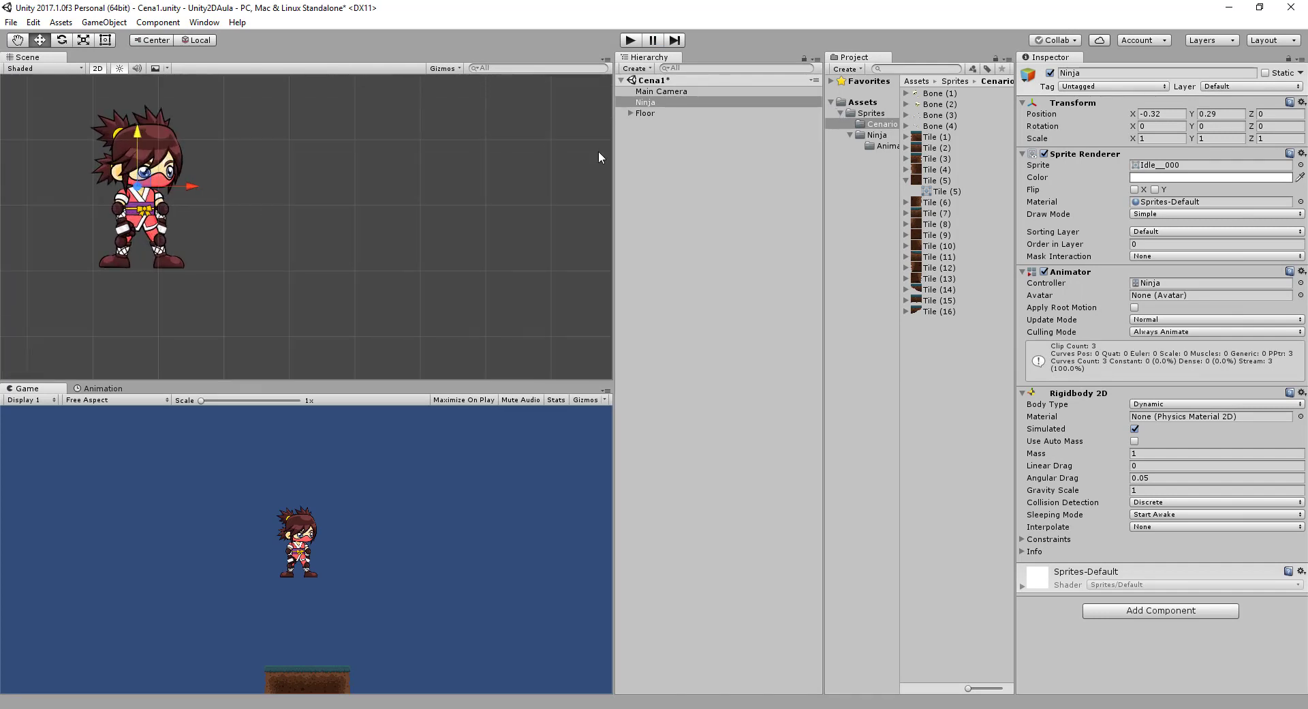
{"action": "double_click", "coordinate": [645, 102]}
{"action": "left_click", "coordinate": [663, 90]}
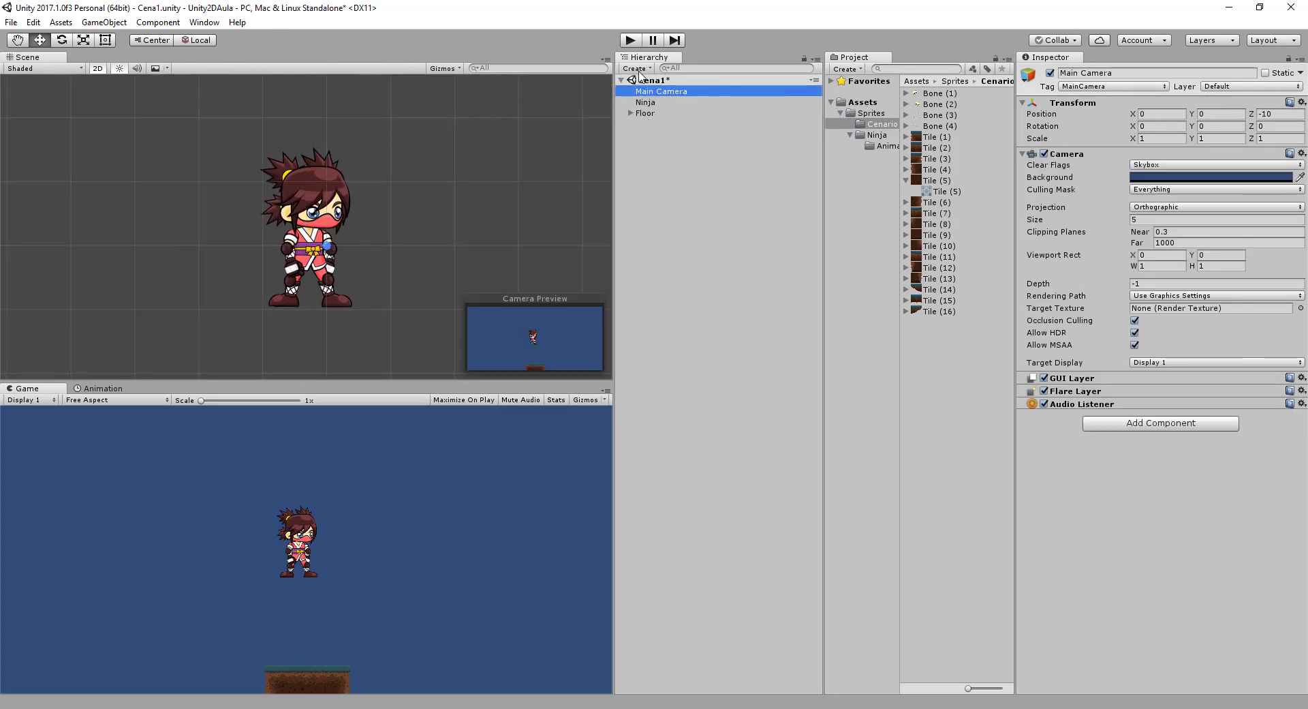
{"action": "left_click", "coordinate": [718, 102]}
{"action": "left_click_drag", "start_coordinate": [374, 210], "coordinate": [633, 212]}
{"action": "left_click", "coordinate": [674, 102]}
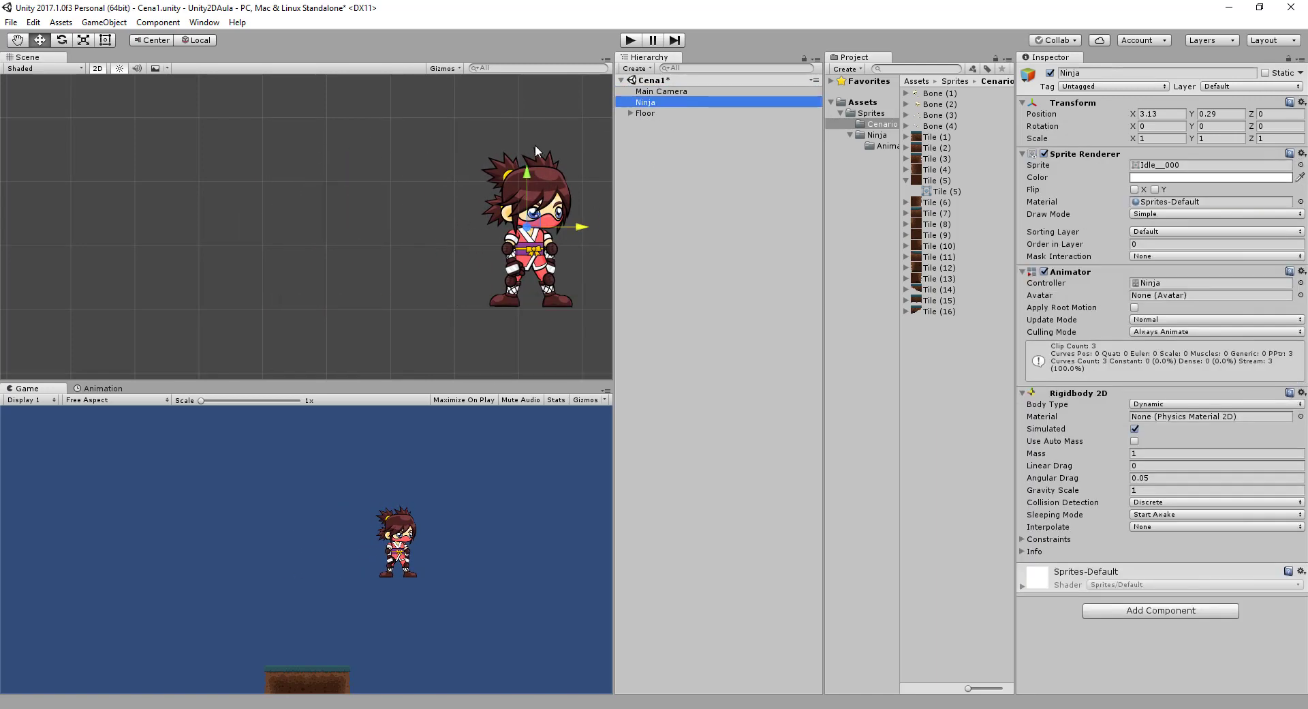
{"action": "middle_click_drag", "start_coordinate": [535, 150], "coordinate": [444, 108]}
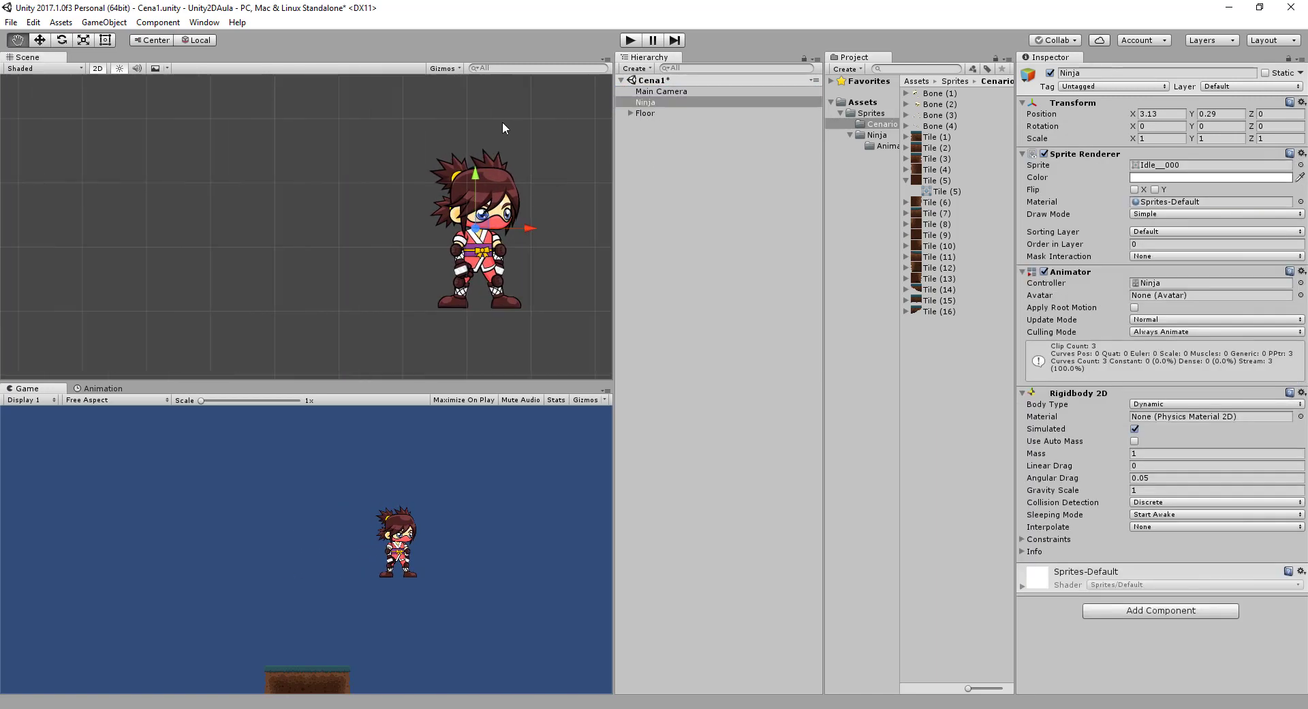
Step: Add a Circle Collider 2D with radius 0.5 and offset (0.05, -0.78) at the feet
{"action": "left_click", "coordinate": [1151, 608]}
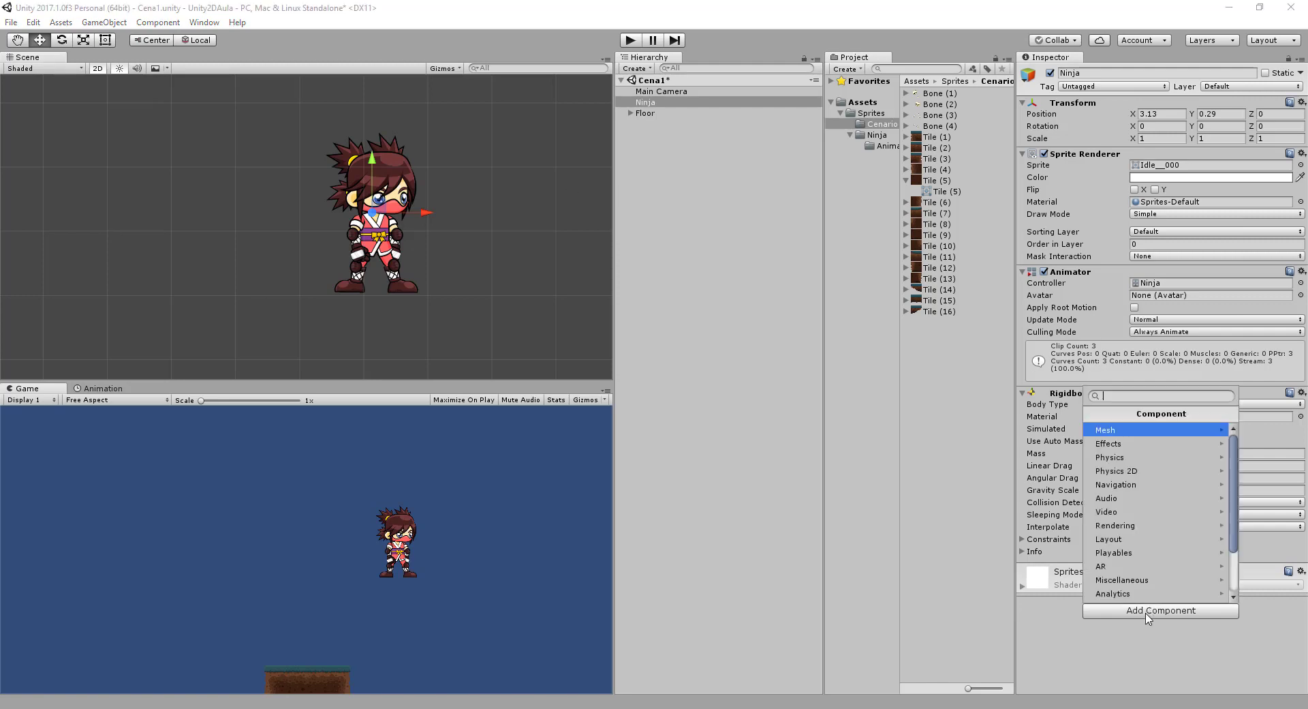
{"action": "left_click", "coordinate": [1150, 472]}
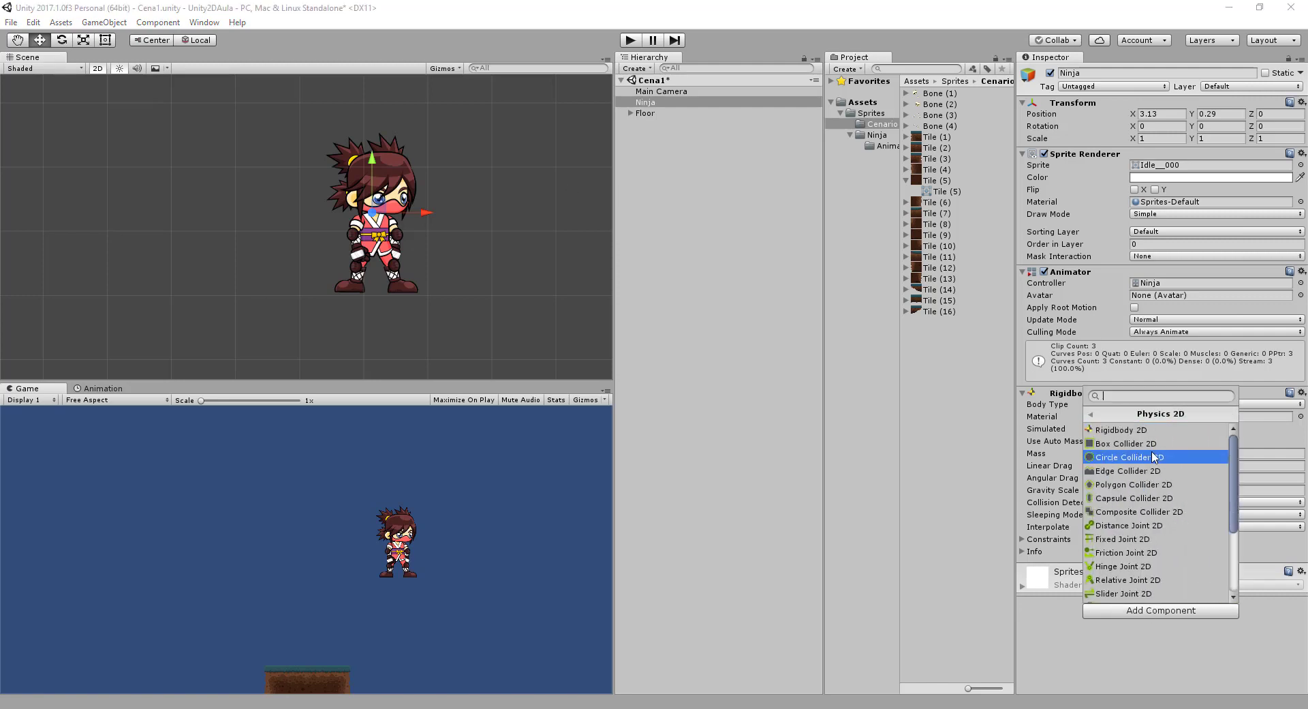
{"action": "left_click", "coordinate": [1154, 457]}
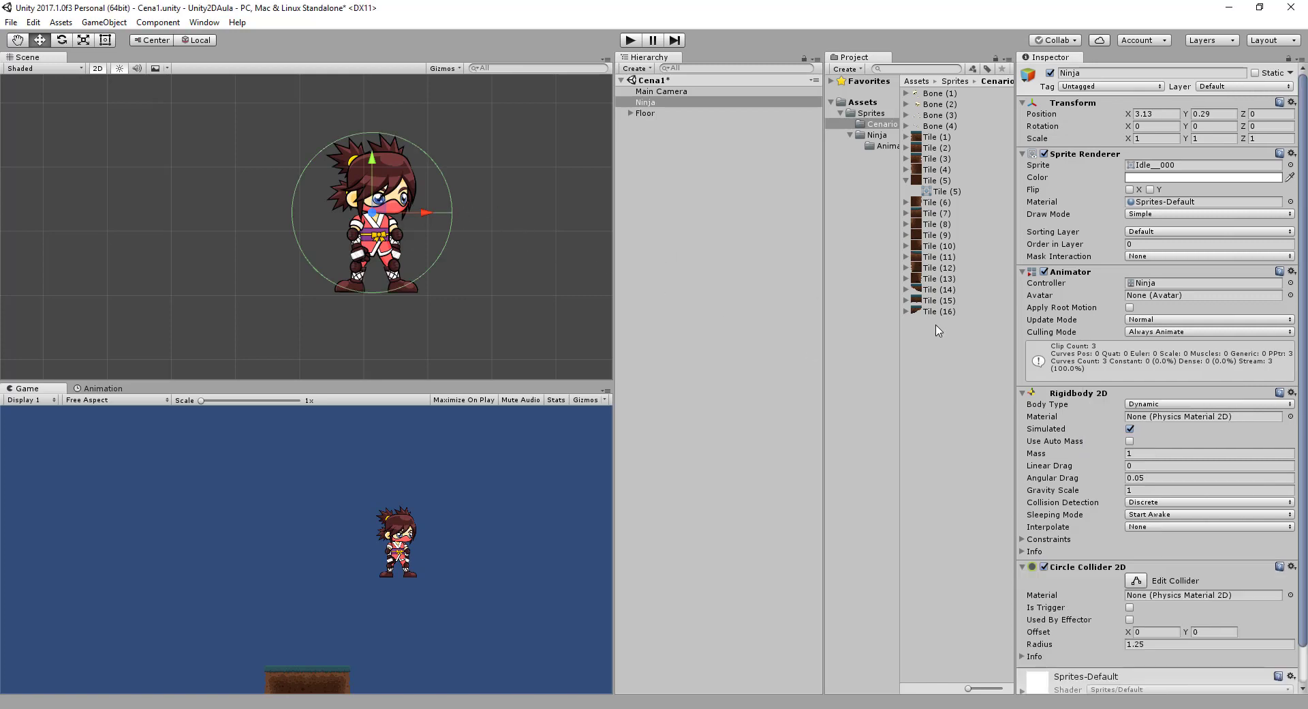
{"action": "scroll", "coordinate": [1250, 553], "scroll_direction": "down", "scroll_amount": 2}
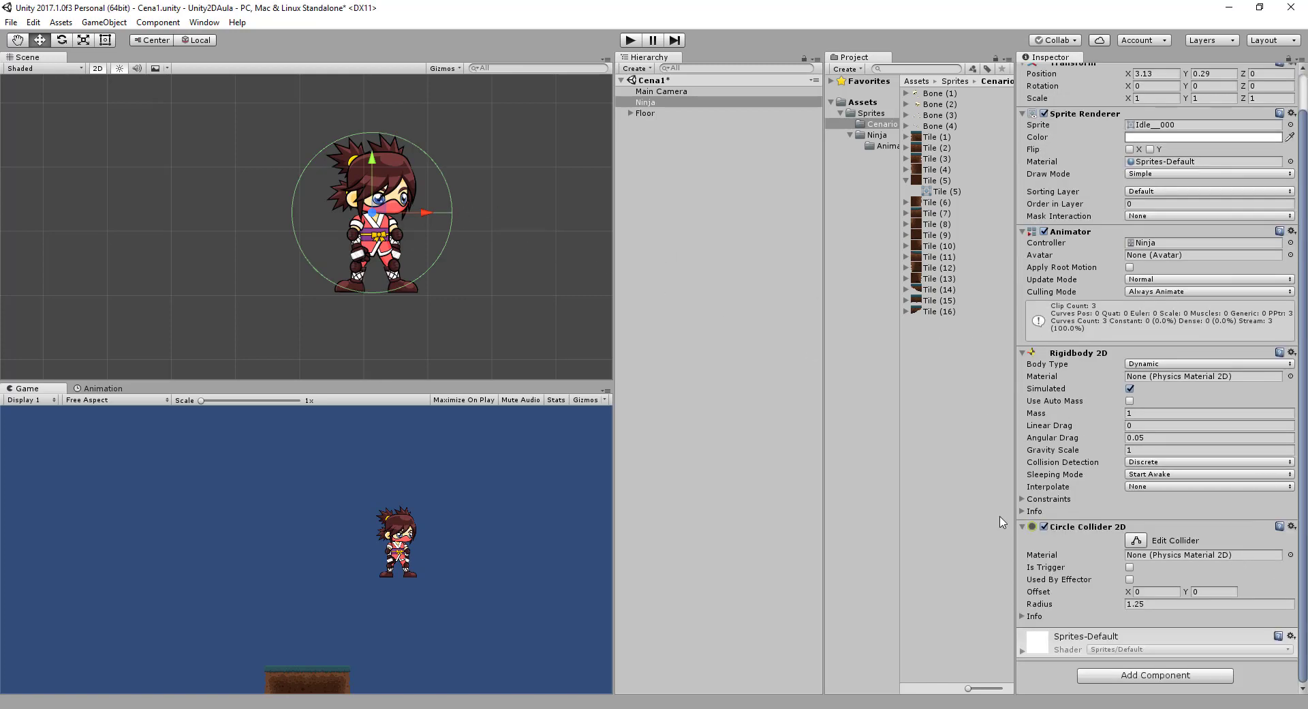
{"action": "left_click", "coordinate": [1166, 604]}
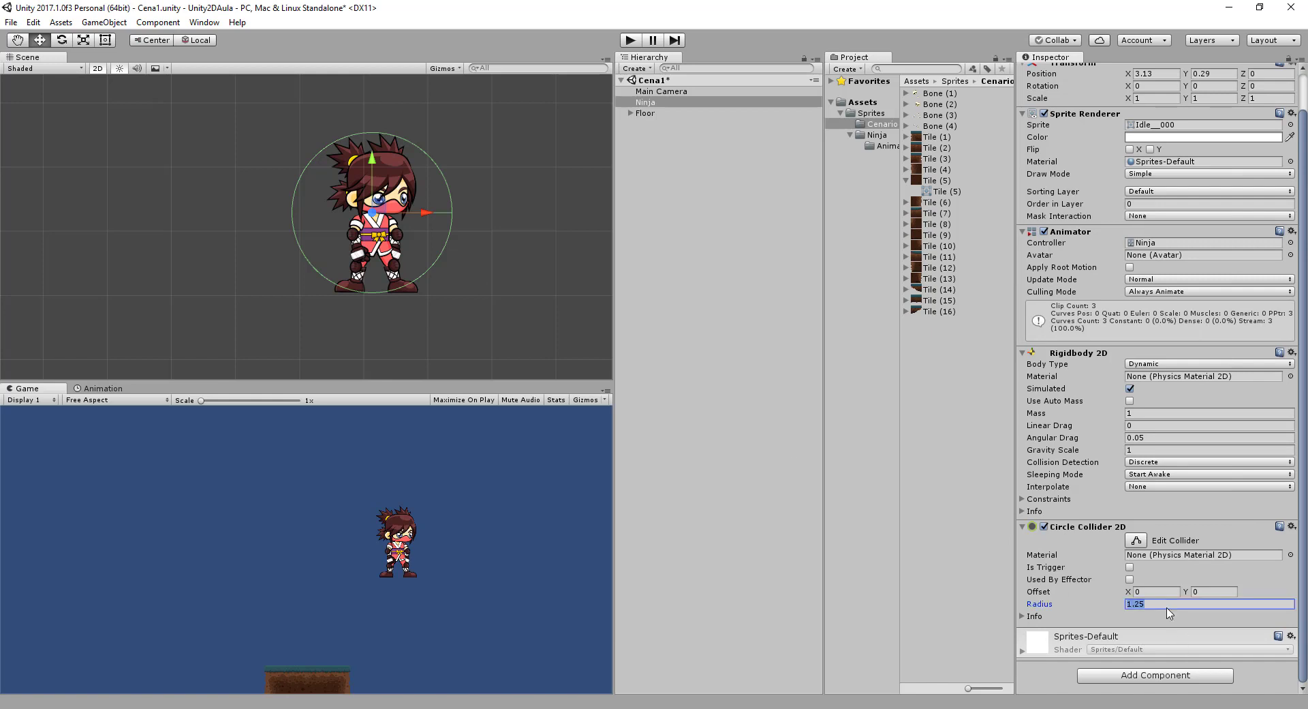
{"action": "type", "text": "0.5"}
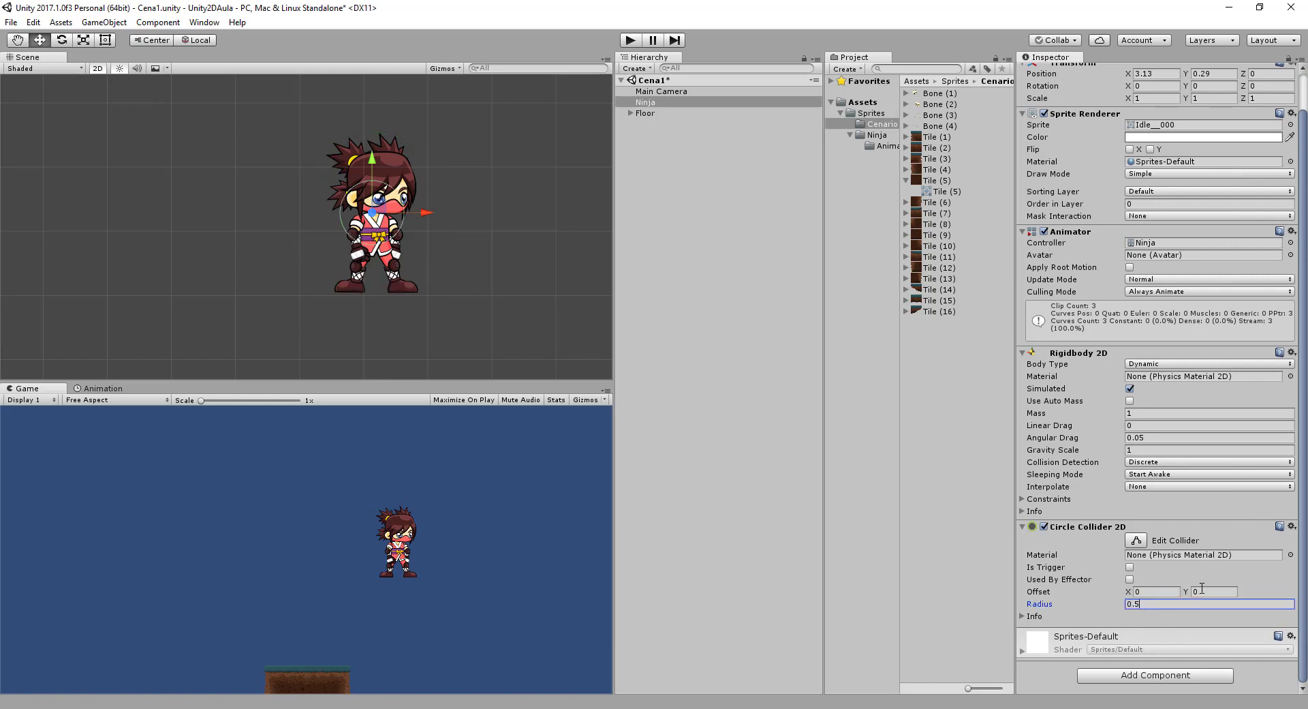
{"action": "left_click", "coordinate": [1194, 592]}
{"action": "left_click_drag", "start_coordinate": [1193, 594], "coordinate": [1173, 592]}
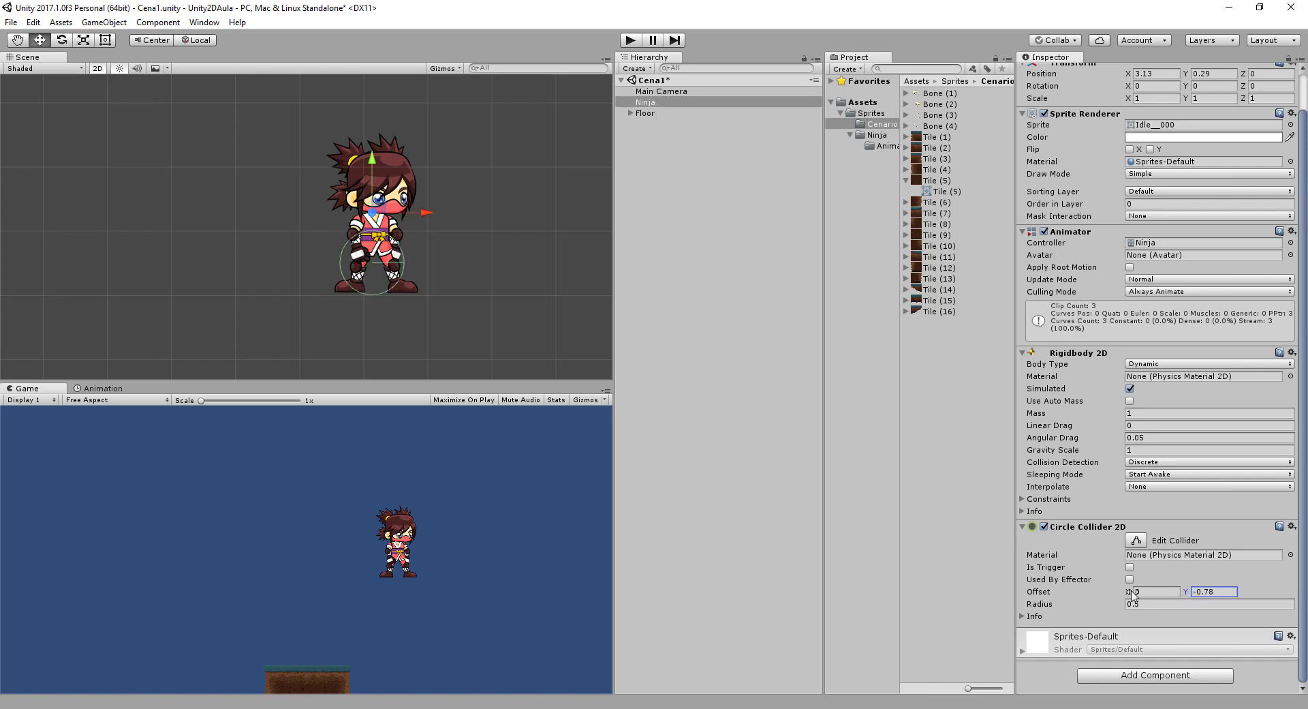
{"action": "left_click_drag", "start_coordinate": [1128, 592], "coordinate": [1133, 592]}
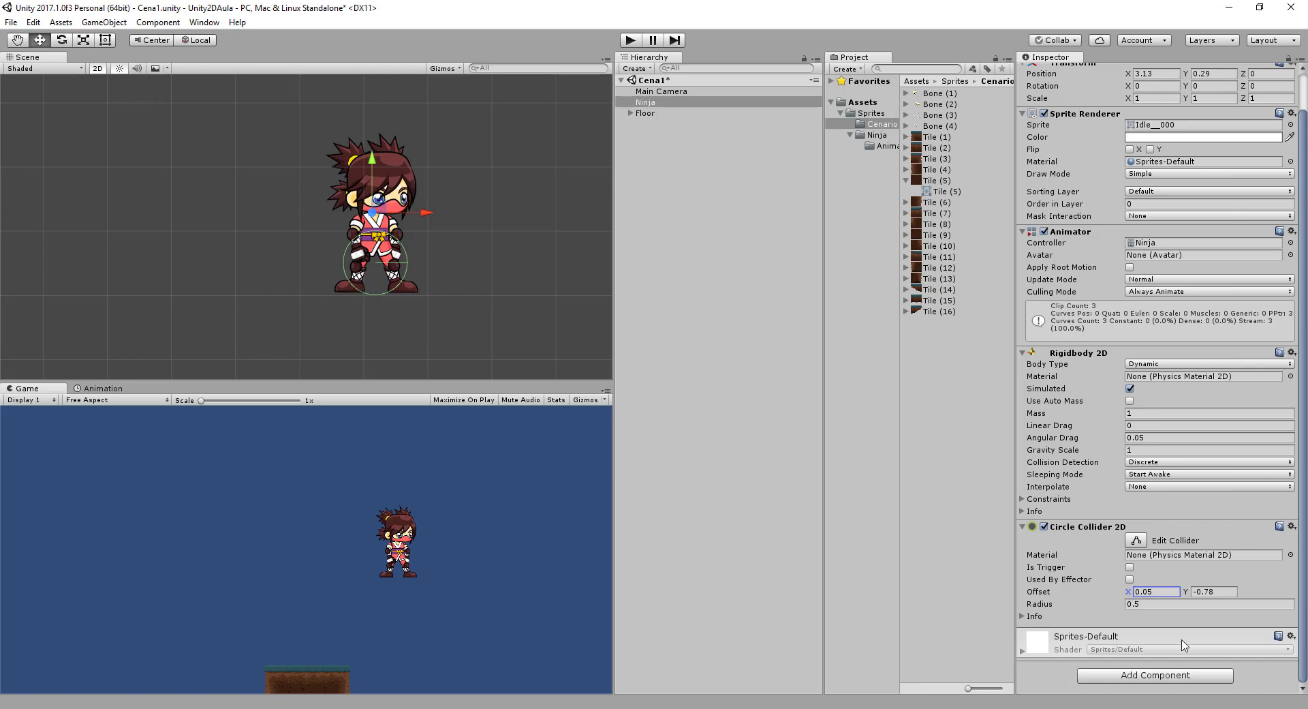
Step: Add a Box Collider 2D to the Ninja sized 0.75 by 1.8
{"action": "left_click", "coordinate": [1180, 676]}
{"action": "left_click", "coordinate": [1148, 528]}
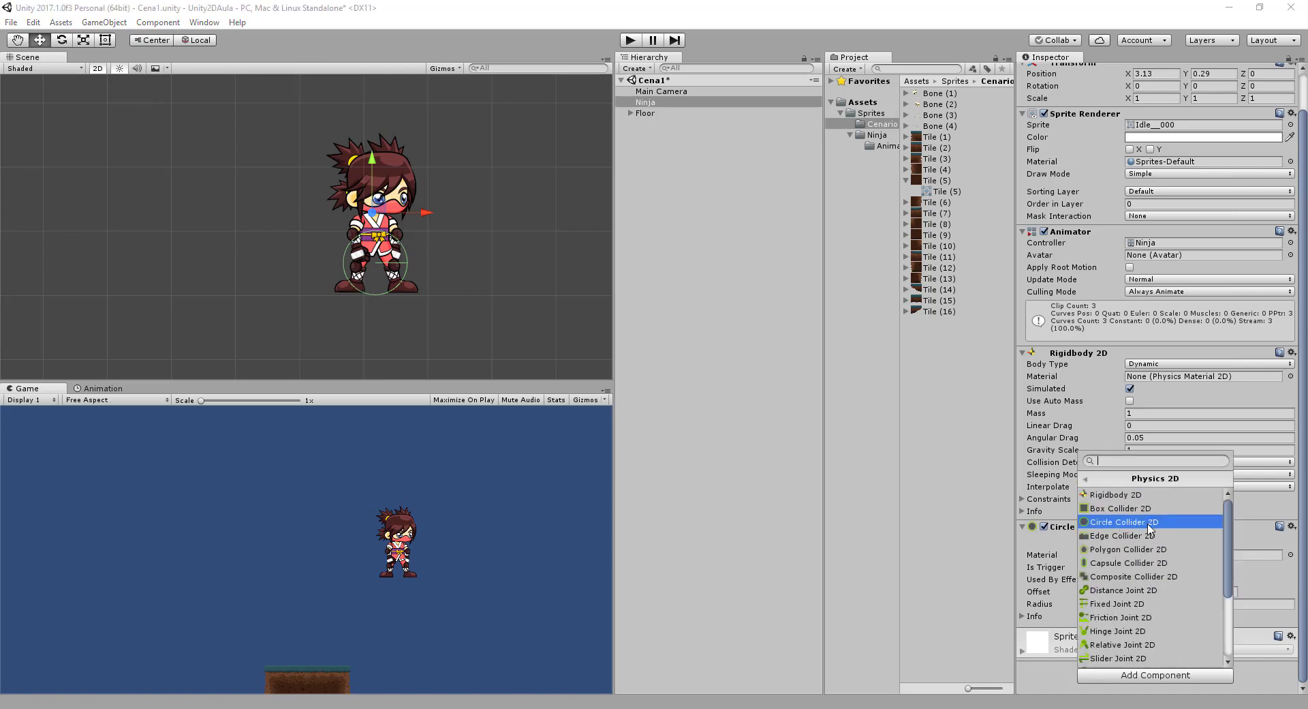
{"action": "left_click", "coordinate": [1150, 514]}
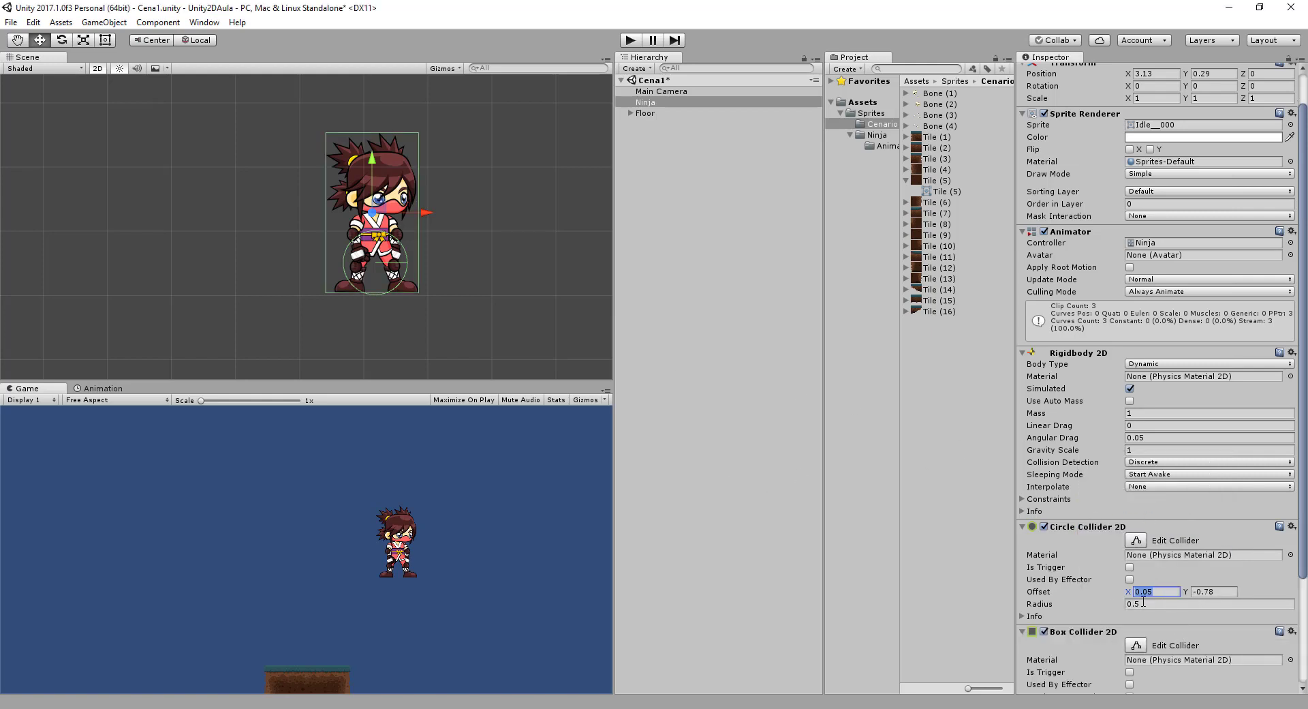
{"action": "scroll", "coordinate": [1153, 651], "scroll_direction": "down", "scroll_amount": 3}
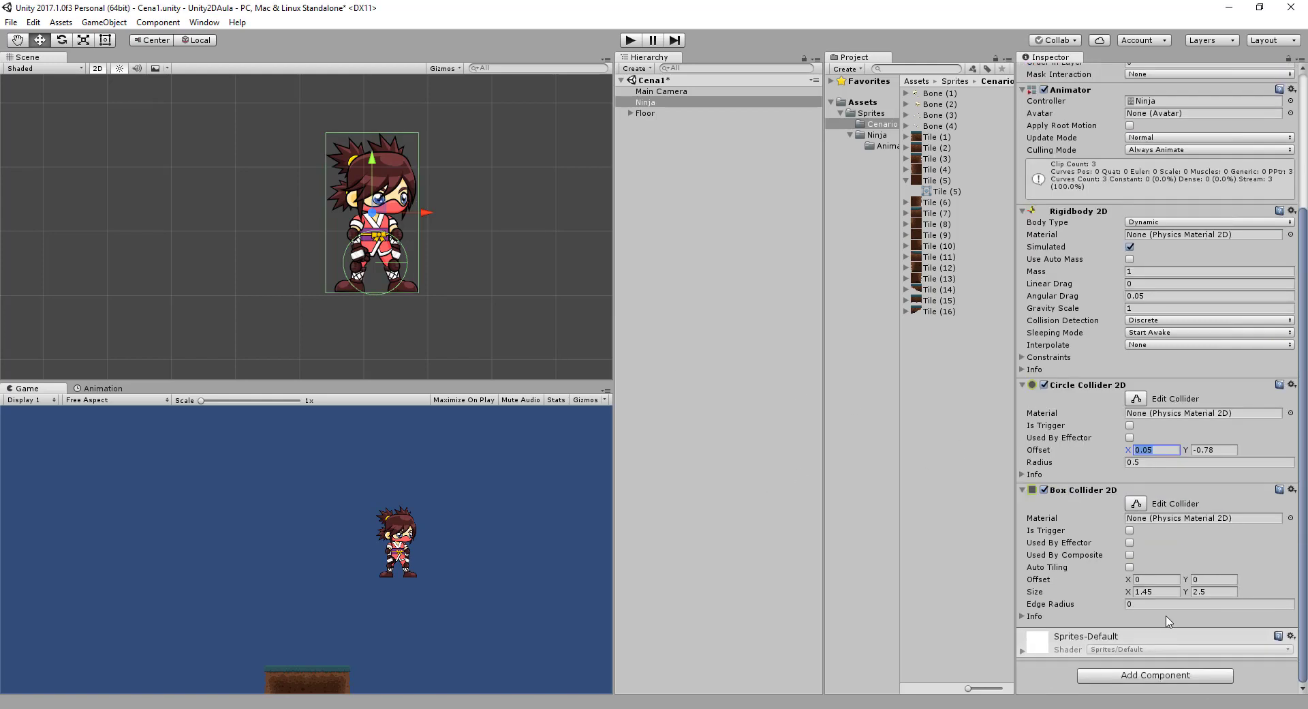
{"action": "left_click", "coordinate": [1202, 590]}
{"action": "type", "text": "1"}
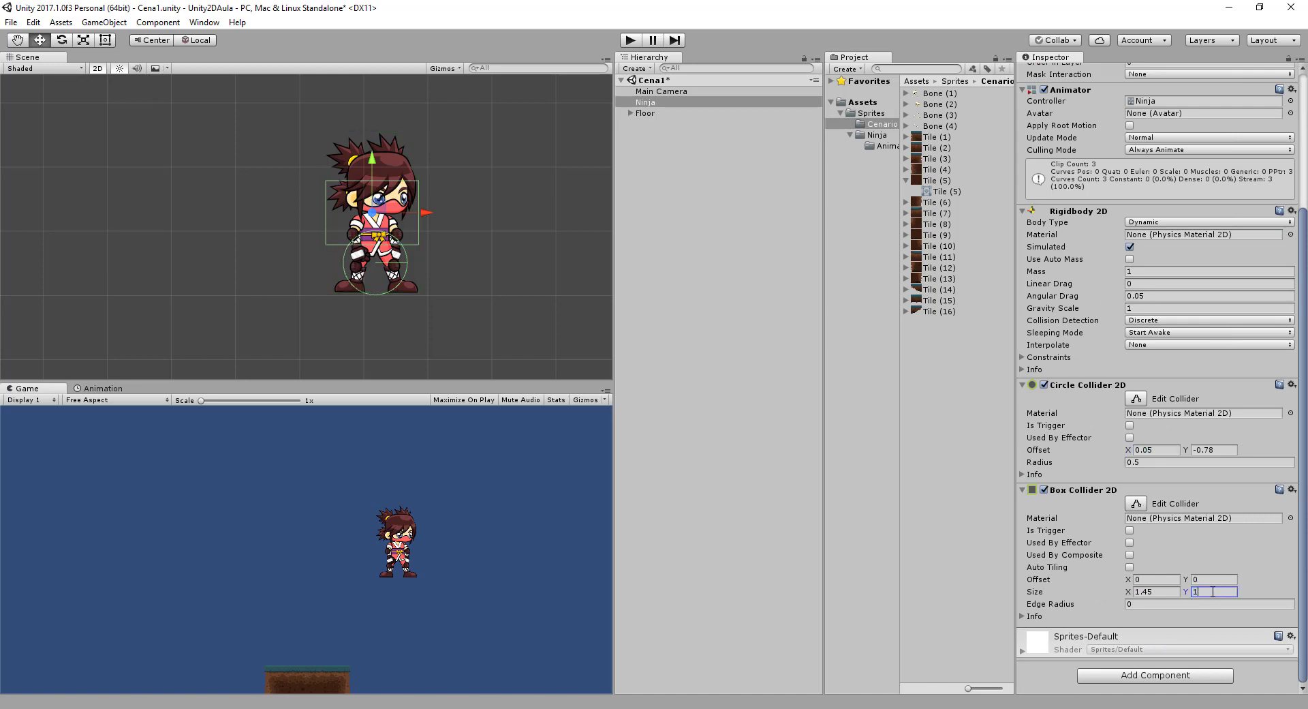
{"action": "type", "text": ".5"}
{"action": "key", "text": "shift+Tab"}
{"action": "type", "text": "0.5"}
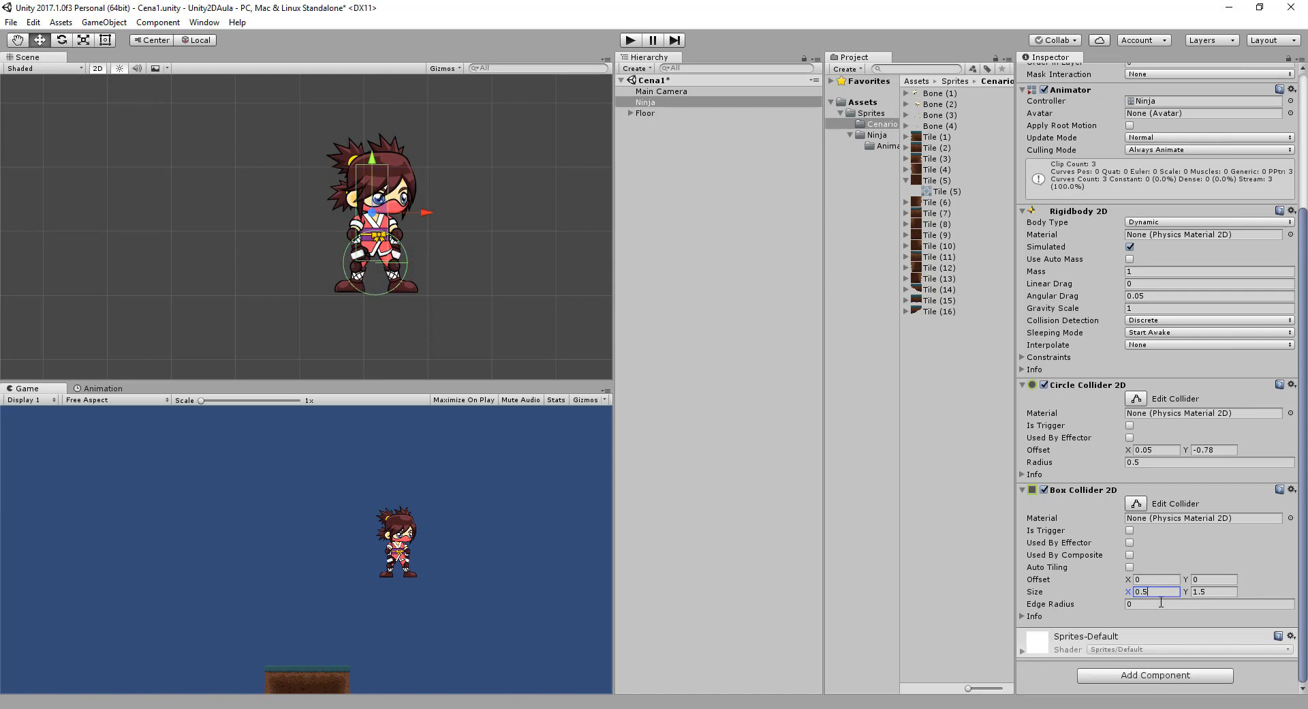
{"action": "key", "text": "BackSpace"}
{"action": "type", "text": "75"}
{"action": "left_click", "coordinate": [1212, 590]}
{"action": "type", "text": "1.8"}
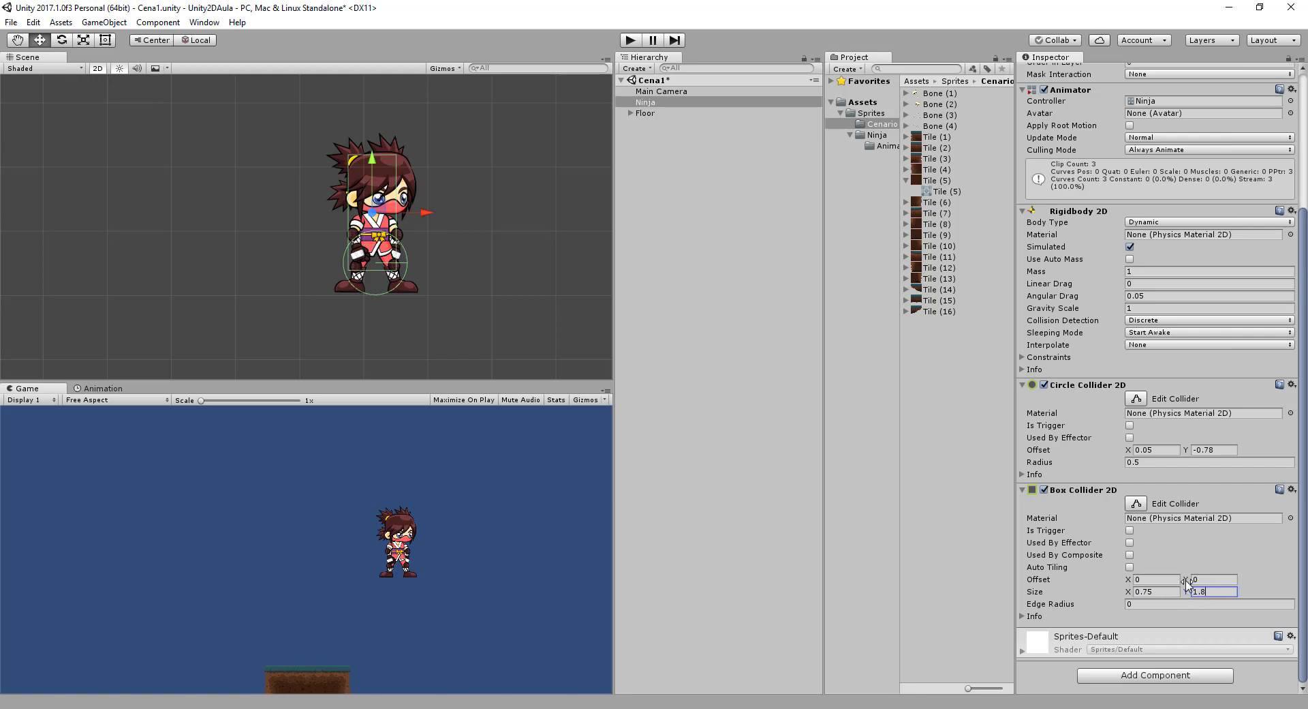
Step: Set the box collider's offset to (0.06, 0.31)
{"action": "left_click", "coordinate": [1195, 579]}
{"action": "type", "text": "0.18"}
{"action": "key", "text": "BackSpace"}
{"action": "key", "text": "BackSpace"}
{"action": "type", "text": "31"}
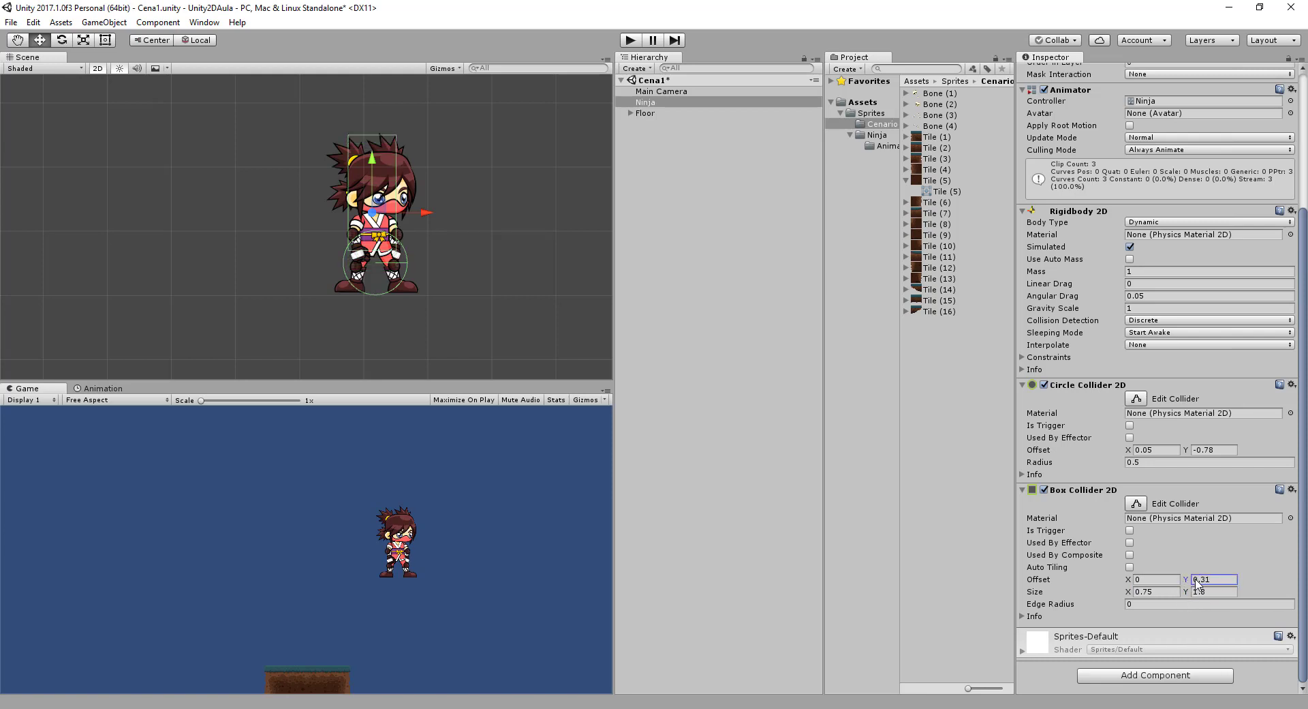
{"action": "left_click", "coordinate": [1130, 581]}
{"action": "left_click_drag", "start_coordinate": [1131, 584], "coordinate": [1137, 588]}
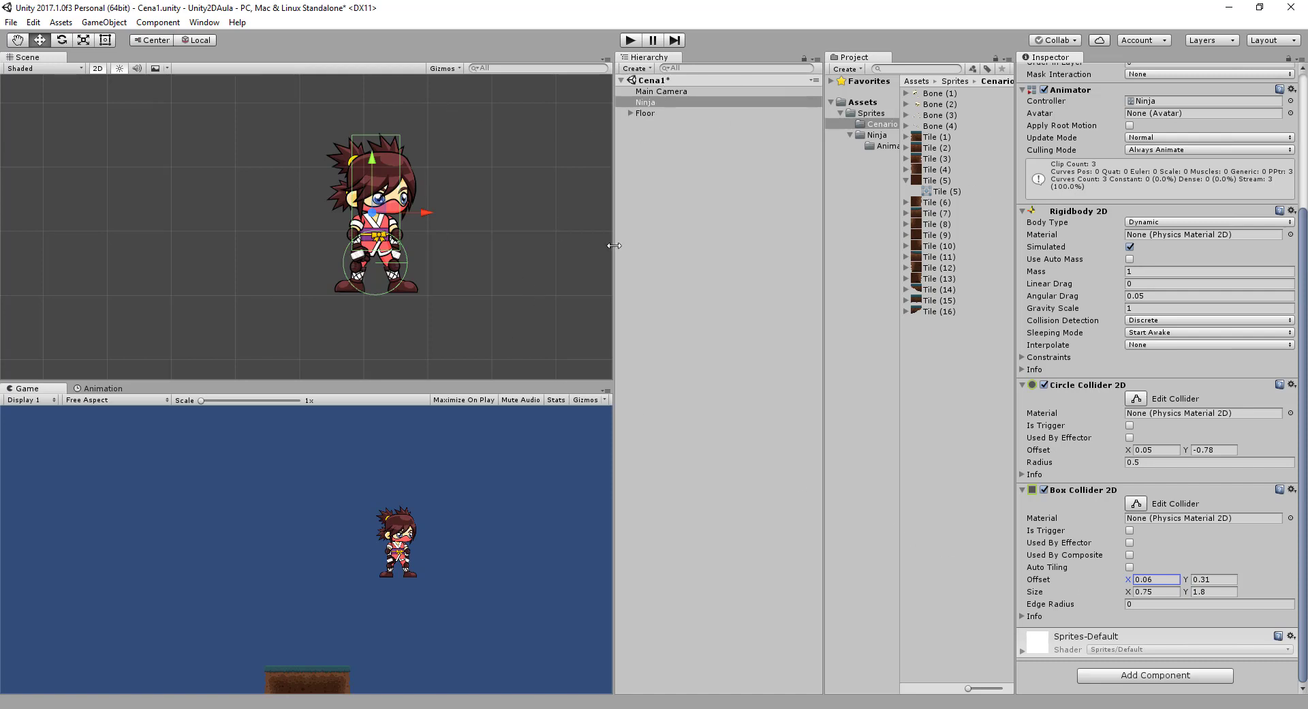
Step: Duplicate Floor twice, placing Floor (1) and Floor (2) in a row to the right
{"action": "left_click", "coordinate": [648, 114]}
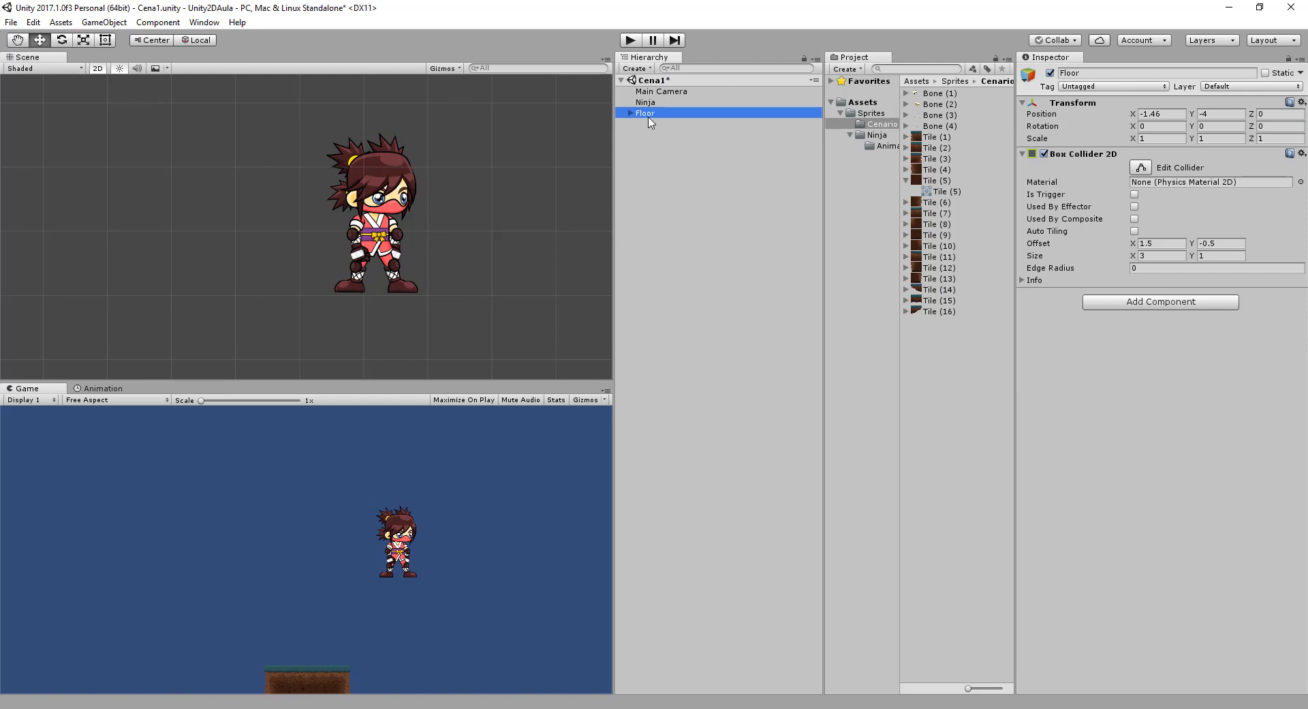
{"action": "key", "text": "f"}
{"action": "key", "text": "ctrl+d"}
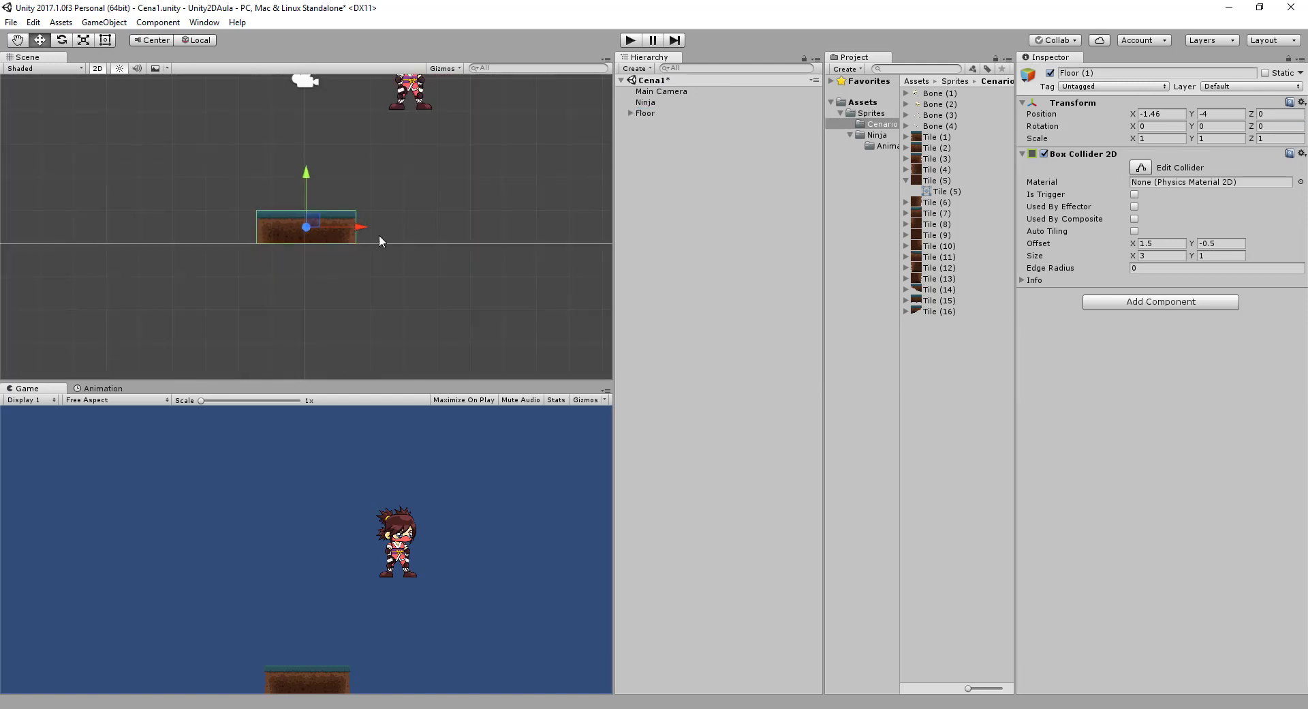
{"action": "left_click_drag", "start_coordinate": [359, 227], "coordinate": [461, 234]}
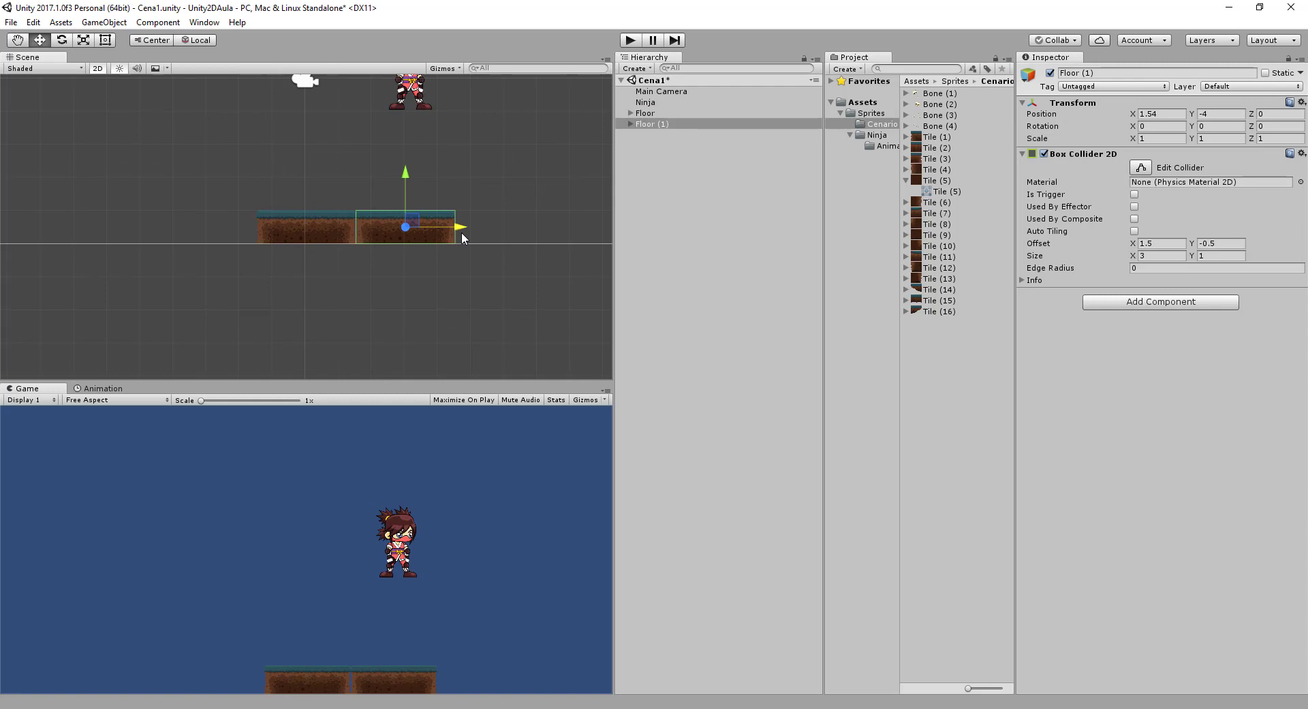
{"action": "key", "text": "ctrl+d"}
{"action": "left_click_drag", "start_coordinate": [462, 232], "coordinate": [562, 231]}
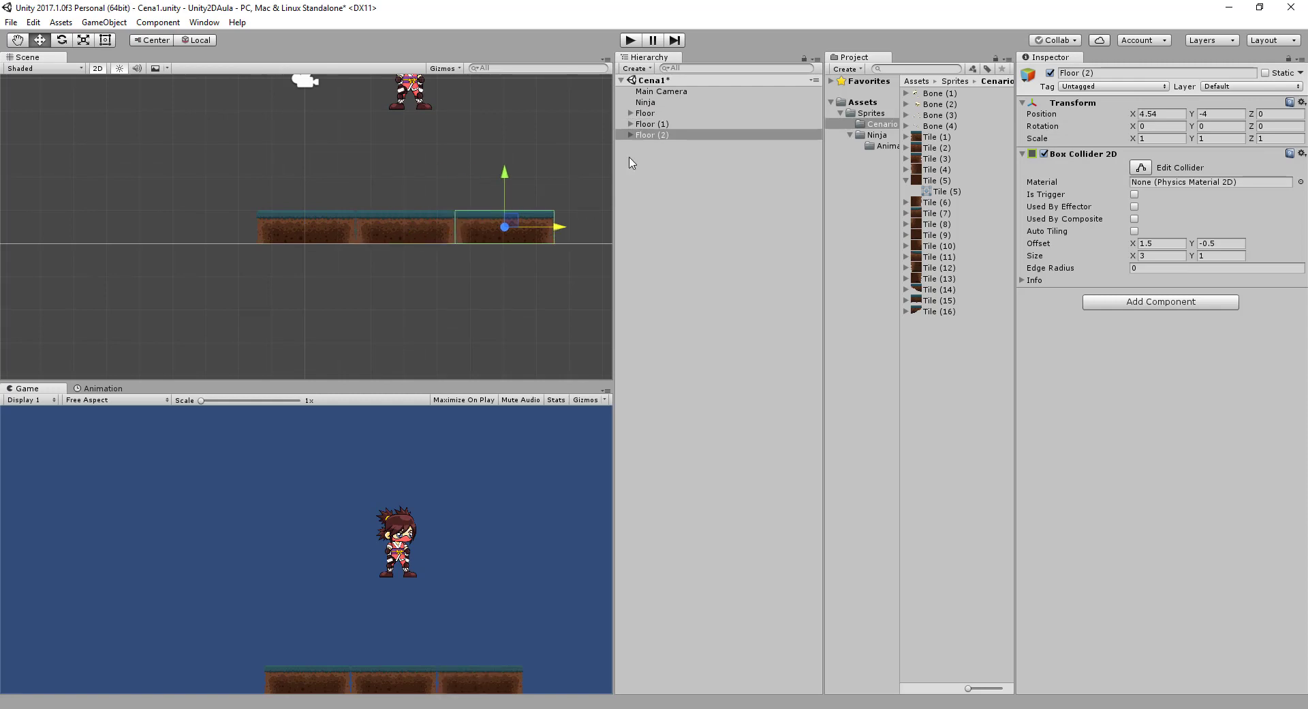
Step: Select all three floor blocks and play the scene, pressing Right to run the ninja
{"action": "left_click", "coordinate": [644, 113]}
{"action": "left_click", "coordinate": [647, 135], "text": "shift"}
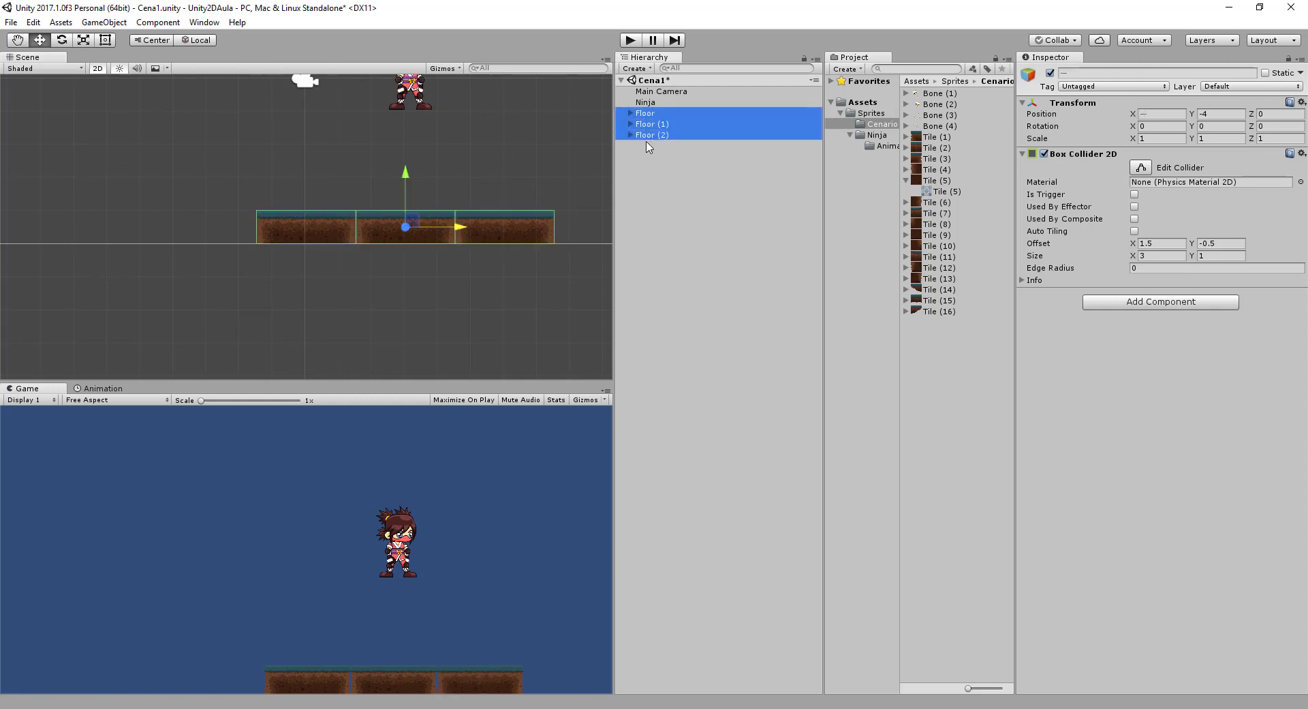
{"action": "left_click", "coordinate": [630, 40]}
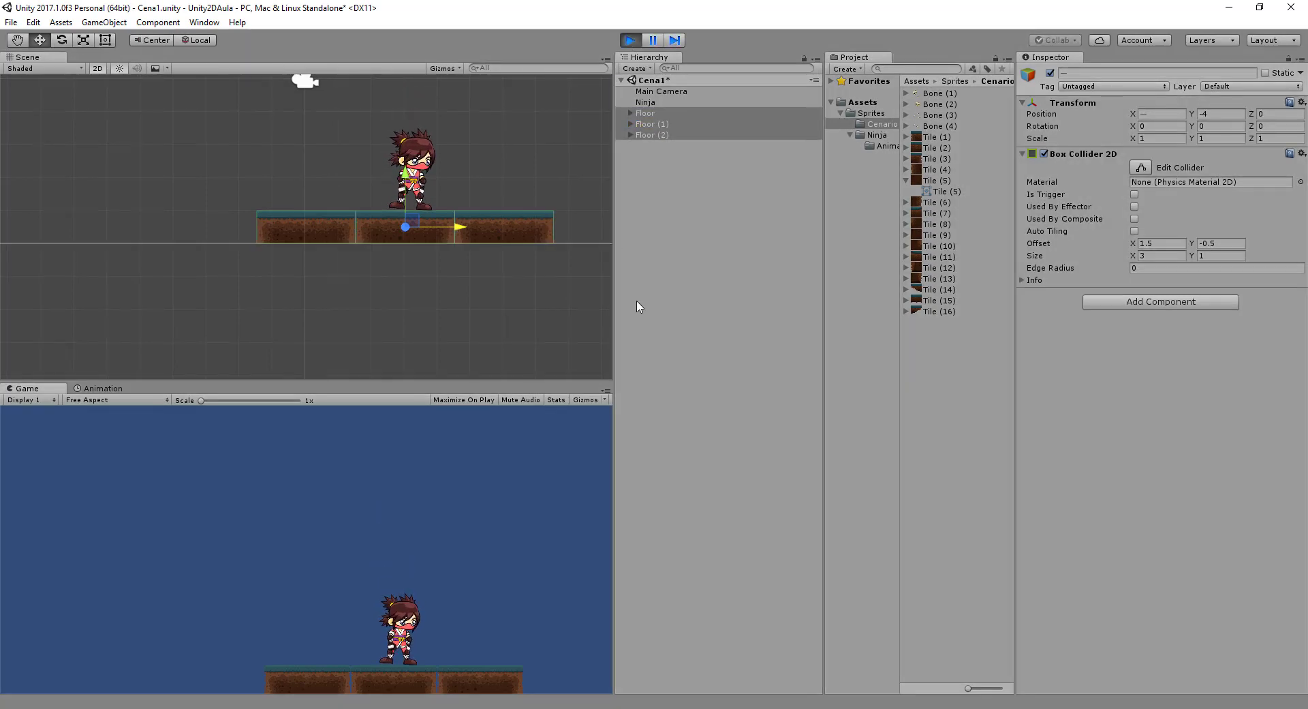
{"action": "key", "text": "Right"}
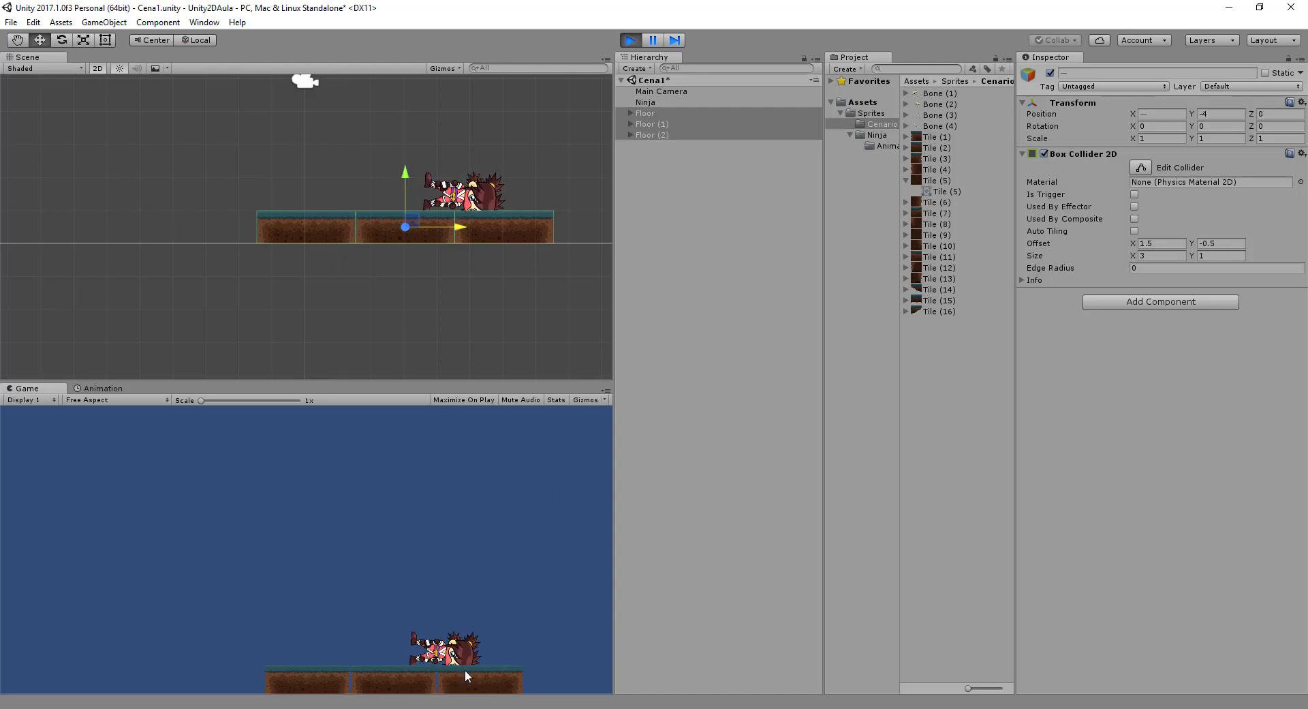
Step: Stop play mode and select the Ninja, bringing it into view
{"action": "left_click", "coordinate": [637, 44]}
{"action": "left_click", "coordinate": [655, 91]}
{"action": "left_click", "coordinate": [654, 102]}
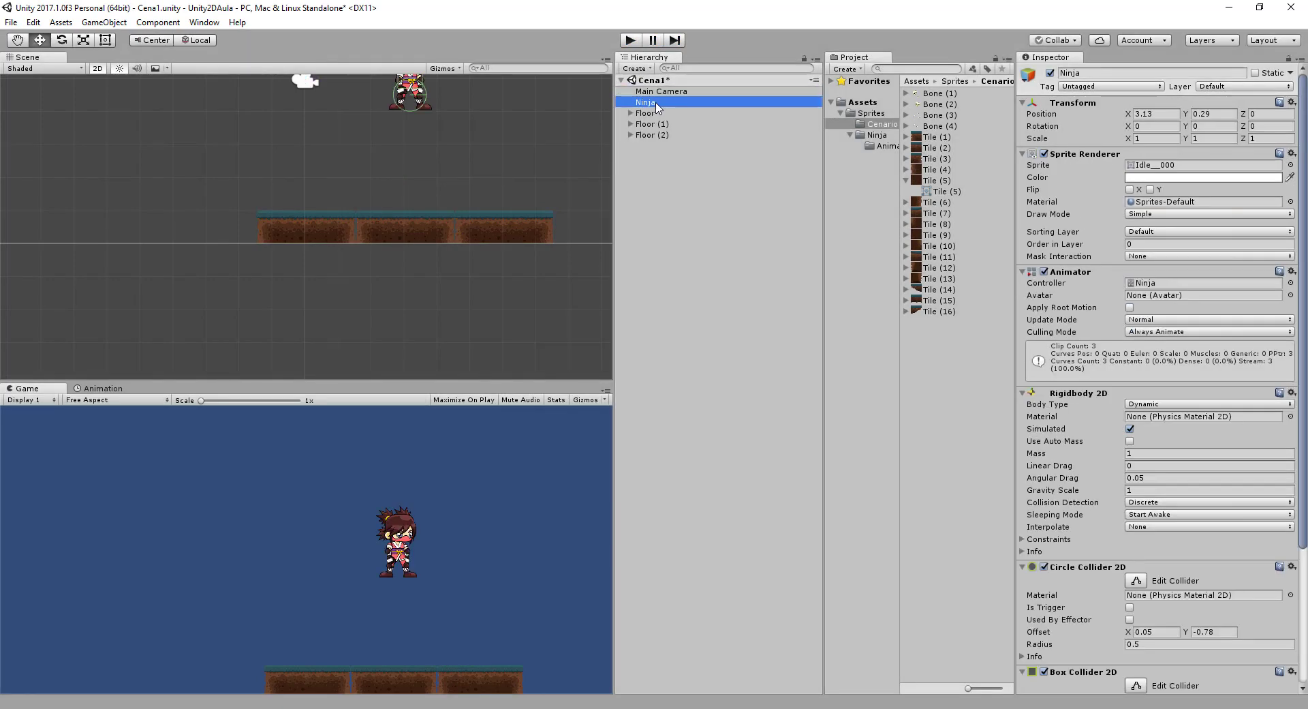
{"action": "scroll", "coordinate": [536, 157], "scroll_direction": "up", "scroll_amount": 2}
{"action": "middle_click_drag", "start_coordinate": [493, 165], "coordinate": [467, 262]}
{"action": "scroll", "coordinate": [419, 259], "scroll_direction": "up", "scroll_amount": 2}
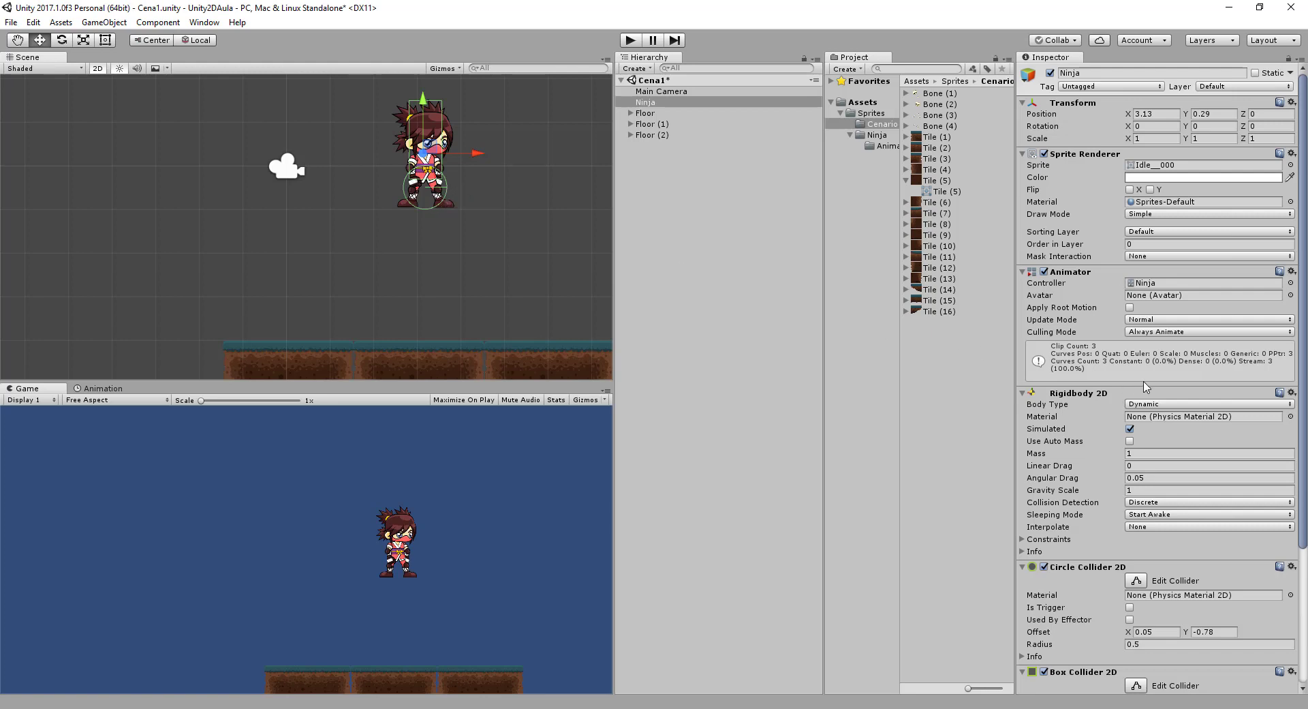
Step: Tick Freeze Rotation Z in the Rigidbody 2D constraints and play again
{"action": "scroll", "coordinate": [1197, 382], "scroll_direction": "down", "scroll_amount": 3}
{"action": "scroll", "coordinate": [1197, 382], "scroll_direction": "down", "scroll_amount": 3}
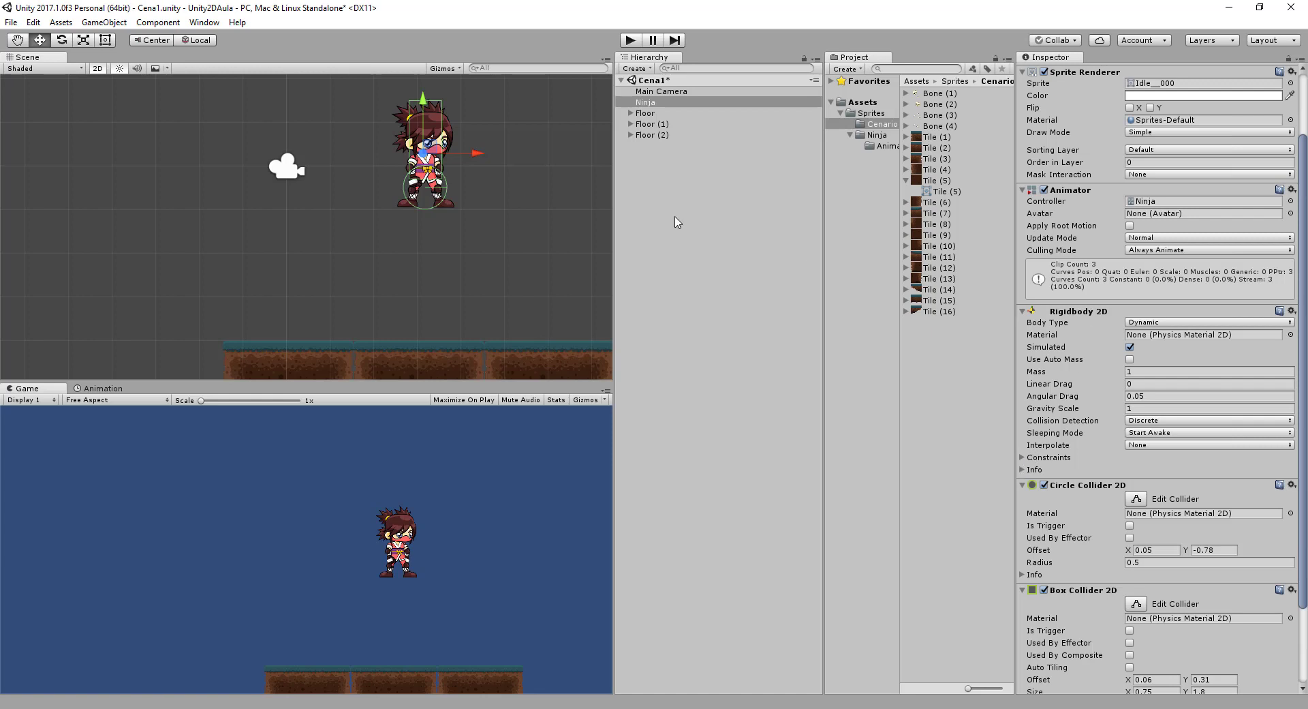
{"action": "left_click", "coordinate": [1023, 457]}
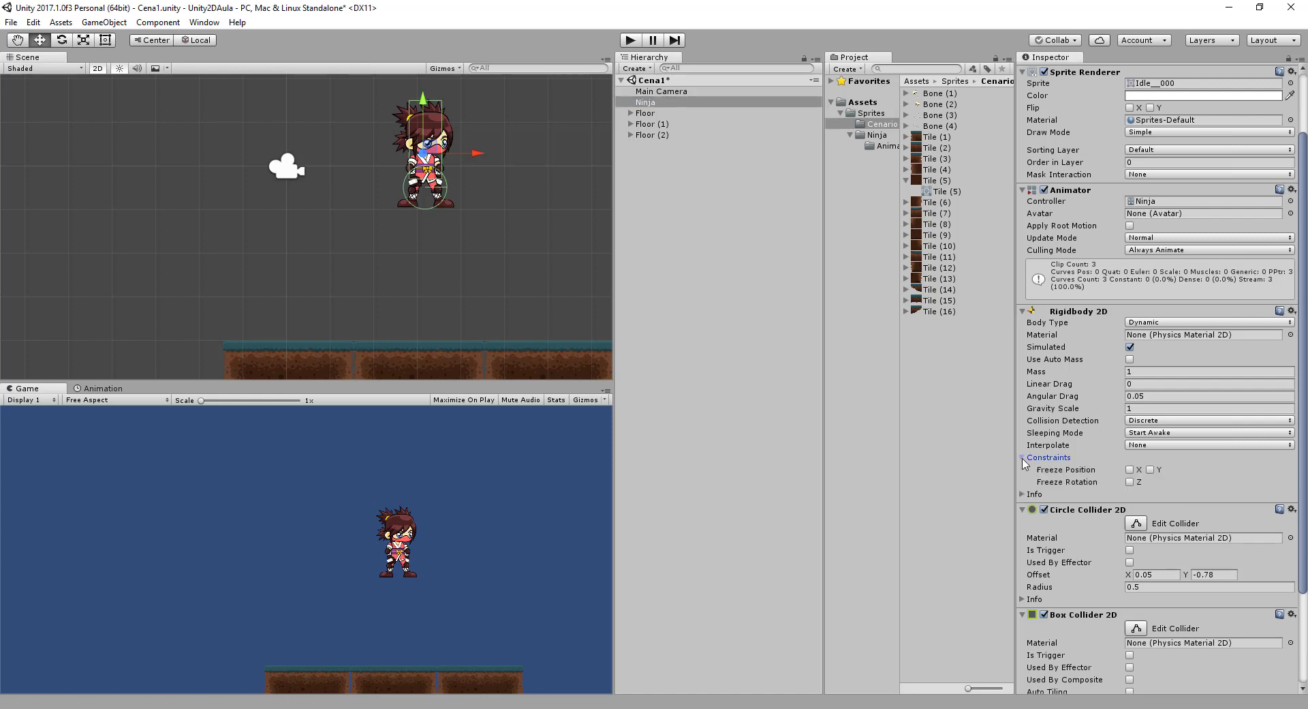
{"action": "left_click", "coordinate": [1130, 482]}
{"action": "left_click", "coordinate": [631, 40]}
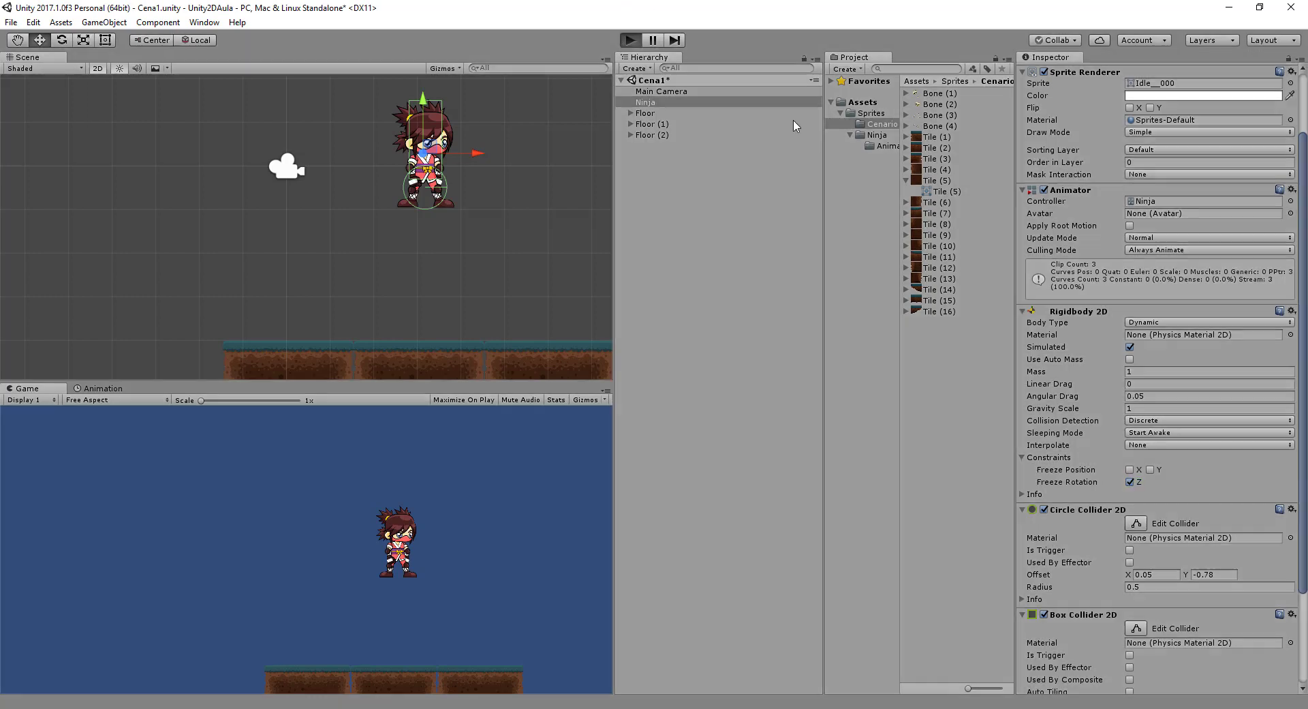
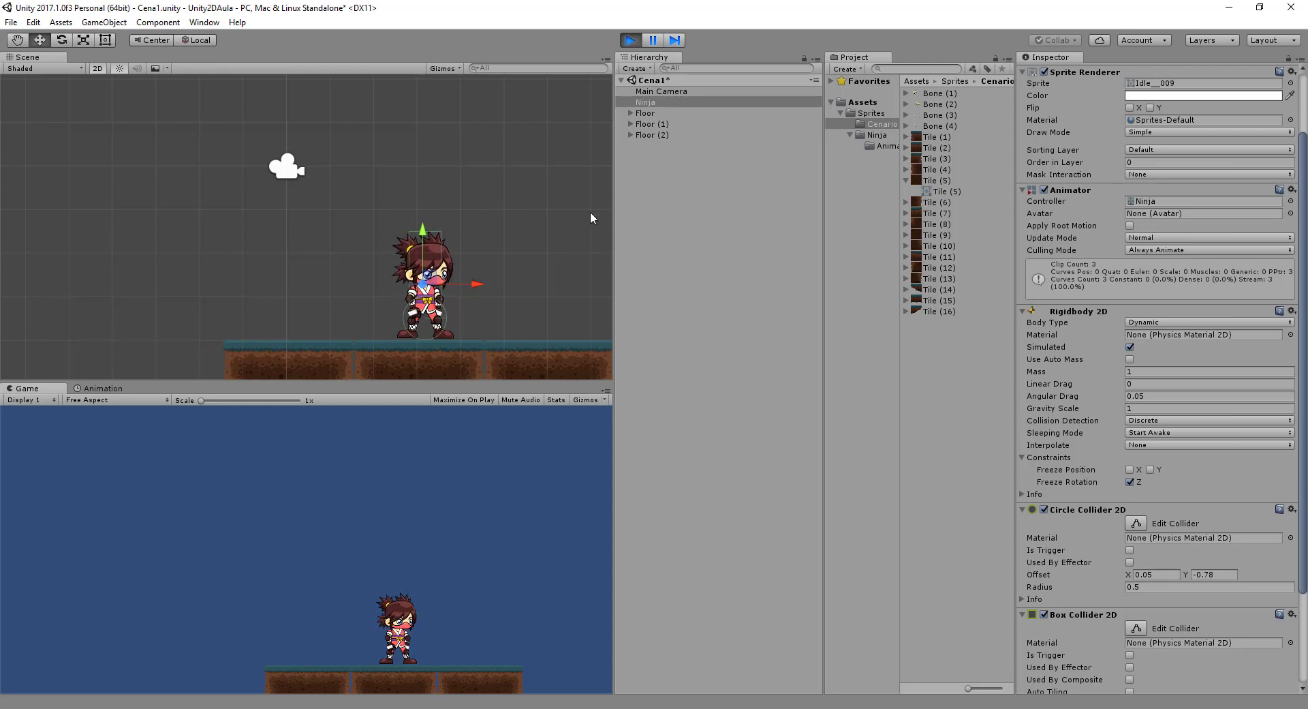
Step: Stop Play mode and raise the Ninja's Circle Collider 2D Offset Y from -0.78 to -0.74
{"action": "scroll", "coordinate": [477, 225], "scroll_direction": "up", "scroll_amount": 5}
{"action": "scroll", "coordinate": [455, 244], "scroll_direction": "up", "scroll_amount": 3}
{"action": "scroll", "coordinate": [464, 256], "scroll_direction": "up", "scroll_amount": 2}
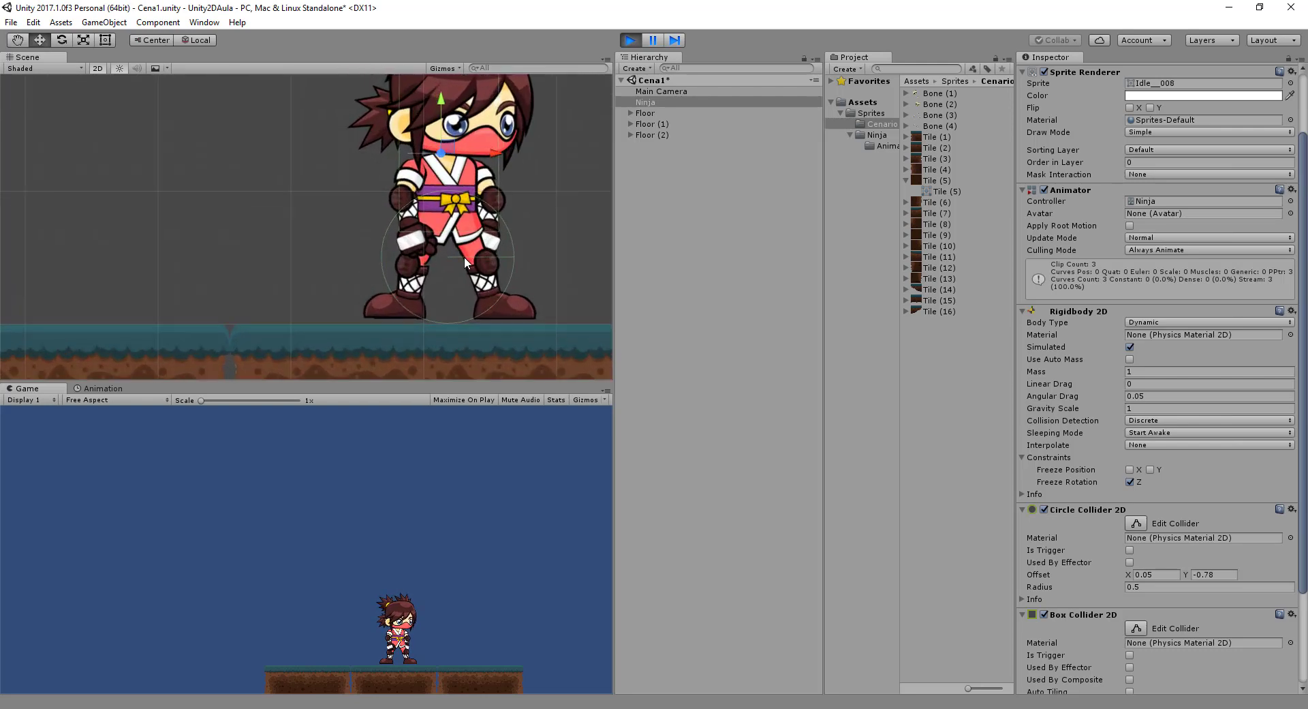
{"action": "scroll", "coordinate": [464, 256], "scroll_direction": "up", "scroll_amount": 2}
{"action": "scroll", "coordinate": [328, 282], "scroll_direction": "up", "scroll_amount": 2}
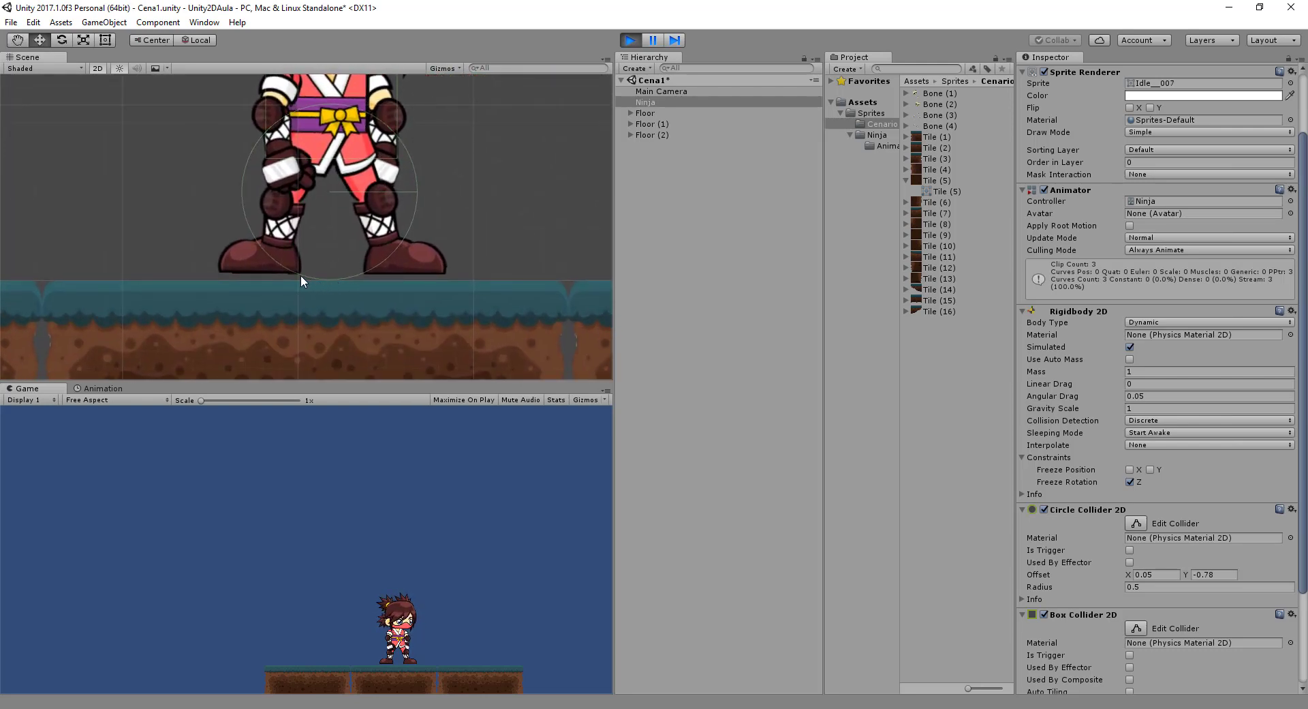
{"action": "left_click", "coordinate": [631, 39]}
{"action": "double_click", "coordinate": [646, 102]}
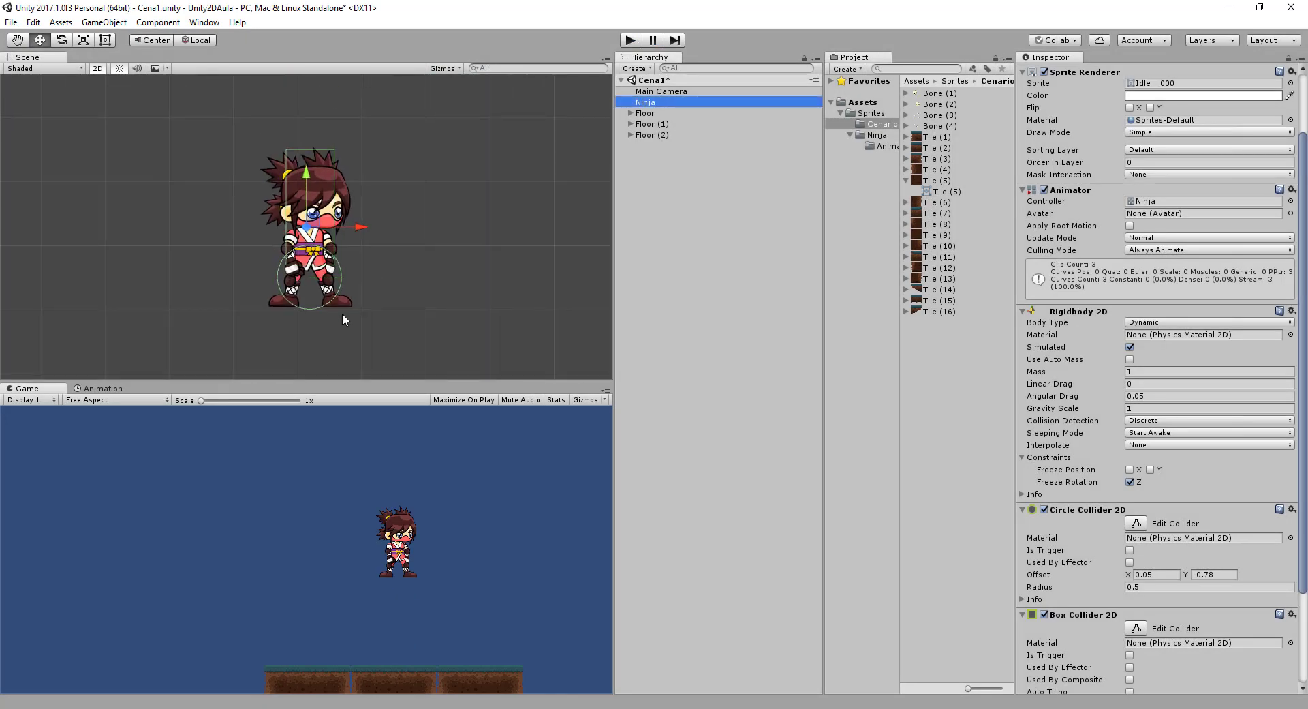
{"action": "scroll", "coordinate": [321, 321], "scroll_direction": "up", "scroll_amount": 3}
{"action": "scroll", "coordinate": [347, 208], "scroll_direction": "up", "scroll_amount": 3}
{"action": "key", "text": "w"}
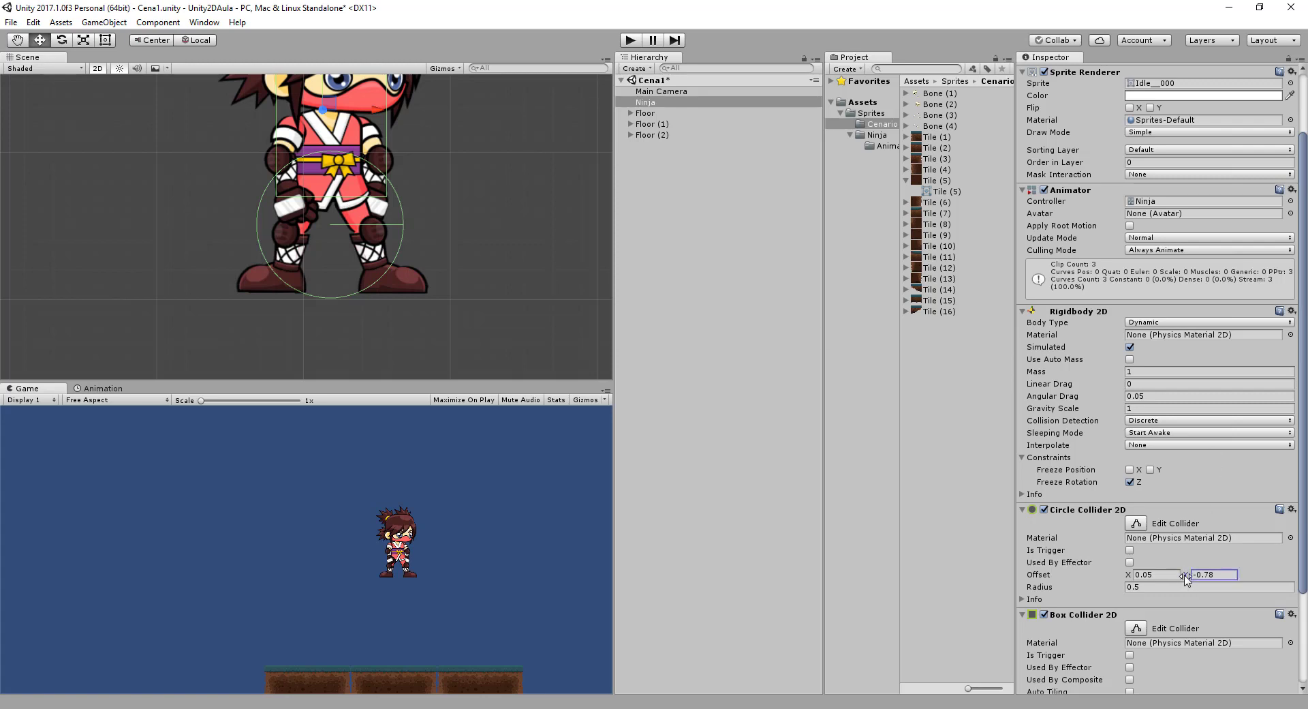
{"action": "left_click_drag", "start_coordinate": [1189, 578], "coordinate": [1190, 580]}
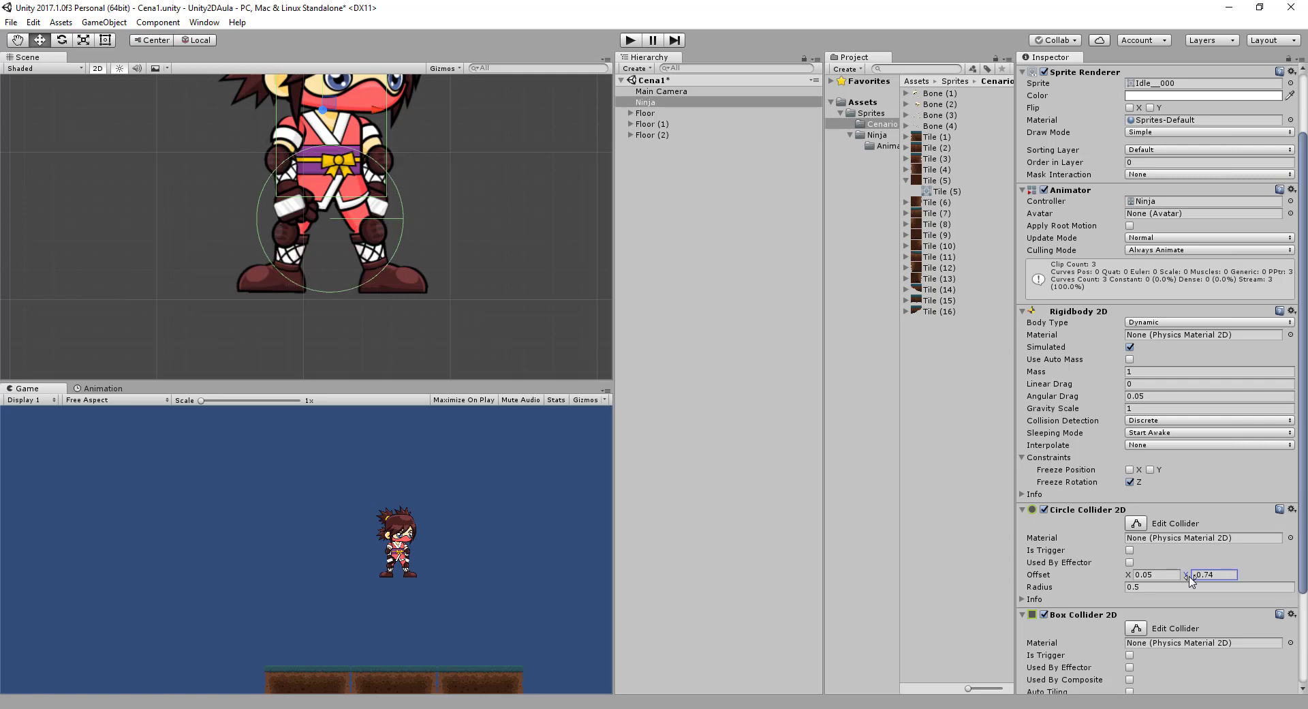
Step: Test the adjusted foot collider in Play mode, then stop the game
{"action": "left_click", "coordinate": [632, 43]}
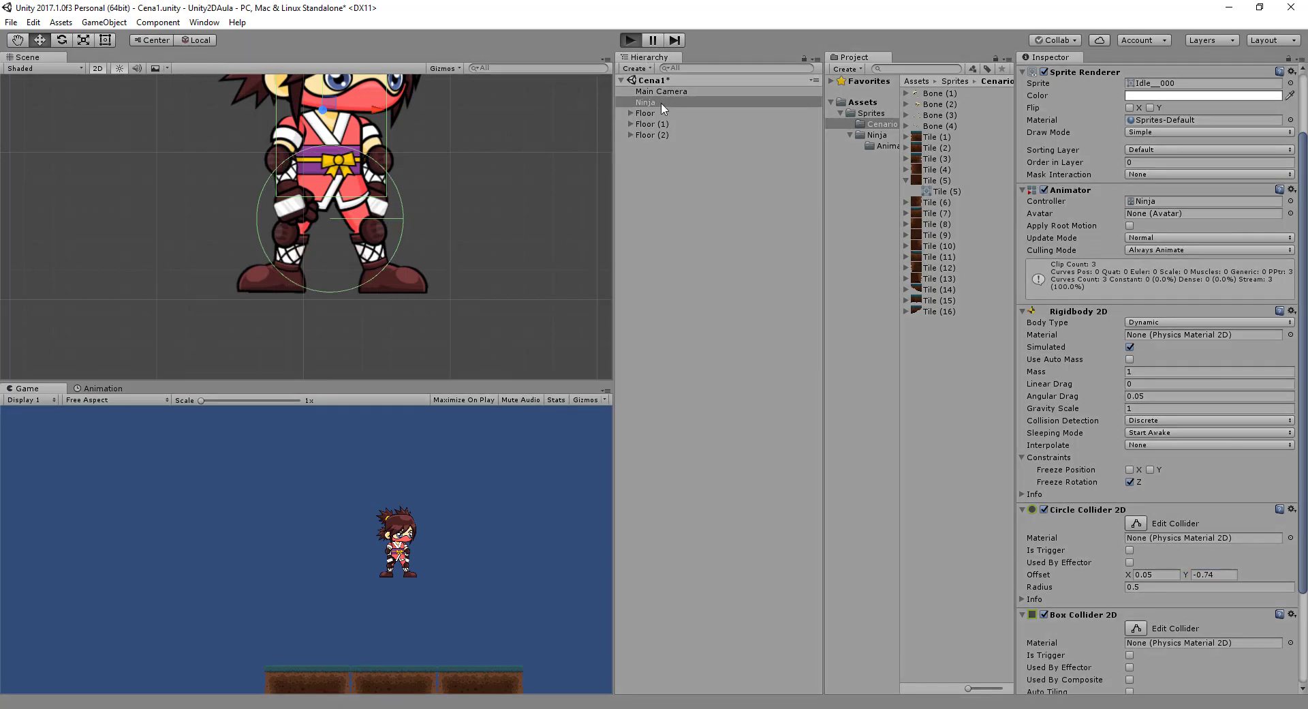
{"action": "double_click", "coordinate": [647, 102]}
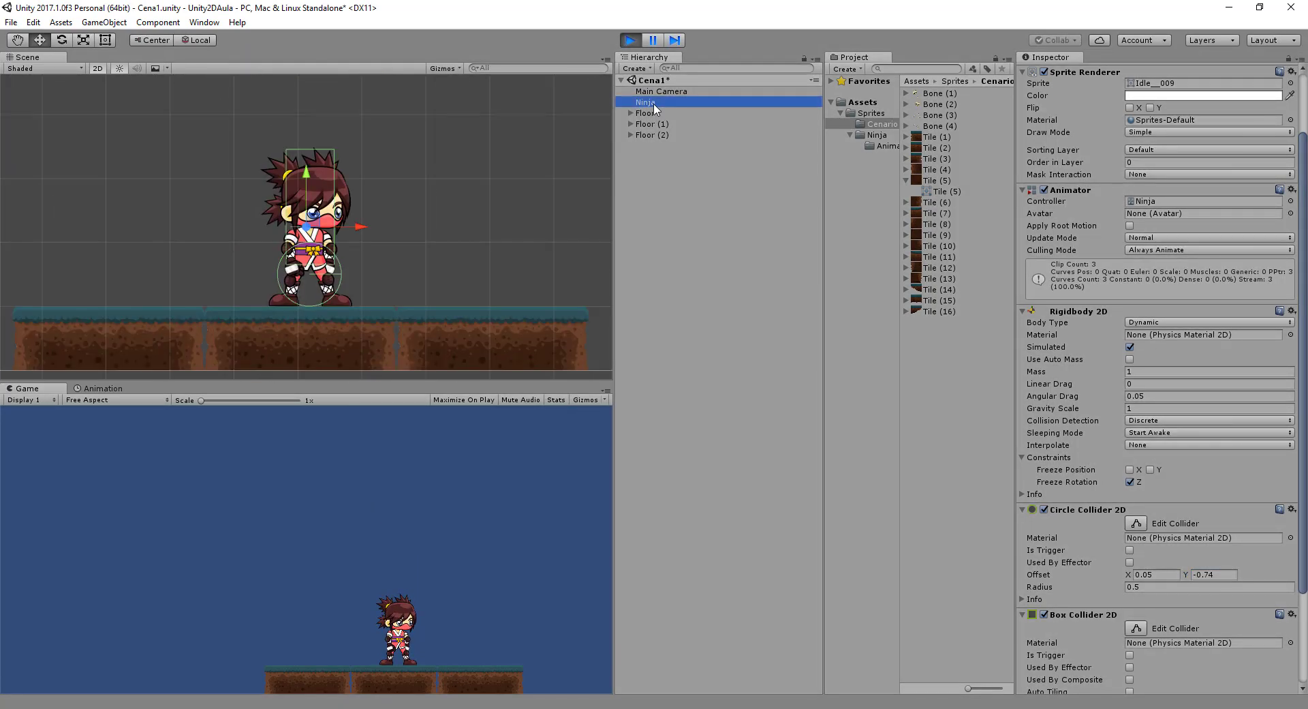
{"action": "scroll", "coordinate": [452, 283], "scroll_direction": "up", "scroll_amount": 3}
{"action": "scroll", "coordinate": [451, 293], "scroll_direction": "up", "scroll_amount": 3}
{"action": "scroll", "coordinate": [443, 286], "scroll_direction": "up", "scroll_amount": 3}
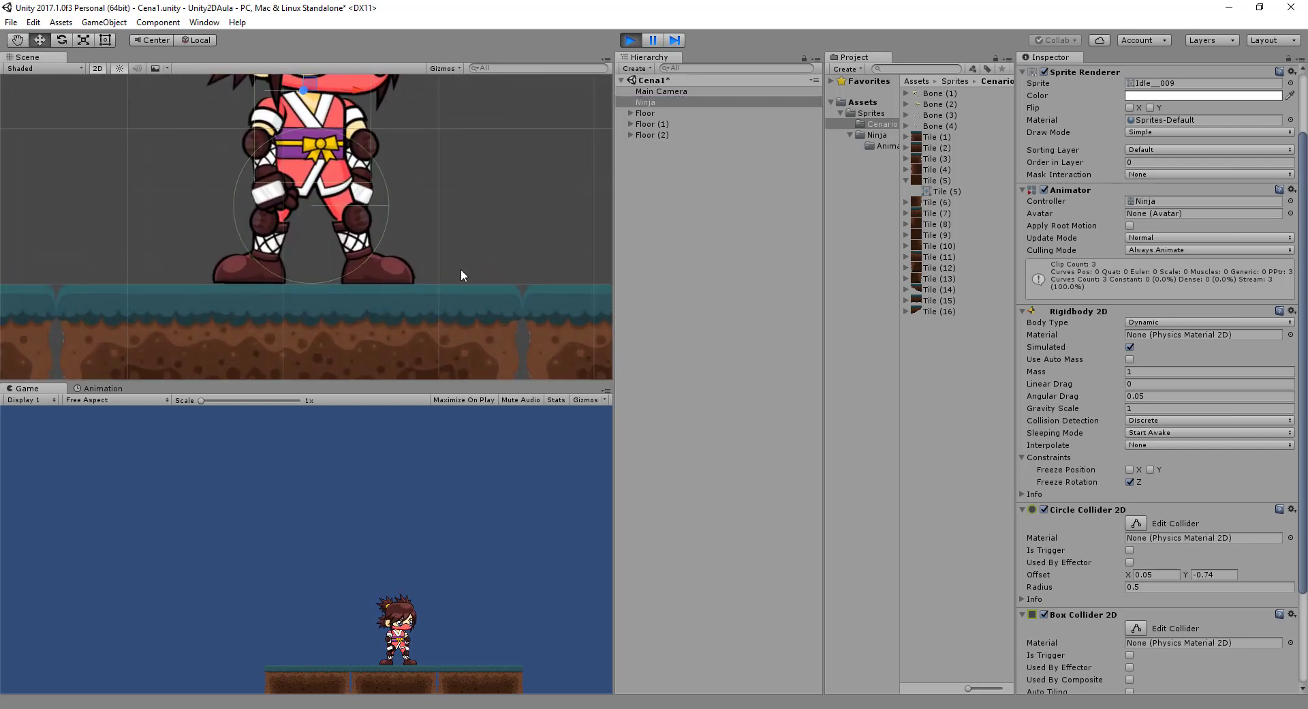
{"action": "scroll", "coordinate": [463, 276], "scroll_direction": "down", "scroll_amount": 2}
{"action": "scroll", "coordinate": [464, 281], "scroll_direction": "down", "scroll_amount": 2}
{"action": "scroll", "coordinate": [446, 207], "scroll_direction": "down", "scroll_amount": 1}
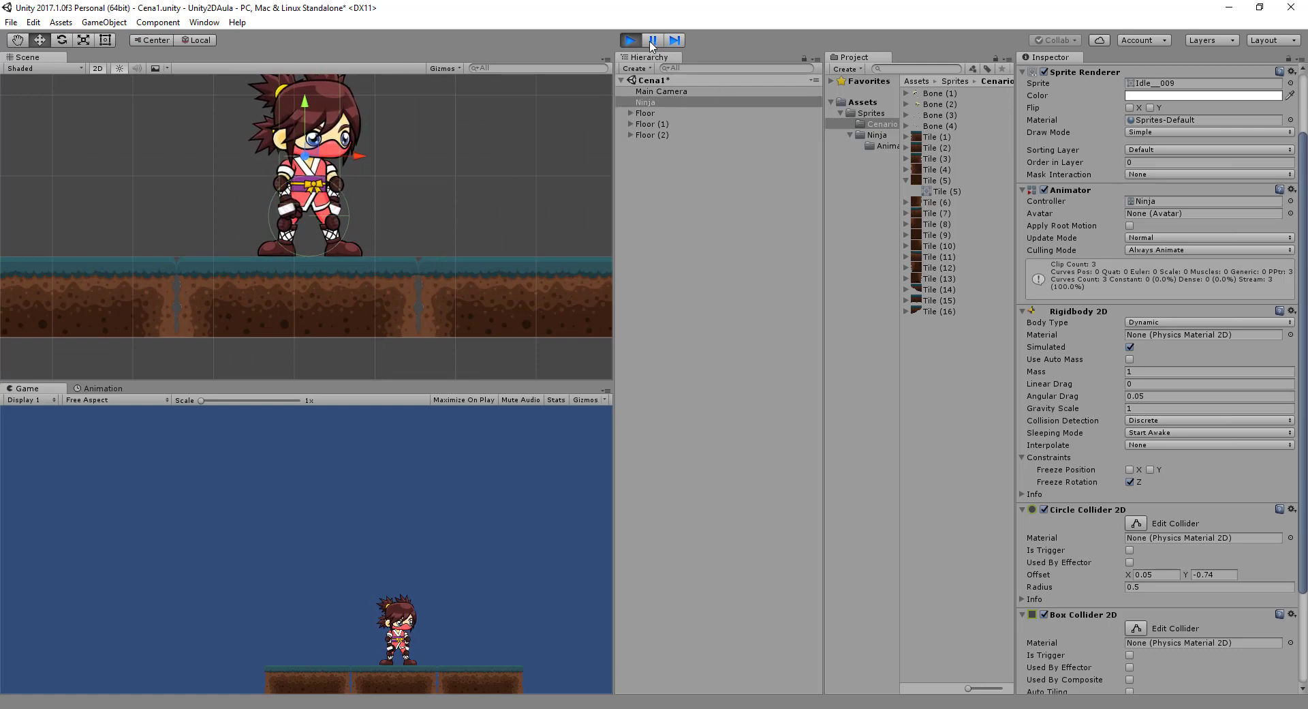
{"action": "left_click", "coordinate": [632, 41]}
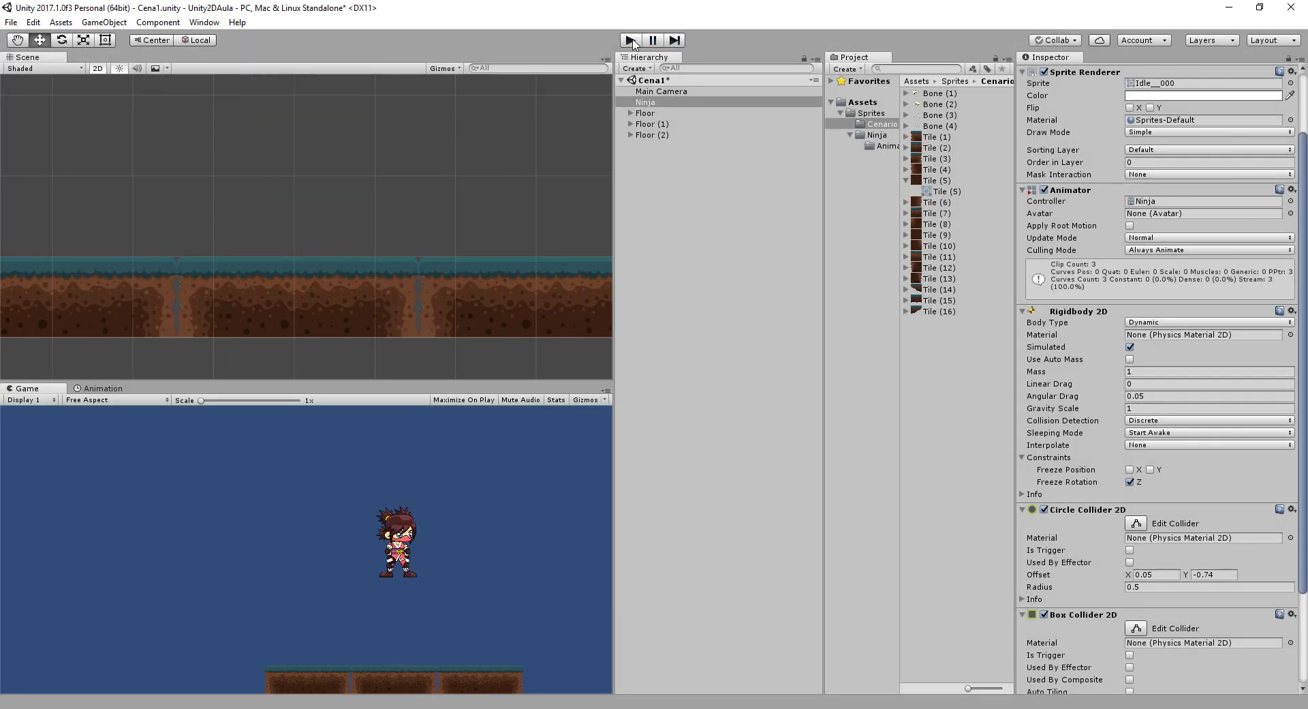
{"action": "double_click", "coordinate": [657, 102]}
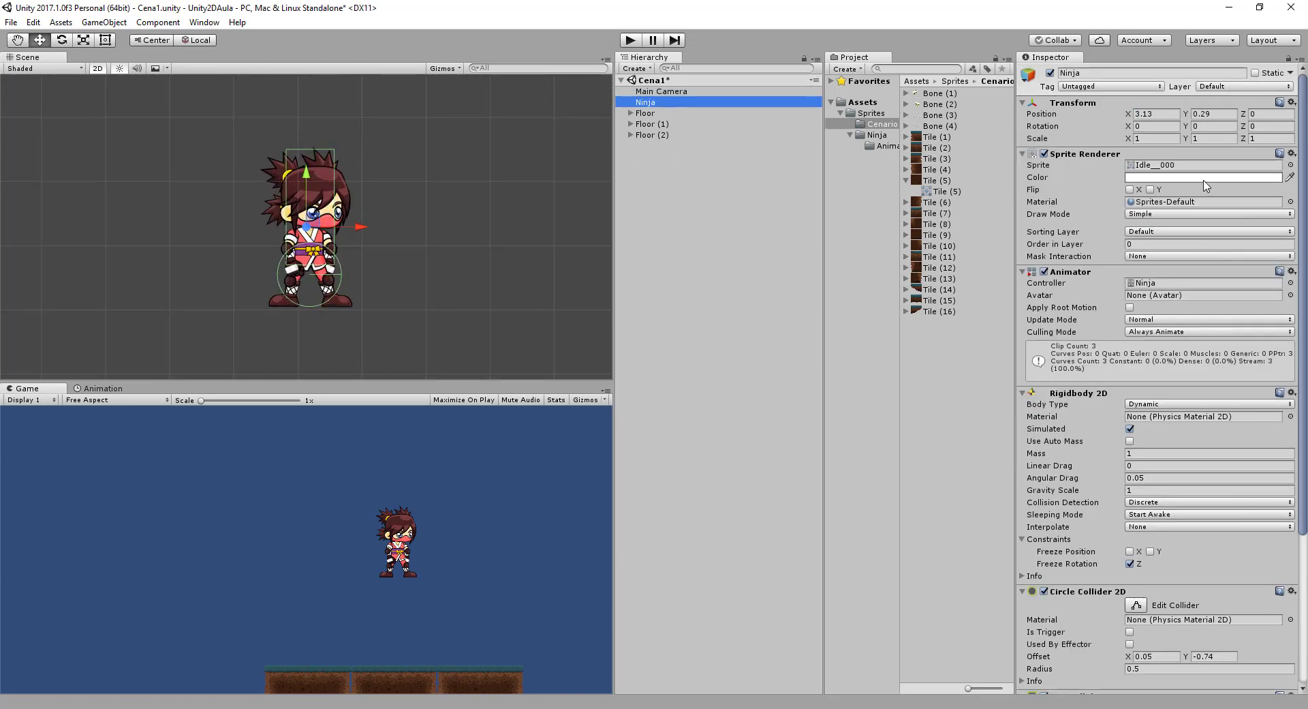
Step: Collapse the Ninja's Animator, Rigidbody 2D and collider components, then go to Add Sorting Layer
{"action": "left_click", "coordinate": [1023, 272]}
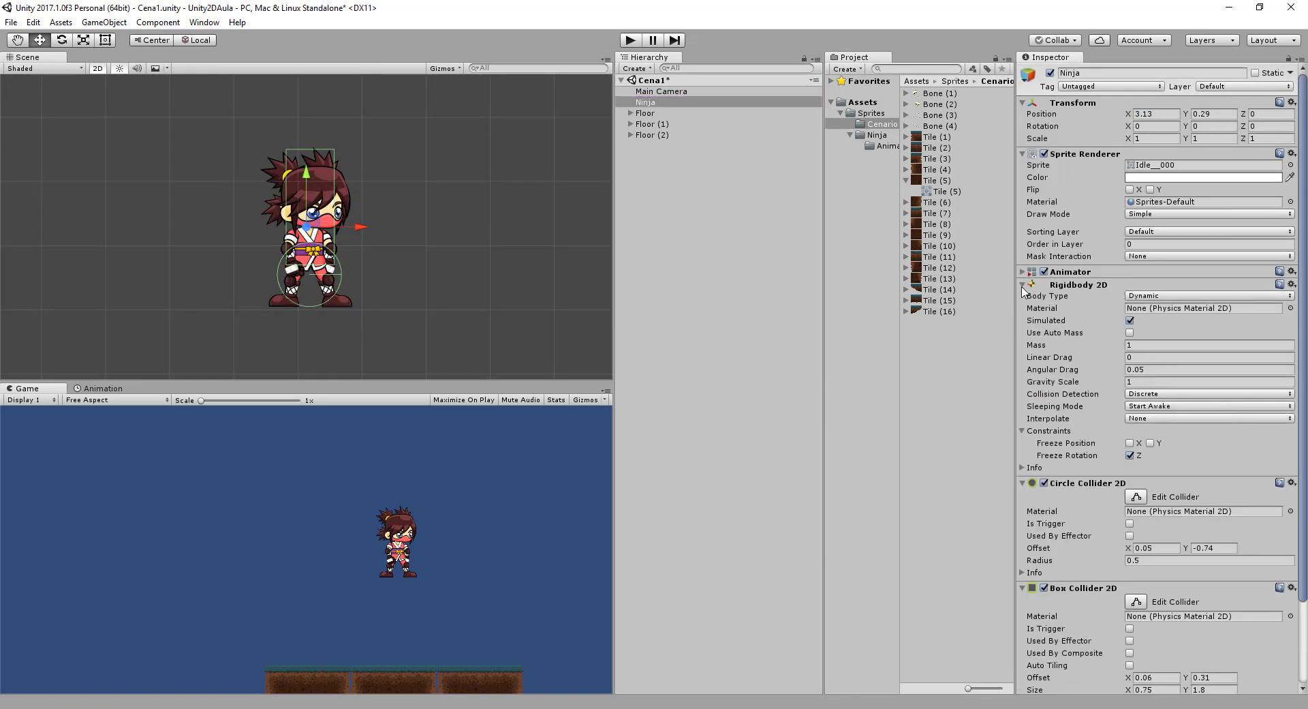
{"action": "left_click", "coordinate": [1022, 286]}
{"action": "left_click", "coordinate": [1022, 298]}
{"action": "left_click", "coordinate": [1022, 310]}
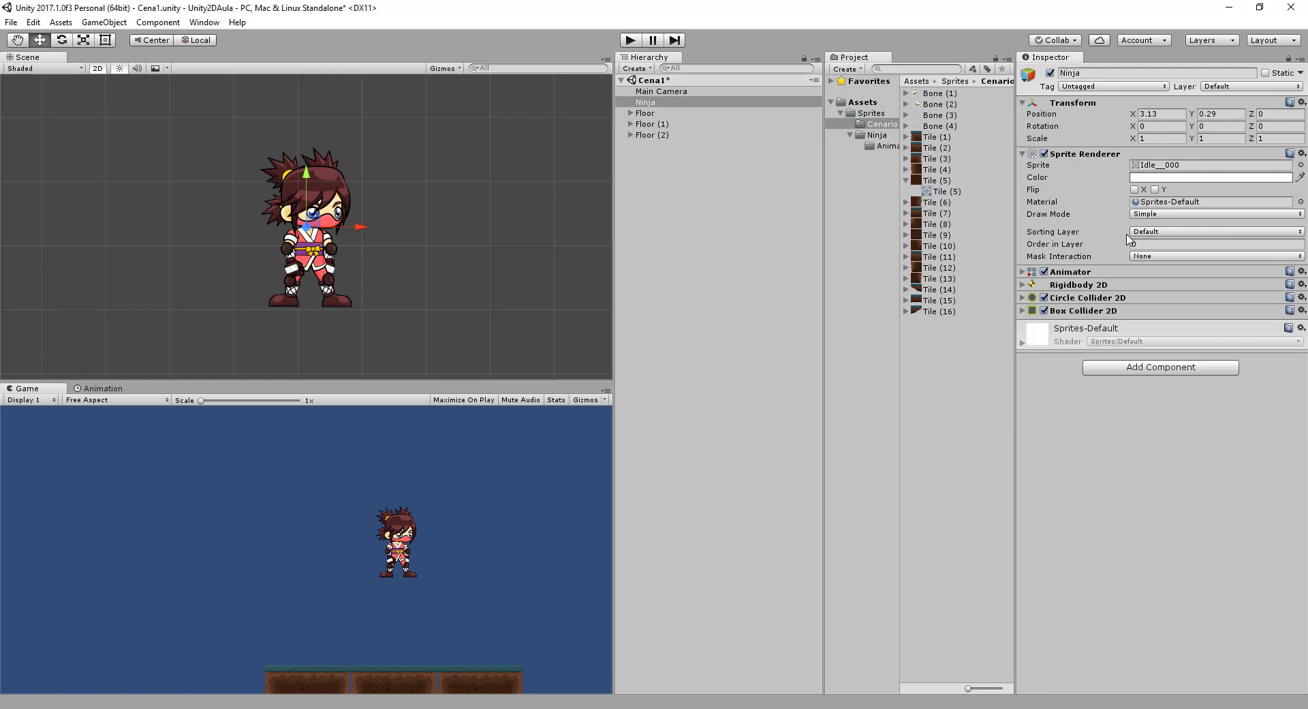
{"action": "left_click", "coordinate": [1186, 232]}
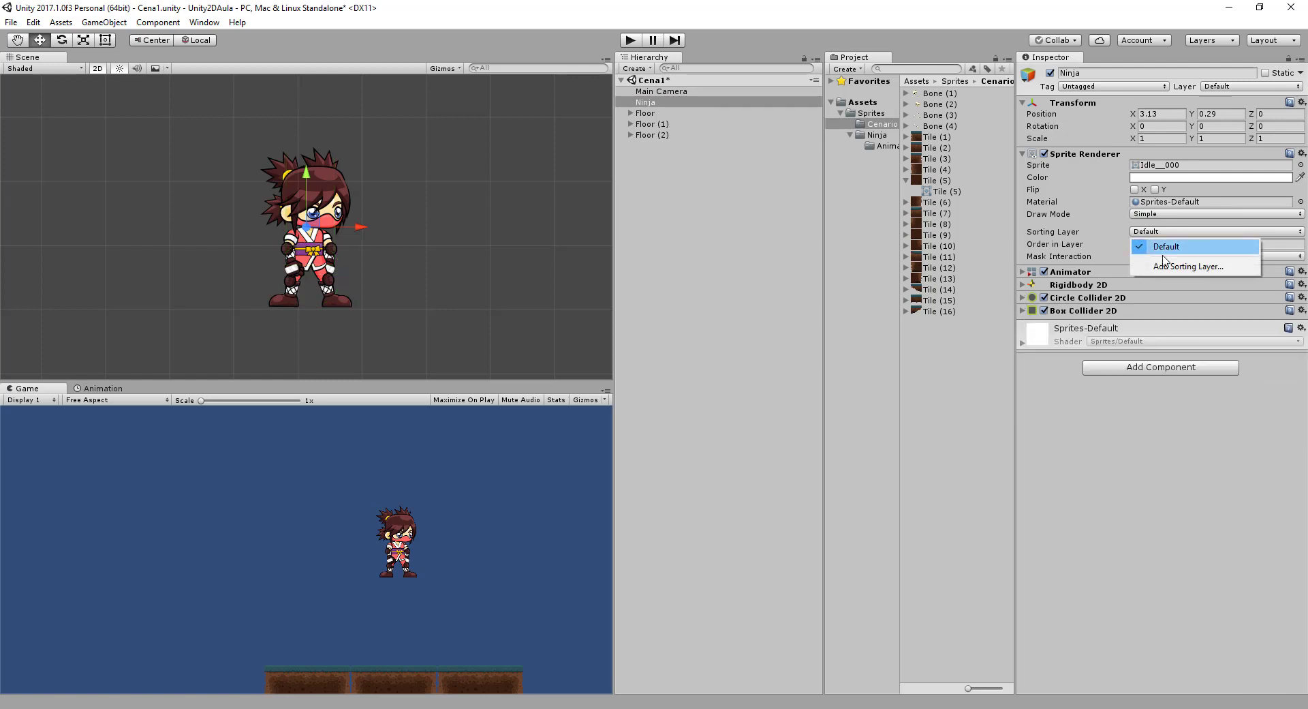
{"action": "left_click", "coordinate": [1182, 266]}
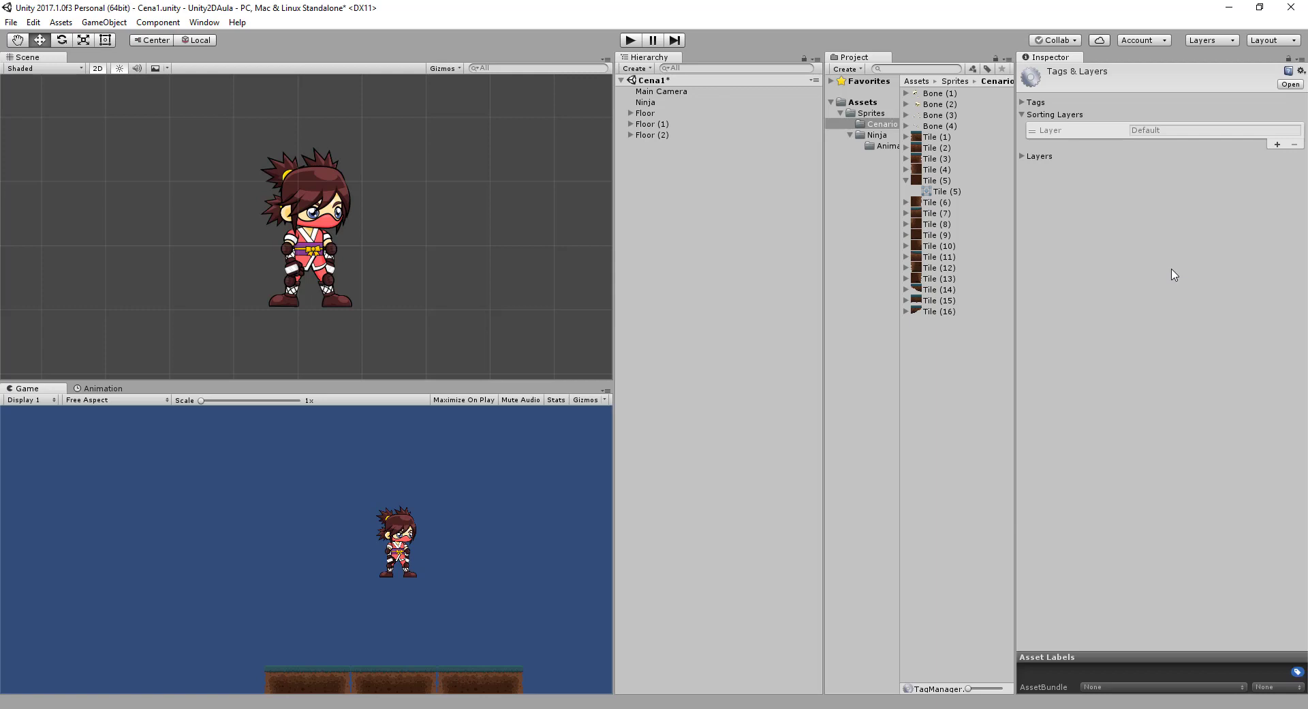
Step: Add sorting layers named Background and Platforms after Default
{"action": "left_click", "coordinate": [1278, 145]}
{"action": "left_click", "coordinate": [1245, 143]}
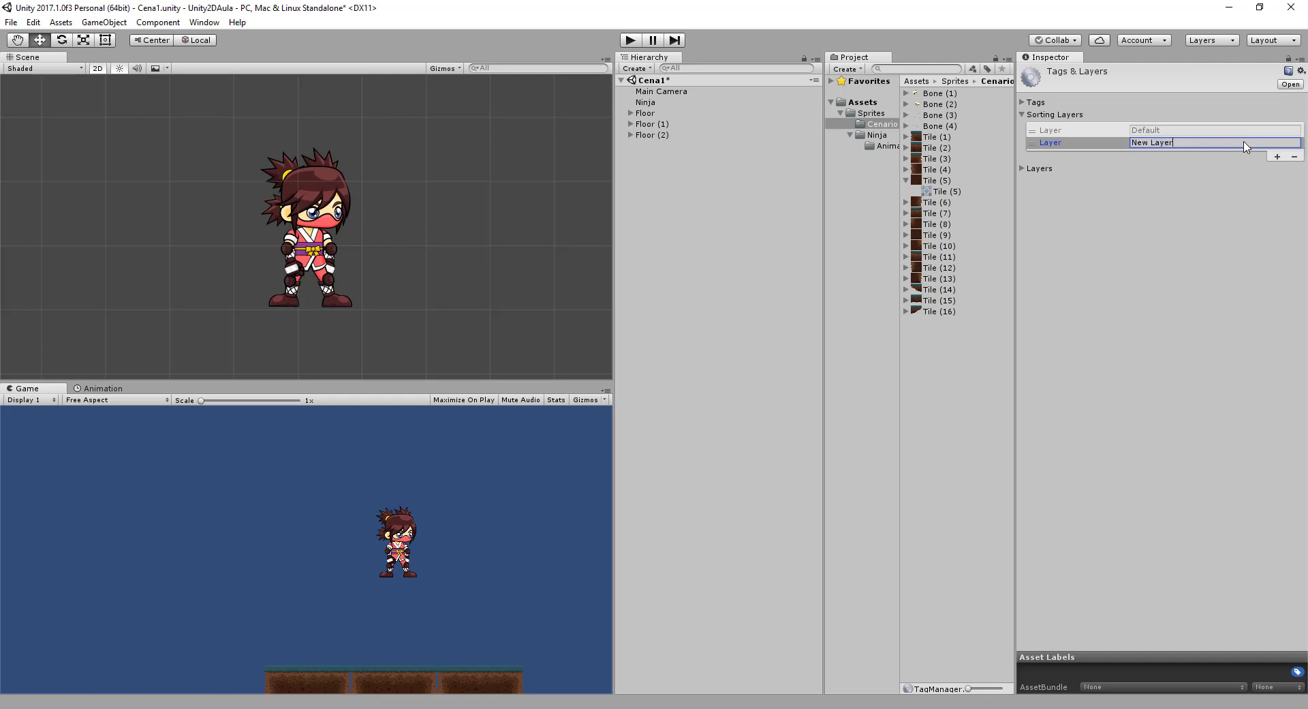
{"action": "left_click_drag", "start_coordinate": [1245, 143], "coordinate": [1124, 146]}
{"action": "type", "text": "Background"}
{"action": "left_click", "coordinate": [1278, 156]}
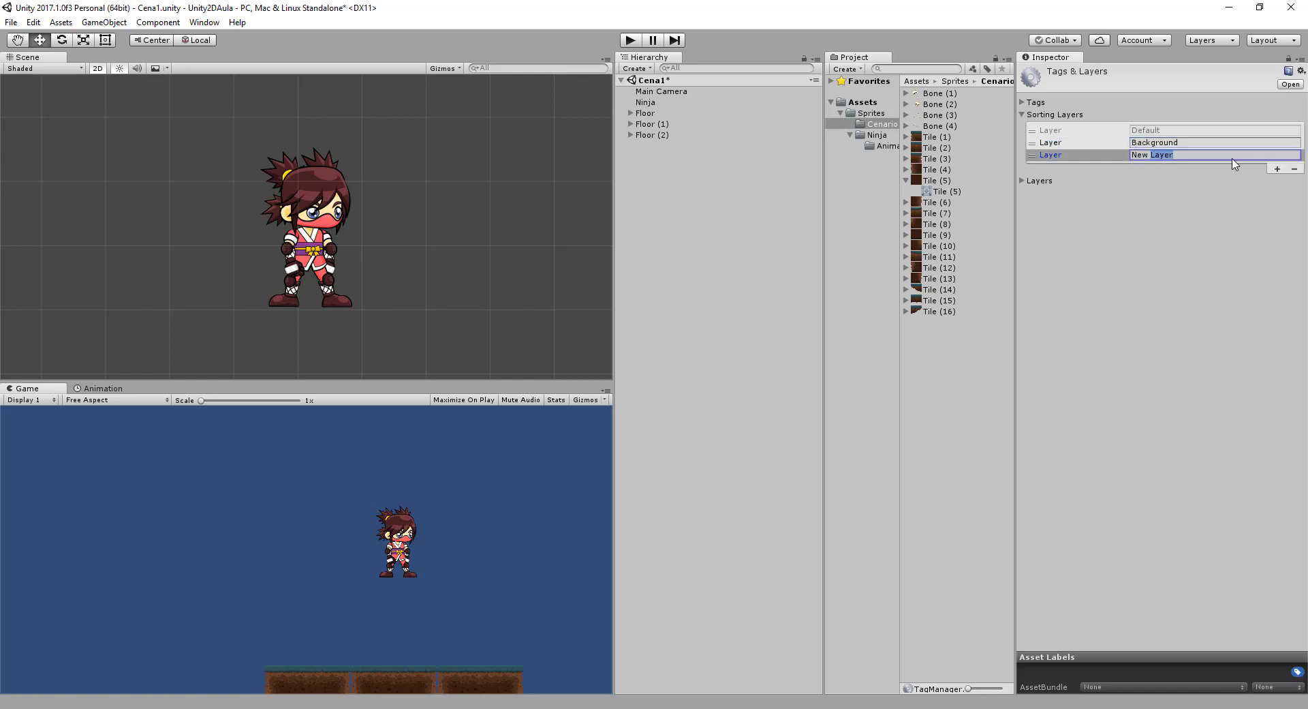
{"action": "left_click", "coordinate": [1169, 156]}
{"action": "type", "text": "Platforms"}
Step: Add a fourth sorting layer named Player and reselect the Ninja
{"action": "left_click", "coordinate": [1277, 168]}
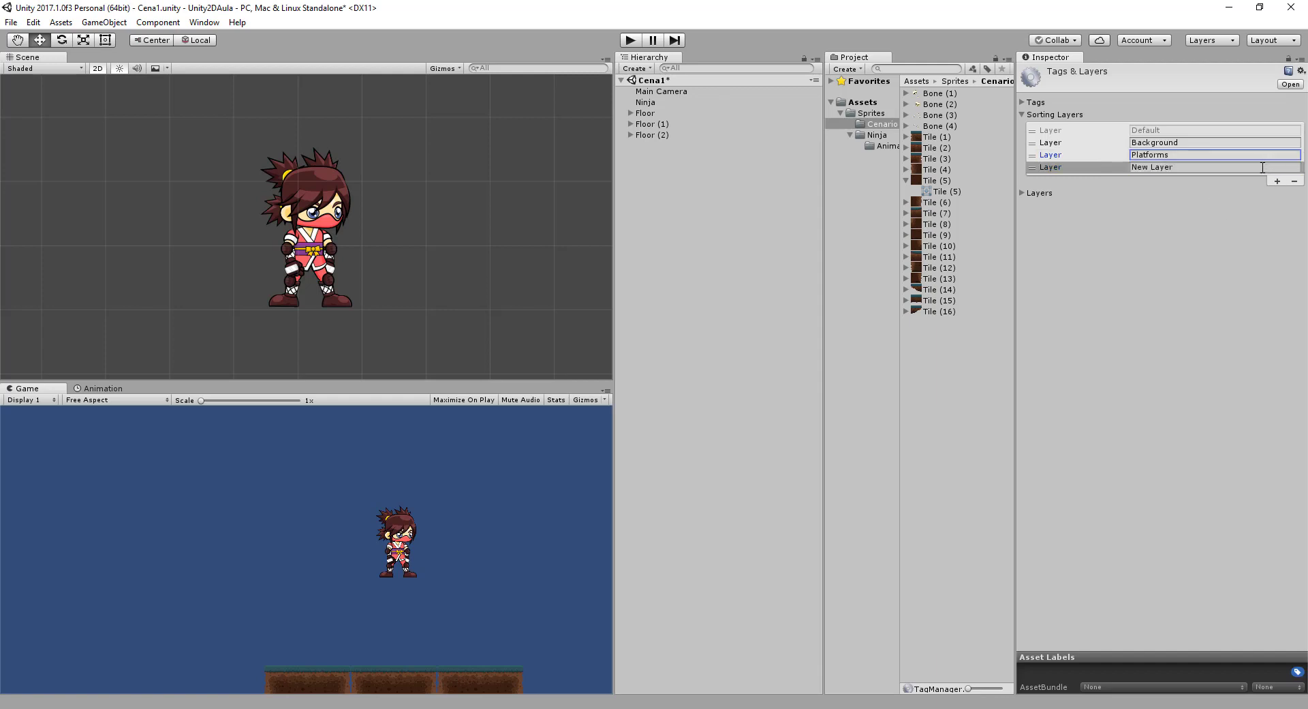
{"action": "double_click", "coordinate": [1251, 171]}
{"action": "triple_click", "coordinate": [1232, 170]}
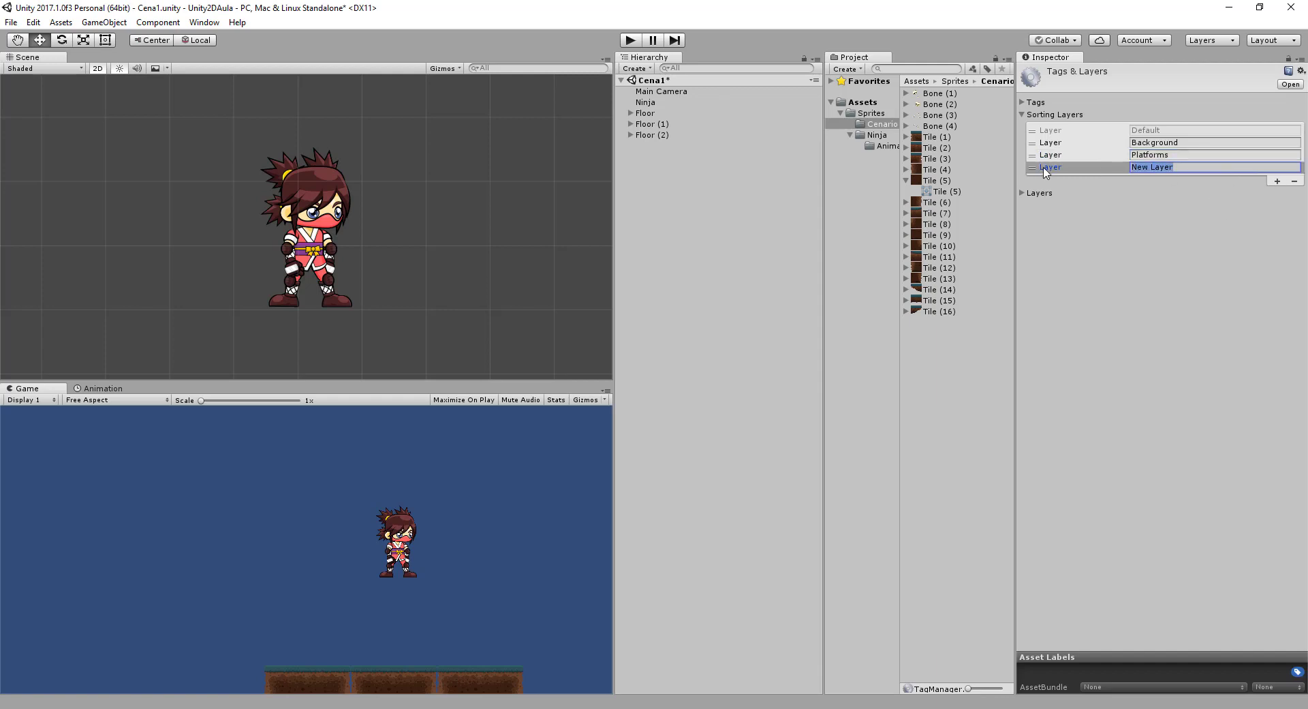
{"action": "type", "text": "Pla"}
{"action": "left_click", "coordinate": [633, 102]}
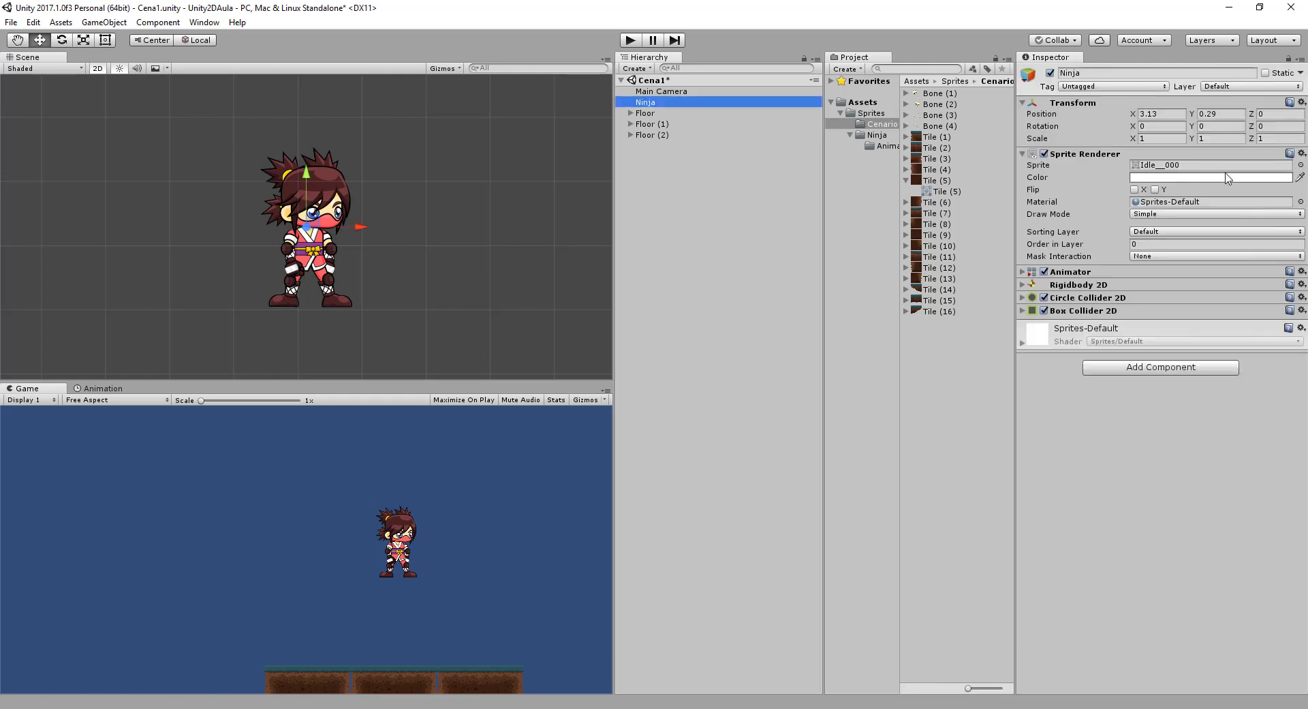
Step: Put the Ninja on the Player sorting layer
{"action": "left_click", "coordinate": [1226, 214]}
{"action": "left_click", "coordinate": [1211, 457]}
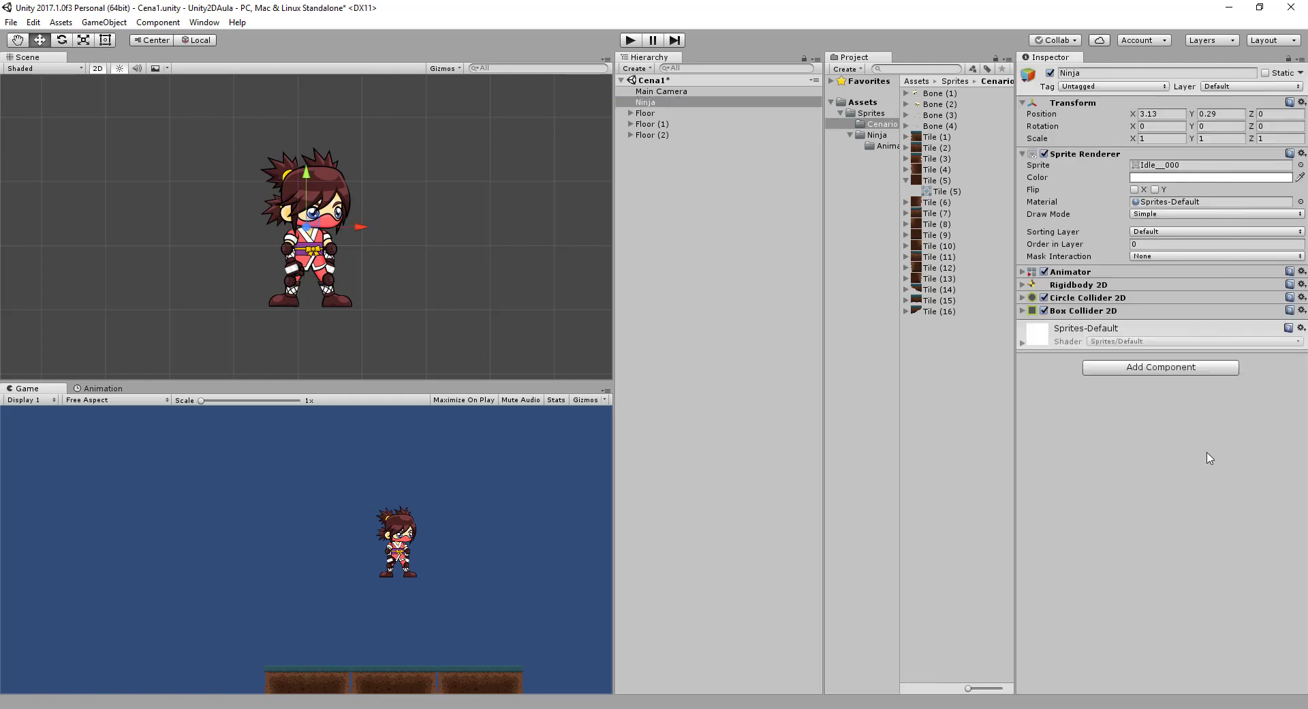
{"action": "left_click", "coordinate": [1232, 239]}
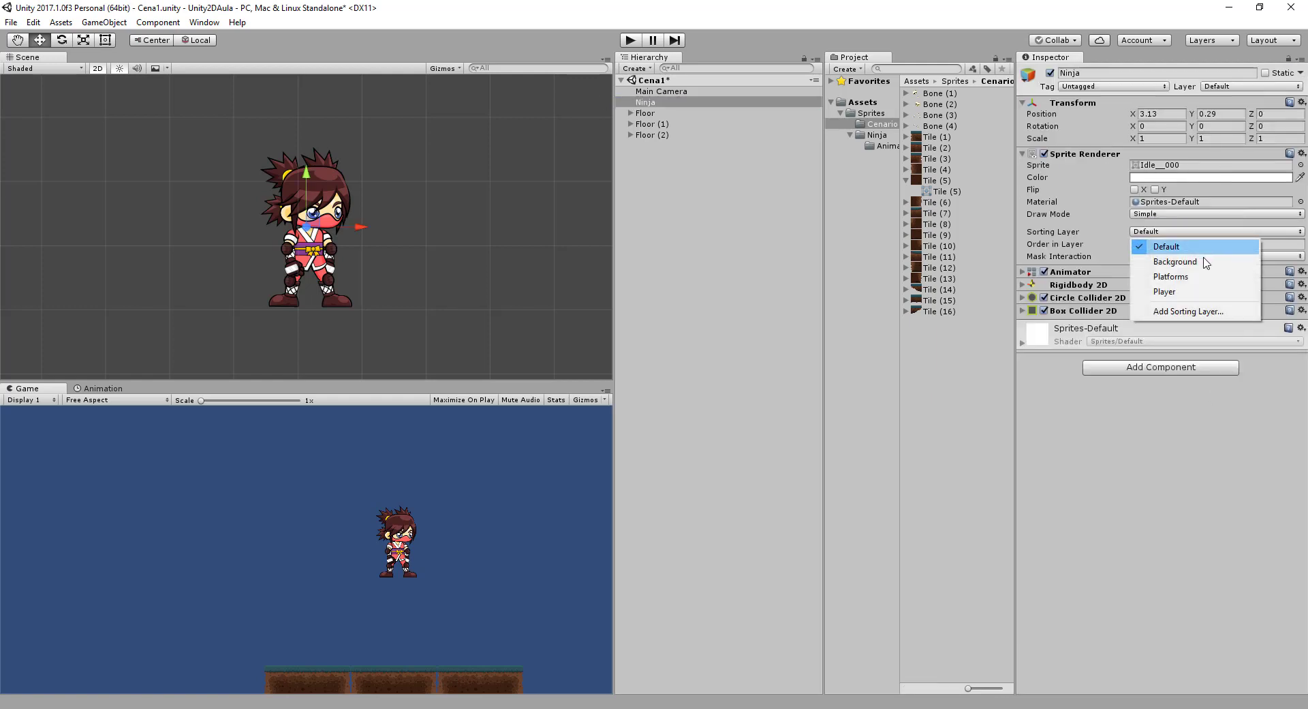
{"action": "left_click", "coordinate": [1191, 298]}
Step: Delete the extra Floor (1) copy and set Floor's three tiles to the Platforms sorting layer
{"action": "left_click", "coordinate": [640, 113]}
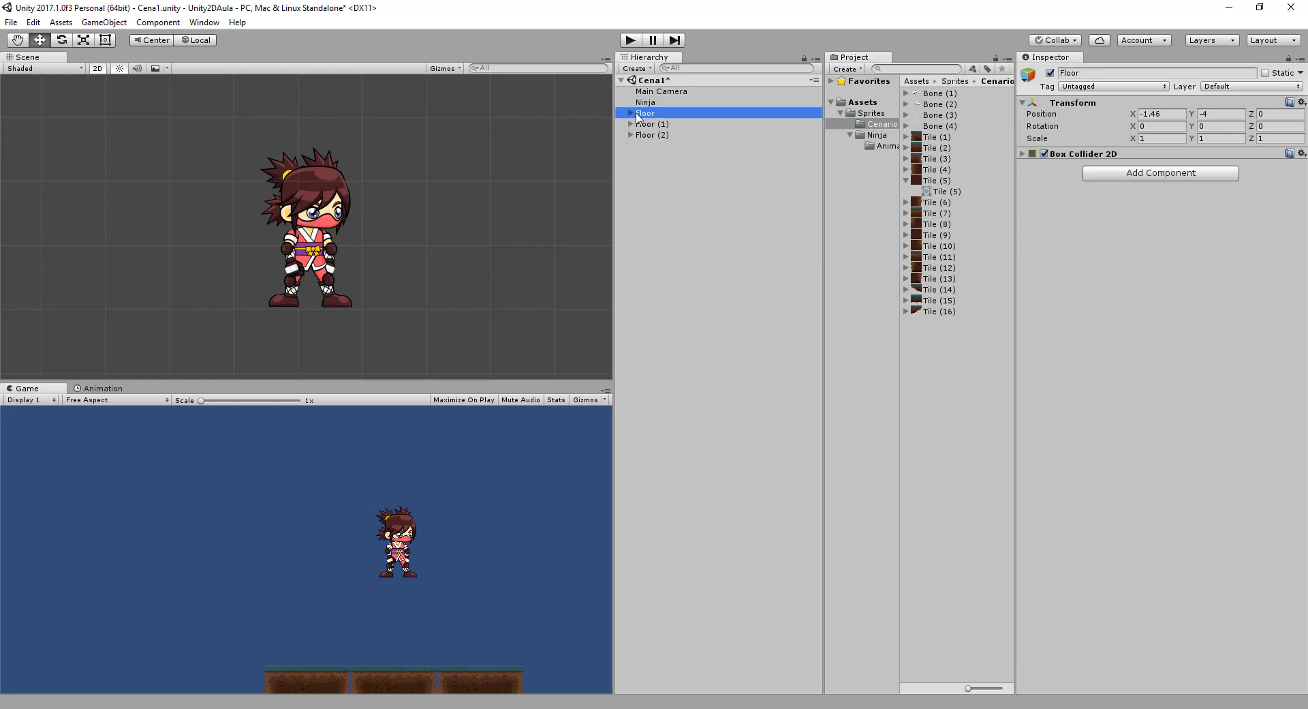
{"action": "left_click", "coordinate": [630, 114]}
{"action": "left_click", "coordinate": [651, 157]}
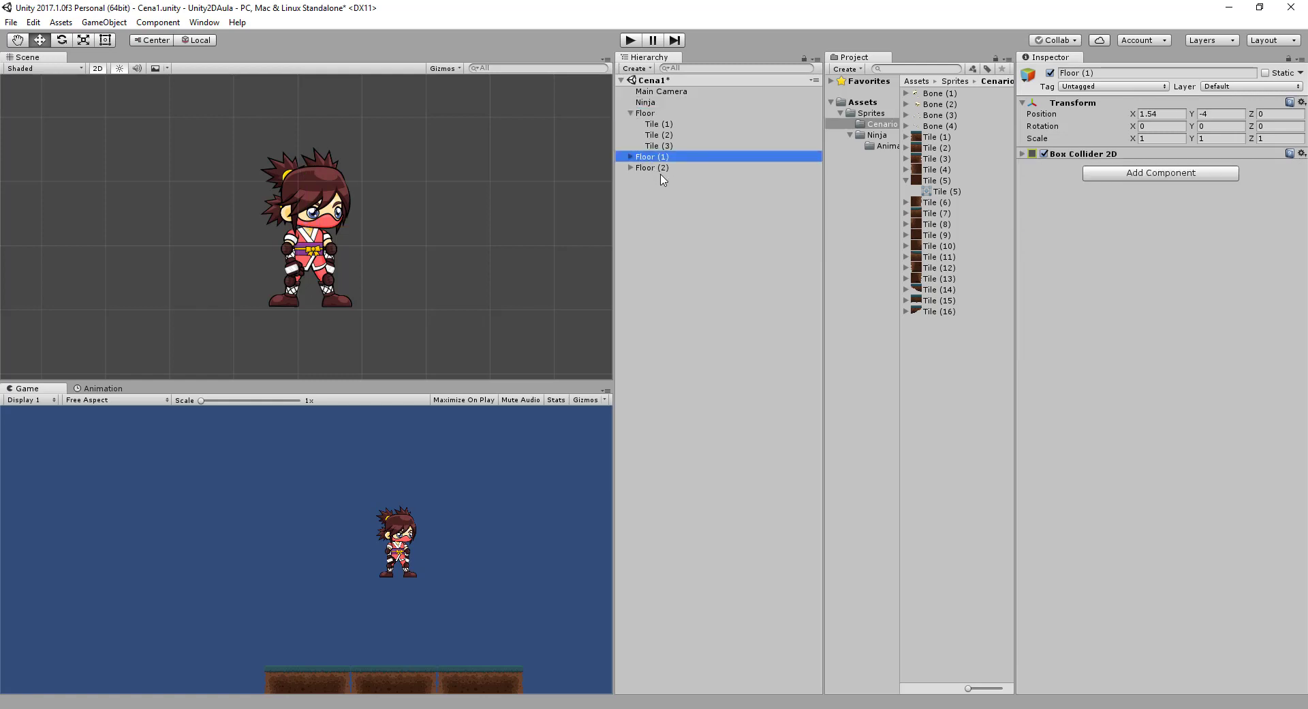
{"action": "key", "text": "Delete"}
{"action": "left_click", "coordinate": [659, 124]}
{"action": "left_click", "coordinate": [668, 146], "text": "shift"}
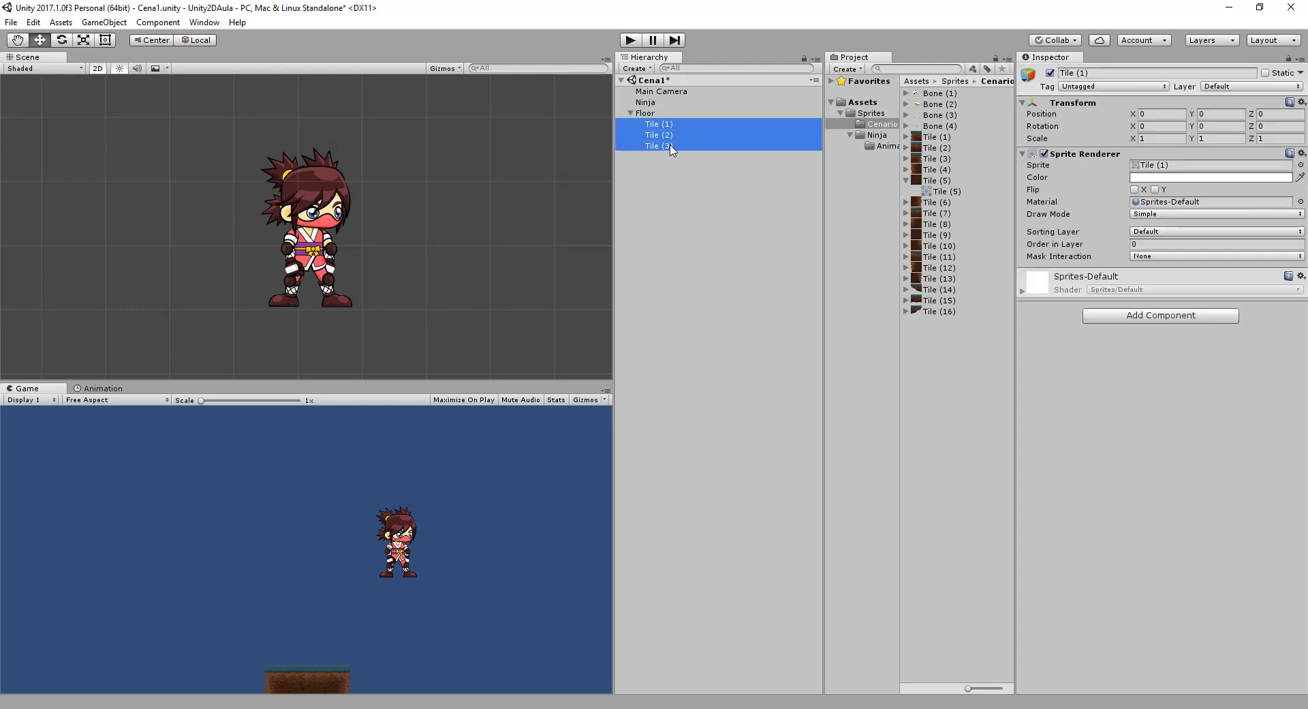
{"action": "left_click", "coordinate": [1237, 232]}
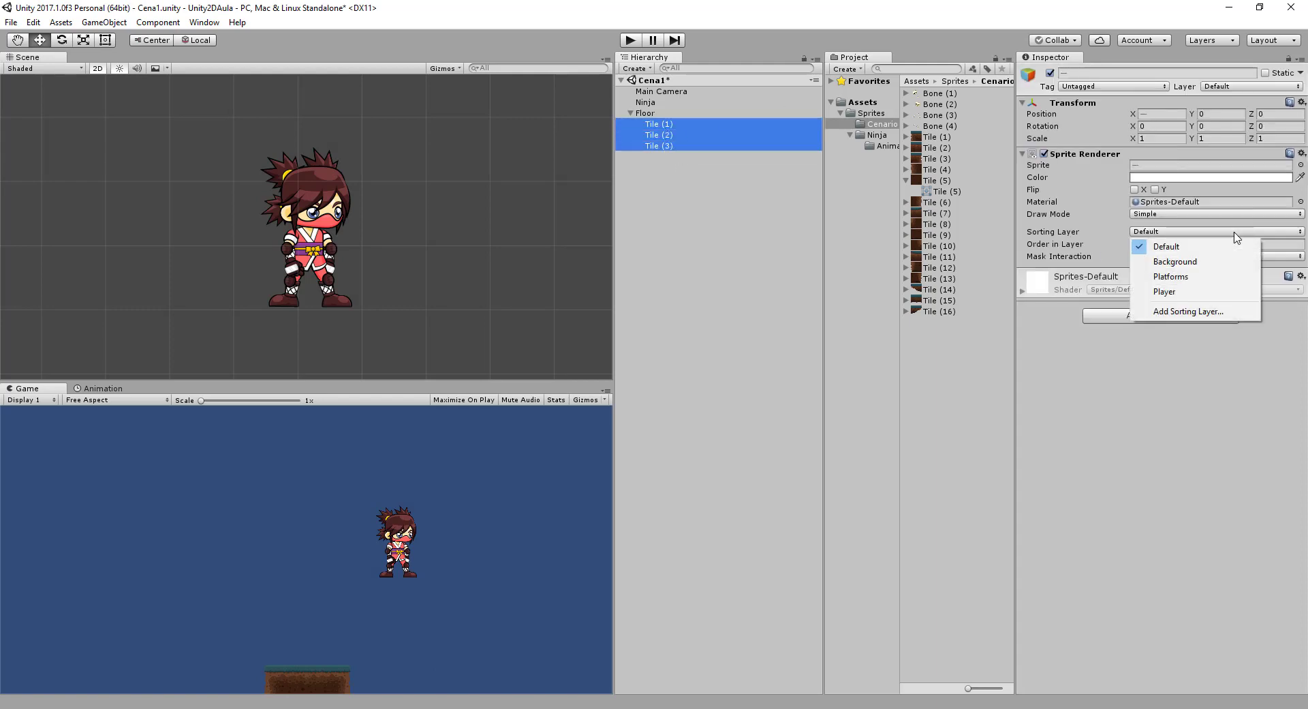
{"action": "left_click", "coordinate": [1207, 280]}
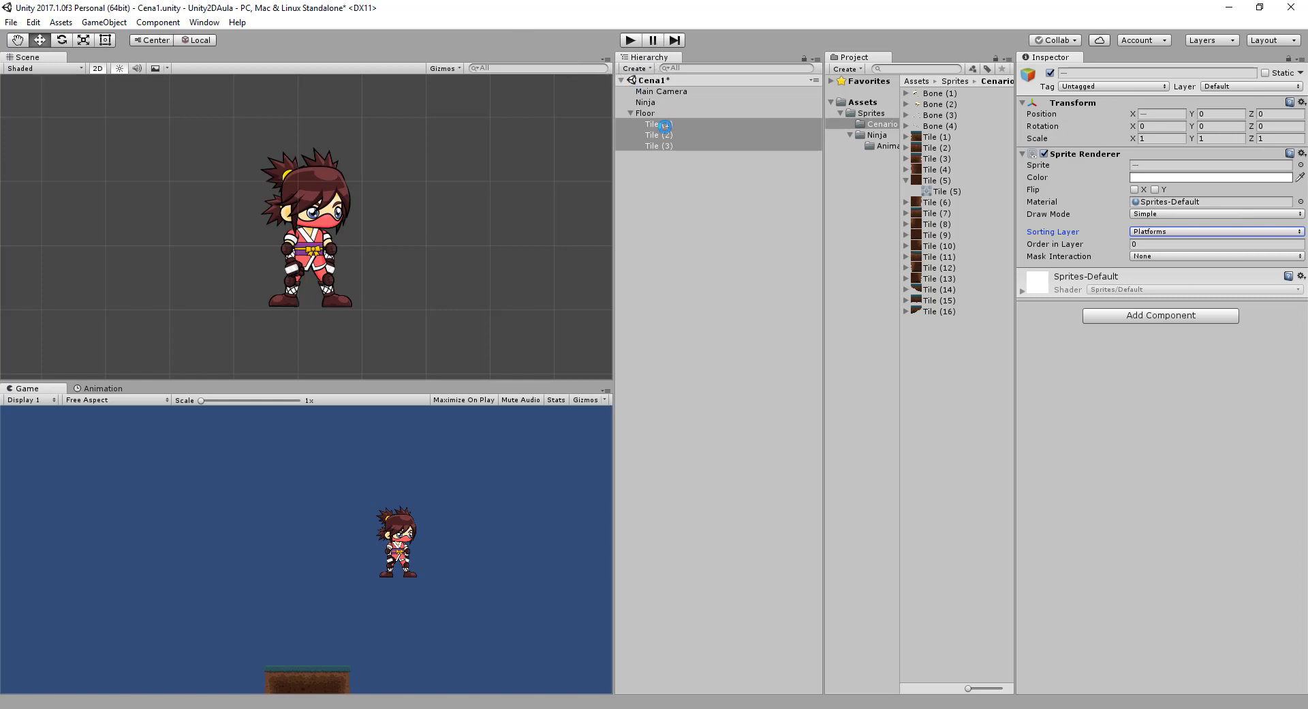
Step: Save the scene and duplicate the Floor object
{"action": "key", "text": "ctrl+s"}
{"action": "left_click", "coordinate": [648, 113]}
{"action": "key", "text": "ctrl+d"}
{"action": "key", "text": "ctrl+d"}
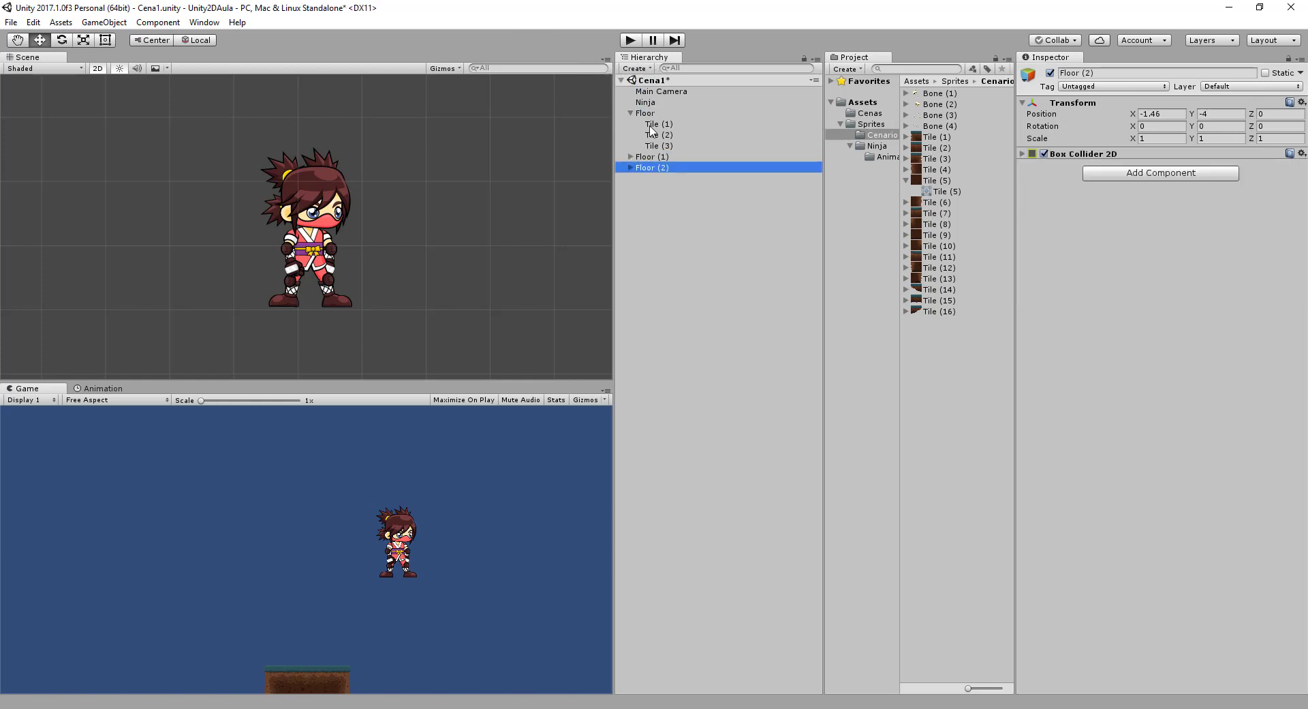
{"action": "left_click", "coordinate": [646, 158]}
Step: Slide Floor (1) and Floor (2) right along X to join them into one long platform
{"action": "double_click", "coordinate": [671, 156]}
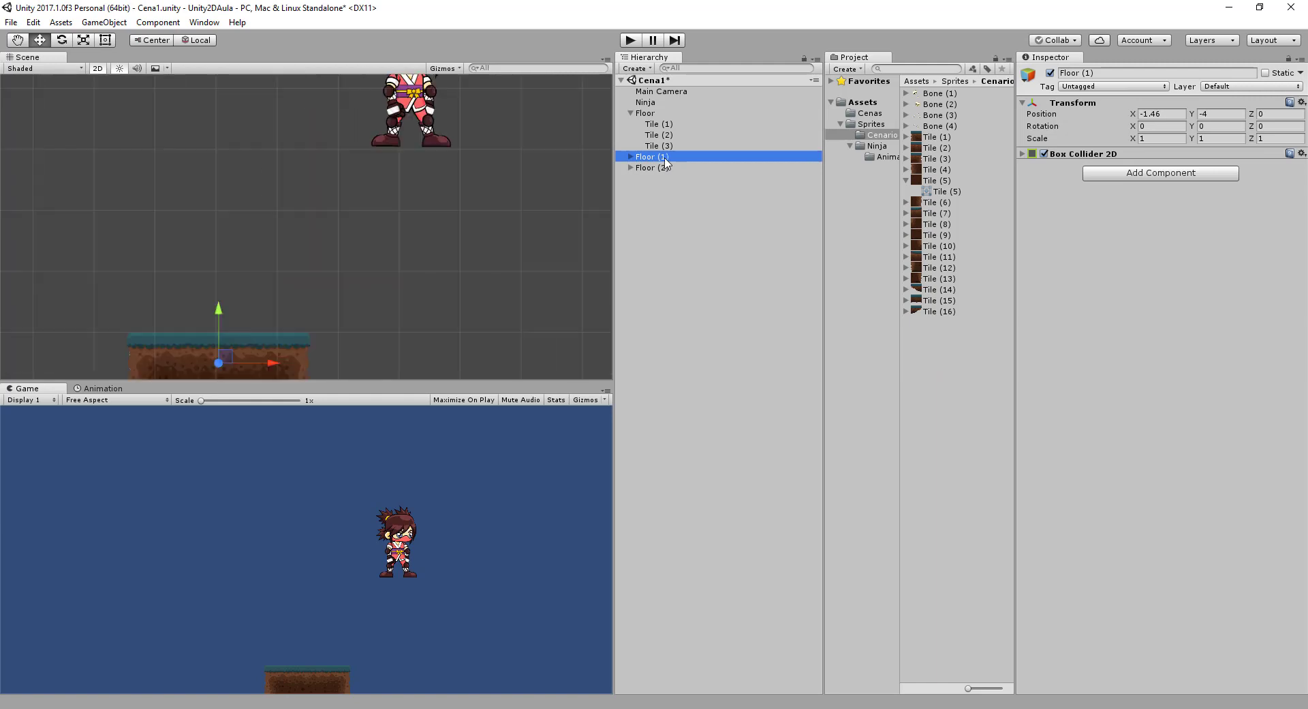
{"action": "left_click_drag", "start_coordinate": [361, 226], "coordinate": [540, 222]}
{"action": "left_click", "coordinate": [676, 168]}
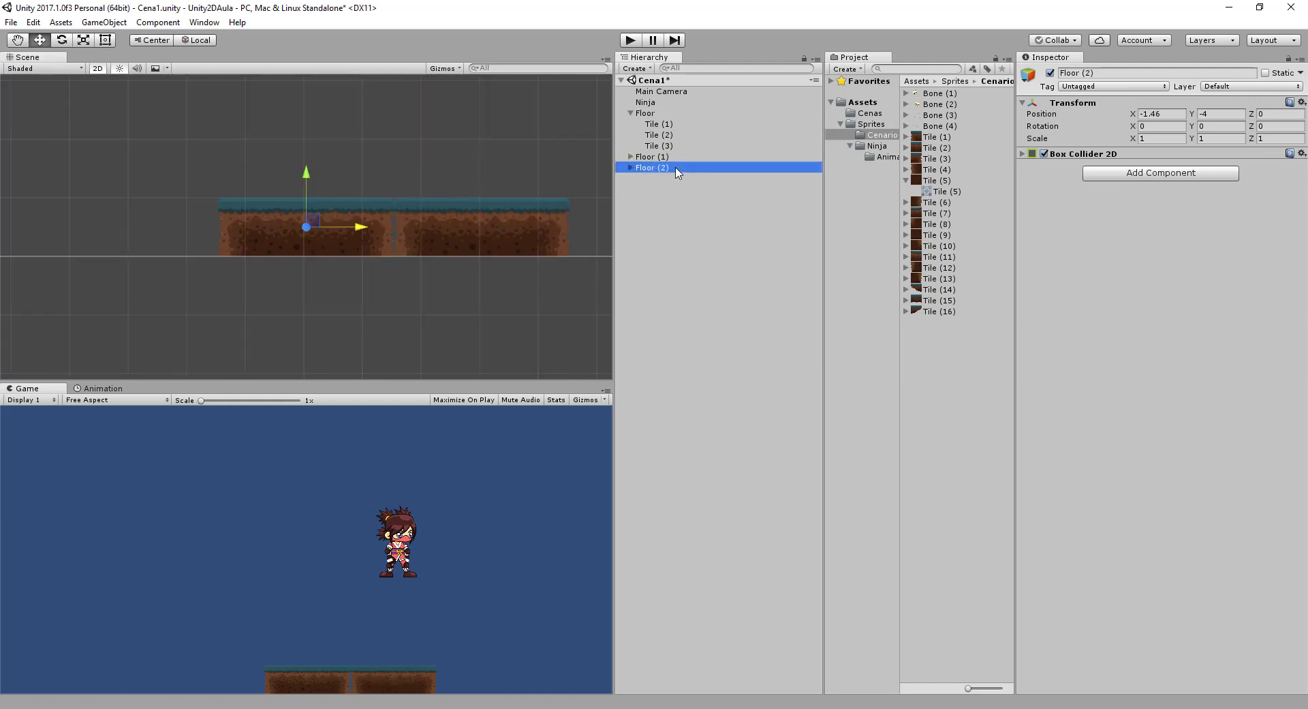
{"action": "left_click_drag", "start_coordinate": [371, 220], "coordinate": [719, 224]}
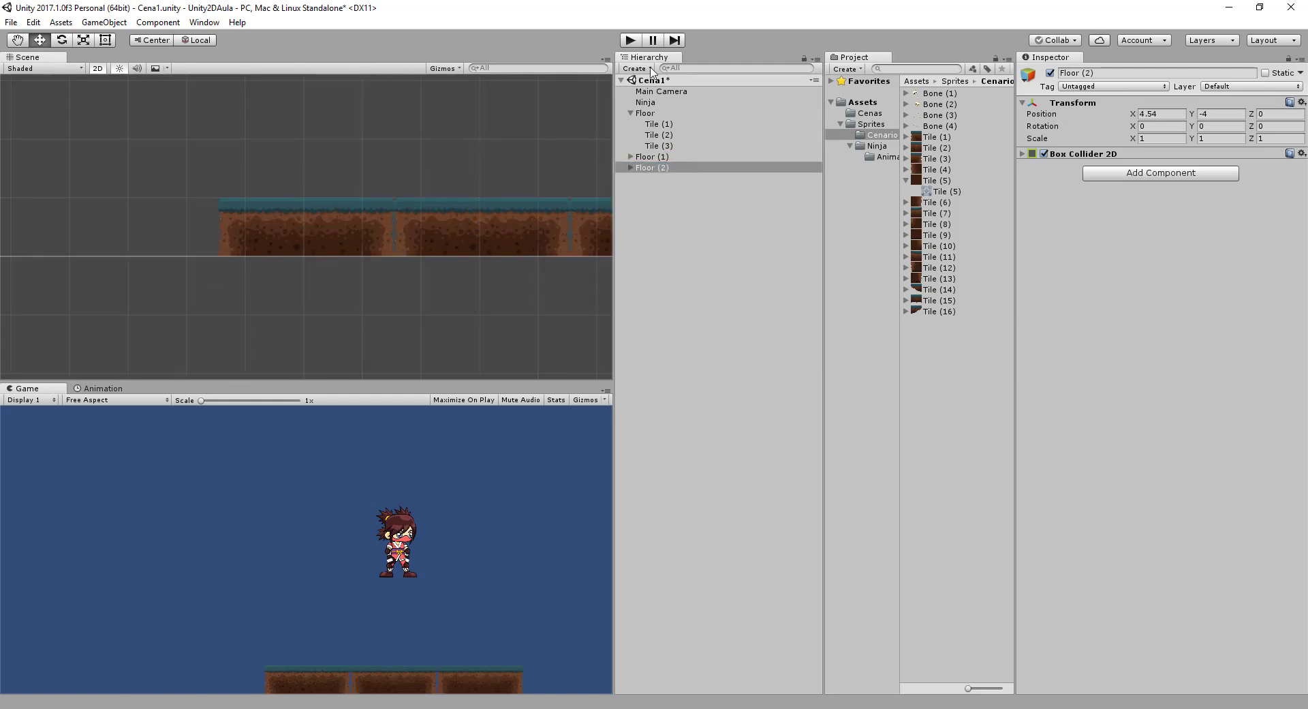
Step: Test the platform in Play mode, stop, then choose Add Sorting Layer on the Ninja
{"action": "left_click", "coordinate": [637, 44]}
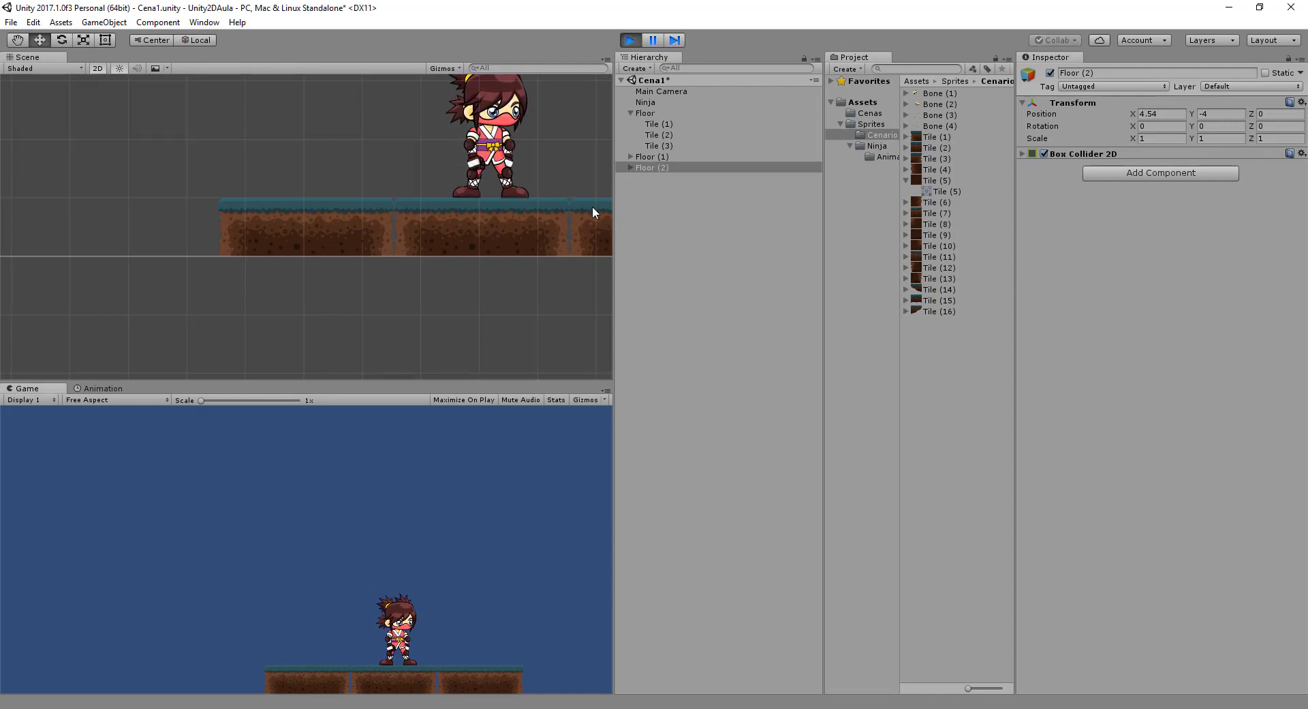
{"action": "middle_click_drag", "start_coordinate": [534, 155], "coordinate": [414, 272]}
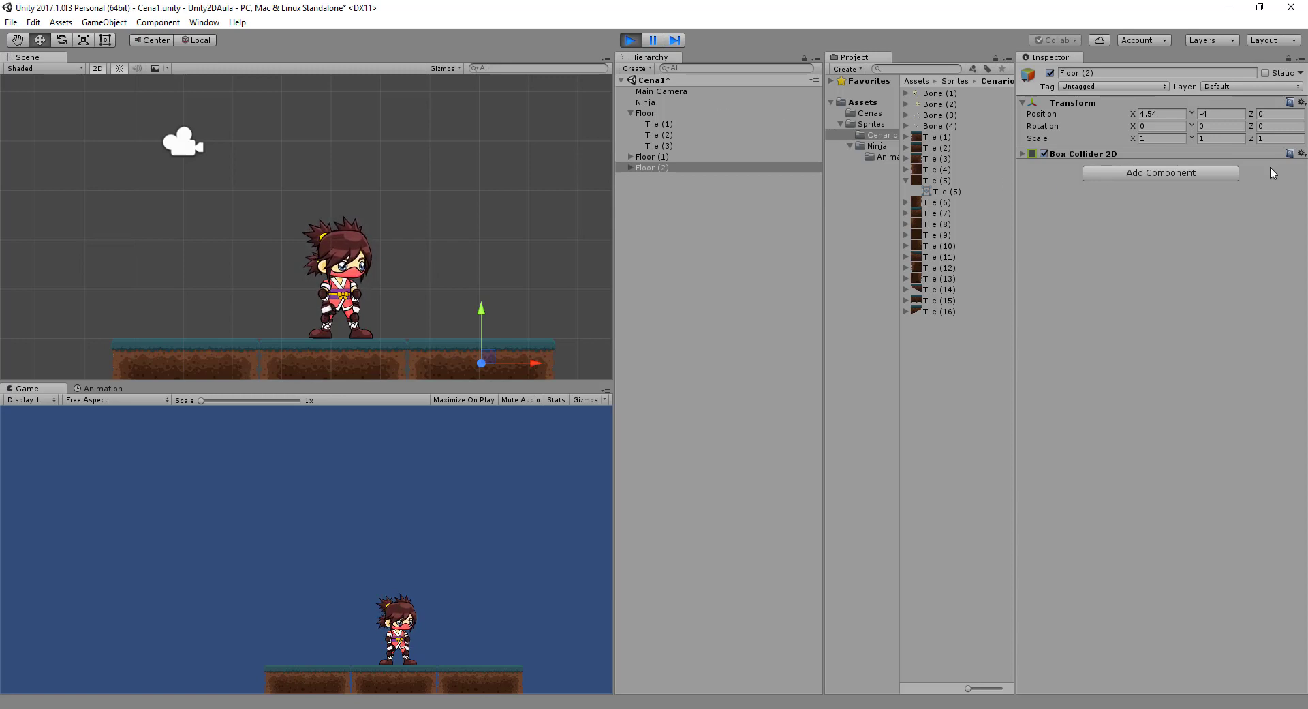
{"action": "left_click", "coordinate": [791, 113]}
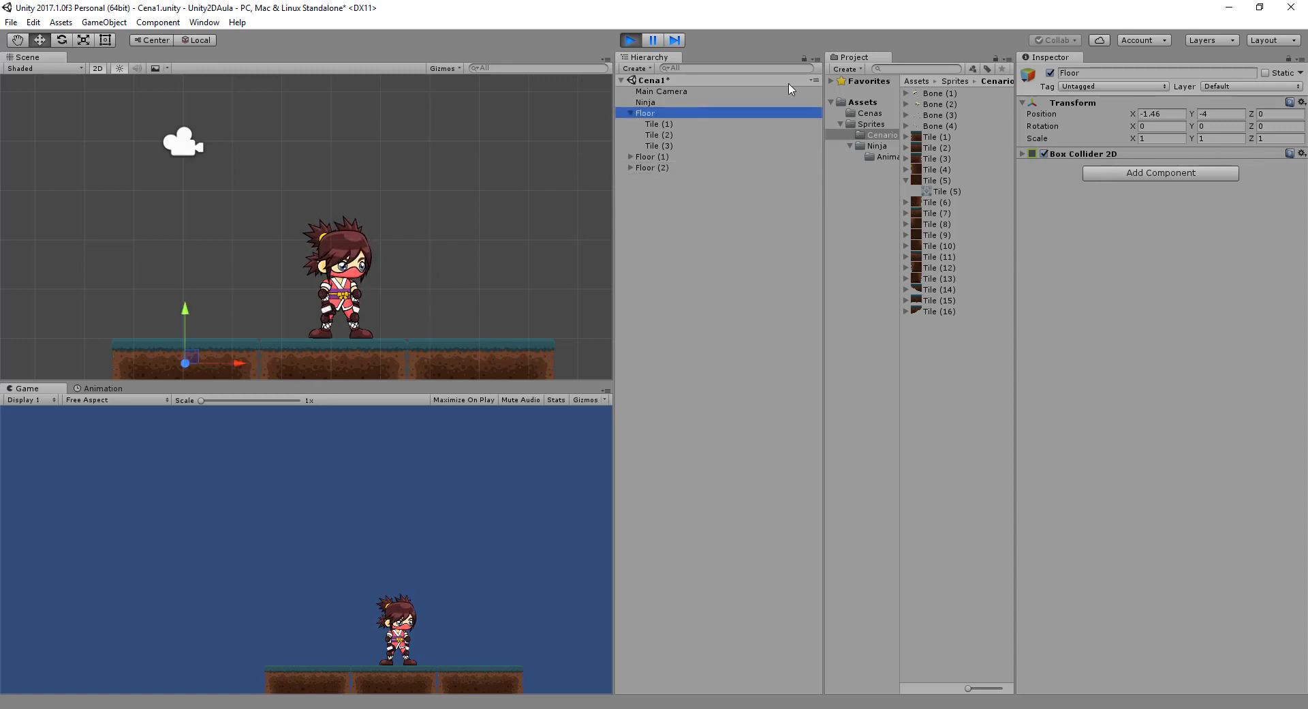
{"action": "left_click", "coordinate": [631, 41]}
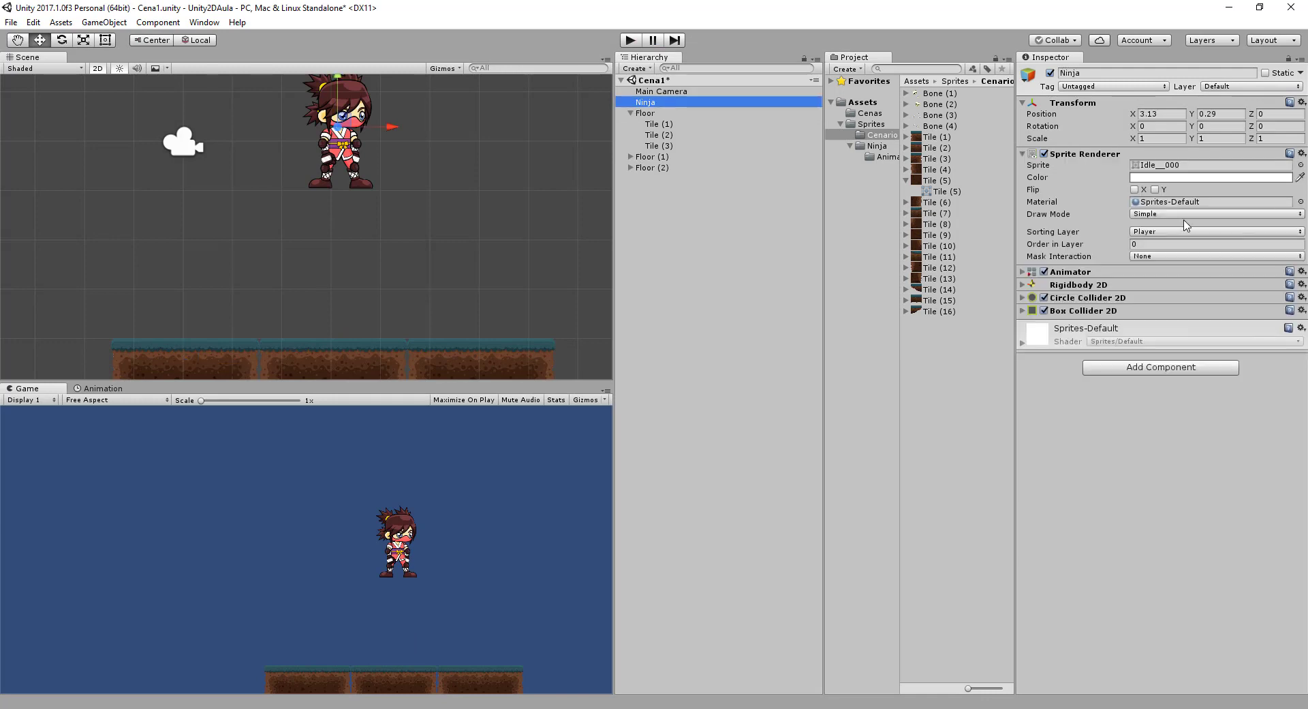
{"action": "left_click", "coordinate": [1190, 233]}
{"action": "left_click", "coordinate": [1178, 312]}
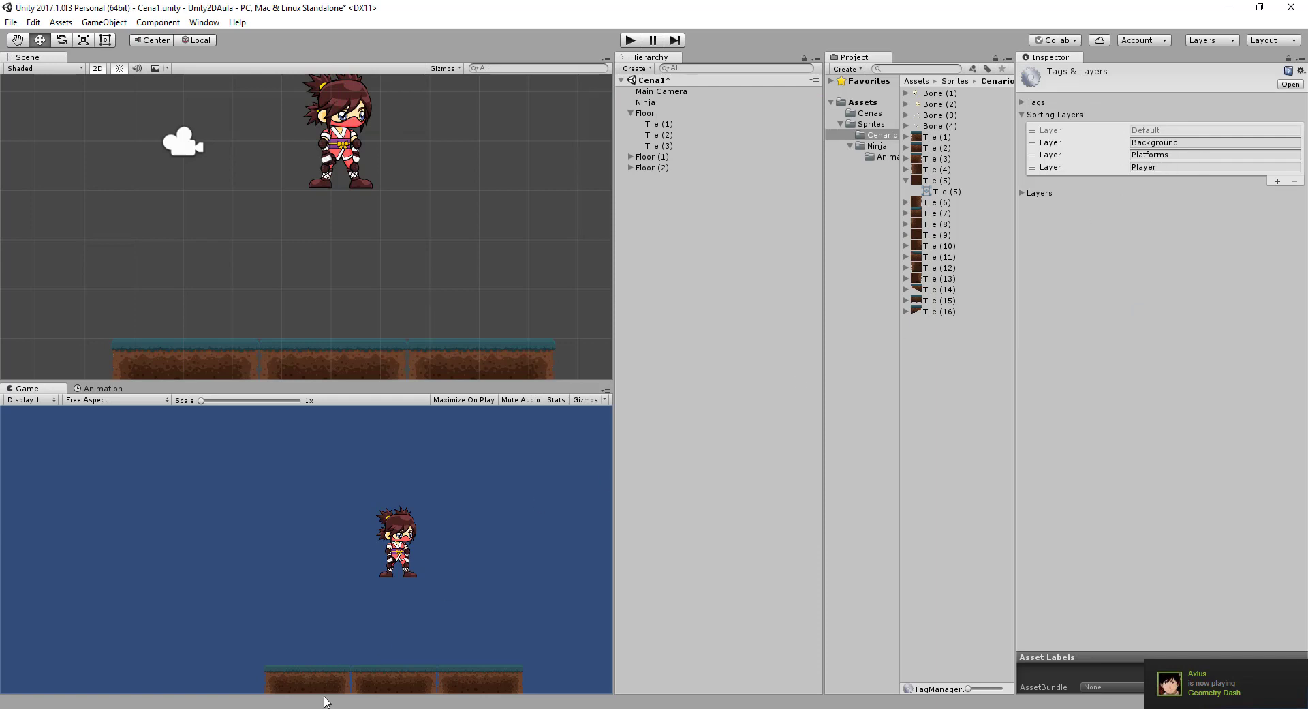
Step: Preview the BG image from the png folder, then drag it into Unity's Cenario sprites folder
{"action": "mouse_move", "coordinate": [327, 702]}
{"action": "left_click", "coordinate": [282, 666]}
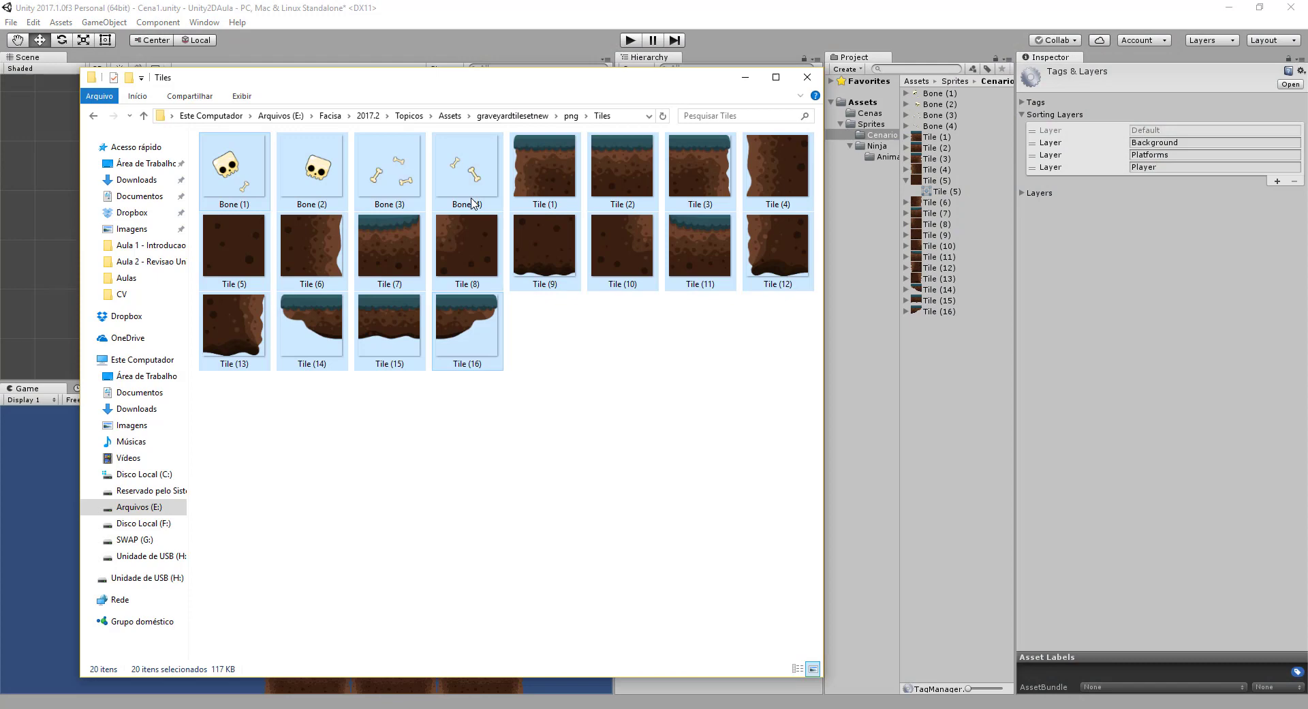
{"action": "left_click", "coordinate": [571, 116]}
{"action": "left_click", "coordinate": [268, 186]}
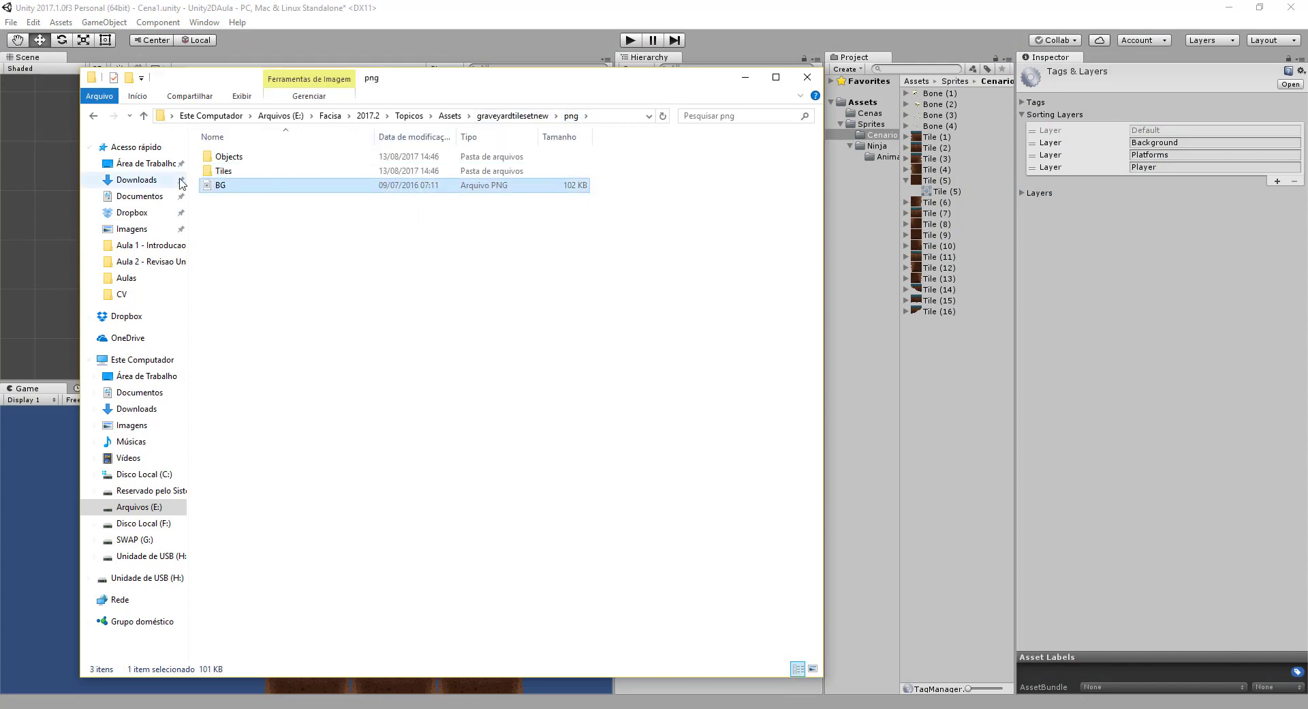
{"action": "double_click", "coordinate": [221, 185]}
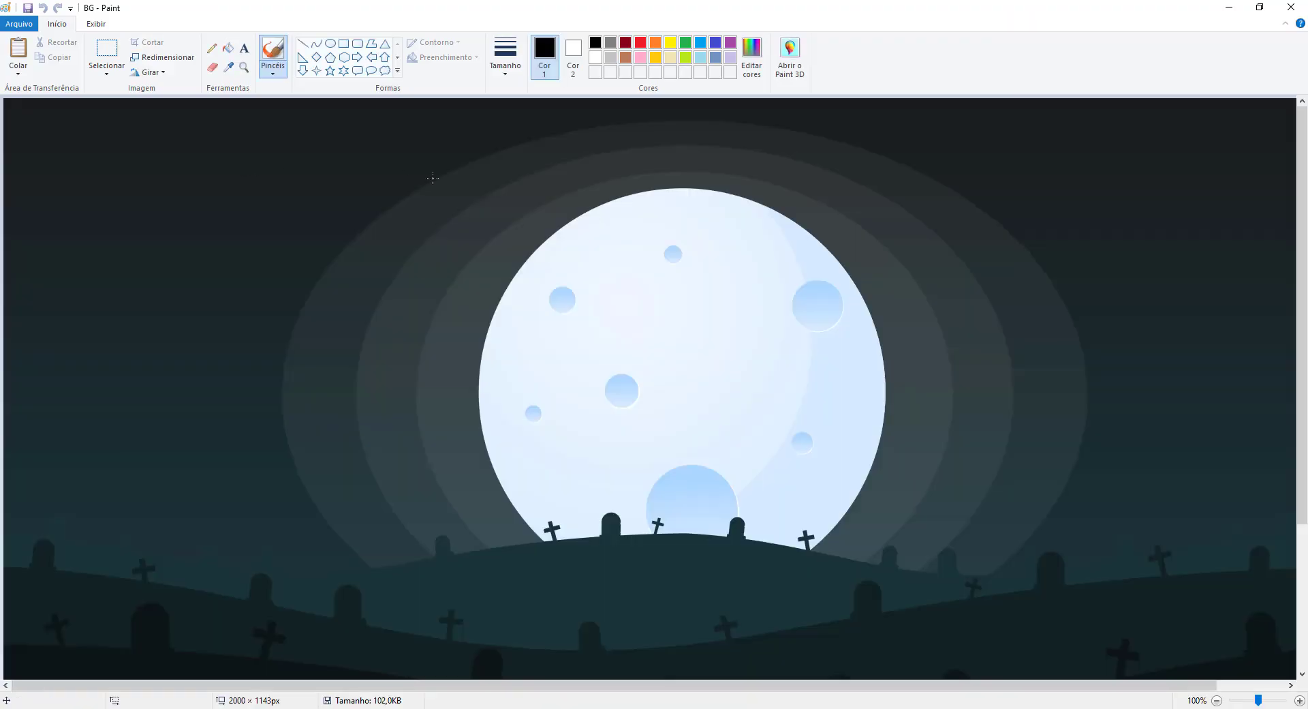
{"action": "left_click", "coordinate": [1292, 7]}
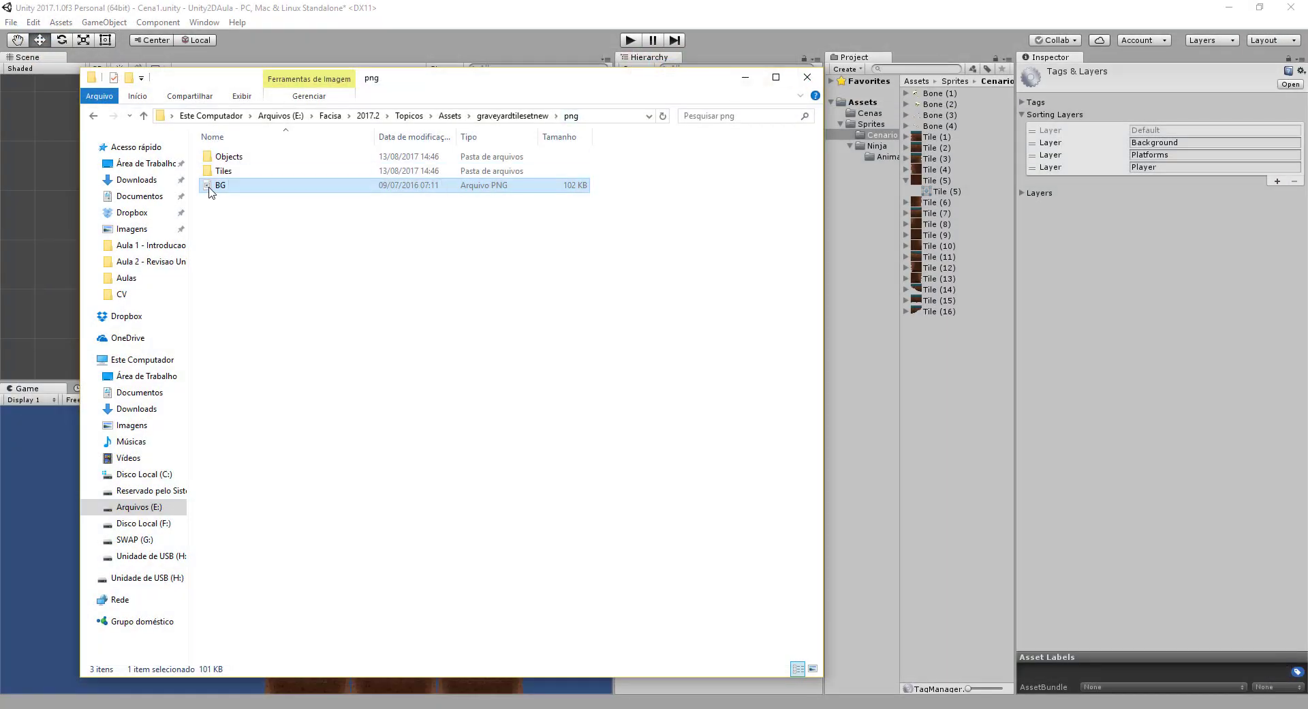
{"action": "mouse_move", "coordinate": [220, 184]}
{"action": "left_mouse_down"}
{"action": "mouse_move", "coordinate": [885, 150]}
{"action": "mouse_move", "coordinate": [885, 136]}
{"action": "left_mouse_up"}
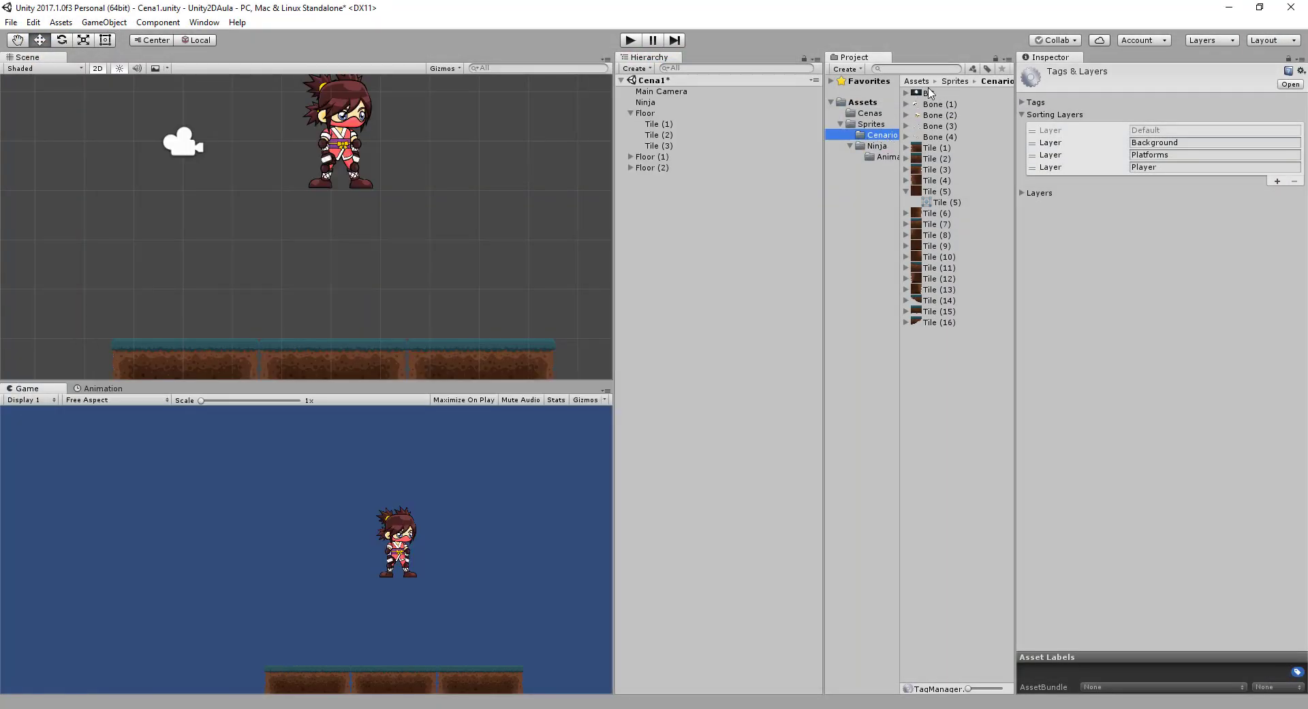
Step: Place the BG sprite in the scene and parent it under a new empty object named Background
{"action": "left_click_drag", "start_coordinate": [930, 93], "coordinate": [668, 208]}
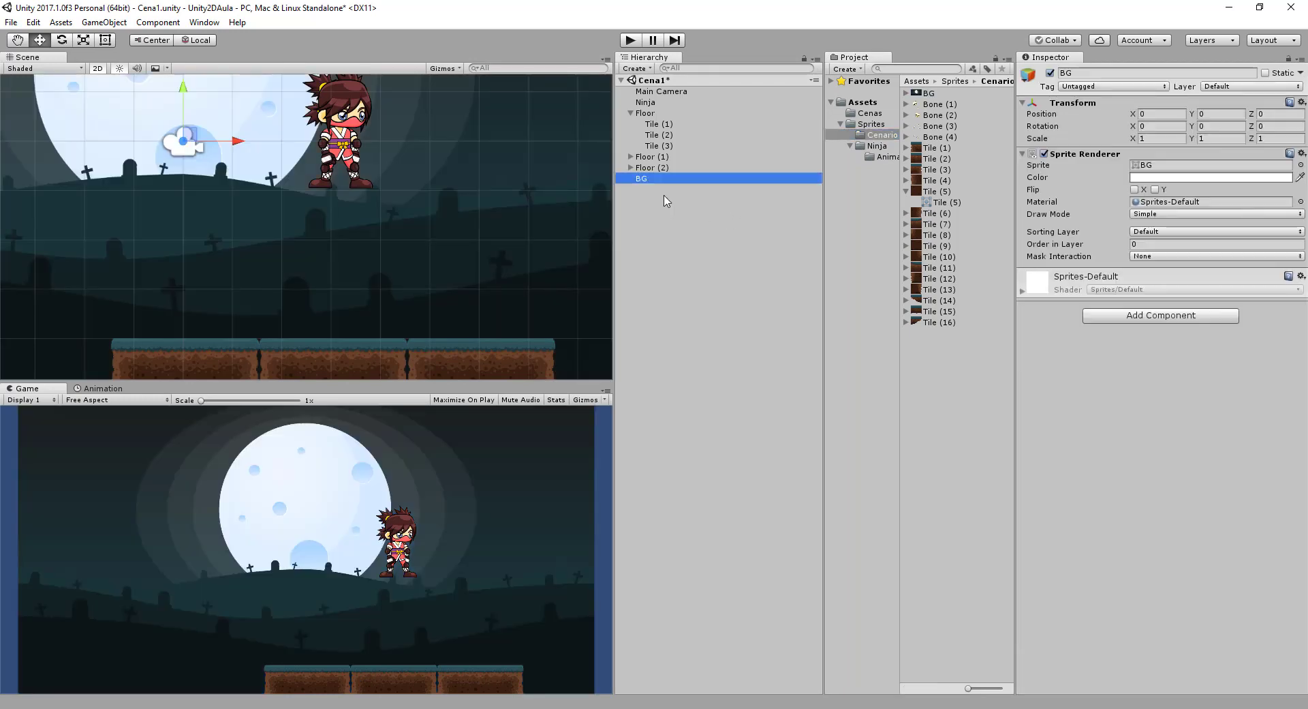
{"action": "right_click", "coordinate": [663, 235]}
{"action": "left_click", "coordinate": [715, 348]}
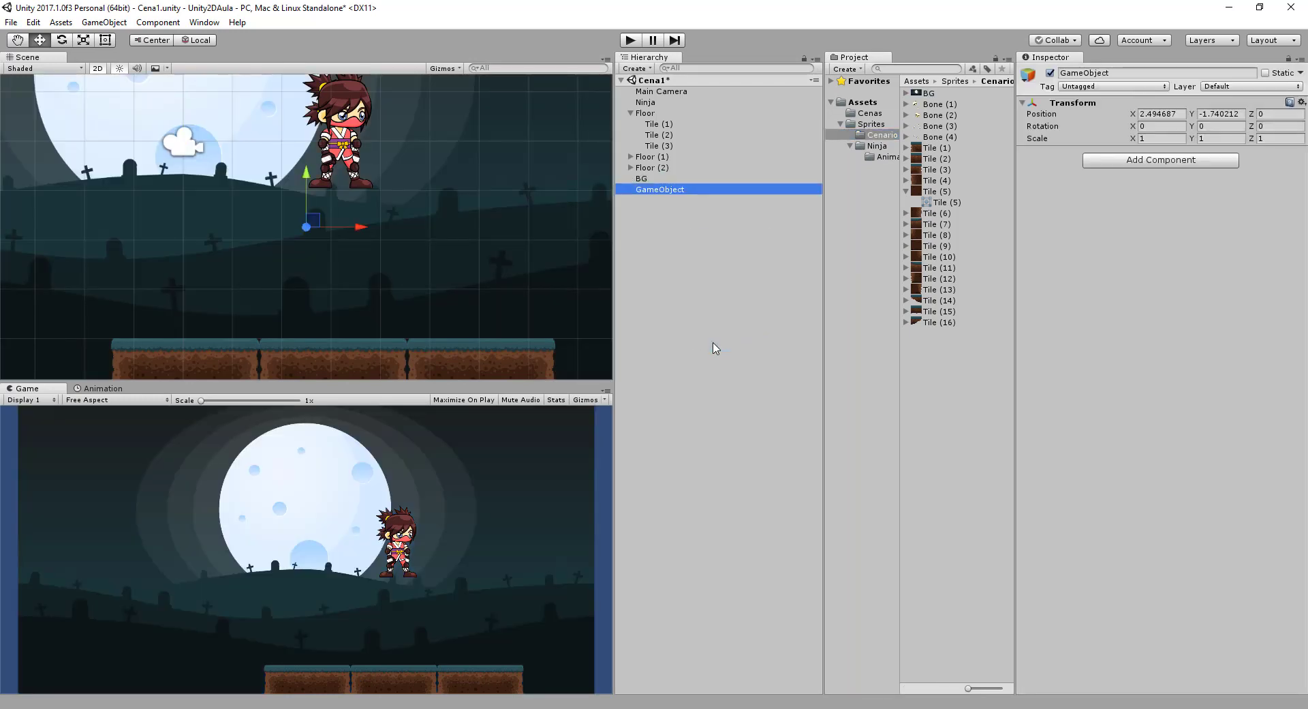
{"action": "type", "text": "Backg"}
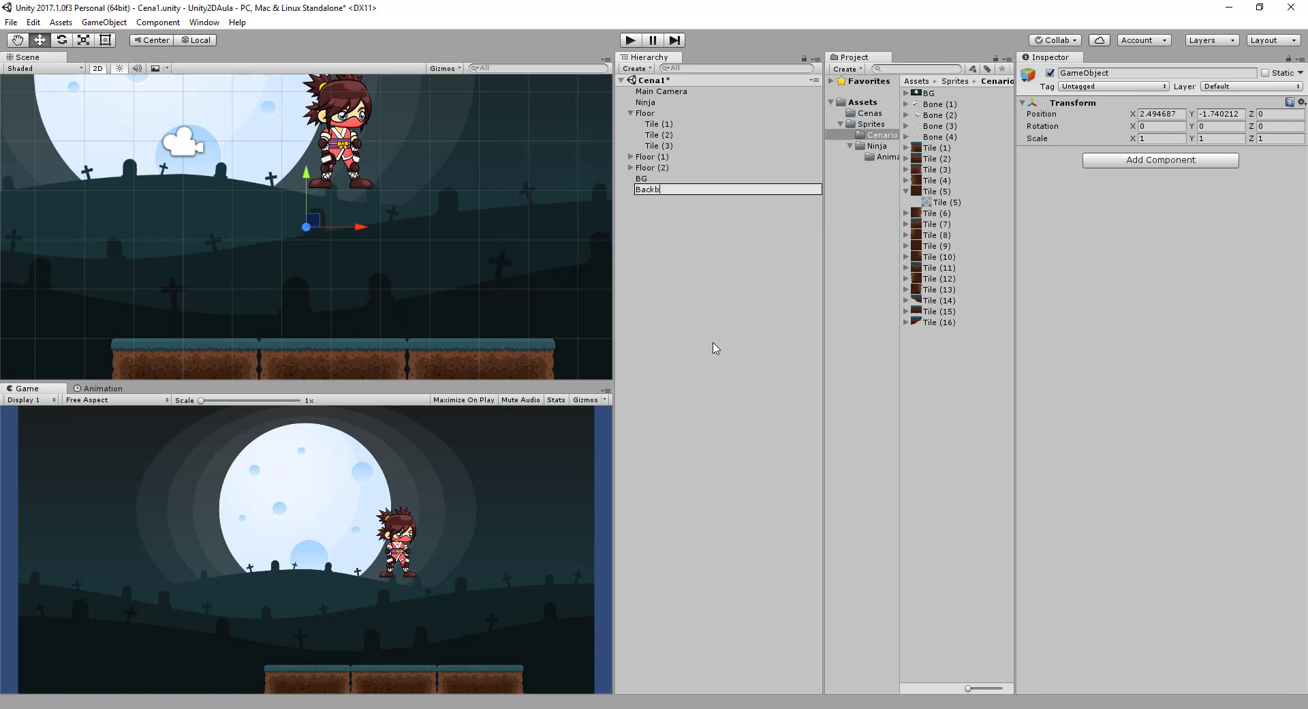
{"action": "type", "text": "round"}
{"action": "key", "text": "Return"}
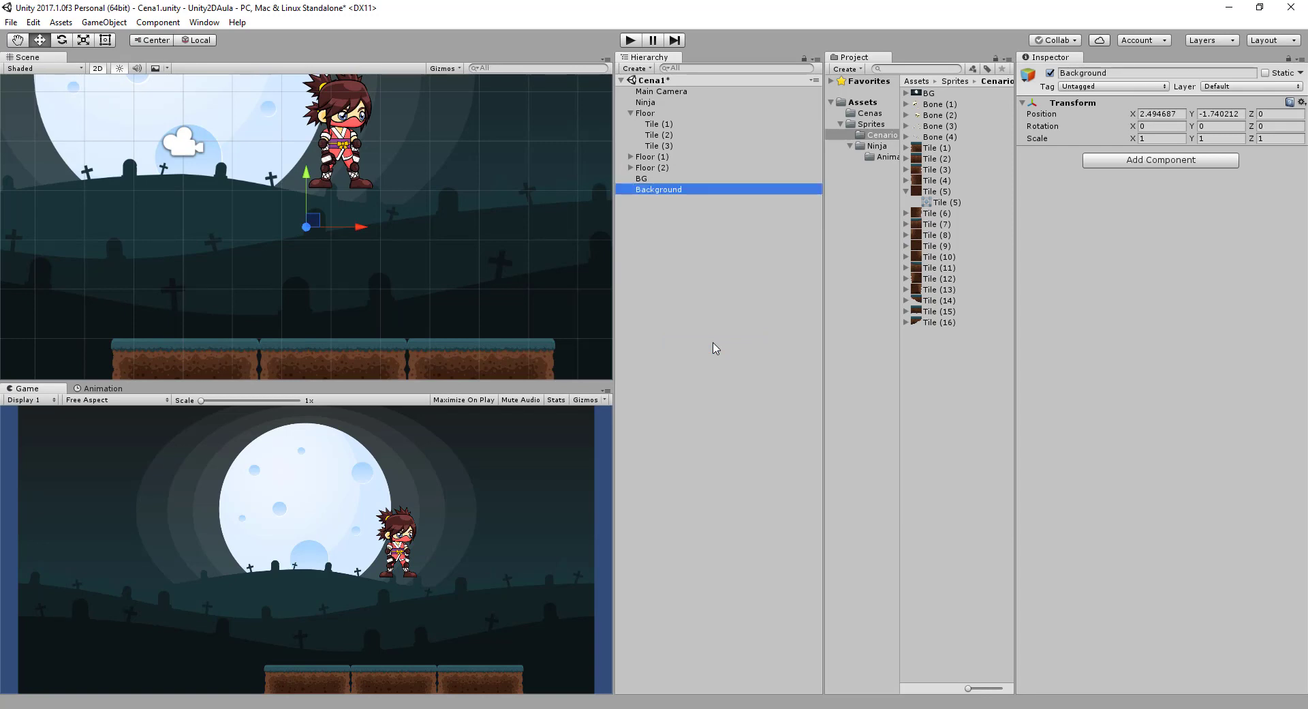
{"action": "left_click_drag", "start_coordinate": [642, 179], "coordinate": [660, 191]}
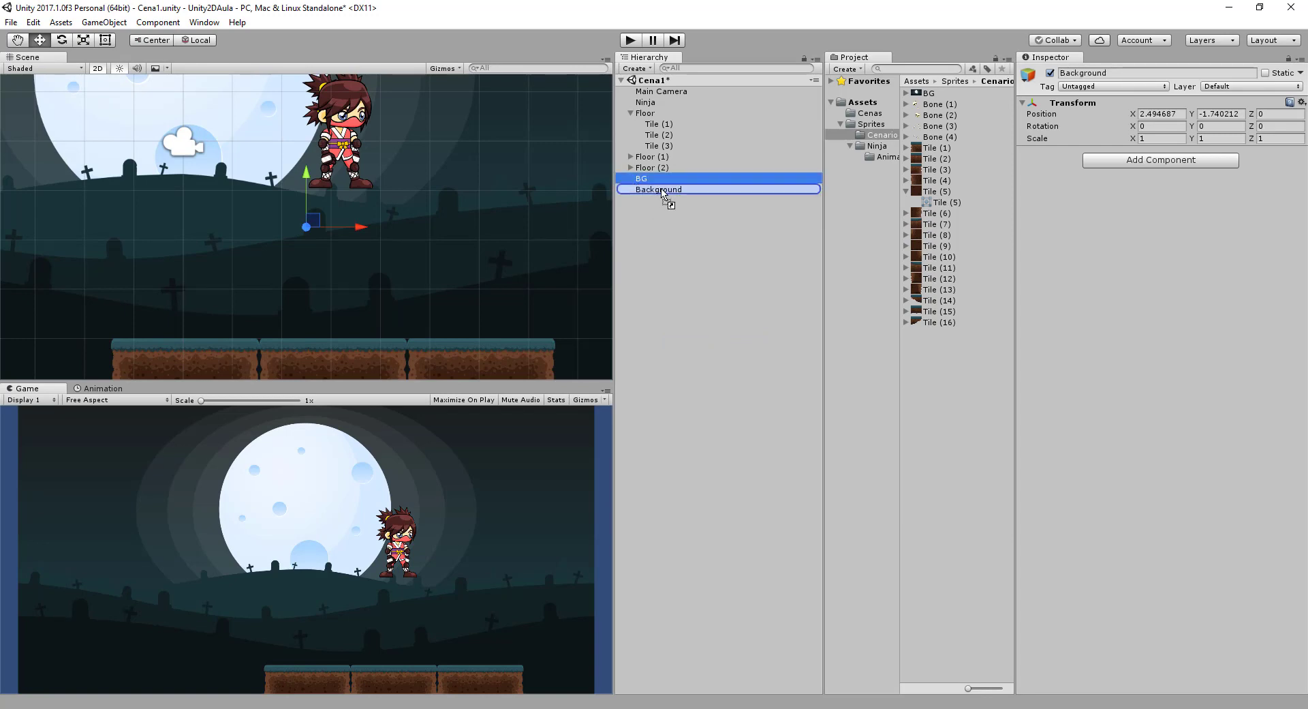
Step: Put the BG sprite on the Background sorting layer
{"action": "left_click", "coordinate": [1203, 213]}
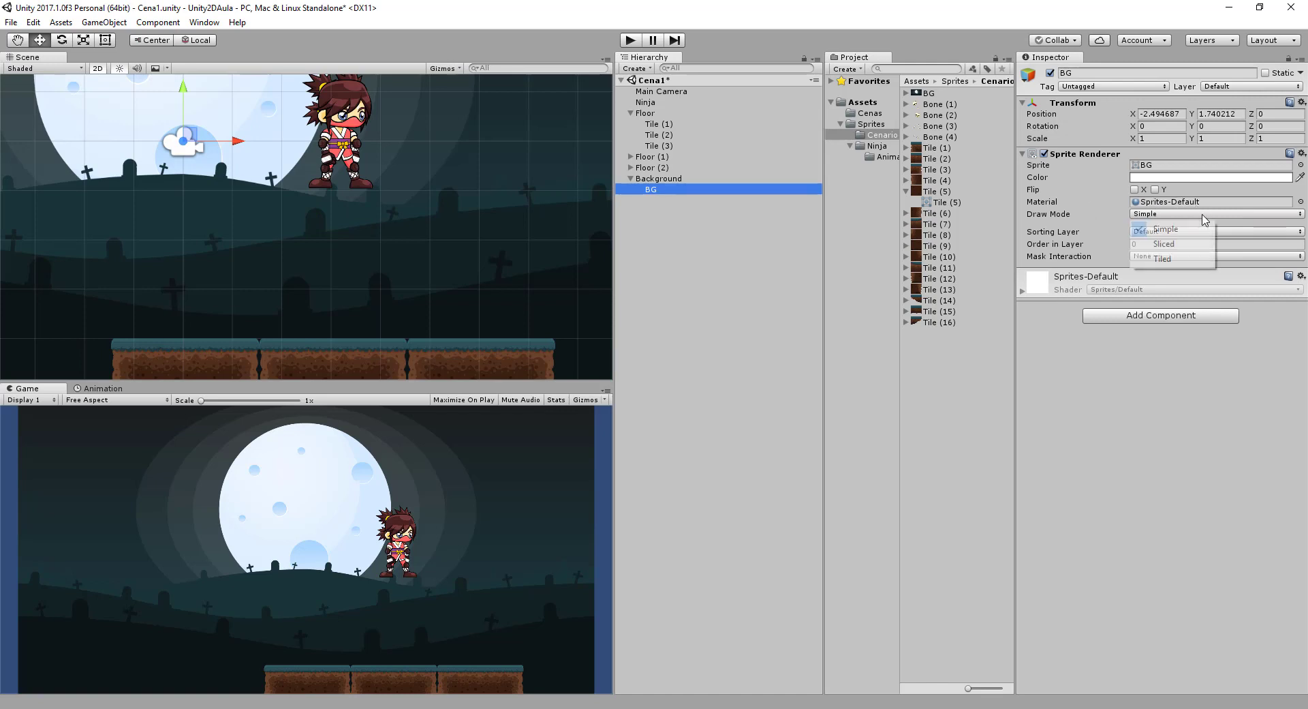
{"action": "left_click", "coordinate": [1250, 233]}
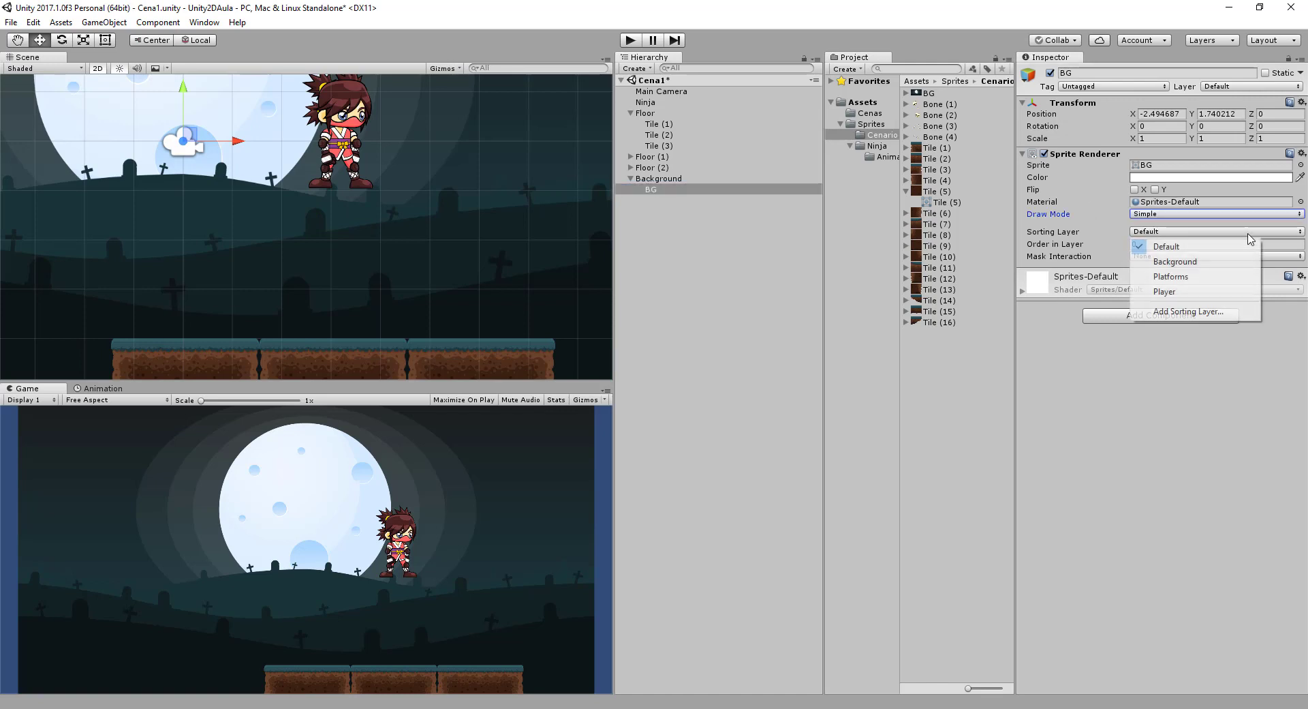
{"action": "left_click", "coordinate": [1188, 262]}
{"action": "scroll", "coordinate": [436, 239], "scroll_direction": "down", "scroll_amount": 1}
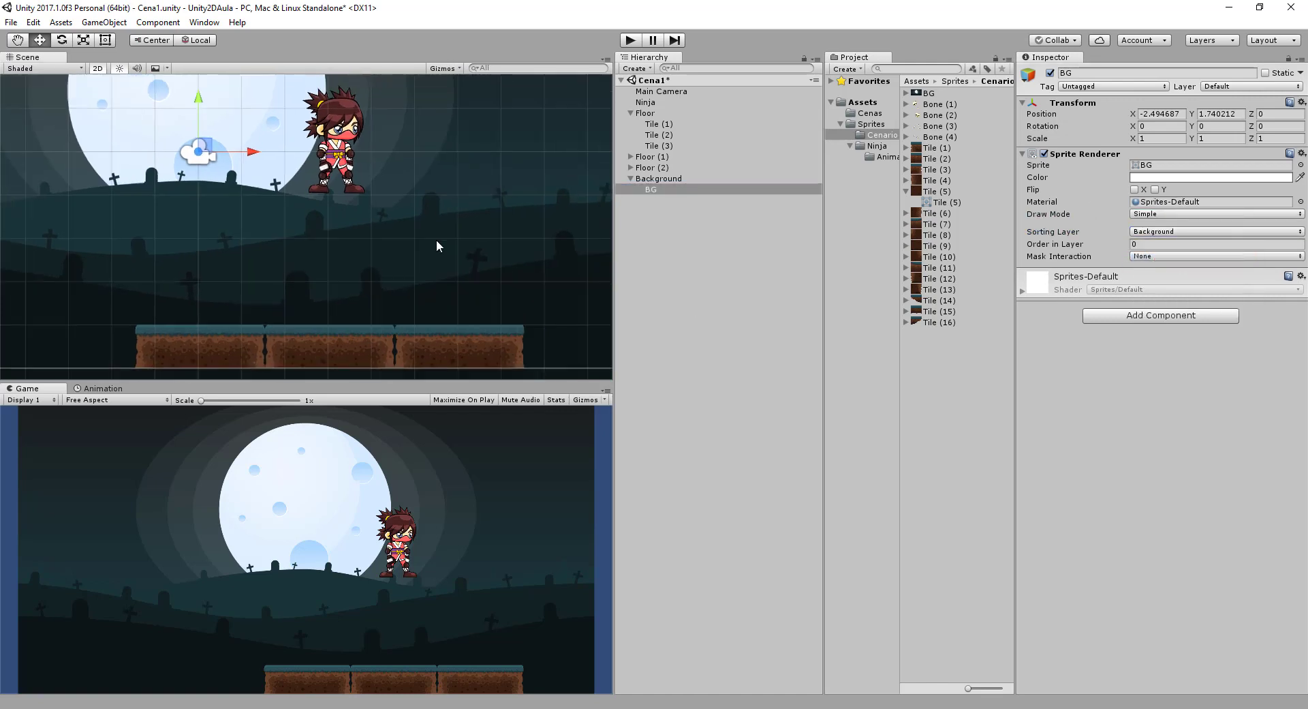
{"action": "scroll", "coordinate": [436, 239], "scroll_direction": "down", "scroll_amount": 2}
{"action": "scroll", "coordinate": [440, 234], "scroll_direction": "down", "scroll_amount": 2}
{"action": "scroll", "coordinate": [427, 236], "scroll_direction": "down", "scroll_amount": 2}
Step: Duplicate BG twice, placing BG (1) right at X 17.51 and BG (2) left at X -22.49
{"action": "key", "text": "ctrl+d"}
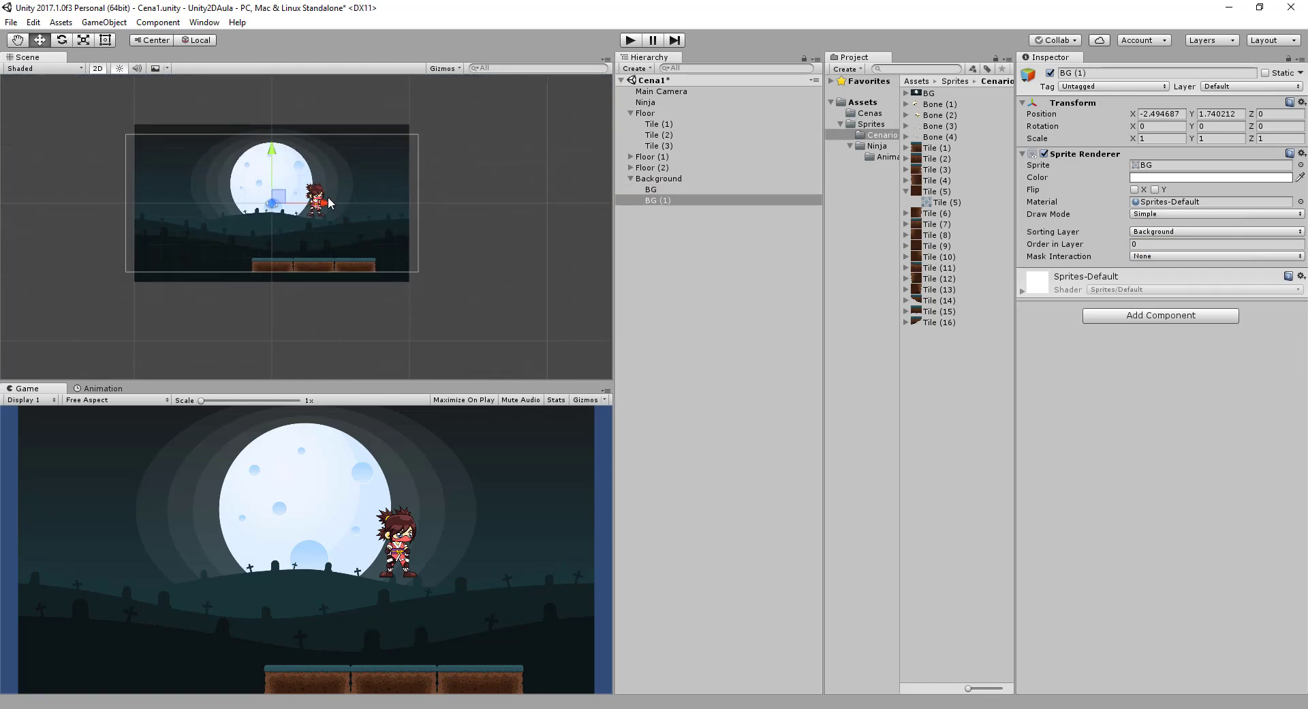
{"action": "left_click_drag", "start_coordinate": [328, 199], "coordinate": [594, 219], "text": "ctrl"}
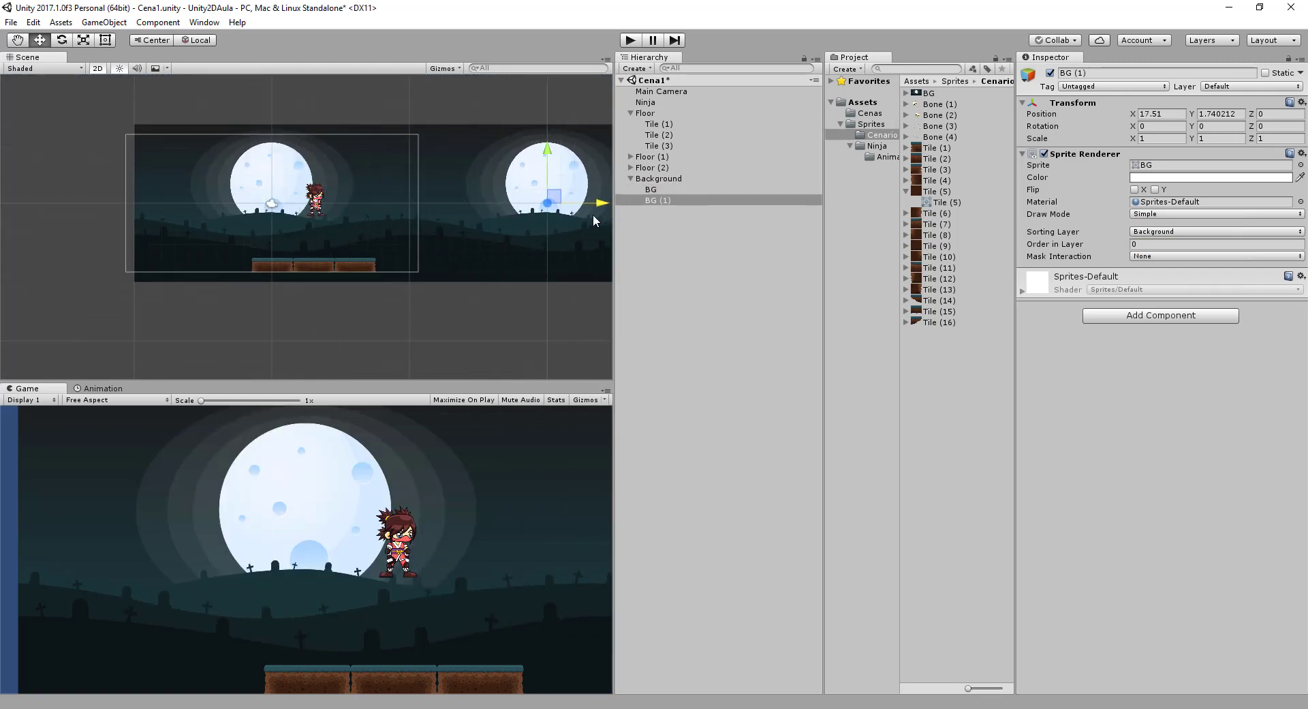
{"action": "key", "text": "ctrl+d"}
{"action": "mouse_move", "coordinate": [597, 203]}
{"action": "left_mouse_down"}
{"action": "mouse_move", "coordinate": [28, 199]}
{"action": "mouse_move", "coordinate": [57, 192]}
{"action": "left_mouse_up"}
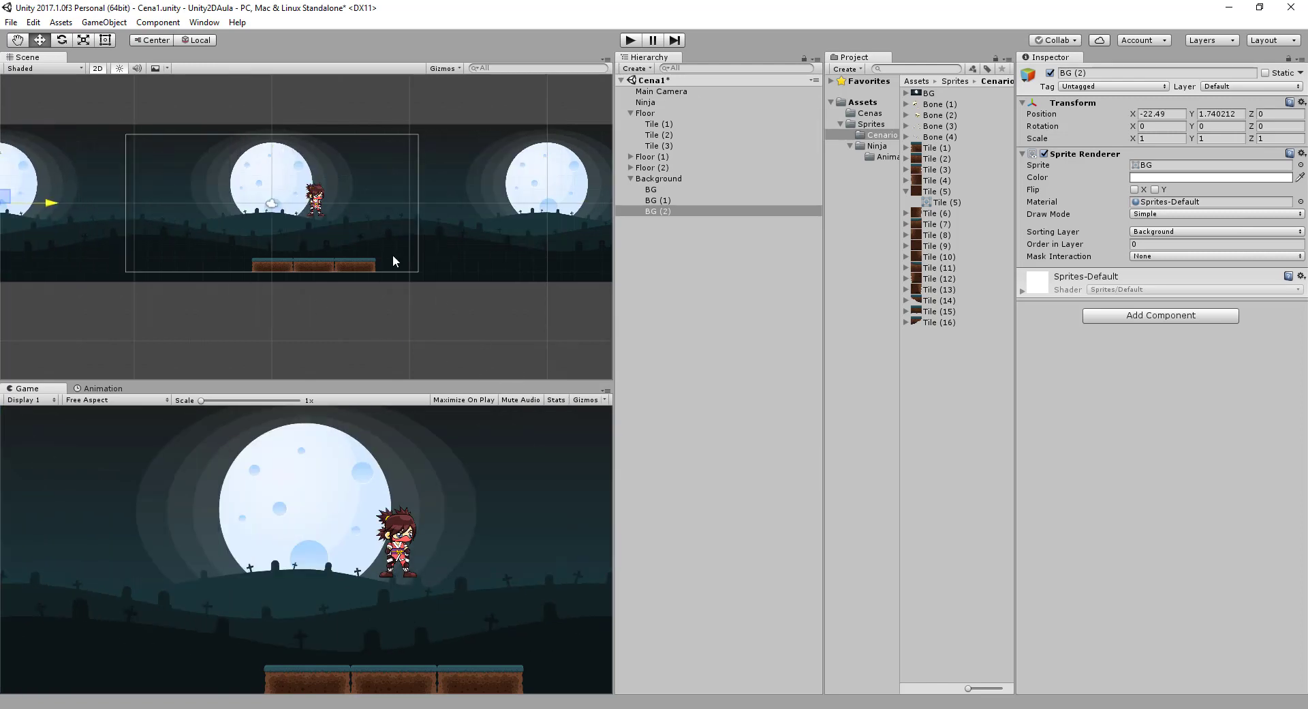
Step: Zoom and pan the Scene view to bring the ninja and moon into close view
{"action": "scroll", "coordinate": [408, 239], "scroll_direction": "down", "scroll_amount": 1}
{"action": "scroll", "coordinate": [420, 244], "scroll_direction": "down", "scroll_amount": 1}
{"action": "scroll", "coordinate": [419, 243], "scroll_direction": "down", "scroll_amount": 2}
{"action": "scroll", "coordinate": [420, 250], "scroll_direction": "up", "scroll_amount": 1}
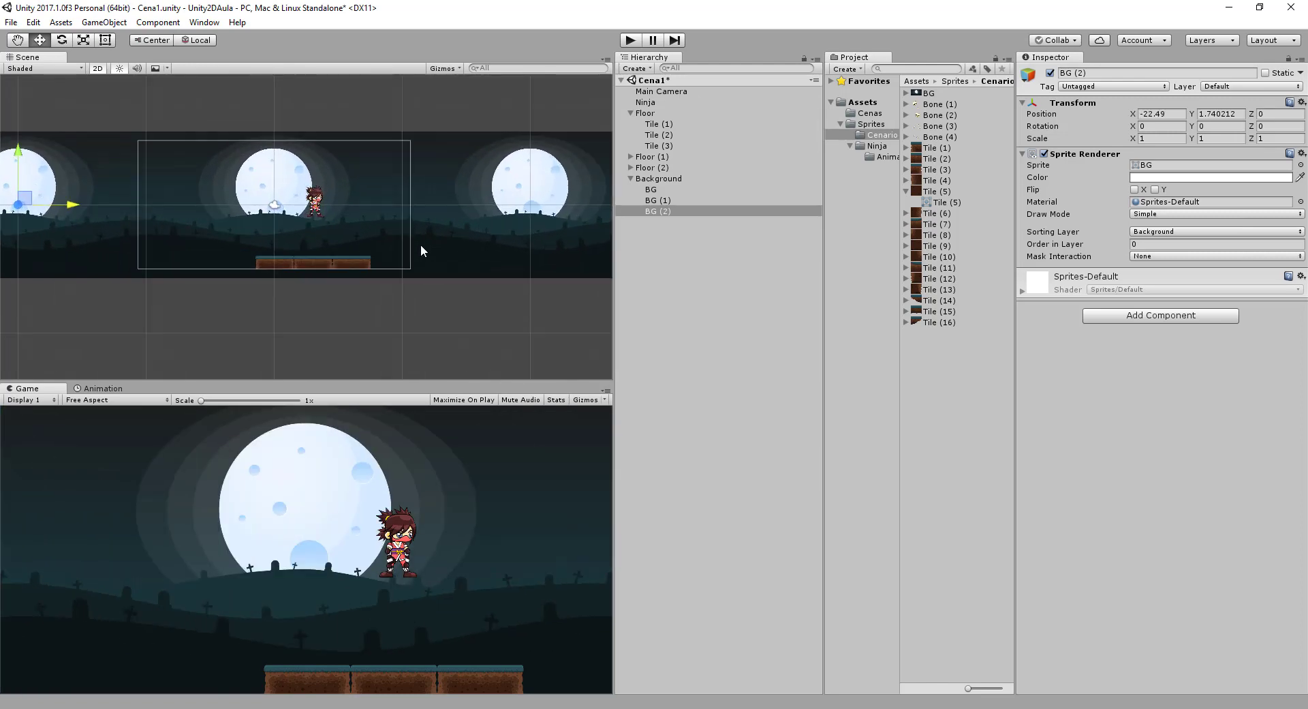
{"action": "scroll", "coordinate": [421, 250], "scroll_direction": "up", "scroll_amount": 2}
{"action": "scroll", "coordinate": [420, 250], "scroll_direction": "up", "scroll_amount": 1}
{"action": "scroll", "coordinate": [421, 244], "scroll_direction": "up", "scroll_amount": 1}
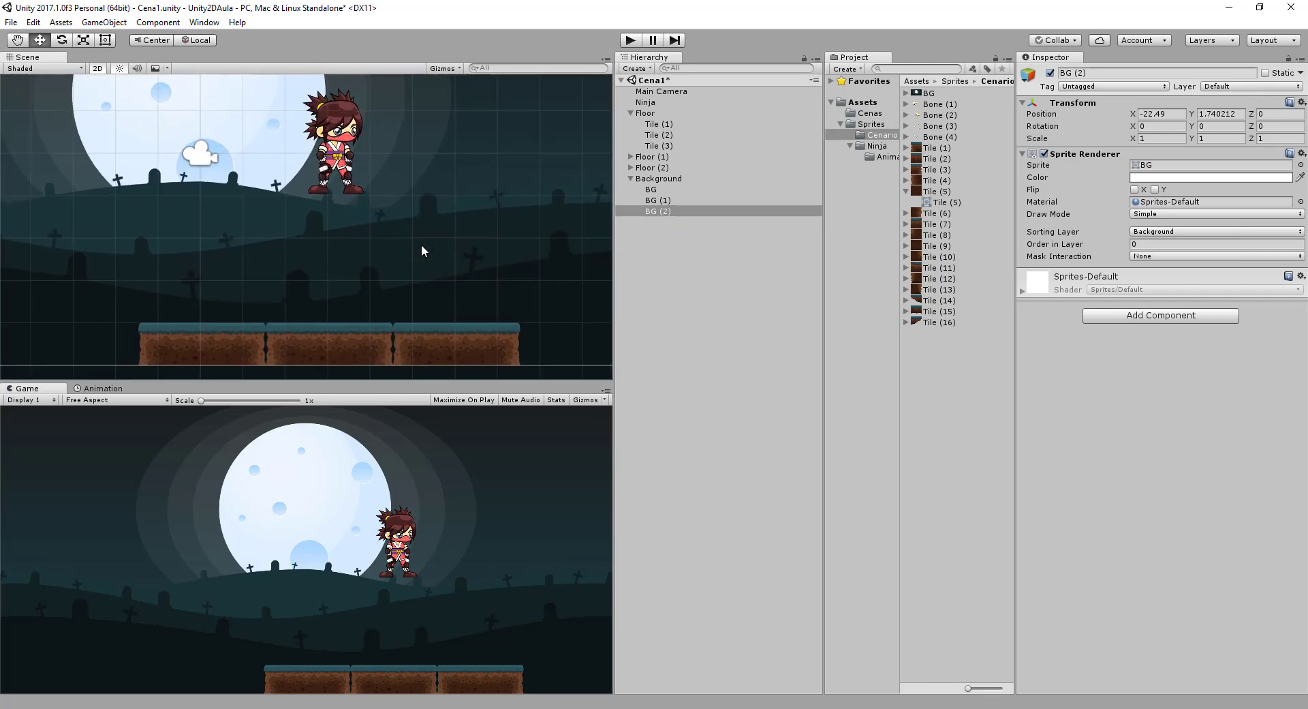
{"action": "scroll", "coordinate": [421, 244], "scroll_direction": "up", "scroll_amount": 1}
{"action": "scroll", "coordinate": [421, 244], "scroll_direction": "down", "scroll_amount": 1}
{"action": "mouse_move", "coordinate": [421, 244]}
{"action": "middle_mouse_down"}
{"action": "mouse_move", "coordinate": [422, 217]}
{"action": "mouse_move", "coordinate": [379, 267]}
{"action": "middle_mouse_up"}
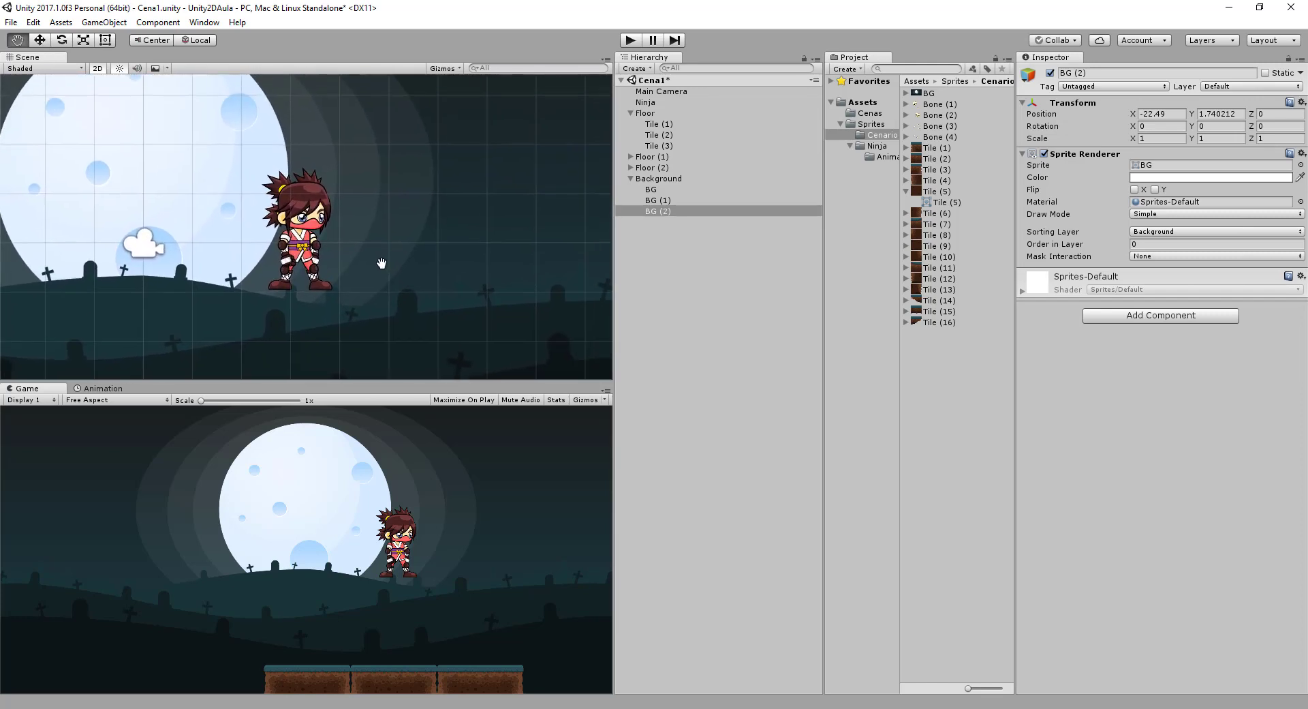
{"action": "left_click", "coordinate": [635, 42]}
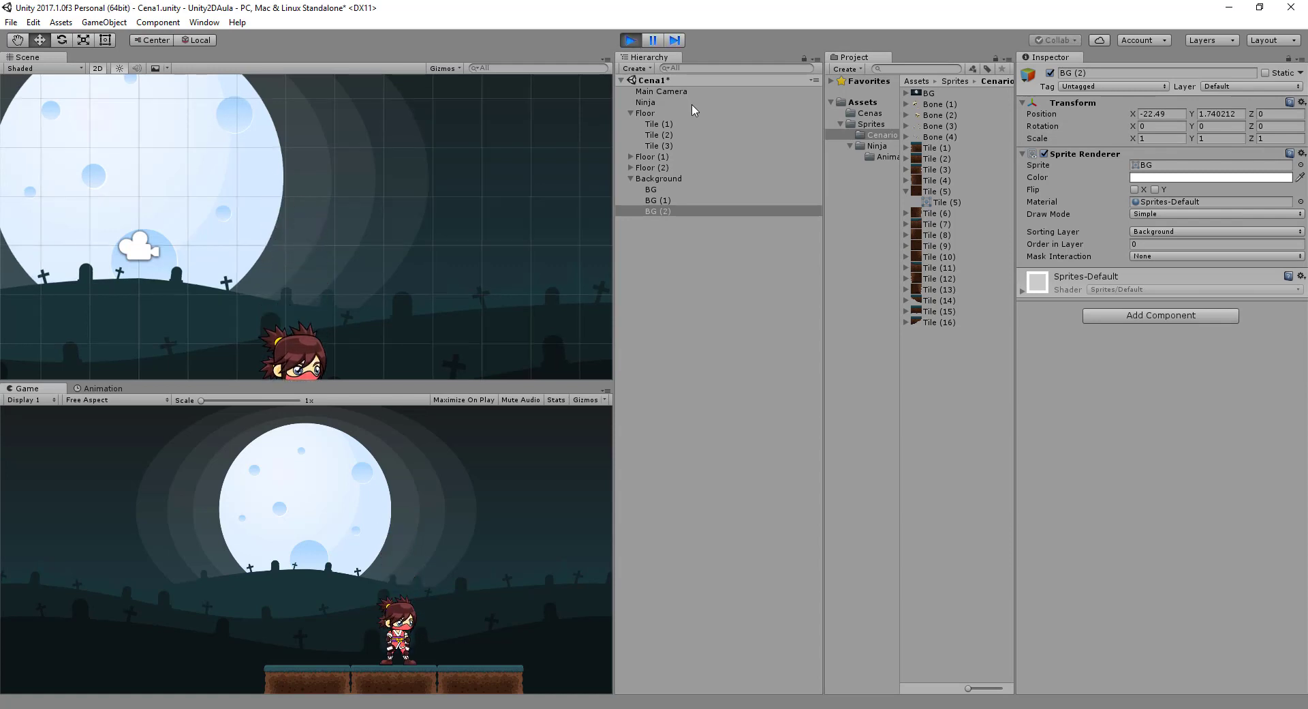
{"action": "scroll", "coordinate": [447, 260], "scroll_direction": "down", "scroll_amount": 1}
{"action": "middle_click_drag", "start_coordinate": [447, 260], "coordinate": [432, 161]}
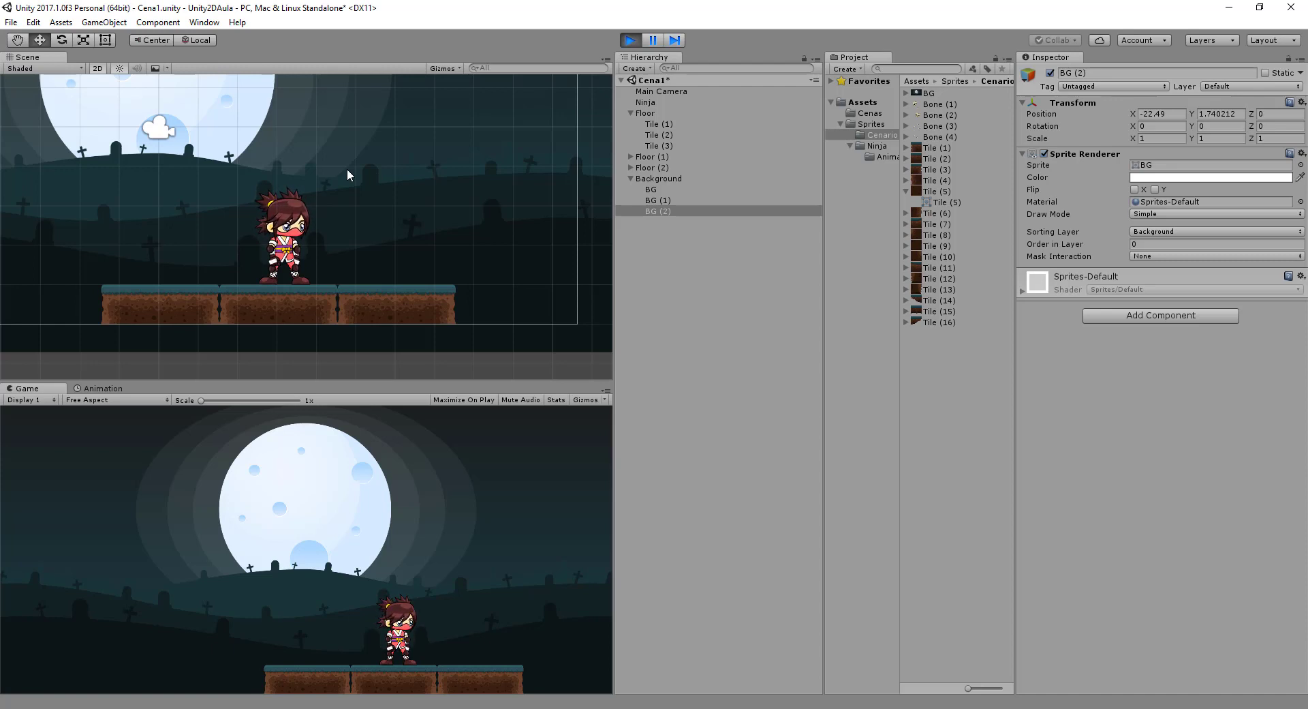
{"action": "left_click", "coordinate": [631, 40]}
Step: Create a folder named Scripts in the top-level Assets folder
{"action": "left_click", "coordinate": [860, 146]}
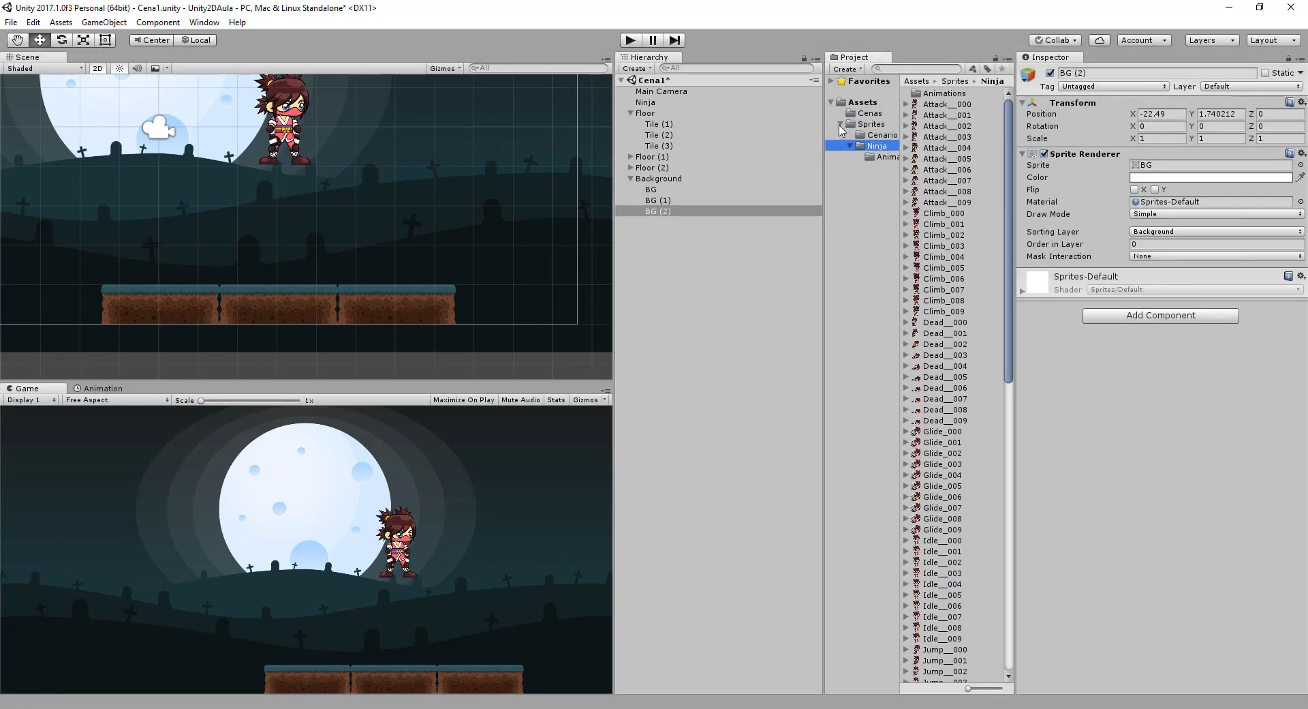
{"action": "left_click", "coordinate": [841, 123]}
{"action": "left_click", "coordinate": [862, 101]}
{"action": "right_click", "coordinate": [913, 155]}
{"action": "mouse_move", "coordinate": [954, 164]}
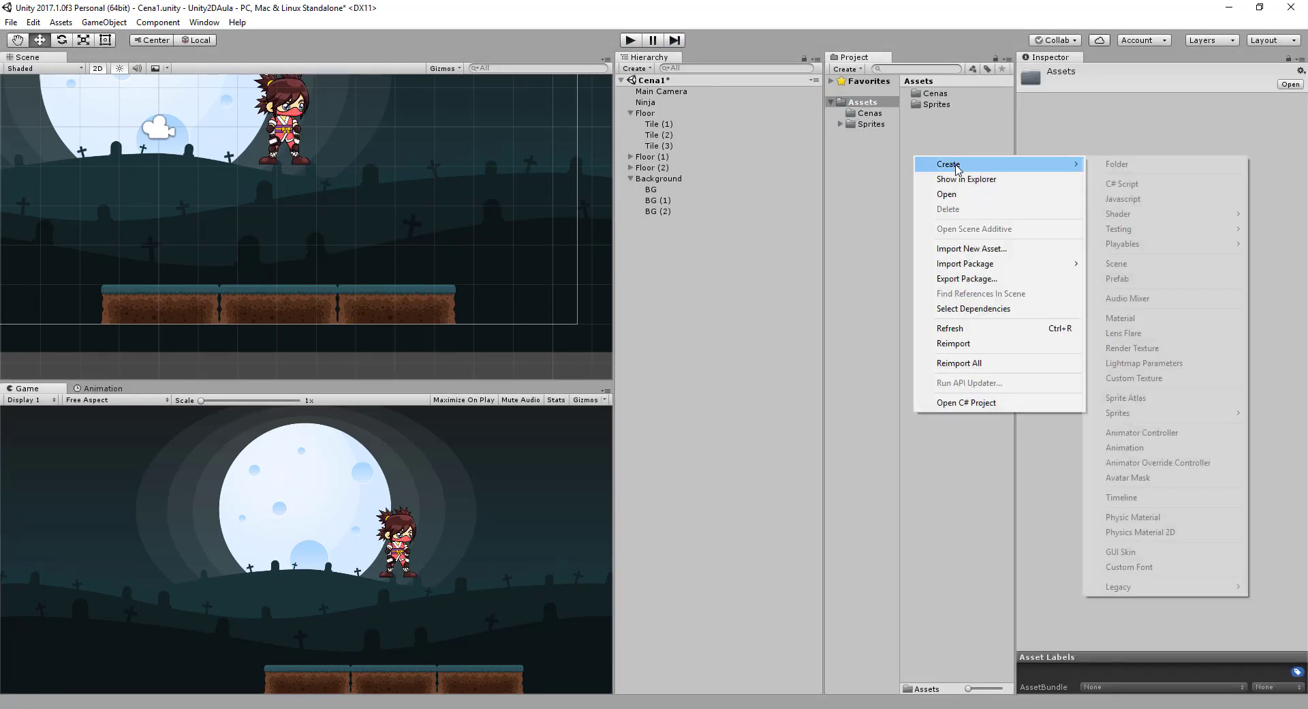
{"action": "left_click", "coordinate": [1129, 170]}
{"action": "type", "text": "Scripts"}
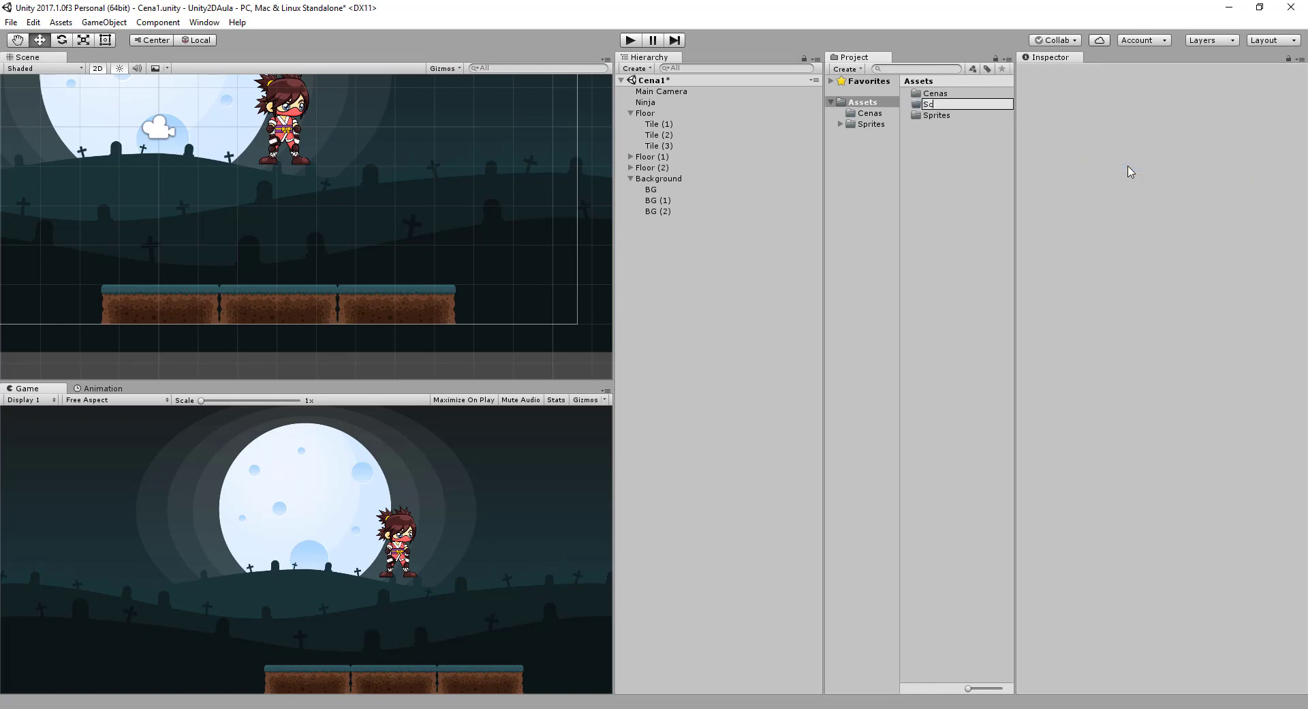
{"action": "key", "text": "Return"}
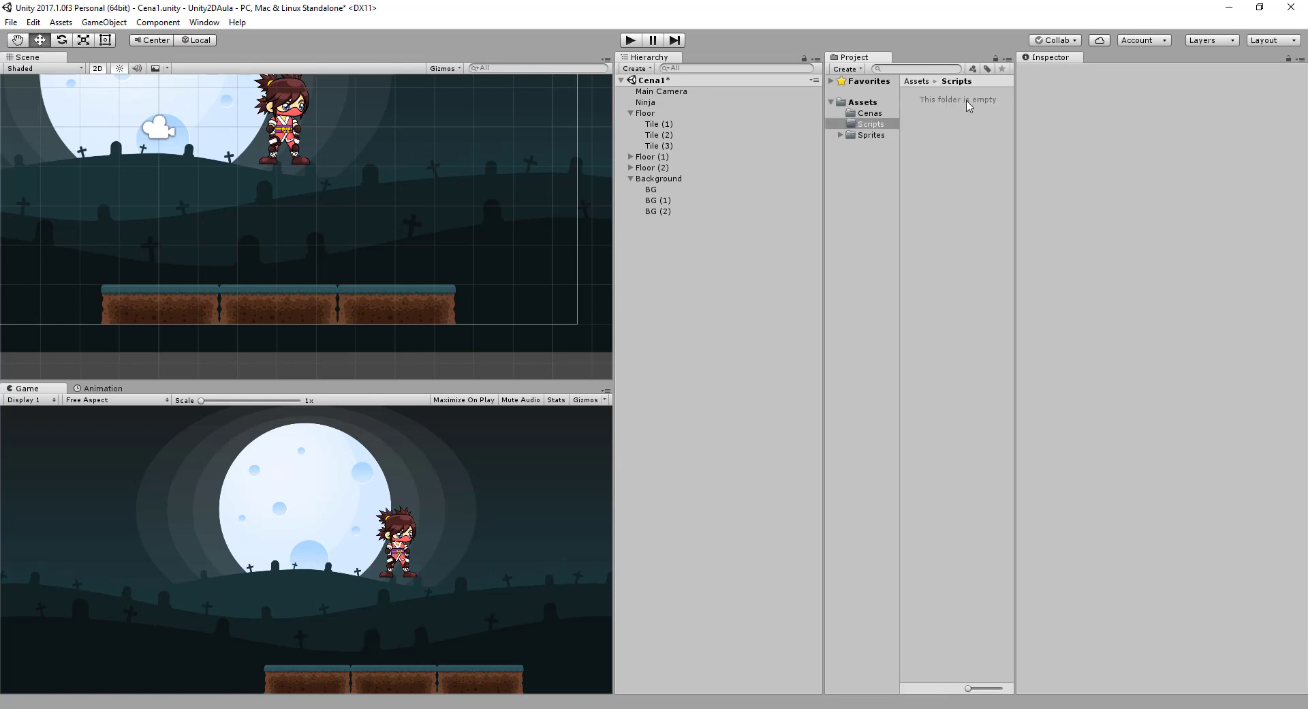
Step: Create a C# script named PlayerController inside the Scripts folder
{"action": "right_click", "coordinate": [969, 101]}
{"action": "mouse_move", "coordinate": [1022, 110]}
{"action": "left_click", "coordinate": [1196, 131]}
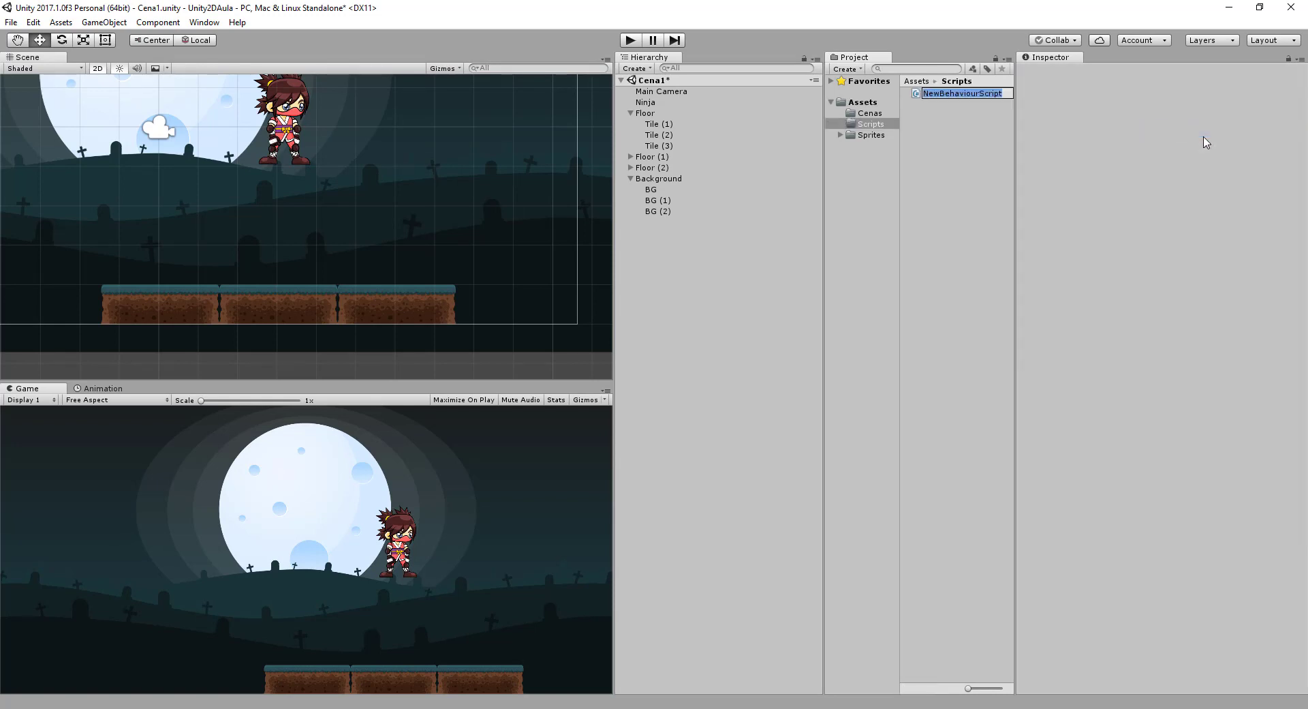
{"action": "type", "text": "PlayerCont"}
{"action": "type", "text": "roller"}
{"action": "key", "text": "Return"}
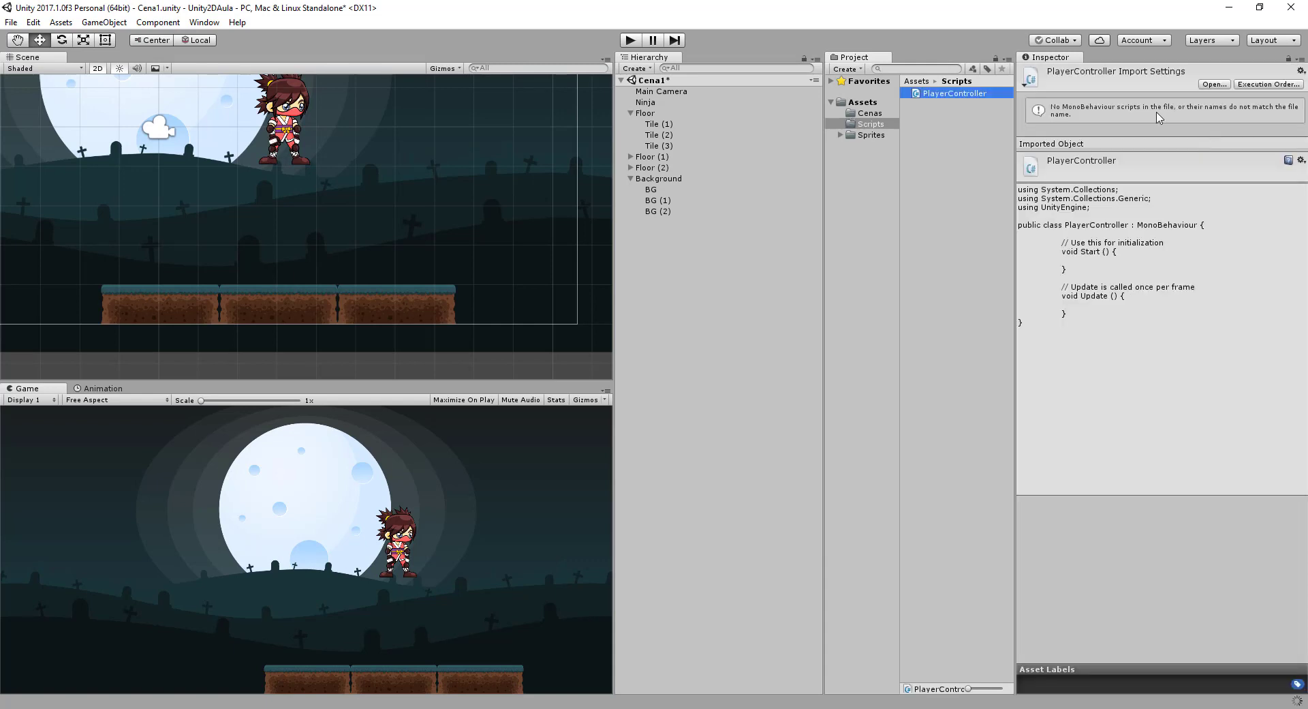
{"action": "double_click", "coordinate": [953, 93]}
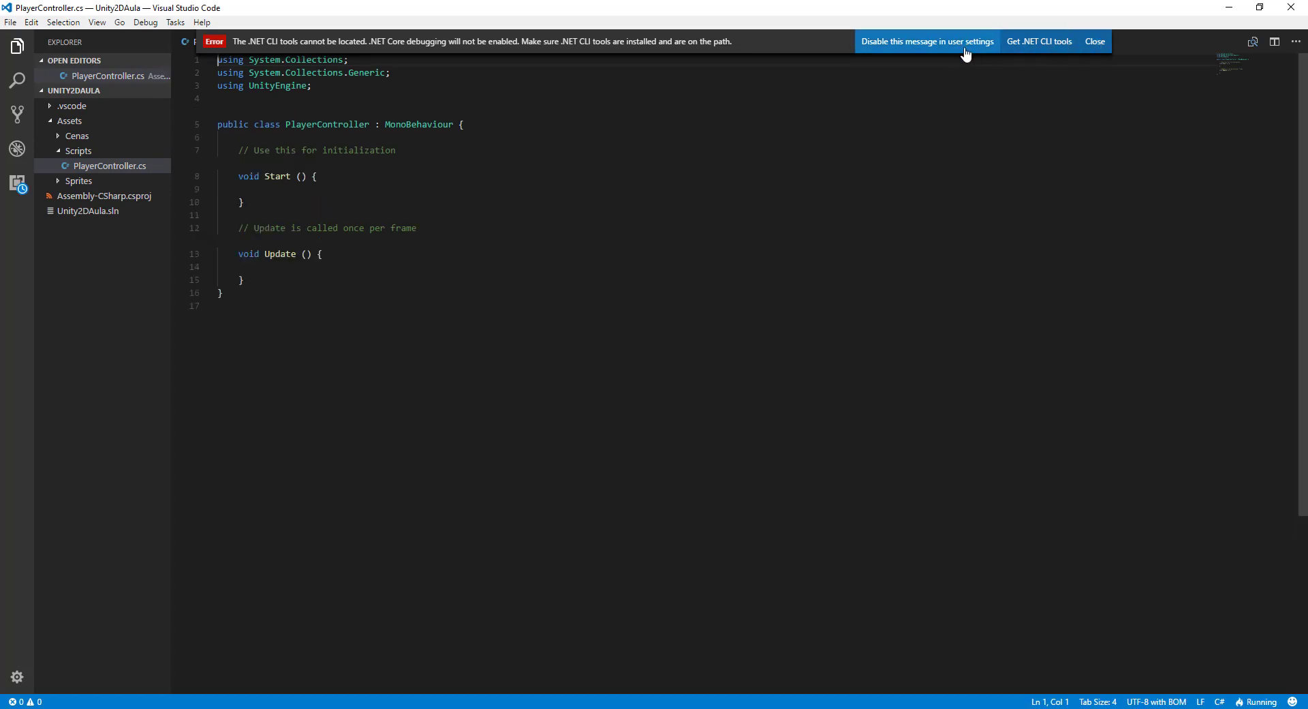
{"action": "left_click", "coordinate": [1092, 43]}
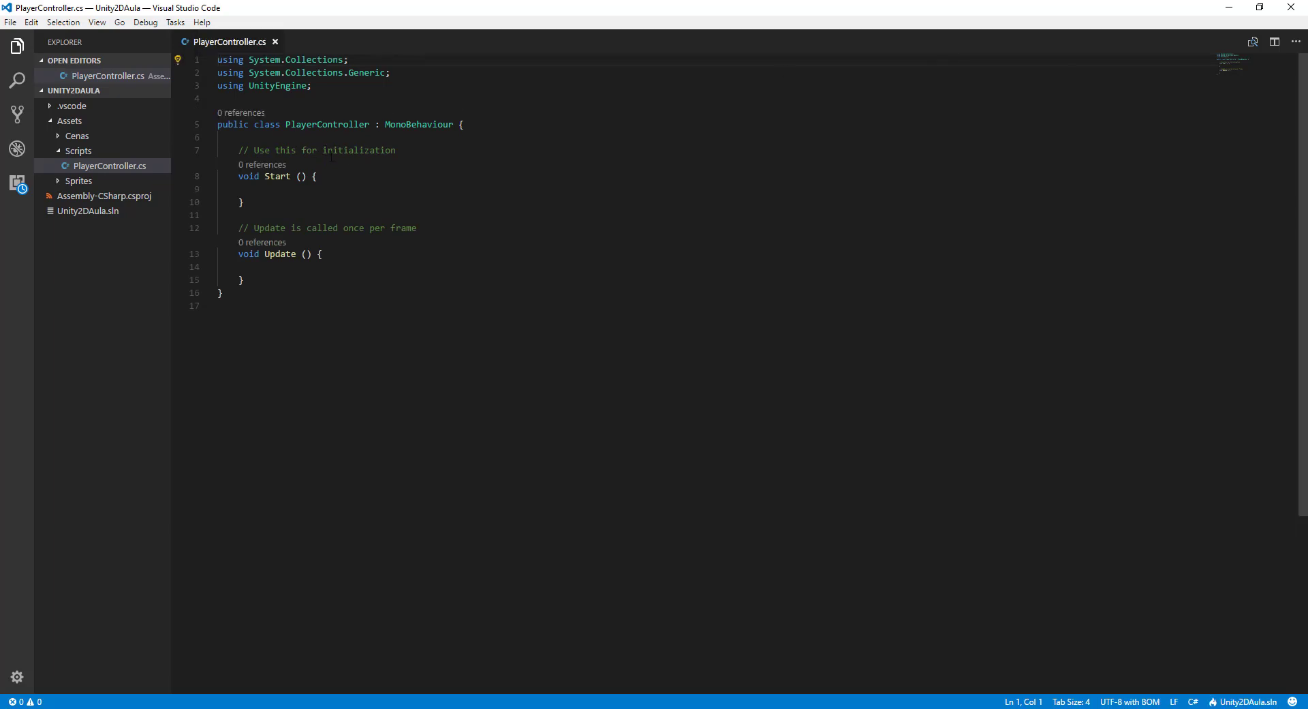
{"action": "double_click", "coordinate": [398, 150]}
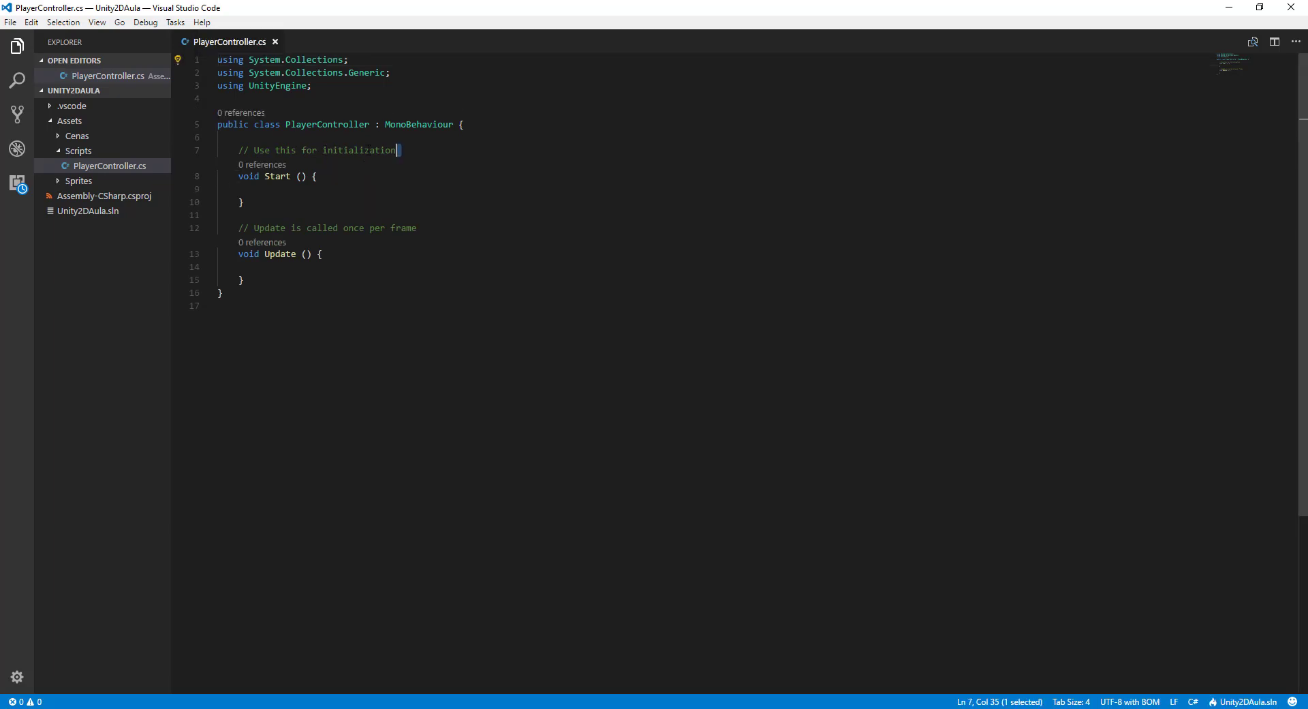
{"action": "left_click", "coordinate": [377, 190]}
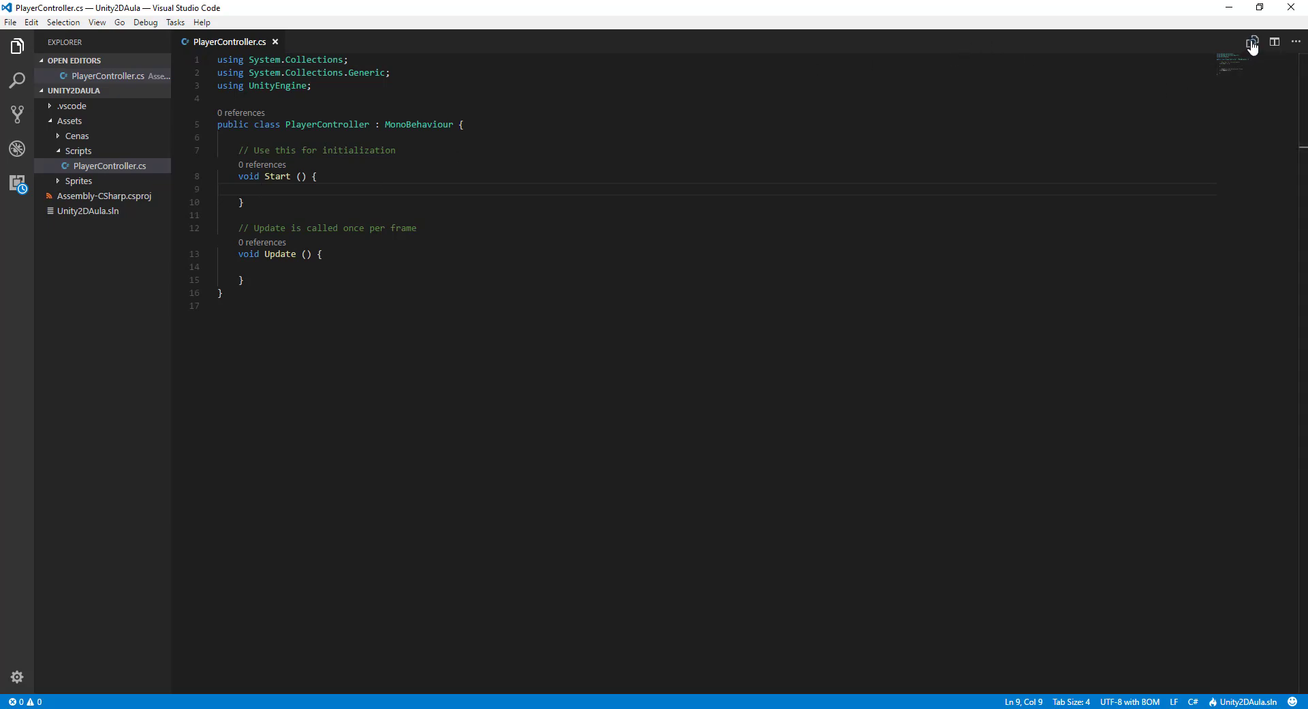
{"action": "key", "text": "Down"}
{"action": "key", "text": "Down"}
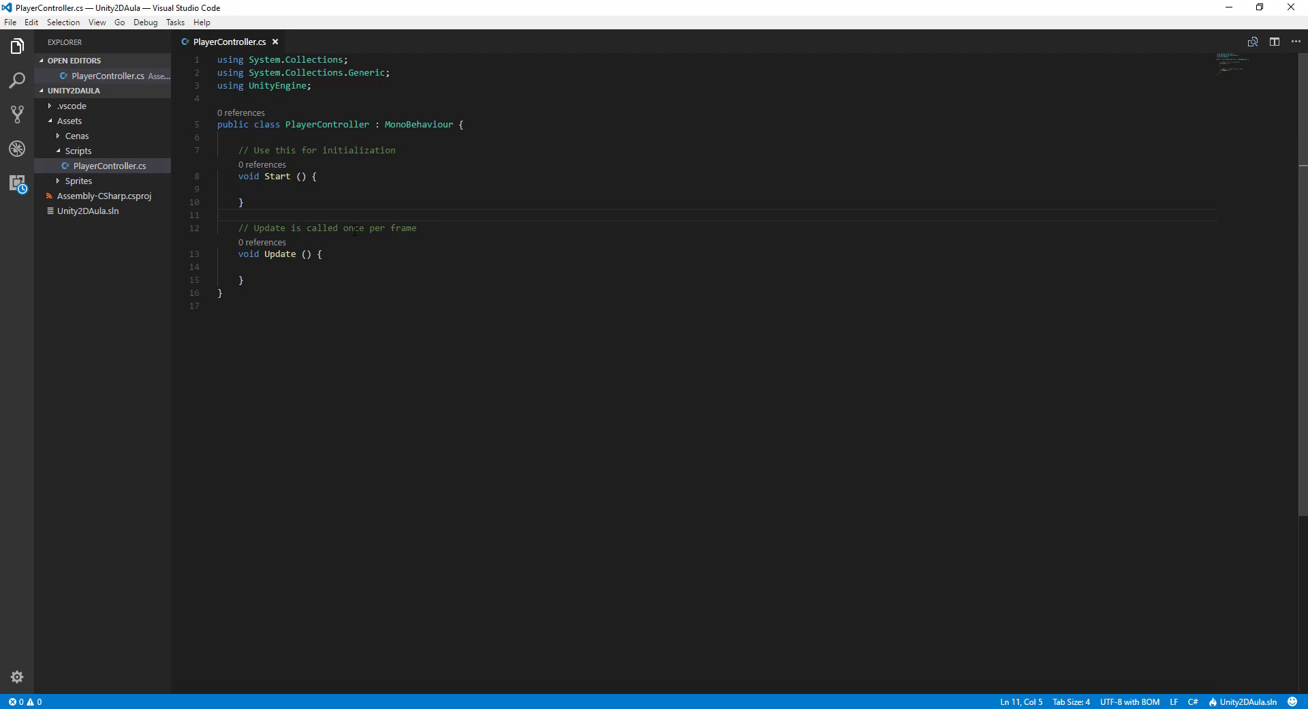
{"action": "key", "text": "ctrl+equal"}
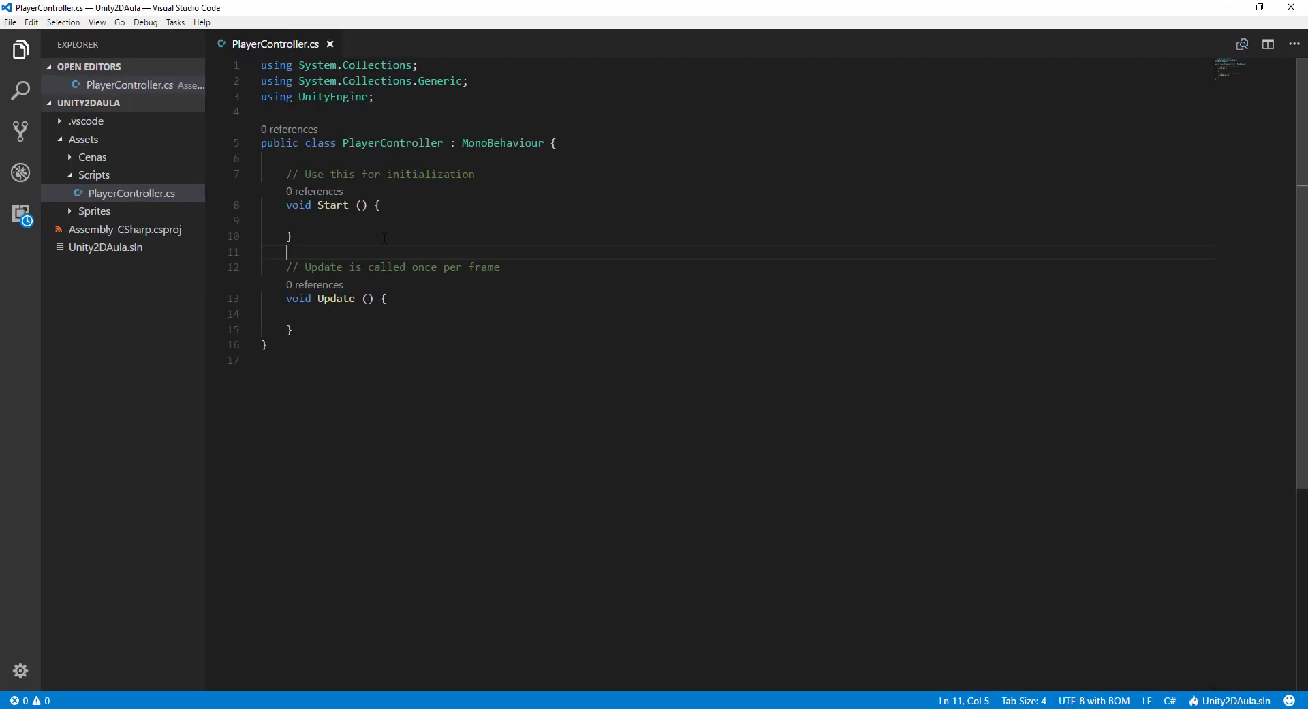
{"action": "key", "text": "ctrl+minus"}
{"action": "left_click", "coordinate": [363, 280]}
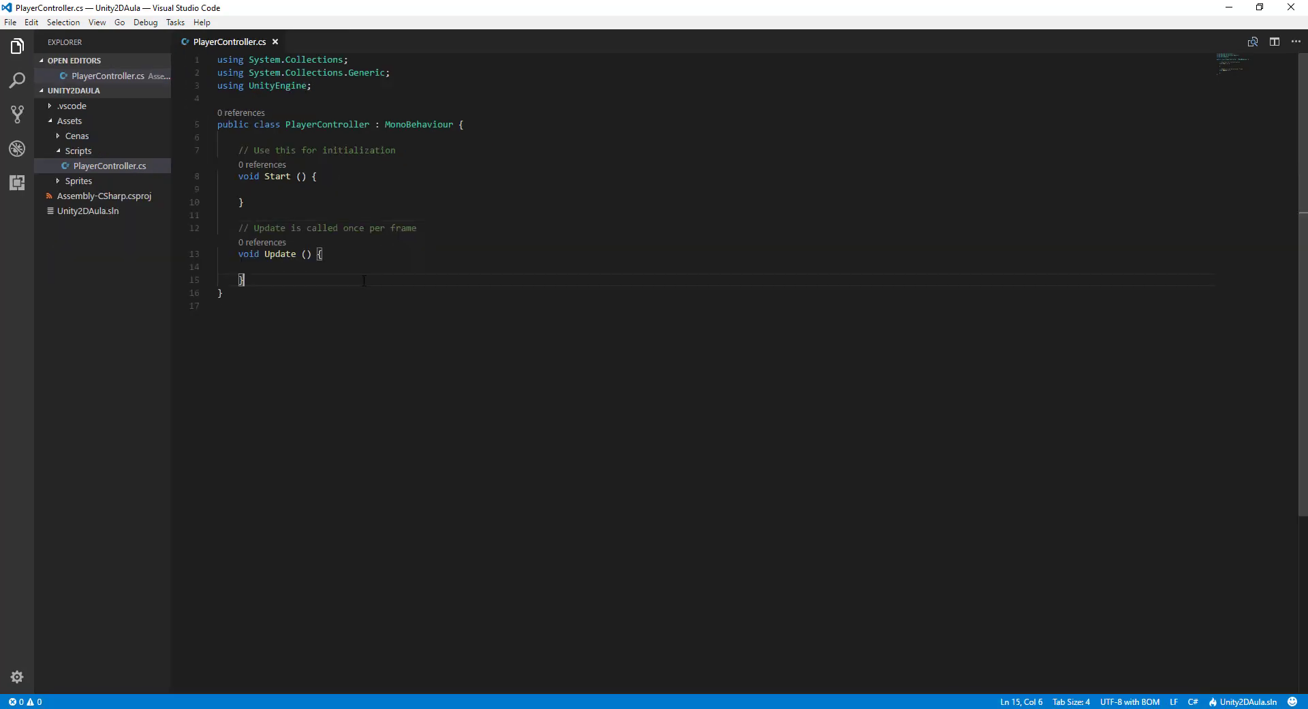
{"action": "left_click", "coordinate": [340, 319]}
{"action": "left_click", "coordinate": [345, 173]}
{"action": "left_click", "coordinate": [348, 253]}
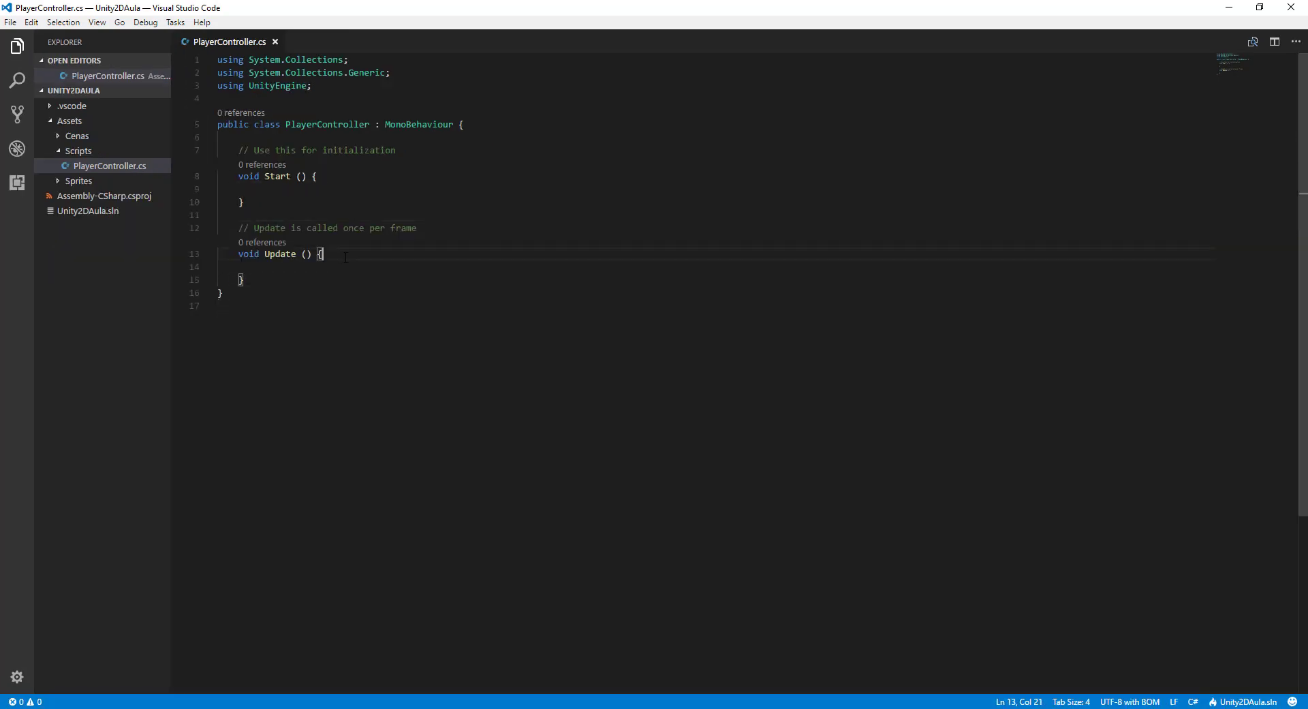
{"action": "left_click", "coordinate": [508, 126]}
{"action": "key", "text": "alt+Tab"}
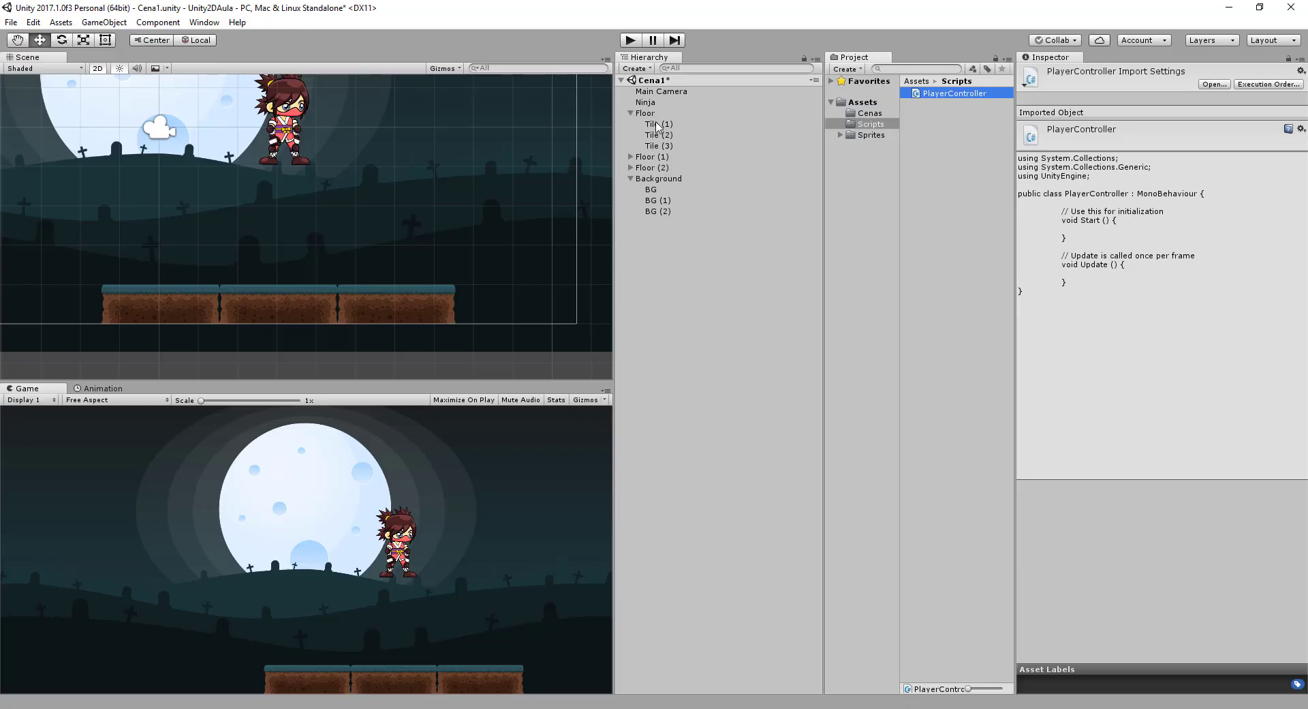
Step: Select the Ninja, expand its Rigidbody 2D properties, then return to PlayerController.cs in VS Code
{"action": "left_click", "coordinate": [661, 102]}
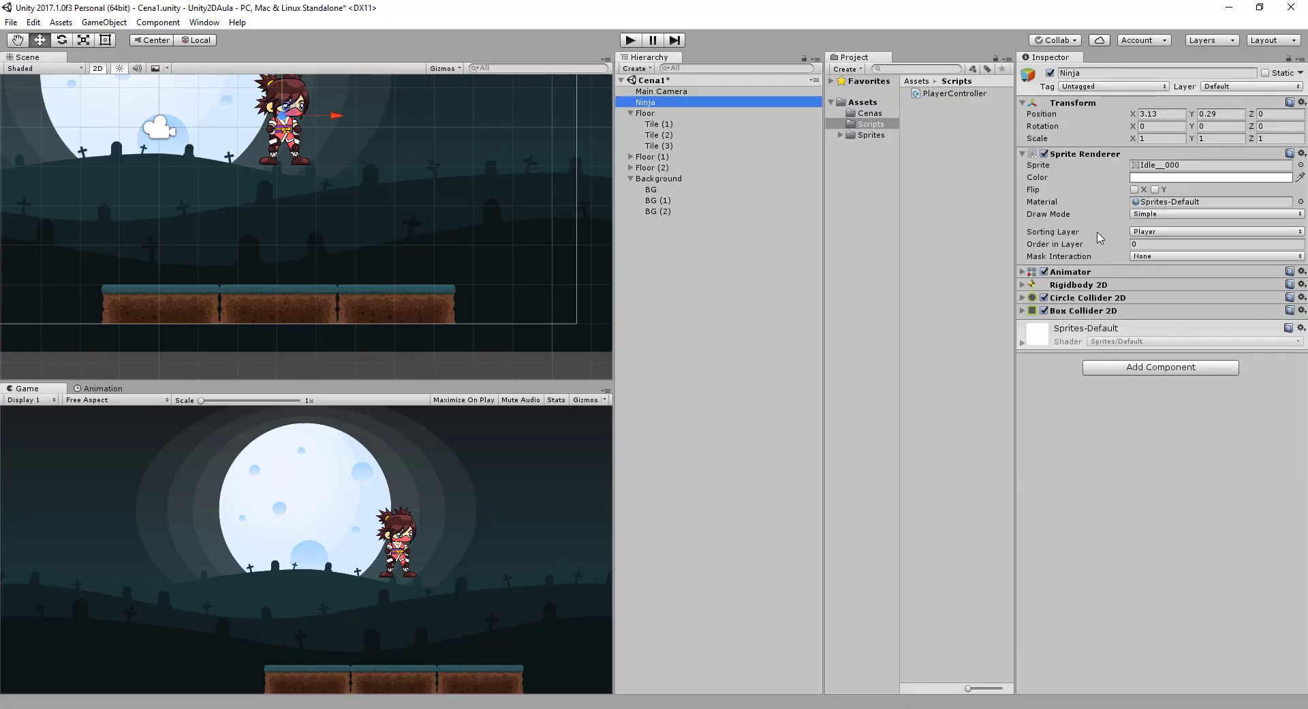
{"action": "left_click", "coordinate": [1024, 286]}
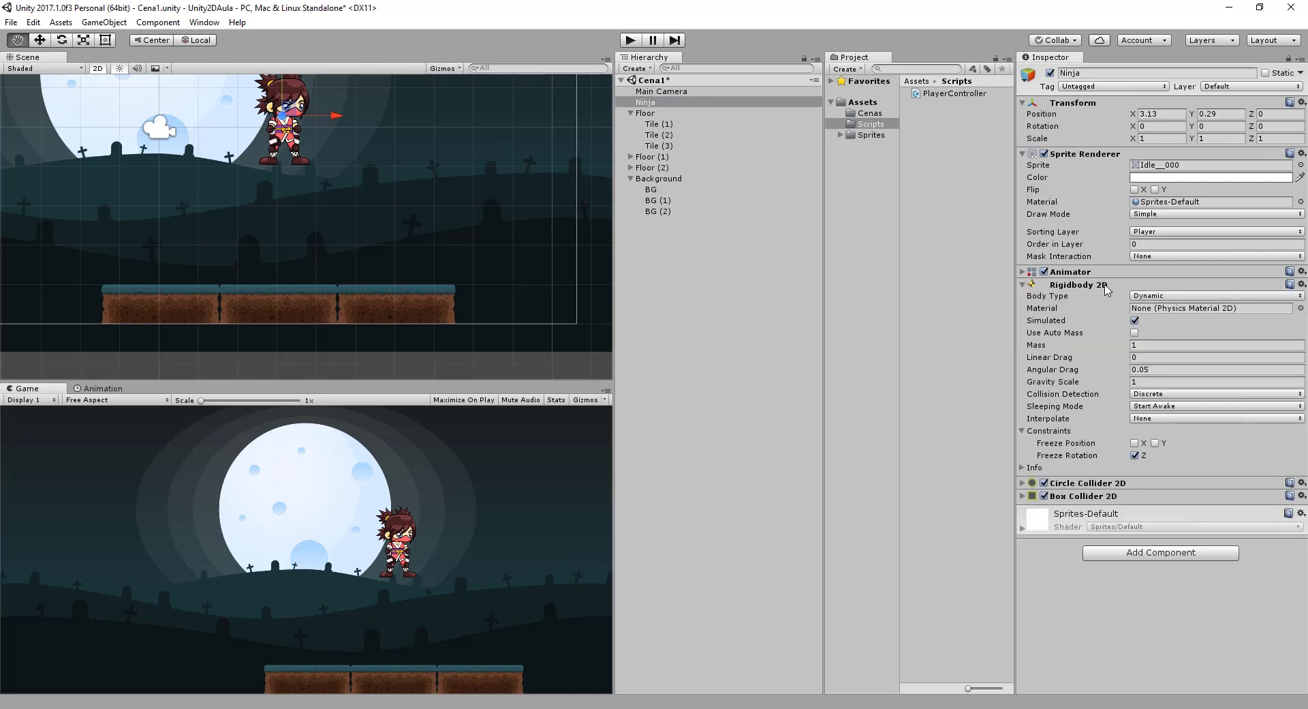
{"action": "key", "text": "alt+Tab"}
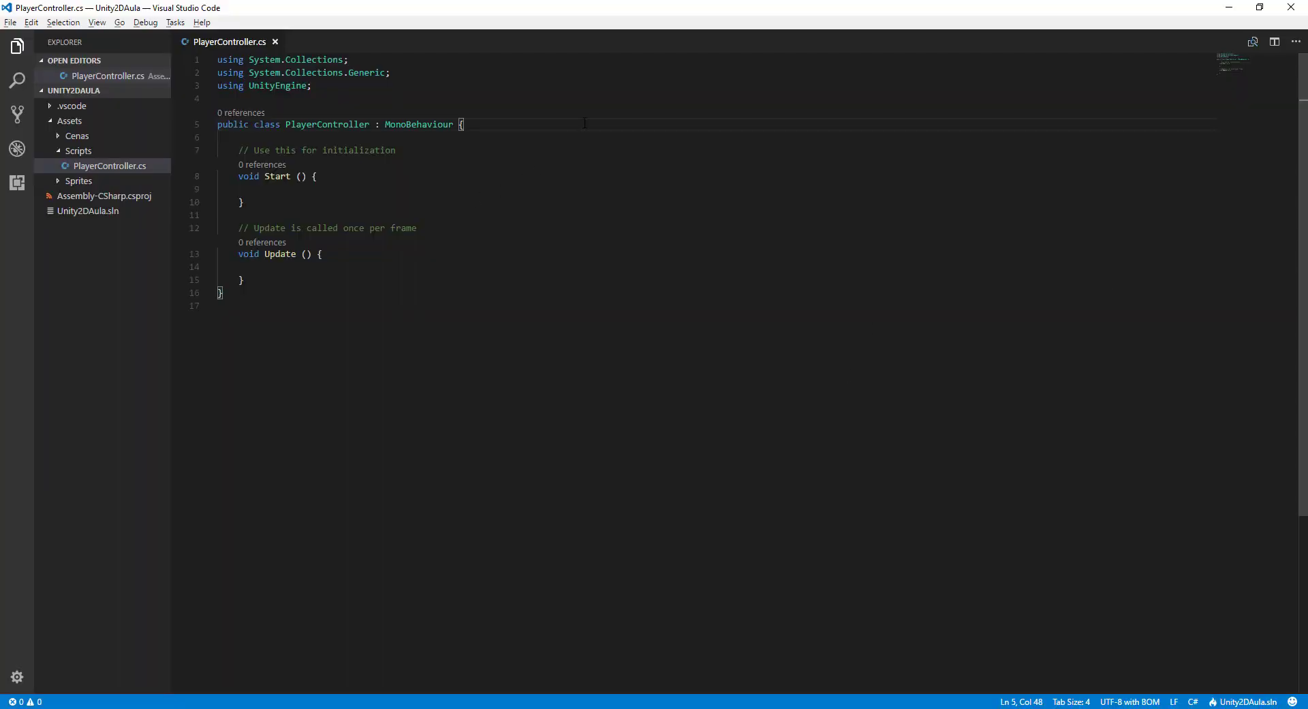
Step: Declare a private Rigidbody2D body field at the top of PlayerController and save
{"action": "key", "text": "Return"}
{"action": "key", "text": "Return"}
{"action": "type", "text": "priv"}
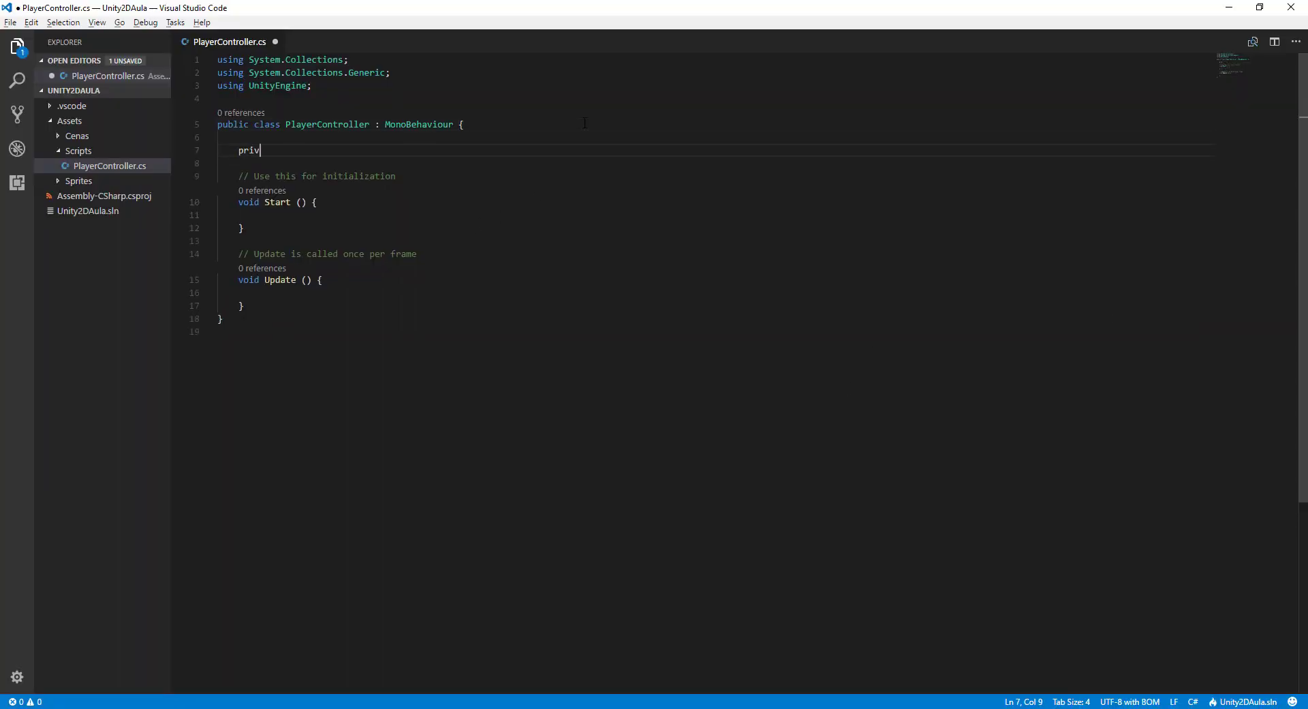
{"action": "type", "text": "ate"}
{"action": "type", "text": " Rig"}
{"action": "key", "text": "Down"}
{"action": "key", "text": "Return"}
{"action": "type", "text": "body;"}
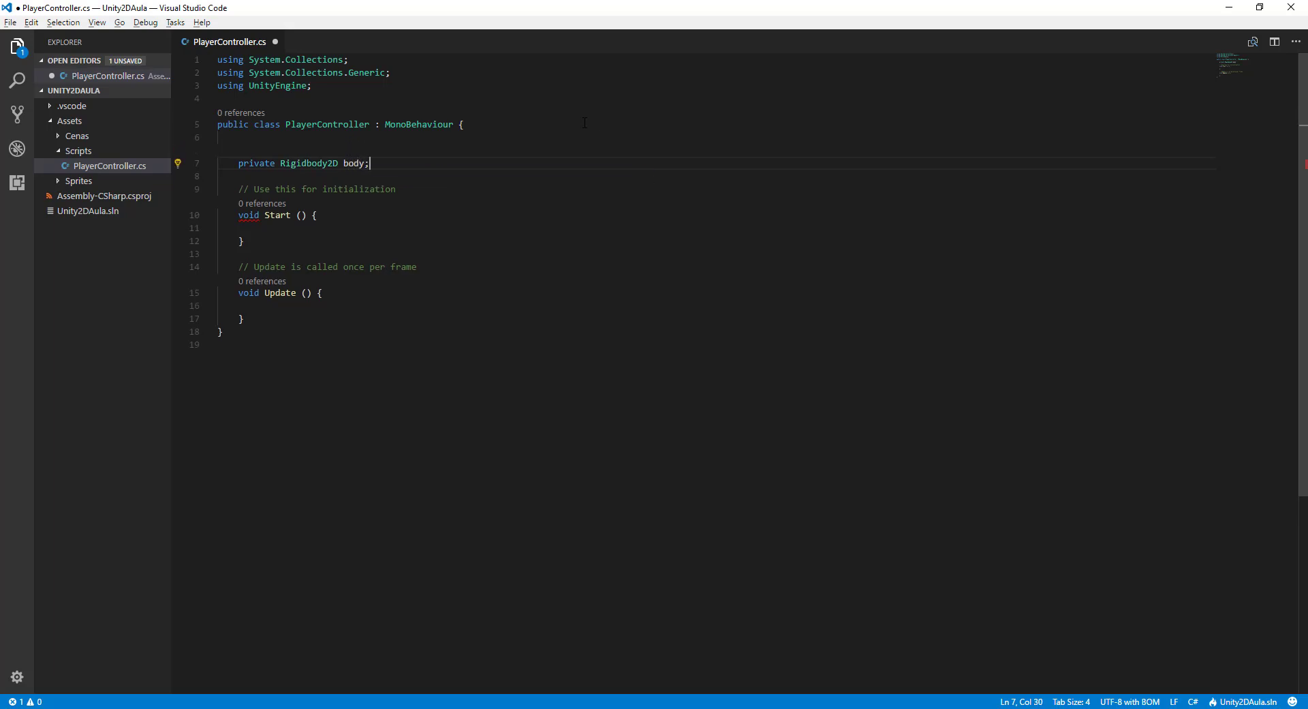
{"action": "key", "text": "ctrl+s"}
Step: Assign body = GetComponent<Rigidbody2D>(); inside Start and save the script
{"action": "left_click", "coordinate": [338, 227]}
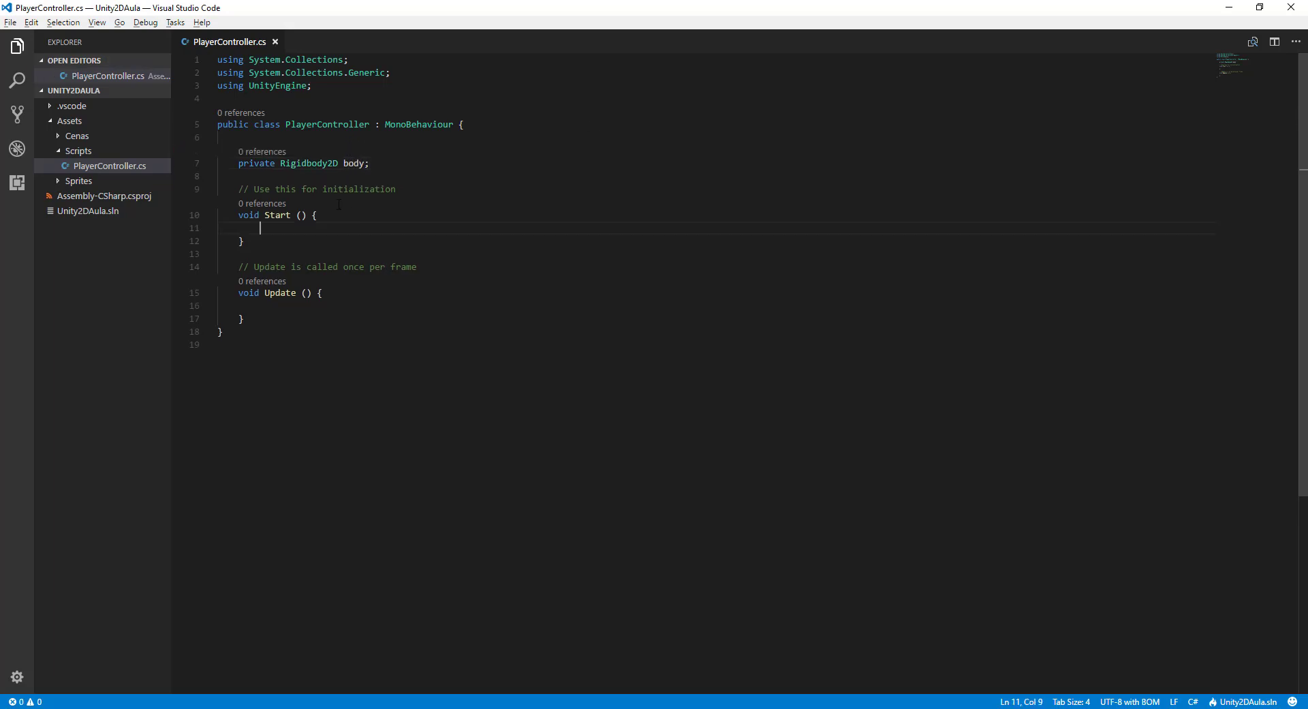
{"action": "type", "text": "bo"}
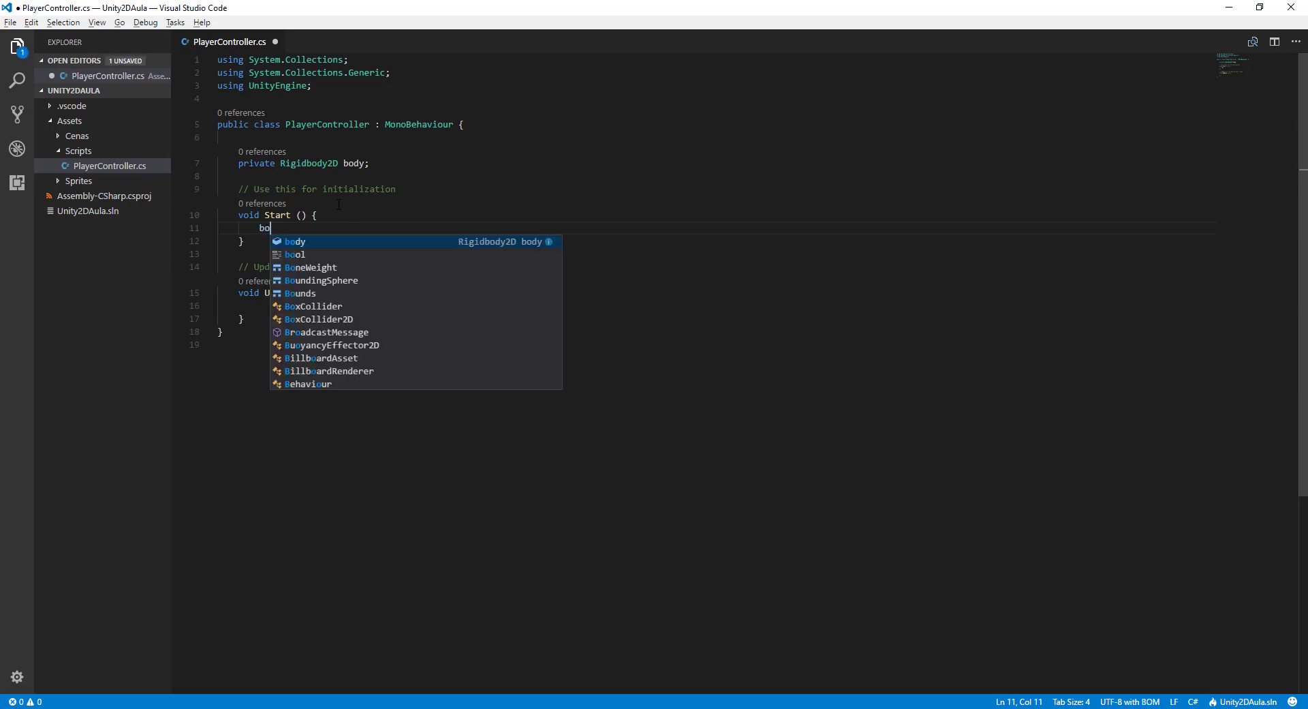
{"action": "type", "text": "dy = Get"}
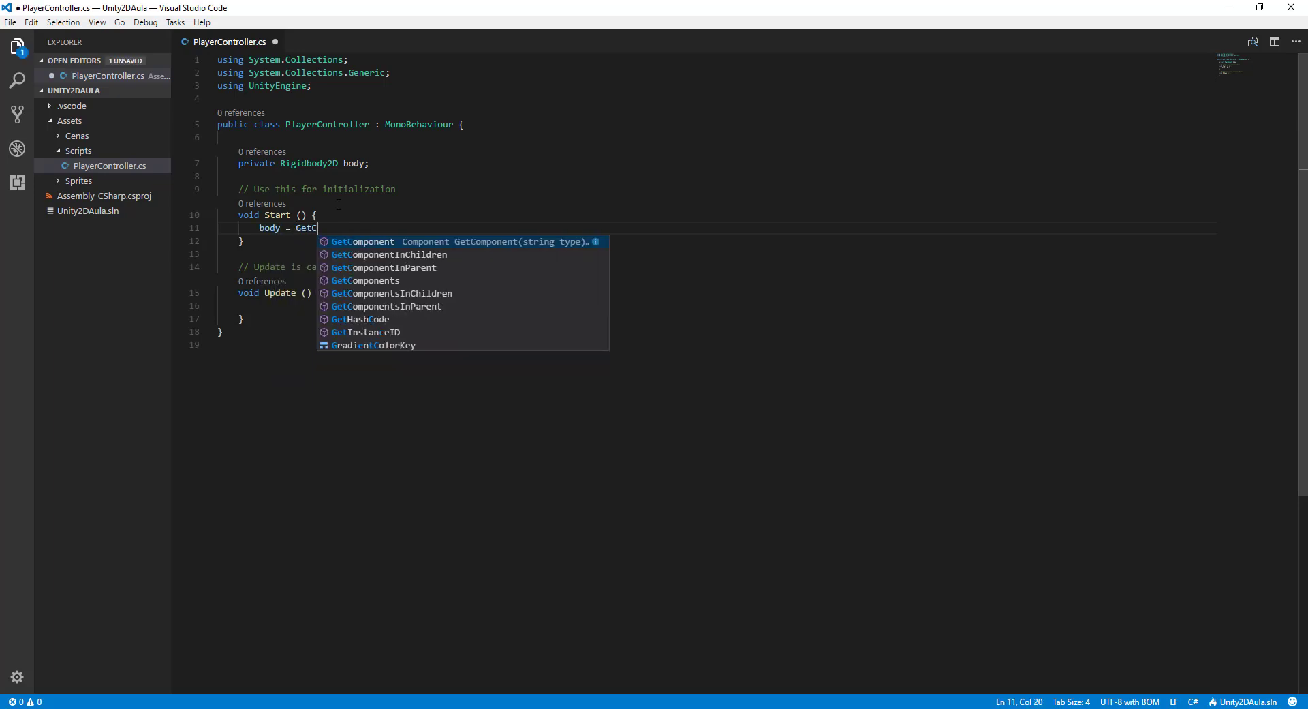
{"action": "type", "text": "C"}
{"action": "key", "text": "Return"}
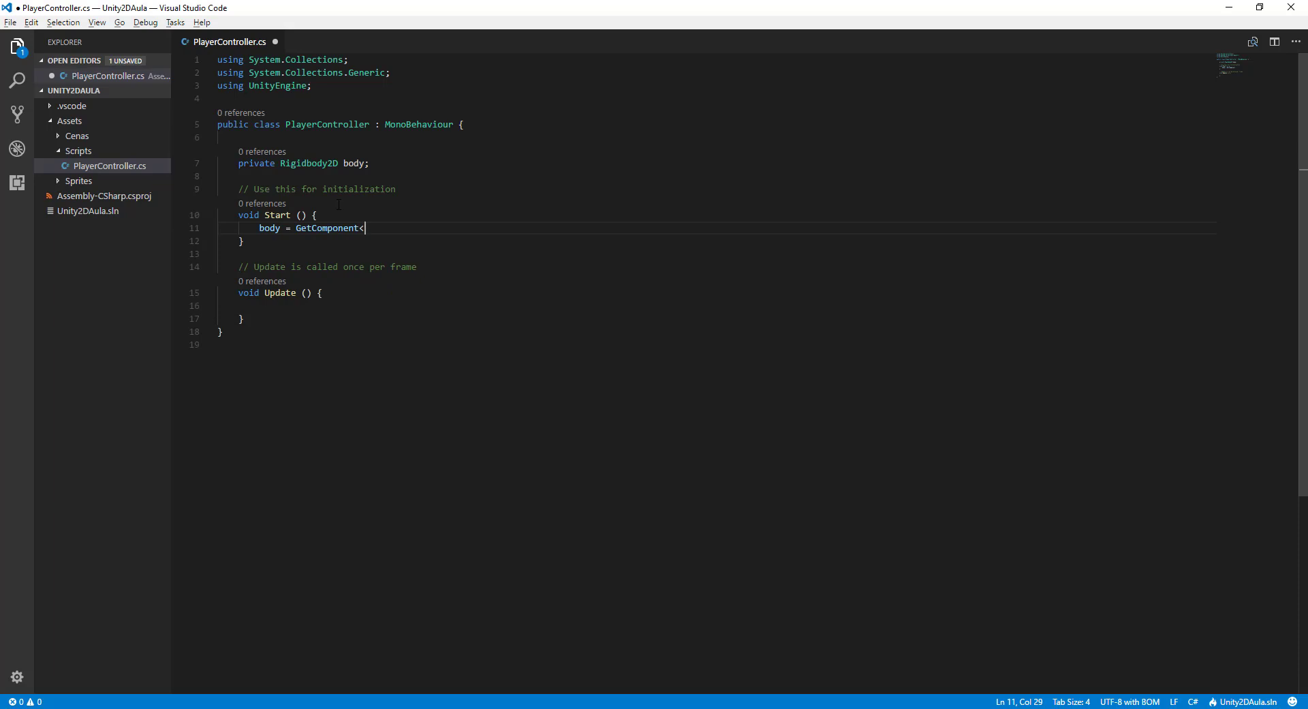
{"action": "type", "text": "Rig"}
{"action": "key", "text": "Down"}
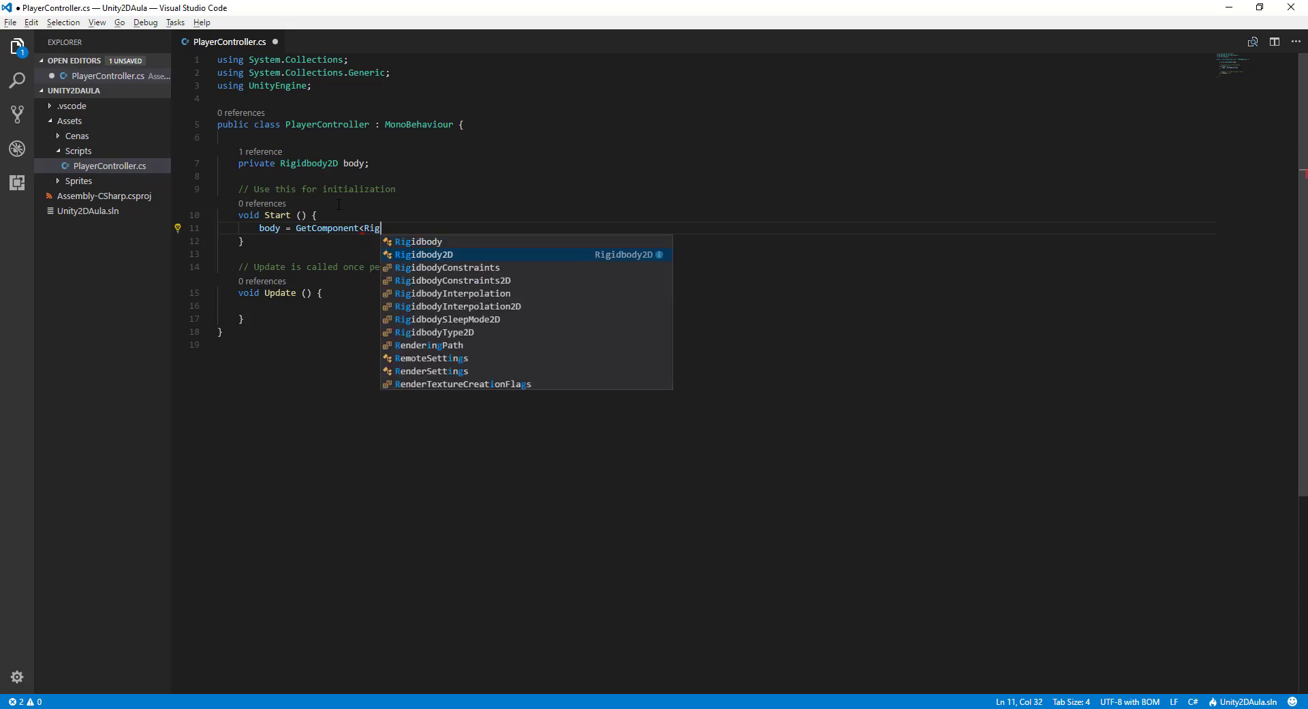
{"action": "key", "text": "Return"}
{"action": "type", "text": "("}
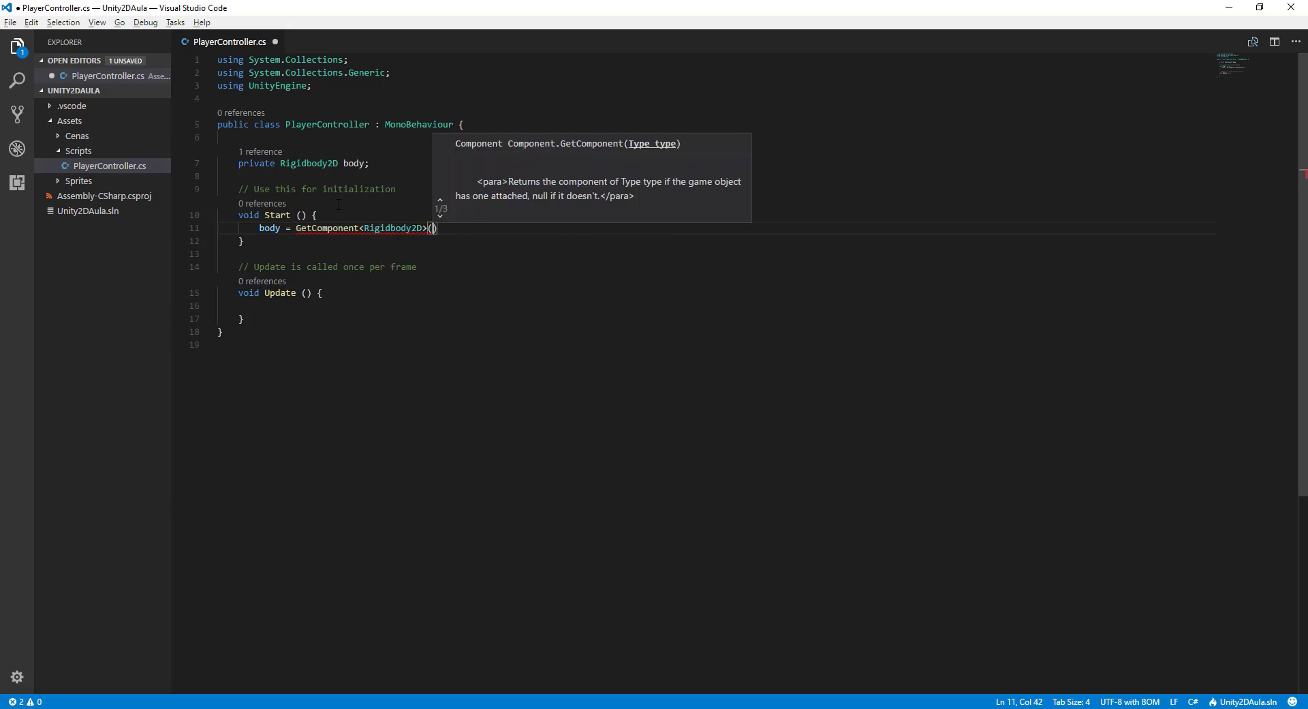
{"action": "type", "text": ");"}
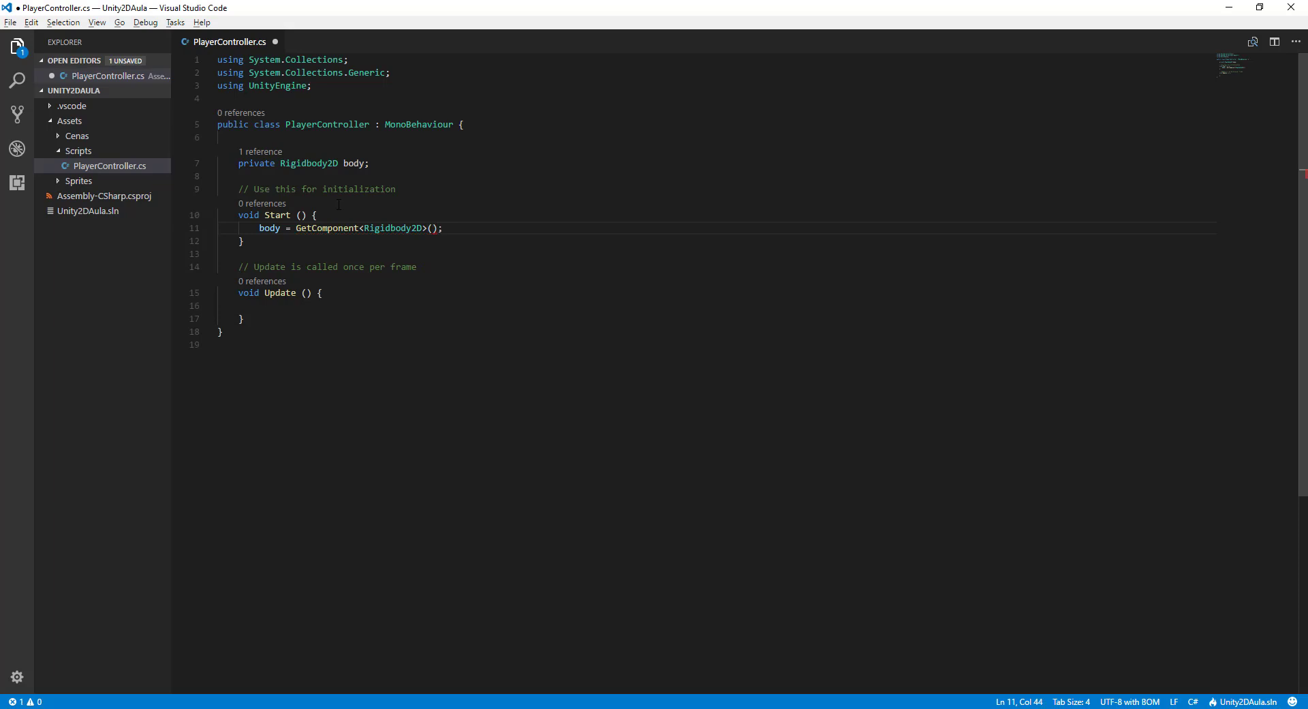
{"action": "key", "text": "ctrl+s"}
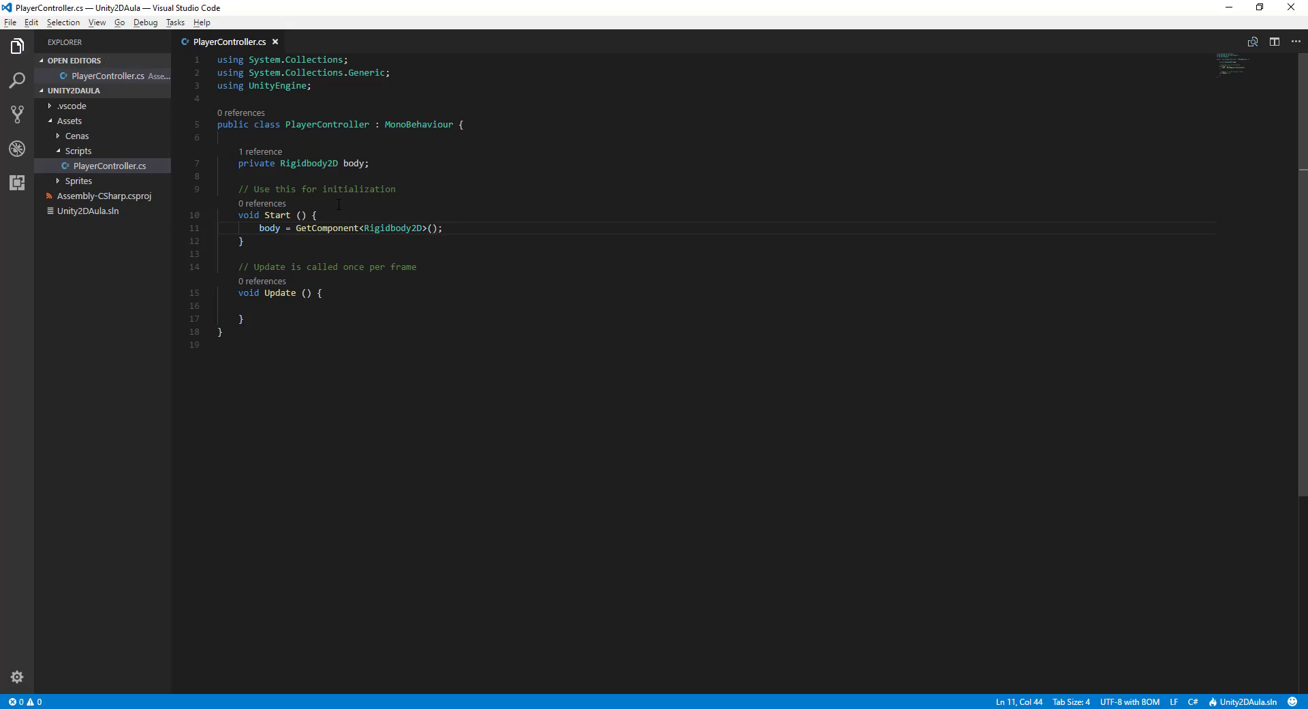
Step: Add a GetForwardInput(); call inside the Update method
{"action": "left_click", "coordinate": [374, 287]}
{"action": "left_click", "coordinate": [369, 305]}
{"action": "type", "text": "Get"}
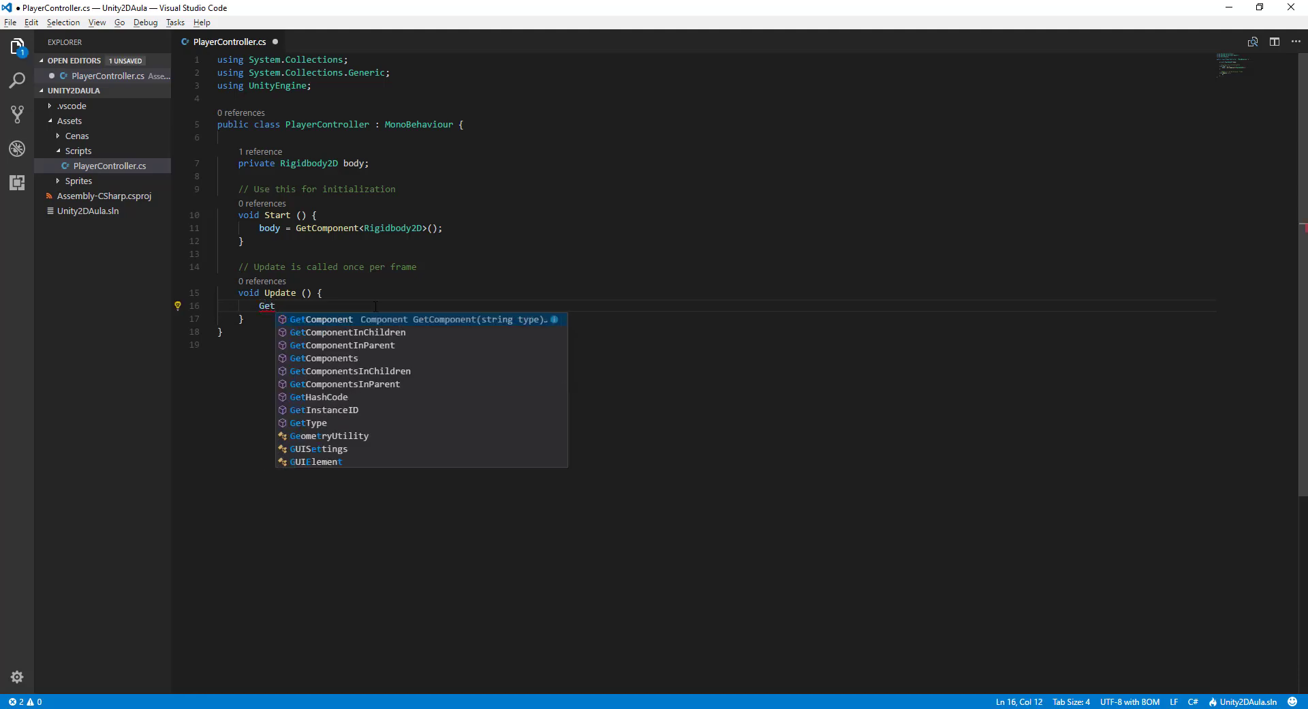
{"action": "type", "text": "For"}
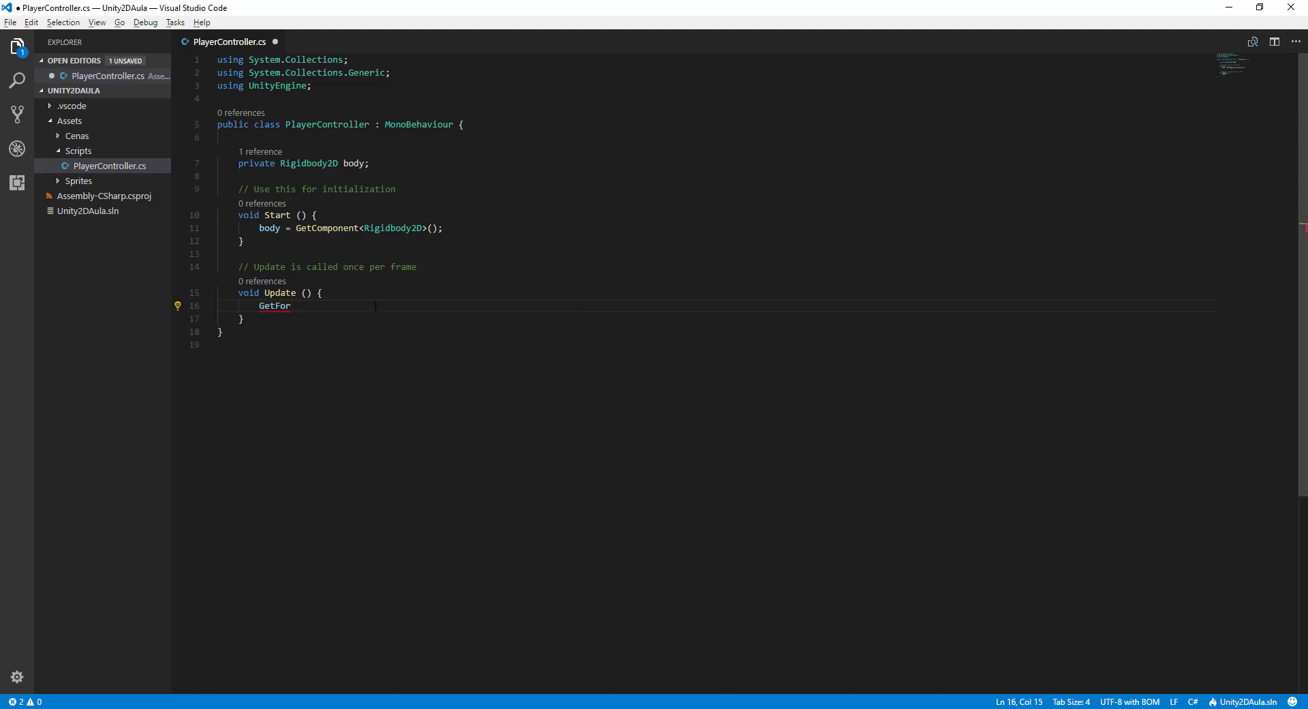
{"action": "type", "text": "wardIn"}
{"action": "type", "text": "put()"}
{"action": "type", "text": ";"}
Step: Generate the missing private GetForwardInput method stub from the quick fix
{"action": "left_click", "coordinate": [297, 306]}
{"action": "left_click", "coordinate": [179, 306]}
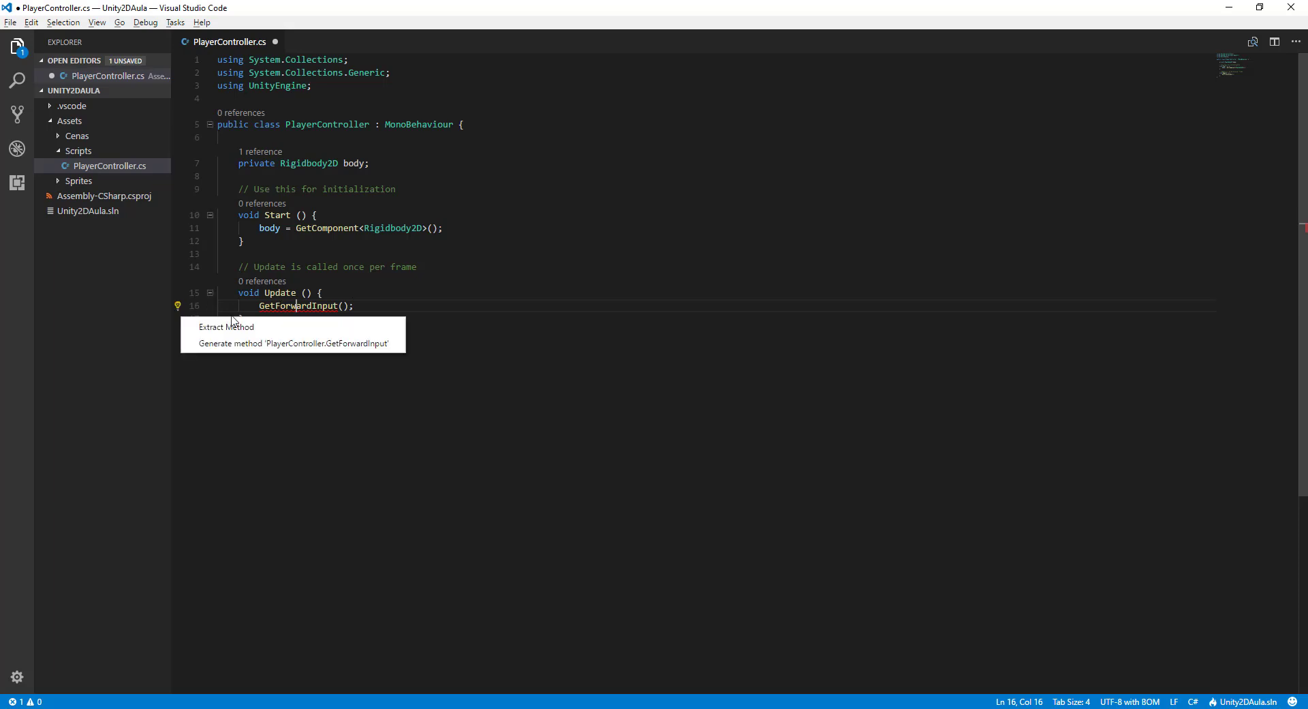
{"action": "left_click", "coordinate": [368, 343]}
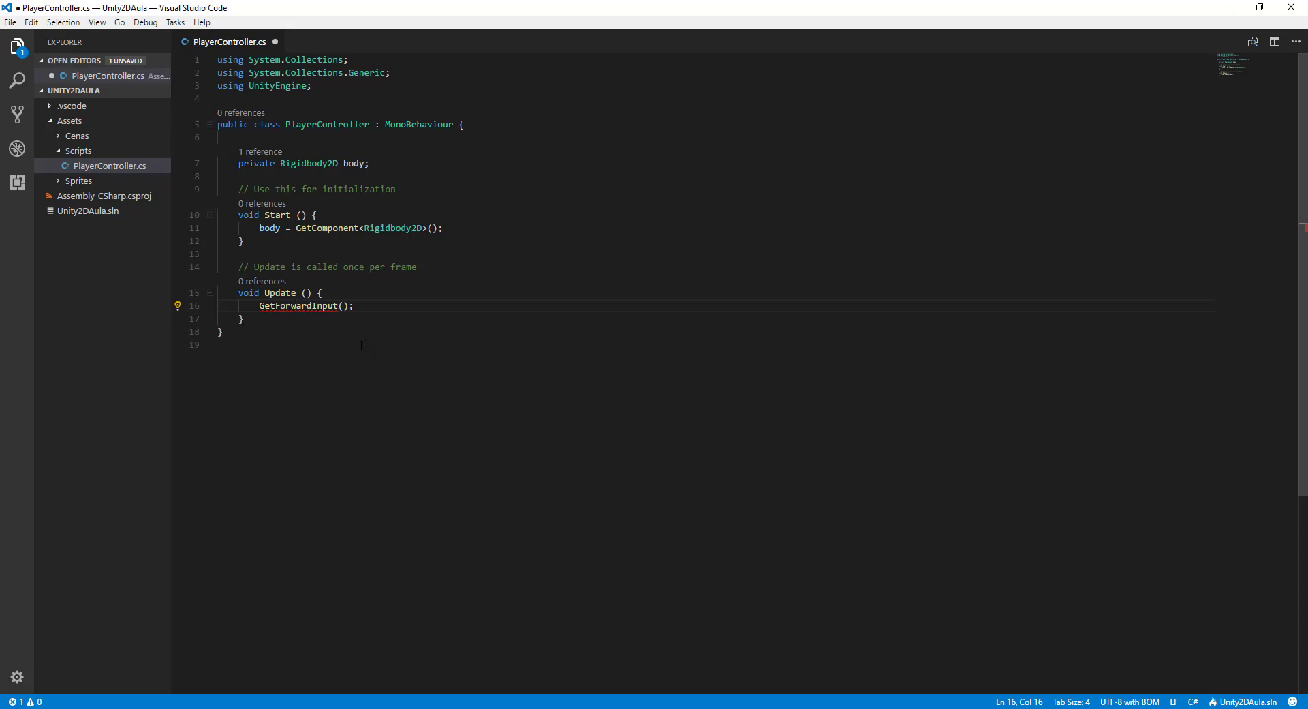
{"action": "left_click", "coordinate": [344, 358]}
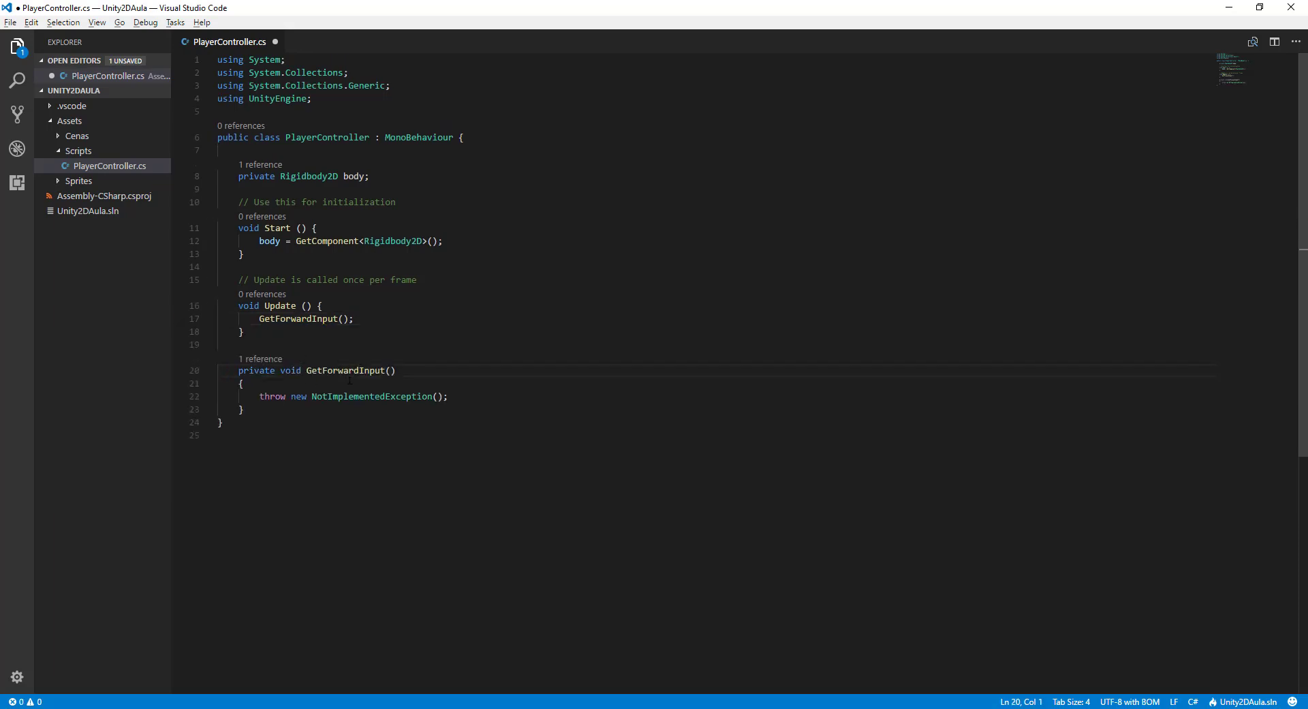
Step: Delete the NotImplementedException placeholder from GetForwardInput
{"action": "left_click", "coordinate": [462, 399]}
{"action": "key", "text": "shift+Home"}
{"action": "key", "text": "BackSpace"}
{"action": "left_click", "coordinate": [305, 388]}
Step: Begin the statement body.velocity = new Vector2(Input.GetAxis( in GetForwardInput
{"action": "type", "text": "body"}
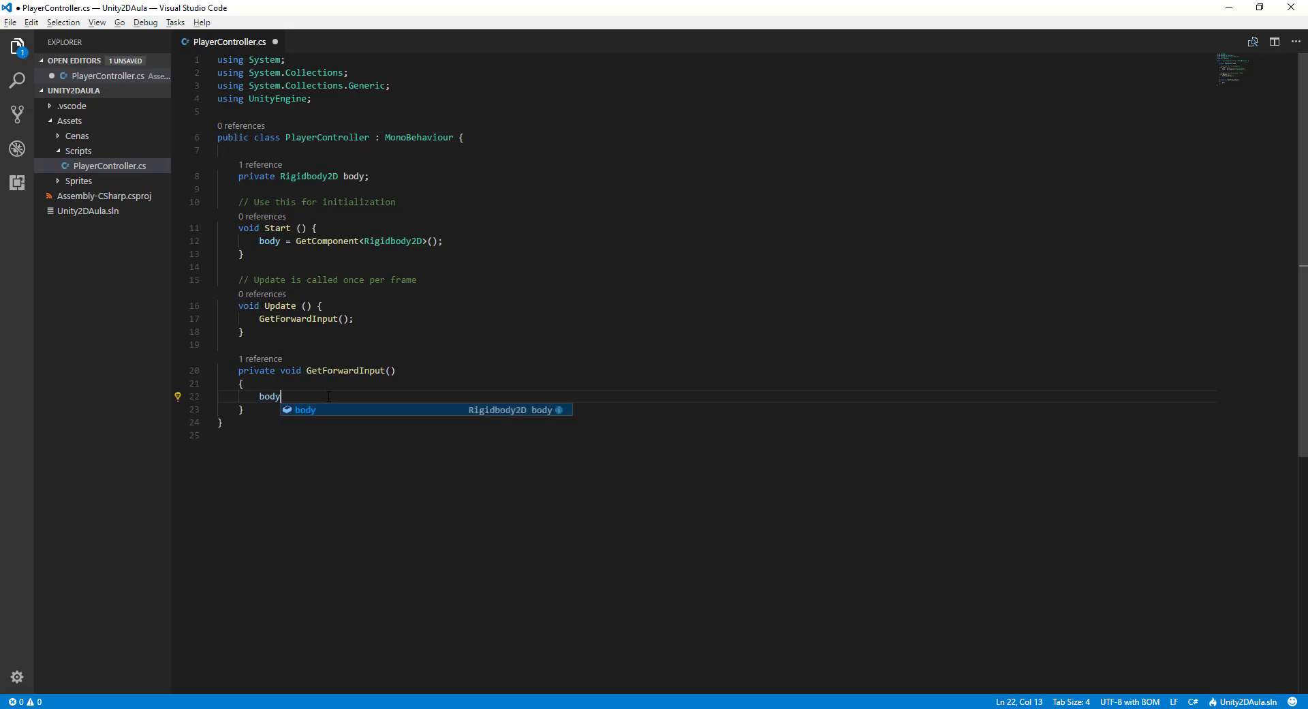
{"action": "type", "text": ".ve"}
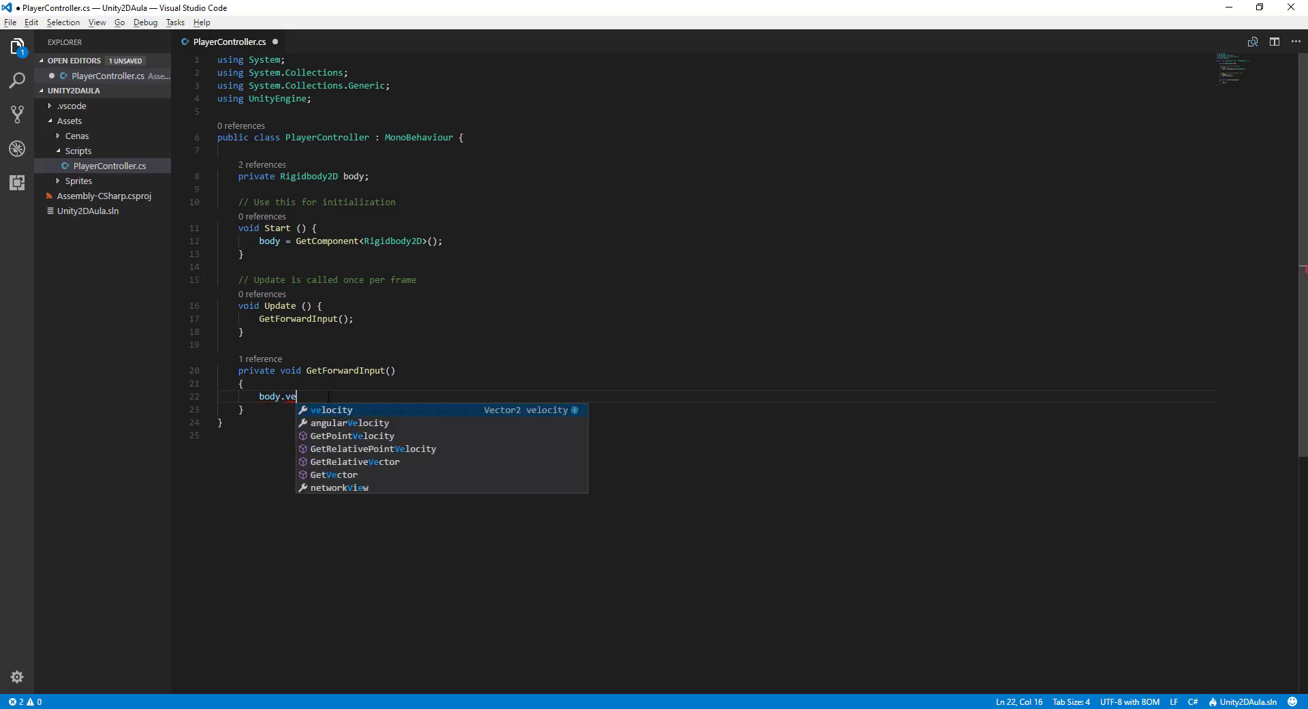
{"action": "key", "text": "Return"}
{"action": "type", "text": "= "}
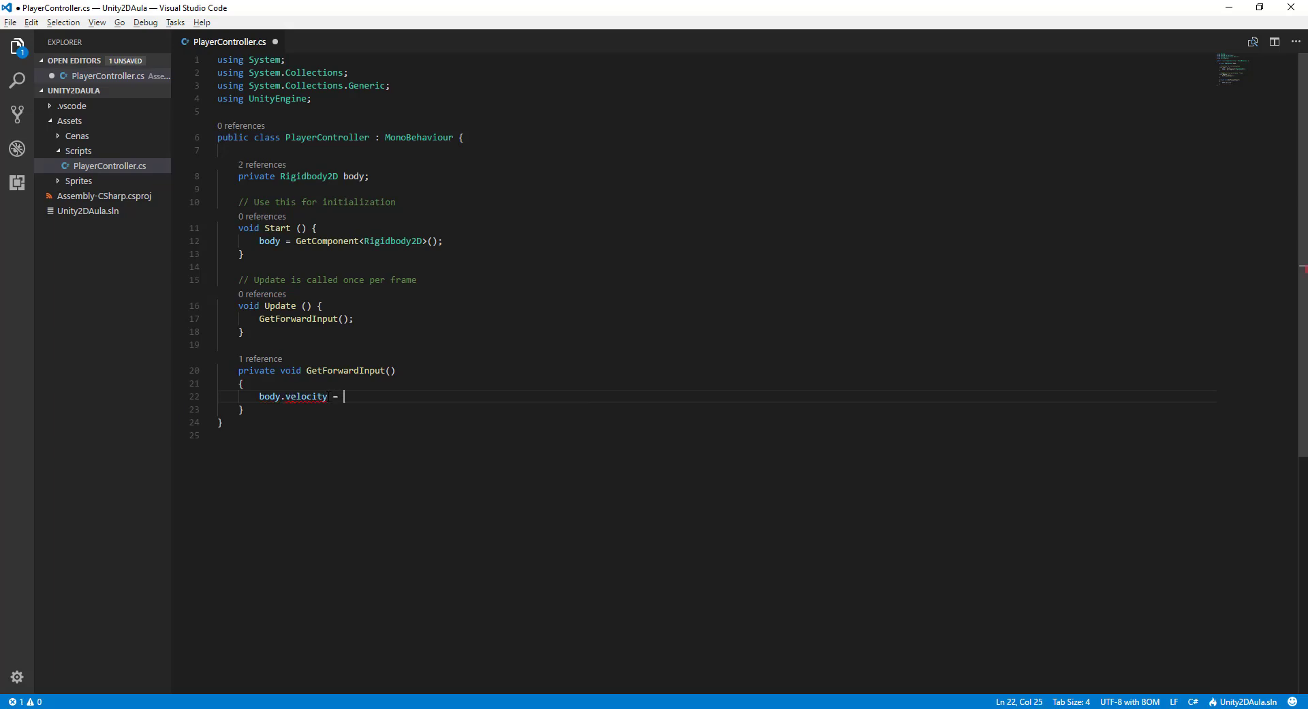
{"action": "type", "text": "new Vec"}
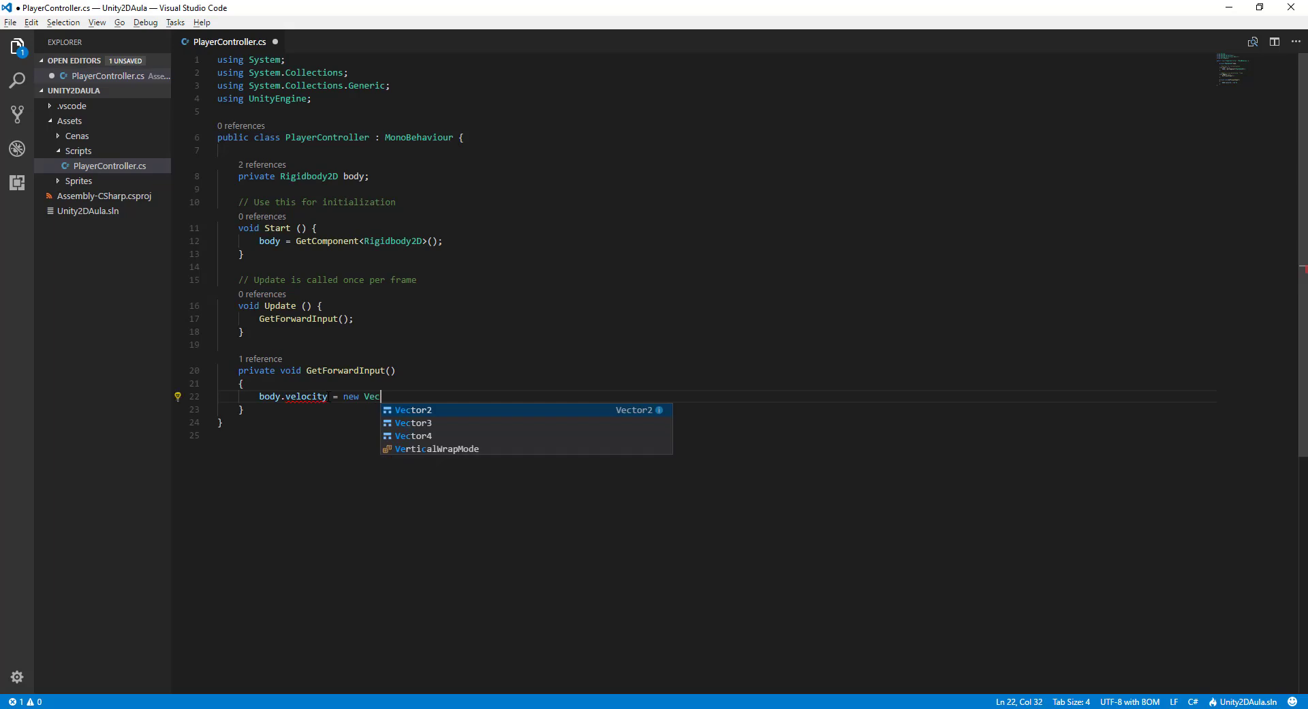
{"action": "key", "text": "Return"}
{"action": "type", "text": "()"}
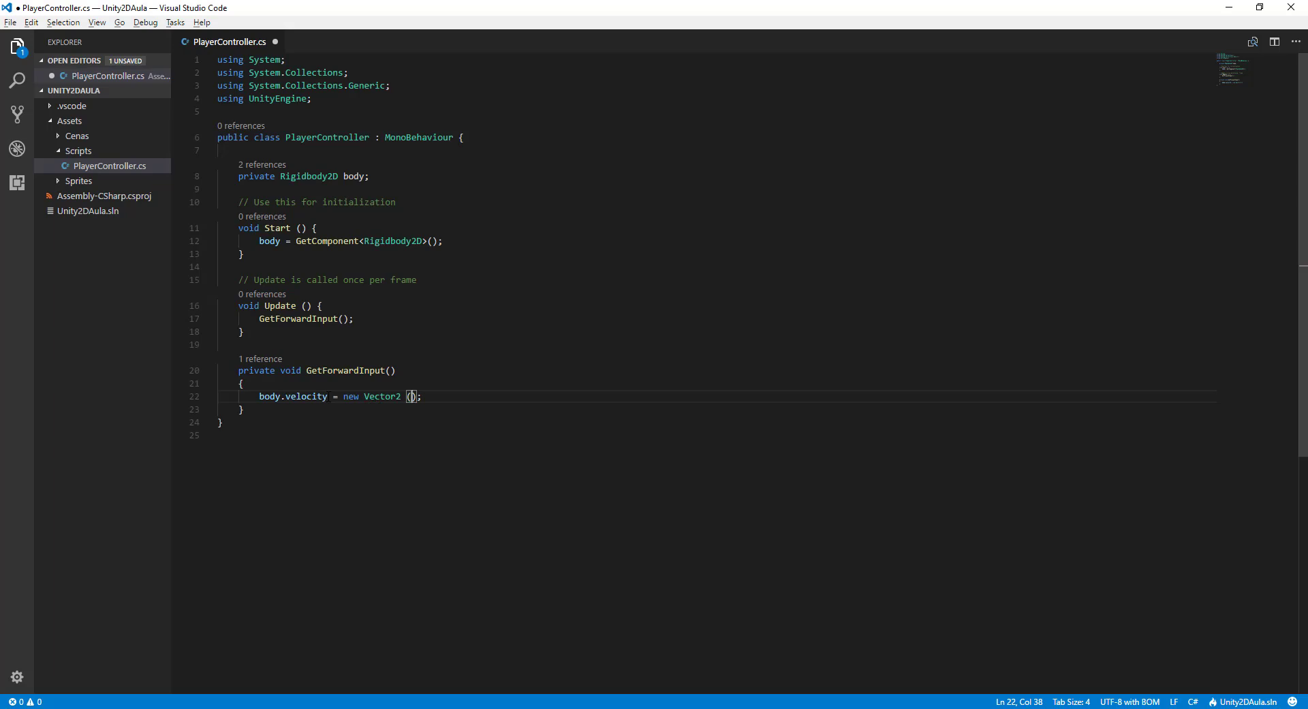
{"action": "type", "text": "In"}
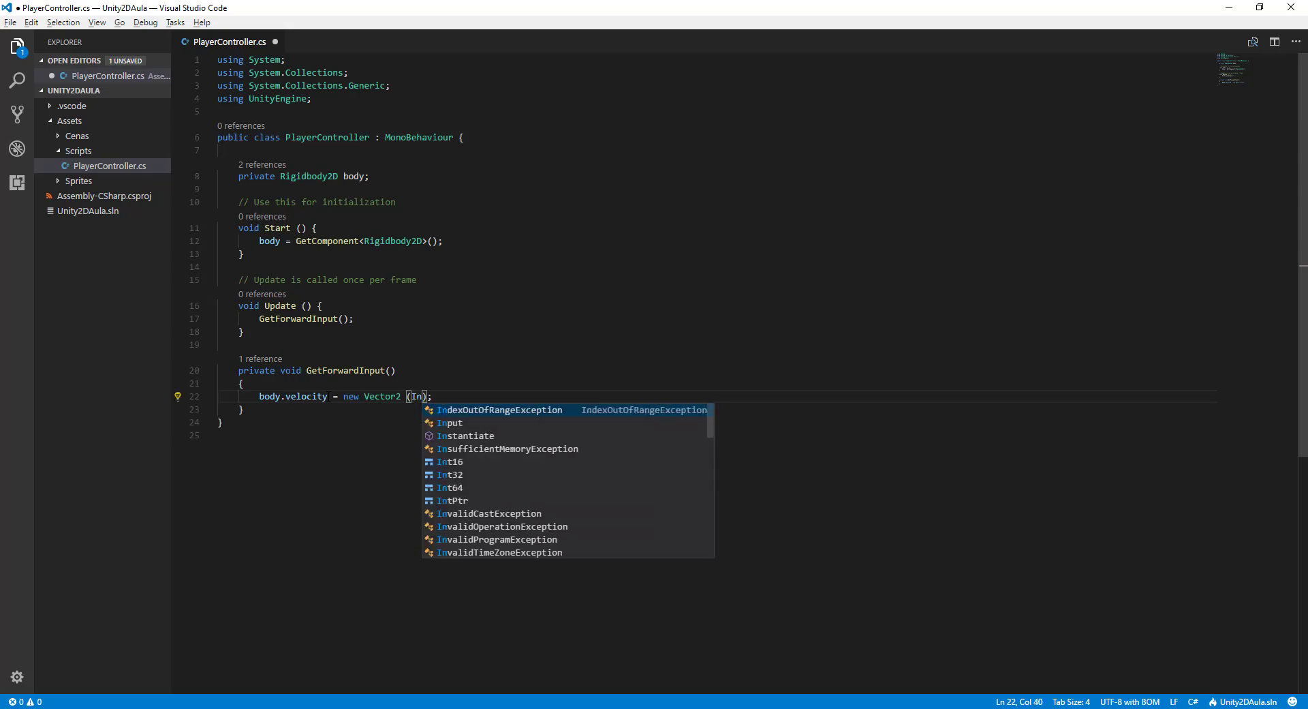
{"action": "key", "text": "Down"}
{"action": "key", "text": "Return"}
{"action": "type", "text": ".Get"}
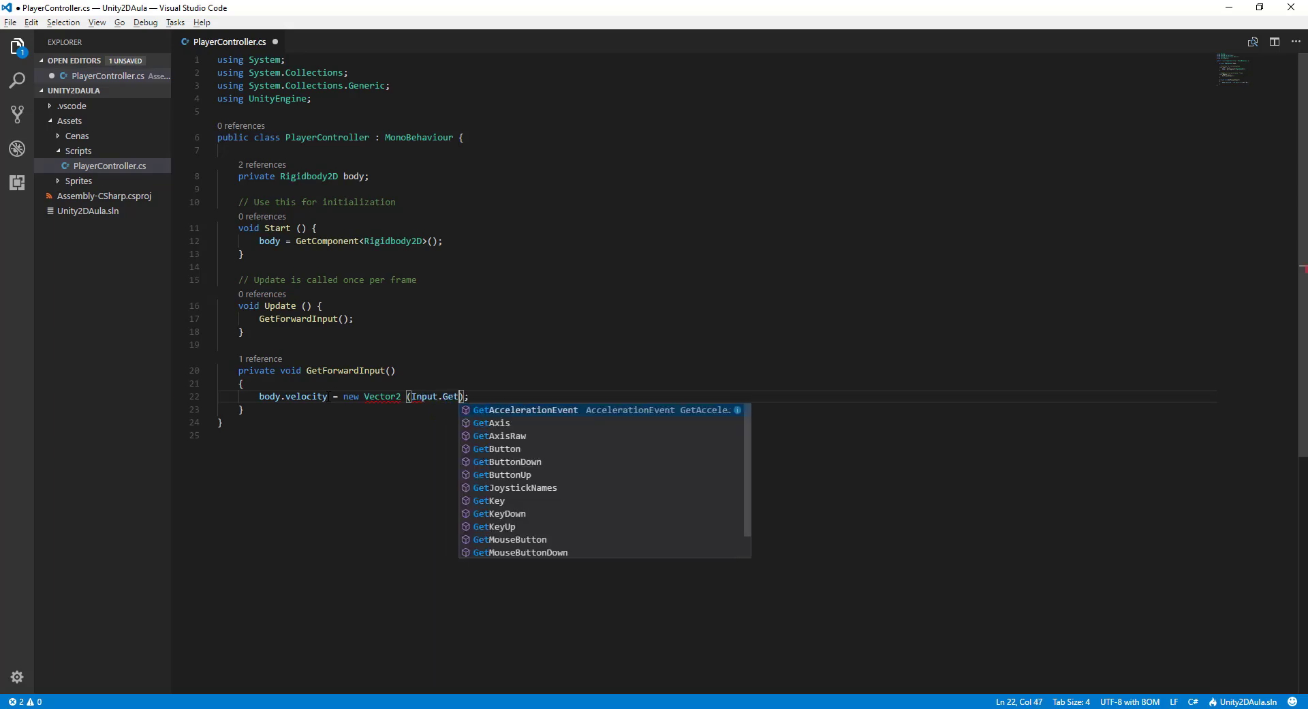
{"action": "key", "text": "Down"}
{"action": "key", "text": "Return"}
Step: Finish the arguments as ("Horizontal") * runSpeed and body.velocity.y, then save
{"action": "type", "text": "("}
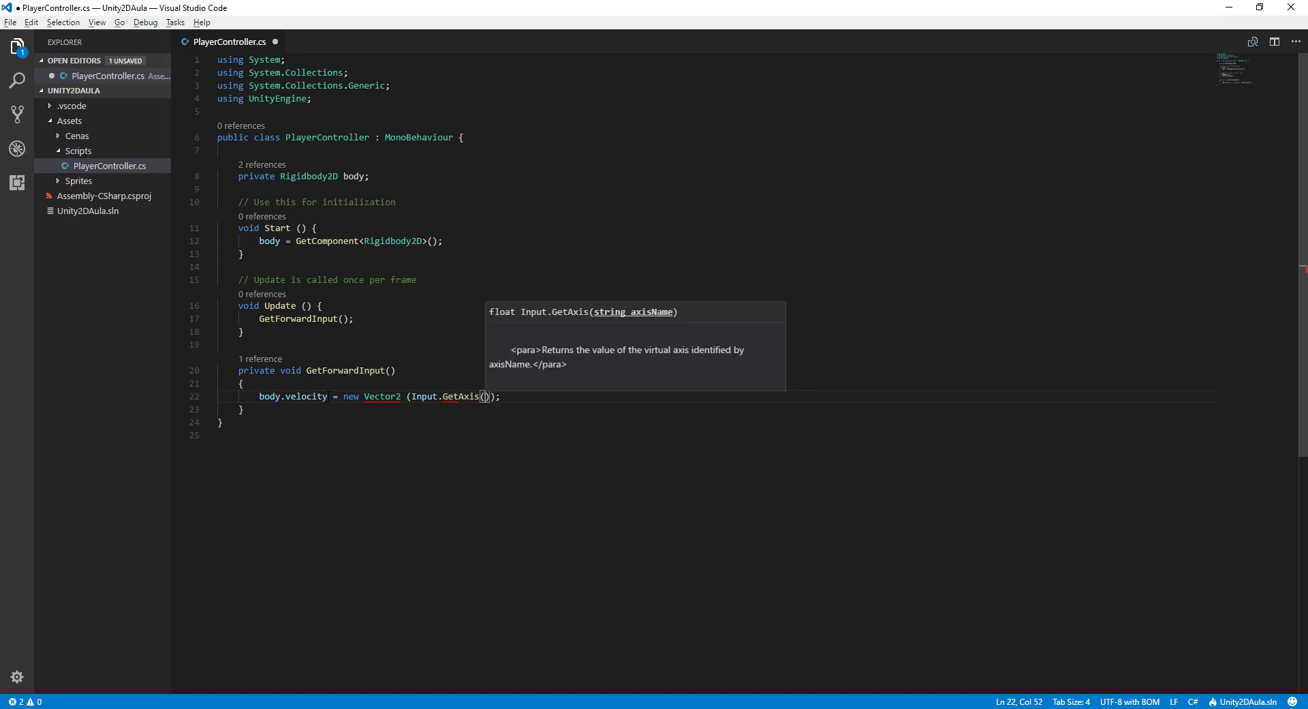
{"action": "type", "text": "\"Hor"}
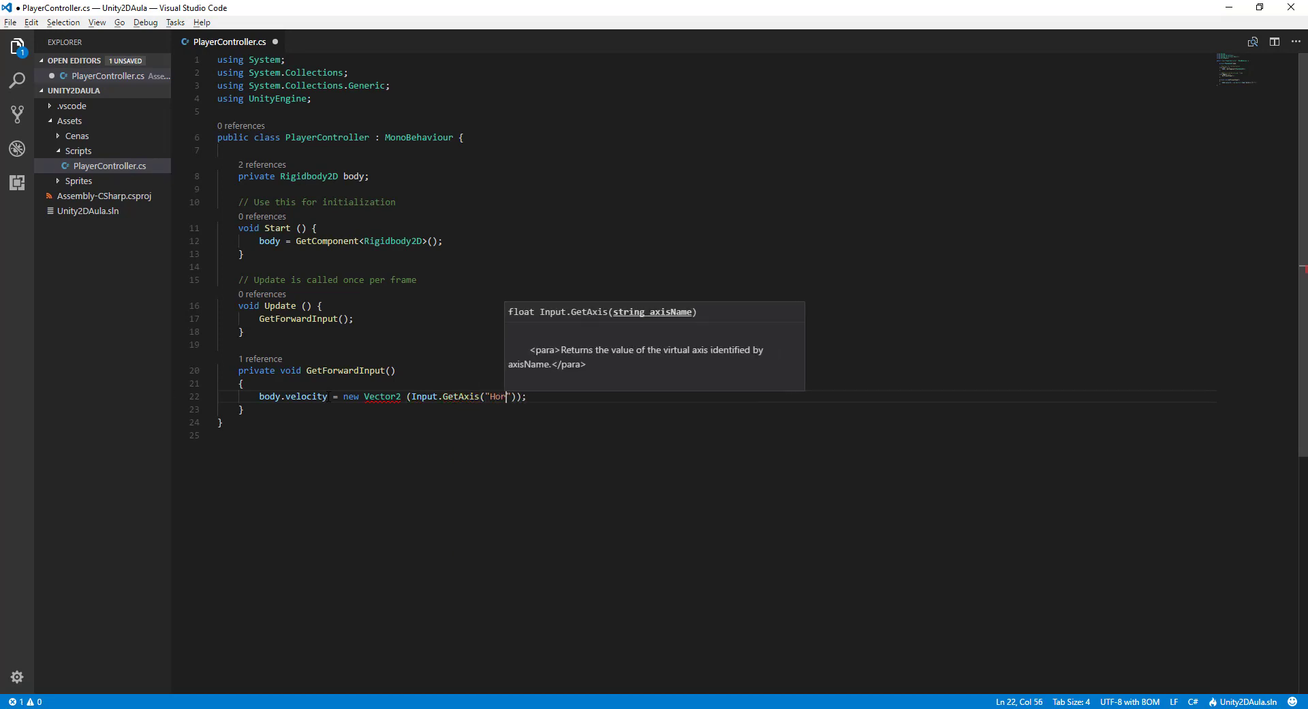
{"action": "type", "text": "oriz"}
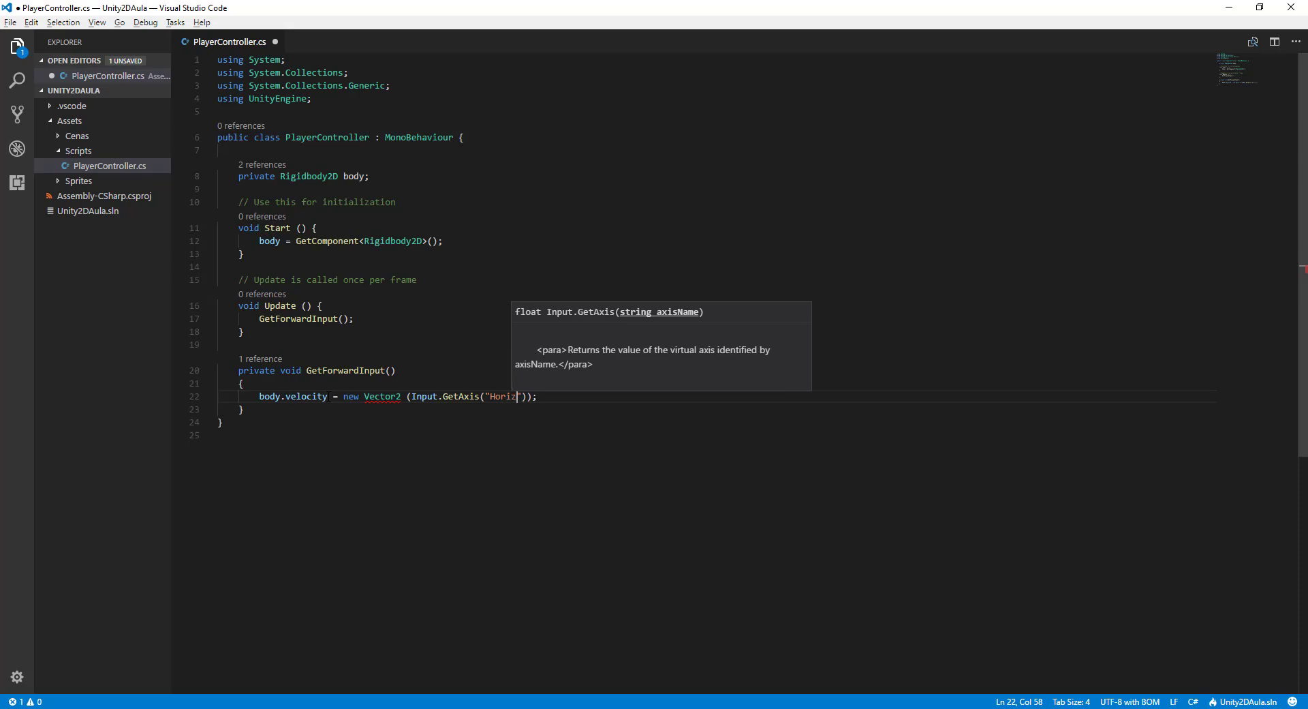
{"action": "type", "text": "ontal\")"}
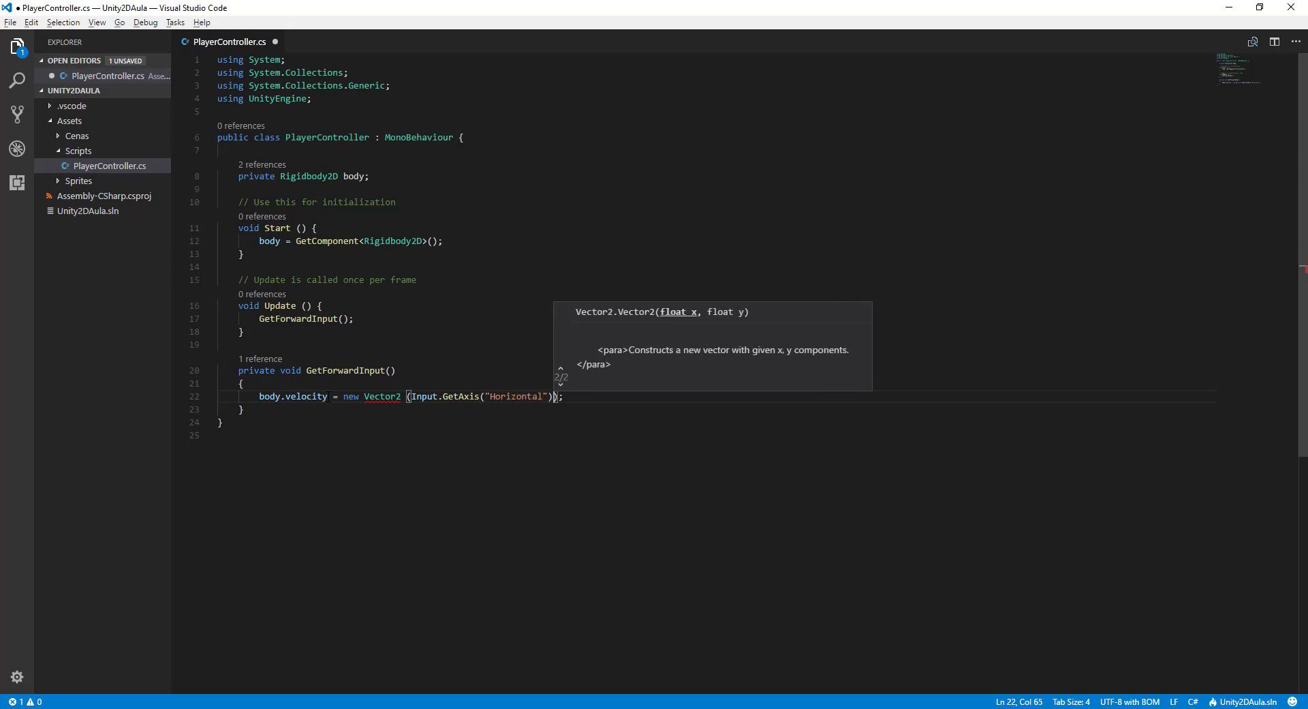
{"action": "type", "text": " * "}
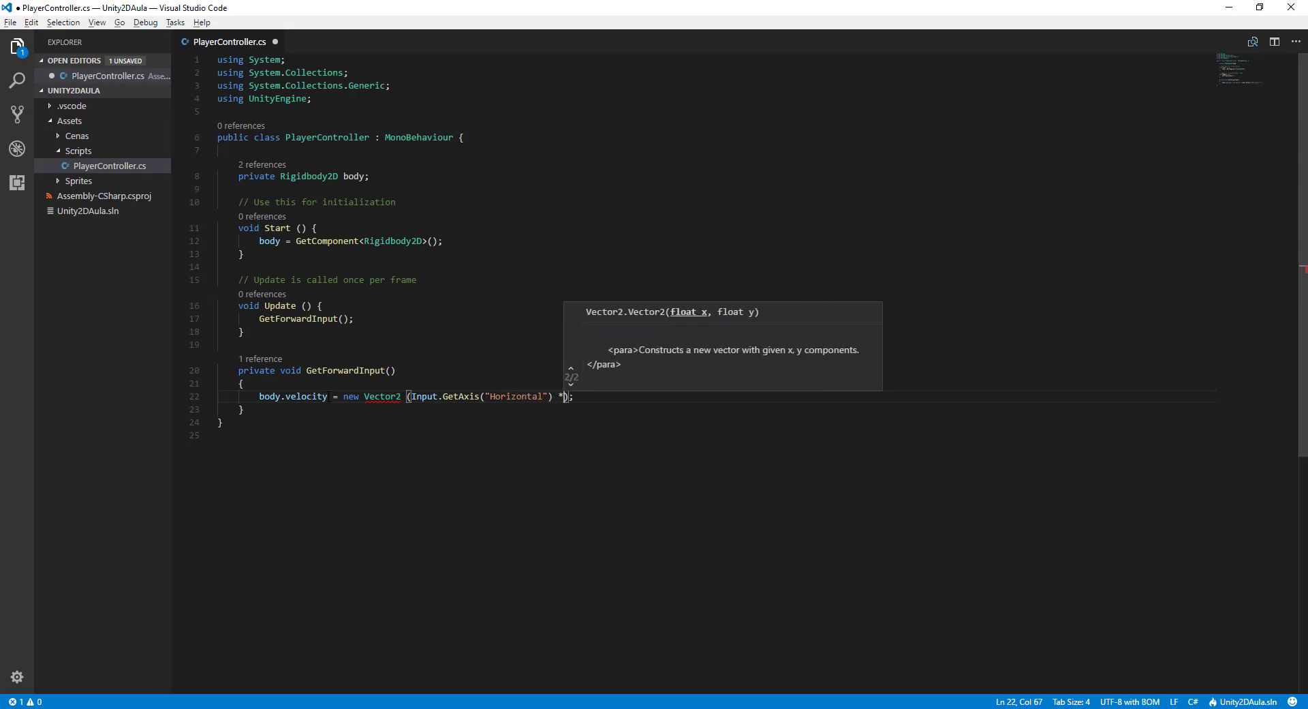
{"action": "type", "text": "r"}
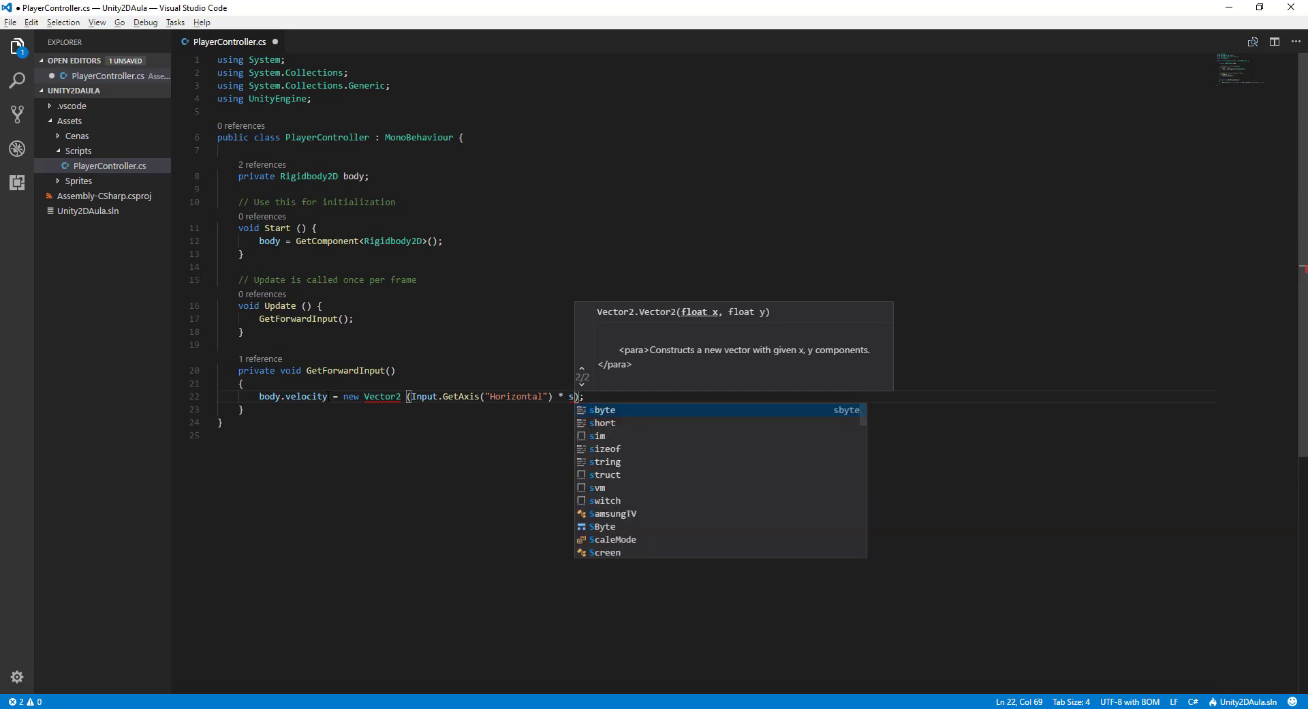
{"action": "type", "text": "unSe"}
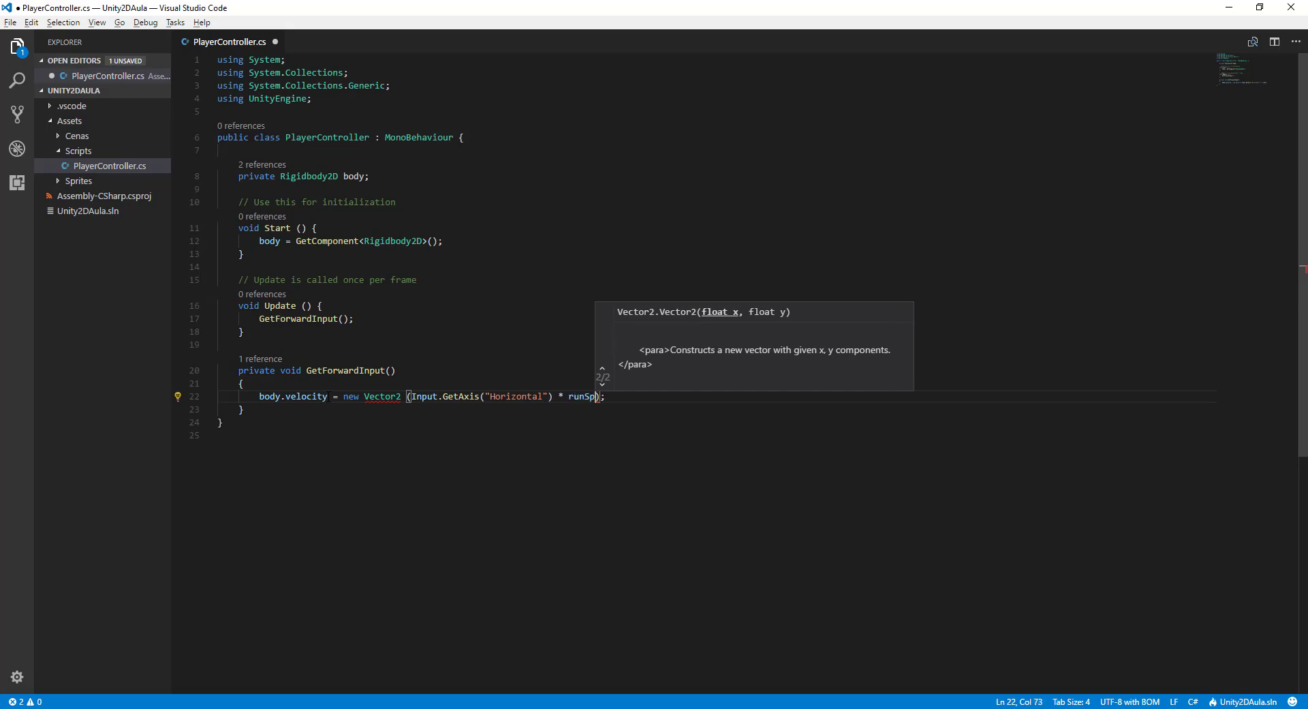
{"action": "type", "text": "eed,"}
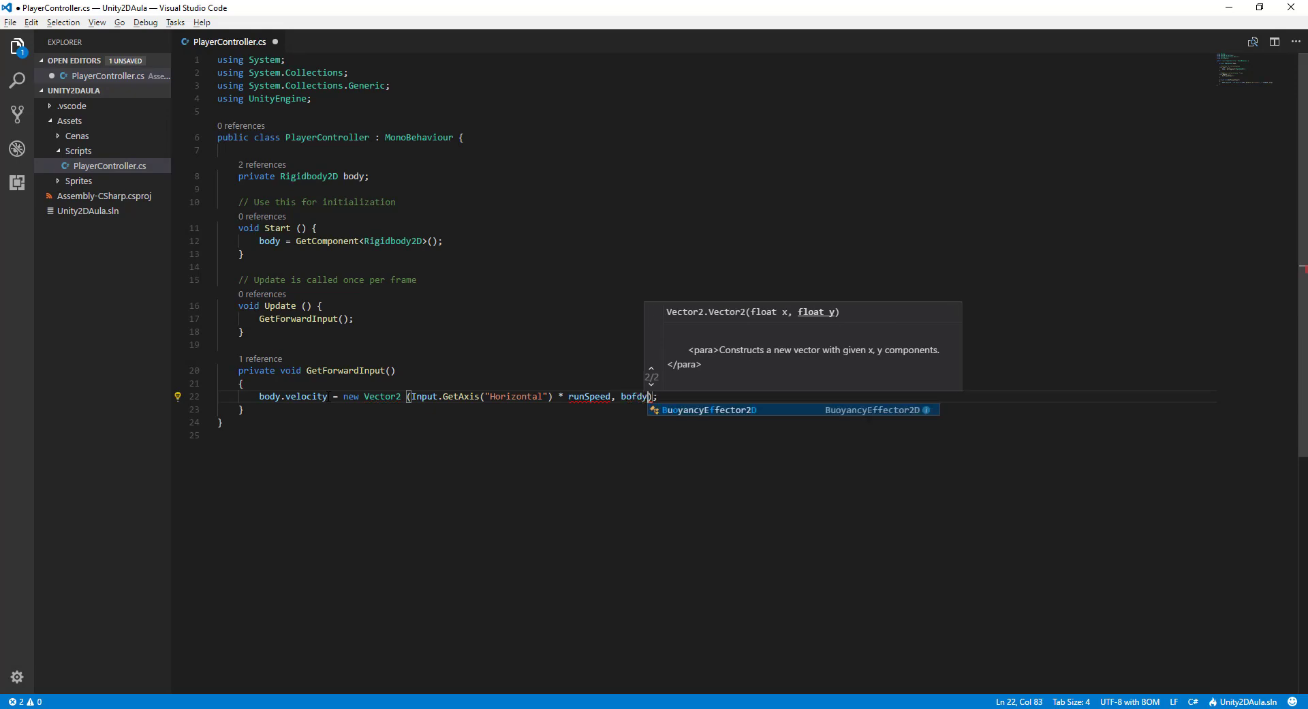
{"action": "type", "text": " v"}
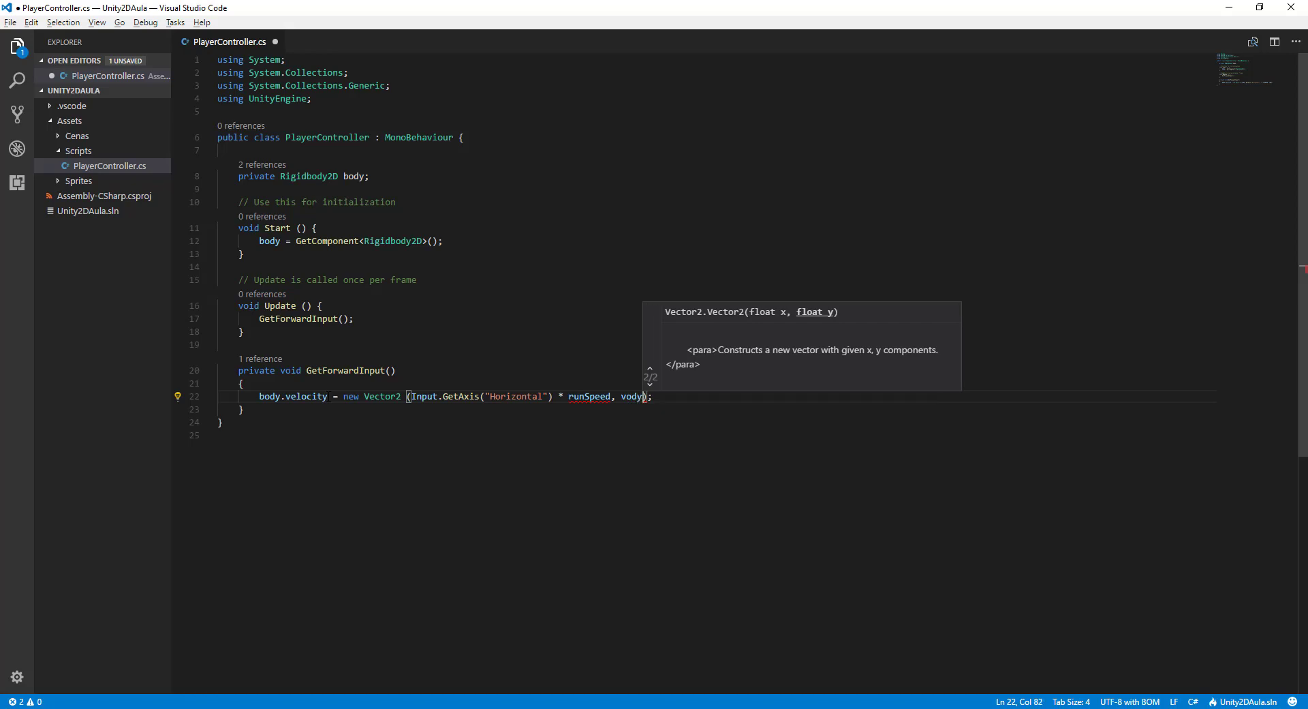
{"action": "key", "text": "BackSpace"}
{"action": "type", "text": "body."}
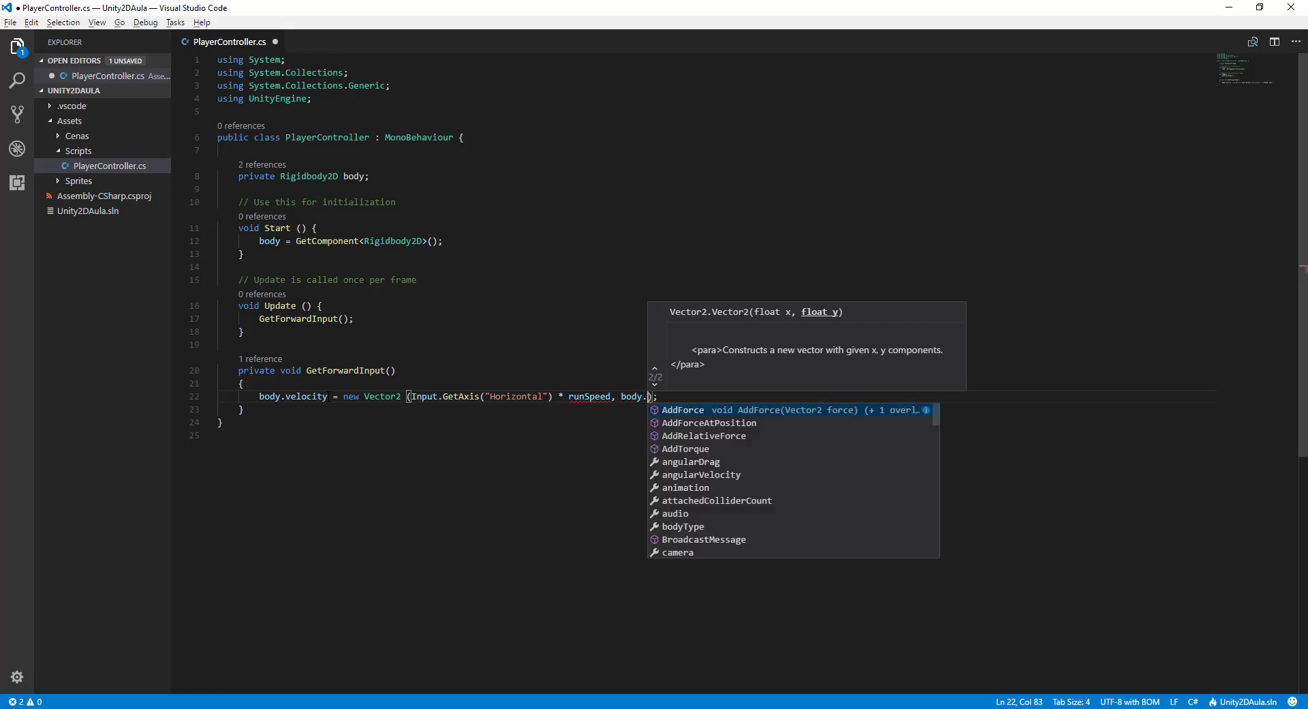
{"action": "type", "text": "velocity."}
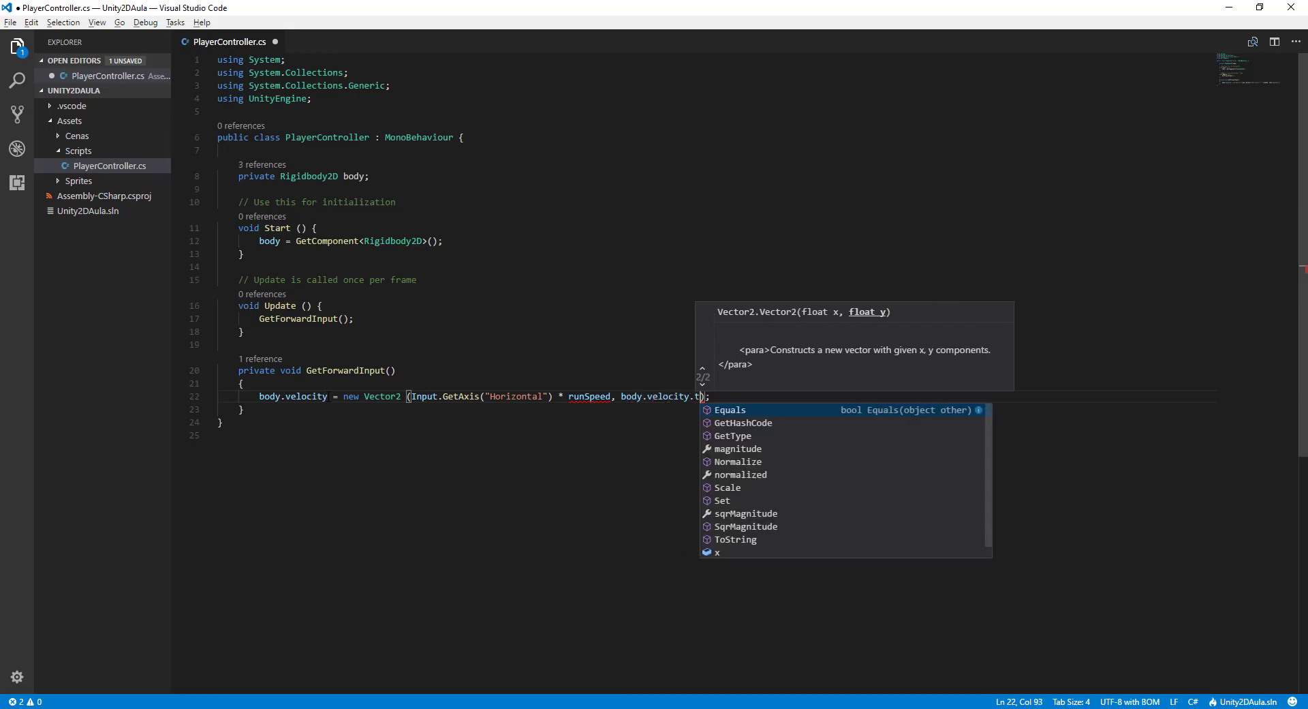
{"action": "type", "text": "t"}
{"action": "key", "text": "BackSpace"}
{"action": "type", "text": "y"}
{"action": "key", "text": "ctrl+s"}
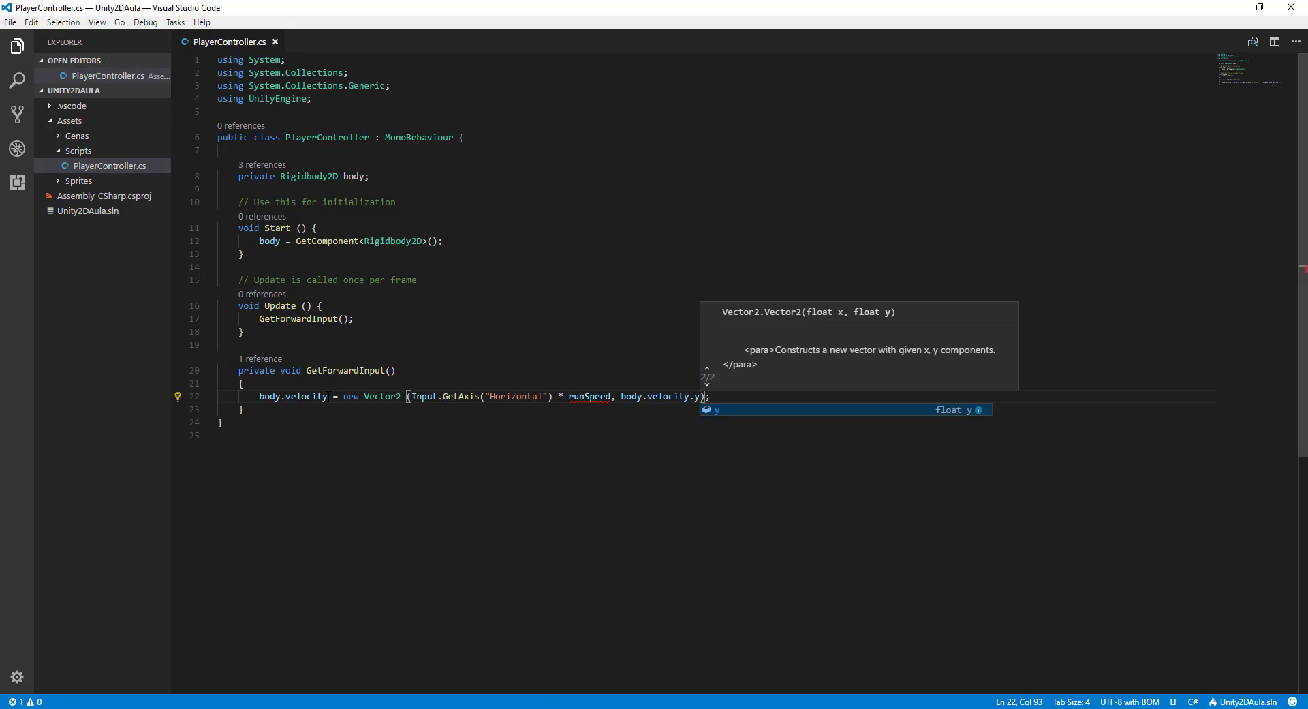
{"action": "key", "text": "Escape"}
{"action": "key", "text": "Up"}
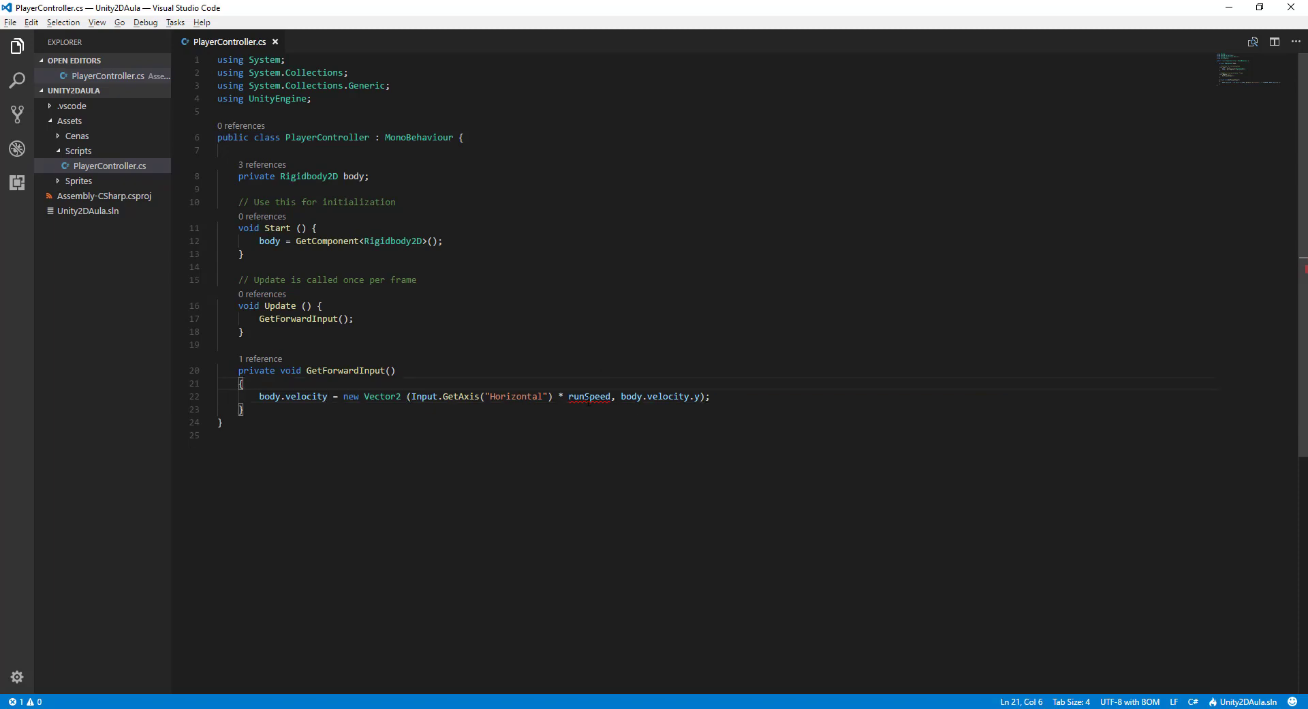
Step: Generate the runSpeed field, make it public with a default of 10, and save
{"action": "right_click", "coordinate": [583, 393]}
{"action": "key", "text": "Escape"}
{"action": "mouse_move", "coordinate": [583, 394]}
{"action": "left_click", "coordinate": [180, 396]}
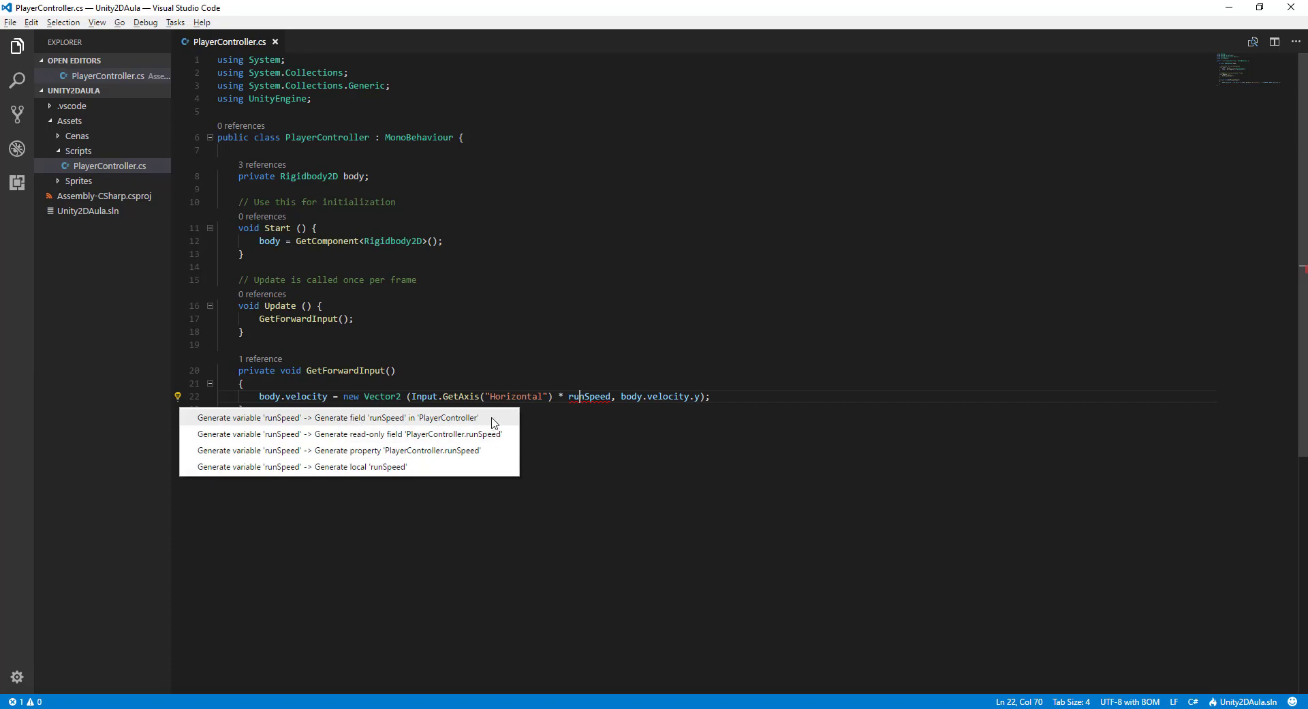
{"action": "left_click", "coordinate": [461, 417]}
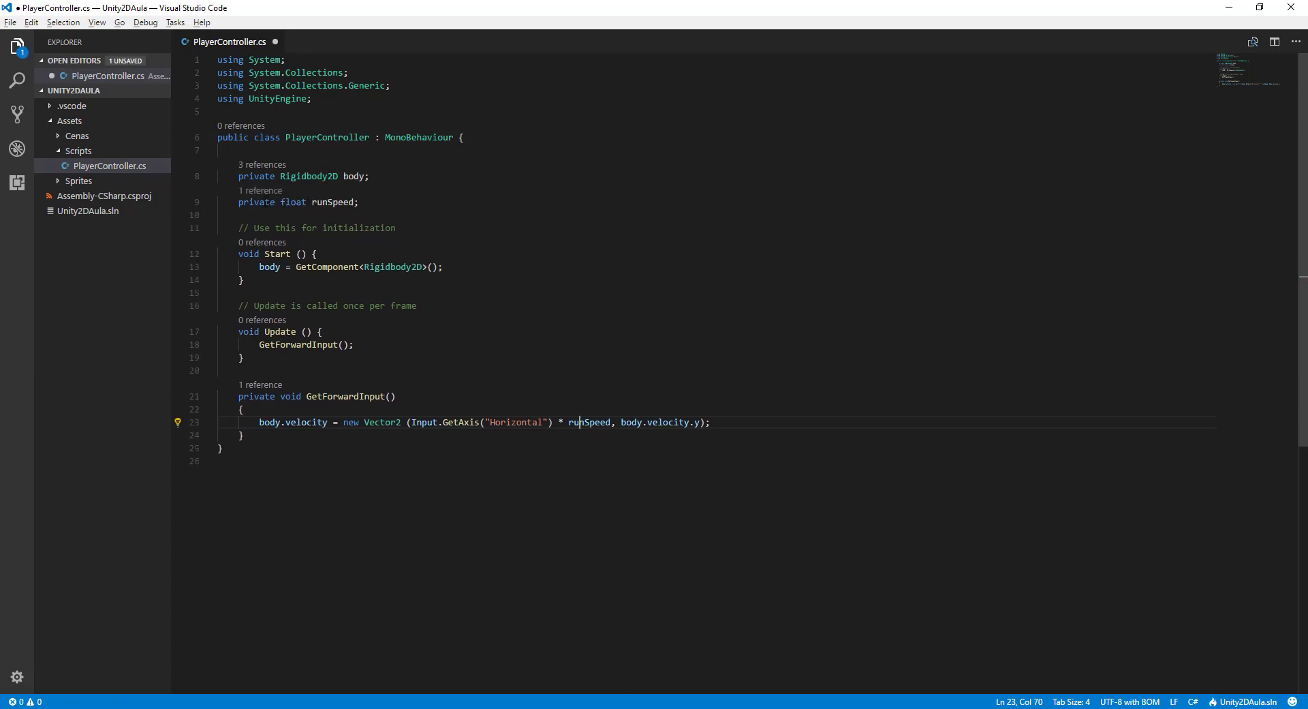
{"action": "double_click", "coordinate": [256, 201]}
{"action": "type", "text": "p"}
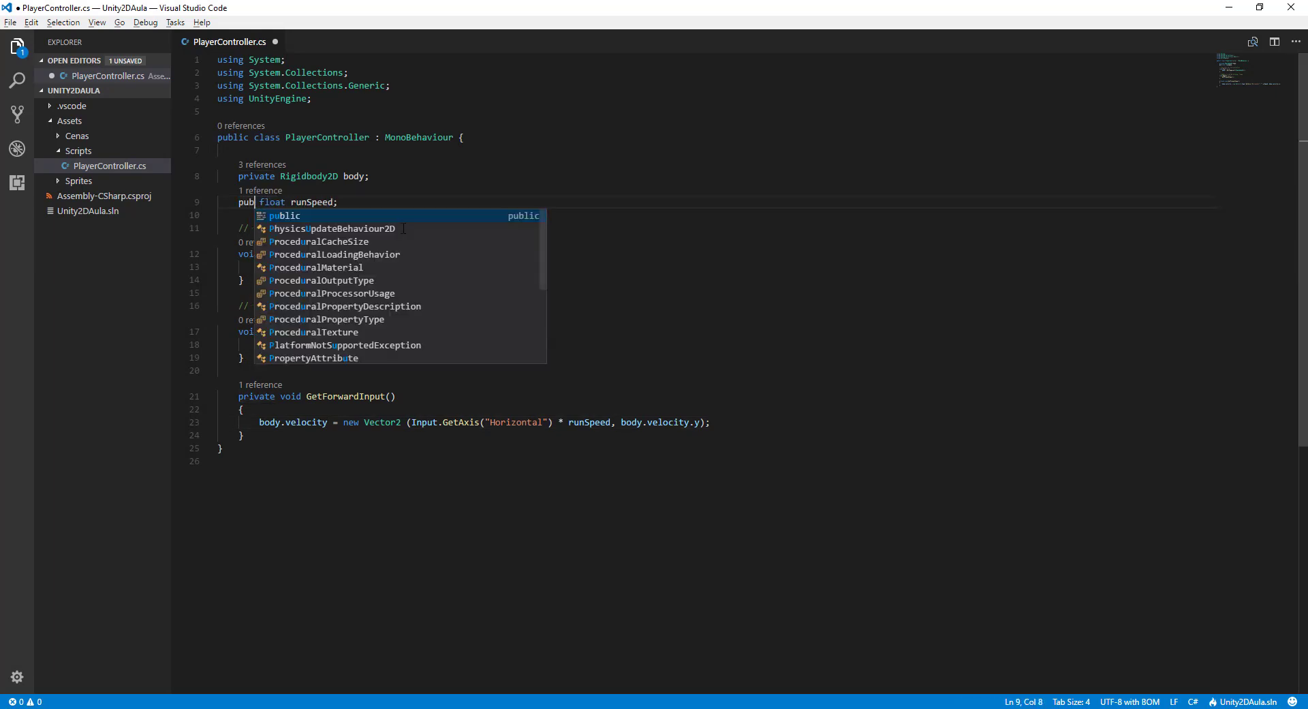
{"action": "type", "text": "ublic"}
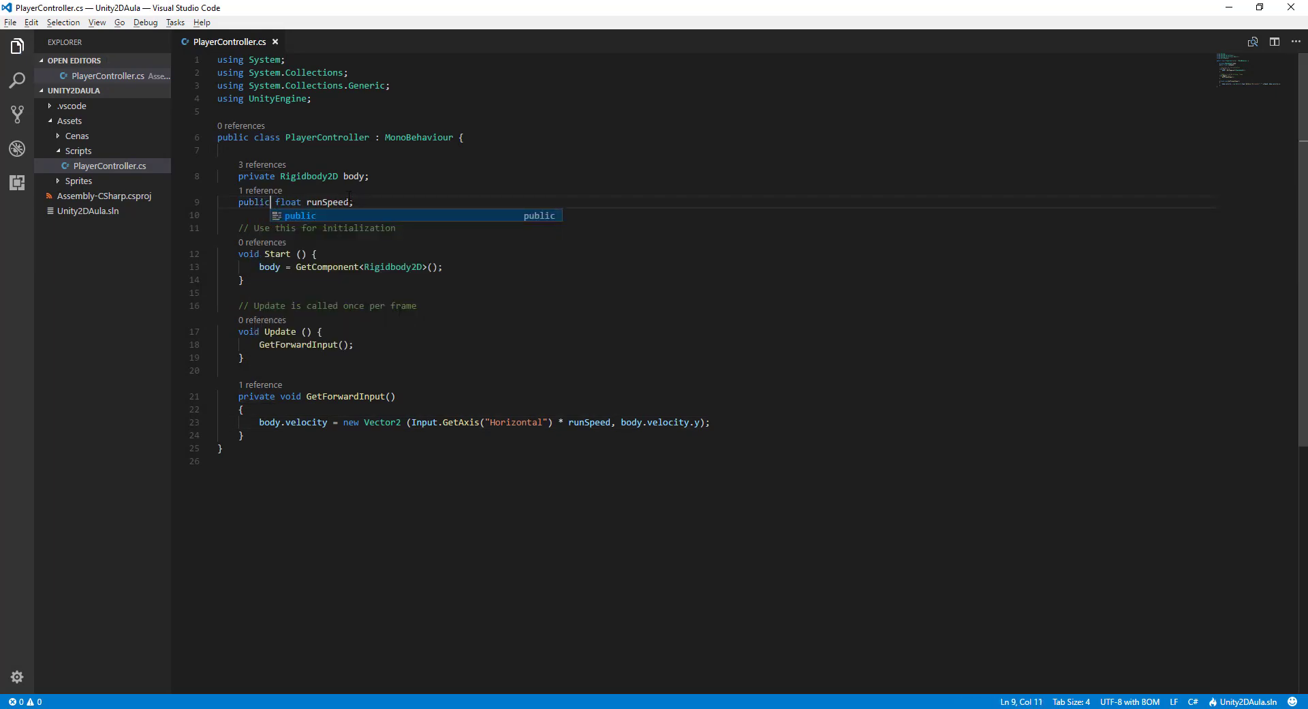
{"action": "left_click", "coordinate": [351, 202]}
{"action": "type", "text": "10"}
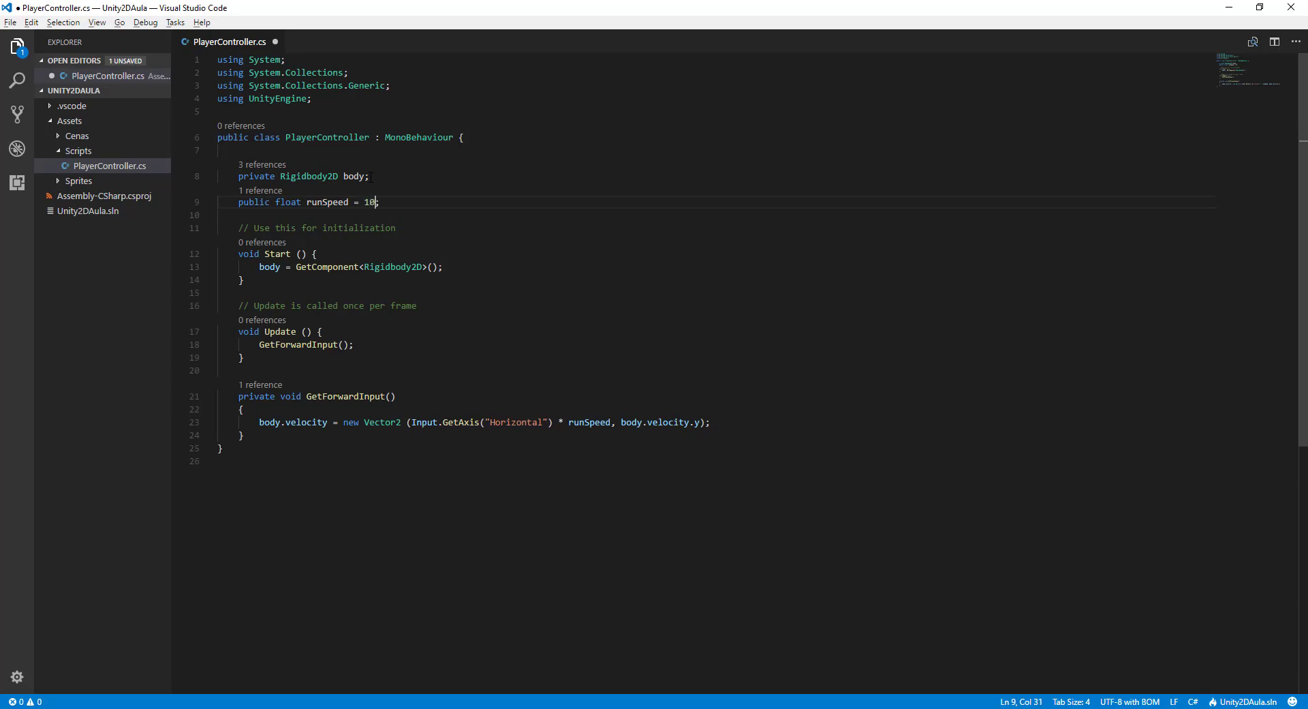
{"action": "key", "text": "ctrl+s"}
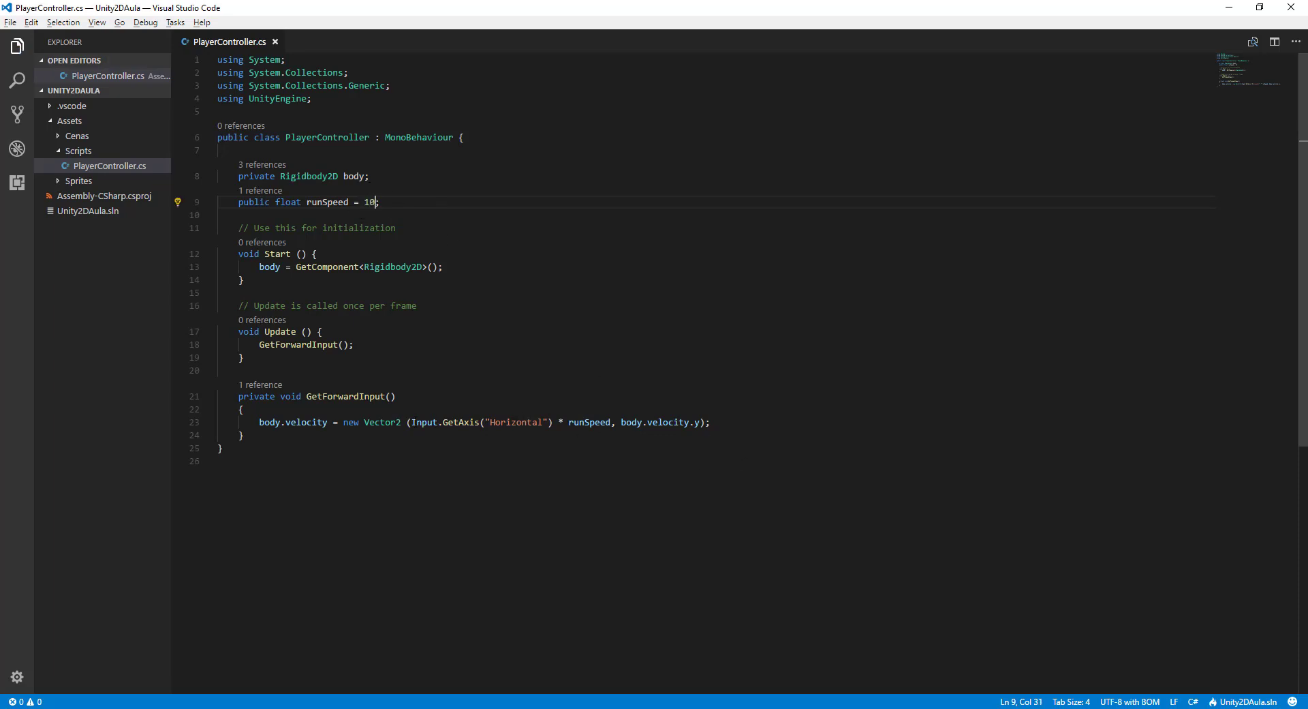
{"action": "left_click_drag", "start_coordinate": [411, 422], "coordinate": [553, 421]}
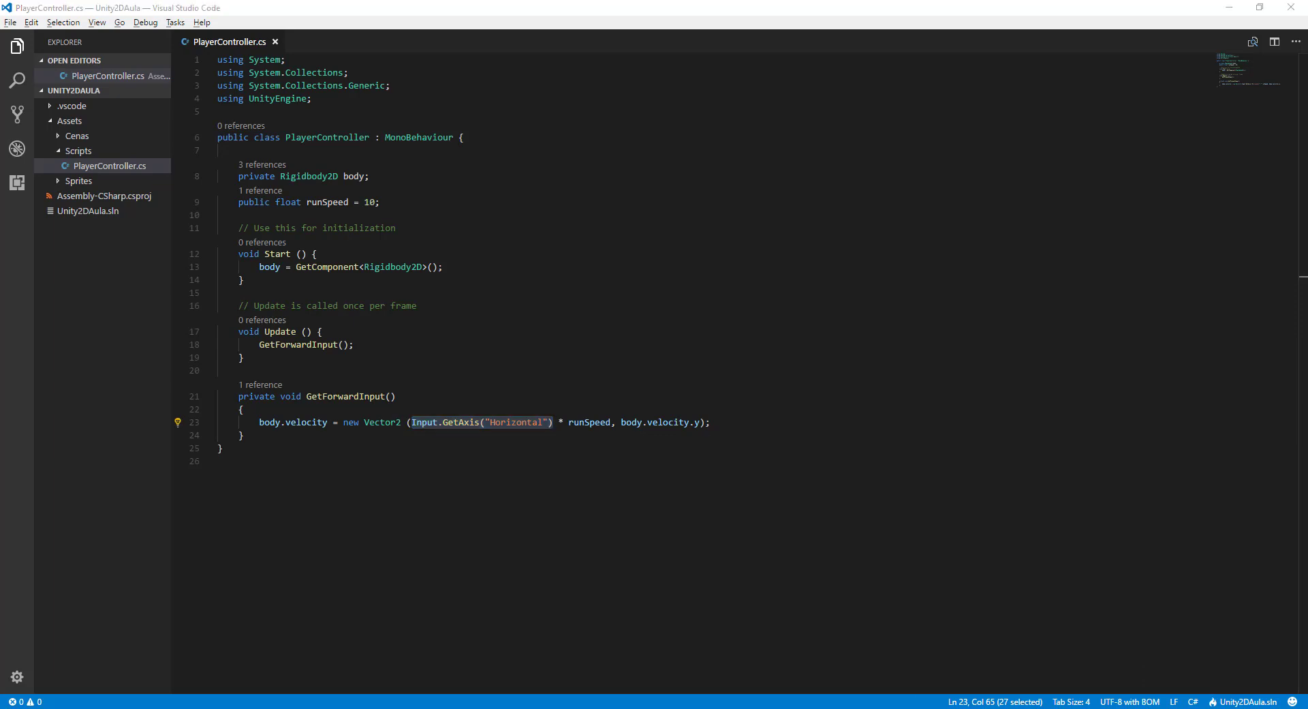
{"action": "key", "text": "Escape"}
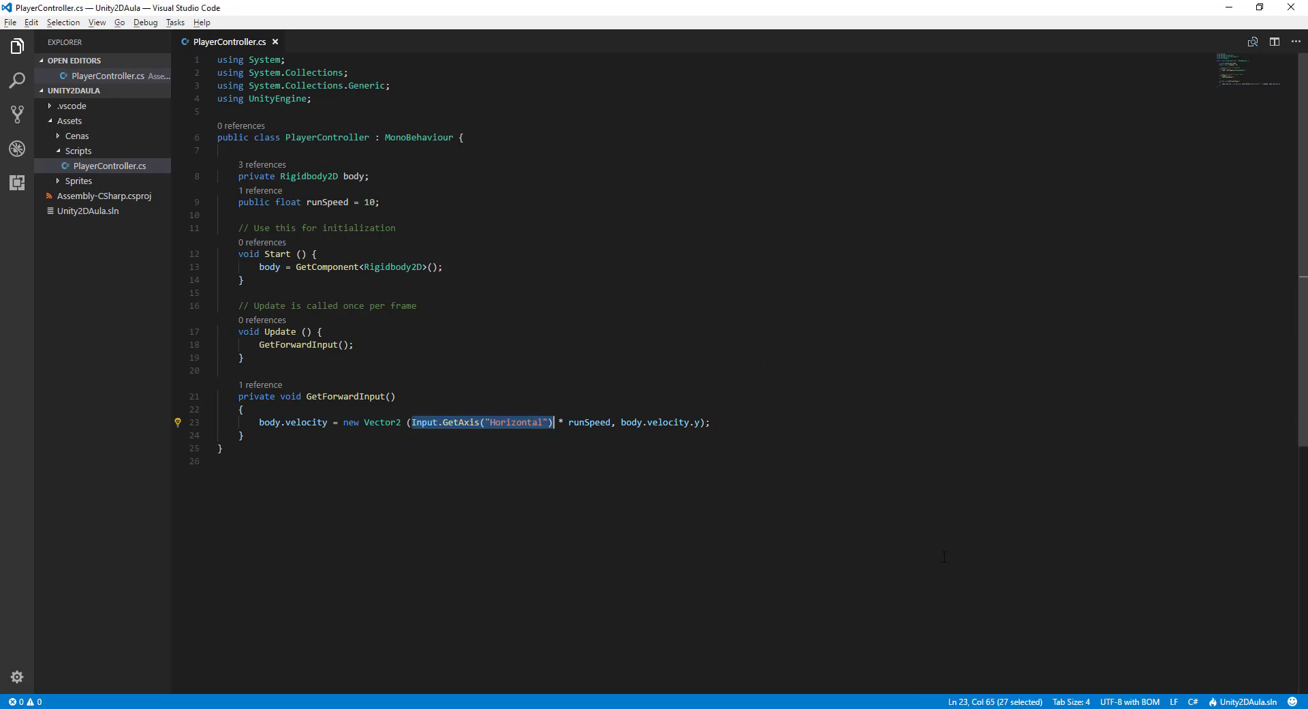
{"action": "key", "text": "End"}
{"action": "key", "text": "Left"}
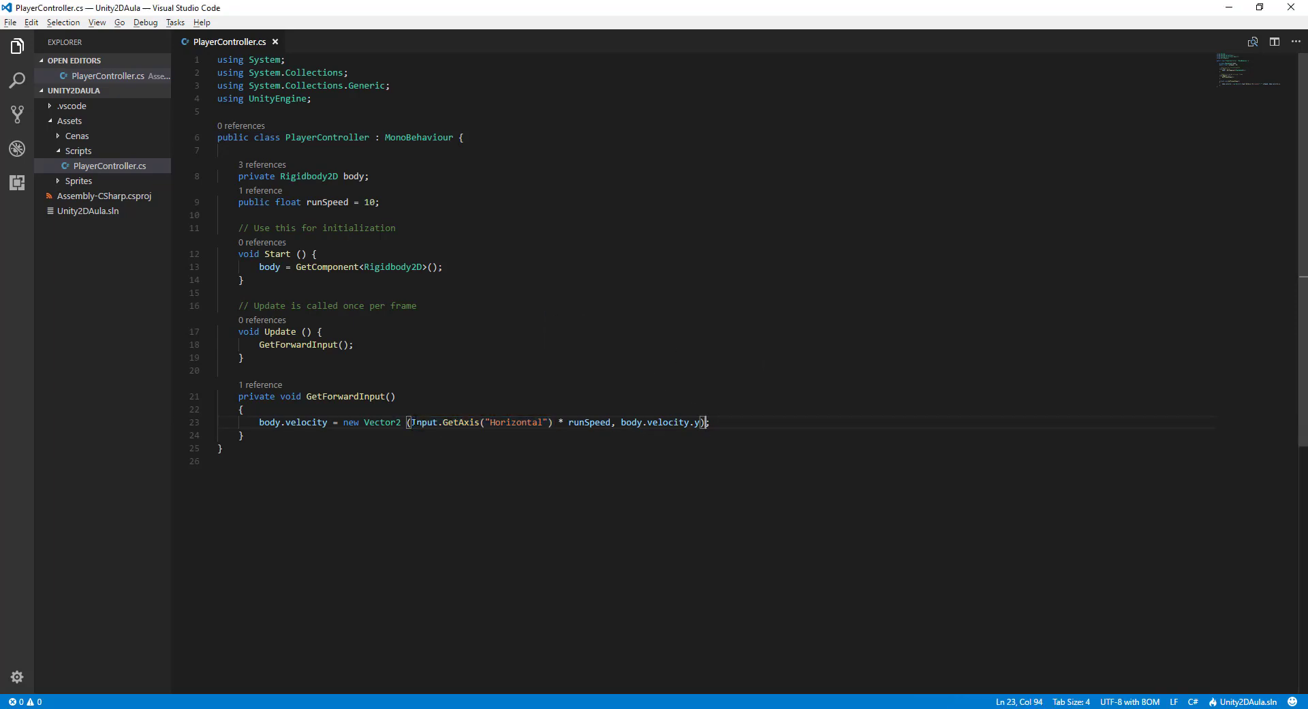
{"action": "left_click_drag", "start_coordinate": [555, 422], "coordinate": [413, 424]}
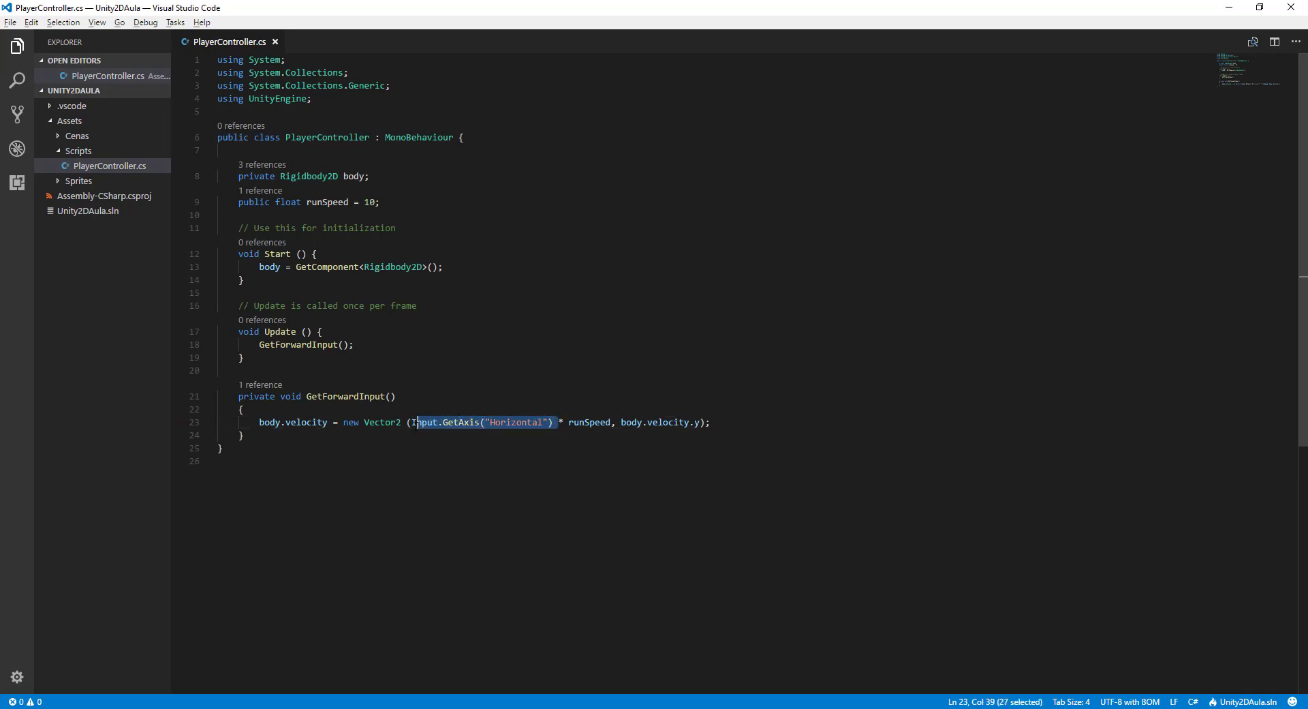
{"action": "left_click", "coordinate": [519, 422]}
{"action": "double_click", "coordinate": [590, 422]}
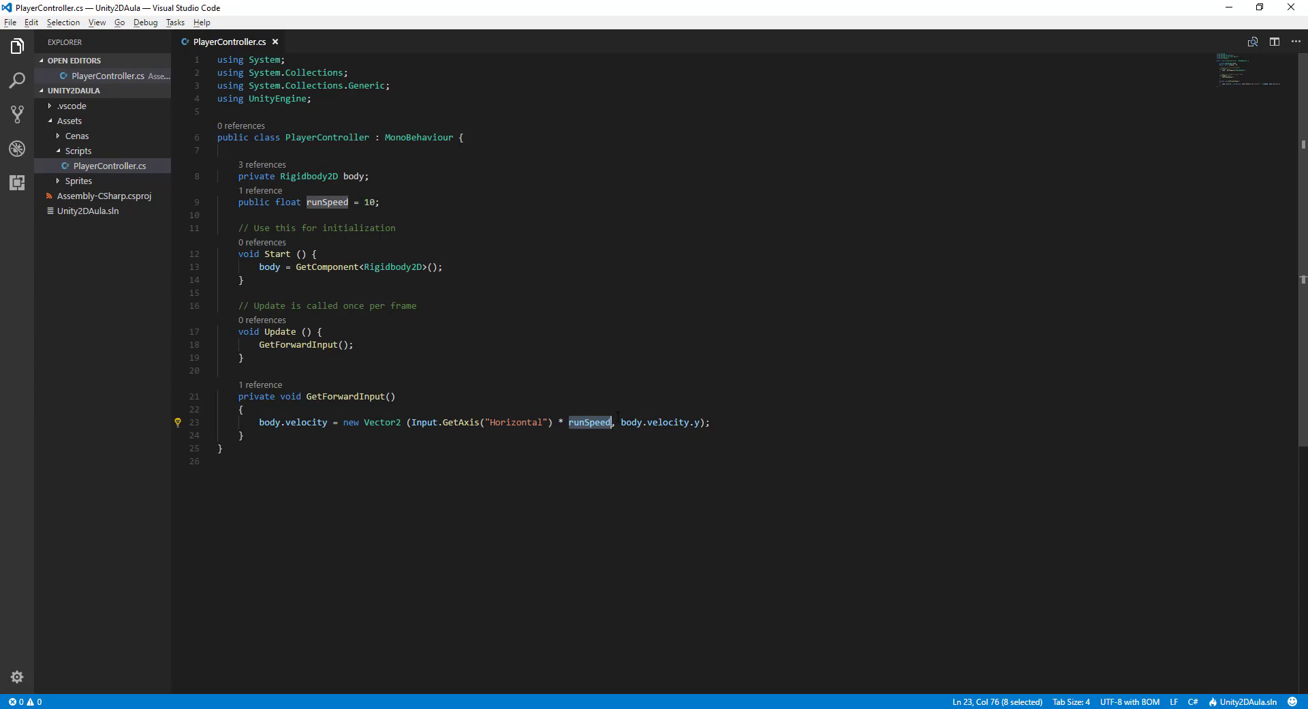
{"action": "left_click_drag", "start_coordinate": [615, 422], "coordinate": [701, 422]}
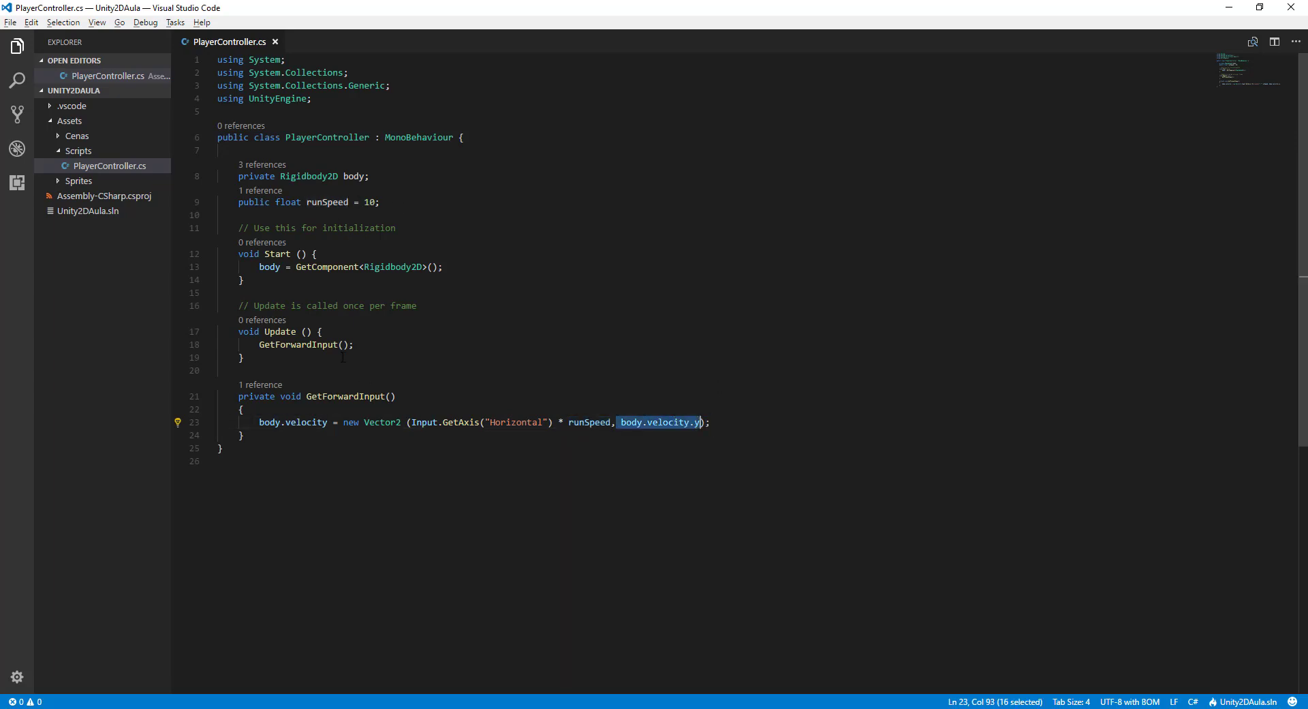
{"action": "left_click_drag", "start_coordinate": [365, 344], "coordinate": [260, 344]}
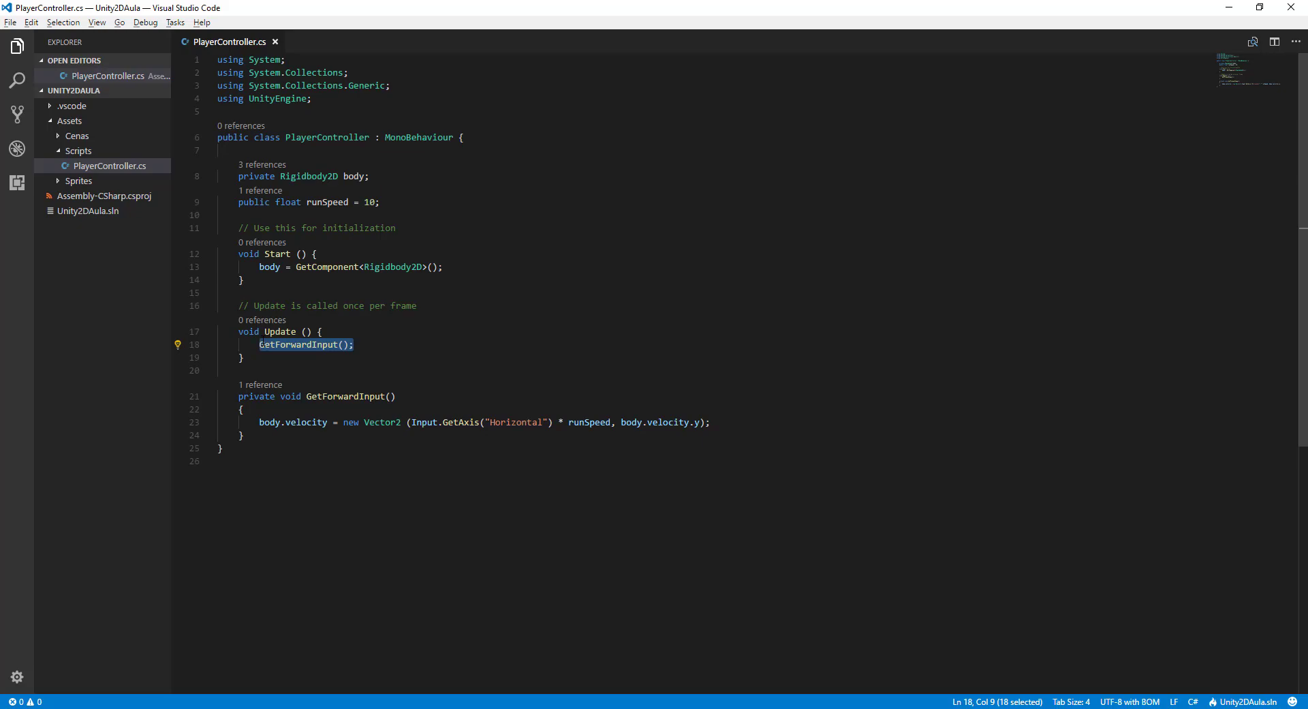
Step: Test Play mode, then drag PlayerController onto the Ninja so it gets Run Speed 10
{"action": "key", "text": "alt+Tab"}
{"action": "key", "text": "alt+Tab"}
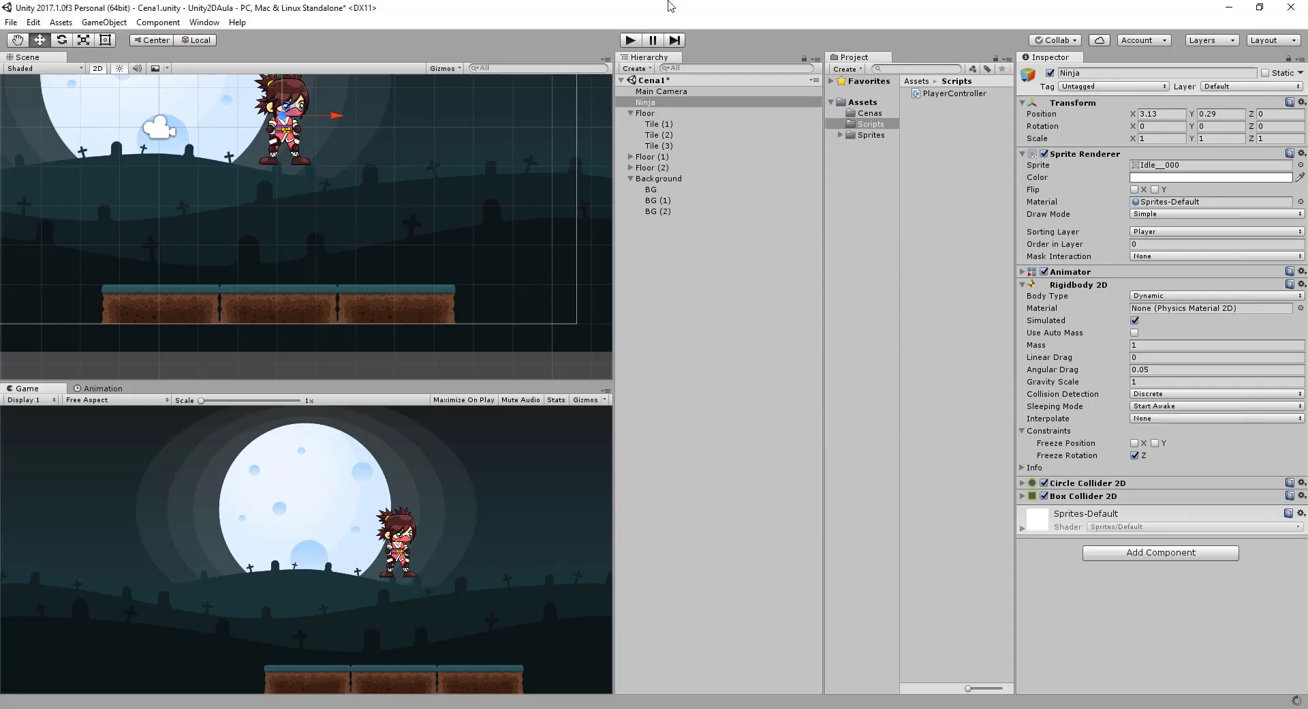
{"action": "left_click", "coordinate": [630, 42]}
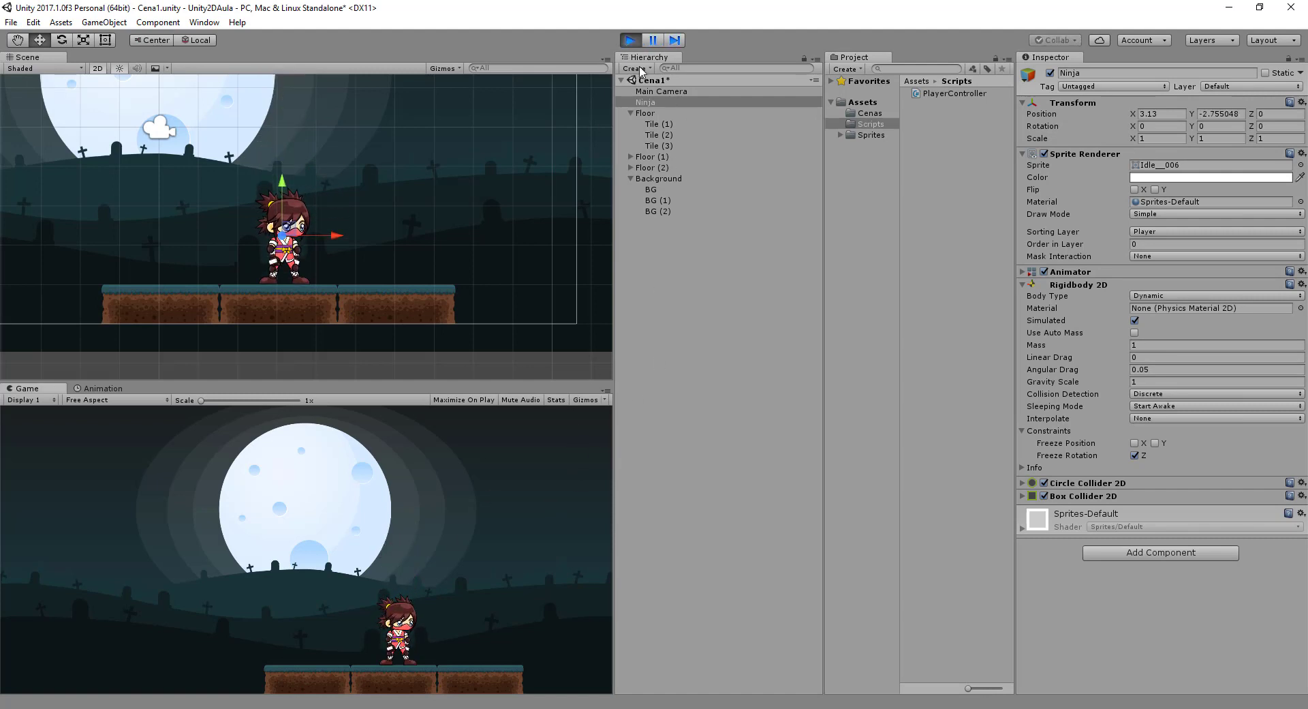
{"action": "left_click", "coordinate": [629, 43]}
{"action": "left_click", "coordinate": [961, 94]}
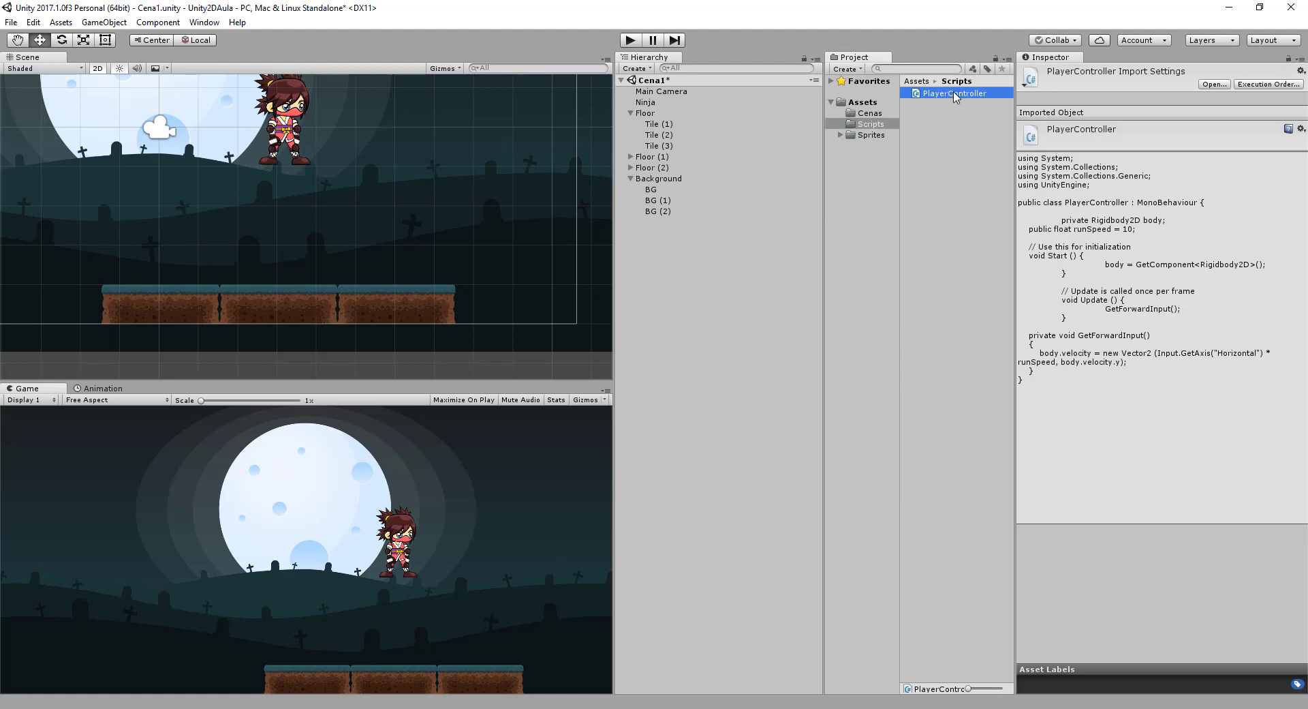
{"action": "left_click_drag", "start_coordinate": [944, 95], "coordinate": [648, 103]}
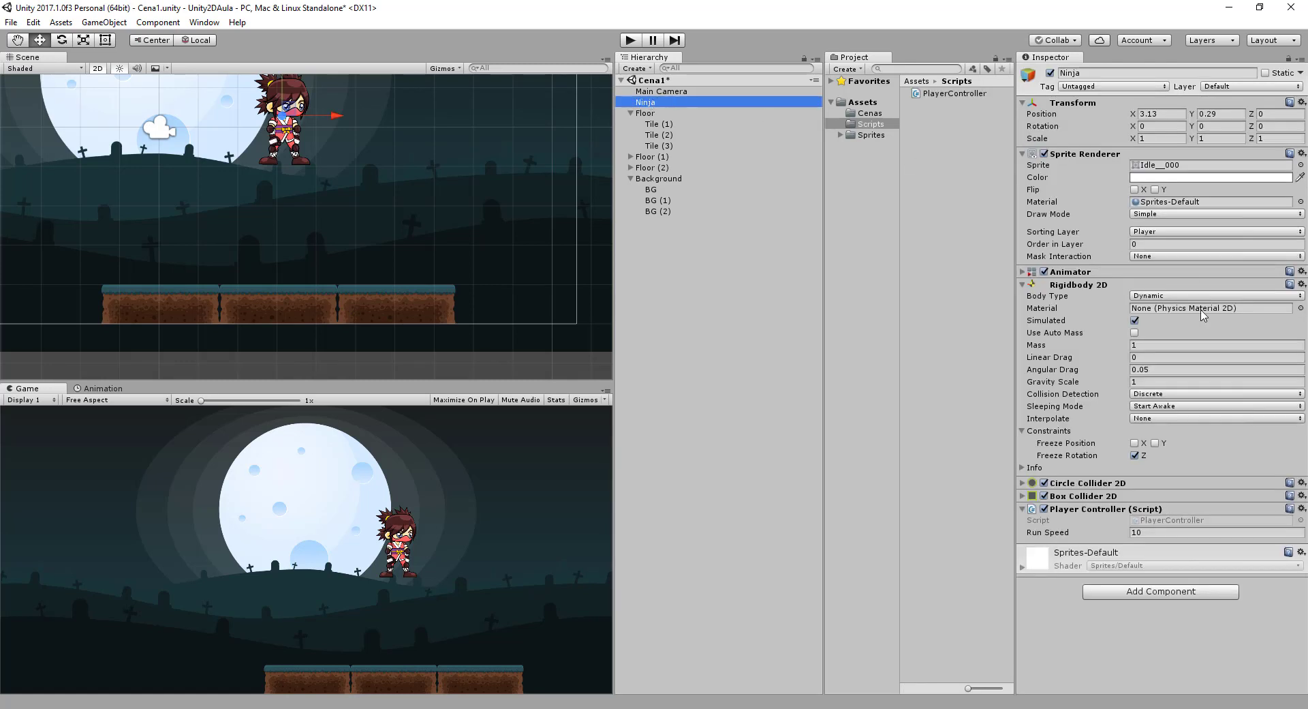
{"action": "left_click", "coordinate": [632, 41]}
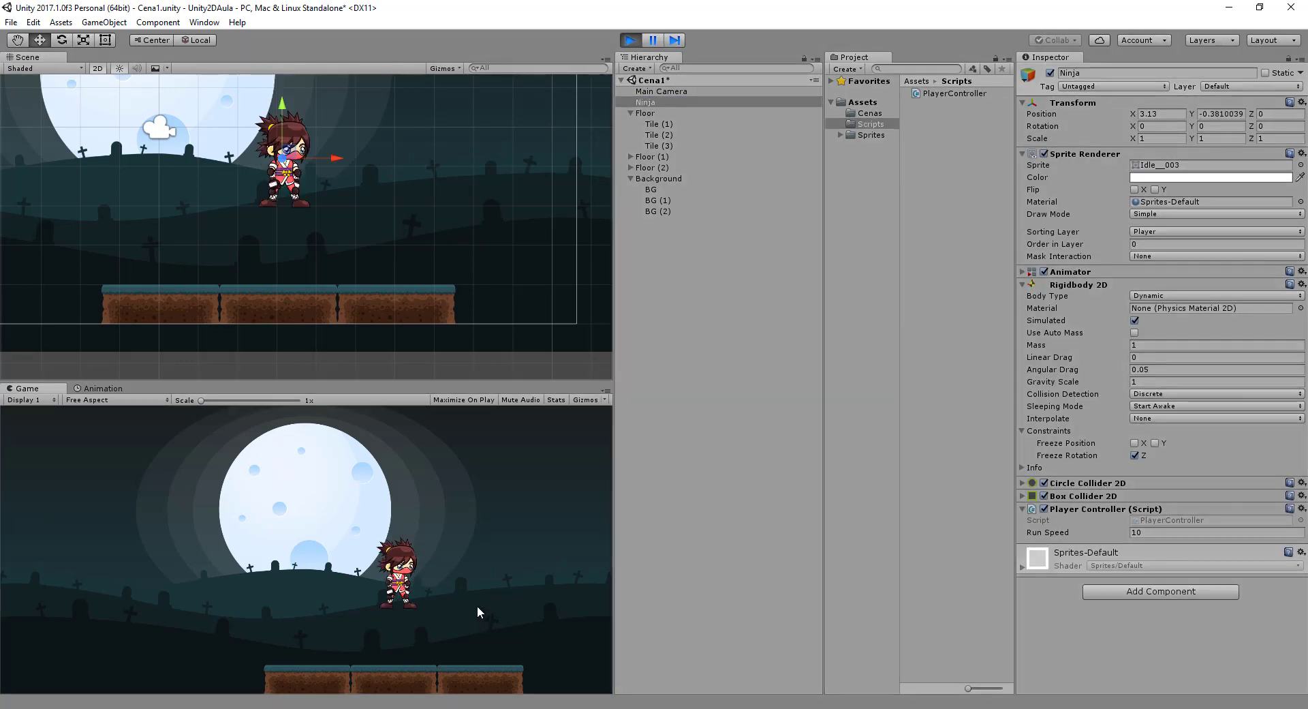
{"action": "key", "text": "Left"}
{"action": "key", "text": "Right"}
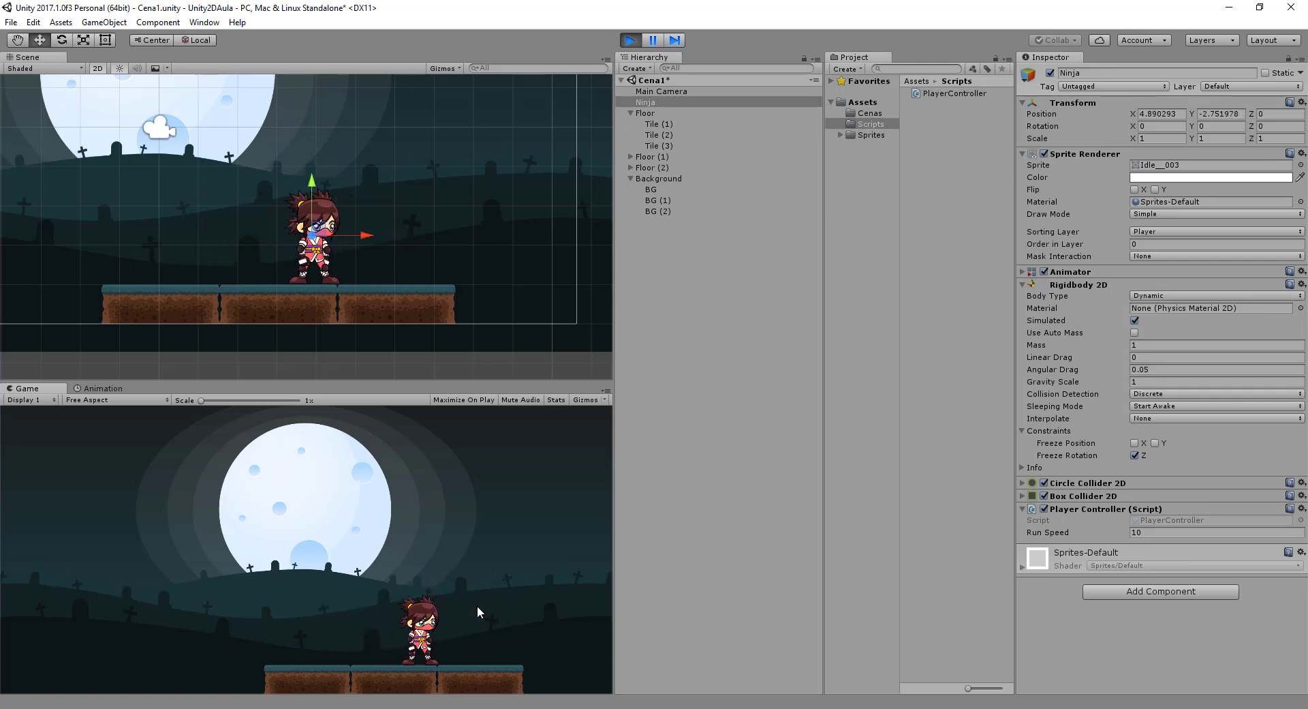
{"action": "key", "text": "Left"}
{"action": "key", "text": "Right"}
{"action": "key", "text": "Left"}
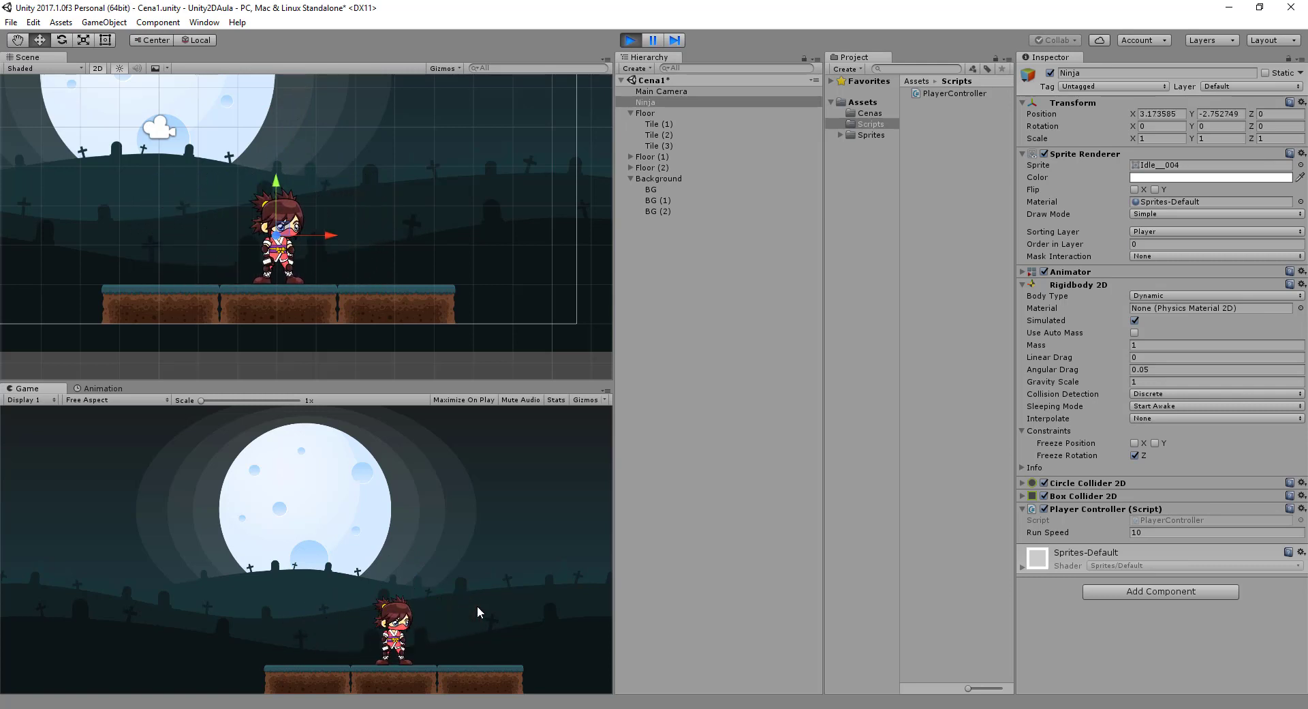
{"action": "key", "text": "Right"}
{"action": "key", "text": "Left"}
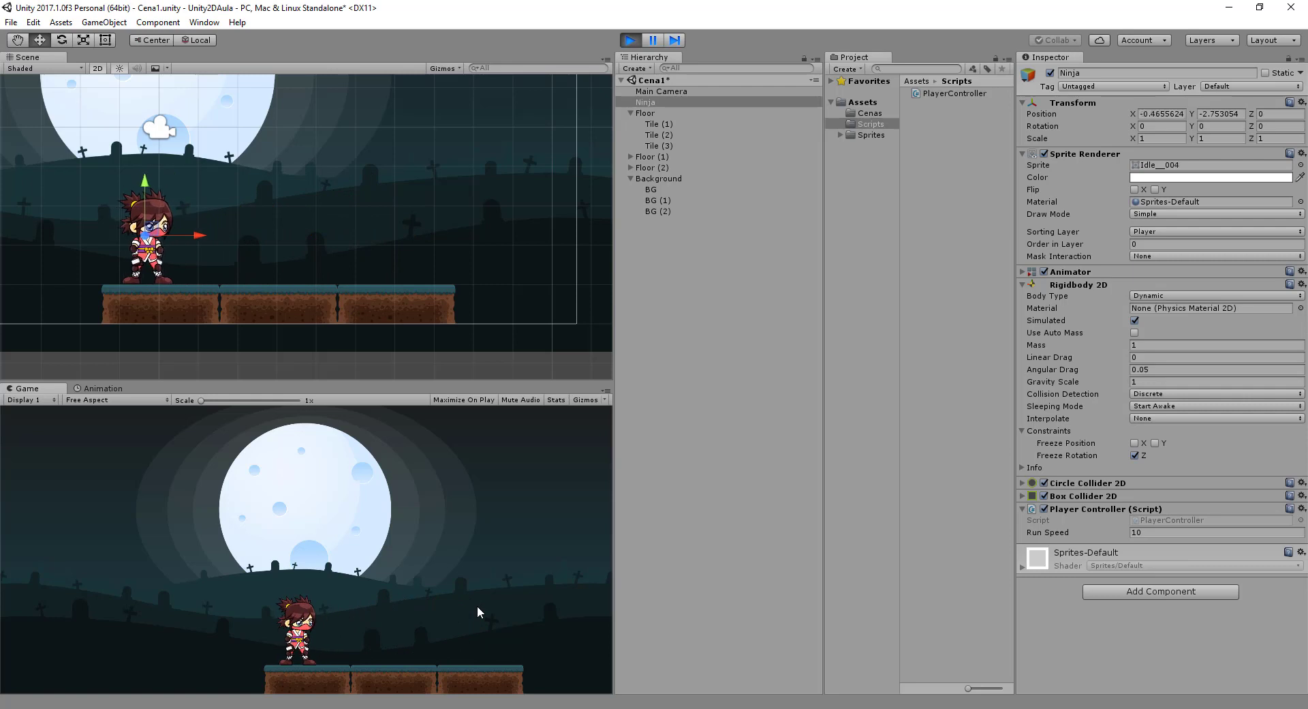
{"action": "key", "text": "Right"}
{"action": "key", "text": "Right"}
{"action": "key", "text": "Left"}
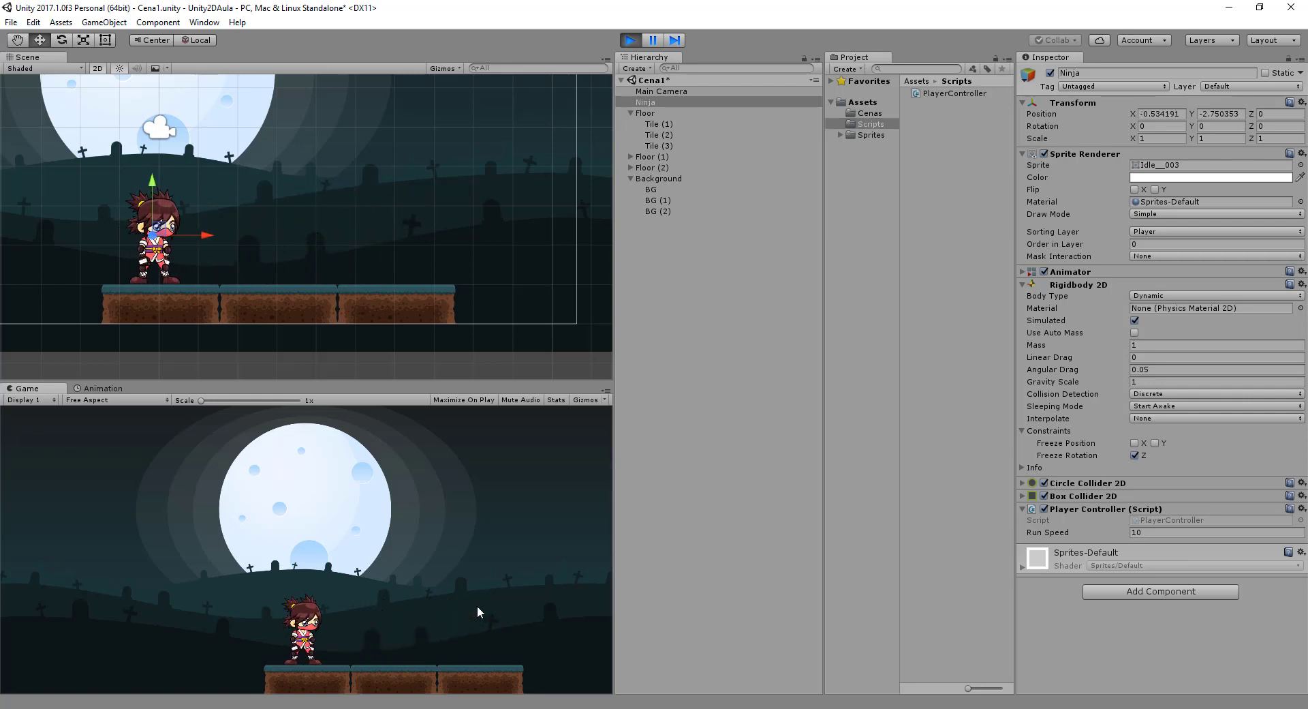
{"action": "key", "text": "Right"}
{"action": "key", "text": "Right"}
{"action": "key", "text": "Left"}
{"action": "key", "text": "Right"}
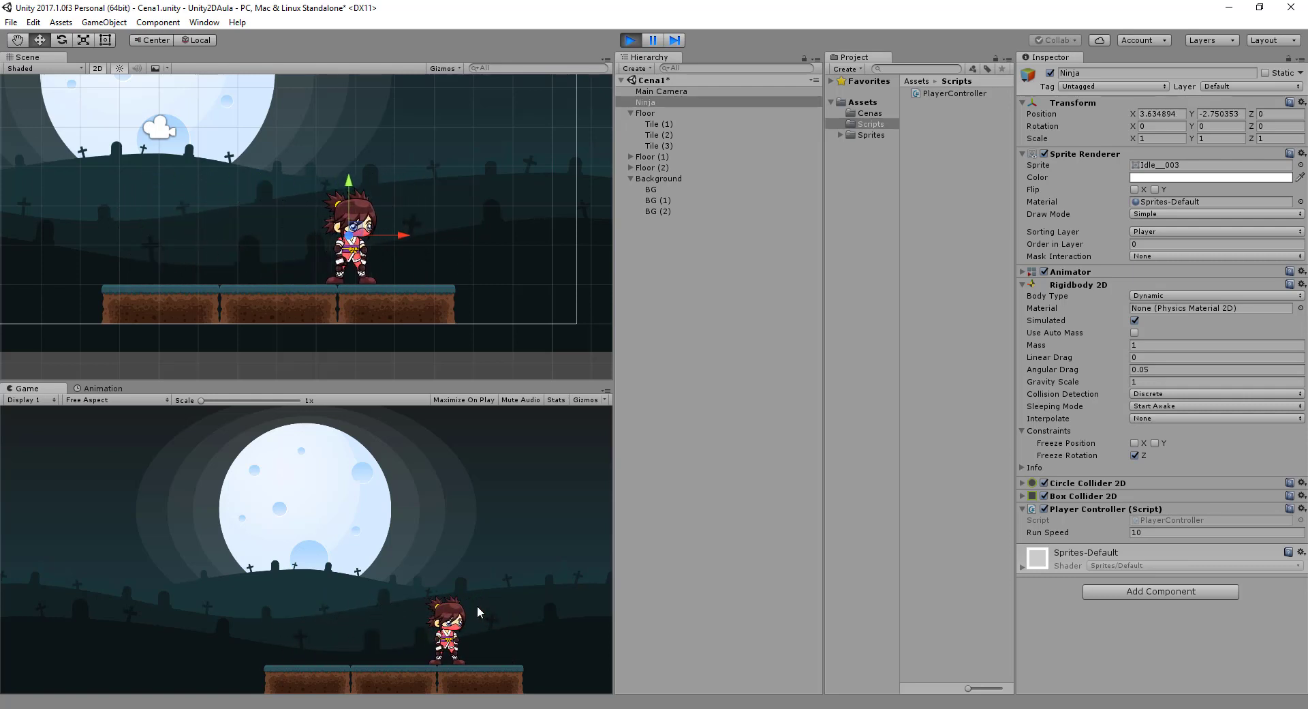
{"action": "key", "text": "Left"}
{"action": "key", "text": "Right"}
{"action": "key", "text": "Left"}
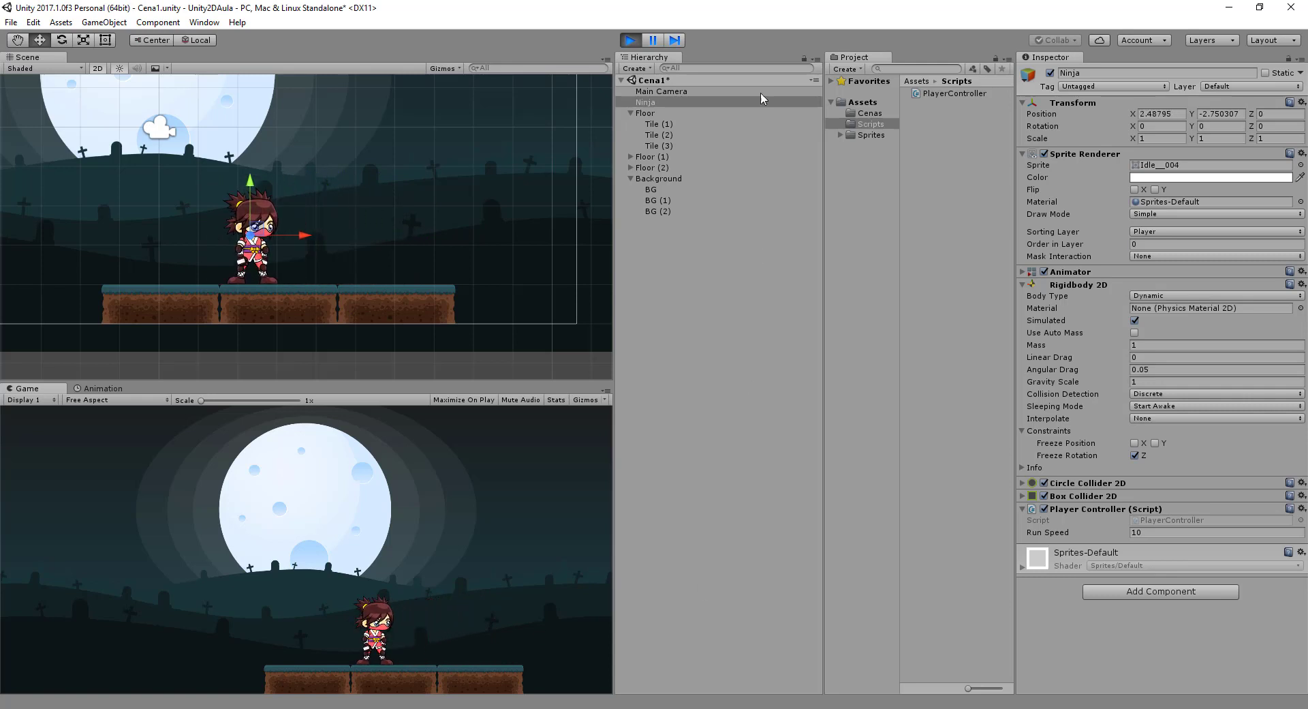
{"action": "left_click", "coordinate": [631, 40]}
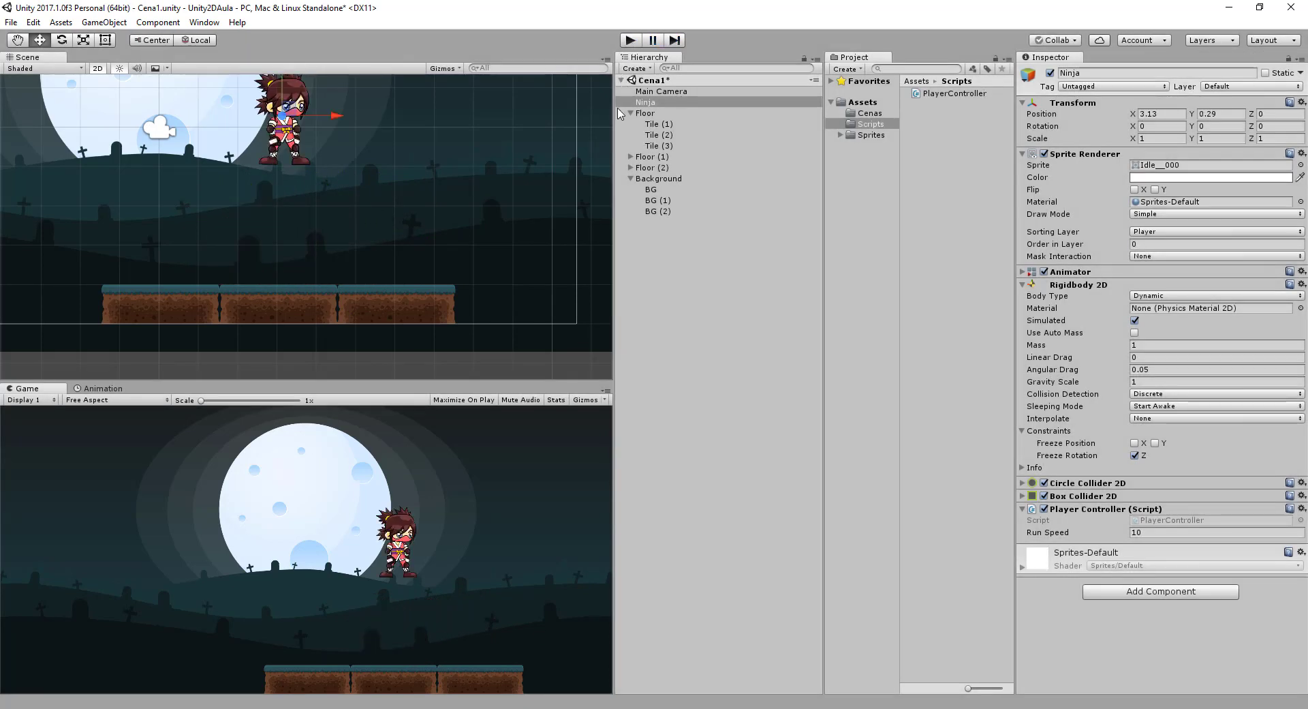
Step: Select the Floor (1) and Floor (2) platforms and delete them
{"action": "key", "text": "alt+Tab"}
{"action": "key", "text": "alt+Tab"}
{"action": "left_click", "coordinate": [658, 158]}
{"action": "left_click", "coordinate": [678, 168], "text": "shift"}
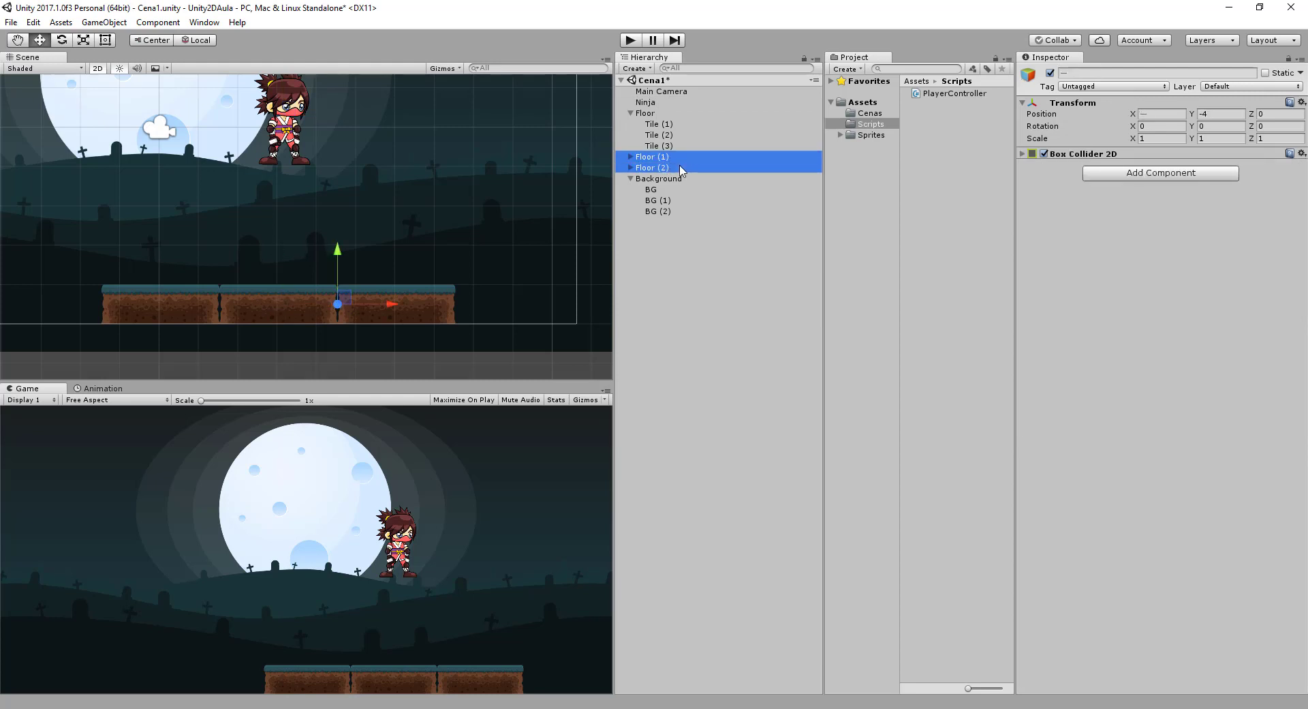
{"action": "key", "text": "Delete"}
Step: Undo to restore both platforms, then expand Floor's Box Collider 2D (offset 1.5, -0.5, size 3×1)
{"action": "left_click", "coordinate": [667, 113]}
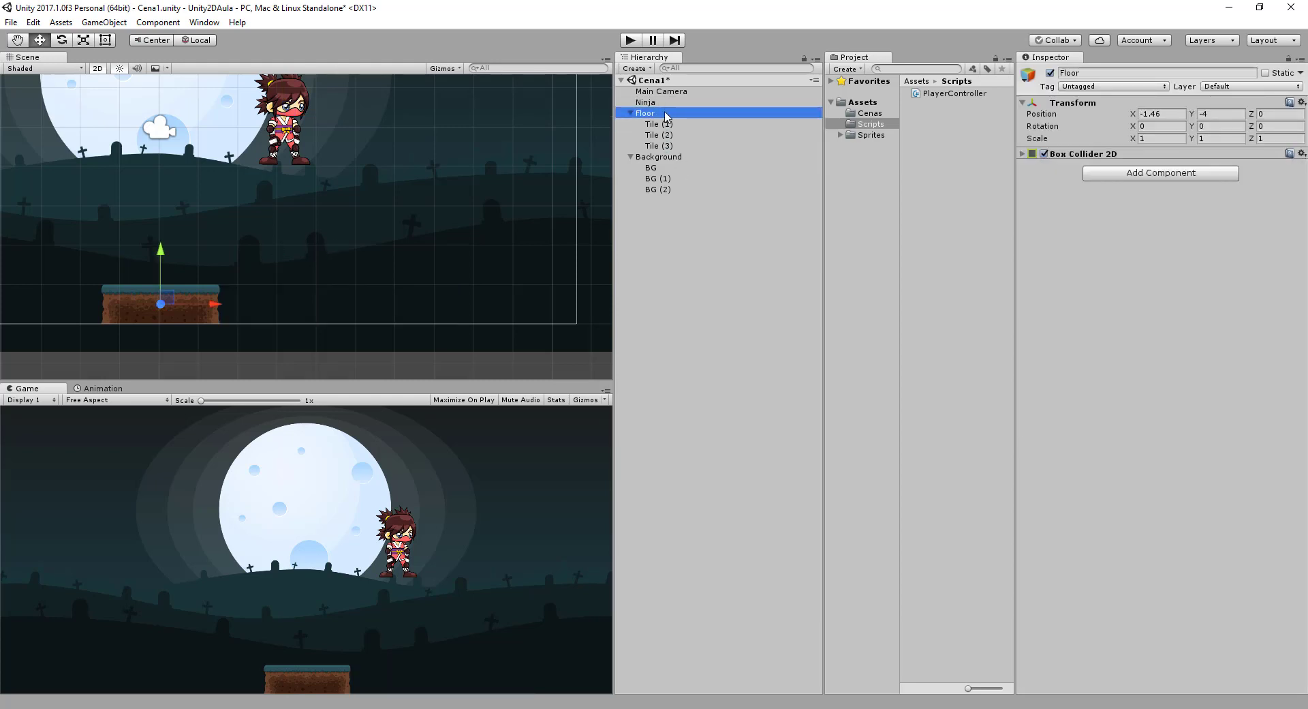
{"action": "left_click", "coordinate": [718, 123]}
{"action": "key", "text": "ctrl+z"}
{"action": "key", "text": "ctrl+z"}
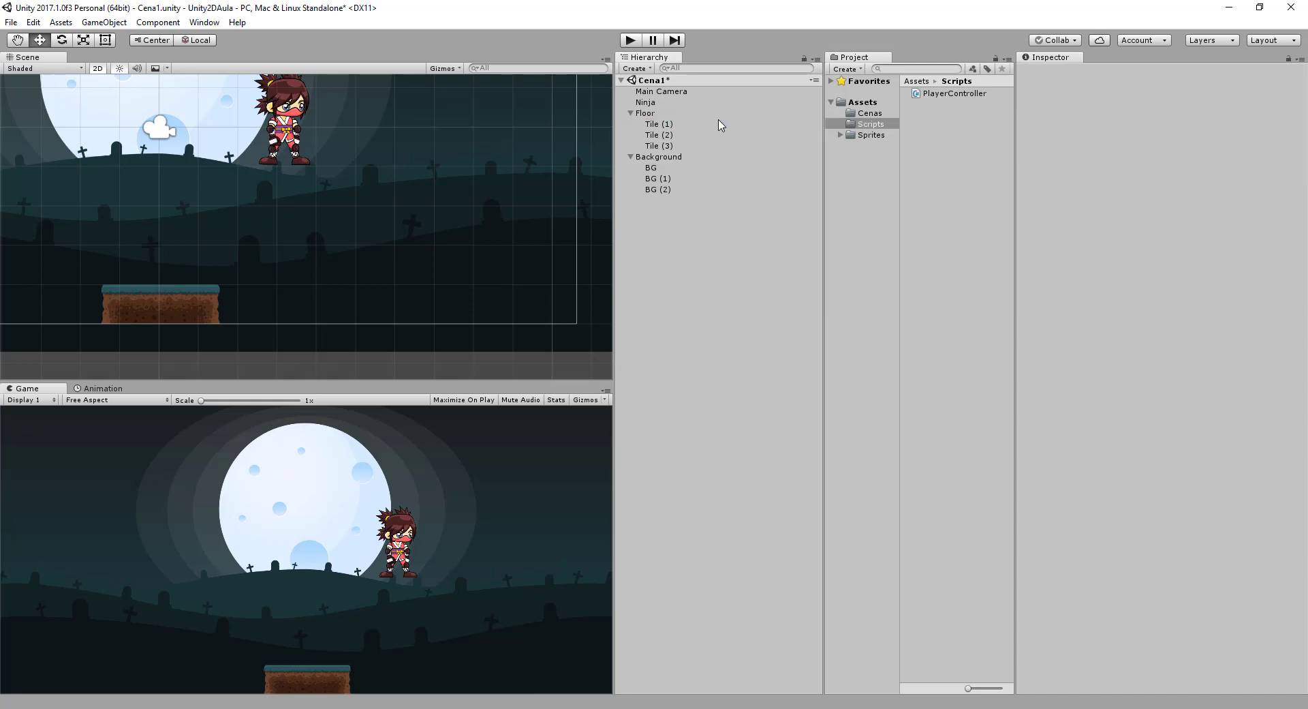
{"action": "key", "text": "ctrl+z"}
{"action": "left_click", "coordinate": [635, 114]}
{"action": "left_click", "coordinate": [1022, 153]}
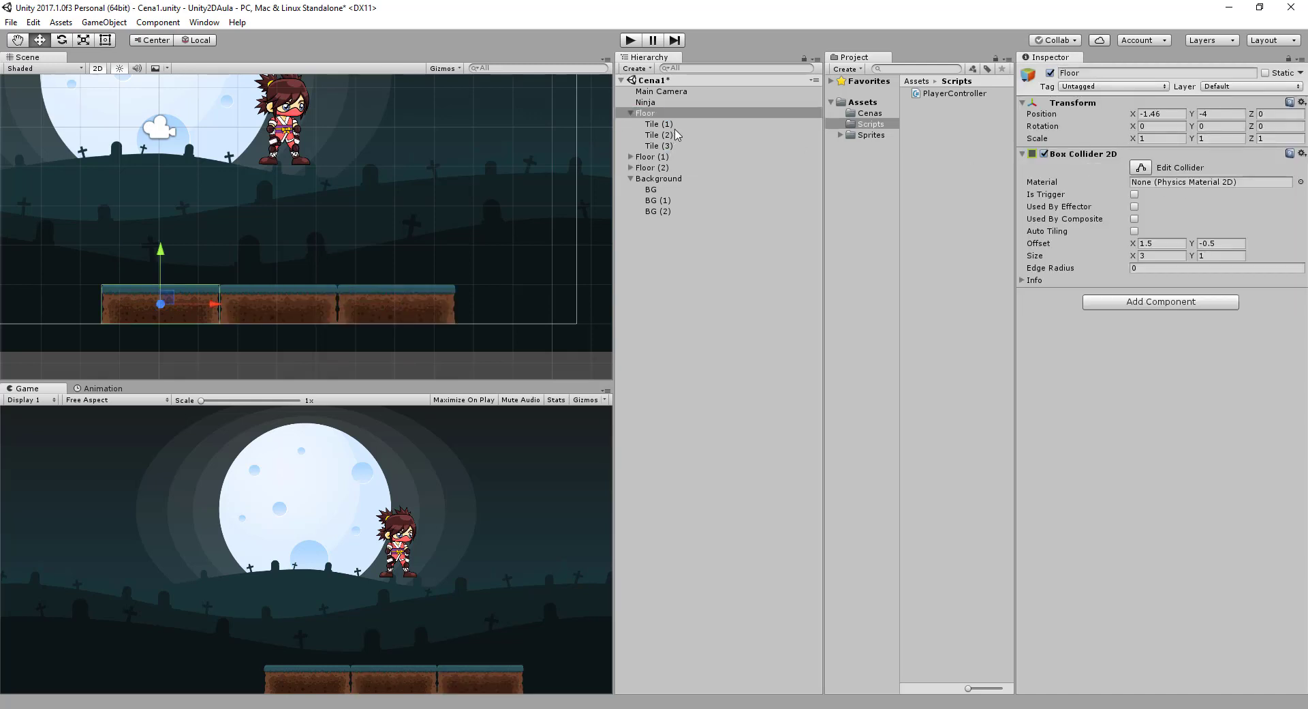
Step: Add a Ground layer as User Layer 8 in the layer editor
{"action": "left_click", "coordinate": [1207, 86]}
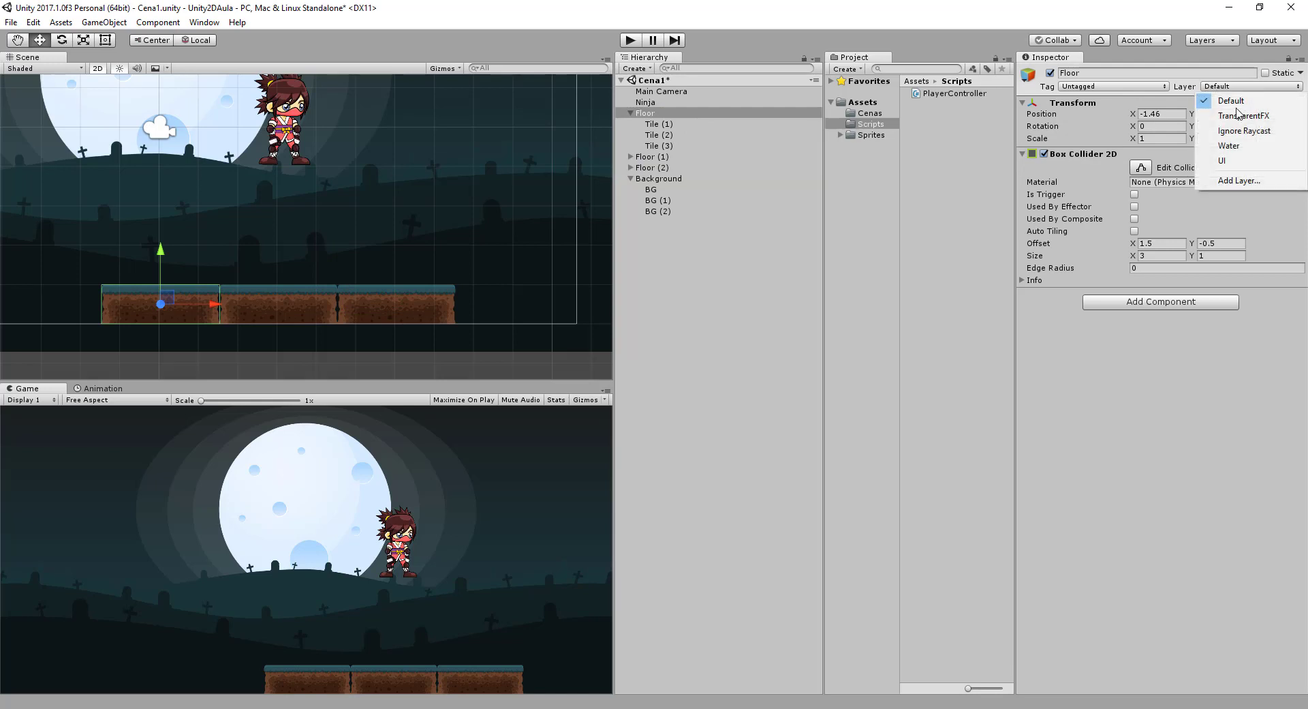
{"action": "left_click", "coordinate": [1239, 180]}
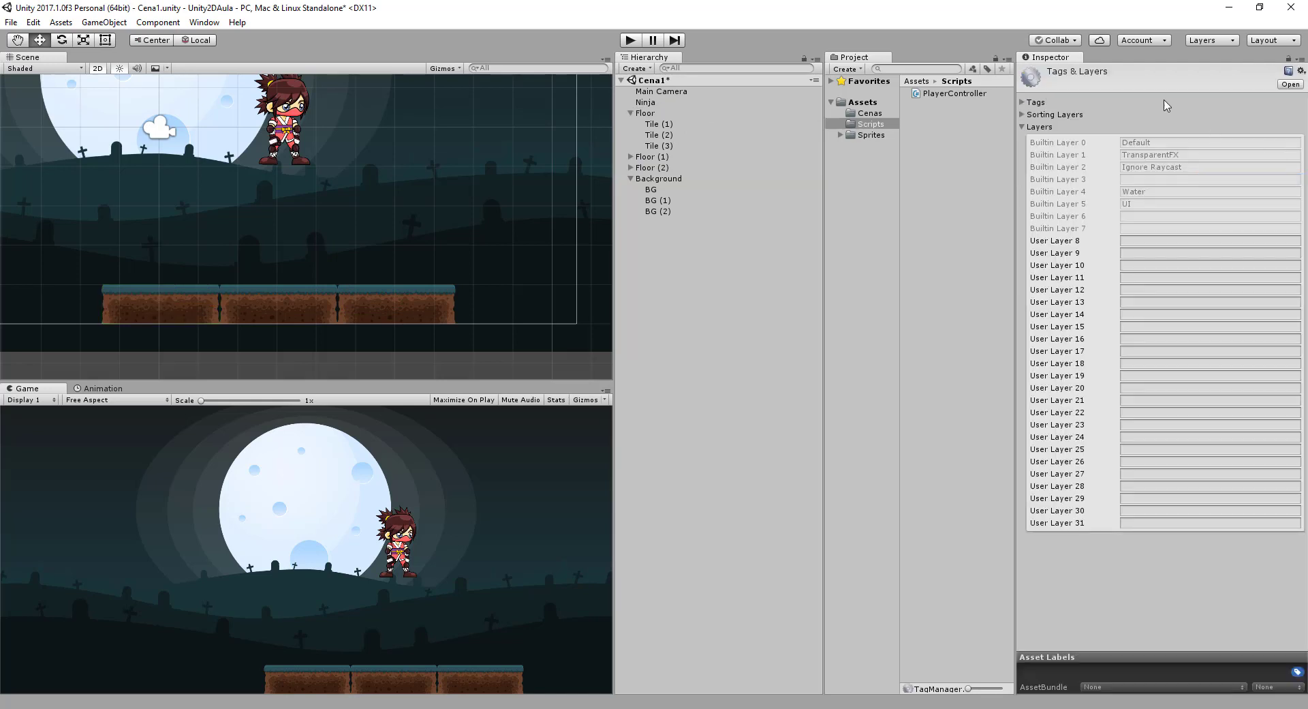
{"action": "left_click", "coordinate": [1182, 242]}
{"action": "type", "text": "groun"}
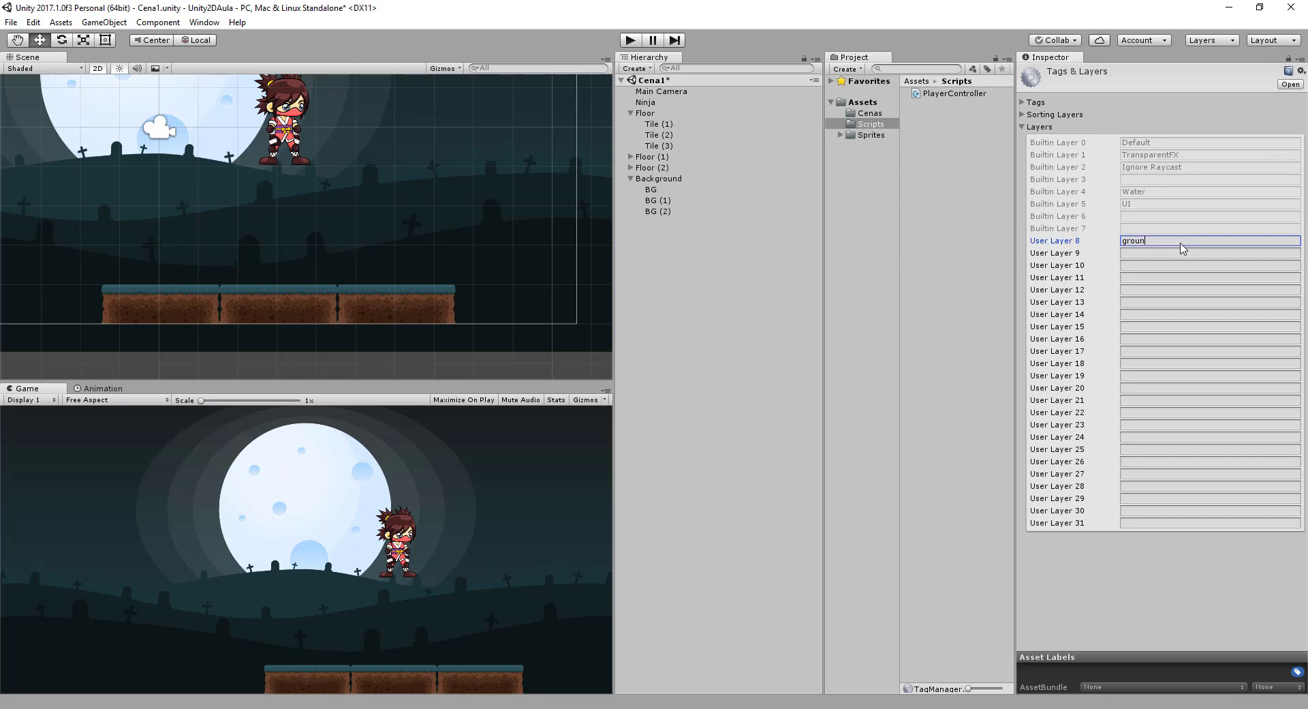
{"action": "key", "text": "BackSpace"}
{"action": "key", "text": "BackSpace"}
{"action": "key", "text": "BackSpace"}
Step: Put Floor and its child tiles on the Ground layer
{"action": "left_click", "coordinate": [688, 113]}
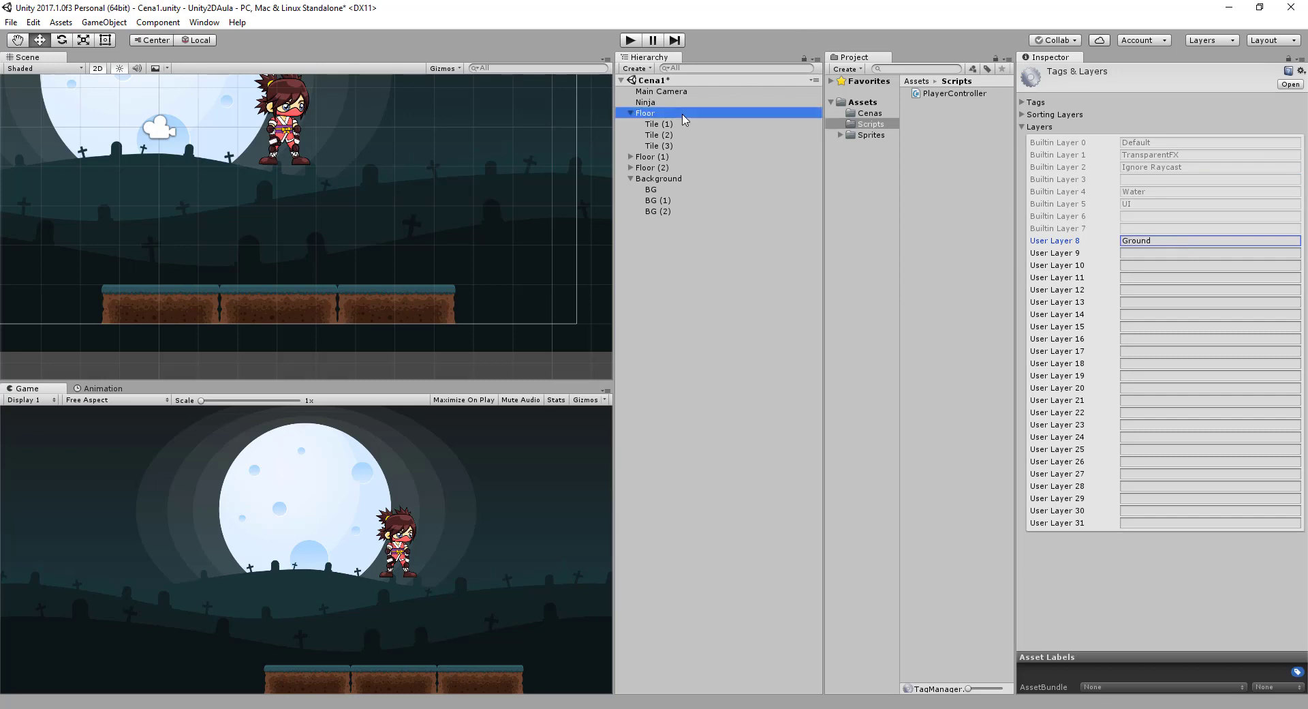
{"action": "left_click", "coordinate": [1219, 86]}
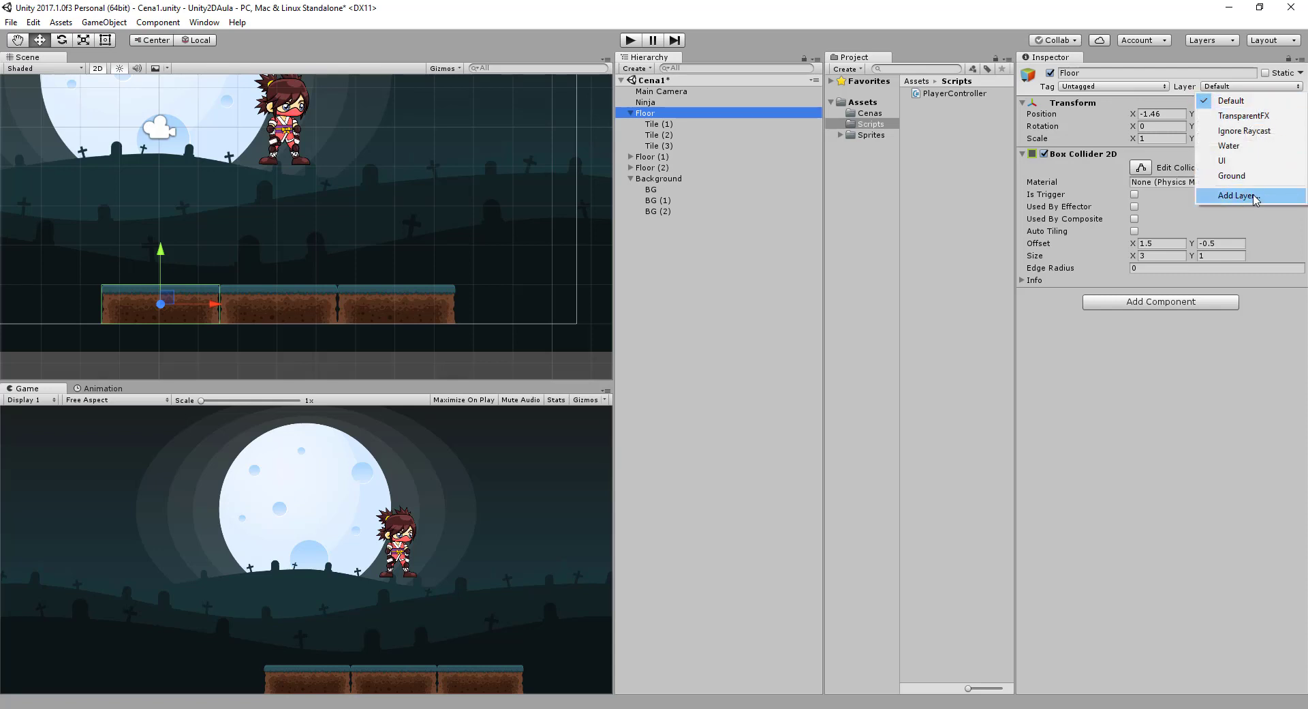
{"action": "left_click", "coordinate": [1232, 176]}
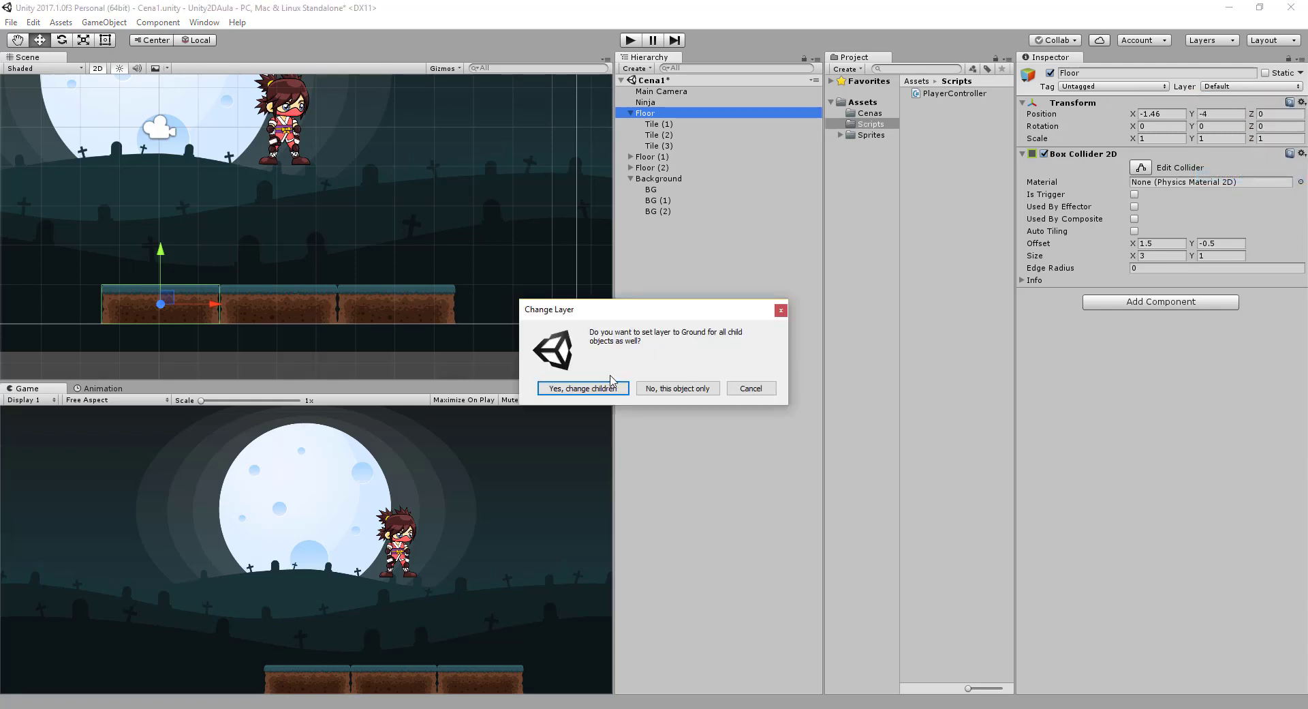
{"action": "left_click", "coordinate": [593, 388]}
Step: Put Floor (1) and Floor (2) and their child tiles on the Ground layer
{"action": "left_click", "coordinate": [672, 157]}
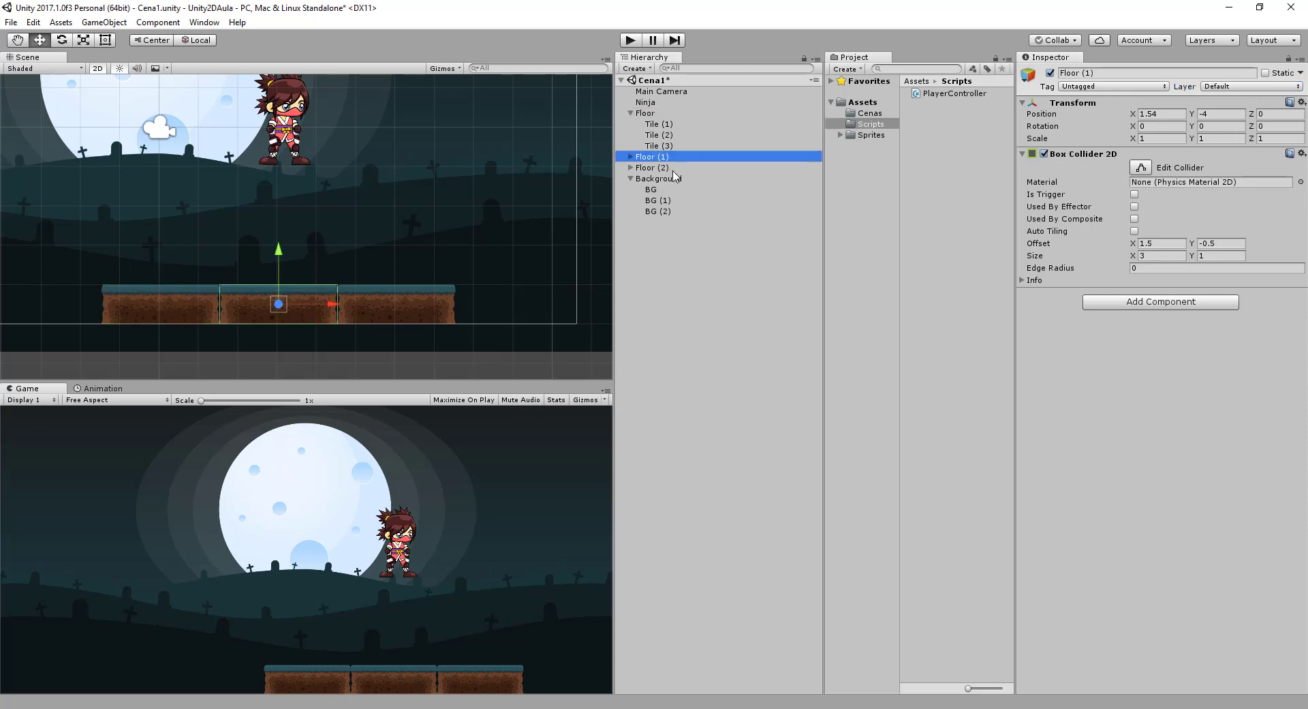
{"action": "left_click", "coordinate": [672, 167], "text": "shift"}
{"action": "left_click", "coordinate": [1268, 87]}
{"action": "left_click", "coordinate": [1232, 176]}
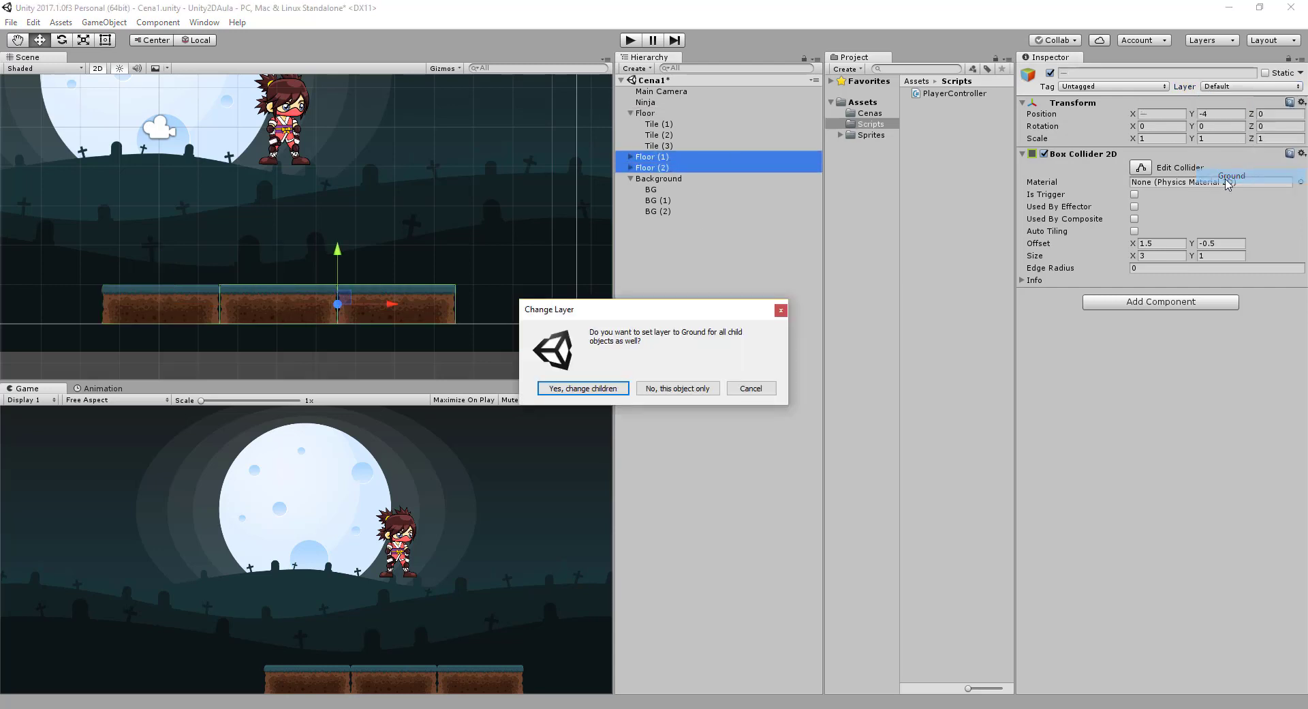
{"action": "left_click", "coordinate": [617, 389]}
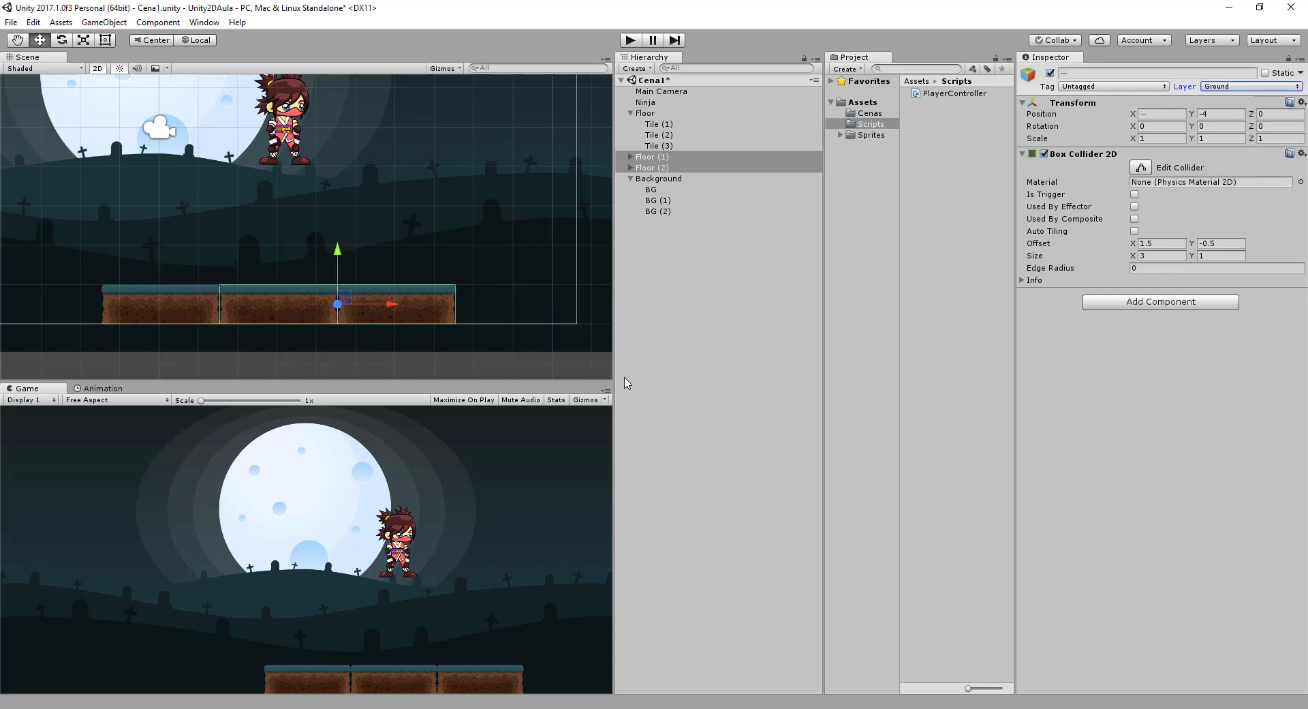
Step: Verify each floor and tile is on Ground, then collapse Floor and Background in the Hierarchy
{"action": "left_click", "coordinate": [650, 124]}
{"action": "left_click", "coordinate": [655, 113]}
{"action": "left_click", "coordinate": [661, 158]}
{"action": "left_click", "coordinate": [663, 168]}
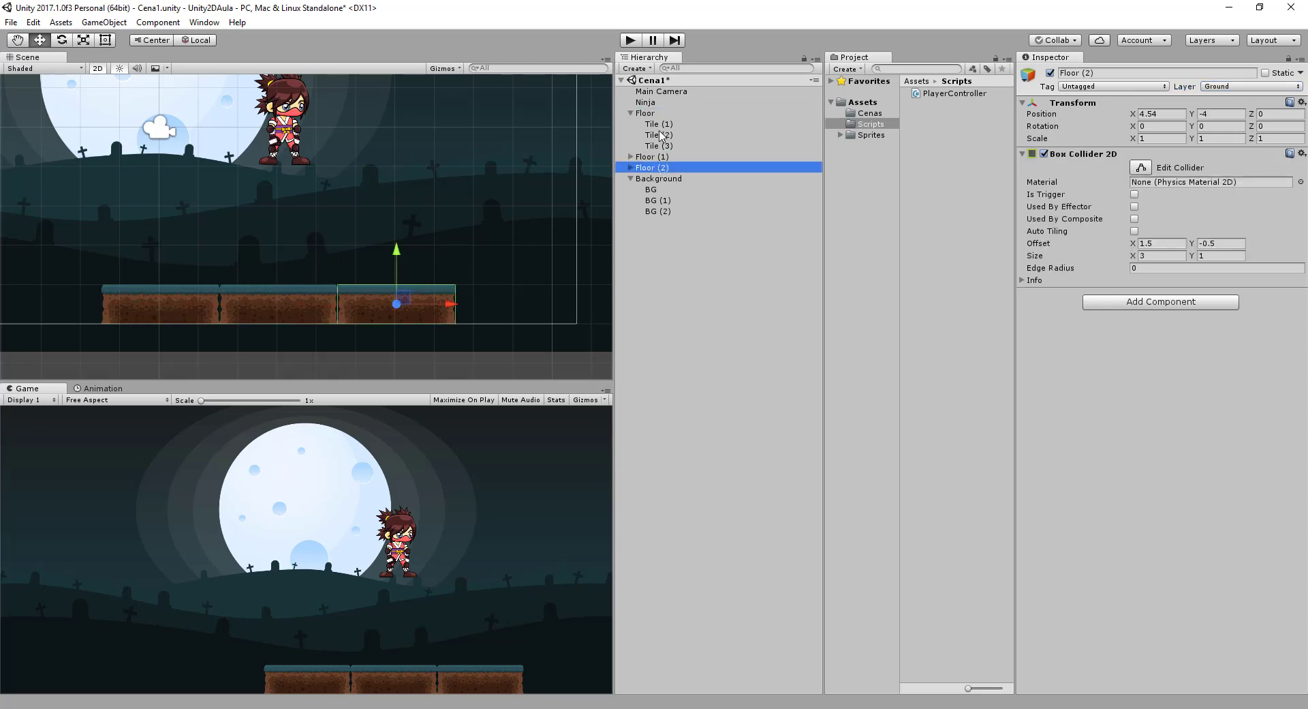
{"action": "left_click", "coordinate": [654, 113]}
{"action": "left_click", "coordinate": [666, 168]}
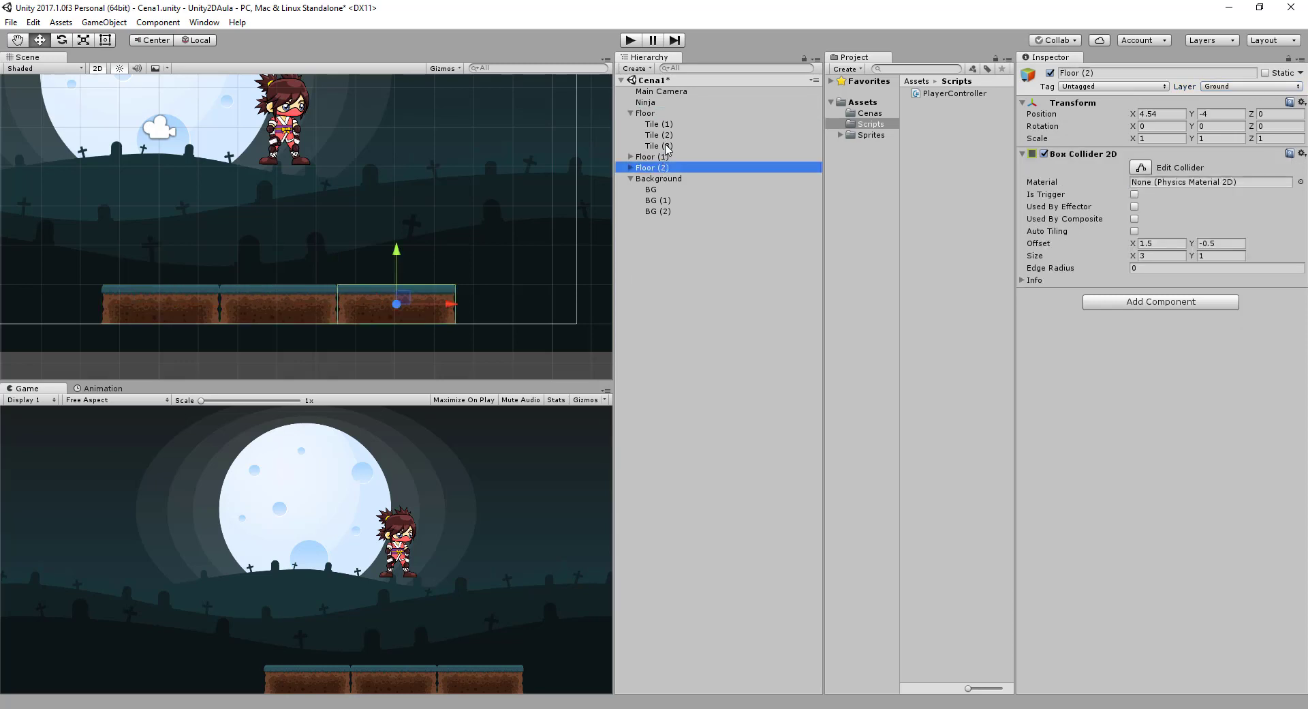
{"action": "left_click", "coordinate": [630, 113]}
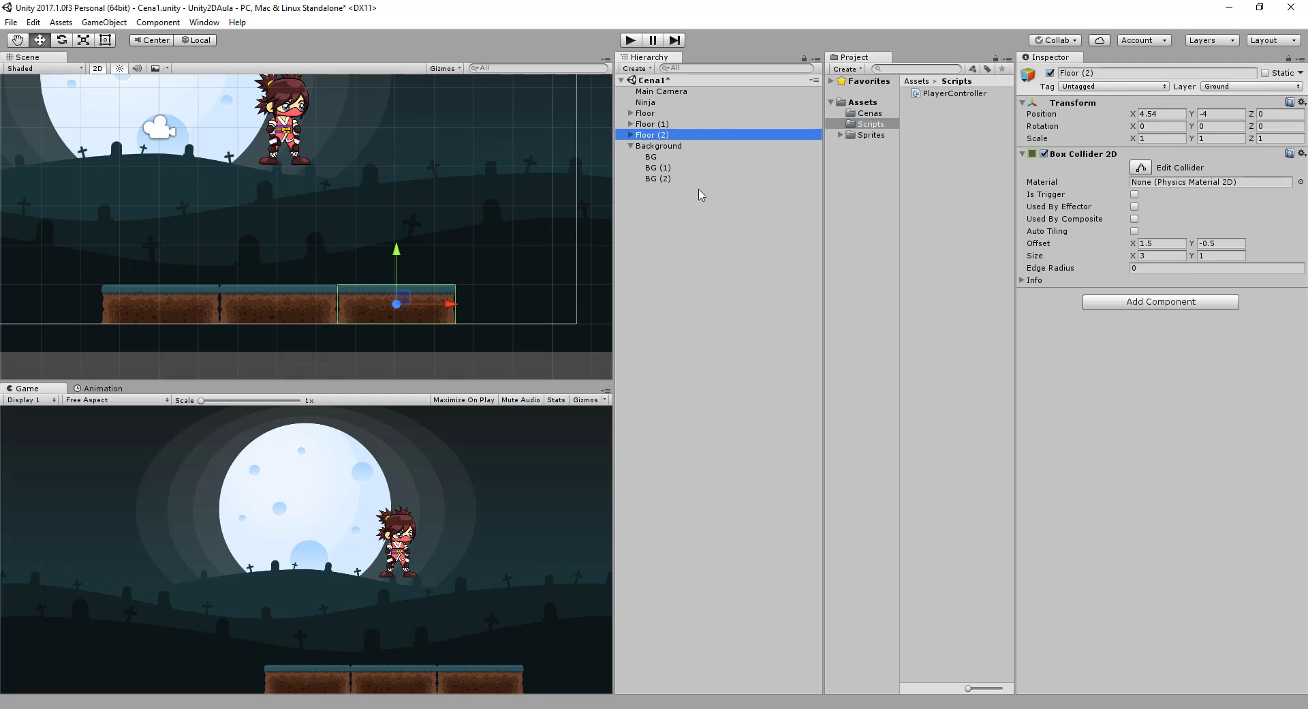
{"action": "left_click", "coordinate": [630, 146]}
Step: Add a GetJumpInput(); call in Update and generate its method stub
{"action": "key", "text": "alt+Tab"}
{"action": "left_click", "coordinate": [366, 344]}
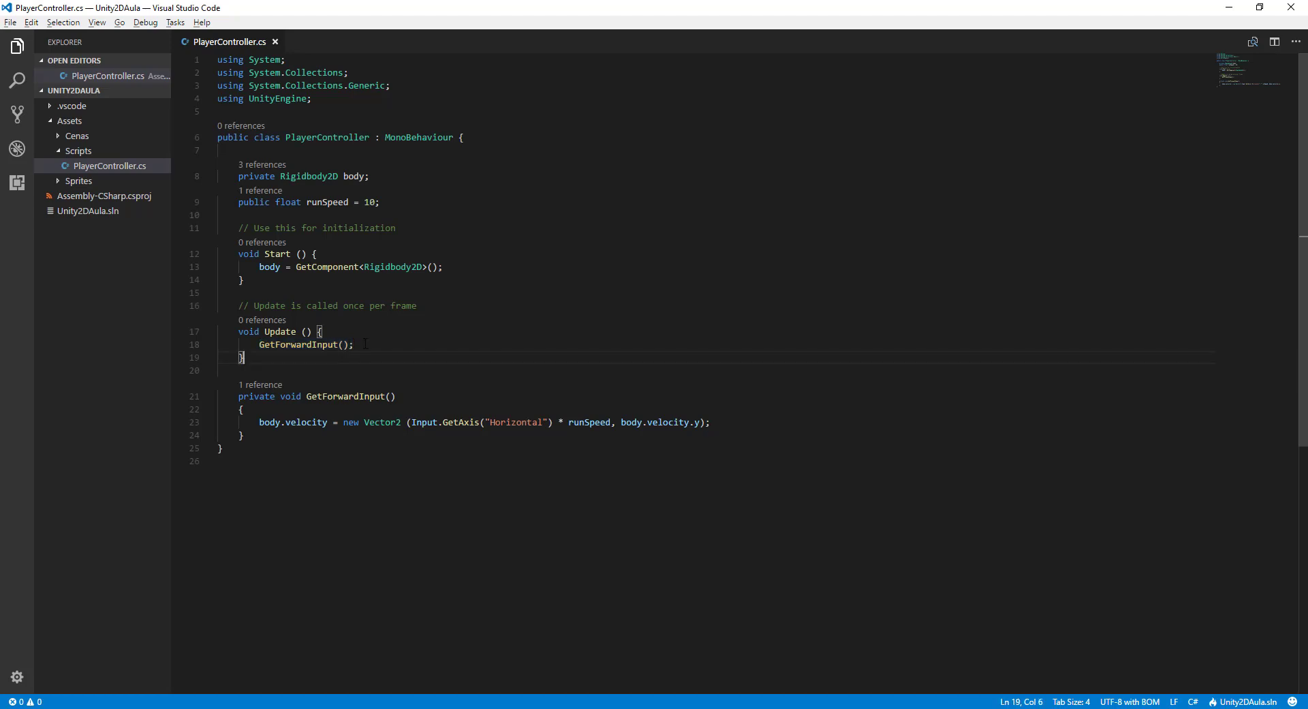
{"action": "key", "text": "Return"}
{"action": "type", "text": "G"}
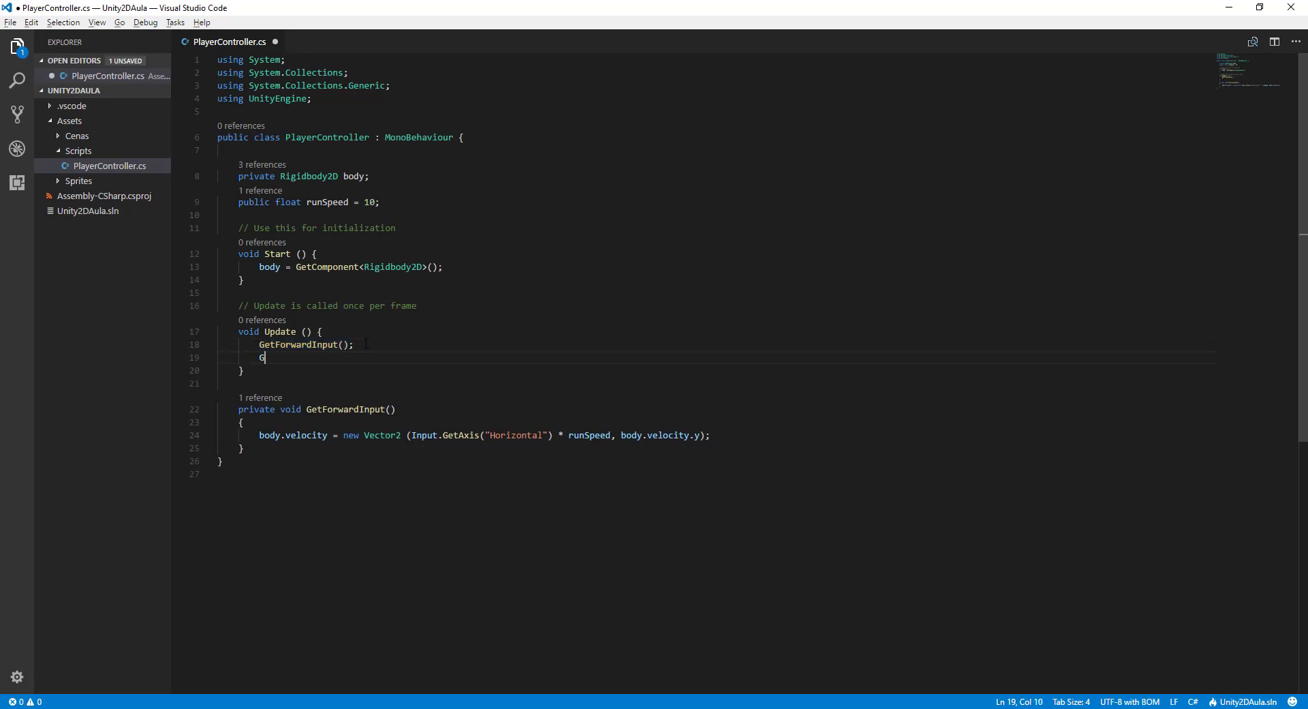
{"action": "type", "text": "et"}
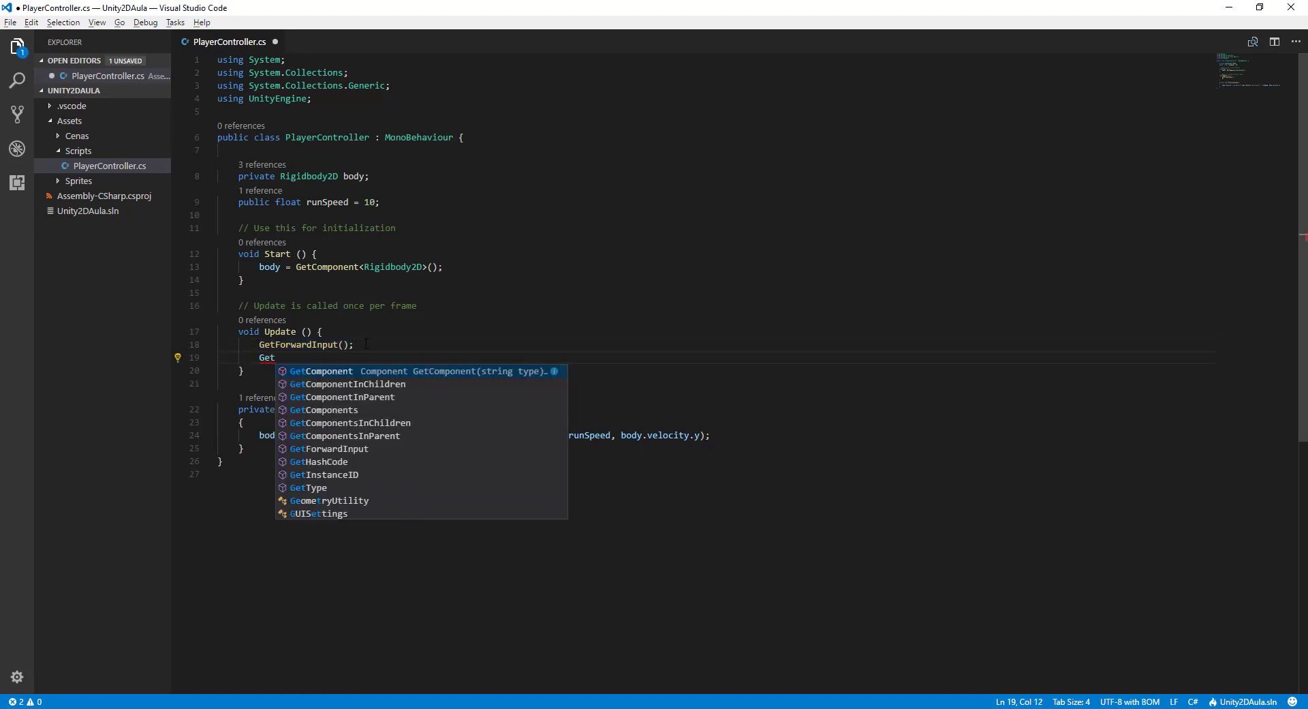
{"action": "type", "text": "JumpInput"}
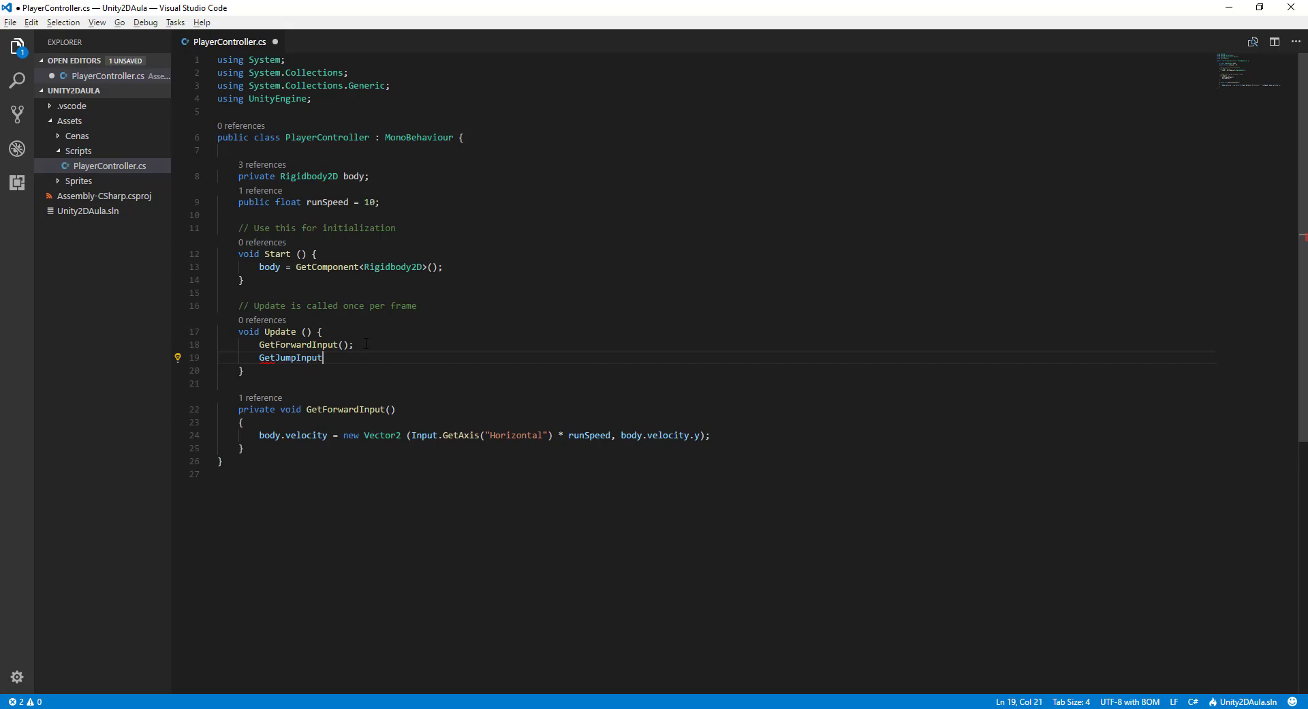
{"action": "type", "text": "();"}
{"action": "key", "text": "ctrl+s"}
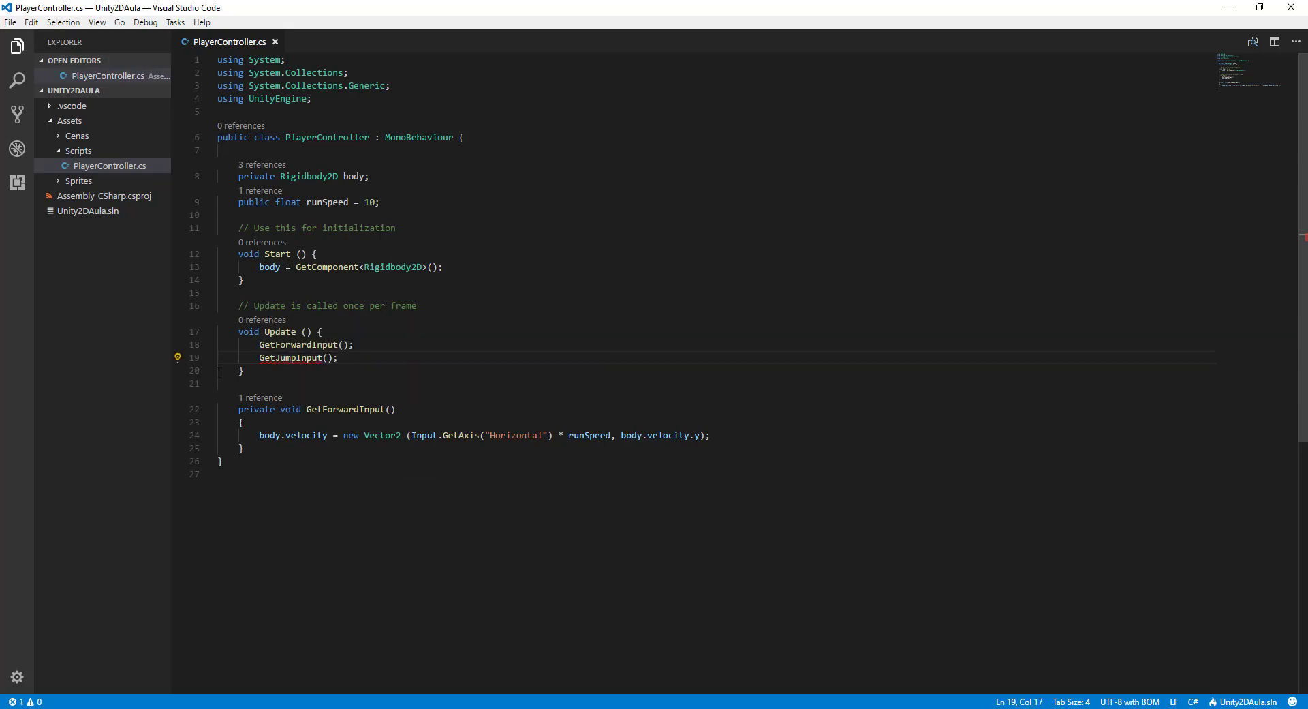
{"action": "left_click", "coordinate": [178, 358]}
{"action": "left_click", "coordinate": [211, 394]}
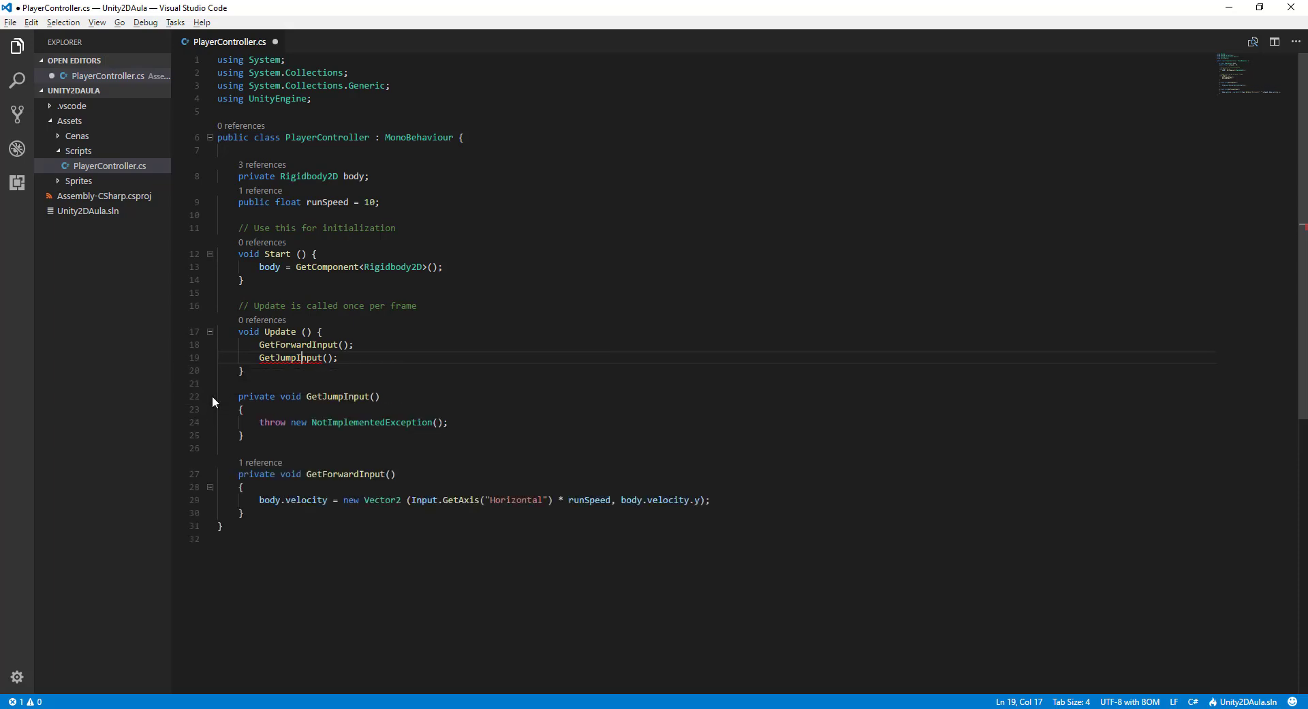
Step: Replace the stub body with if (Input.GetButtonDown("Jump")) { } and save
{"action": "left_click_drag", "start_coordinate": [476, 440], "coordinate": [259, 435]}
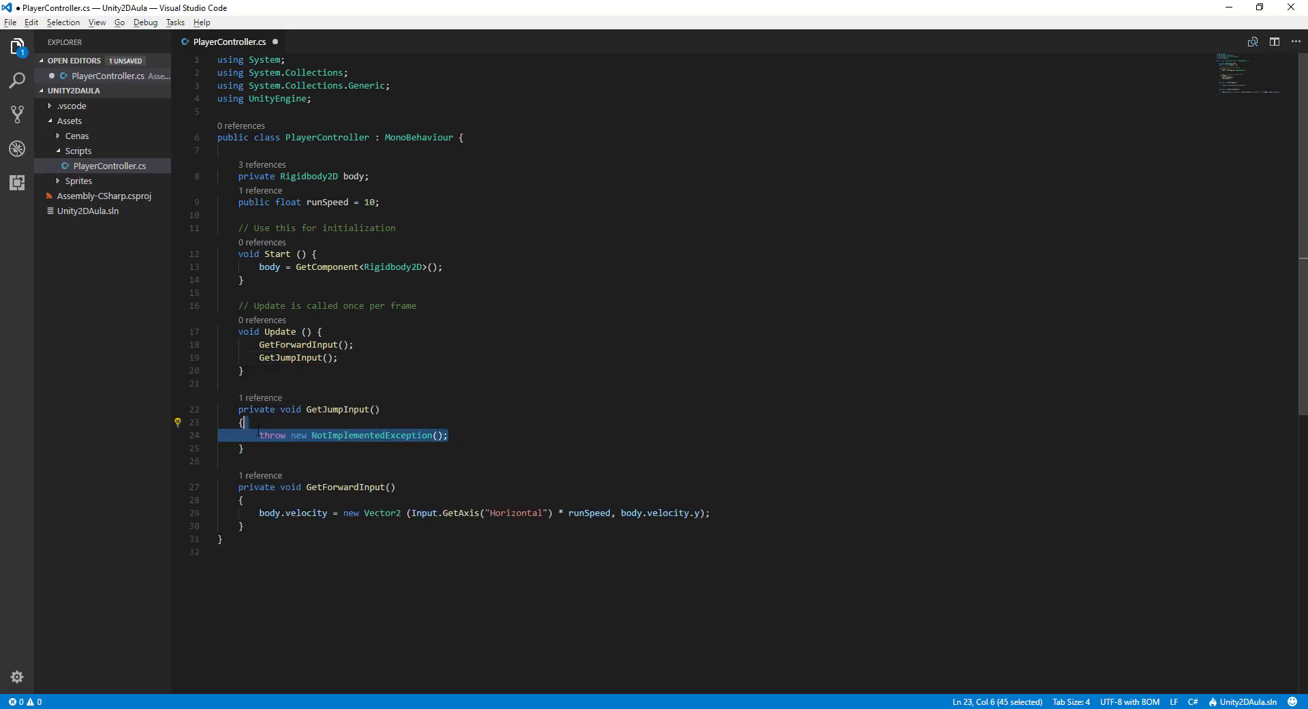
{"action": "type", "text": "if ()"}
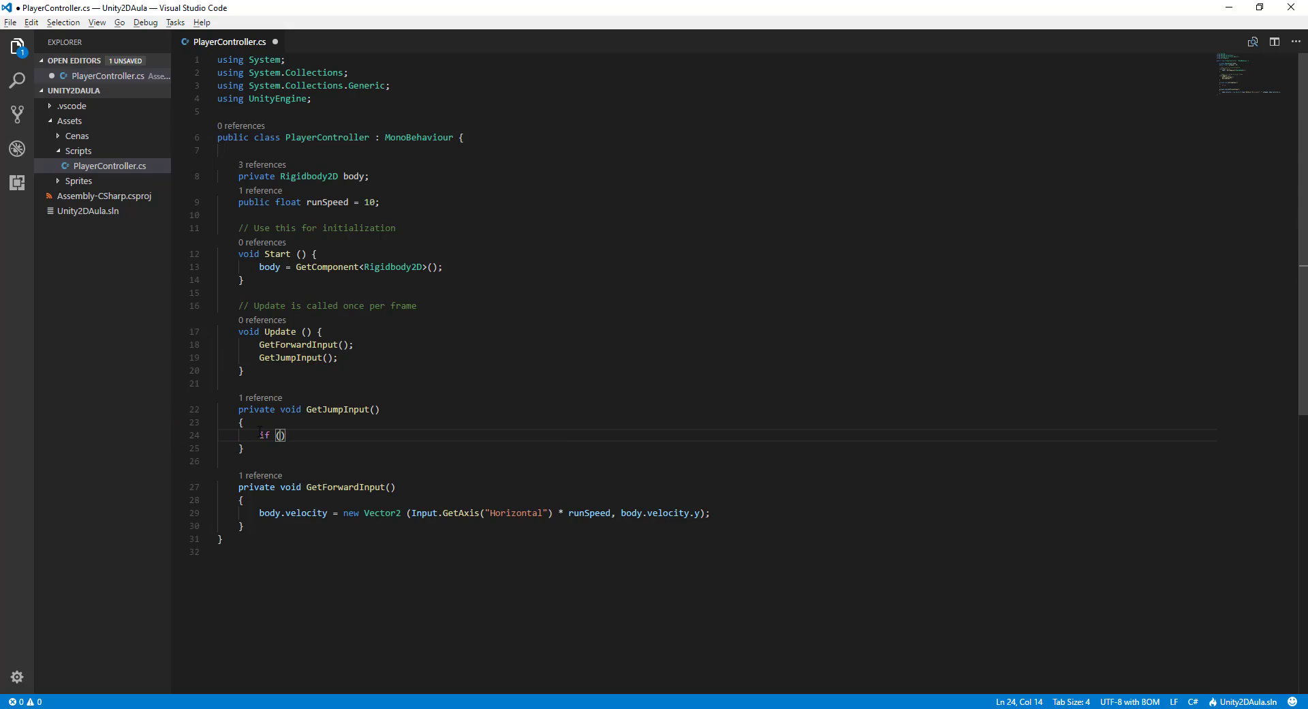
{"action": "type", "text": "Input"}
{"action": "type", "text": ".GetB"}
{"action": "key", "text": "Return"}
{"action": "type", "text": "Down"}
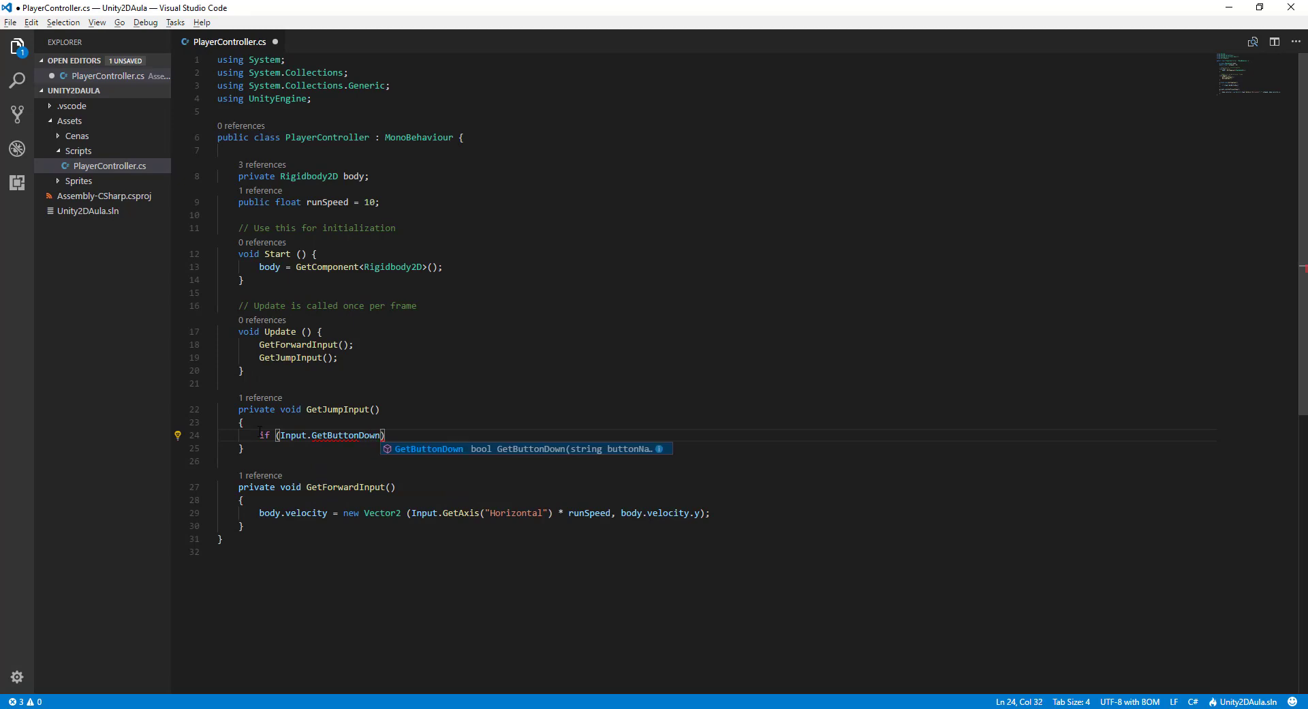
{"action": "type", "text": "(\""}
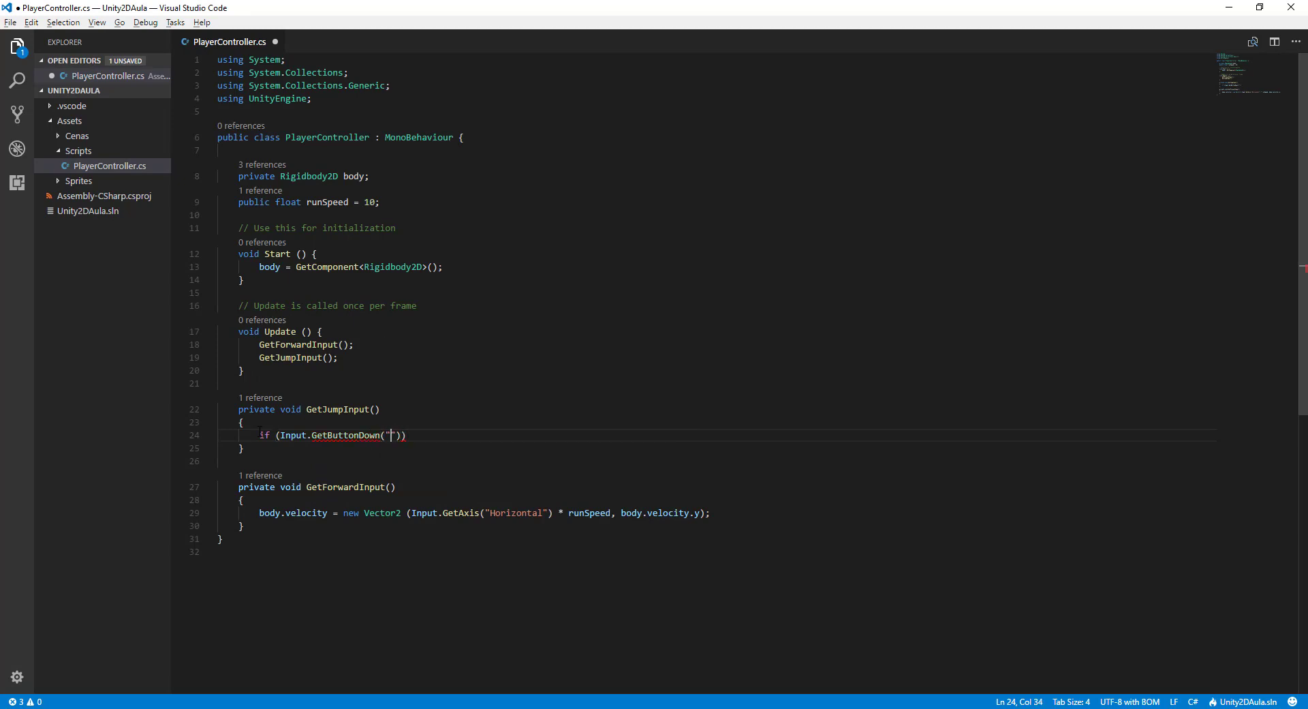
{"action": "type", "text": "Jump\")) "}
{"action": "type", "text": "{"}
{"action": "key", "text": "Return"}
{"action": "key", "text": "ctrl+s"}
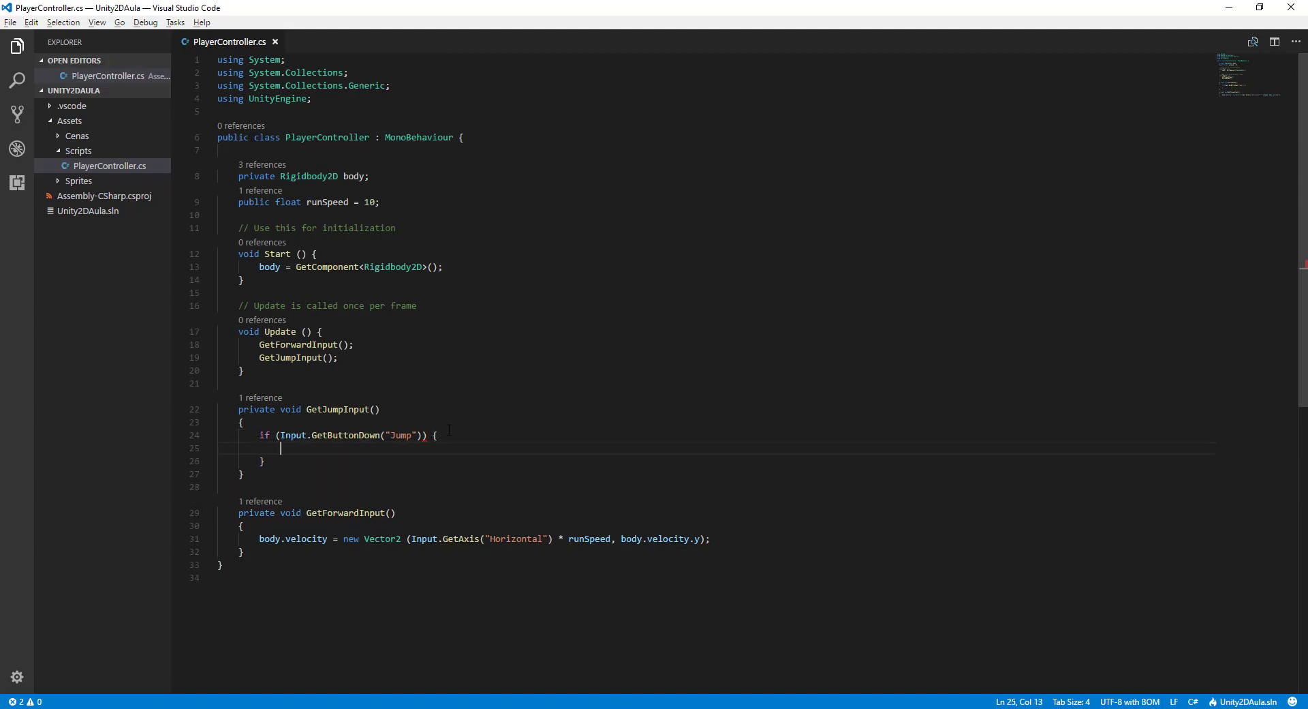
{"action": "key", "text": "alt+Tab"}
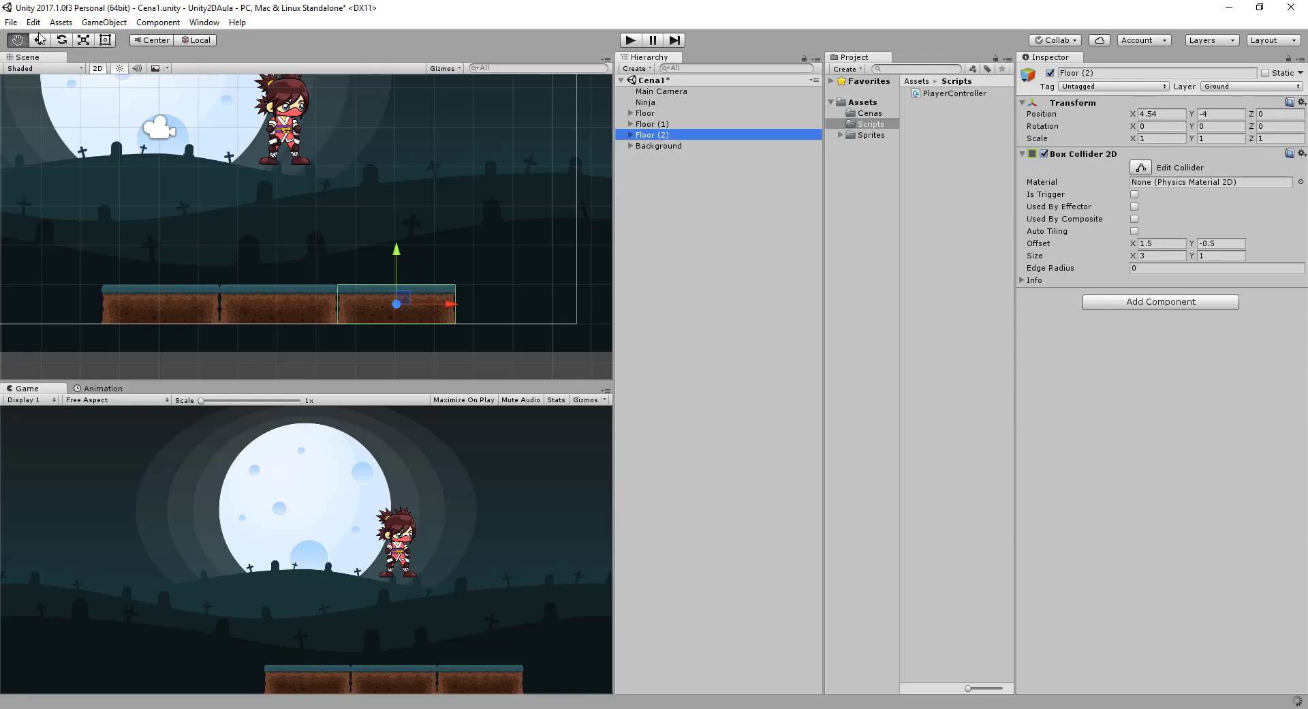
Step: Open Edit > Project Settings > Input and inspect the Horizontal and Jump axis definitions
{"action": "left_click", "coordinate": [37, 24]}
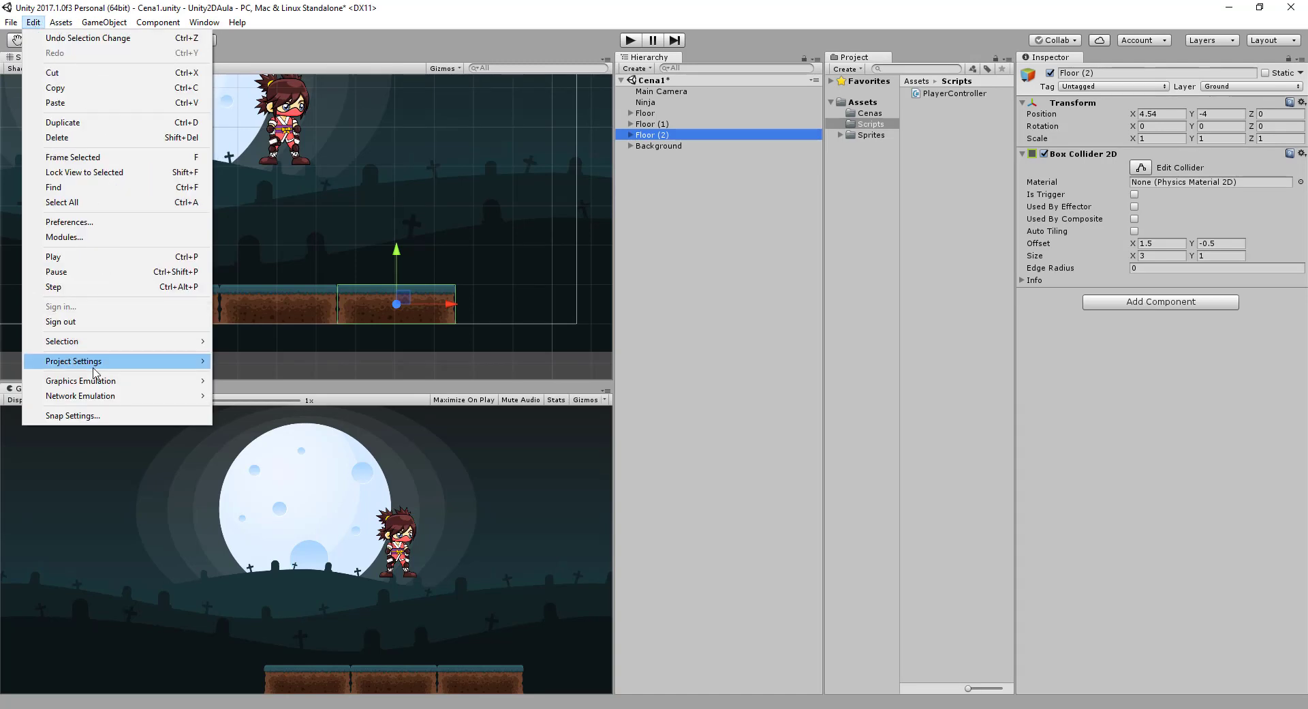
{"action": "mouse_move", "coordinate": [95, 365]}
{"action": "left_click", "coordinate": [240, 362]}
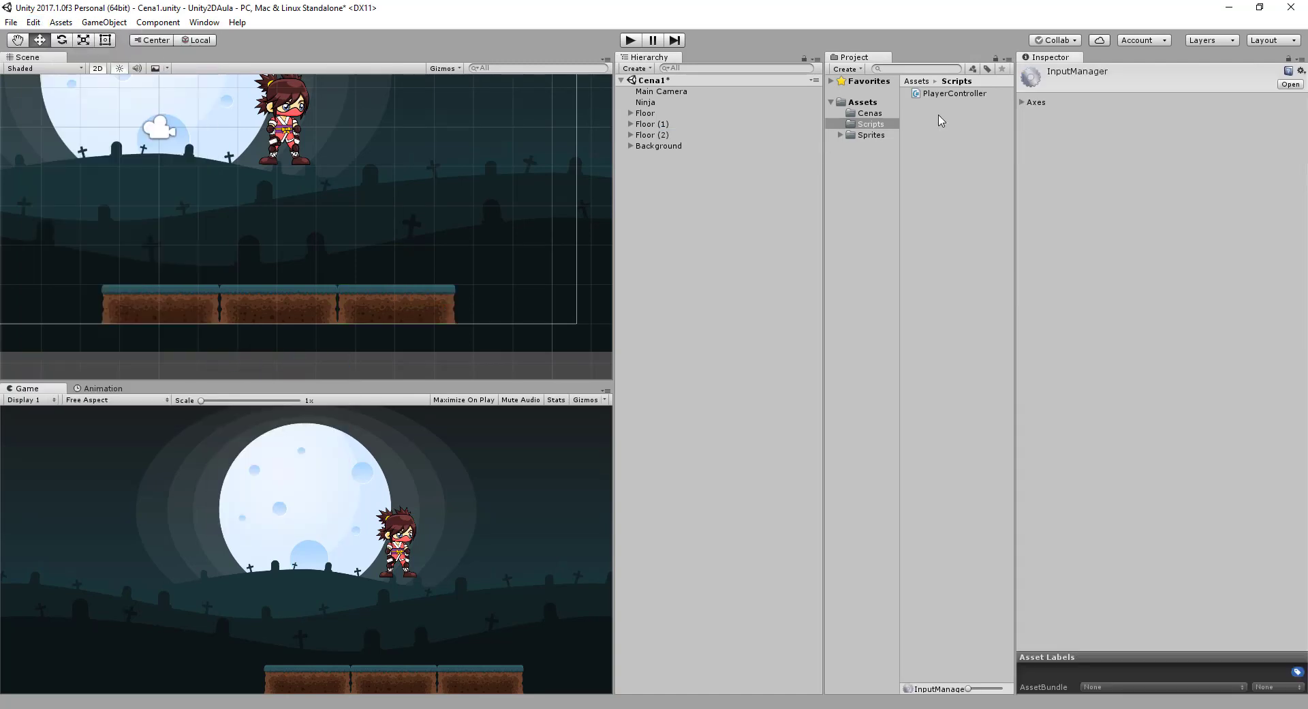
{"action": "left_click", "coordinate": [1023, 103]}
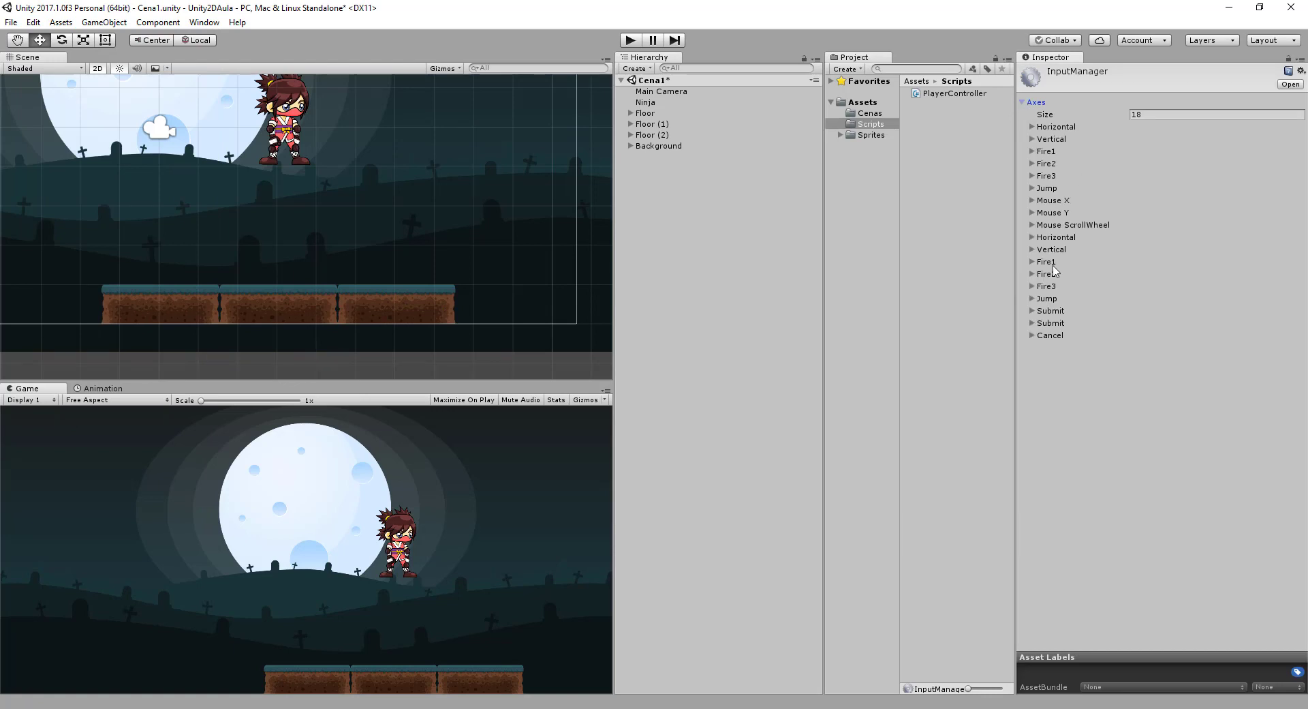
{"action": "left_click", "coordinate": [1032, 127]}
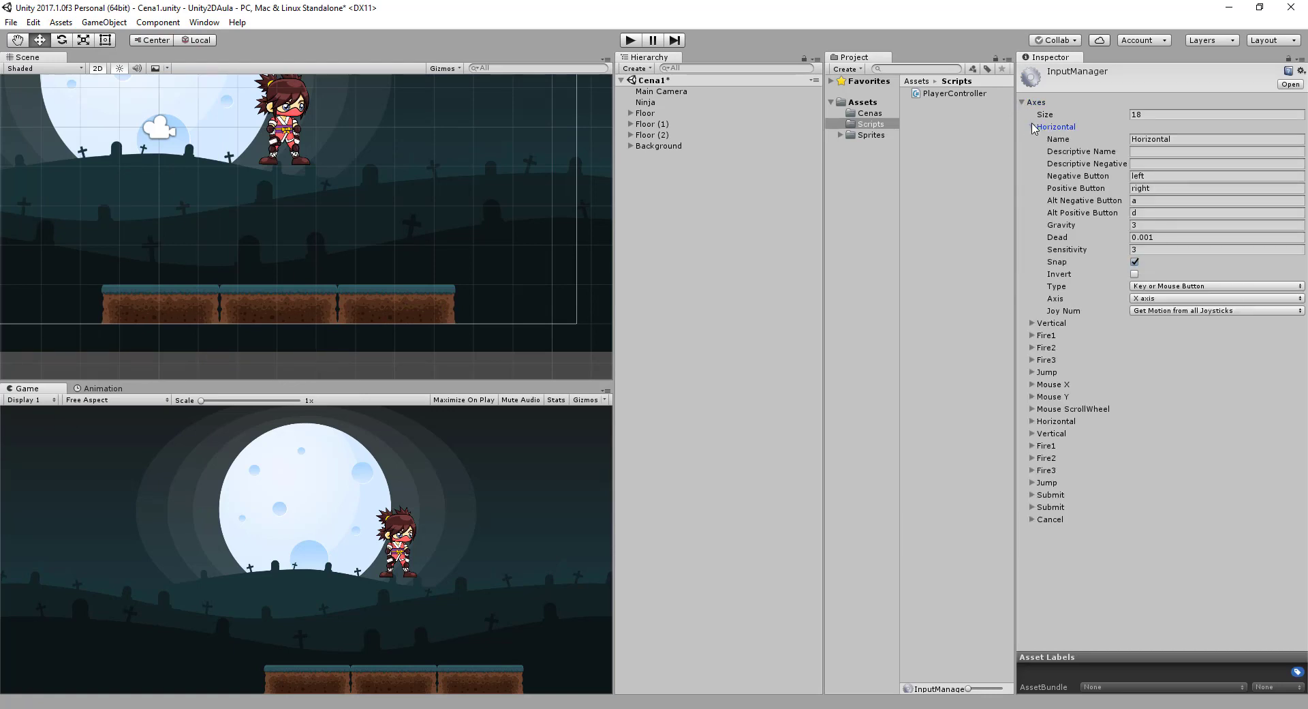
{"action": "left_click", "coordinate": [1032, 127]}
{"action": "left_click", "coordinate": [1032, 188]}
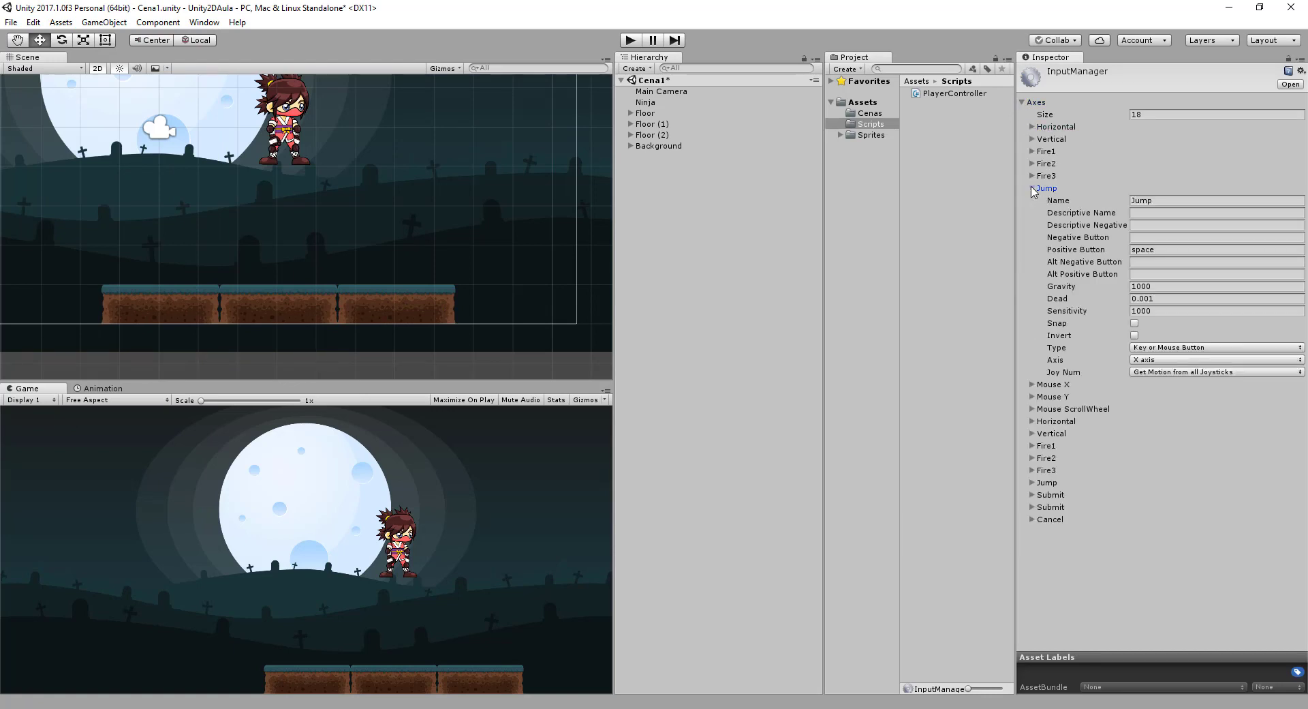
{"action": "left_click", "coordinate": [1032, 188]}
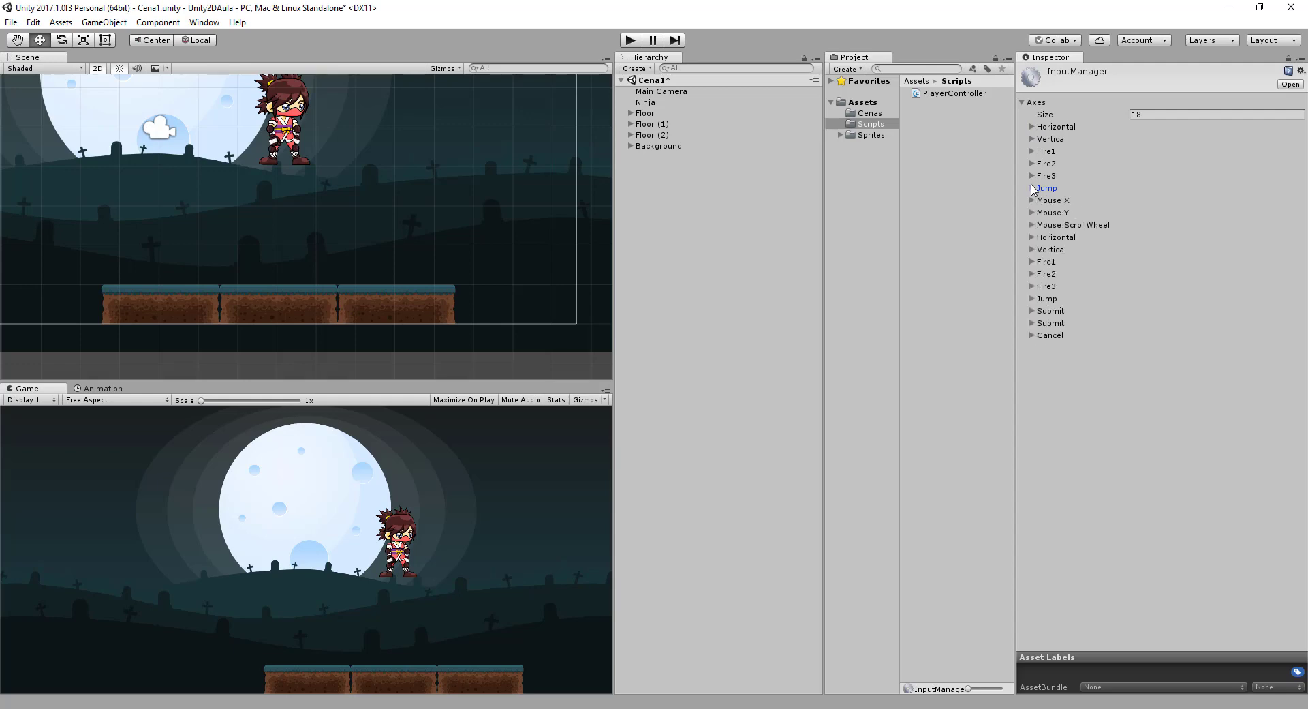
Step: Append && foot to the Jump button condition in GetJumpInput
{"action": "key", "text": "alt+Tab"}
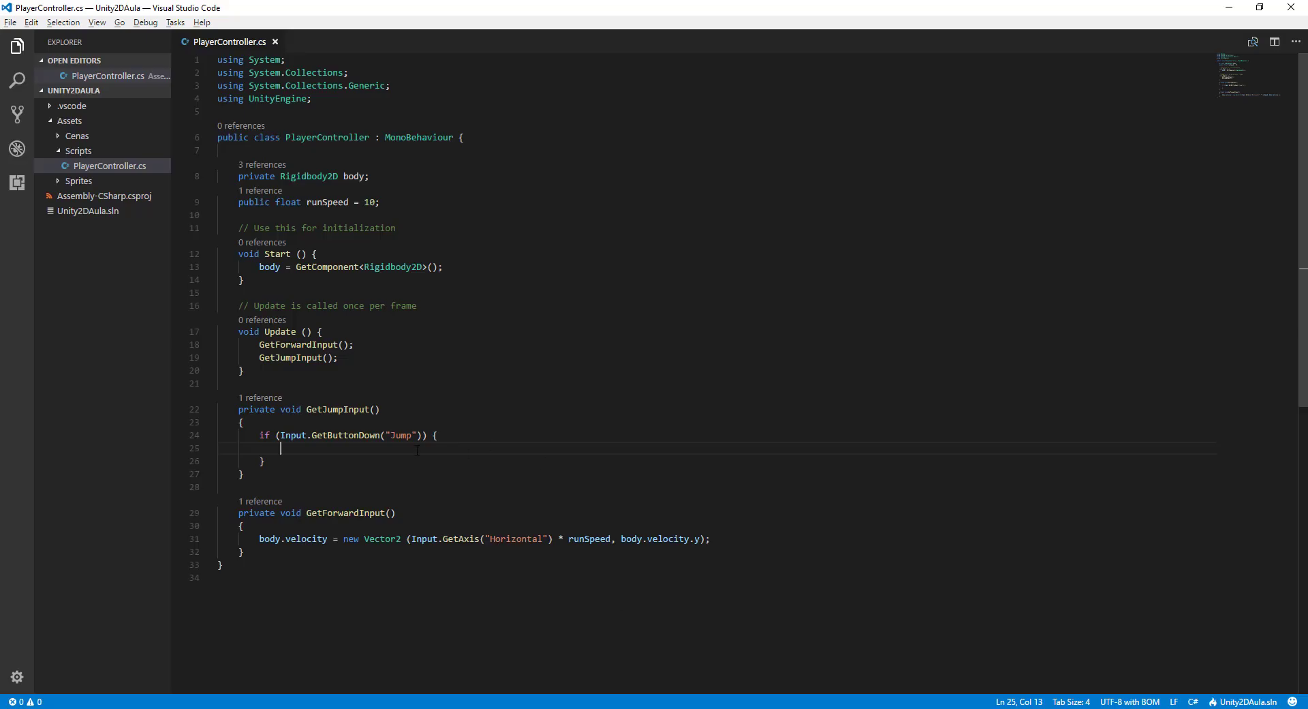
{"action": "left_click", "coordinate": [418, 435]}
{"action": "key", "text": "Right"}
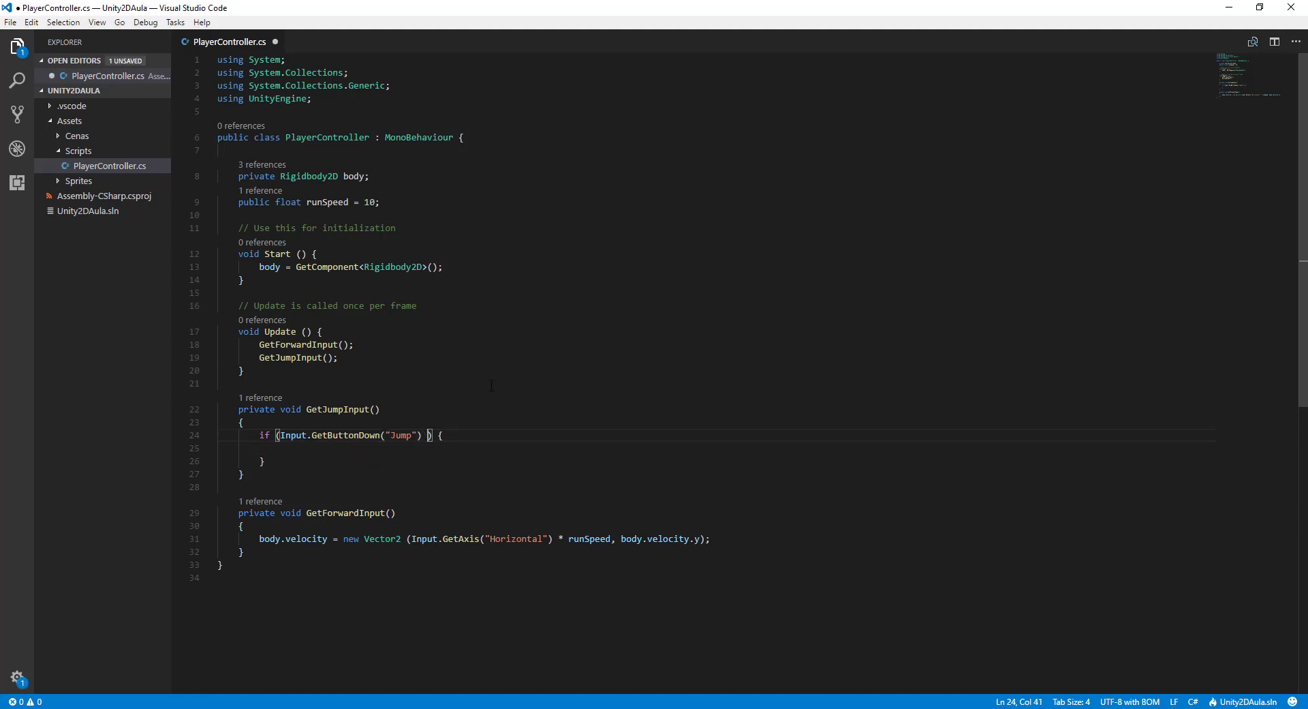
{"action": "type", "text": "&&"}
{"action": "key", "text": "Right"}
{"action": "key", "text": "Left"}
{"action": "type", "text": "foot"}
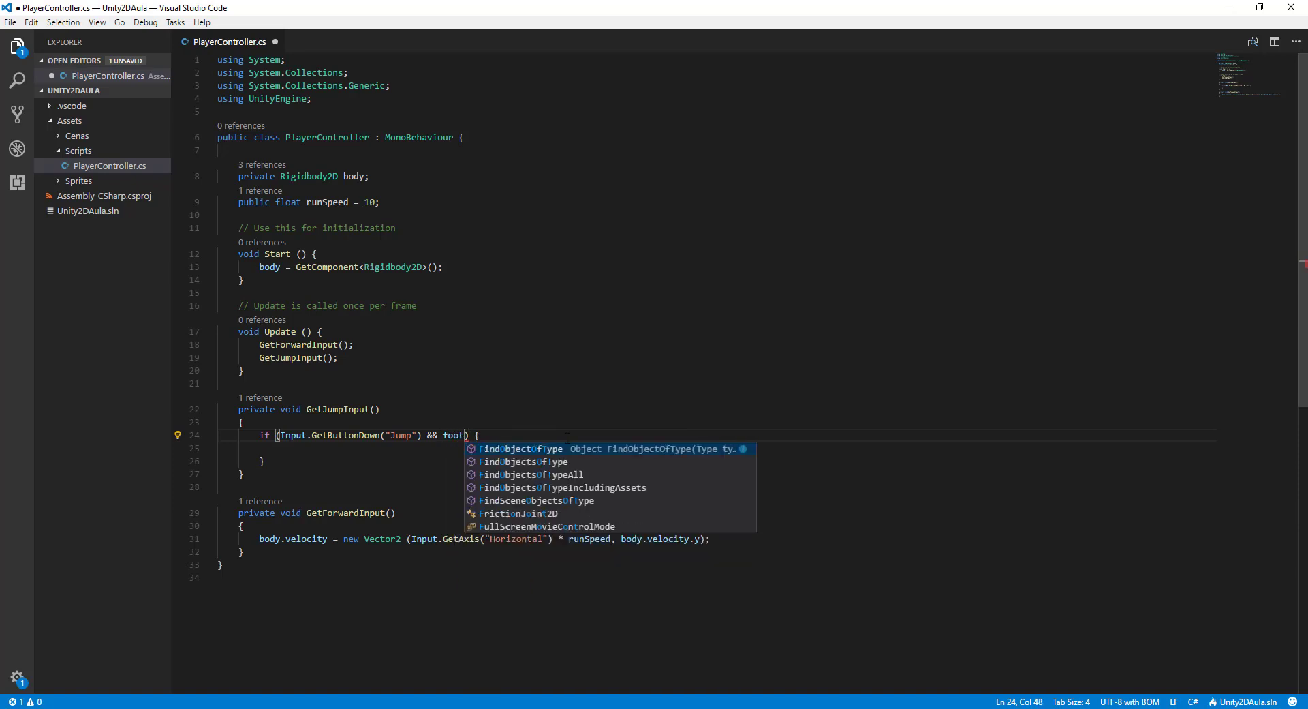
{"action": "key", "text": "Return"}
{"action": "key", "text": "Escape"}
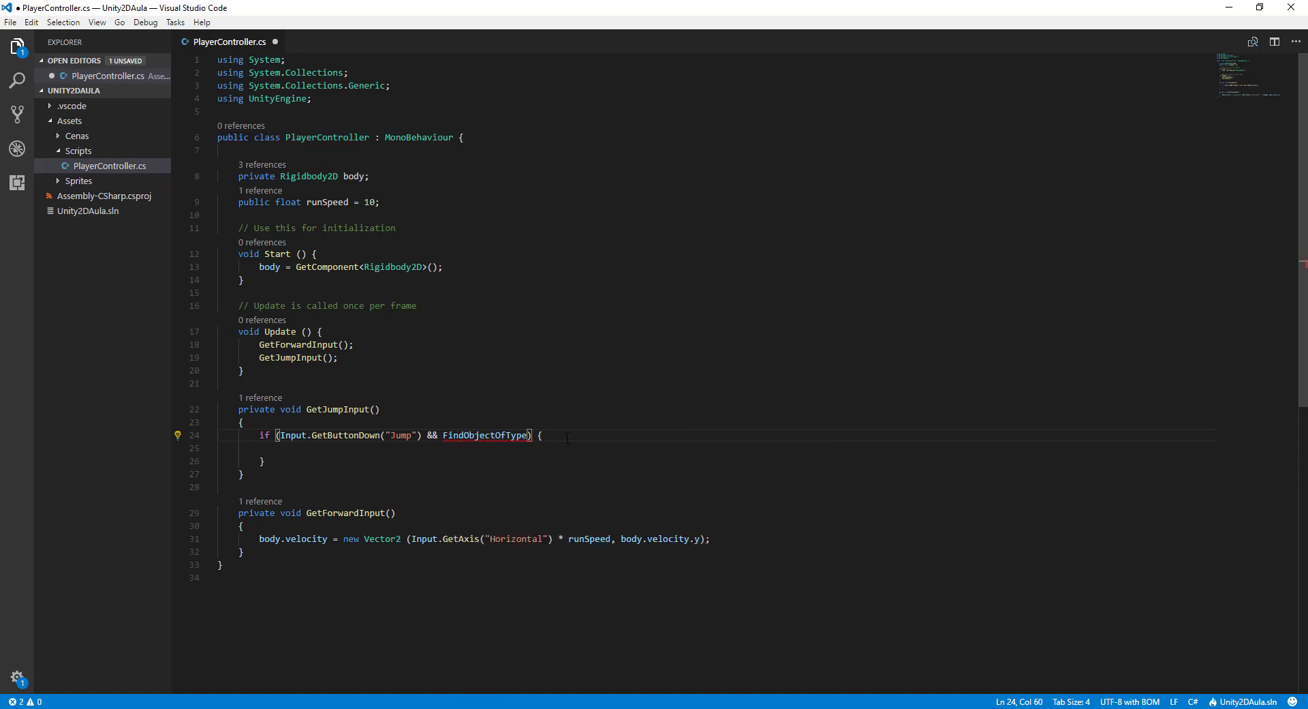
{"action": "key", "text": "ctrl+z"}
Step: Declare a public CircleCollider2D foot field below runSpeed and save
{"action": "left_click", "coordinate": [434, 200]}
{"action": "key", "text": "Return"}
{"action": "key", "text": "Return"}
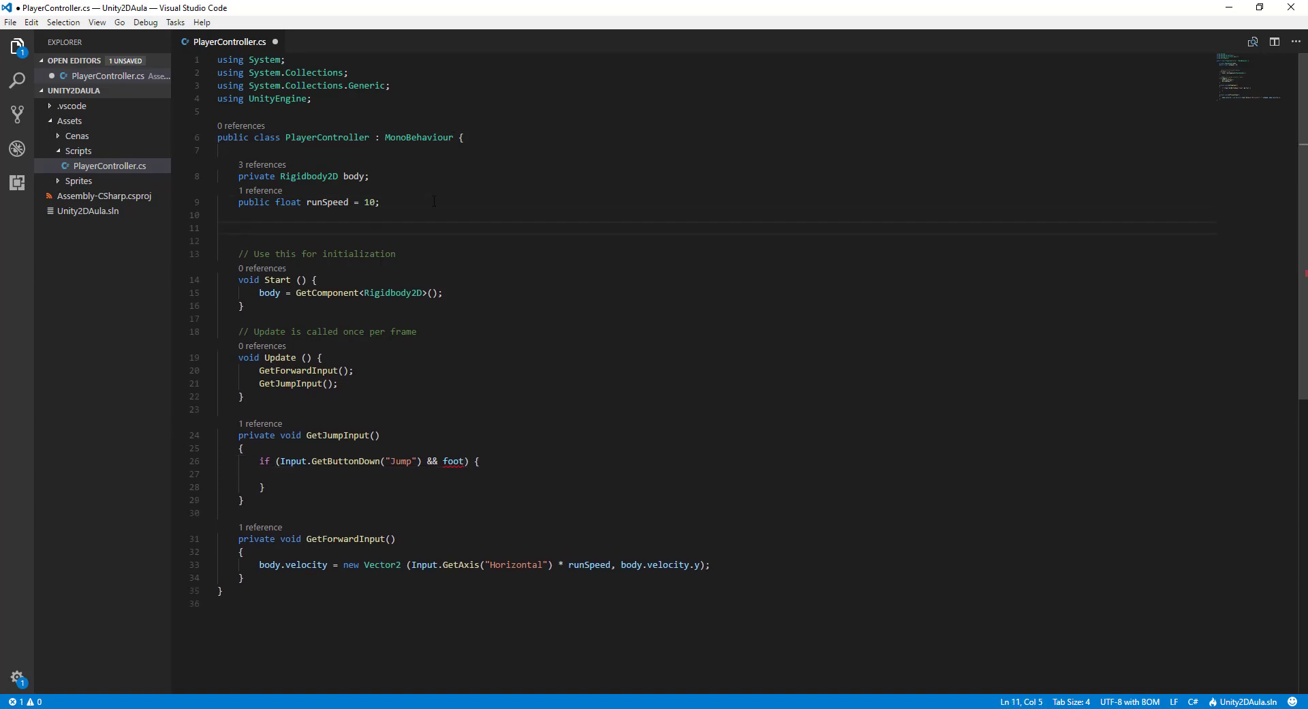
{"action": "type", "text": "public Cir"}
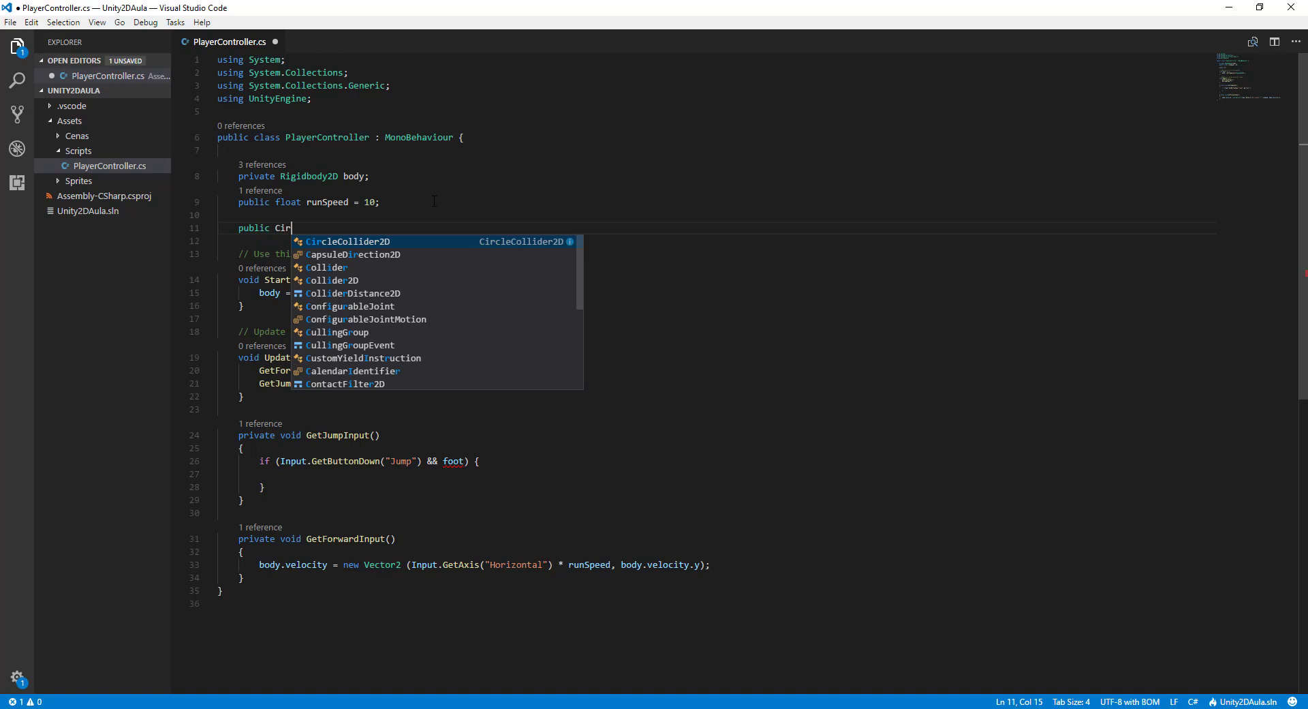
{"action": "key", "text": "Return"}
{"action": "type", "text": "foo"}
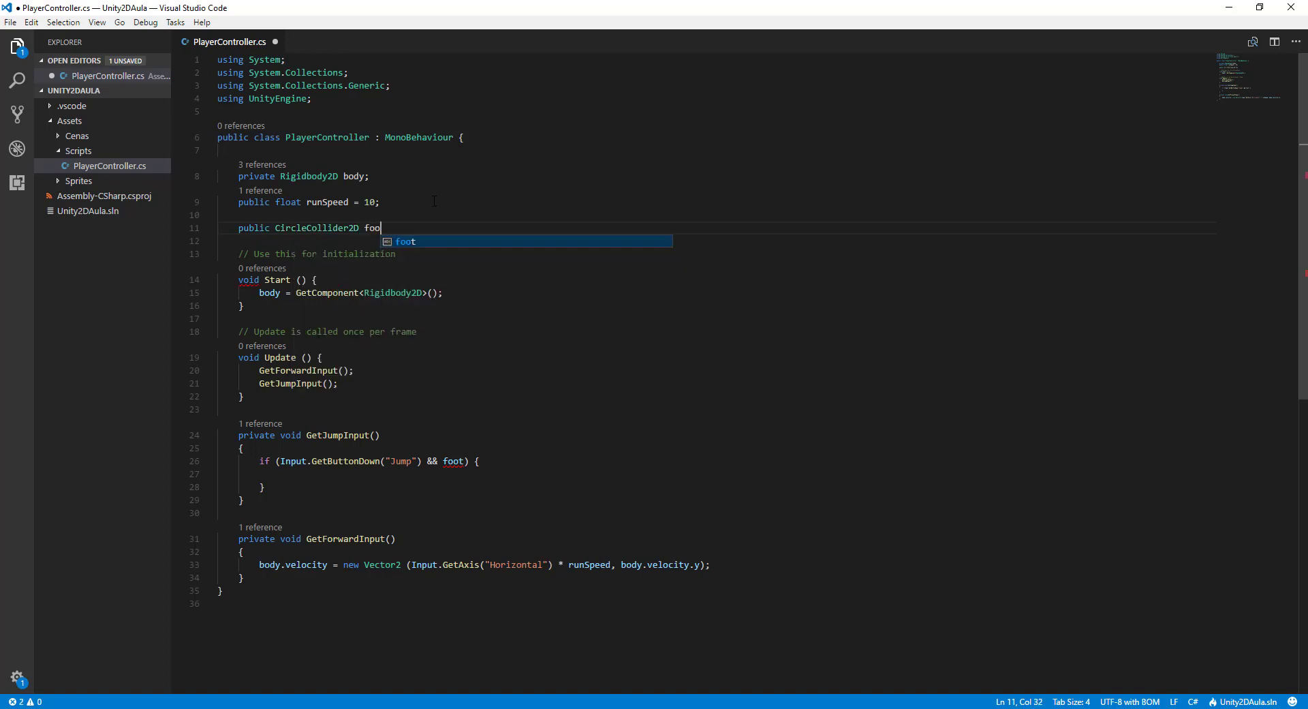
{"action": "type", "text": "t;"}
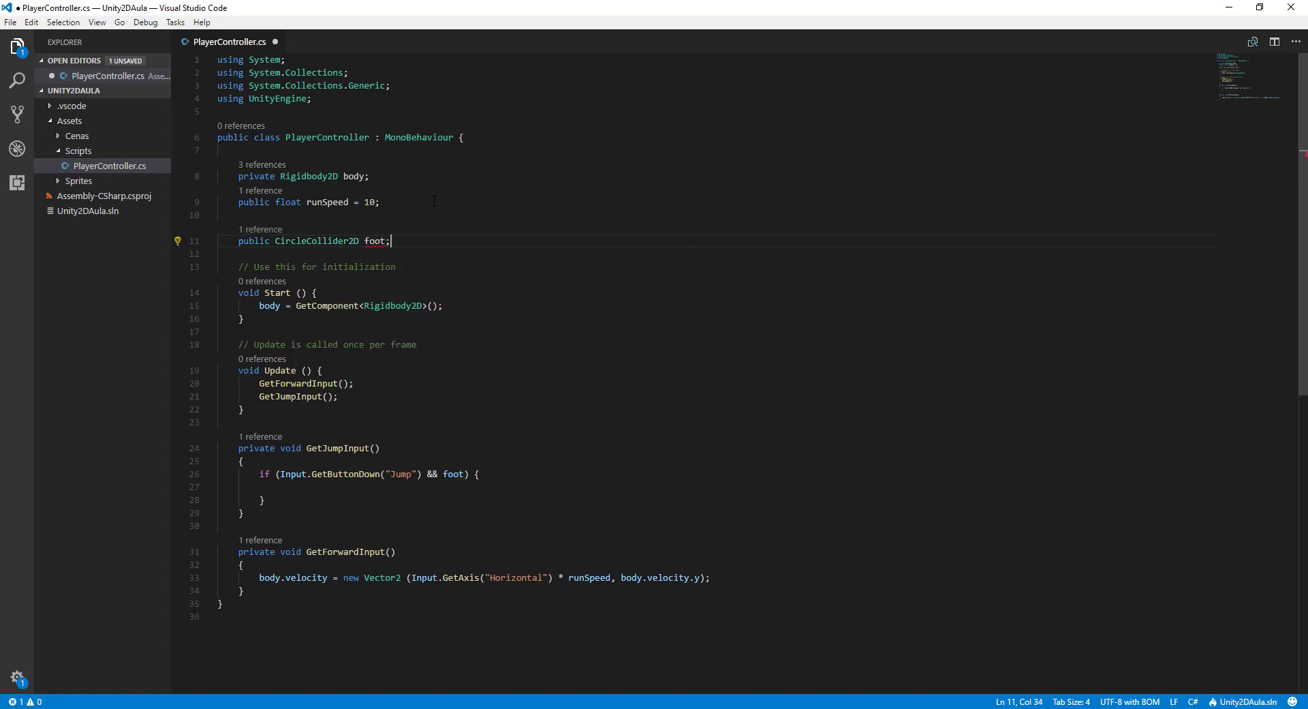
{"action": "key", "text": "ctrl+s"}
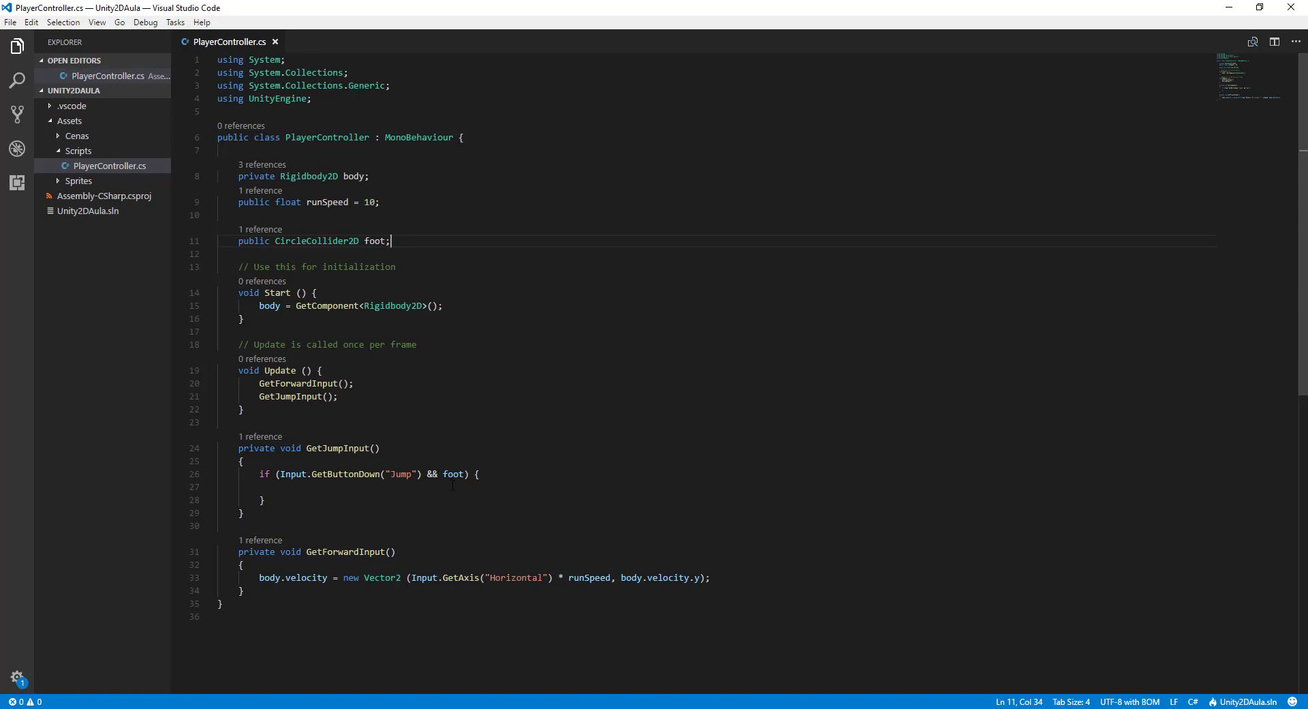
Step: Extend foot in the condition to foot.IsTouchingLayers( using IntelliSense
{"action": "left_click", "coordinate": [467, 480]}
{"action": "type", "text": "."}
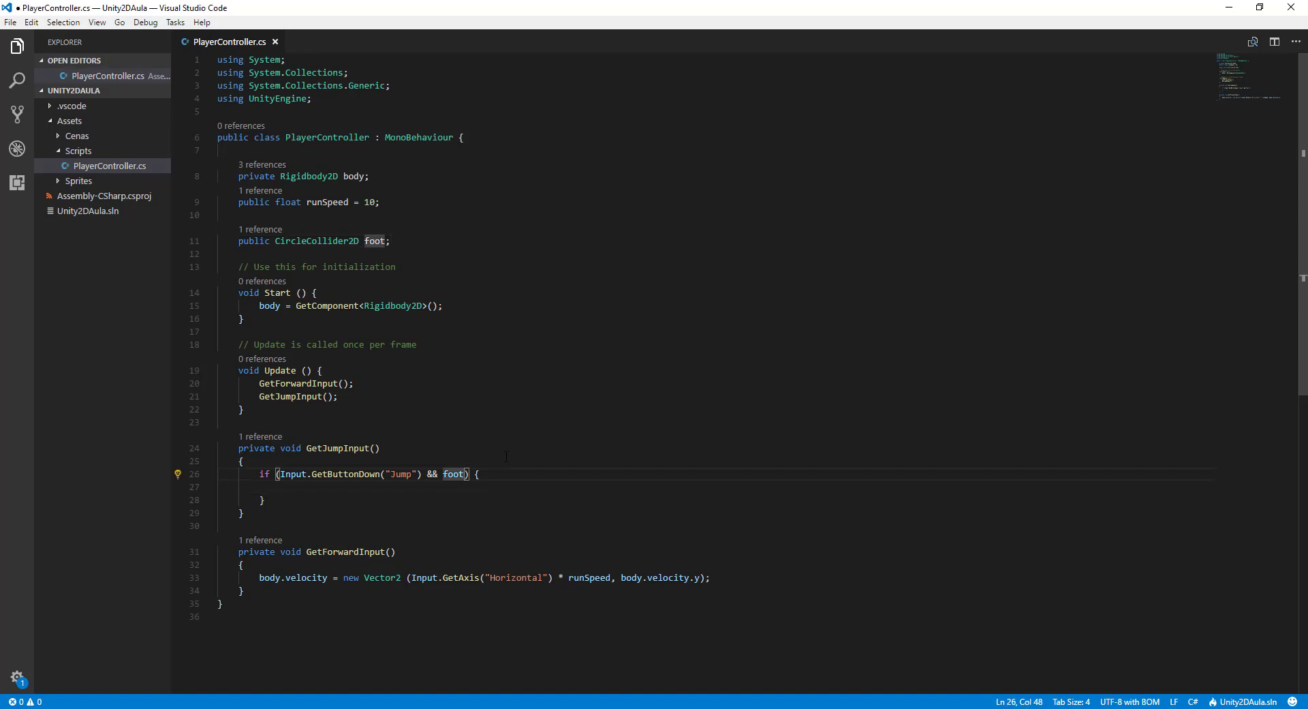
{"action": "type", "text": "is"}
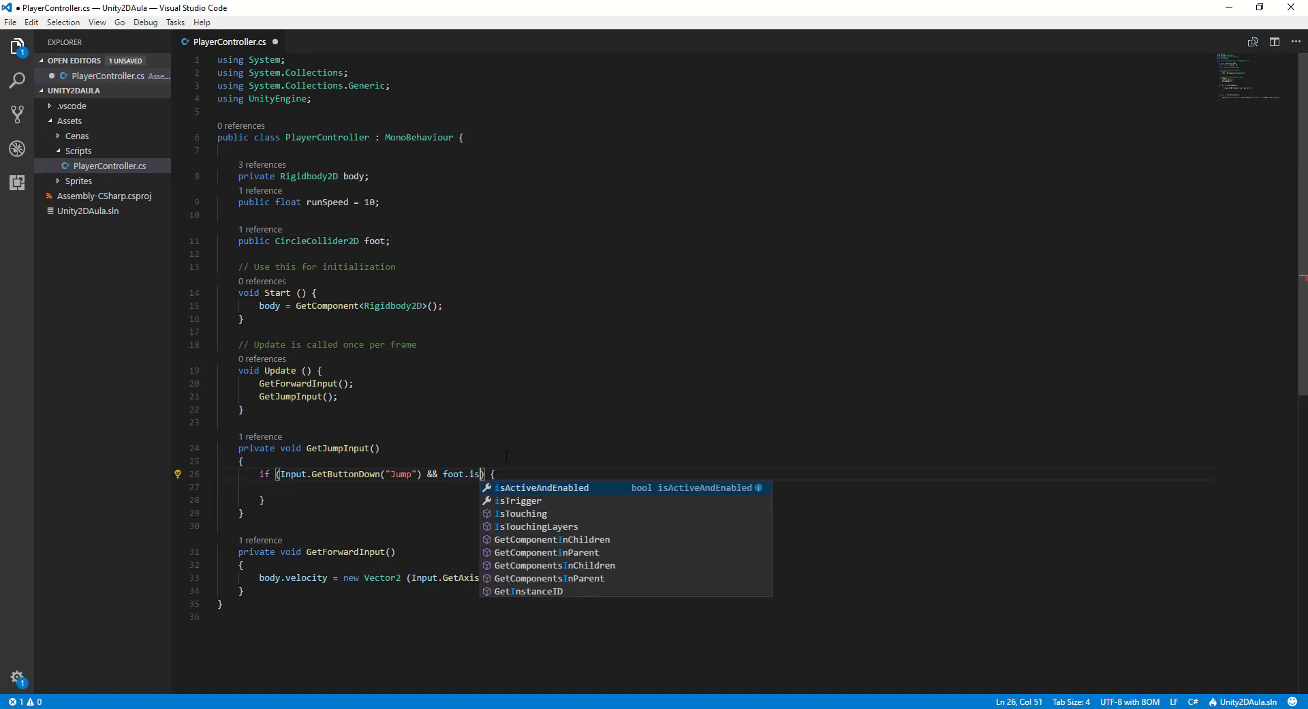
{"action": "key", "text": "Down"}
{"action": "key", "text": "Down"}
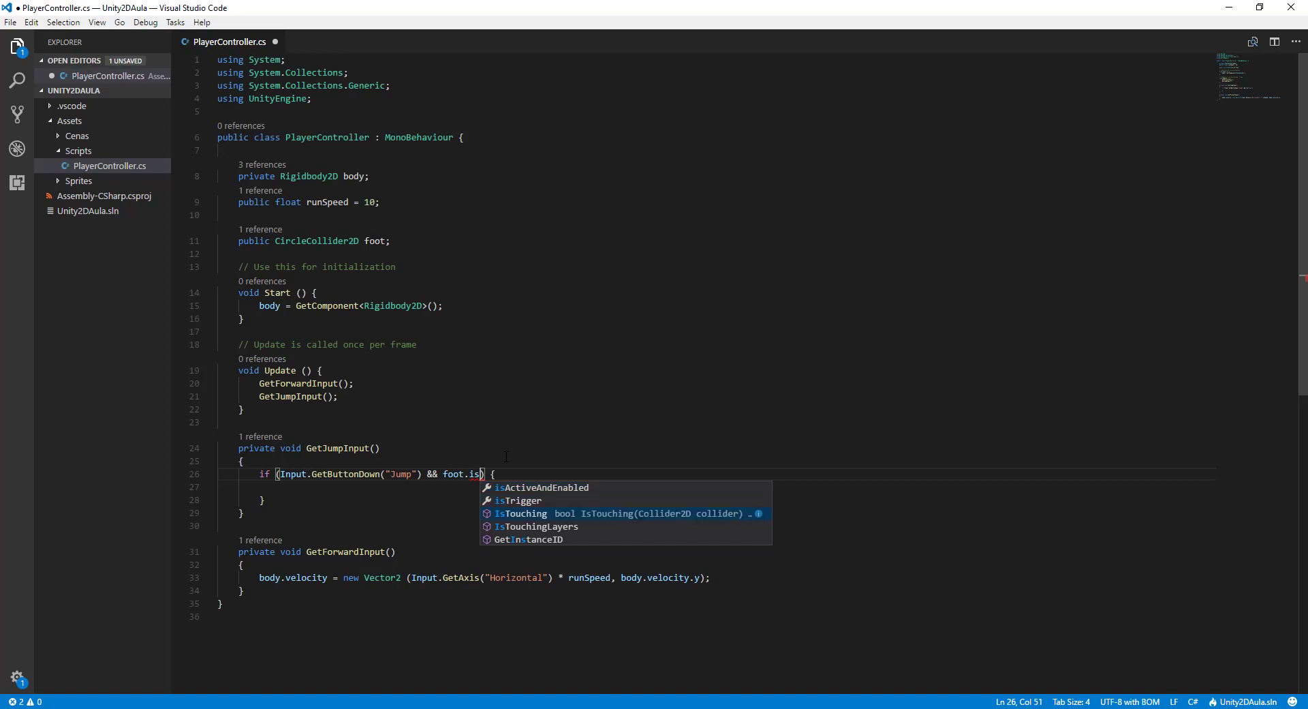
{"action": "key", "text": "Down"}
{"action": "key", "text": "Return"}
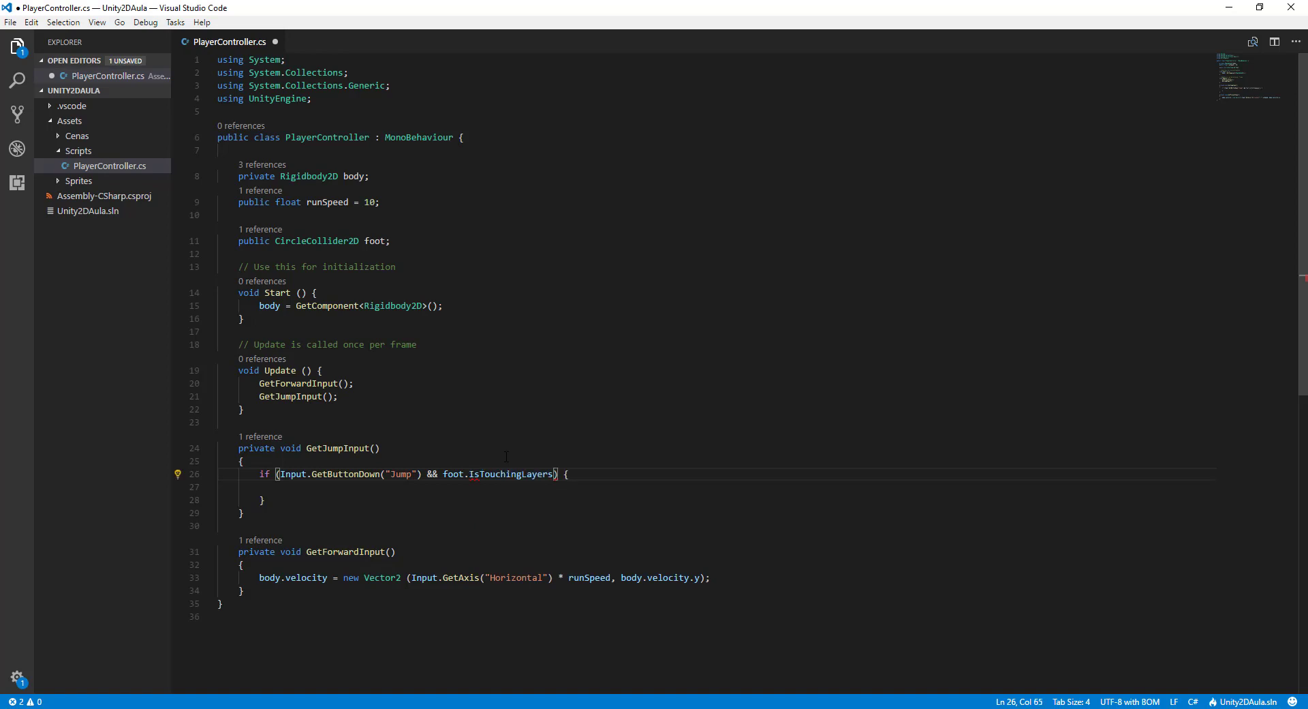
{"action": "type", "text": "("}
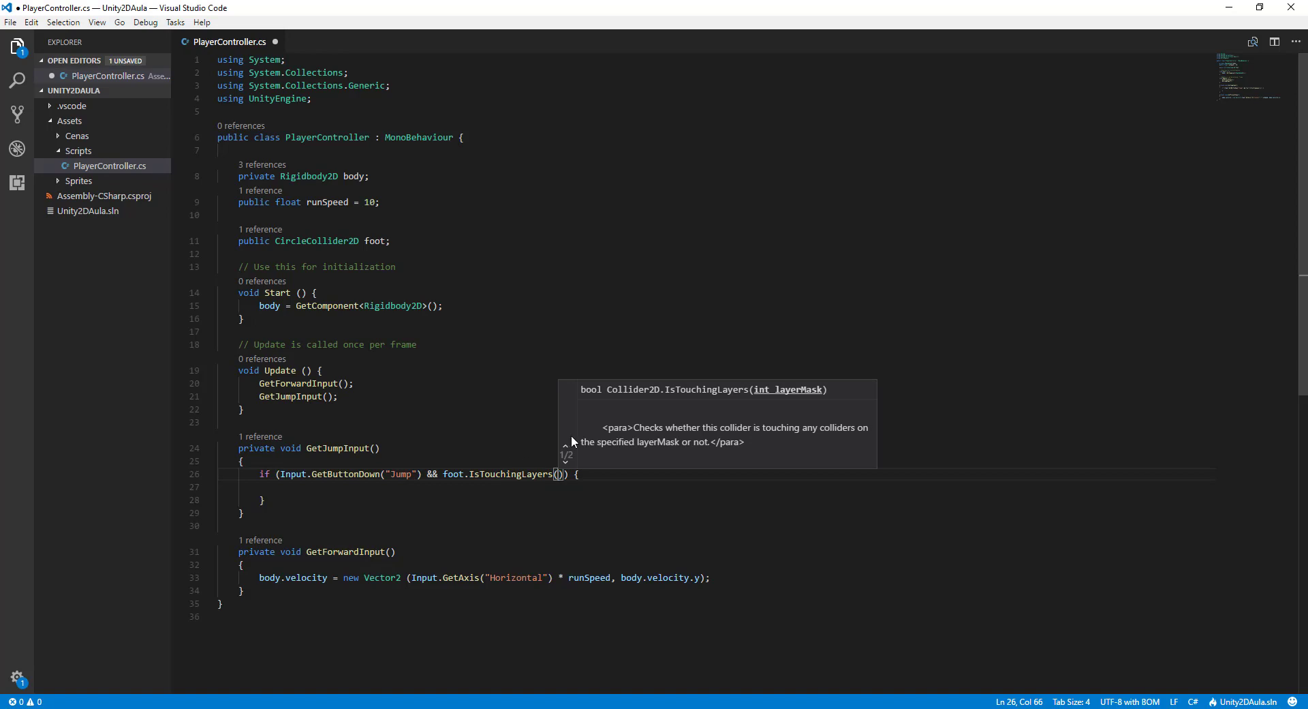
Step: Add a 'public LayerMask ground;' field below the foot field and save
{"action": "left_click", "coordinate": [399, 243]}
{"action": "key", "text": "Return"}
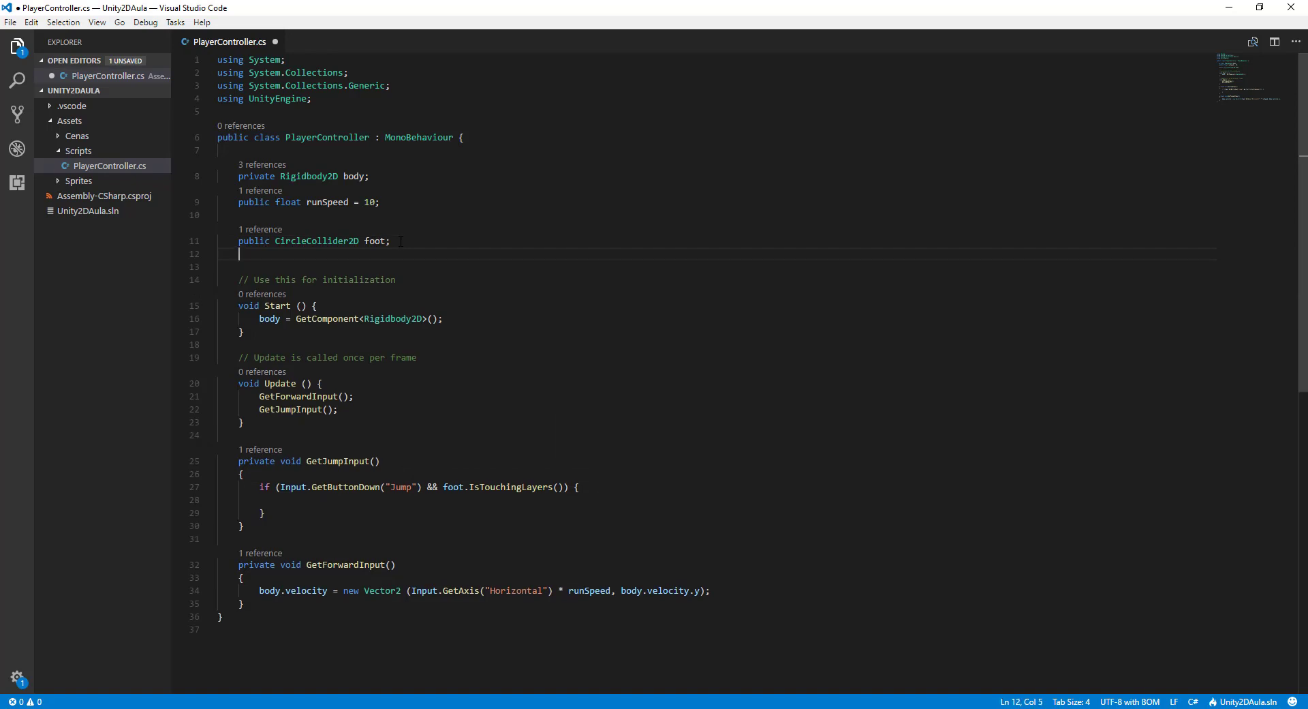
{"action": "key", "text": "Return"}
{"action": "type", "text": "publi"}
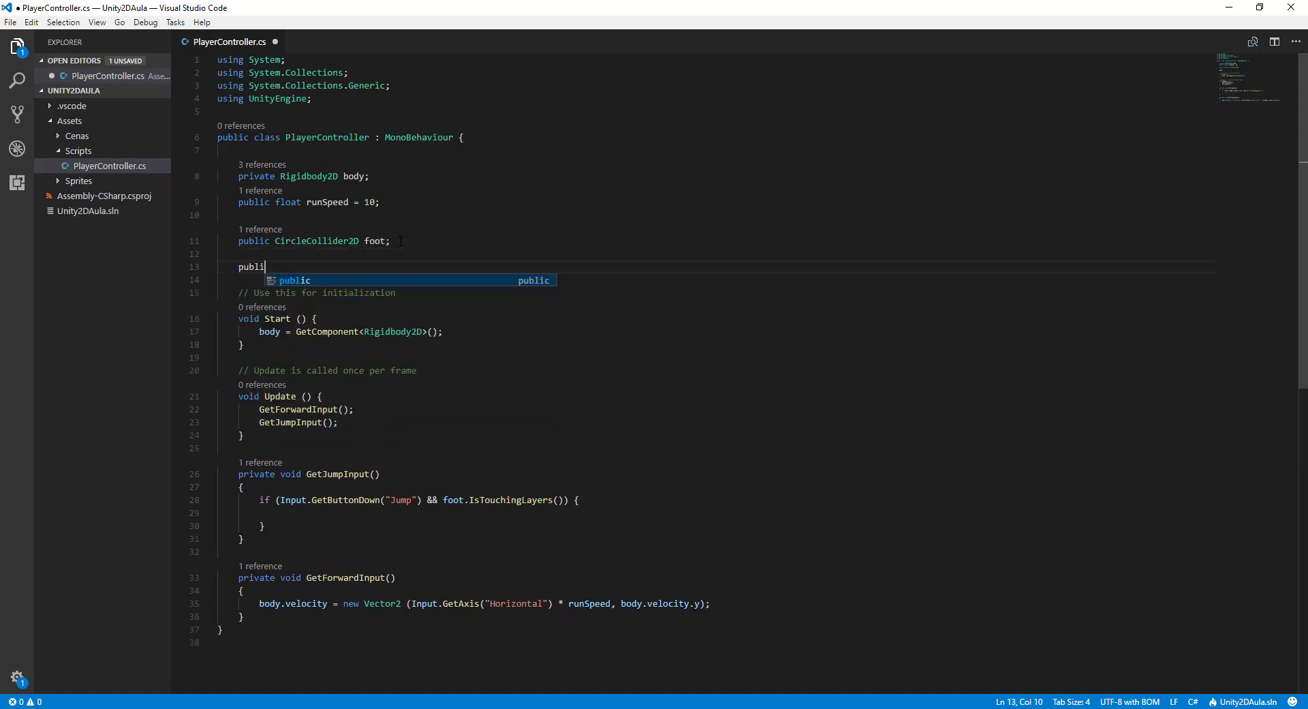
{"action": "type", "text": "c La"}
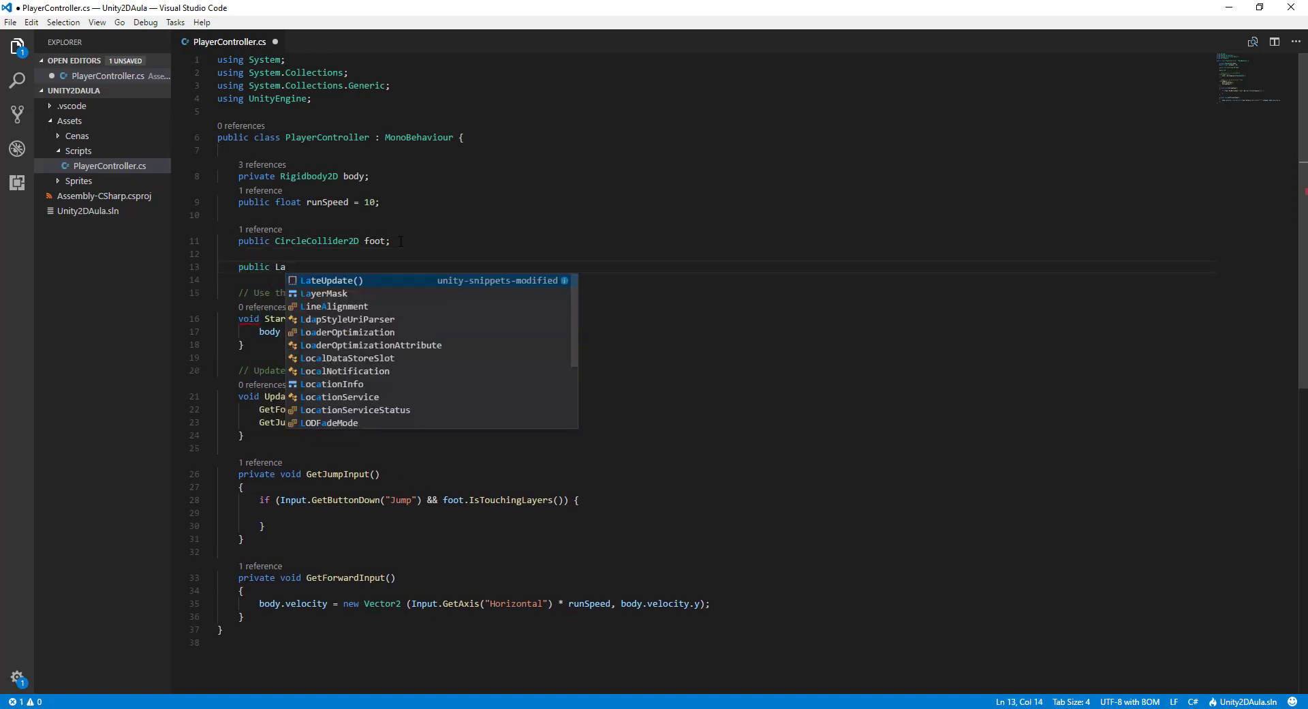
{"action": "type", "text": "yerMask g"}
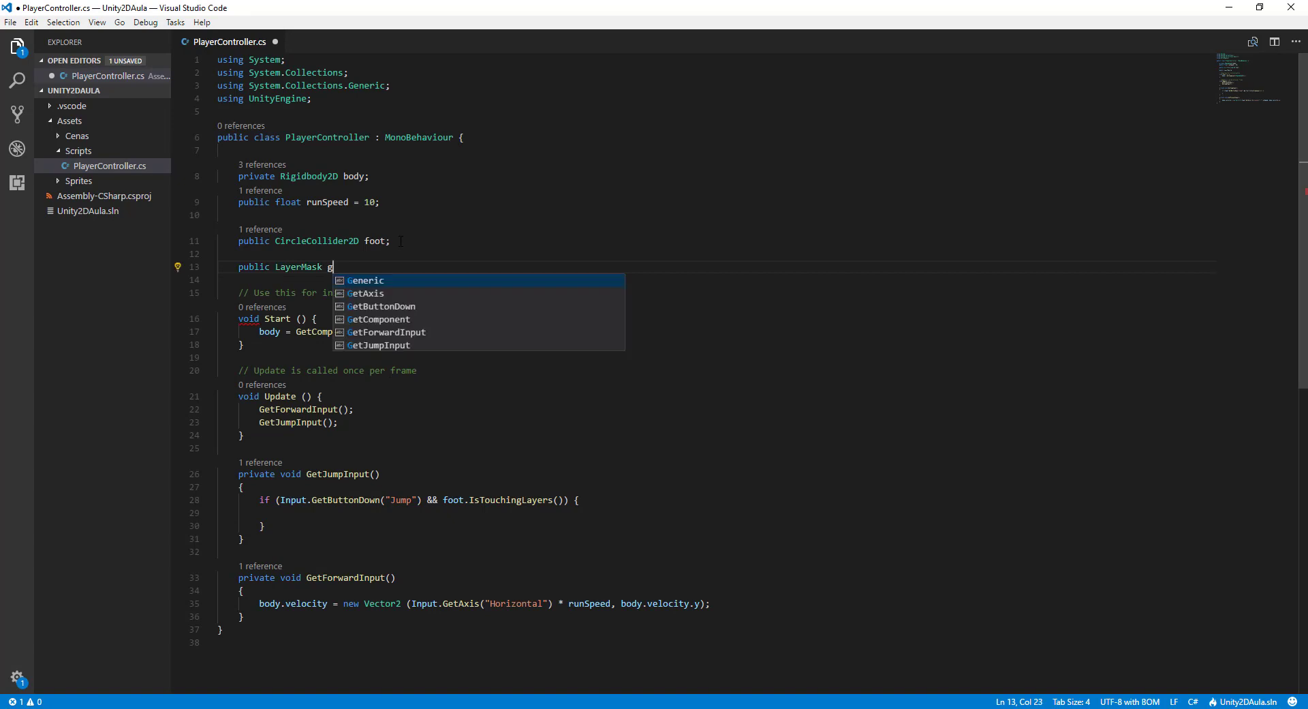
{"action": "type", "text": "round;"}
{"action": "key", "text": "ctrl+s"}
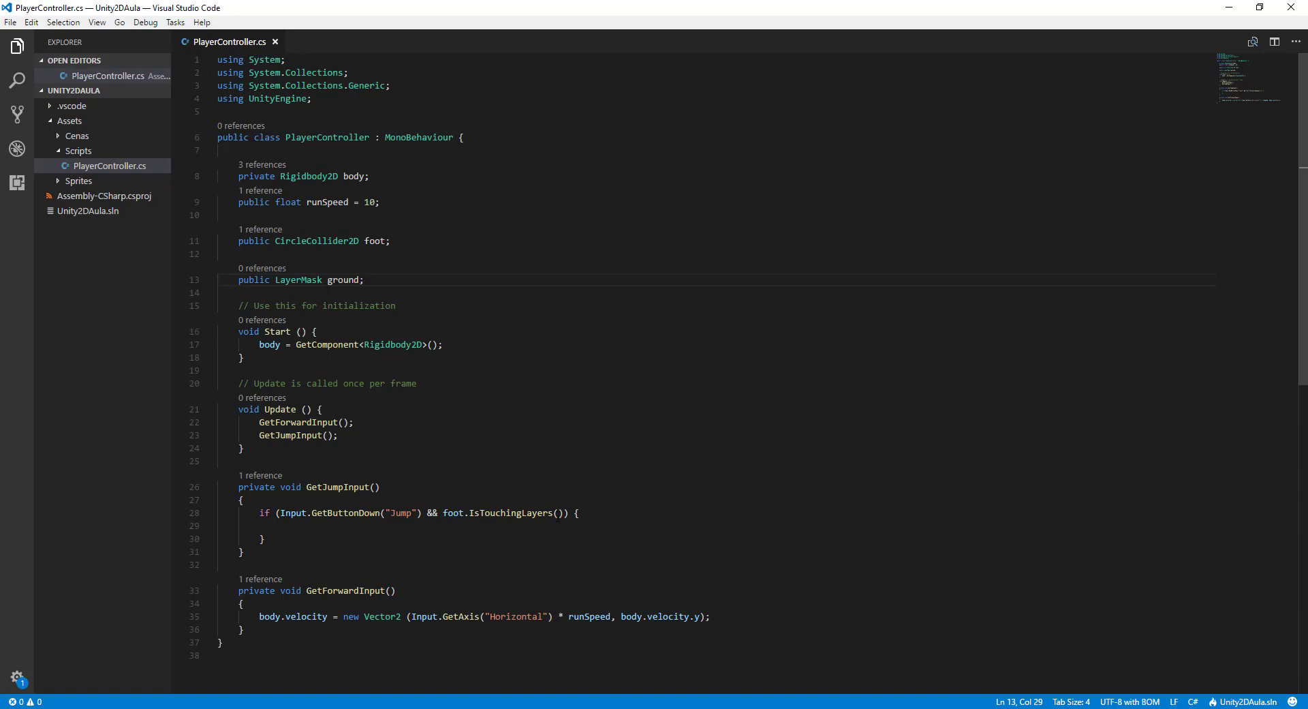
Step: Pass ground into the IsTouchingLayers call and save the script
{"action": "left_click", "coordinate": [557, 512]}
{"action": "type", "text": "ground"}
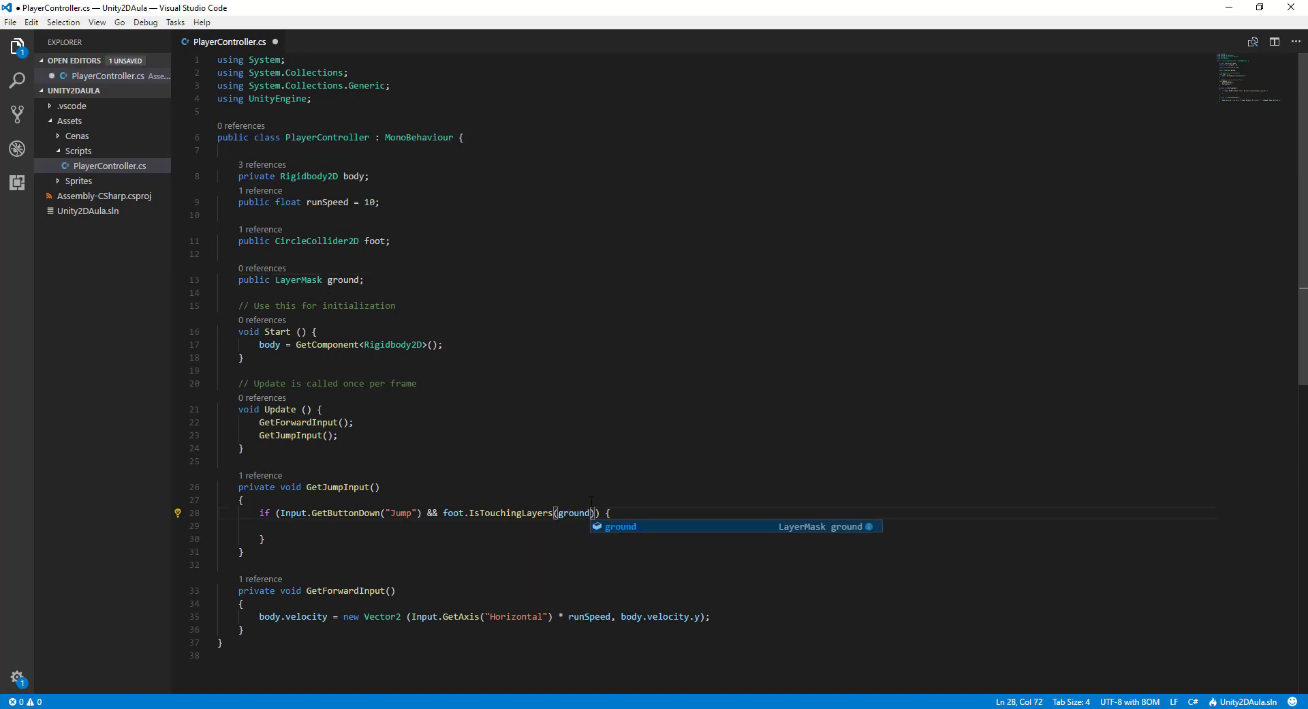
{"action": "key", "text": "ctrl+s"}
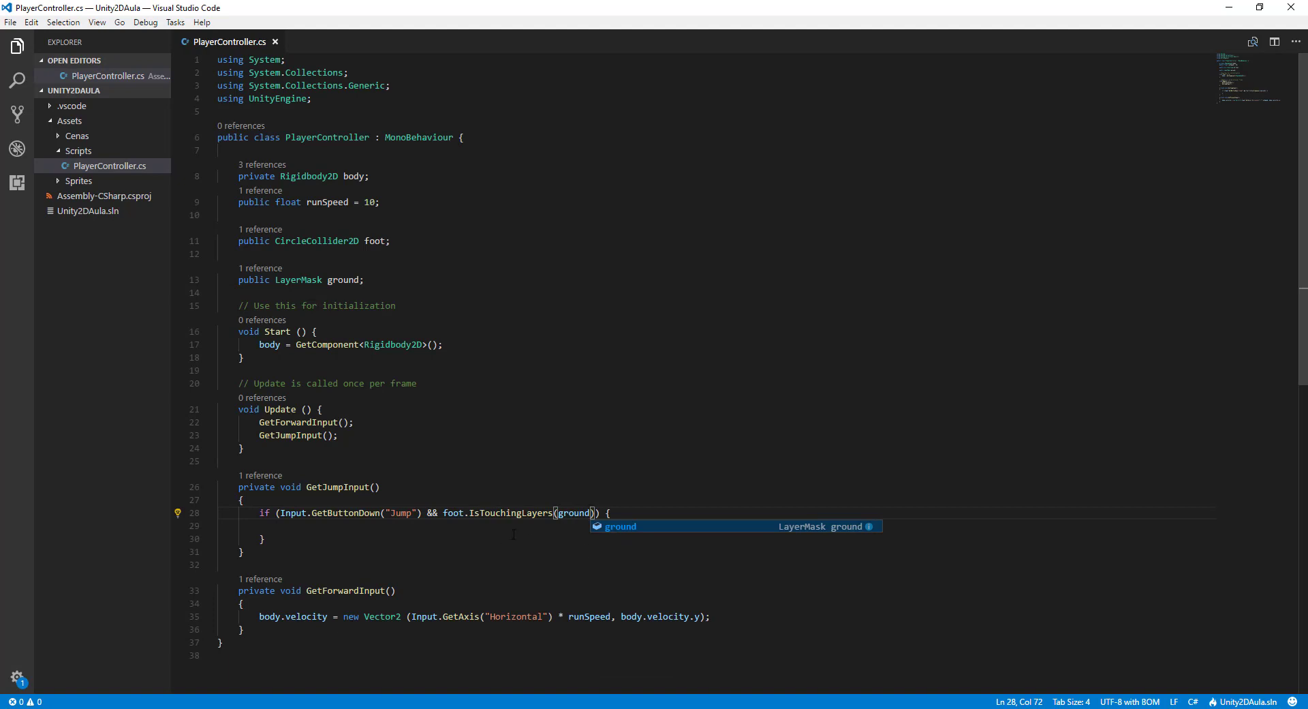
Step: Add body.AddForce(Vector2.up * jumpForce); inside the jump check
{"action": "left_click", "coordinate": [518, 525]}
{"action": "key", "text": "Tab"}
{"action": "key", "text": "Tab"}
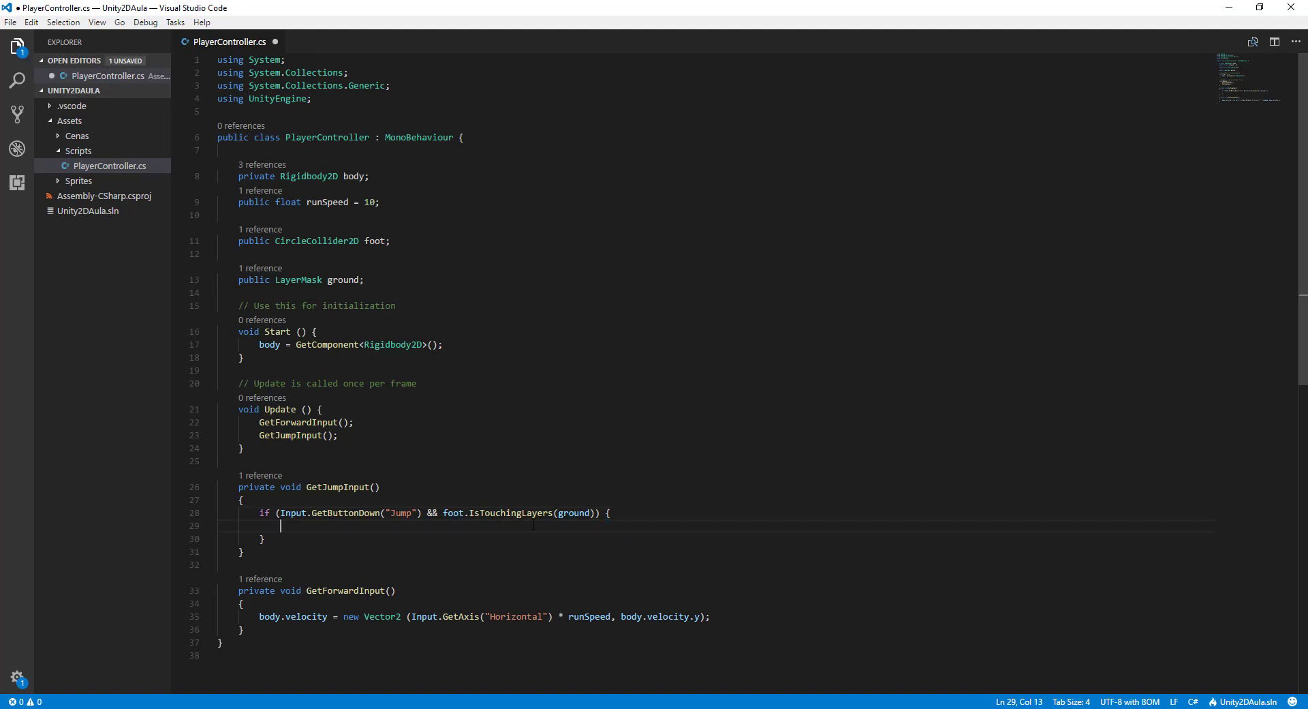
{"action": "type", "text": "body"}
{"action": "key", "text": "Escape"}
{"action": "type", "text": "."}
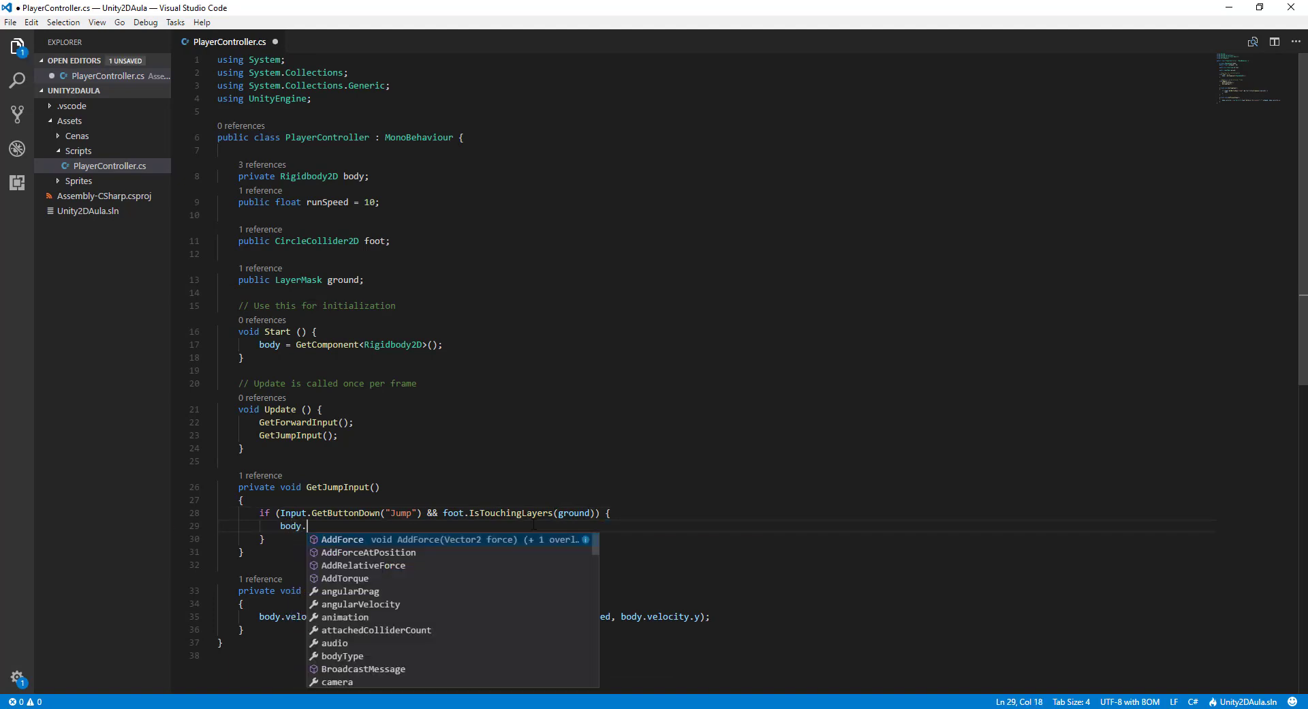
{"action": "key", "text": "Return"}
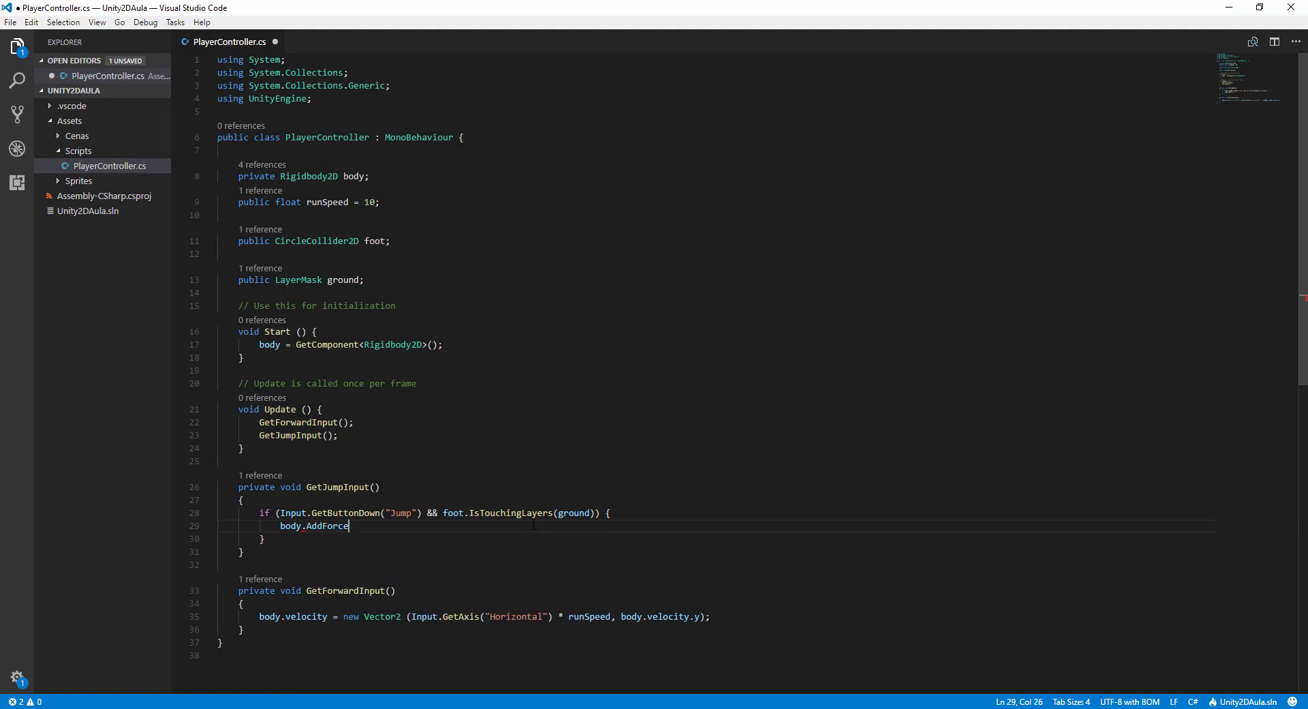
{"action": "type", "text": "(V"}
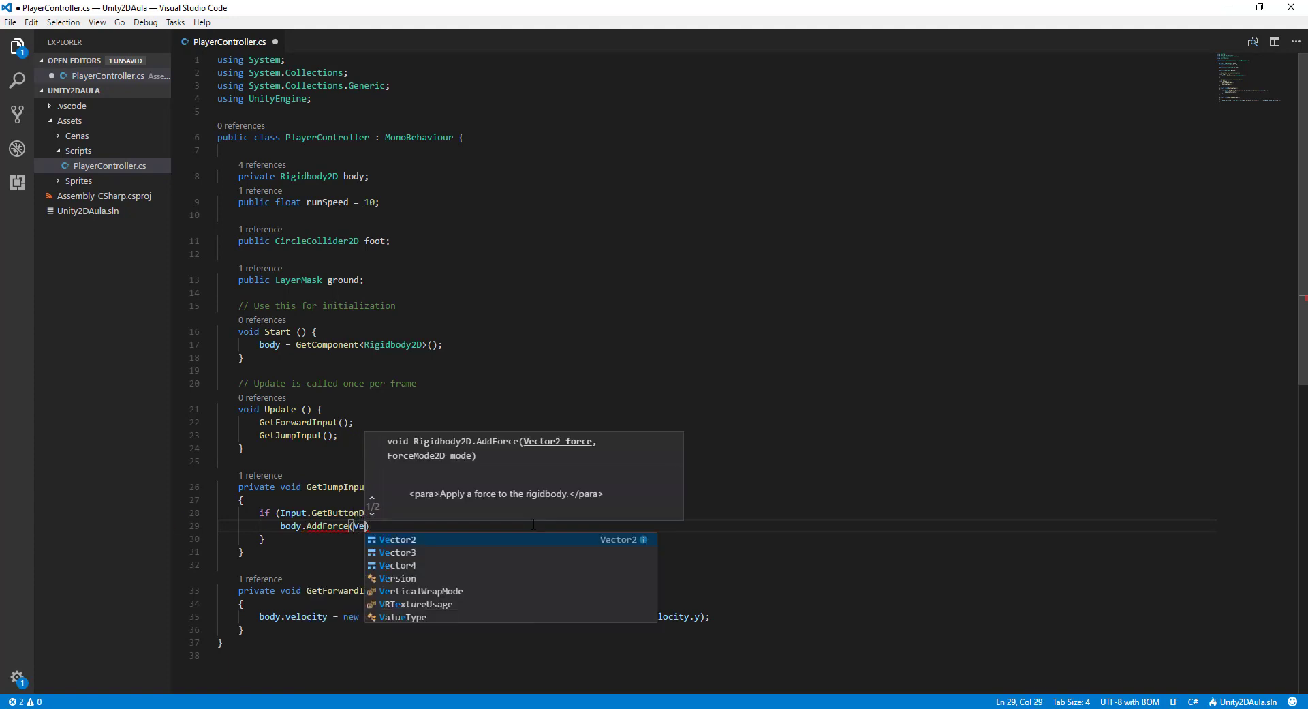
{"action": "type", "text": "ector2.up"}
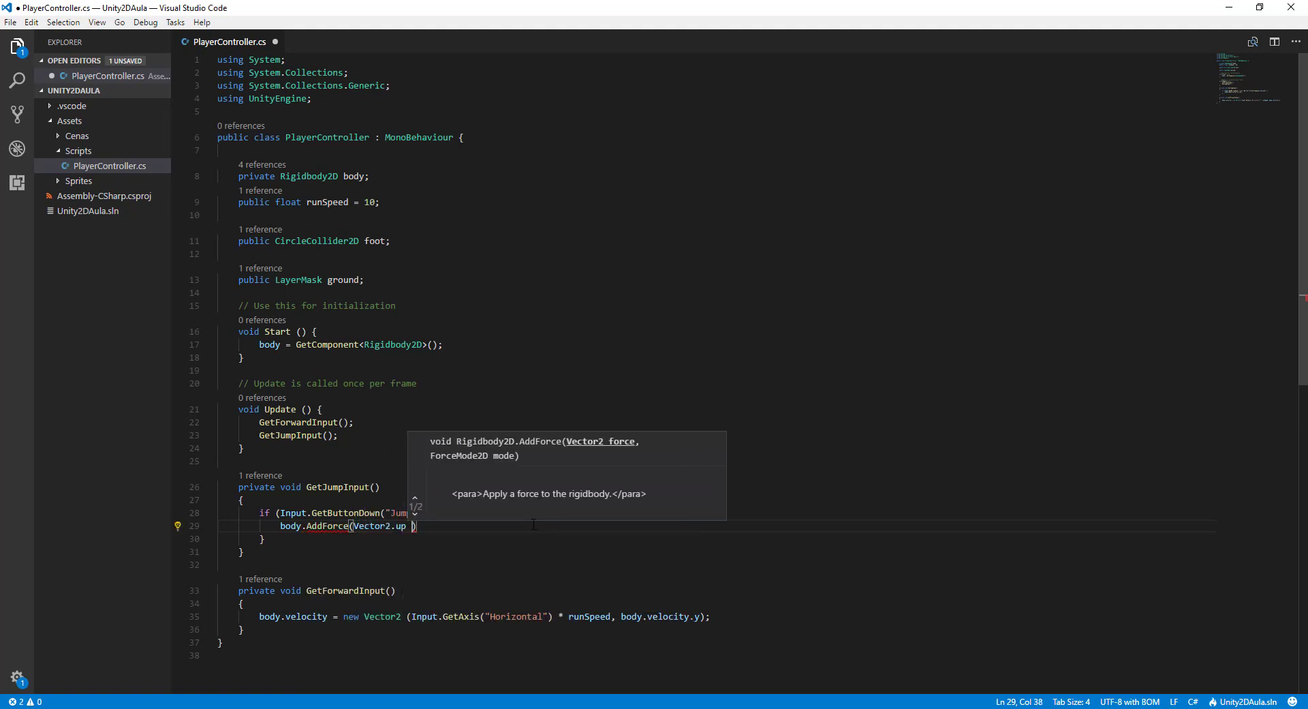
{"action": "type", "text": " * jump"}
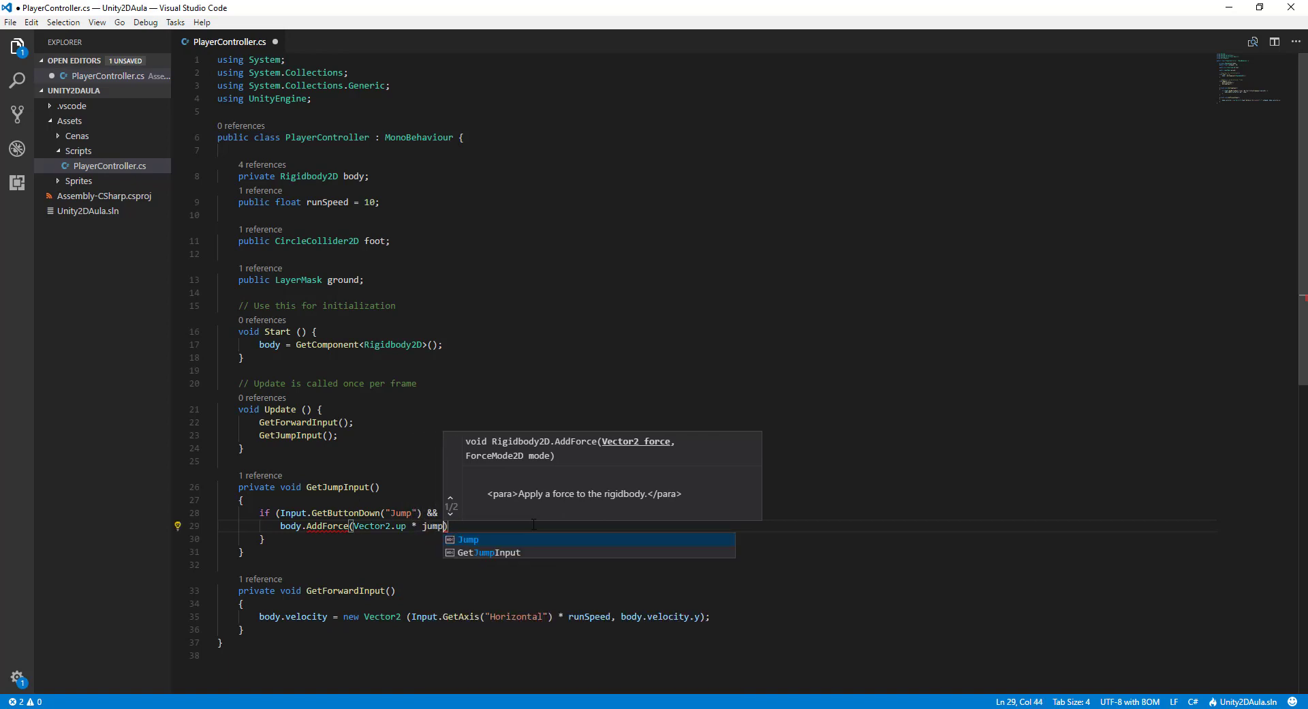
{"action": "type", "text": "Forc"}
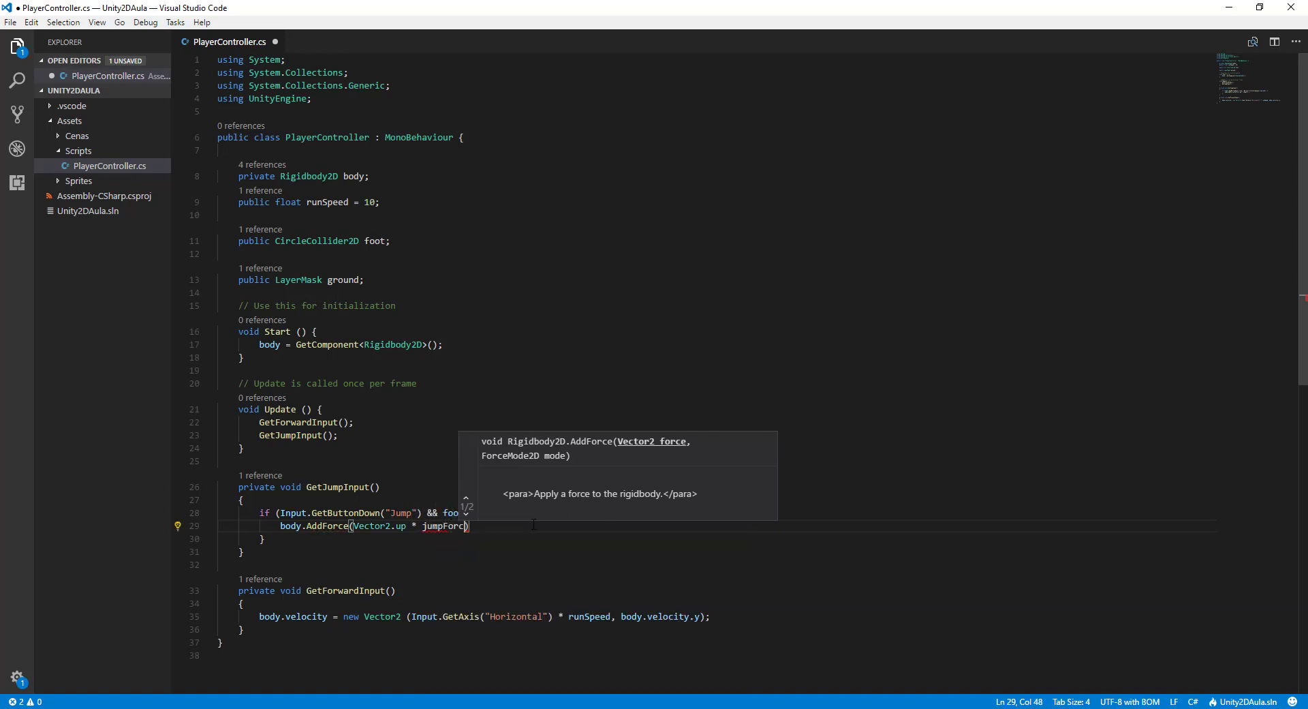
{"action": "type", "text": "e);"}
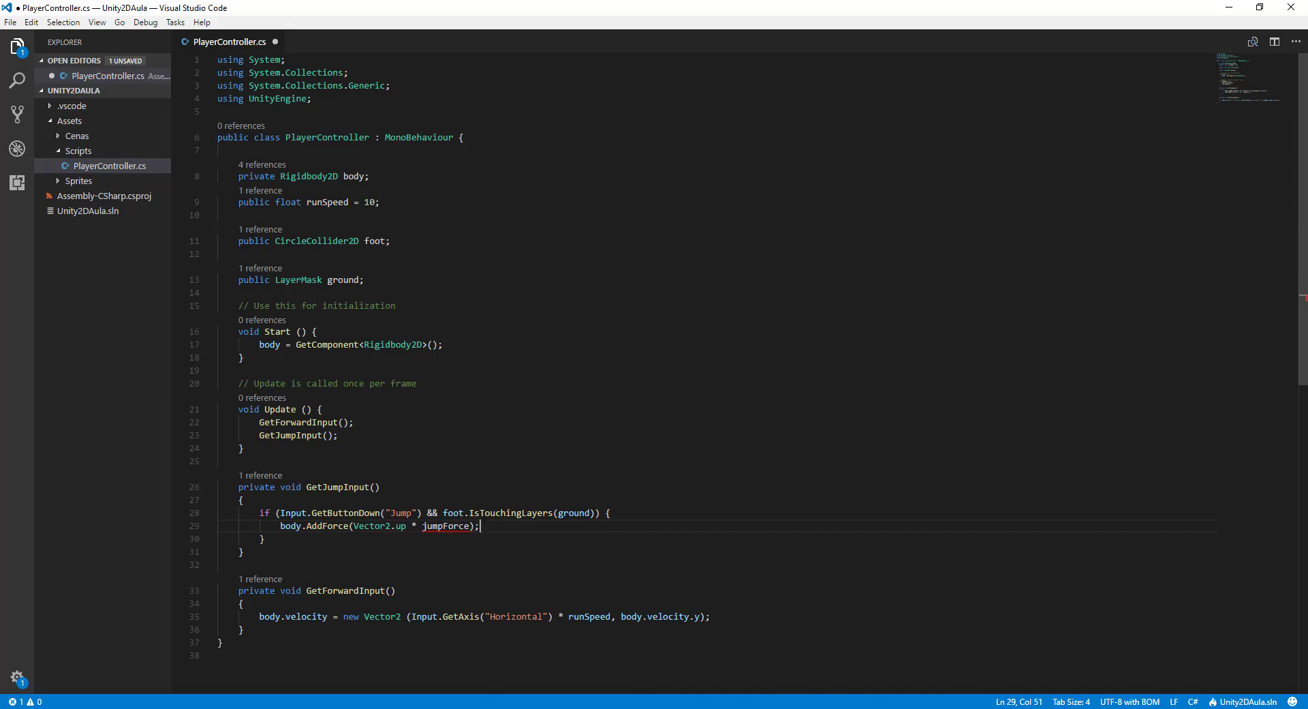
Step: Generate a public jumpForce field with the quick fix for the undefined name, and save
{"action": "left_click", "coordinate": [455, 526]}
{"action": "left_click", "coordinate": [178, 526]}
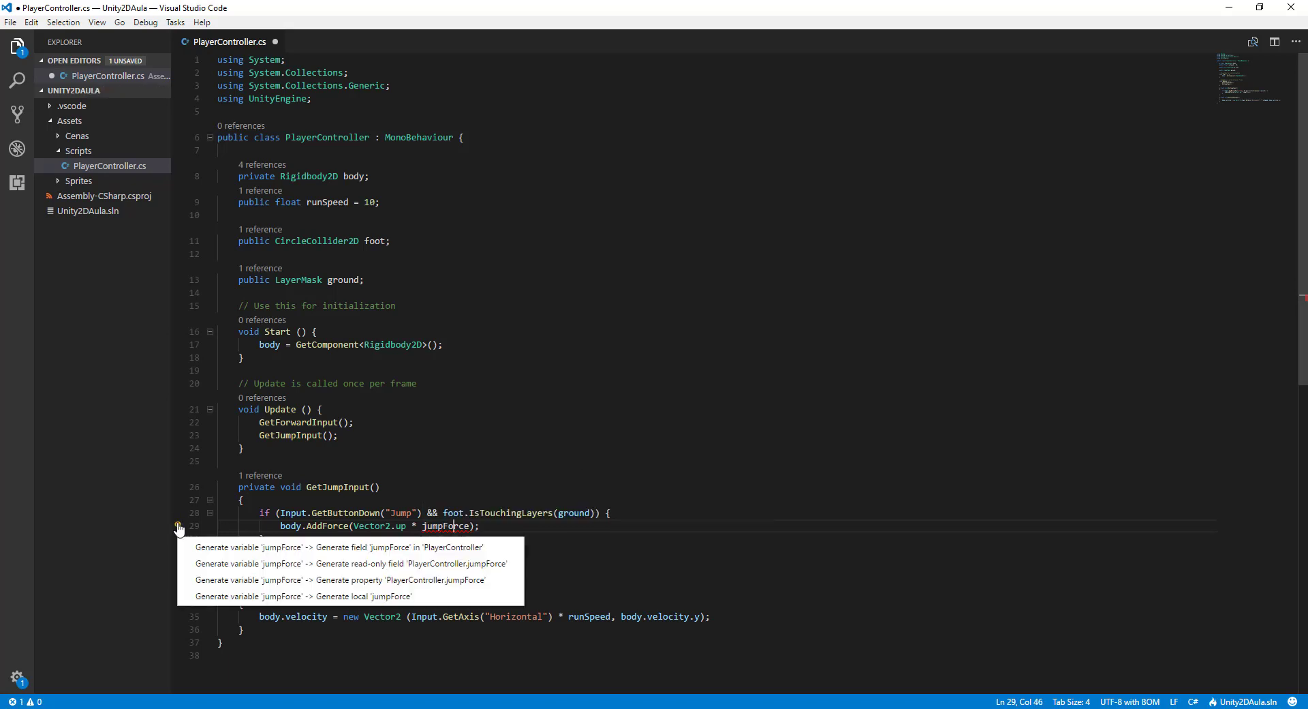
{"action": "left_click", "coordinate": [310, 547]}
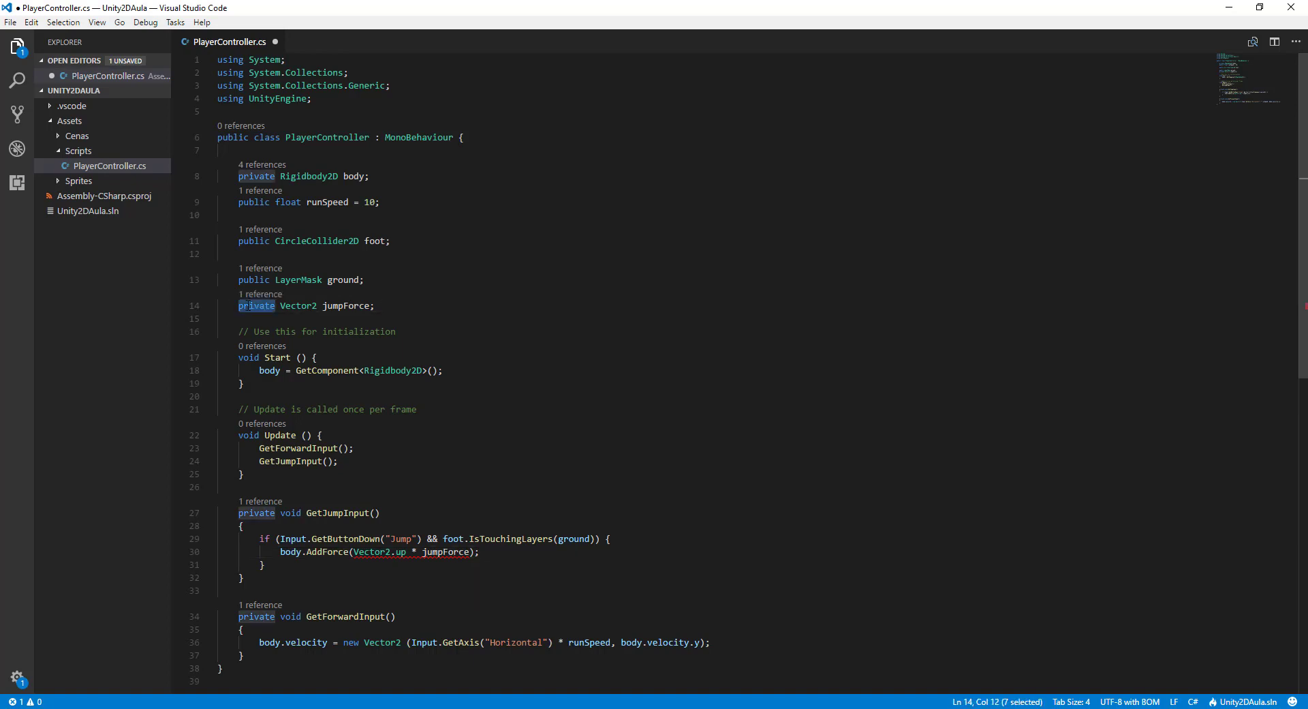
{"action": "type", "text": "public"}
{"action": "key", "text": "ctrl+s"}
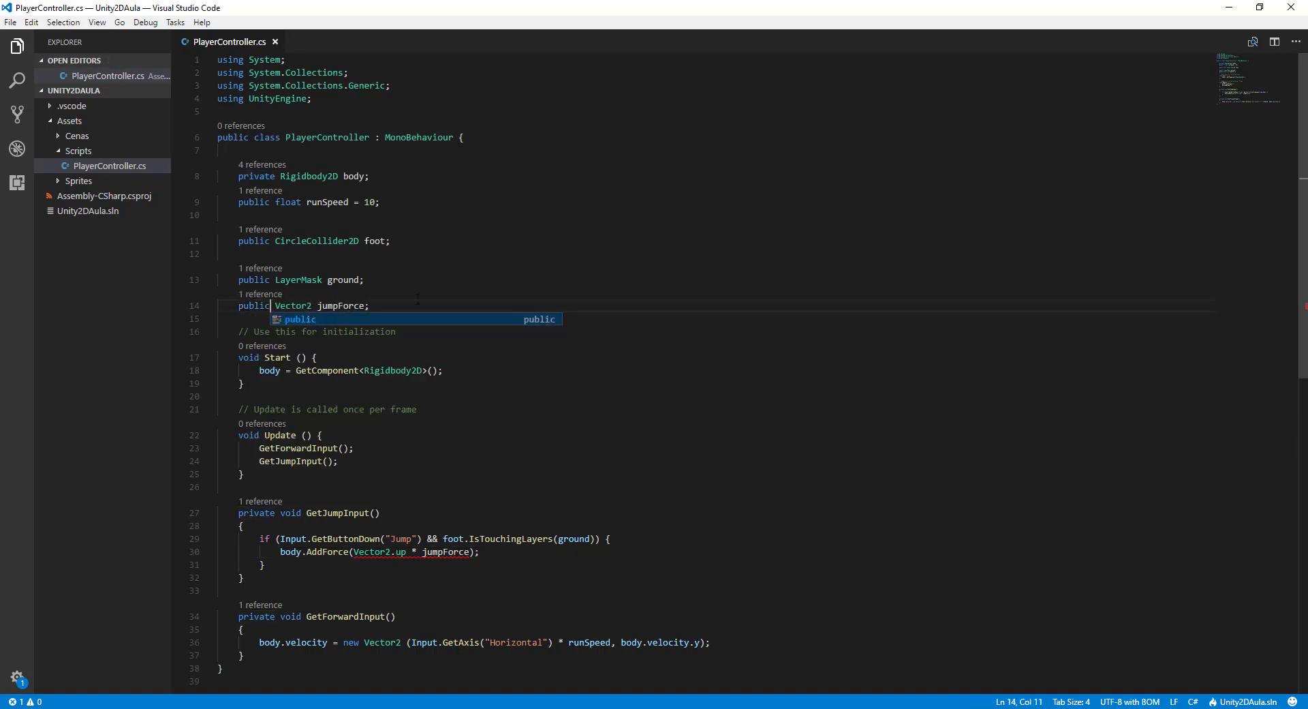
Step: Change the declaration to 'public float jumpForce = 20;' and save
{"action": "left_click", "coordinate": [364, 305]}
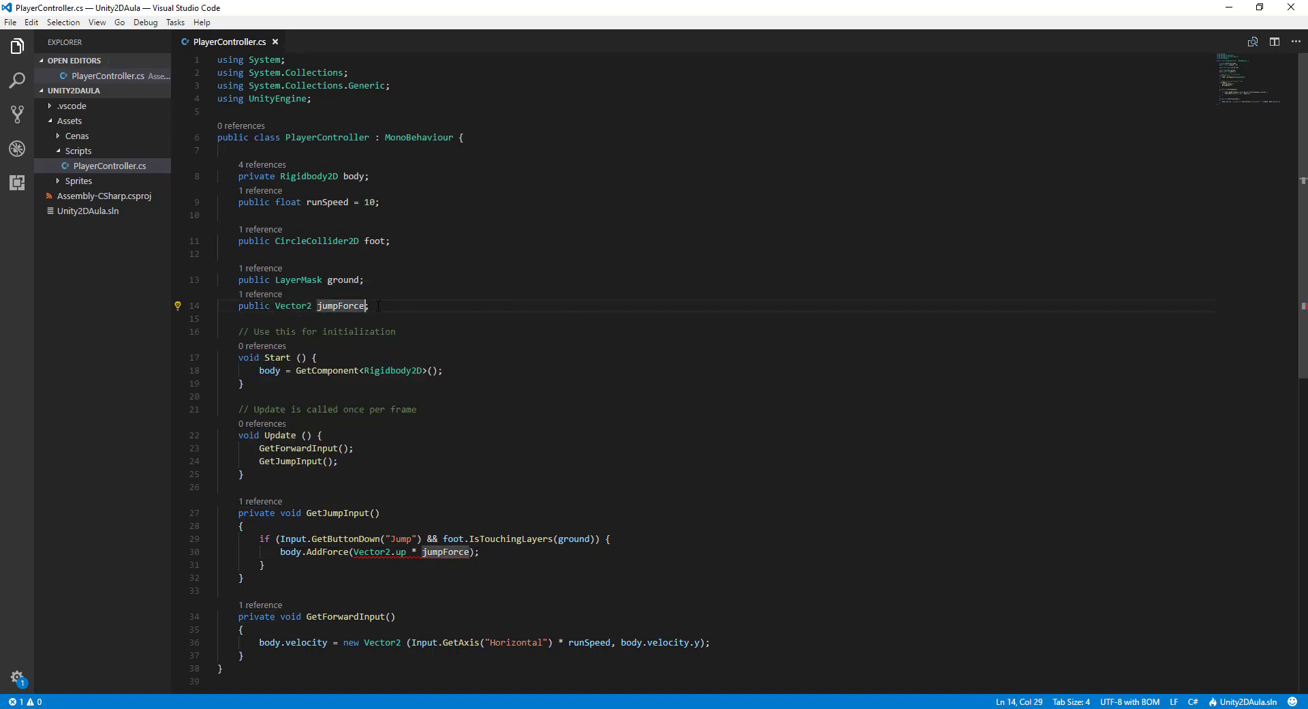
{"action": "type", "text": "= 20"}
{"action": "key", "text": "ctrl+s"}
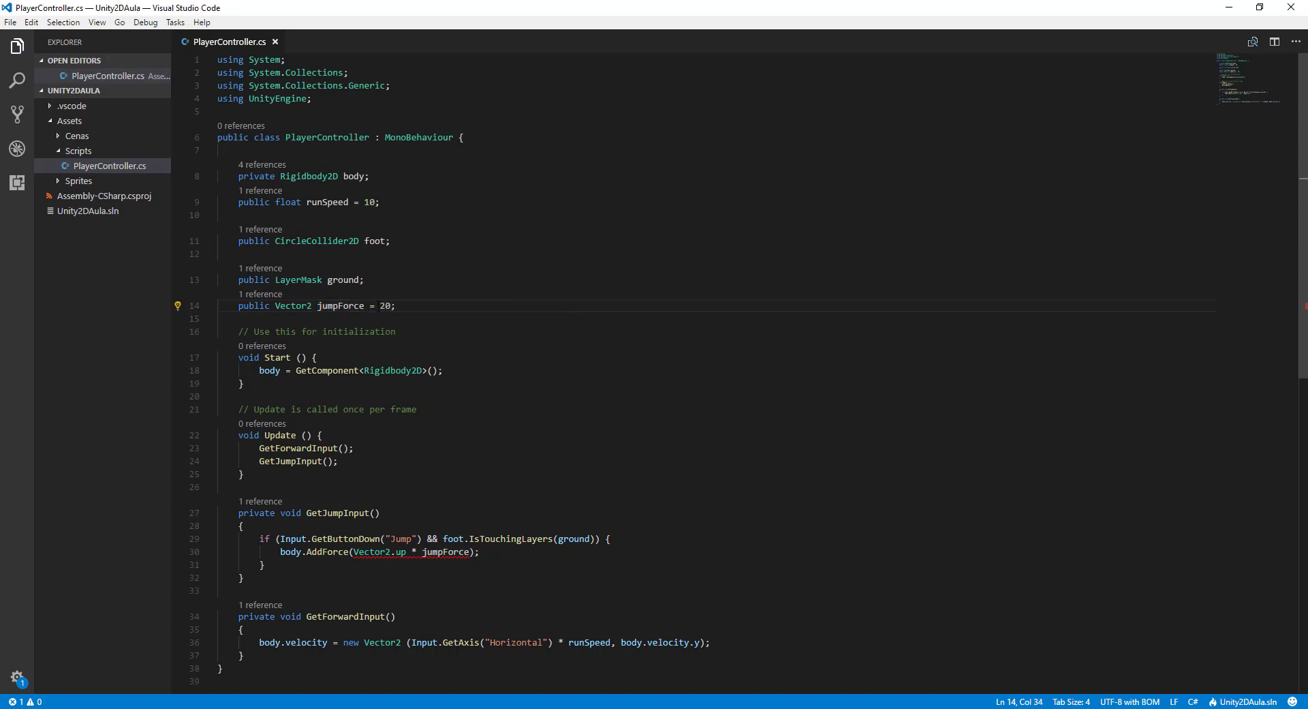
{"action": "mouse_move", "coordinate": [434, 553]}
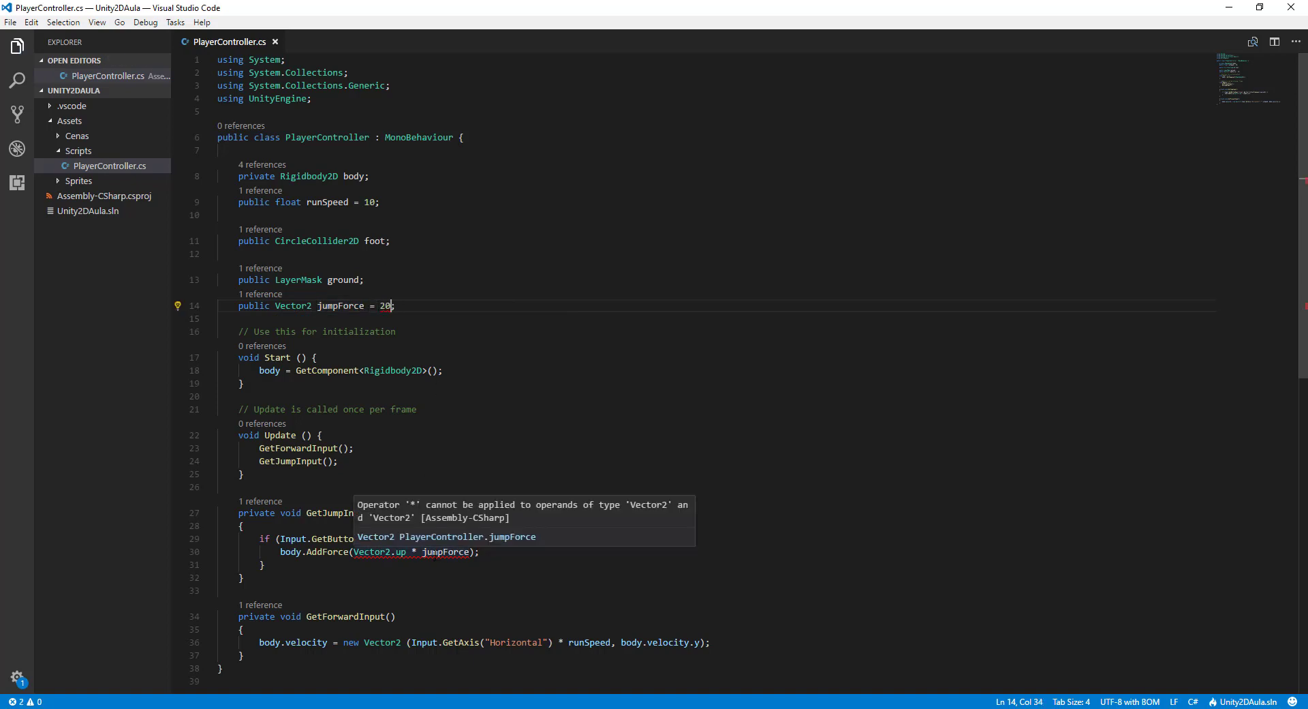
{"action": "double_click", "coordinate": [302, 305]}
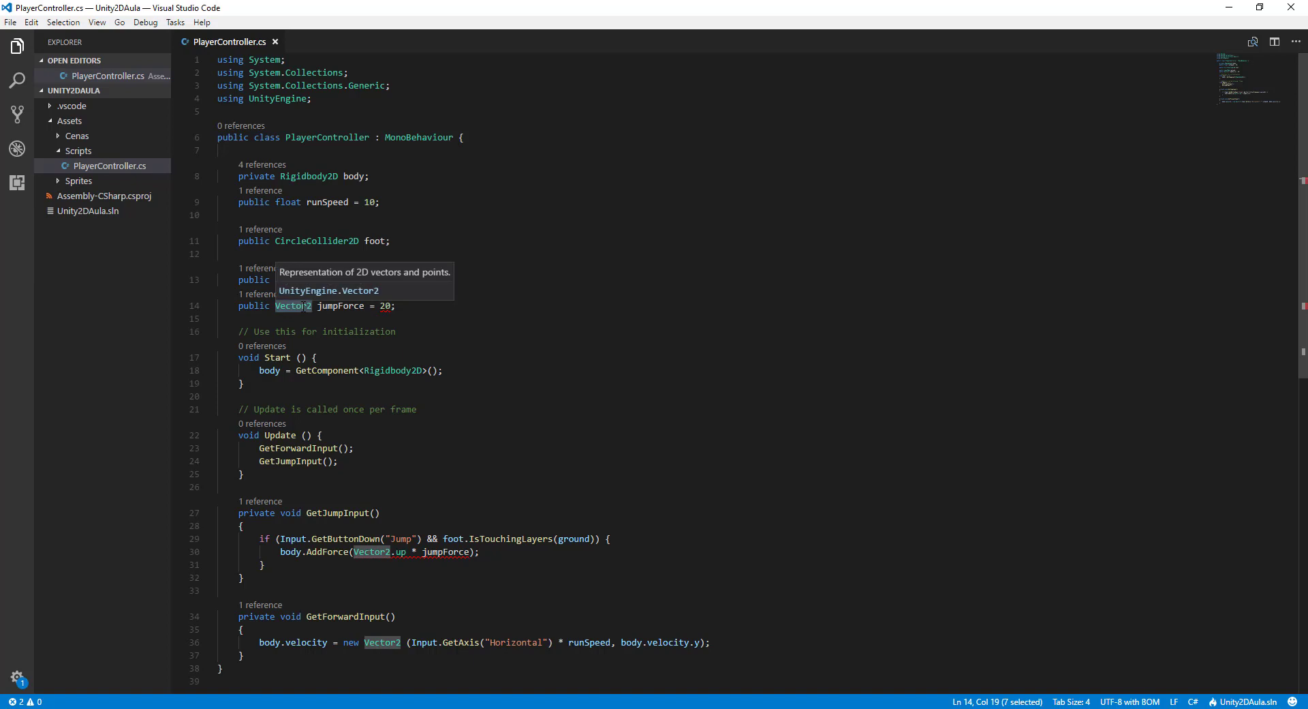
{"action": "type", "text": "float"}
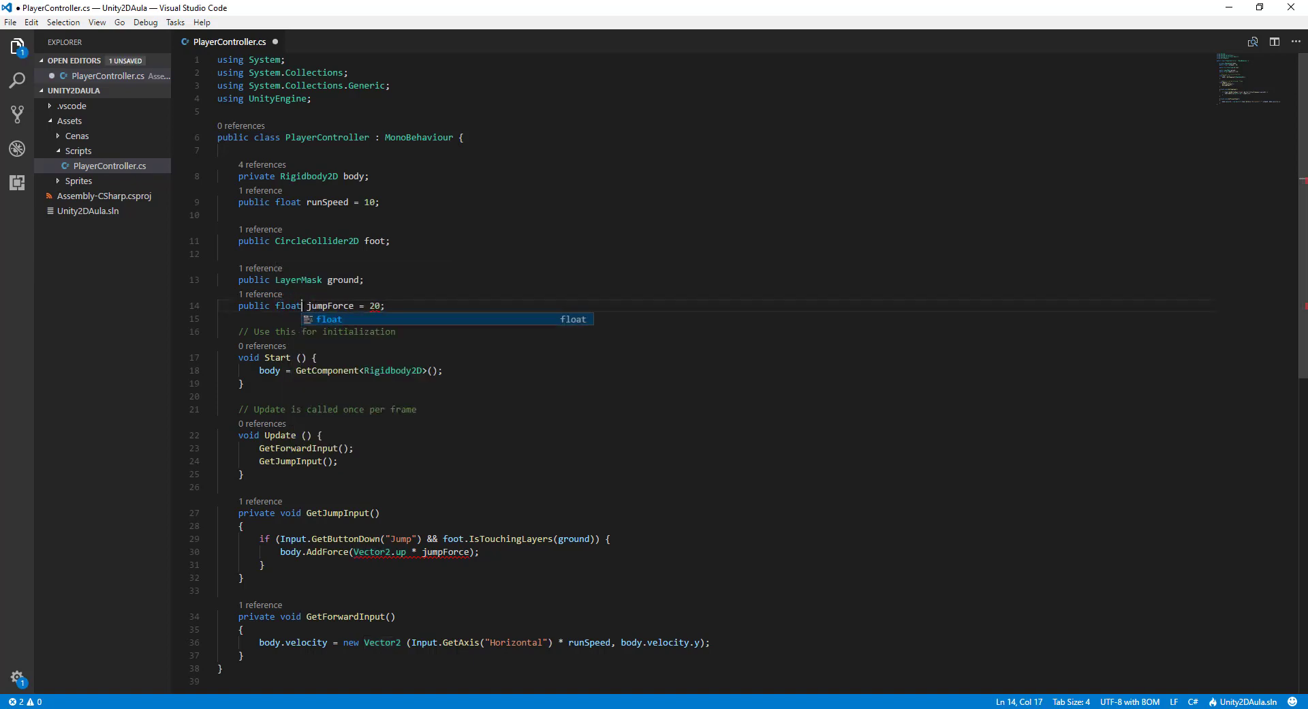
{"action": "key", "text": "ctrl+s"}
Step: Insert a blank line between the ground and jumpForce fields, save, and return to Unity
{"action": "left_click", "coordinate": [416, 284]}
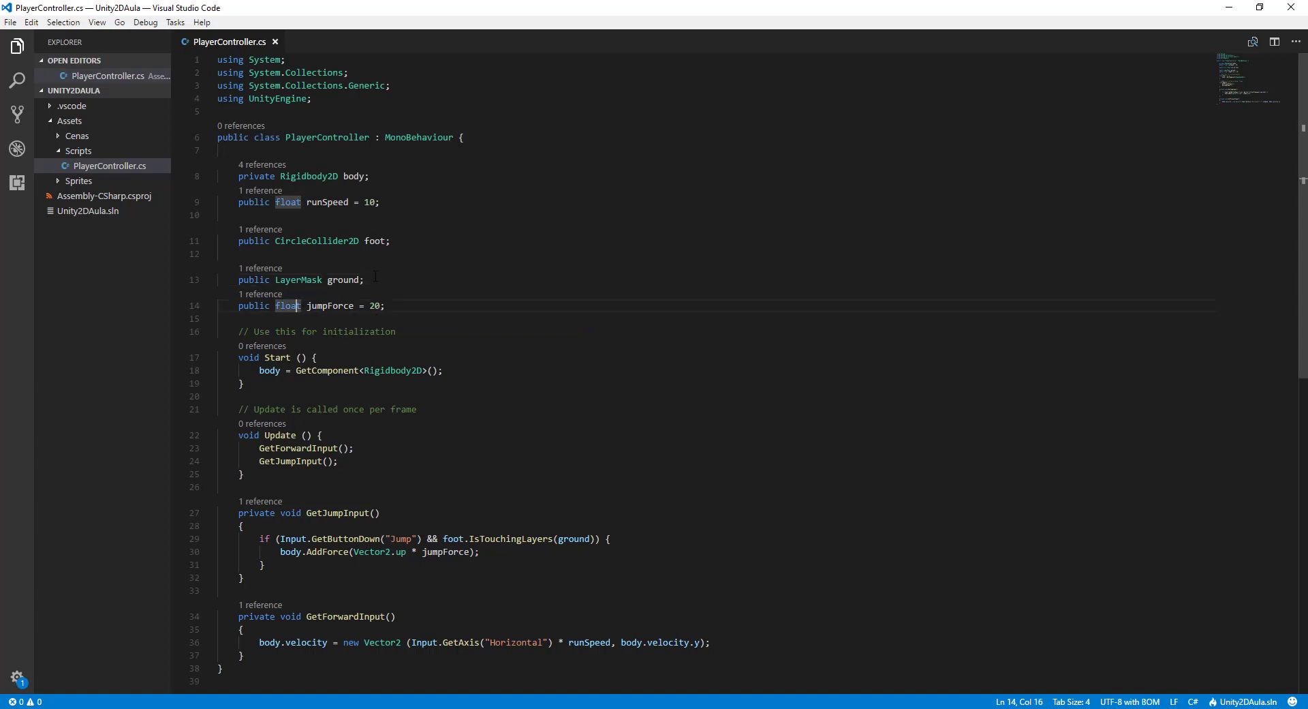
{"action": "key", "text": "Return"}
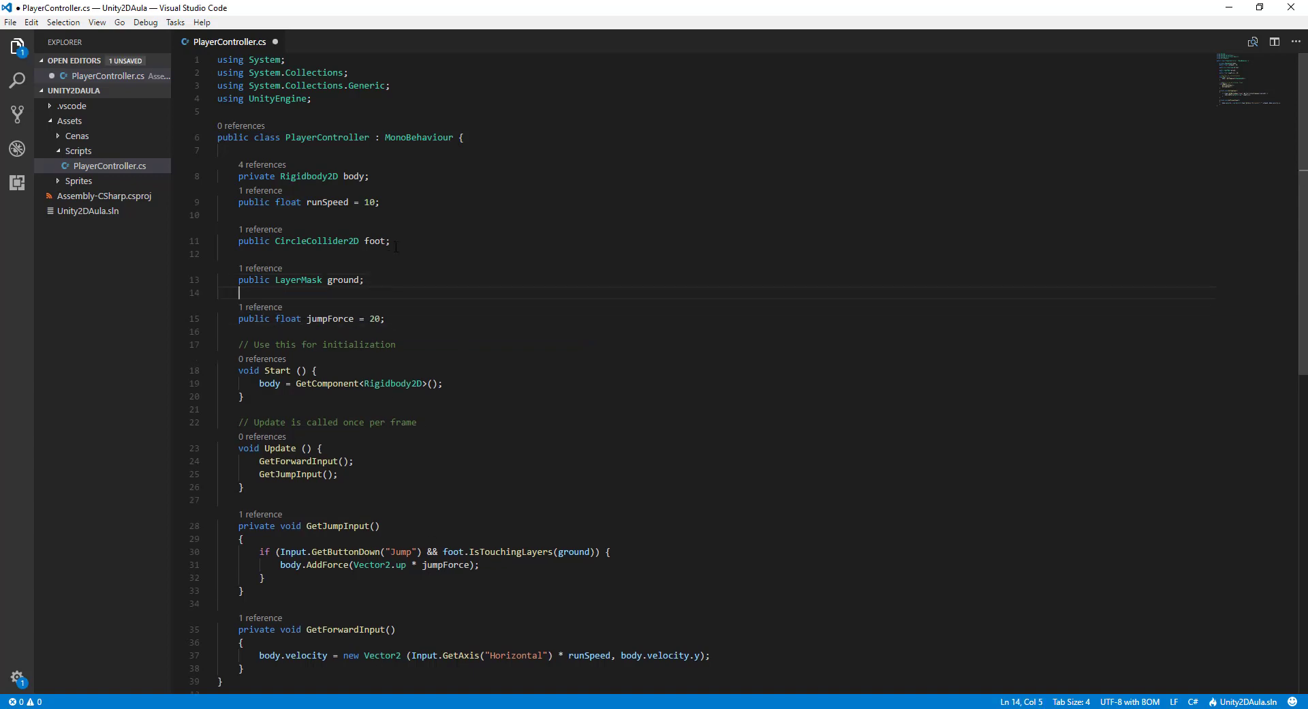
{"action": "key", "text": "ctrl+s"}
{"action": "key", "text": "alt+Tab"}
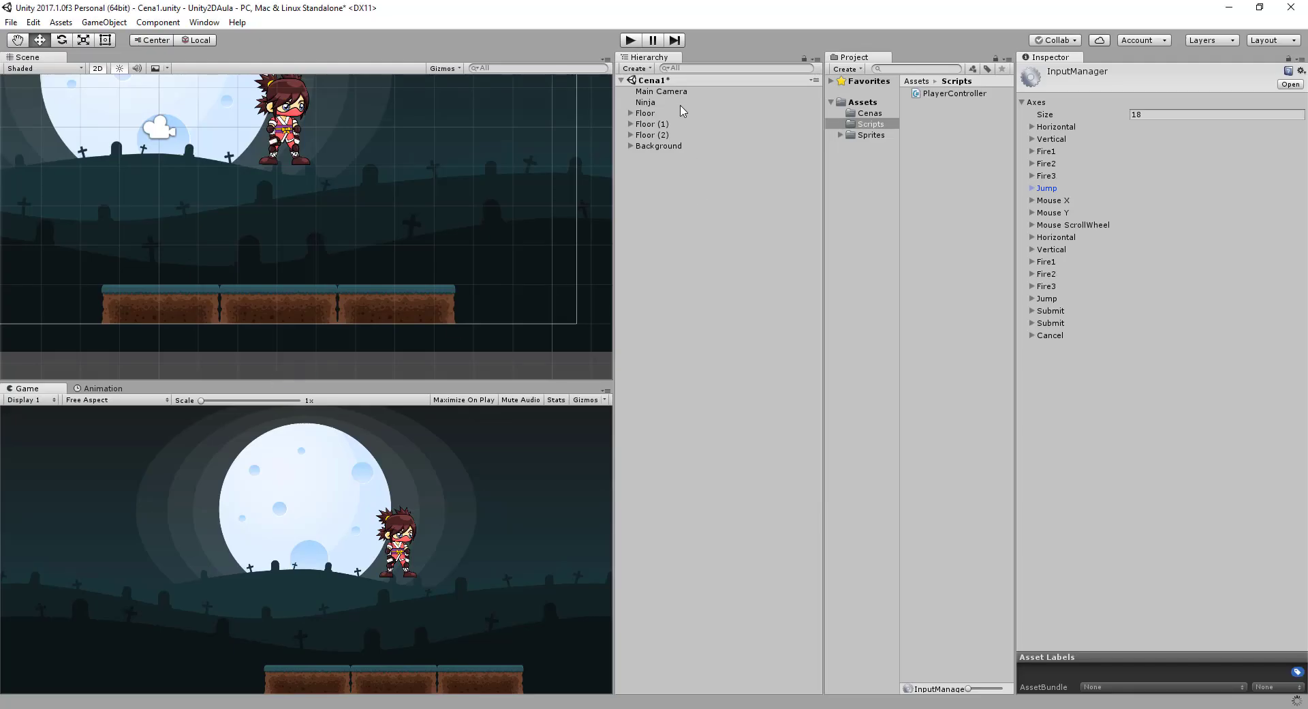
Step: Set the Ninja's Player Controller Foot to its Circle Collider 2D
{"action": "left_click", "coordinate": [654, 103]}
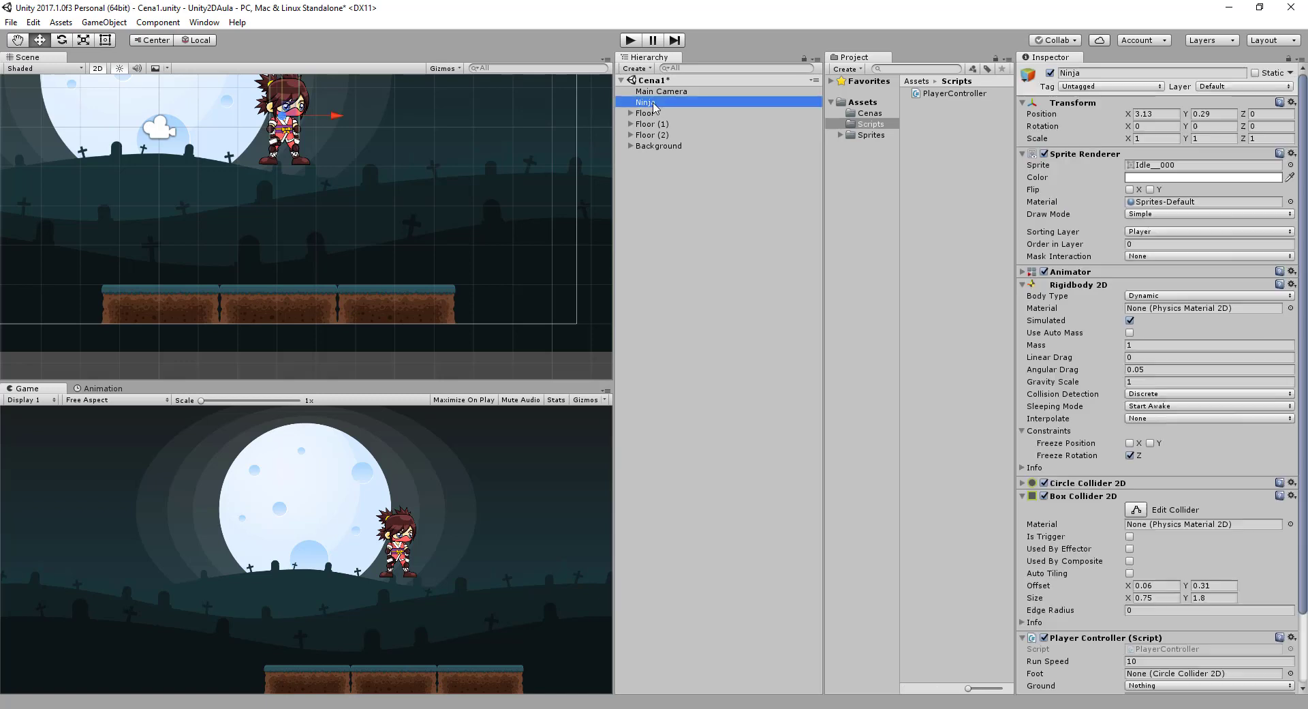
{"action": "scroll", "coordinate": [1180, 458], "scroll_direction": "down", "scroll_amount": 3}
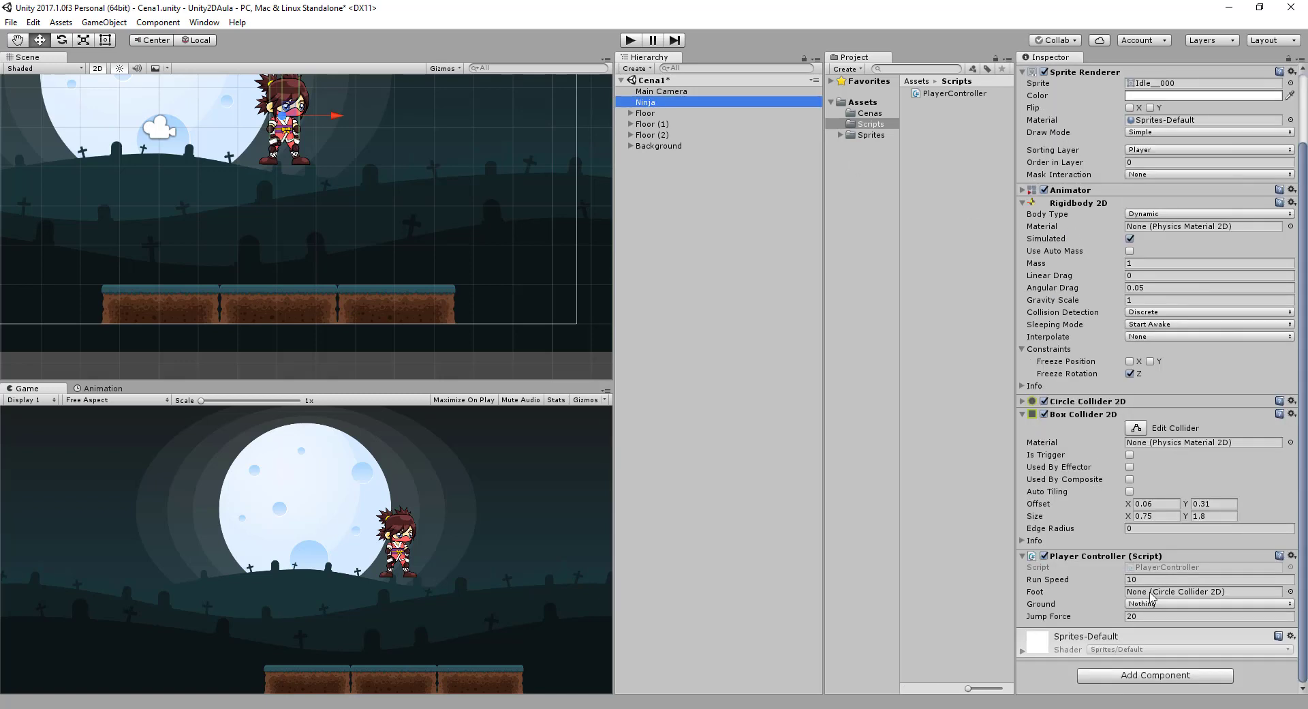
{"action": "left_click", "coordinate": [1202, 591]}
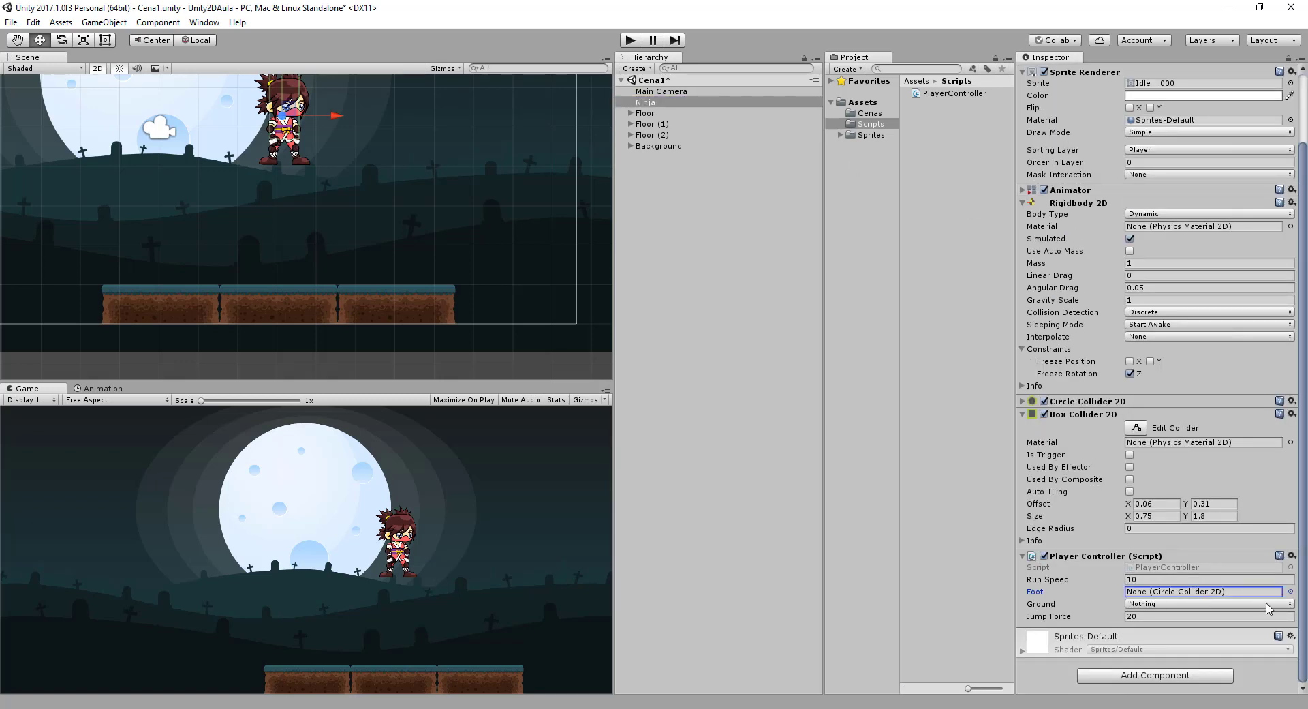
{"action": "left_click", "coordinate": [1290, 591]}
{"action": "left_click", "coordinate": [935, 279]}
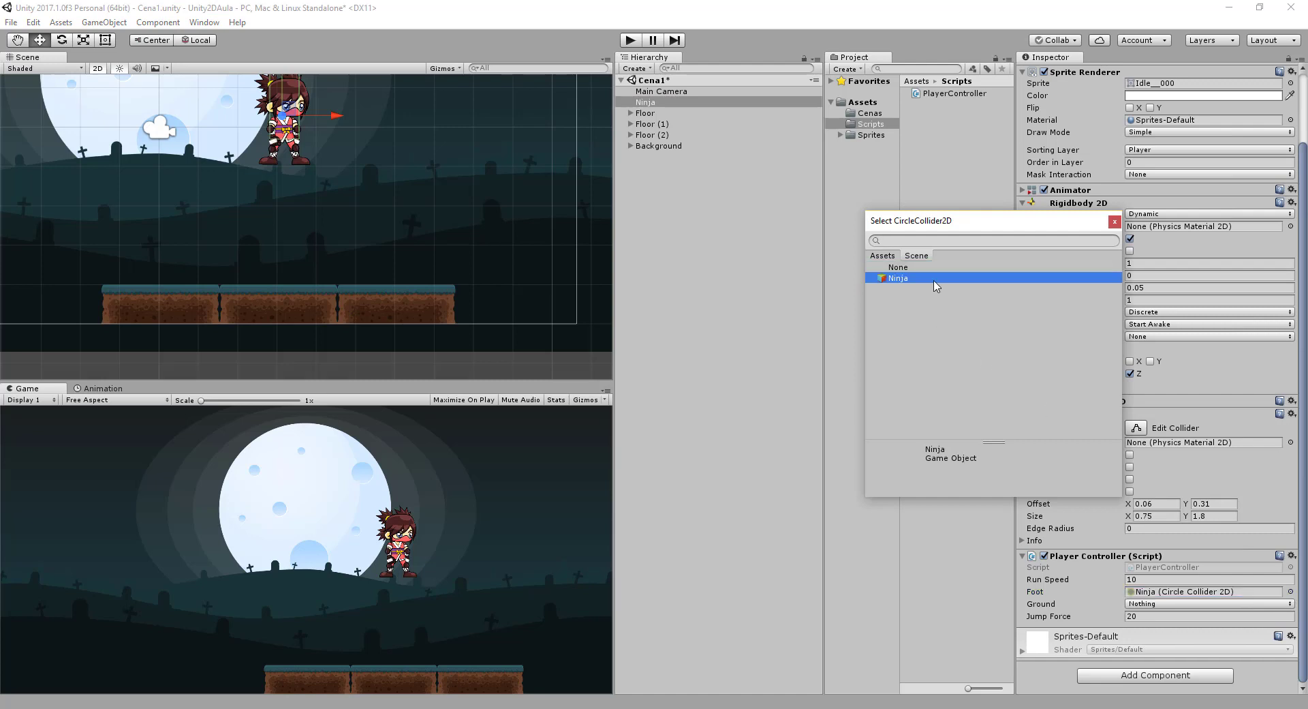
{"action": "double_click", "coordinate": [935, 285]}
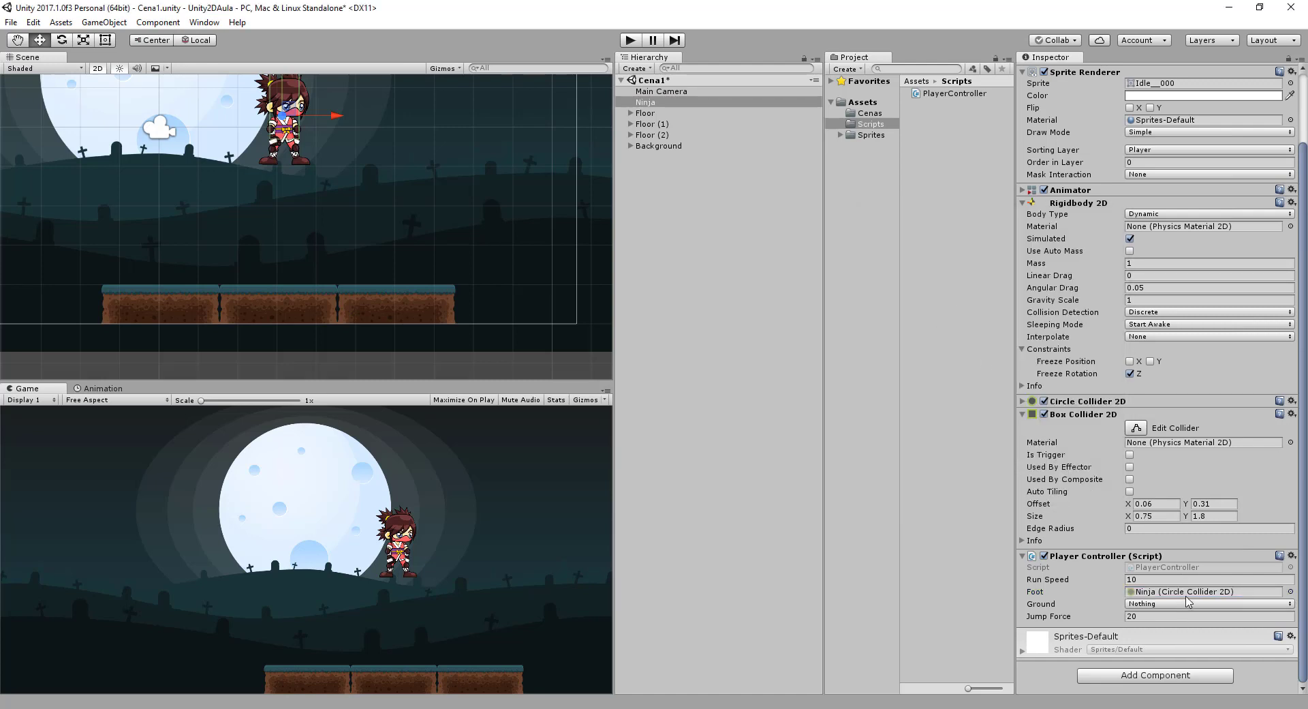
Step: Set the Player Controller's Ground layer mask to the Ground layer
{"action": "left_click", "coordinate": [1202, 603]}
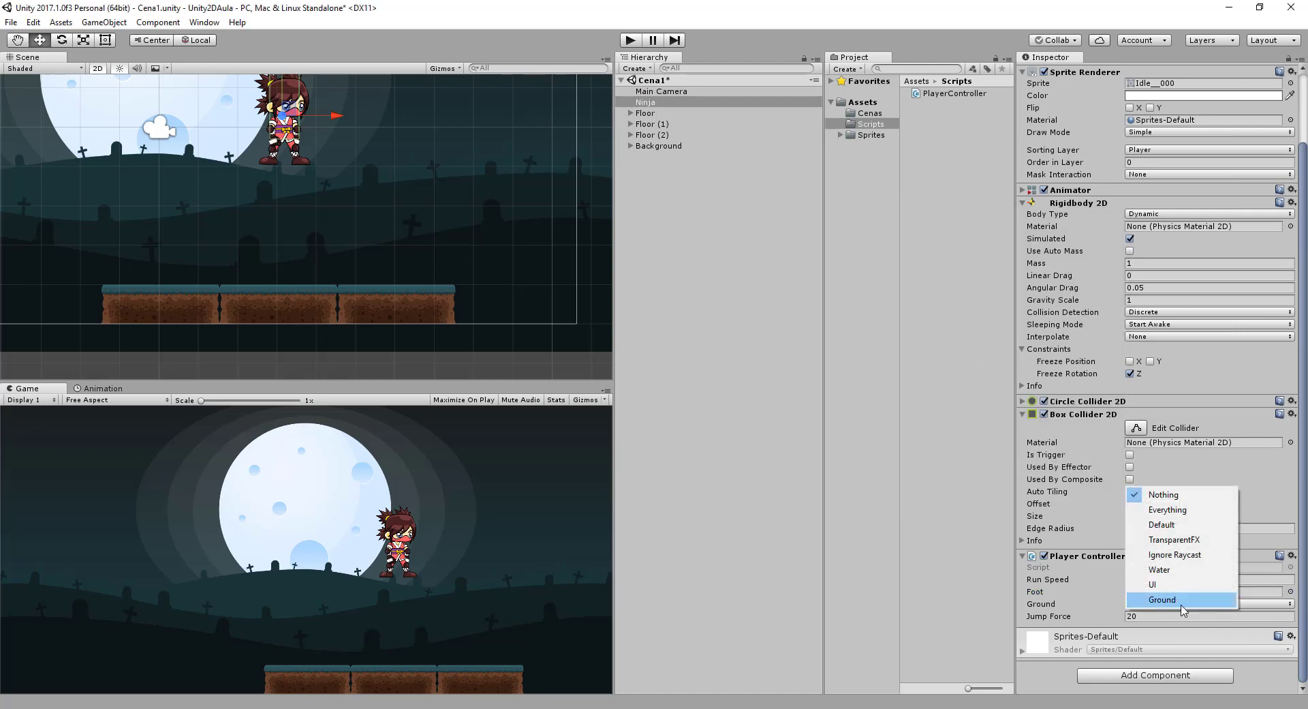
{"action": "left_click", "coordinate": [1181, 603]}
{"action": "left_click", "coordinate": [1184, 604]}
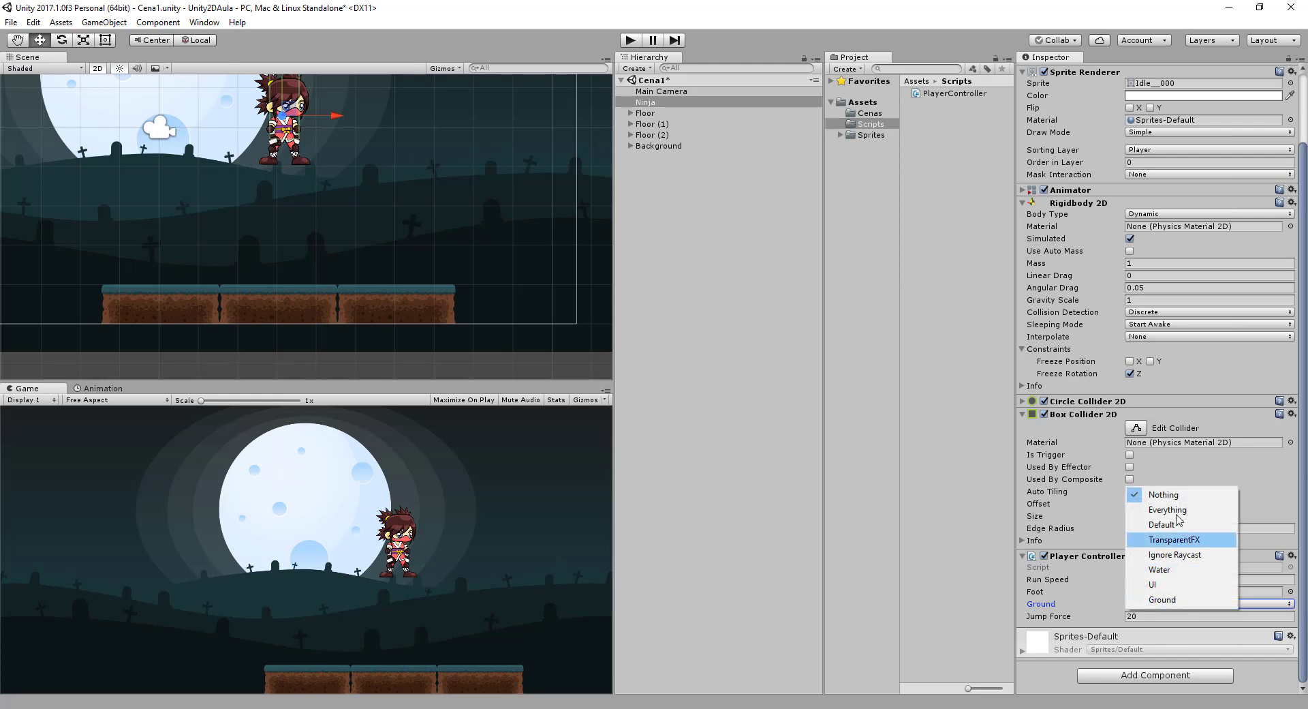
{"action": "left_click", "coordinate": [1173, 600]}
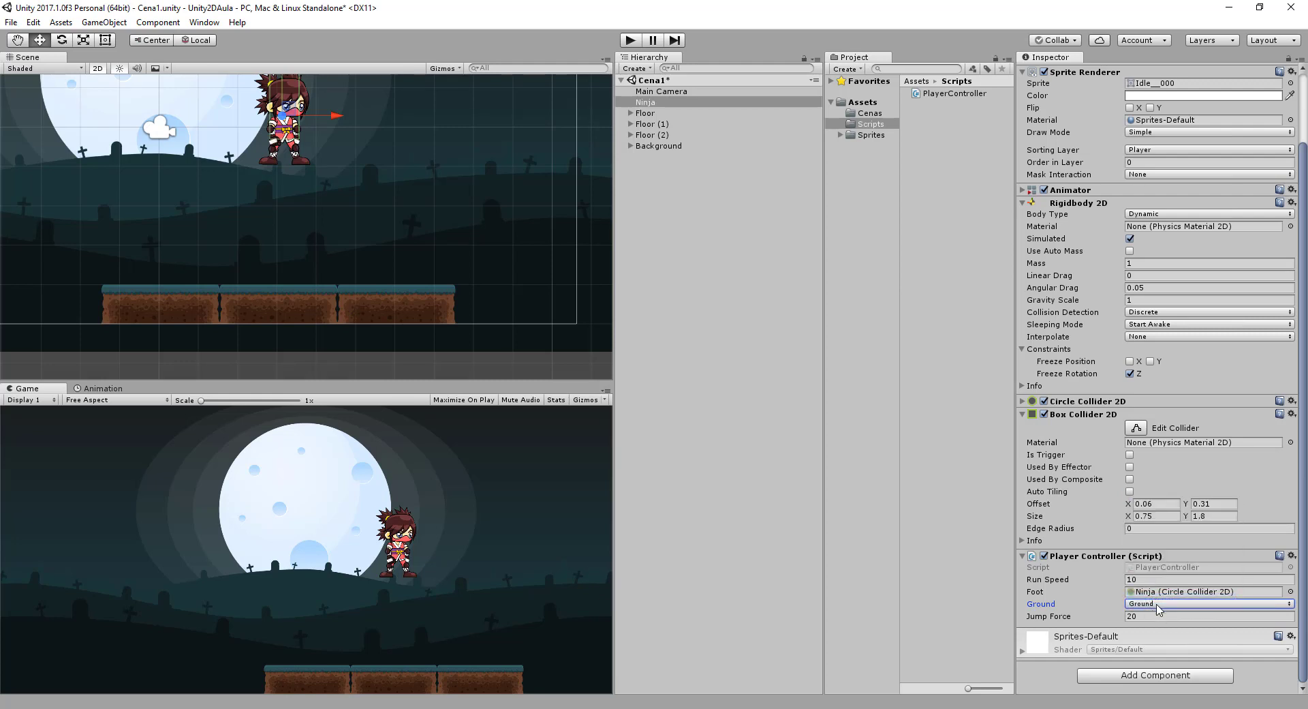
Step: In Play mode, set Jump Force to 200 and test jumping and running left and right
{"action": "left_click", "coordinate": [630, 41]}
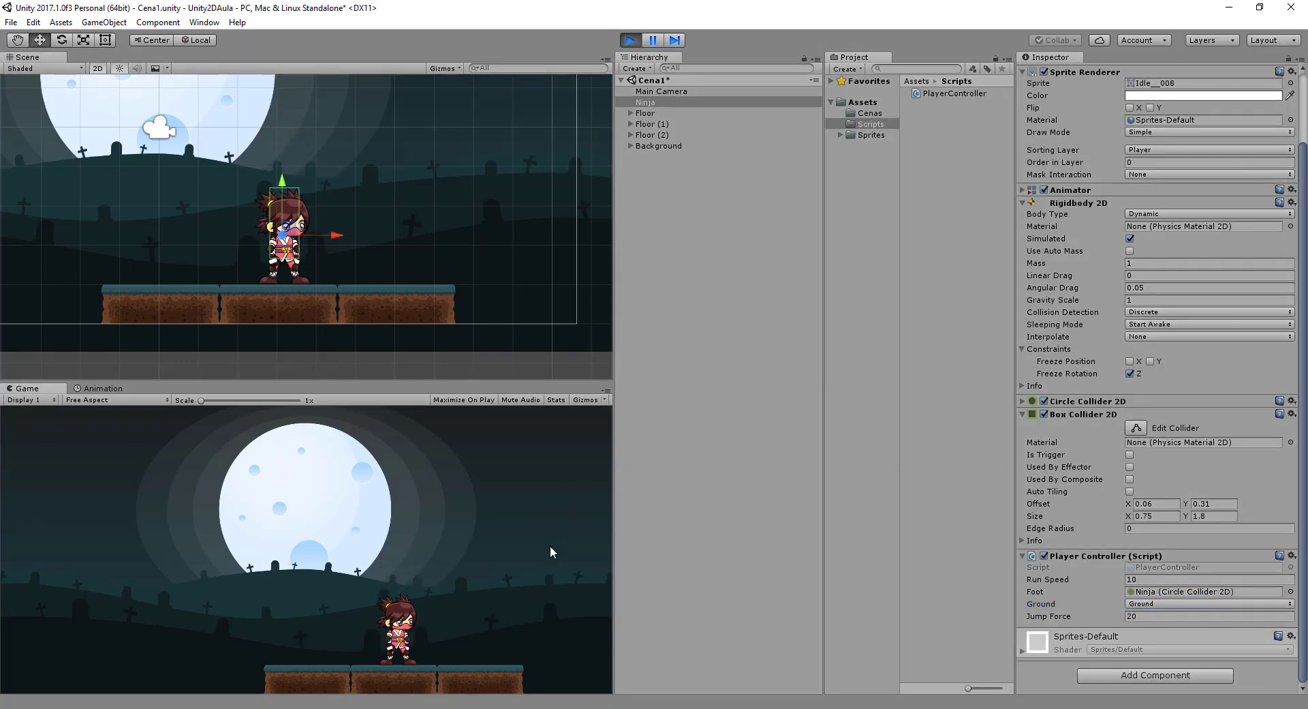
{"action": "left_click", "coordinate": [1193, 616]}
{"action": "type", "text": "2"}
{"action": "type", "text": "00"}
{"action": "left_click", "coordinate": [368, 483]}
{"action": "key", "text": "space"}
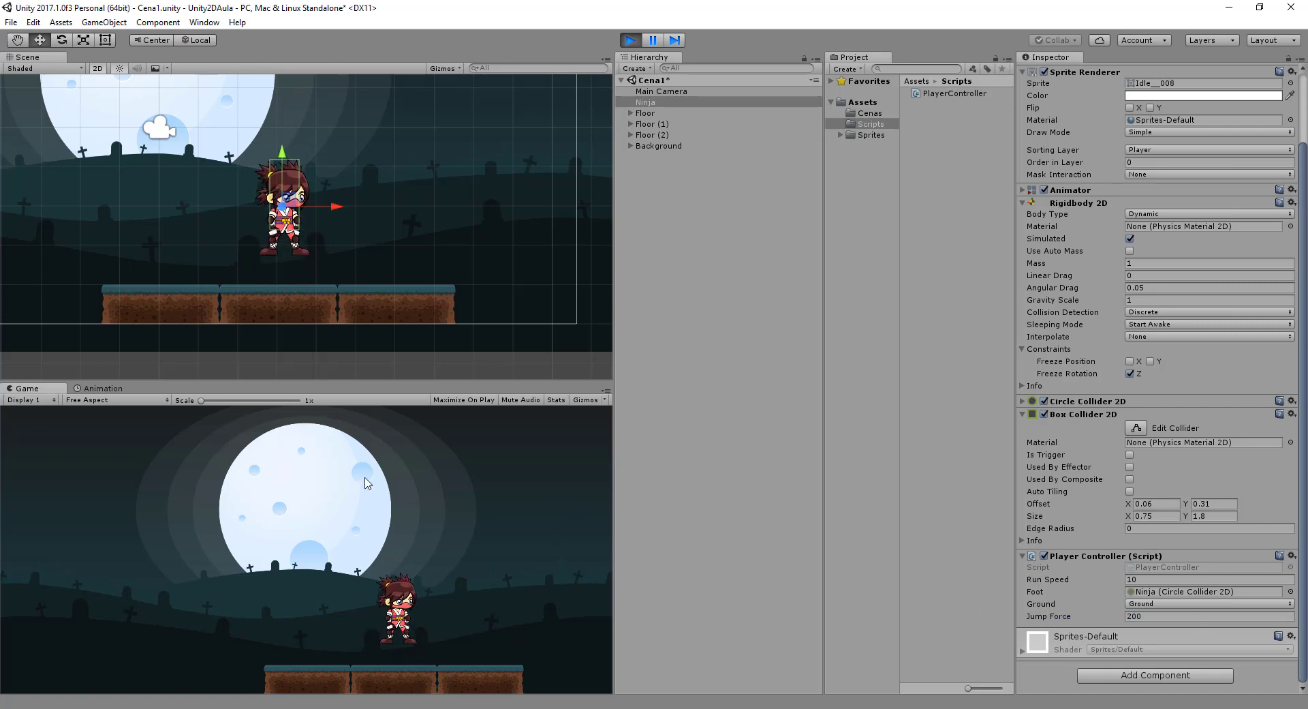
{"action": "key", "text": "Left"}
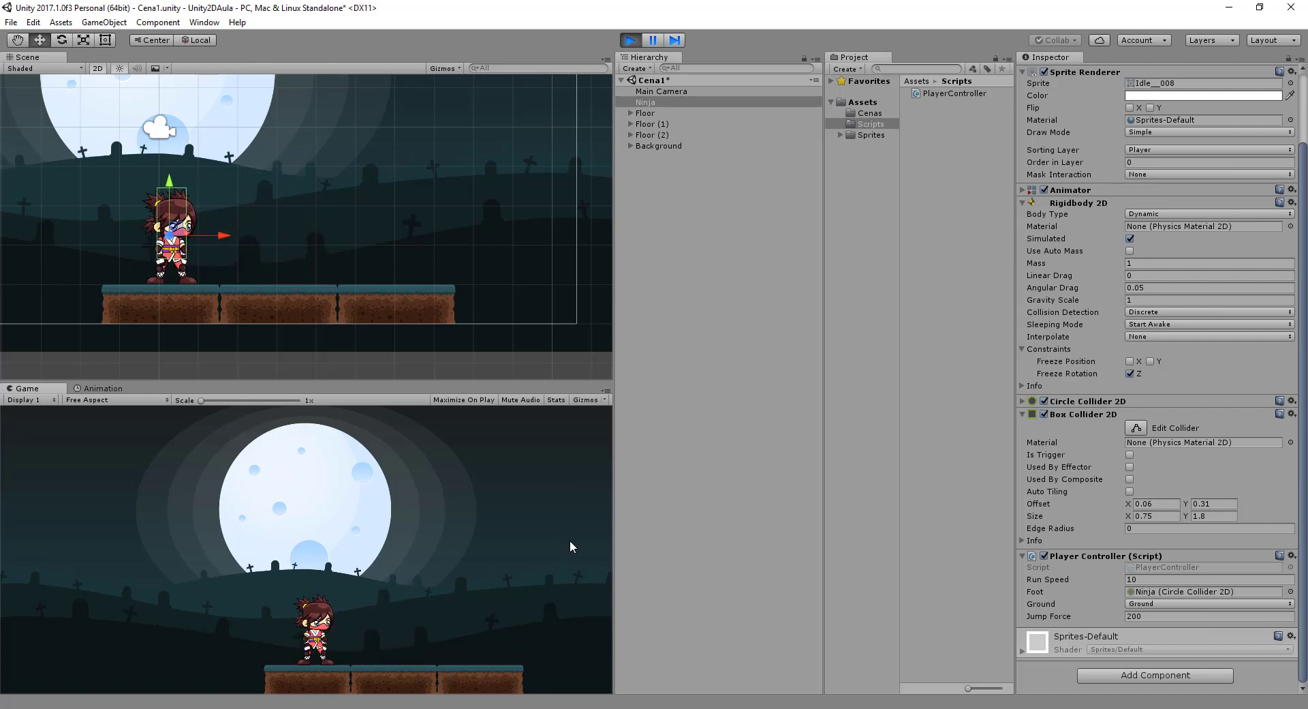
{"action": "key", "text": "Right"}
{"action": "key", "text": "Left"}
{"action": "key", "text": "Right"}
Step: Raise Jump Force to 300 and test the stronger jump while running
{"action": "left_click", "coordinate": [1150, 617]}
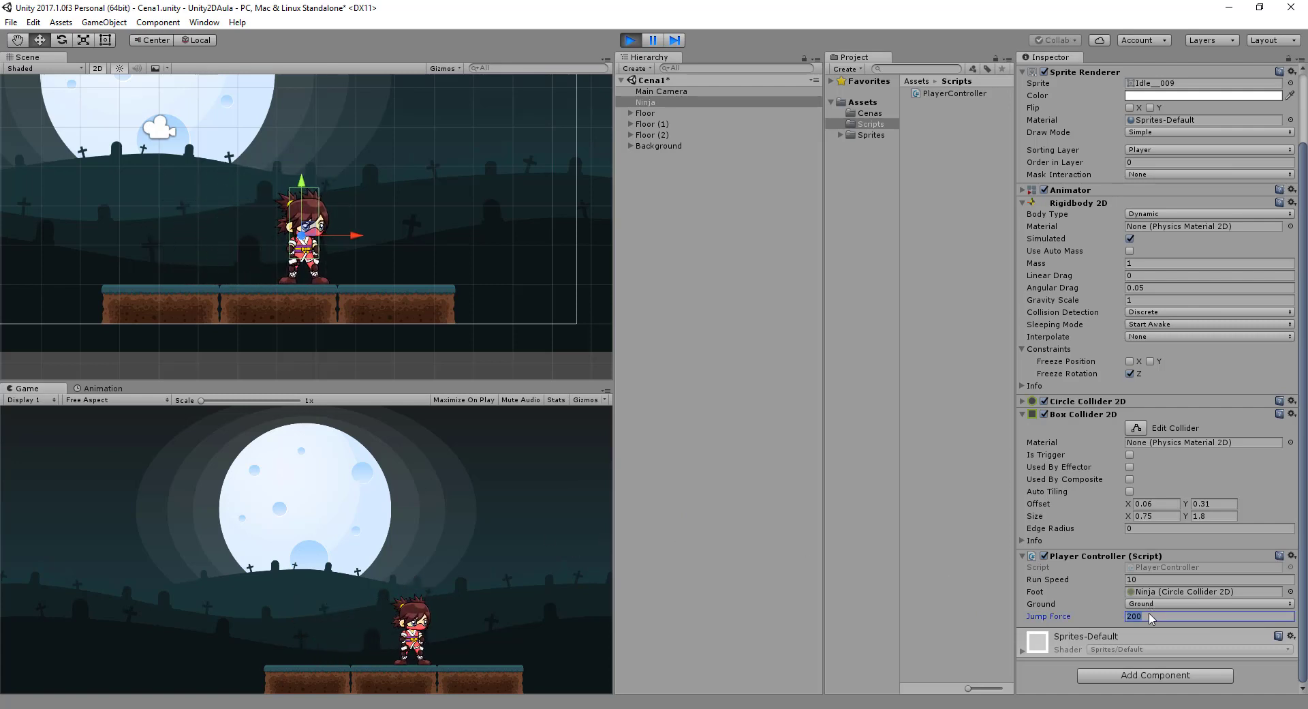
{"action": "type", "text": "300"}
{"action": "left_click", "coordinate": [540, 557]}
{"action": "key", "text": "space"}
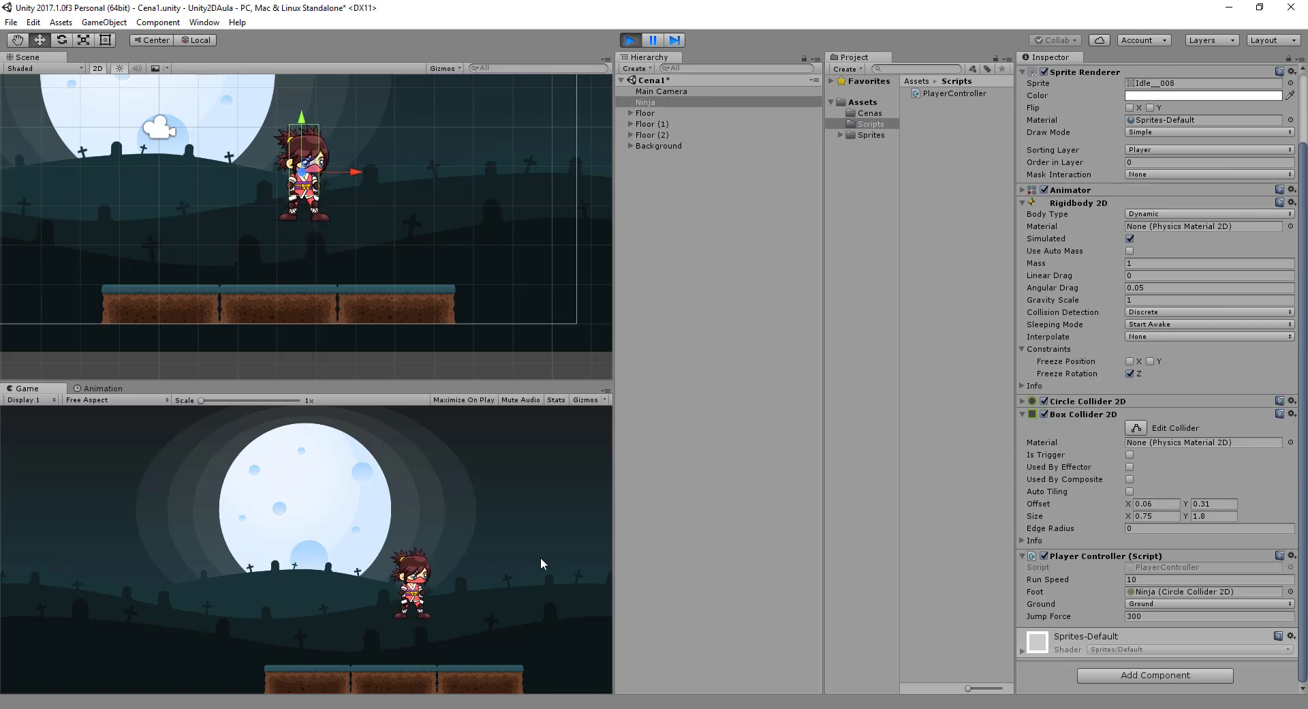
{"action": "key", "text": "Left"}
{"action": "key", "text": "Right"}
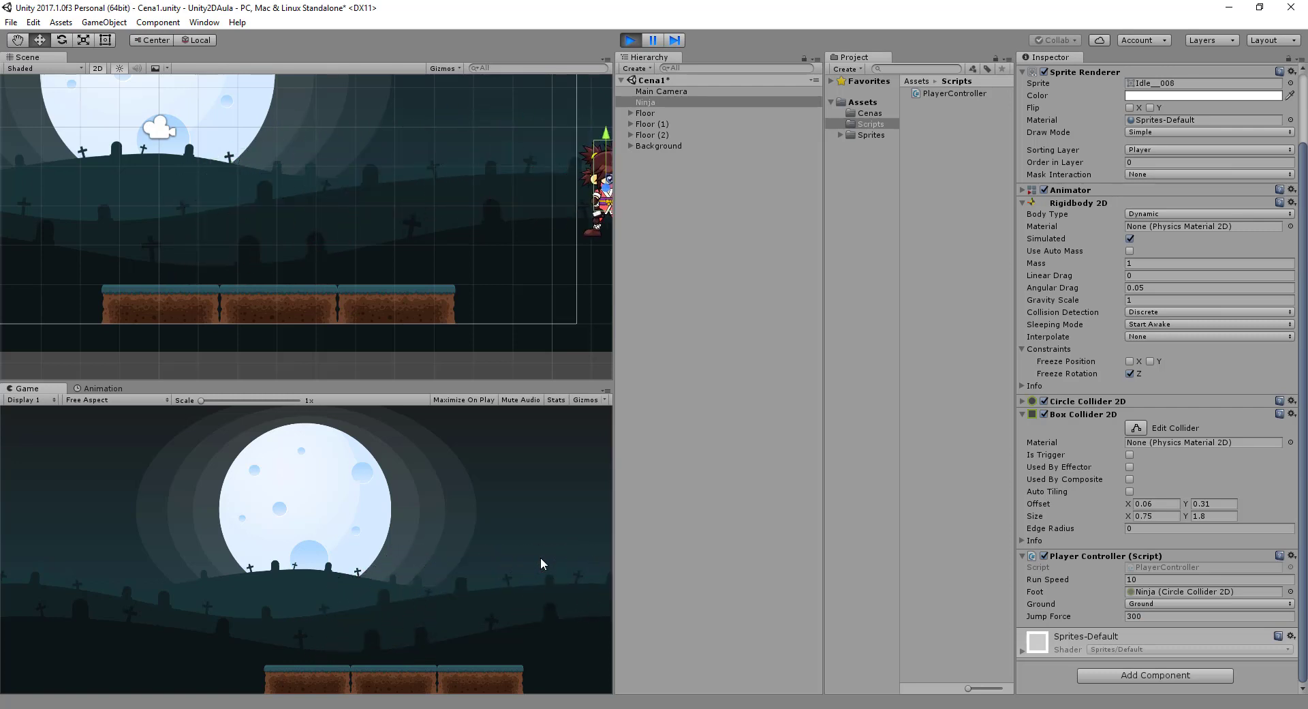
{"action": "key", "text": "Left"}
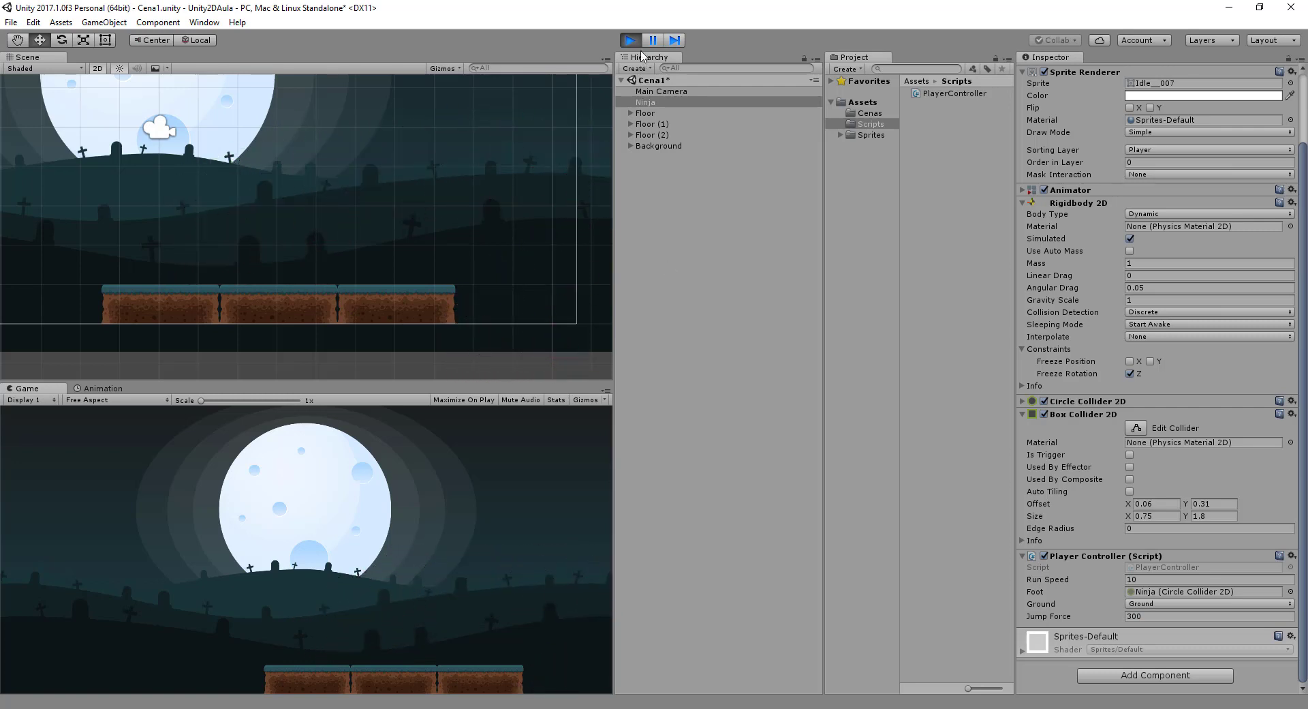
Step: Stop the run, replay briefly moving the ninja left, then stop again
{"action": "left_click", "coordinate": [630, 40]}
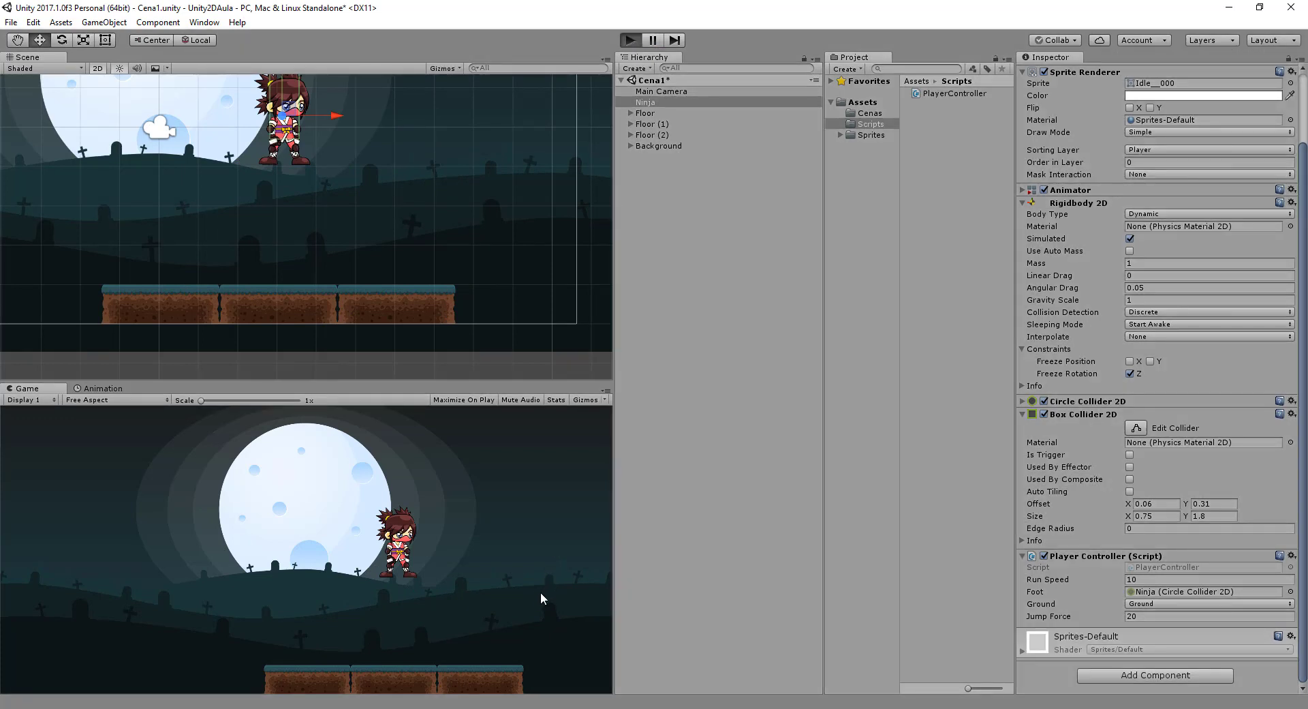
{"action": "key", "text": "ctrl+p"}
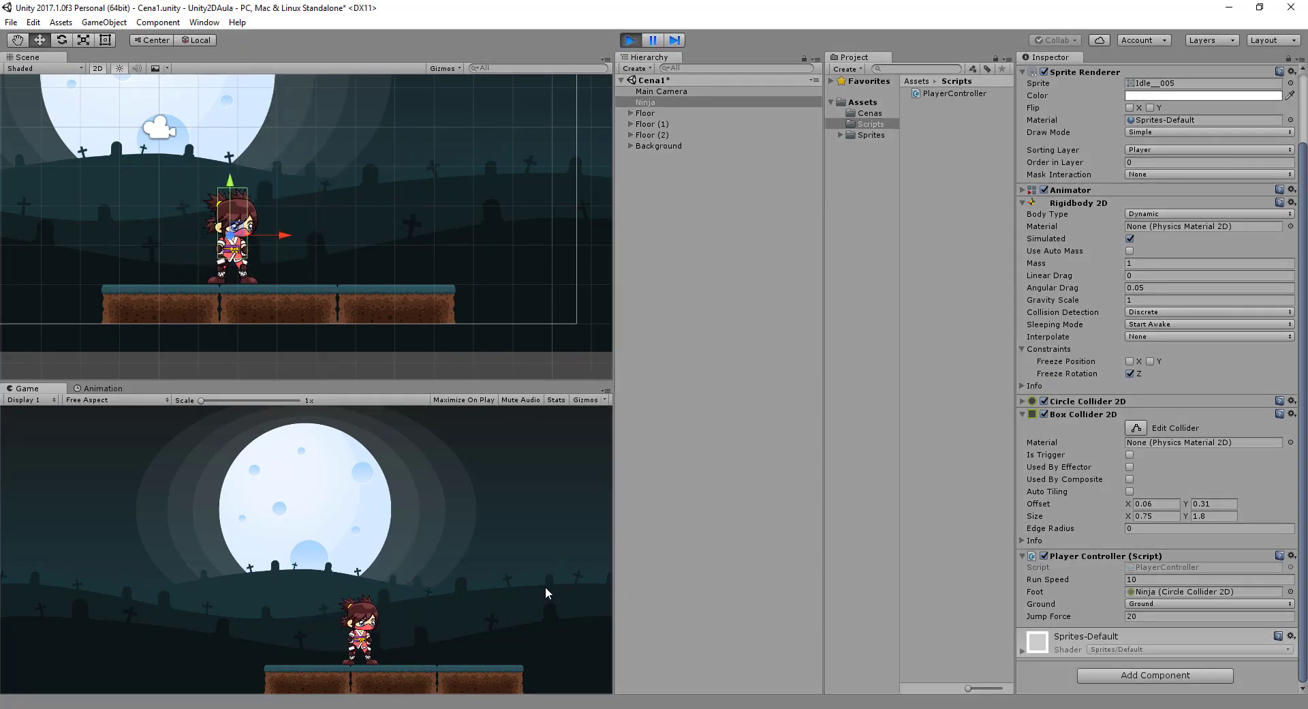
{"action": "key", "text": "Left"}
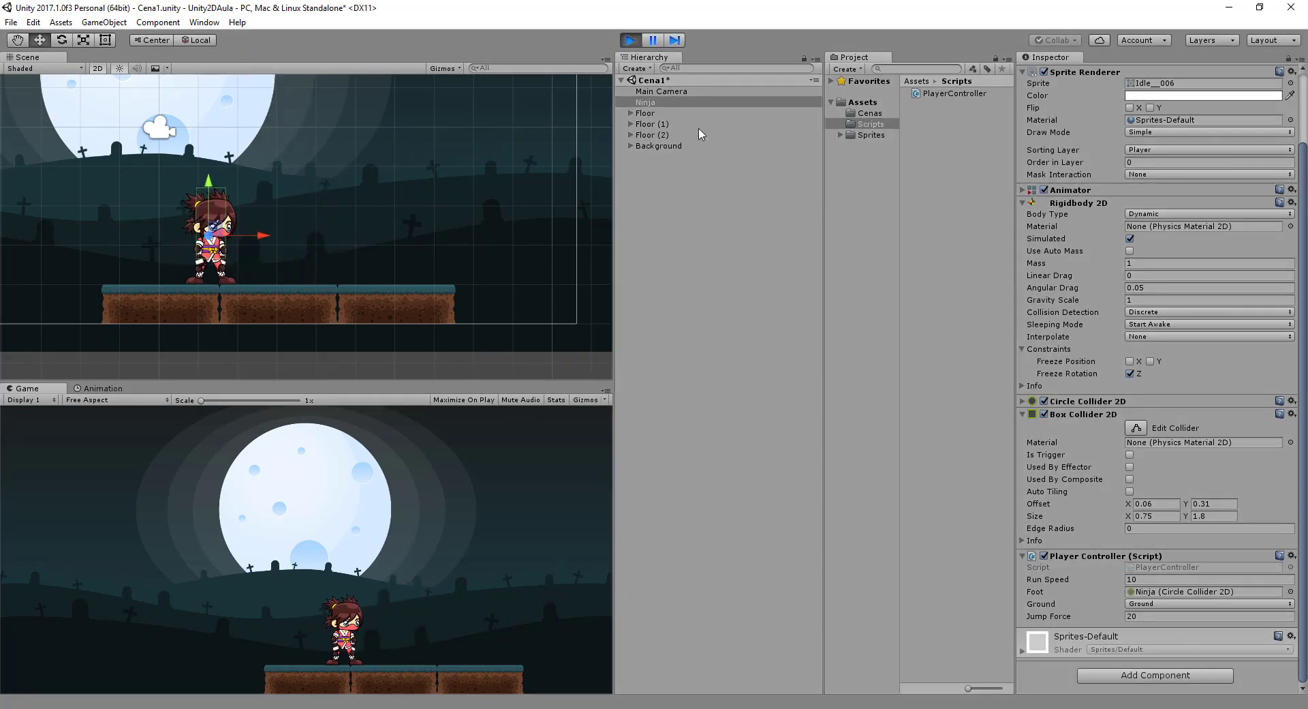
{"action": "key", "text": "ctrl+p"}
Step: Set Jump Force to 350 and test jumps with left and right steering
{"action": "left_click", "coordinate": [1148, 616]}
{"action": "type", "text": "350"}
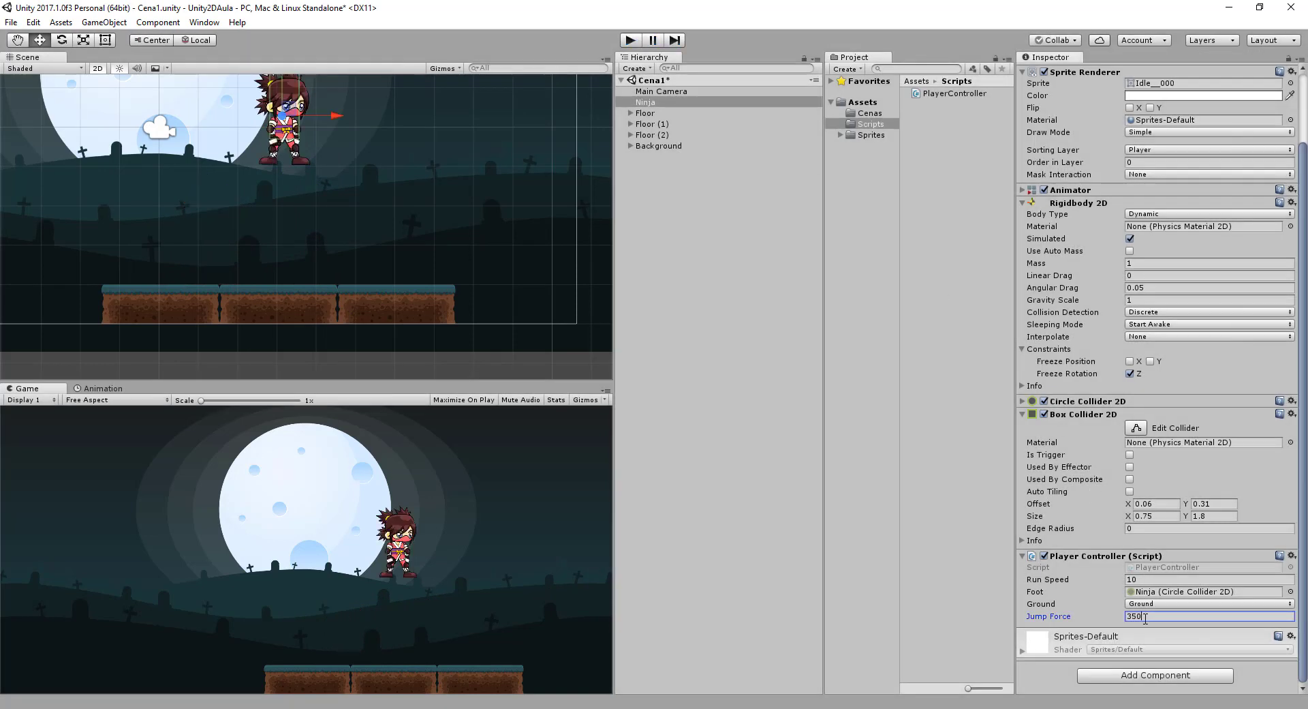
{"action": "key", "text": "ctrl+p"}
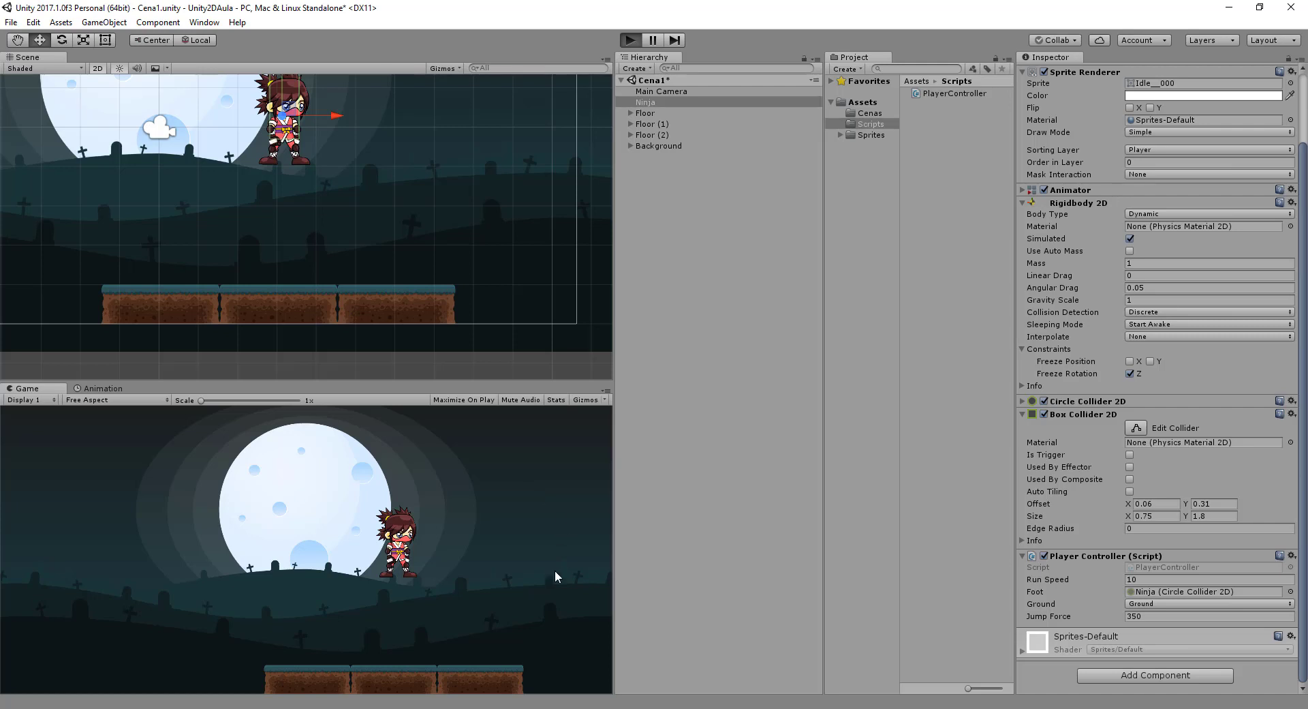
{"action": "key", "text": "space"}
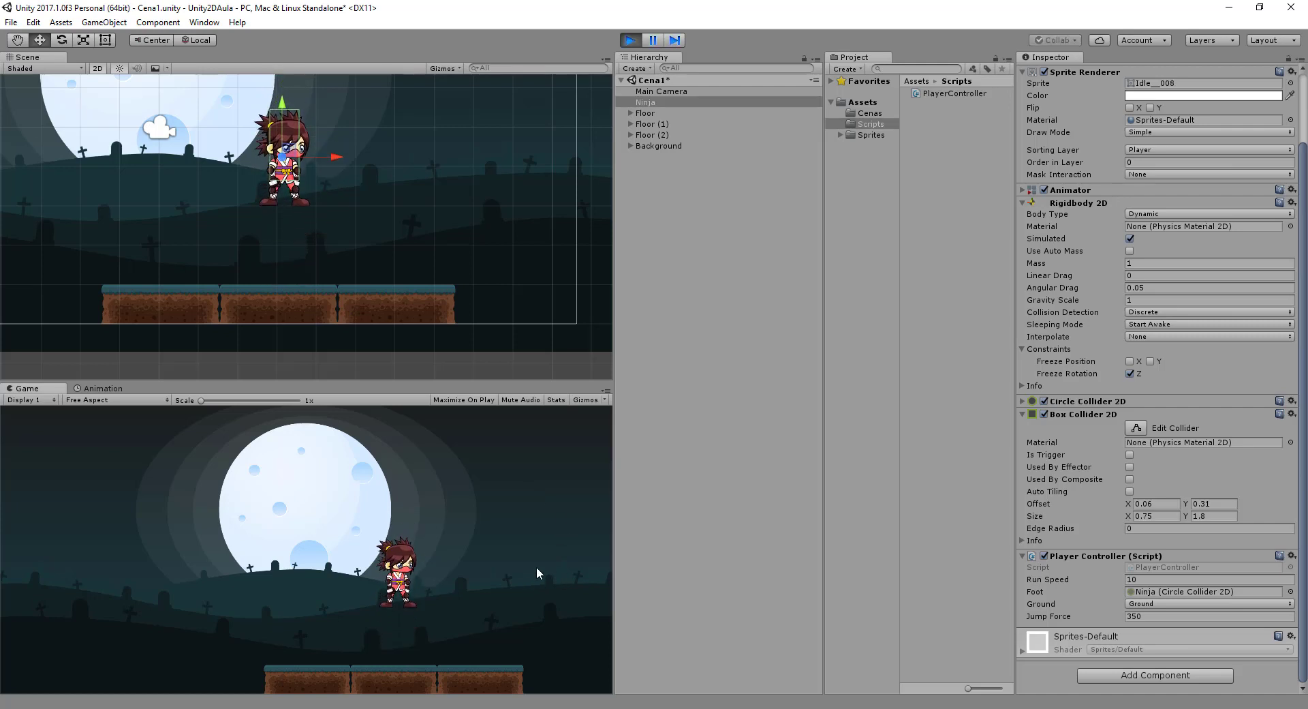
{"action": "key", "text": "space"}
{"action": "key", "text": "Left"}
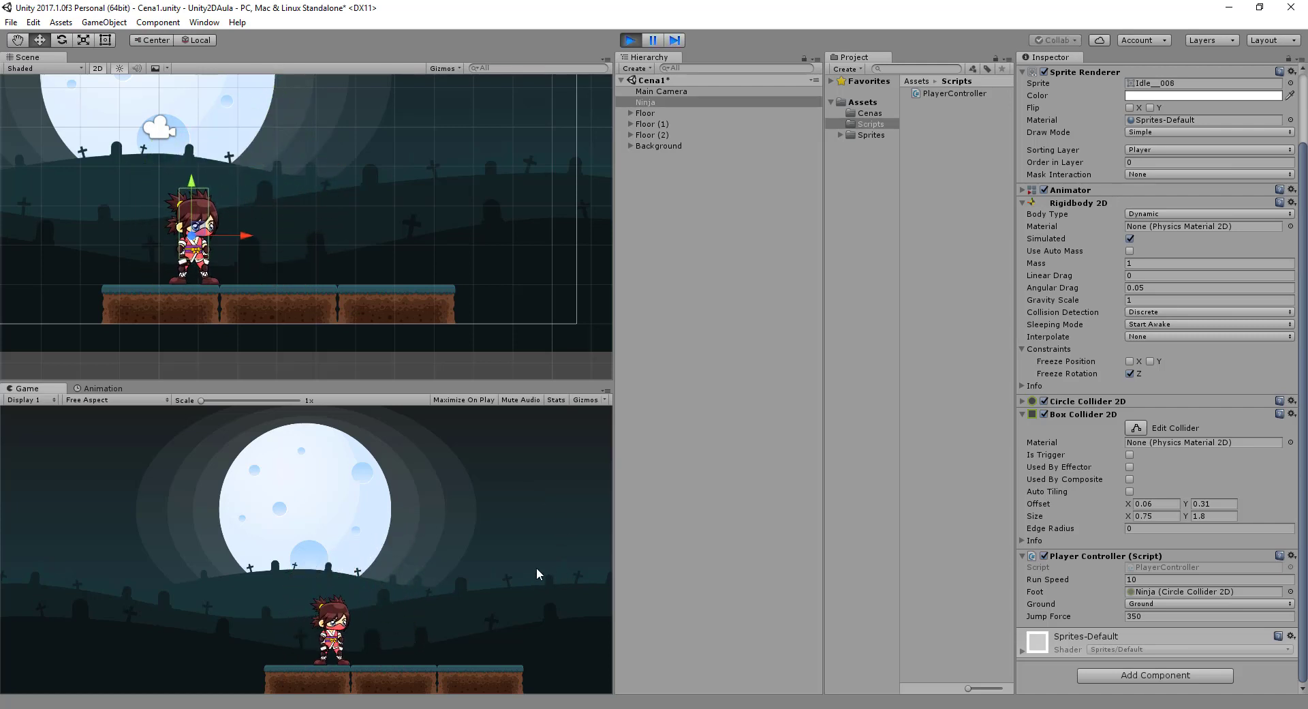
{"action": "key", "text": "space"}
{"action": "key", "text": "Right"}
{"action": "key", "text": "space"}
{"action": "key", "text": "Left"}
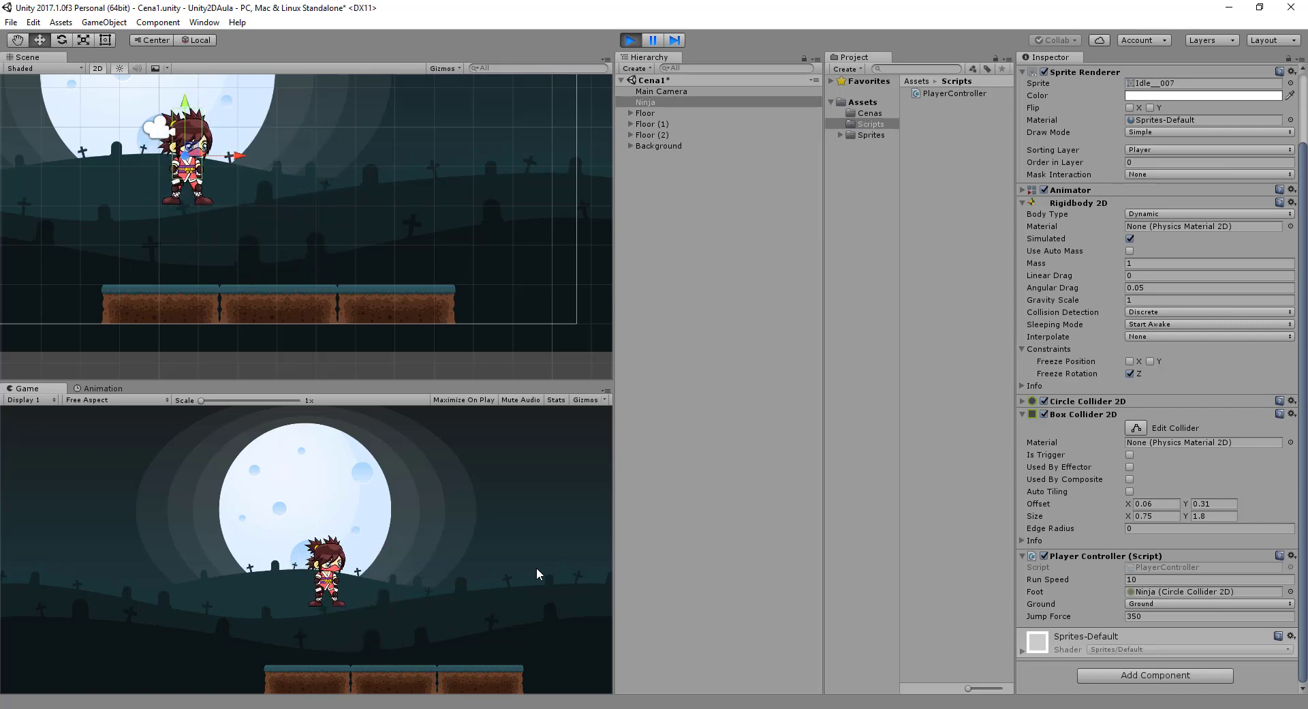
{"action": "key", "text": "Right"}
{"action": "key", "text": "Left"}
{"action": "key", "text": "Right"}
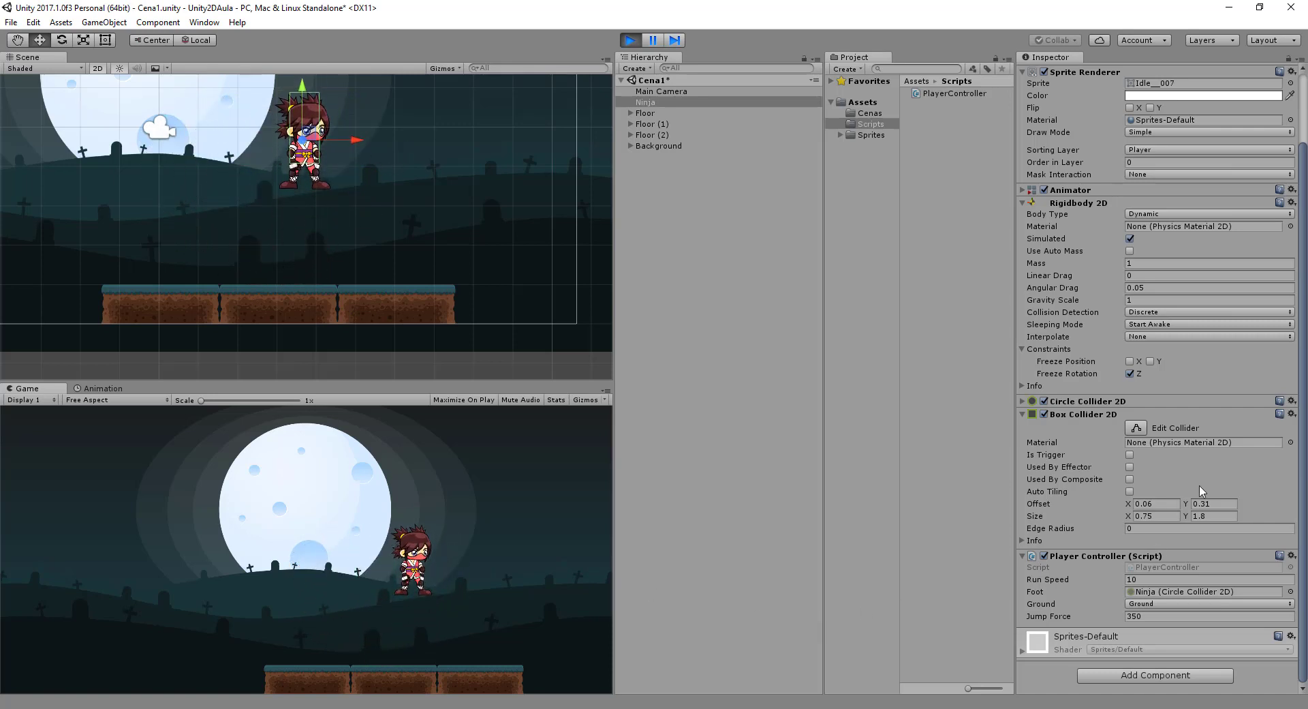
Step: Check the Ninja's Mass, jump twice more, then stop and save the Cena1 scene
{"action": "left_click", "coordinate": [1150, 263]}
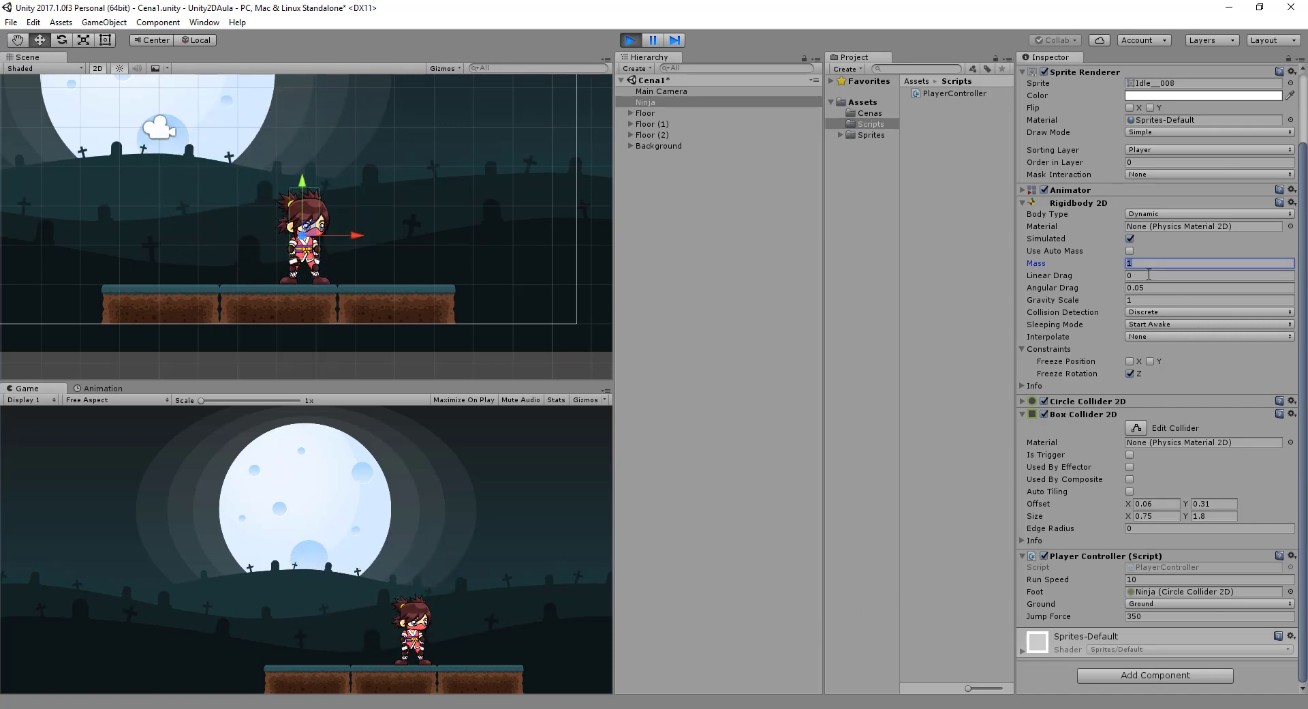
{"action": "left_click", "coordinate": [523, 574]}
{"action": "key", "text": "space"}
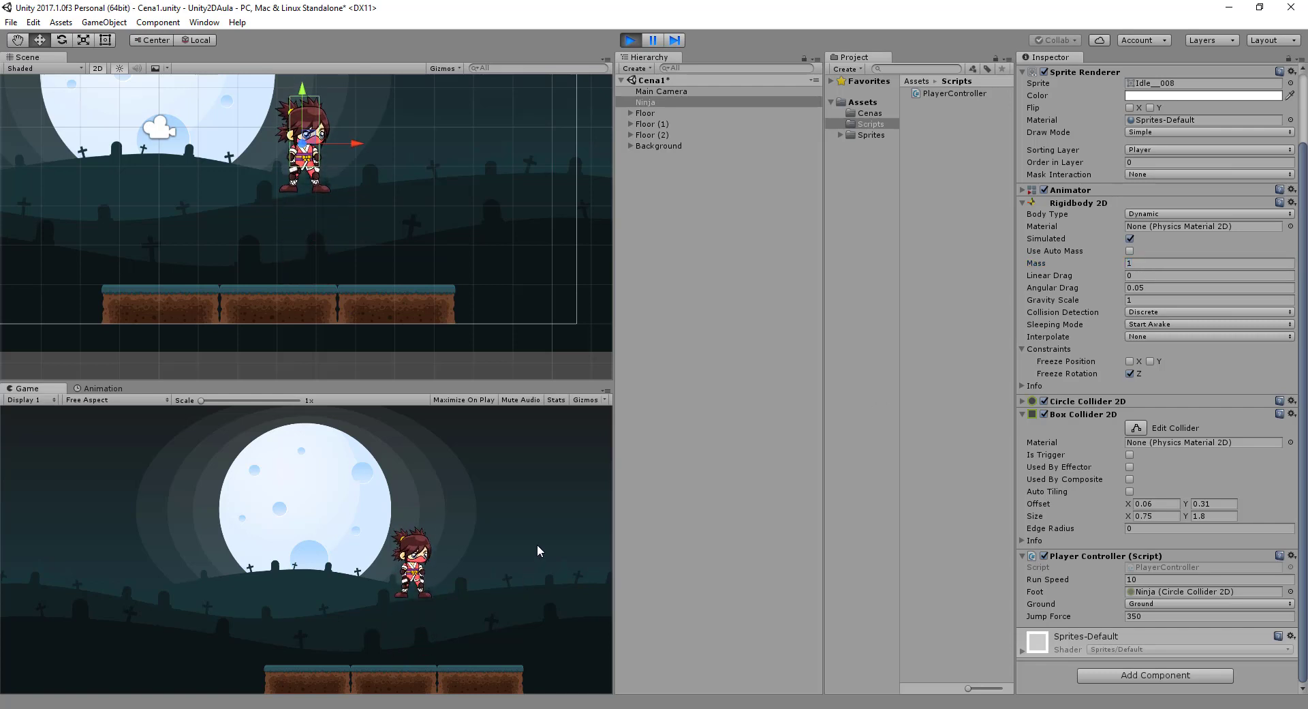
{"action": "key", "text": "space"}
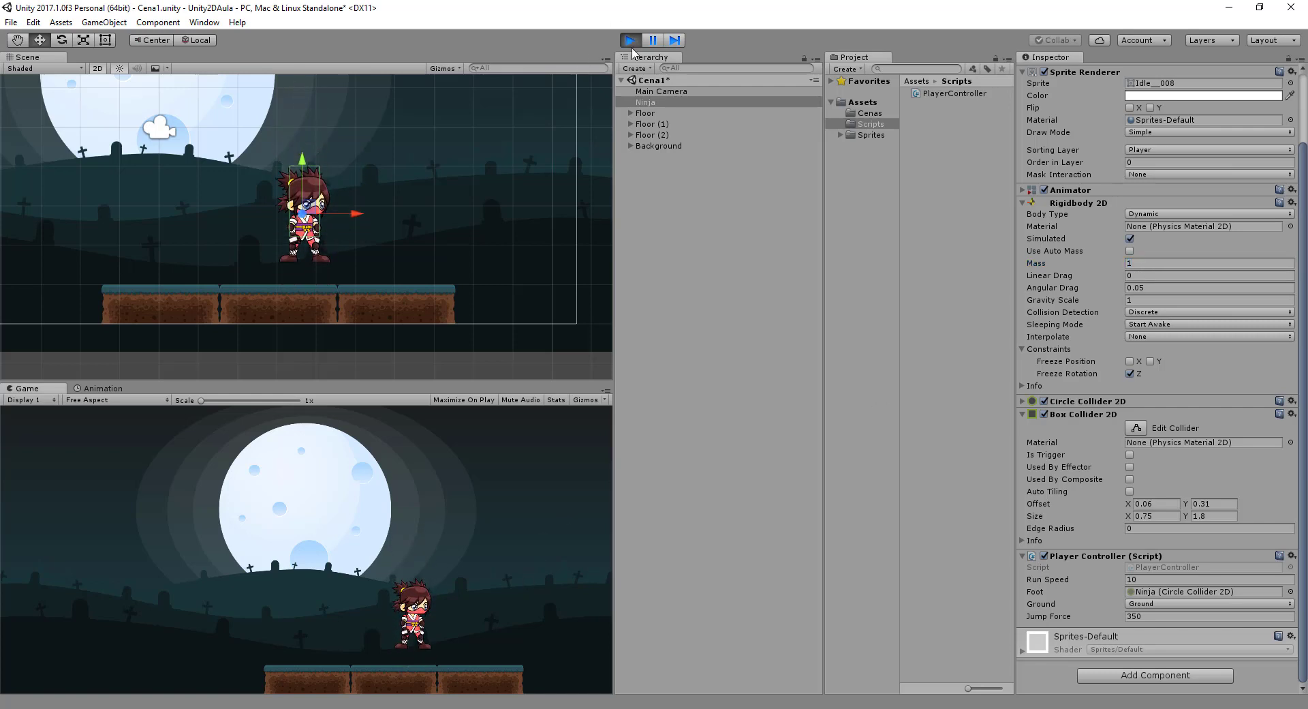
{"action": "left_click", "coordinate": [621, 40]}
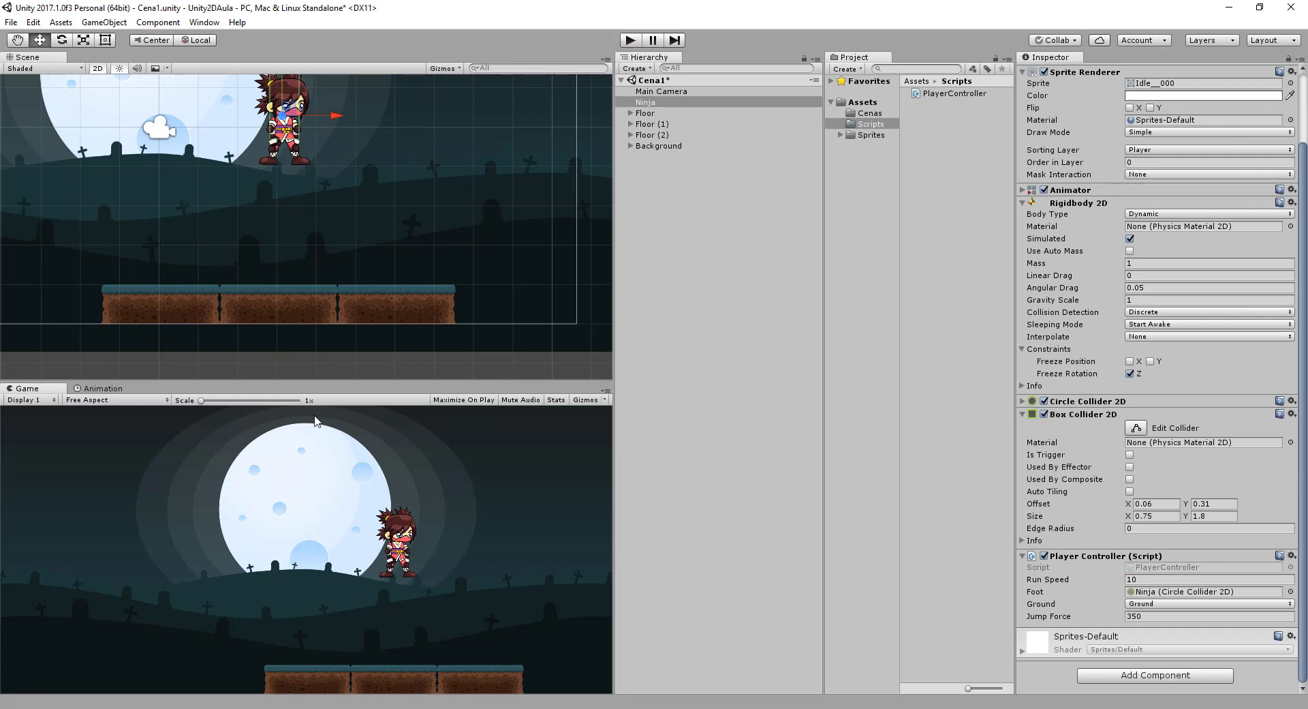
{"action": "key", "text": "ctrl+s"}
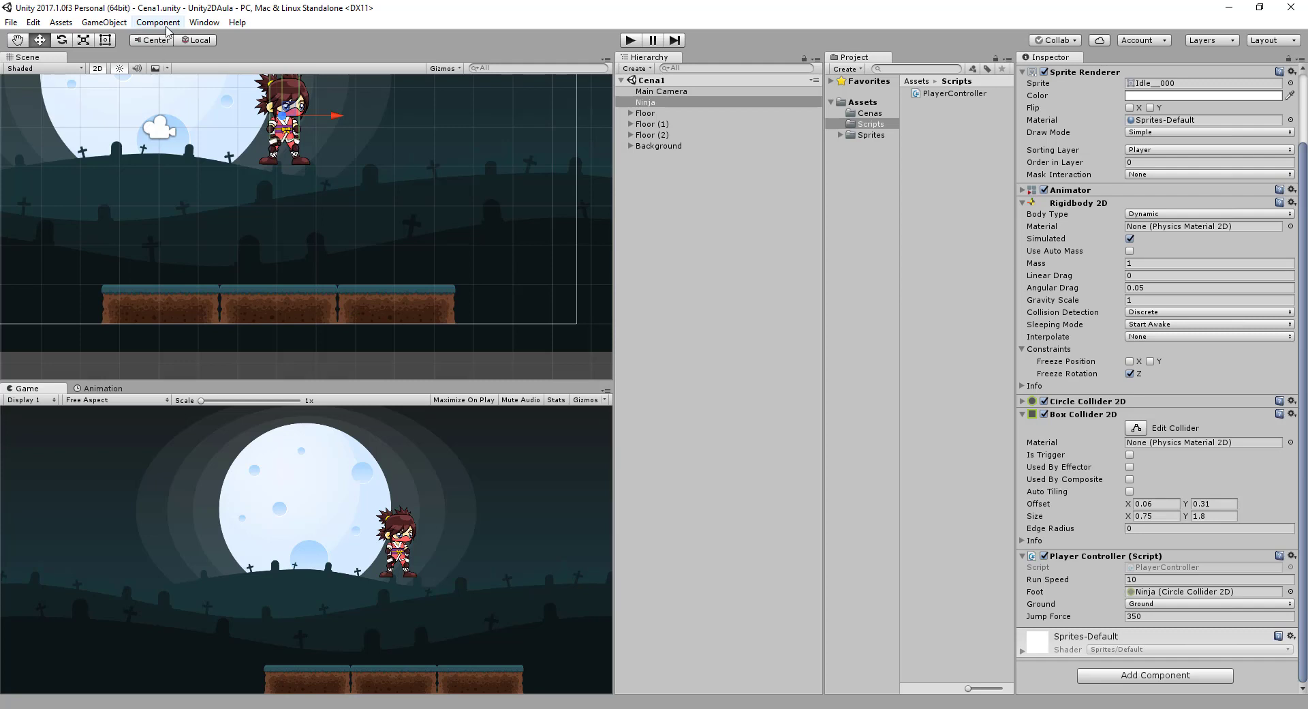
Step: Open the Animator window and select Ninja to show its animation states
{"action": "left_click", "coordinate": [204, 23]}
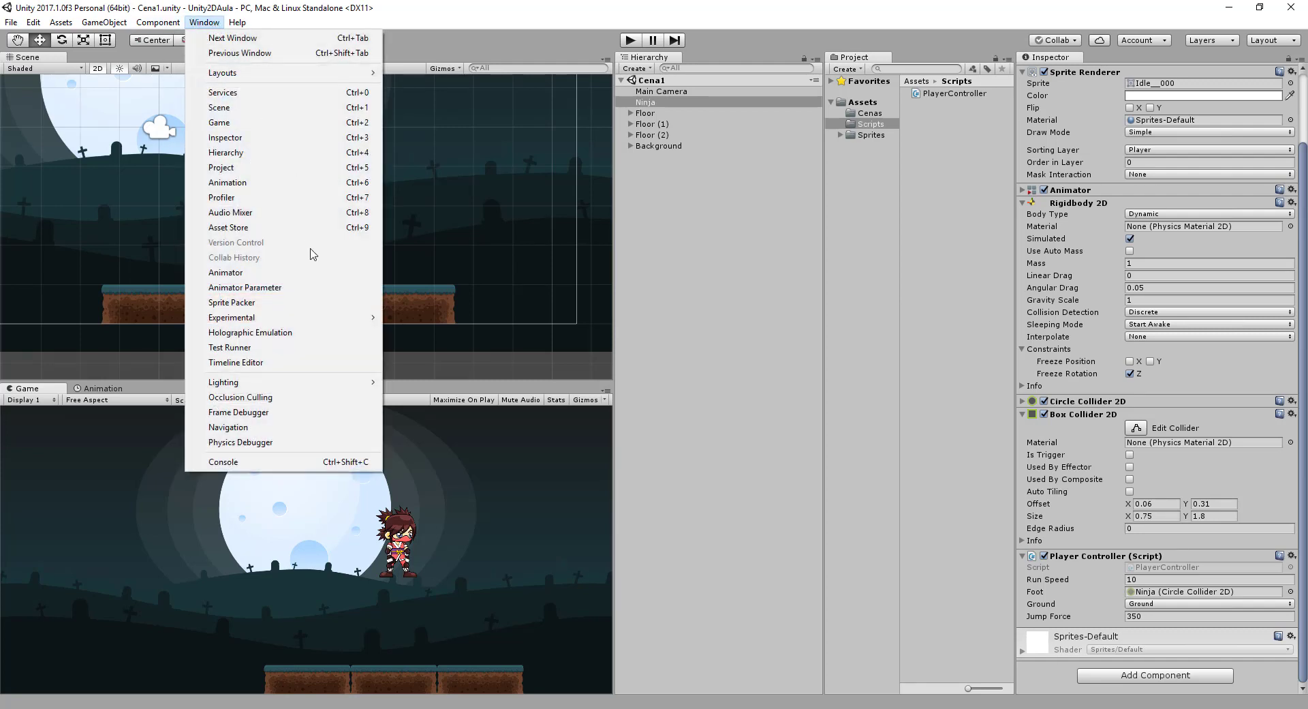
{"action": "left_click", "coordinate": [293, 274]}
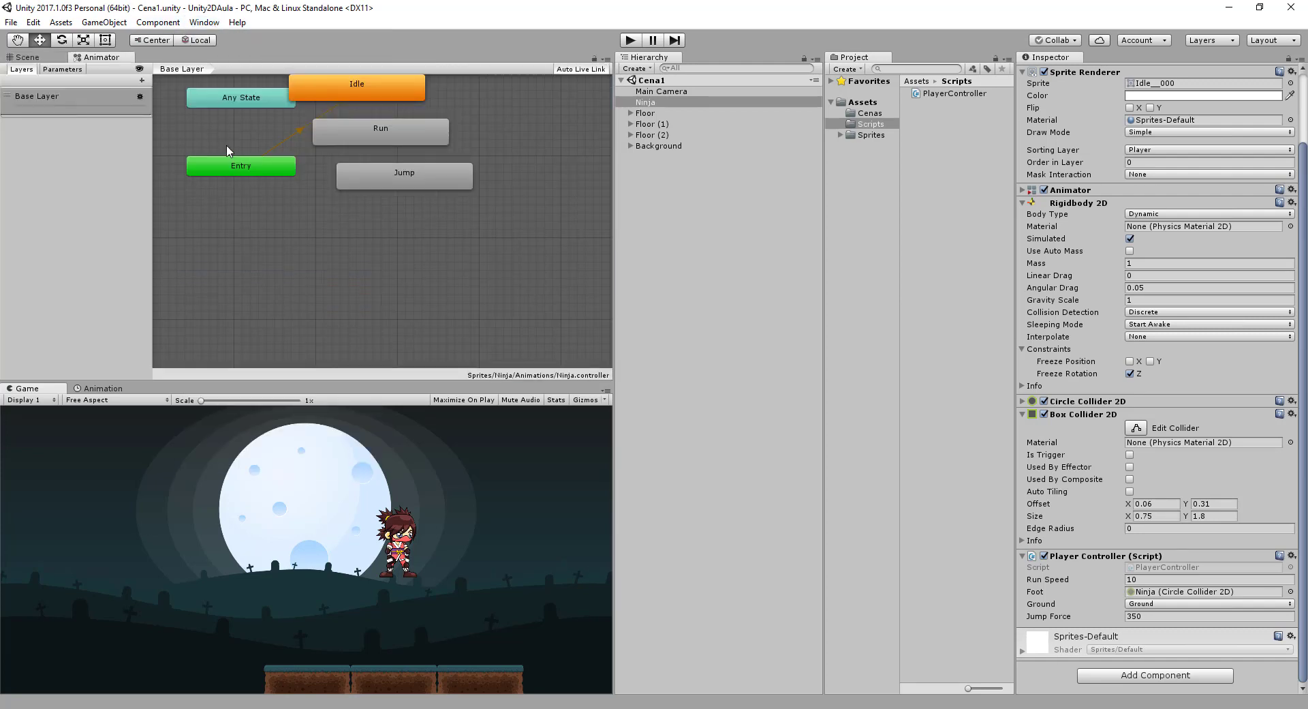
{"action": "left_click", "coordinate": [338, 131]}
{"action": "right_click", "coordinate": [439, 289]}
{"action": "left_click", "coordinate": [341, 255]}
{"action": "left_click", "coordinate": [645, 102]}
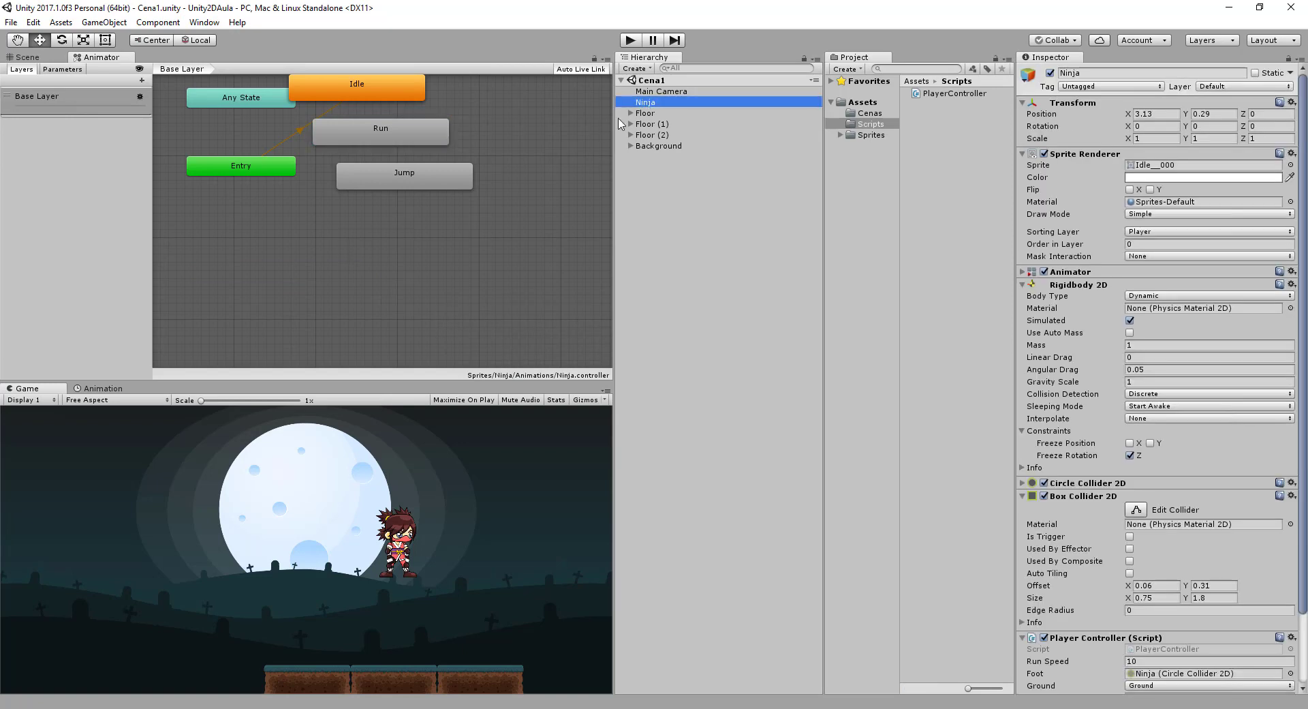
Step: Move Any State aside and place the Idle state just above Entry
{"action": "left_click_drag", "start_coordinate": [347, 198], "coordinate": [213, 174]}
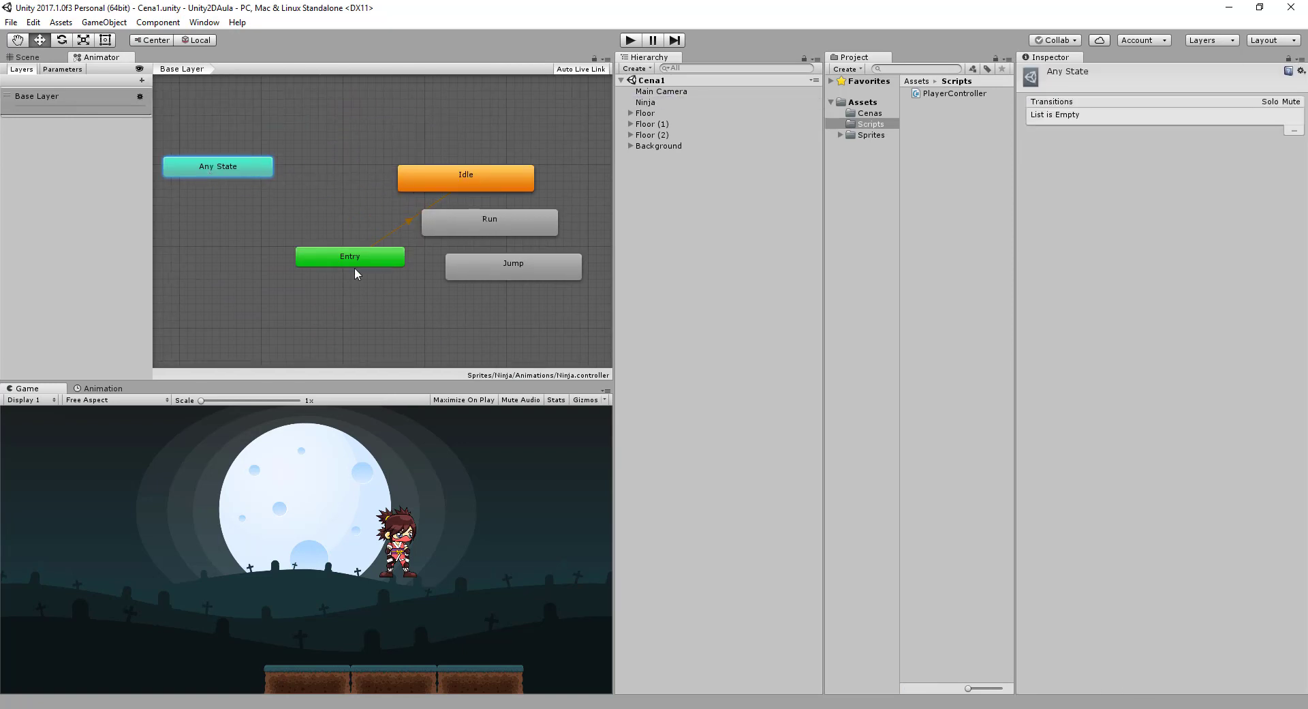
{"action": "left_click_drag", "start_coordinate": [338, 264], "coordinate": [273, 283]}
{"action": "left_click_drag", "start_coordinate": [458, 177], "coordinate": [305, 226]}
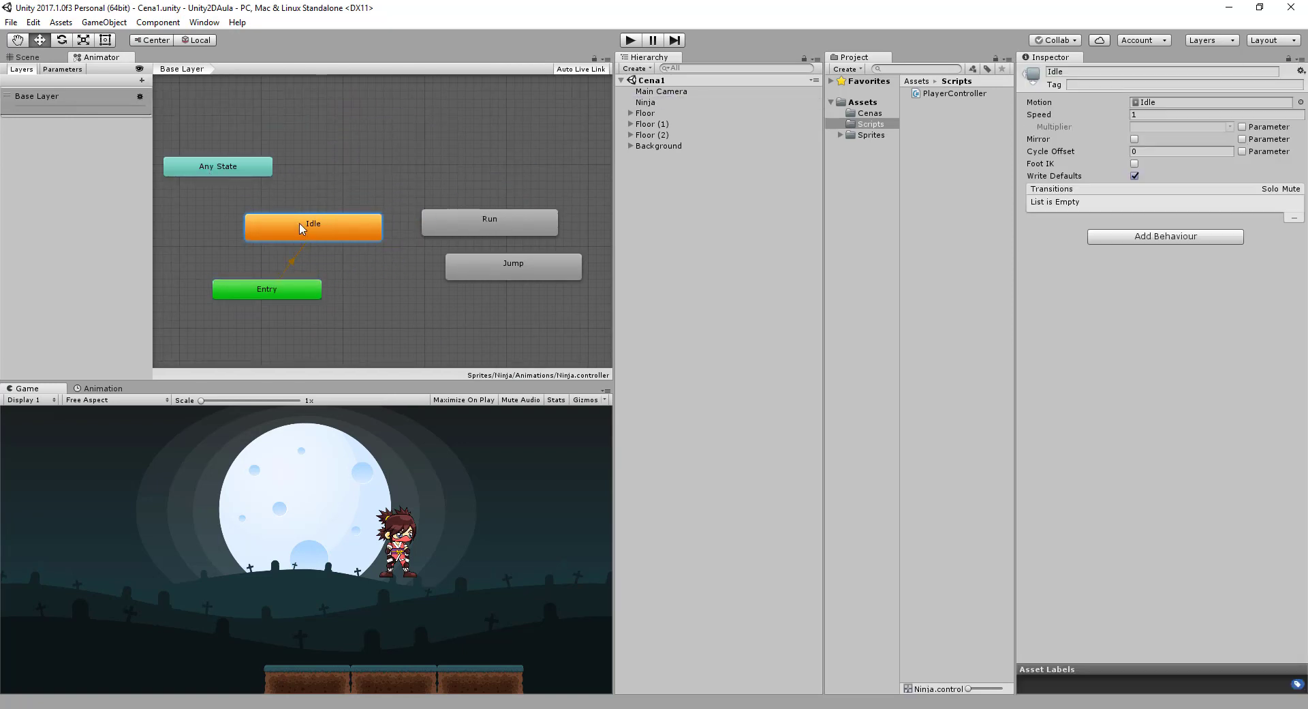
{"action": "left_click_drag", "start_coordinate": [299, 293], "coordinate": [320, 353]}
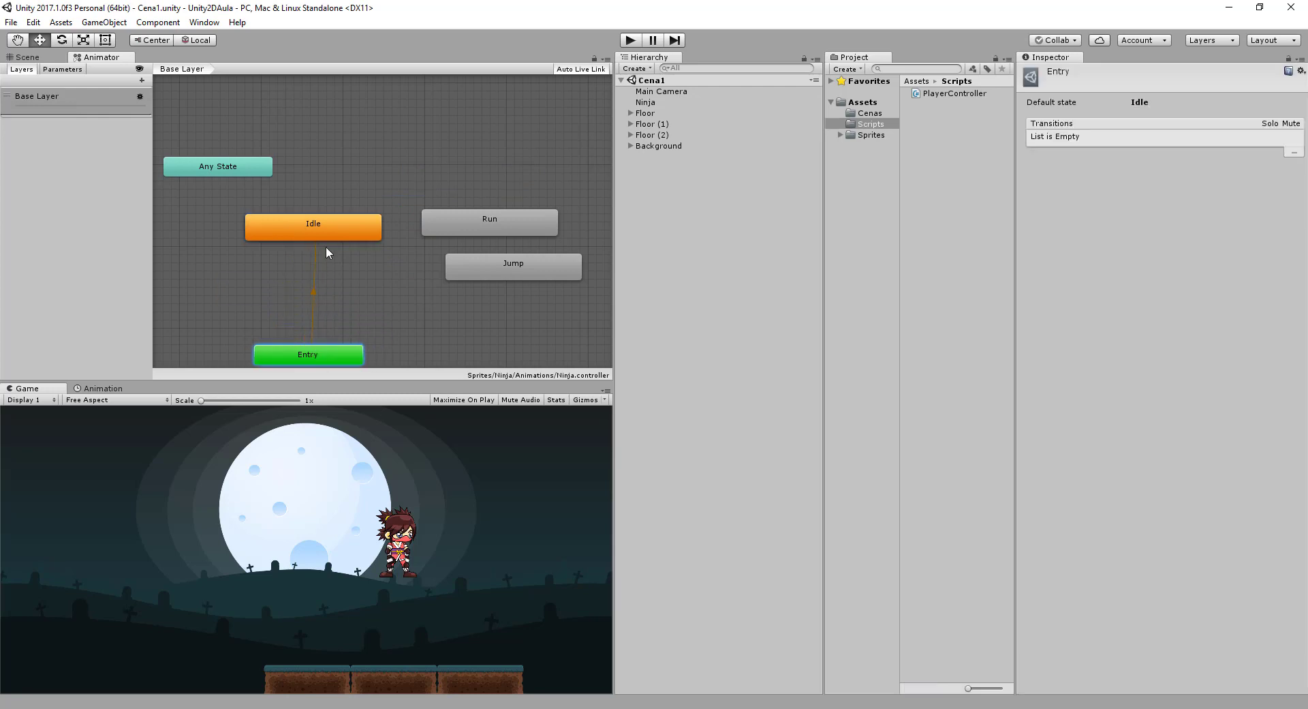
{"action": "left_click_drag", "start_coordinate": [325, 235], "coordinate": [321, 308]}
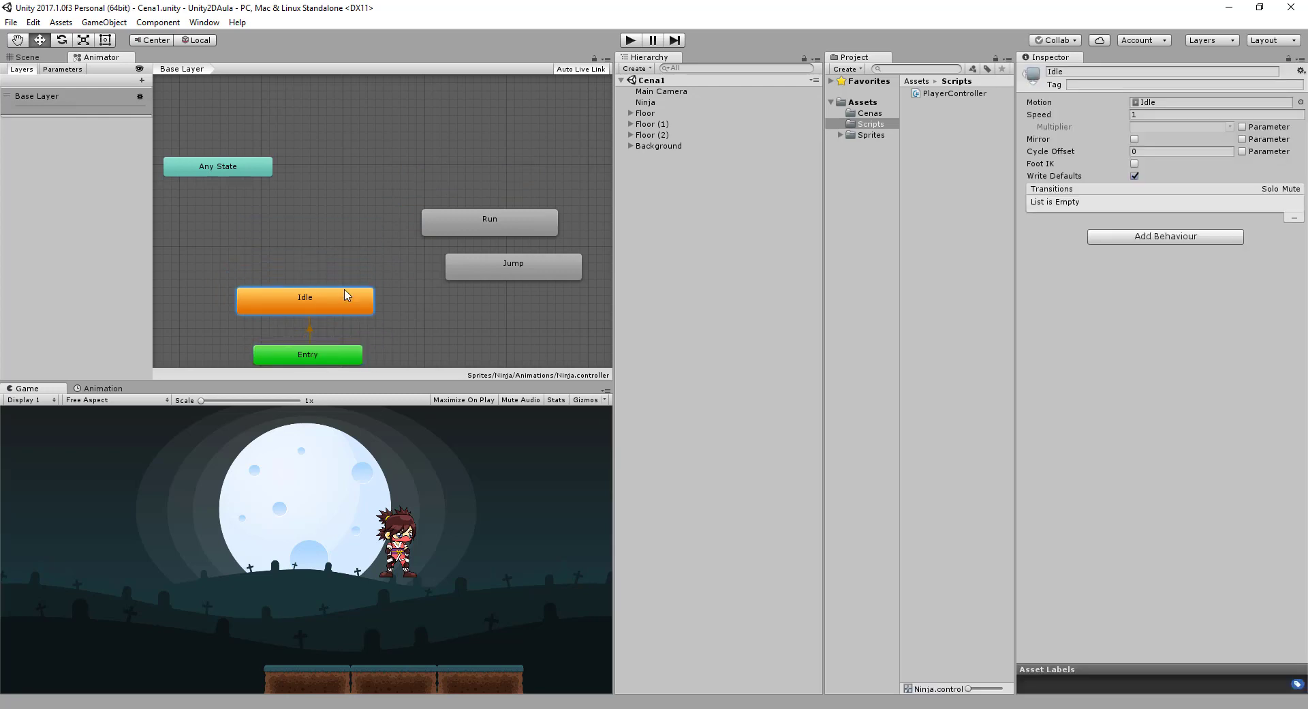
Step: Line the Run state up above Idle and place Jump off to the right
{"action": "left_click_drag", "start_coordinate": [513, 225], "coordinate": [304, 222]}
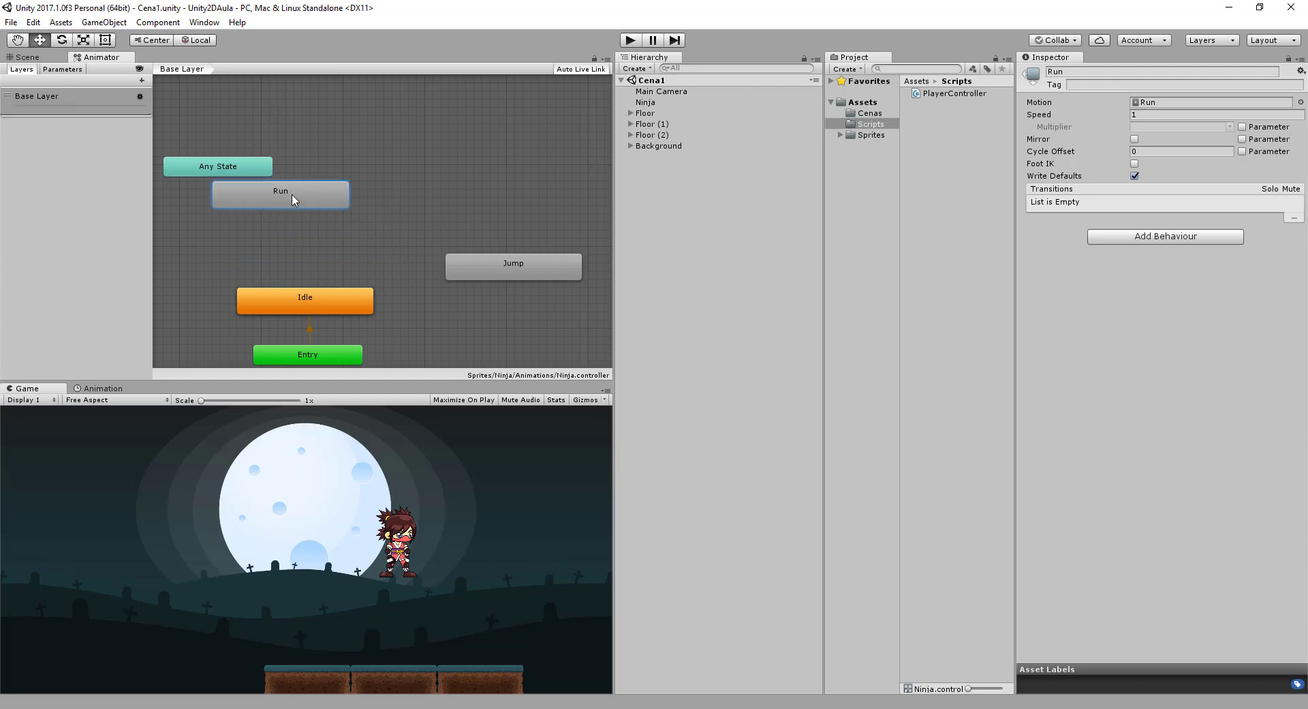
{"action": "mouse_move", "coordinate": [511, 269]}
{"action": "left_mouse_down"}
{"action": "mouse_move", "coordinate": [450, 213]}
{"action": "mouse_move", "coordinate": [469, 220]}
{"action": "left_mouse_up"}
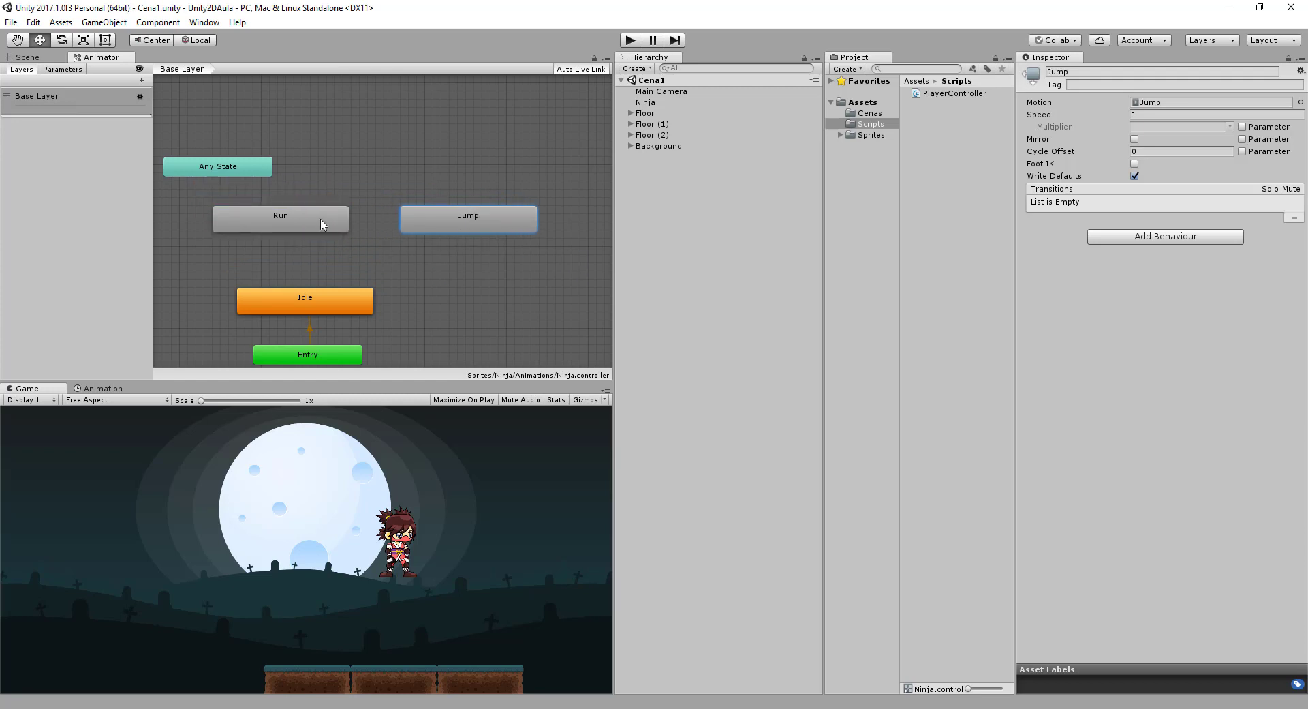
{"action": "left_click_drag", "start_coordinate": [227, 176], "coordinate": [229, 151]}
{"action": "left_click_drag", "start_coordinate": [272, 226], "coordinate": [297, 226]}
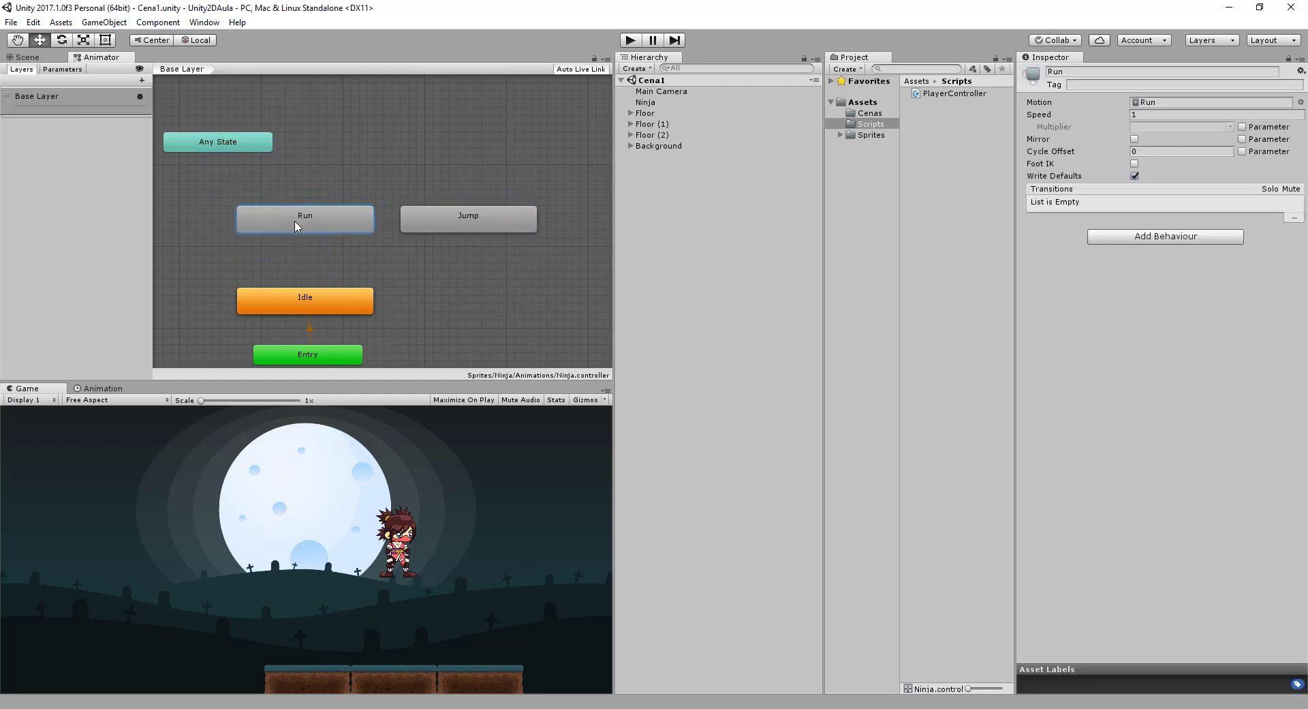
{"action": "left_click_drag", "start_coordinate": [468, 237], "coordinate": [493, 286]}
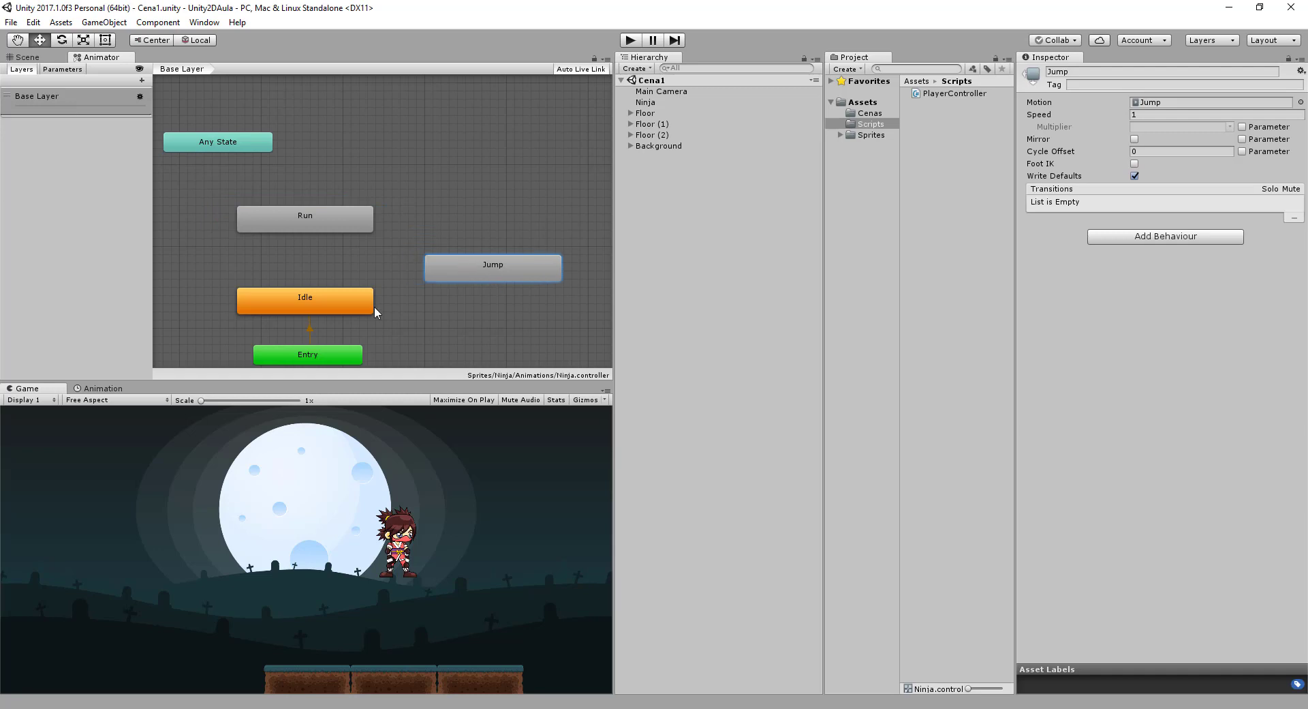
{"action": "mouse_move", "coordinate": [333, 310]}
{"action": "left_mouse_down"}
{"action": "mouse_move", "coordinate": [341, 302]}
{"action": "mouse_move", "coordinate": [327, 298]}
{"action": "left_mouse_up"}
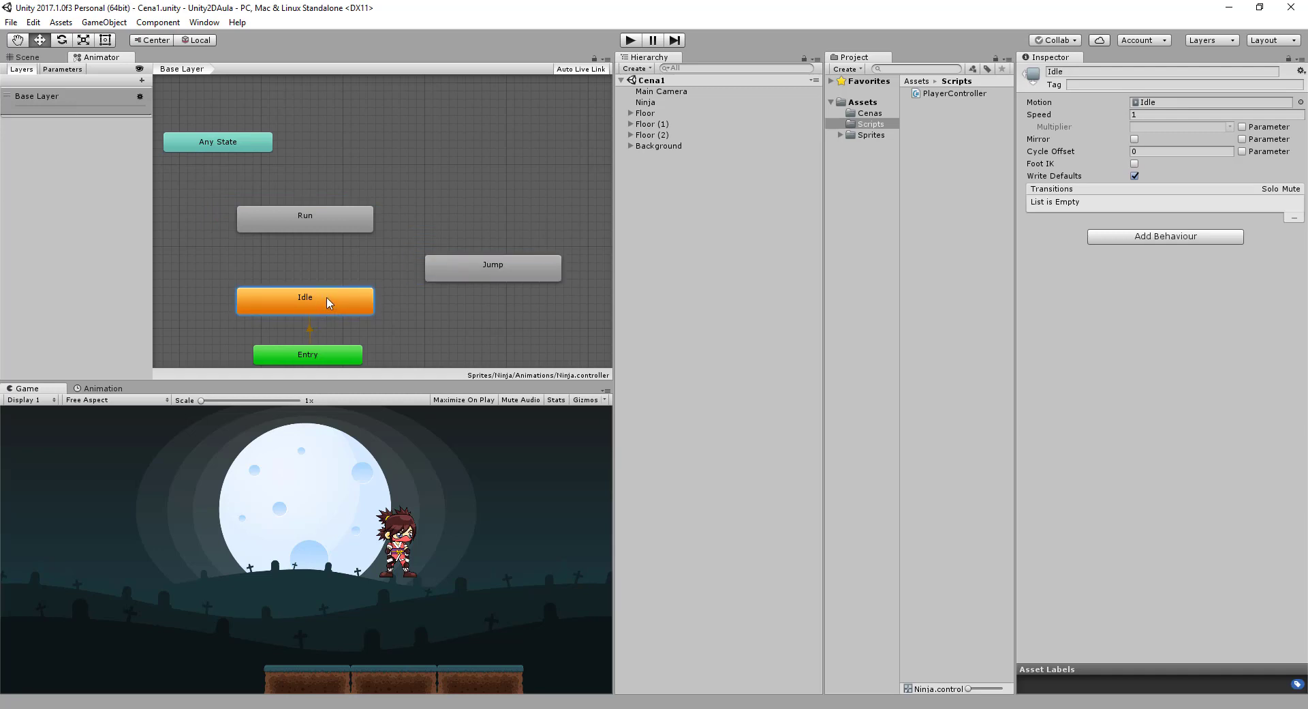
Step: Create an Idle-to-Run transition, select it, and show the Animator's Parameters list
{"action": "right_click", "coordinate": [327, 303]}
{"action": "left_click", "coordinate": [351, 305]}
{"action": "left_click", "coordinate": [329, 219]}
{"action": "left_click", "coordinate": [313, 223]}
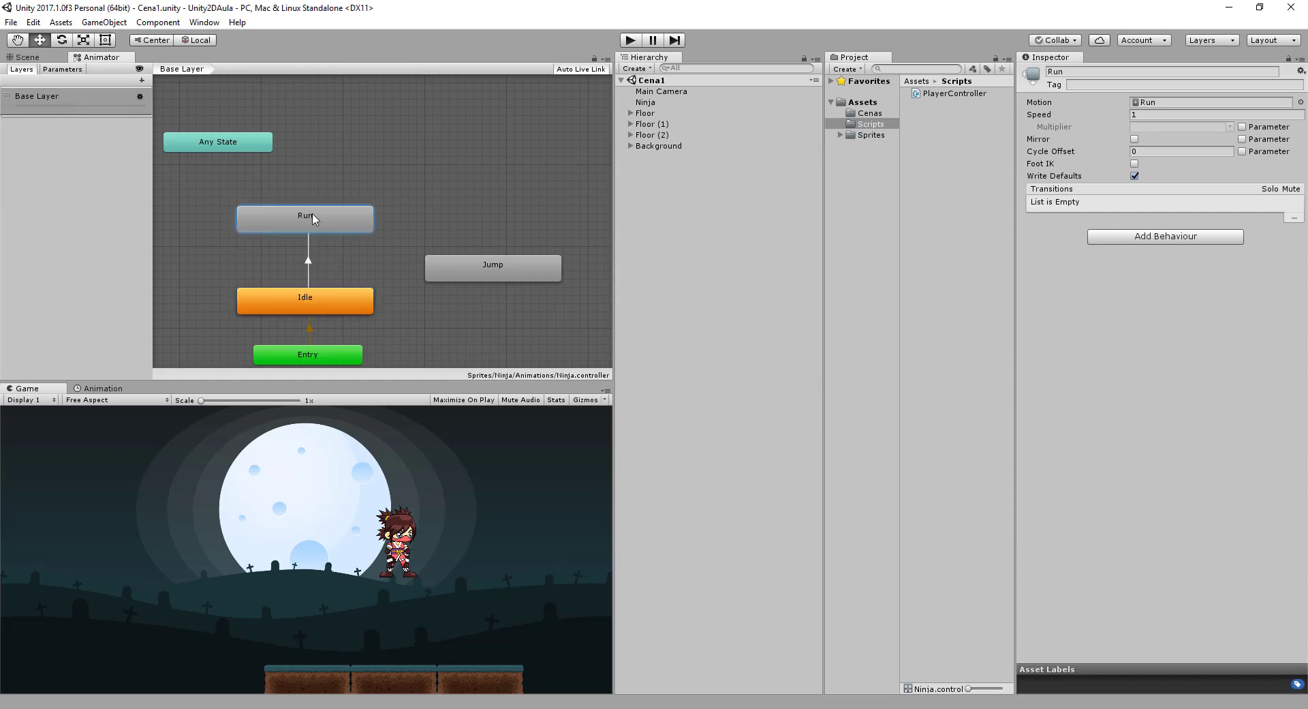
{"action": "left_click", "coordinate": [304, 302]}
{"action": "left_click", "coordinate": [310, 229]}
{"action": "left_click", "coordinate": [309, 260]}
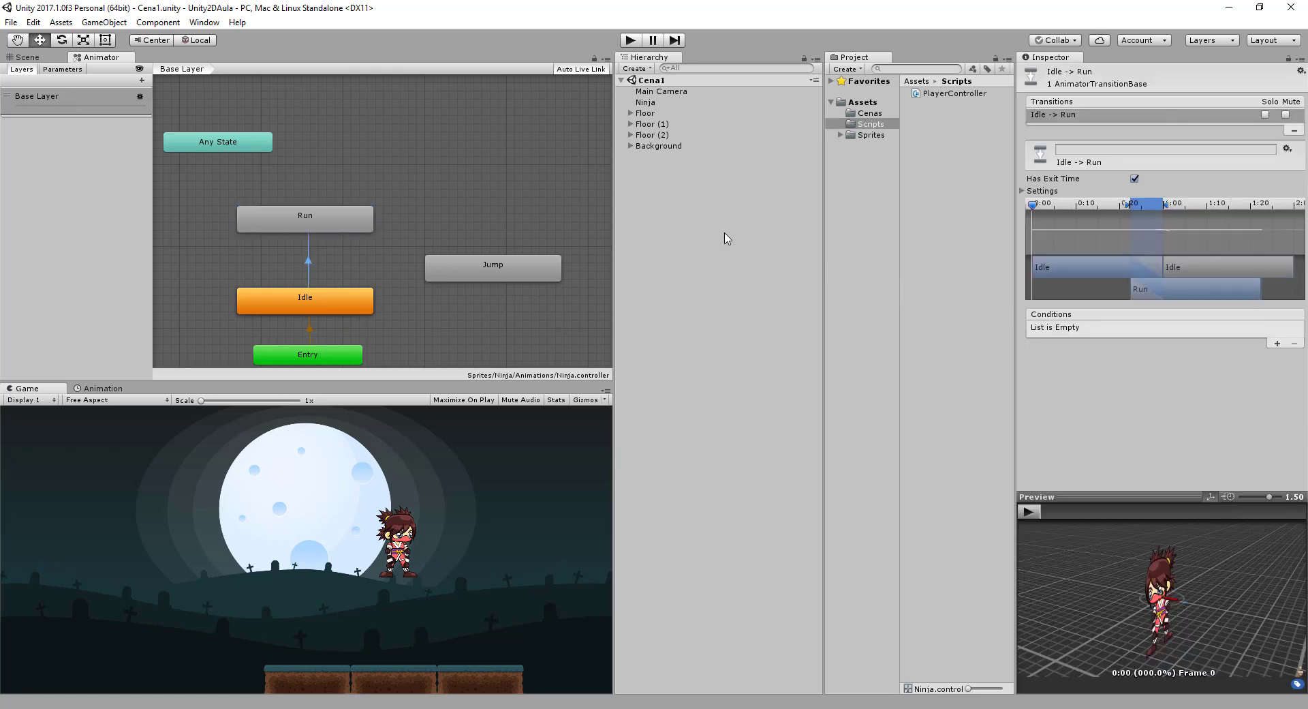
{"action": "left_click", "coordinate": [81, 74]}
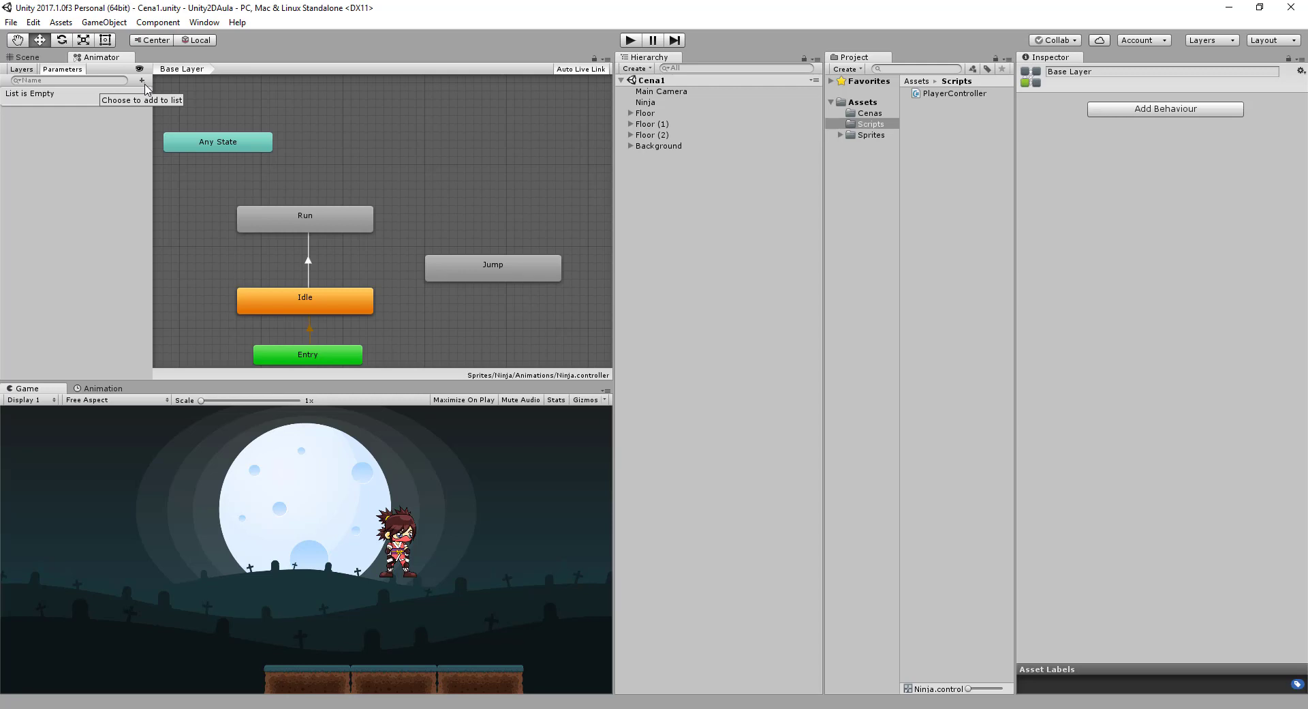
Step: Add a Float parameter named xSpeed to the Ninja controller
{"action": "left_click", "coordinate": [143, 82]}
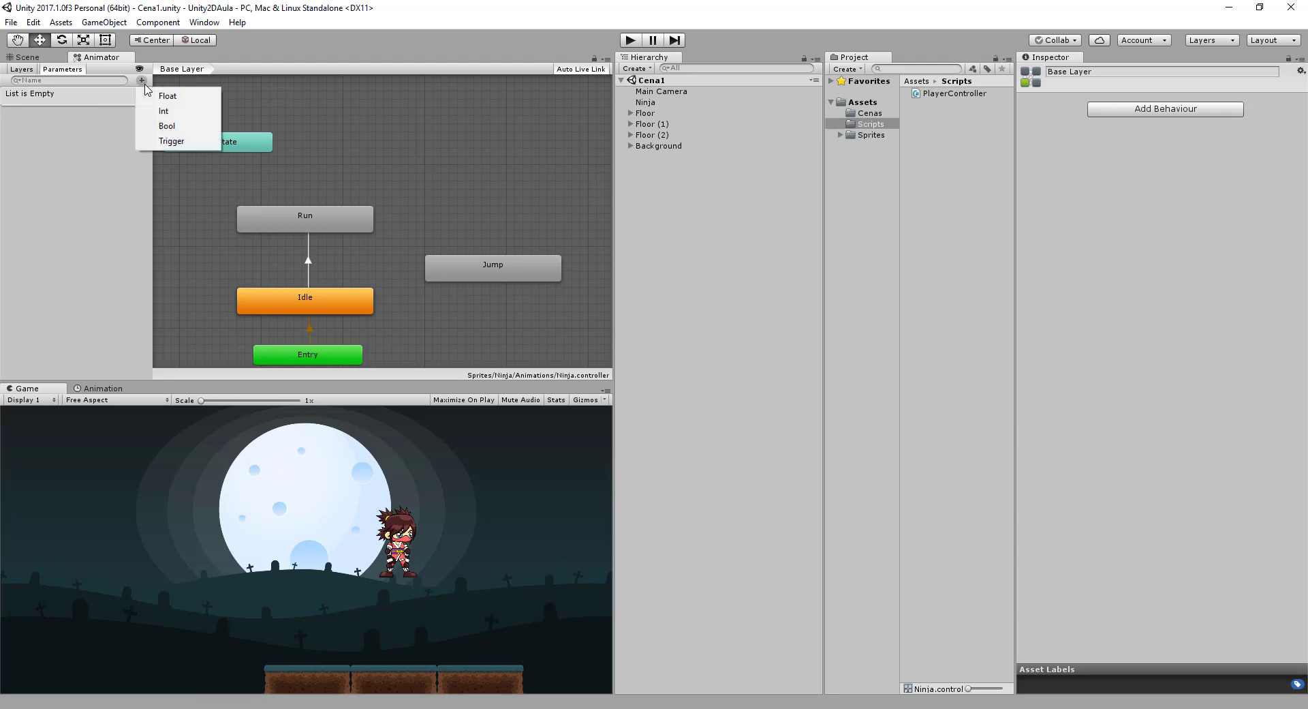
{"action": "left_click", "coordinate": [162, 94]}
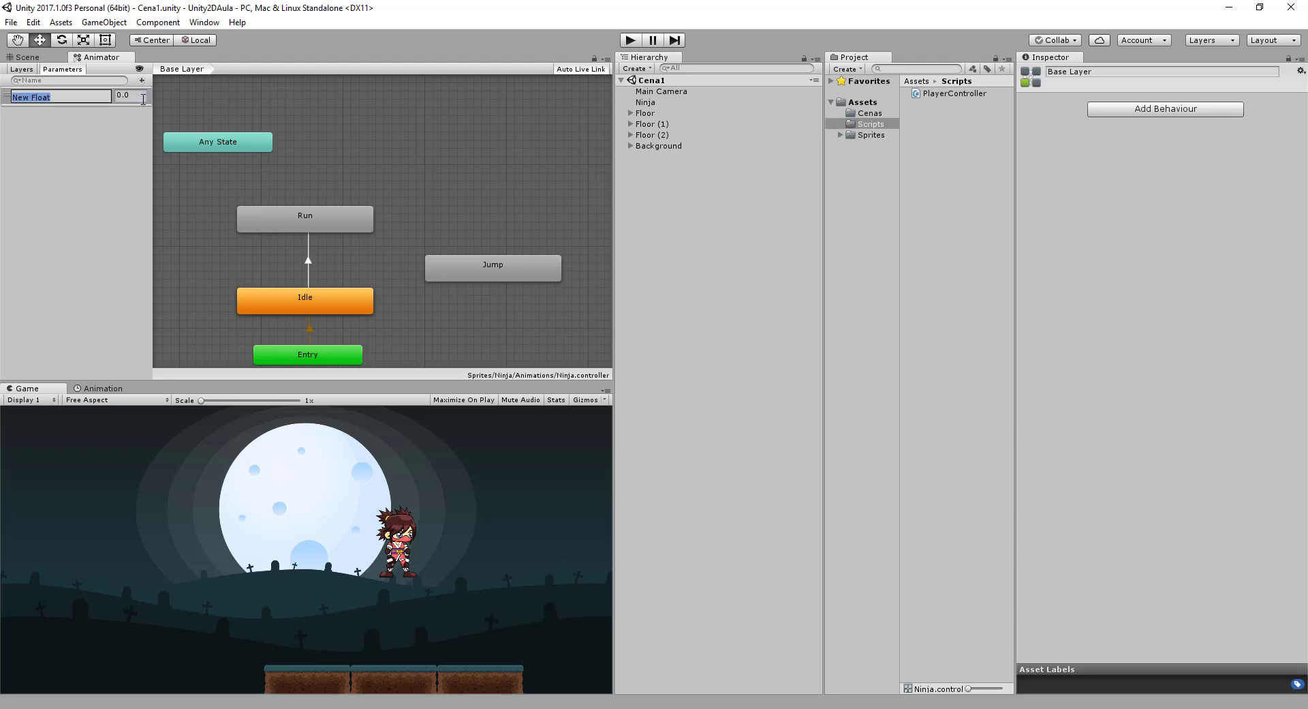
{"action": "type", "text": "xSpeed"}
{"action": "key", "text": "Return"}
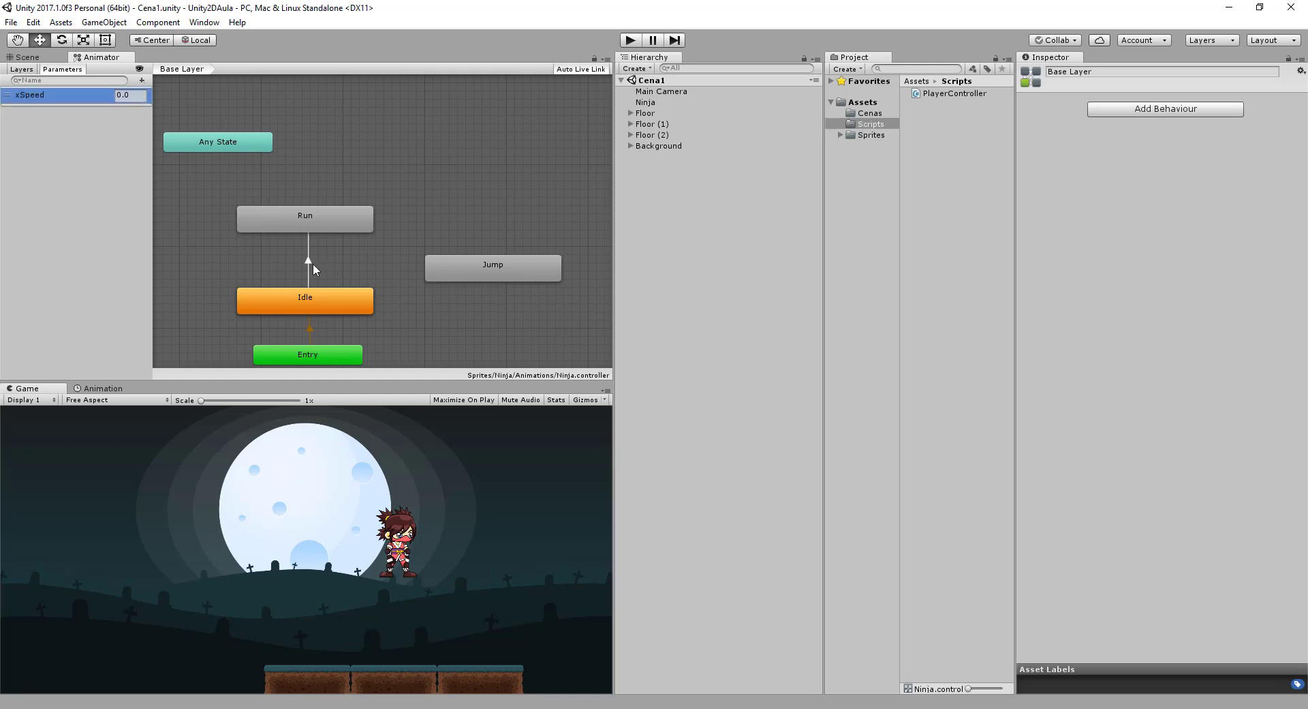
Step: Give the Idle-to-Run transition the condition xSpeed Greater 0.1
{"action": "left_click", "coordinate": [312, 263]}
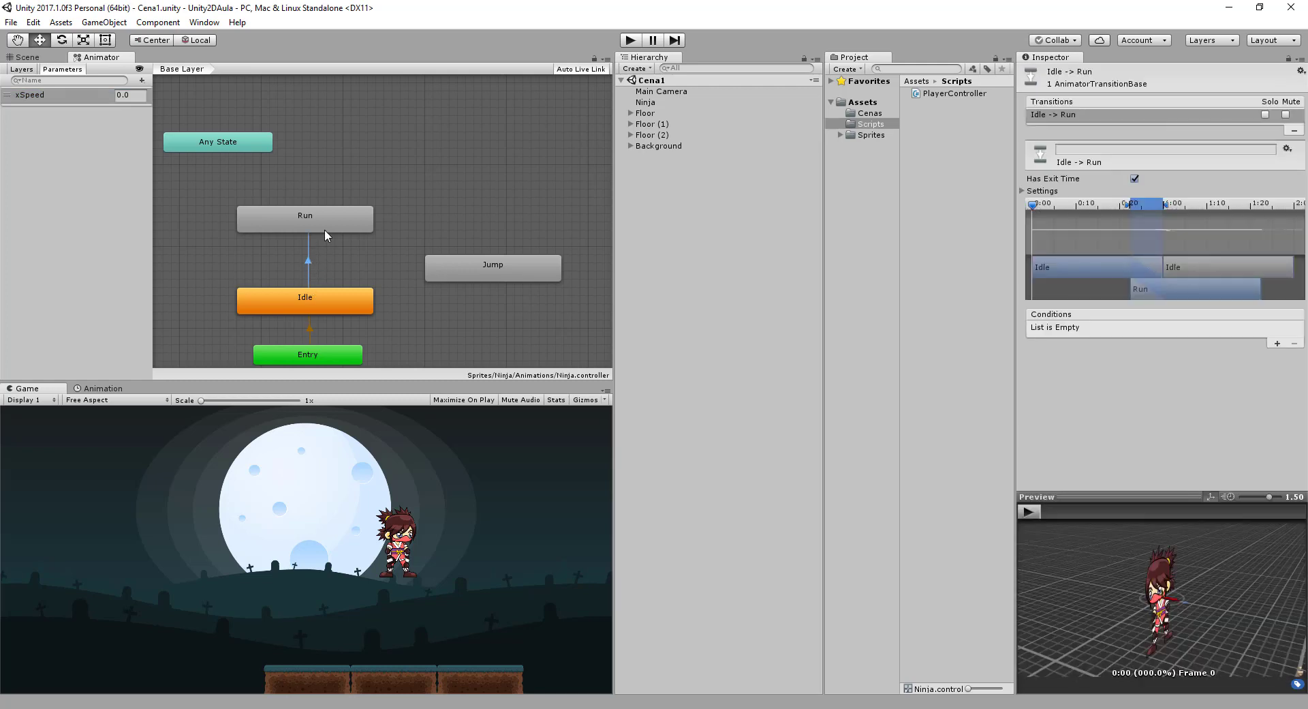
{"action": "left_click", "coordinate": [333, 227]}
{"action": "left_click", "coordinate": [307, 254]}
{"action": "left_click", "coordinate": [1277, 344]}
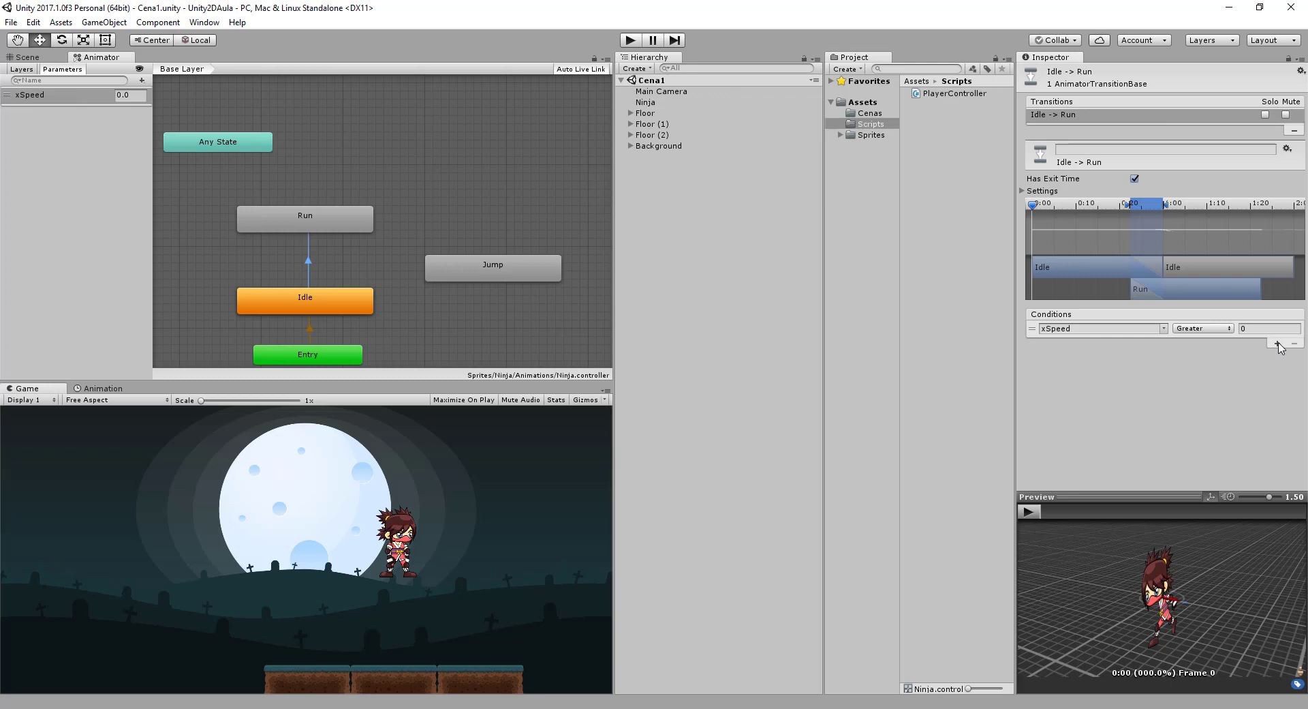
{"action": "left_click", "coordinate": [1259, 330]}
Step: Create a Run-to-Idle transition with the condition xSpeed Less 0.1
{"action": "left_click", "coordinate": [315, 222]}
{"action": "right_click", "coordinate": [320, 225]}
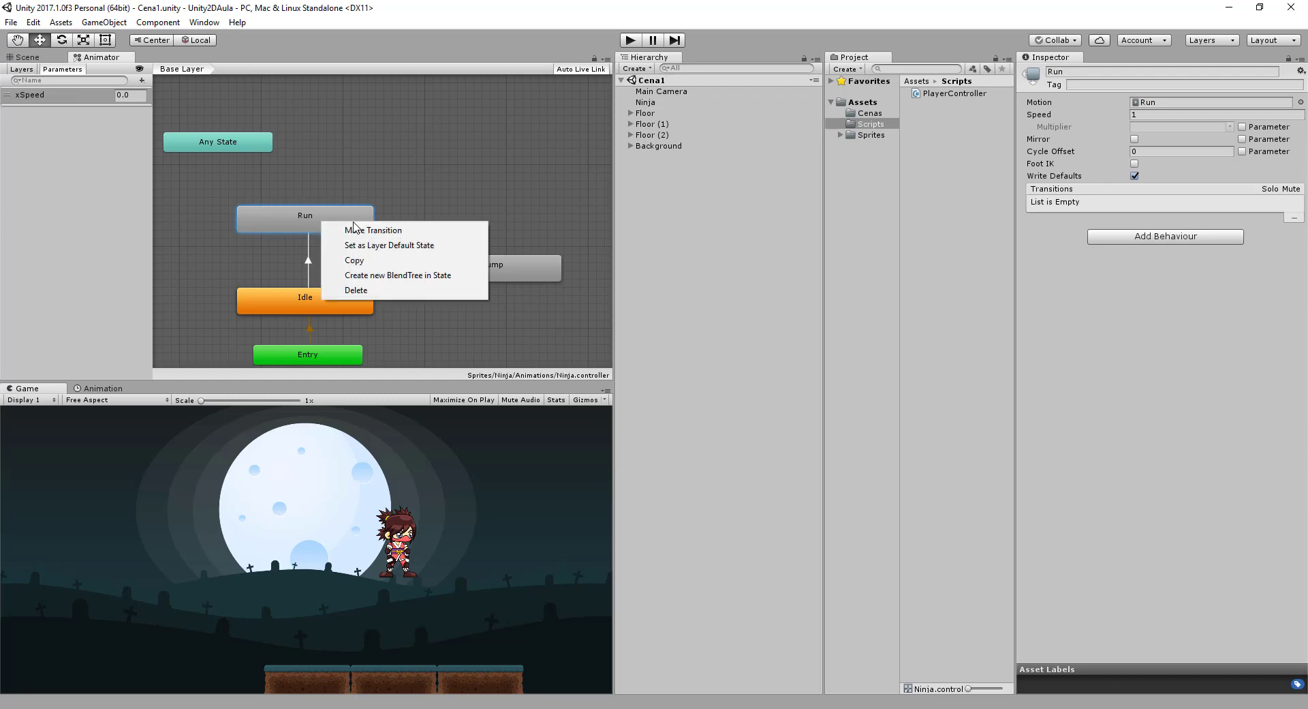
{"action": "left_click", "coordinate": [337, 231]}
{"action": "left_click", "coordinate": [315, 310]}
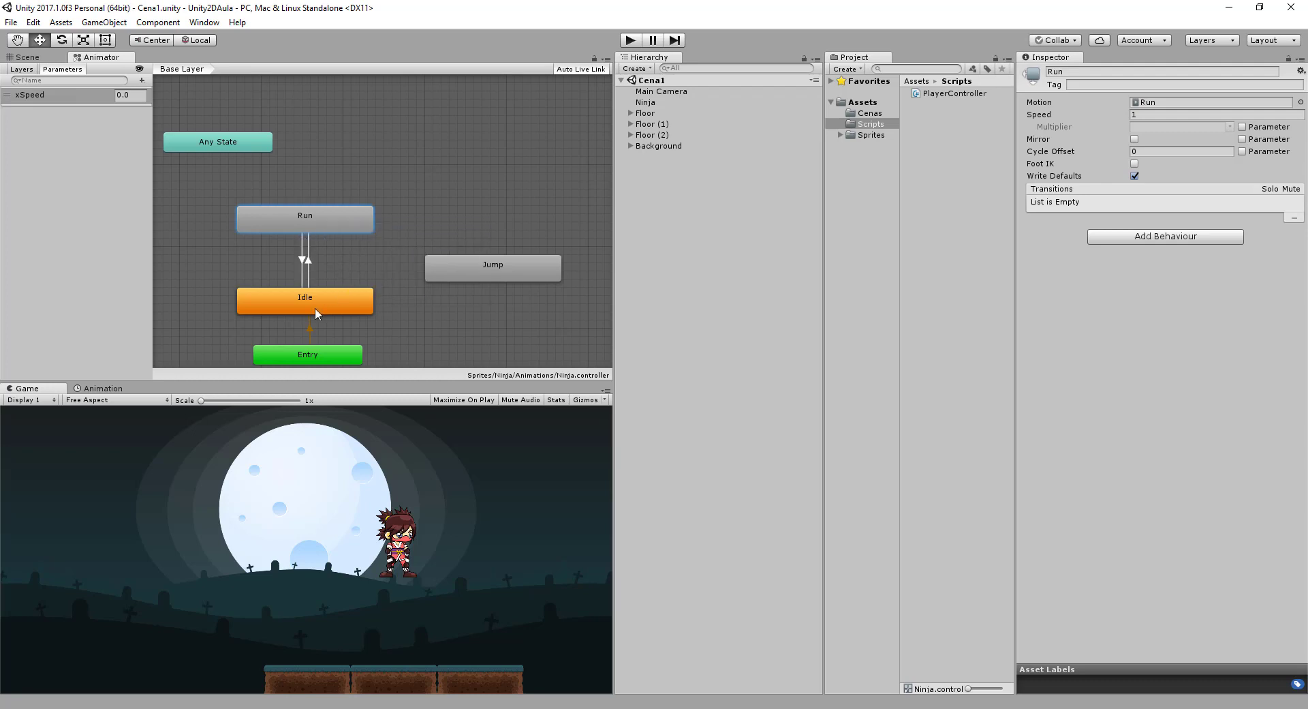
{"action": "left_click", "coordinate": [302, 266]}
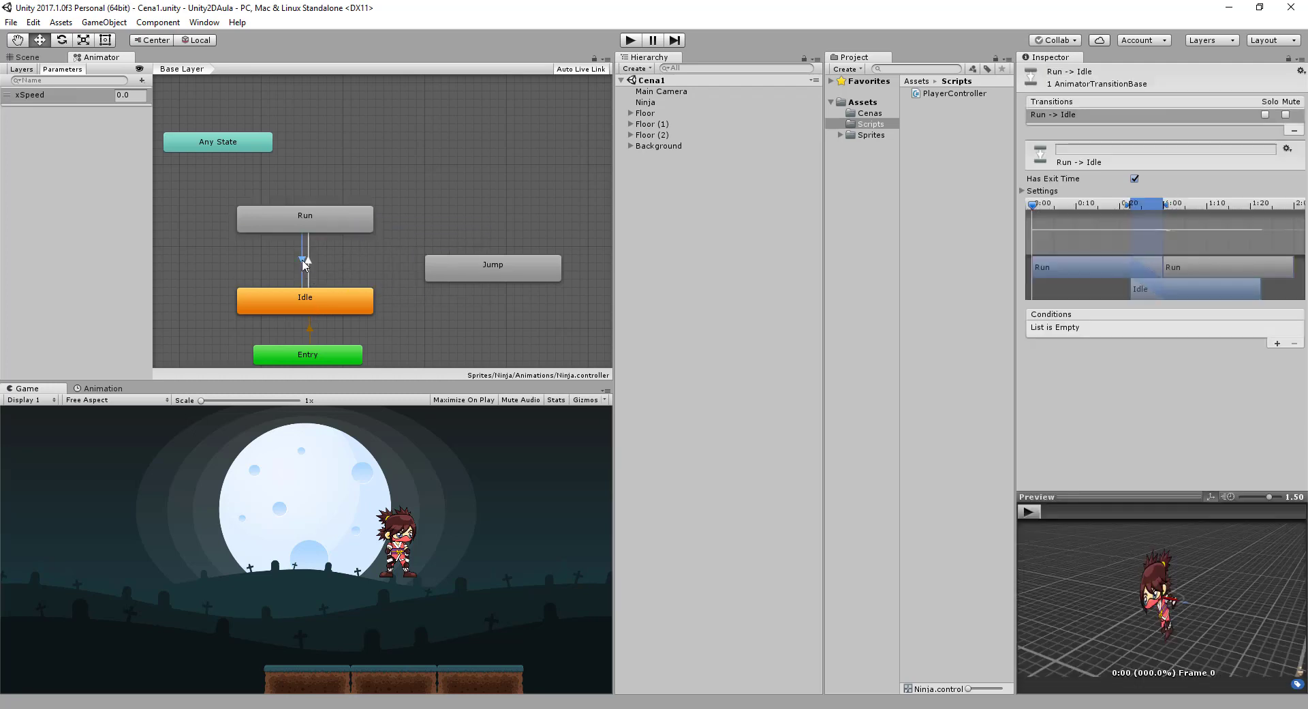
{"action": "left_click", "coordinate": [1277, 342]}
{"action": "left_click", "coordinate": [1227, 330]}
{"action": "left_click", "coordinate": [1213, 359]}
{"action": "left_click", "coordinate": [1257, 330]}
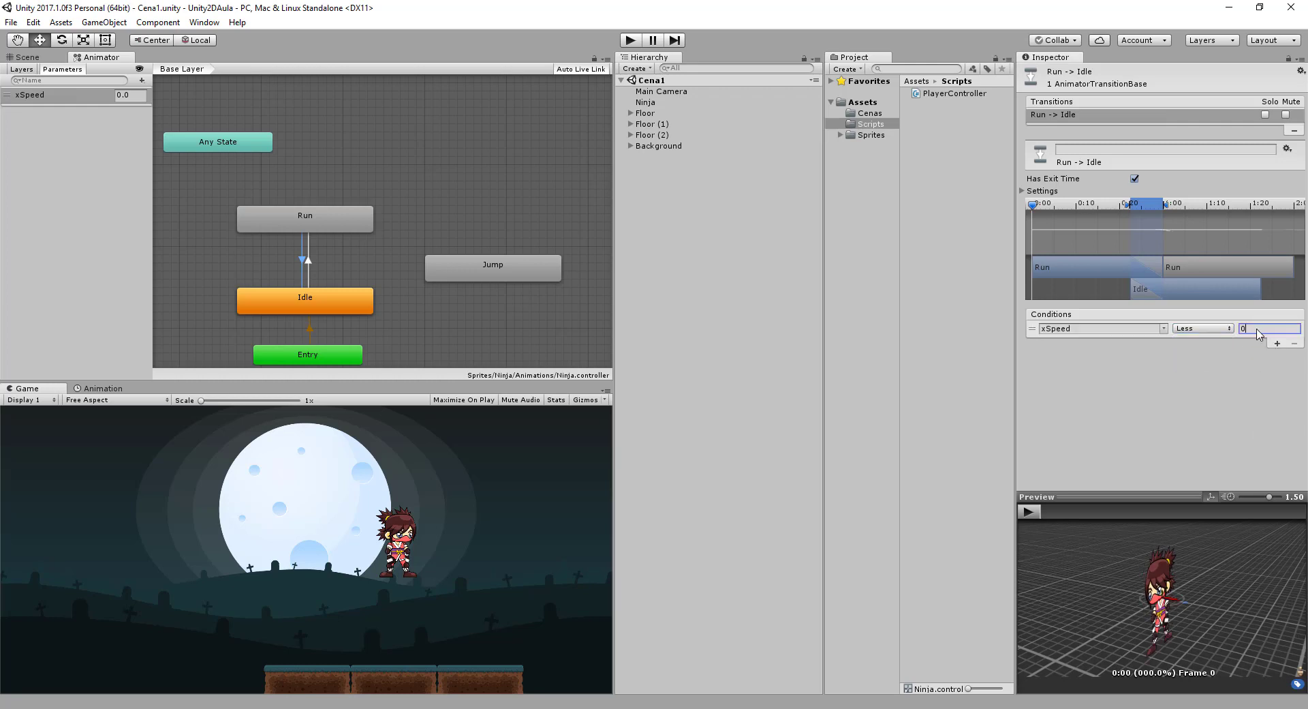
{"action": "left_click", "coordinate": [339, 305]}
Step: Move the Any State node to the right, directly above the Jump state
{"action": "left_click_drag", "start_coordinate": [505, 272], "coordinate": [439, 150]}
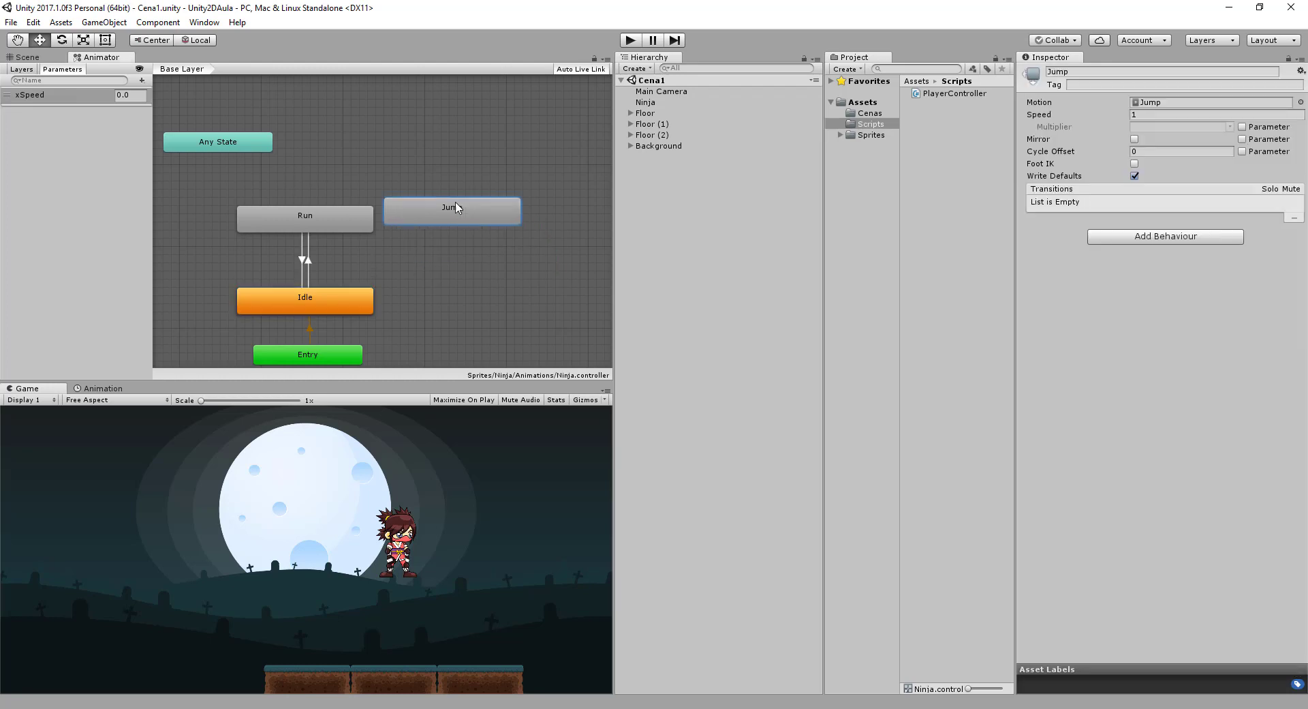
{"action": "left_click", "coordinate": [247, 146]}
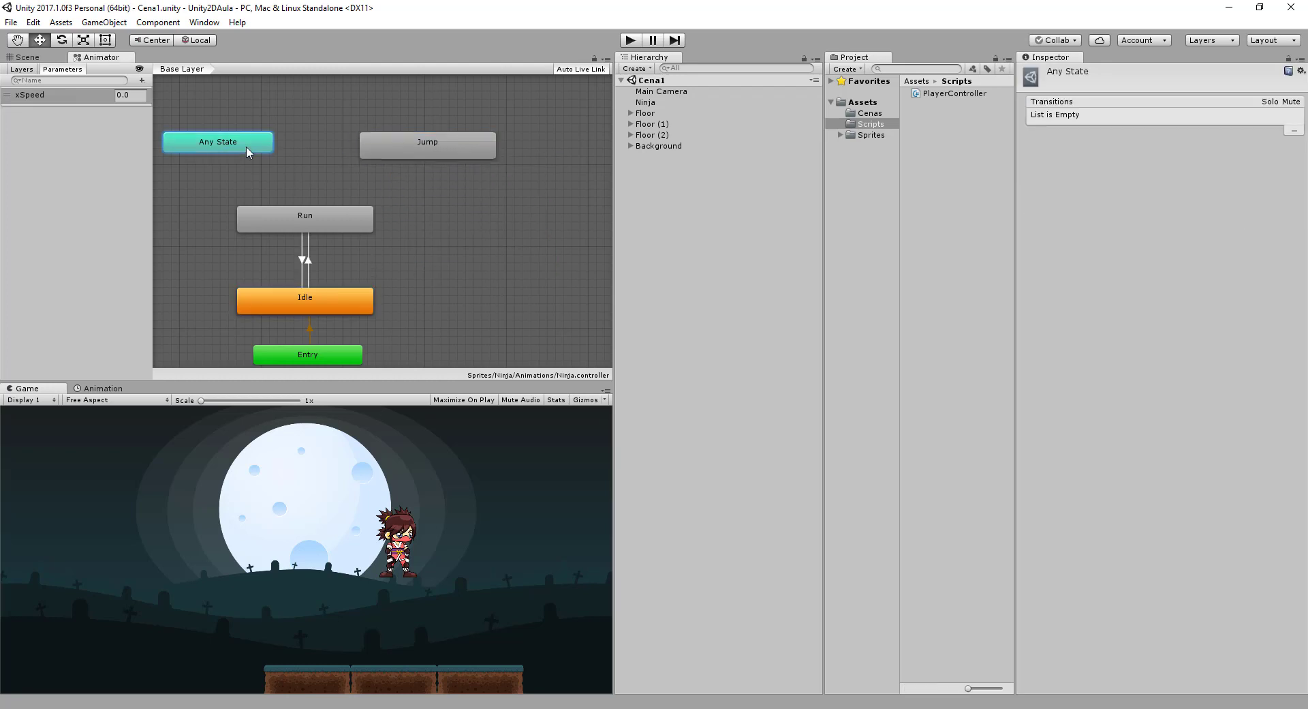
{"action": "left_click_drag", "start_coordinate": [204, 142], "coordinate": [532, 238]}
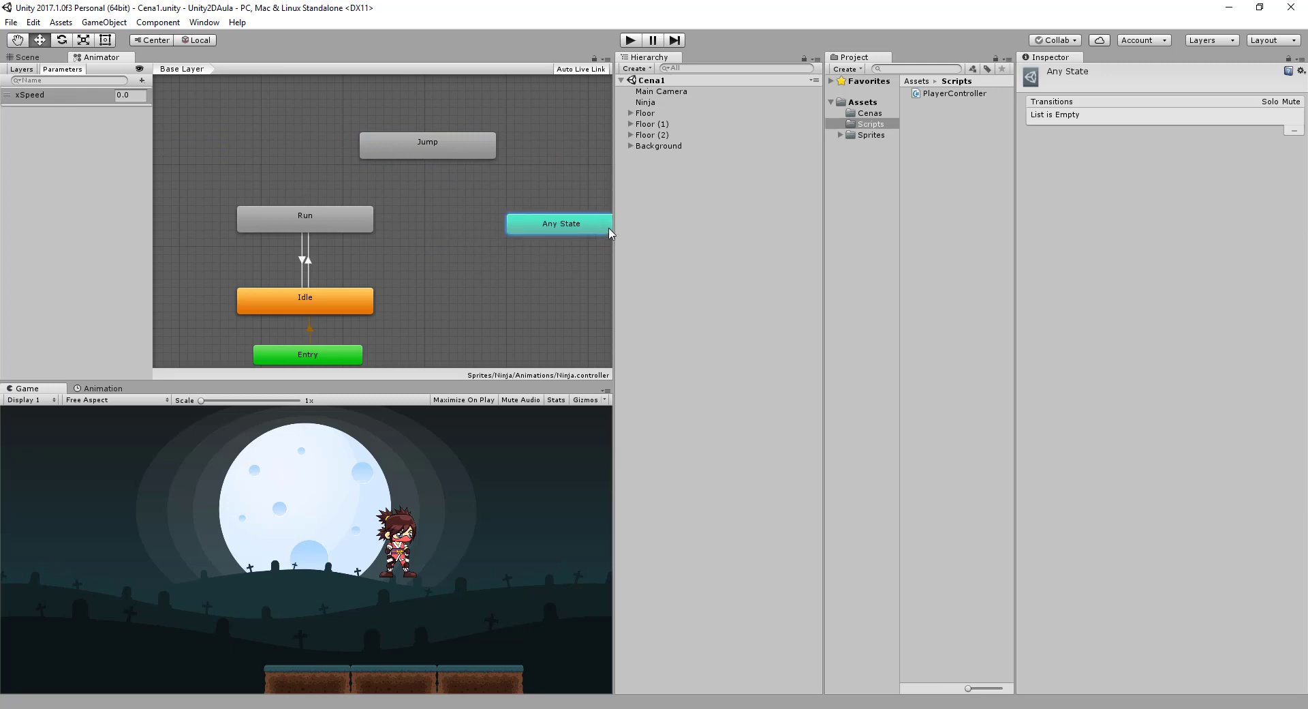
{"action": "left_click_drag", "start_coordinate": [422, 278], "coordinate": [506, 308]}
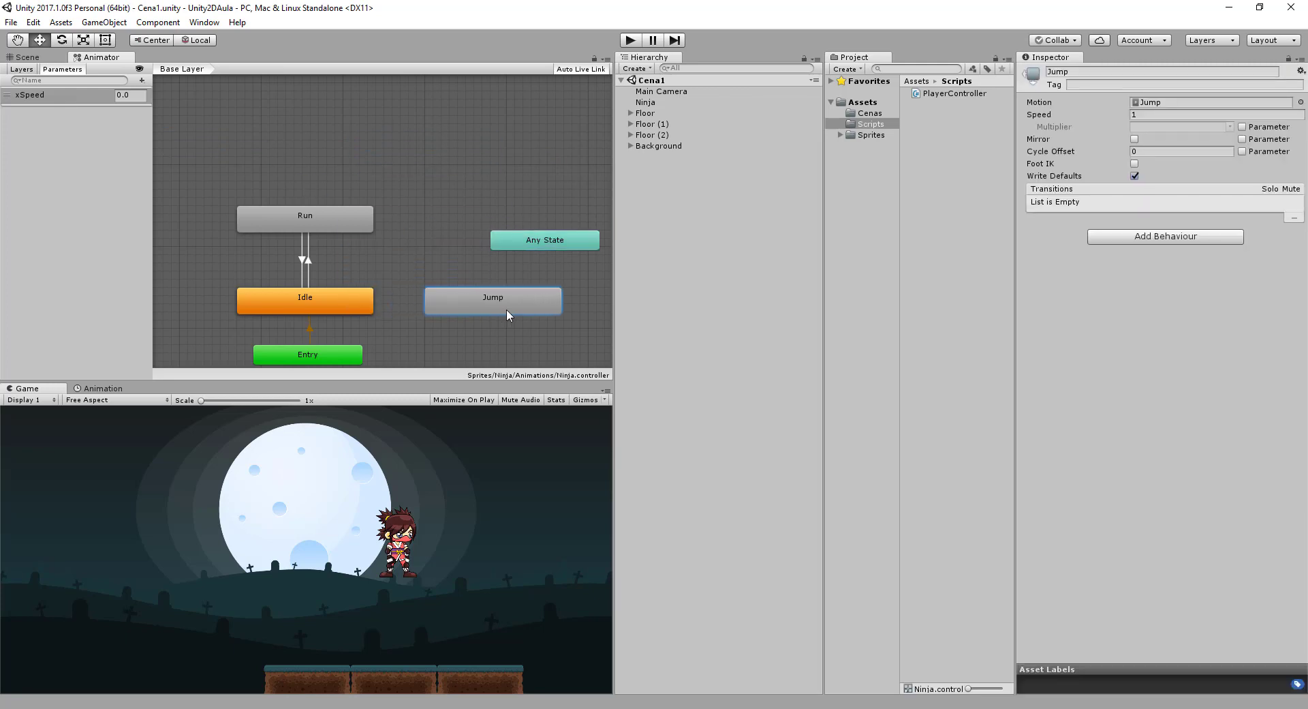
{"action": "left_click_drag", "start_coordinate": [538, 245], "coordinate": [546, 204]}
{"action": "left_click_drag", "start_coordinate": [511, 305], "coordinate": [536, 289]}
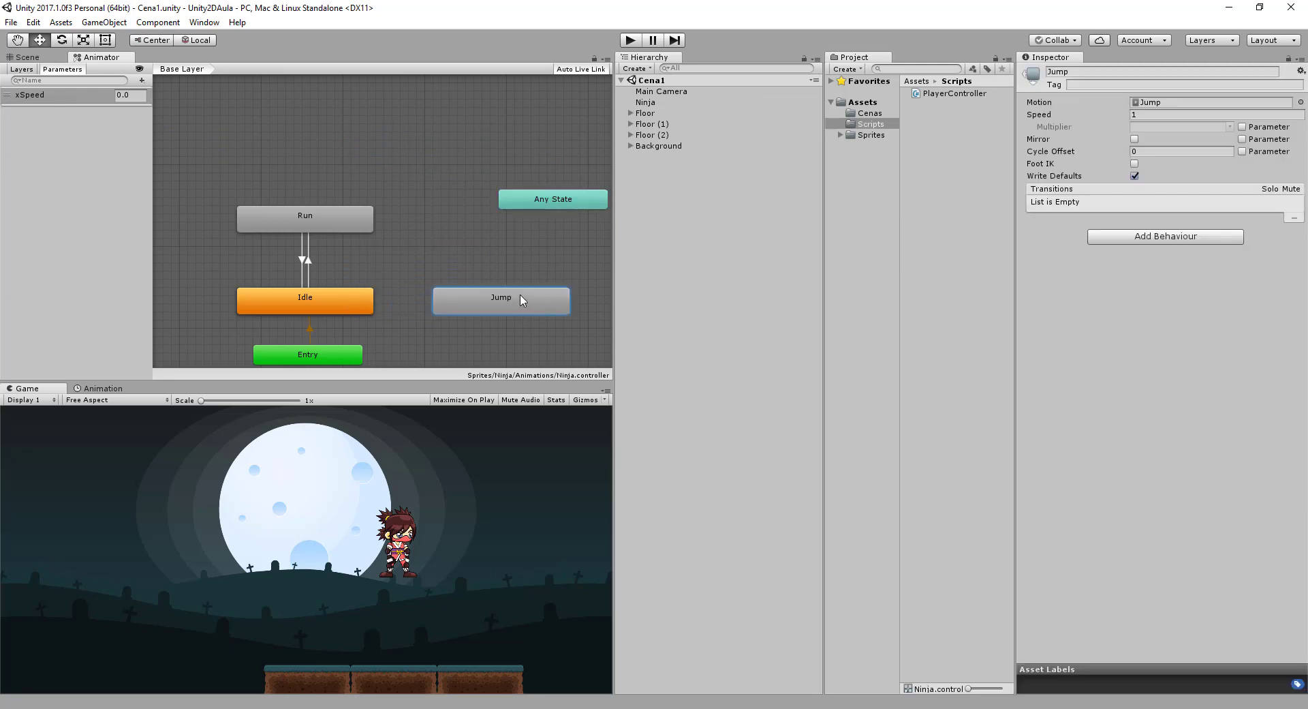
{"action": "left_click", "coordinate": [360, 228]}
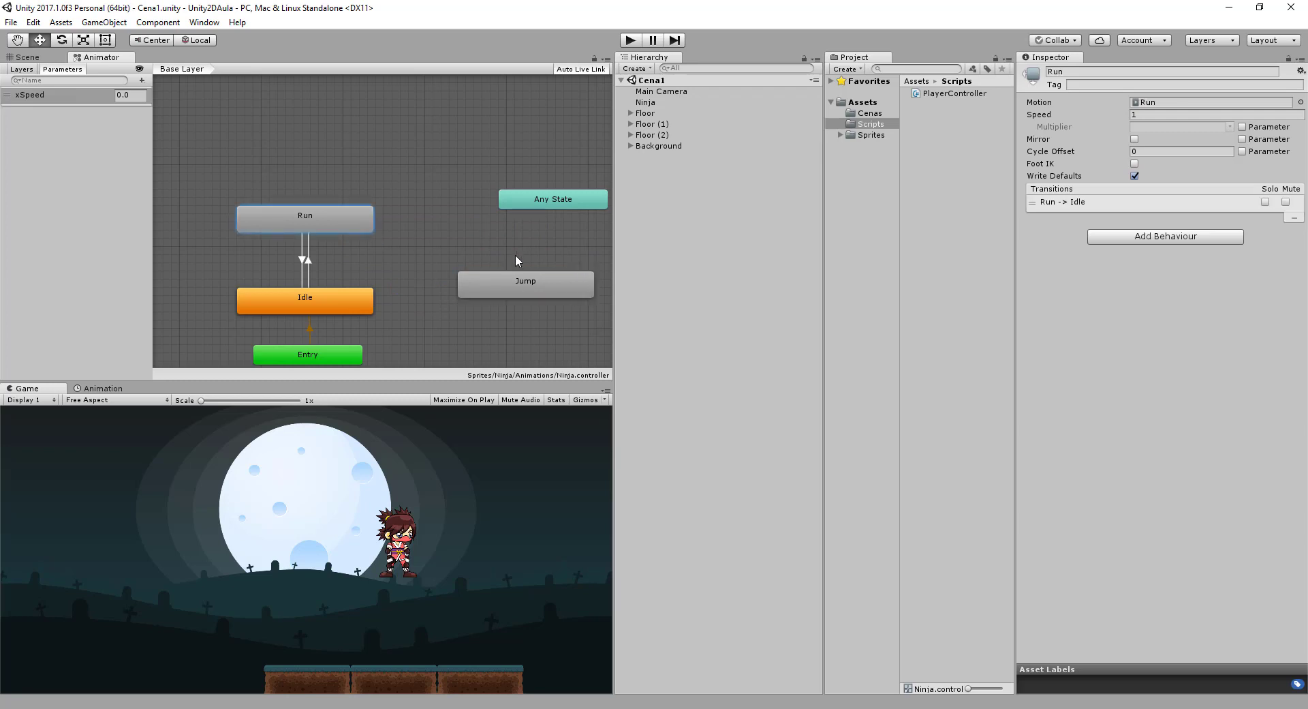
{"action": "left_click_drag", "start_coordinate": [551, 207], "coordinate": [525, 215]}
Step: Create Any State-to-Jump and Jump-to-Idle transitions, placing Jump level with Idle
{"action": "right_click", "coordinate": [526, 216]}
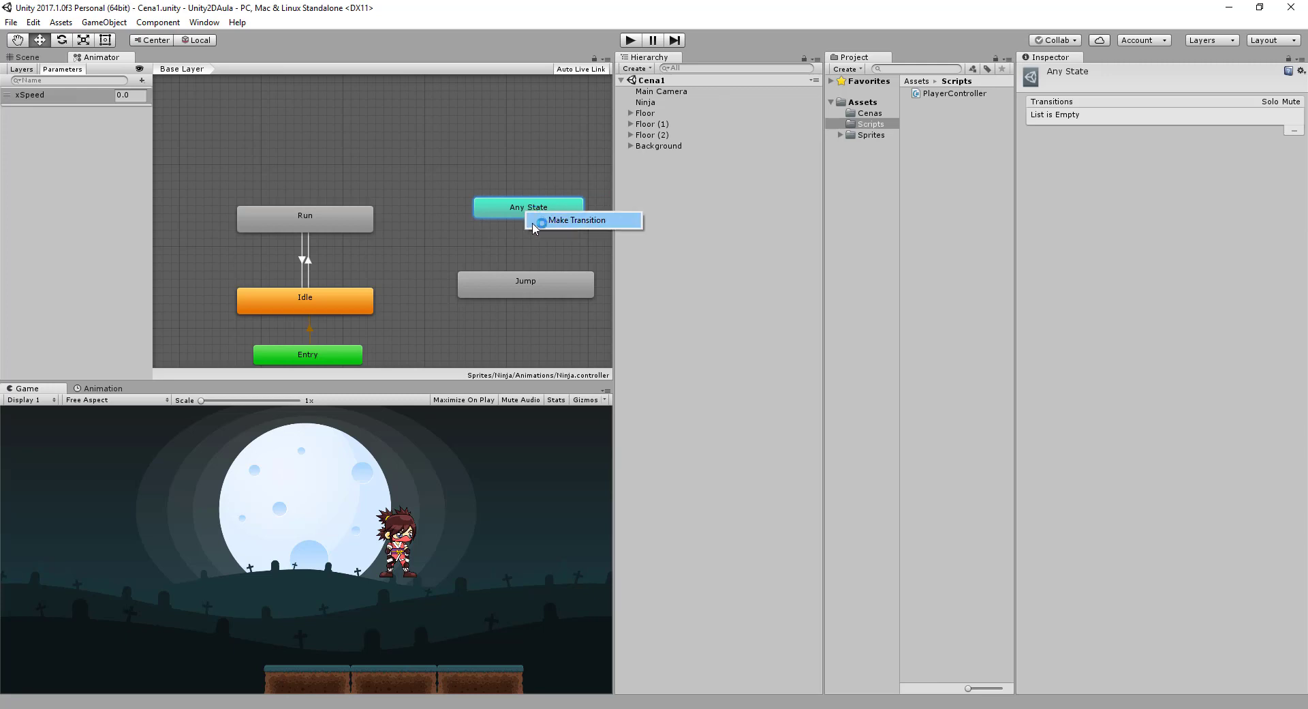
{"action": "left_click", "coordinate": [545, 222]}
{"action": "left_click", "coordinate": [515, 285]}
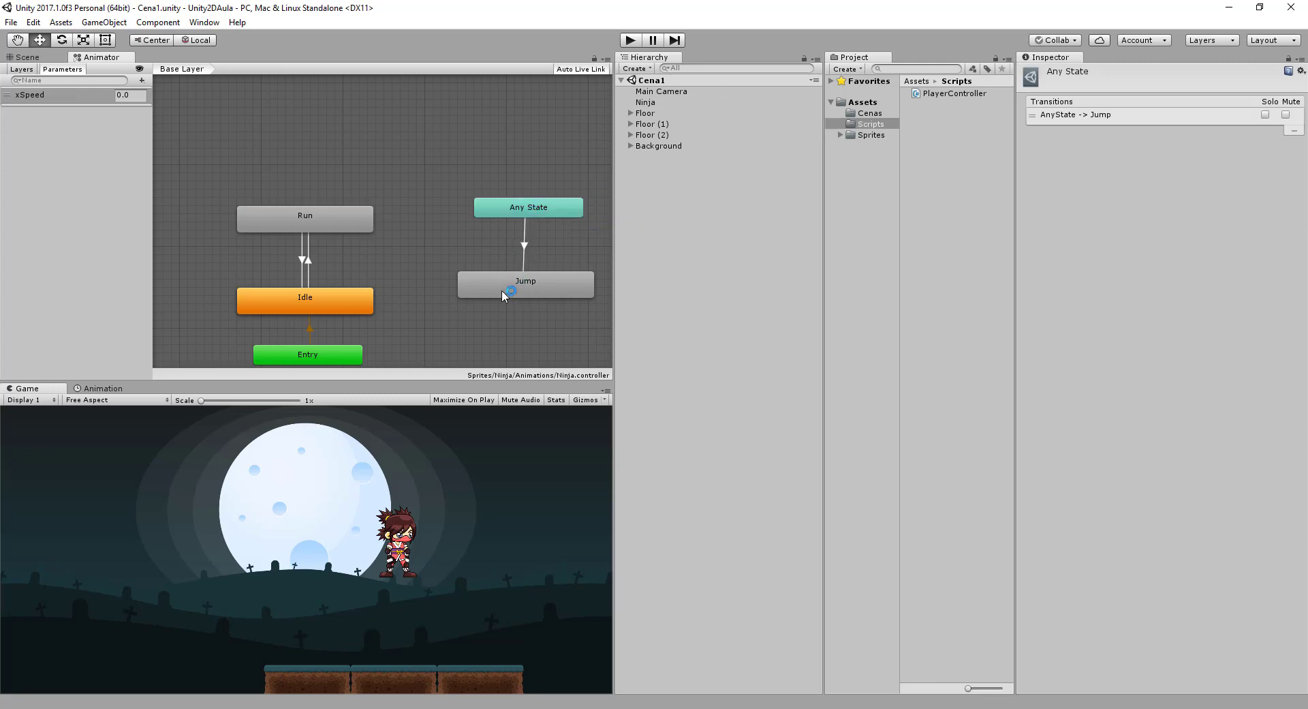
{"action": "right_click", "coordinate": [502, 291]}
{"action": "left_click", "coordinate": [528, 301]}
{"action": "left_click", "coordinate": [357, 305]}
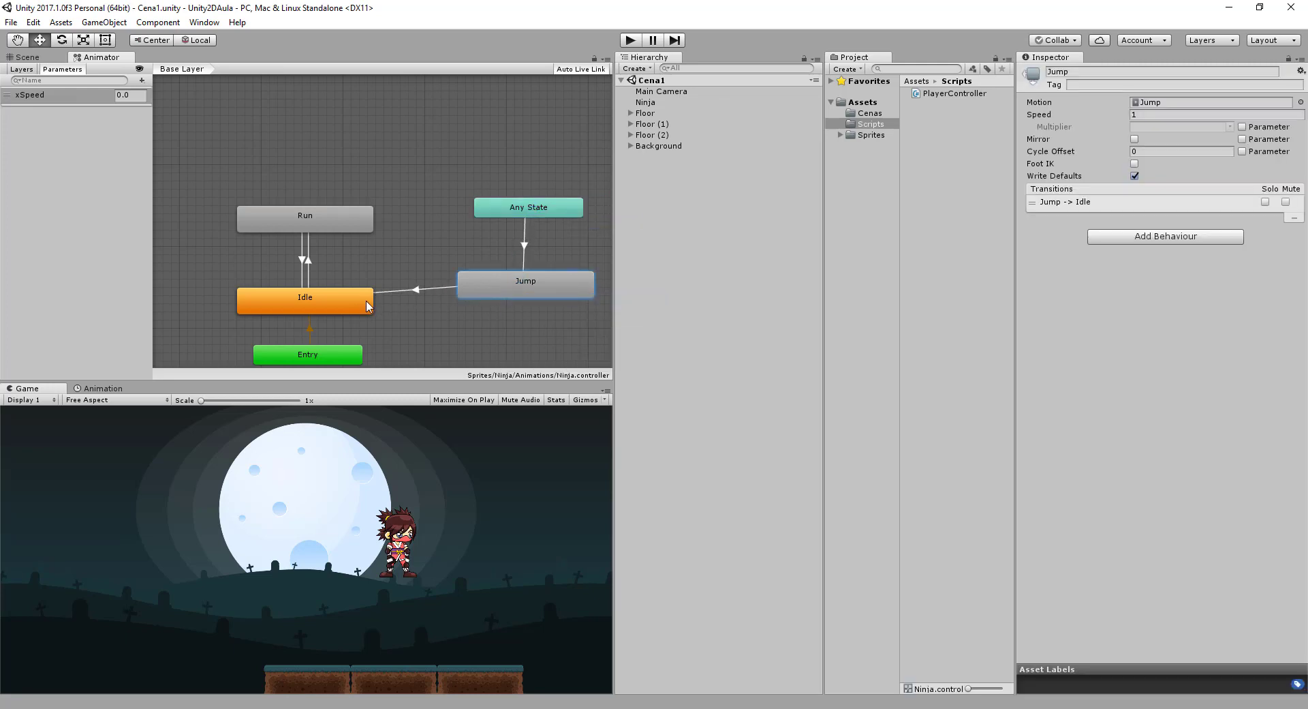
{"action": "left_click_drag", "start_coordinate": [516, 294], "coordinate": [515, 310]}
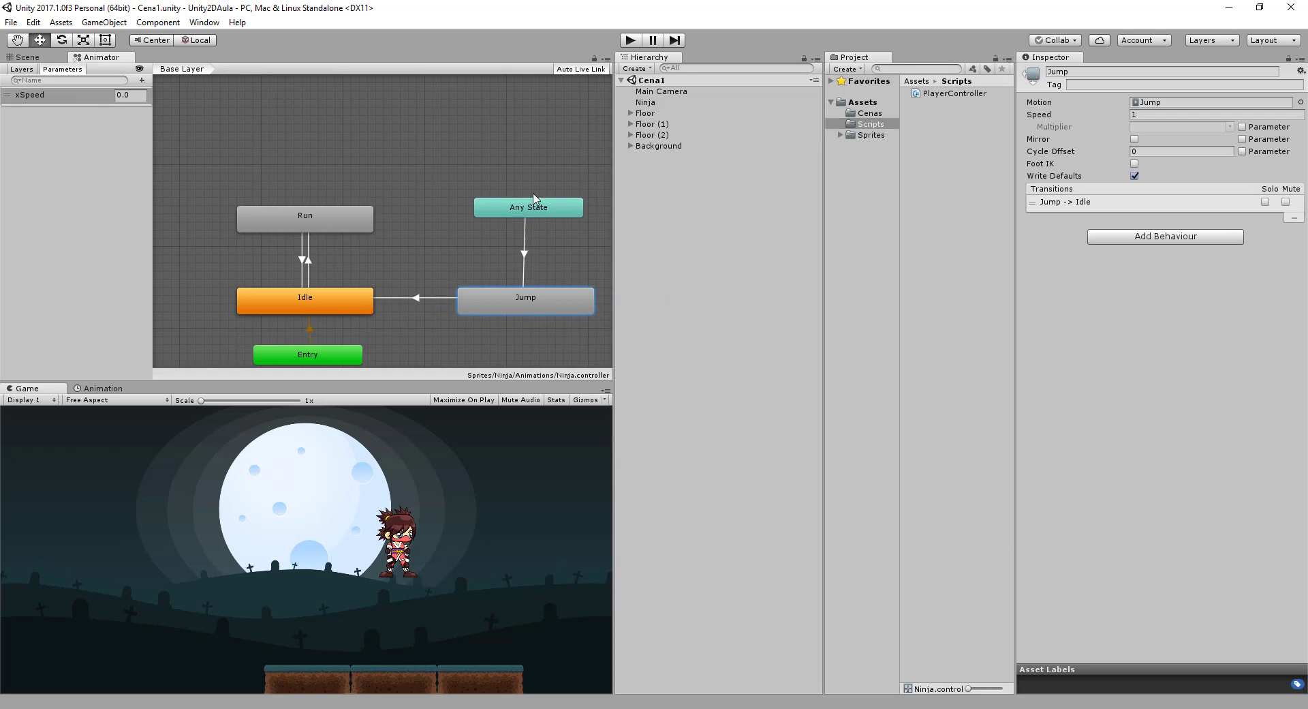
{"action": "left_click", "coordinate": [523, 242]}
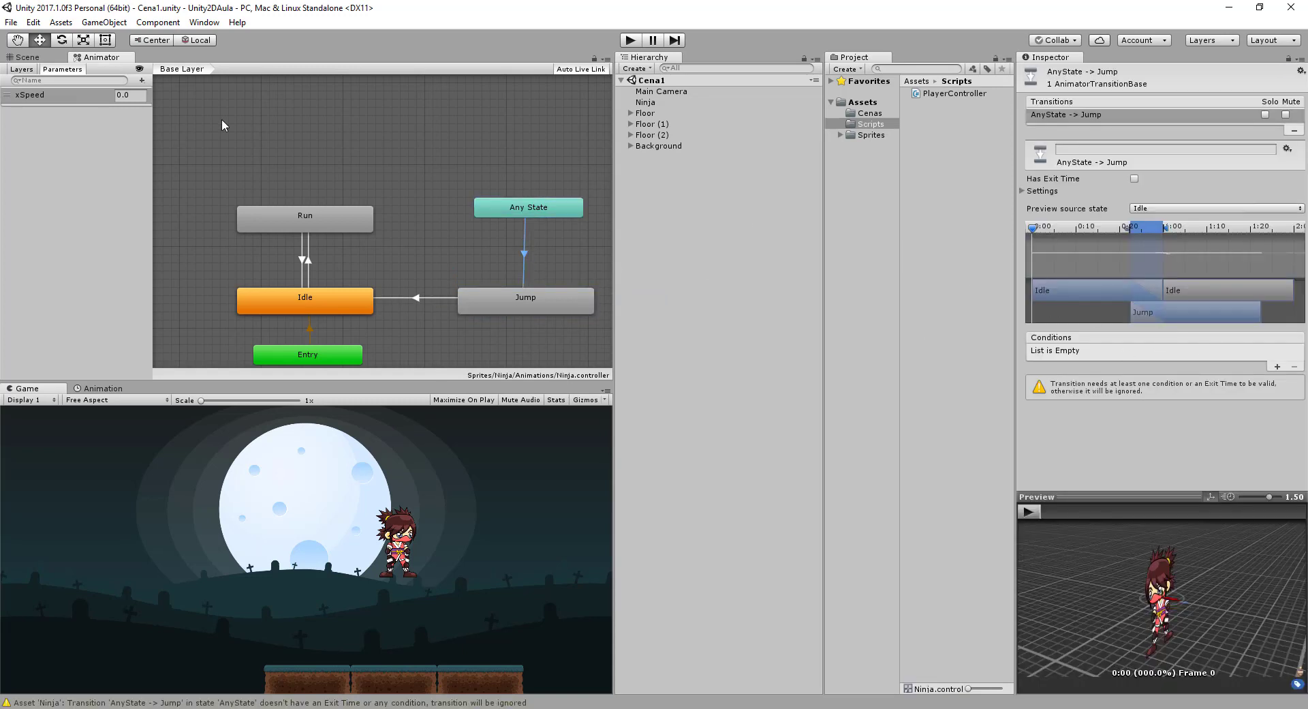
Step: Add a Bool parameter named IsOnGround
{"action": "left_click", "coordinate": [142, 80]}
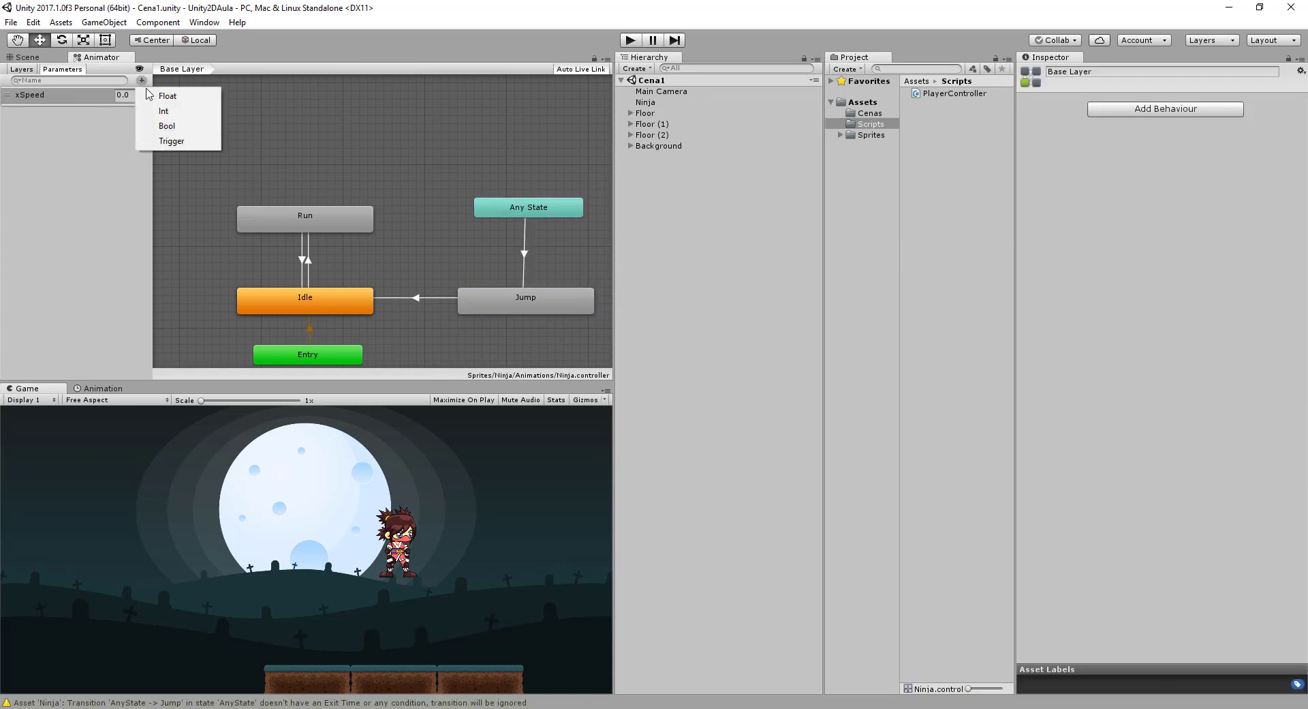
{"action": "left_click", "coordinate": [177, 130]}
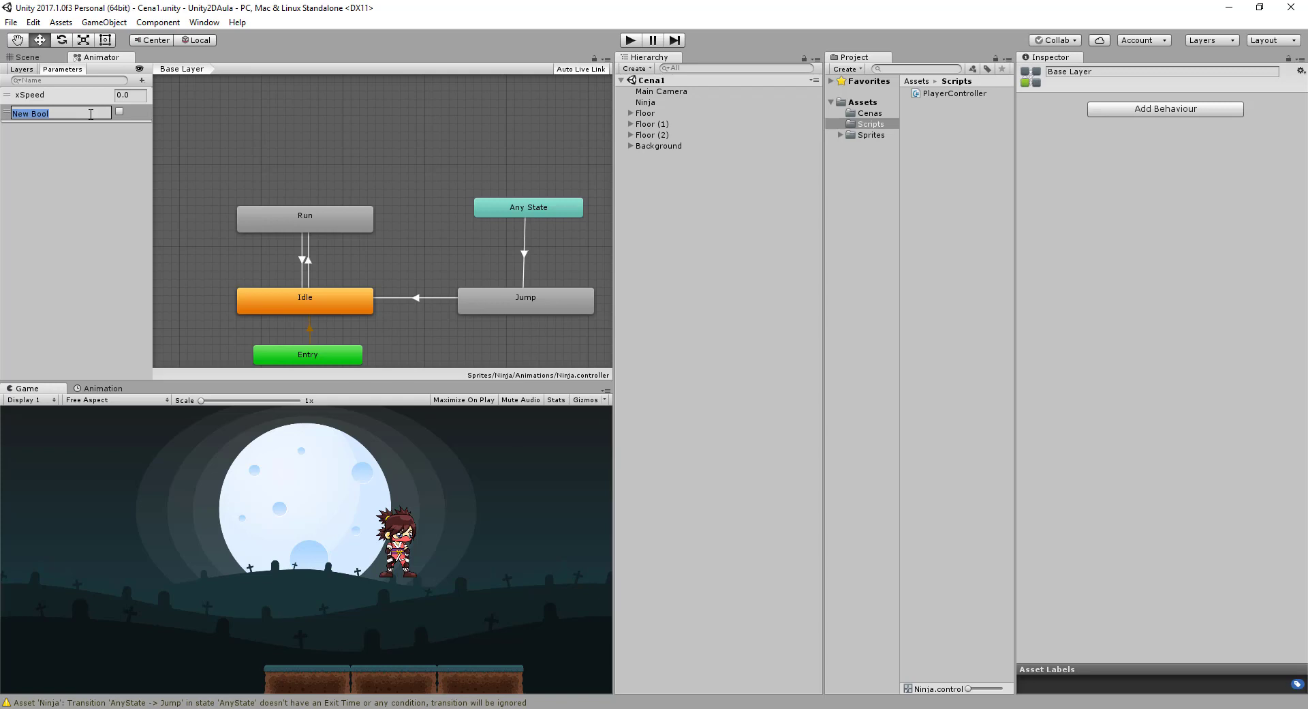
{"action": "type", "text": "IsOnGro"}
{"action": "type", "text": "und"}
{"action": "key", "text": "Return"}
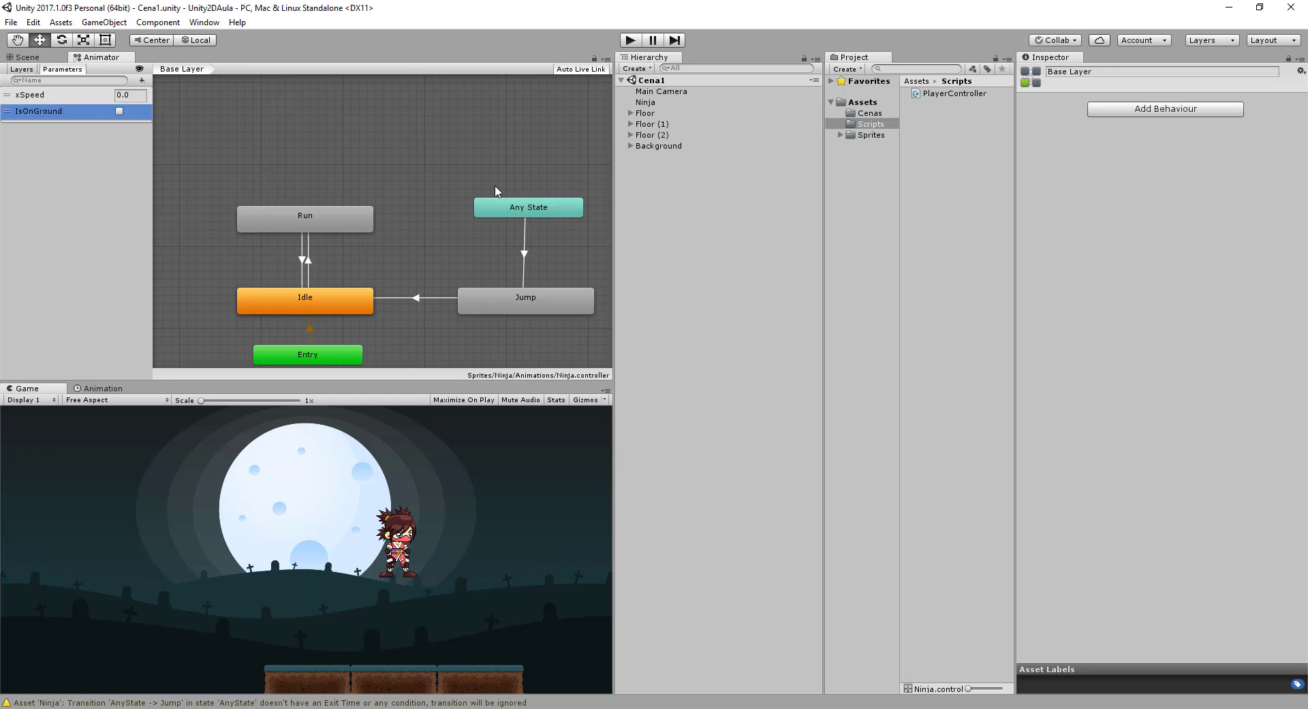
Step: Give the Any State-to-Jump transition the condition IsOnGround false
{"action": "left_click", "coordinate": [523, 260]}
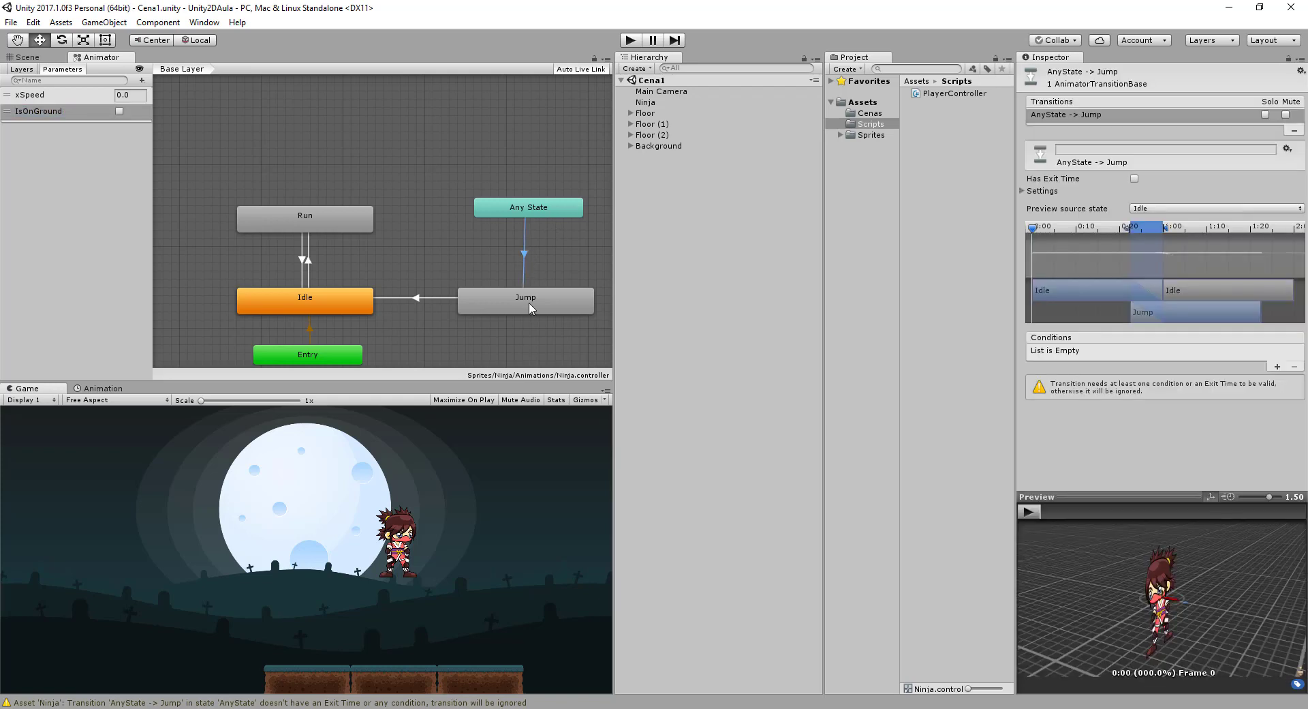
{"action": "left_click", "coordinate": [1280, 369]}
{"action": "left_click", "coordinate": [1205, 351]}
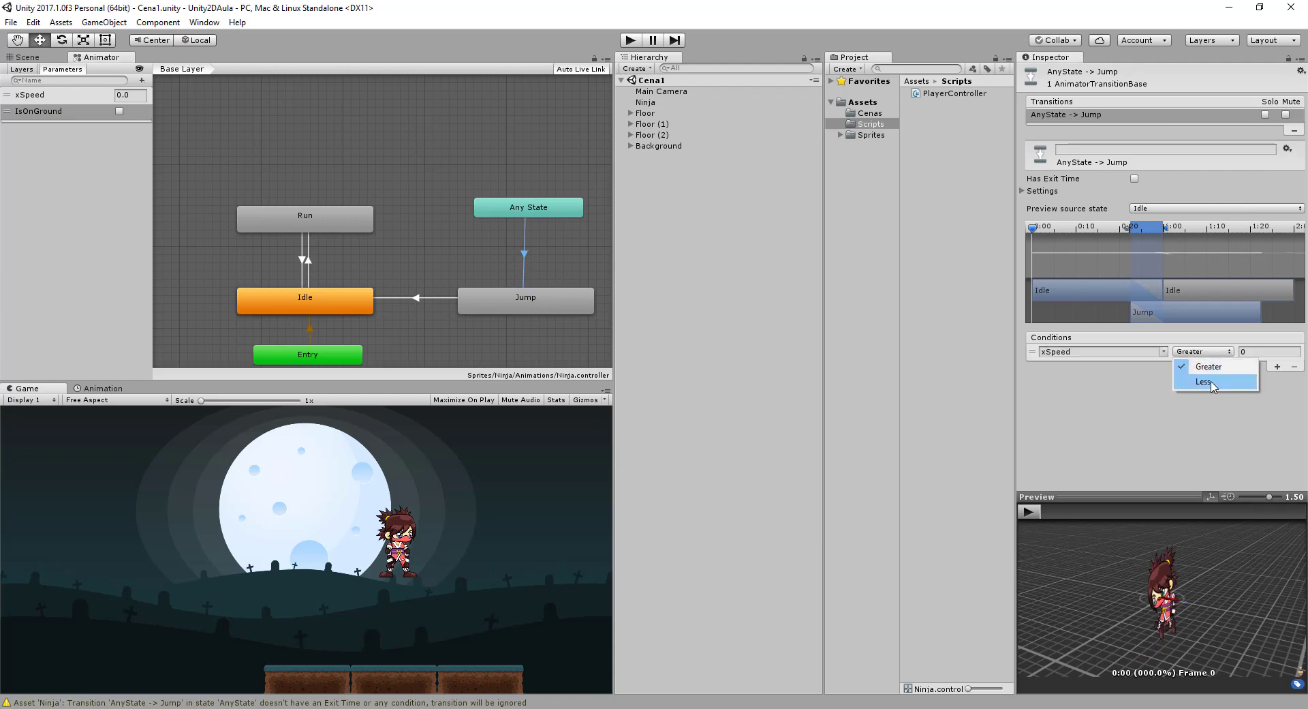
{"action": "left_click", "coordinate": [1163, 354]}
{"action": "left_click", "coordinate": [1163, 354]}
{"action": "left_click", "coordinate": [1196, 381]}
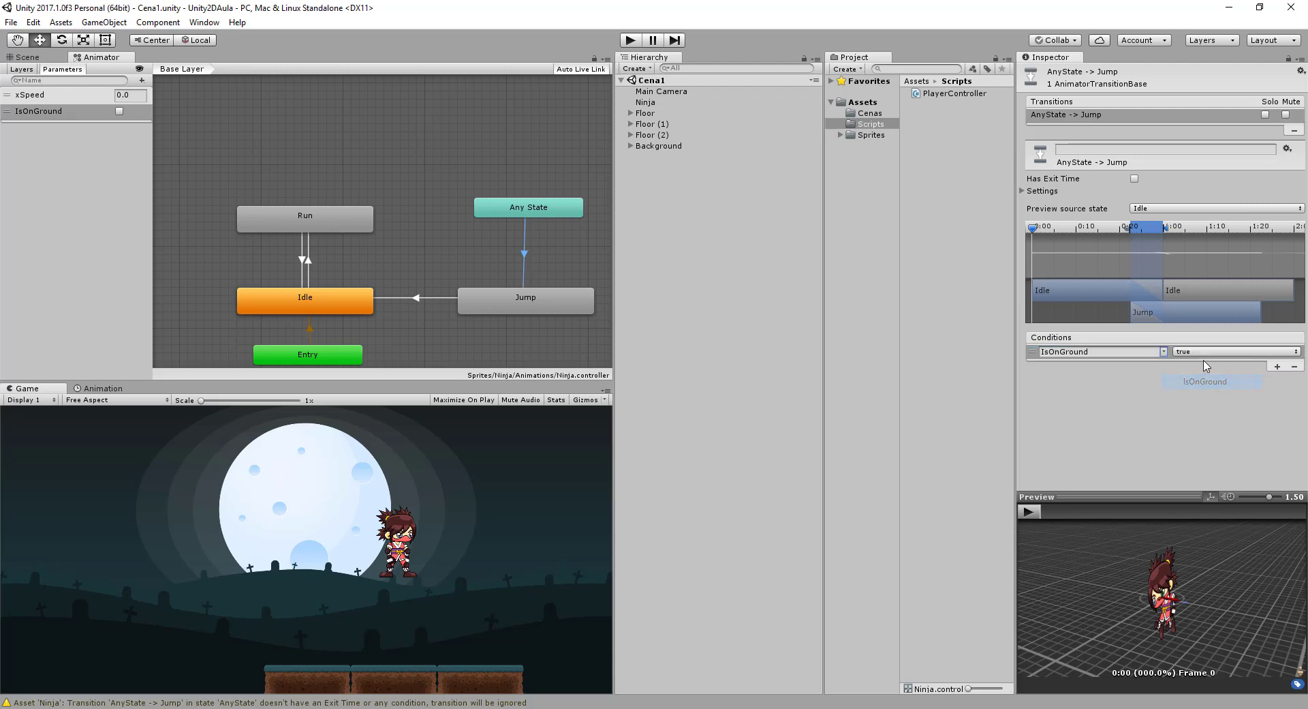
{"action": "left_click", "coordinate": [1213, 352]}
{"action": "left_click", "coordinate": [1204, 382]}
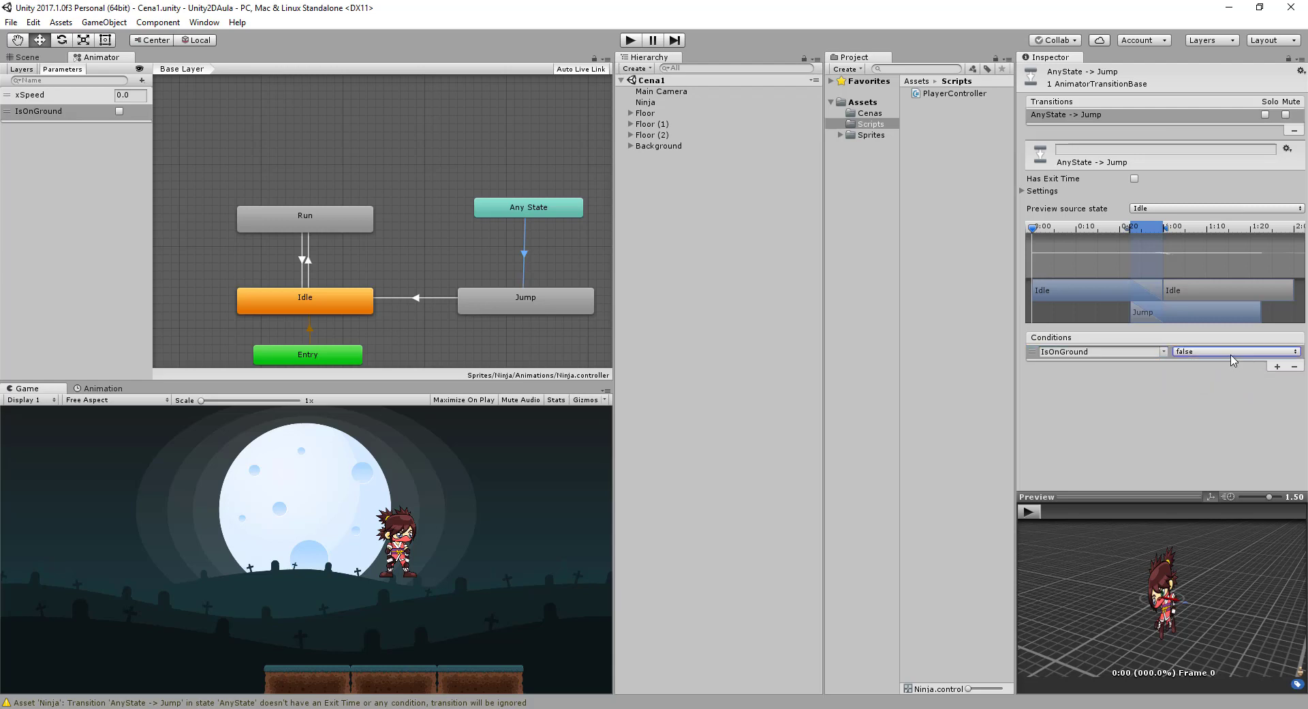
{"action": "left_click", "coordinate": [518, 298]}
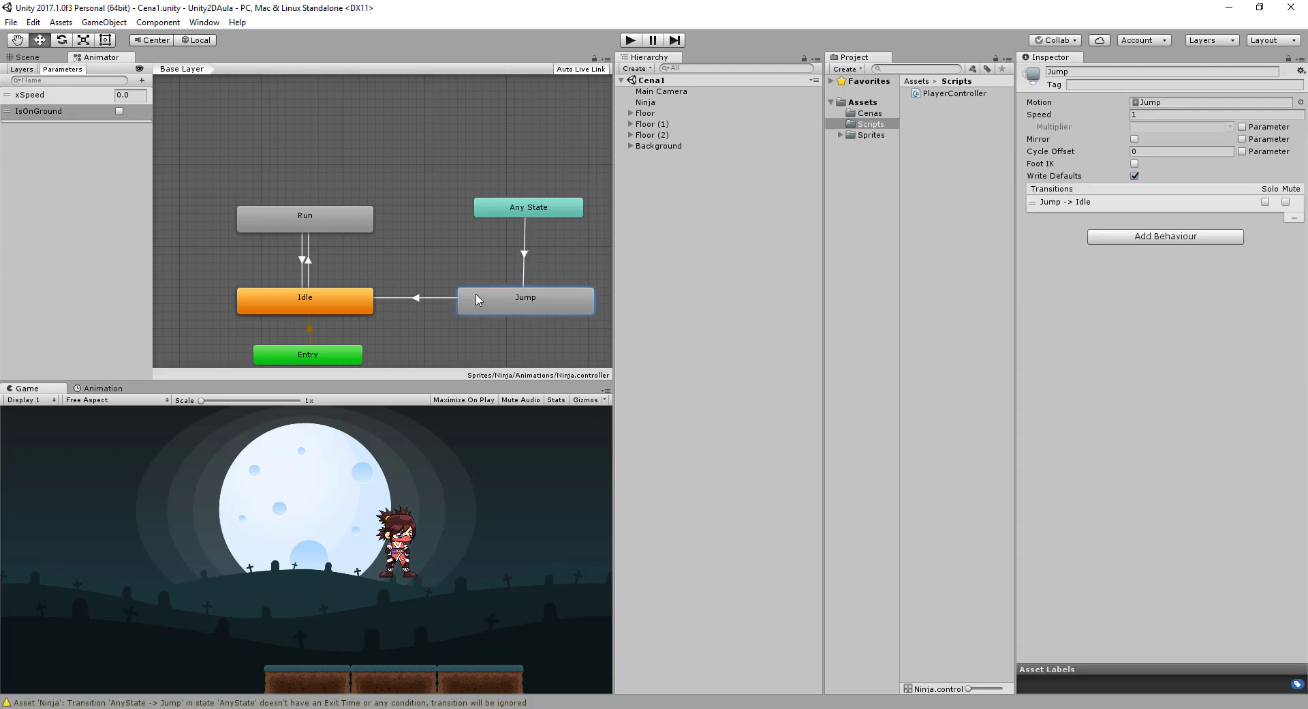
{"action": "left_click", "coordinate": [440, 298]}
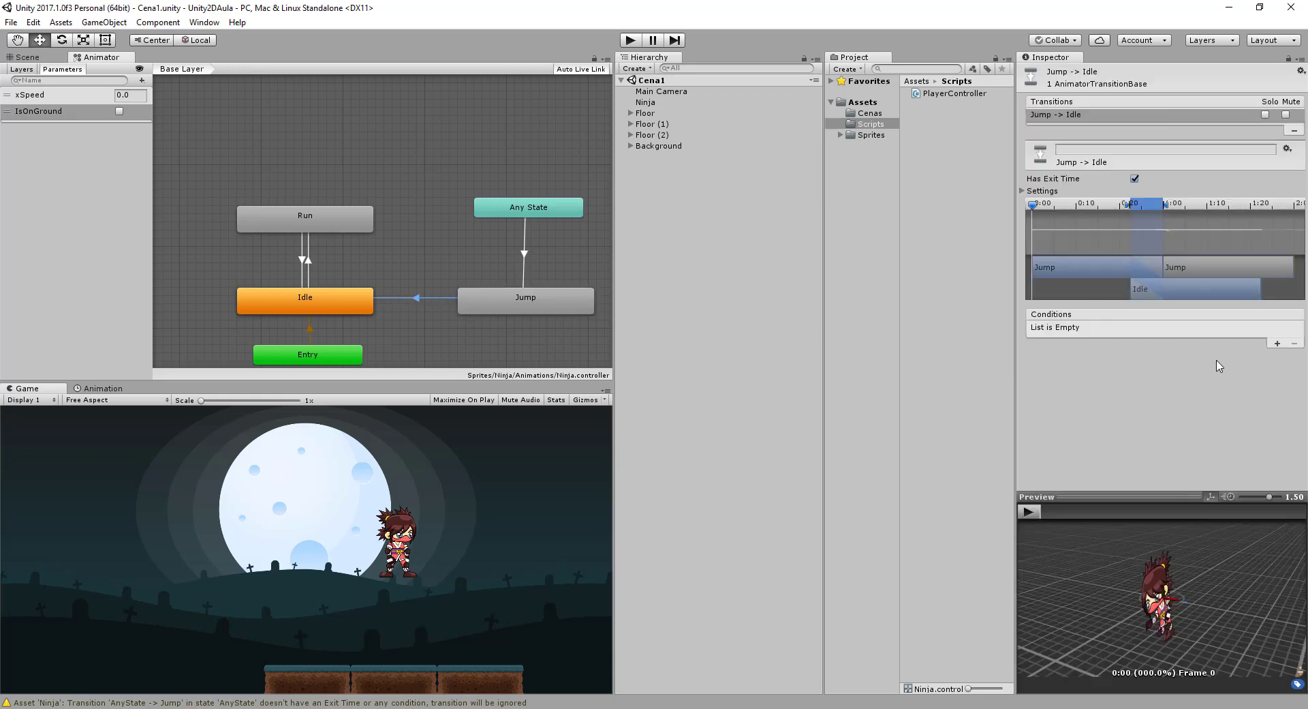
Step: Give the Jump-to-Idle transition the condition IsOnGround true
{"action": "left_click", "coordinate": [1277, 343]}
{"action": "left_click", "coordinate": [1164, 329]}
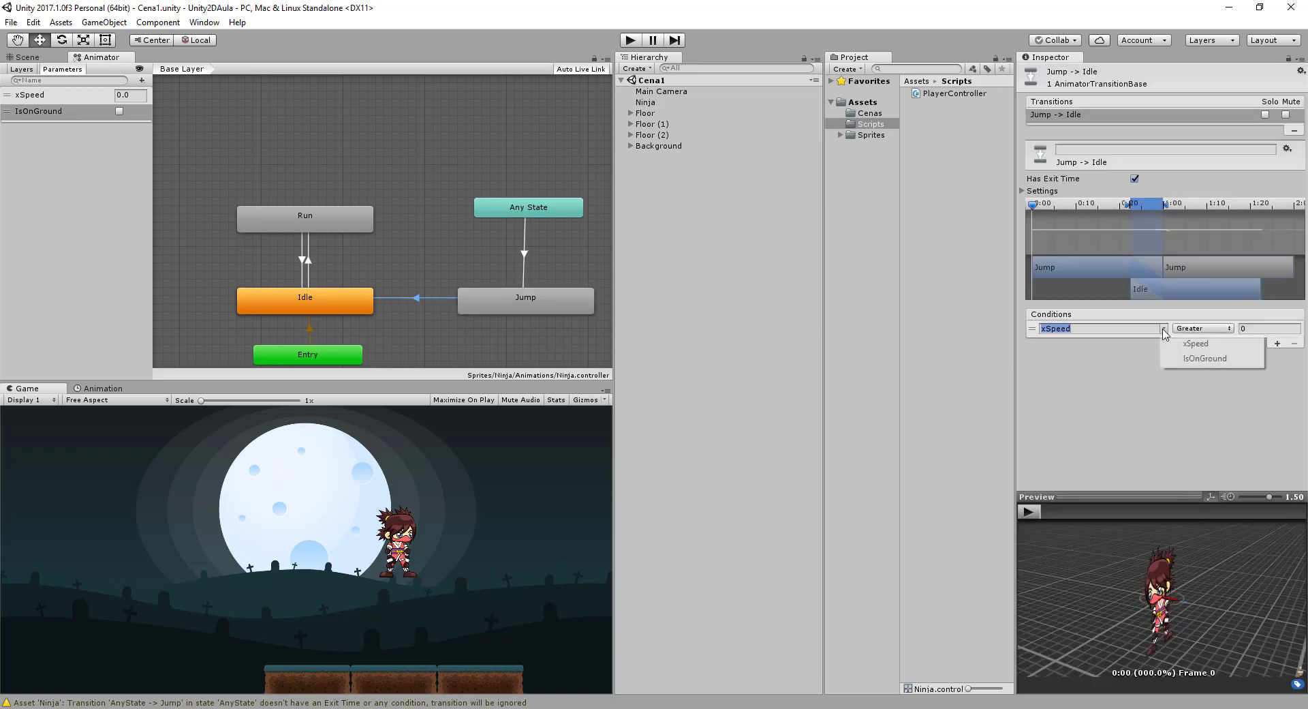
{"action": "left_click", "coordinate": [1205, 358]}
{"action": "left_click", "coordinate": [1216, 329]}
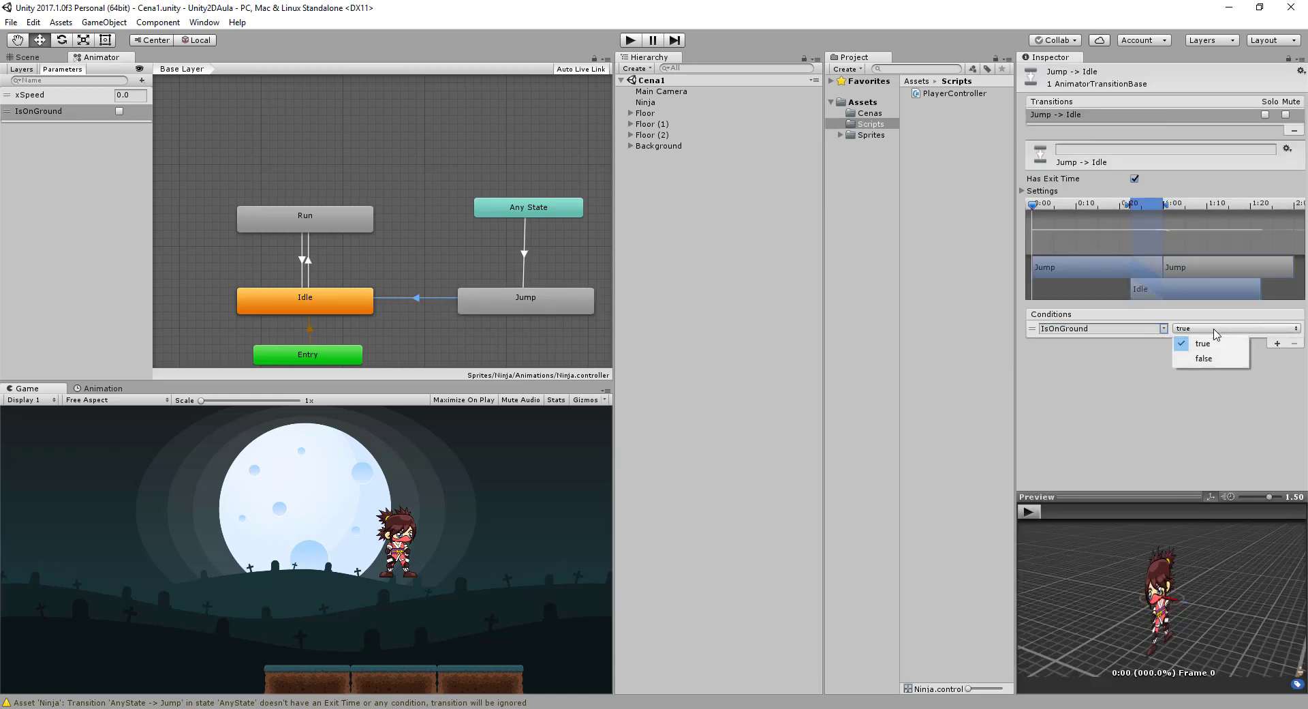
{"action": "left_click", "coordinate": [1199, 407]}
Step: Review the conditions on the Any State-to-Jump and Jump-to-Idle transitions
{"action": "left_click", "coordinate": [341, 308]}
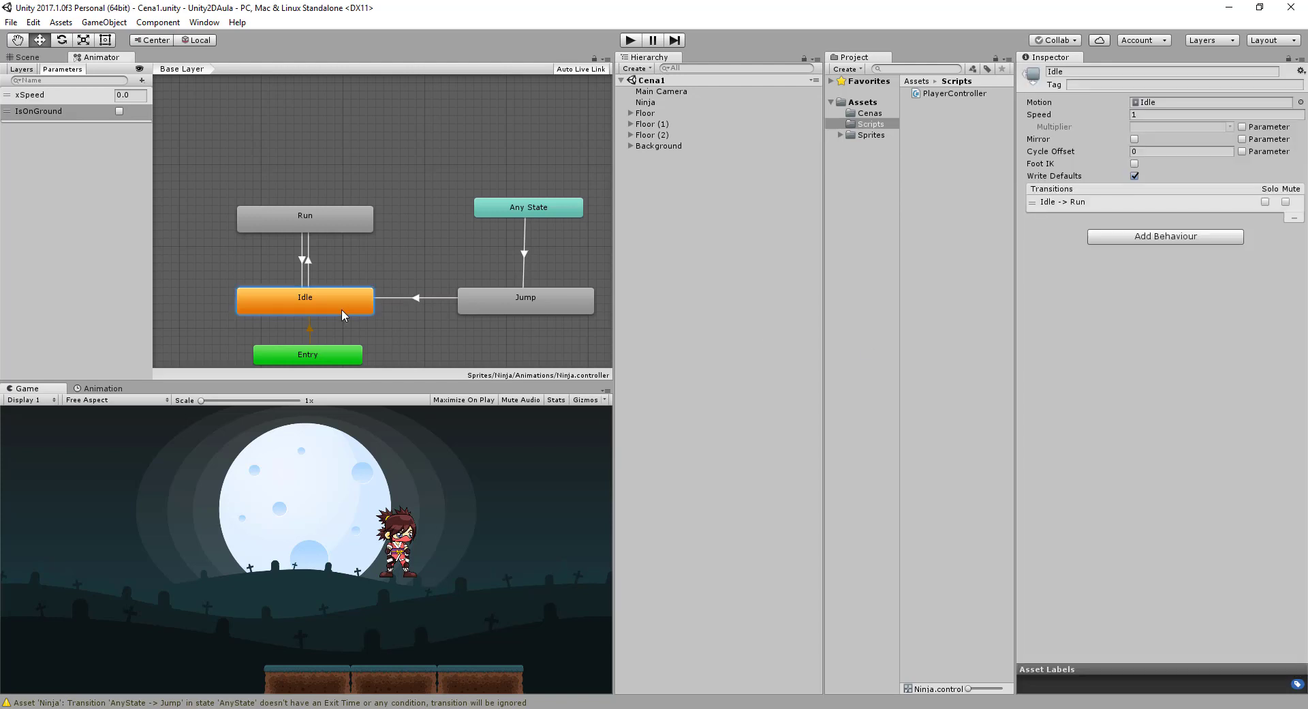
{"action": "left_click", "coordinate": [574, 207]}
{"action": "left_click", "coordinate": [522, 248]}
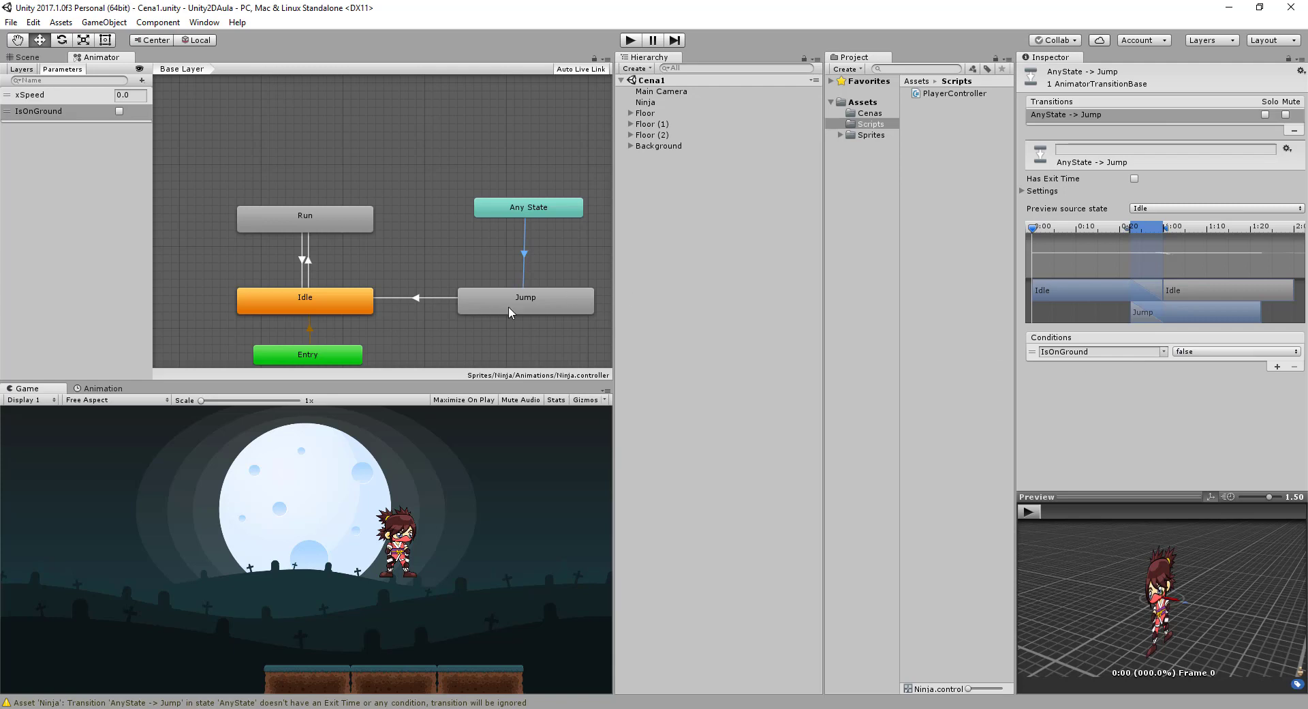
{"action": "left_click", "coordinate": [525, 303]}
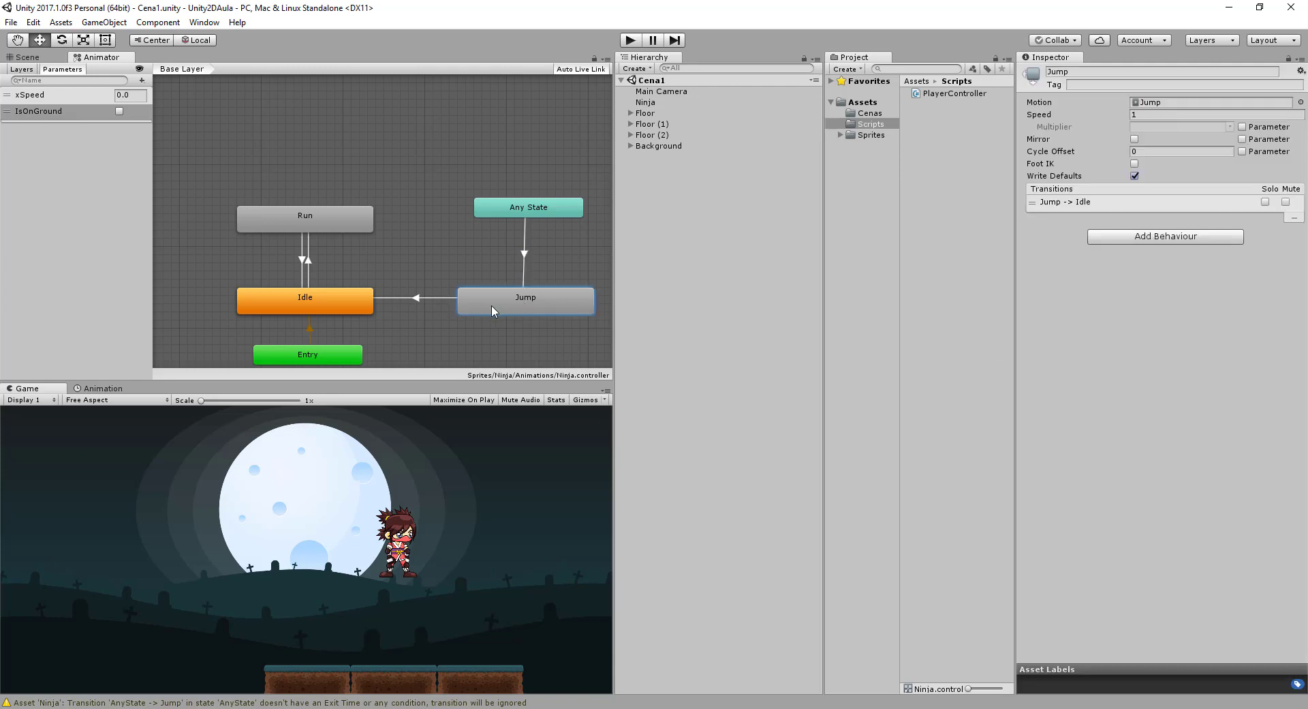
{"action": "left_click", "coordinate": [426, 298]}
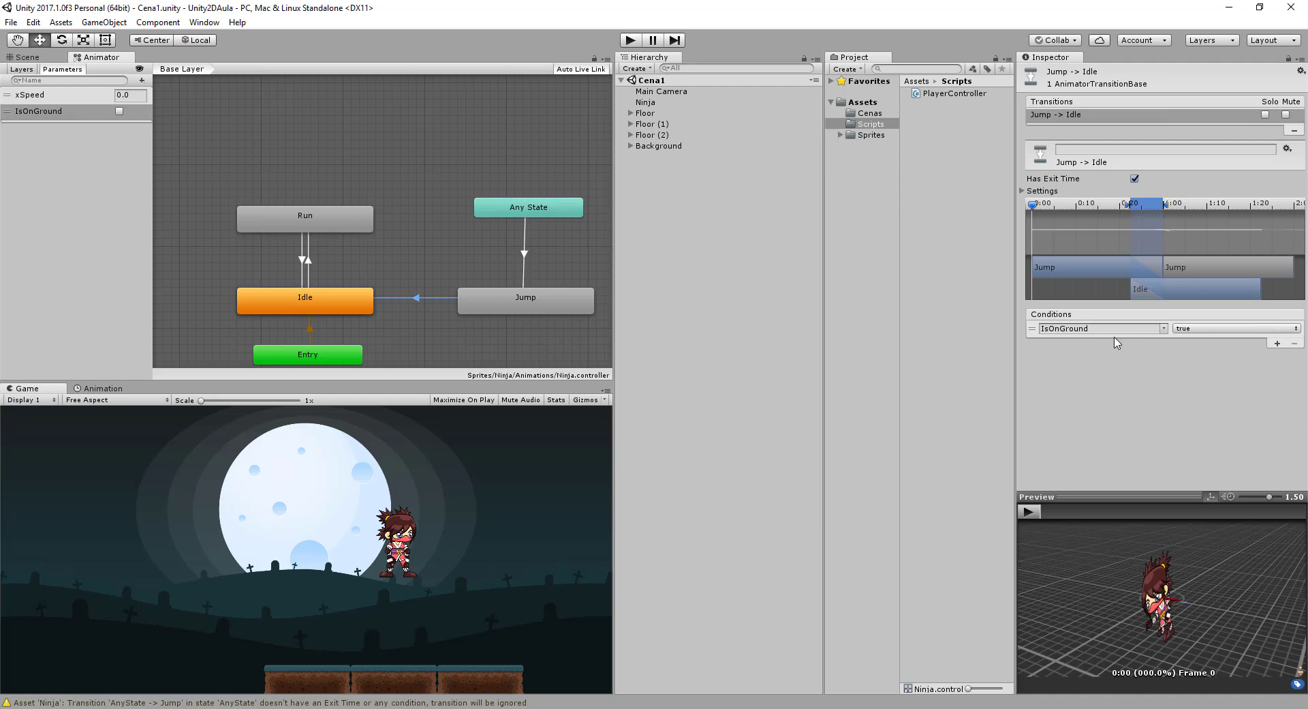
{"action": "left_click", "coordinate": [314, 304]}
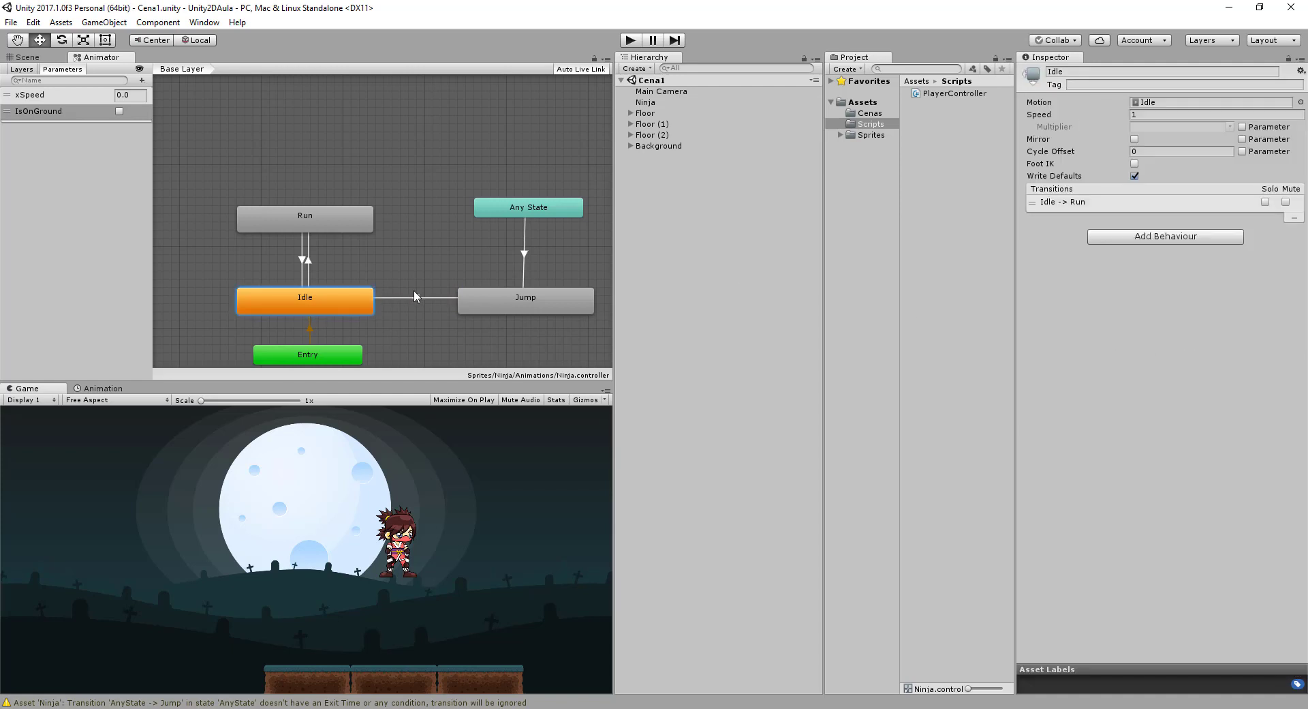
{"action": "left_click", "coordinate": [507, 304]}
{"action": "left_click", "coordinate": [533, 235]}
Step: Uncheck Can Transition To Self in the Any State-to-Jump transition settings
{"action": "left_click", "coordinate": [528, 229]}
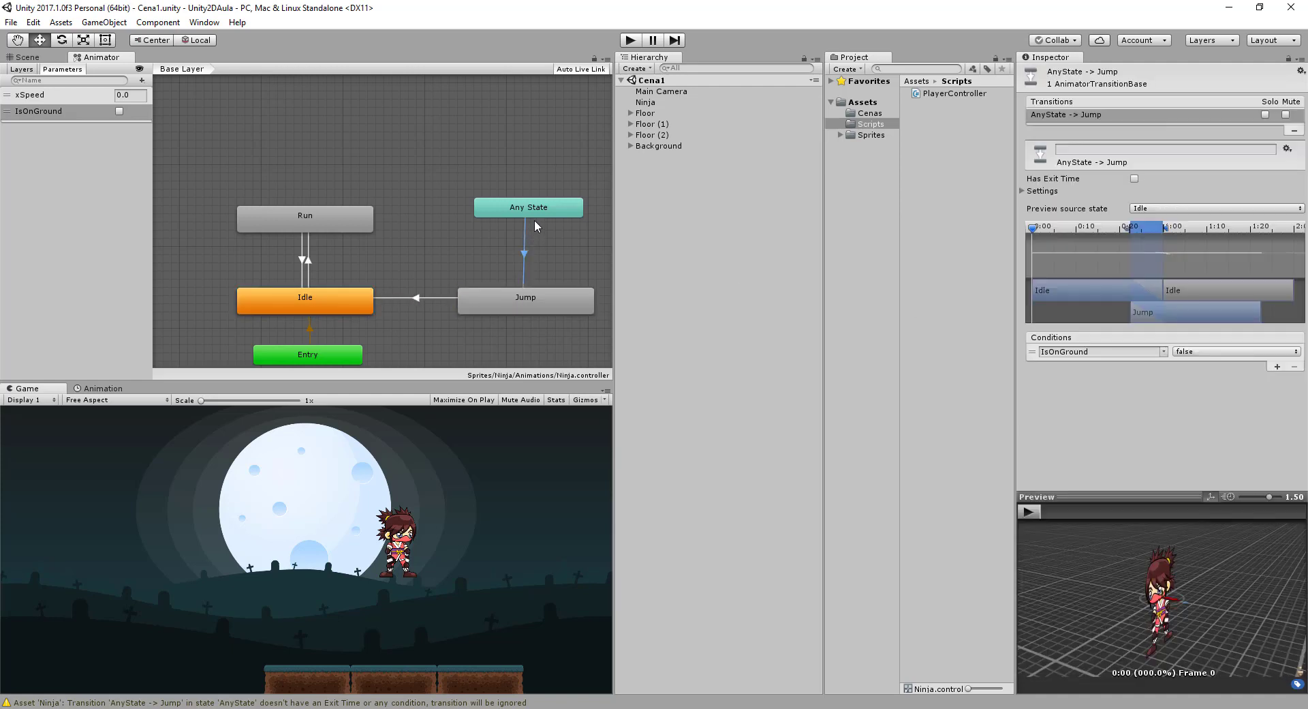
{"action": "left_click", "coordinate": [544, 210]}
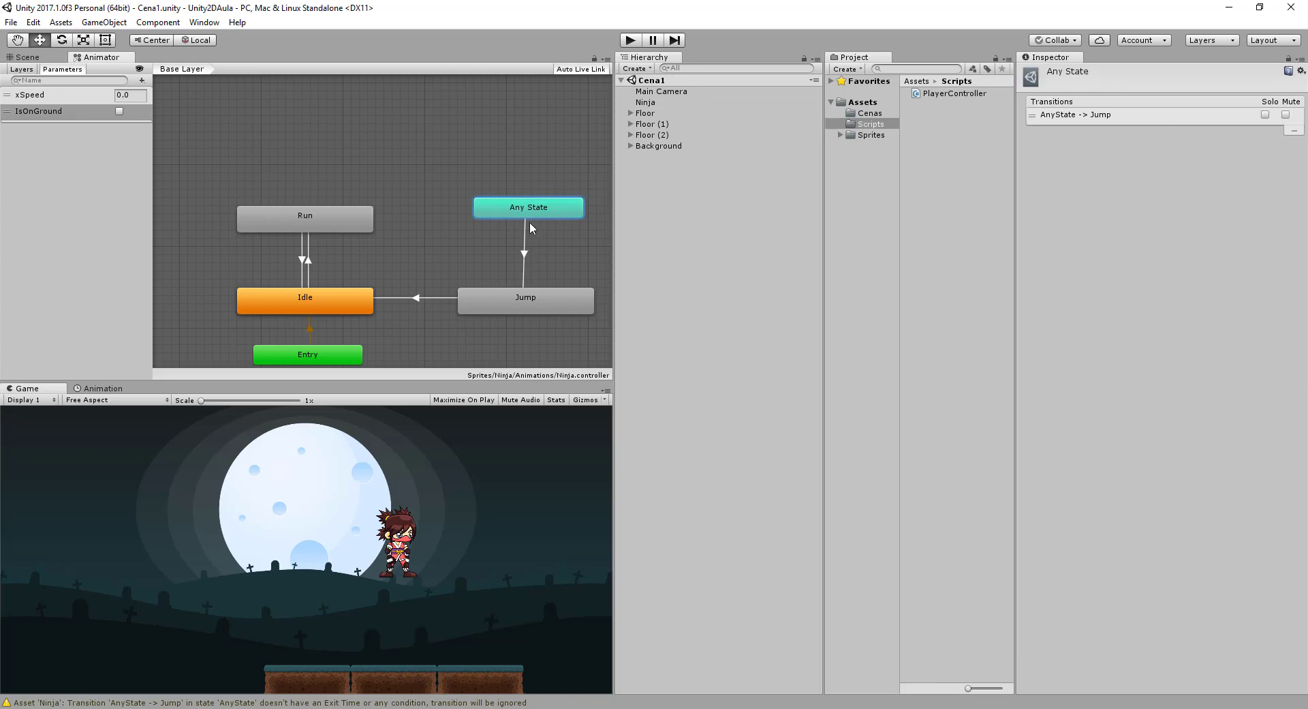
{"action": "left_click", "coordinate": [529, 230]}
{"action": "left_click", "coordinate": [518, 231]}
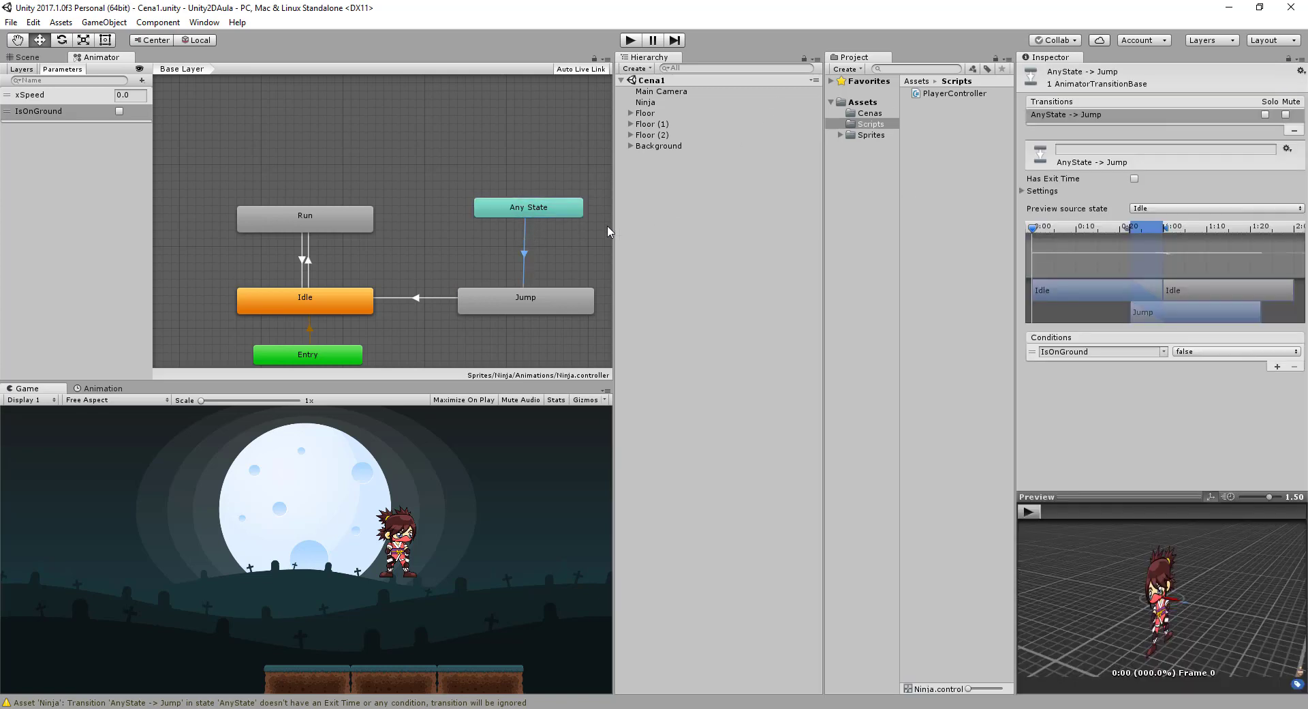
{"action": "left_click", "coordinate": [1024, 191]}
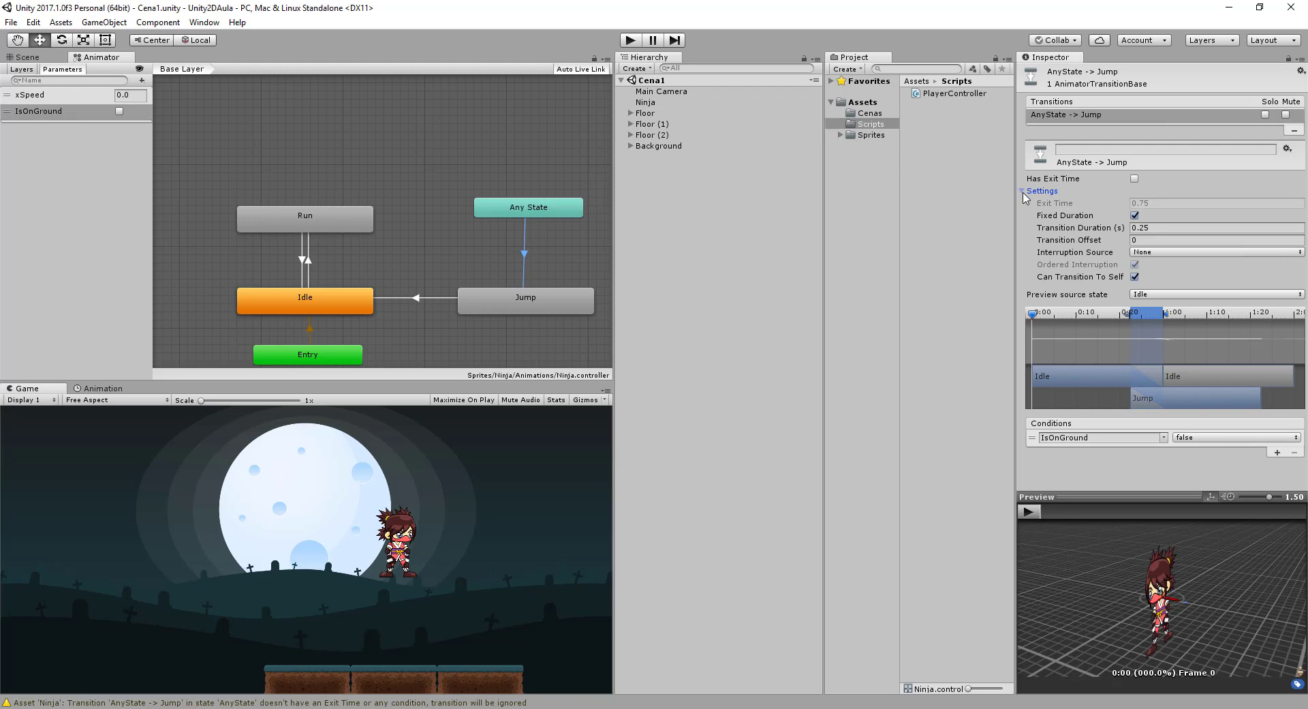
{"action": "left_click", "coordinate": [1135, 277]}
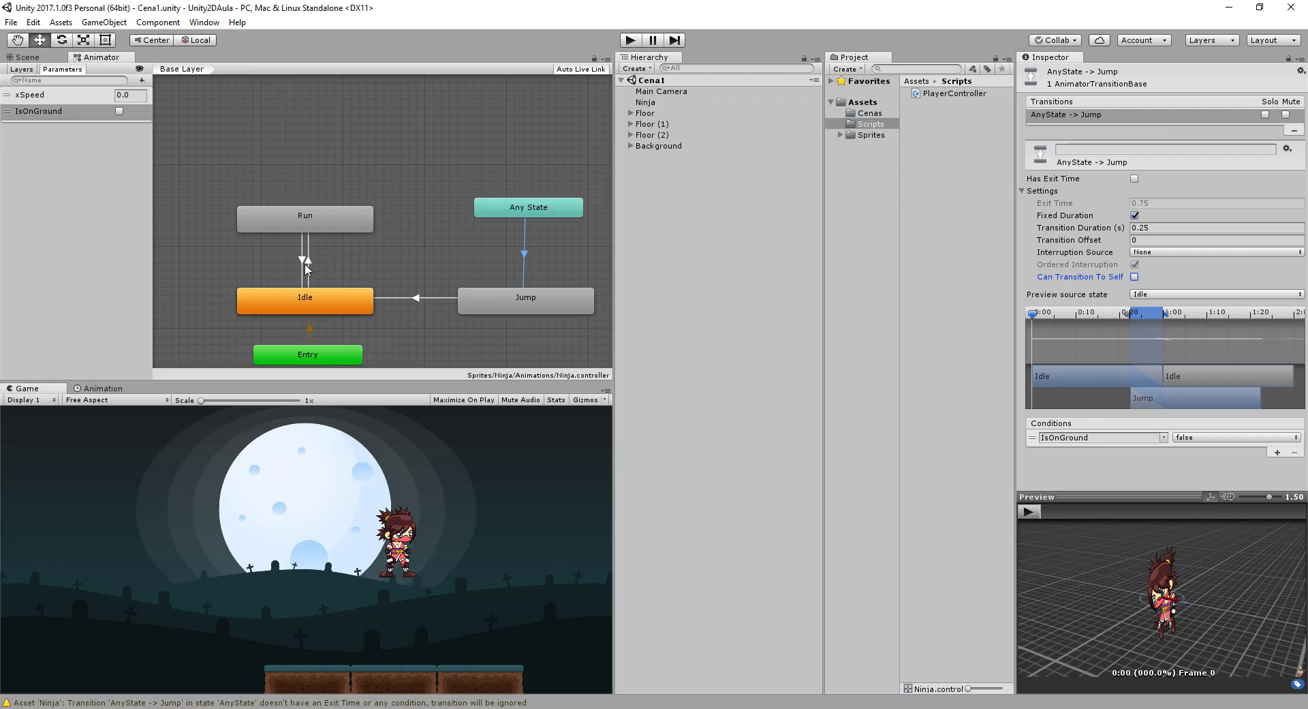
Step: Frame all states in the Animator graph
{"action": "right_click", "coordinate": [330, 136]}
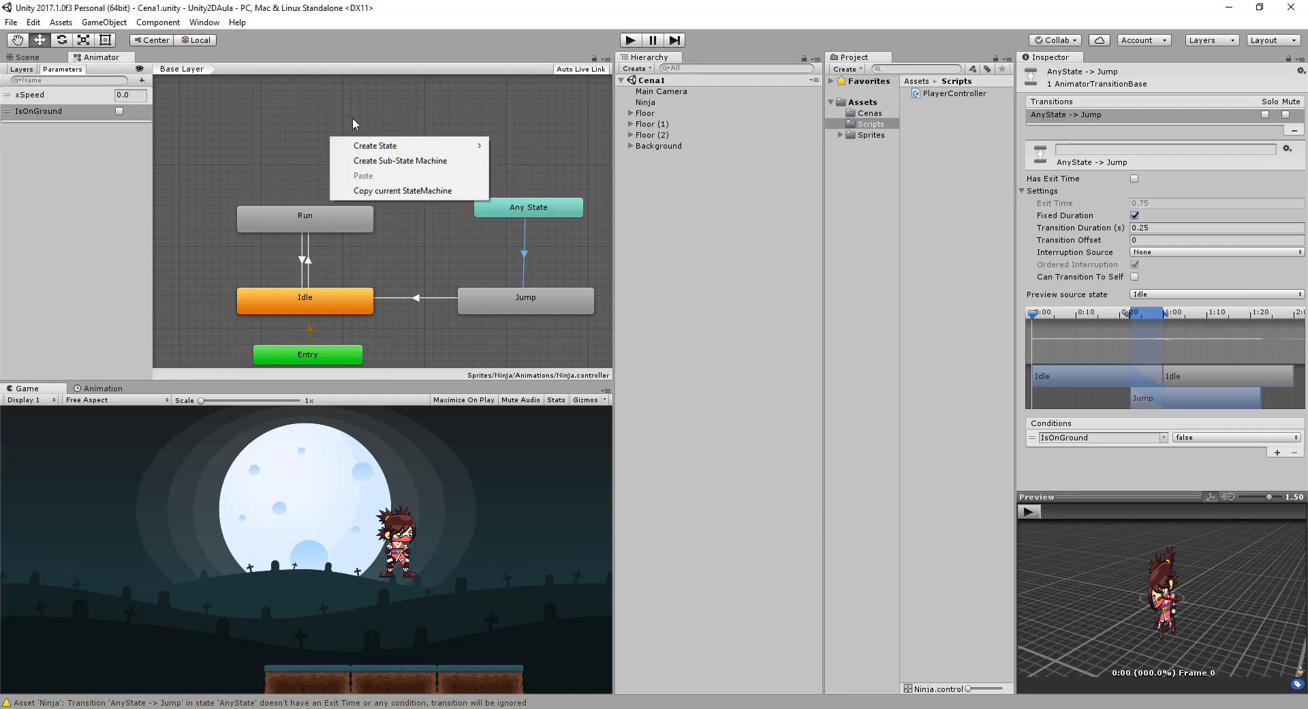
{"action": "left_click", "coordinate": [497, 114]}
{"action": "key", "text": "a"}
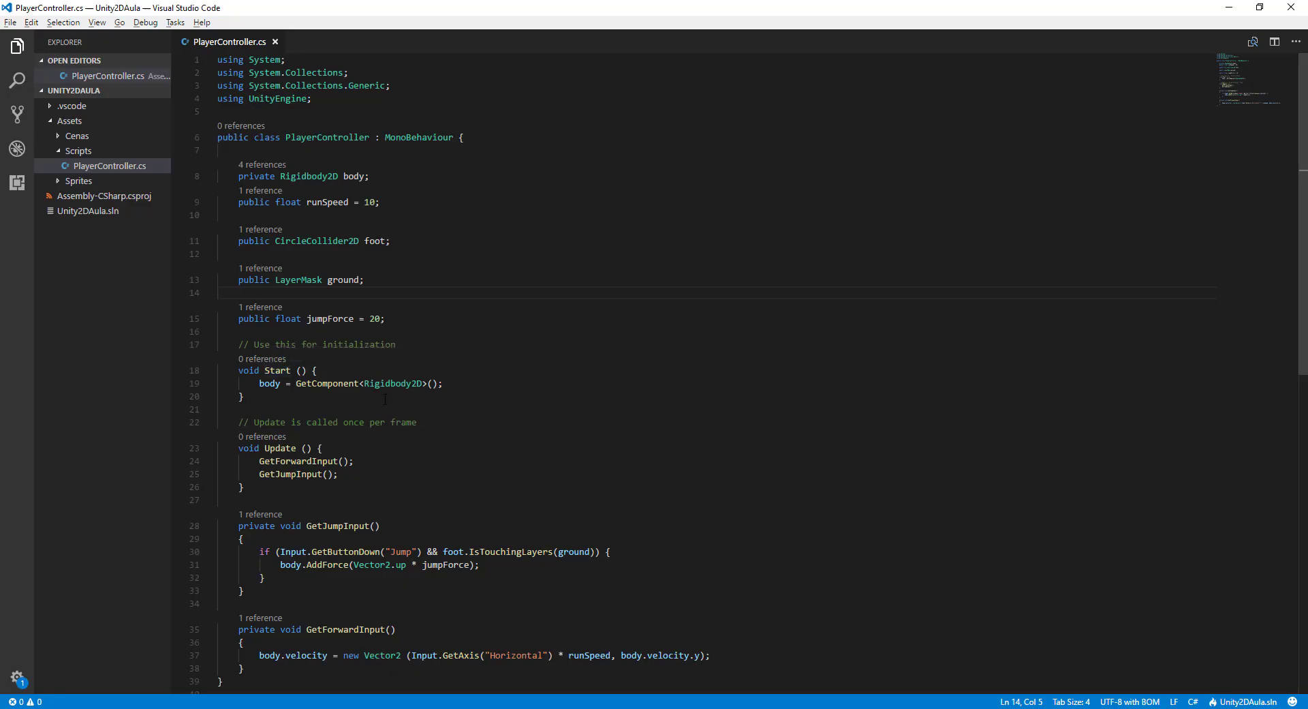
Step: Insert an empty line after the jump if block in PlayerController.cs
{"action": "scroll", "coordinate": [331, 469], "scroll_direction": "down", "scroll_amount": 1}
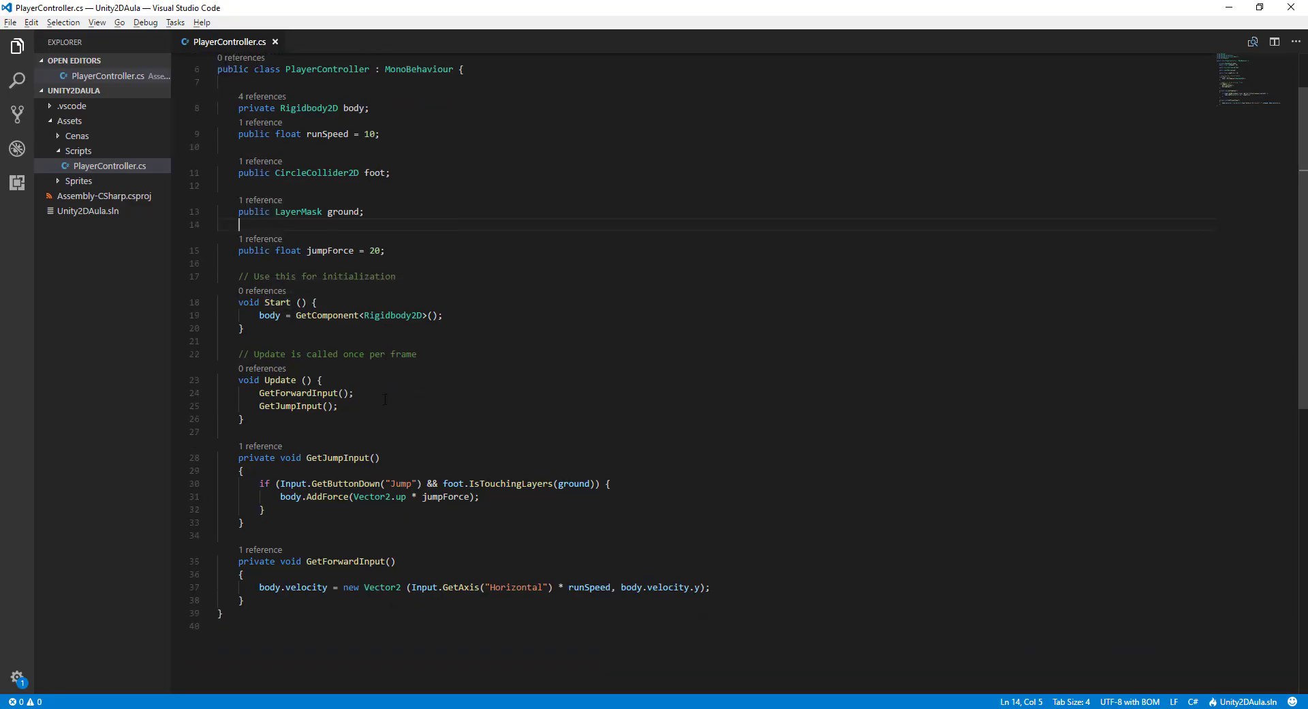
{"action": "scroll", "coordinate": [330, 469], "scroll_direction": "down", "scroll_amount": 1}
{"action": "left_click", "coordinate": [495, 463]}
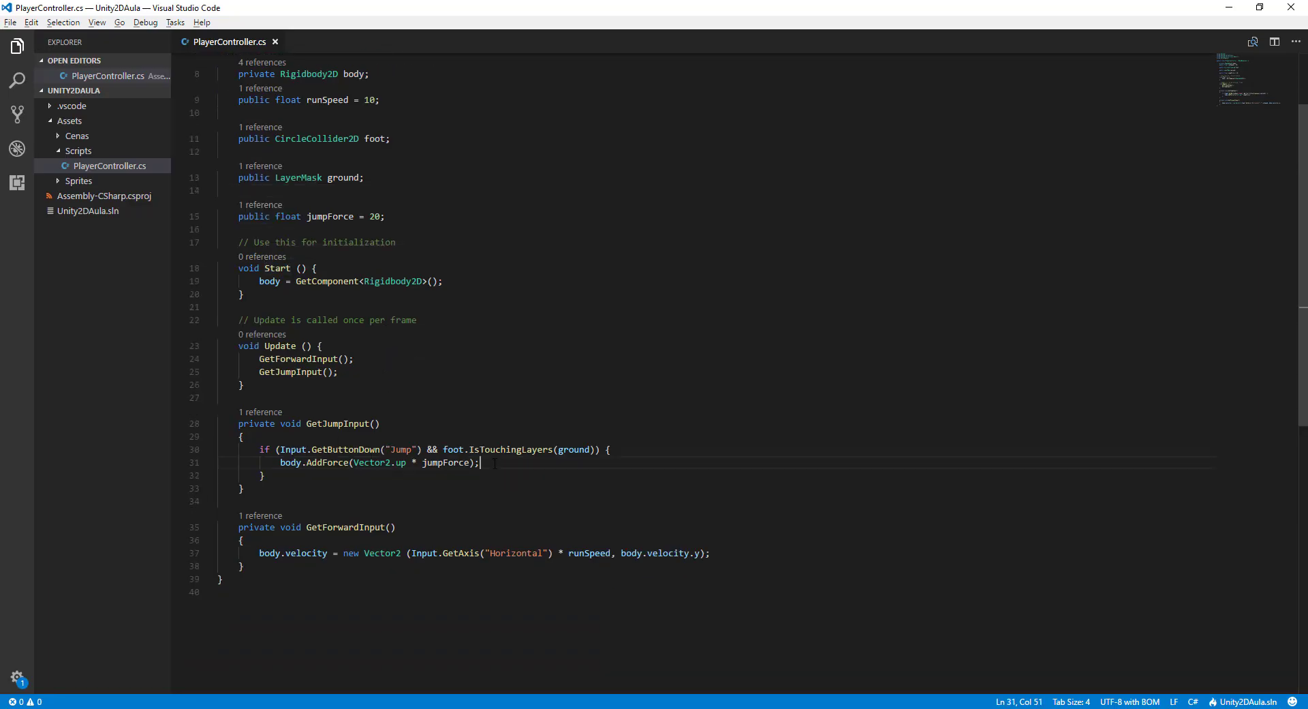
{"action": "left_click", "coordinate": [330, 476]}
{"action": "key", "text": "Return"}
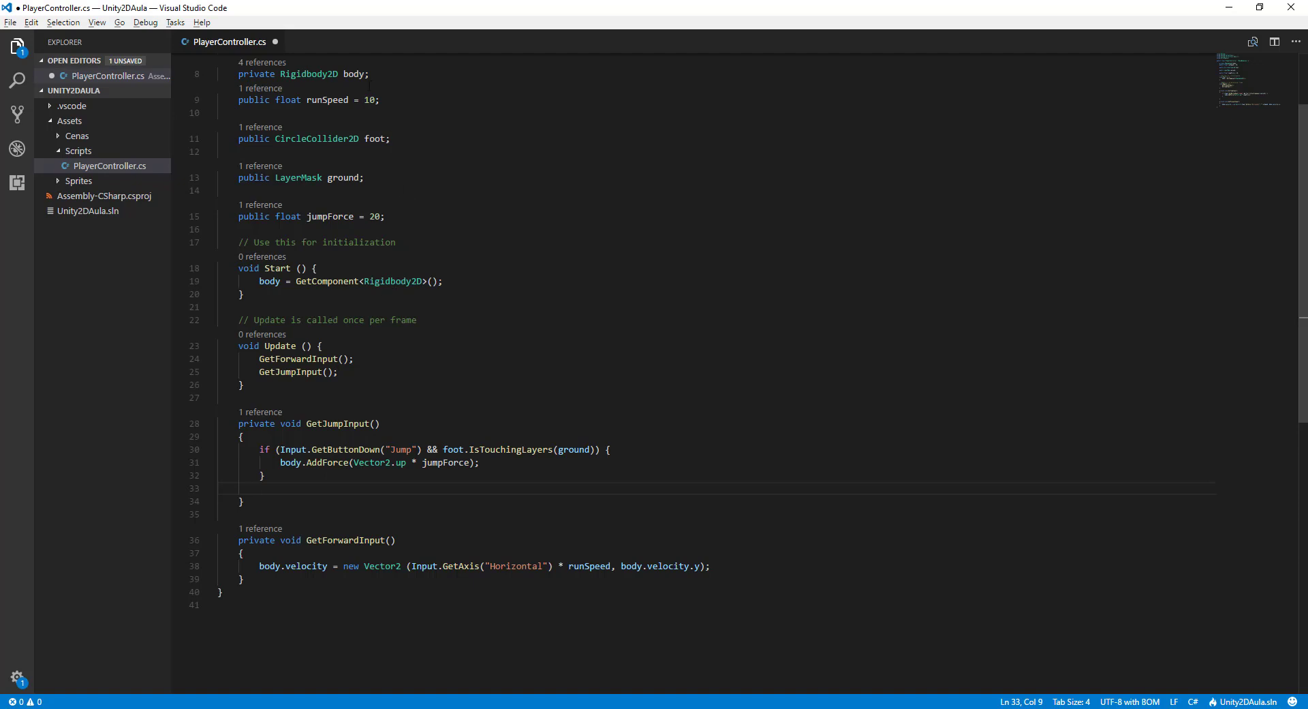
Step: Declare 'private Animator animator;' below the body field and save the script
{"action": "scroll", "coordinate": [369, 85], "scroll_direction": "up", "scroll_amount": 1}
{"action": "left_click", "coordinate": [411, 108]}
{"action": "key", "text": "shift+Home"}
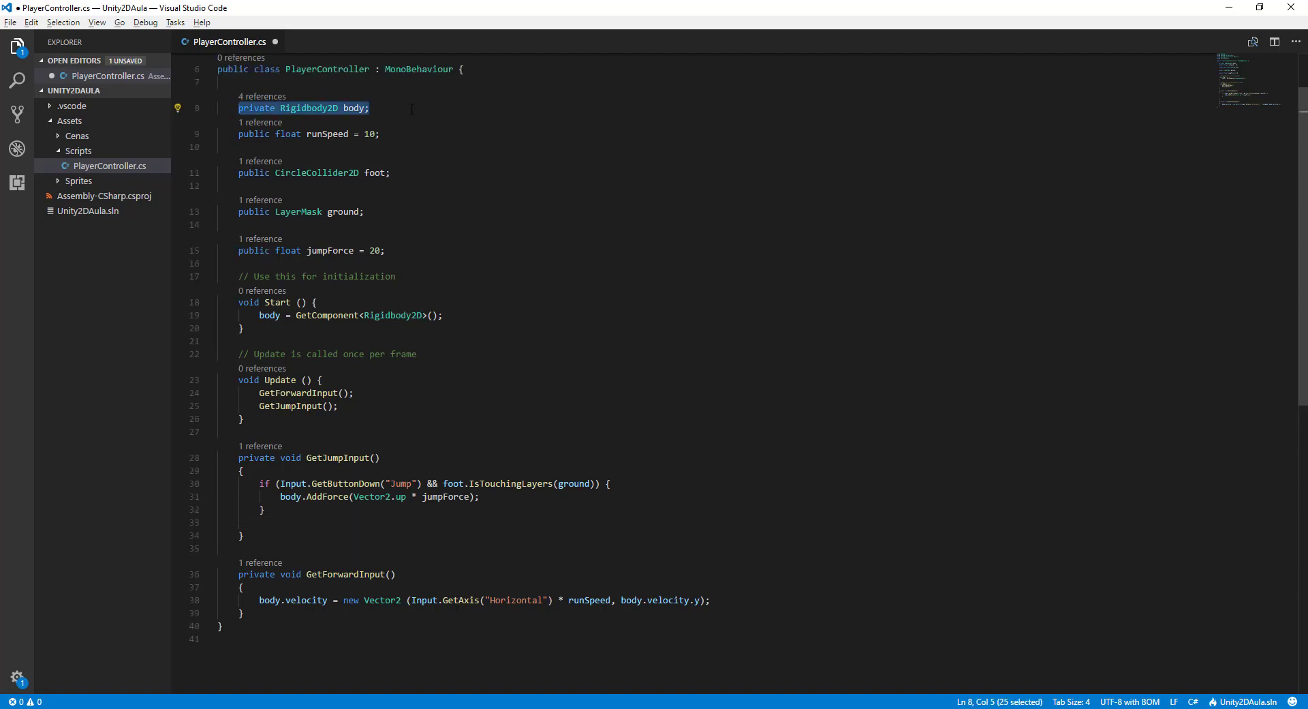
{"action": "key", "text": "End"}
{"action": "key", "text": "Return"}
{"action": "type", "text": "priuav"}
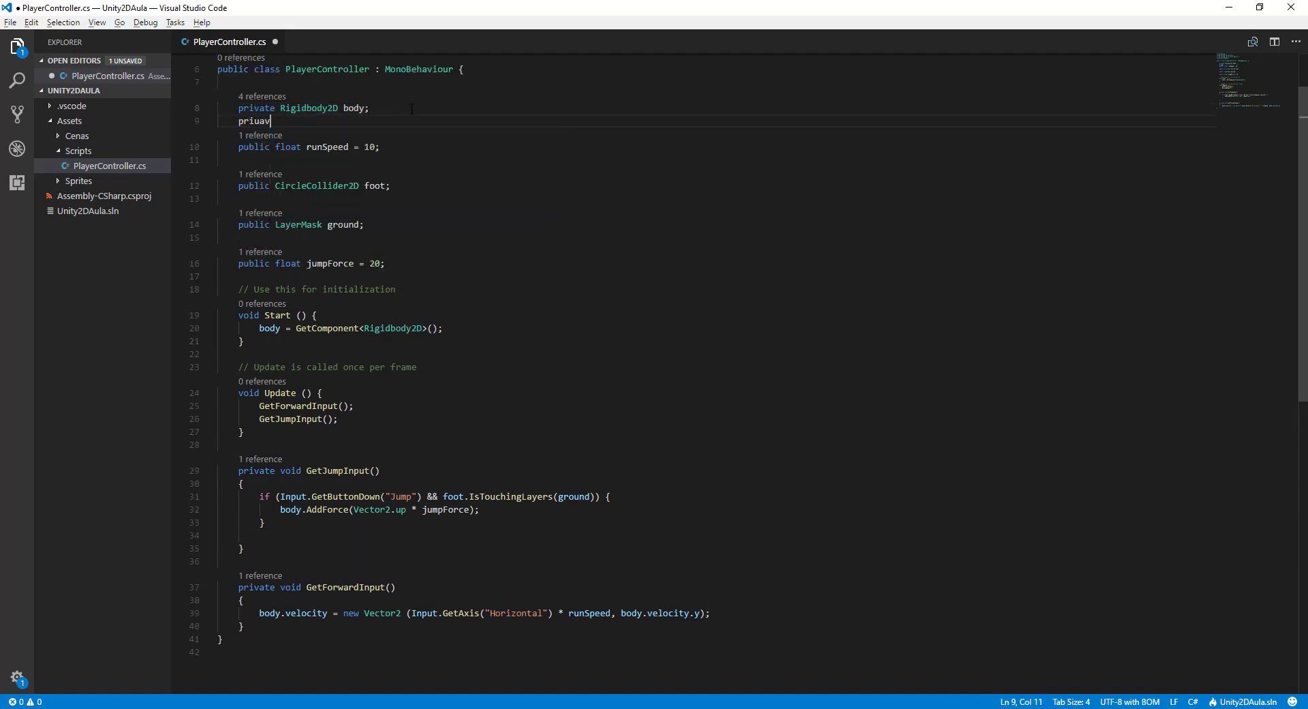
{"action": "key", "text": "BackSpace"}
{"action": "key", "text": "BackSpace"}
{"action": "key", "text": "BackSpace"}
{"action": "type", "text": "vate"}
{"action": "type", "text": " Anim"}
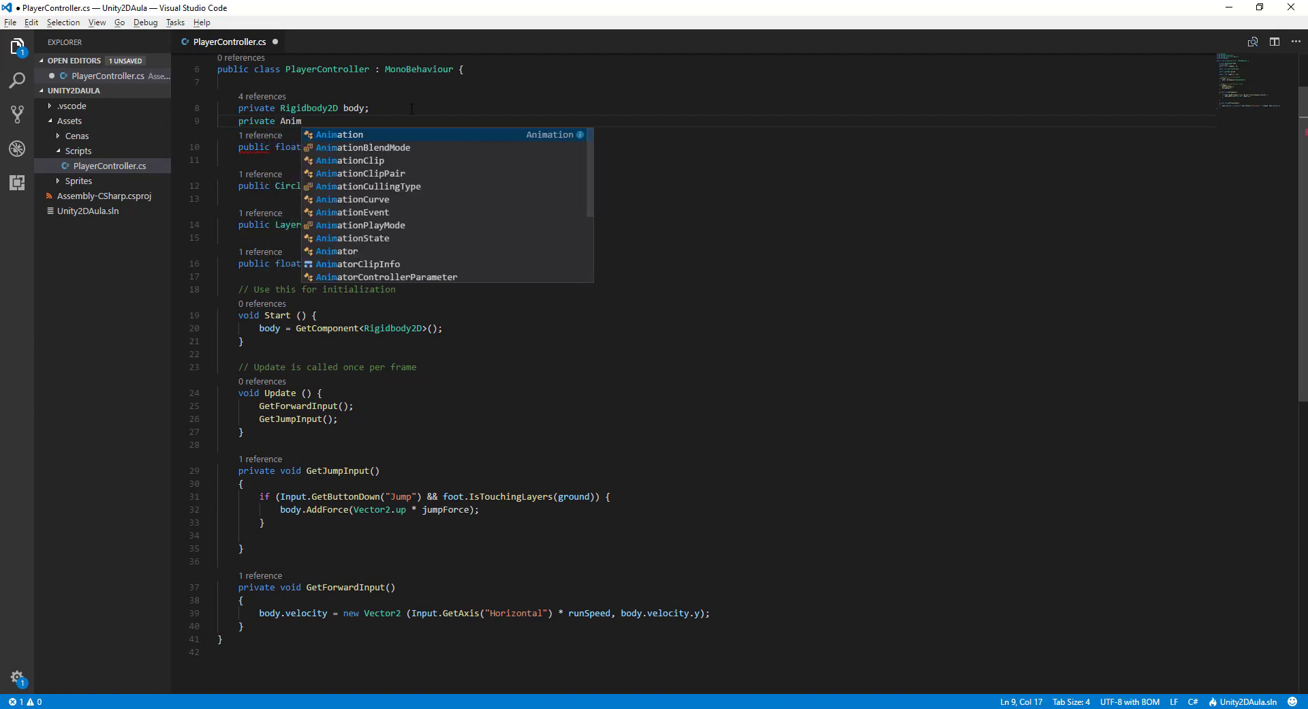
{"action": "type", "text": "ator an"}
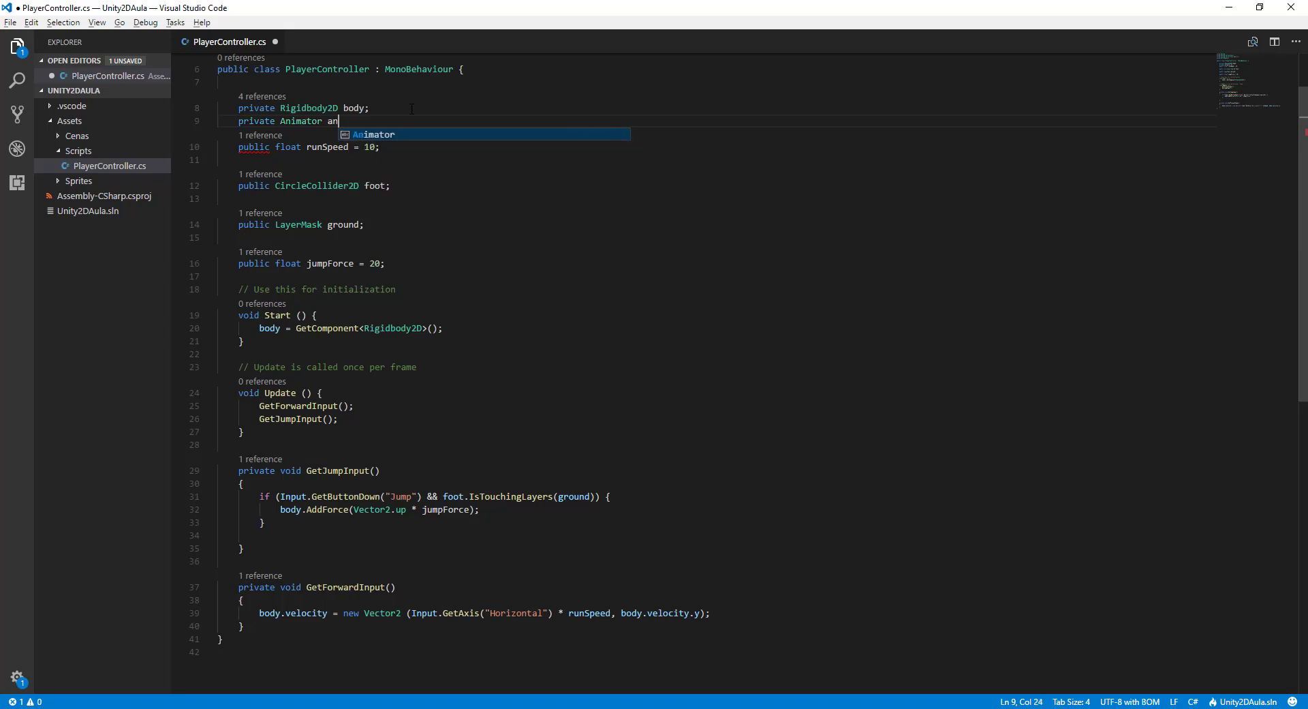
{"action": "type", "text": "imat"}
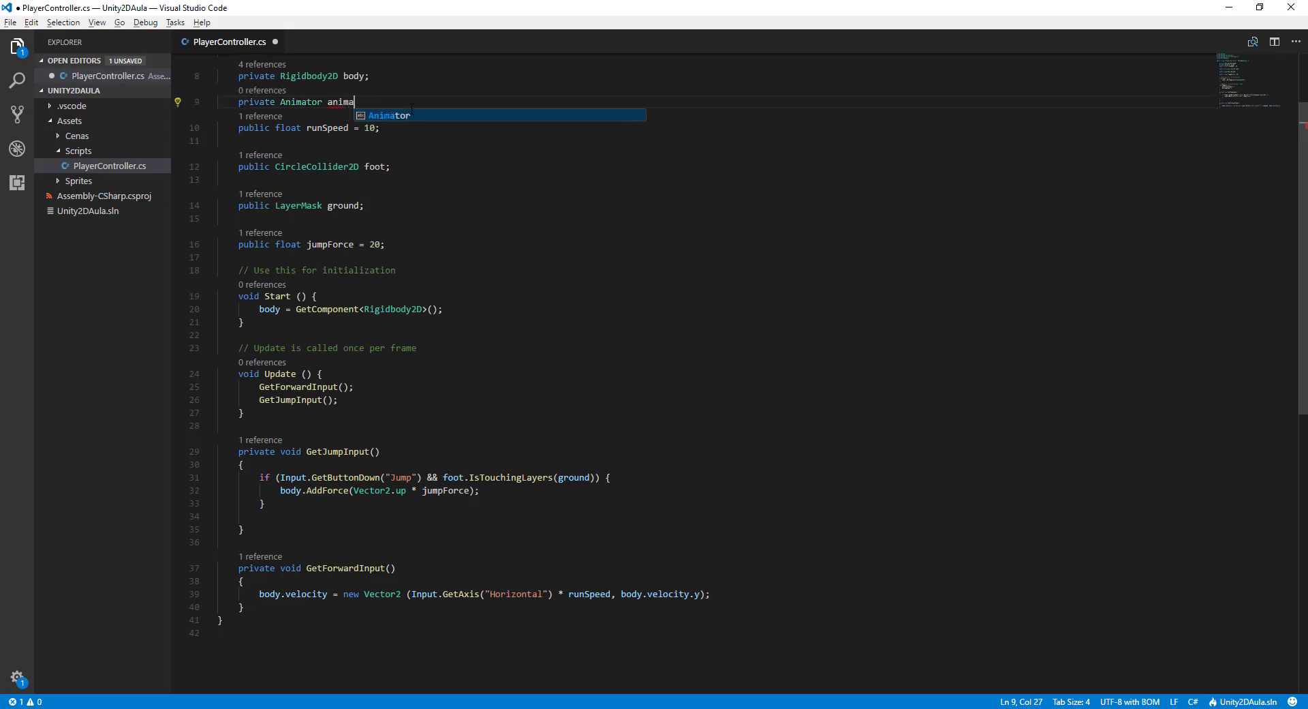
{"action": "type", "text": "or;"}
{"action": "key", "text": "ctrl+s"}
Step: Add 'animator = GetComponent<Animator>();' in Start after the body assignment
{"action": "left_click", "coordinate": [424, 324]}
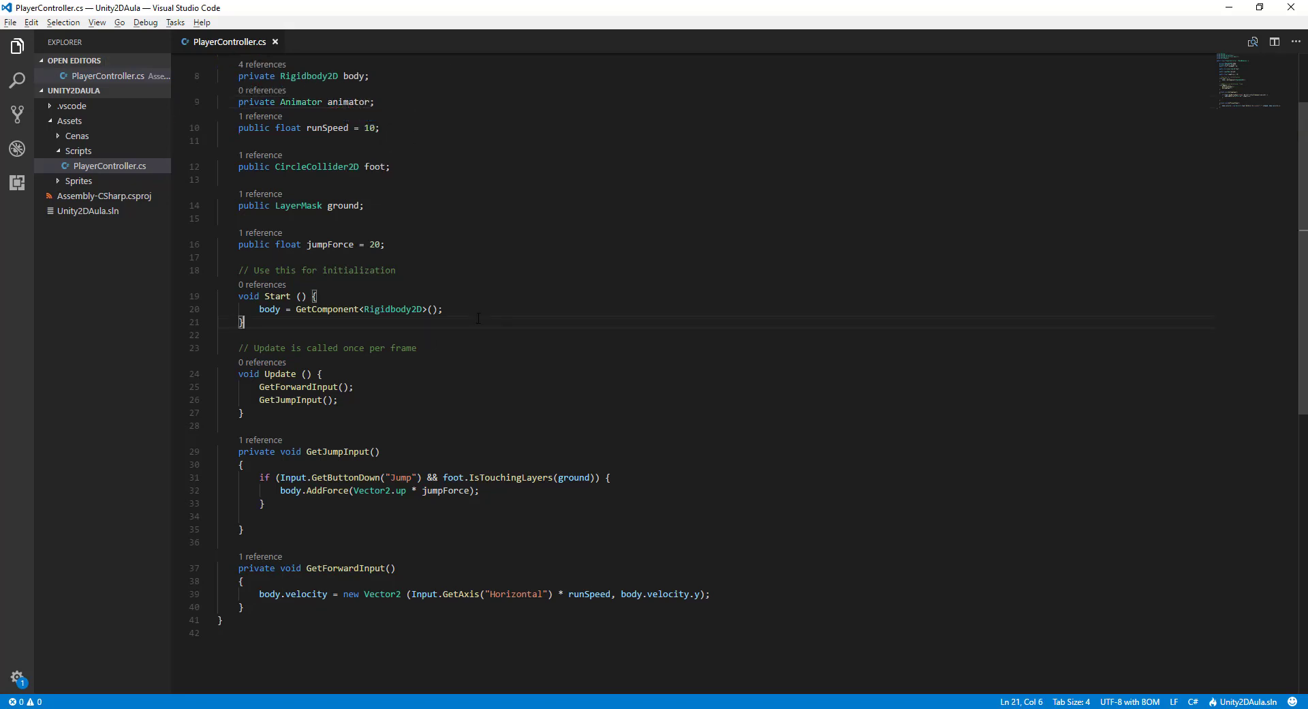
{"action": "left_click", "coordinate": [480, 310]}
{"action": "key", "text": "Return"}
{"action": "type", "text": "a"}
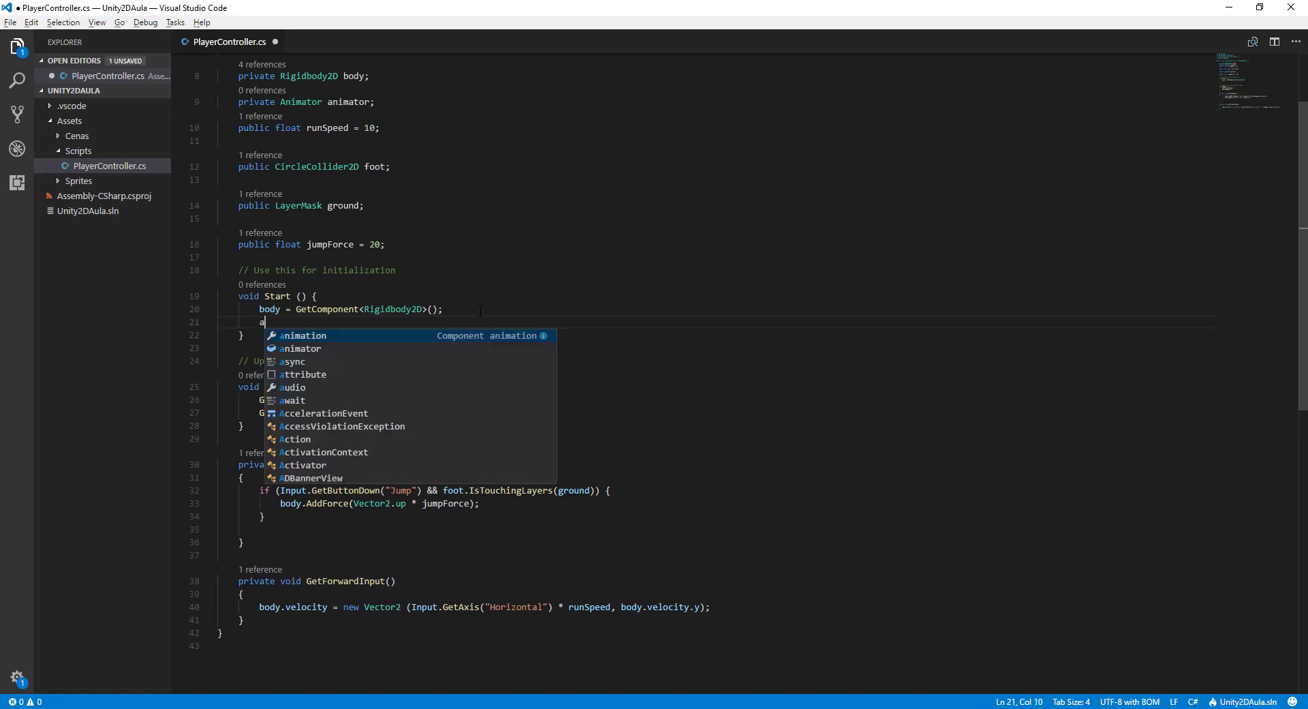
{"action": "type", "text": "nimator "}
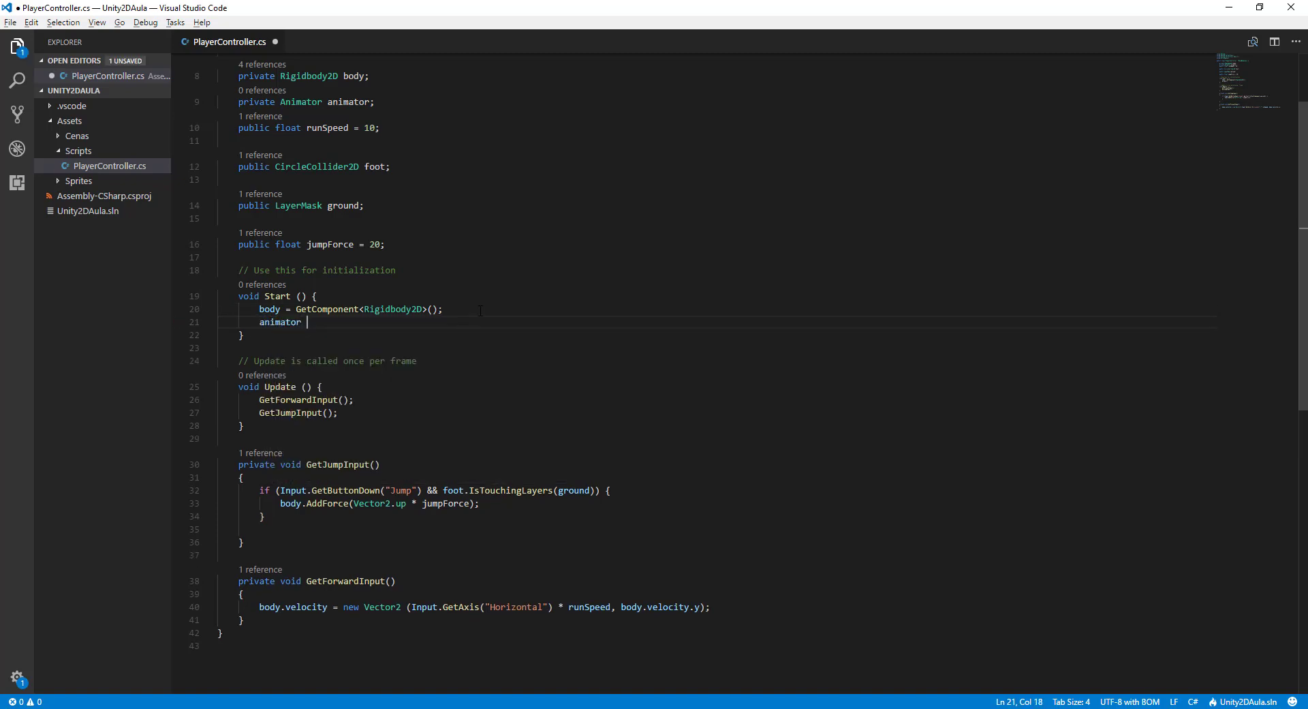
{"action": "type", "text": "= GetC"}
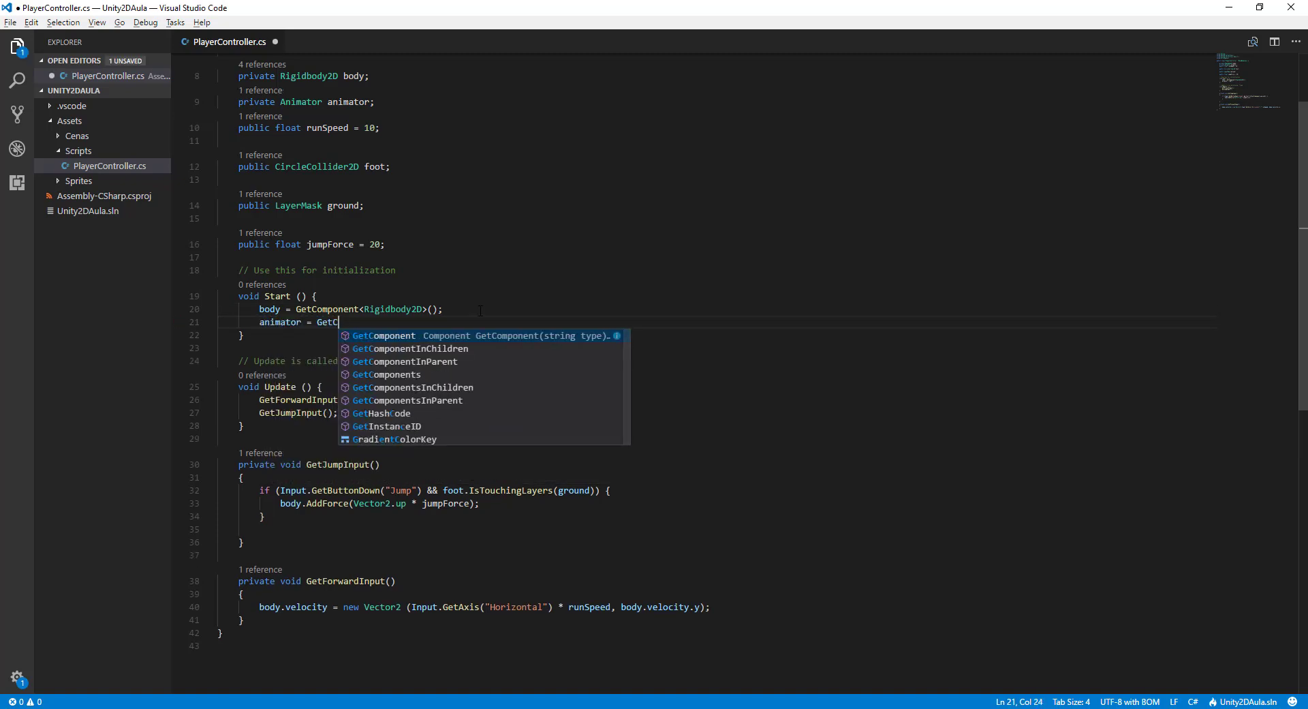
{"action": "key", "text": "Return"}
{"action": "type", "text": "<"}
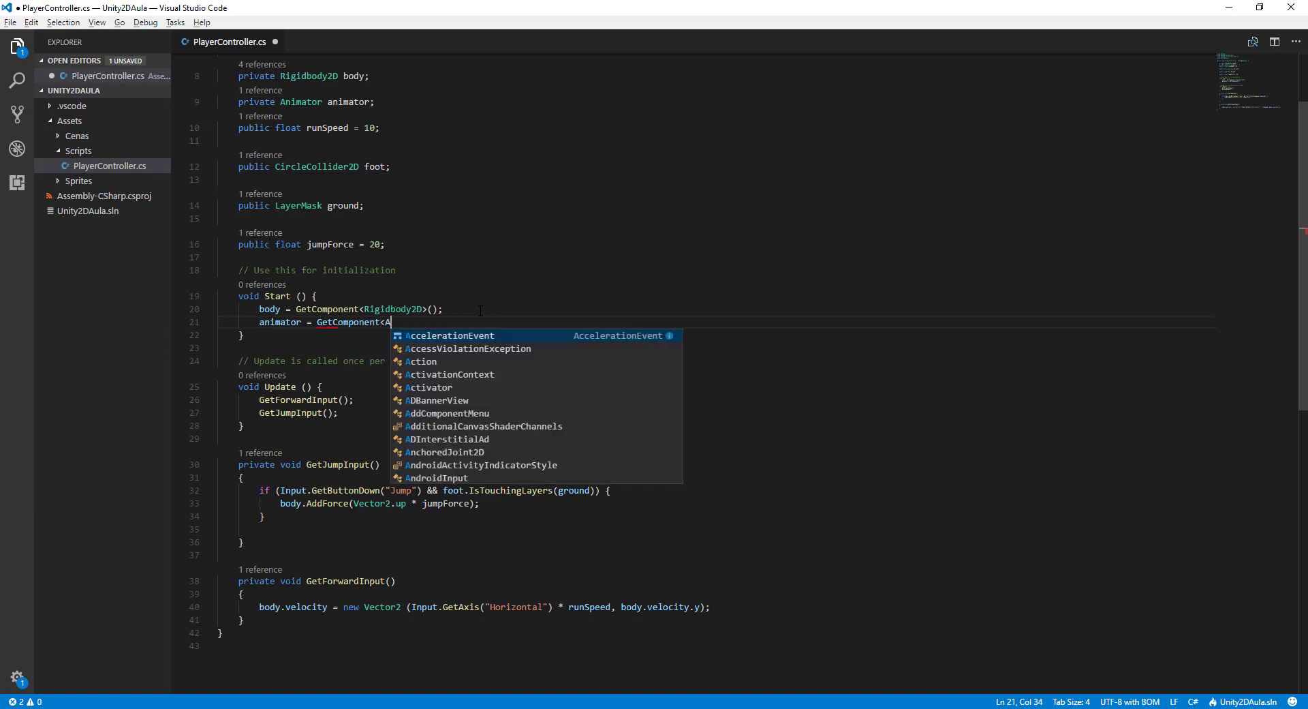
{"action": "type", "text": "Animat"}
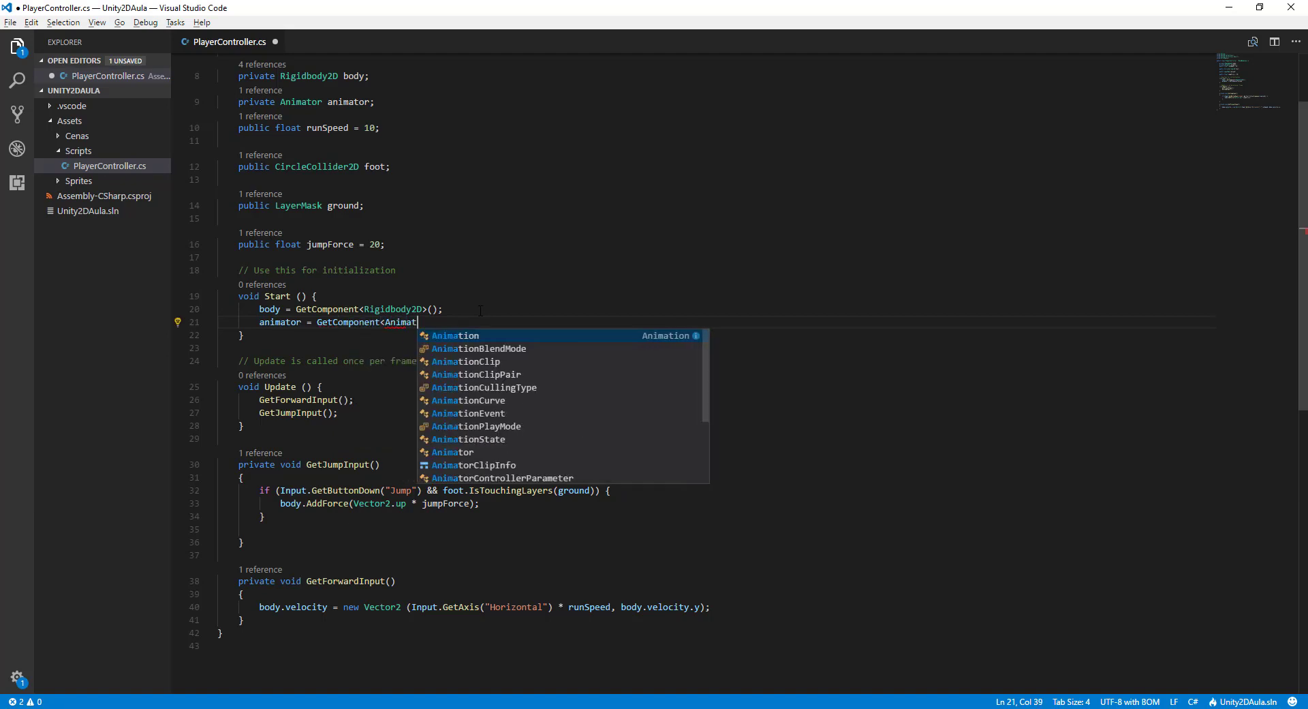
{"action": "type", "text": "or>("}
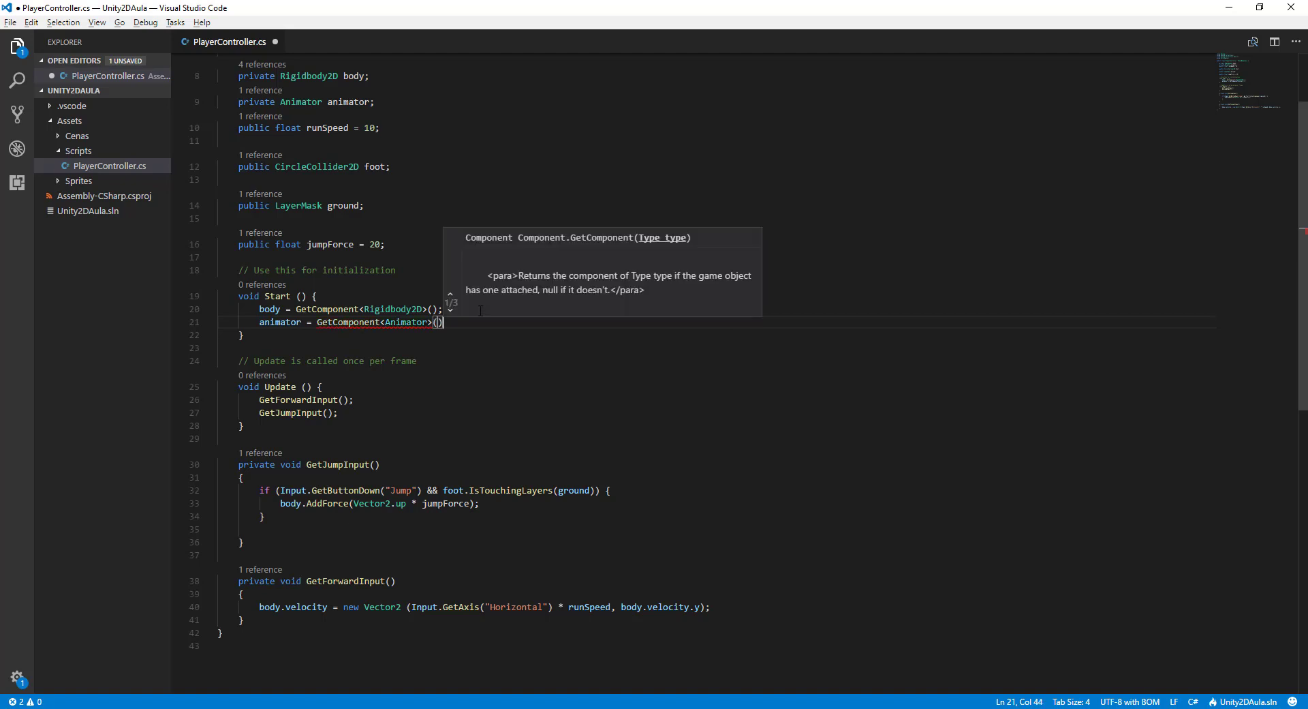
{"action": "type", "text": ");"}
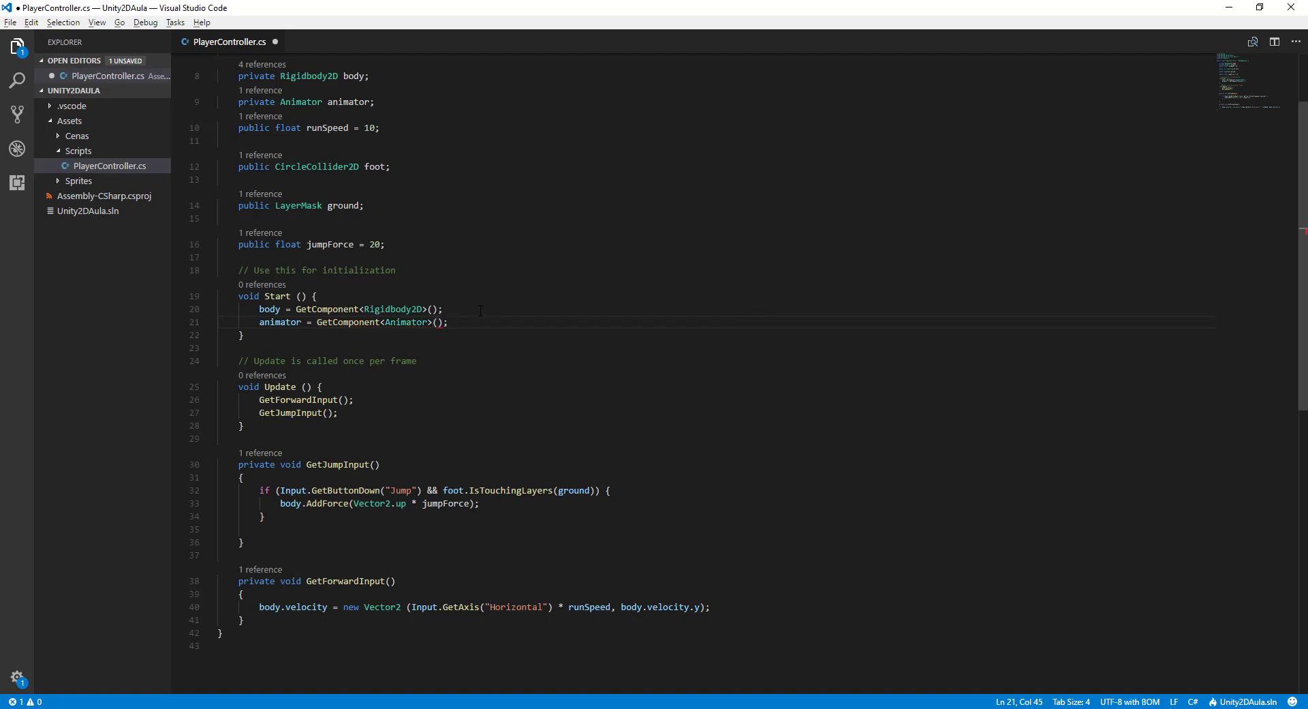
Step: Begin an animator.SetBool("IsOnGround", call at the end of GetJumpInput
{"action": "left_click", "coordinate": [407, 525]}
{"action": "type", "text": "animator"}
{"action": "type", "text": "."}
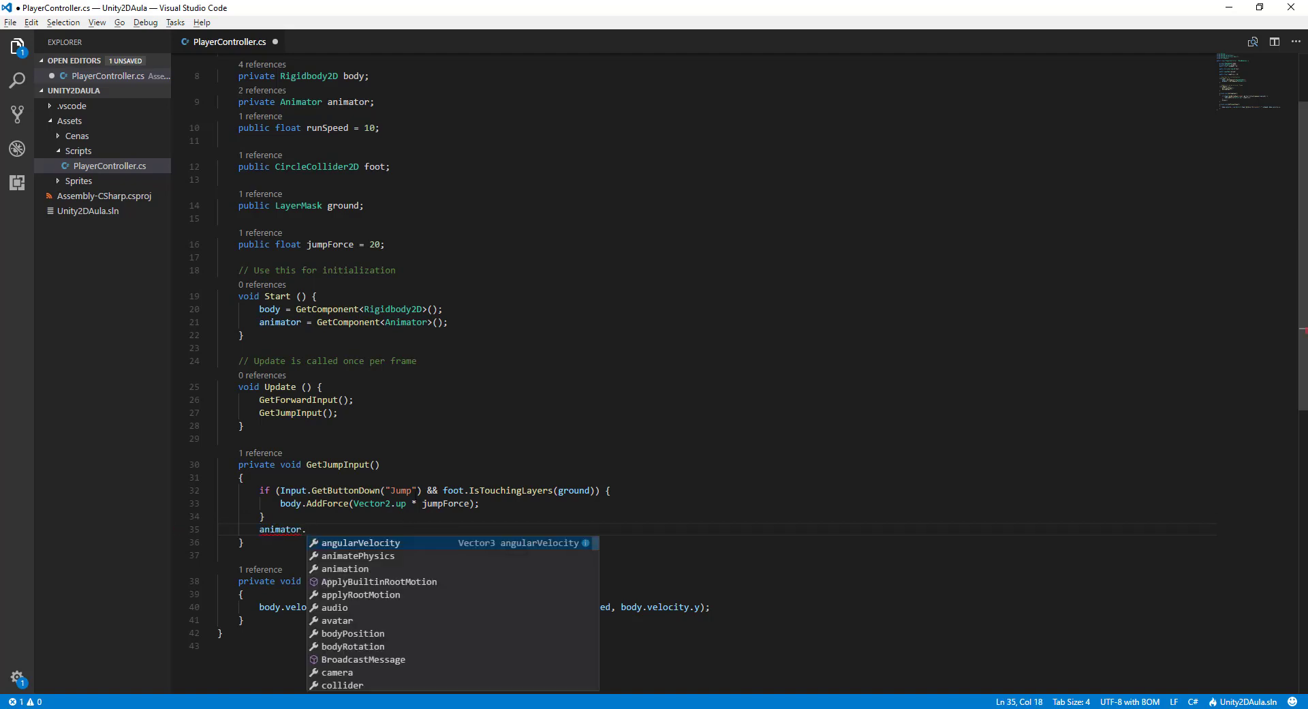
{"action": "type", "text": "SetBo"}
{"action": "key", "text": "Down"}
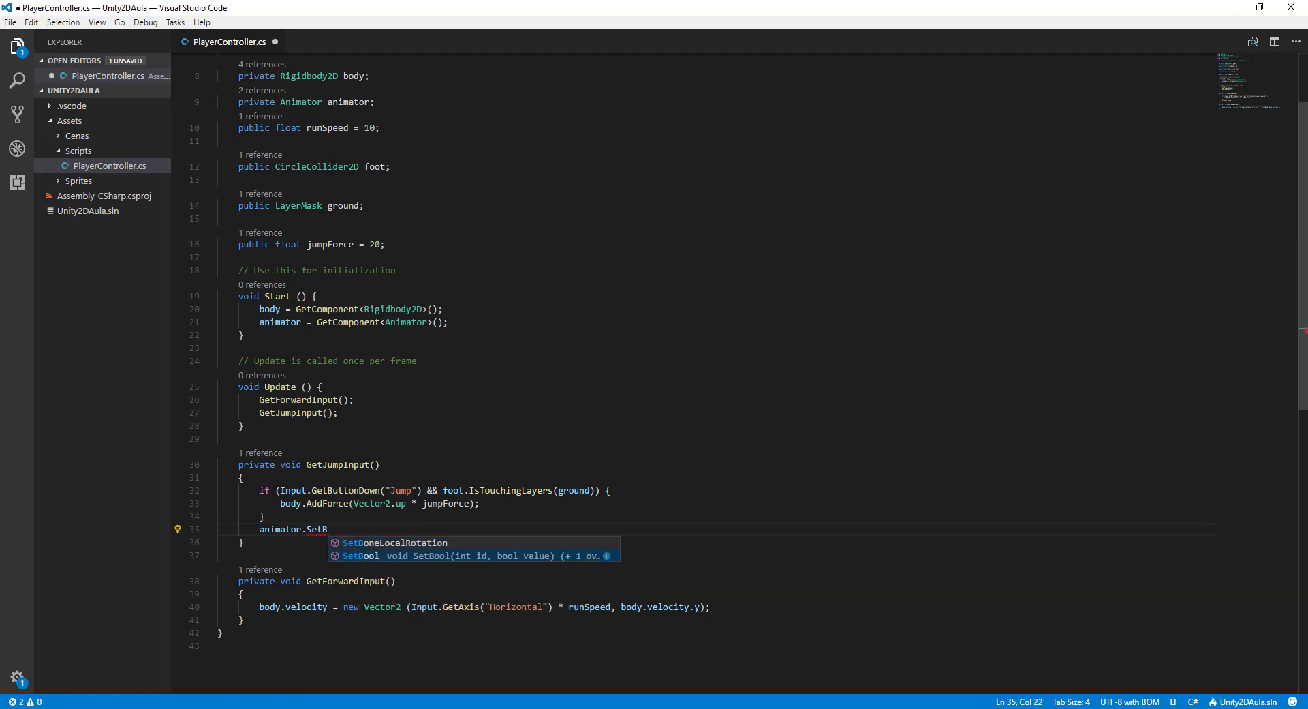
{"action": "key", "text": "Return"}
{"action": "type", "text": "(\""}
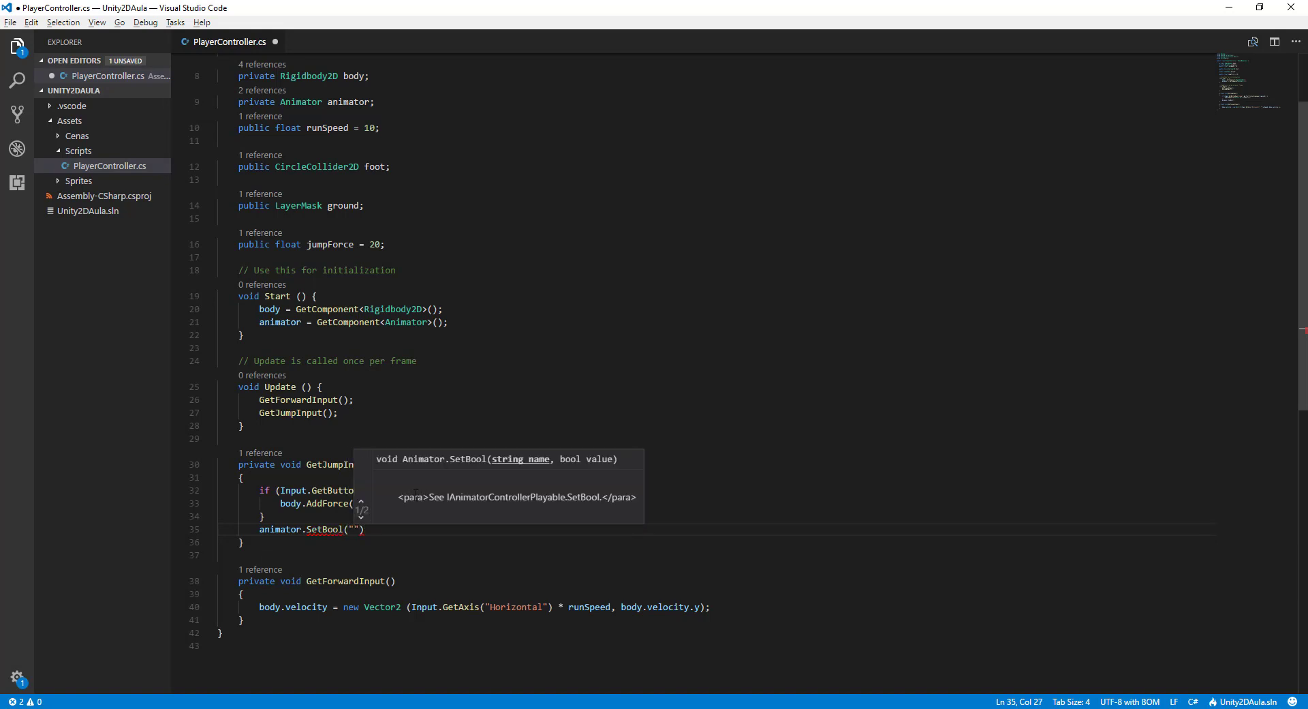
{"action": "type", "text": "IsOnGround\""}
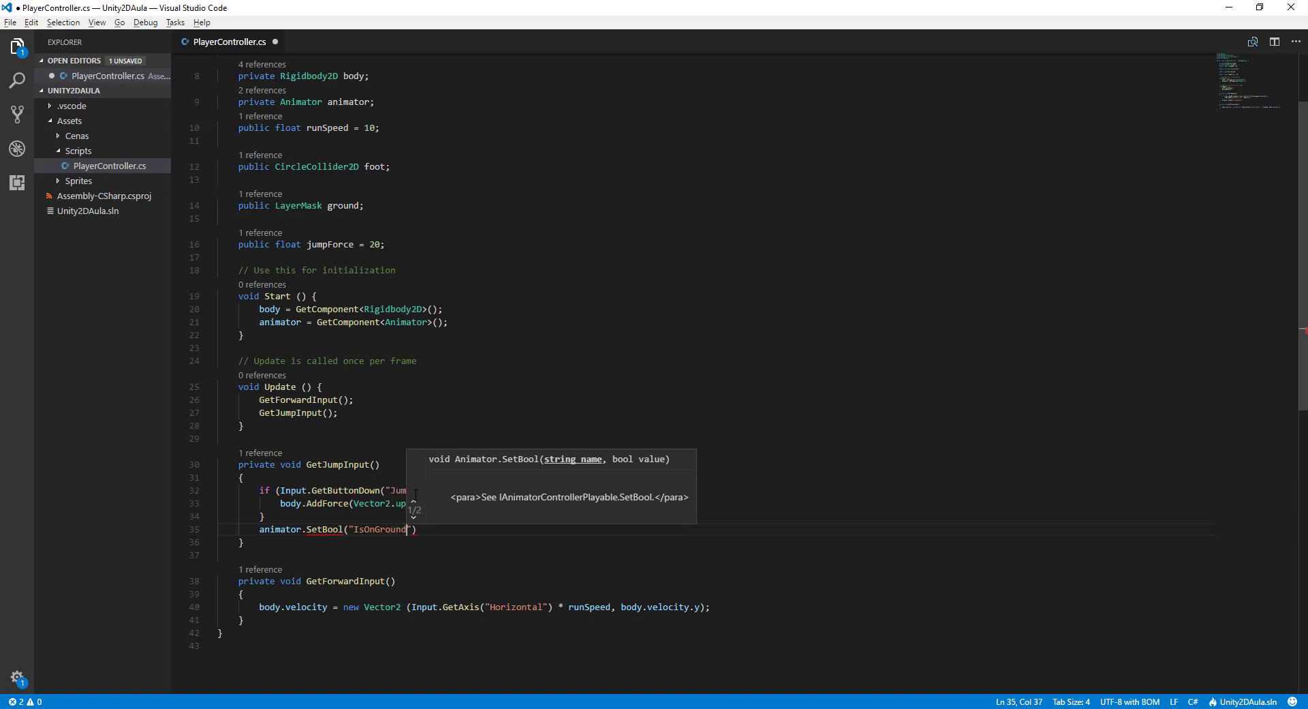
{"action": "type", "text": ","}
Step: Copy foot.IsTouchingLayers(ground) in as the SetBool value and save the script
{"action": "left_click", "coordinate": [460, 439]}
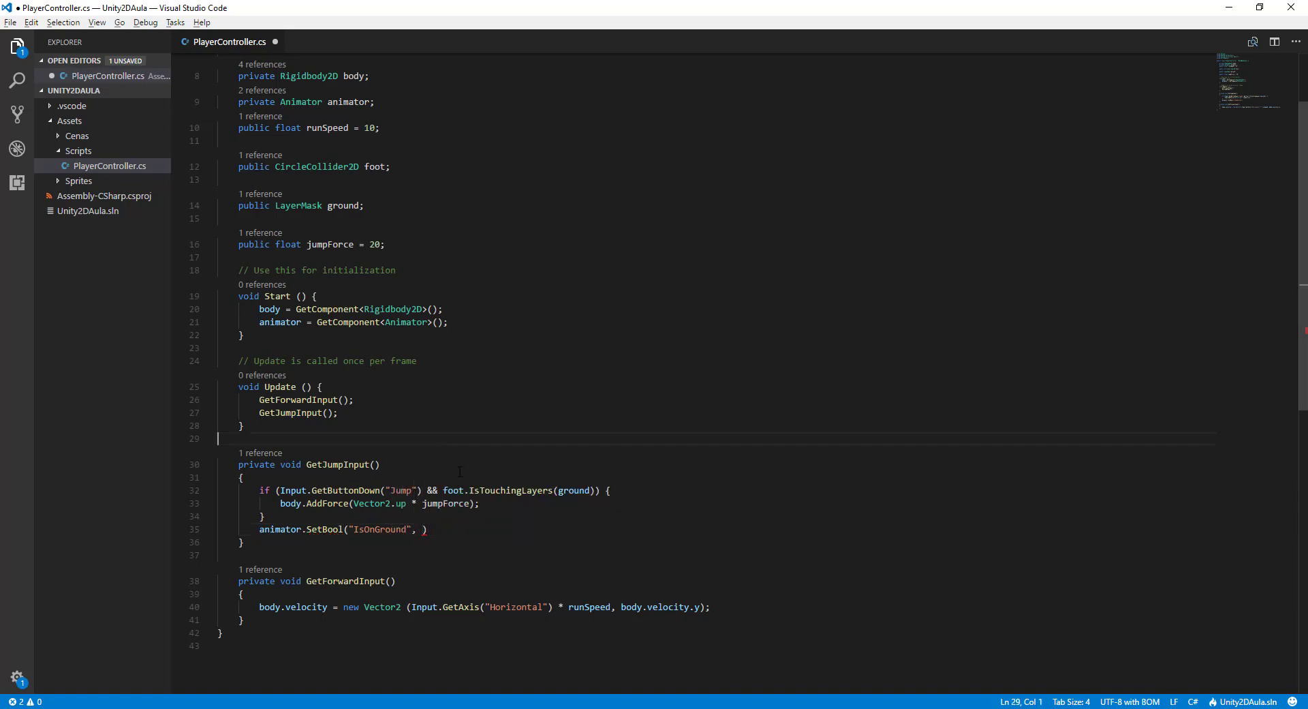
{"action": "left_click_drag", "start_coordinate": [442, 490], "coordinate": [595, 489]}
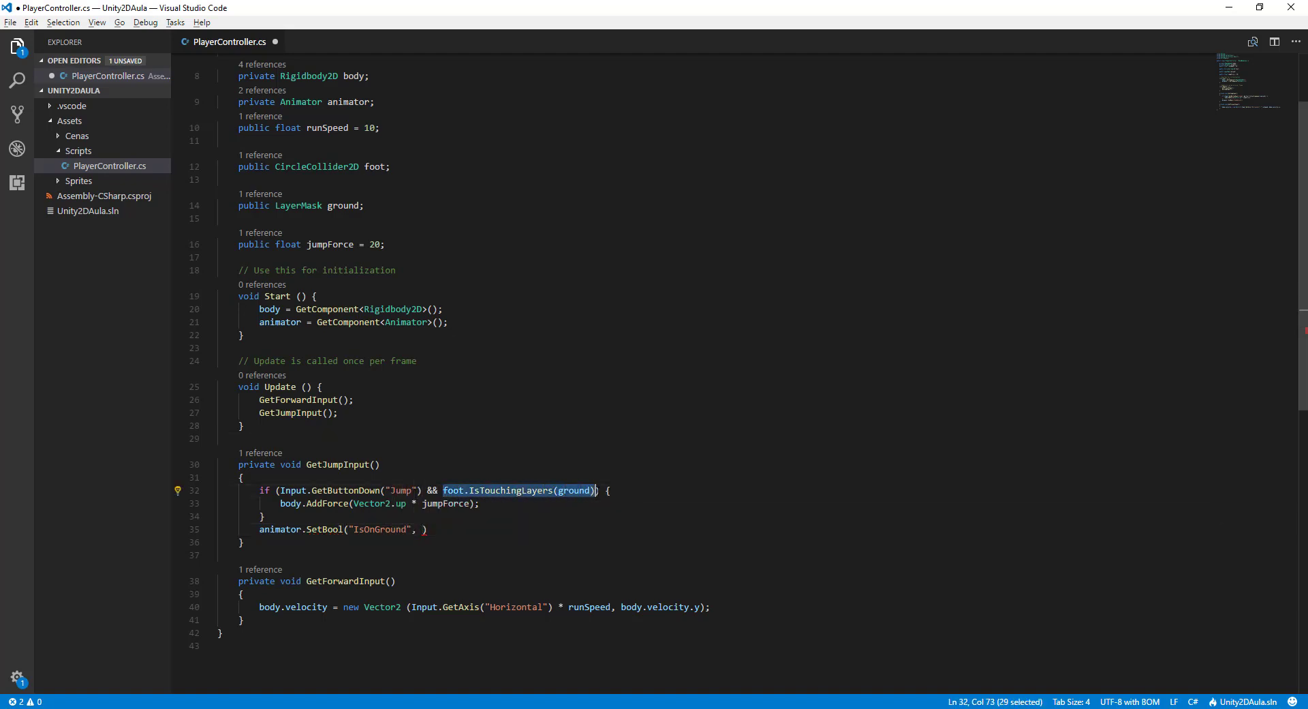
{"action": "key", "text": "ctrl+c"}
{"action": "left_click", "coordinate": [421, 529]}
{"action": "key", "text": "ctrl+v"}
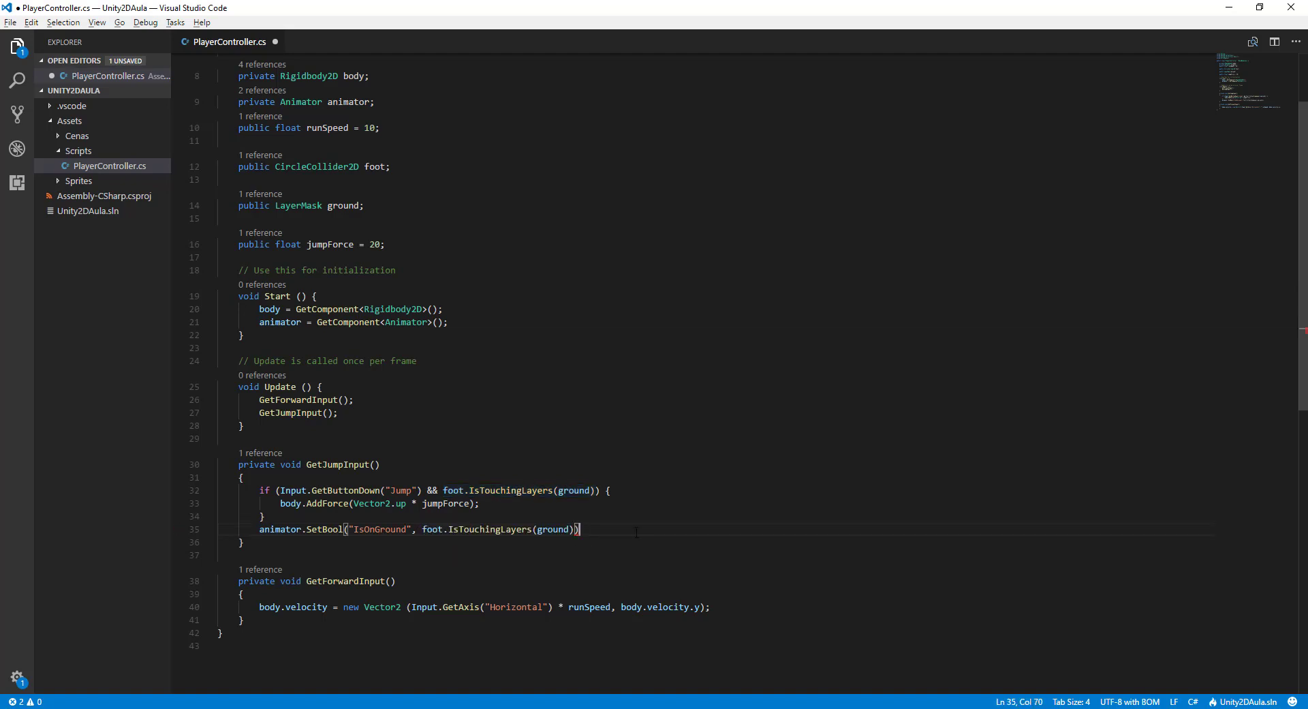
{"action": "type", "text": ";"}
{"action": "key", "text": "ctrl+s"}
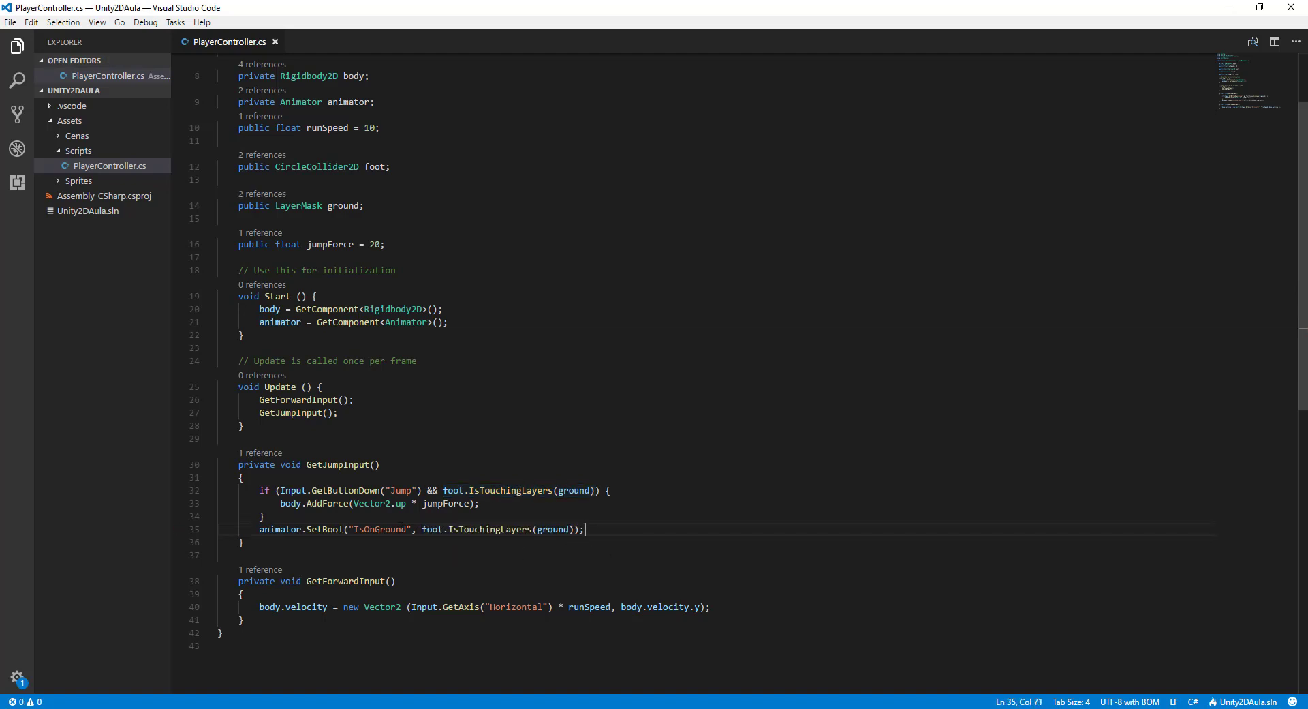
Step: Add animator.SetFloat("xSpeed", body.velocity.x); below the velocity line and save the script
{"action": "left_click", "coordinate": [746, 603]}
{"action": "key", "text": "Return"}
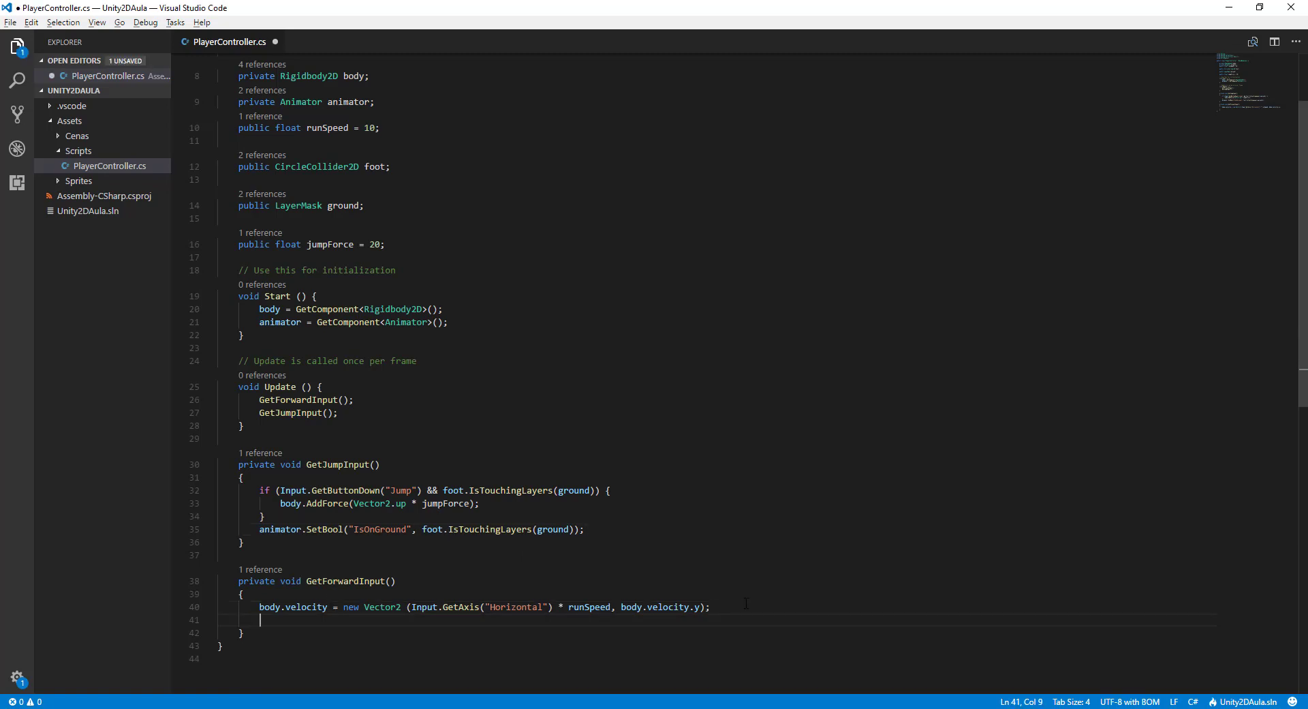
{"action": "type", "text": "a"}
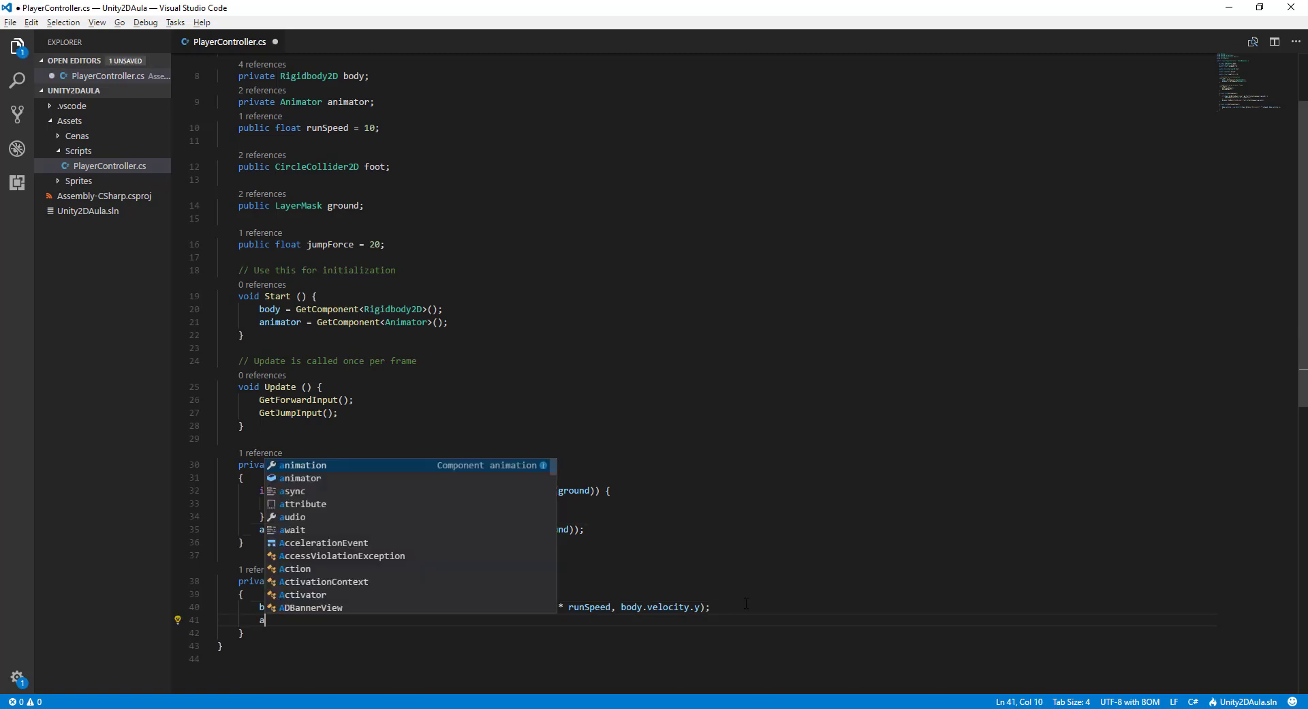
{"action": "key", "text": "BackSpace"}
{"action": "type", "text": "ani"}
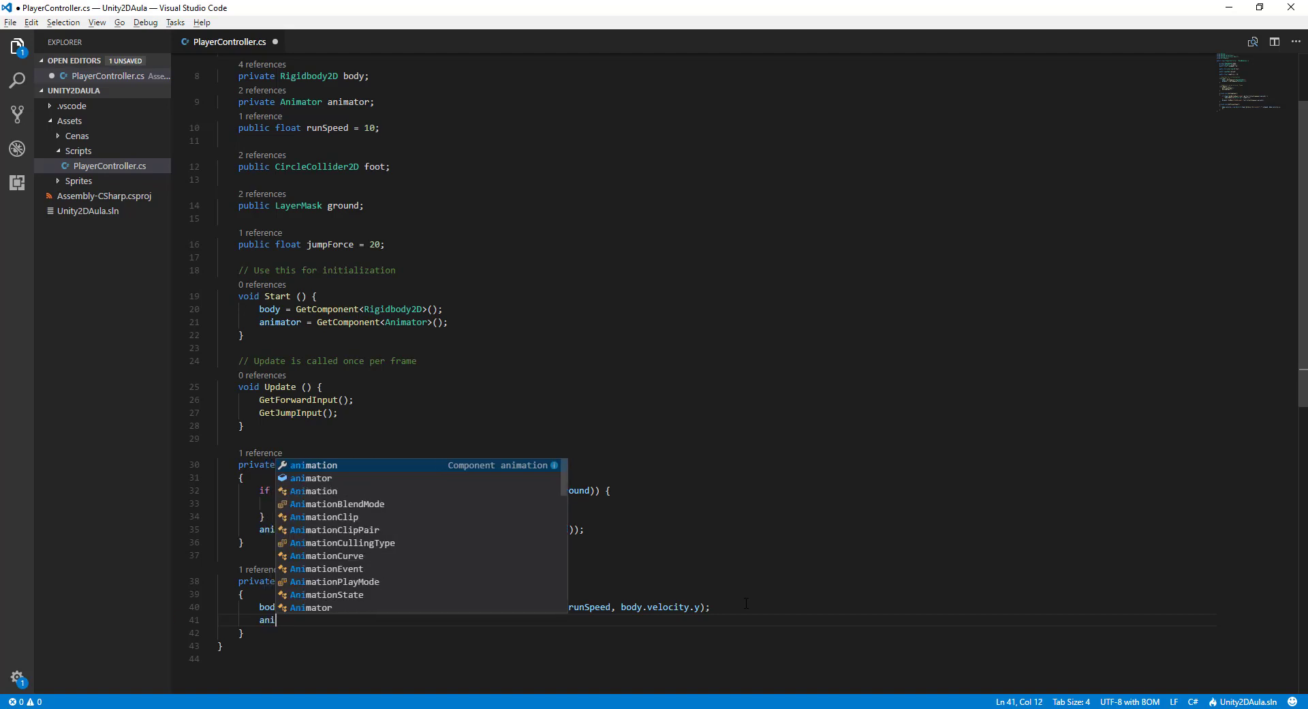
{"action": "type", "text": "mat"}
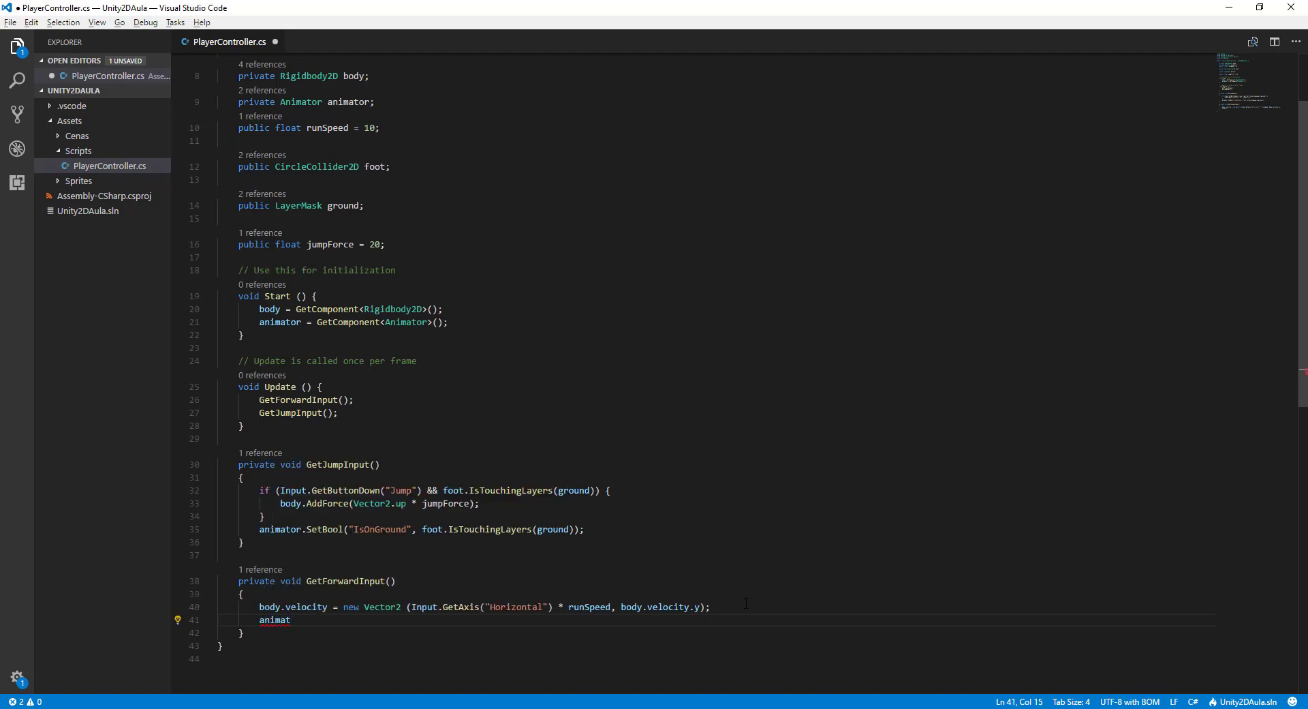
{"action": "type", "text": "or.S"}
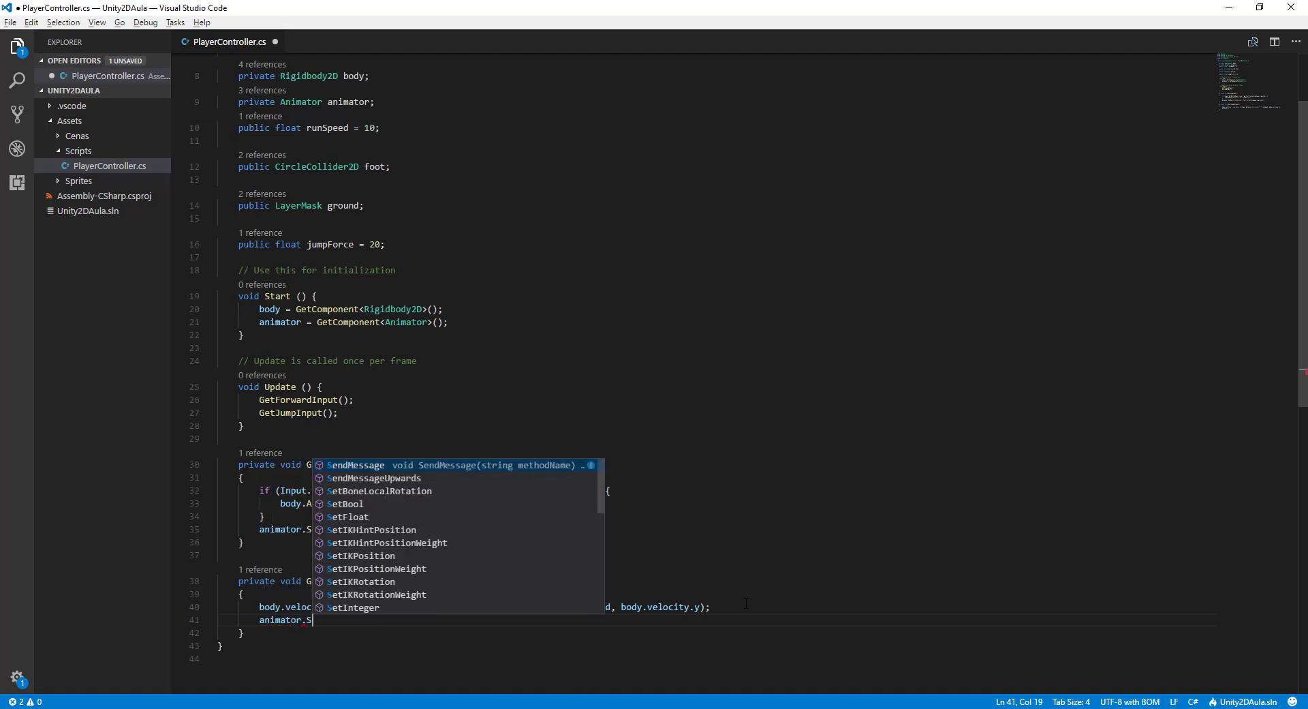
{"action": "type", "text": "etFl"}
{"action": "key", "text": "Tab"}
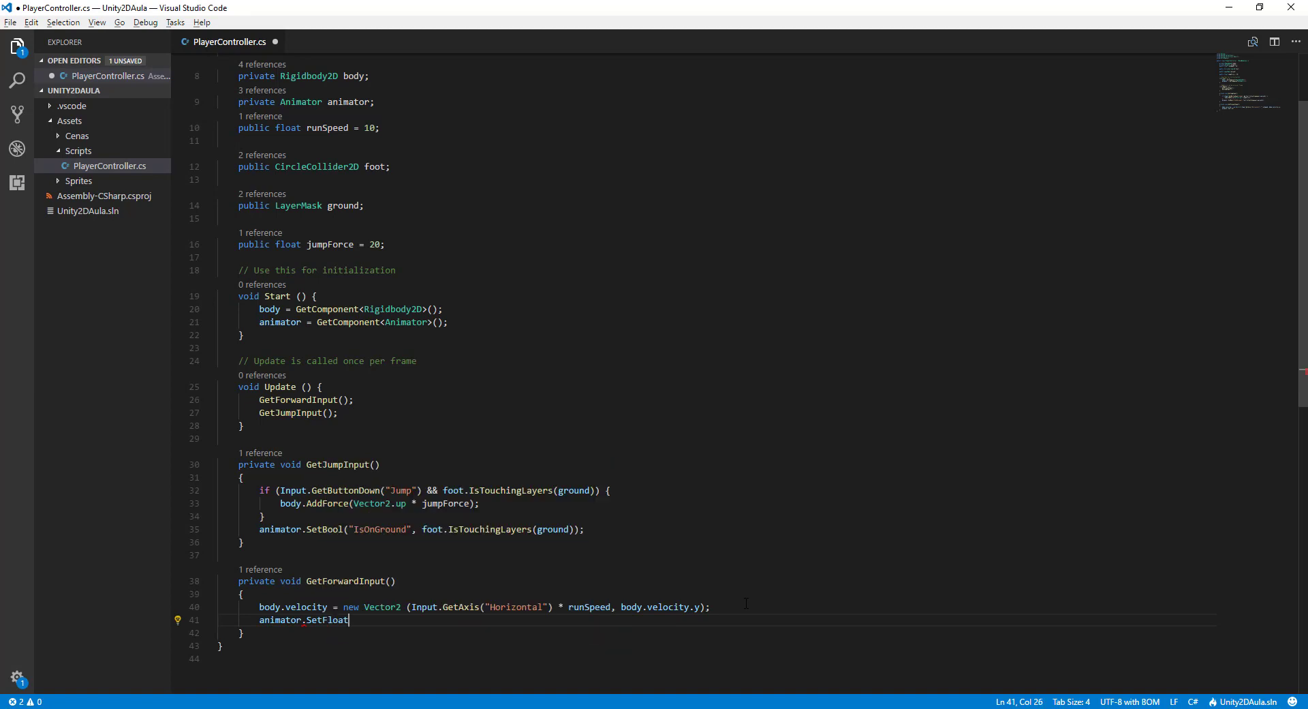
{"action": "type", "text": "("}
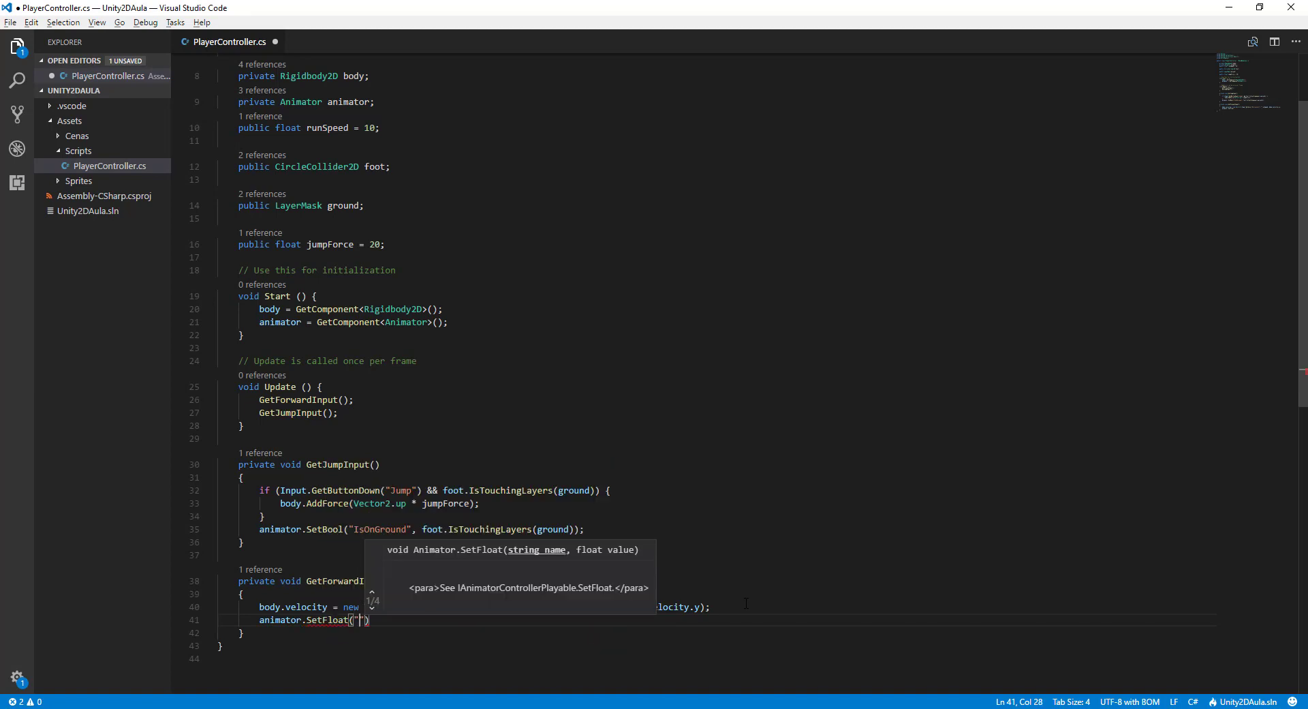
{"action": "type", "text": "\"xSpee"}
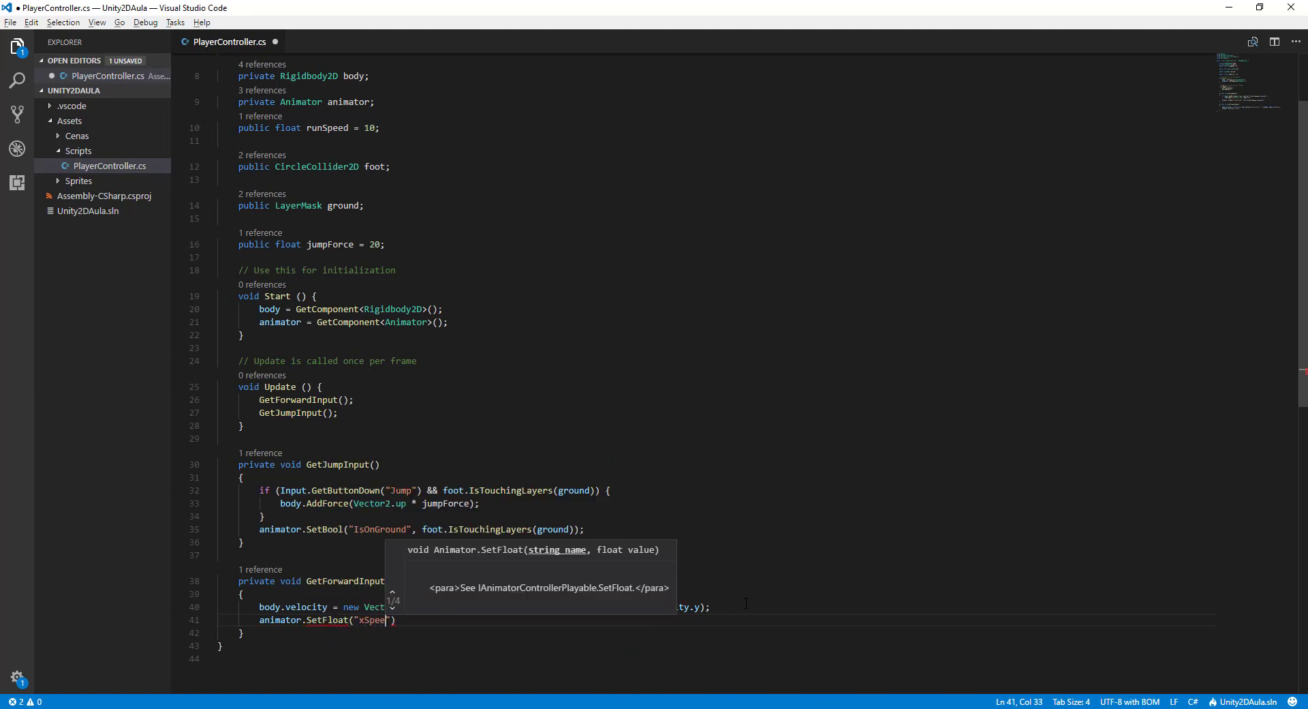
{"action": "type", "text": "d\", "}
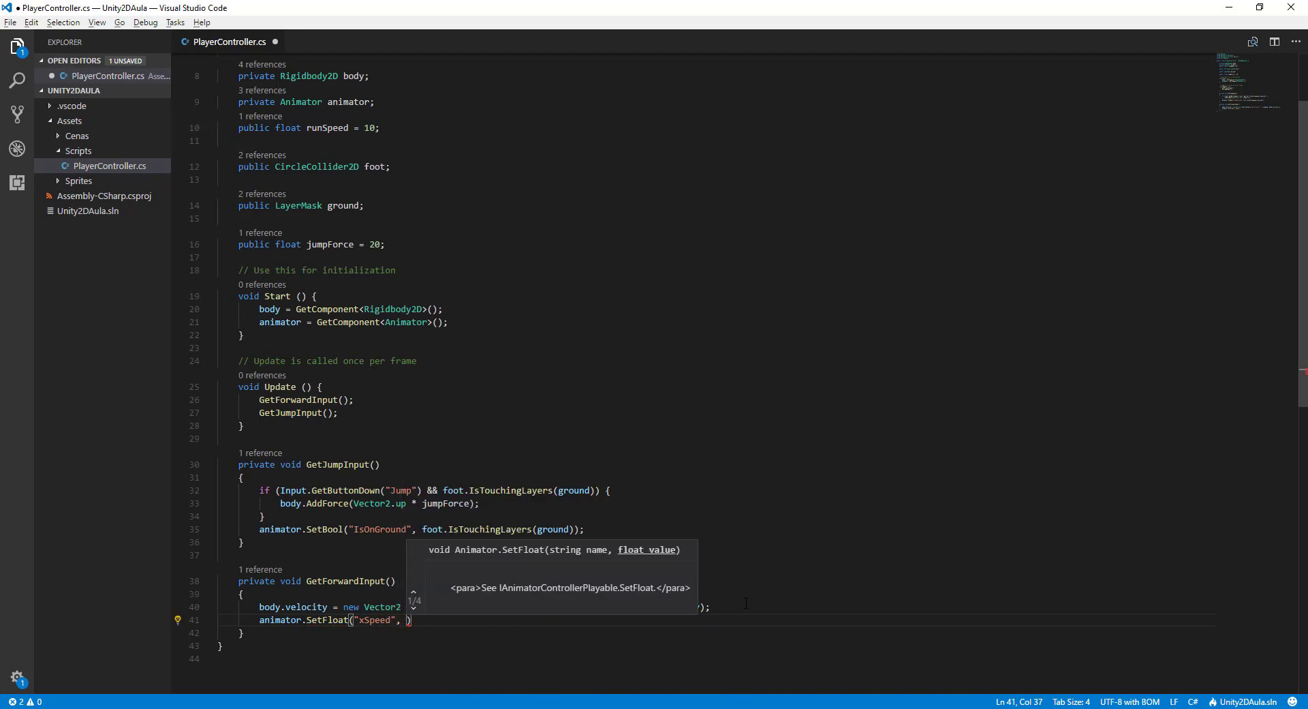
{"action": "type", "text": "body.ve"}
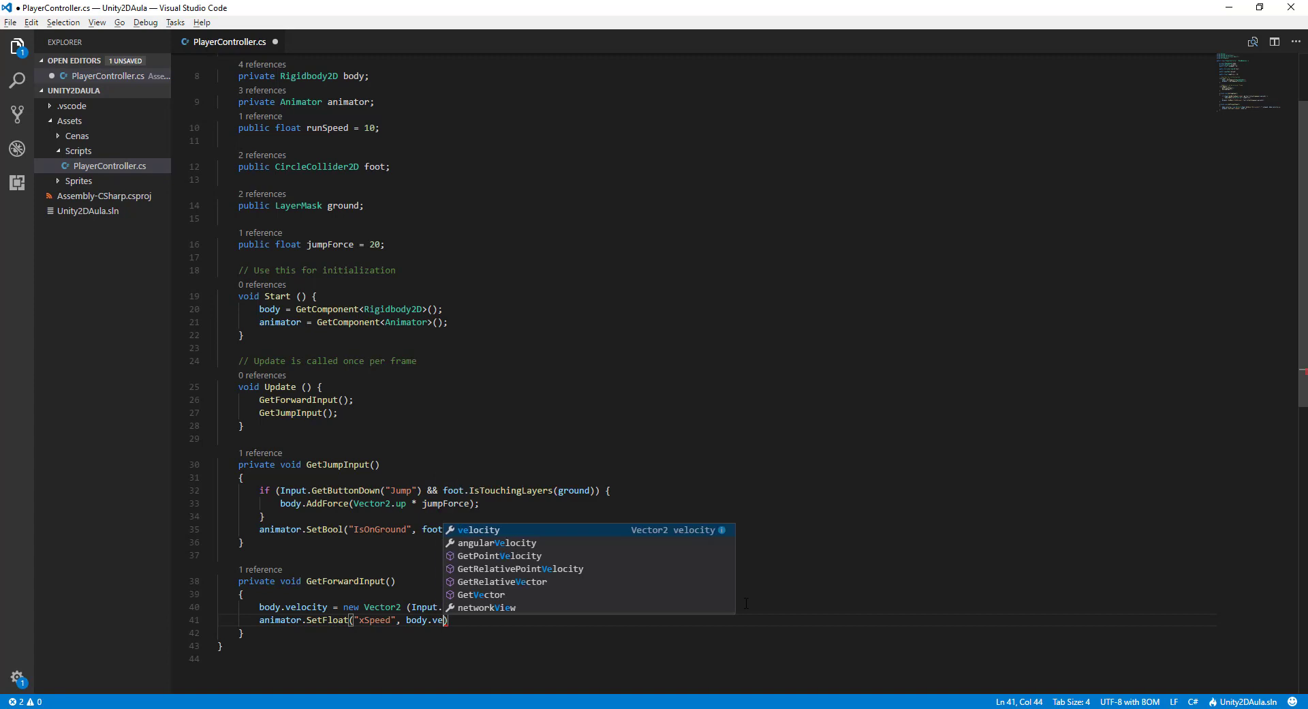
{"action": "key", "text": "Return"}
{"action": "type", "text": ".x)"}
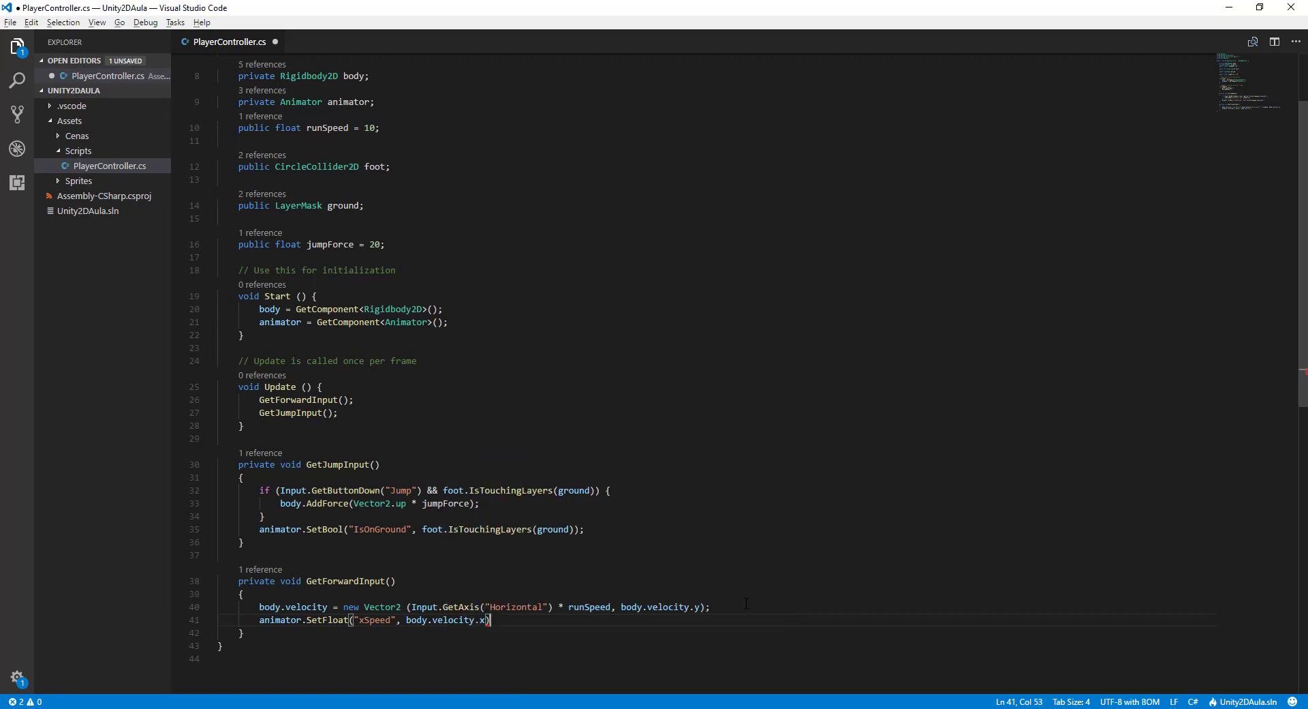
{"action": "type", "text": ";"}
{"action": "key", "text": "ctrl+s"}
Step: Highlight the jump AddForce line, then return to the Unity editor
{"action": "key", "text": "shift+Down"}
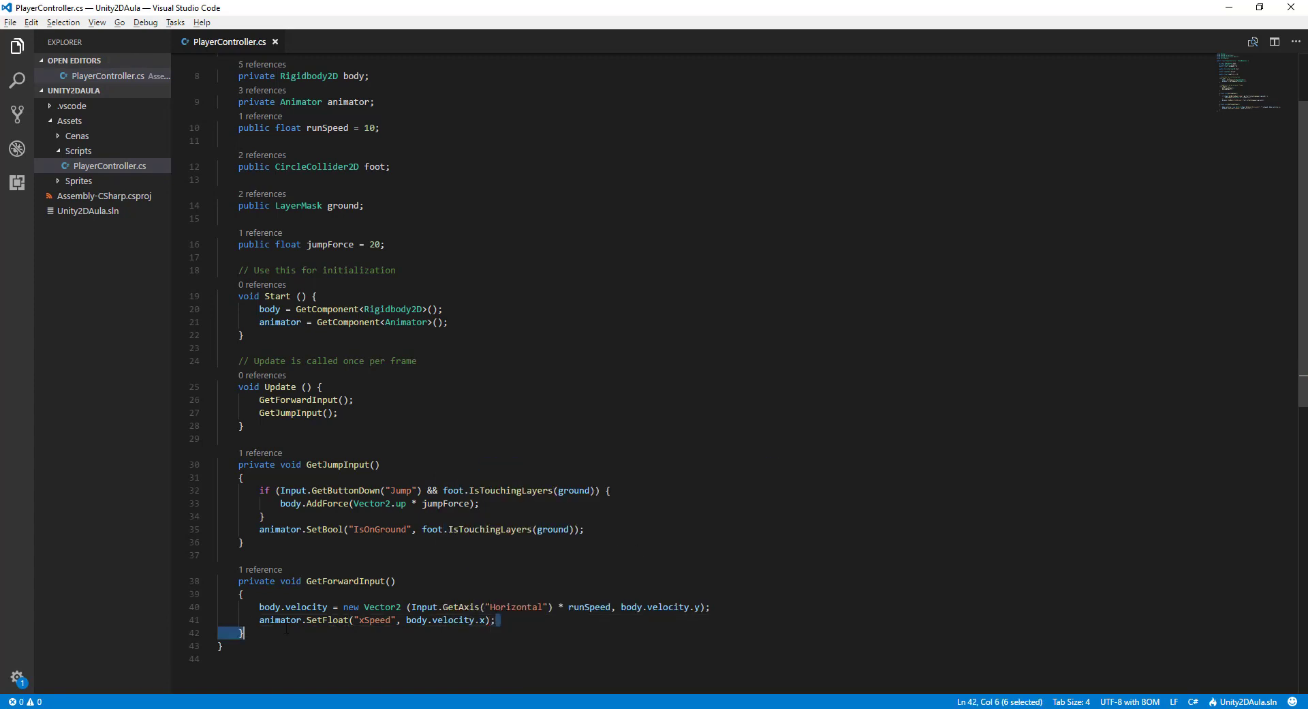
{"action": "key", "text": "shift+Up"}
{"action": "key", "text": "shift+Down"}
{"action": "left_click_drag", "start_coordinate": [536, 498], "coordinate": [280, 503]}
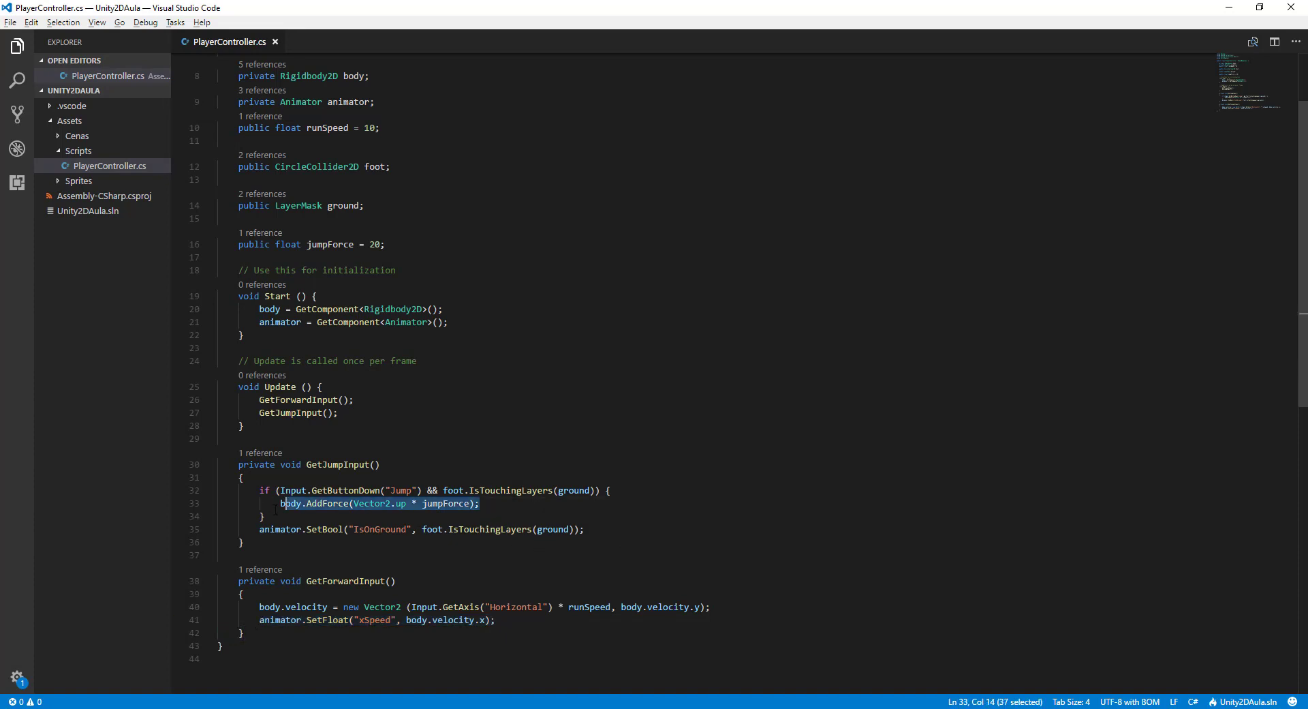
{"action": "key", "text": "alt+Tab"}
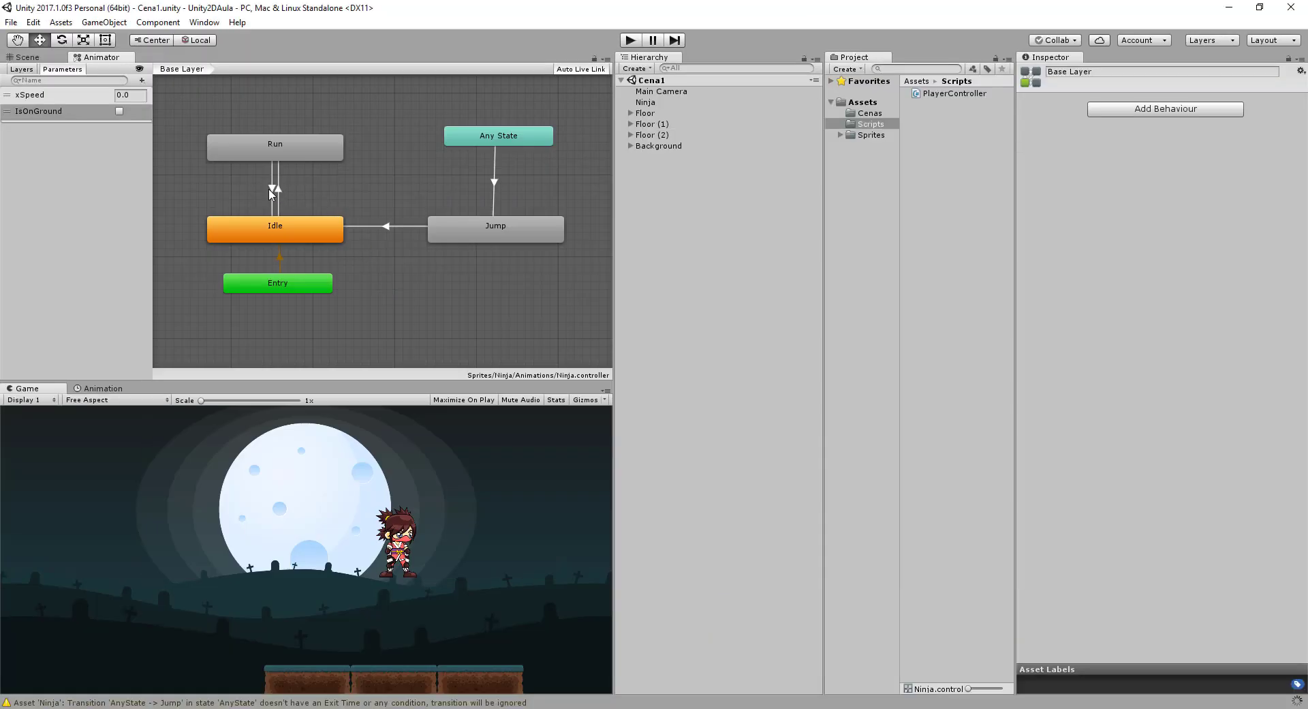
Step: Inspect the Run→Idle, Jump→Idle and Any State→Jump transitions in the Animator
{"action": "left_click", "coordinate": [276, 186]}
{"action": "left_click", "coordinate": [379, 226]}
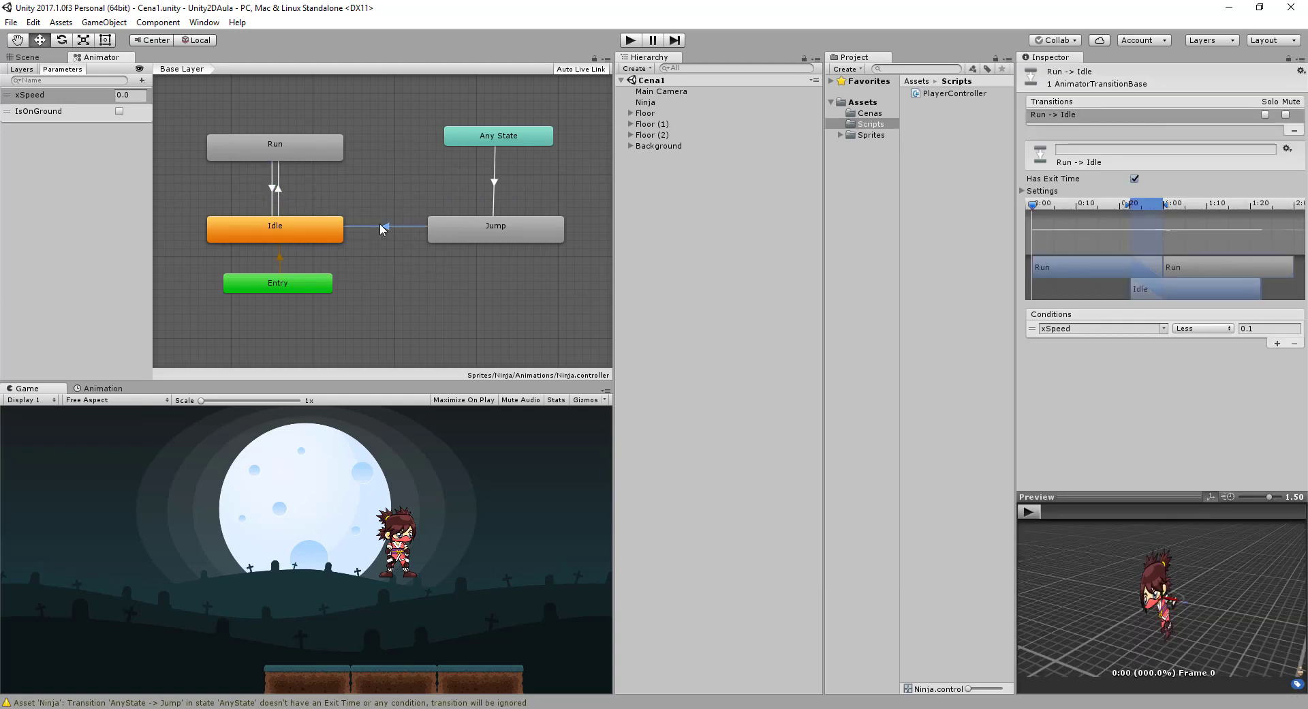
{"action": "left_click", "coordinate": [494, 186]}
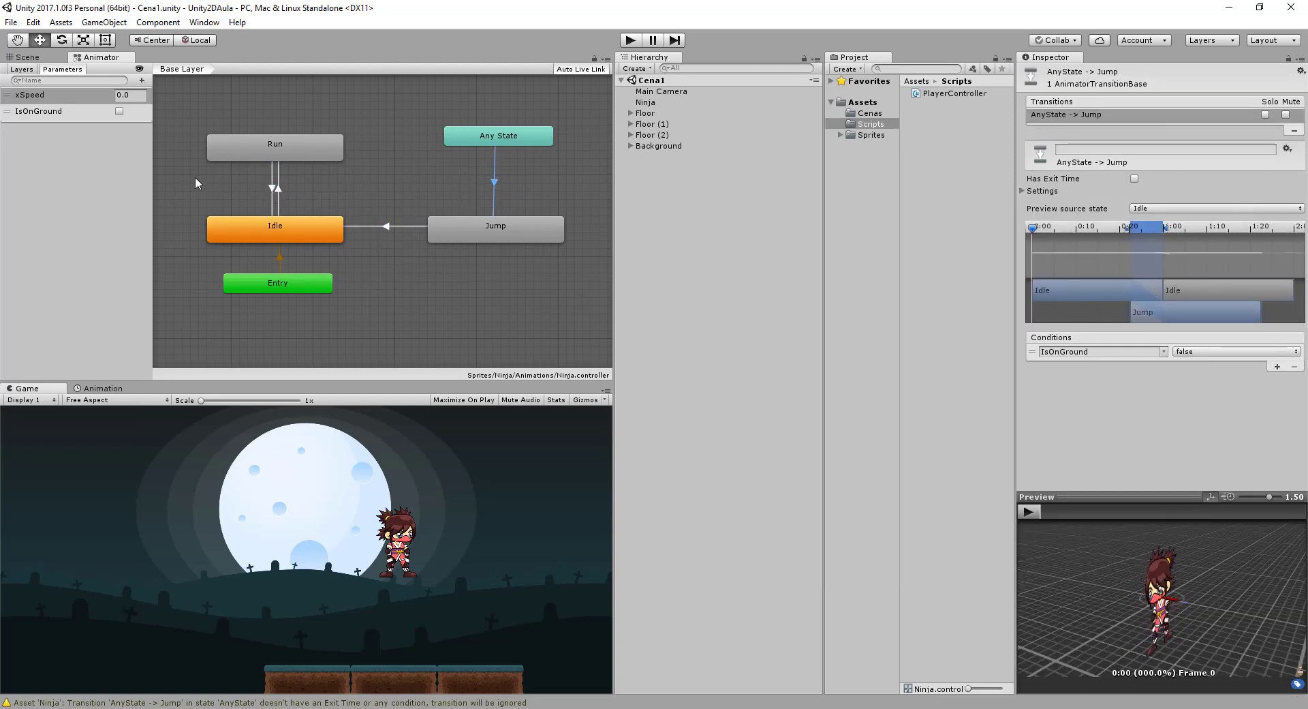
Step: Play-test the scene by running the ninja left, then stop Play mode
{"action": "left_click", "coordinate": [630, 43]}
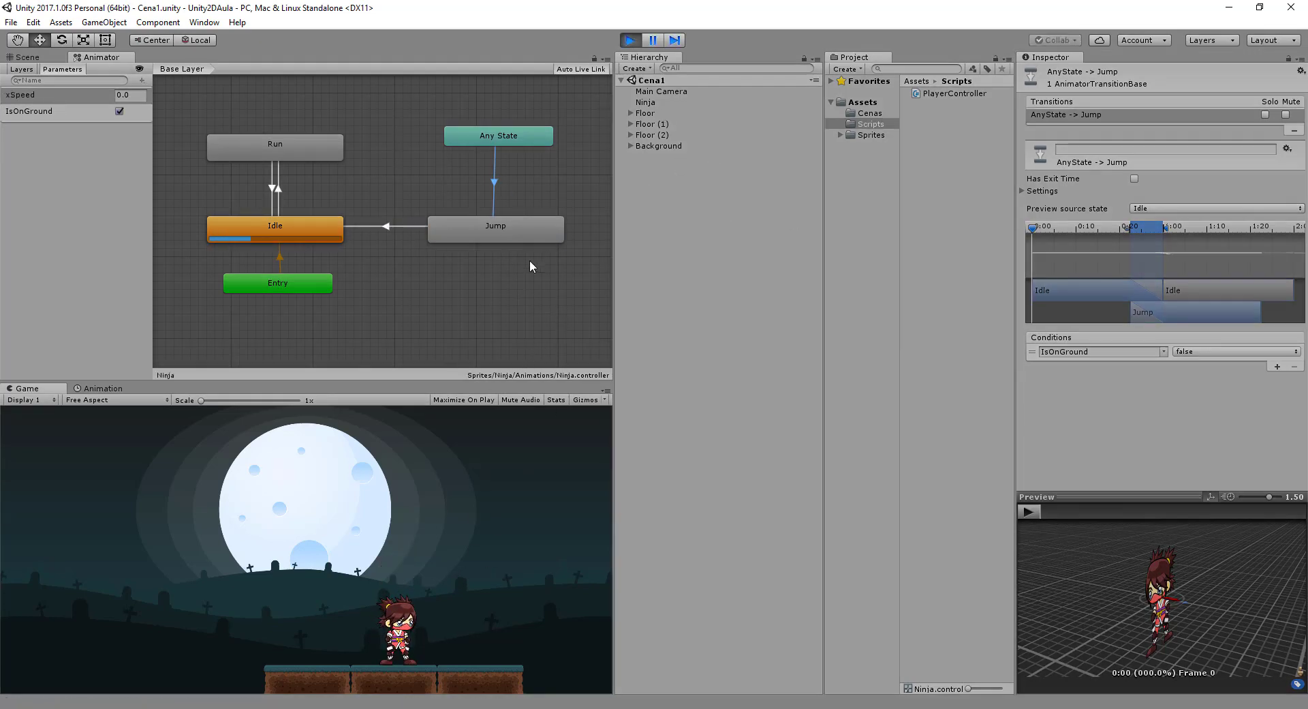
{"action": "key", "text": "Left"}
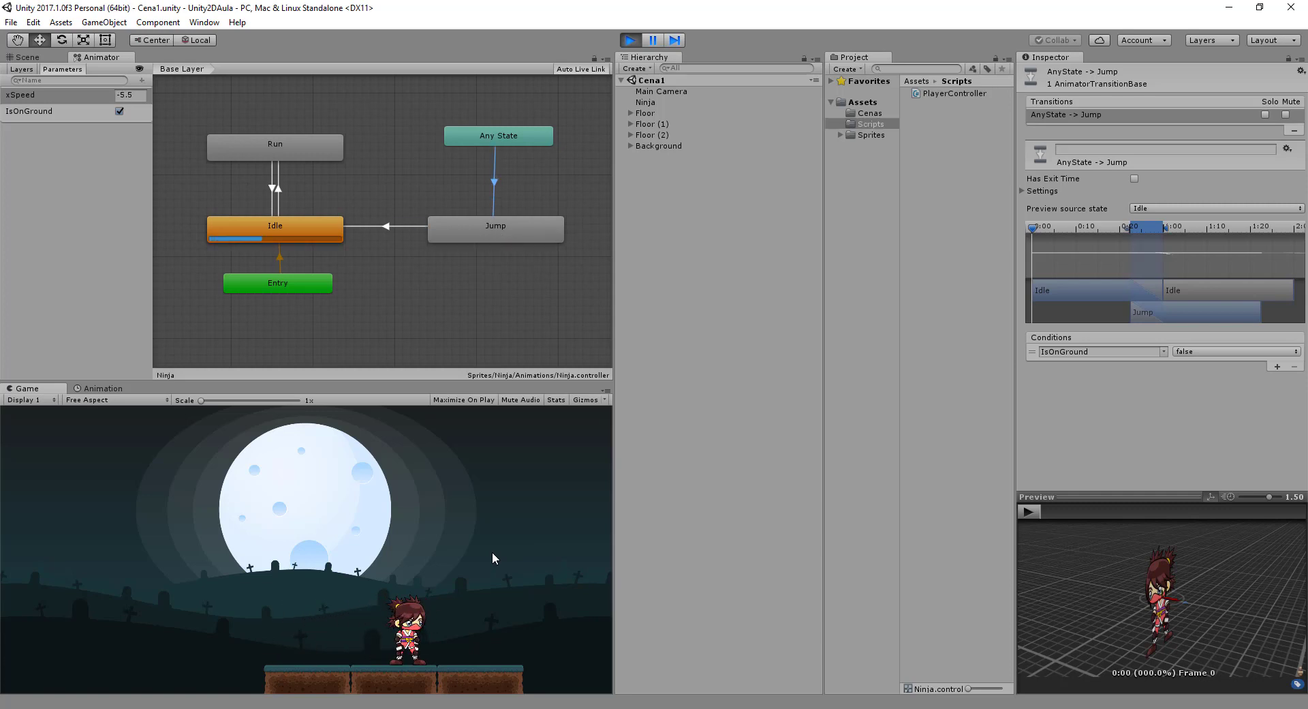
{"action": "key", "text": "Left"}
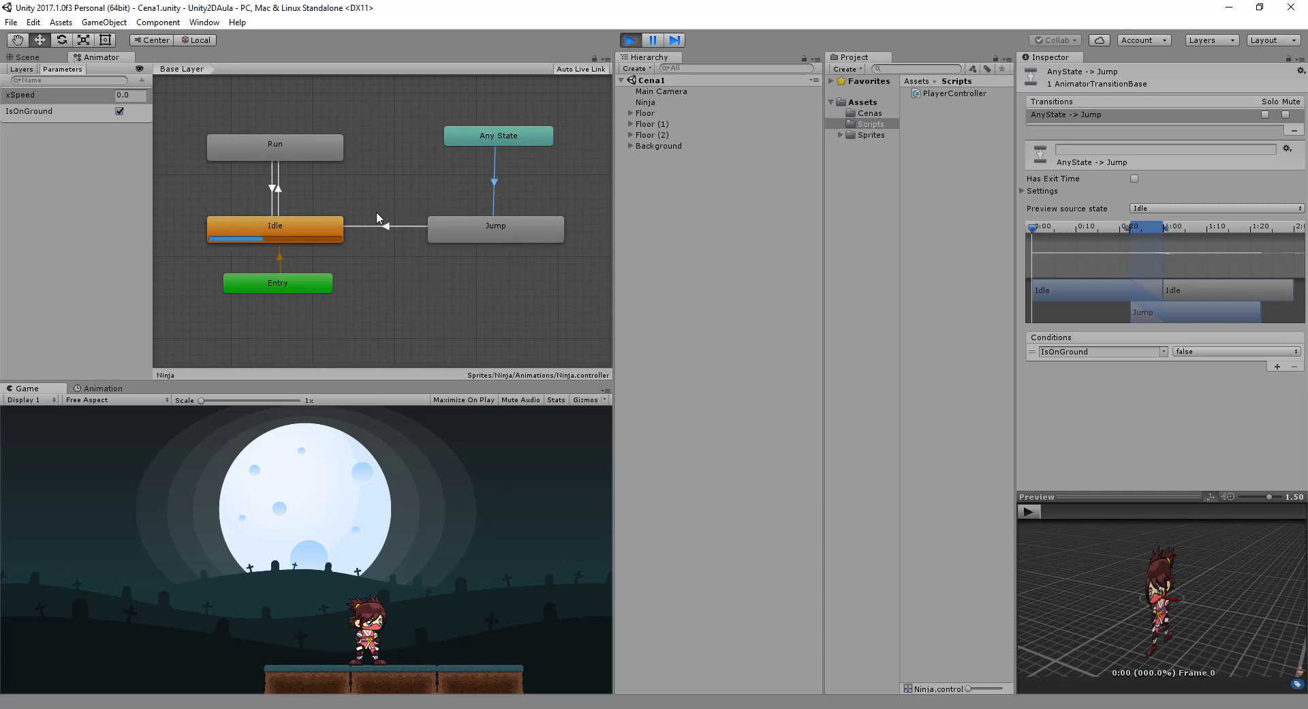
{"action": "key", "text": "ctrl+p"}
Step: Turn off Has Exit Time on the Idle→Run transition and set its duration to 0
{"action": "left_click", "coordinate": [286, 187]}
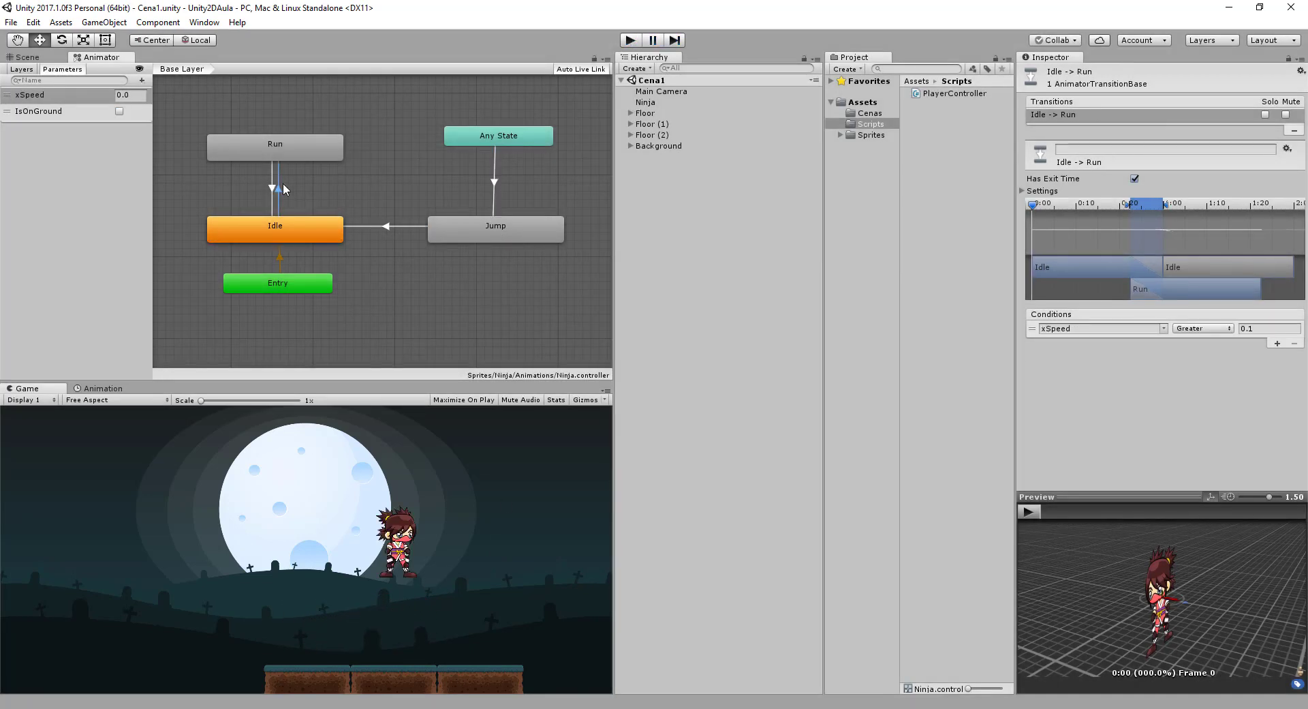
{"action": "left_click", "coordinate": [1021, 191]}
{"action": "left_click", "coordinate": [1135, 179]}
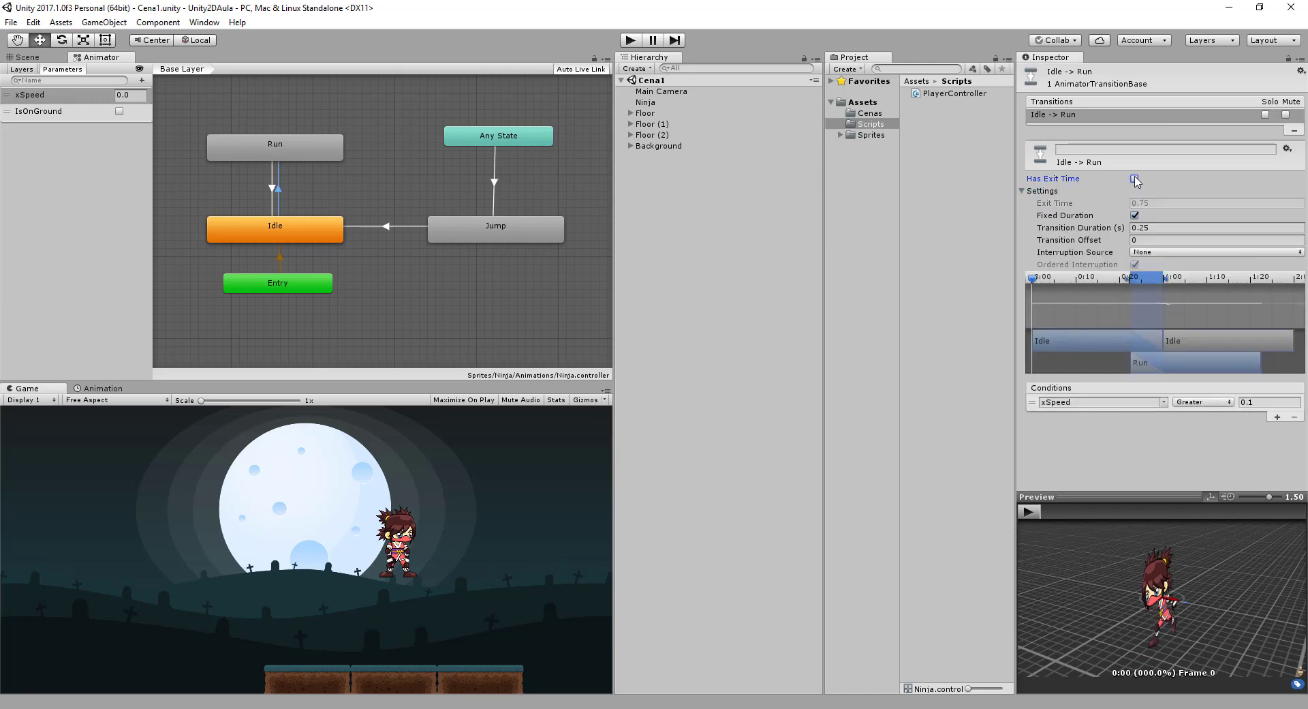
{"action": "left_click", "coordinate": [1147, 228]}
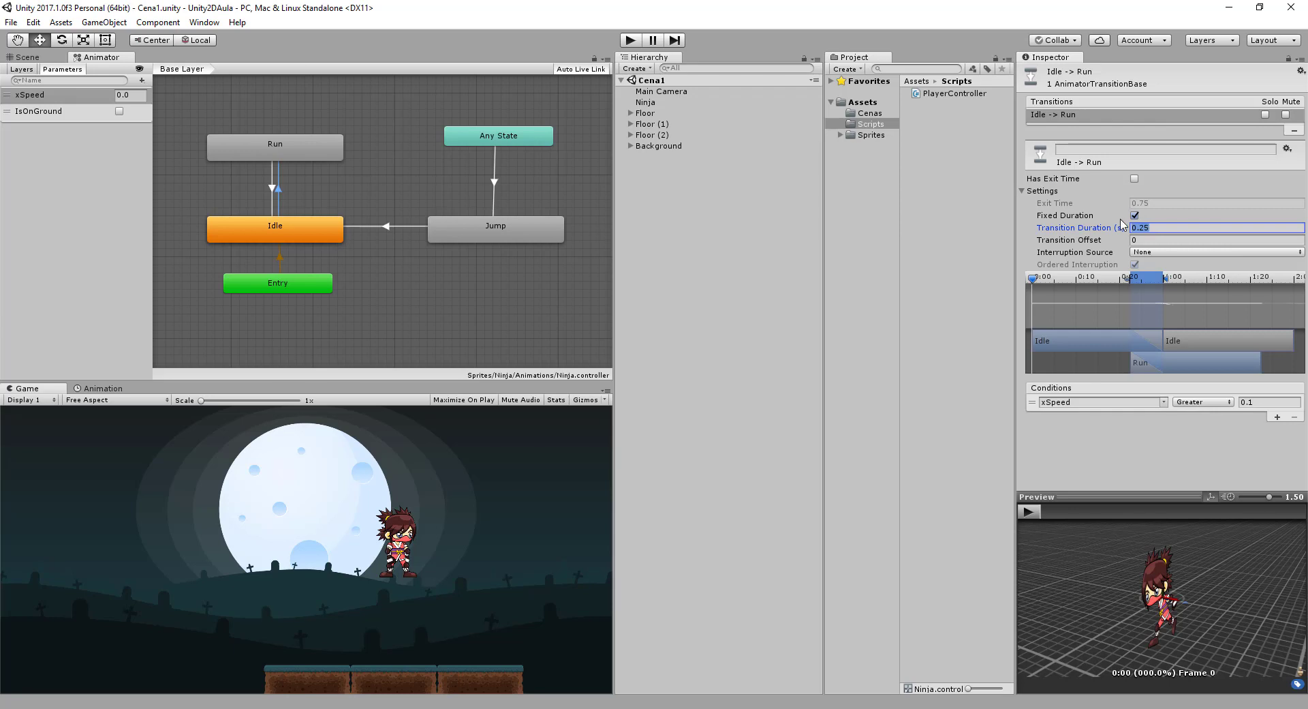
{"action": "type", "text": "0"}
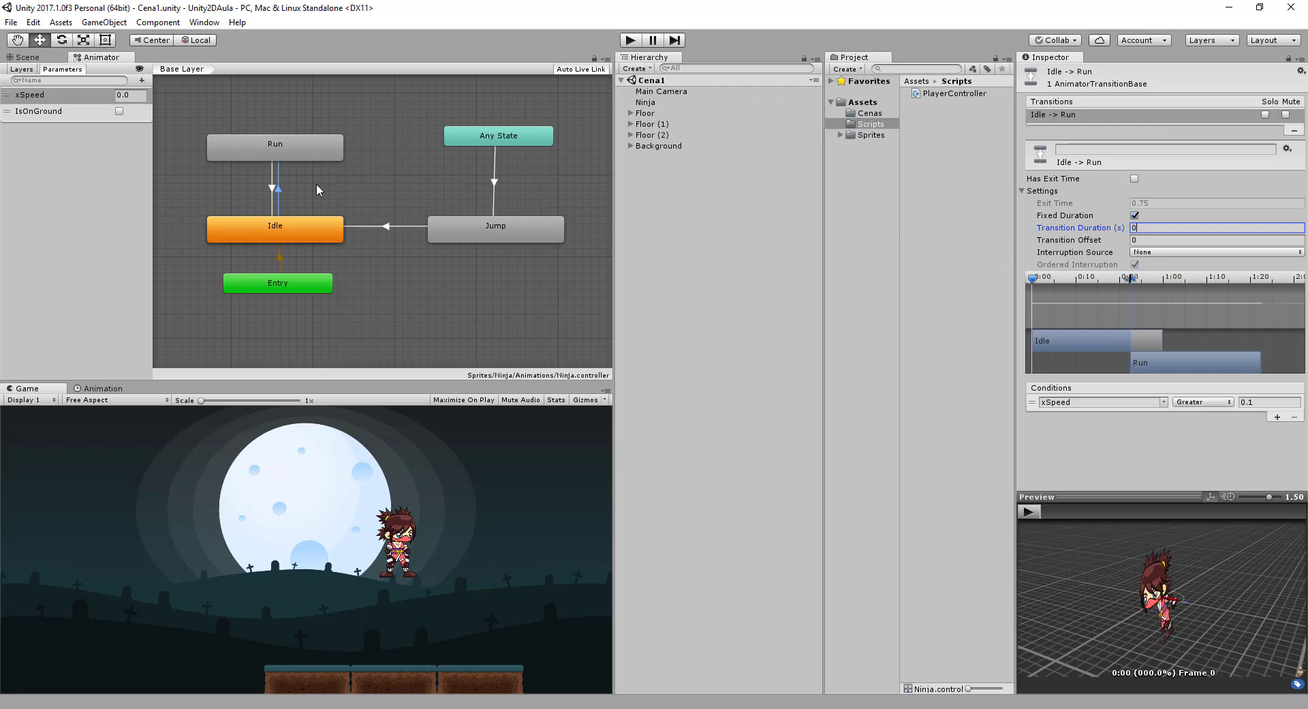
Step: Select the Run→Idle and Any State→Jump transitions and edit their Transition Duration fields
{"action": "left_click", "coordinate": [273, 186]}
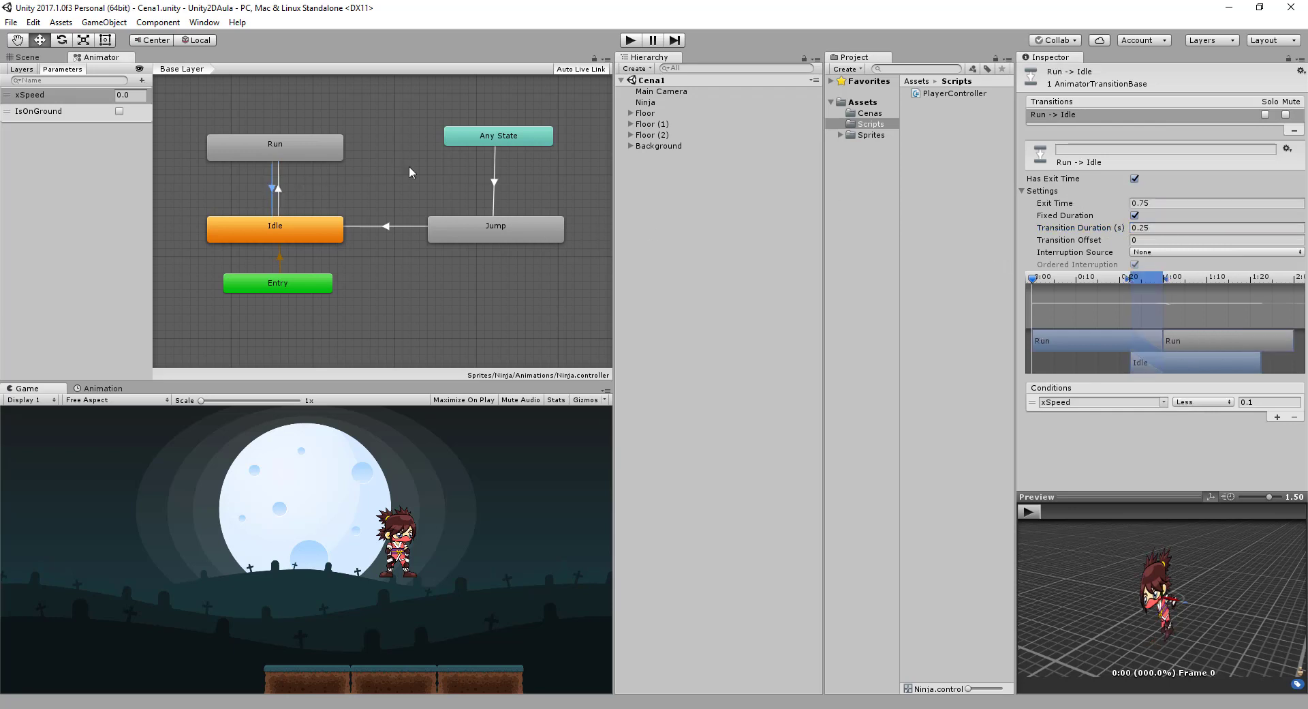
{"action": "left_click", "coordinate": [1148, 228]}
{"action": "left_click", "coordinate": [494, 194]}
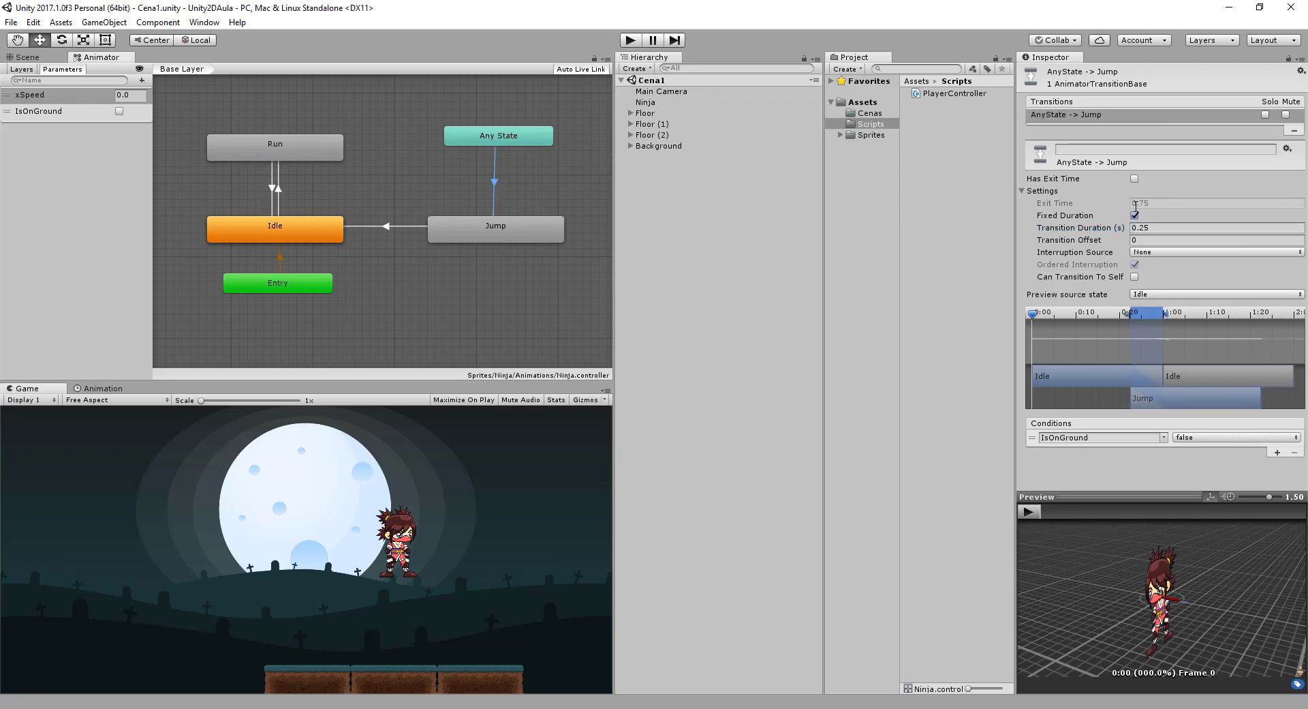
{"action": "left_click", "coordinate": [1158, 228]}
Step: Give Jump→Idle a 0 transition duration without exit time, then start Play mode
{"action": "left_click", "coordinate": [410, 226]}
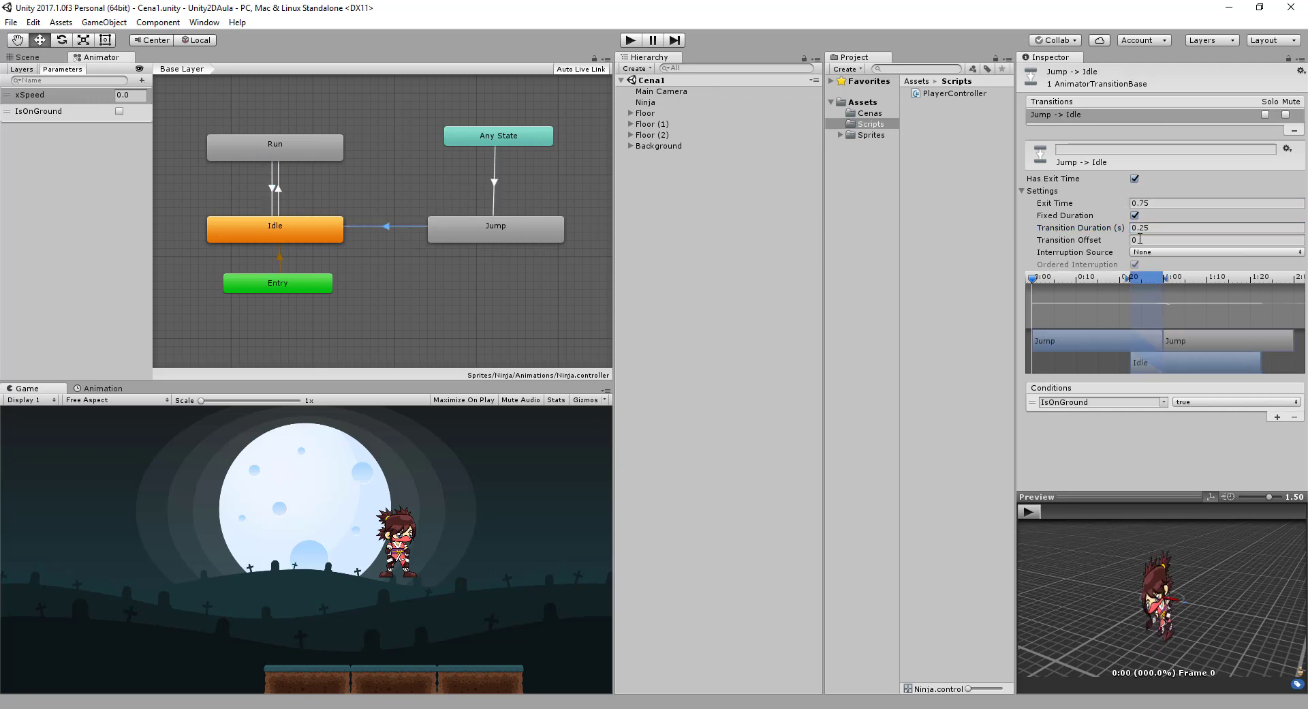
{"action": "left_click", "coordinate": [1158, 228]}
{"action": "type", "text": "0"}
{"action": "left_click", "coordinate": [1134, 179]}
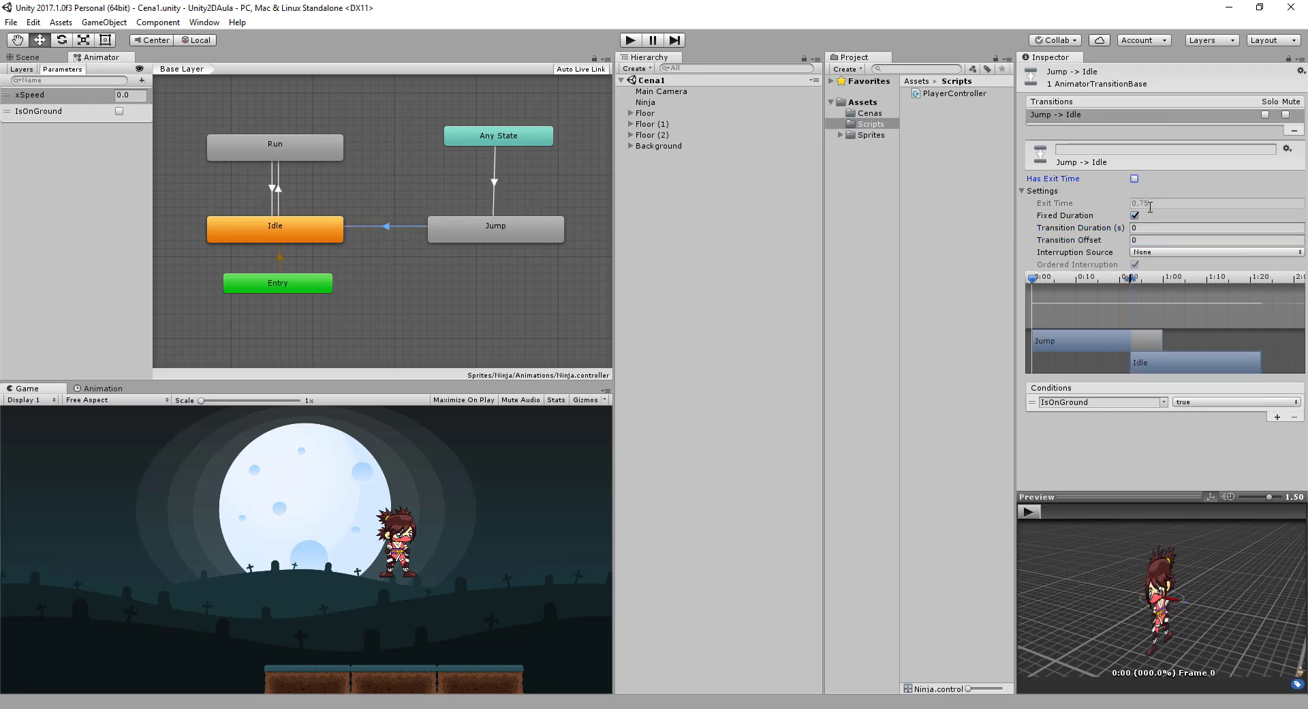
{"action": "left_click", "coordinate": [631, 40]}
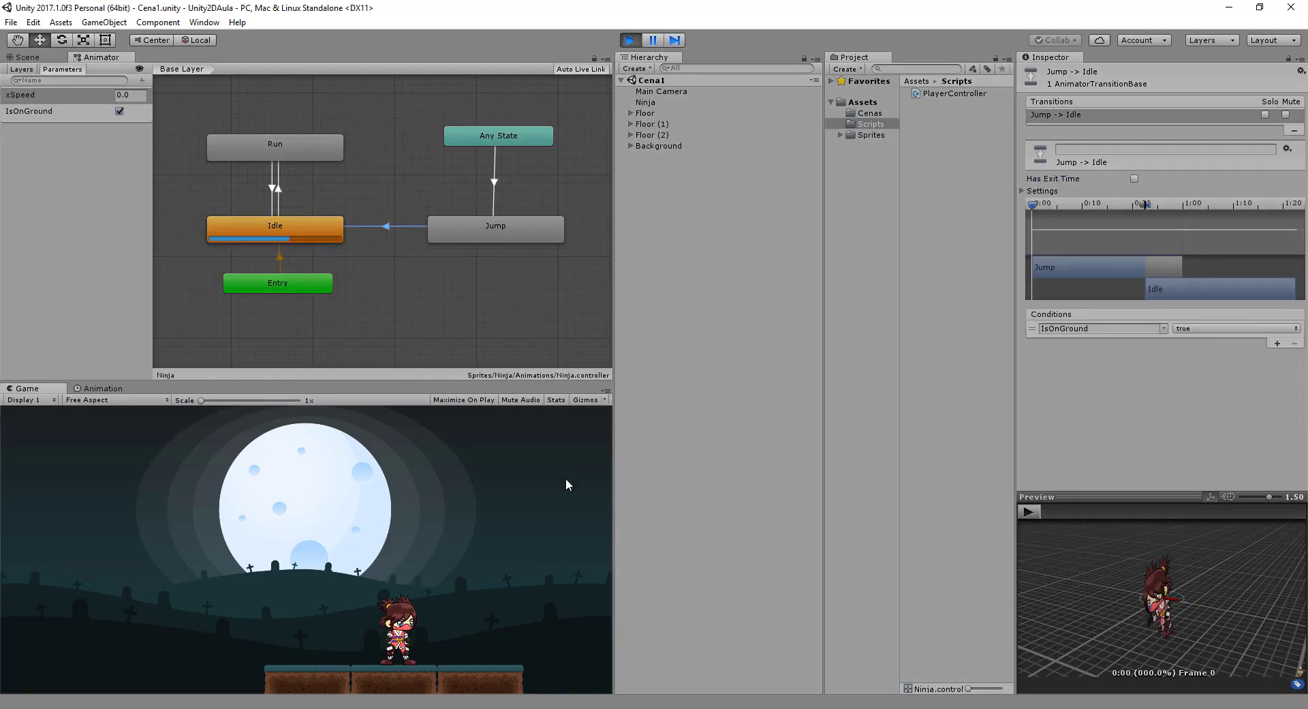
Step: Run the ninja back and forth repeatedly, check the Idle→Run transition, then stop Play mode
{"action": "key", "text": "Left"}
{"action": "key", "text": "Right"}
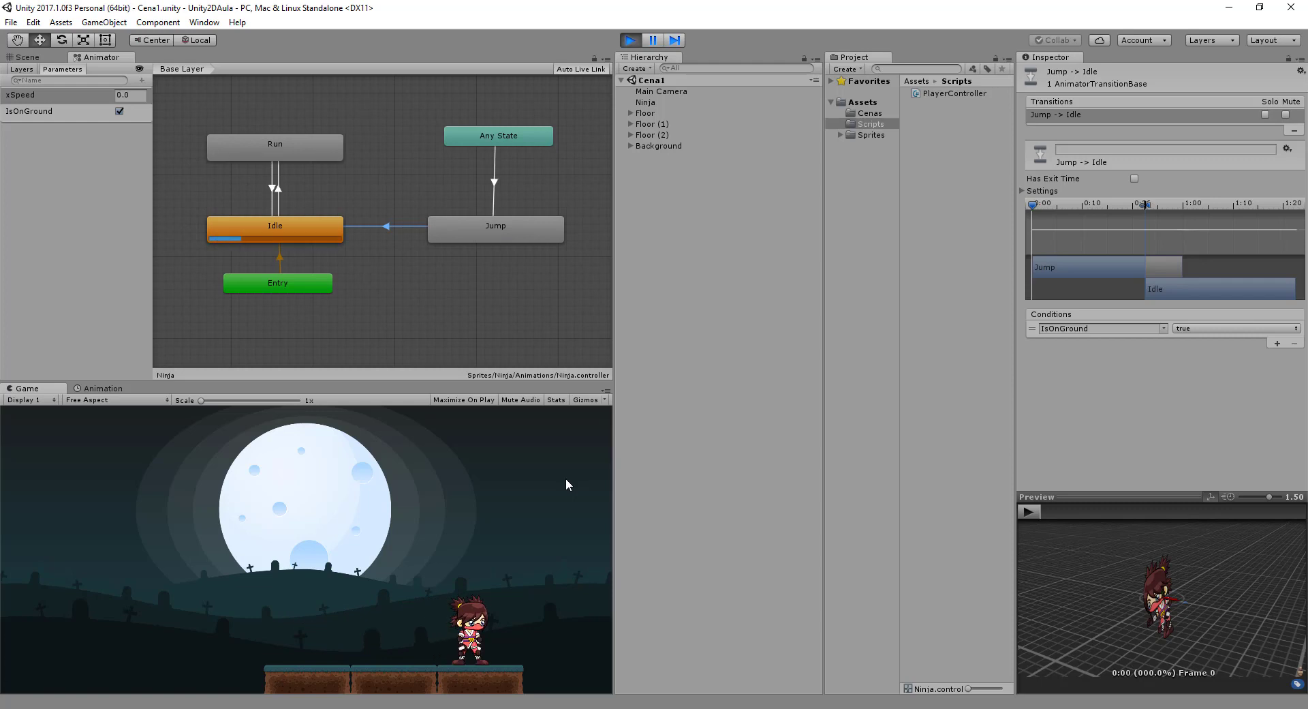
{"action": "key", "text": "Left"}
{"action": "key", "text": "Right"}
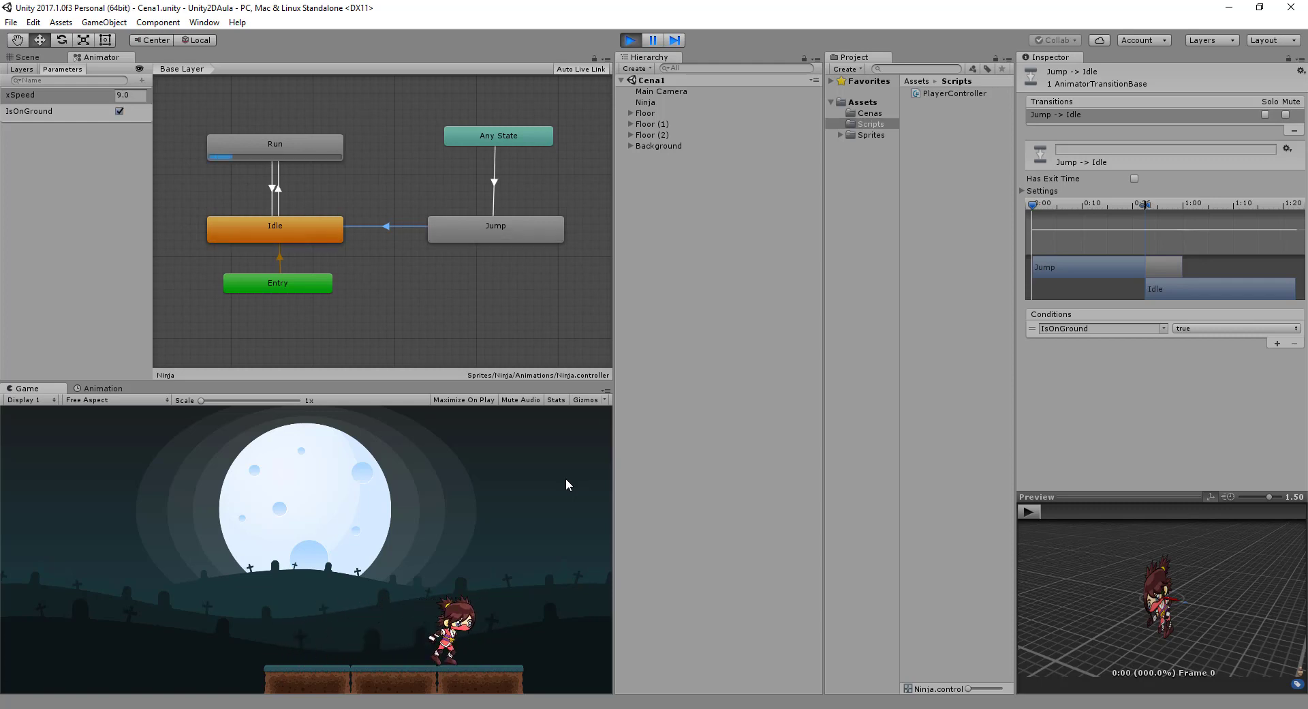
{"action": "key", "text": "Left"}
{"action": "key", "text": "Right"}
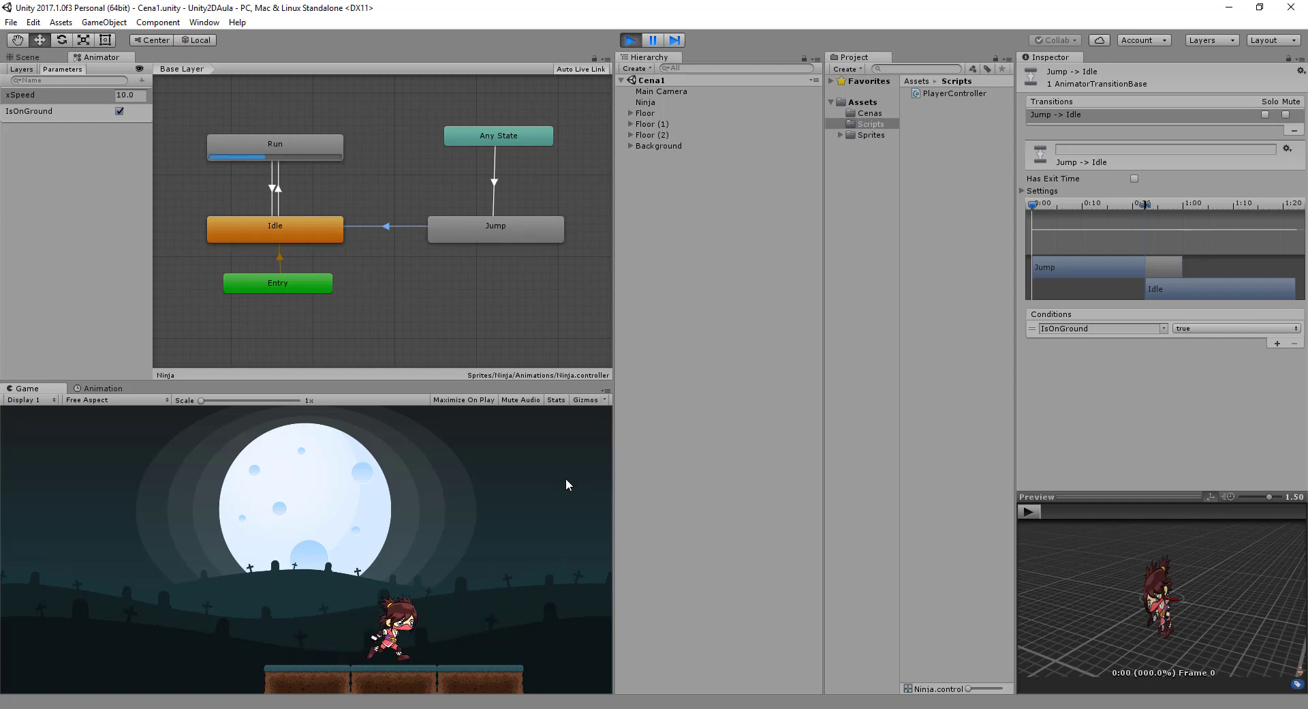
{"action": "key", "text": "Left"}
{"action": "key", "text": "Right"}
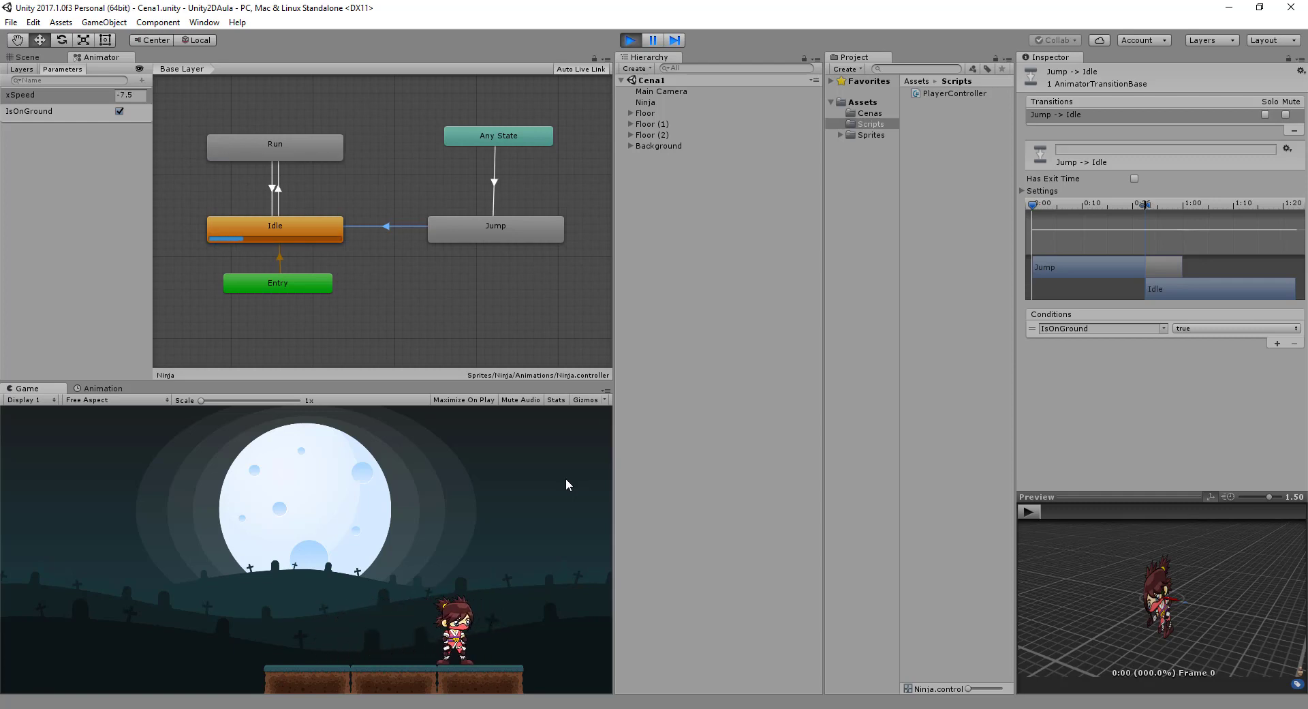
{"action": "key", "text": "Left"}
{"action": "key", "text": "Right"}
{"action": "key", "text": "Left"}
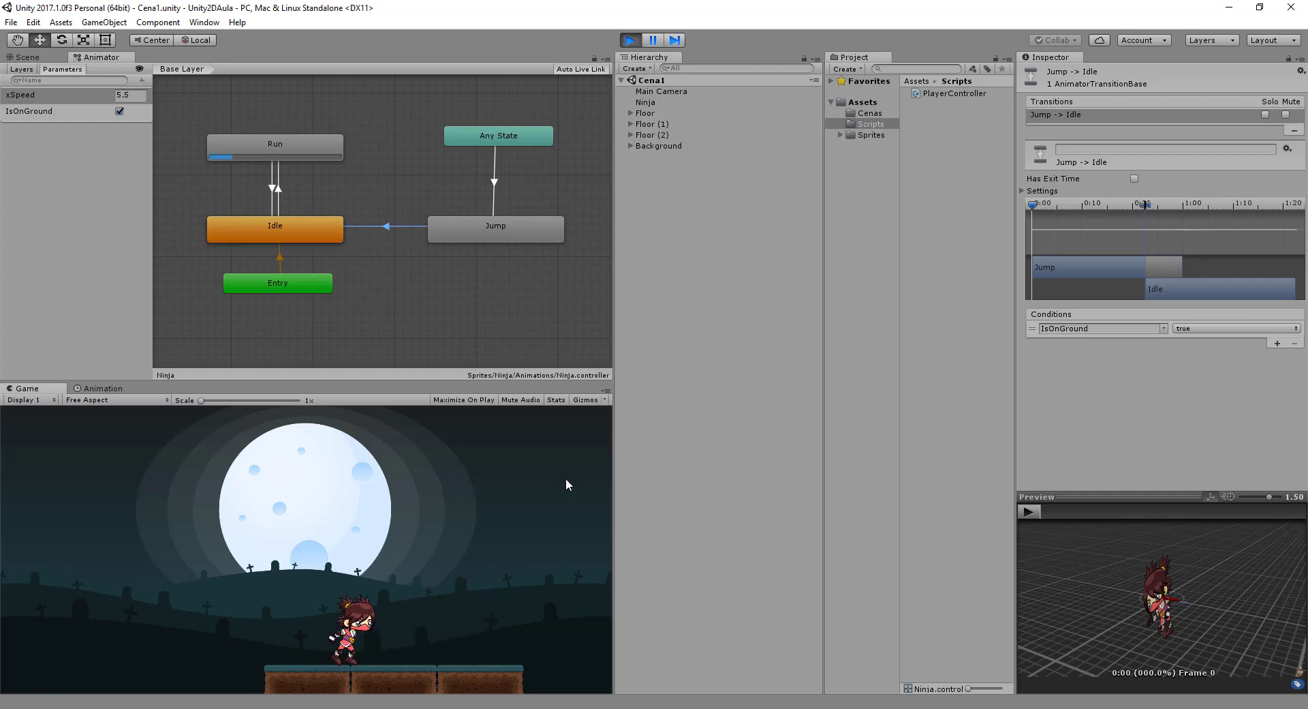
{"action": "key", "text": "Right"}
{"action": "key", "text": "Left"}
{"action": "key", "text": "Right"}
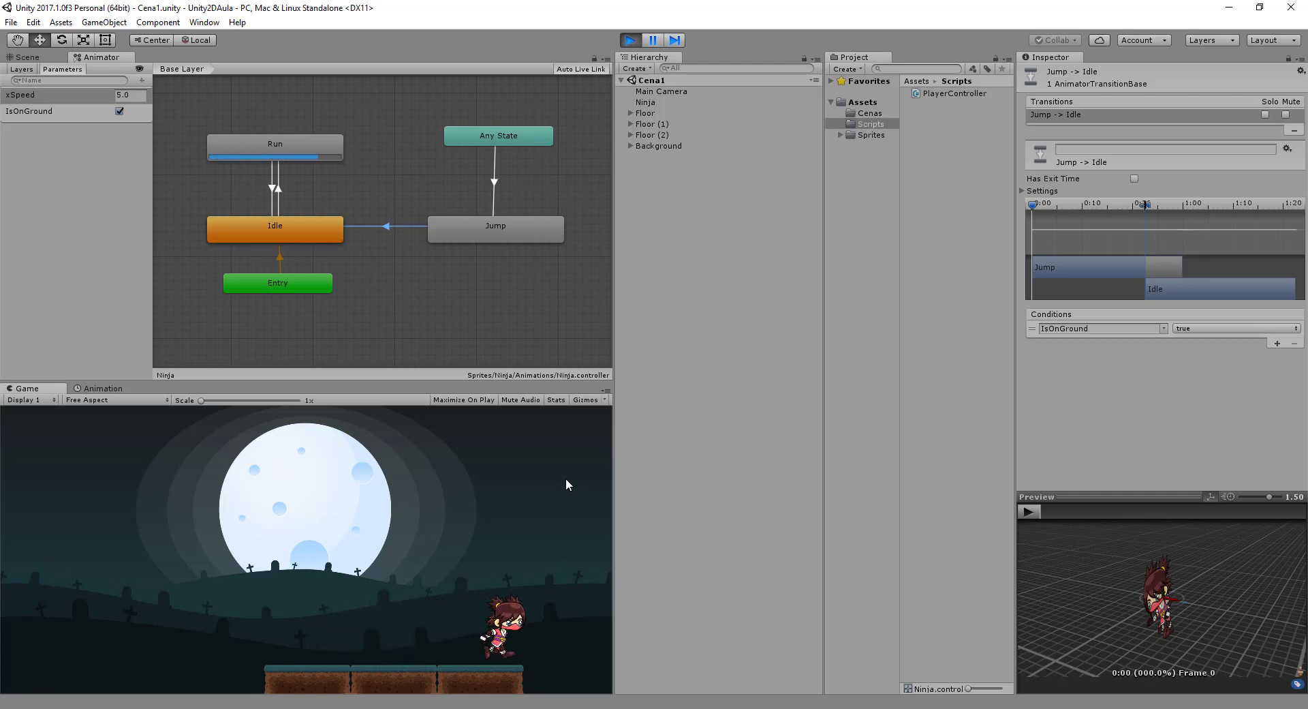
{"action": "key", "text": "Left"}
{"action": "key", "text": "Right"}
{"action": "left_click", "coordinate": [278, 190]}
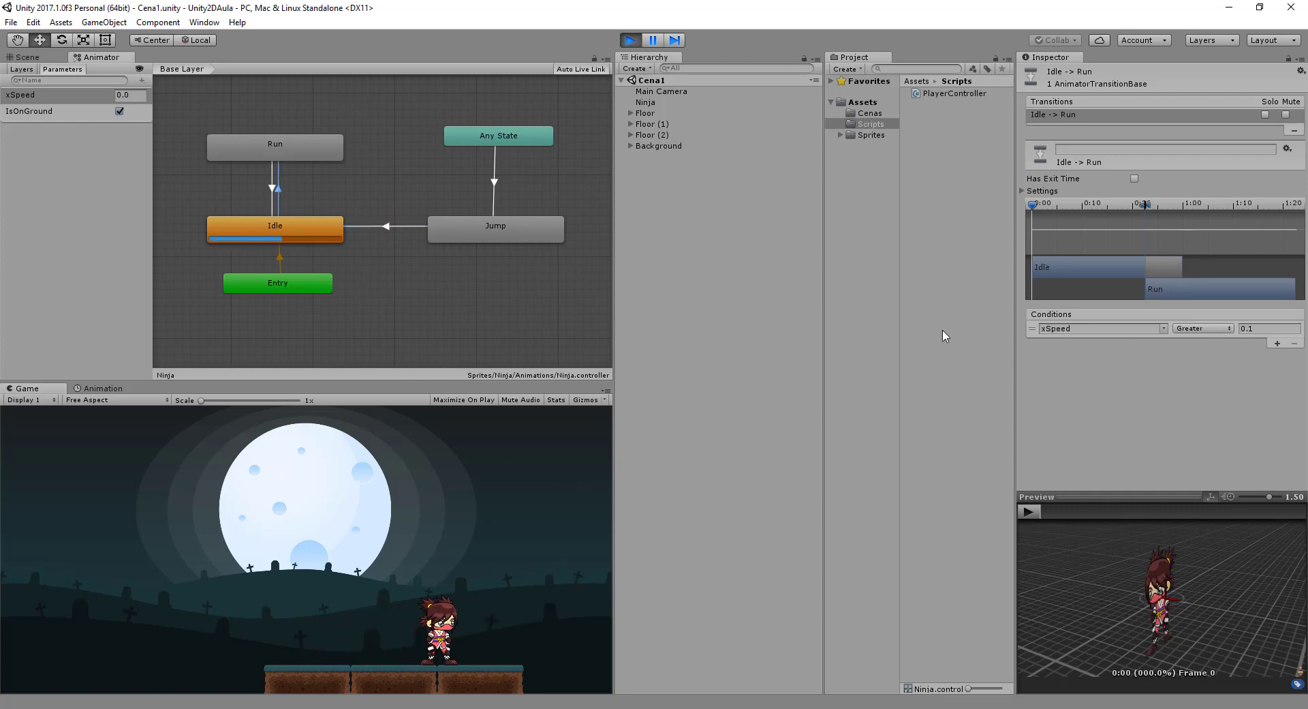
{"action": "left_click", "coordinate": [628, 42]}
Step: Wrap body.velocity.x in Mathf.Abs() on the xSpeed line and save PlayerController.cs
{"action": "key", "text": "alt+Tab"}
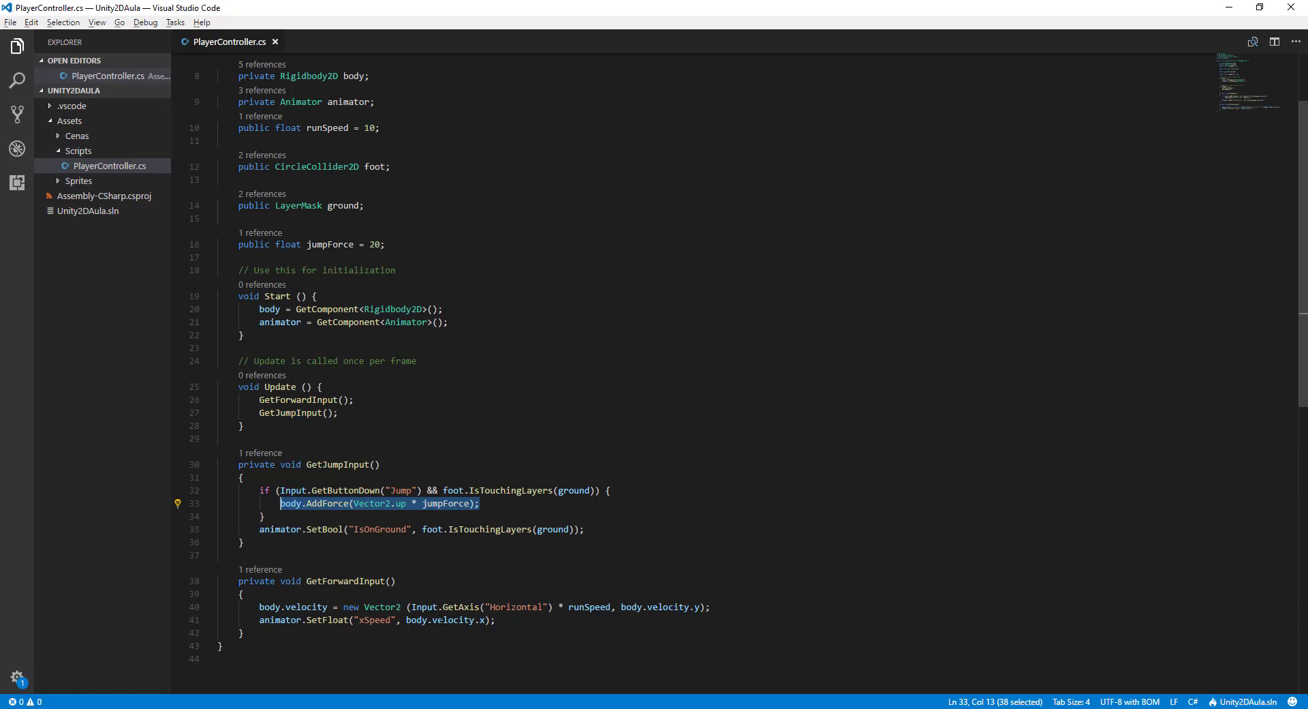
{"action": "mouse_move", "coordinate": [484, 607]}
{"action": "left_mouse_down"}
{"action": "mouse_move", "coordinate": [456, 620]}
{"action": "mouse_move", "coordinate": [485, 619]}
{"action": "left_mouse_up"}
{"action": "left_click", "coordinate": [481, 619]}
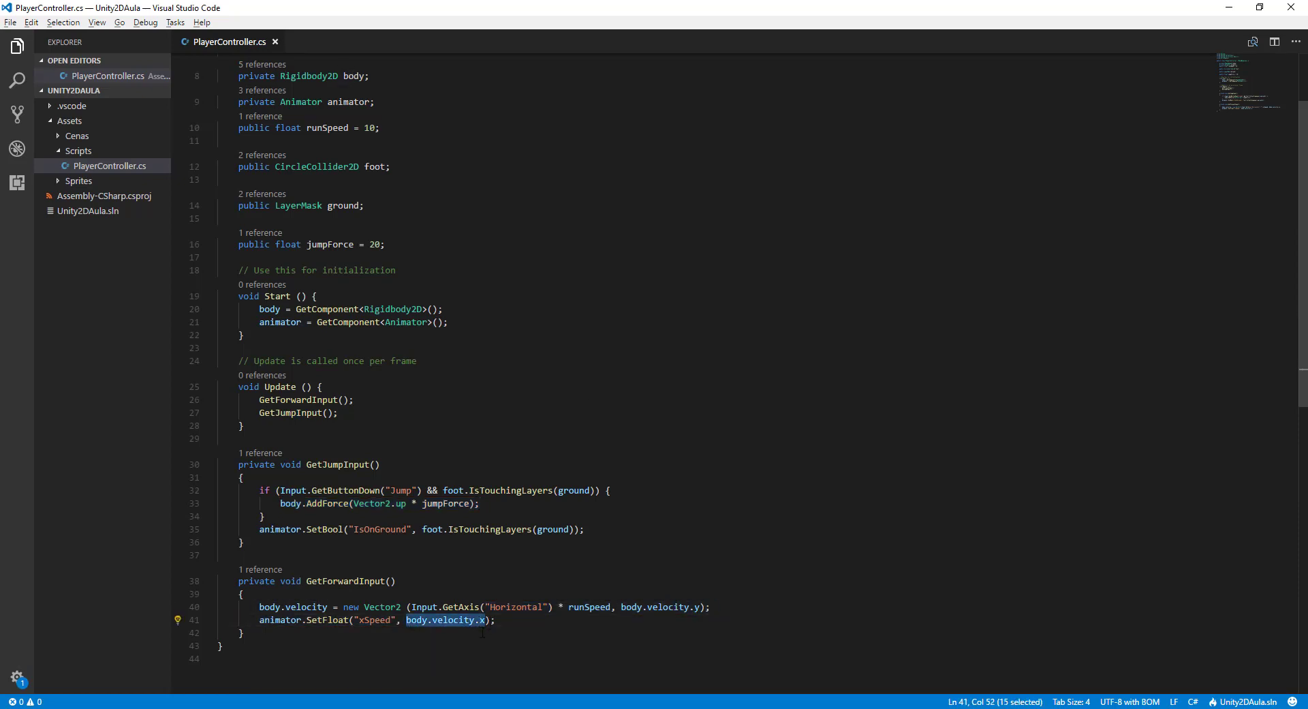
{"action": "left_click", "coordinate": [428, 619]}
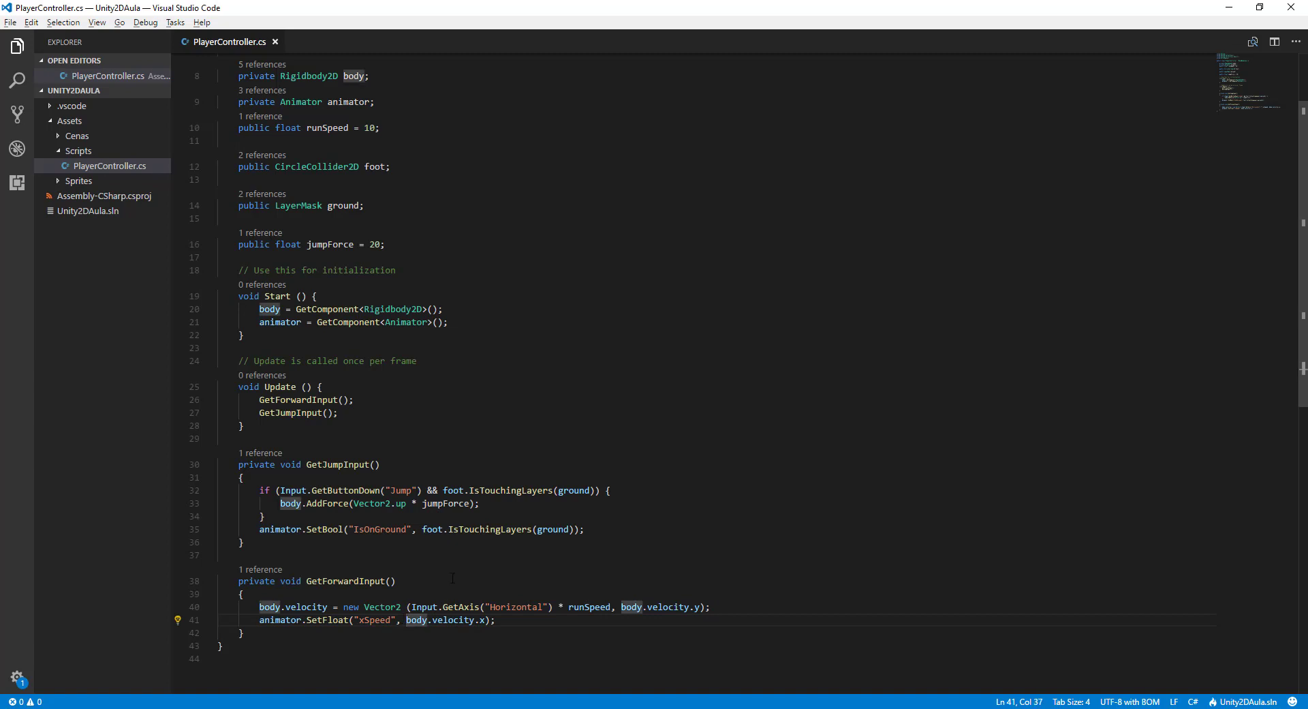
{"action": "type", "text": "Ma"}
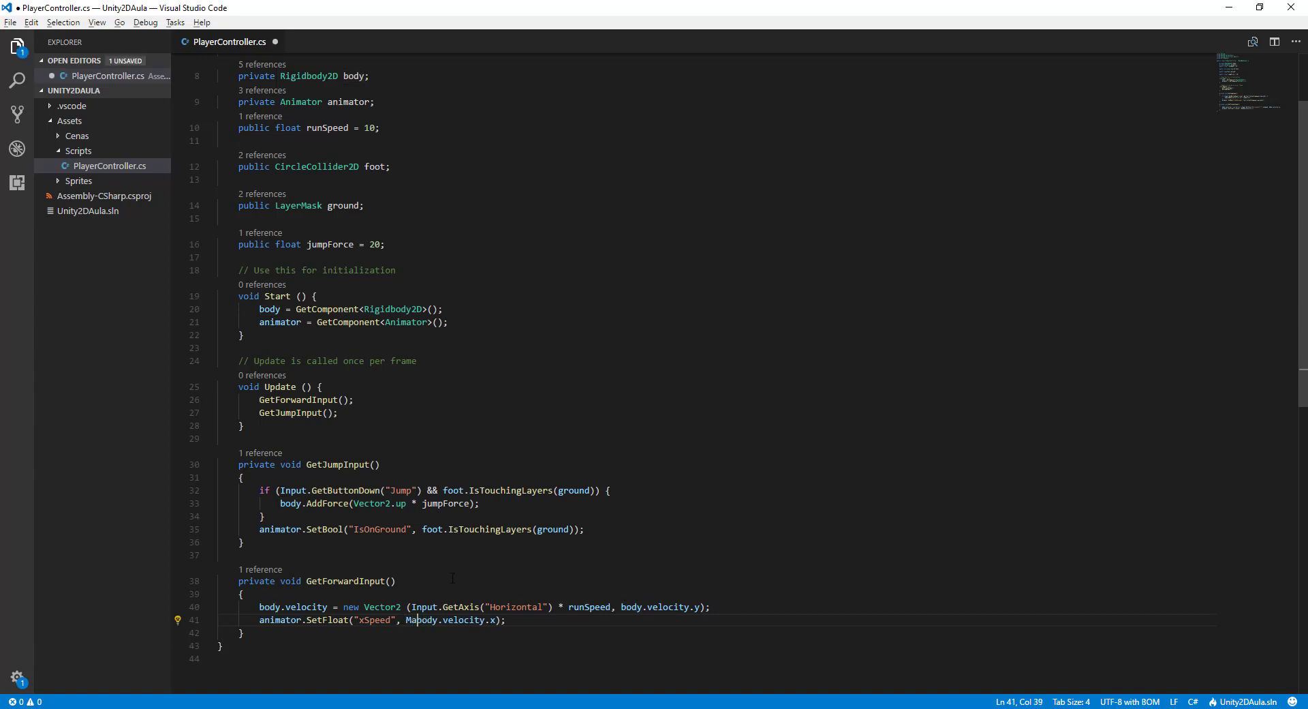
{"action": "type", "text": "t"}
{"action": "key", "text": "BackSpace"}
{"action": "key", "text": "BackSpace"}
{"action": "key", "text": "BackSpace"}
{"action": "type", "text": "M"}
{"action": "type", "text": "ath "}
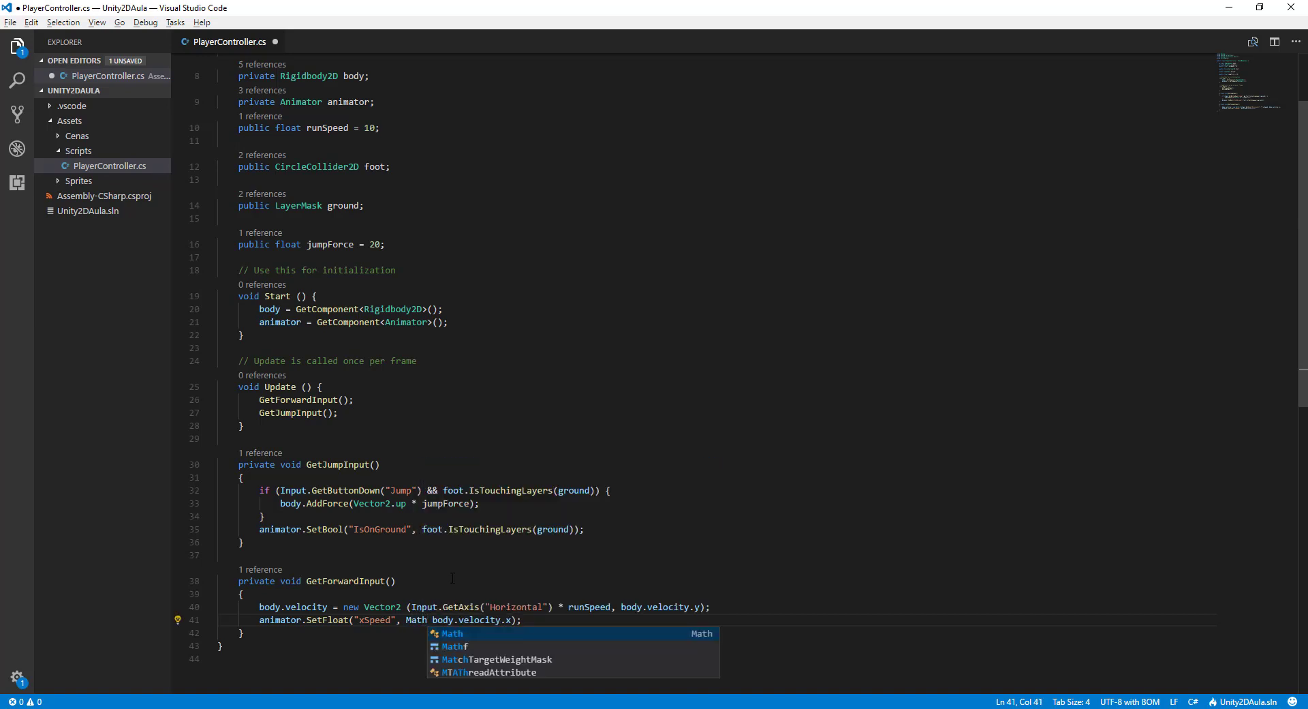
{"action": "type", "text": "f."}
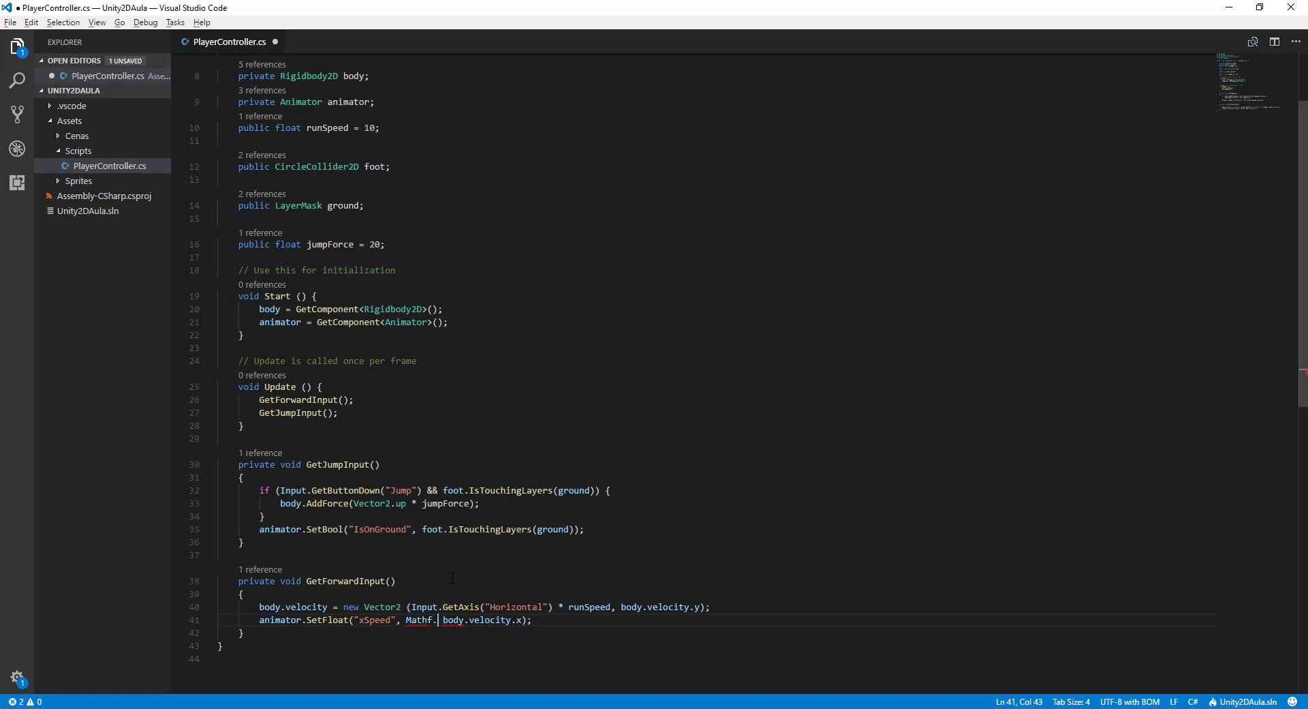
{"action": "type", "text": "Abs("}
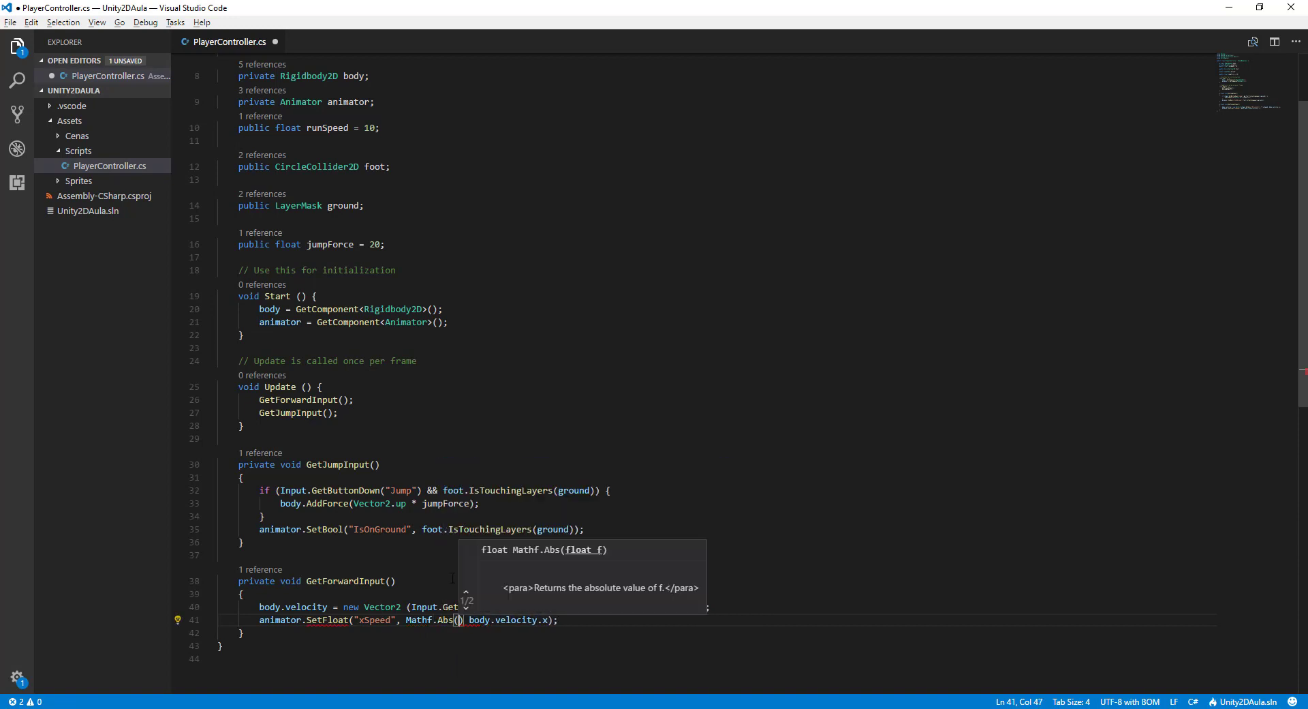
{"action": "key", "text": "Delete"}
{"action": "key", "text": "Delete"}
{"action": "key", "text": "Right"}
{"action": "key", "text": "Right"}
{"action": "key", "text": "Right"}
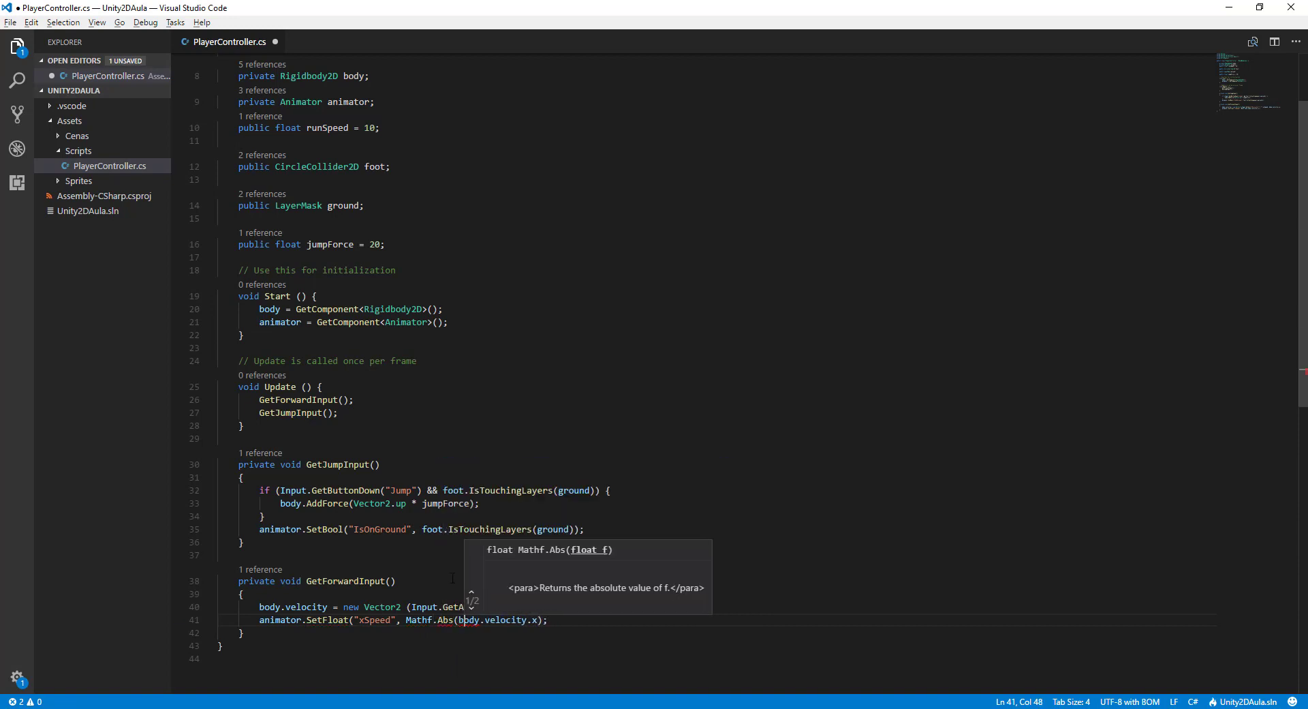
{"action": "key", "text": "Escape"}
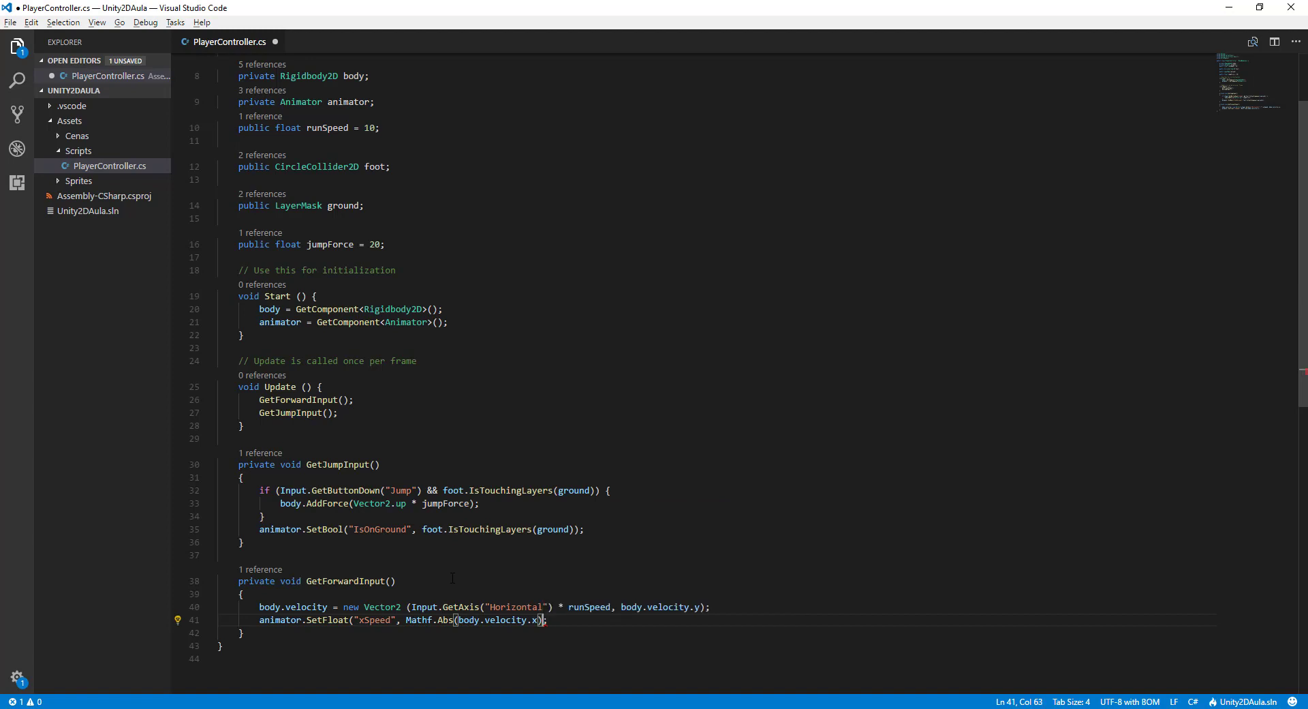
{"action": "type", "text": ")"}
{"action": "key", "text": "ctrl+s"}
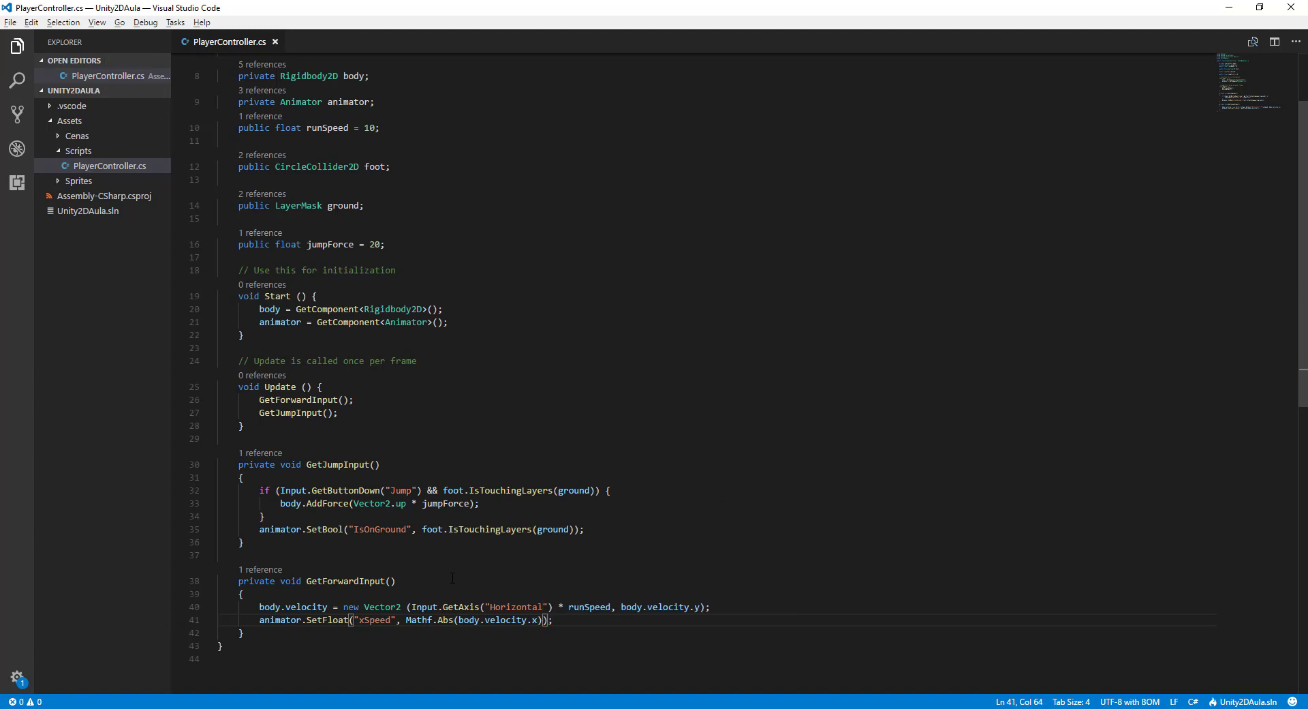
Step: Back in Unity, enter Play mode and run the ninja left and right repeatedly
{"action": "key", "text": "alt+Tab"}
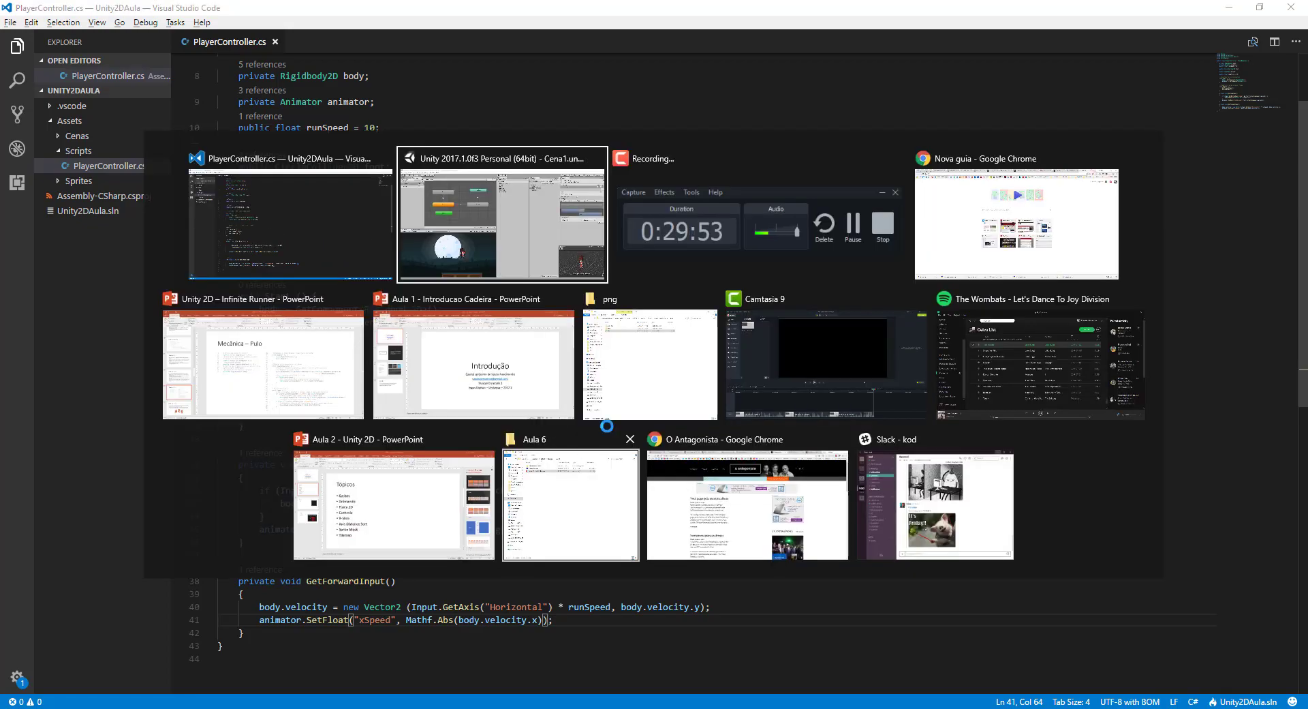
{"action": "key", "text": "ctrl+p"}
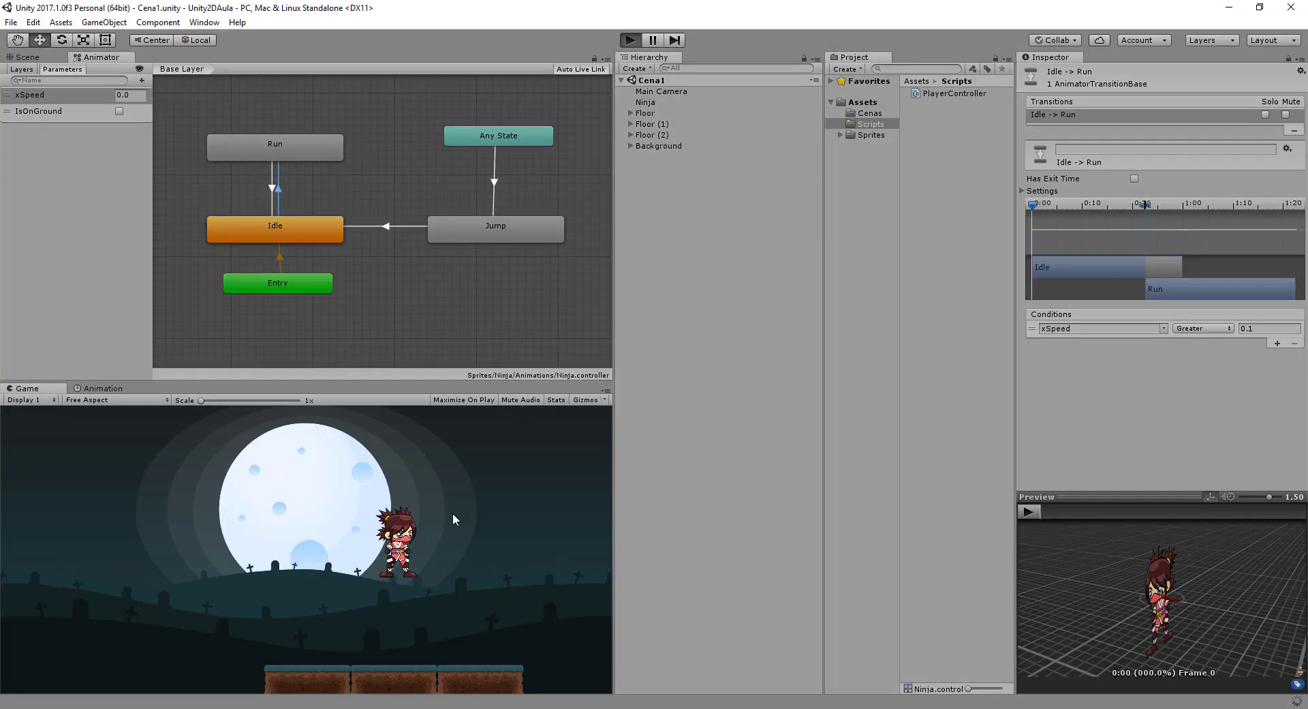
{"action": "key", "text": "Left"}
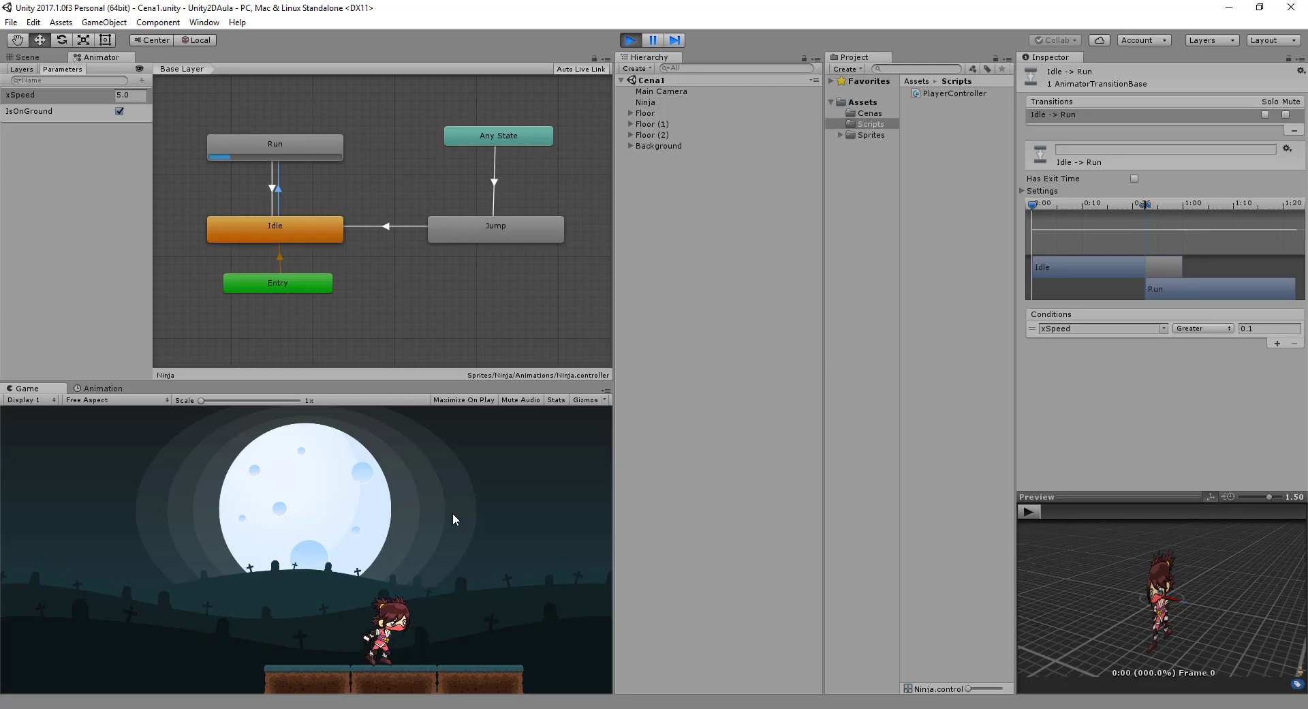
{"action": "key", "text": "Right"}
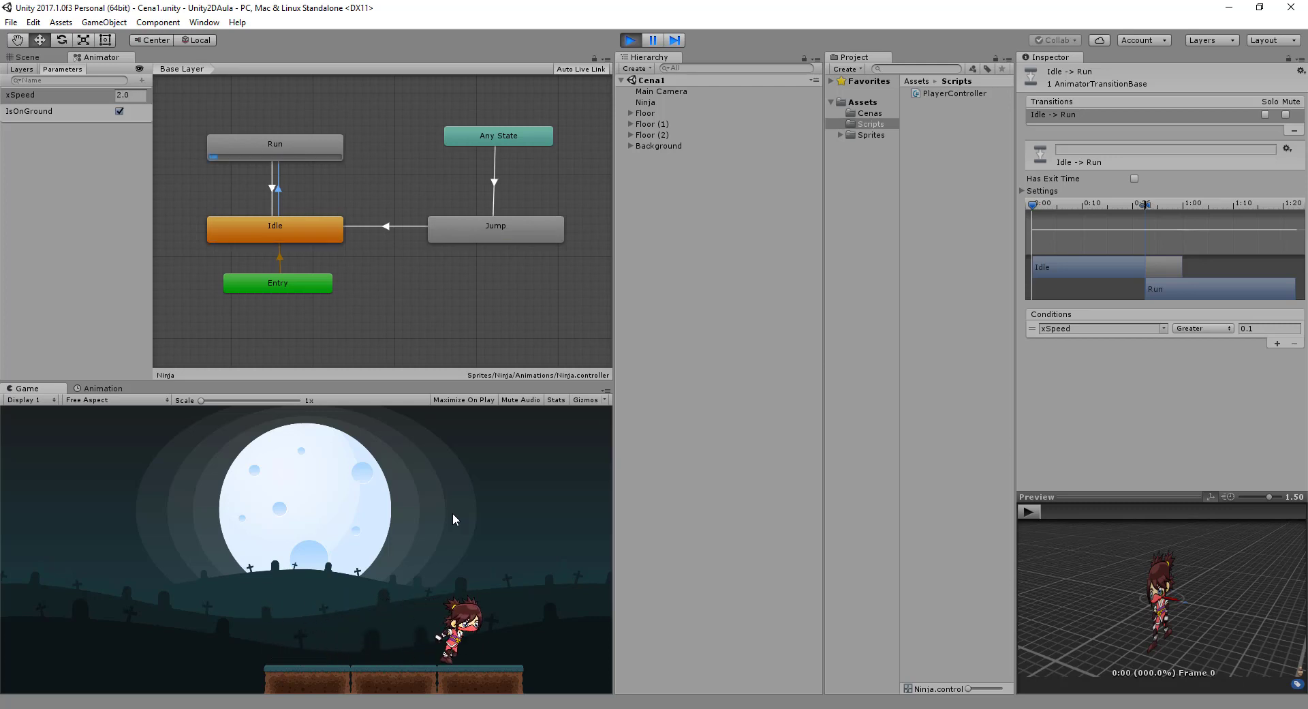
{"action": "key", "text": "Left"}
{"action": "key", "text": "Right"}
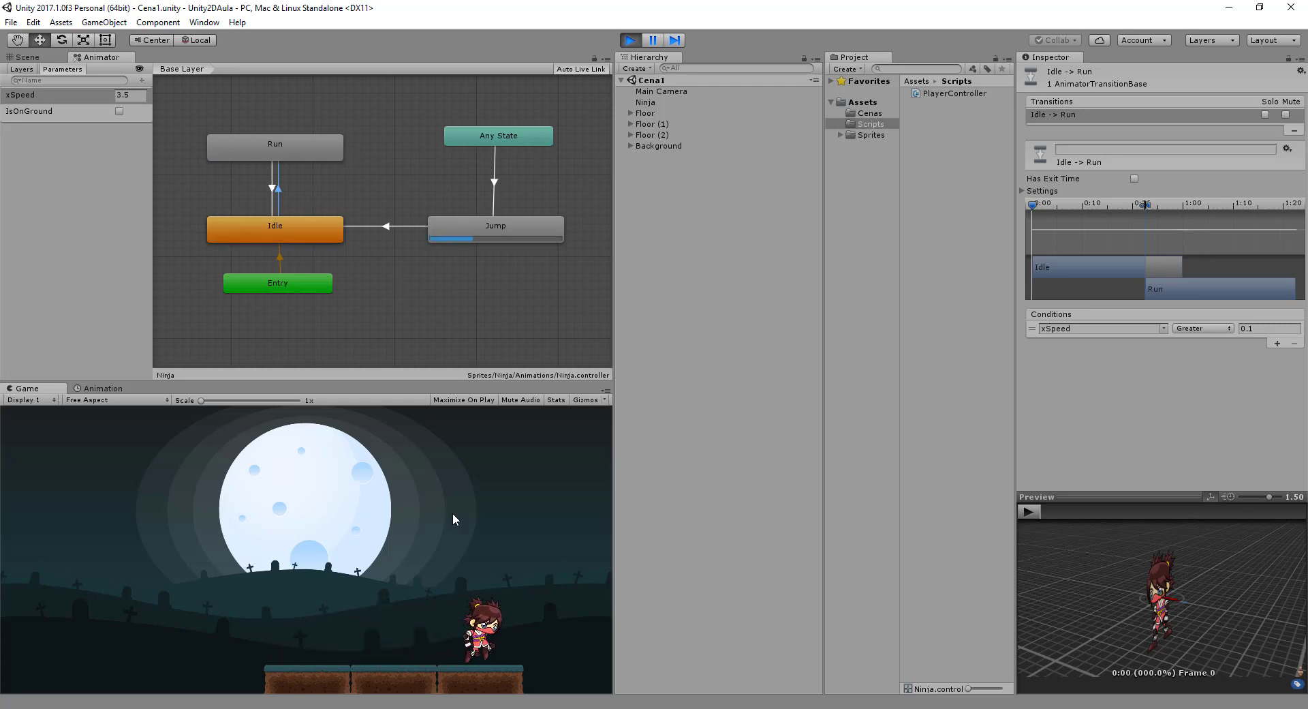
{"action": "key", "text": "Left"}
{"action": "key", "text": "Right"}
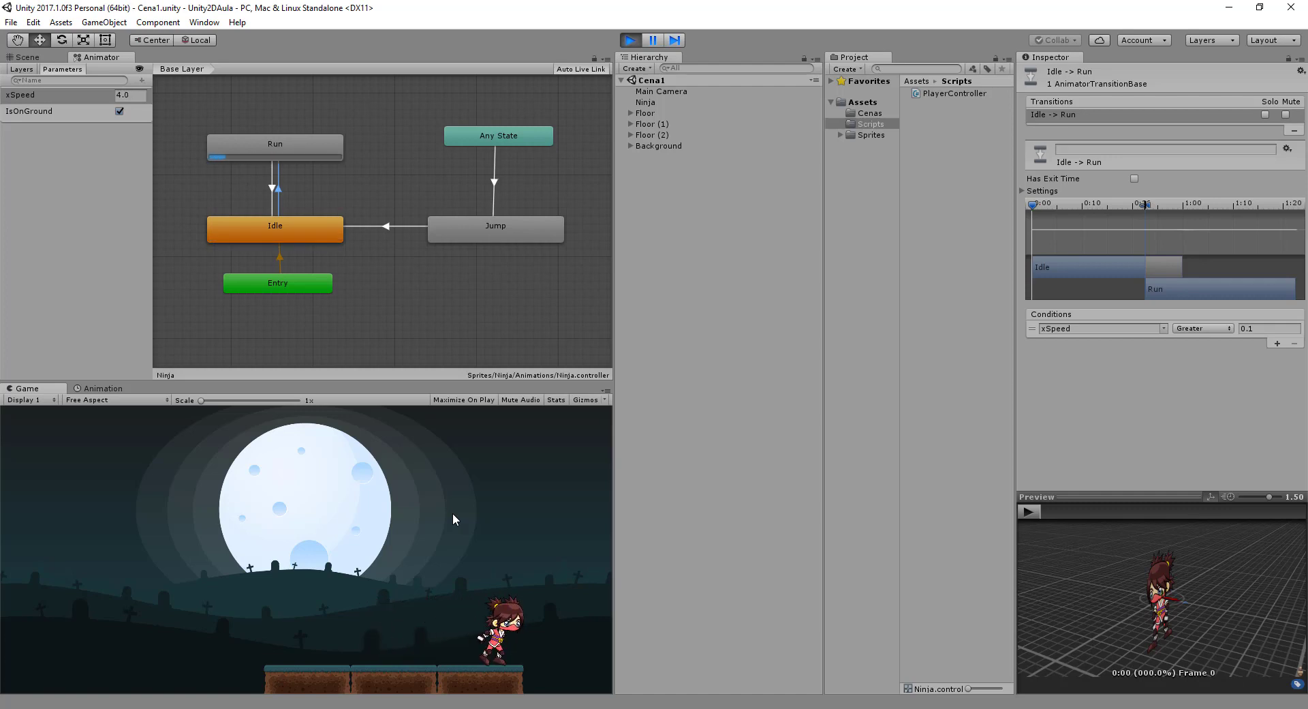
{"action": "key", "text": "Left"}
{"action": "key", "text": "Right"}
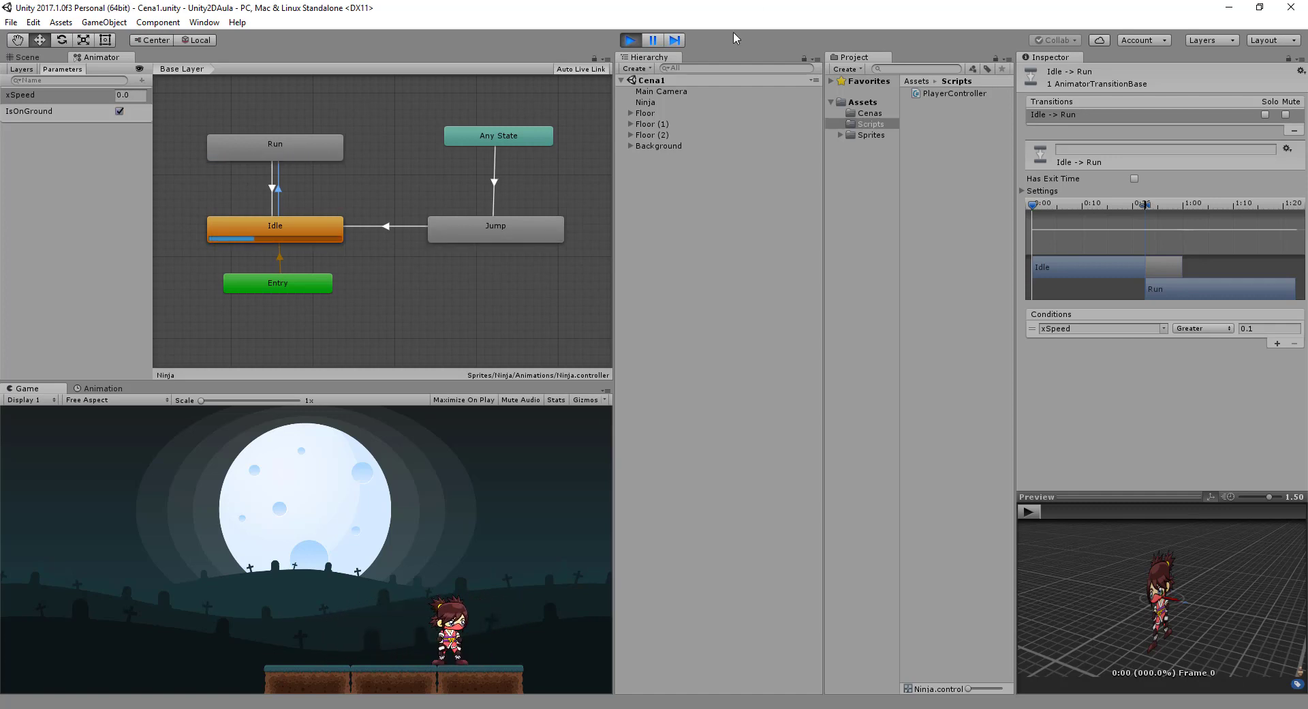
Step: Stop Play, toggle the Ninja's Flip X on and off leaving it unflipped, then return to line 41 in VS Code
{"action": "left_click", "coordinate": [627, 45]}
{"action": "left_click", "coordinate": [645, 102]}
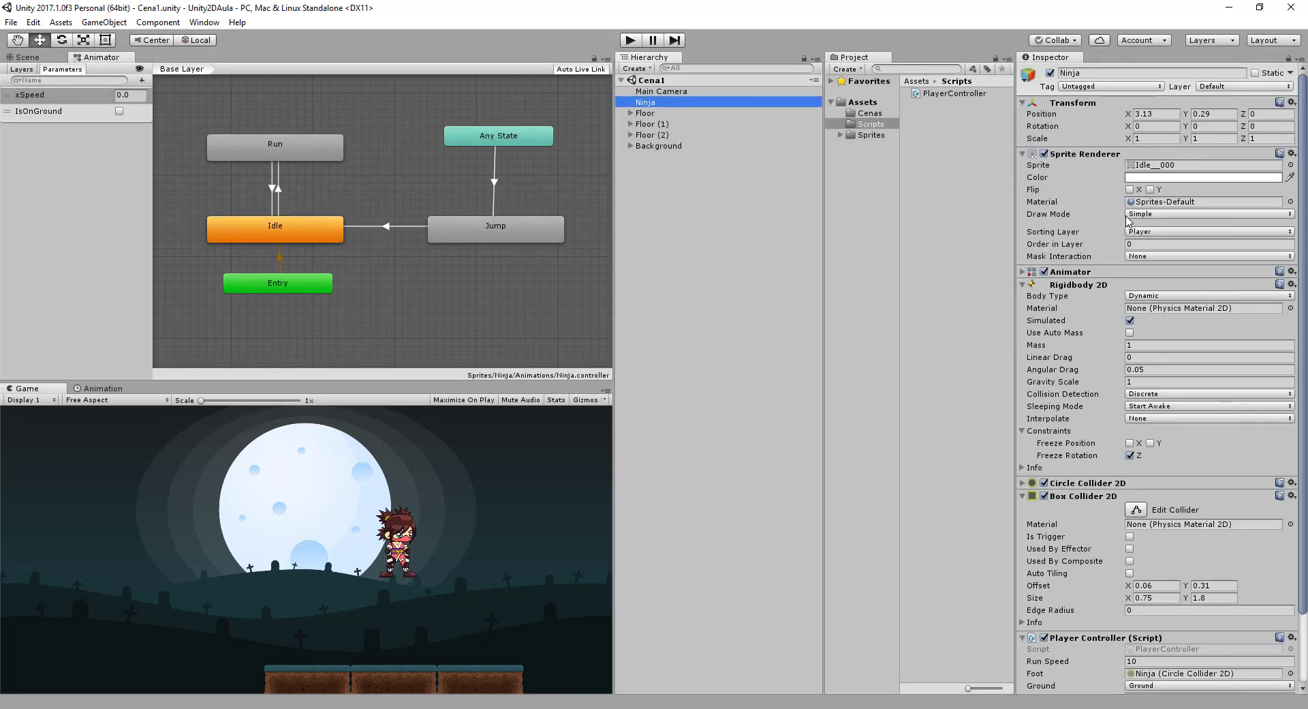
{"action": "left_click", "coordinate": [1130, 189]}
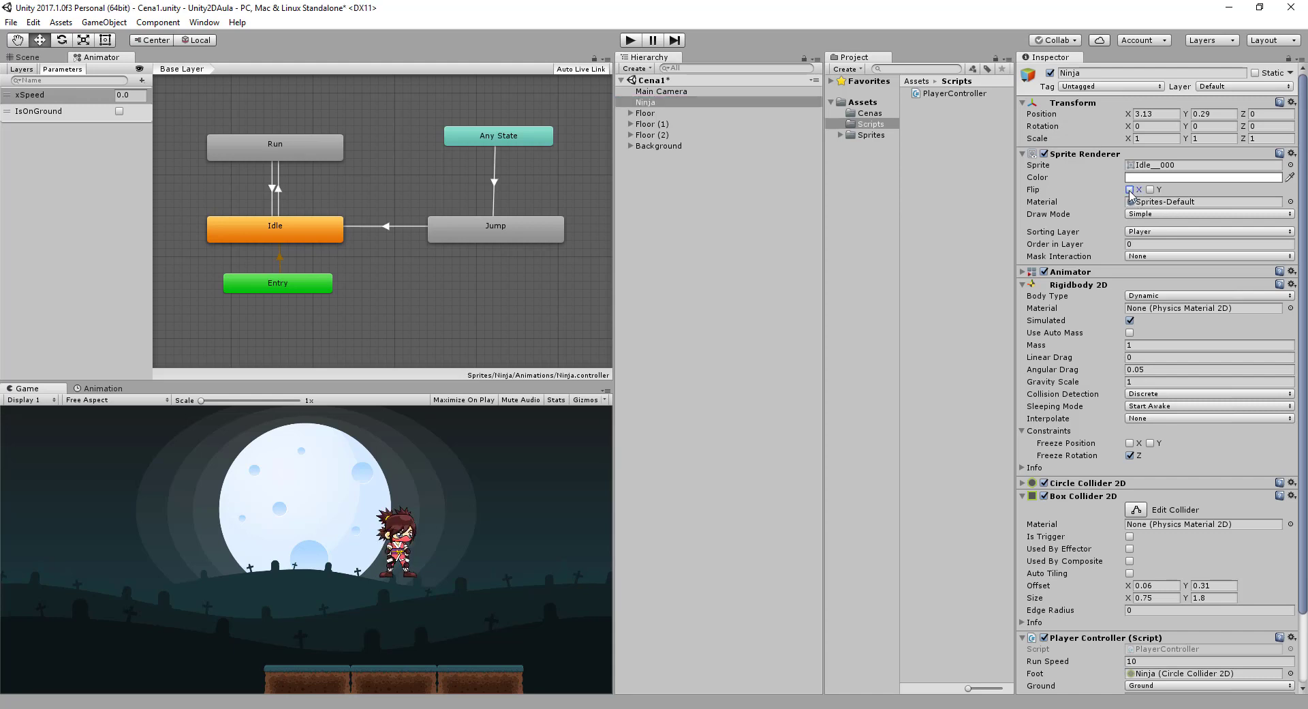
{"action": "left_click", "coordinate": [1130, 190]}
{"action": "left_click", "coordinate": [1129, 189]}
{"action": "left_click", "coordinate": [1129, 190]}
{"action": "key", "text": "alt+Tab"}
{"action": "left_click", "coordinate": [599, 615]}
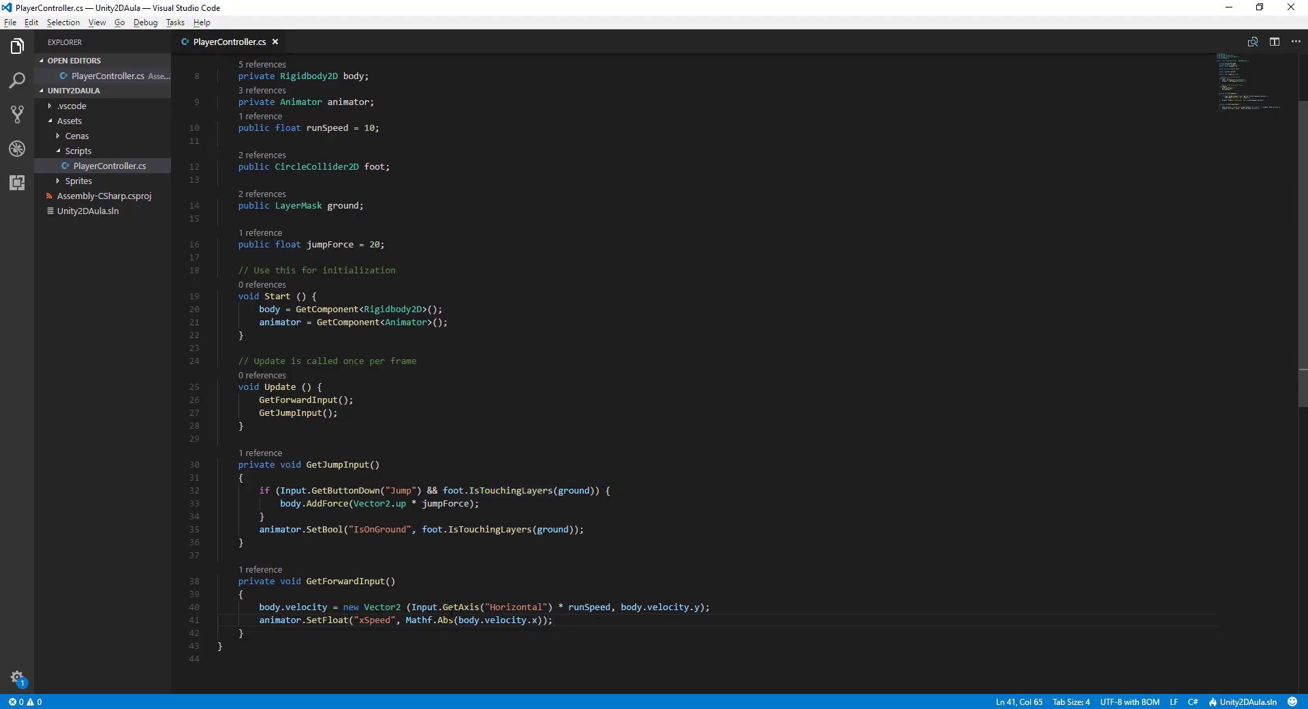
Step: Highlight Input.GetAxis("Horizontal") on line 40 and body.velocity.x on line 41
{"action": "left_click_drag", "start_coordinate": [412, 606], "coordinate": [552, 606]}
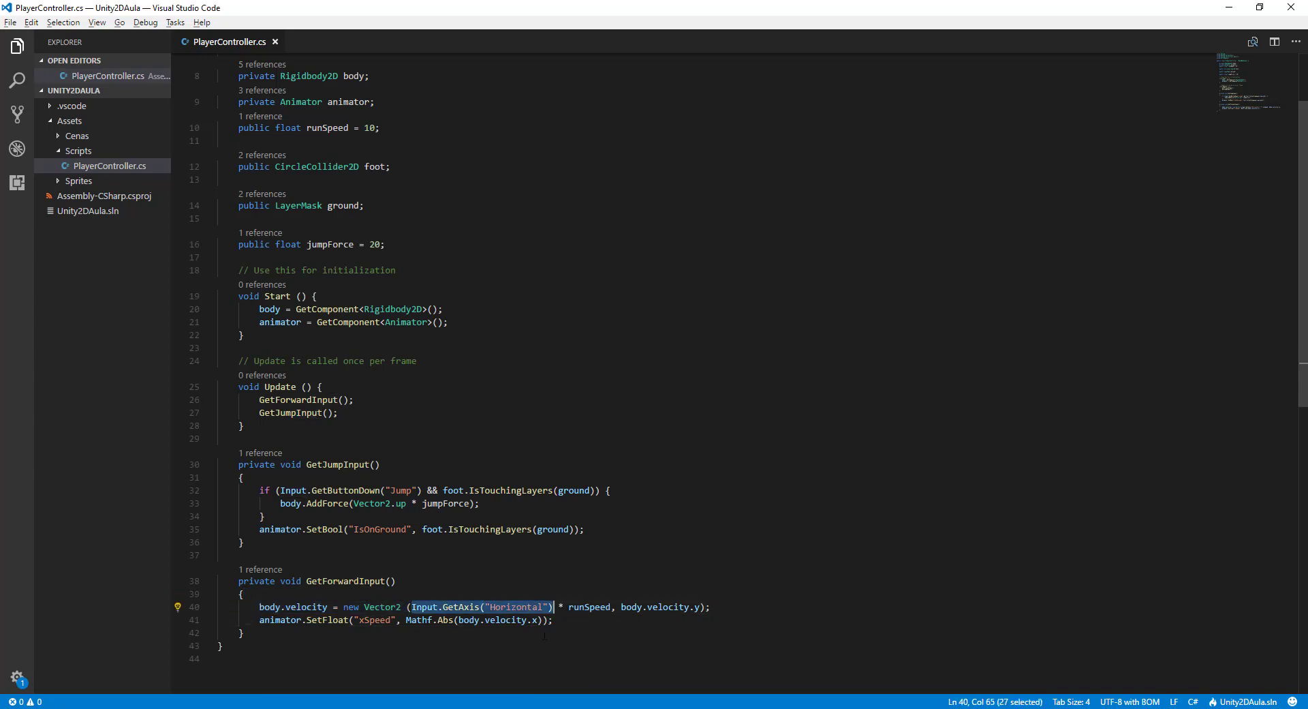
{"action": "key", "text": "Down"}
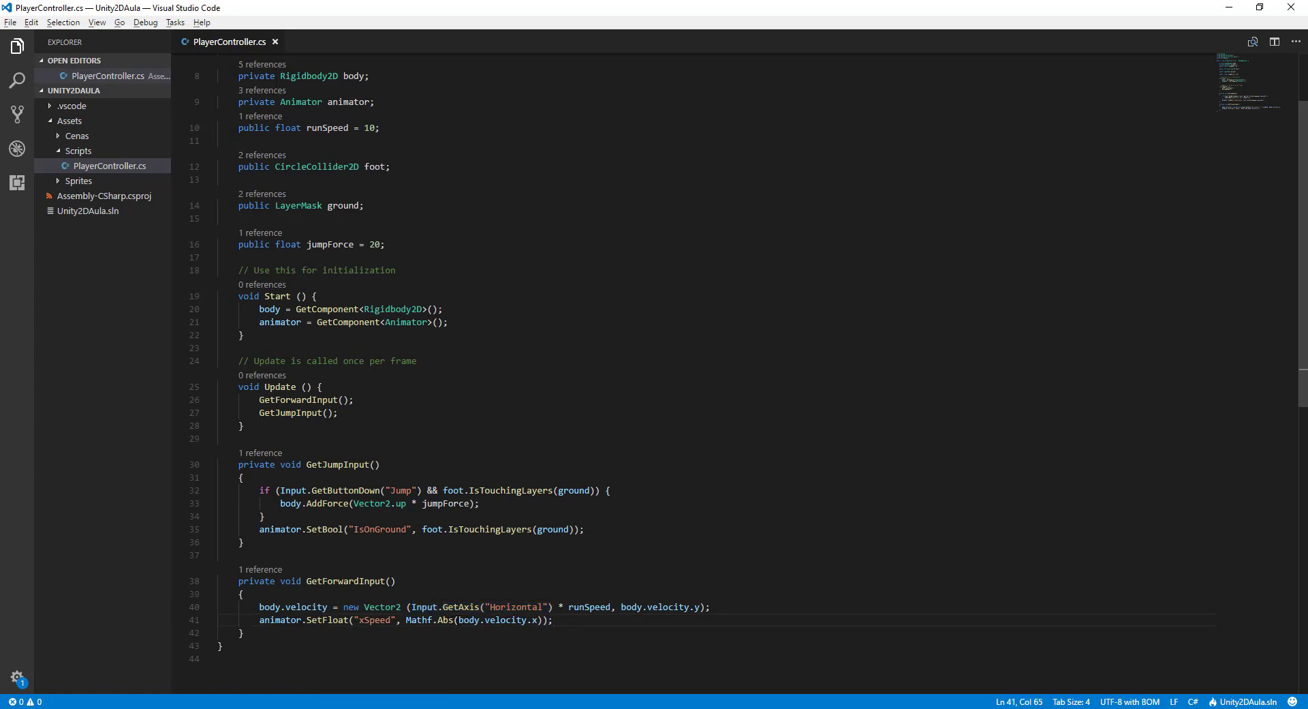
{"action": "left_click_drag", "start_coordinate": [458, 620], "coordinate": [539, 619]}
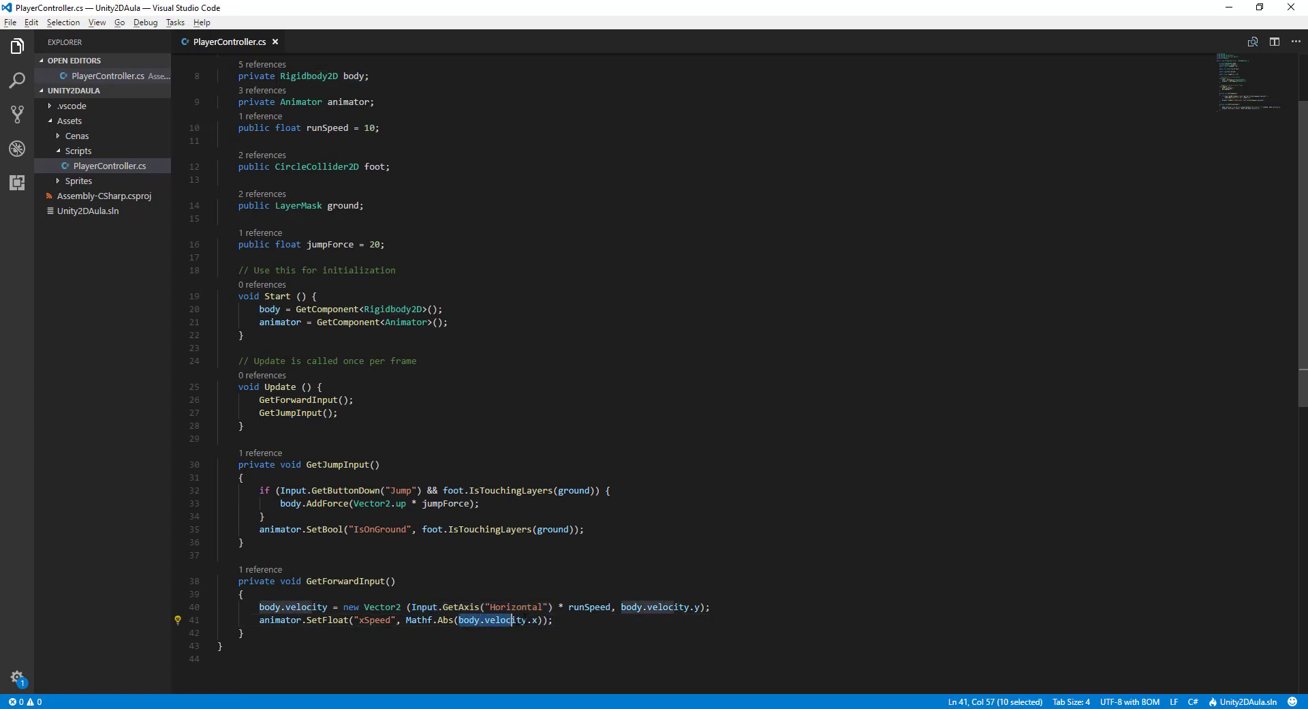
{"action": "left_click", "coordinate": [596, 622]}
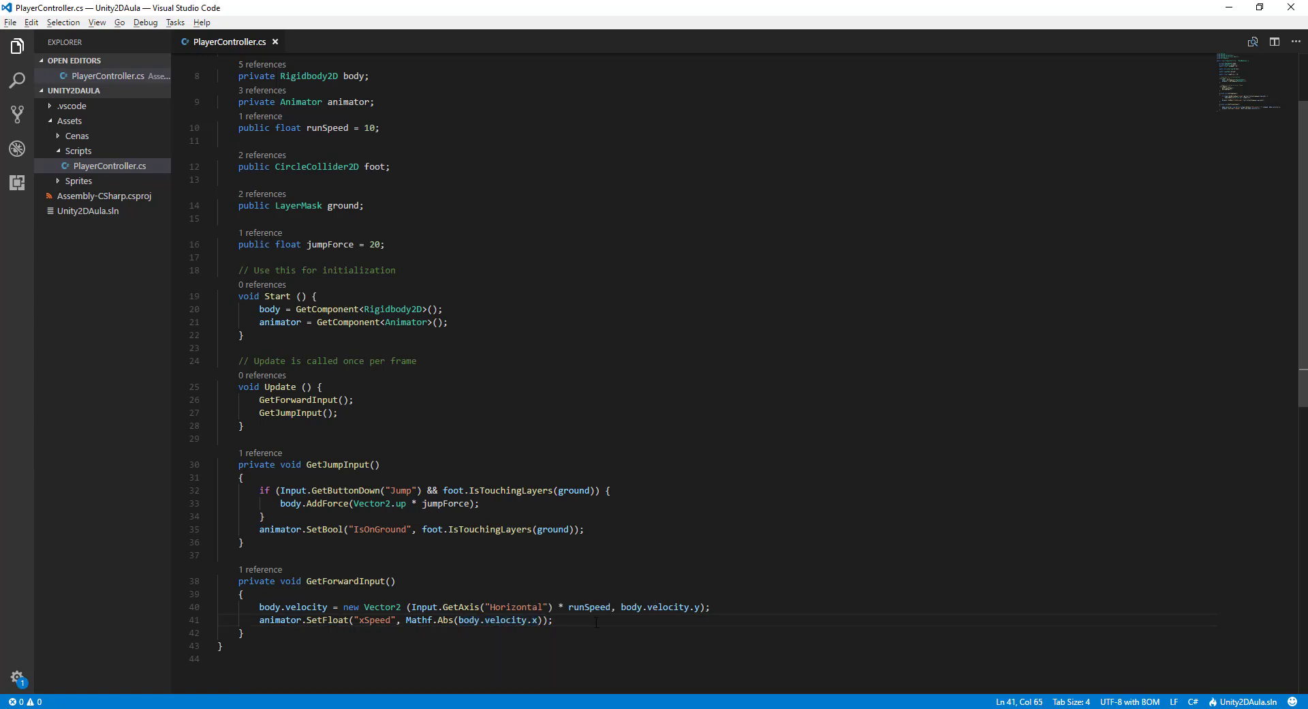
Step: Below the xSpeed line, add an empty if (body.velocity.x < 0) { } block
{"action": "key", "text": "Return"}
{"action": "type", "text": "i"}
{"action": "key", "text": "Escape"}
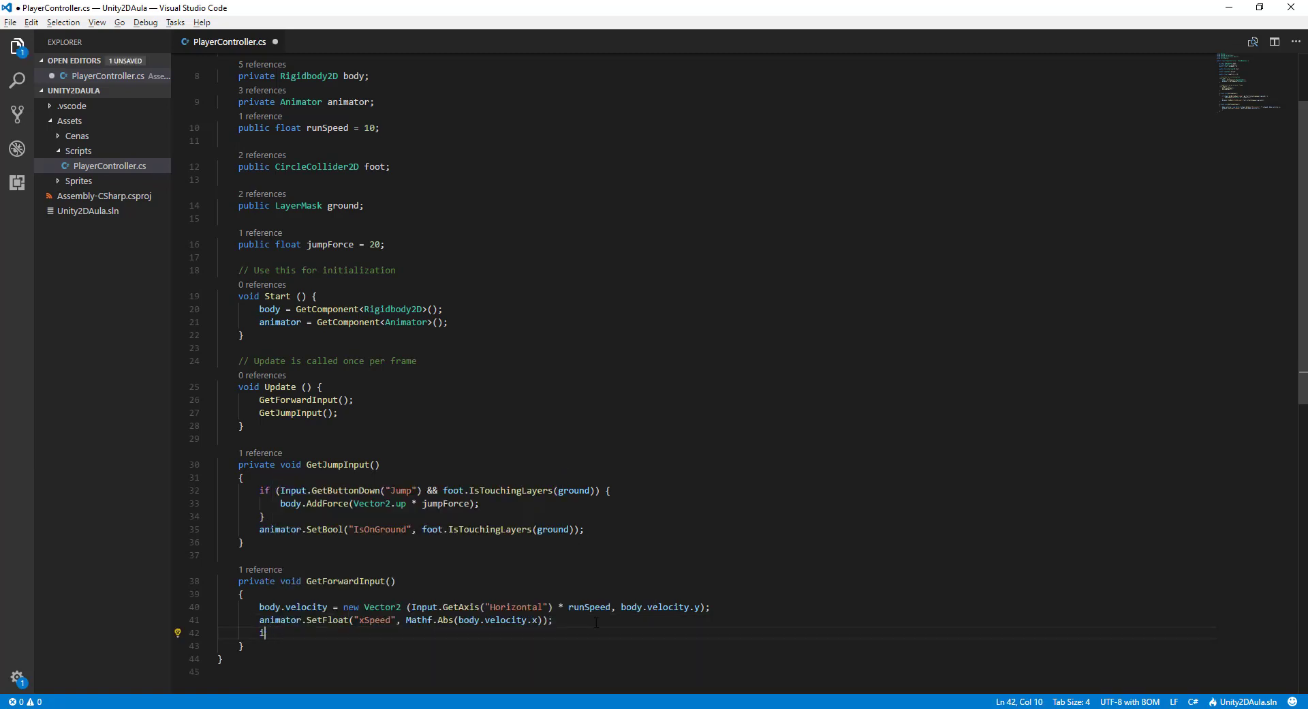
{"action": "type", "text": "f (body.velocity.x"}
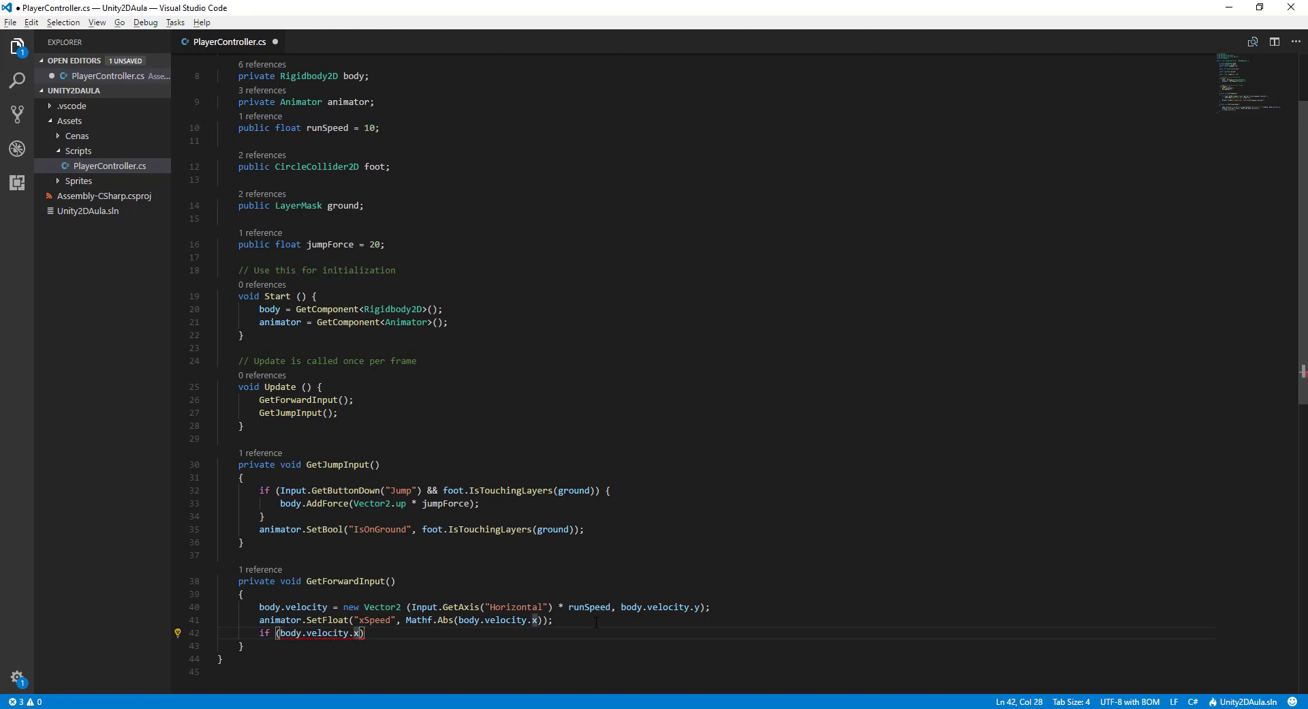
{"action": "type", "text": " < 0)"}
{"action": "type", "text": " {"}
{"action": "key", "text": "Return"}
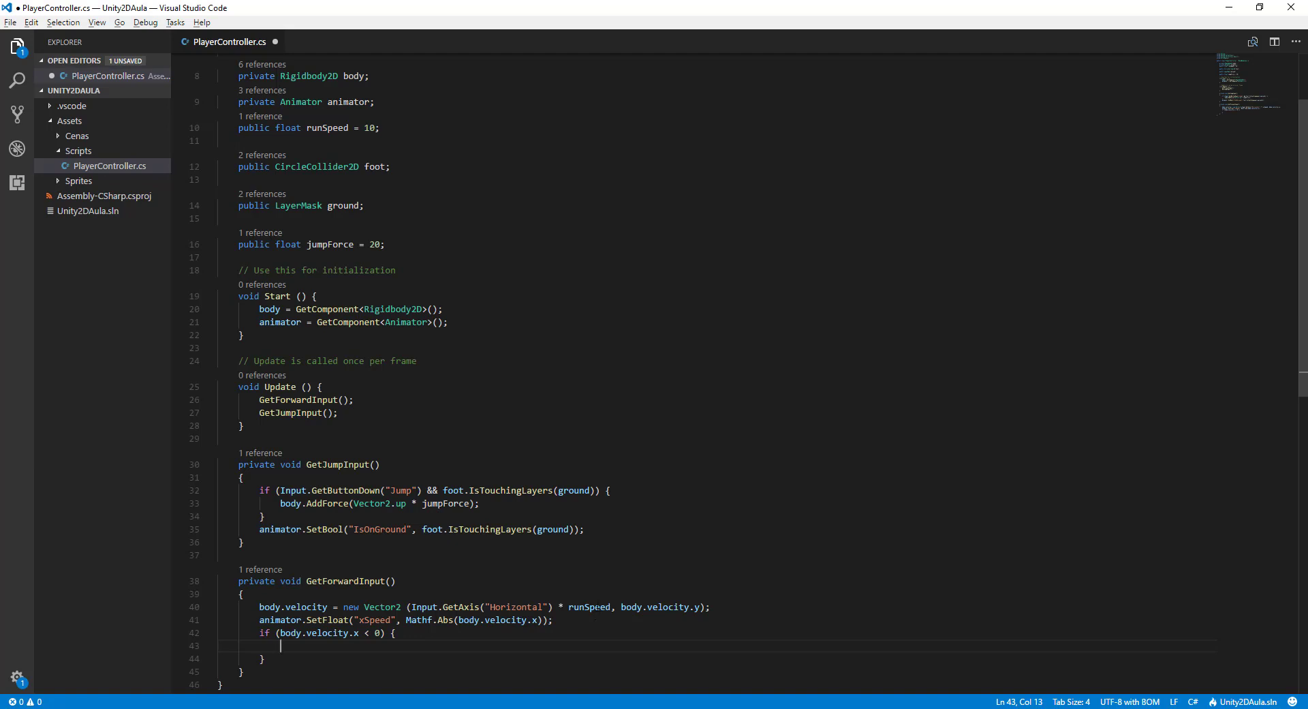
Step: Declare private SpriteRenderer sprite; below the animator field
{"action": "left_click", "coordinate": [406, 101]}
{"action": "key", "text": "Return"}
{"action": "type", "text": "priva"}
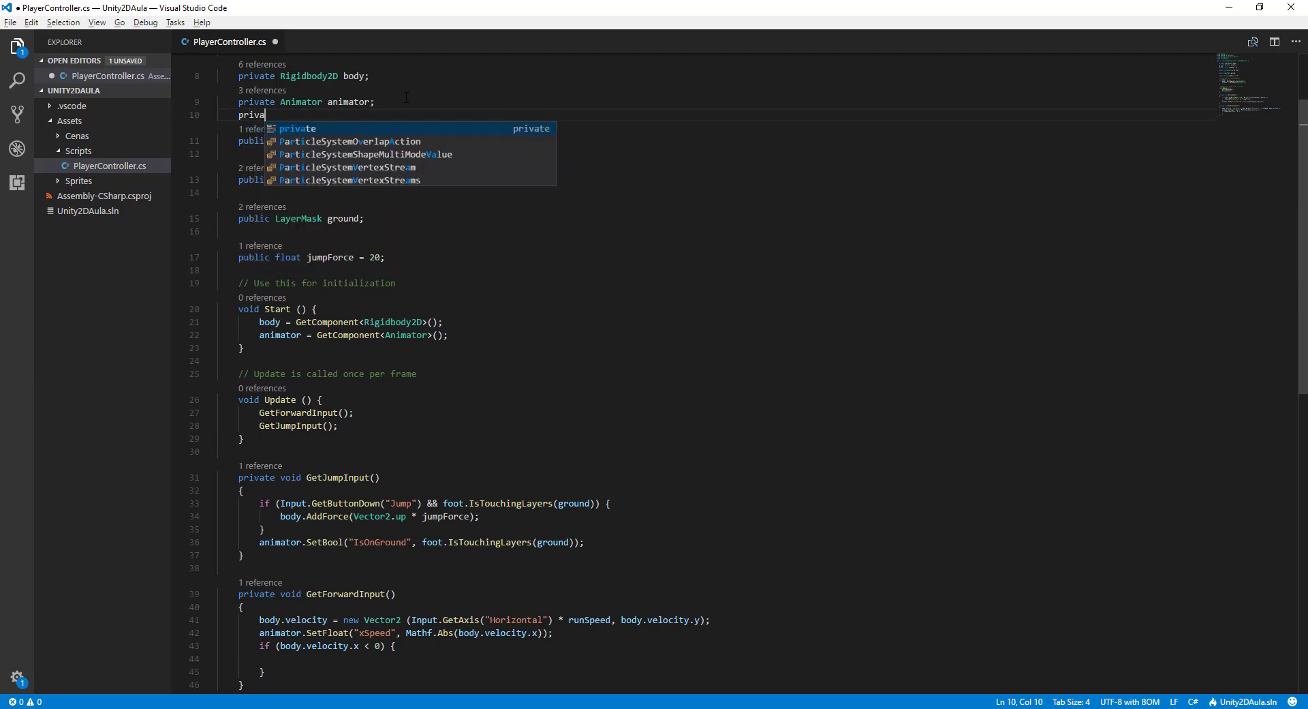
{"action": "type", "text": "te Sp"}
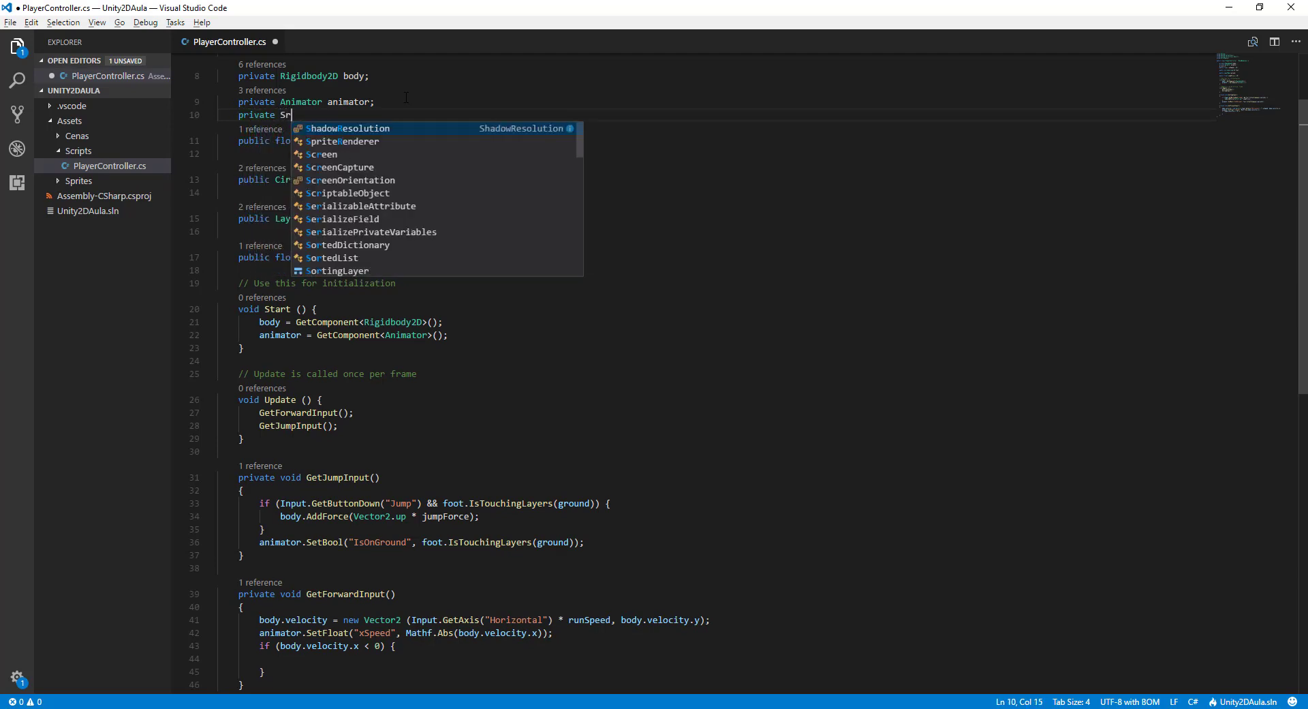
{"action": "type", "text": "riteR"}
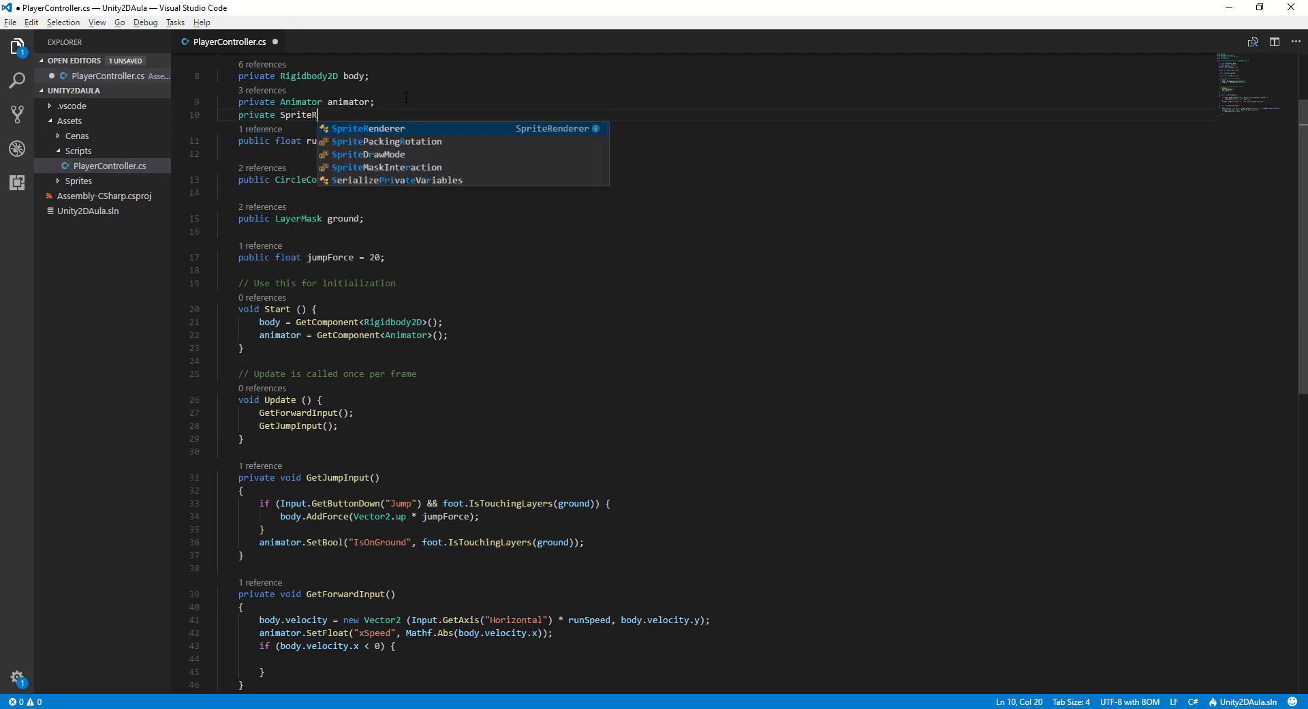
{"action": "key", "text": "Return"}
{"action": "type", "text": "spr"}
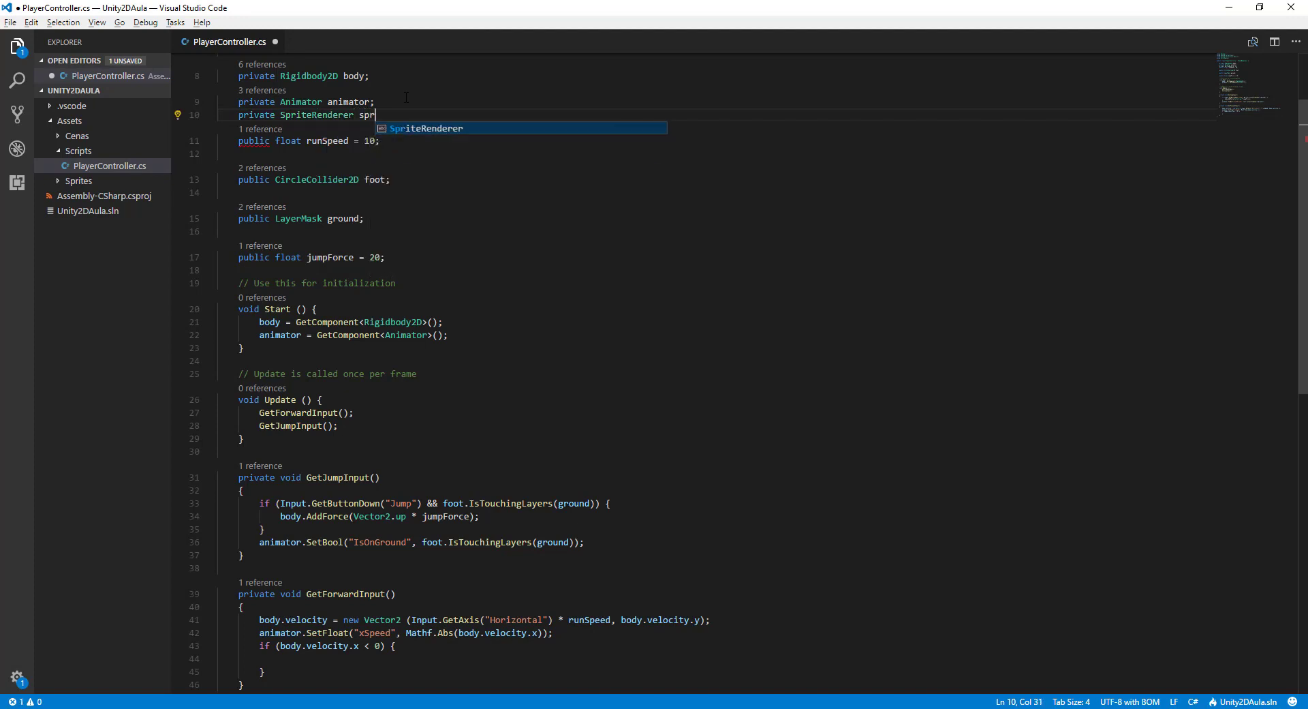
{"action": "type", "text": "ite;"}
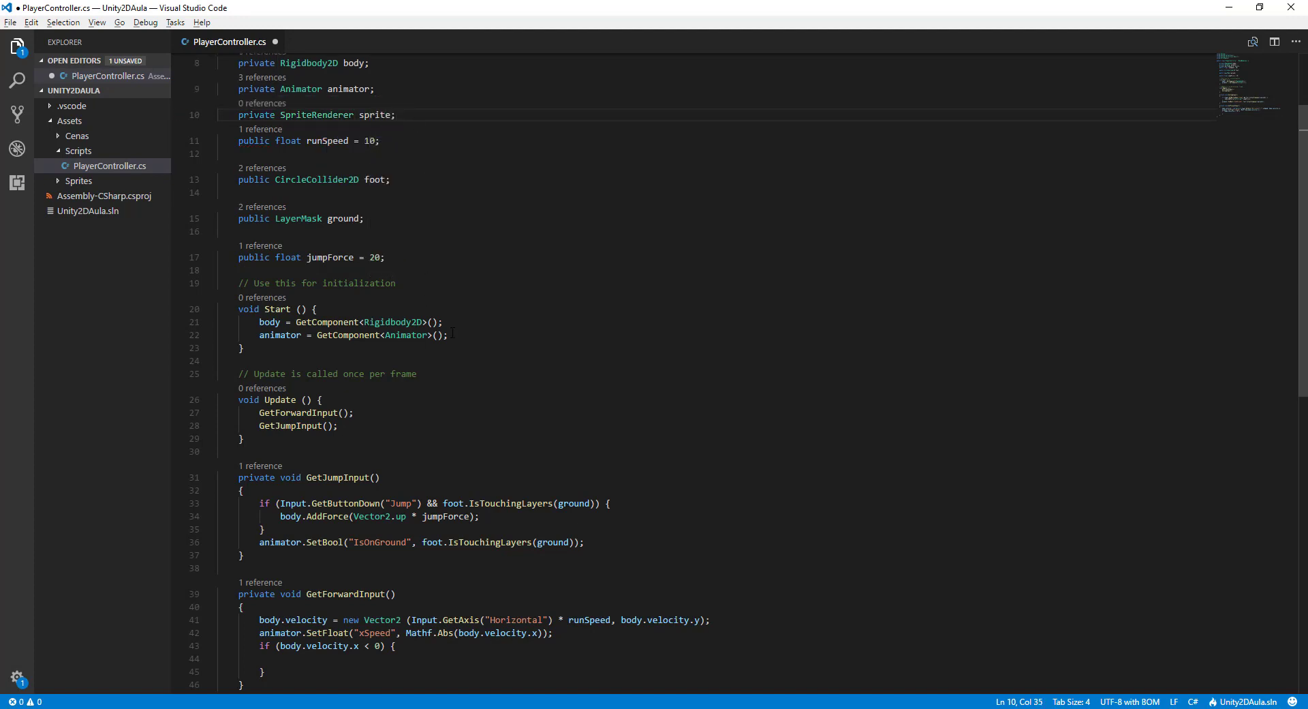
Step: In Start, assign sprite = GetComponent<SpriteRenderer>(); after the animator assignment
{"action": "key", "text": "Return"}
{"action": "type", "text": "s"}
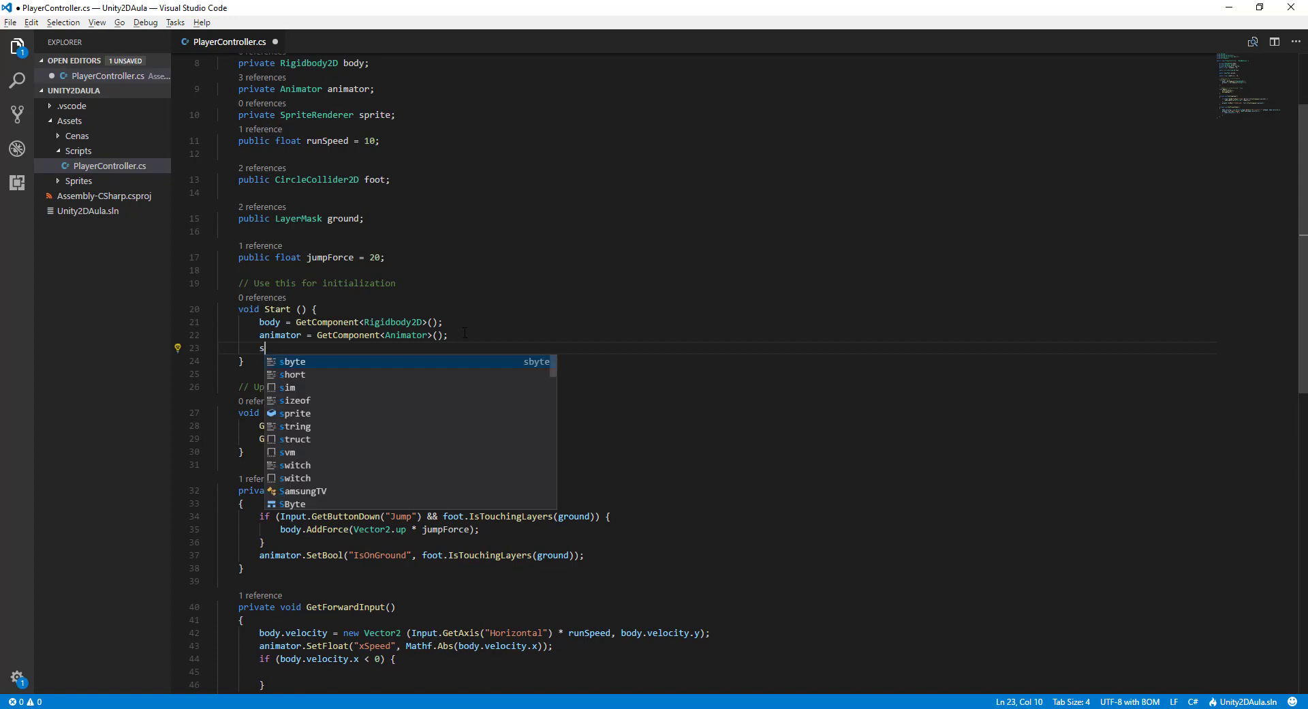
{"action": "type", "text": "prite = Get"}
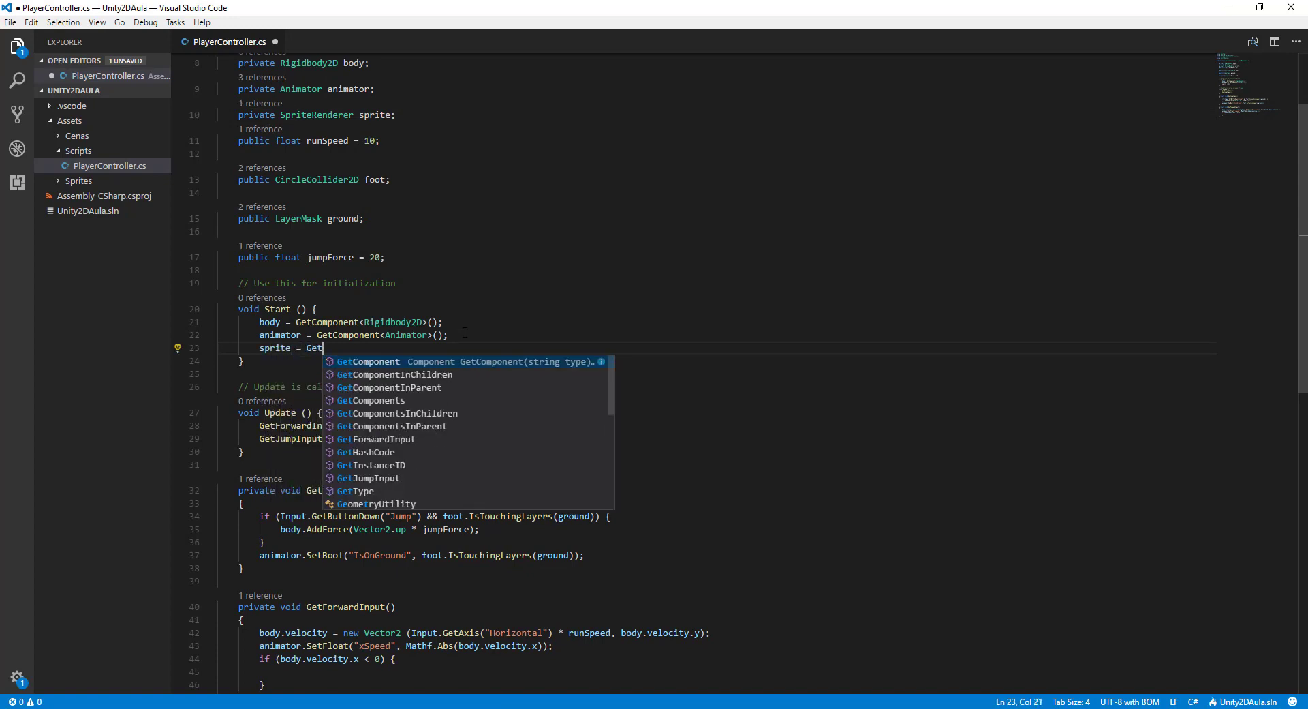
{"action": "type", "text": "Component<Spr"}
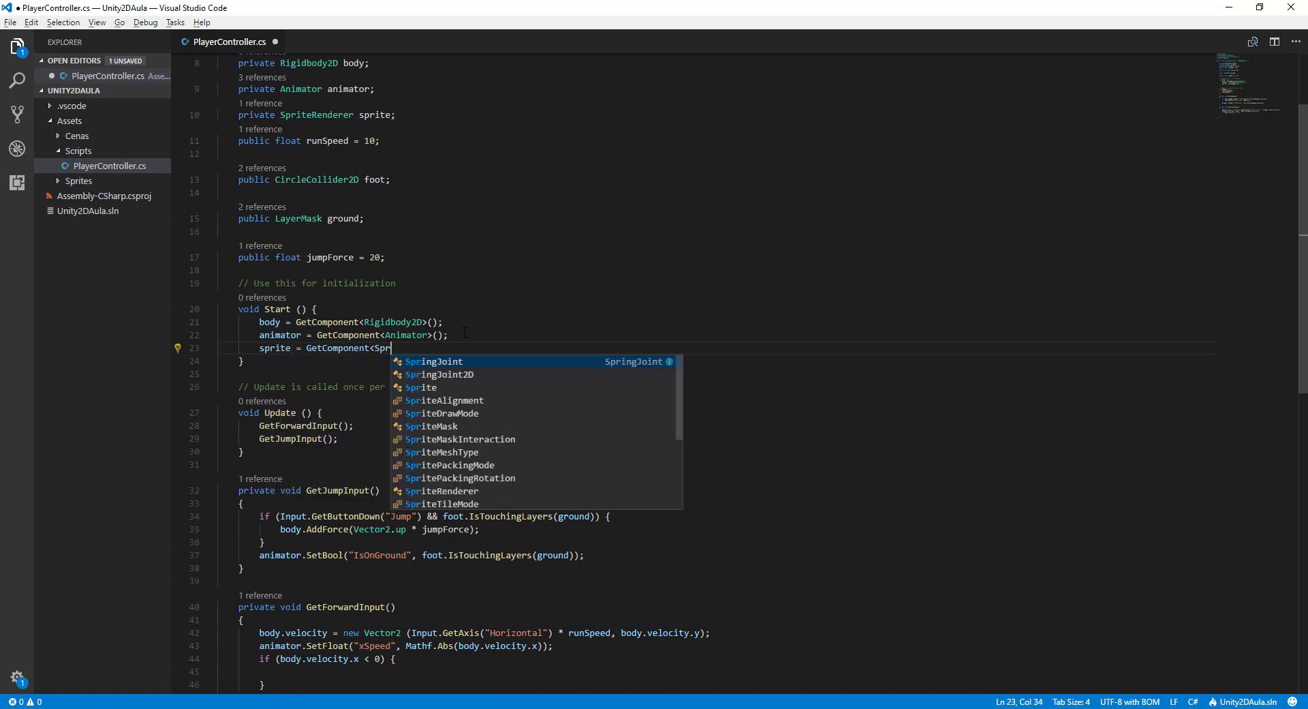
{"action": "type", "text": "t"}
{"action": "key", "text": "BackSpace"}
{"action": "type", "text": "ite"}
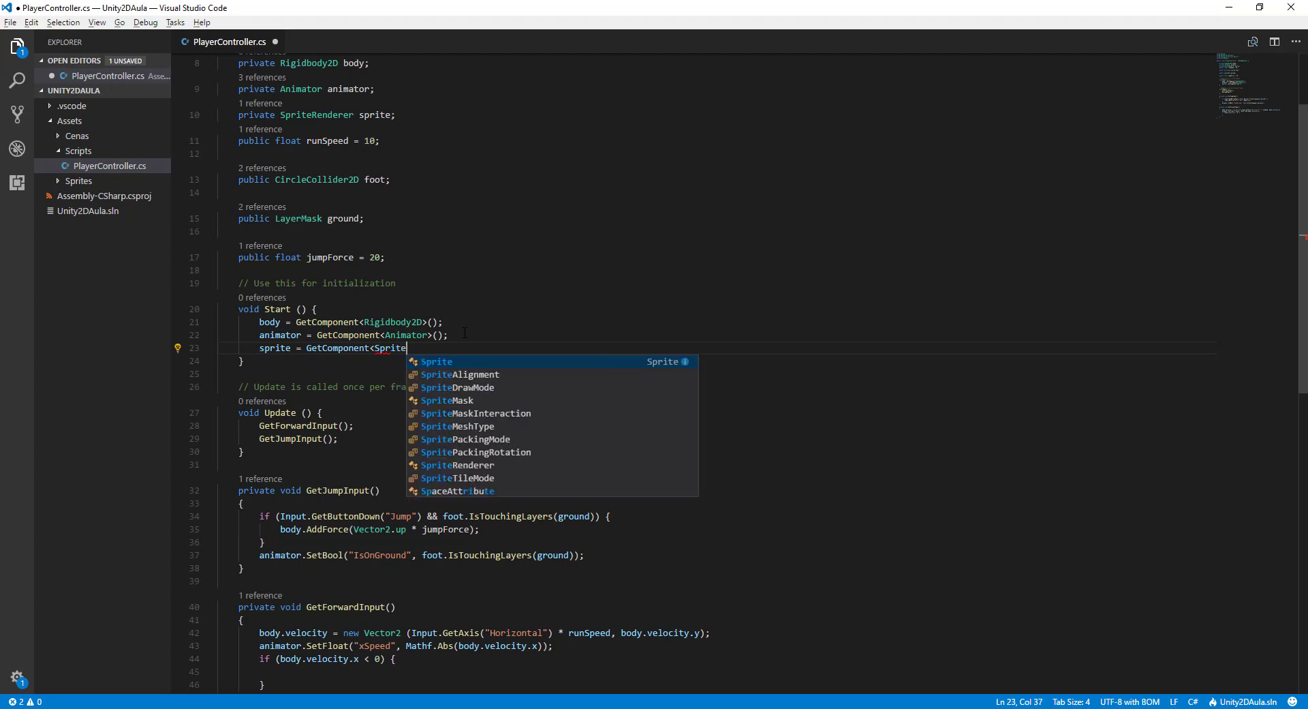
{"action": "type", "text": "R"}
{"action": "key", "text": "Return"}
{"action": "type", "text": ">"}
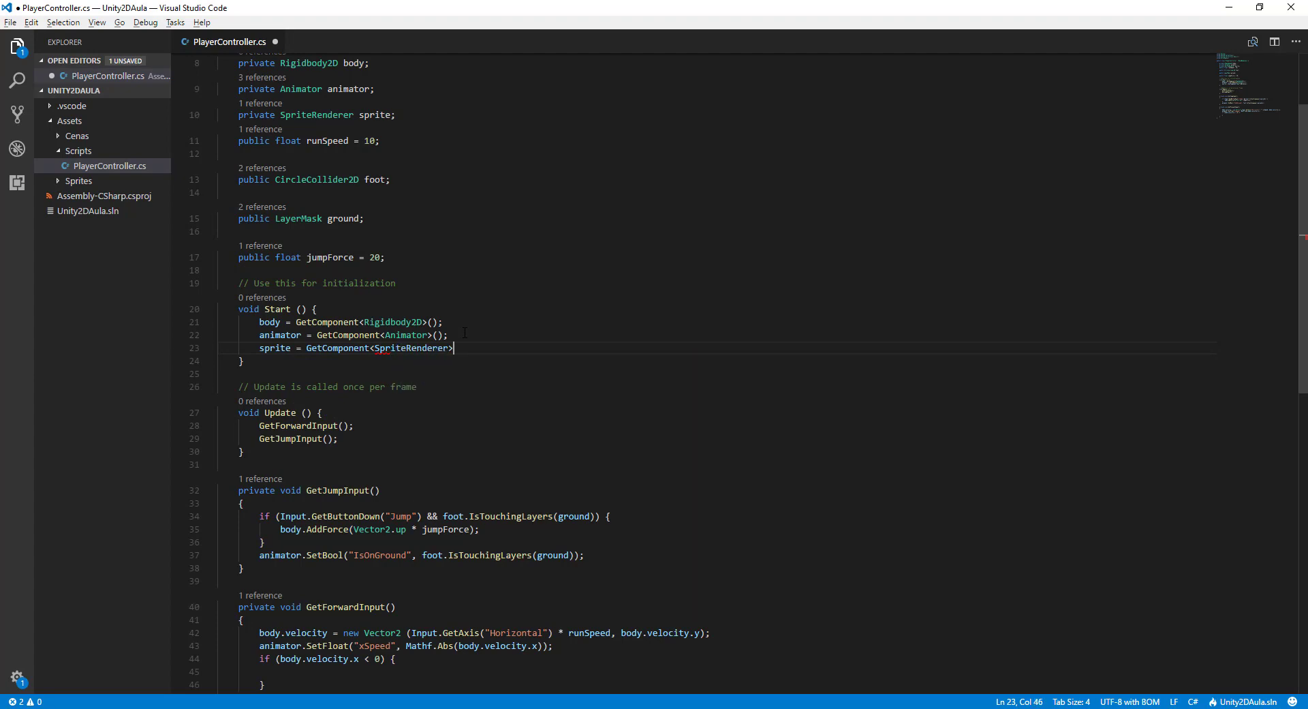
{"action": "type", "text": "();"}
{"action": "scroll", "coordinate": [383, 669], "scroll_direction": "down", "scroll_amount": 2}
Step: Start a sprite.flipX = line, pasting in the body.velocity.x < 0 comparison from the if condition
{"action": "left_click", "coordinate": [580, 584]}
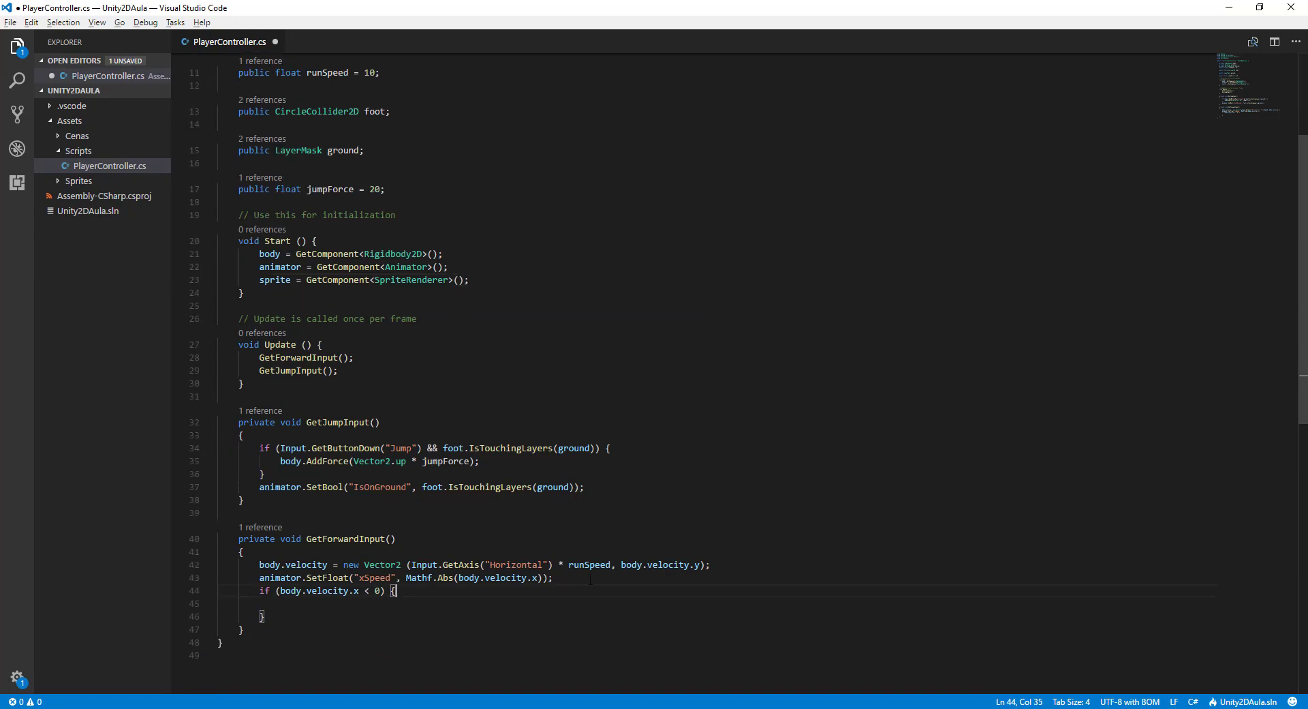
{"action": "left_click", "coordinate": [590, 577]}
{"action": "key", "text": "Return"}
{"action": "type", "text": "spr"}
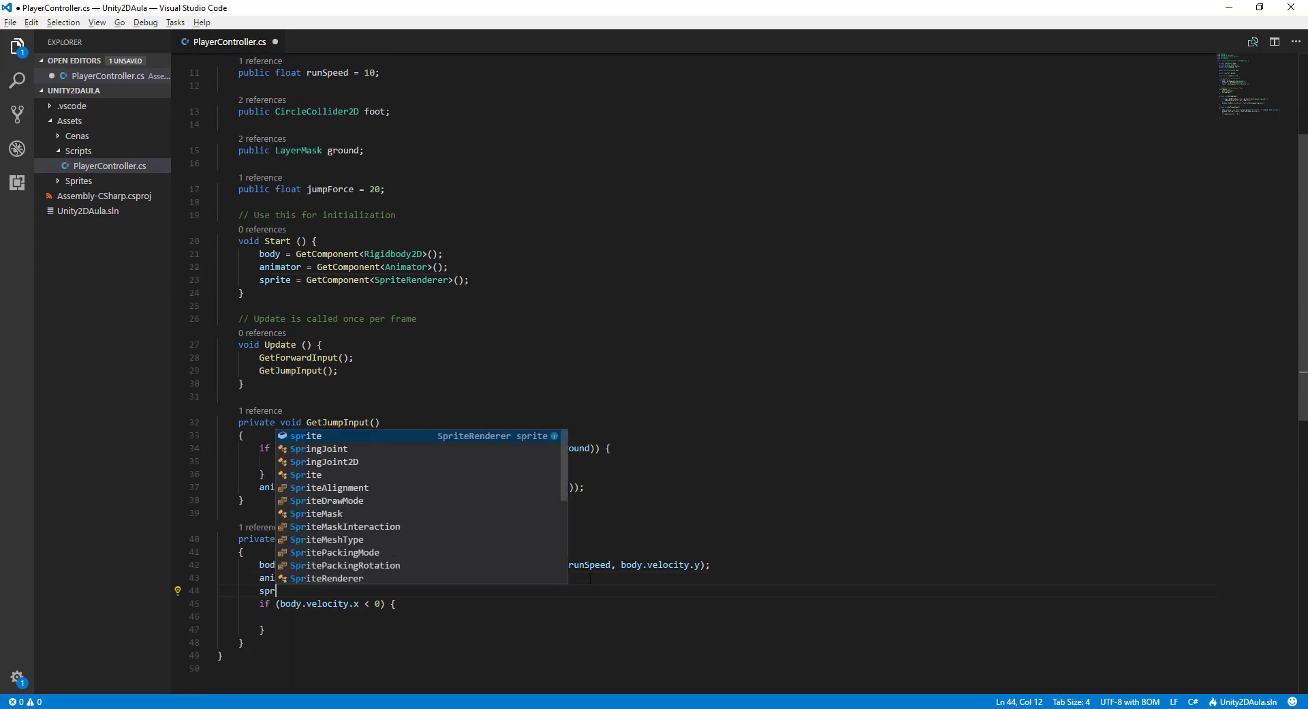
{"action": "type", "text": "ite.f"}
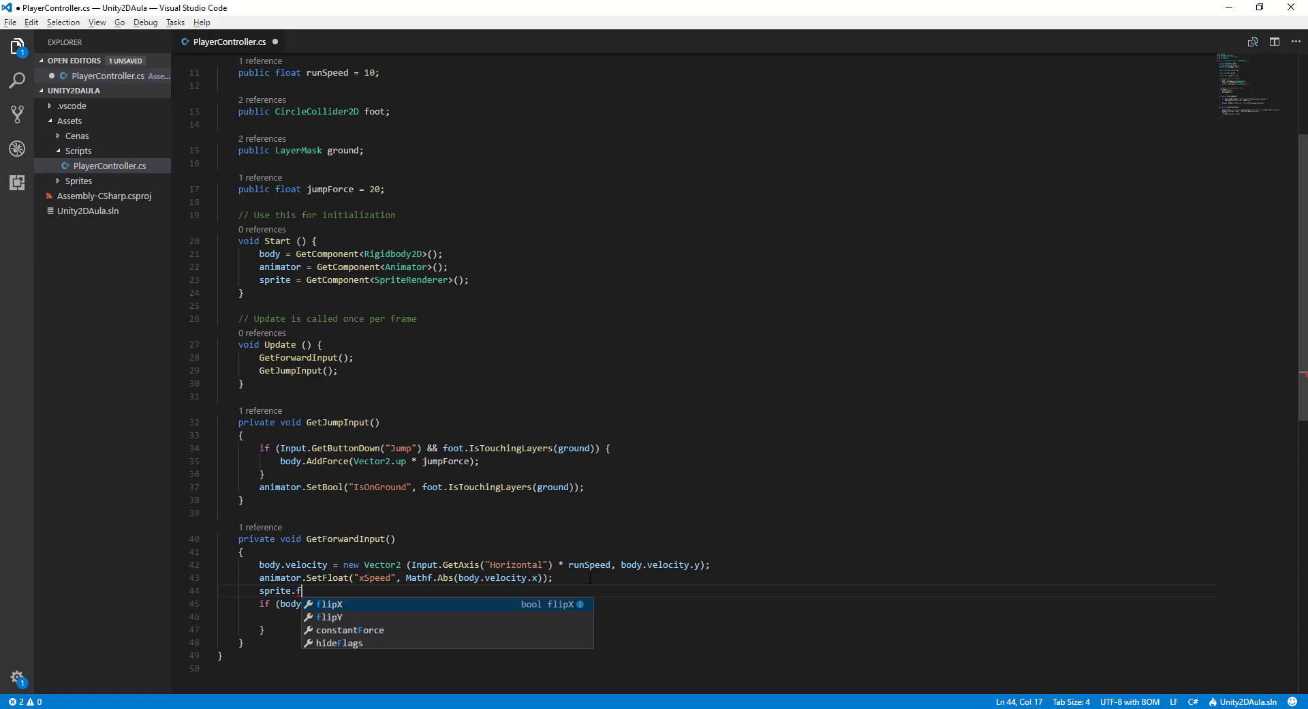
{"action": "key", "text": "Return"}
{"action": "type", "text": "="}
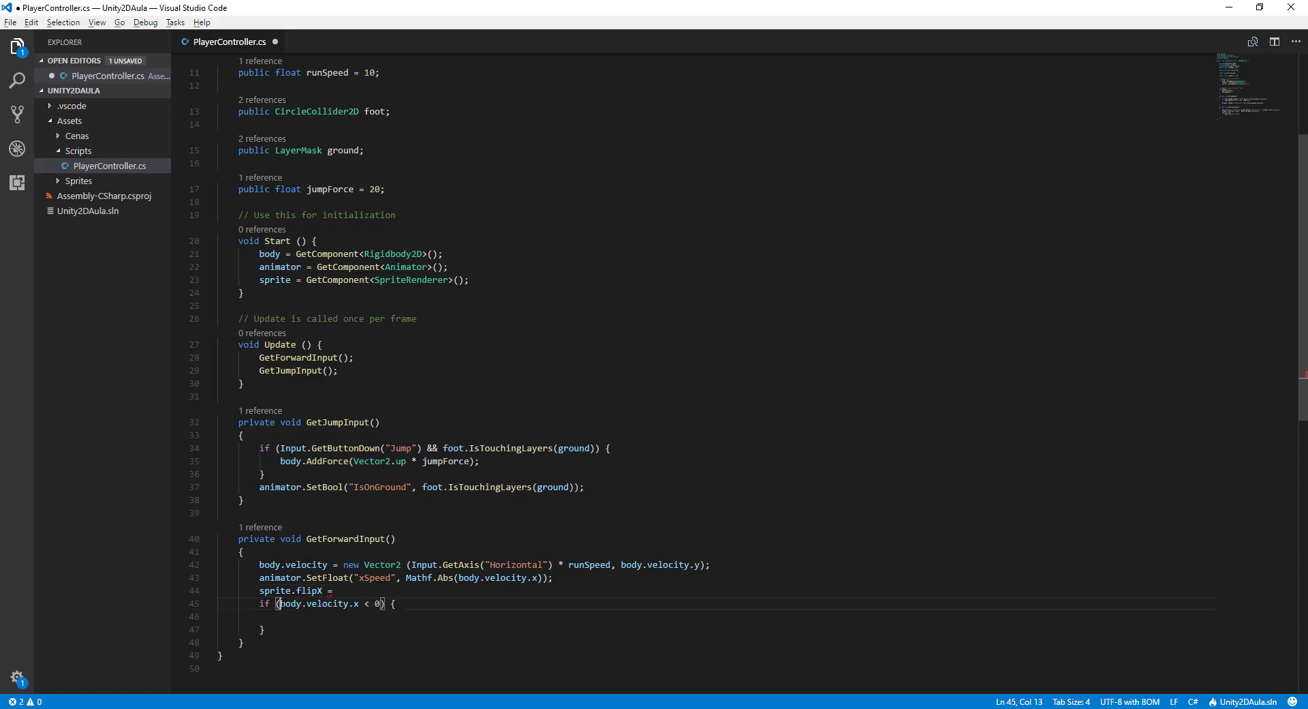
{"action": "left_click_drag", "start_coordinate": [278, 603], "coordinate": [382, 603]}
{"action": "key", "text": "ctrl+c"}
{"action": "left_click", "coordinate": [379, 590]}
{"action": "key", "text": "ctrl+v"}
Step: Complete the line as sprite.flipX = (body.velocity.x < 0);
{"action": "left_click", "coordinate": [340, 590]}
{"action": "type", "text": "("}
{"action": "left_click", "coordinate": [366, 590]}
{"action": "left_click", "coordinate": [422, 590]}
{"action": "key", "text": "Right"}
{"action": "type", "text": ")"}
{"action": "type", "text": ";"}
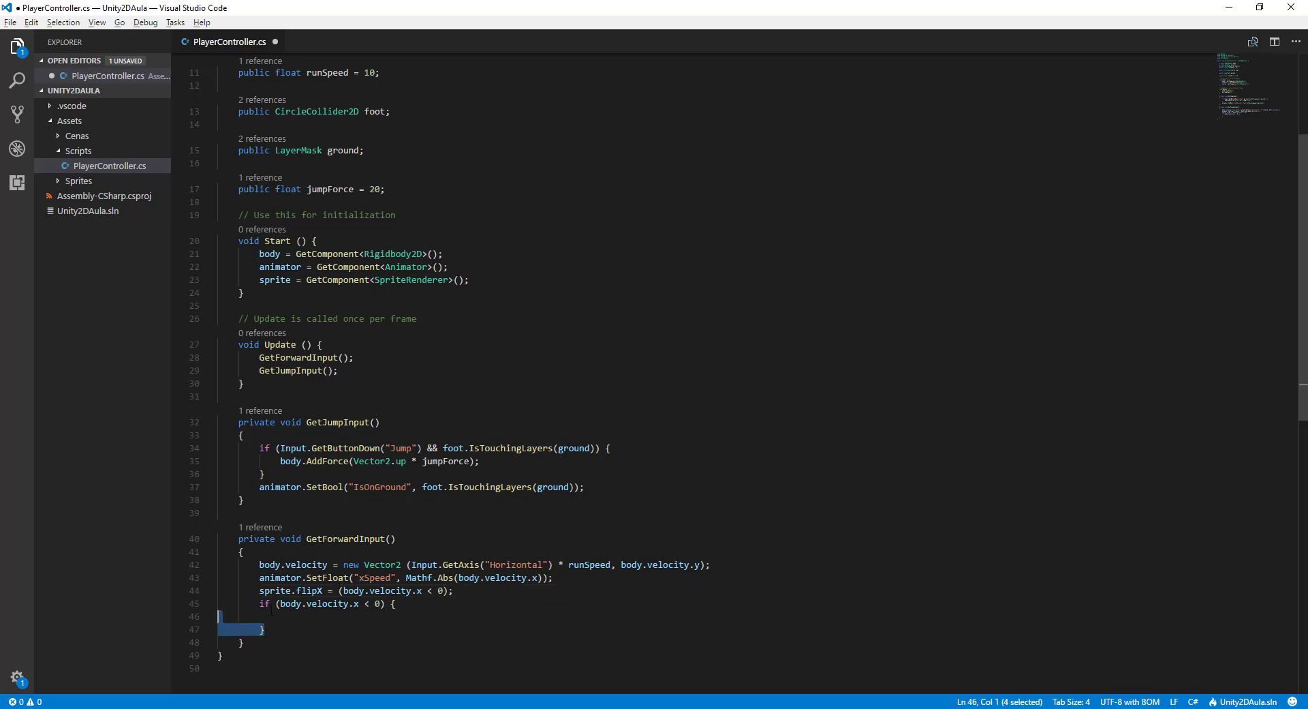
Step: Delete the empty if block, save the script and return to Unity
{"action": "left_click_drag", "start_coordinate": [284, 631], "coordinate": [218, 603]}
{"action": "key", "text": "BackSpace"}
{"action": "key", "text": "BackSpace"}
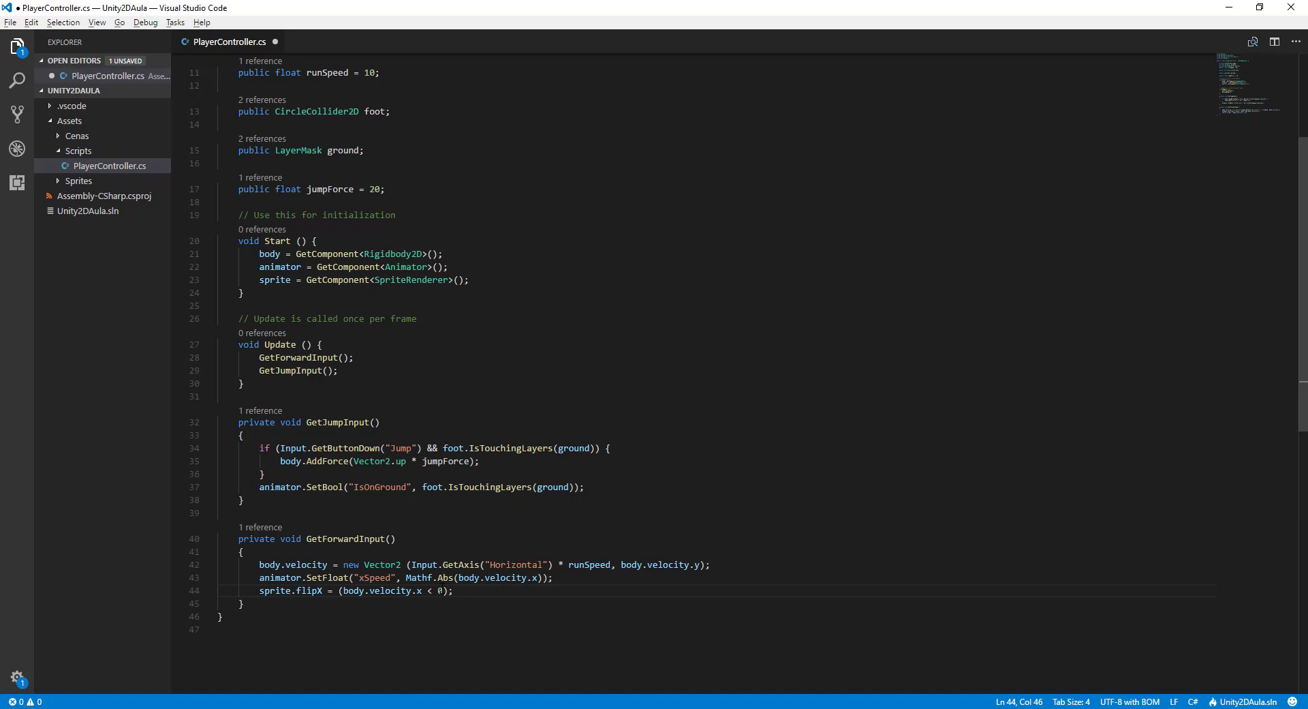
{"action": "key", "text": "ctrl+s"}
{"action": "key", "text": "alt+Tab"}
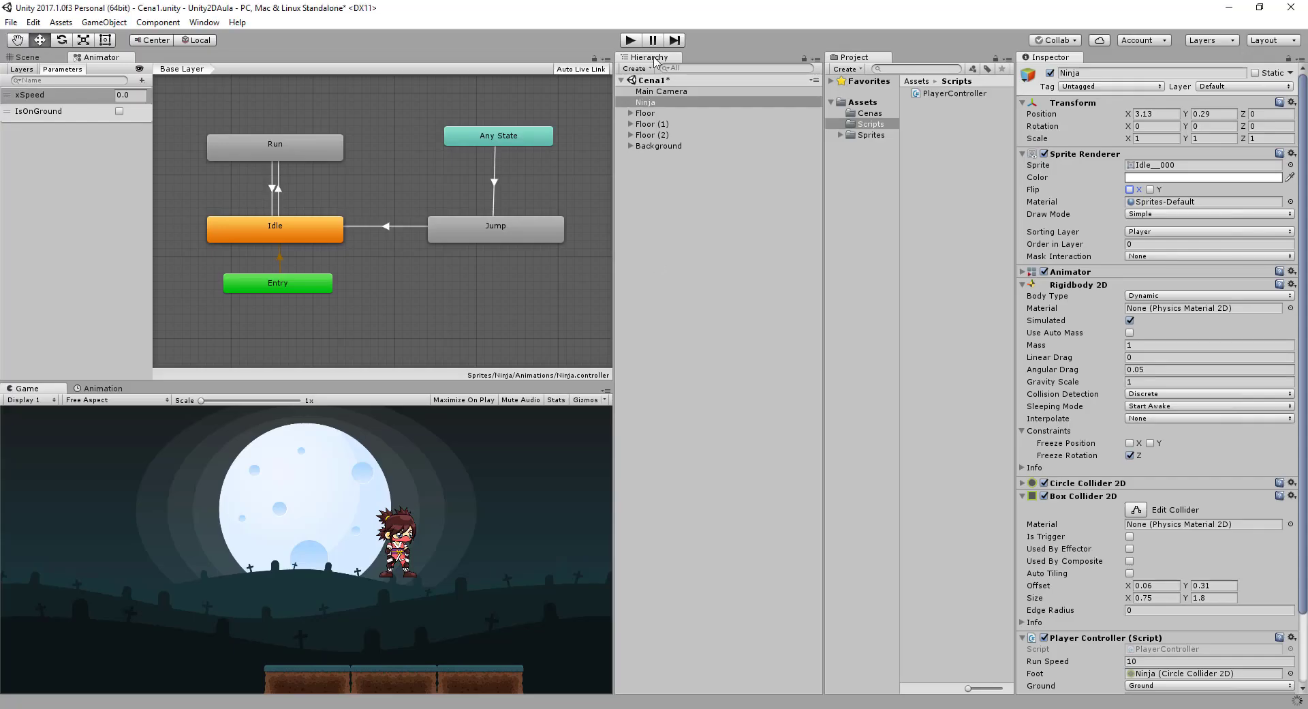
Step: Play the scene and run the ninja right and left repeatedly to see if the sprite flips, then return to VS Code
{"action": "left_click", "coordinate": [630, 41]}
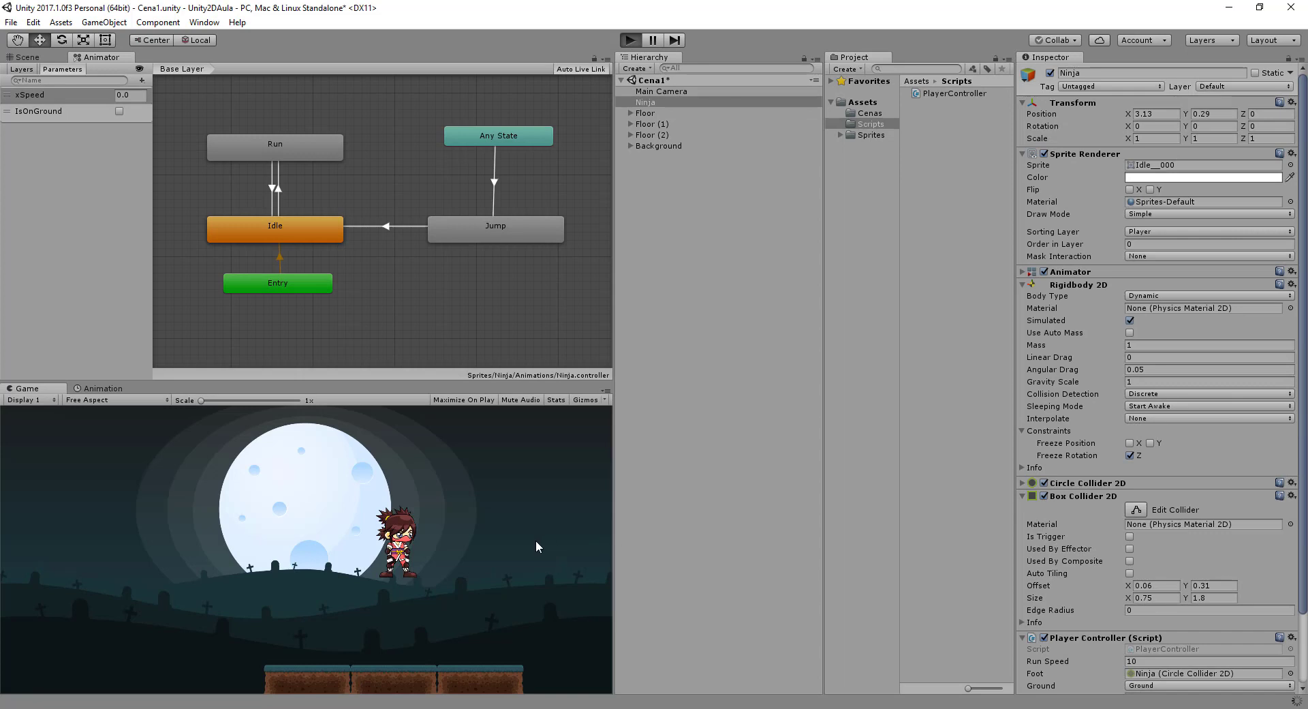
{"action": "key", "text": "Right"}
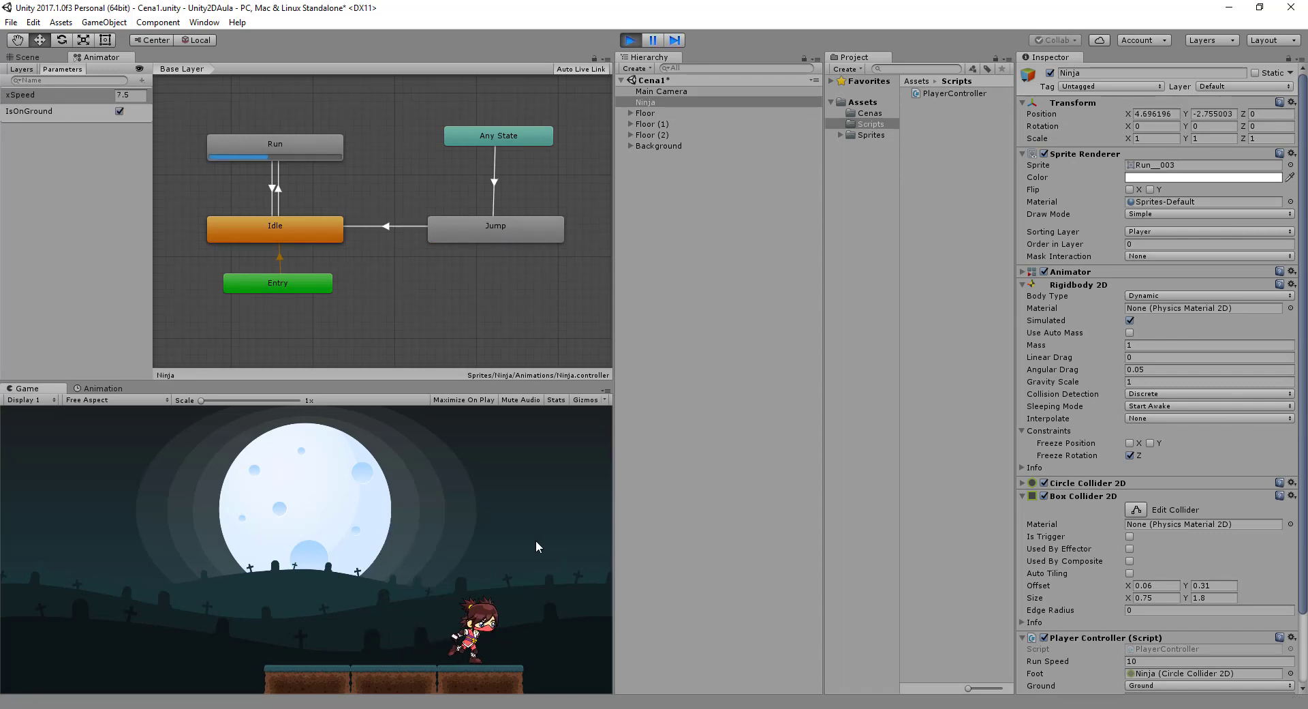
{"action": "key", "text": "Left"}
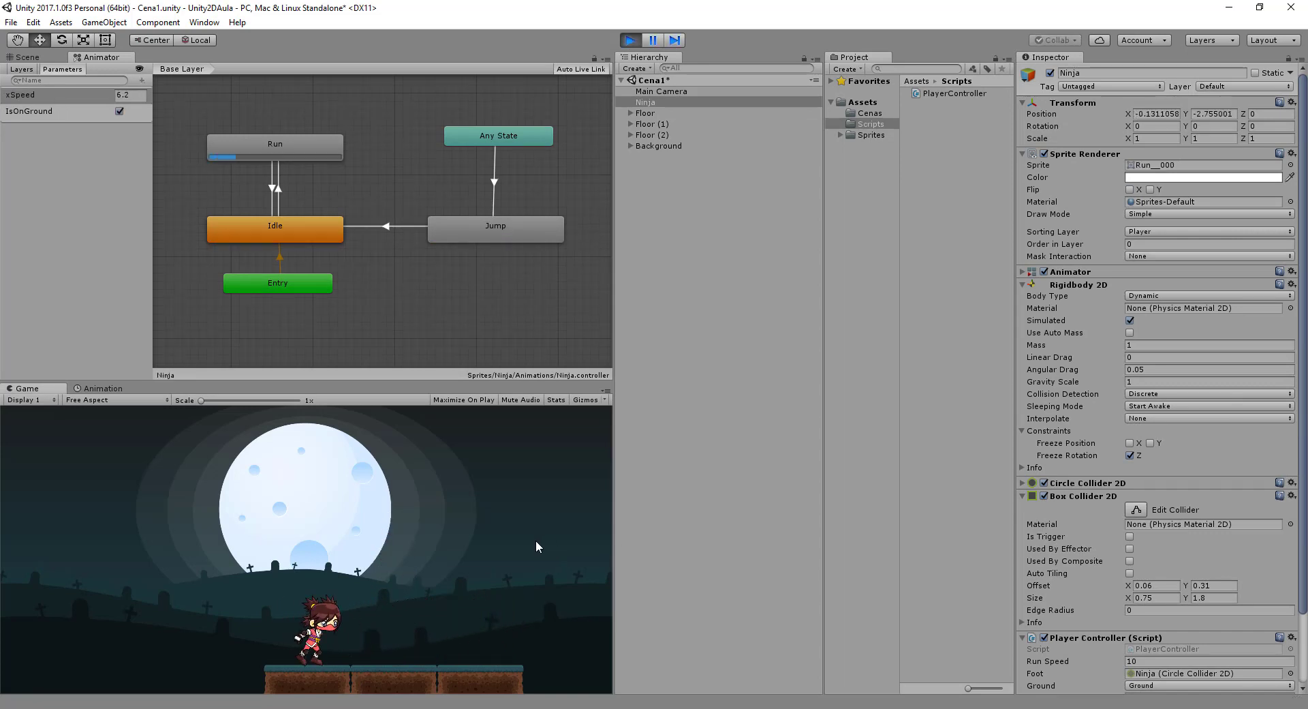
{"action": "key", "text": "Right"}
{"action": "key", "text": "Left"}
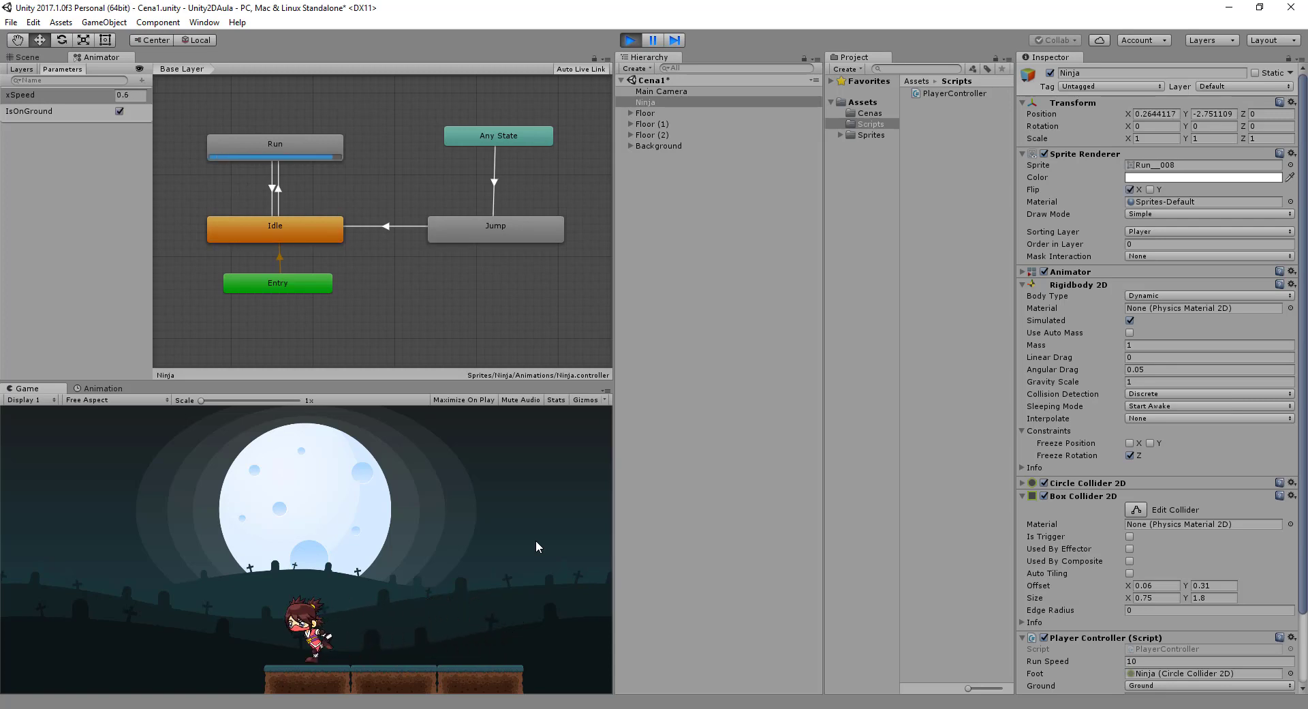
{"action": "key", "text": "Right"}
{"action": "key", "text": "Left"}
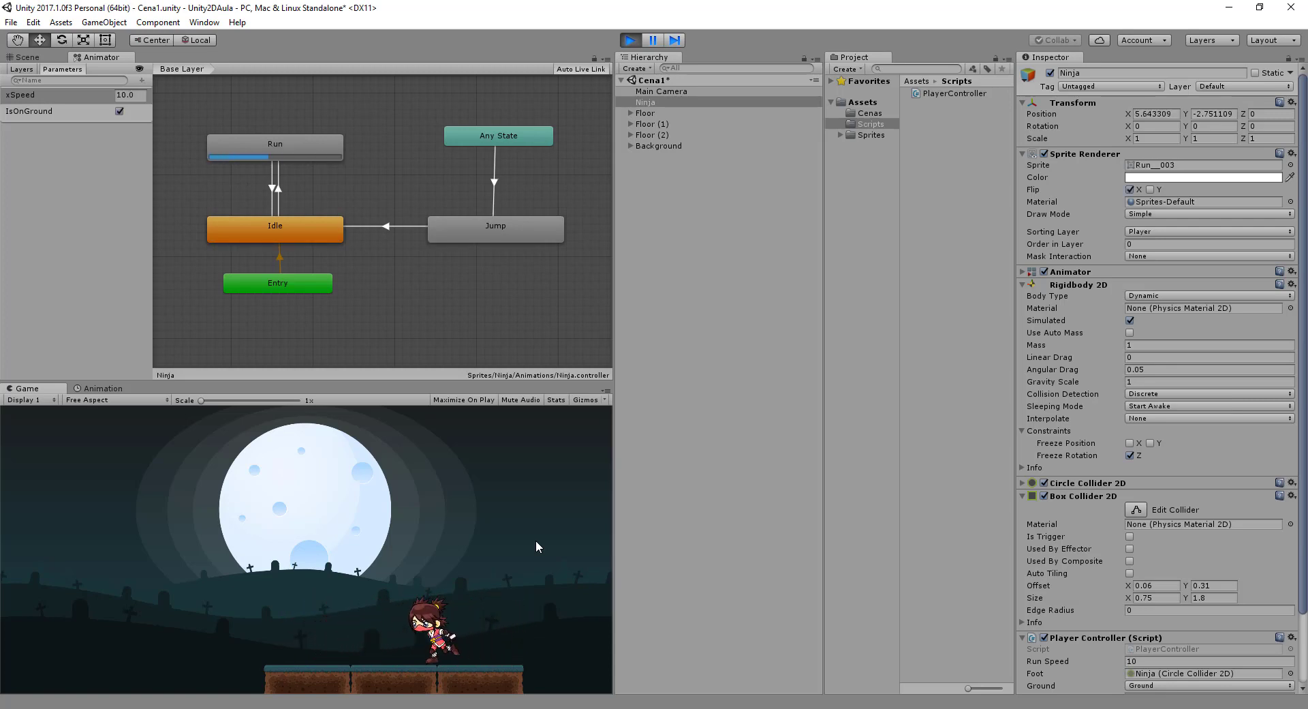
{"action": "key", "text": "Right"}
{"action": "key", "text": "Left"}
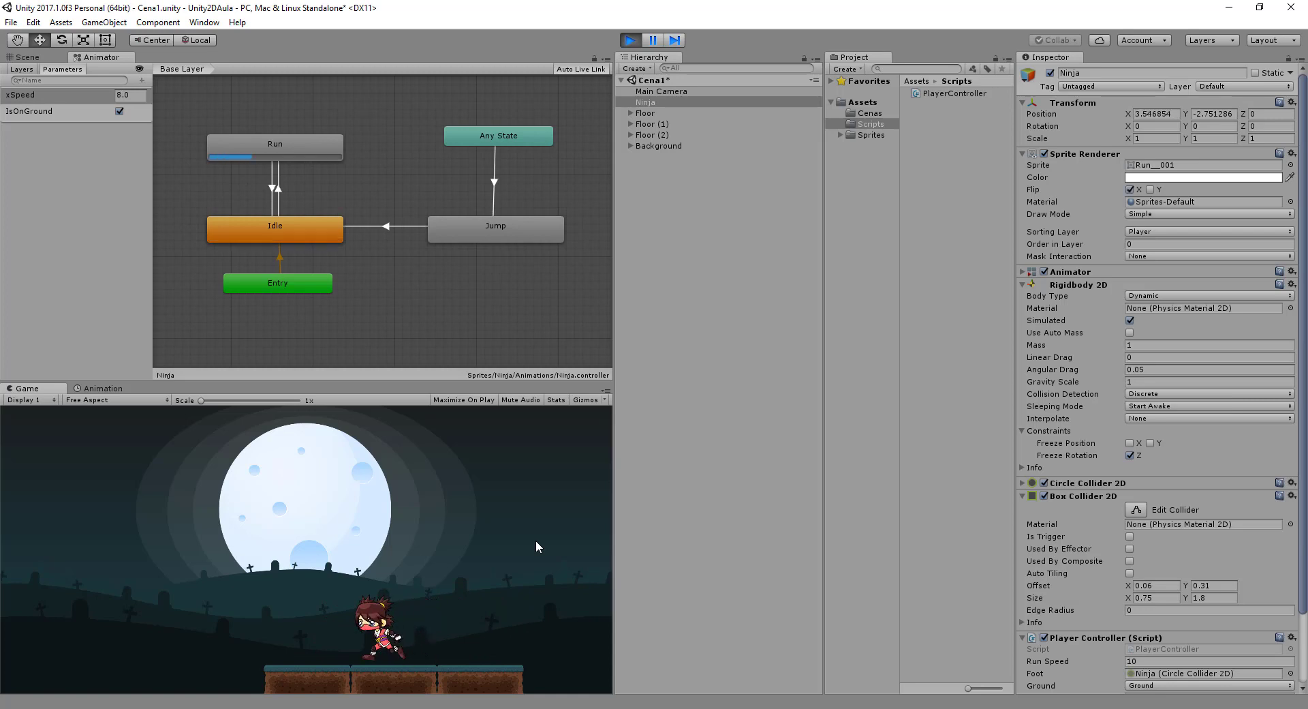
{"action": "key", "text": "Right"}
{"action": "key", "text": "Left"}
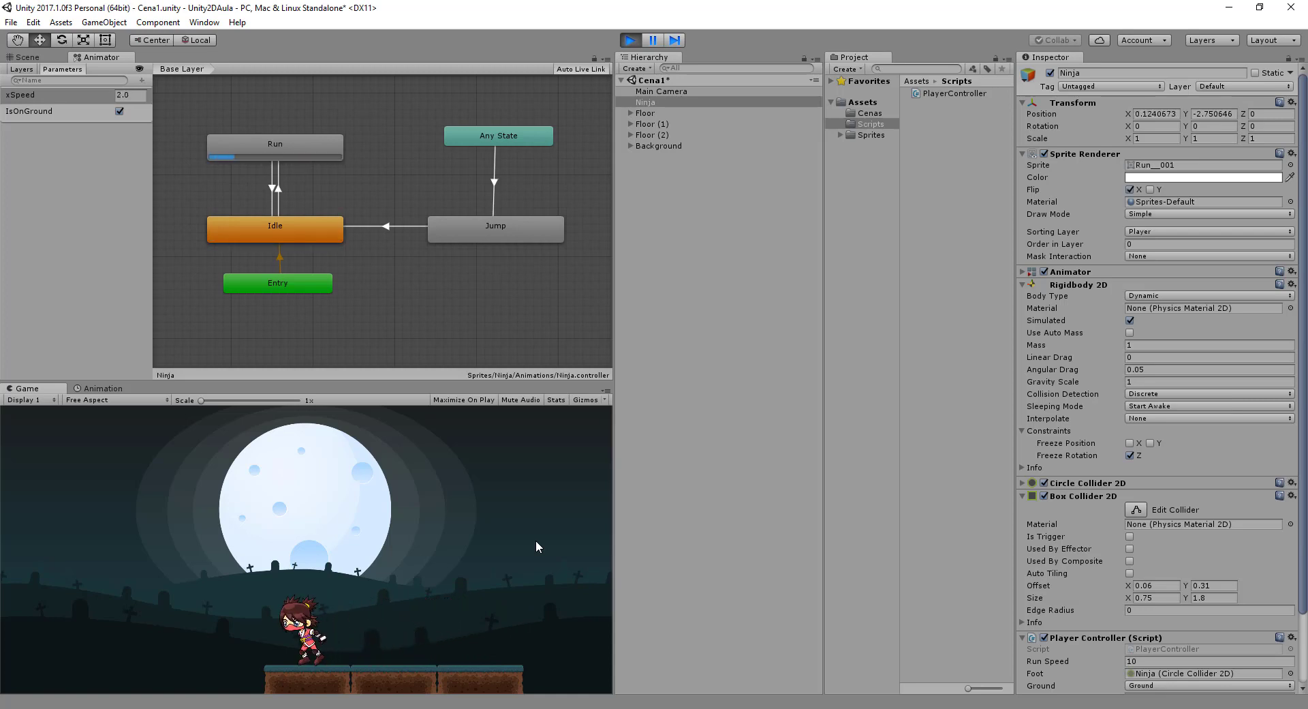
{"action": "key", "text": "Right"}
{"action": "key", "text": "Left"}
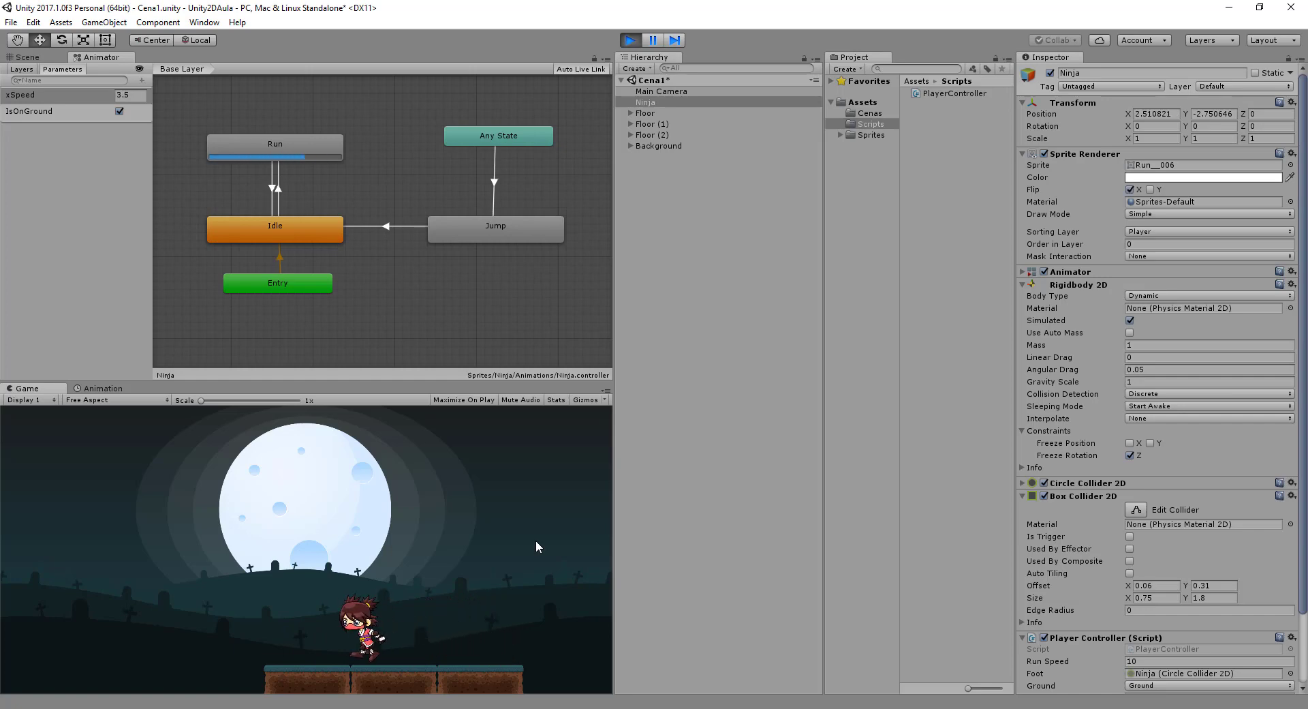
{"action": "key", "text": "alt+Tab"}
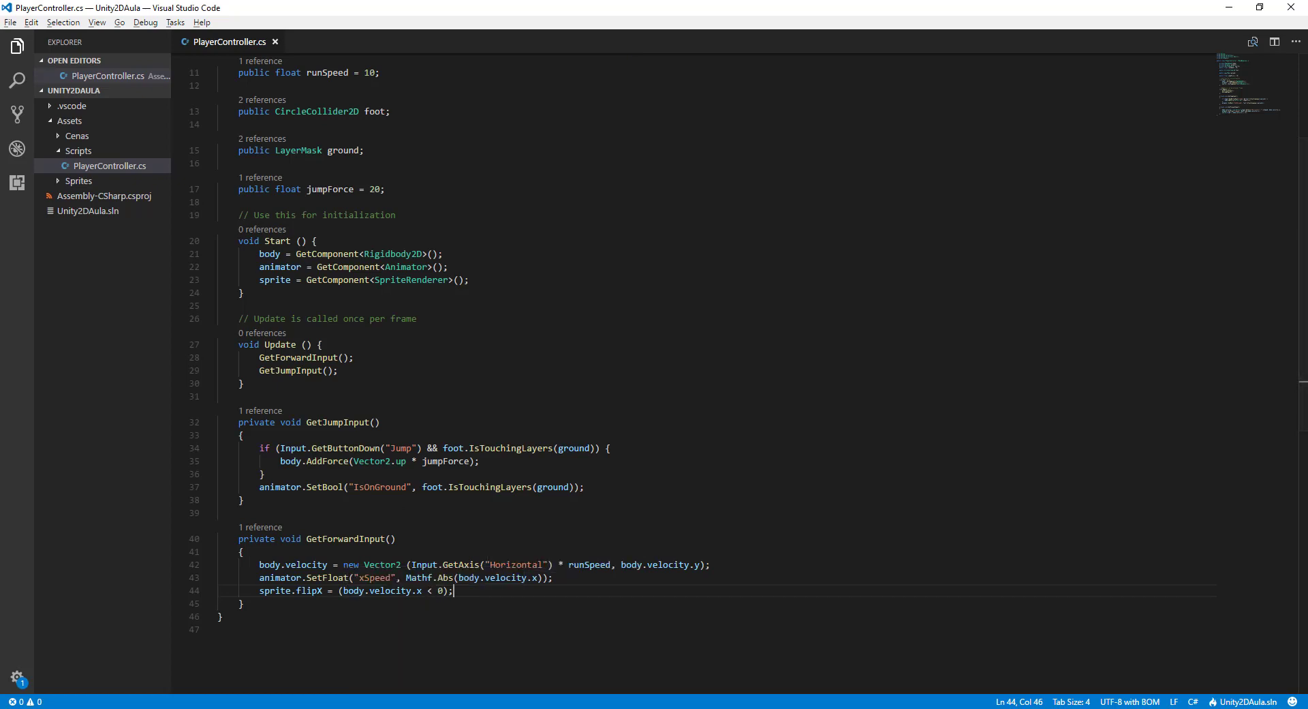
Step: In PlayerController.cs, insert a new line above the existing sprite.flipX assignment
{"action": "key", "text": "alt+Tab"}
{"action": "left_click_drag", "start_coordinate": [453, 590], "coordinate": [259, 590]}
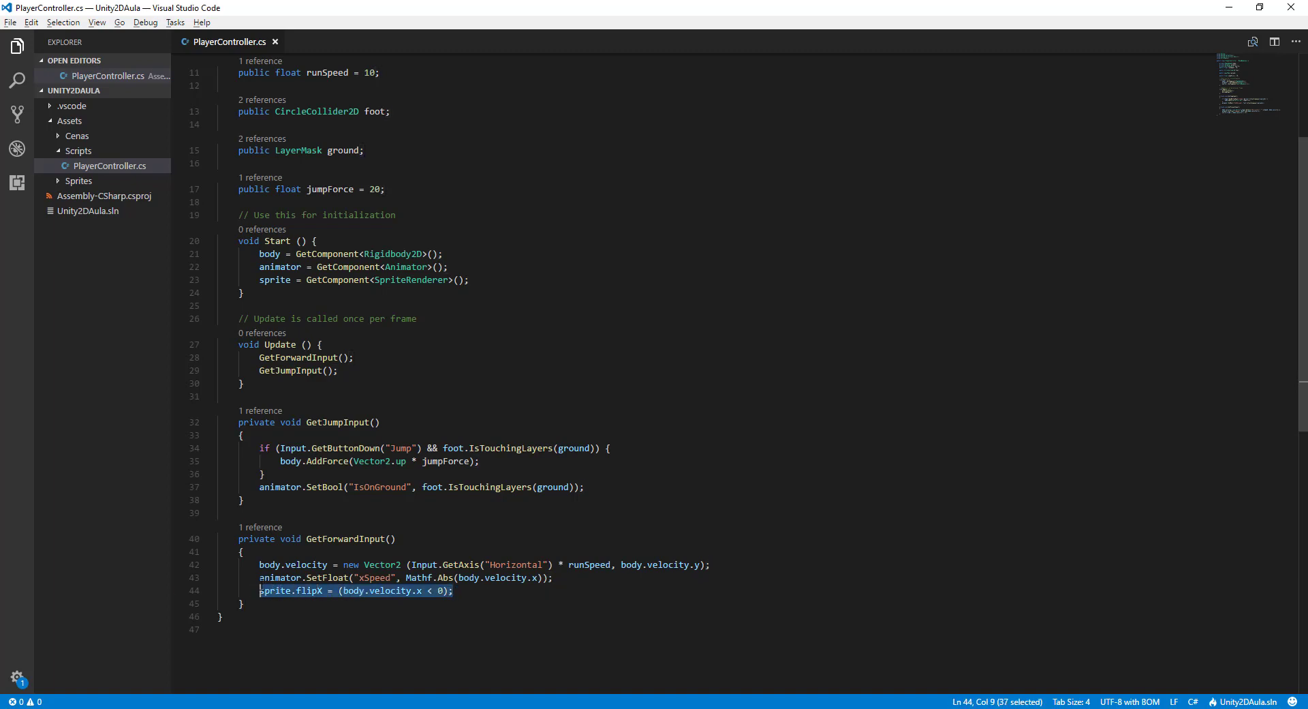
{"action": "left_click", "coordinate": [339, 590]}
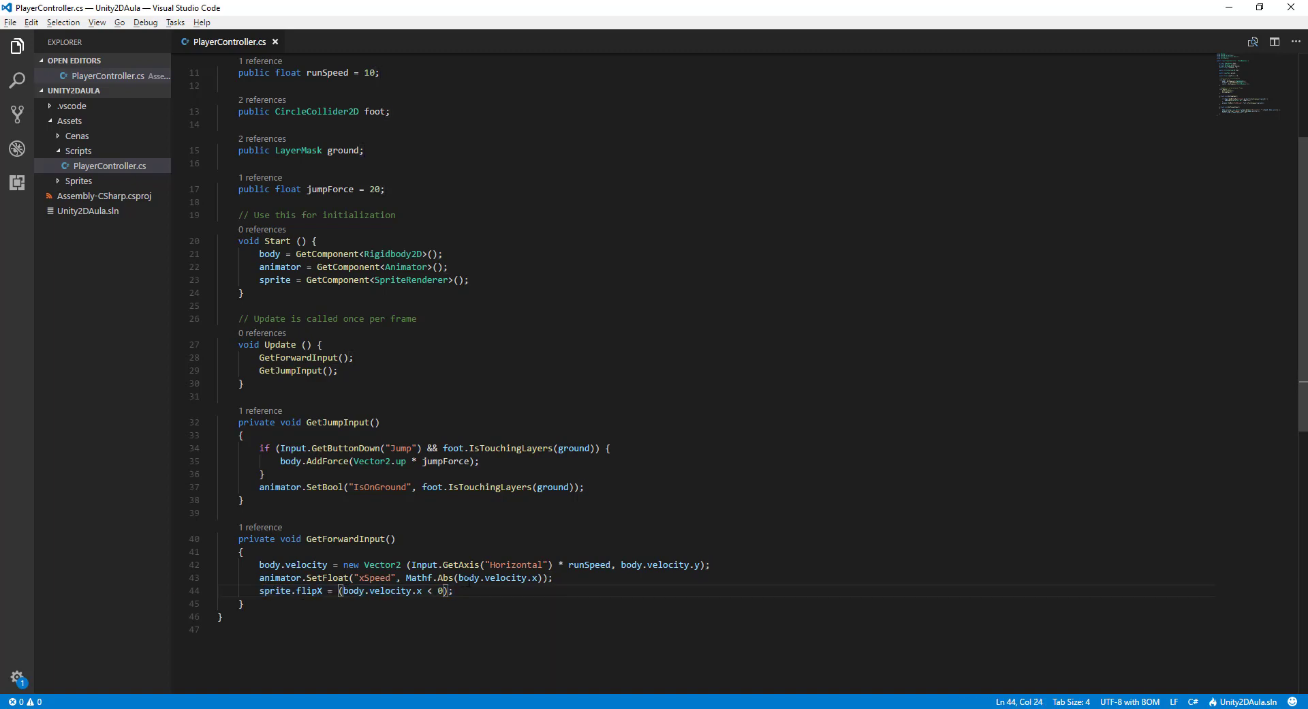
{"action": "left_click_drag", "start_coordinate": [477, 590], "coordinate": [333, 590]}
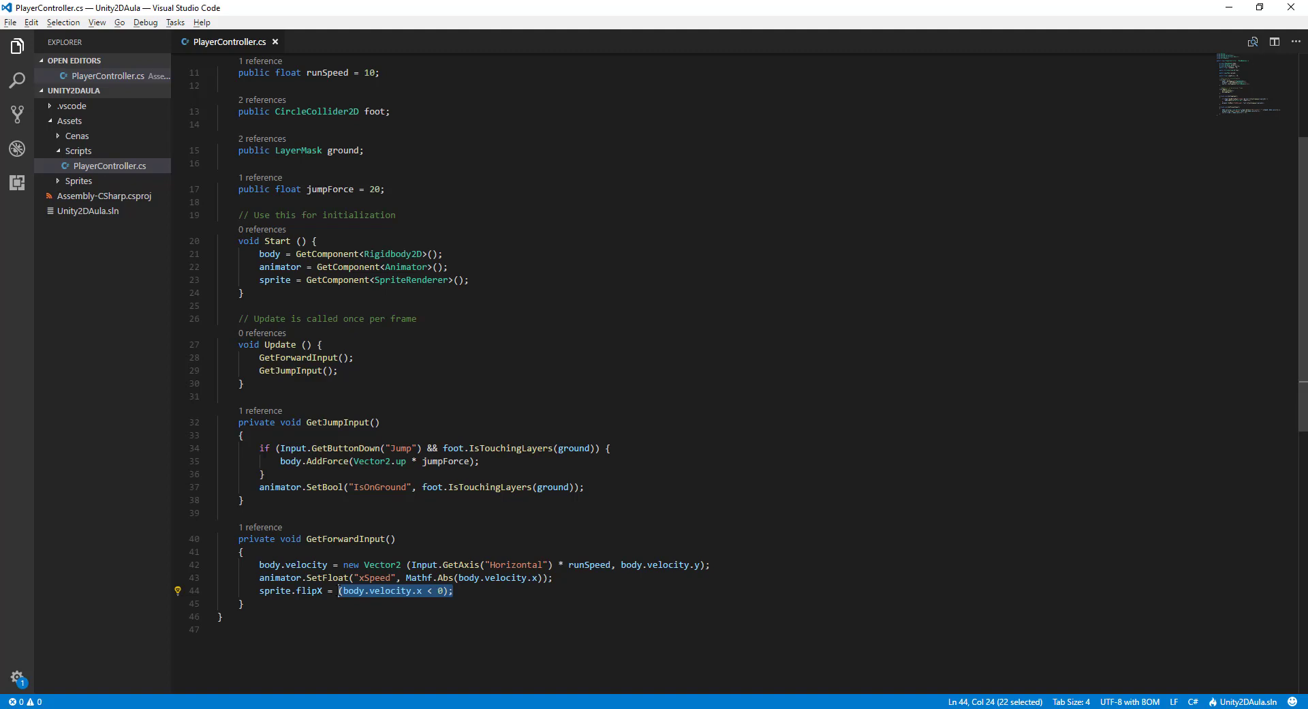
{"action": "left_click", "coordinate": [564, 587]}
{"action": "key", "text": "Return"}
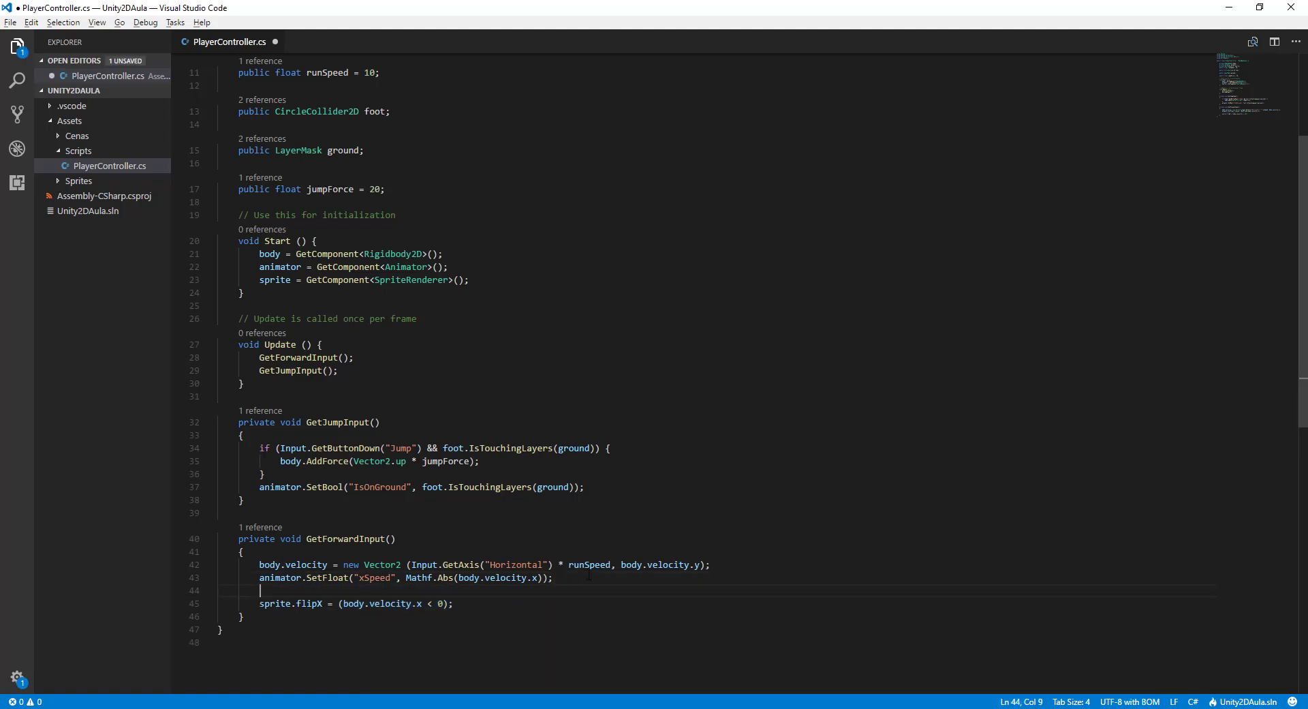
Step: Begin the new condition as if (!sprite.flipX
{"action": "type", "text": "if (s"}
{"action": "type", "text": "pl"}
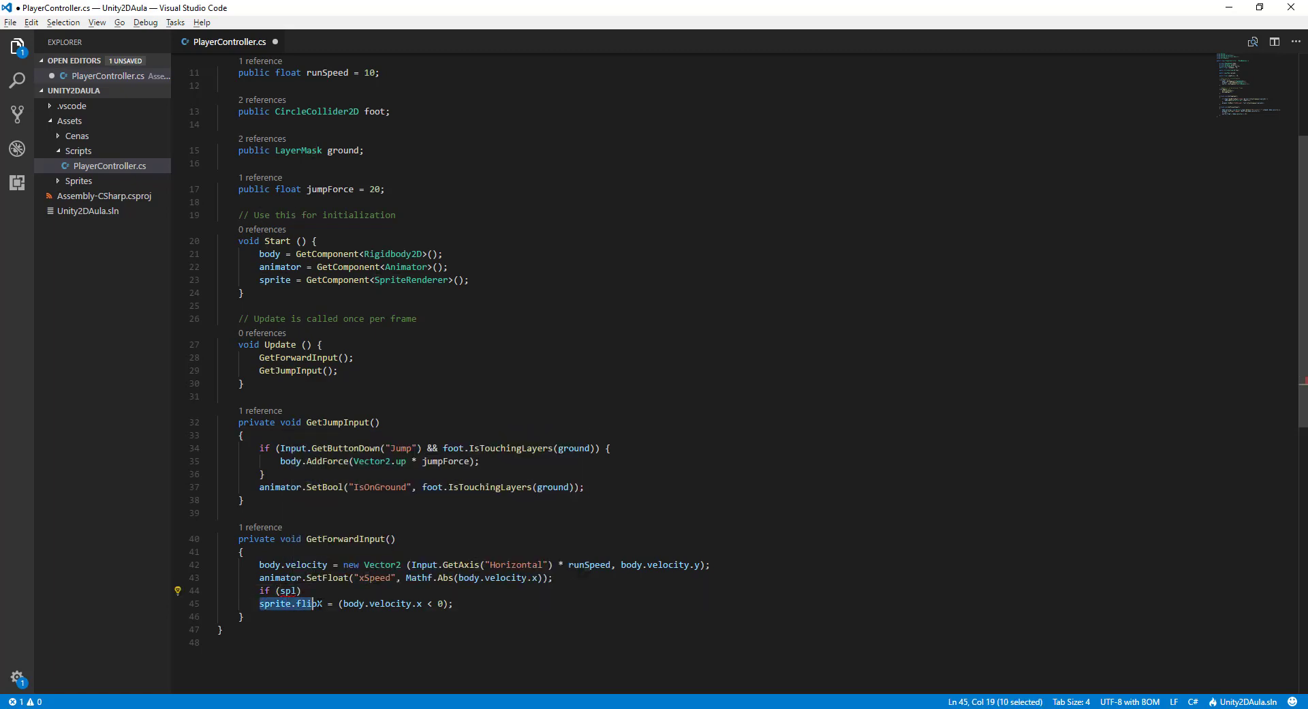
{"action": "left_click_drag", "start_coordinate": [259, 603], "coordinate": [323, 603]}
{"action": "key", "text": "ctrl+c"}
{"action": "double_click", "coordinate": [288, 590]}
{"action": "key", "text": "ctrl+v"}
{"action": "left_click", "coordinate": [279, 590]}
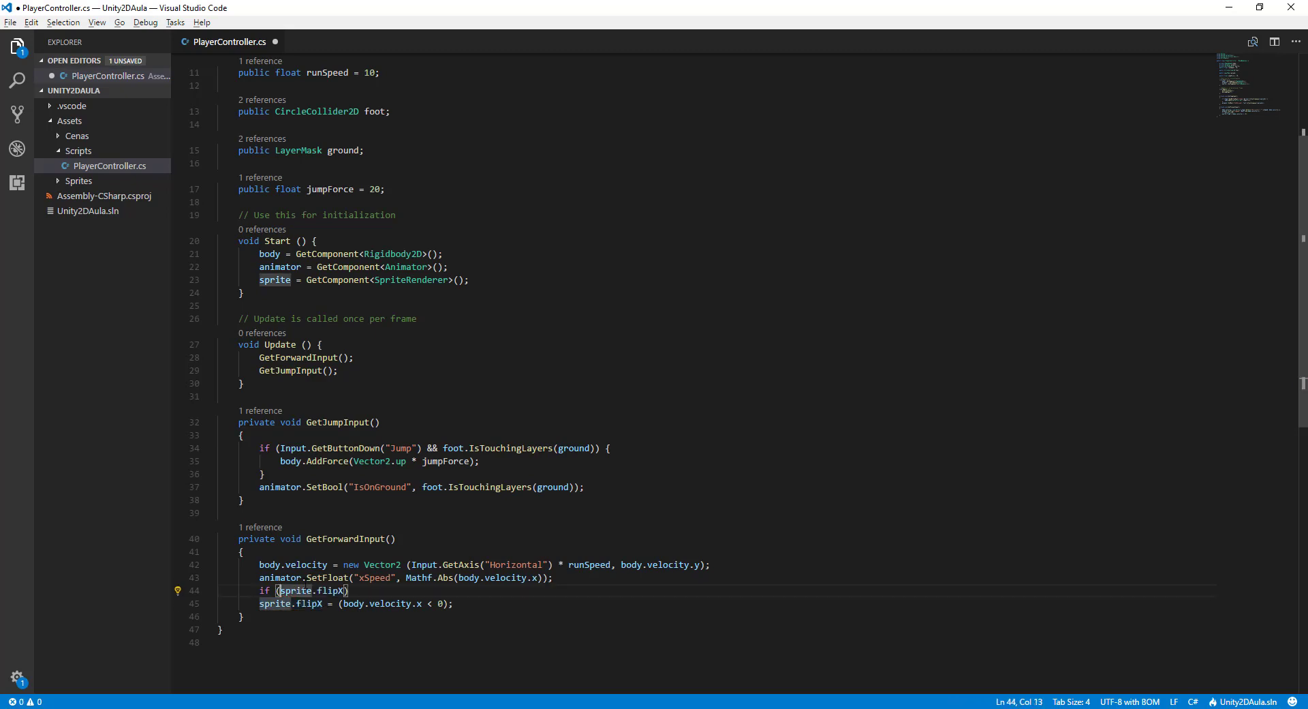
{"action": "type", "text": "!"}
Step: Complete the condition with && body.velocity.x < 0 and open the brace
{"action": "left_click", "coordinate": [351, 590]}
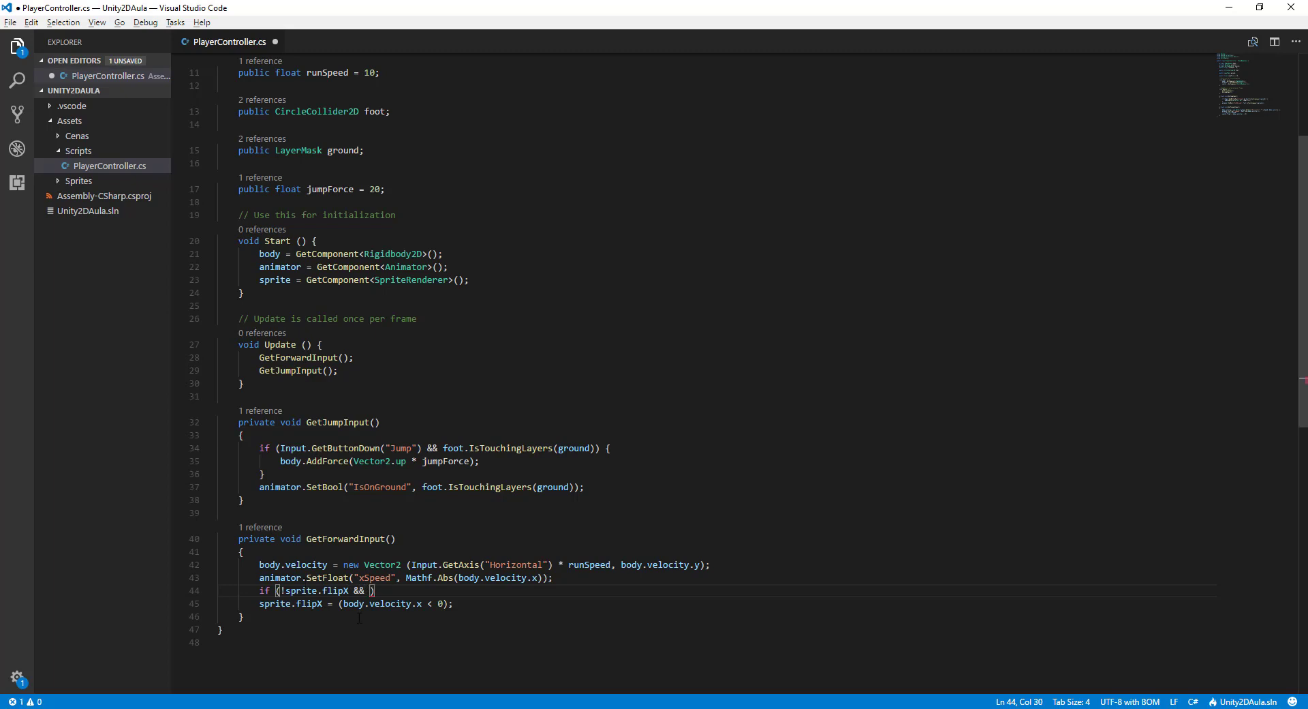
{"action": "left_click_drag", "start_coordinate": [343, 604], "coordinate": [439, 603]}
{"action": "key", "text": "ctrl+c"}
{"action": "left_click", "coordinate": [370, 590]}
{"action": "key", "text": "ctrl+v"}
{"action": "type", "text": "{"}
Step: Write sprite.flipX = true; inside the new if block
{"action": "key", "text": "Return"}
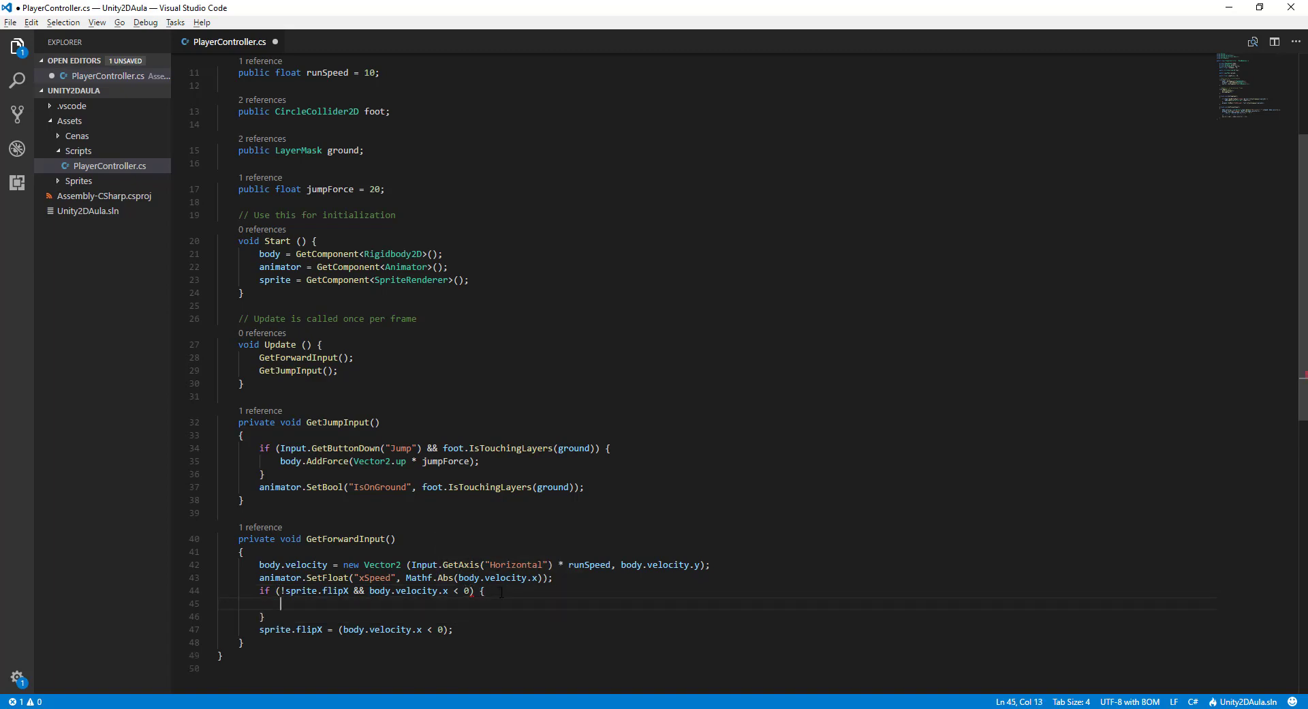
{"action": "type", "text": "s"}
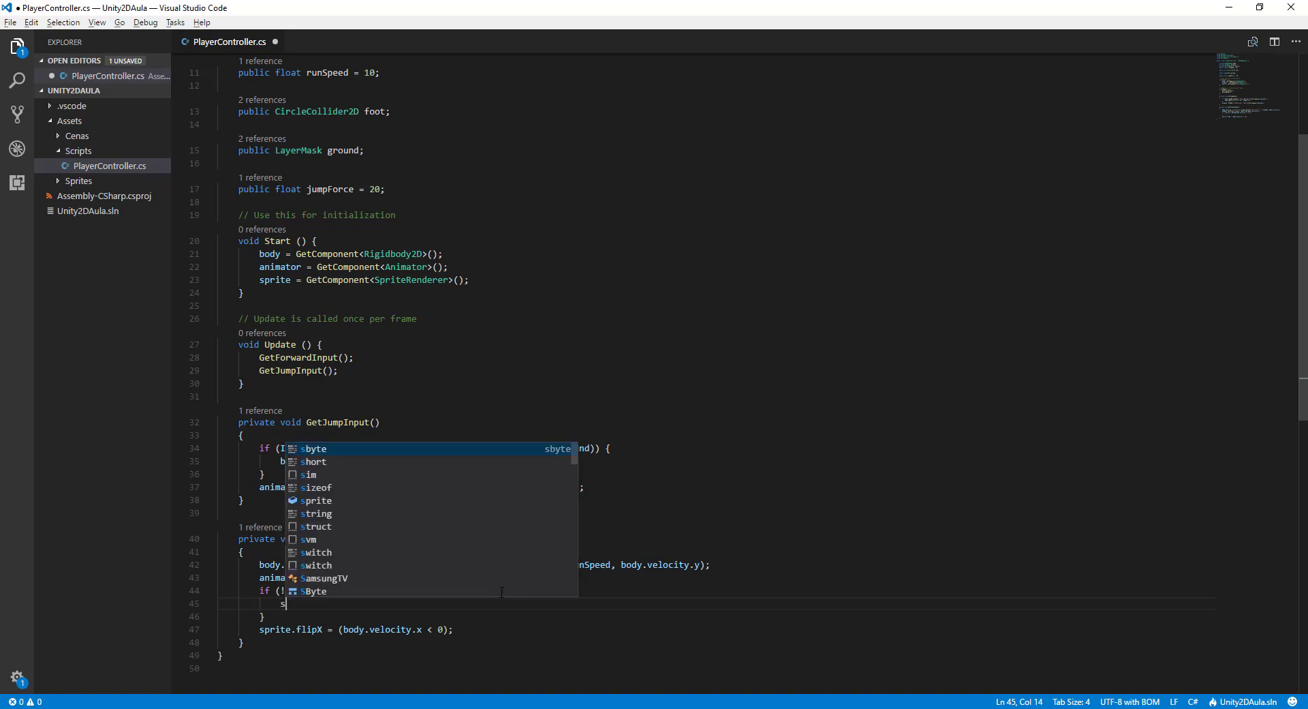
{"action": "type", "text": "par"}
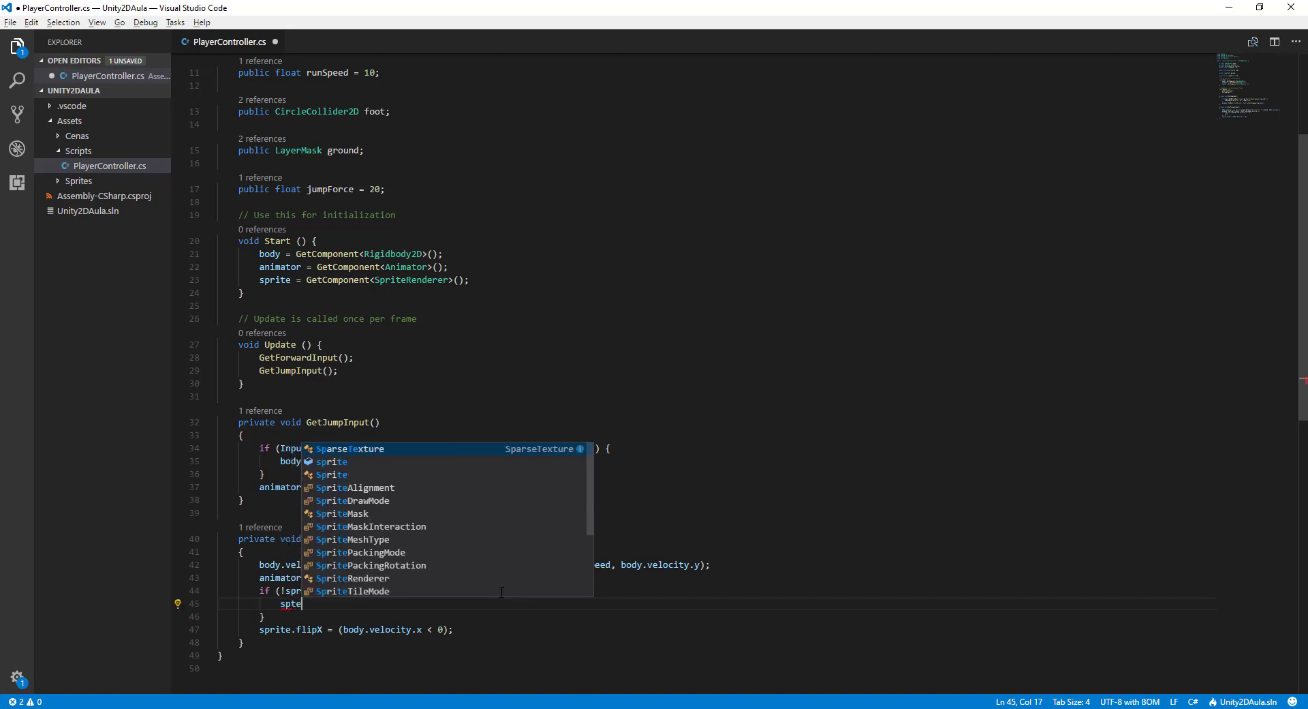
{"action": "key", "text": "Return"}
{"action": "key", "text": "BackSpace"}
{"action": "key", "text": "BackSpace"}
{"action": "key", "text": "BackSpace"}
{"action": "key", "text": "BackSpace"}
{"action": "key", "text": "BackSpace"}
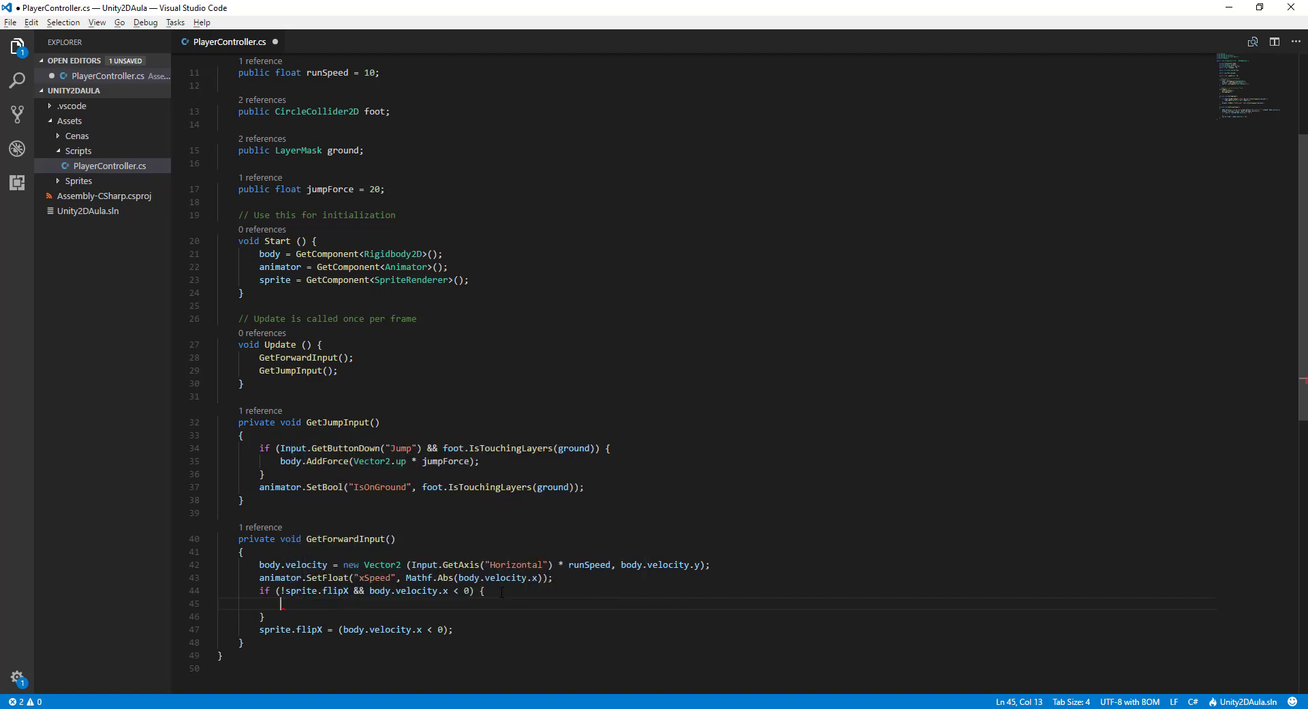
{"action": "type", "text": "sprite.flip"}
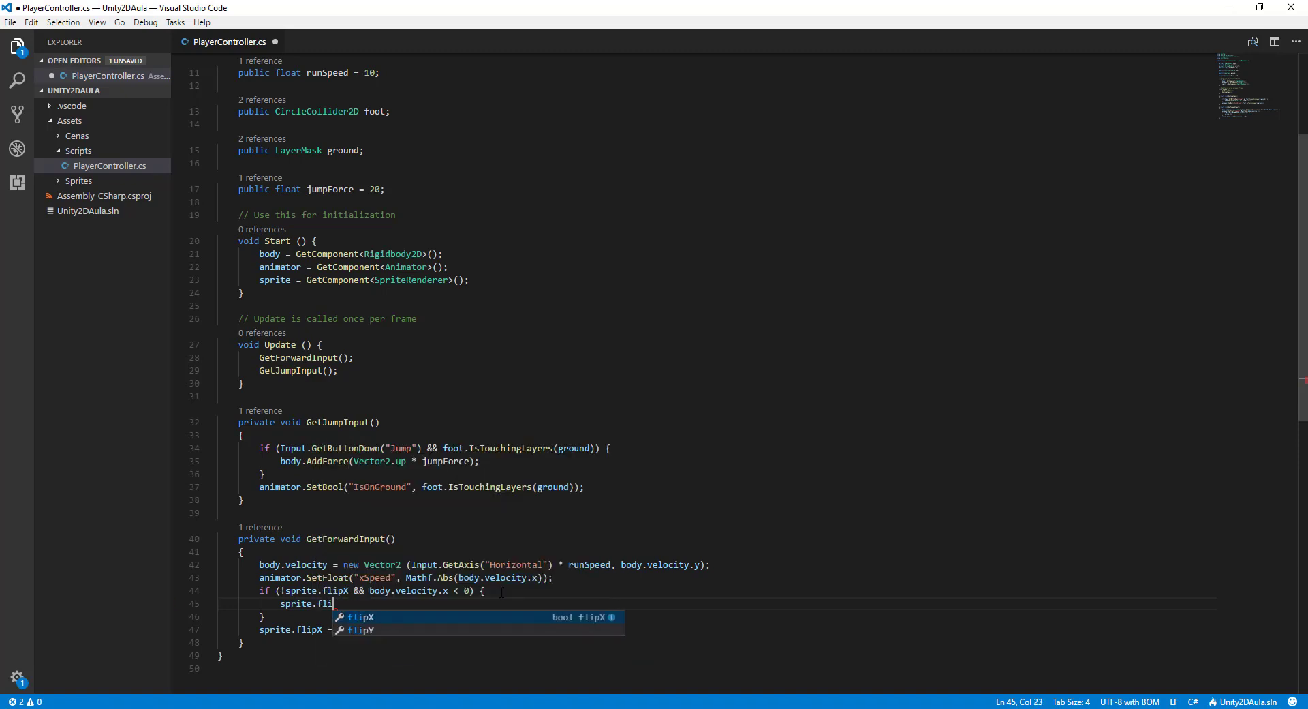
{"action": "key", "text": "Return"}
{"action": "type", "text": "true"}
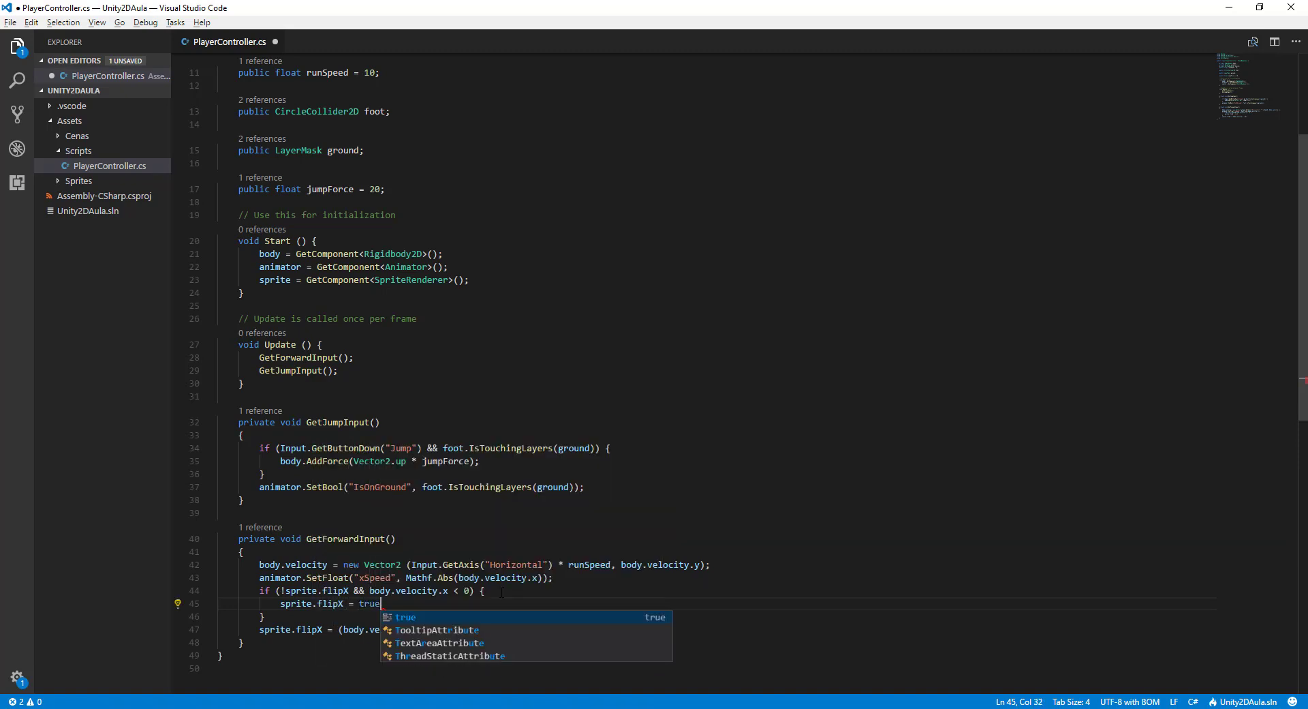
{"action": "type", "text": ";"}
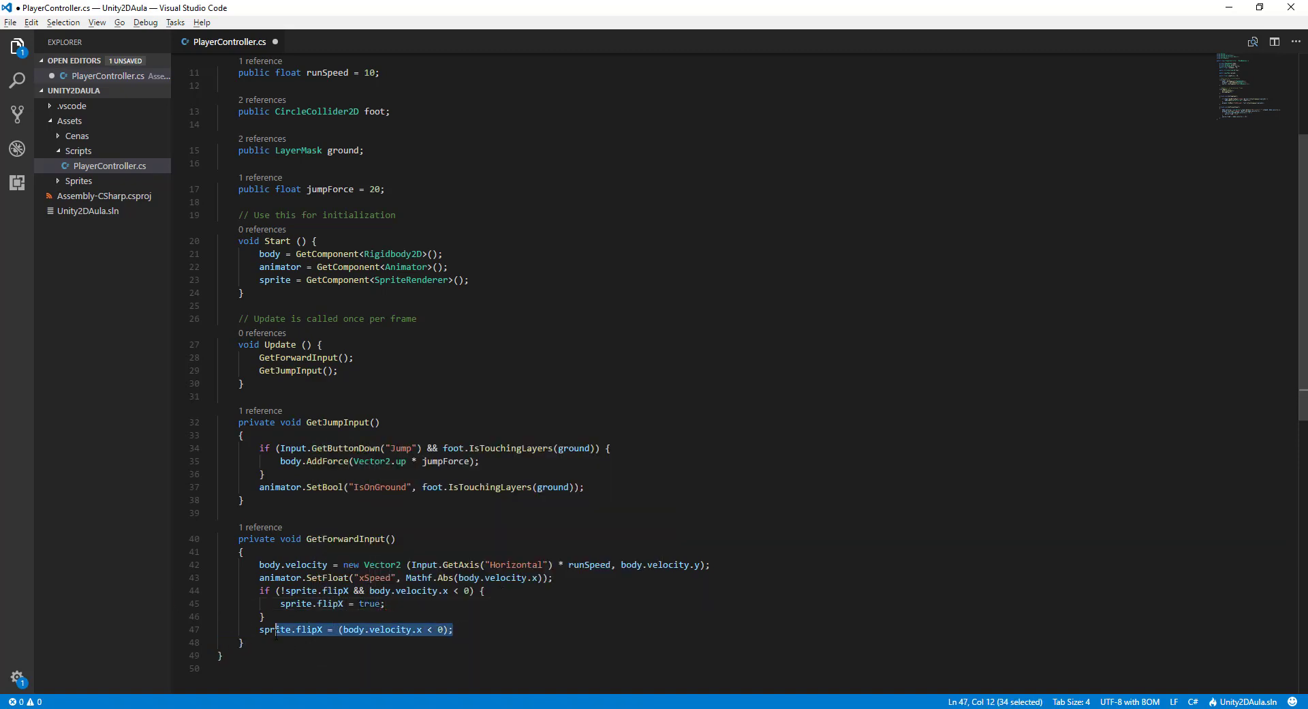
Step: Replace the old unconditional flip line with an else-if whose condition starts sprite.flipX &&
{"action": "left_click_drag", "start_coordinate": [454, 629], "coordinate": [260, 628]}
{"action": "key", "text": "BackSpace"}
{"action": "key", "text": "BackSpace"}
{"action": "key", "text": "BackSpace"}
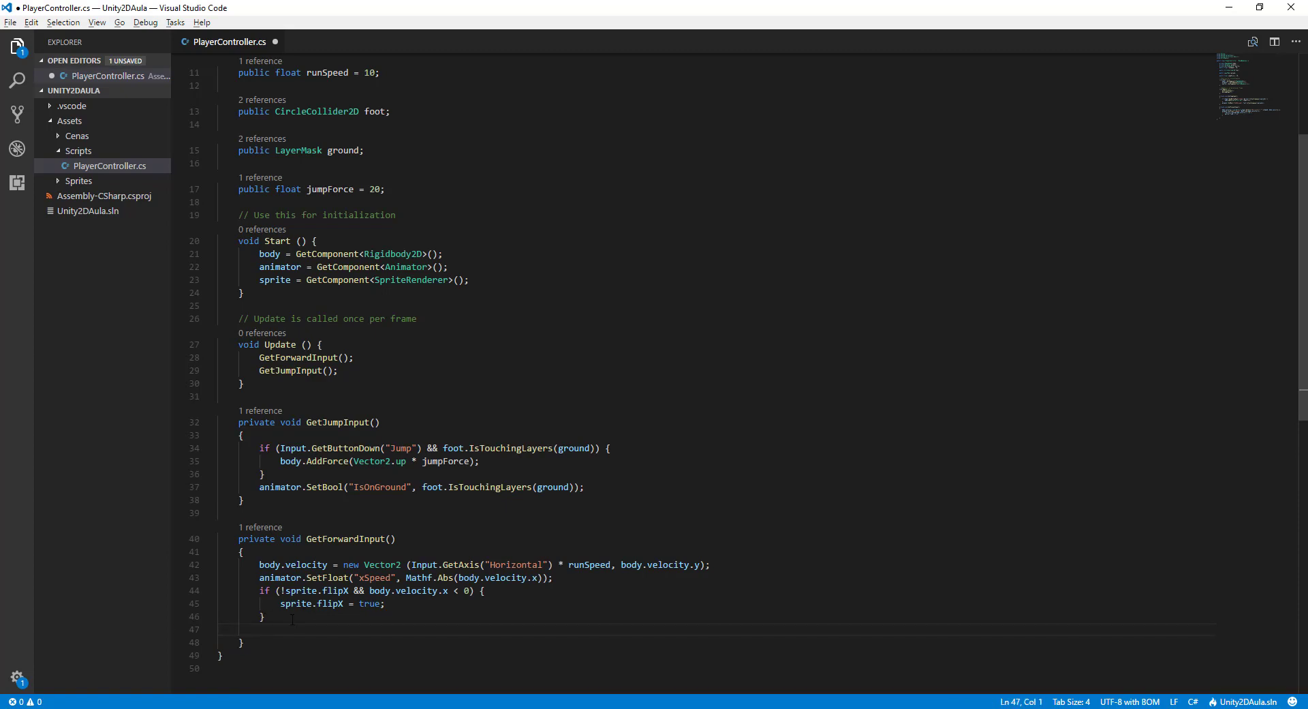
{"action": "key", "text": "BackSpace"}
{"action": "type", "text": "else"}
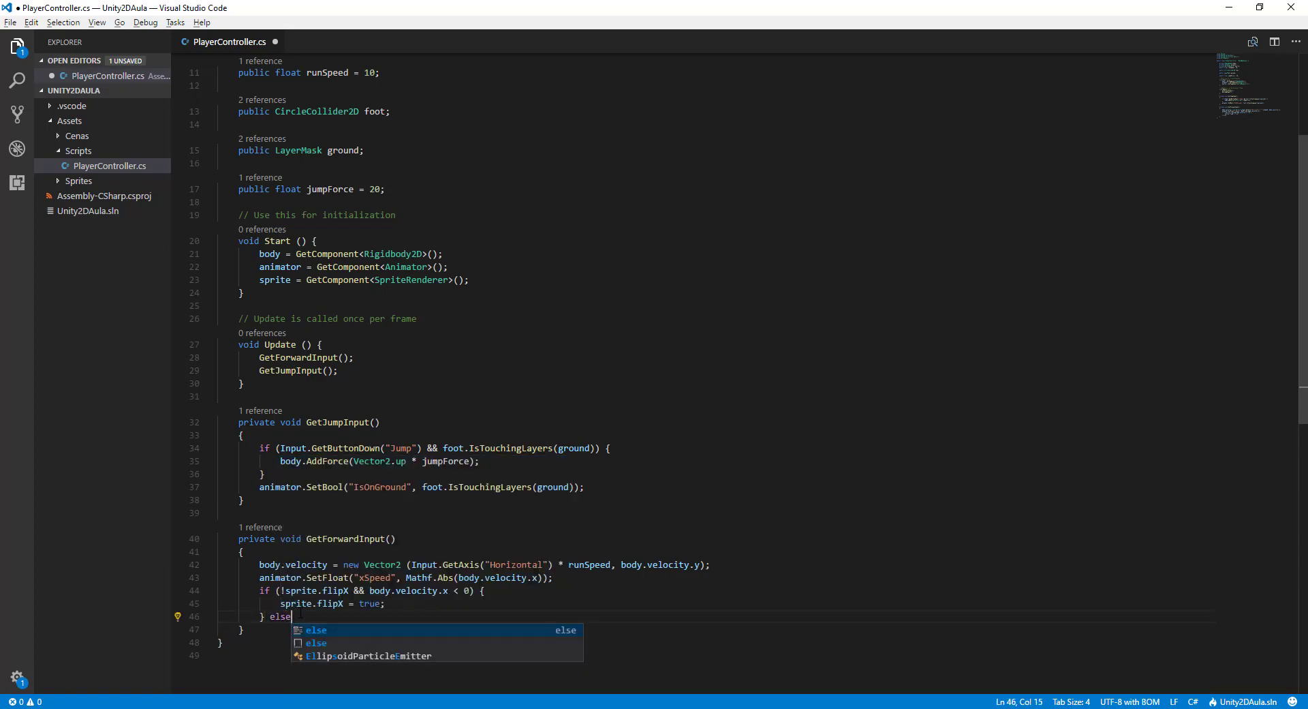
{"action": "type", "text": " {"}
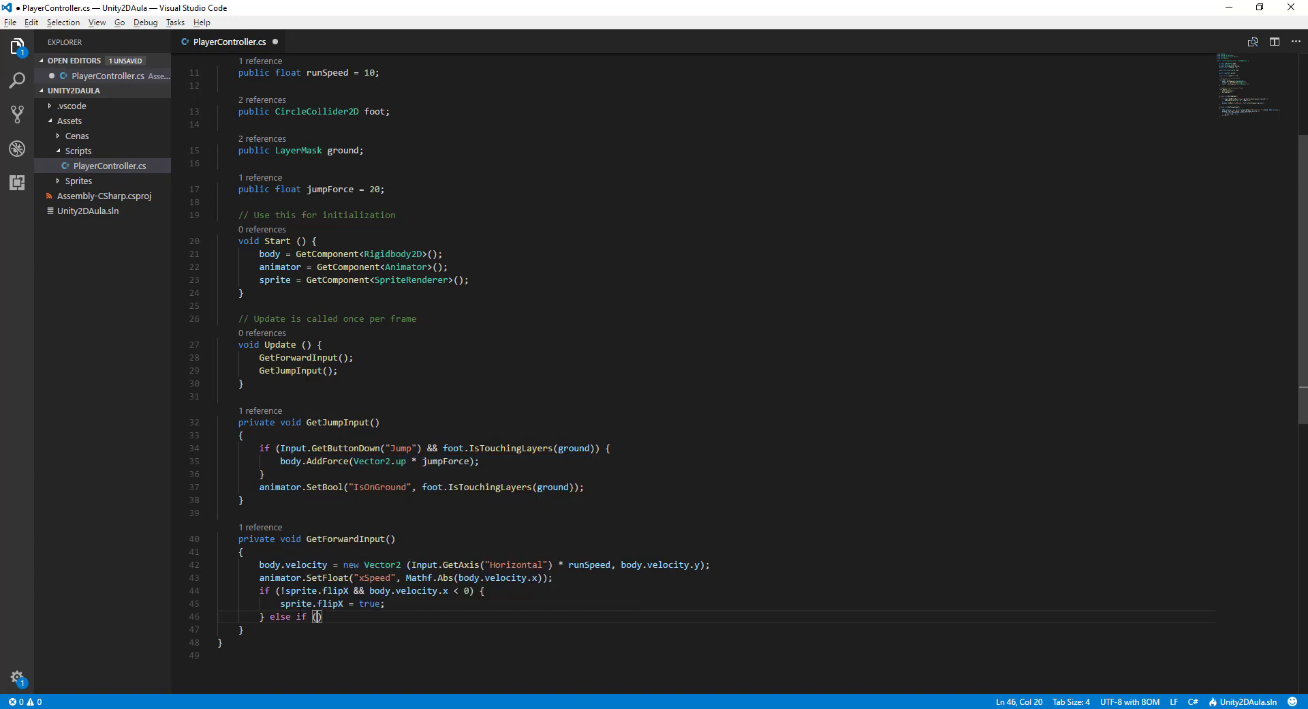
{"action": "left_click_drag", "start_coordinate": [281, 603], "coordinate": [343, 603]}
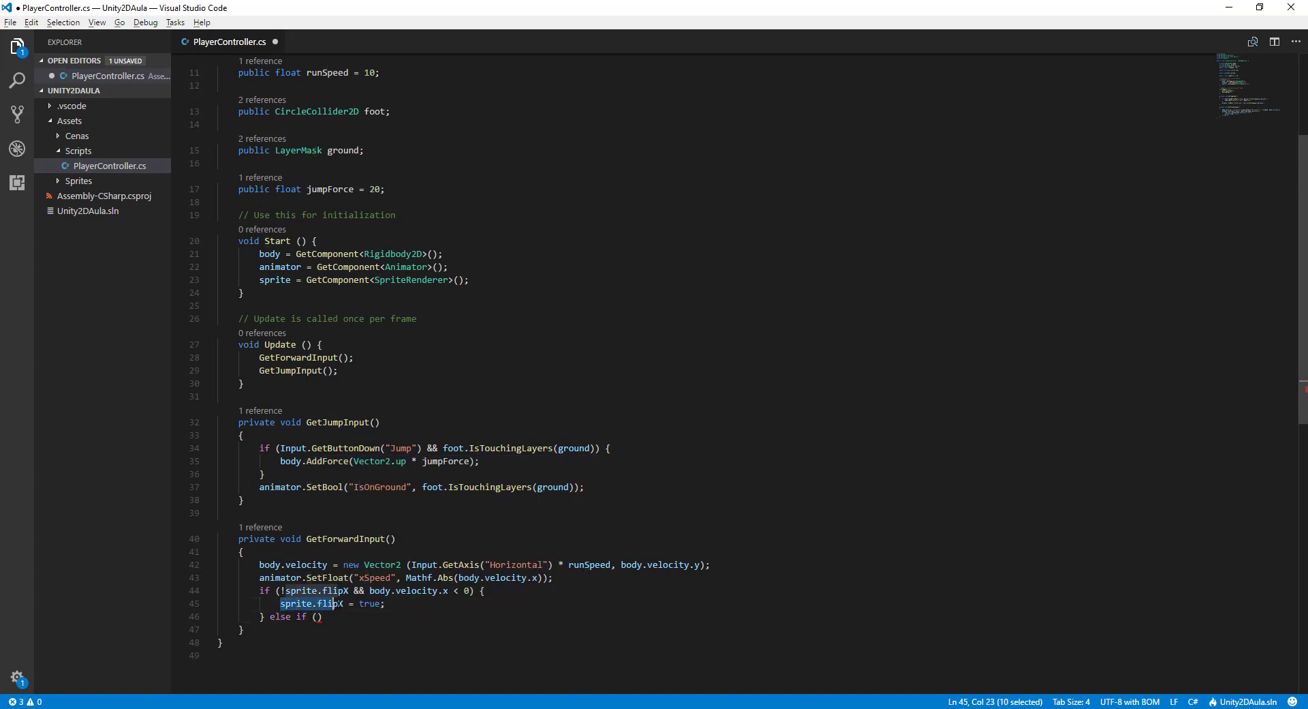
{"action": "key", "text": "ctrl+c"}
{"action": "left_click", "coordinate": [317, 616]}
{"action": "key", "text": "ctrl+v"}
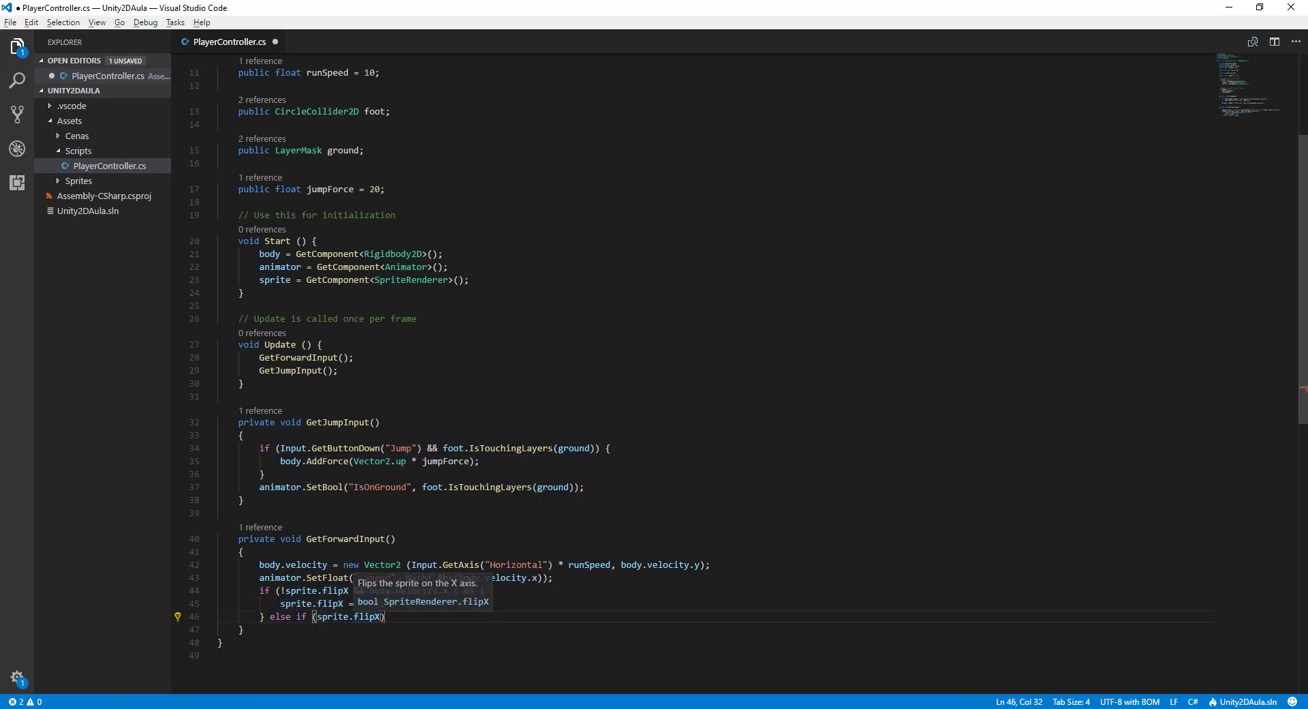
{"action": "type", "text": "&&"}
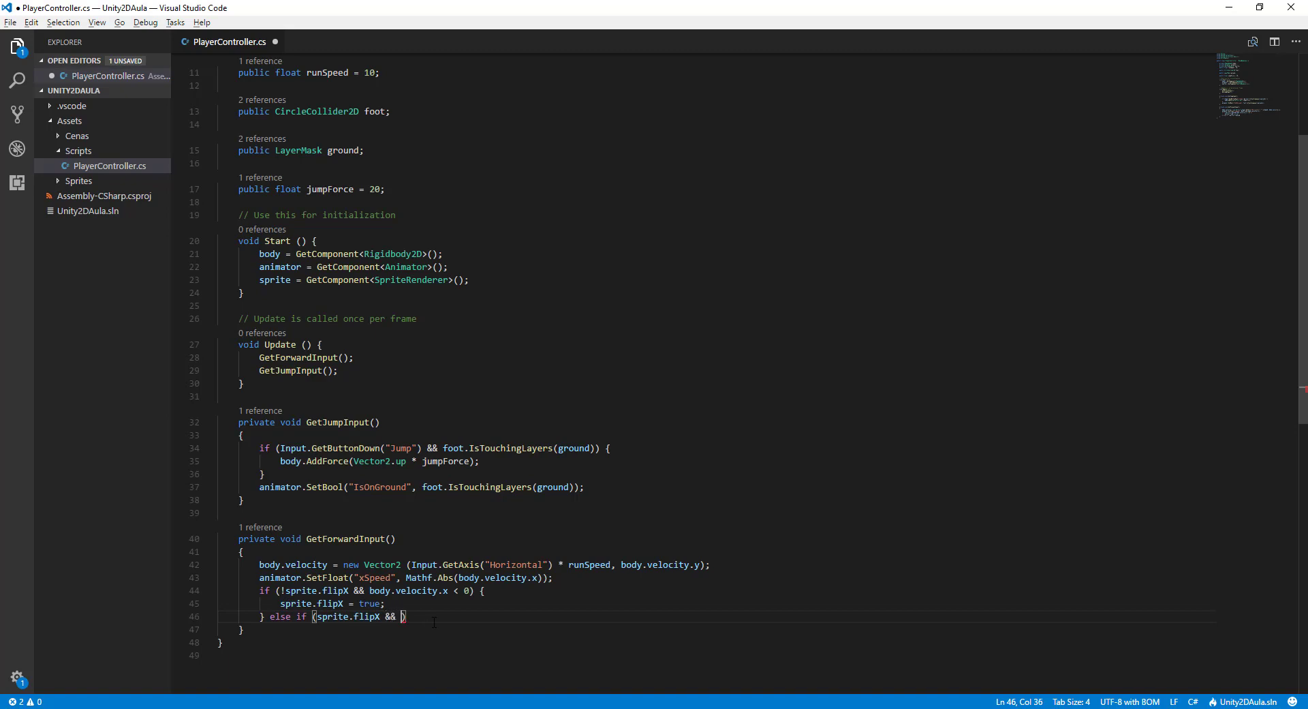
Step: Finish the else-if condition as body.velocity.x > 0 and open its block
{"action": "left_click_drag", "start_coordinate": [369, 590], "coordinate": [464, 590]}
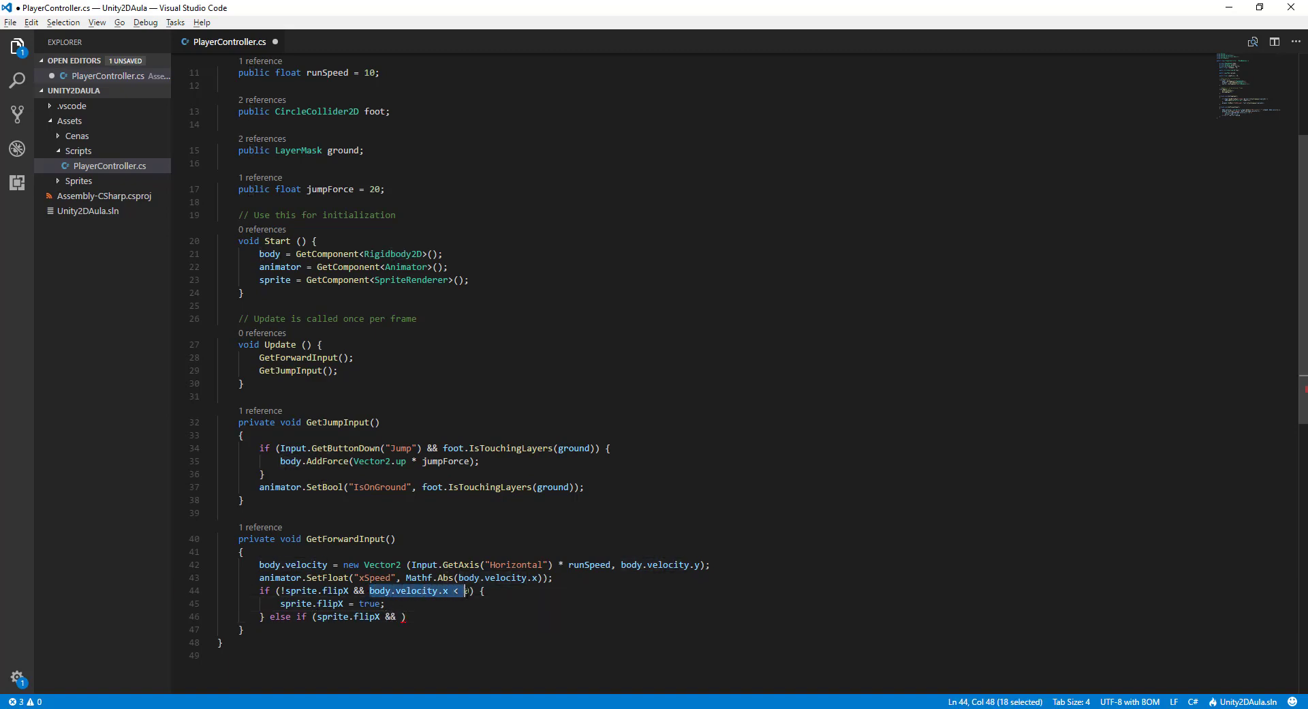
{"action": "key", "text": "ctrl+c"}
{"action": "left_click", "coordinate": [401, 616]}
{"action": "key", "text": "ctrl+v"}
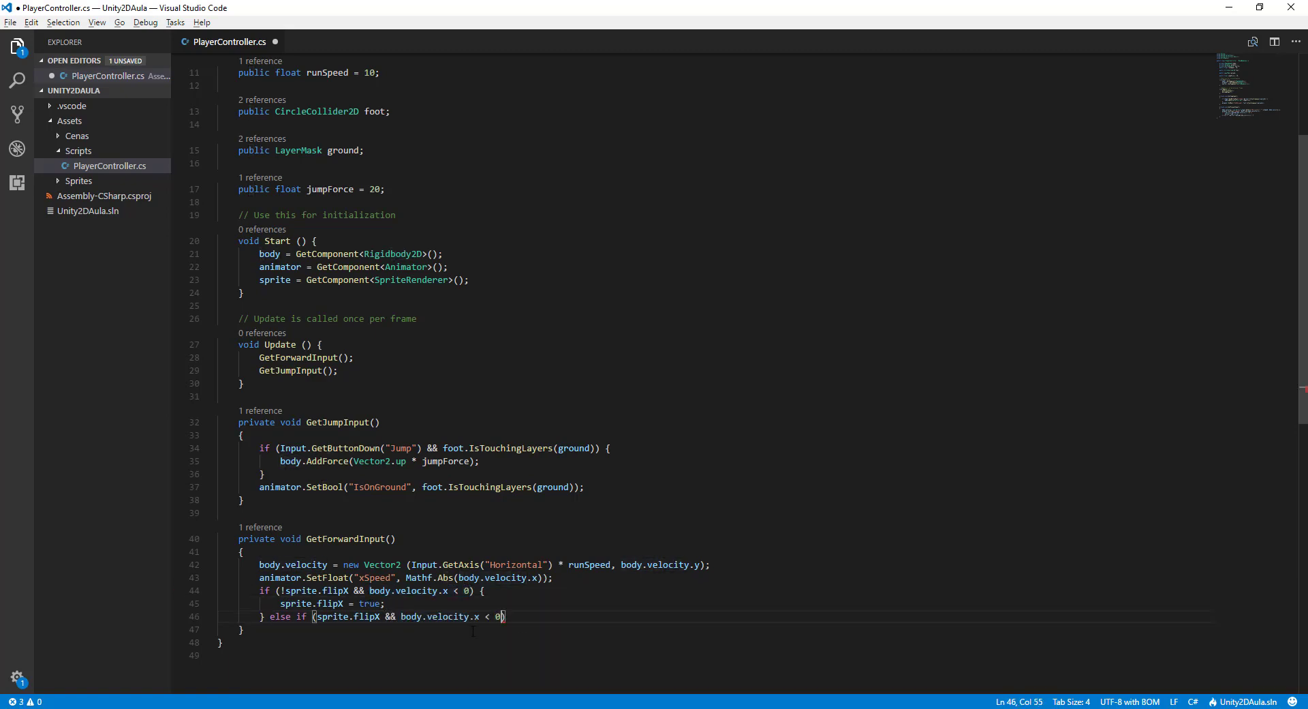
{"action": "left_click", "coordinate": [490, 616]}
{"action": "key", "text": "BackSpace"}
{"action": "type", "text": "> 0) "}
{"action": "type", "text": "{"}
{"action": "key", "text": "Return"}
Step: Set sprite.flipX = false inside the else-if block and save PlayerController.cs
{"action": "left_click_drag", "start_coordinate": [380, 602], "coordinate": [269, 603]}
{"action": "left_click_drag", "start_coordinate": [385, 603], "coordinate": [278, 603]}
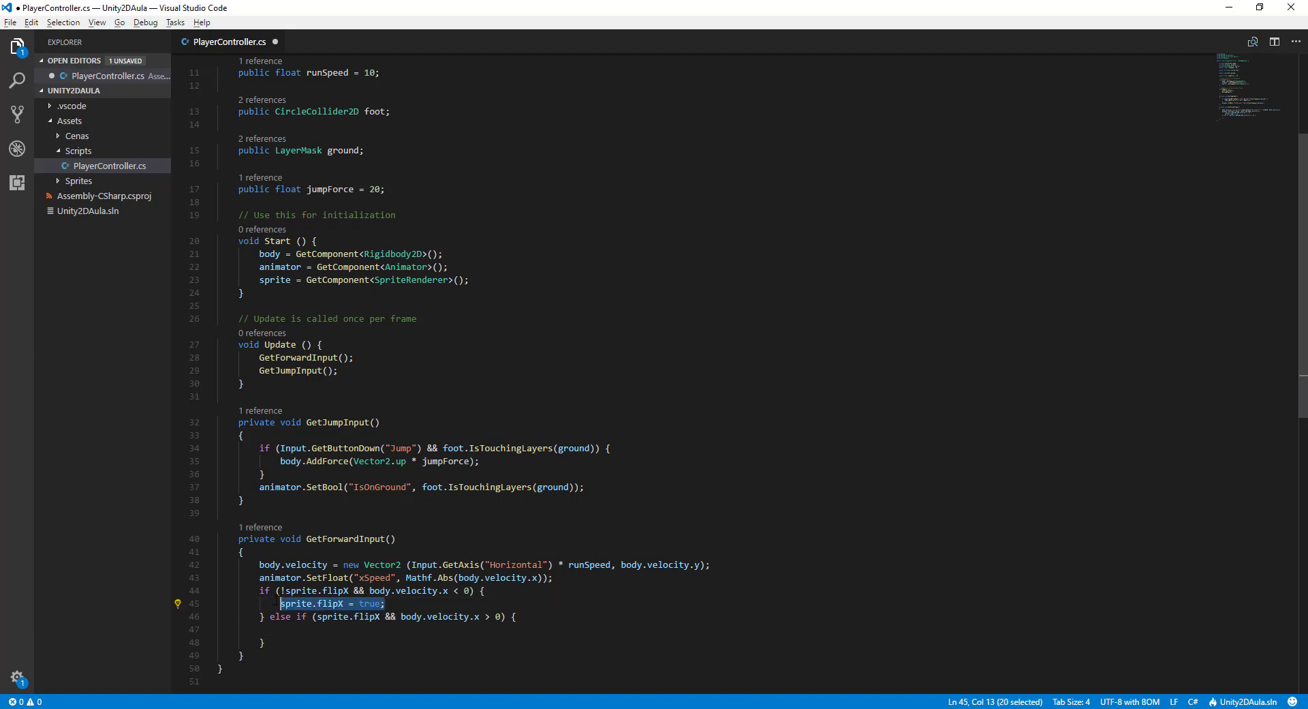
{"action": "key", "text": "ctrl+c"}
{"action": "left_click", "coordinate": [300, 629]}
{"action": "key", "text": "ctrl+v"}
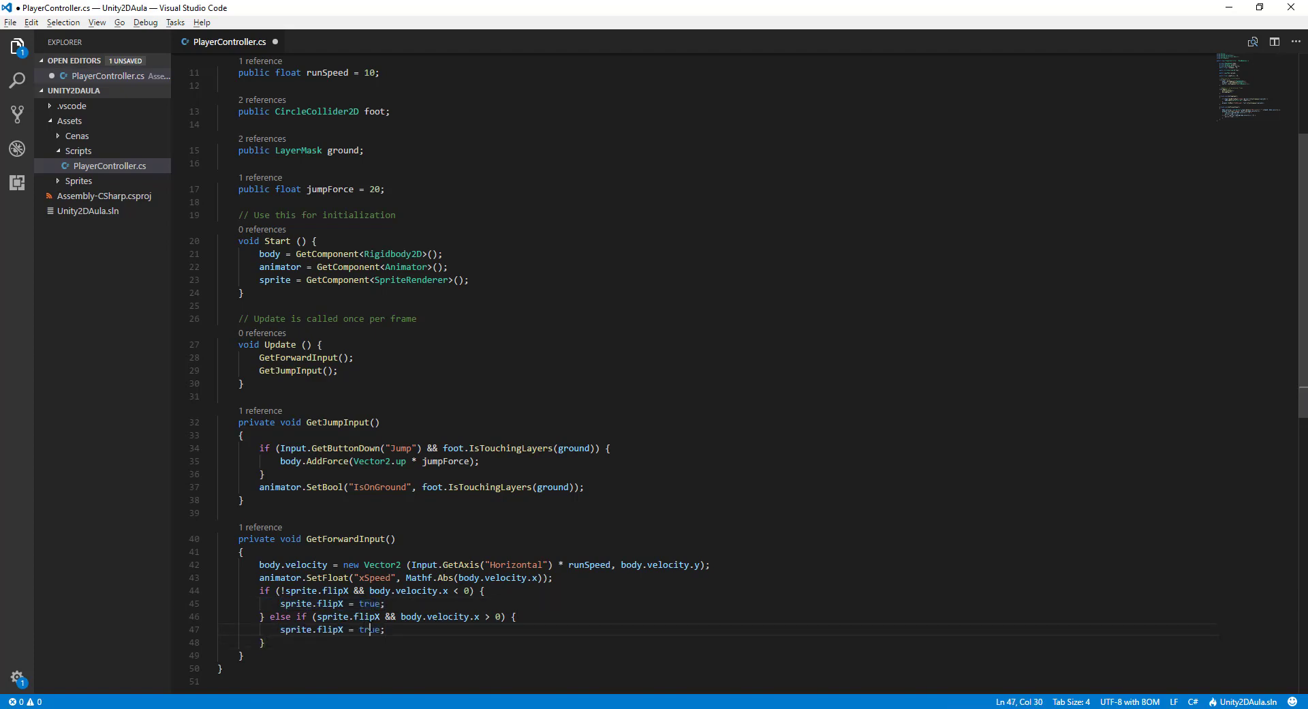
{"action": "double_click", "coordinate": [370, 629]}
{"action": "type", "text": "false"}
{"action": "key", "text": "ctrl+s"}
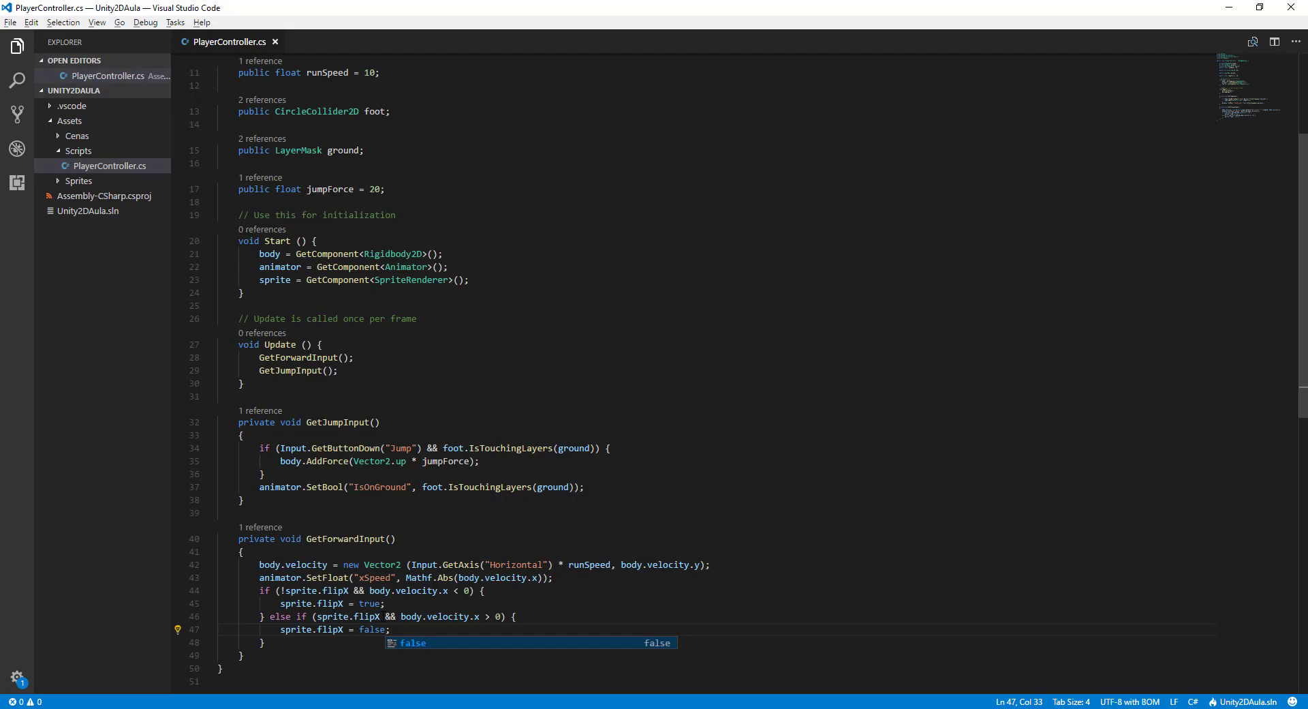
Step: In Unity, play the scene and run the ninja left and right to check its facing, then stop
{"action": "key", "text": "alt+Tab"}
{"action": "key", "text": "Tab"}
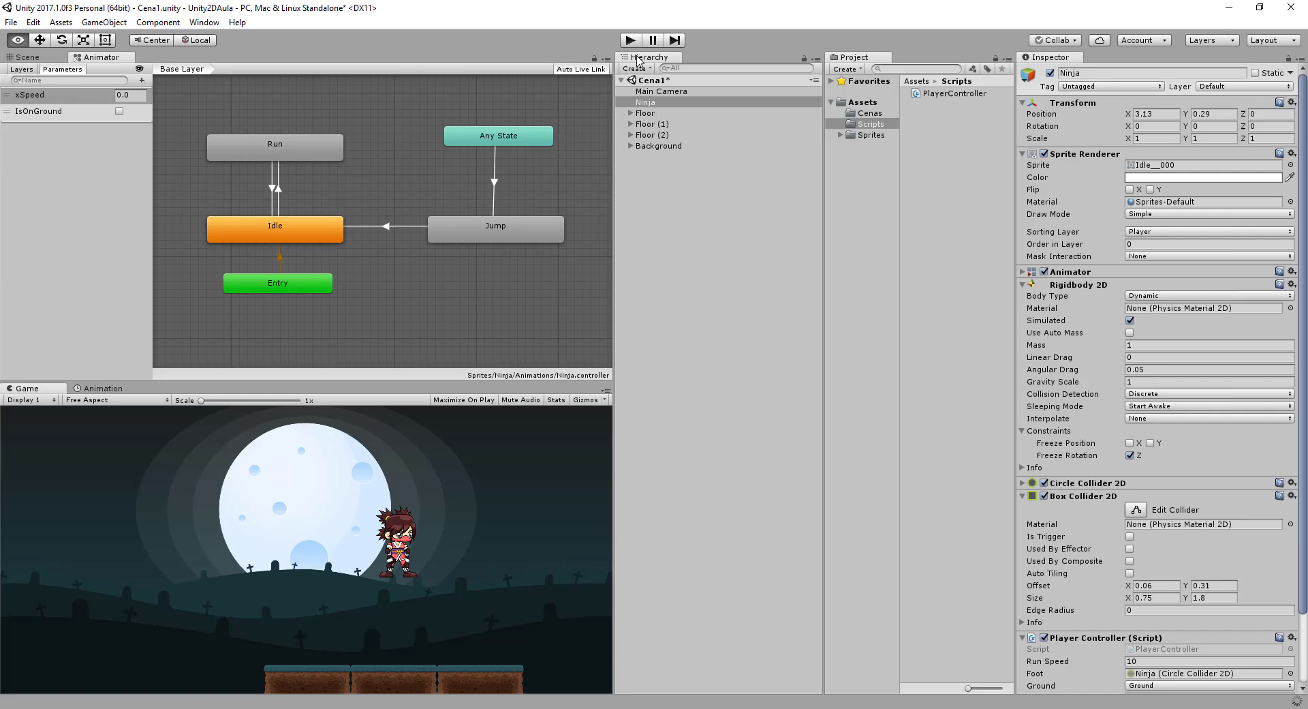
{"action": "left_click", "coordinate": [632, 41]}
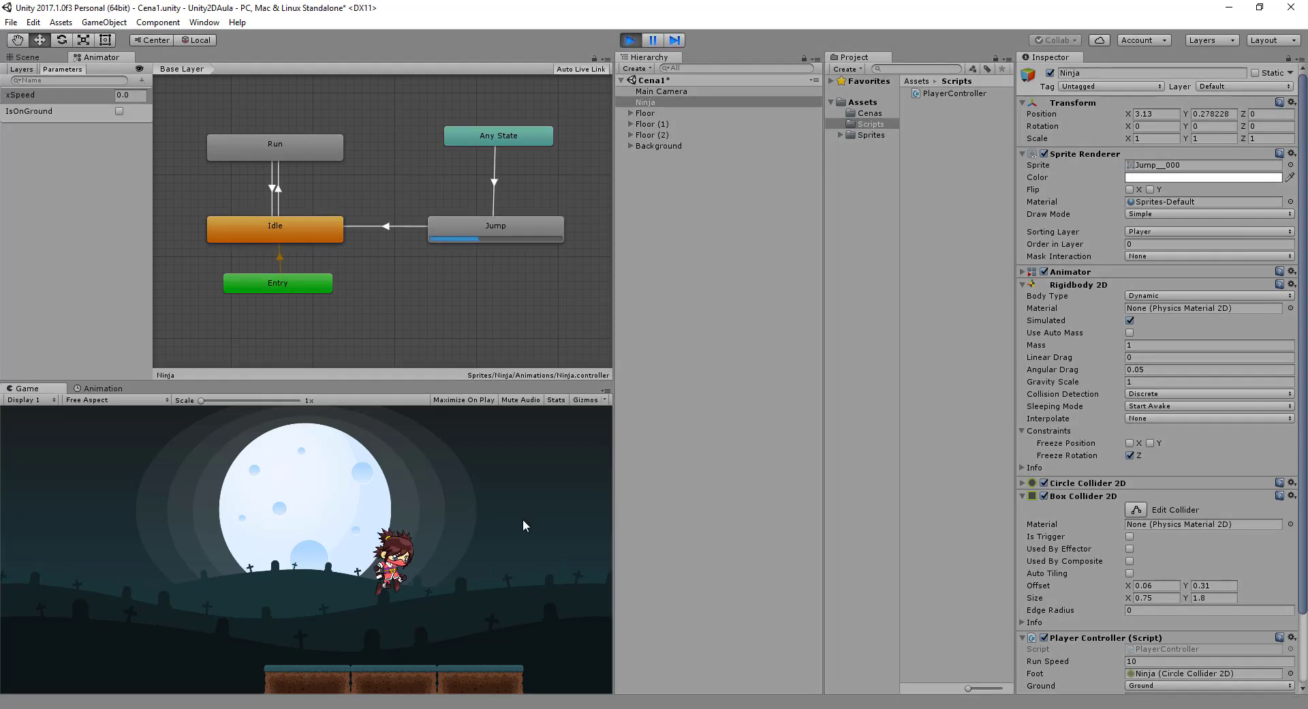
{"action": "key", "text": "Right"}
{"action": "key", "text": "Left"}
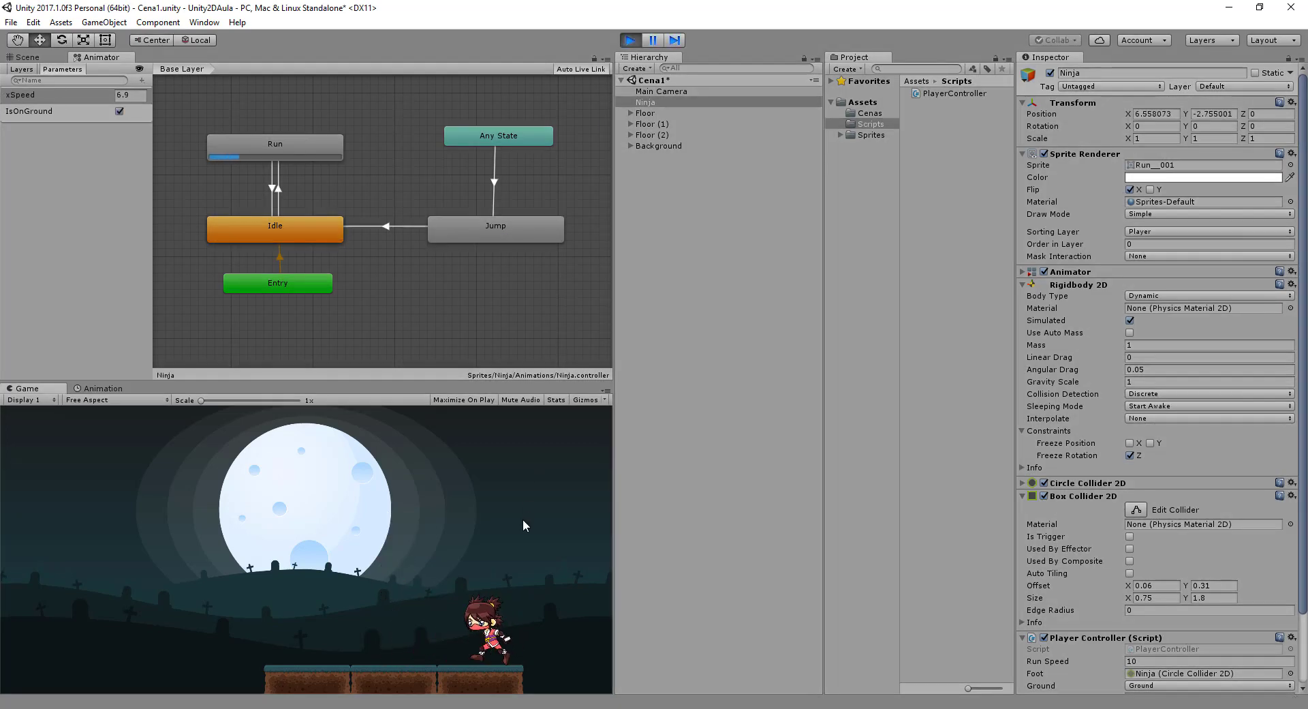
{"action": "key", "text": "Left"}
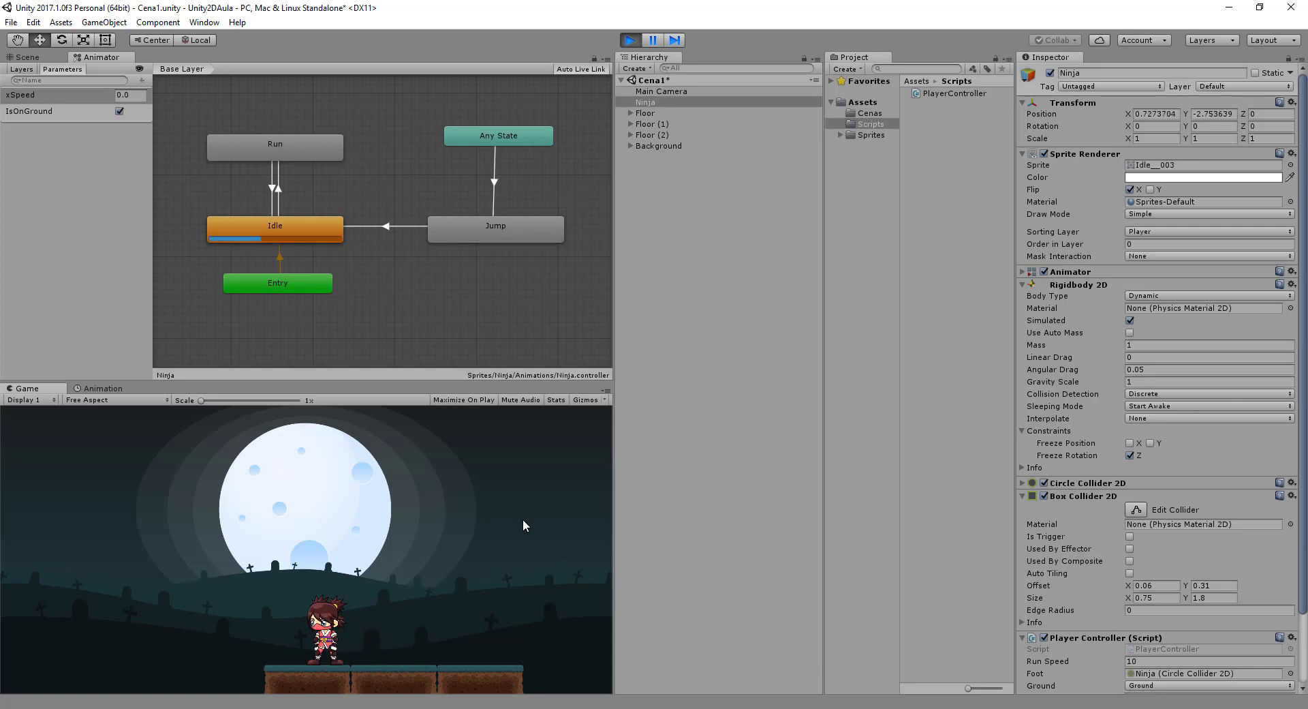
{"action": "key", "text": "Right"}
{"action": "key", "text": "Left"}
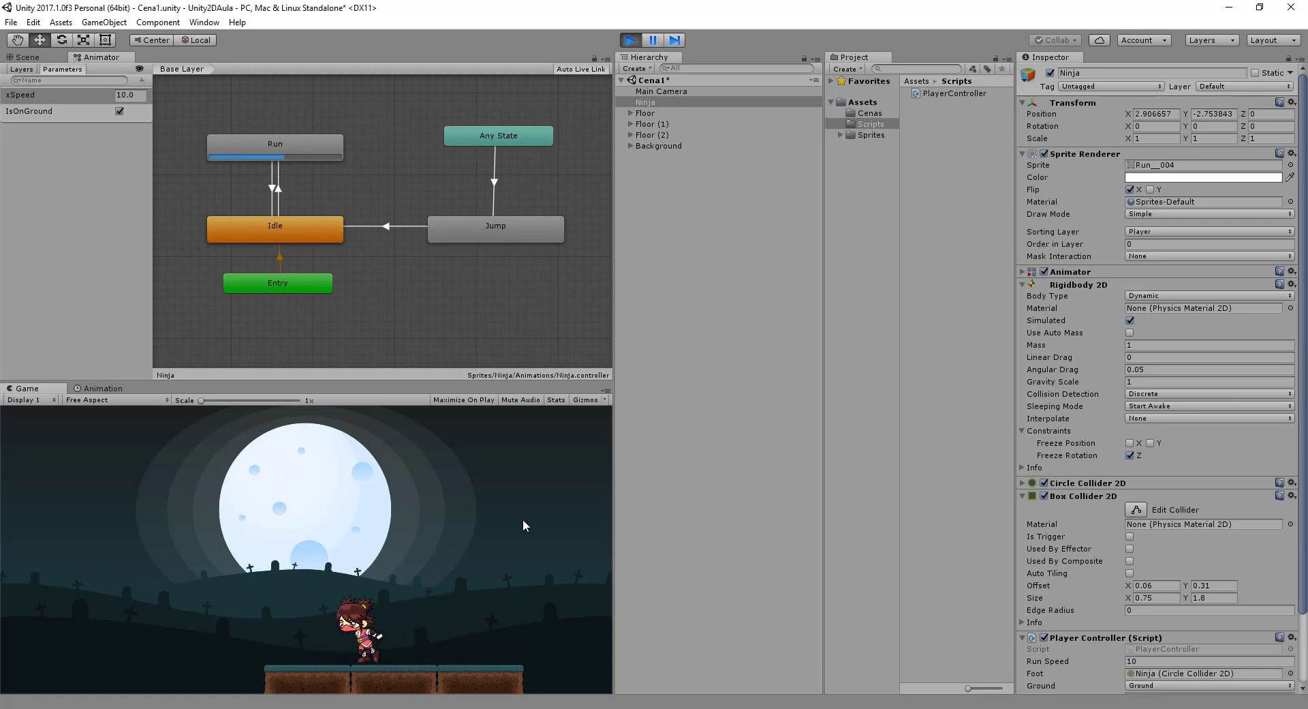
{"action": "key", "text": "Right"}
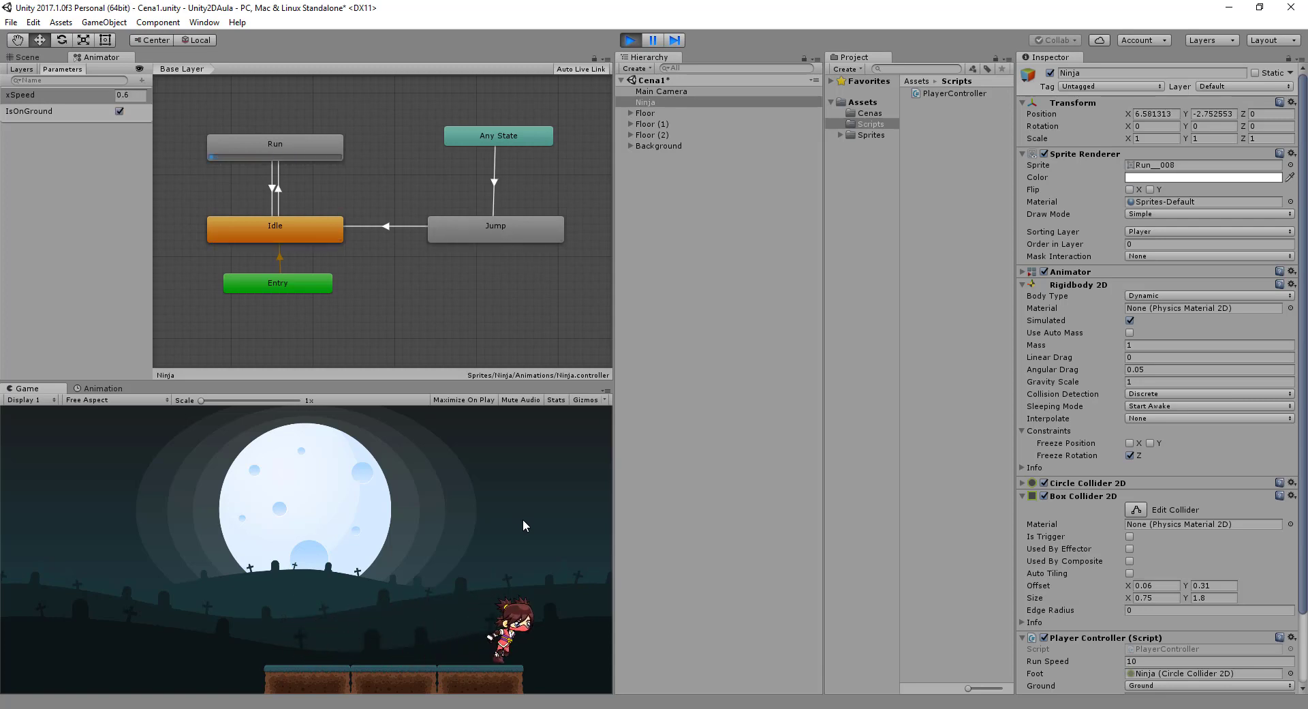
{"action": "key", "text": "Left"}
{"action": "key", "text": "Right"}
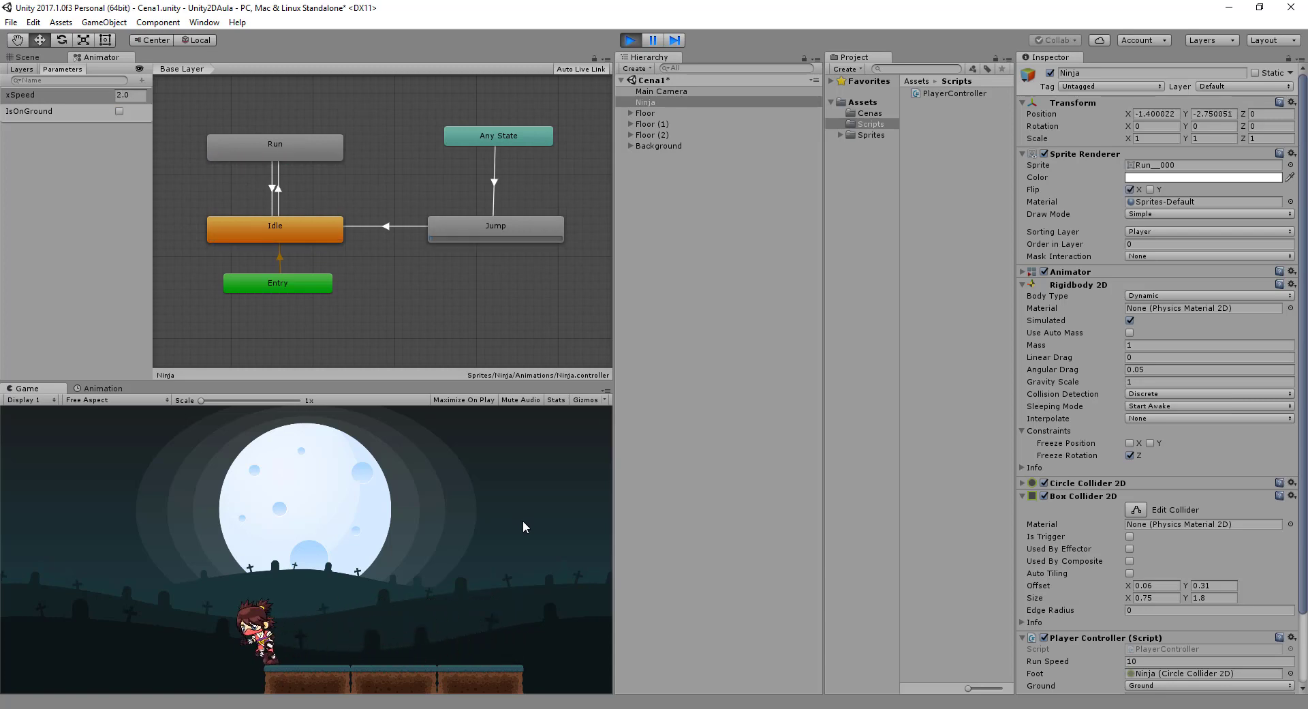
{"action": "key", "text": "Right"}
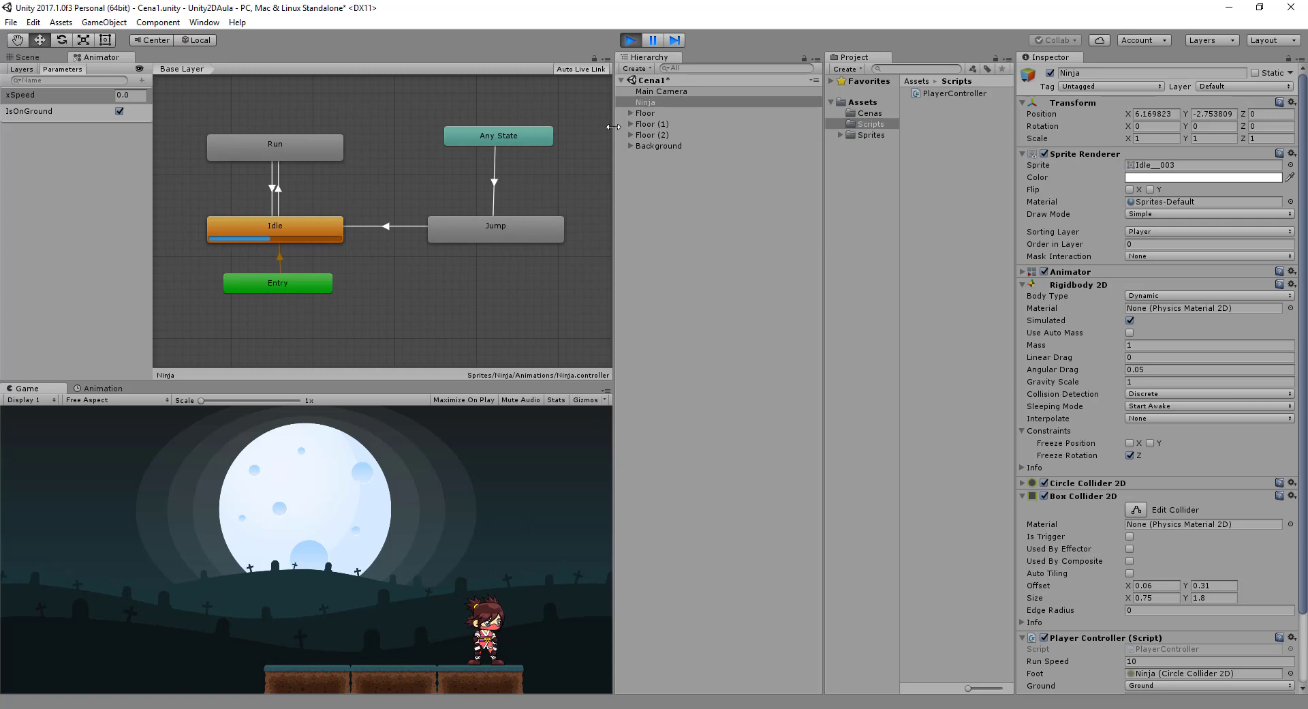
{"action": "left_click", "coordinate": [640, 42]}
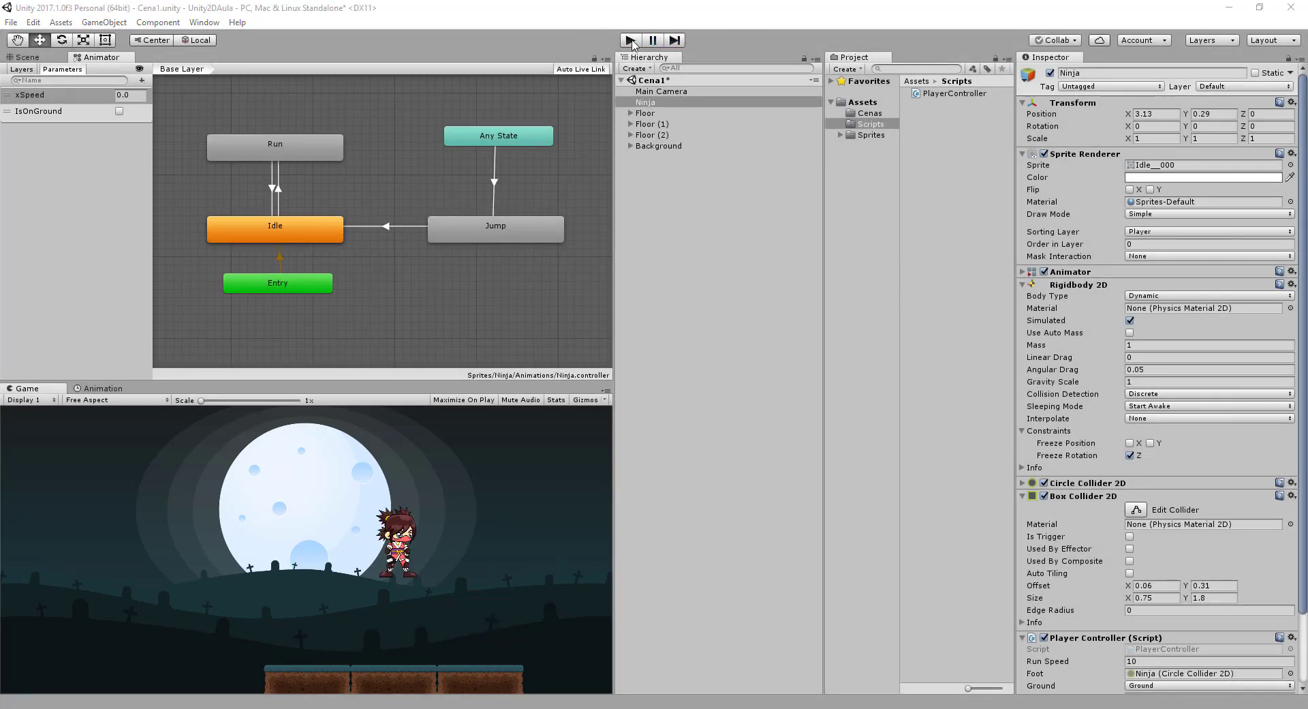
Step: Replay the scene, turning the ninja back and forth and jumping with Space, then stop
{"action": "left_click", "coordinate": [632, 41]}
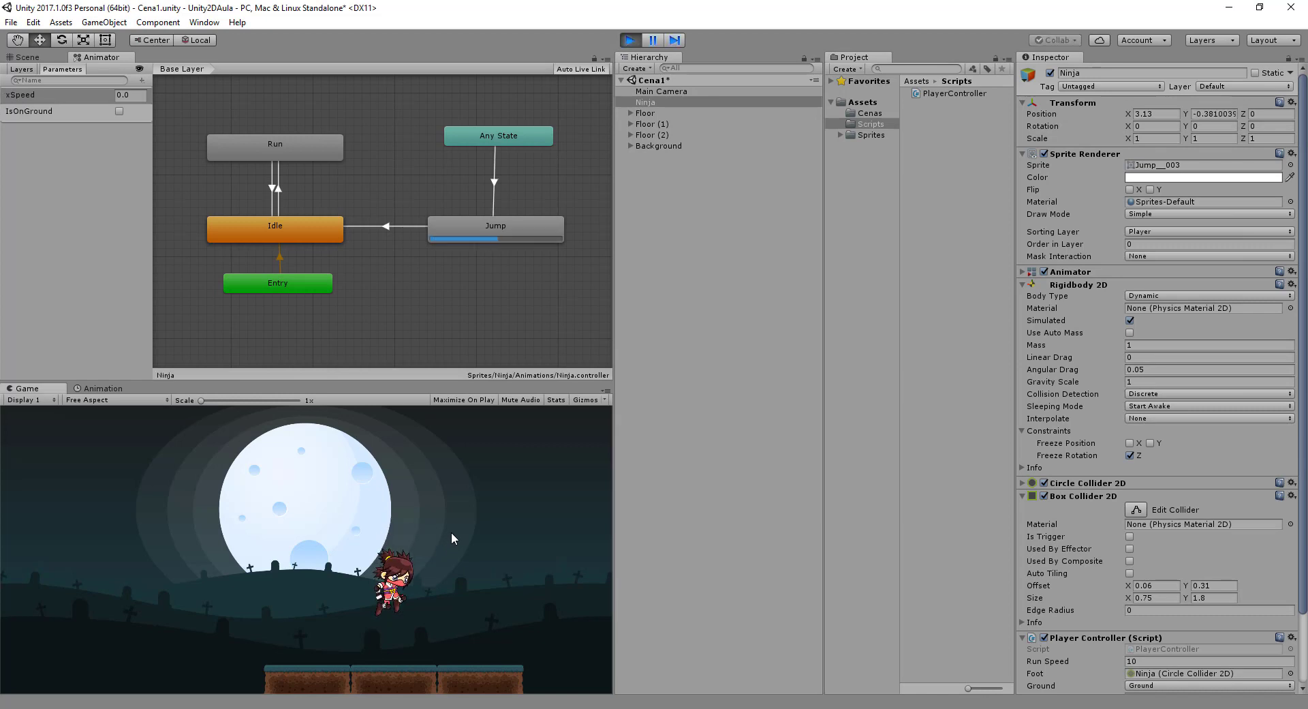
{"action": "key", "text": "Left"}
{"action": "key", "text": "Right"}
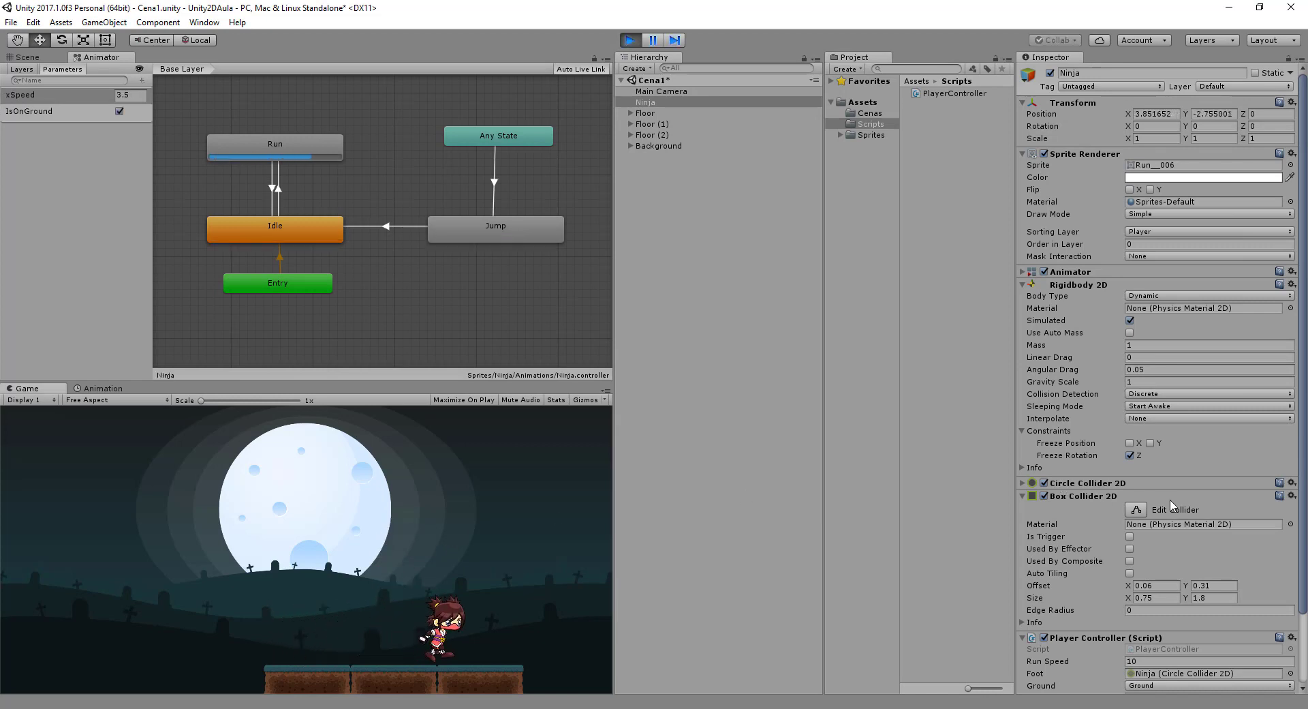
{"action": "key", "text": "Left"}
{"action": "key", "text": "Right"}
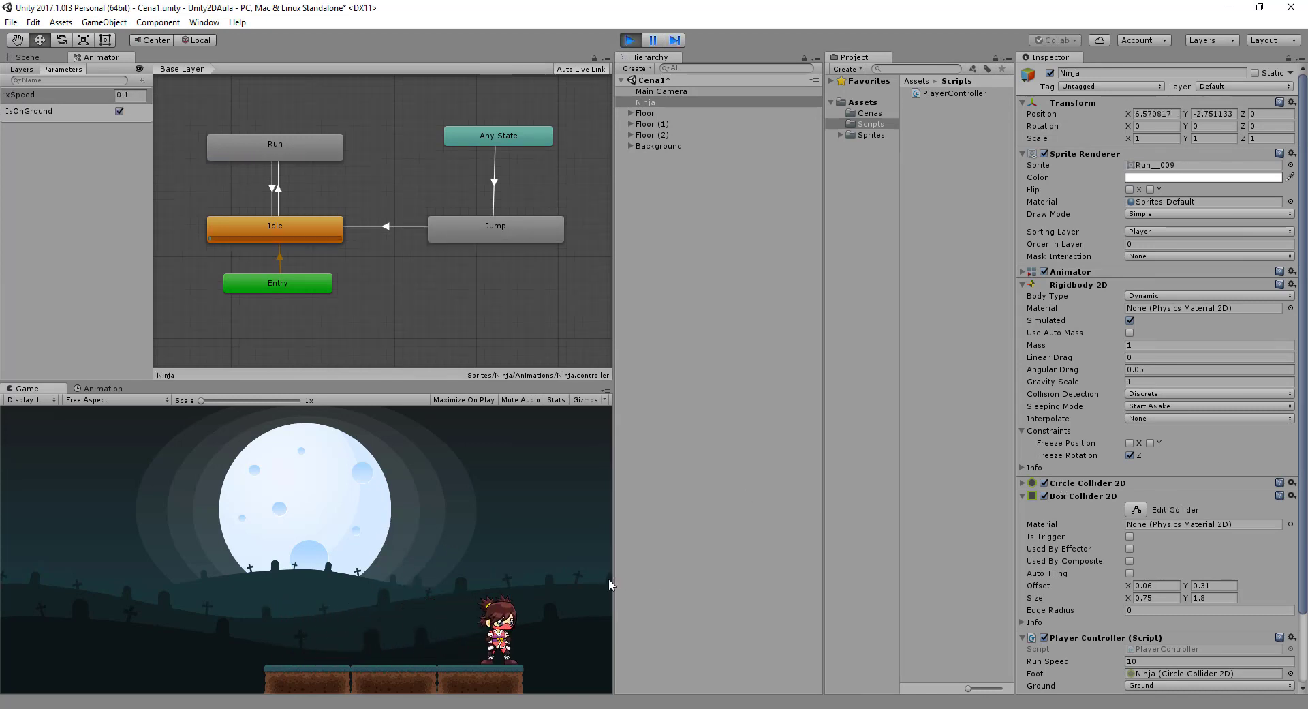
{"action": "key", "text": "Left"}
{"action": "key", "text": "Left"}
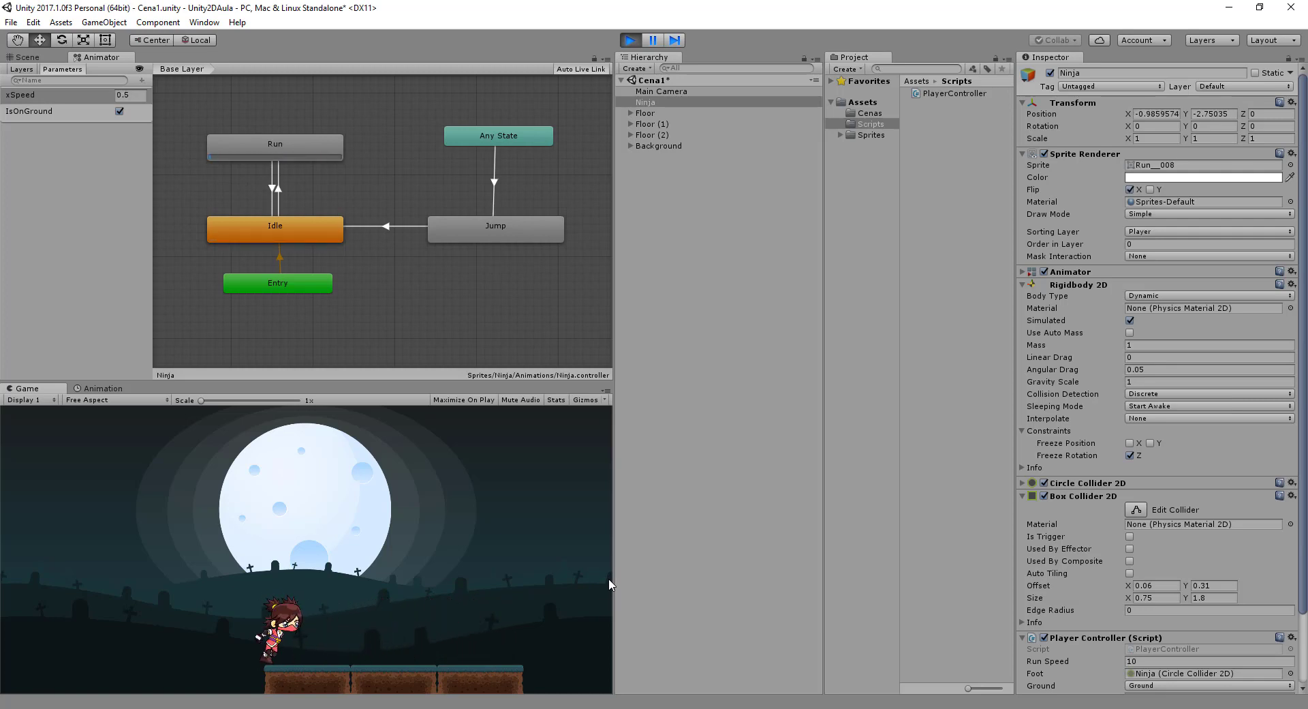
{"action": "key", "text": "Right"}
{"action": "key", "text": "space"}
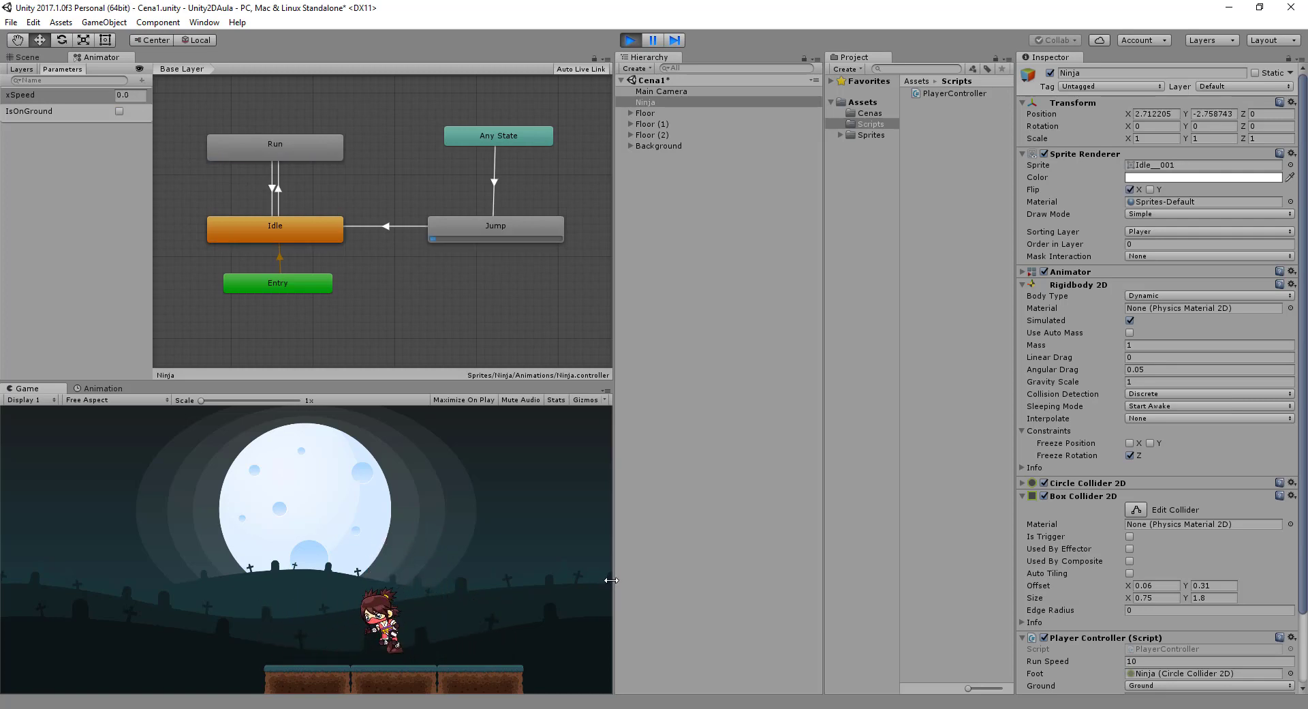
{"action": "key", "text": "space"}
{"action": "key", "text": "Left"}
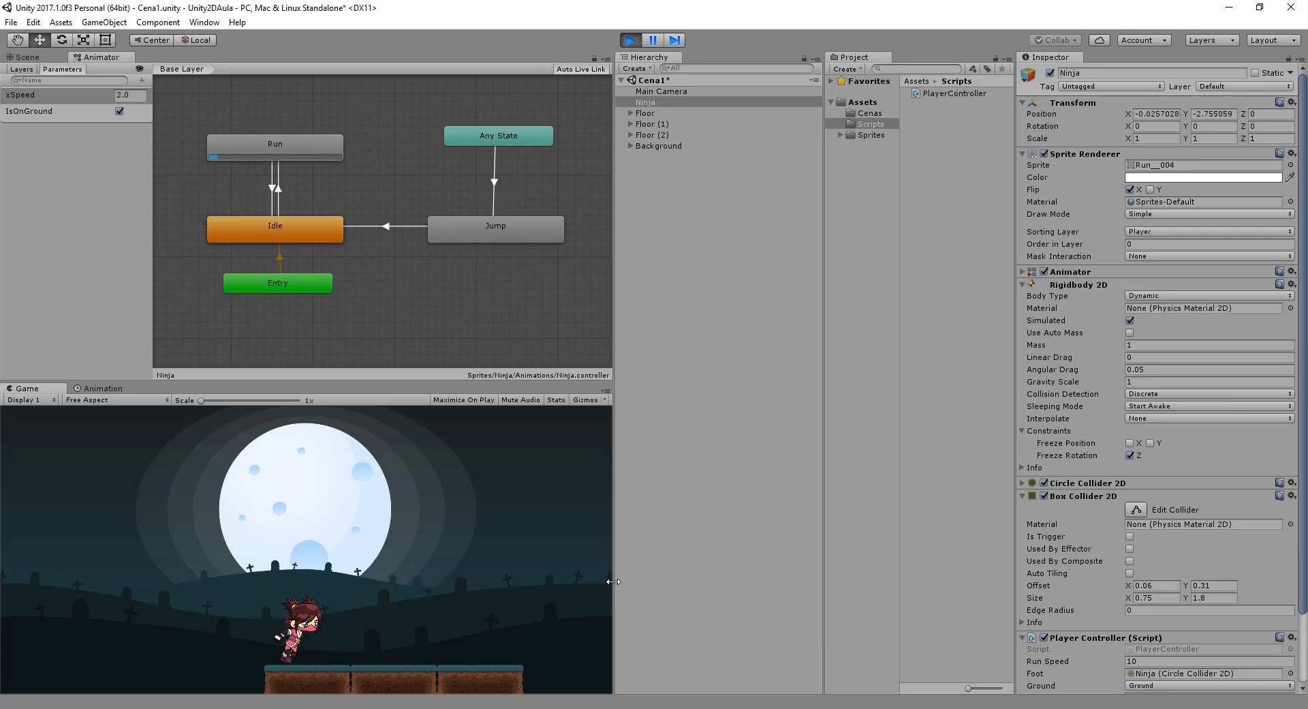
{"action": "key", "text": "Right"}
{"action": "key", "text": "space"}
{"action": "key", "text": "Left"}
{"action": "key", "text": "Right"}
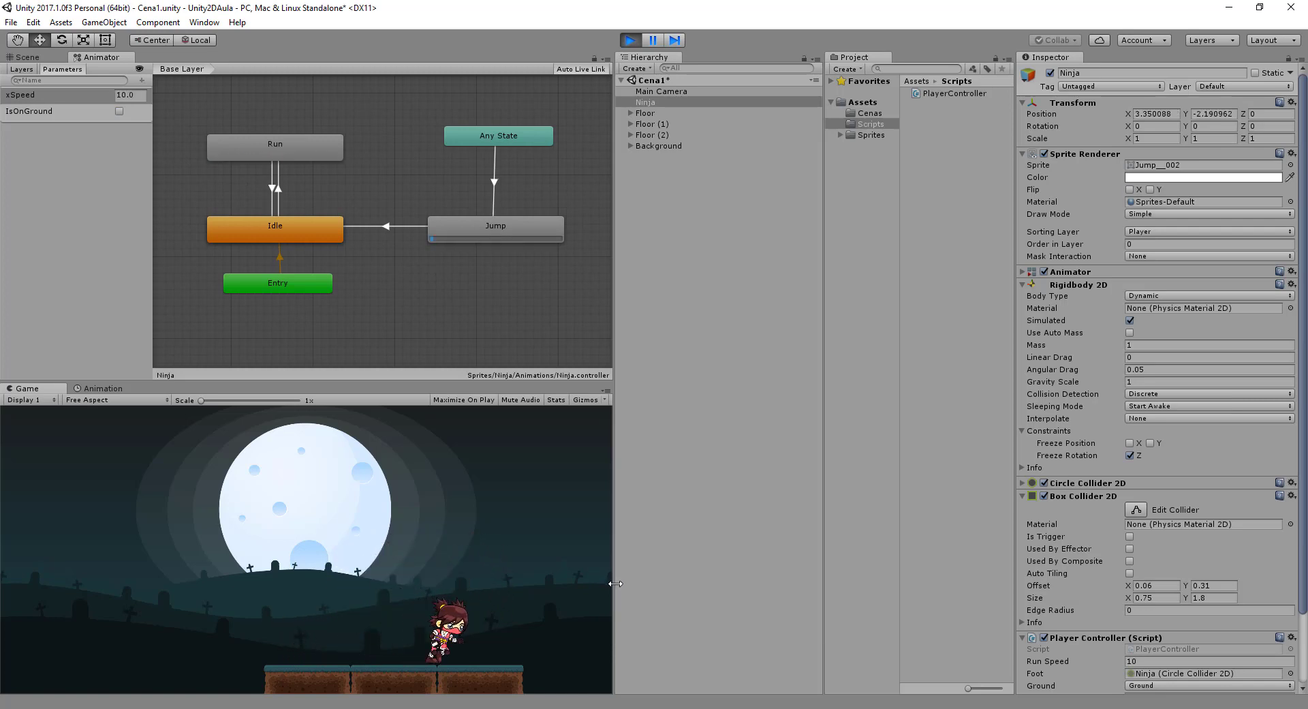
{"action": "key", "text": "Left"}
{"action": "key", "text": "space"}
{"action": "key", "text": "Left"}
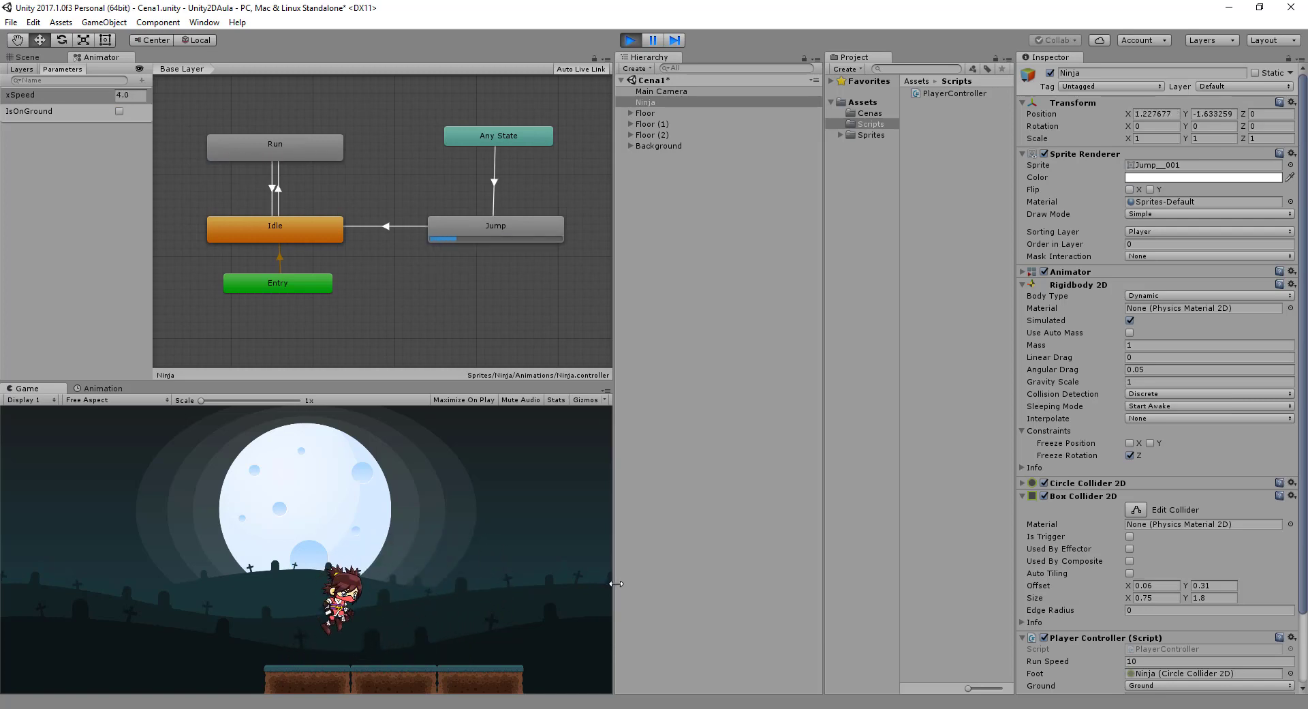
{"action": "key", "text": "Right"}
{"action": "key", "text": "space"}
{"action": "key", "text": "Left"}
{"action": "left_click", "coordinate": [630, 43]}
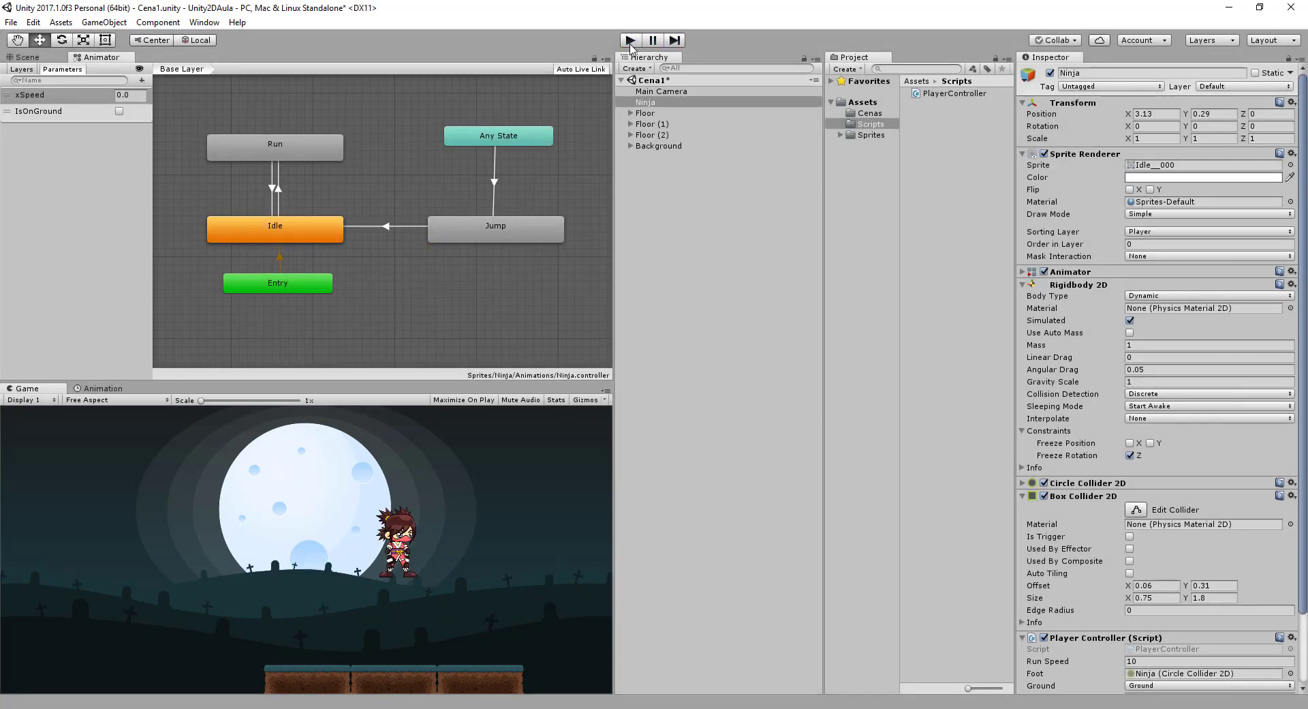
Step: Duplicate the three Floor tiles, move the copies right to extend the ground, then press Play
{"action": "left_click", "coordinate": [671, 114]}
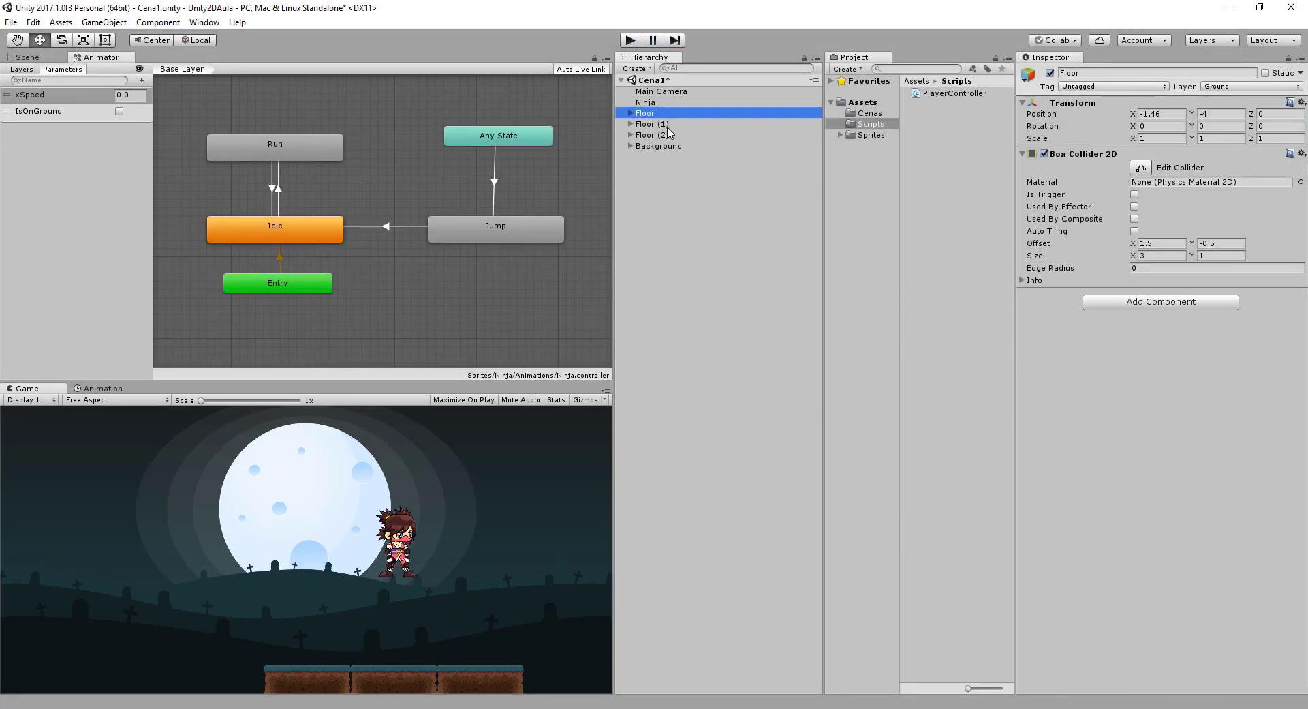
{"action": "left_click", "coordinate": [667, 124], "text": "shift"}
{"action": "left_click", "coordinate": [662, 135], "text": "shift"}
{"action": "left_click", "coordinate": [41, 56]}
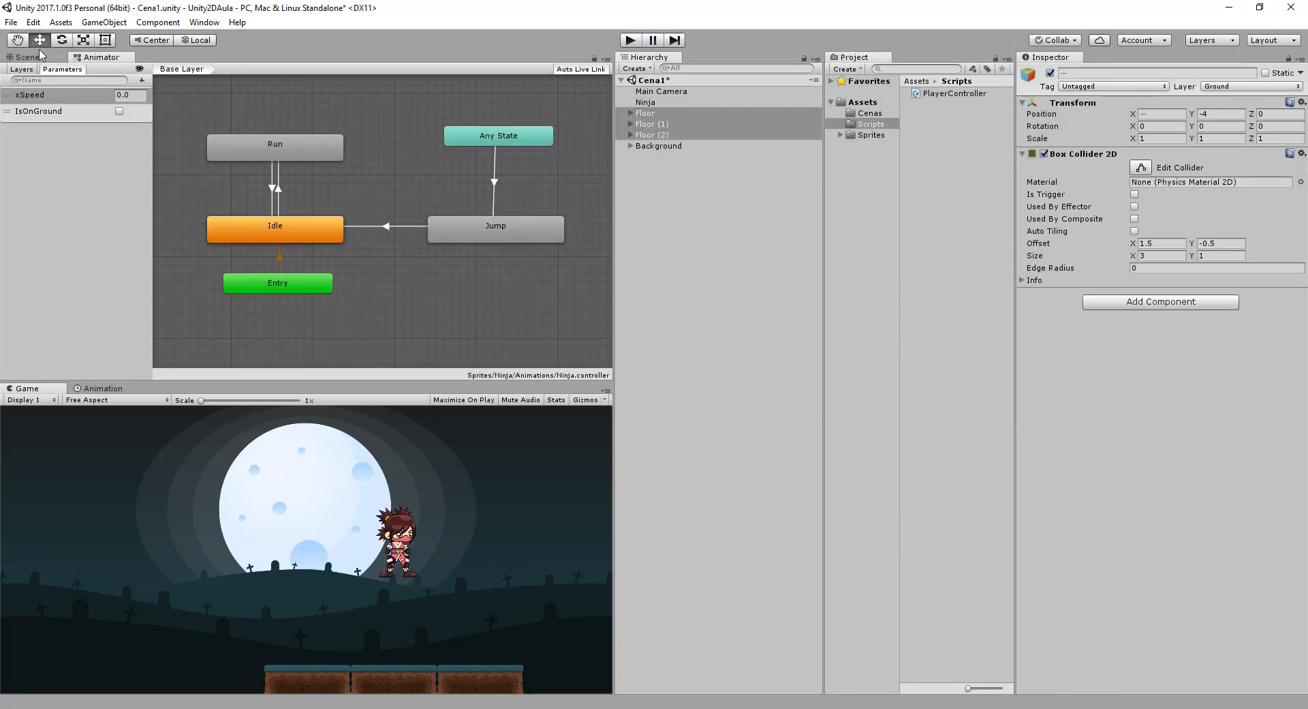
{"action": "key", "text": "ctrl+d"}
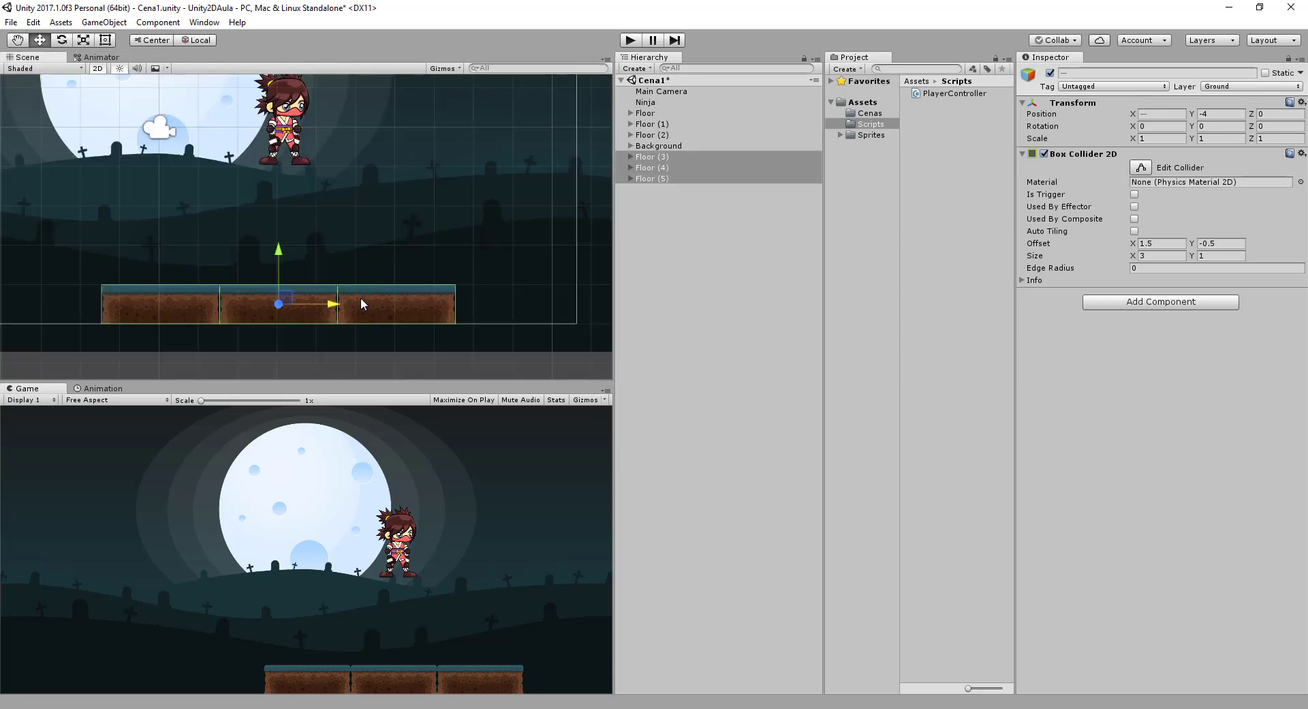
{"action": "left_click_drag", "start_coordinate": [361, 304], "coordinate": [712, 302]}
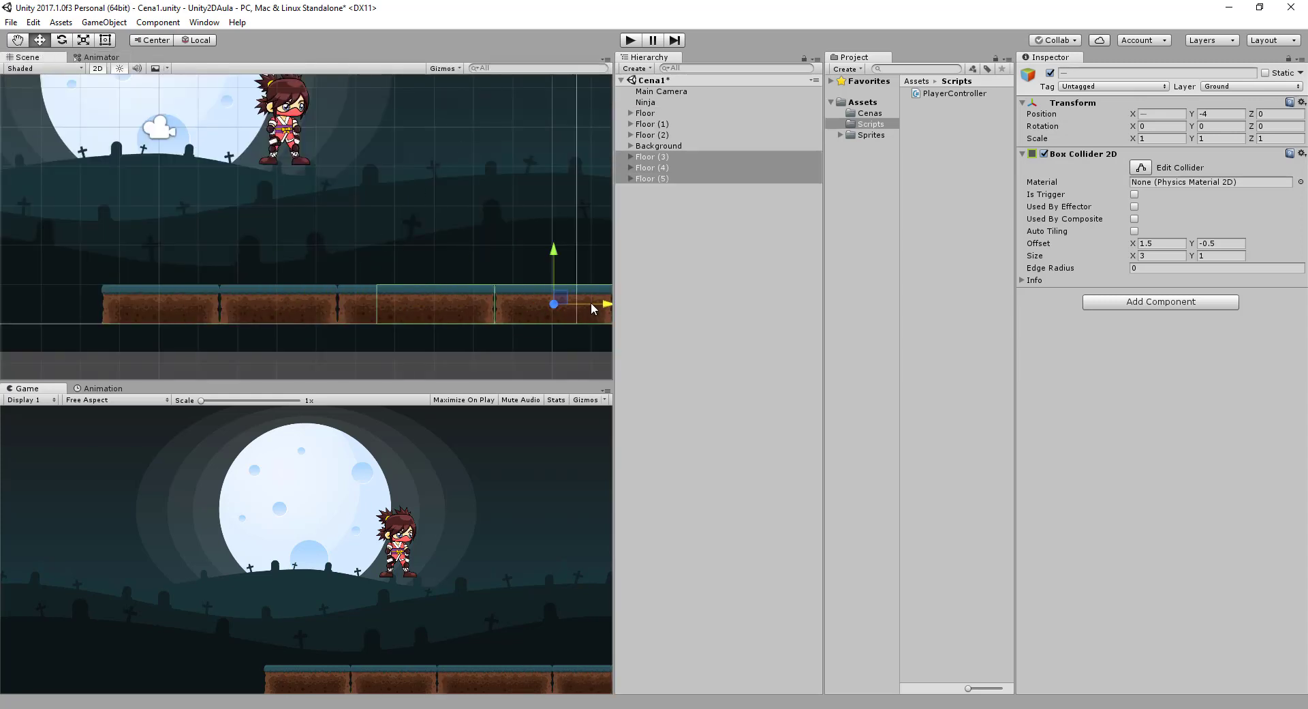
{"action": "left_click", "coordinate": [632, 41]}
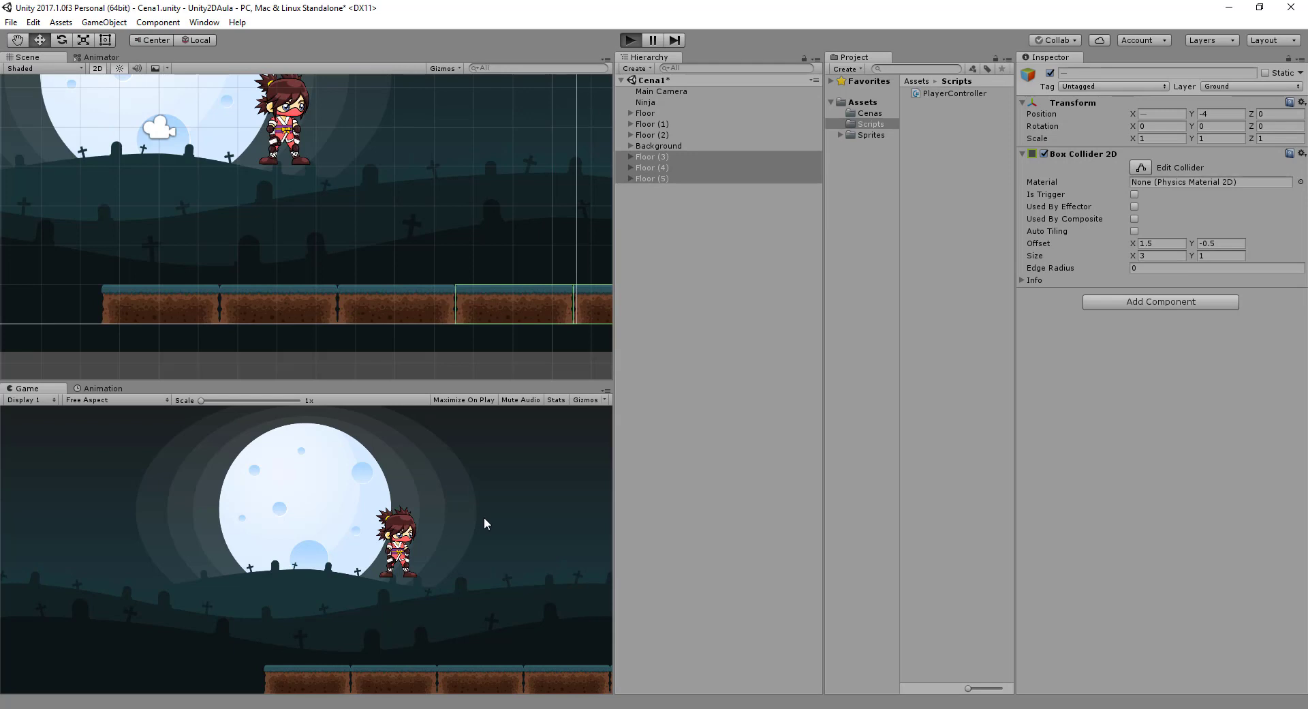
Step: Run and jump the ninja left and right across the lengthened floor, then exit play mode
{"action": "key", "text": "Left"}
{"action": "key", "text": "space"}
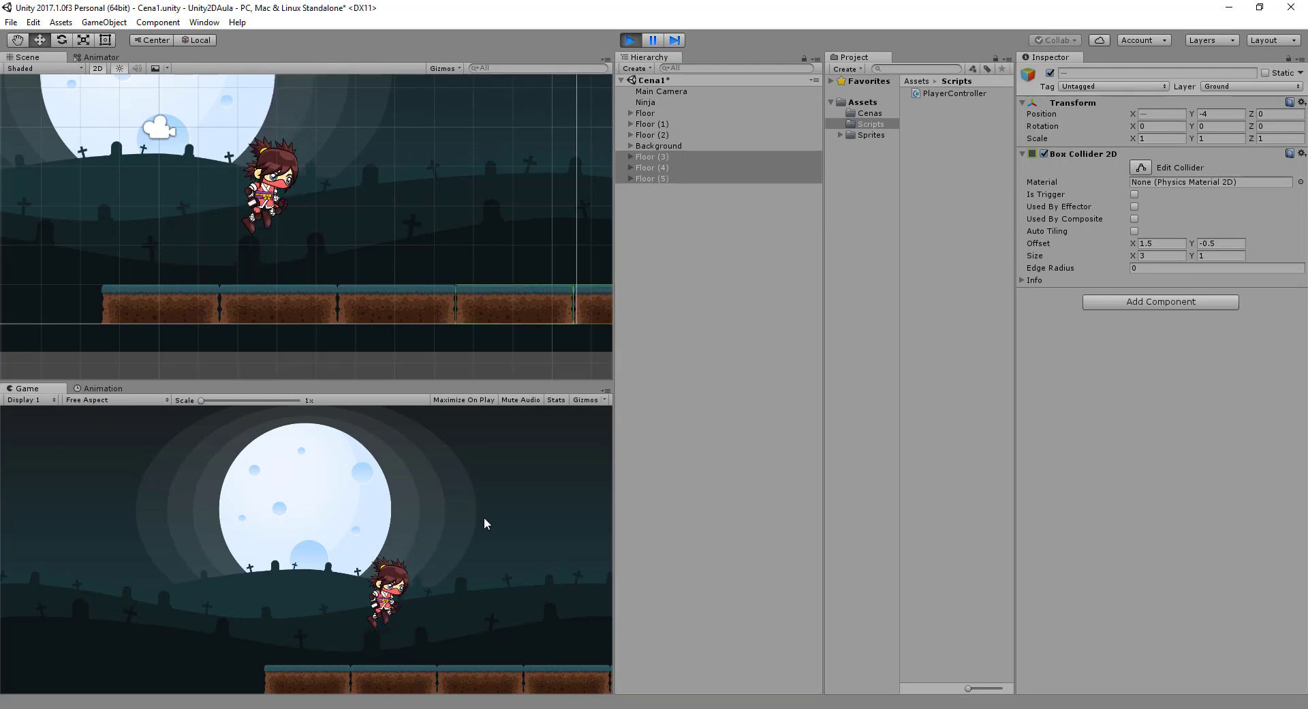
{"action": "key", "text": "Right"}
{"action": "key", "text": "Left"}
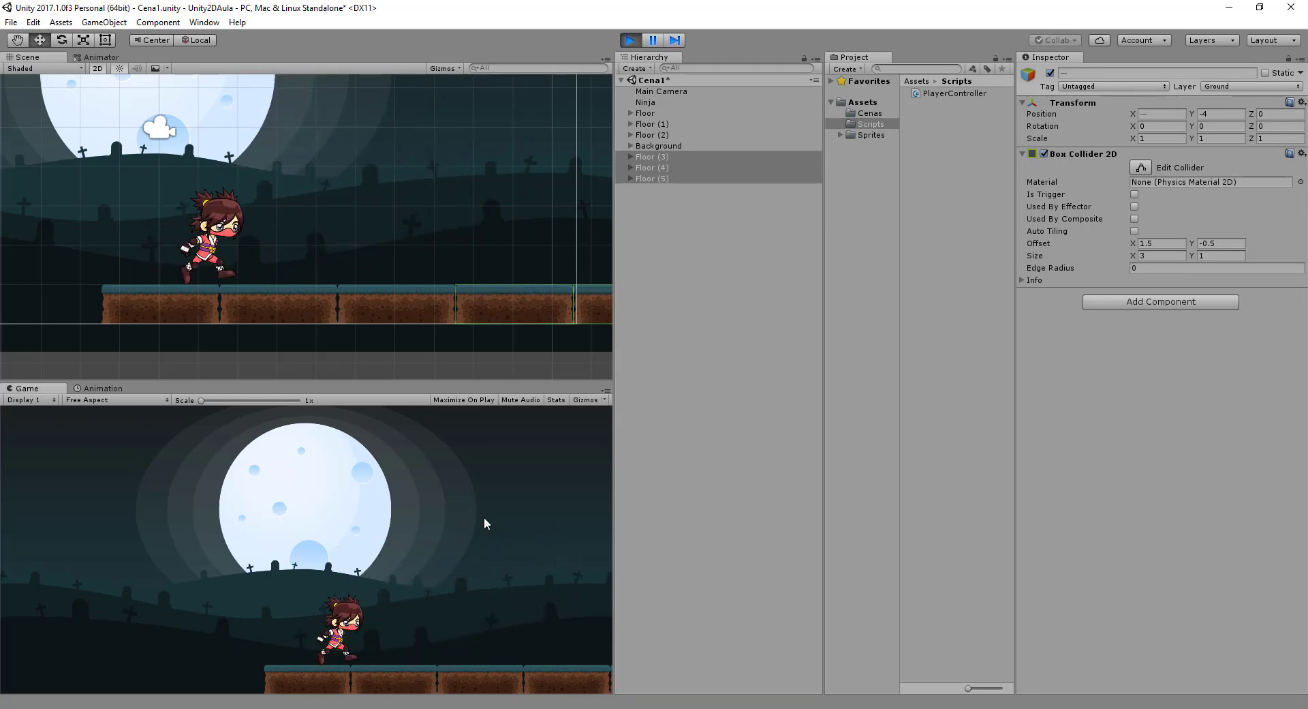
{"action": "key", "text": "Right"}
{"action": "key", "text": "space"}
{"action": "key", "text": "Left"}
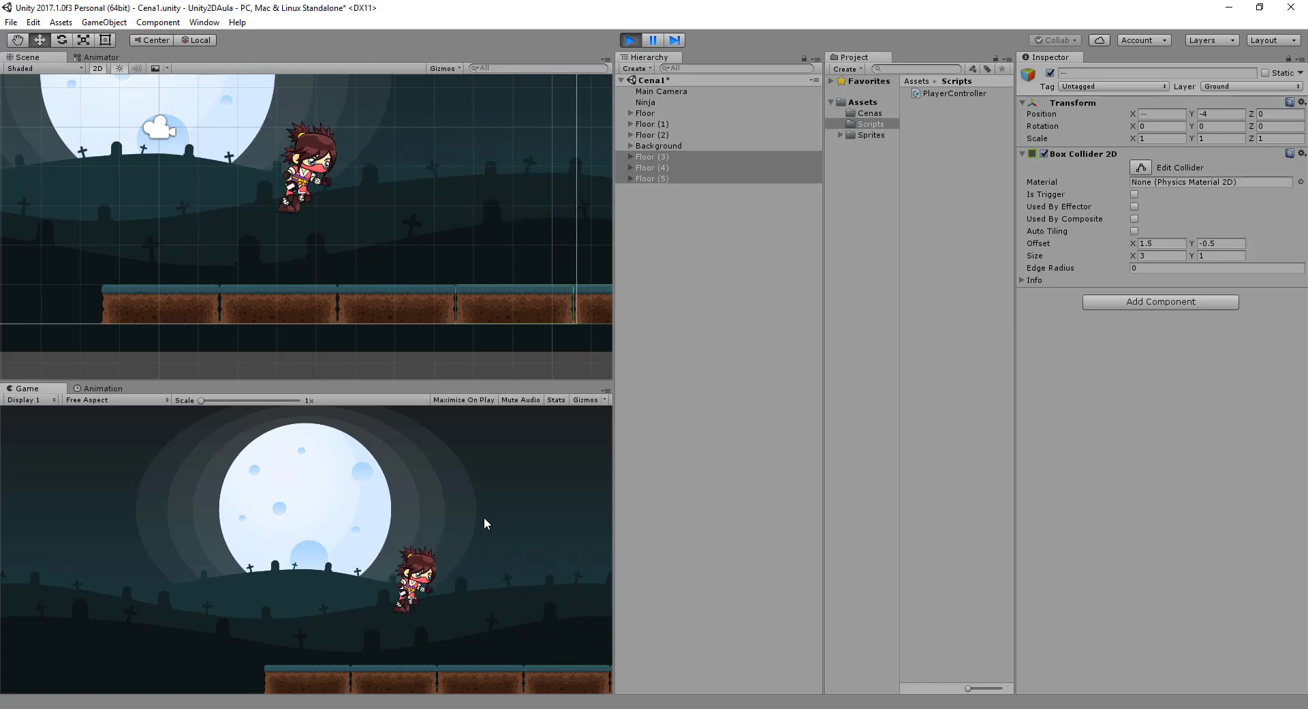
{"action": "key", "text": "Right"}
{"action": "key", "text": "Left"}
{"action": "key", "text": "Right"}
{"action": "key", "text": "space"}
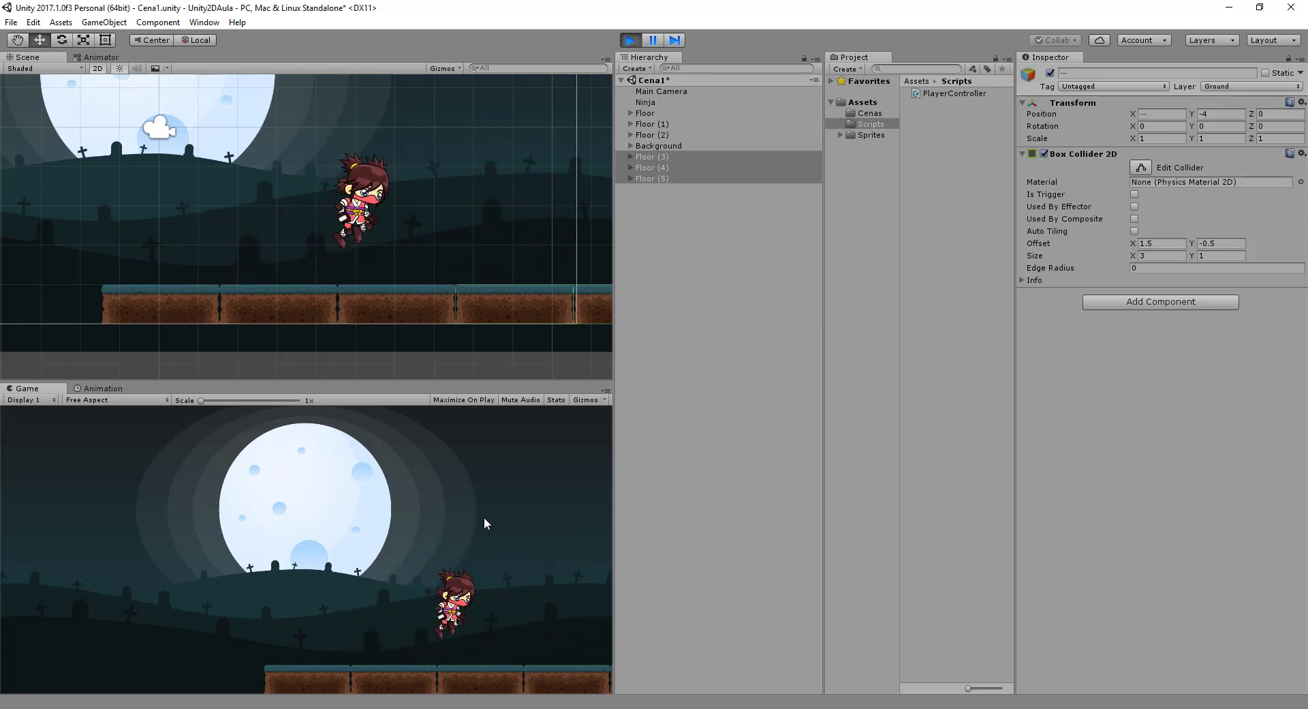
{"action": "key", "text": "Left"}
{"action": "key", "text": "Right"}
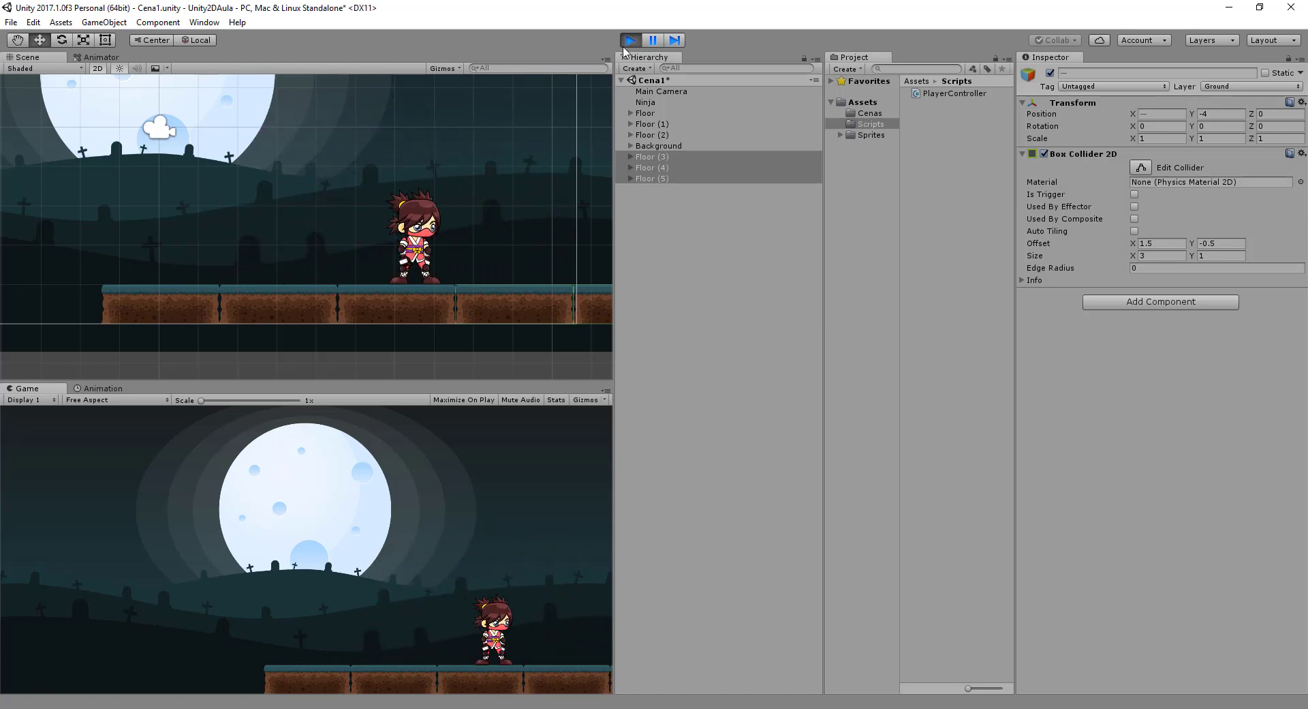
{"action": "left_click", "coordinate": [630, 41]}
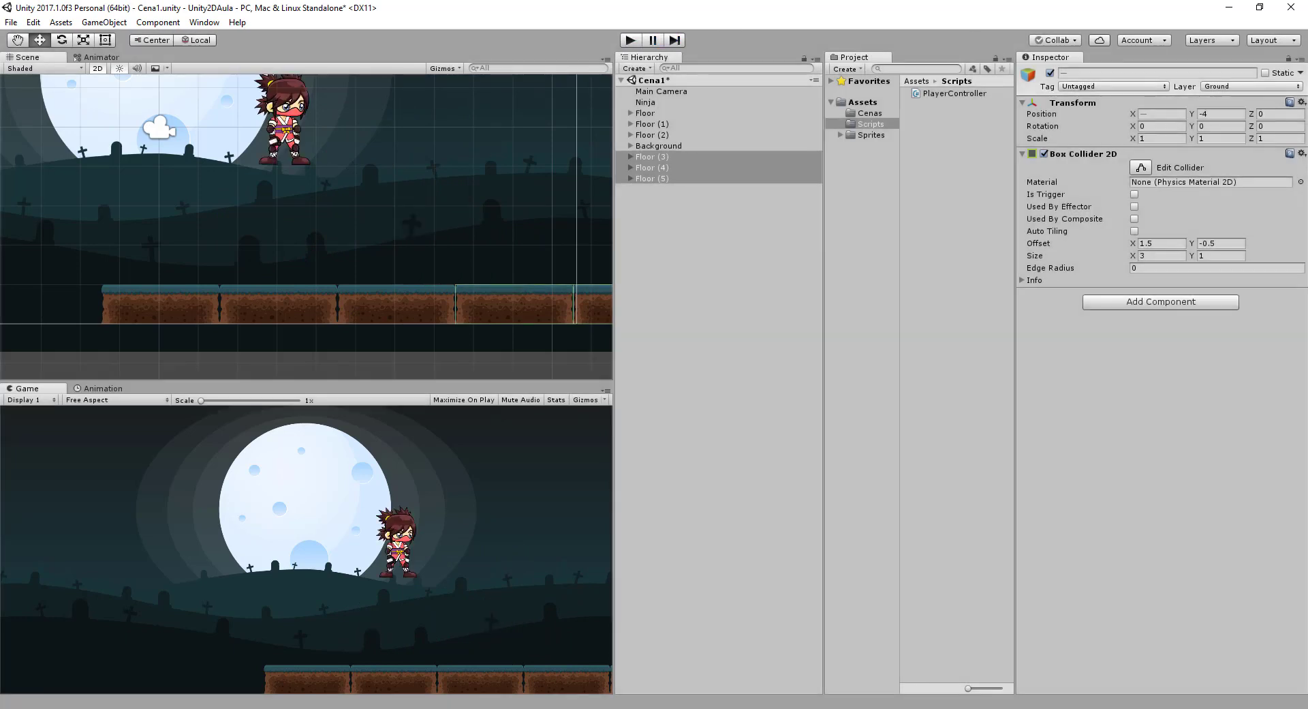
Step: Create a C# script named CameraController in the Scripts folder via Create > C# Script
{"action": "right_click", "coordinate": [934, 127]}
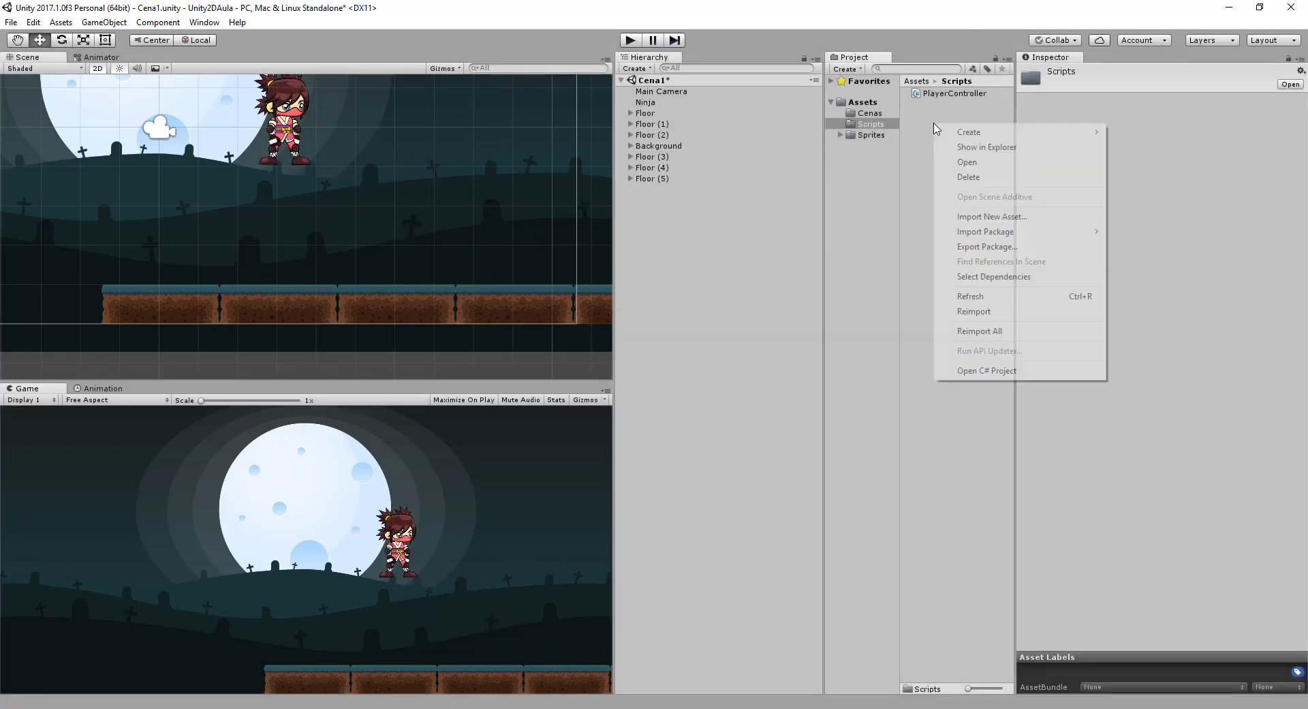
{"action": "mouse_move", "coordinate": [1063, 131]}
{"action": "left_click", "coordinate": [1141, 151]}
{"action": "type", "text": "CameraController"}
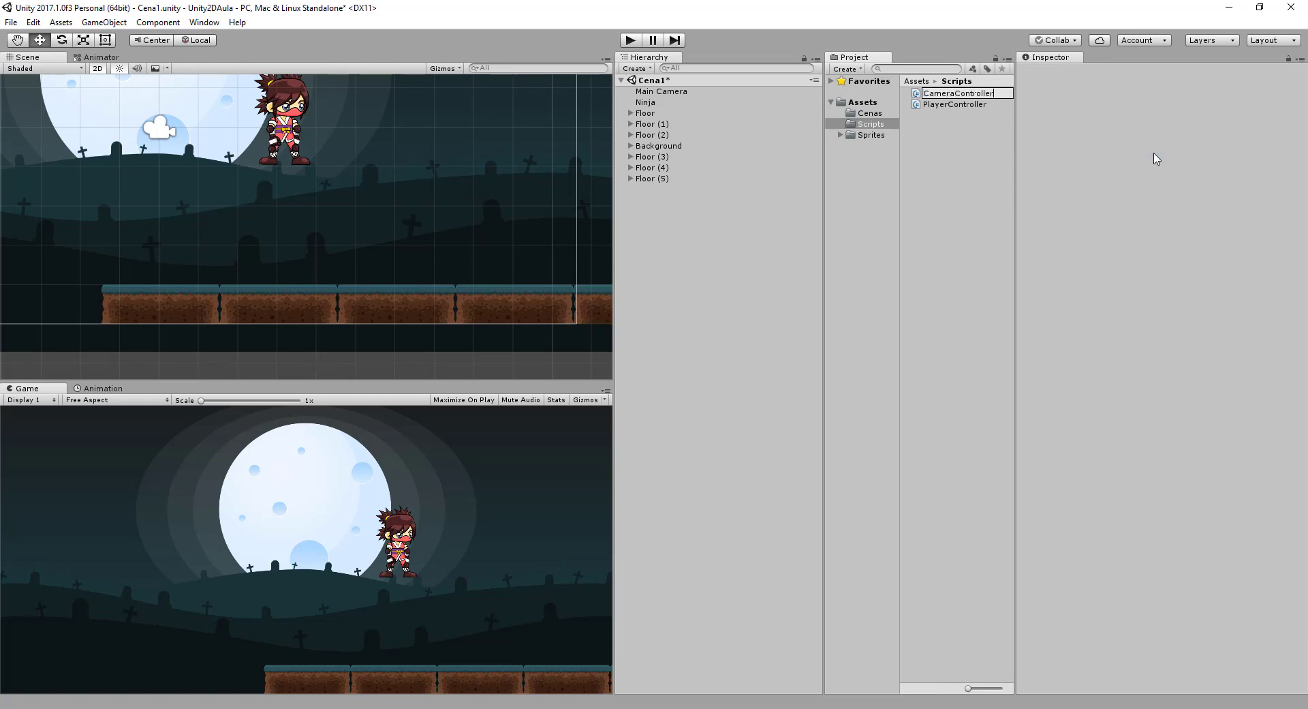
{"action": "key", "text": "Return"}
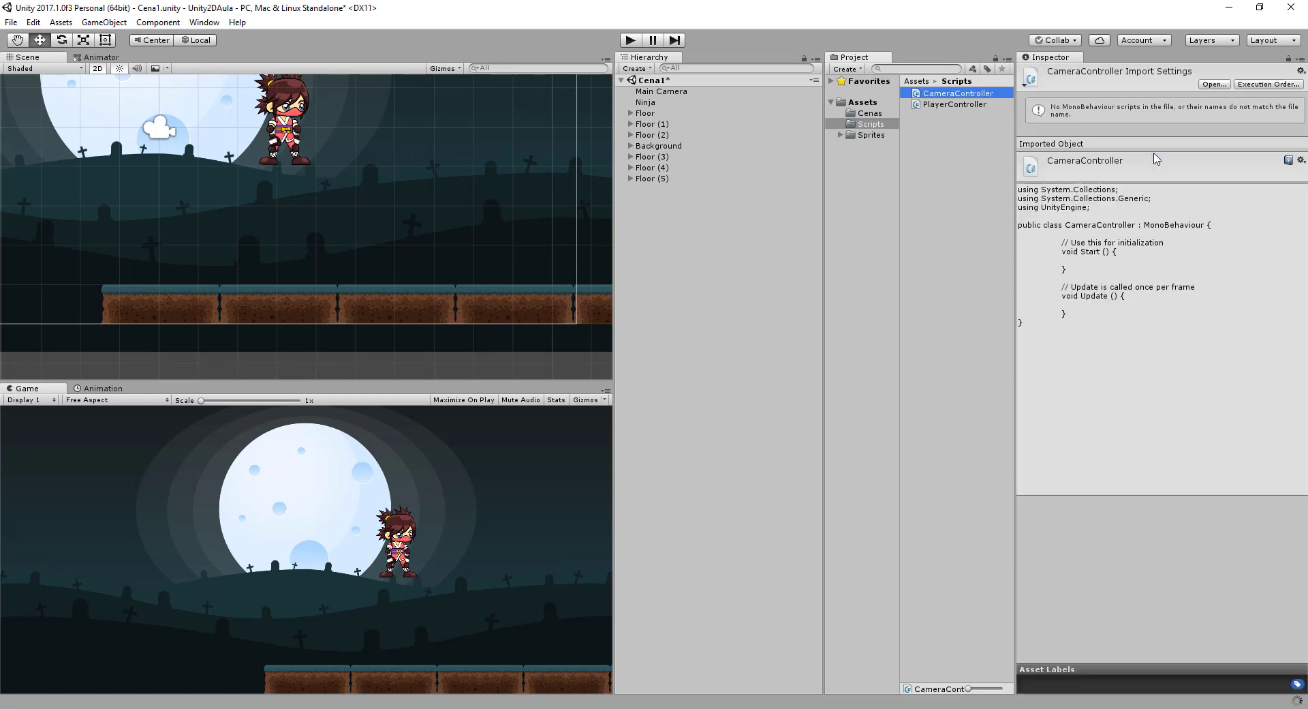
Step: Open CameraController in VS Code and declare a 'public Transform target;' field
{"action": "double_click", "coordinate": [979, 95]}
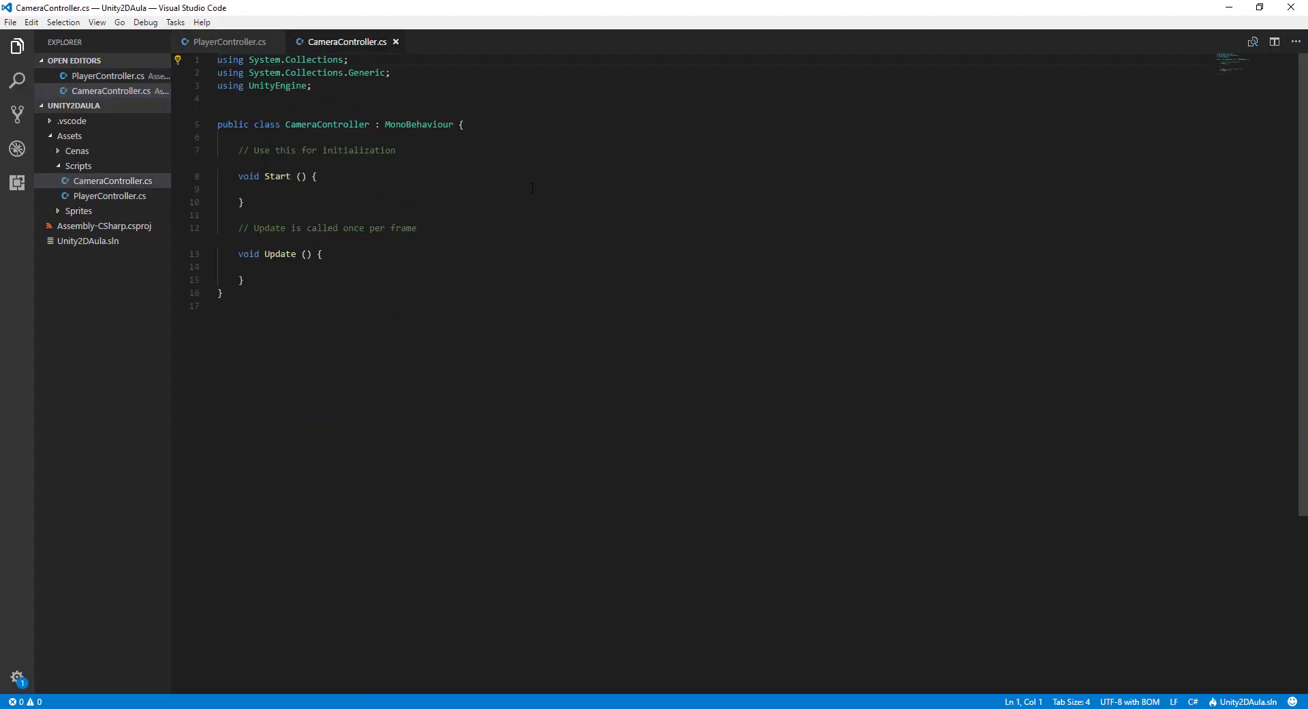
{"action": "left_click", "coordinate": [525, 135]}
{"action": "left_click", "coordinate": [535, 123]}
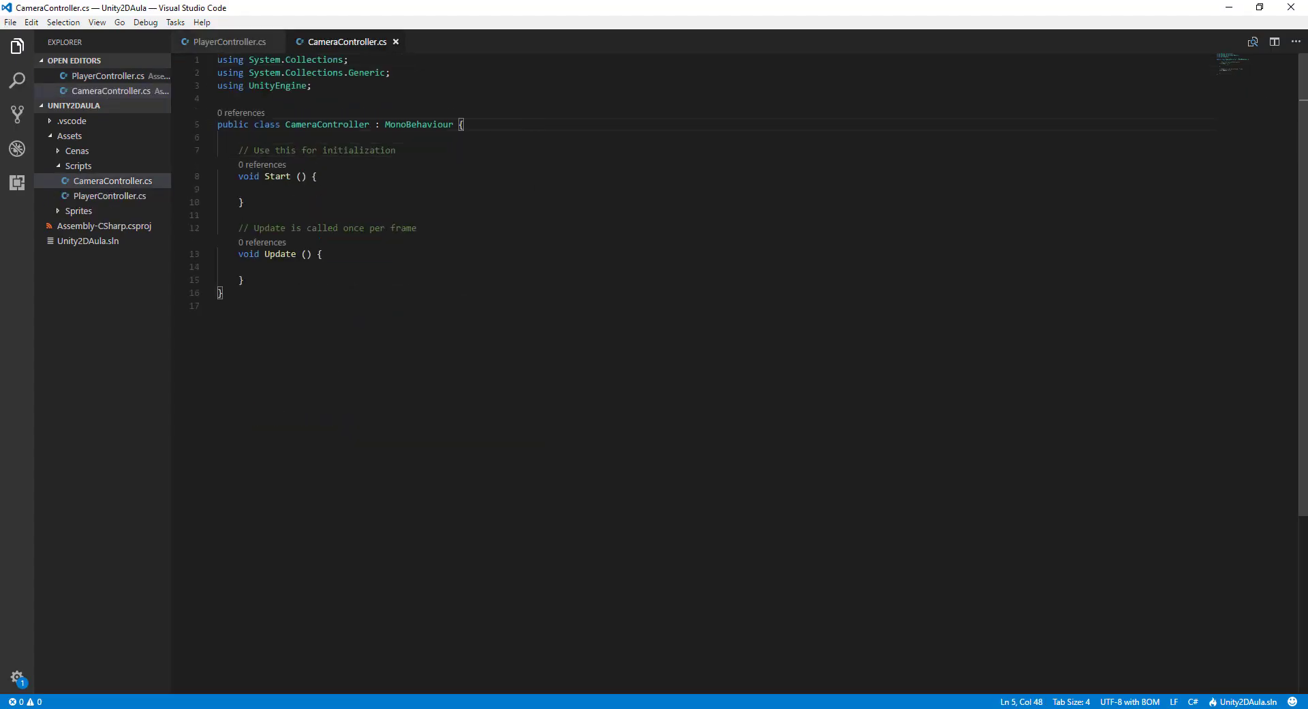
{"action": "left_click", "coordinate": [439, 209]}
{"action": "key", "text": "Return"}
{"action": "key", "text": "Return"}
{"action": "type", "text": "publi"}
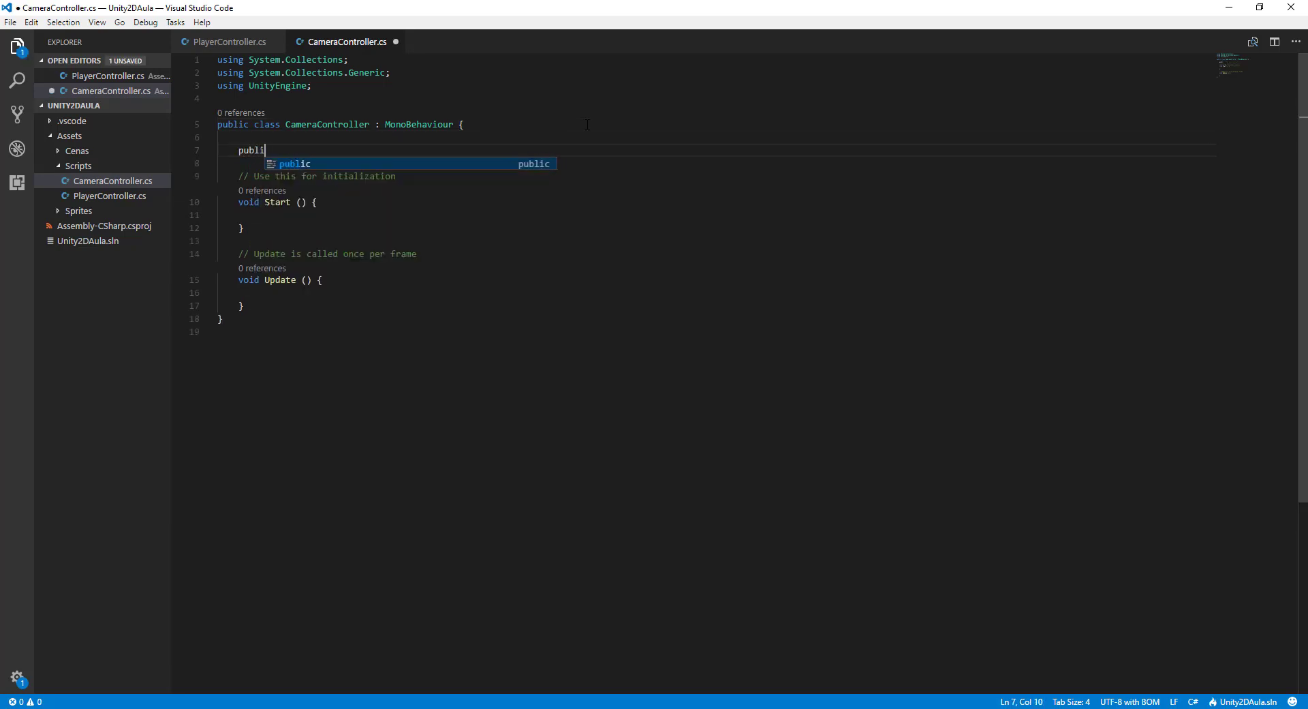
{"action": "type", "text": "c G"}
{"action": "key", "text": "BackSpace"}
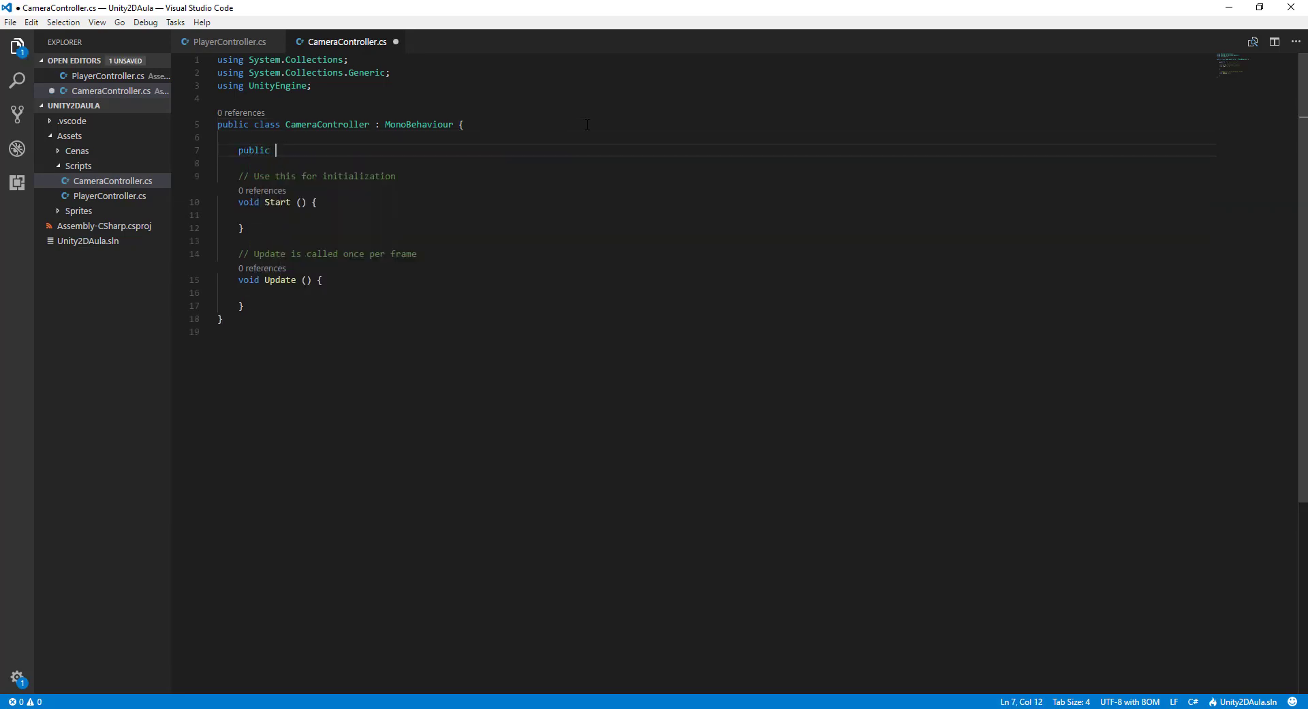
{"action": "type", "text": "Trans"}
{"action": "key", "text": "Tab"}
{"action": "type", "text": "target;"}
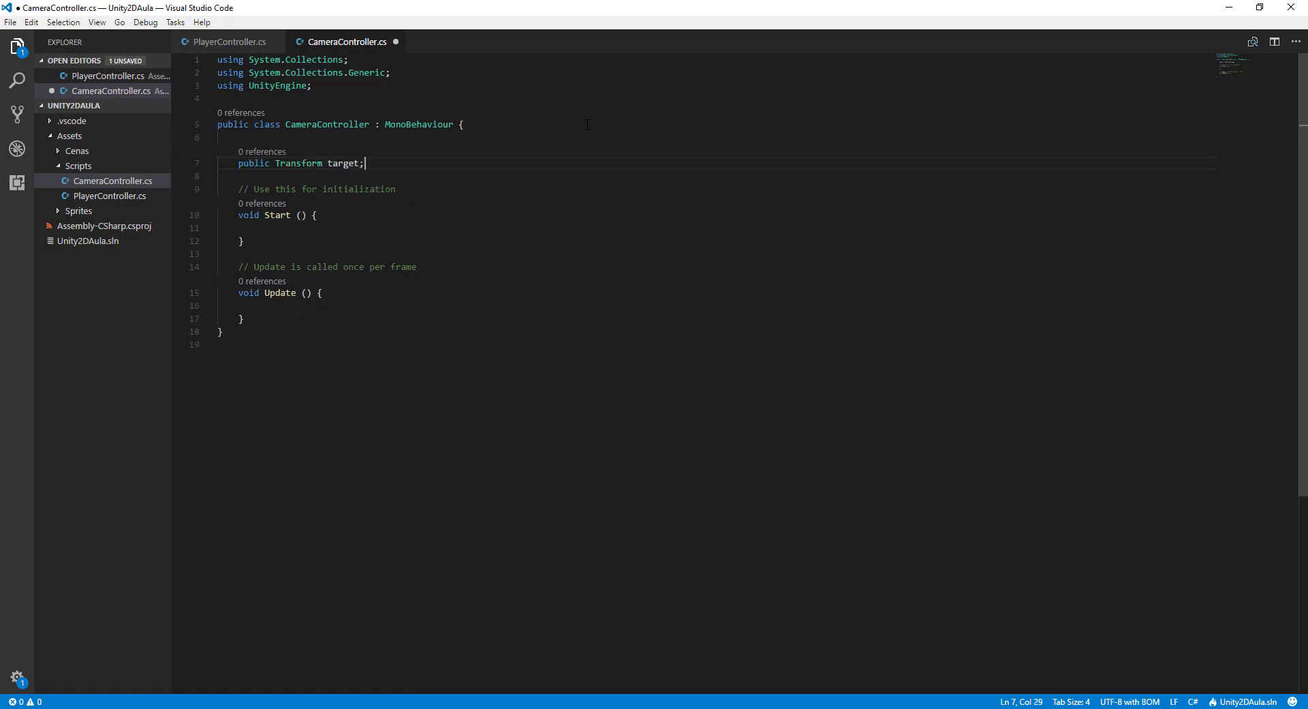
{"action": "key", "text": "Return"}
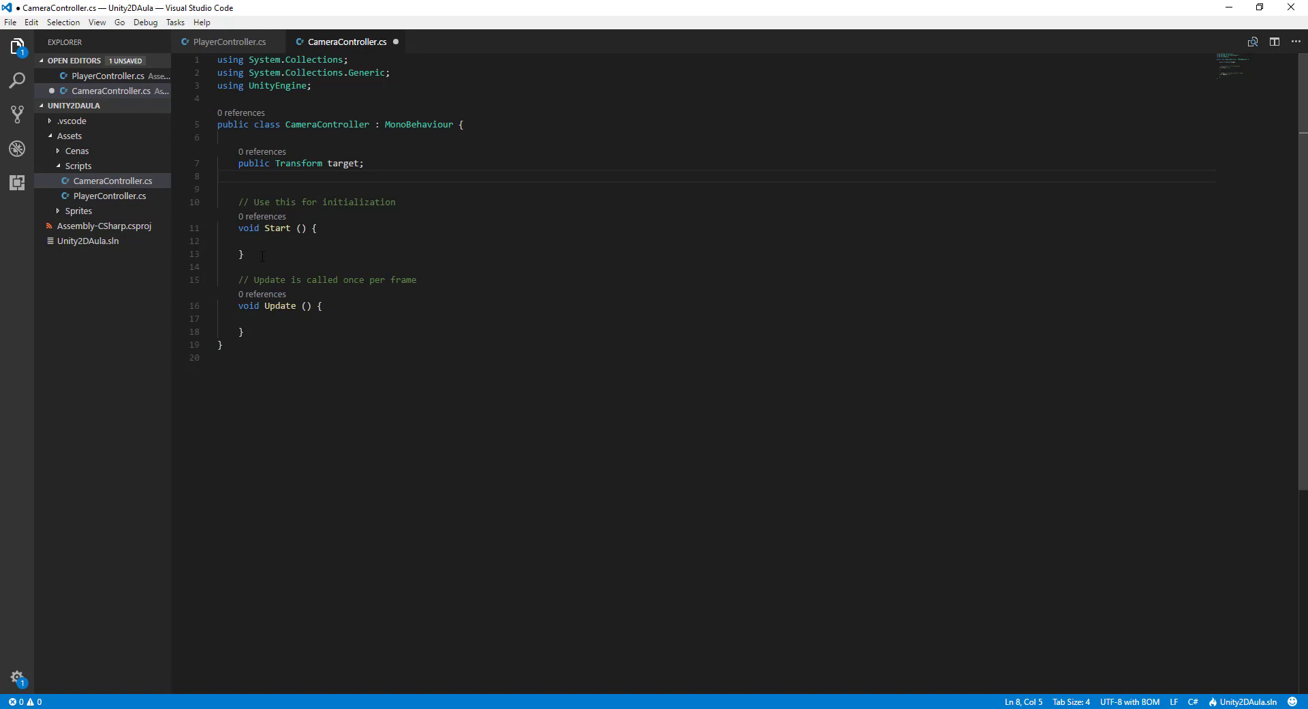
Step: Delete the Start() method, its comment and the leftover blank line
{"action": "left_click_drag", "start_coordinate": [246, 256], "coordinate": [214, 198]}
{"action": "key", "text": "BackSpace"}
{"action": "key", "text": "BackSpace"}
{"action": "key", "text": "BackSpace"}
{"action": "key", "text": "Delete"}
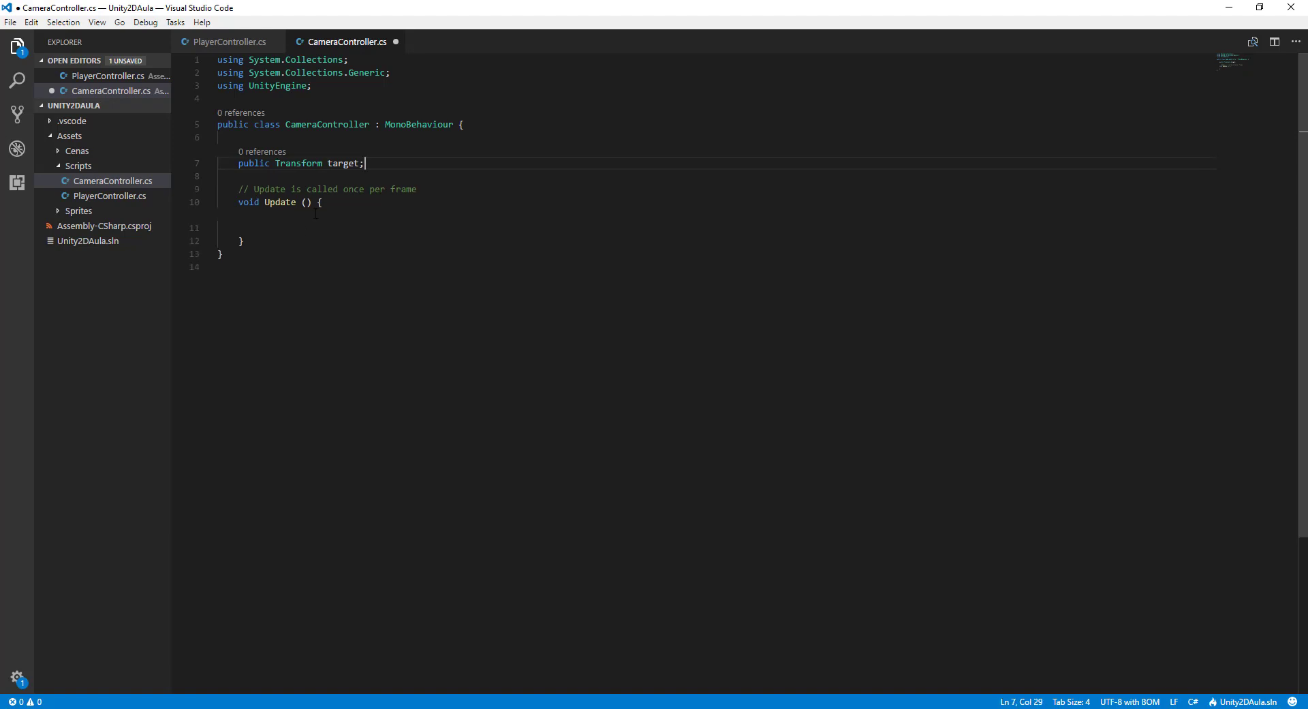
Step: In Update, begin 'Vector3 vector = Vector3.SmoothDamp(transform.position, '
{"action": "left_click", "coordinate": [346, 233]}
{"action": "type", "text": "Vec"}
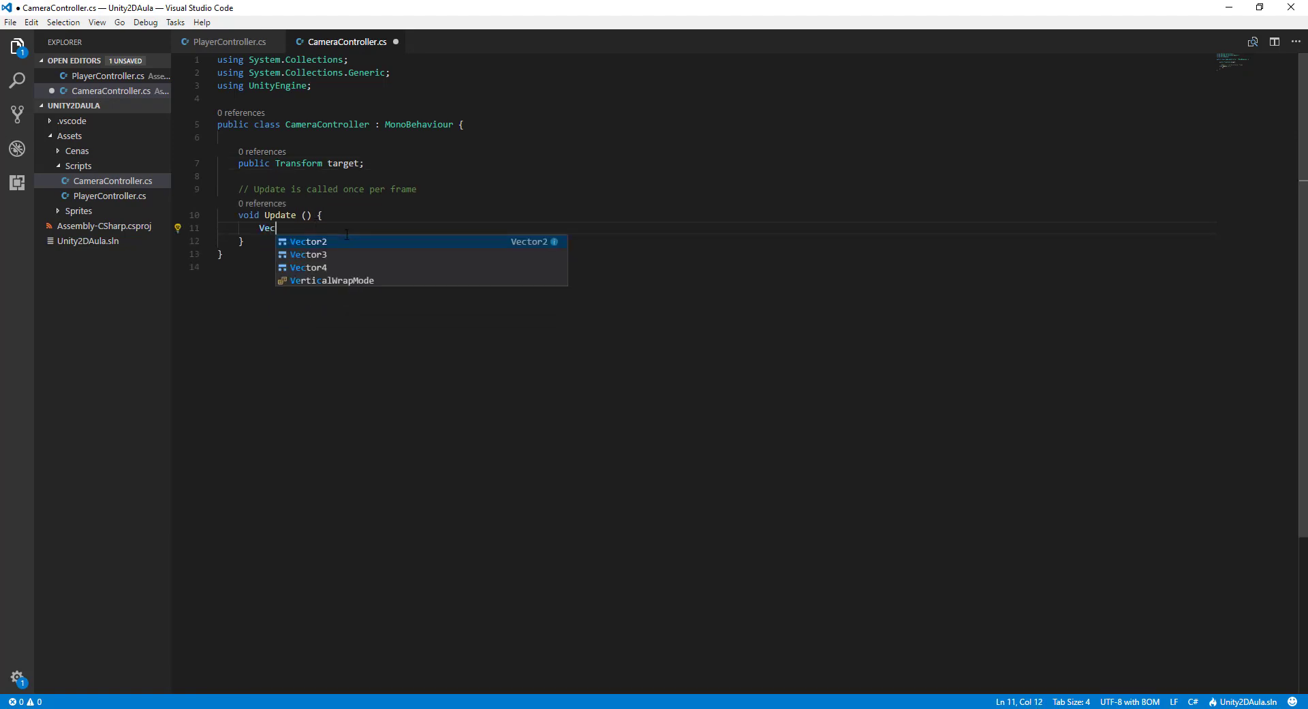
{"action": "type", "text": "tor3 vec"}
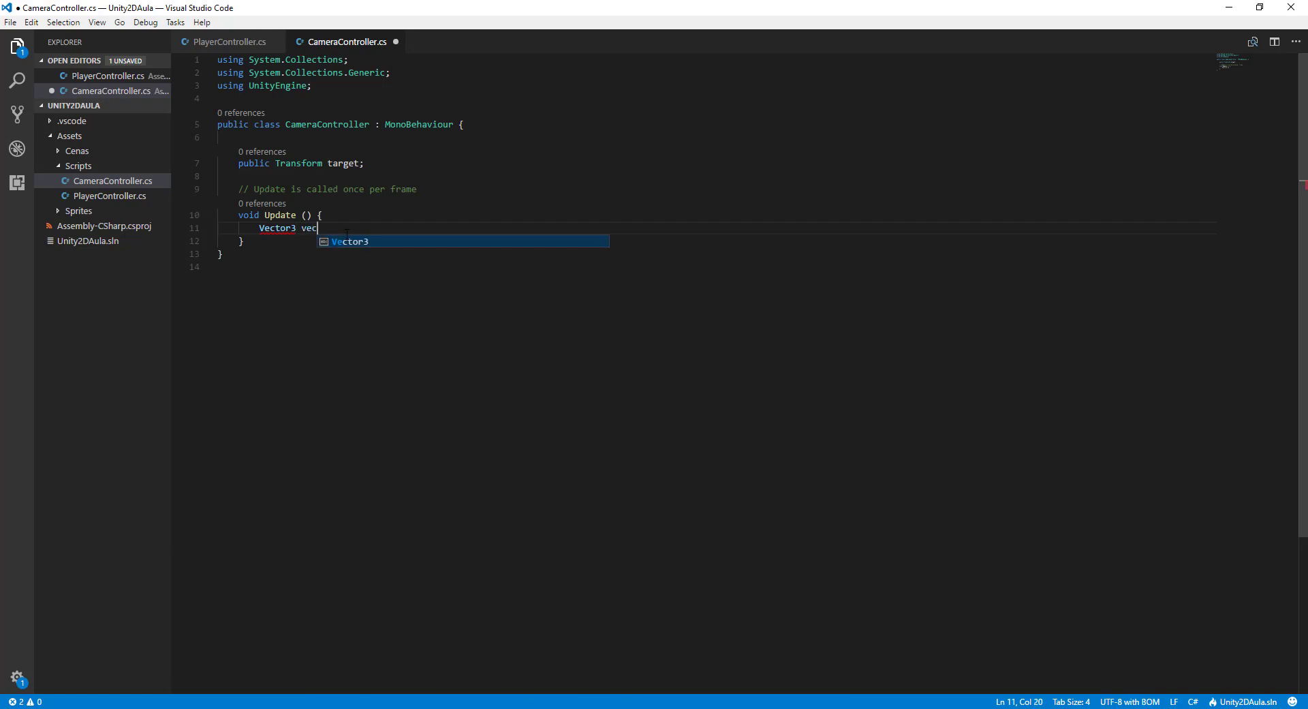
{"action": "type", "text": "tor = Ve"}
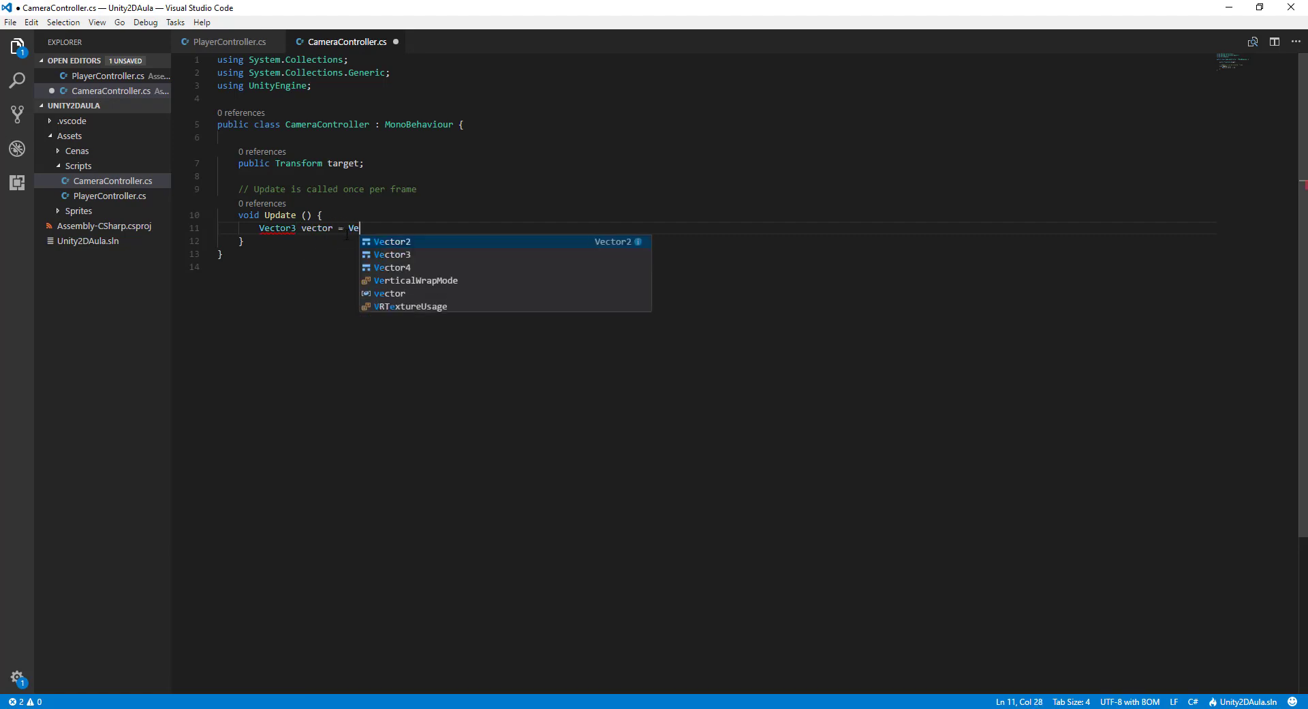
{"action": "key", "text": "Down"}
{"action": "key", "text": "Return"}
{"action": "type", "text": ".S"}
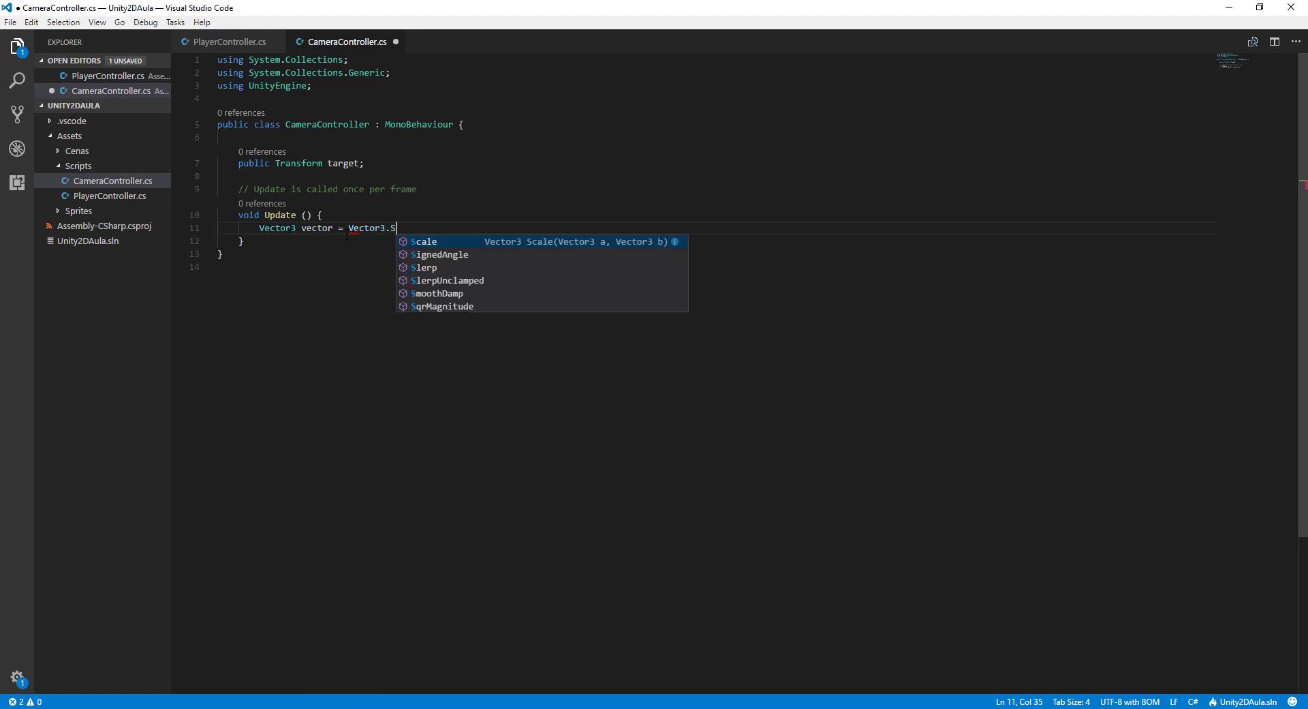
{"action": "key", "text": "Down"}
{"action": "key", "text": "Down"}
{"action": "key", "text": "Down"}
{"action": "key", "text": "Down"}
{"action": "key", "text": "Return"}
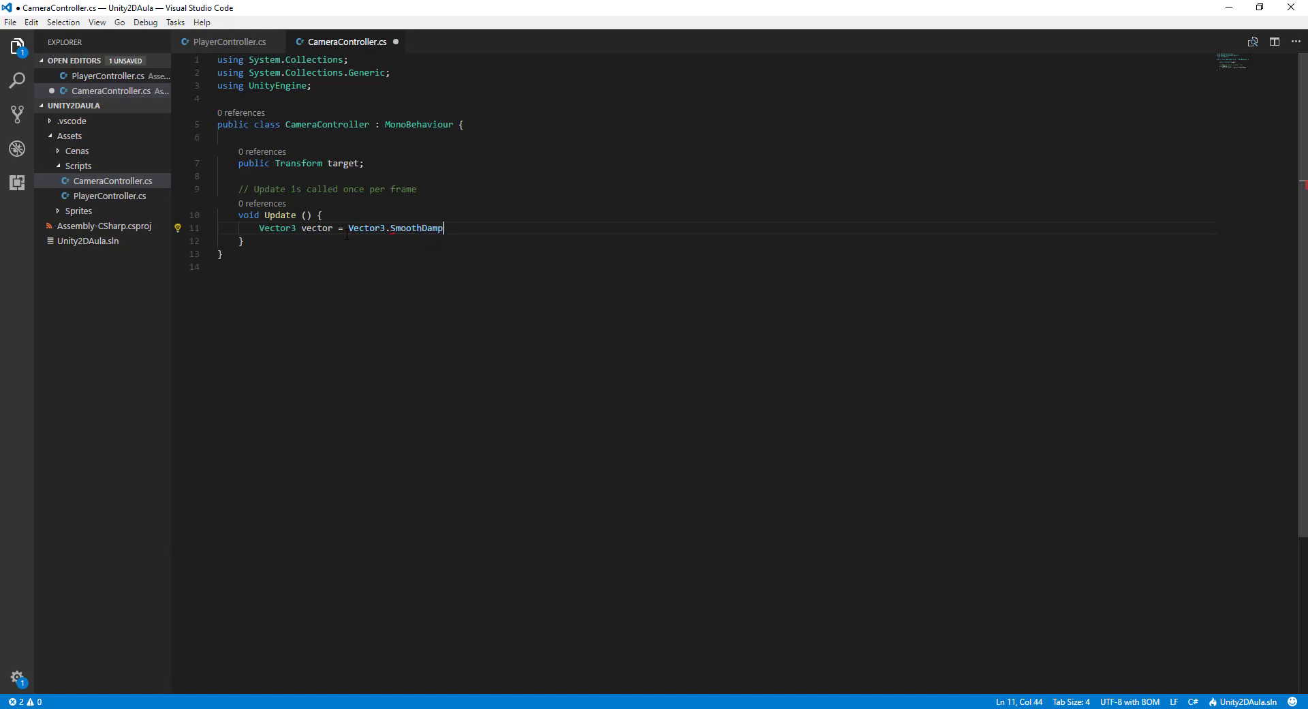
{"action": "type", "text": "("}
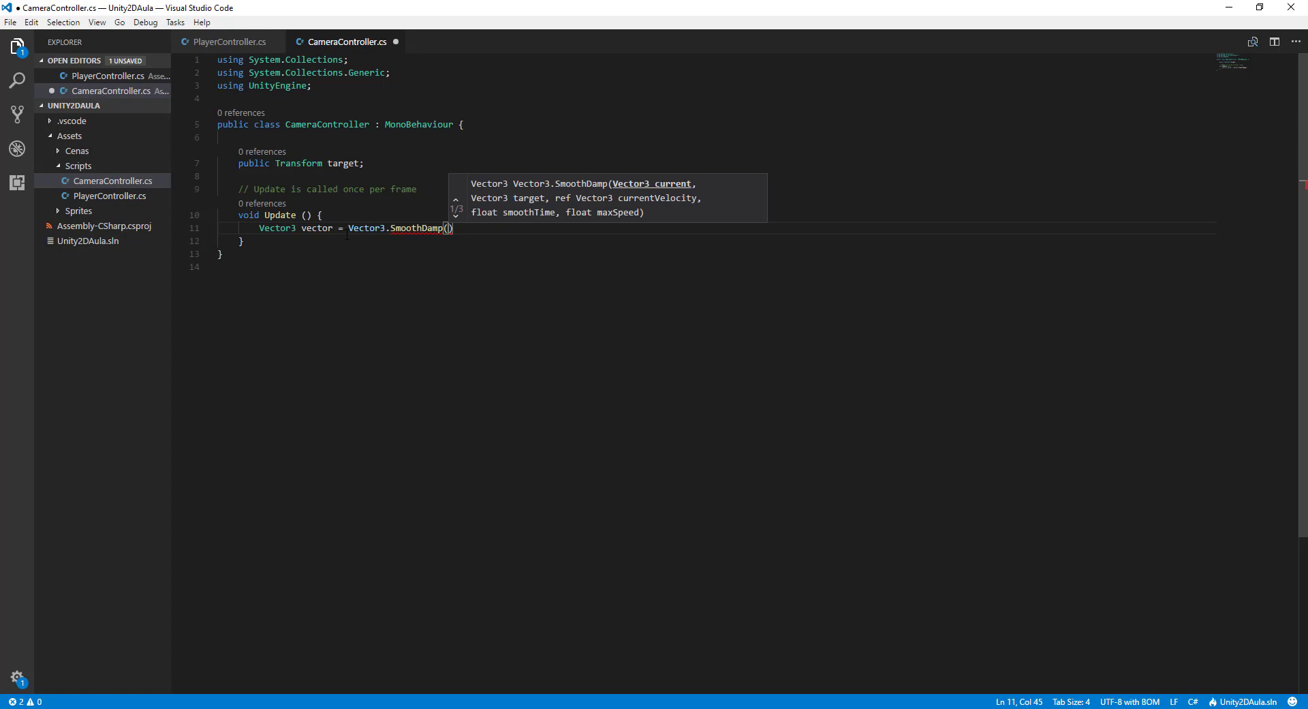
{"action": "type", "text": "transform.pos"}
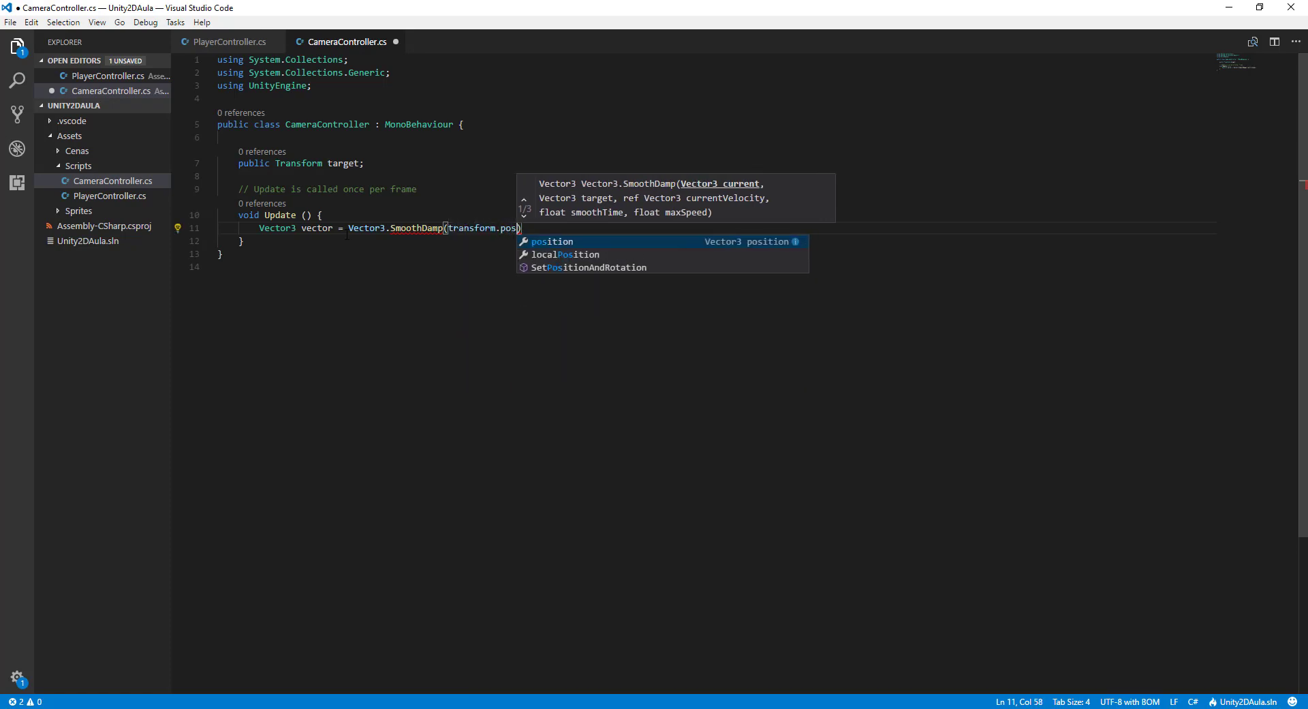
{"action": "key", "text": "Return"}
{"action": "type", "text": ", target.Tra"}
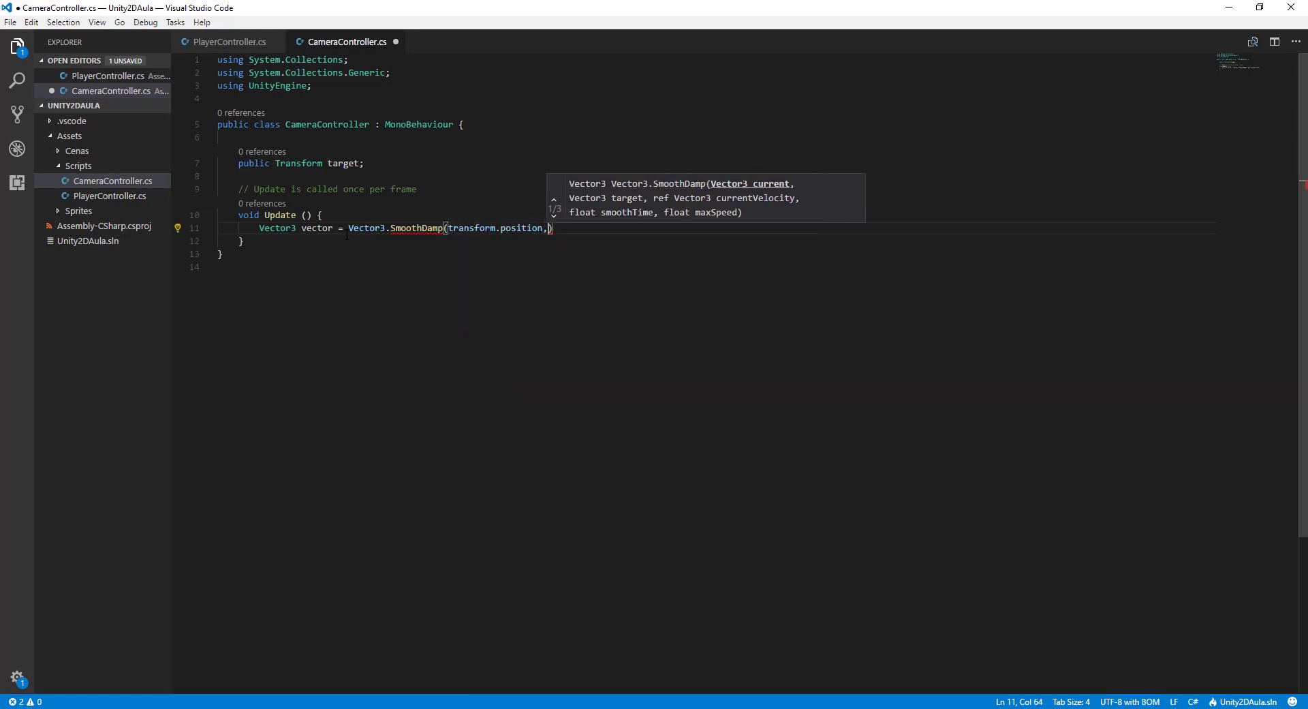
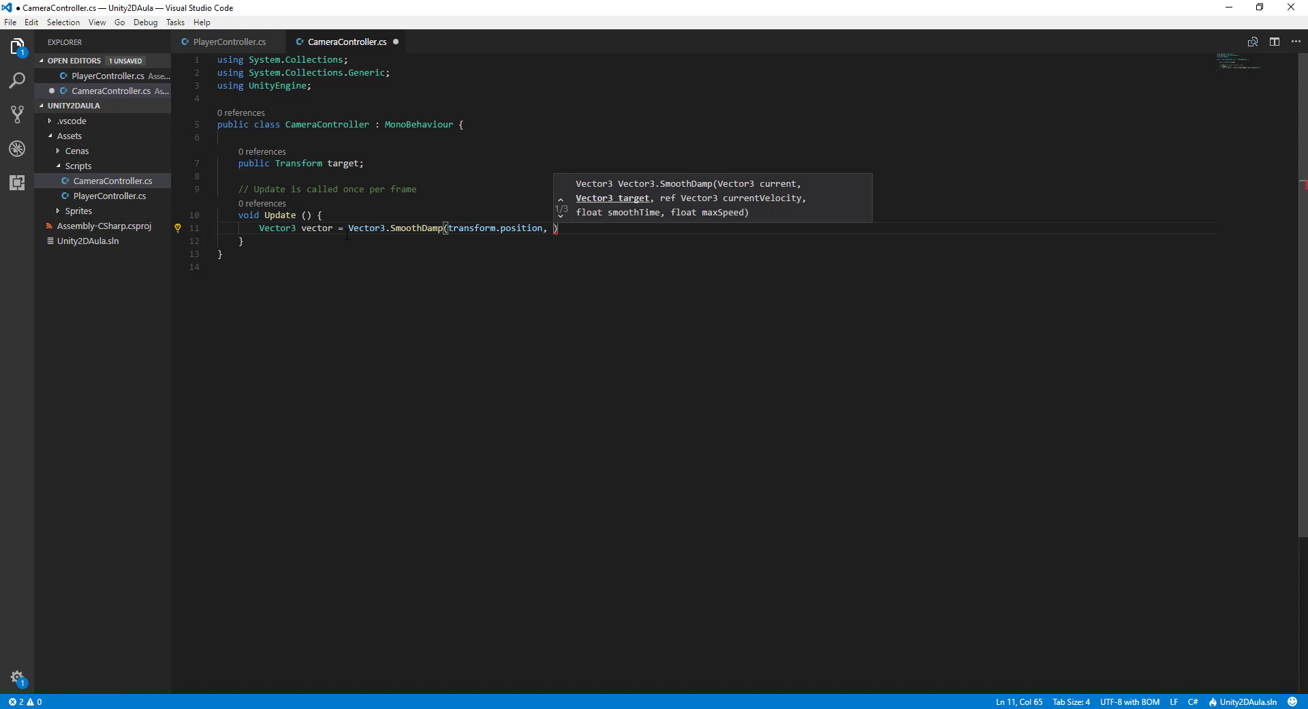
Step: Fill in the Vector3.SmoothDamp arguments on line 11 as target, ref velocity and smoothTime
{"action": "type", "text": "targe"}
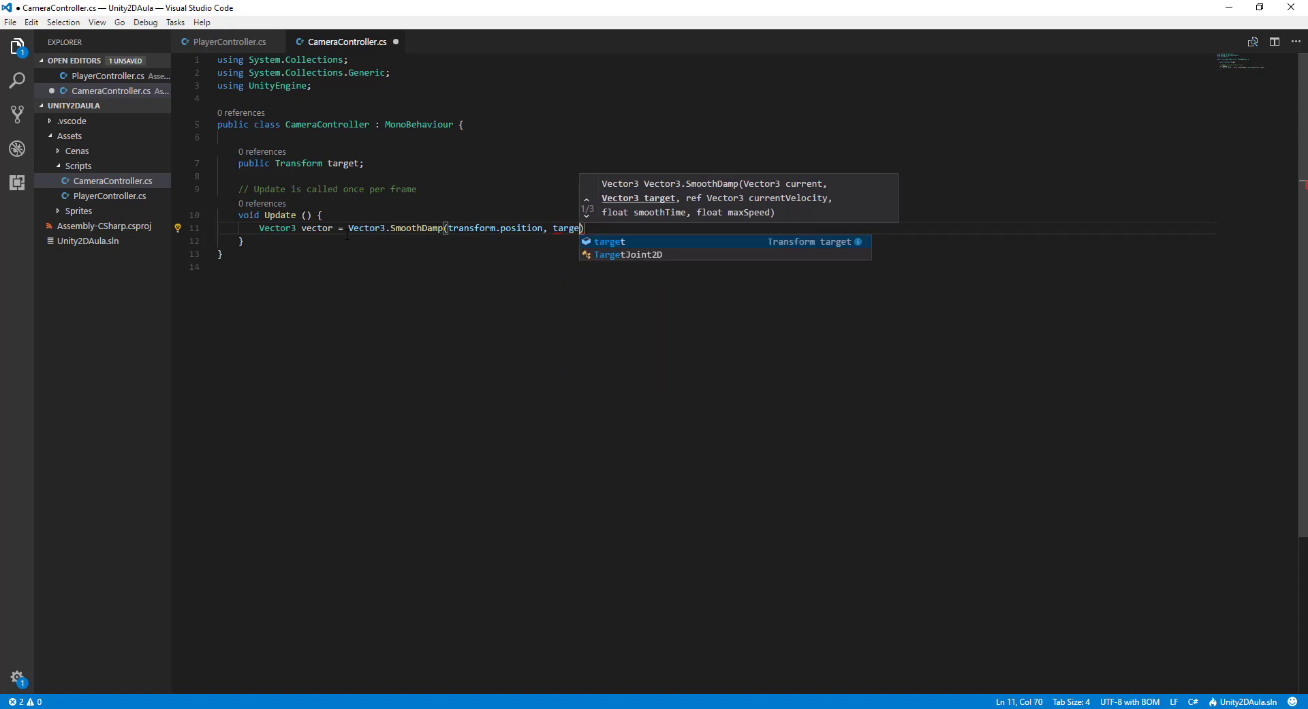
{"action": "type", "text": "t.Tra"}
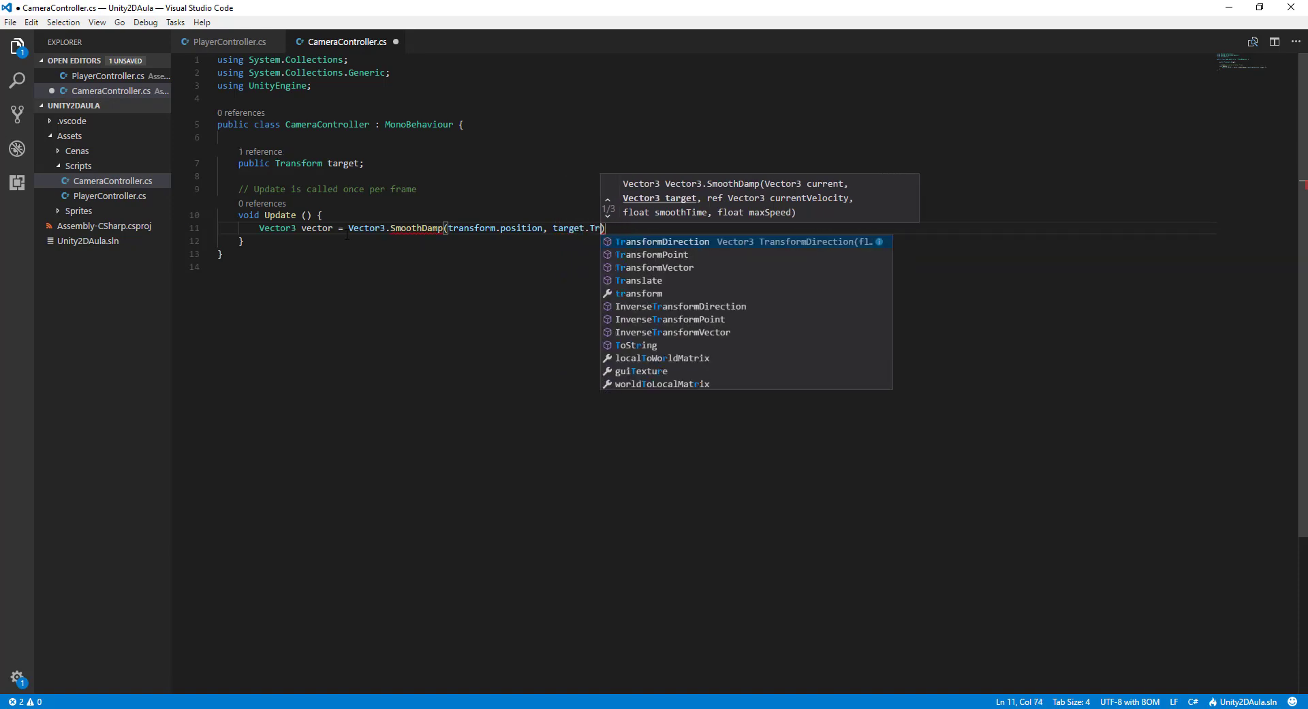
{"action": "key", "text": "Down"}
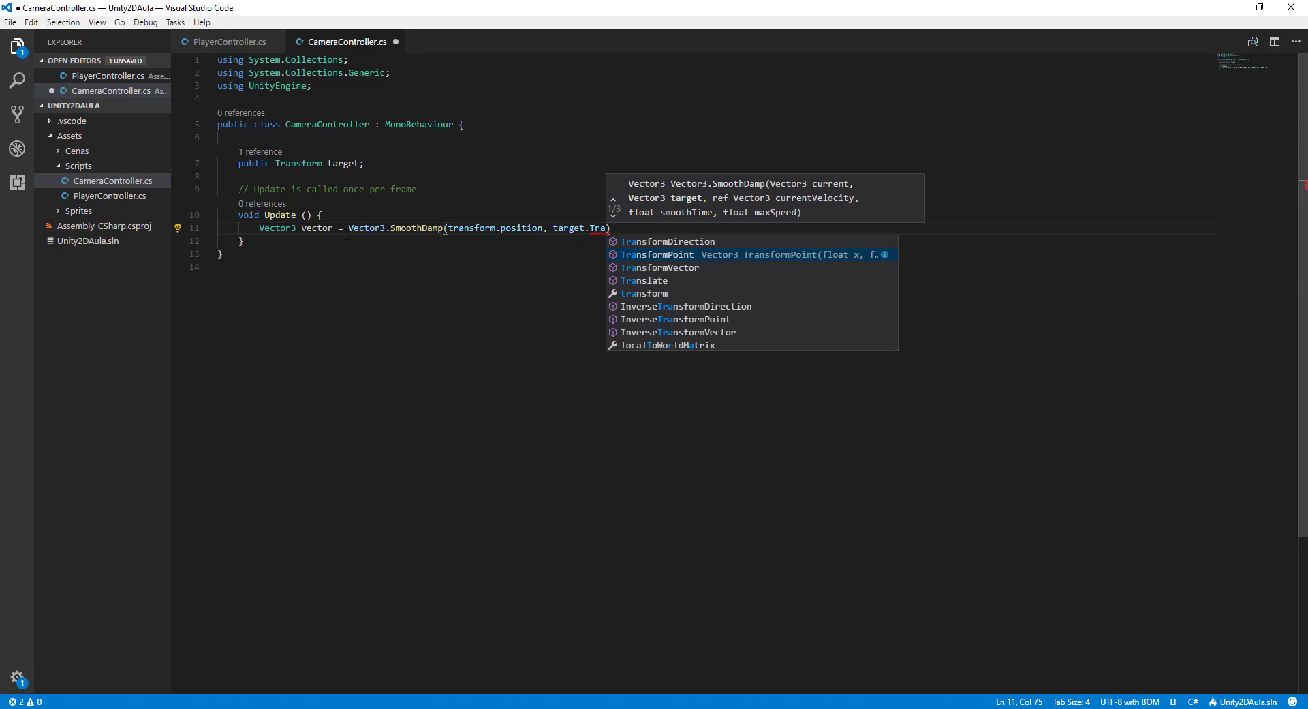
{"action": "key", "text": "Return"}
{"action": "type", "text": "("}
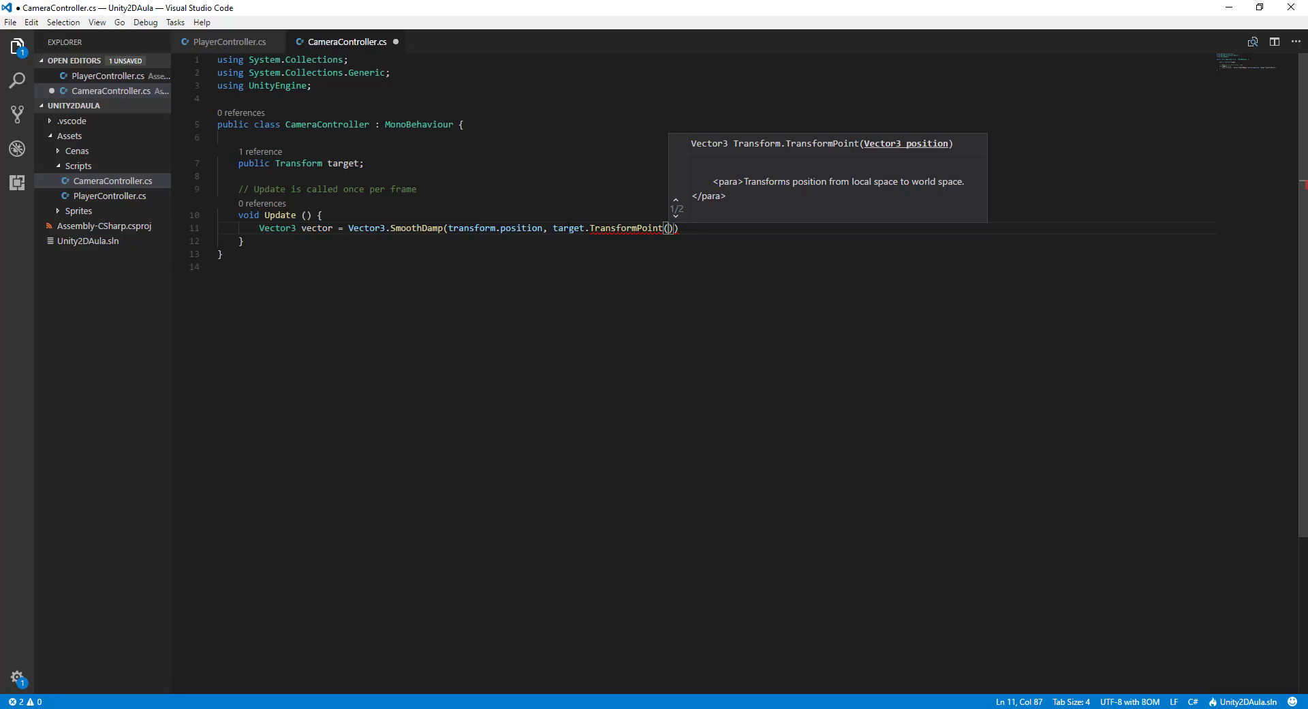
{"action": "left_click_drag", "start_coordinate": [590, 228], "coordinate": [668, 227]}
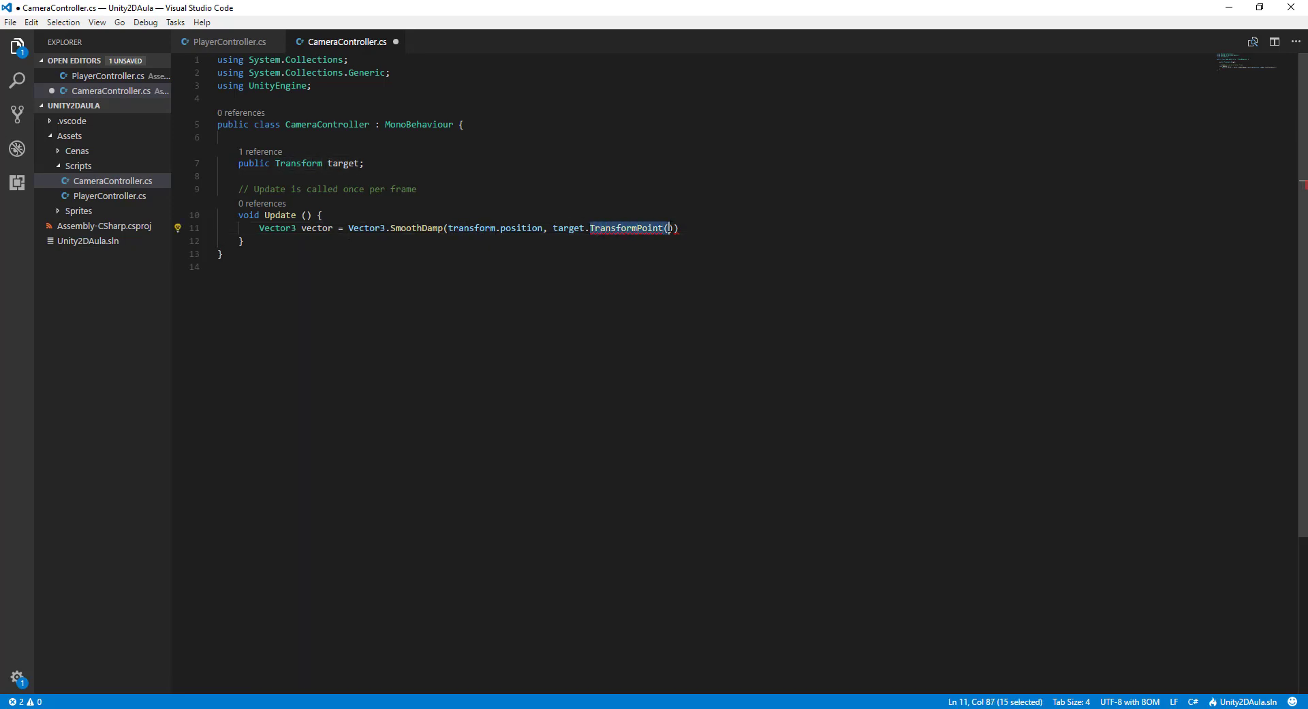
{"action": "key", "text": "BackSpace"}
{"action": "key", "text": "BackSpace"}
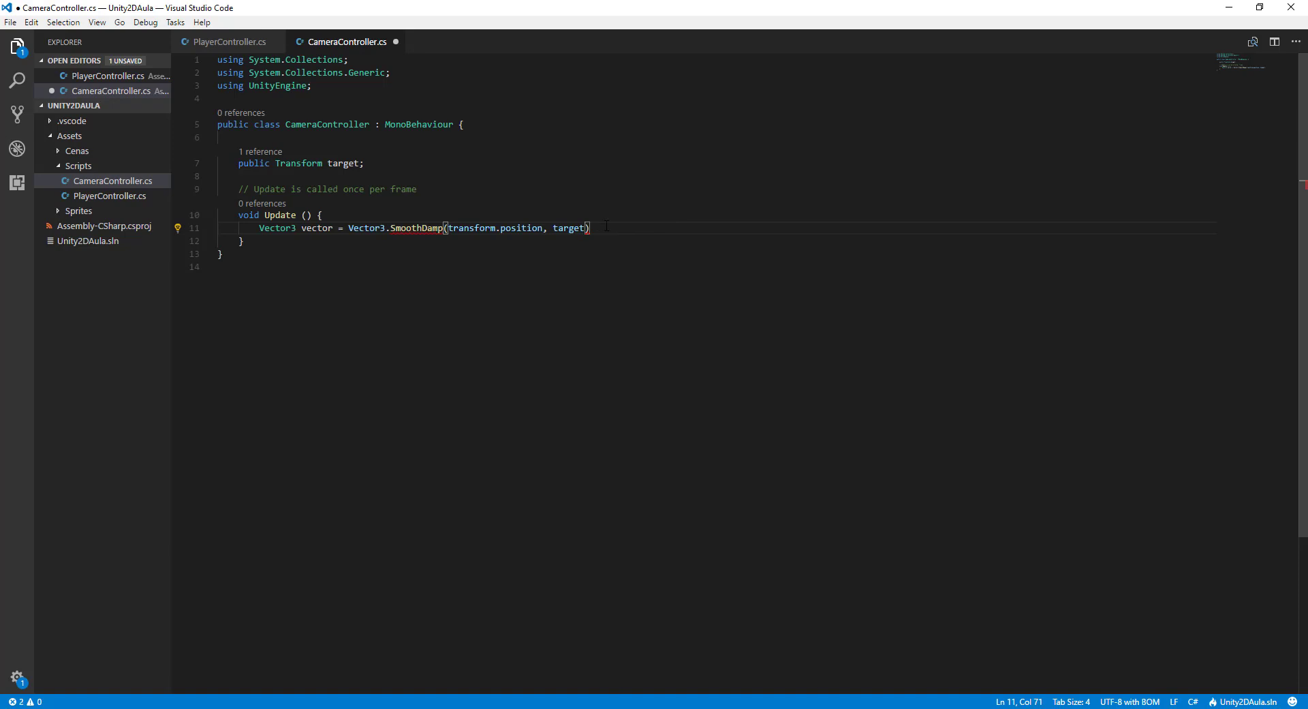
{"action": "type", "text": ", ref"}
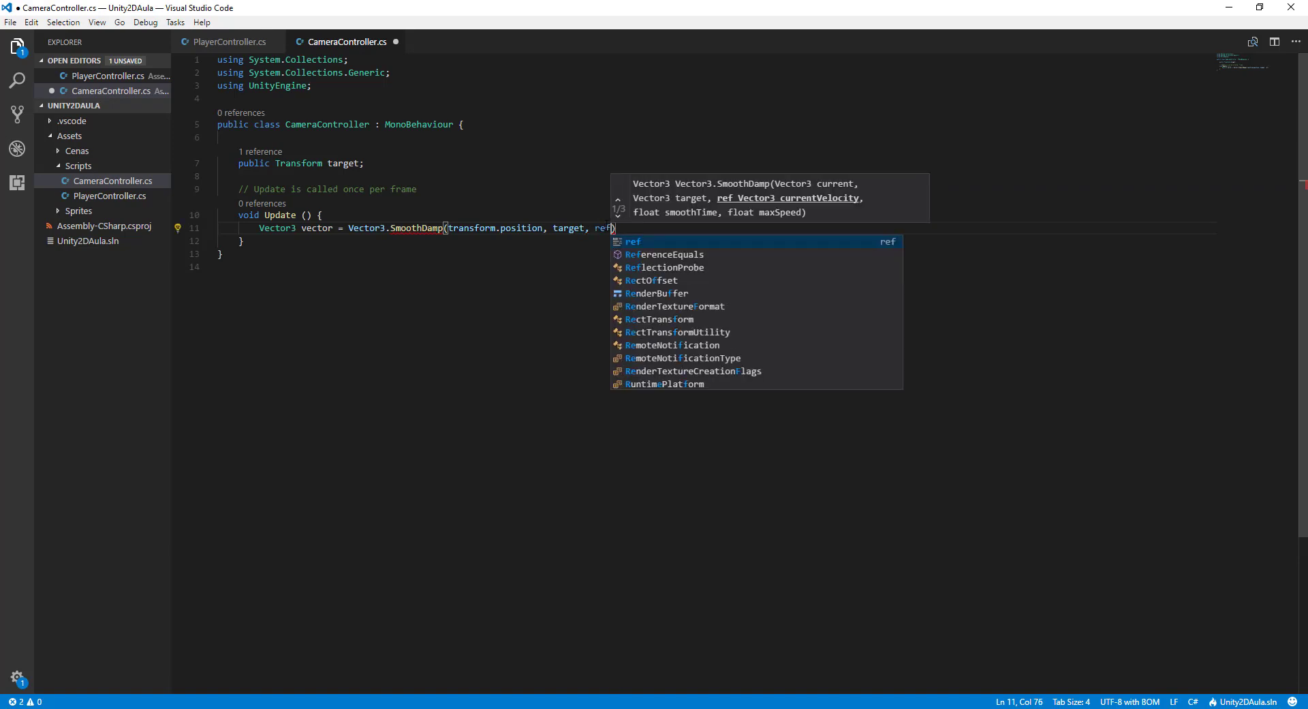
{"action": "type", "text": " vert"}
{"action": "key", "text": "Return"}
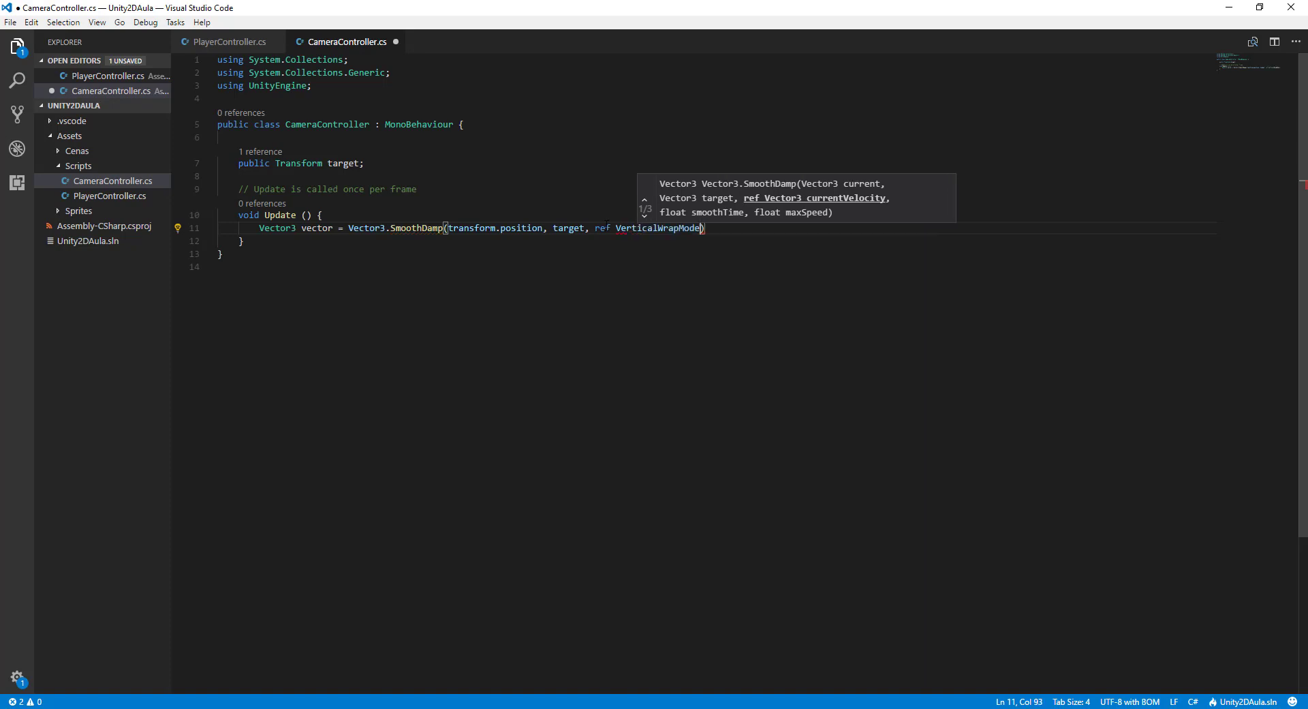
{"action": "key", "text": "BackSpace"}
{"action": "key", "text": "BackSpace"}
{"action": "key", "text": "BackSpace"}
{"action": "key", "text": "BackSpace"}
{"action": "key", "text": "BackSpace"}
{"action": "key", "text": "BackSpace"}
{"action": "key", "text": "BackSpace"}
{"action": "key", "text": "BackSpace"}
{"action": "key", "text": "BackSpace"}
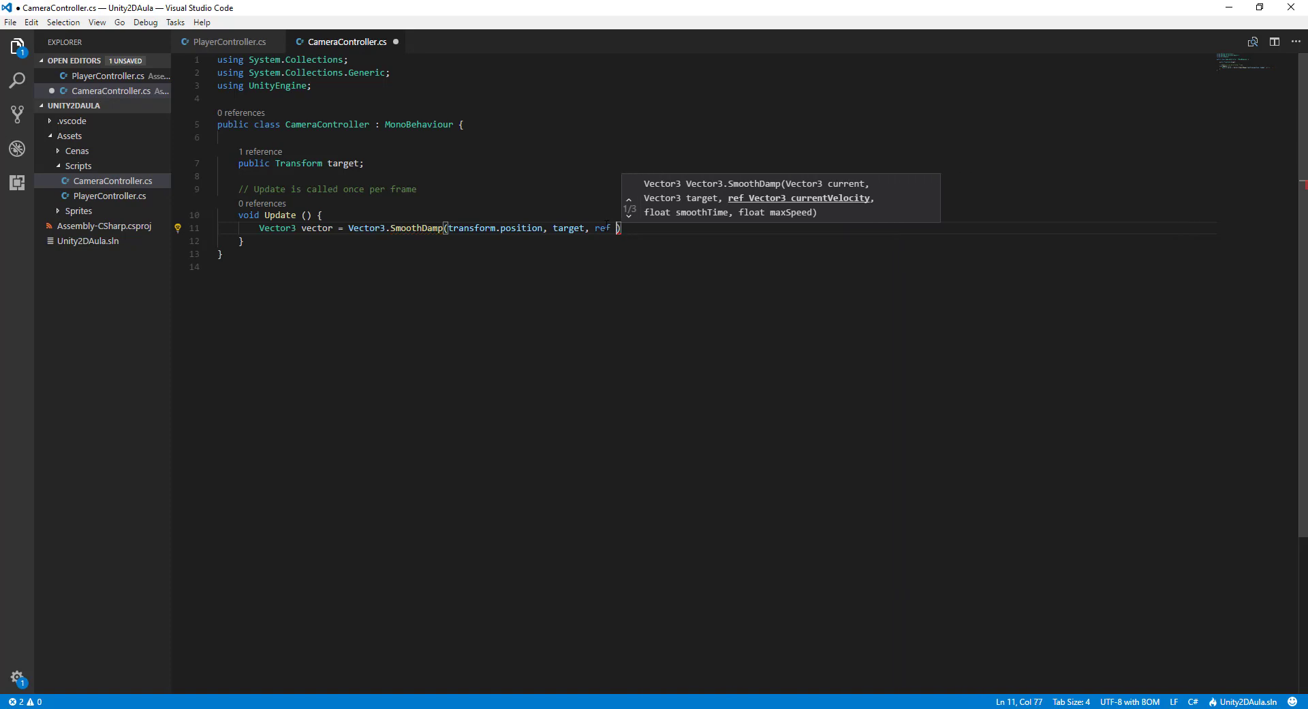
{"action": "type", "text": "velocity"}
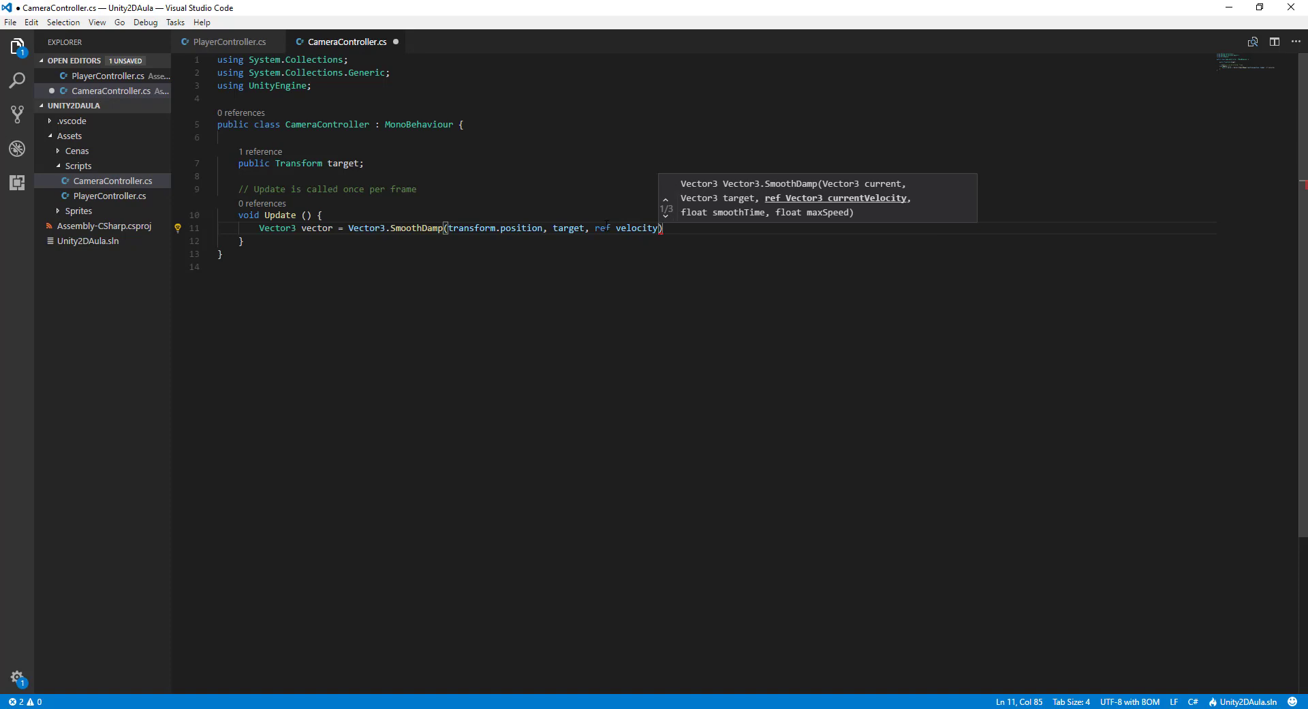
{"action": "type", "text": ", "}
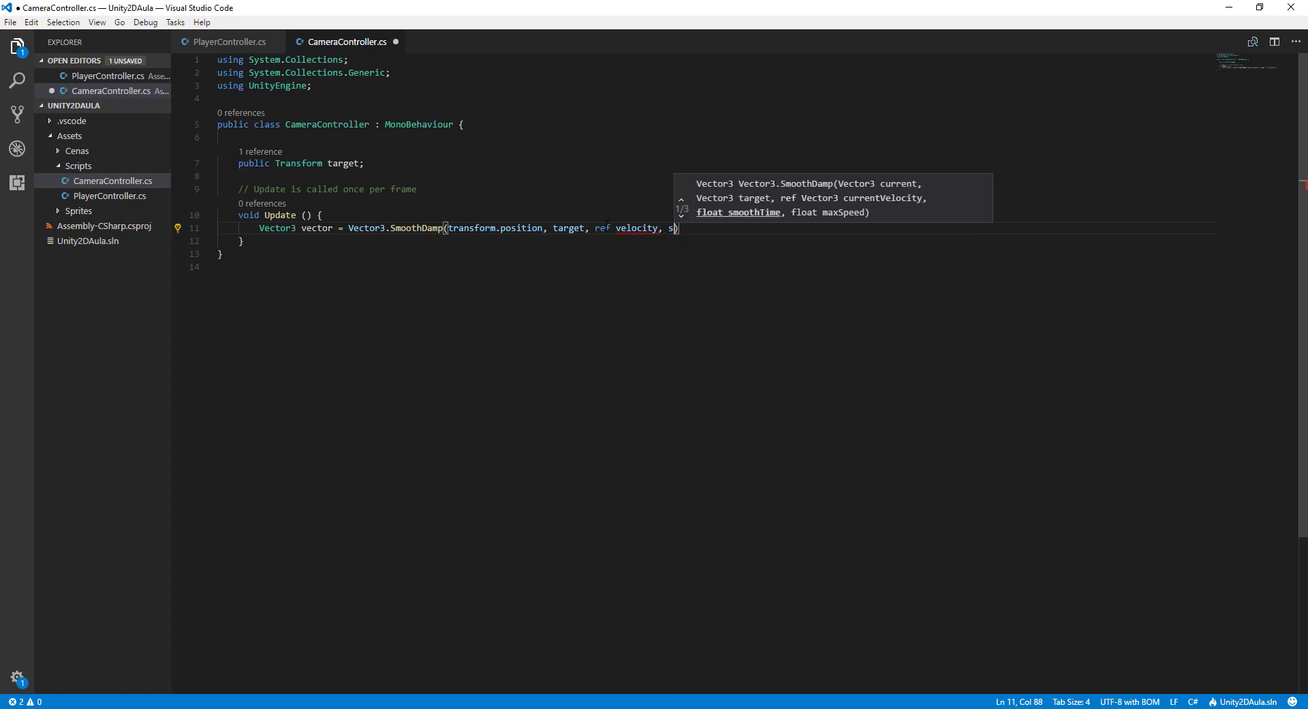
{"action": "type", "text": "smoot"}
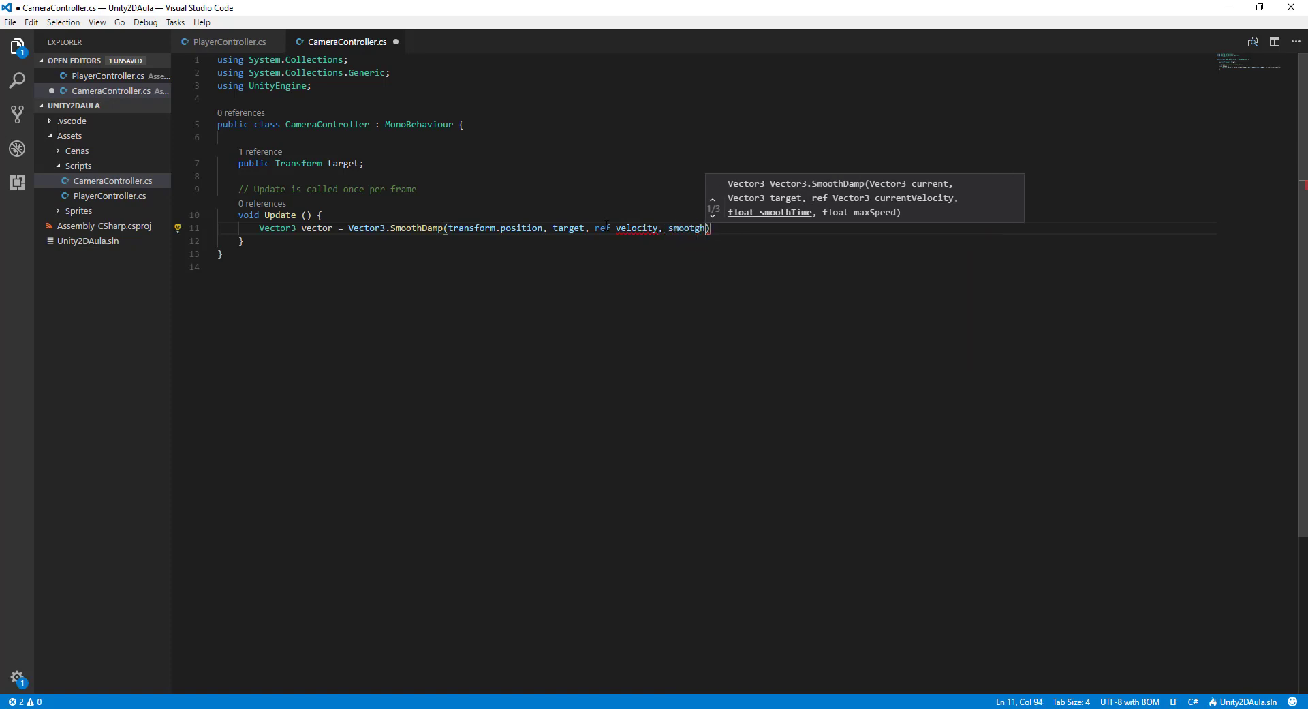
{"action": "type", "text": "hTime"}
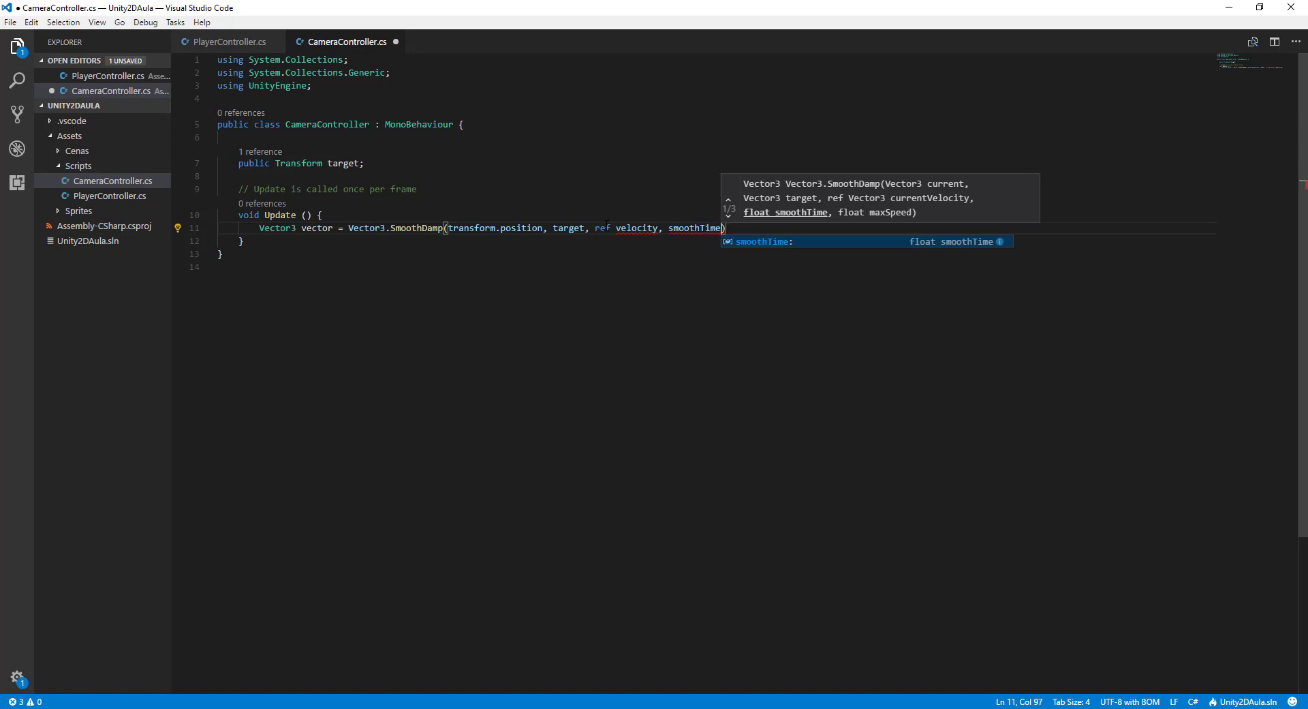
{"action": "type", "text": ":"}
{"action": "key", "text": "BackSpace"}
Step: Close the SmoothDamp statement and declare private Vector3 velocity = Vector3.zero below the target field
{"action": "type", "text": ")"}
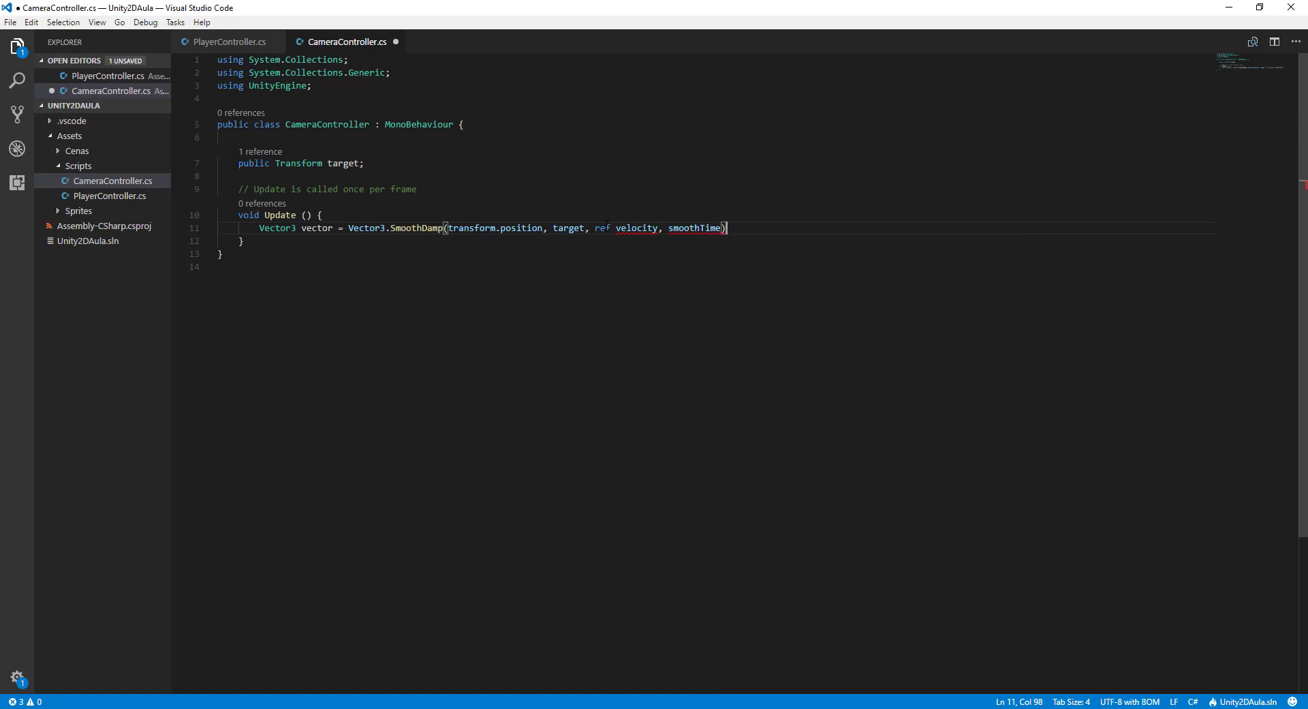
{"action": "type", "text": ";"}
{"action": "left_click", "coordinate": [402, 163]}
{"action": "key", "text": "Return"}
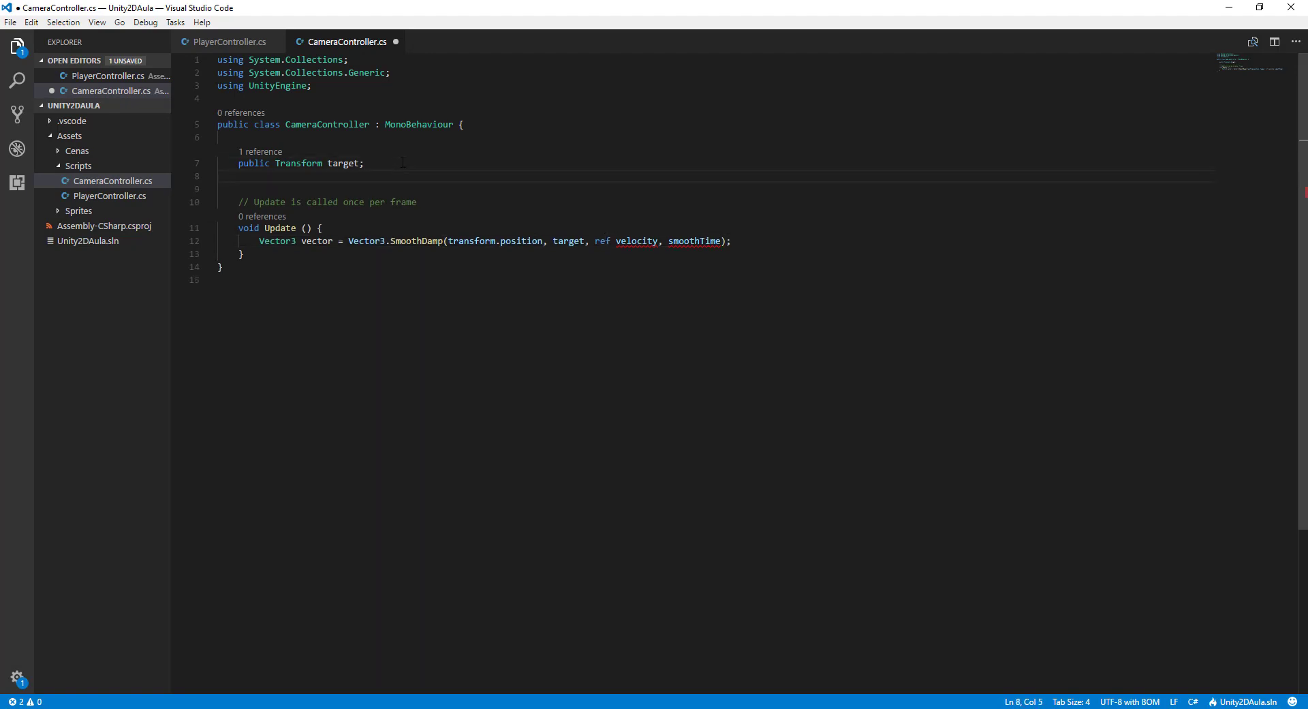
{"action": "key", "text": "Return"}
{"action": "type", "text": "private "}
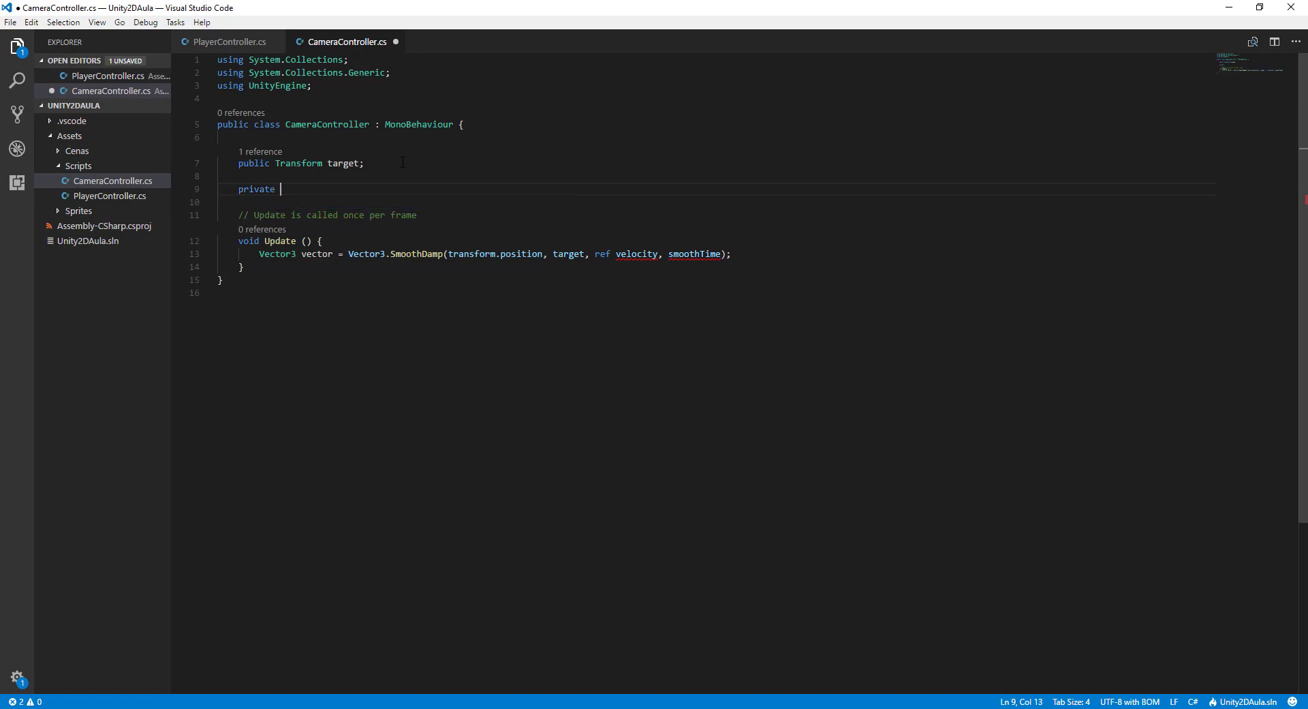
{"action": "type", "text": "Vector3"}
{"action": "type", "text": " velocity"}
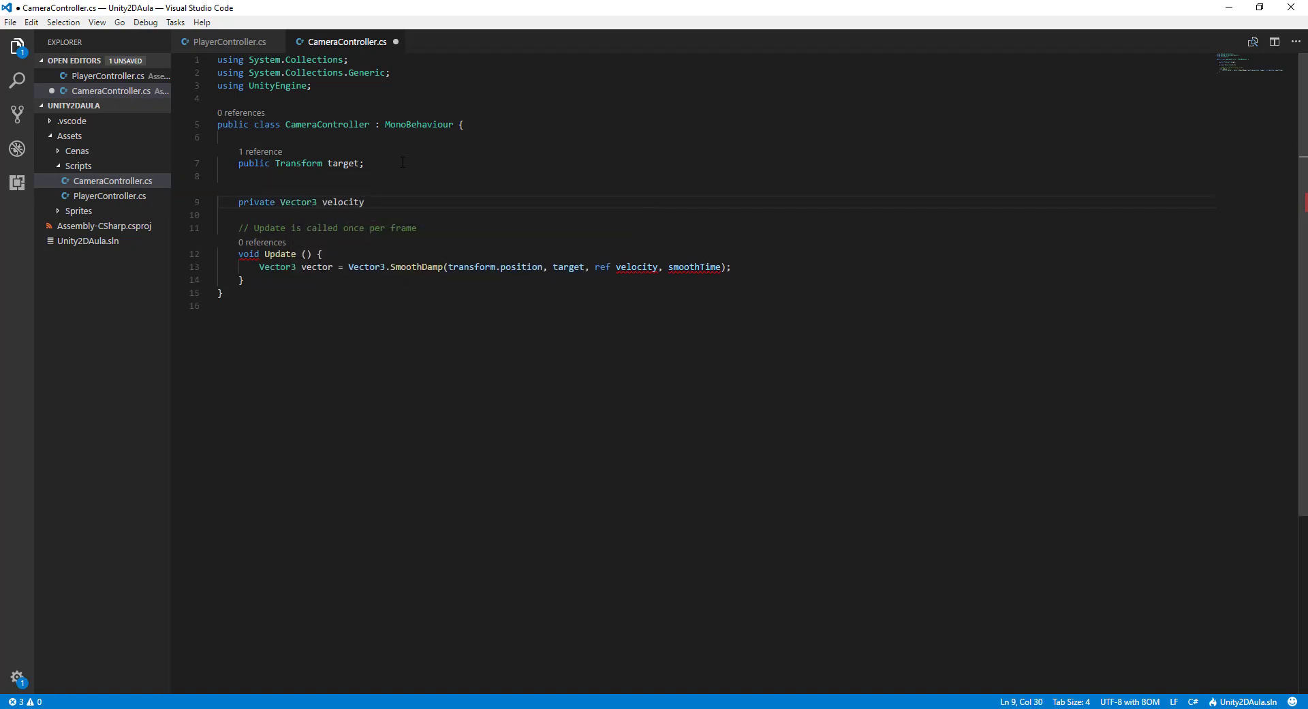
{"action": "type", "text": " = Vec"}
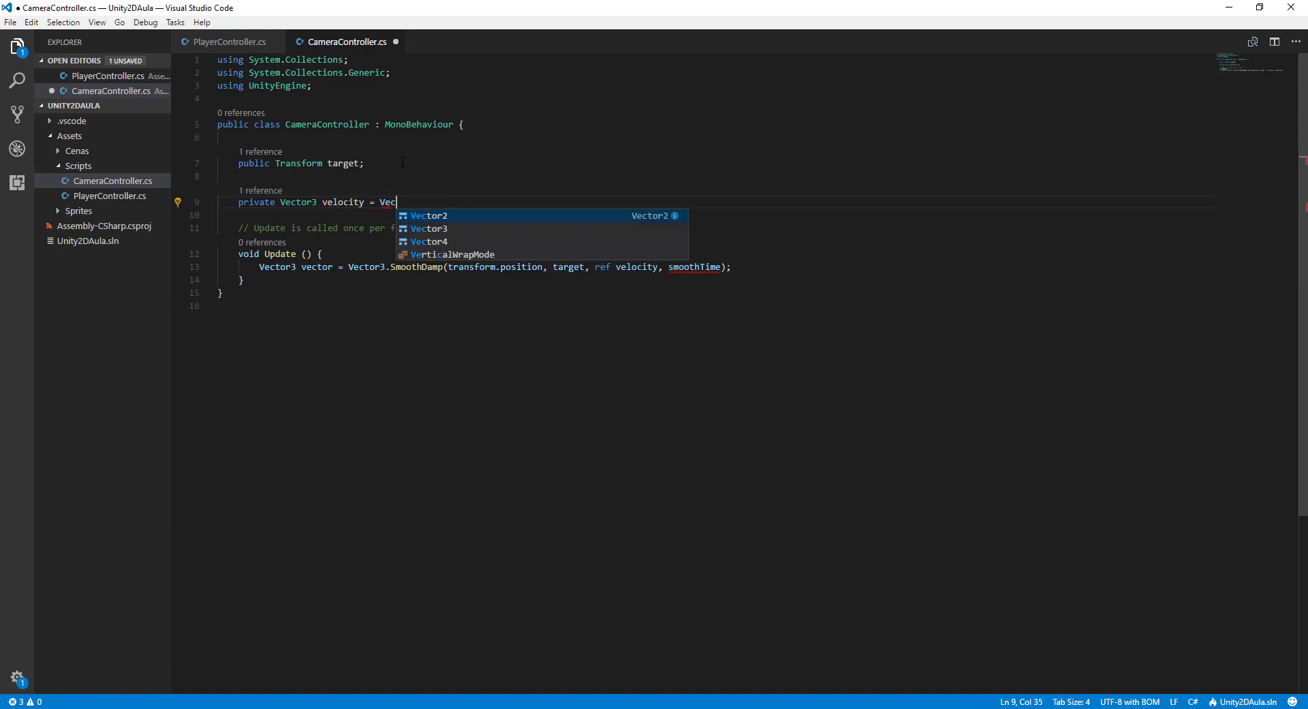
{"action": "type", "text": "tor"}
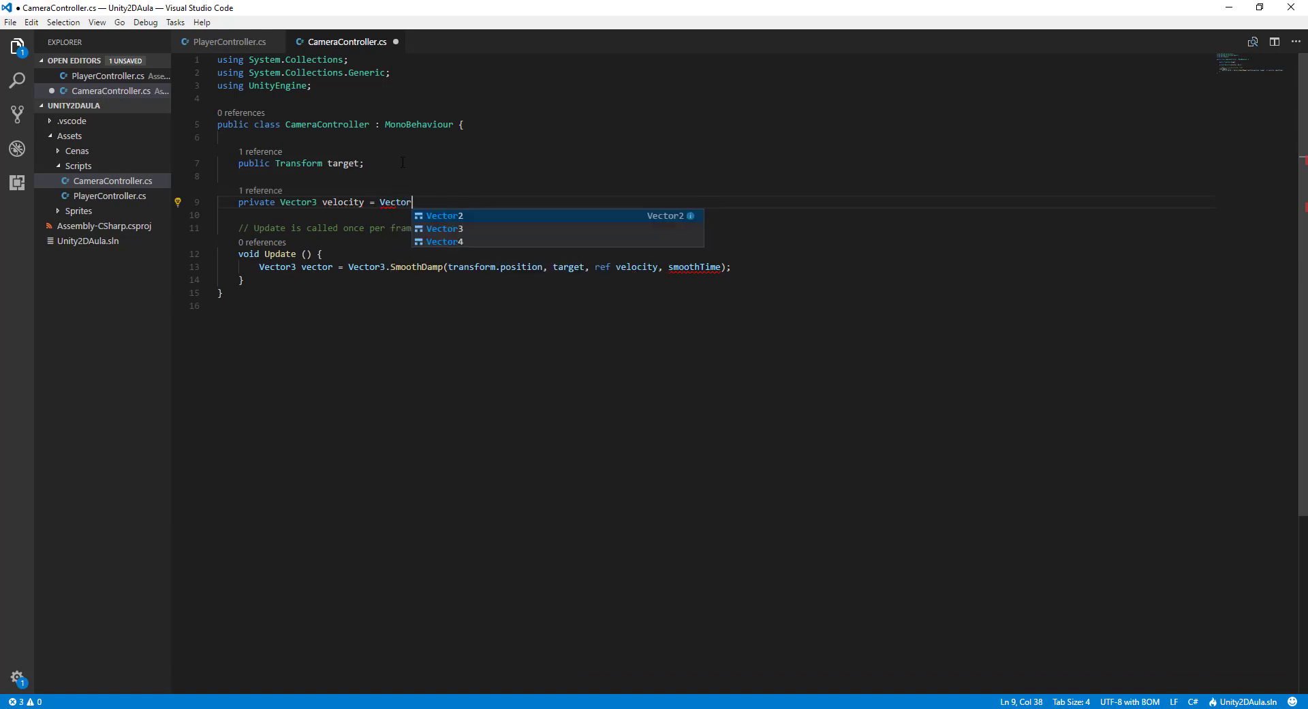
{"action": "type", "text": "3.z"}
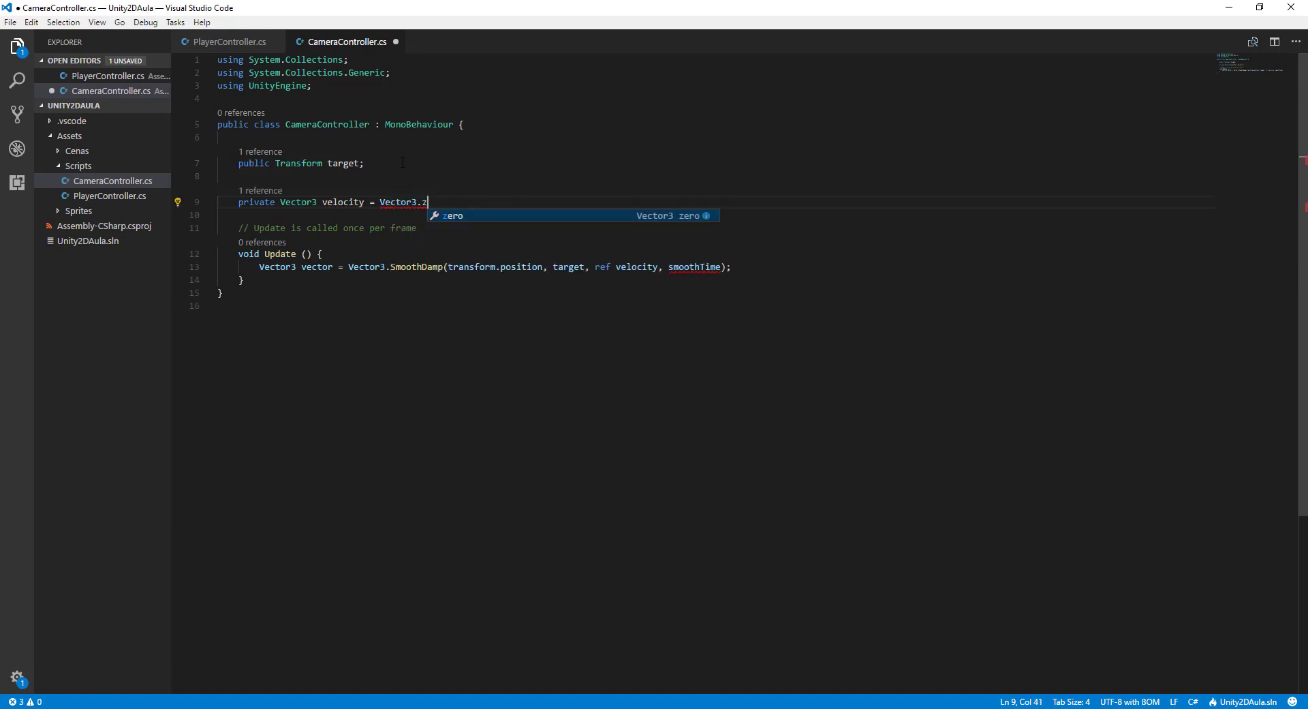
{"action": "key", "text": "Tab"}
{"action": "type", "text": ";"}
Step: Add the field public float smoothTime = 0.3f and save CameraController.cs
{"action": "key", "text": "Return"}
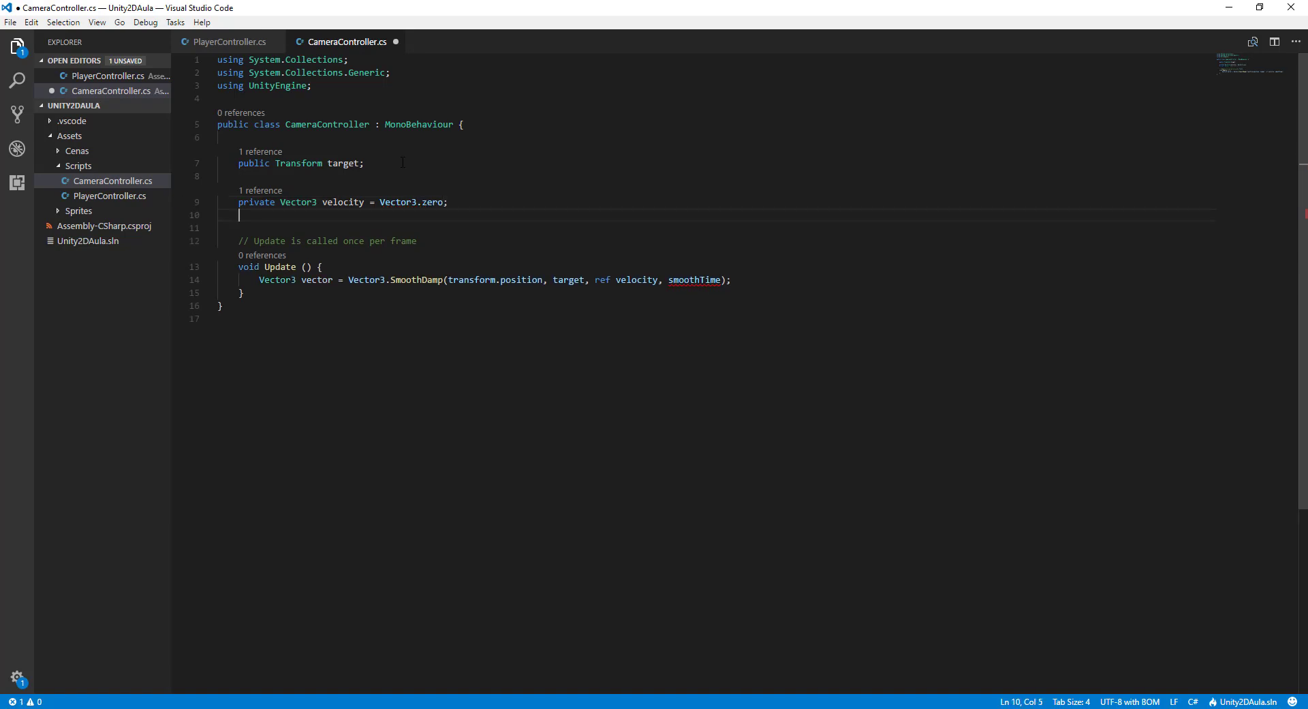
{"action": "key", "text": "Return"}
{"action": "type", "text": "publi"}
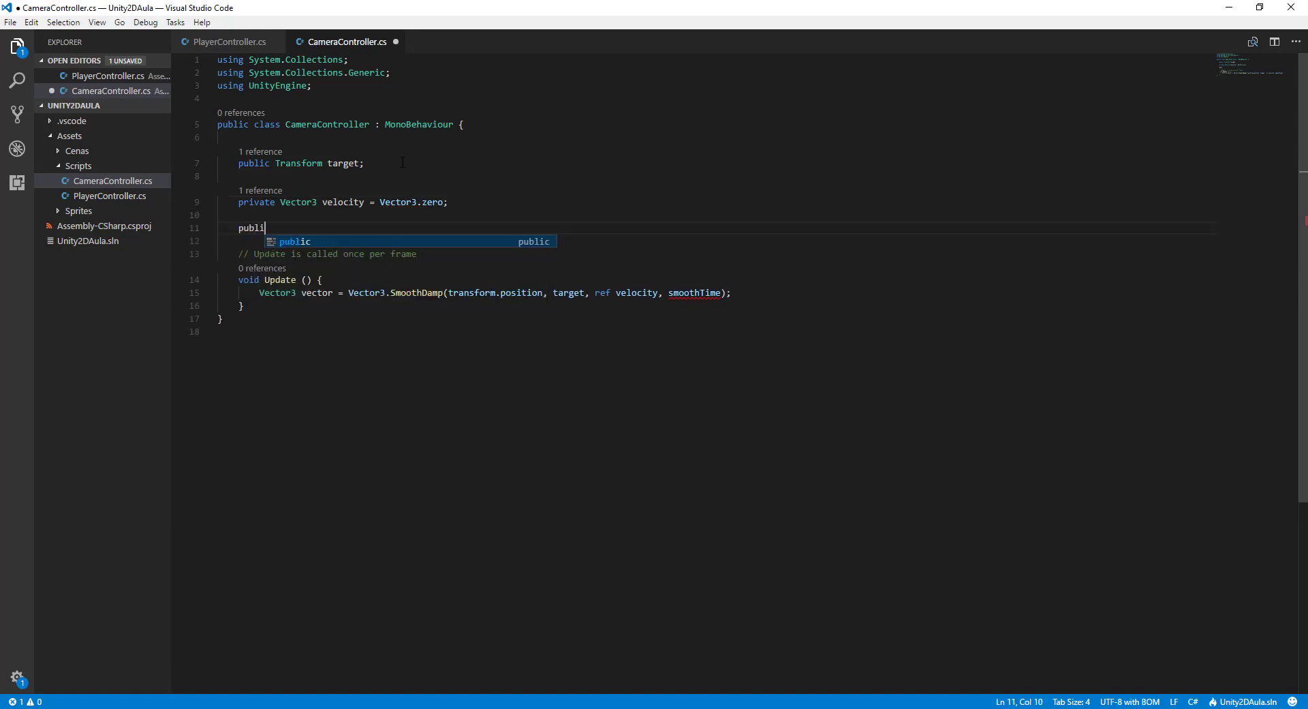
{"action": "type", "text": "c float sm"}
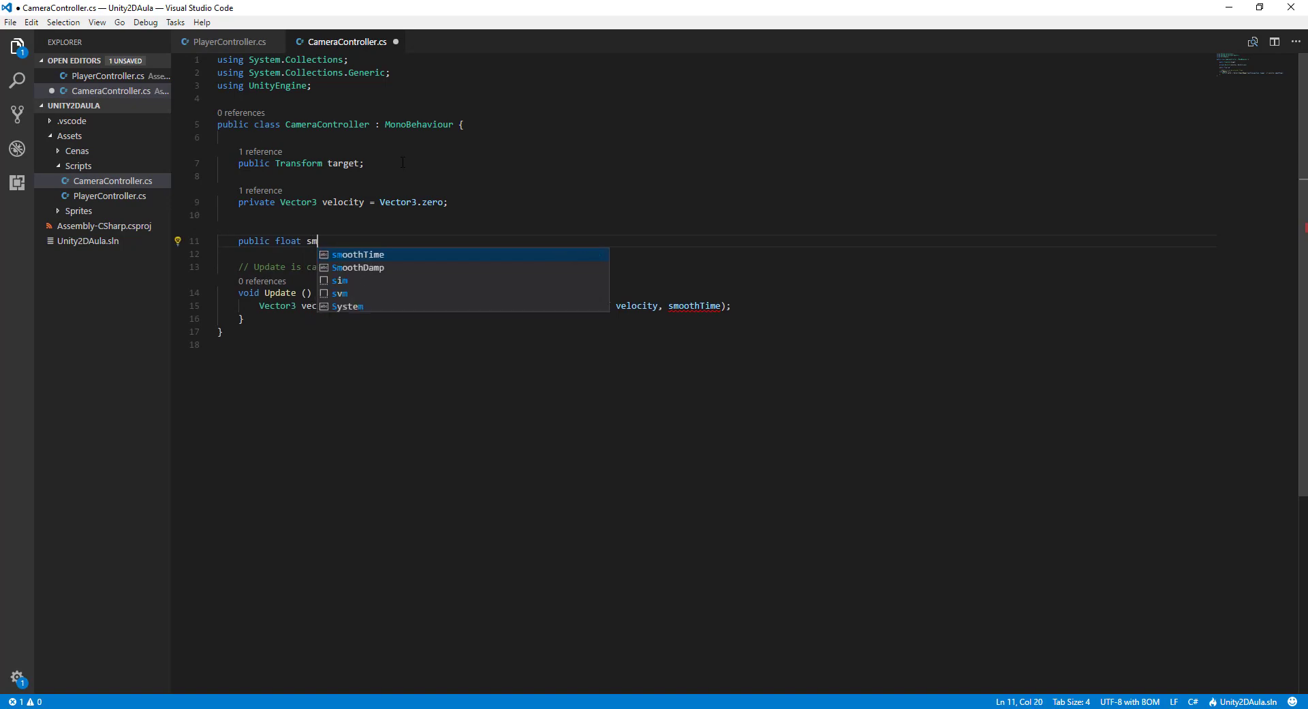
{"action": "key", "text": "Tab"}
{"action": "type", "text": "= 0"}
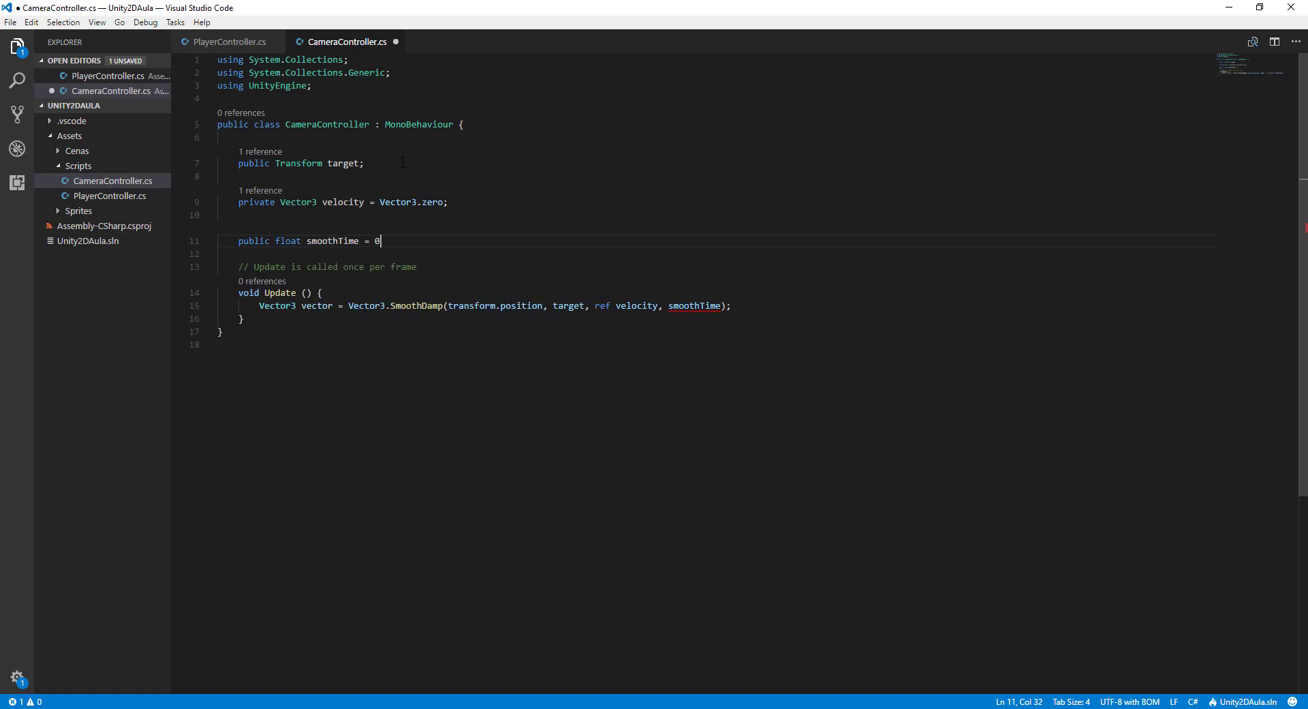
{"action": "type", "text": ".3f;"}
{"action": "key", "text": "ctrl+s"}
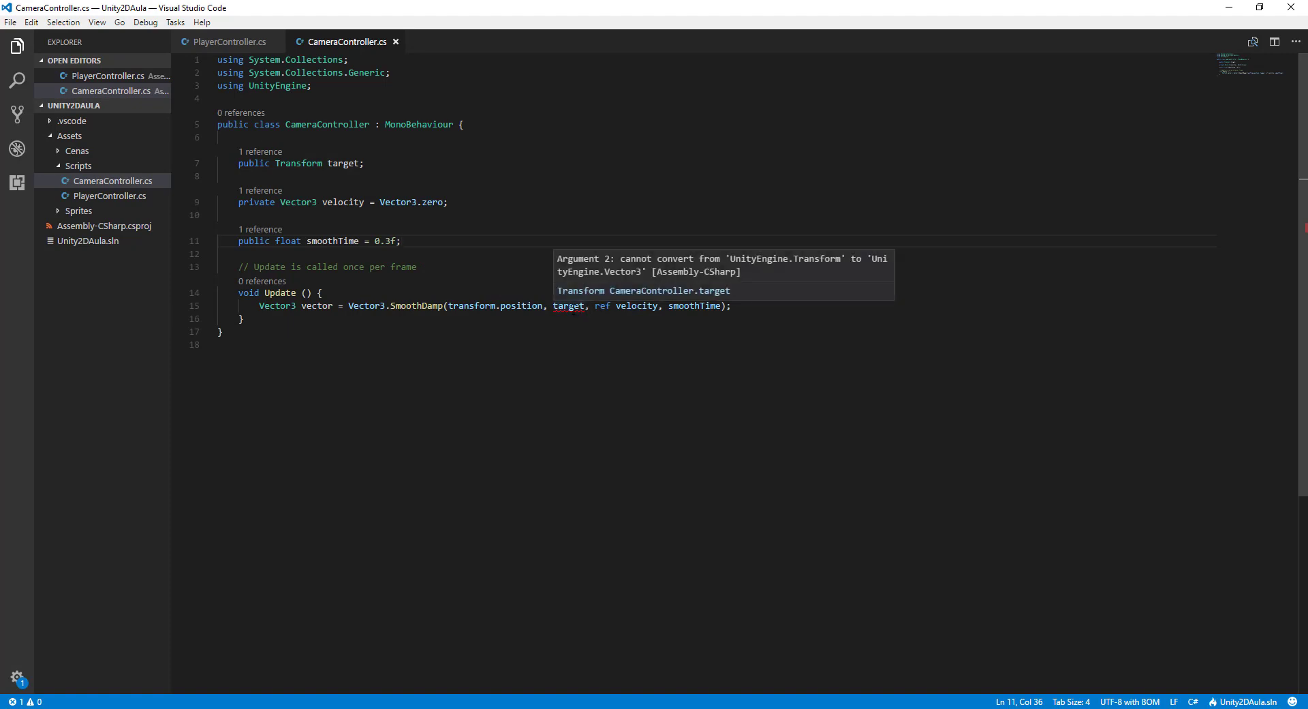
Step: Change the SmoothDamp target argument to target.position
{"action": "left_click", "coordinate": [585, 306]}
{"action": "type", "text": ".po"}
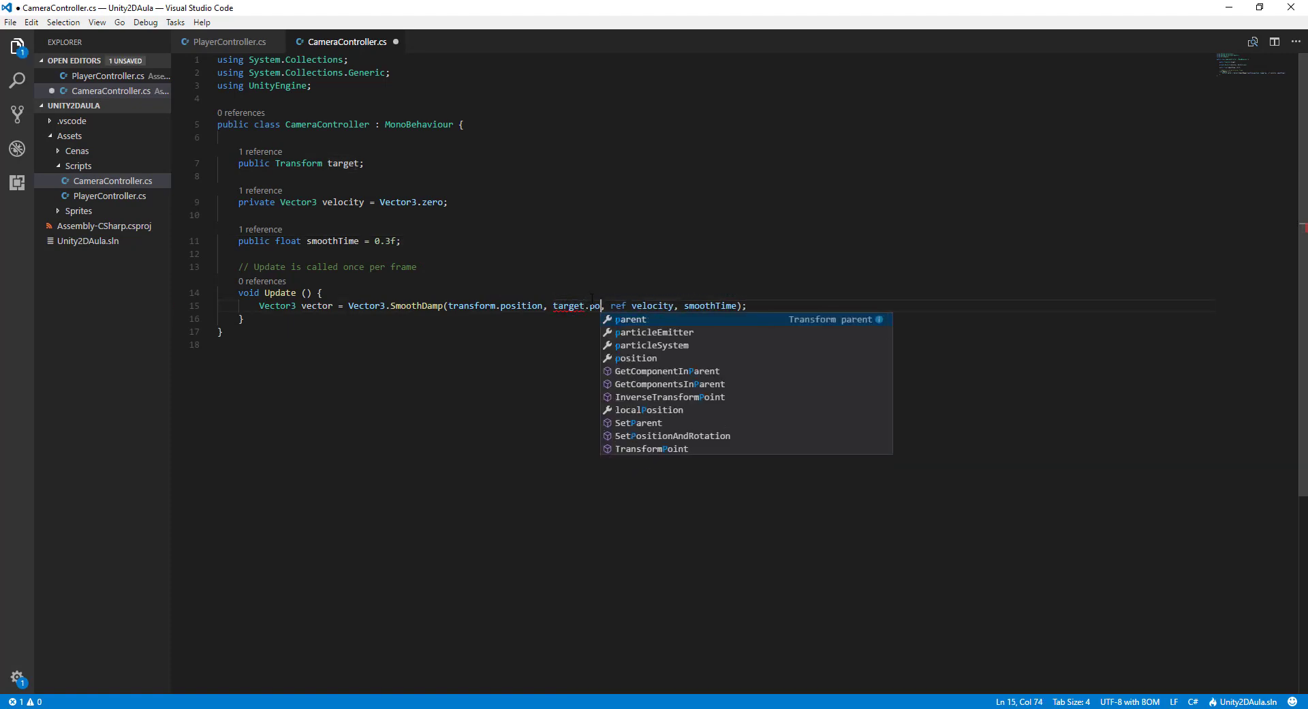
{"action": "type", "text": "sition"}
{"action": "key", "text": "ctrl+s"}
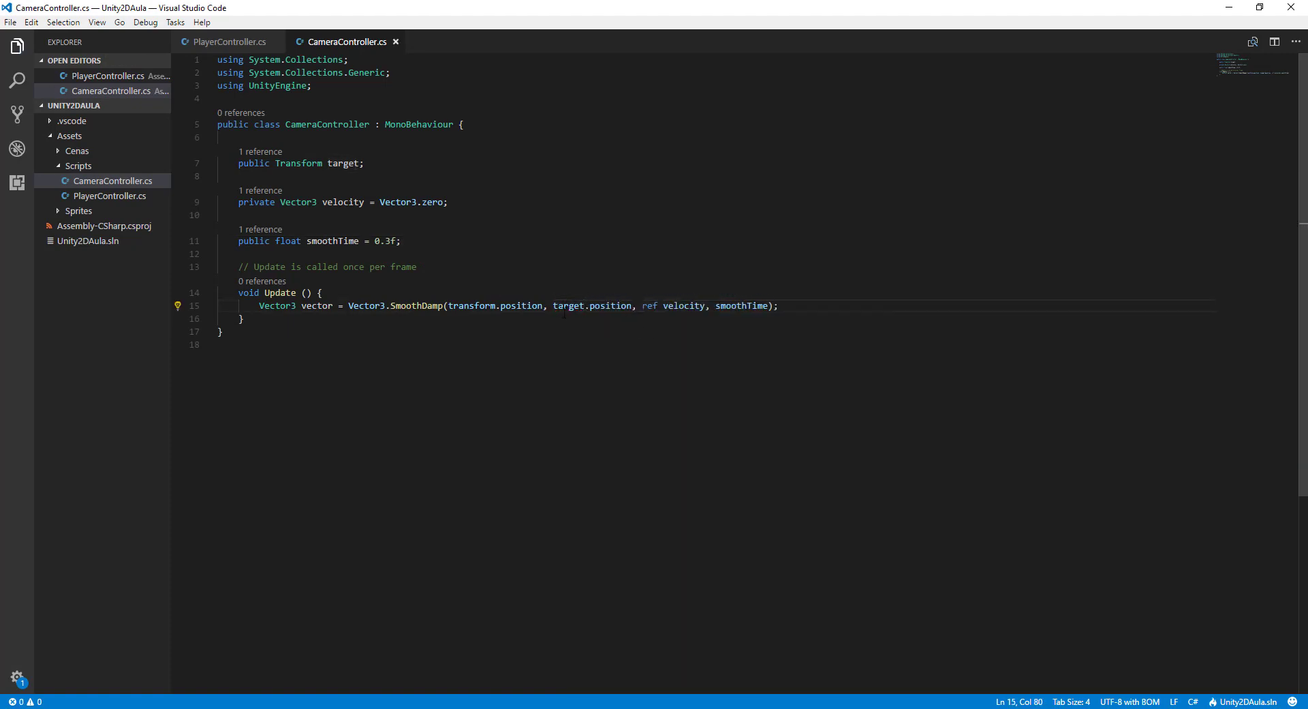
Step: Add transform.position = new Vector3(vector.x, vector.y, transform.position.z); in Update and save
{"action": "left_click", "coordinate": [849, 303]}
{"action": "key", "text": "Return"}
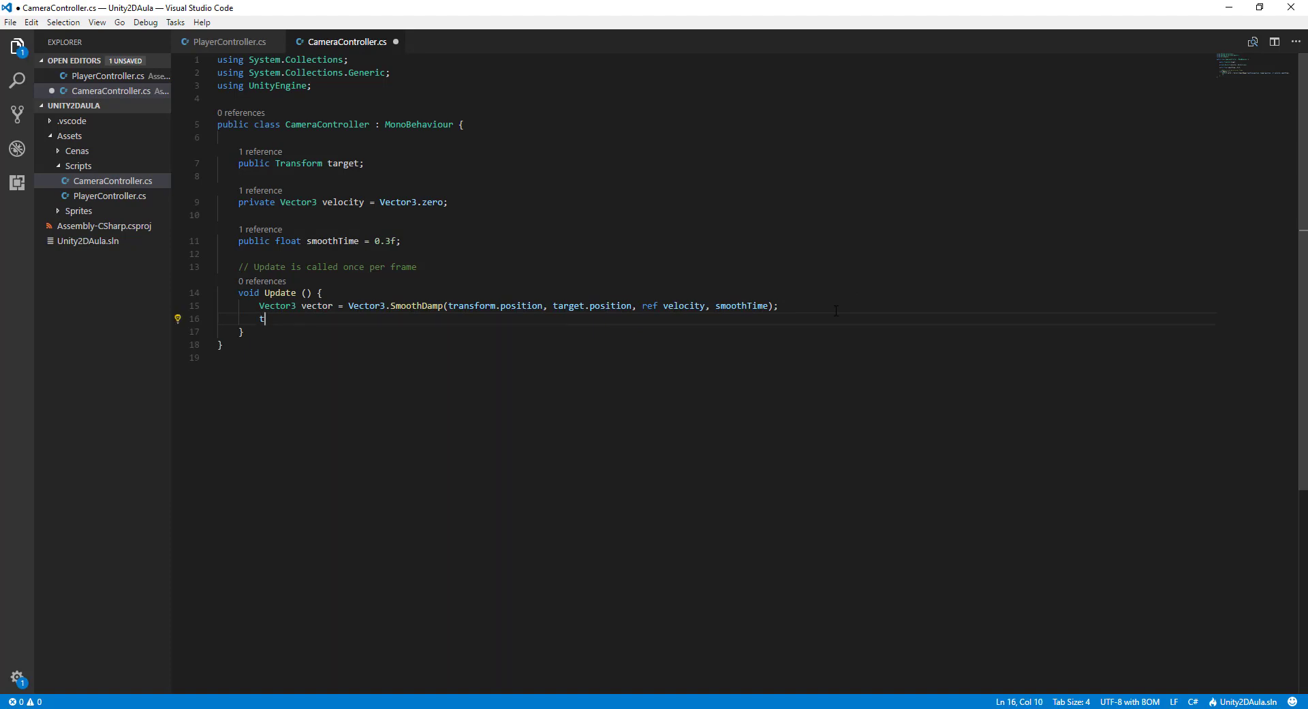
{"action": "type", "text": "transform.po"}
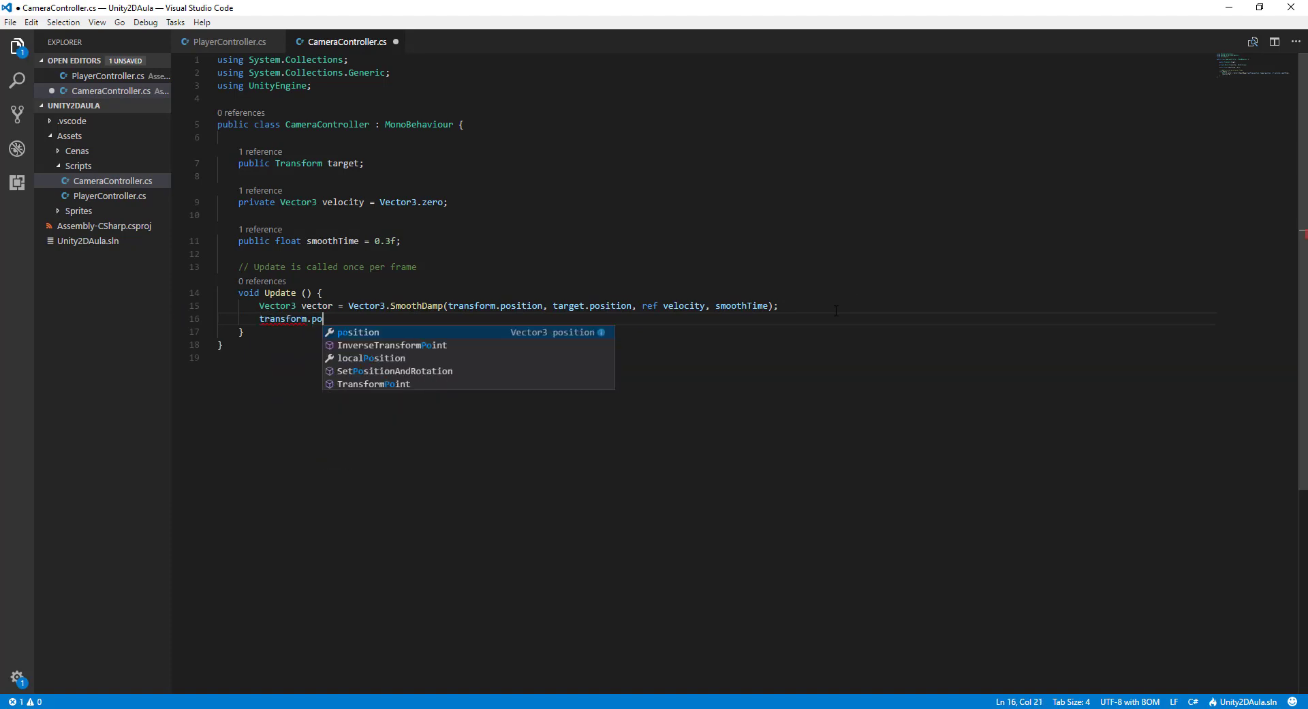
{"action": "key", "text": "Tab"}
{"action": "type", "text": "n"}
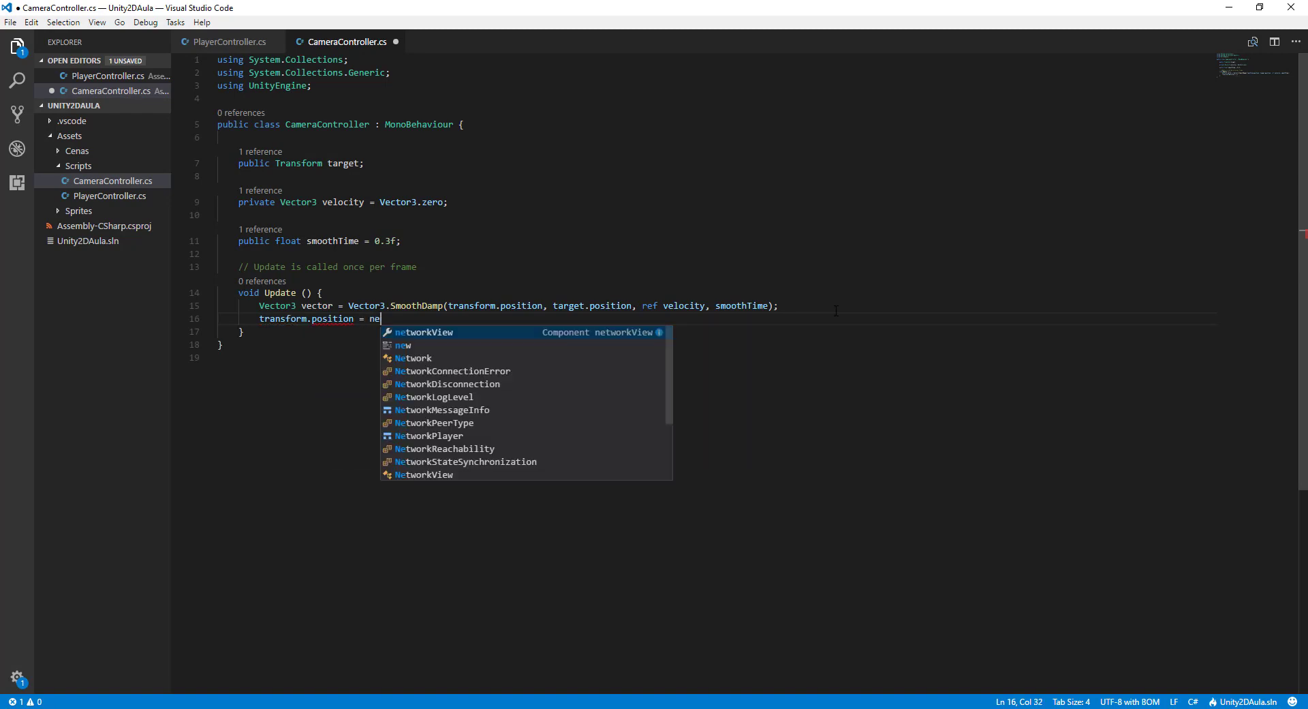
{"action": "type", "text": "ew Vec"}
{"action": "key", "text": "Tab"}
{"action": "key", "text": "Return"}
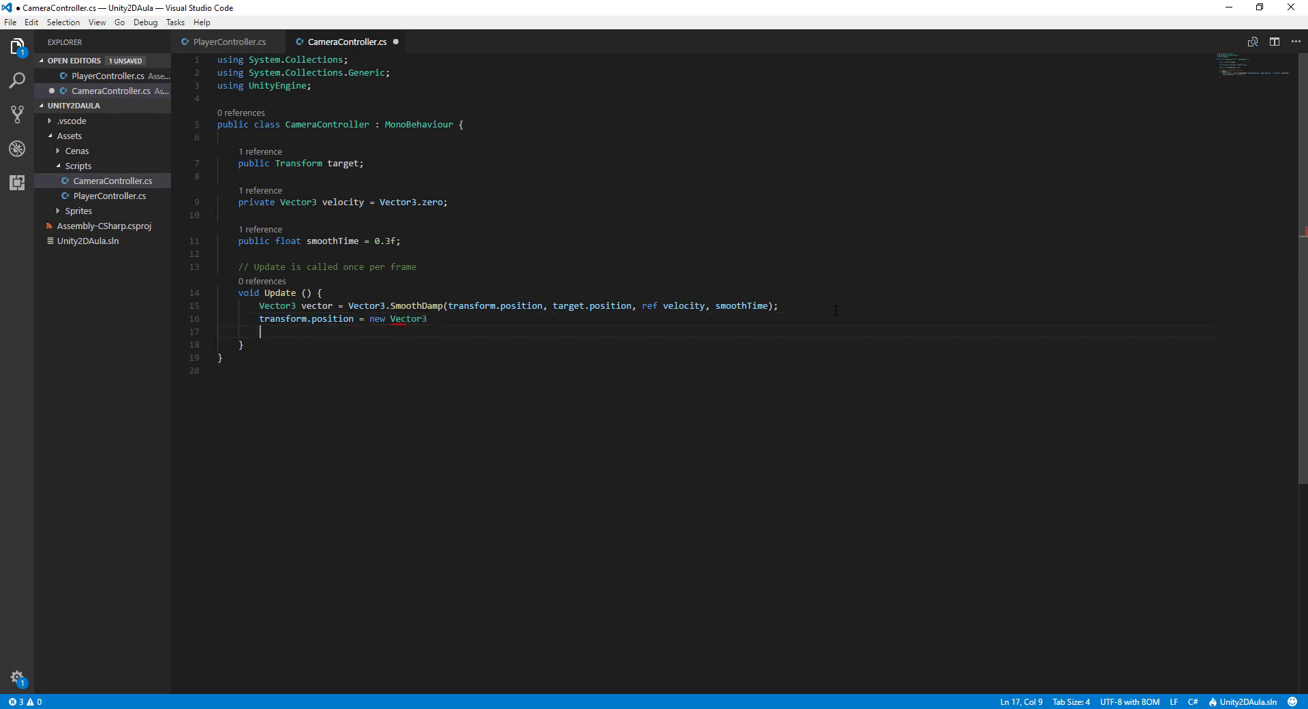
{"action": "key", "text": "BackSpace"}
{"action": "key", "text": "BackSpace"}
{"action": "key", "text": "BackSpace"}
{"action": "type", "text": "("}
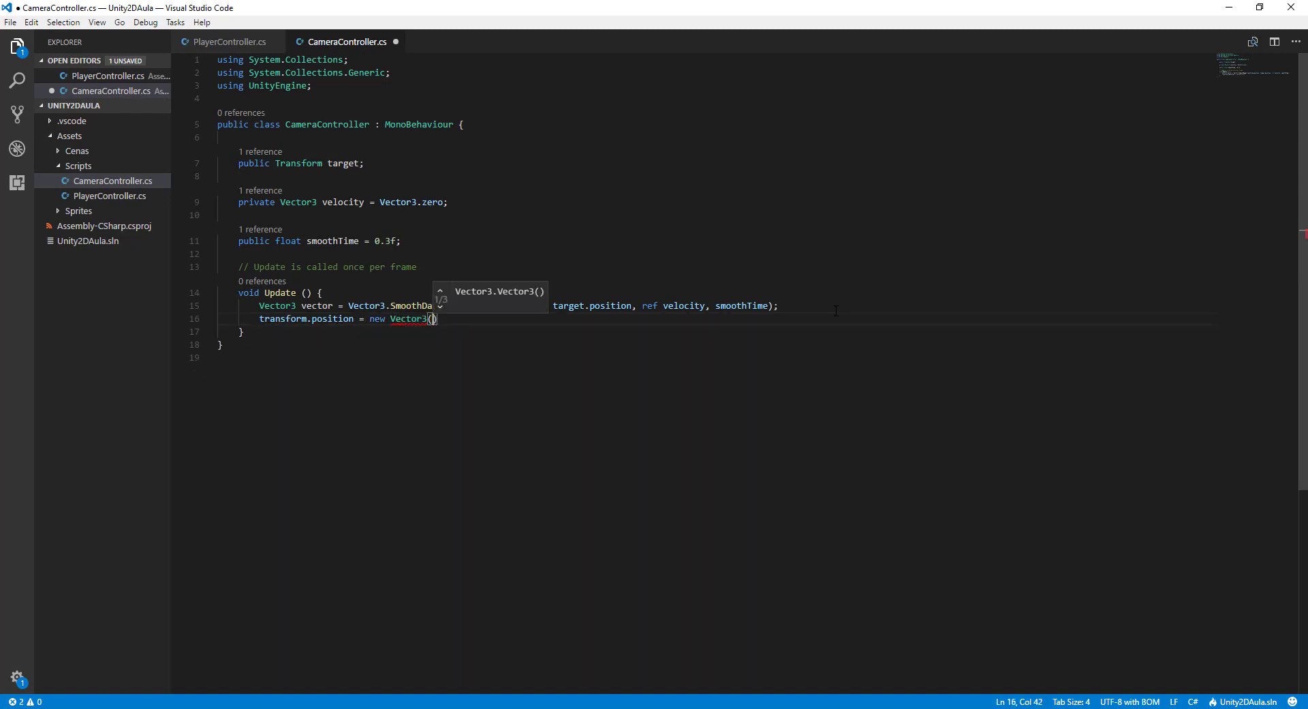
{"action": "type", "text": "vector.x, "}
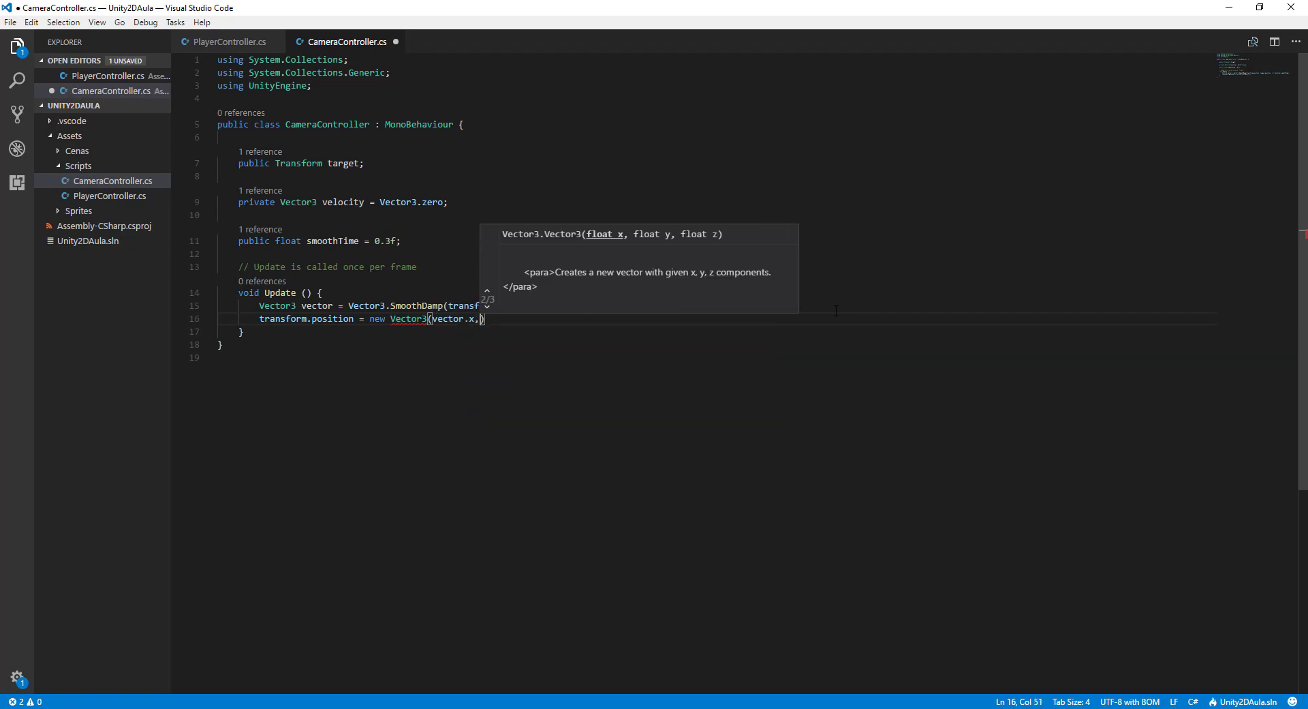
{"action": "type", "text": "vector."}
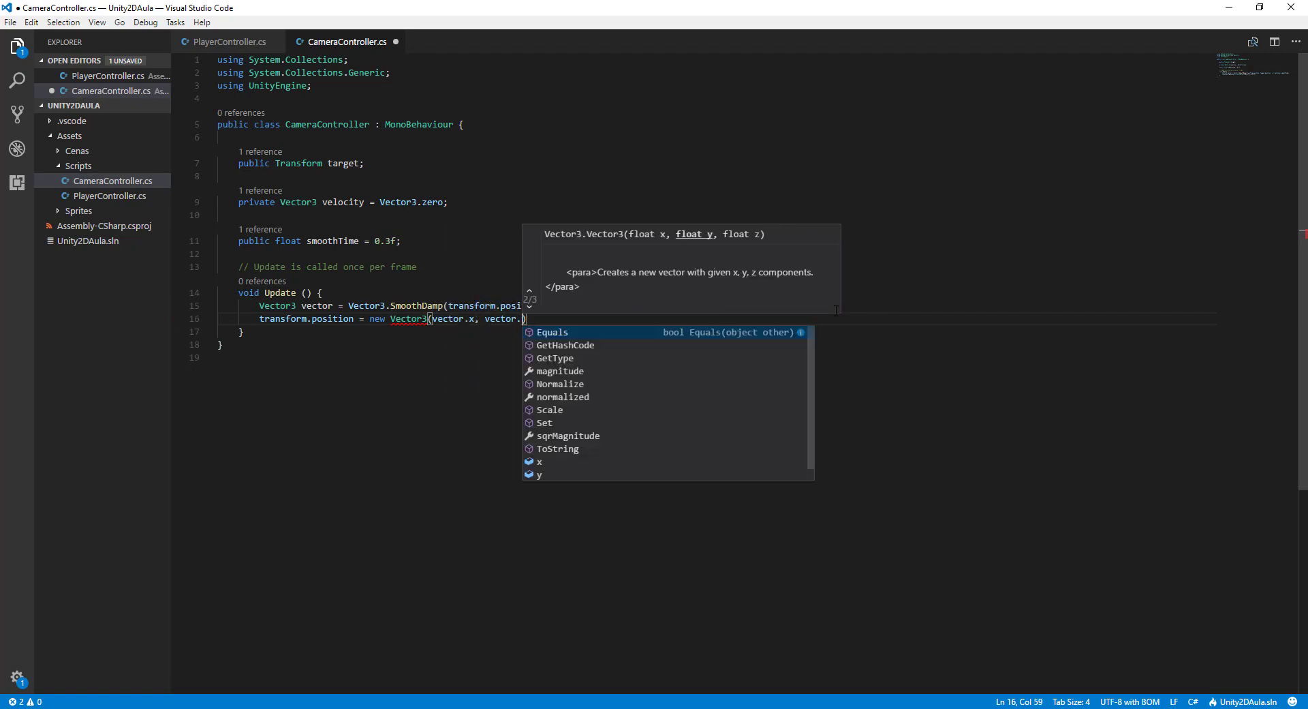
{"action": "type", "text": "y, tr"}
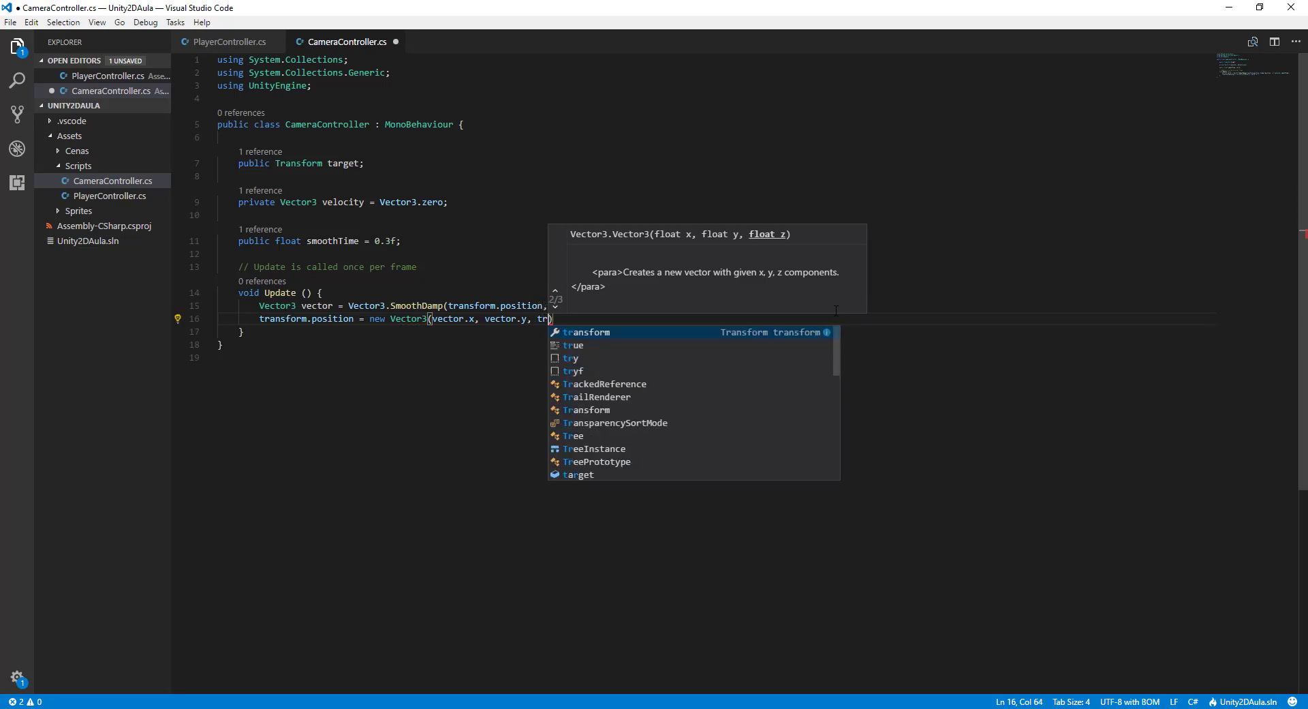
{"action": "type", "text": "ansform.position.z"}
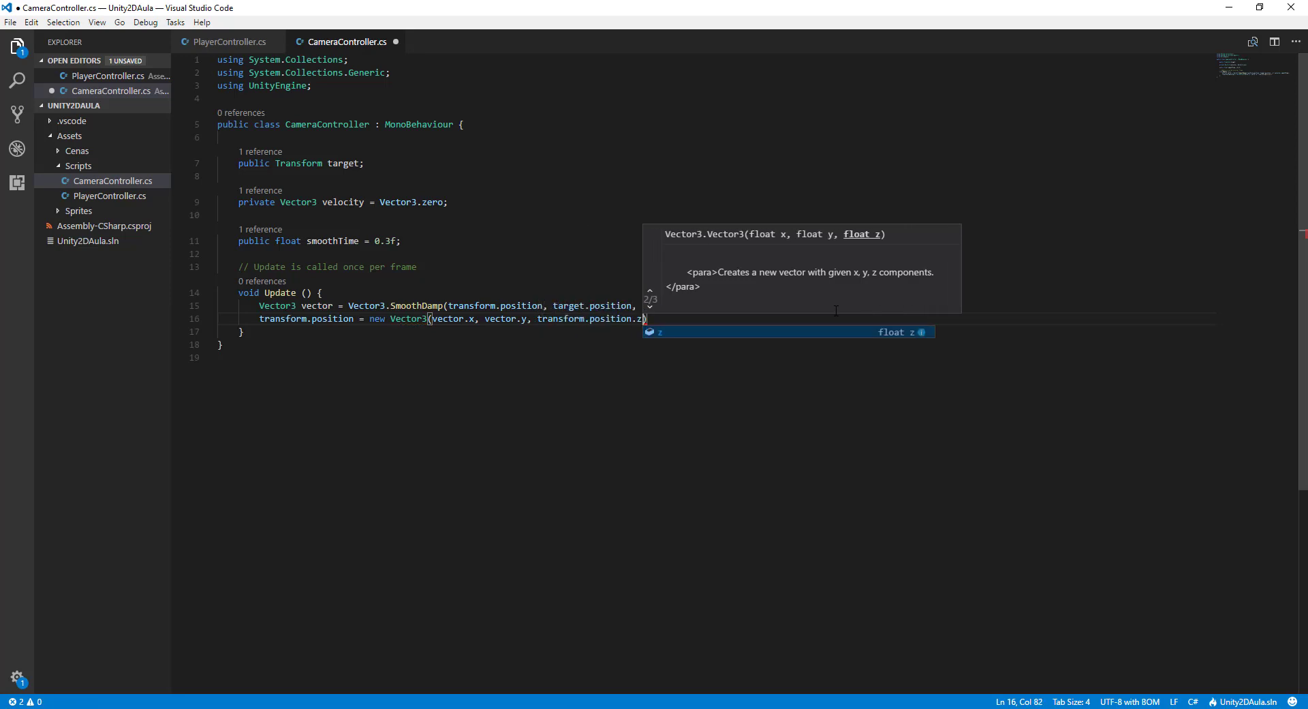
{"action": "type", "text": ");"}
{"action": "key", "text": "ctrl+s"}
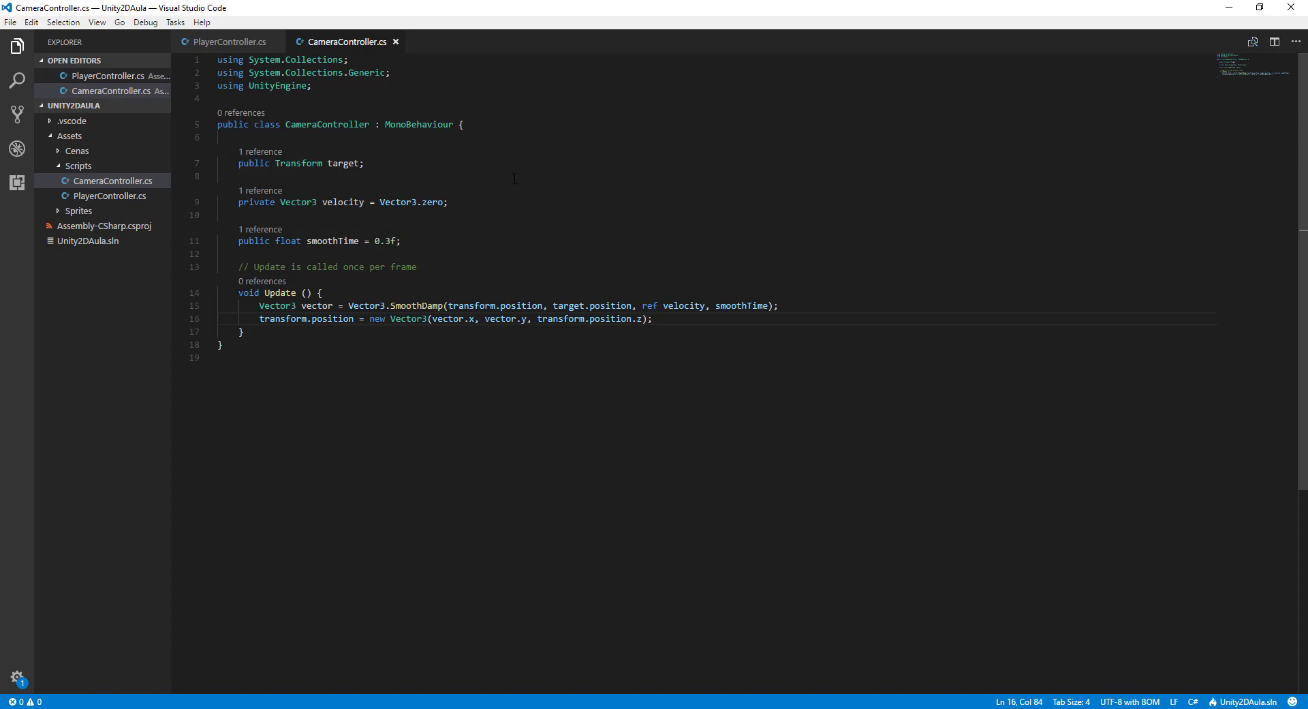
Step: Attach CameraController to Main Camera with Ninja as its Target and enter Play mode
{"action": "left_click", "coordinate": [505, 708]}
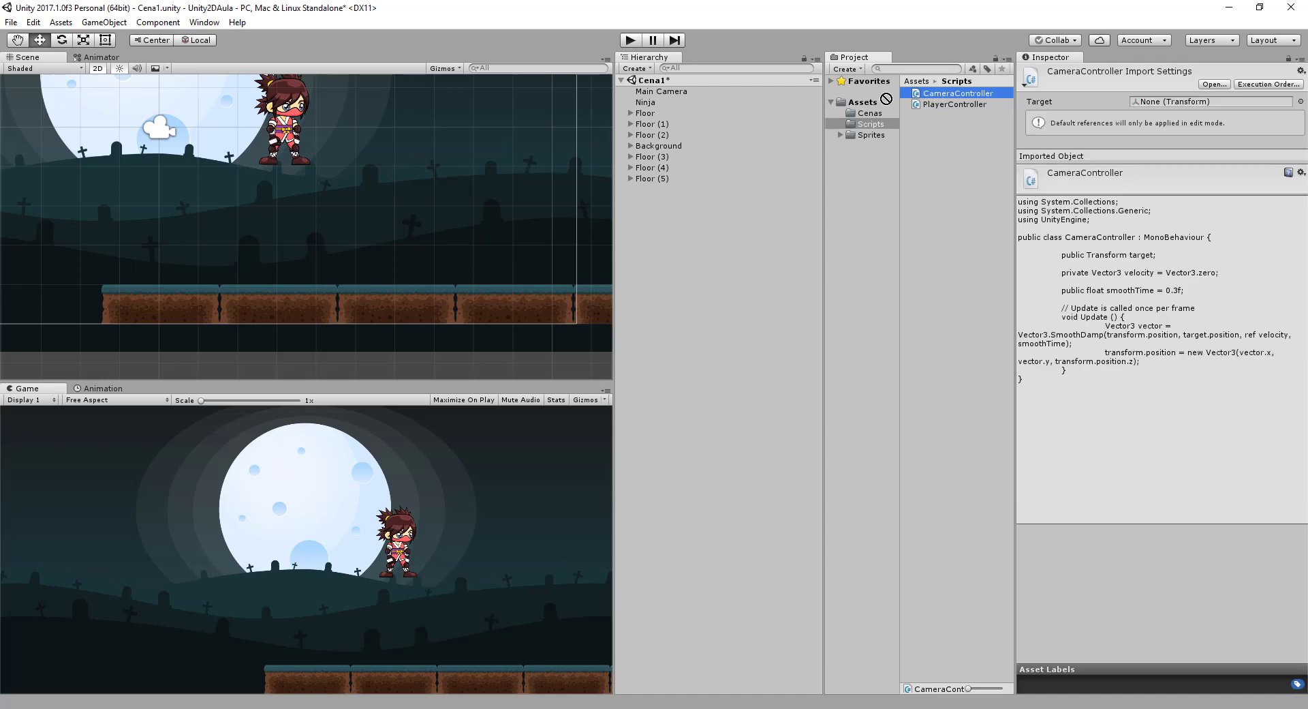
{"action": "mouse_move", "coordinate": [943, 95]}
{"action": "left_mouse_down"}
{"action": "mouse_move", "coordinate": [668, 96]}
{"action": "mouse_move", "coordinate": [1164, 443]}
{"action": "left_mouse_up"}
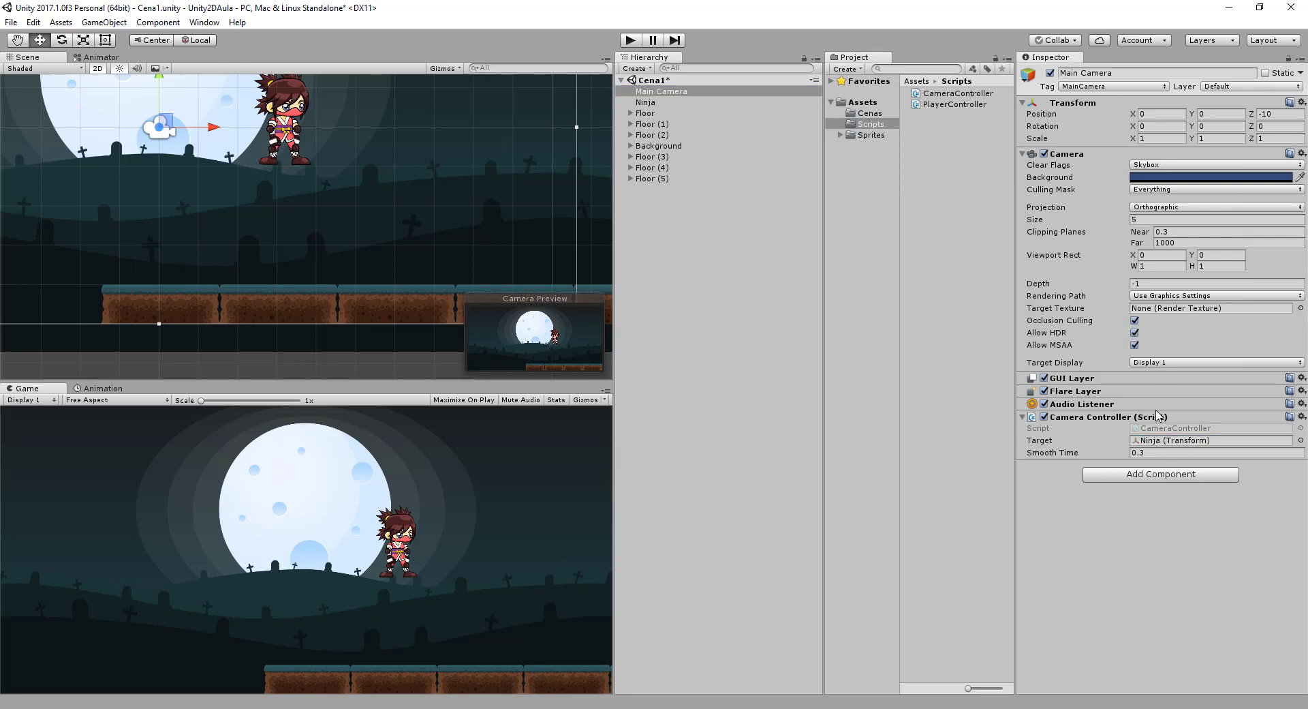
{"action": "left_click", "coordinate": [631, 42]}
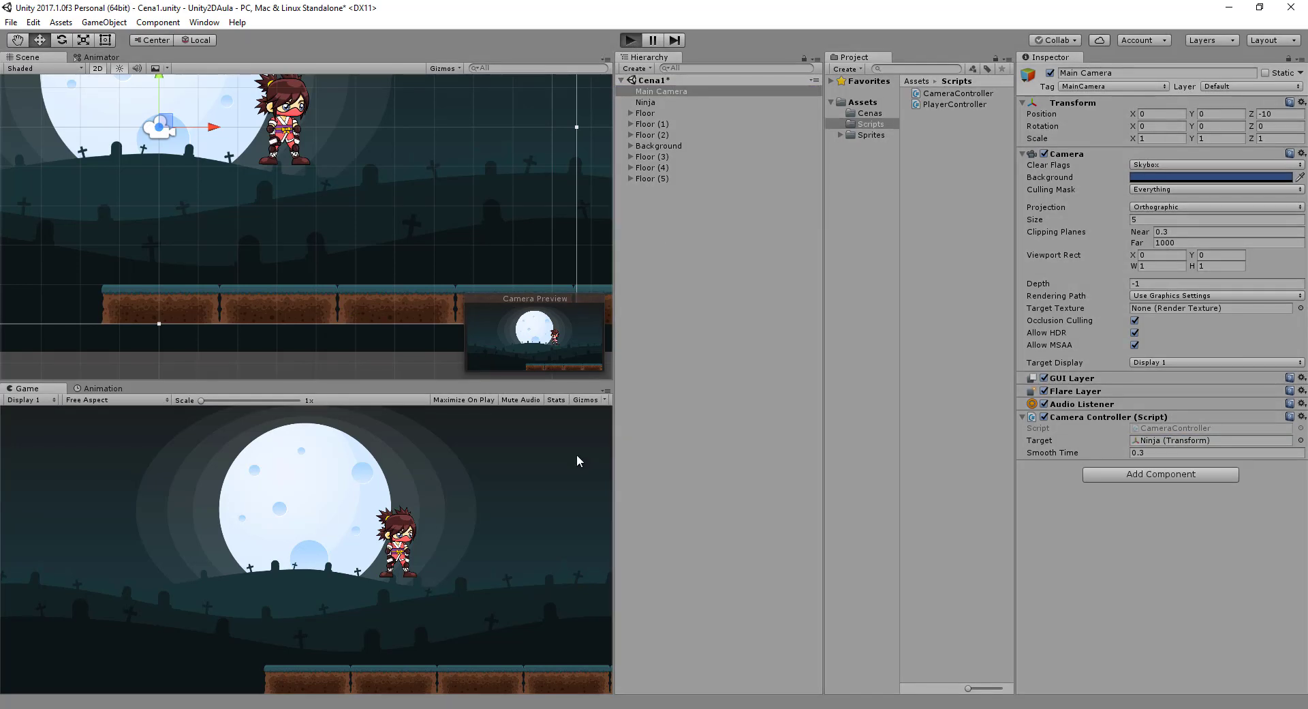
Step: Run and jump the ninja left and right to watch the camera follow, then stop Play mode
{"action": "key", "text": "Right"}
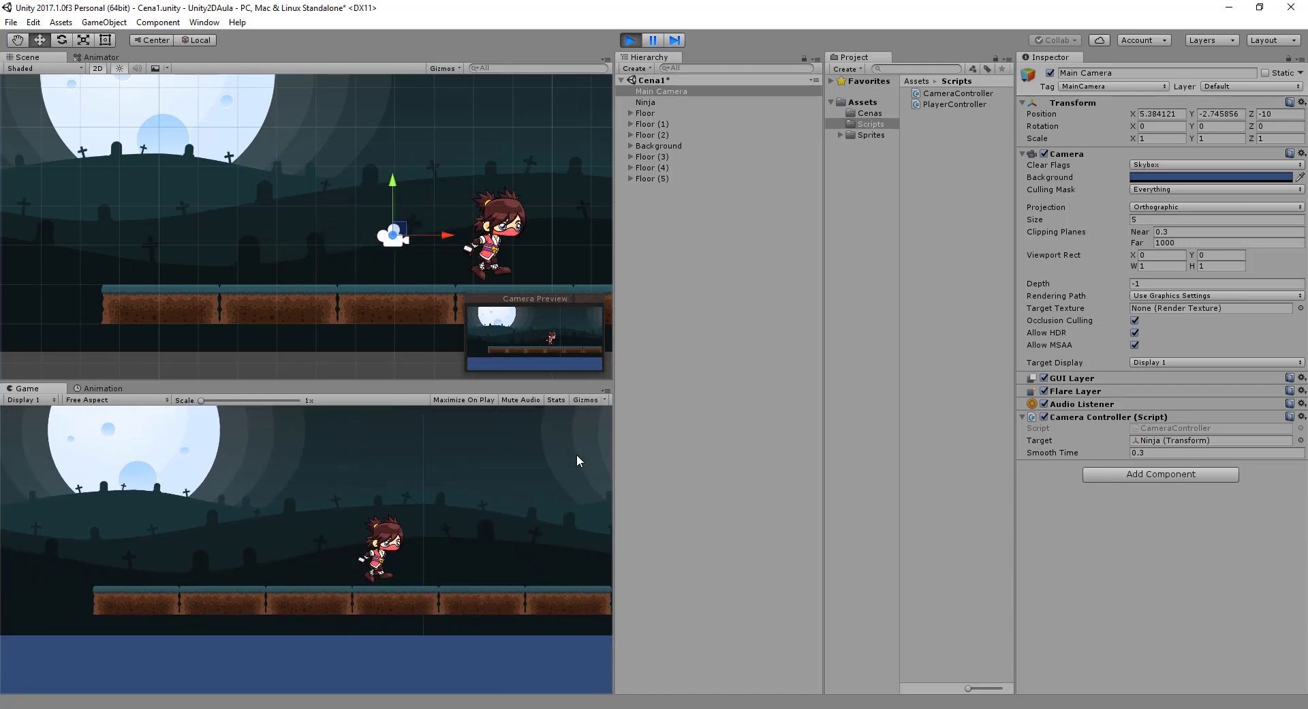
{"action": "key", "text": "Left"}
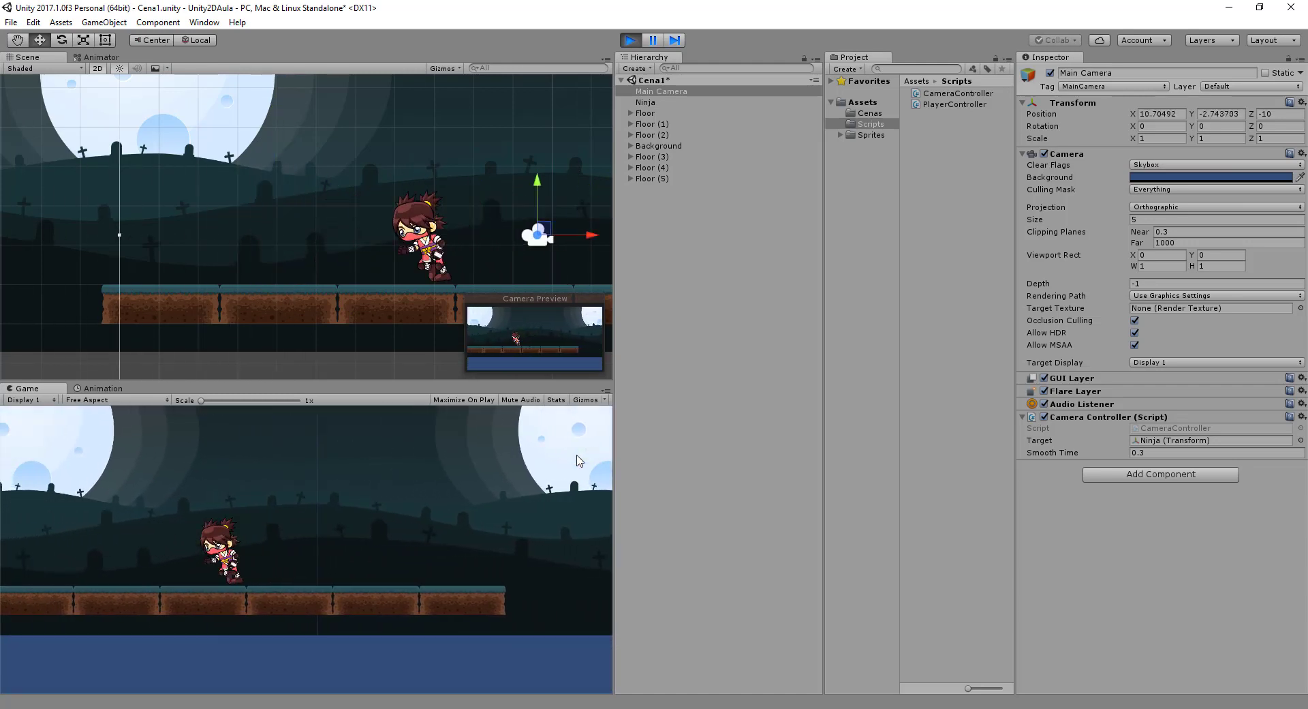
{"action": "key", "text": "space"}
{"action": "key", "text": "Right"}
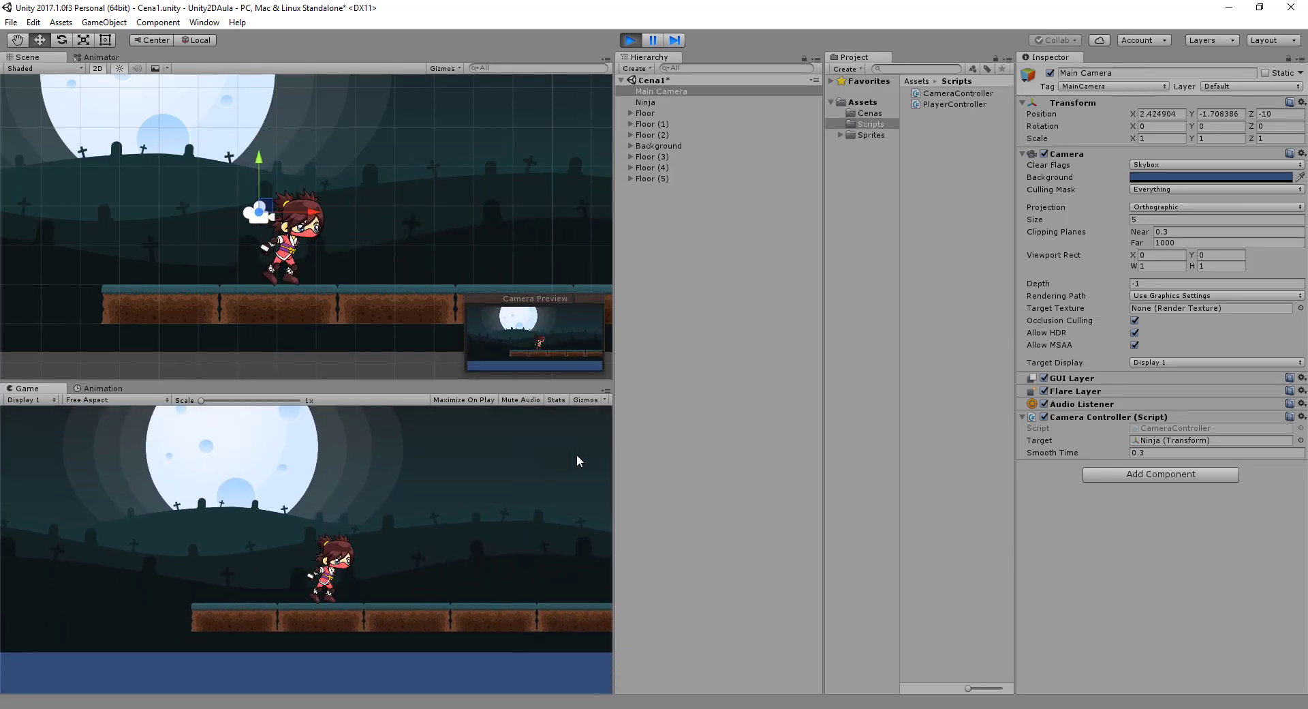
{"action": "key", "text": "Left"}
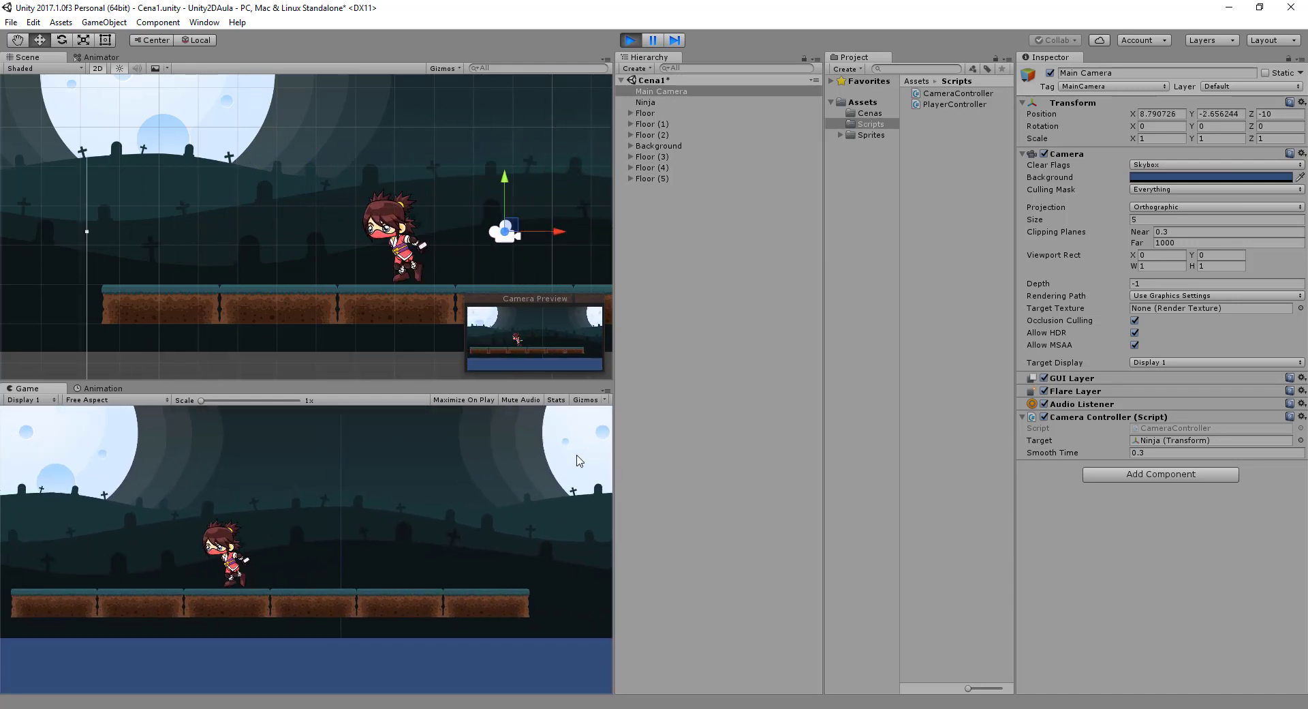
{"action": "key", "text": "Right"}
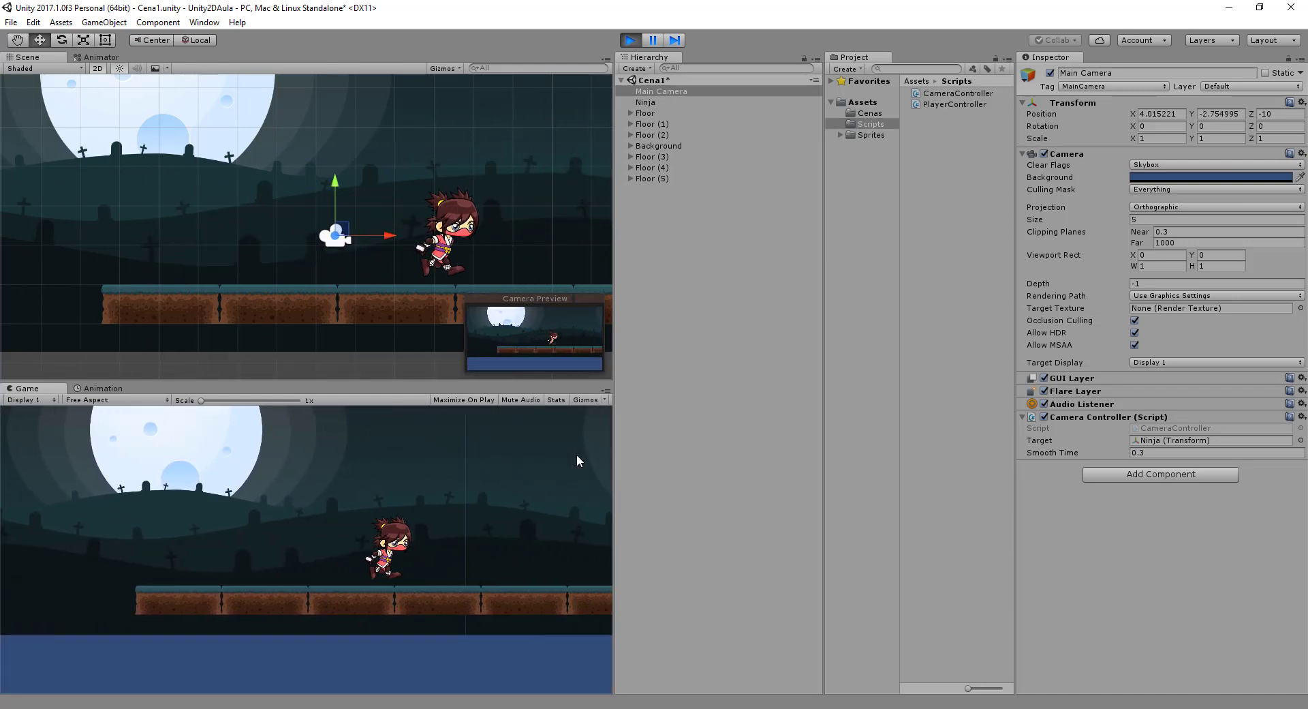
{"action": "key", "text": "Left"}
{"action": "key", "text": "space"}
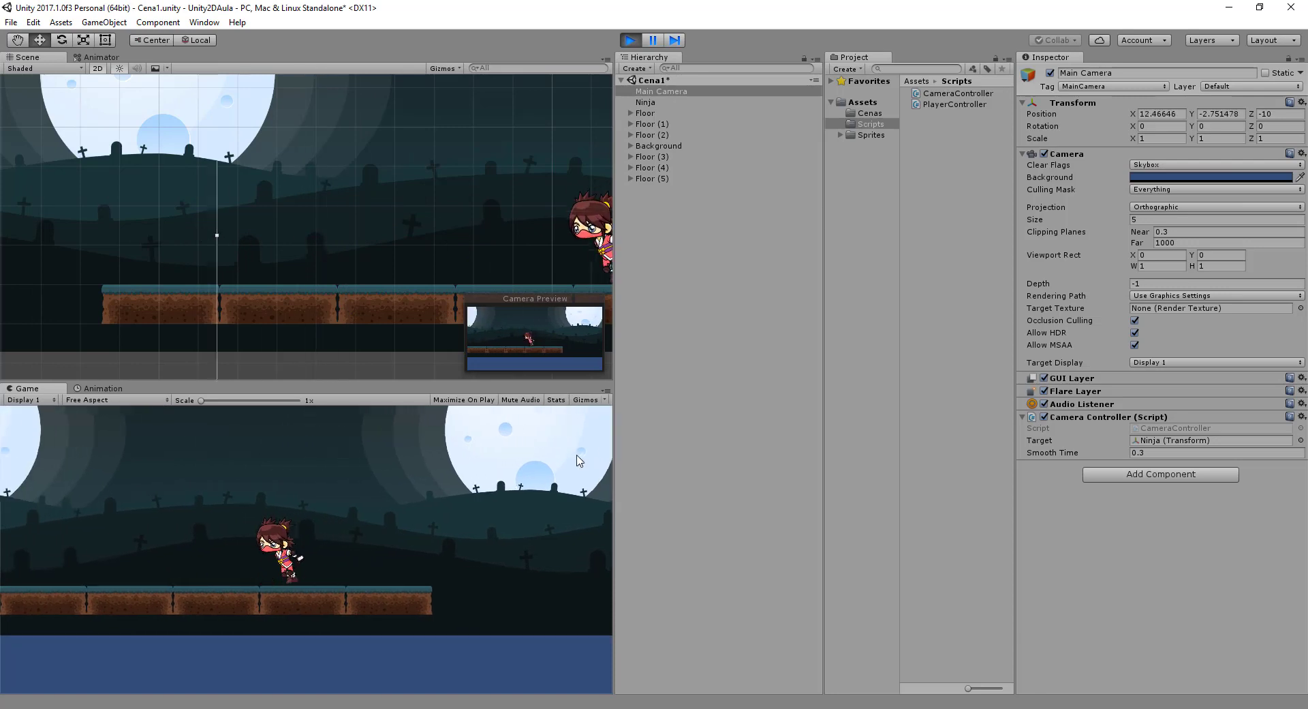
{"action": "key", "text": "Right"}
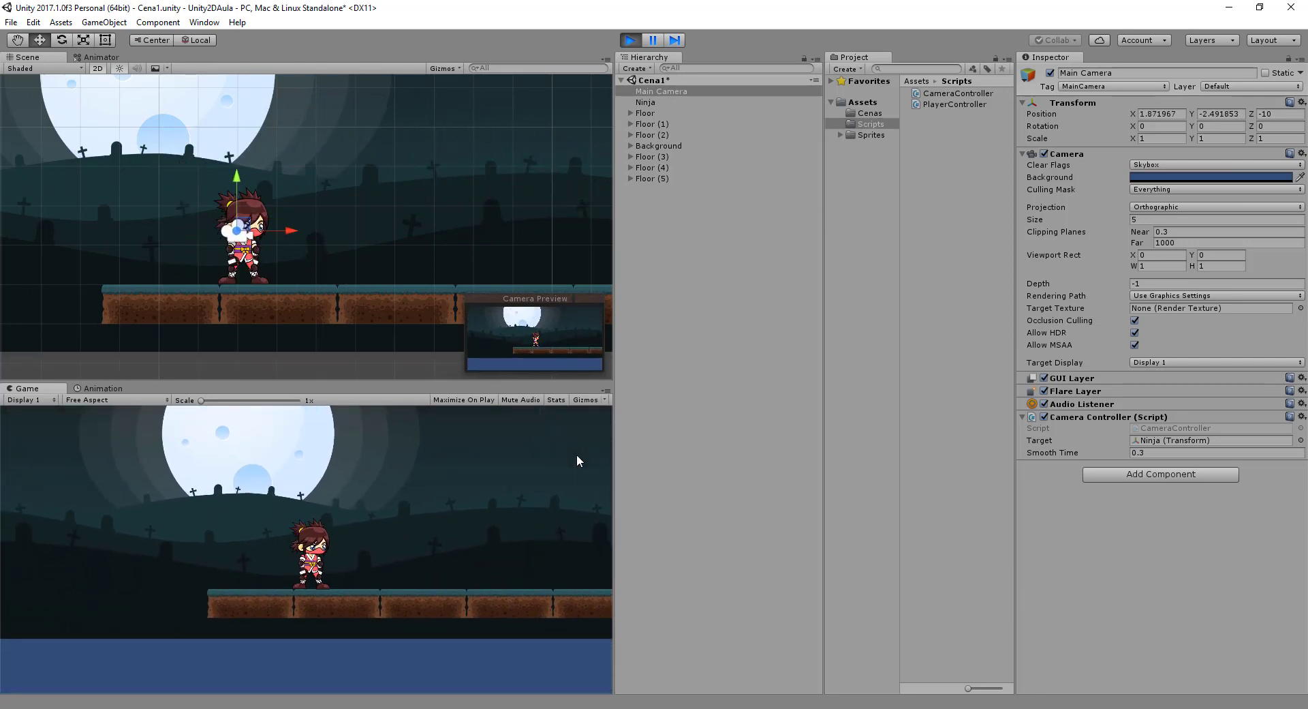
{"action": "key", "text": "space"}
{"action": "key", "text": "Right"}
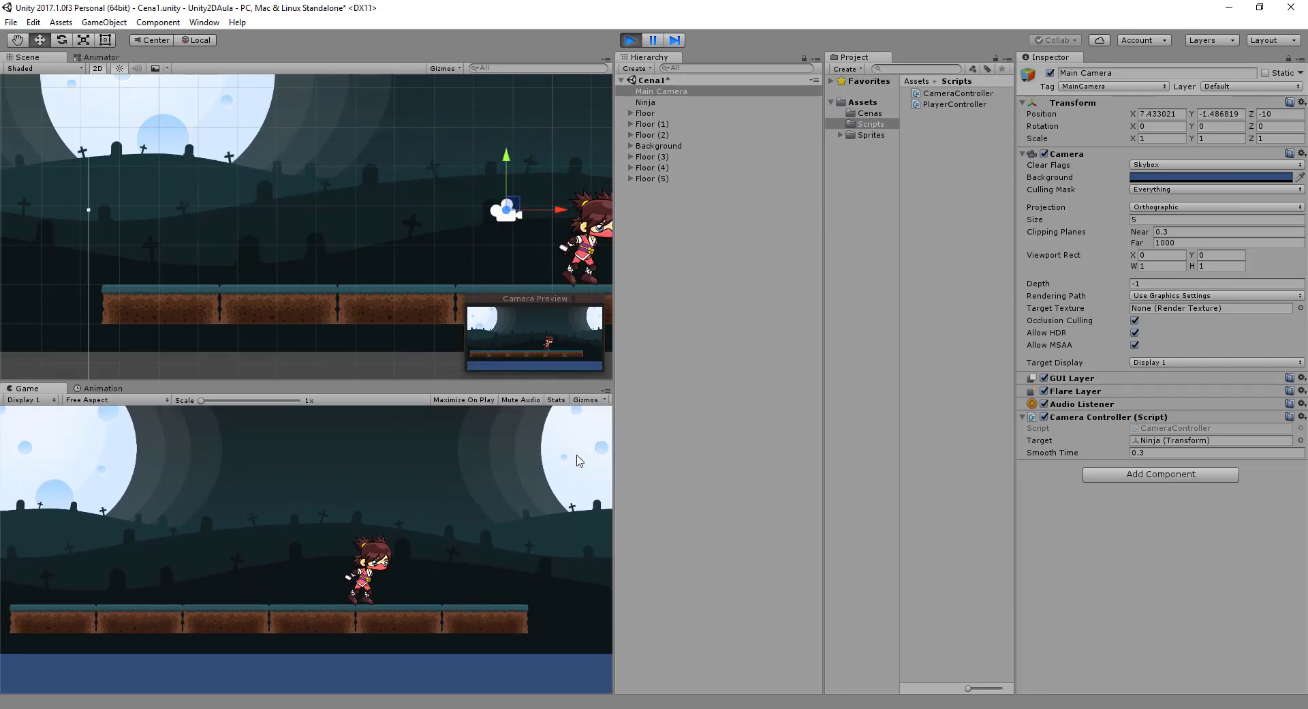
{"action": "key", "text": "Left"}
{"action": "key", "text": "space"}
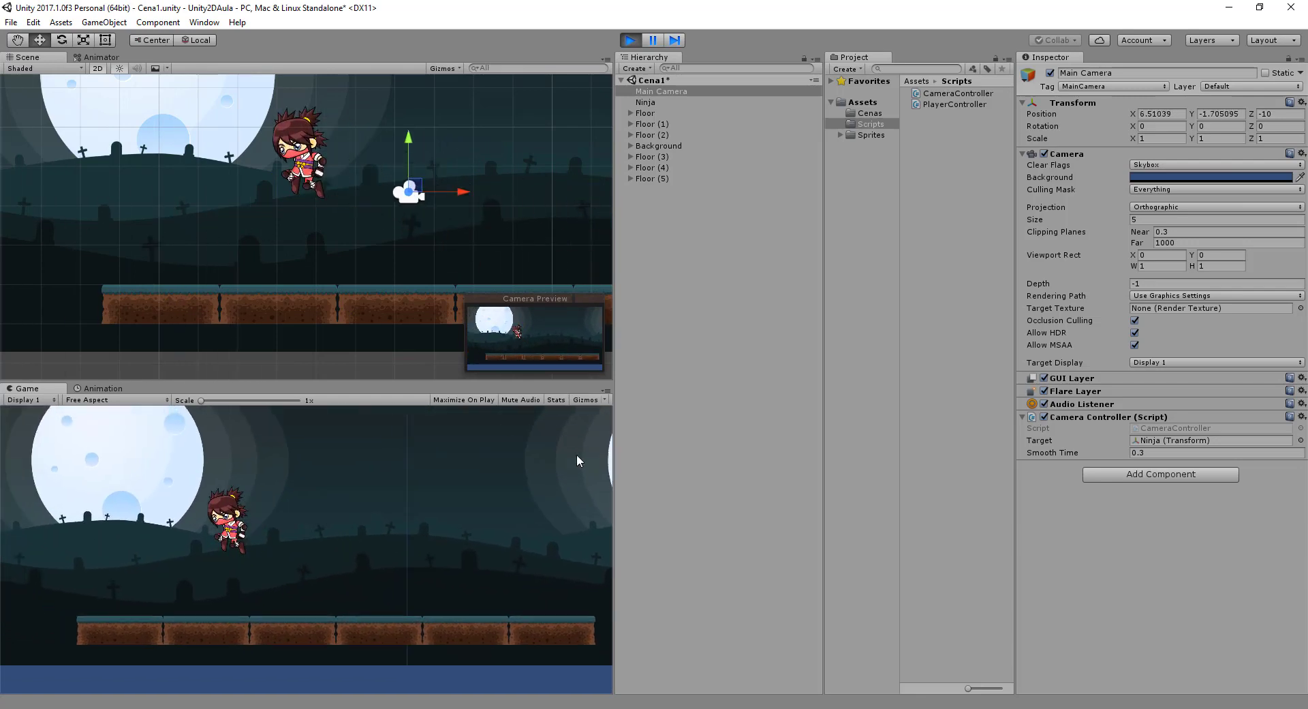
{"action": "key", "text": "Right"}
{"action": "key", "text": "Left"}
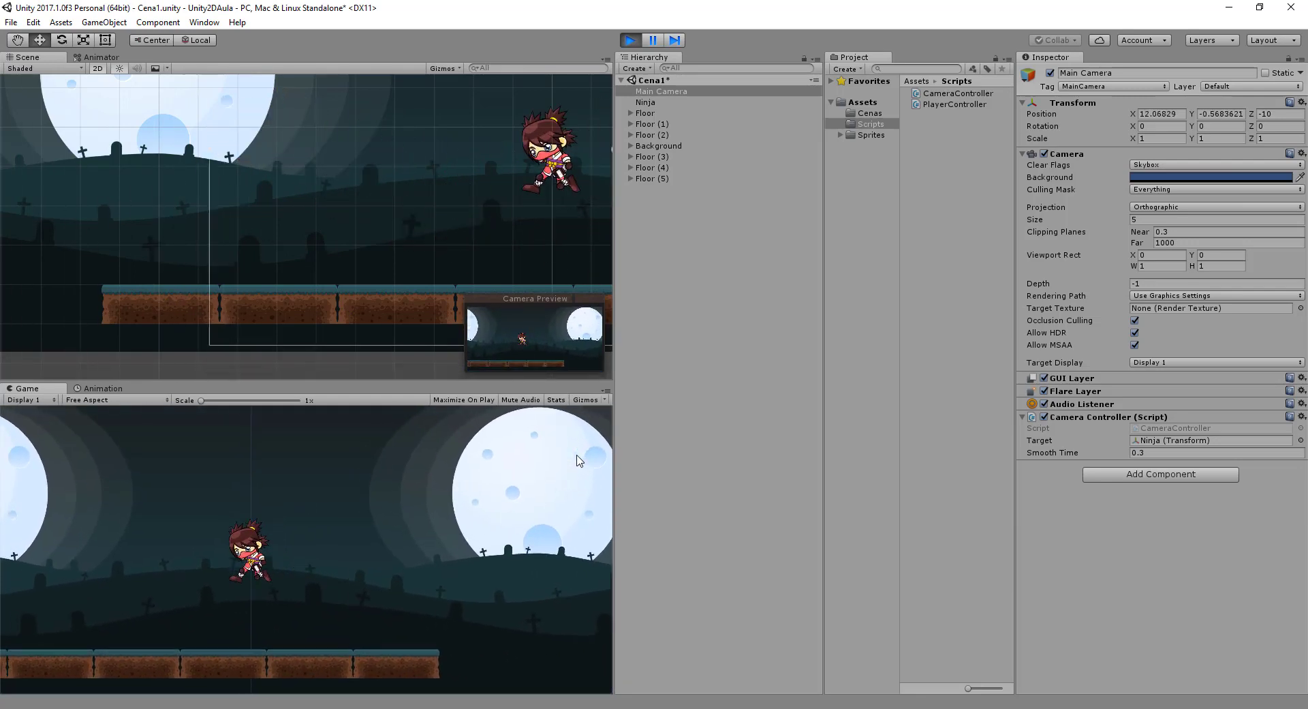
{"action": "key", "text": "Right"}
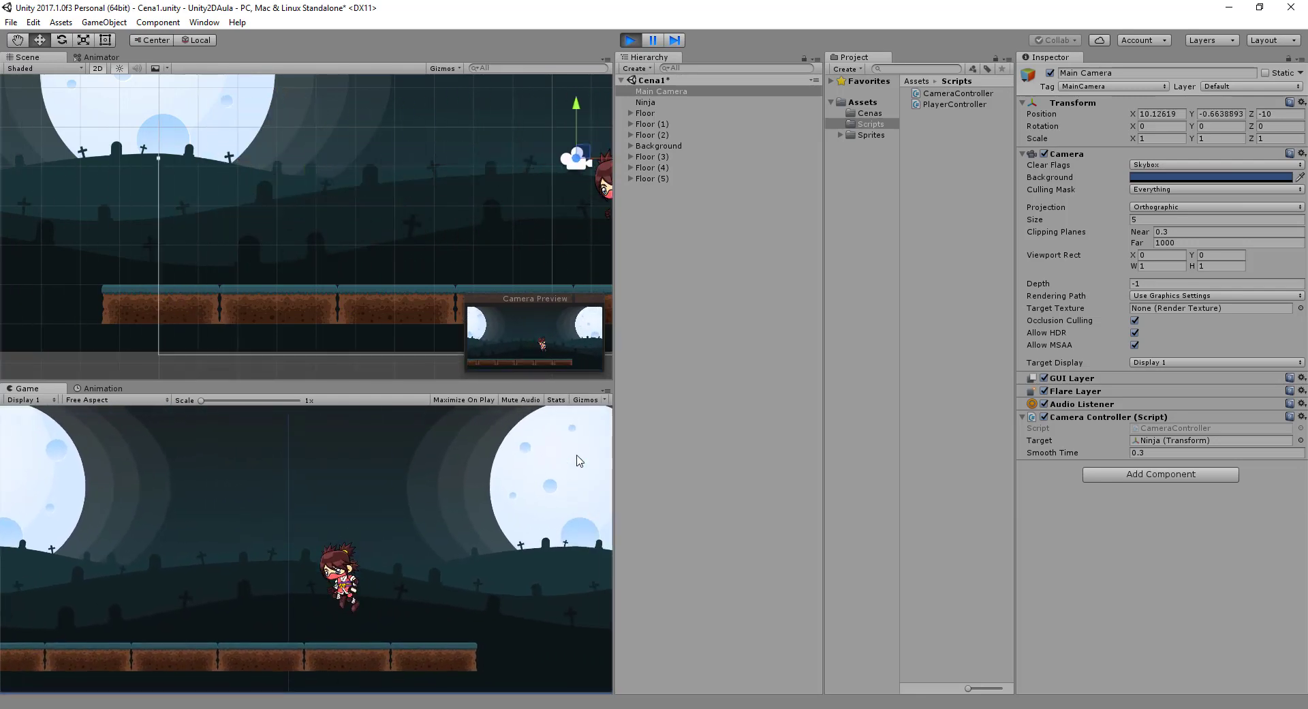
{"action": "key", "text": "Left"}
{"action": "key", "text": "space"}
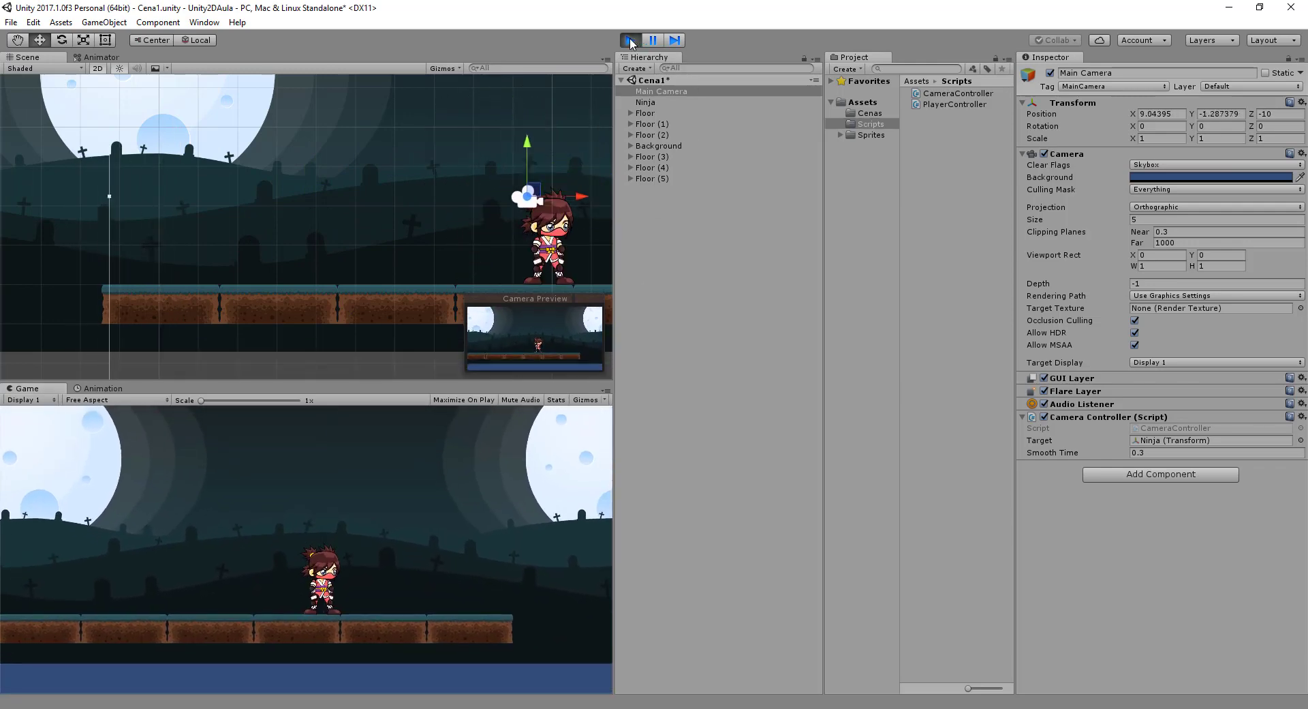
{"action": "left_click", "coordinate": [641, 41]}
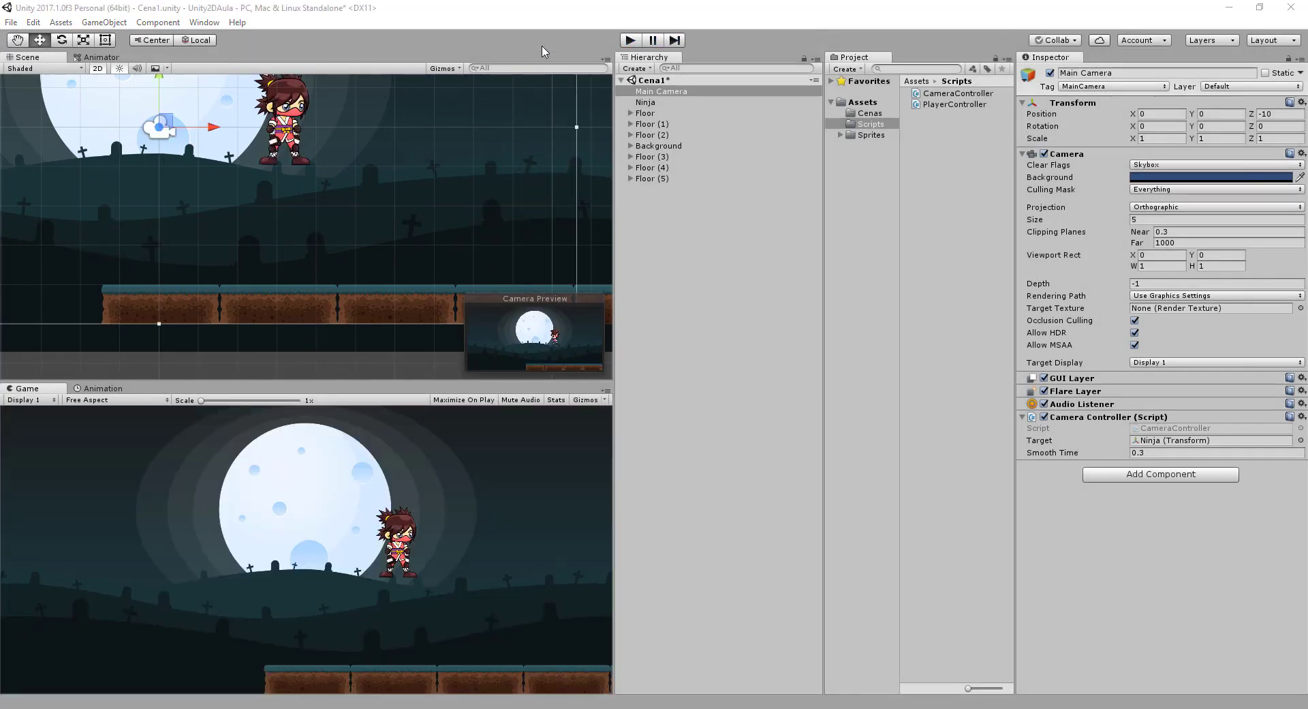
Step: Restart Play mode and run the ninja off the ledge and back to test following again
{"action": "left_click", "coordinate": [630, 40]}
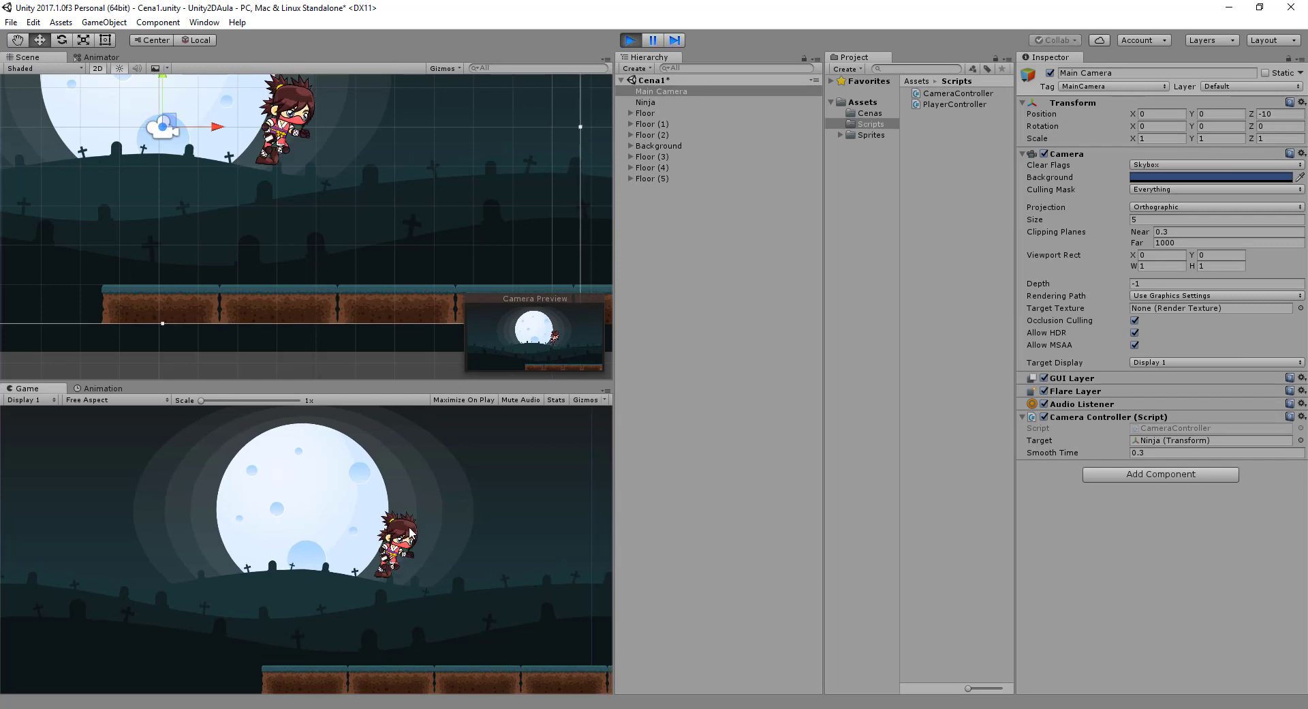
{"action": "key", "text": "Right"}
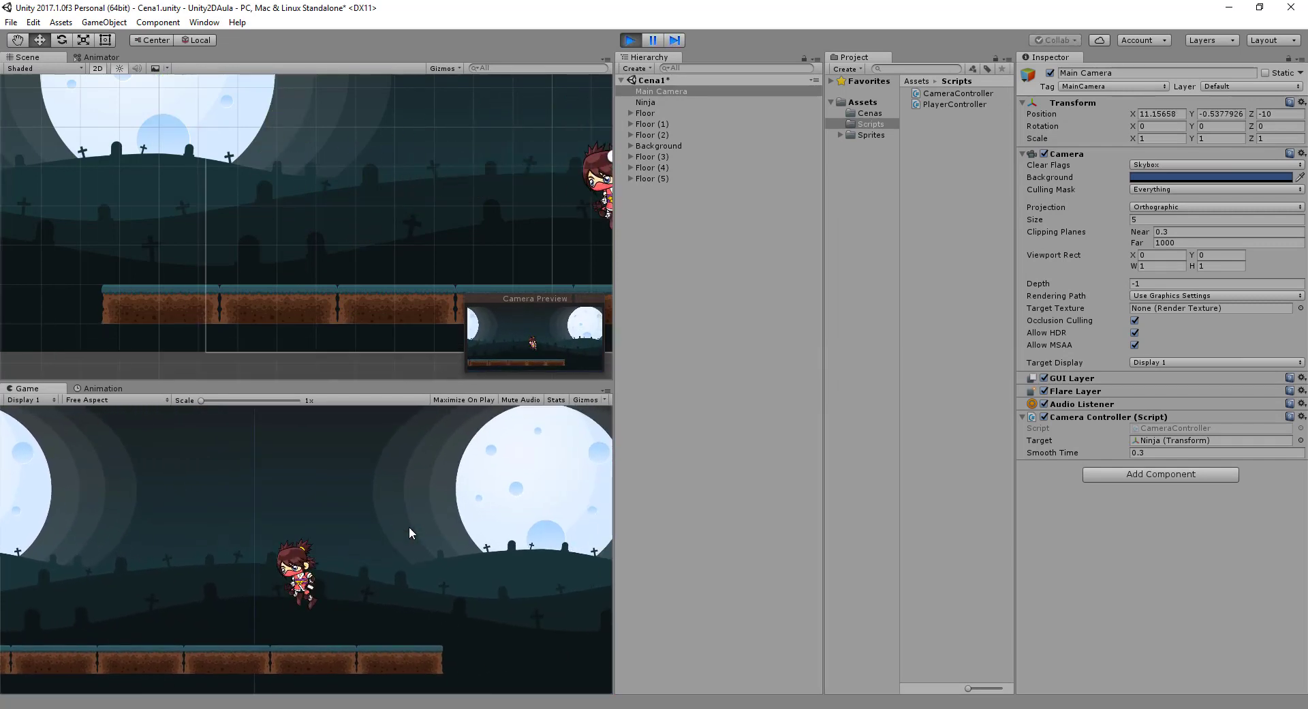
{"action": "key", "text": "Left"}
{"action": "key", "text": "Right"}
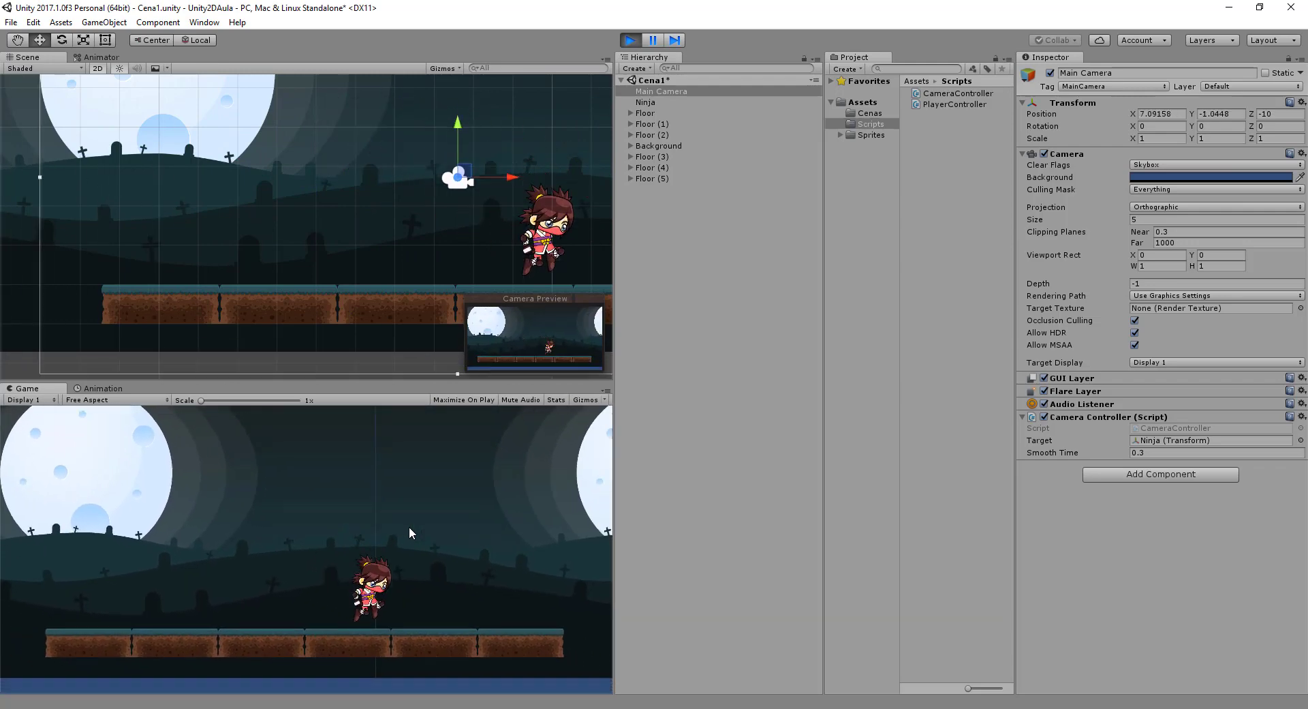
{"action": "key", "text": "Left"}
Step: Begin renaming CameraController's Update method to FixedUpdate in VS Code, then go back to Unity
{"action": "key", "text": "alt+Tab"}
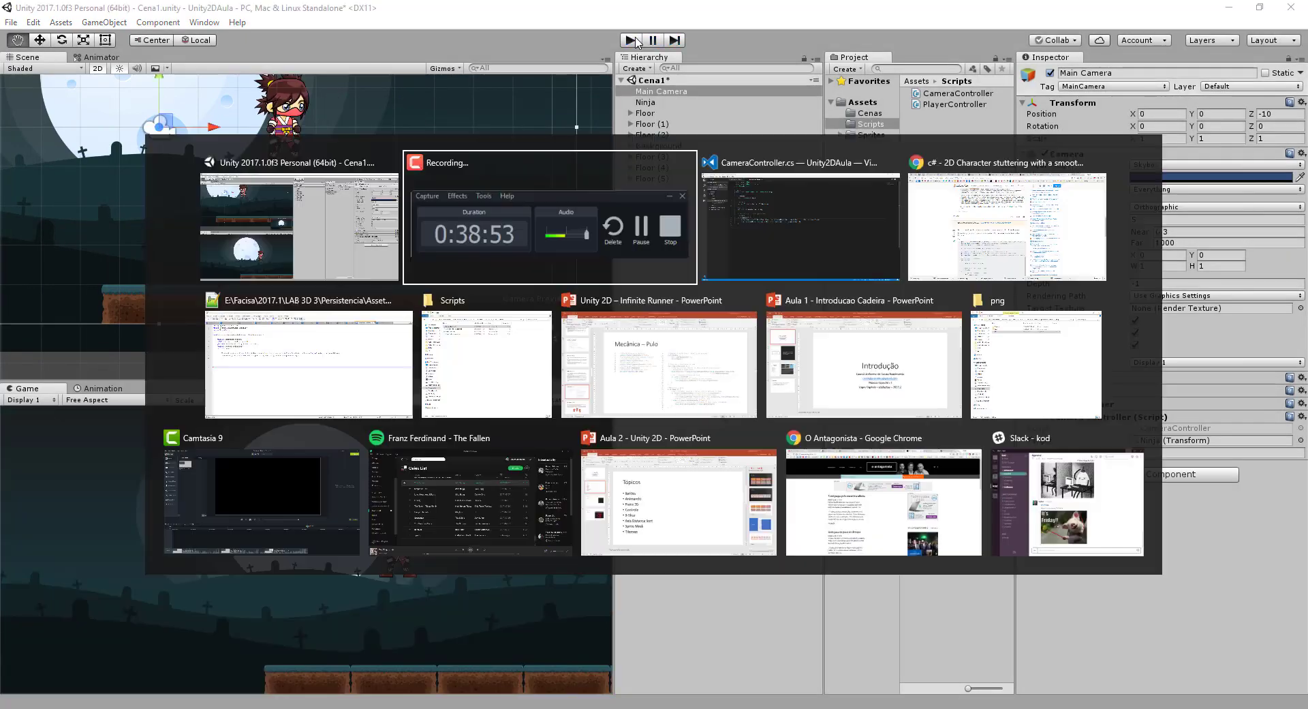
{"action": "key", "text": "alt+Tab"}
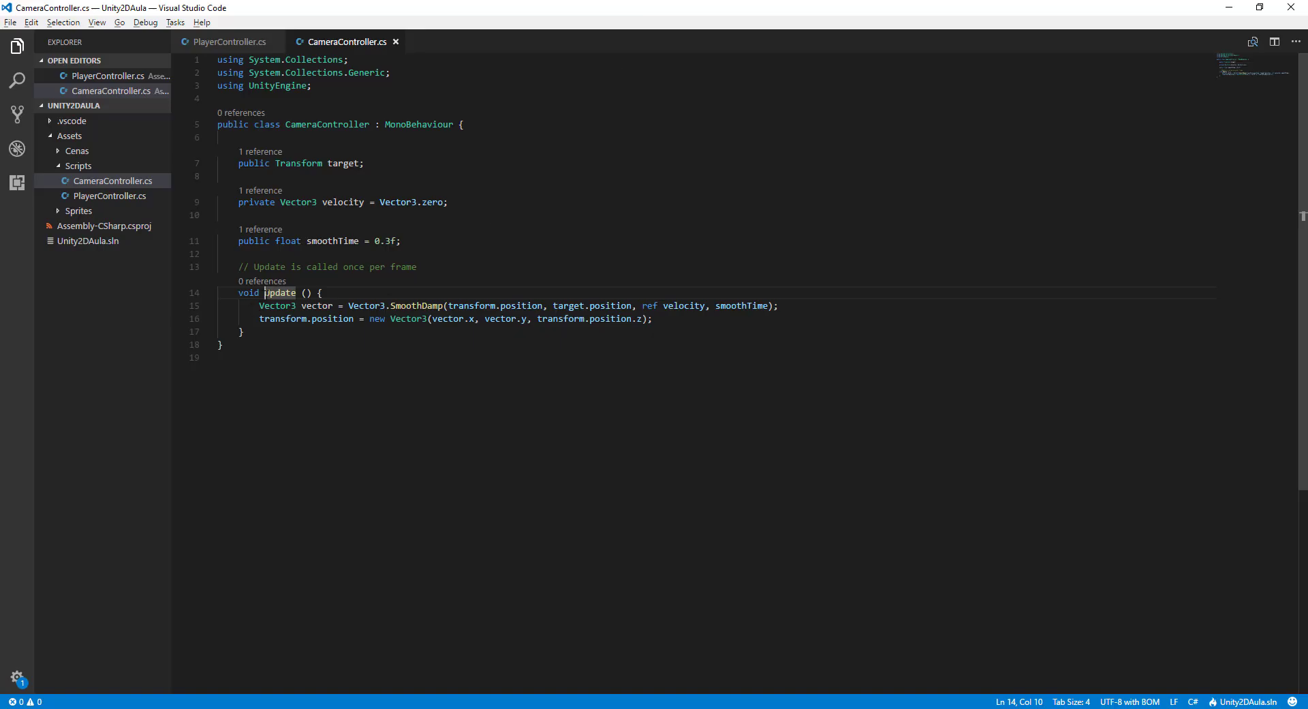
{"action": "left_click_drag", "start_coordinate": [259, 305], "coordinate": [678, 325]}
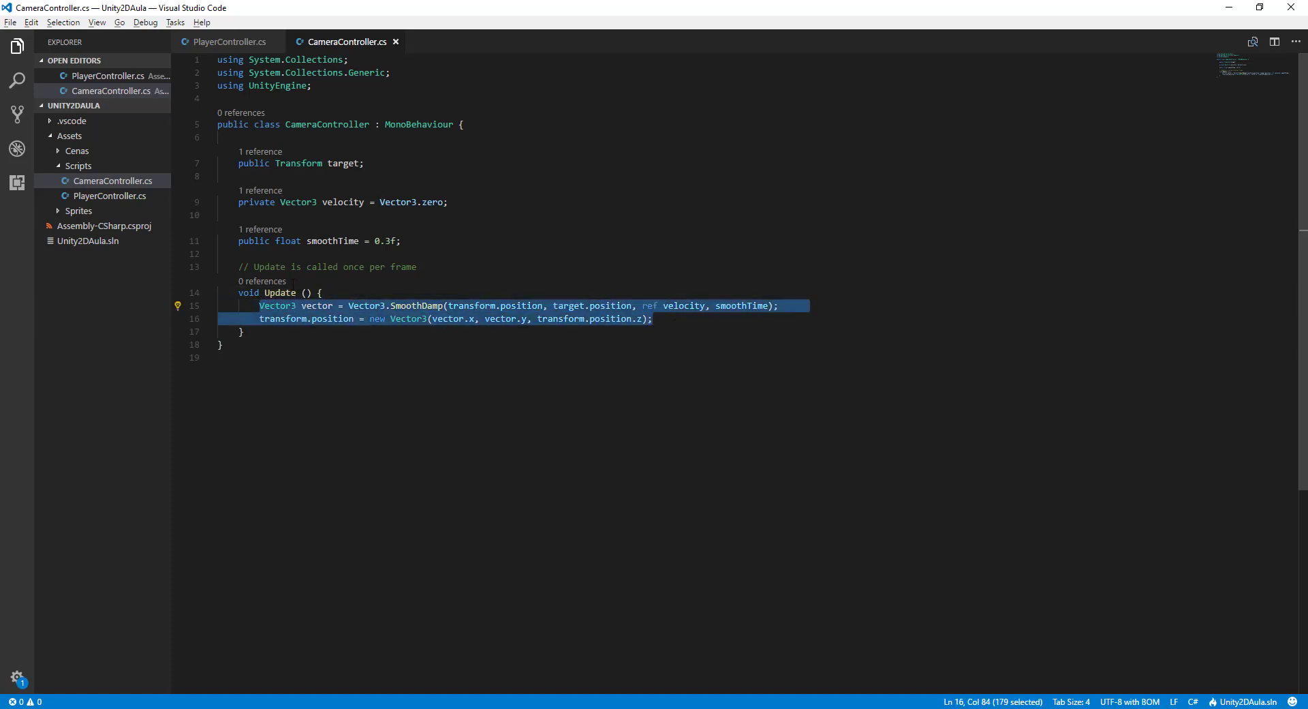
{"action": "left_click", "coordinate": [265, 292]}
{"action": "type", "text": "Fixed"}
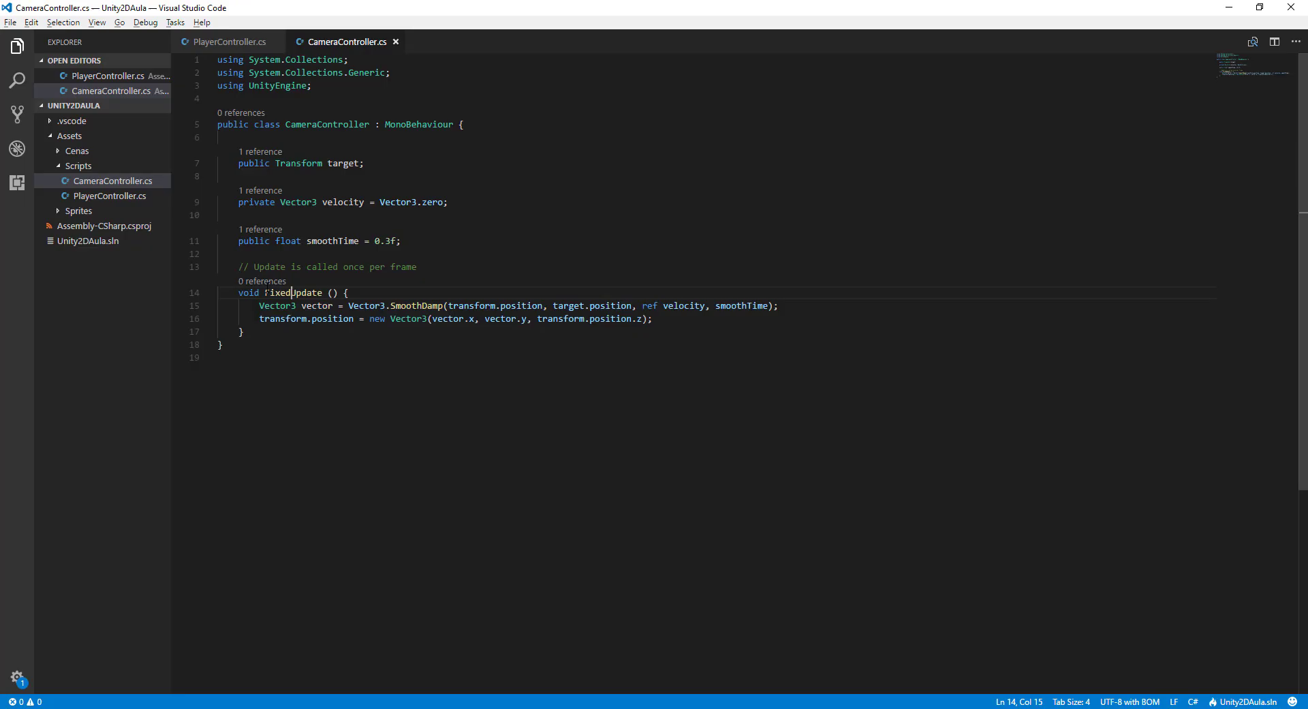
{"action": "key", "text": "alt+Tab"}
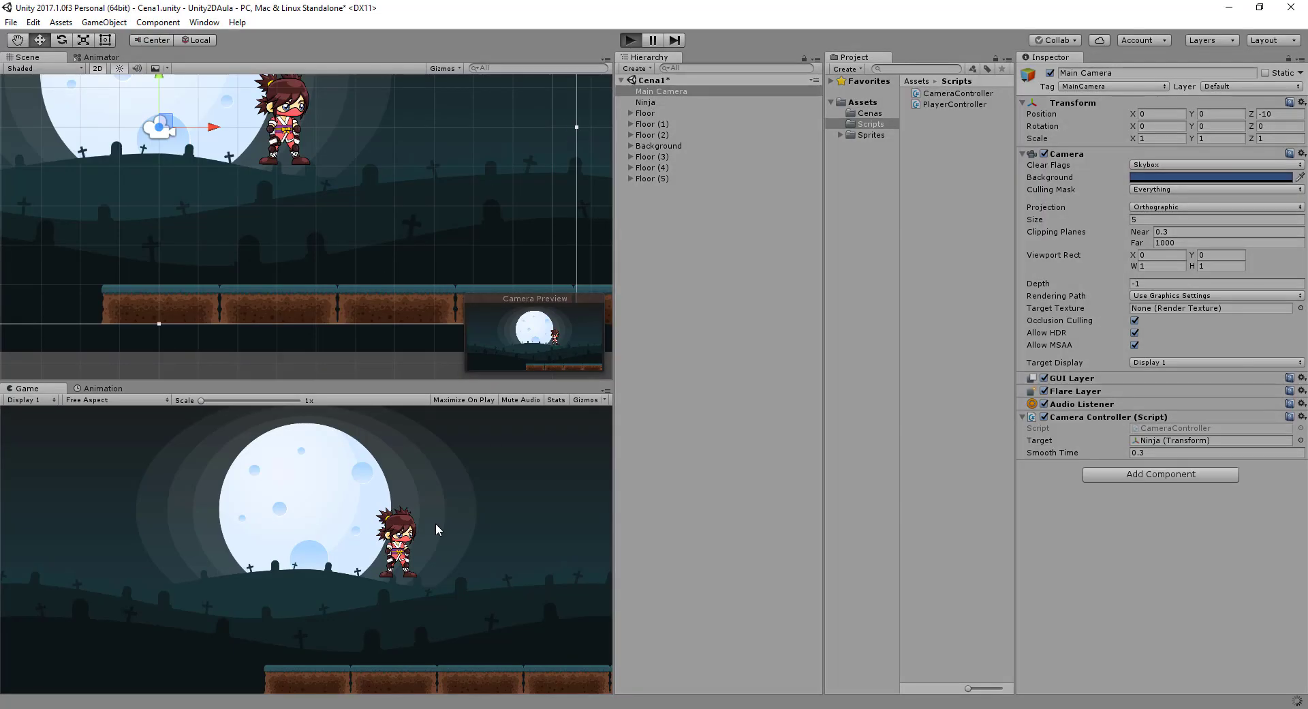
Step: Enter Play mode and run and jump the ninja in both directions to check the camera follow
{"action": "key", "text": "ctrl+p"}
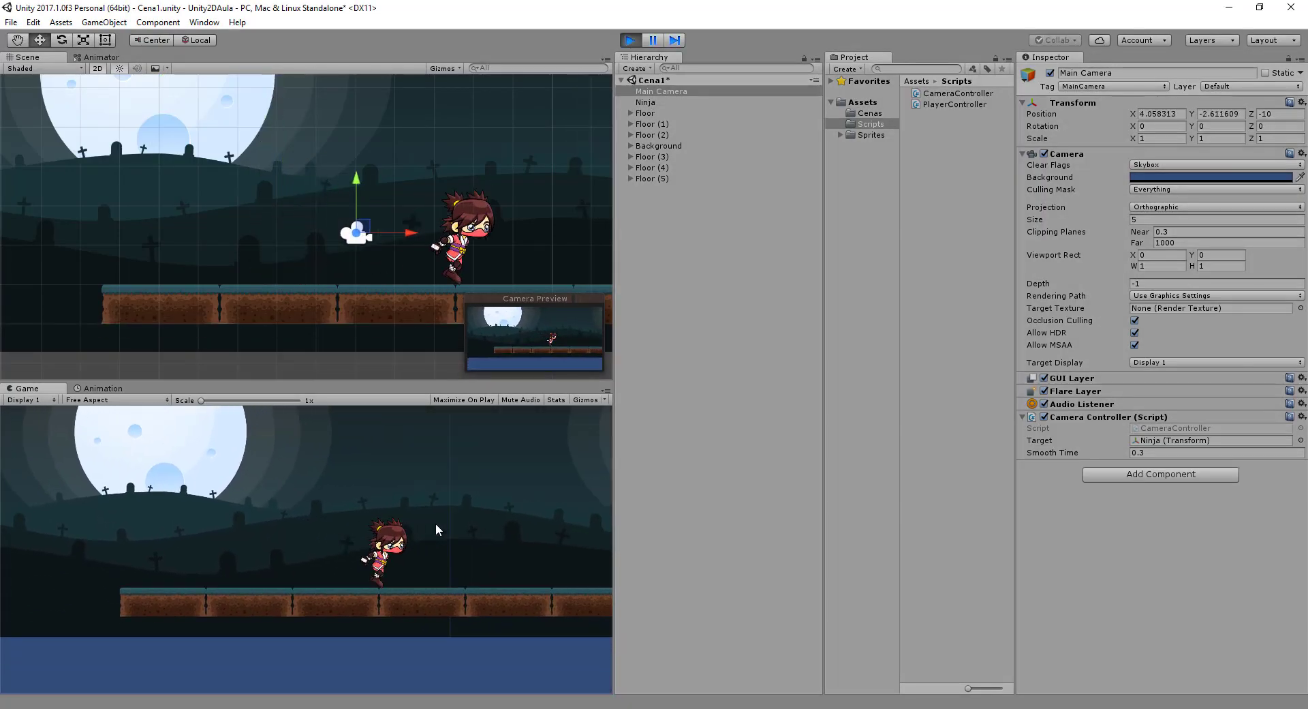
{"action": "key", "text": "Left"}
{"action": "key", "text": "space"}
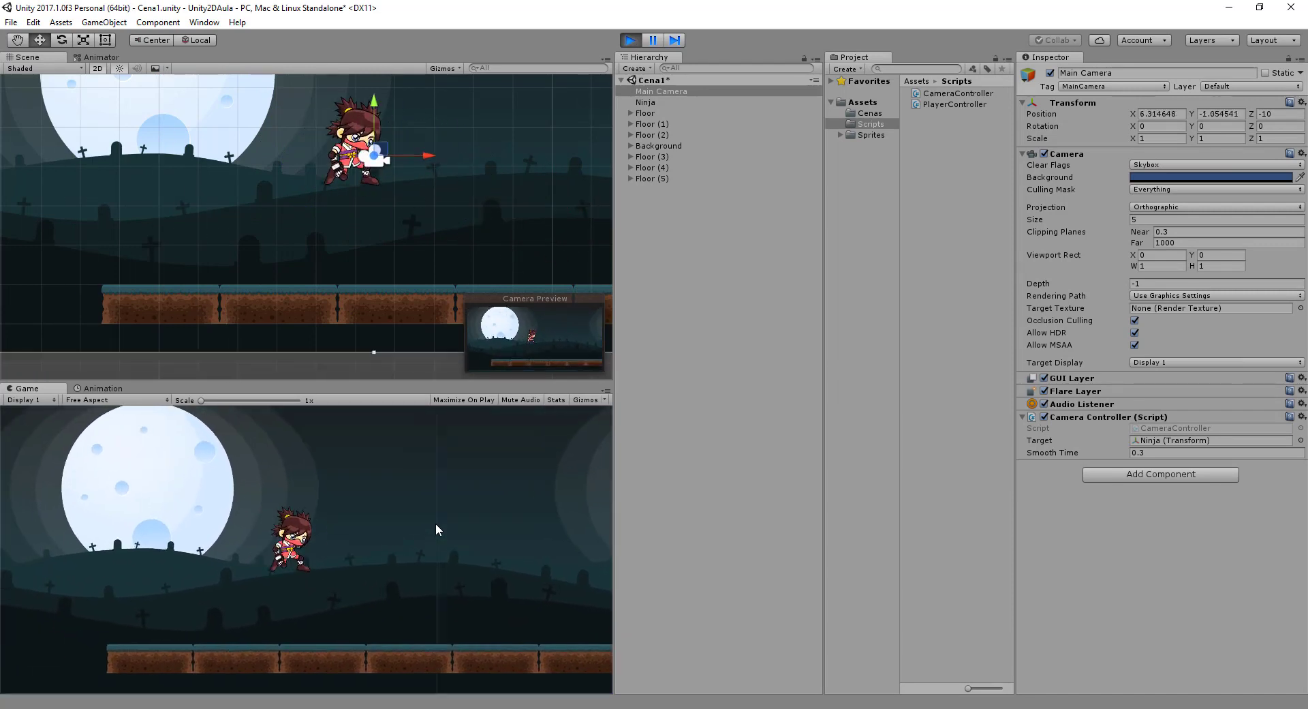
{"action": "key", "text": "Right"}
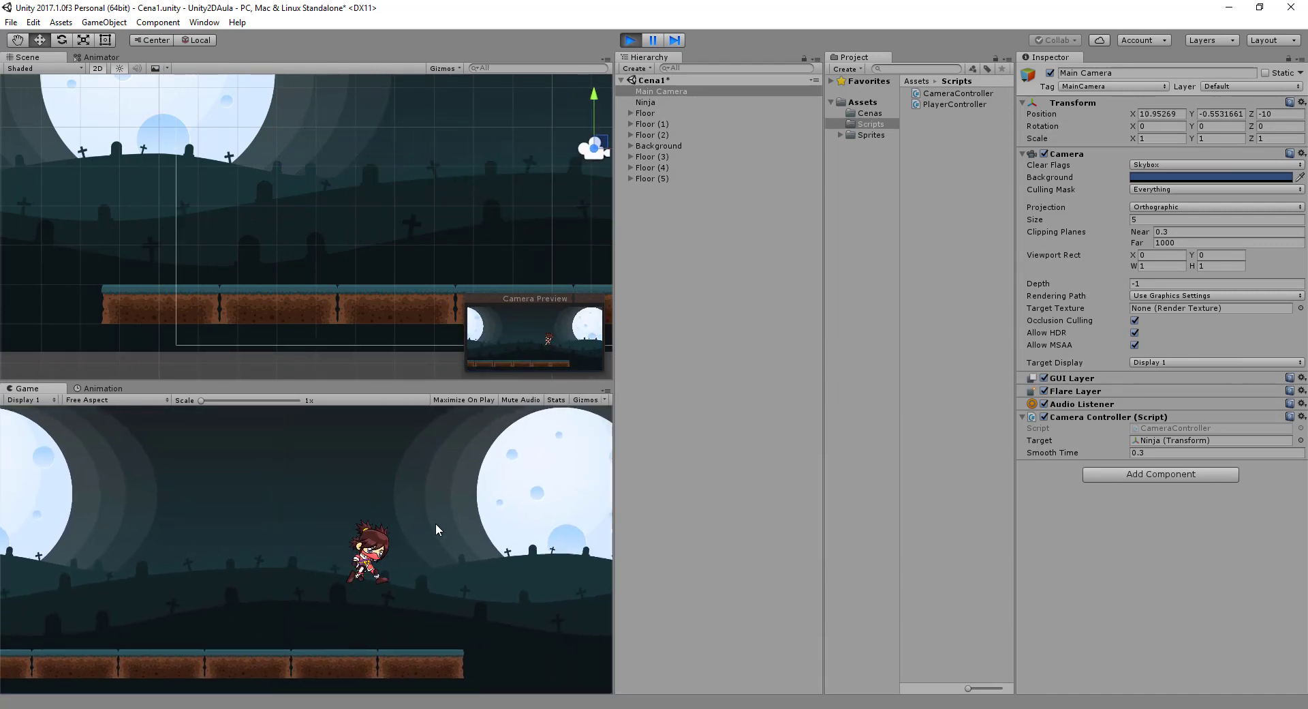
{"action": "key", "text": "Left"}
{"action": "key", "text": "space"}
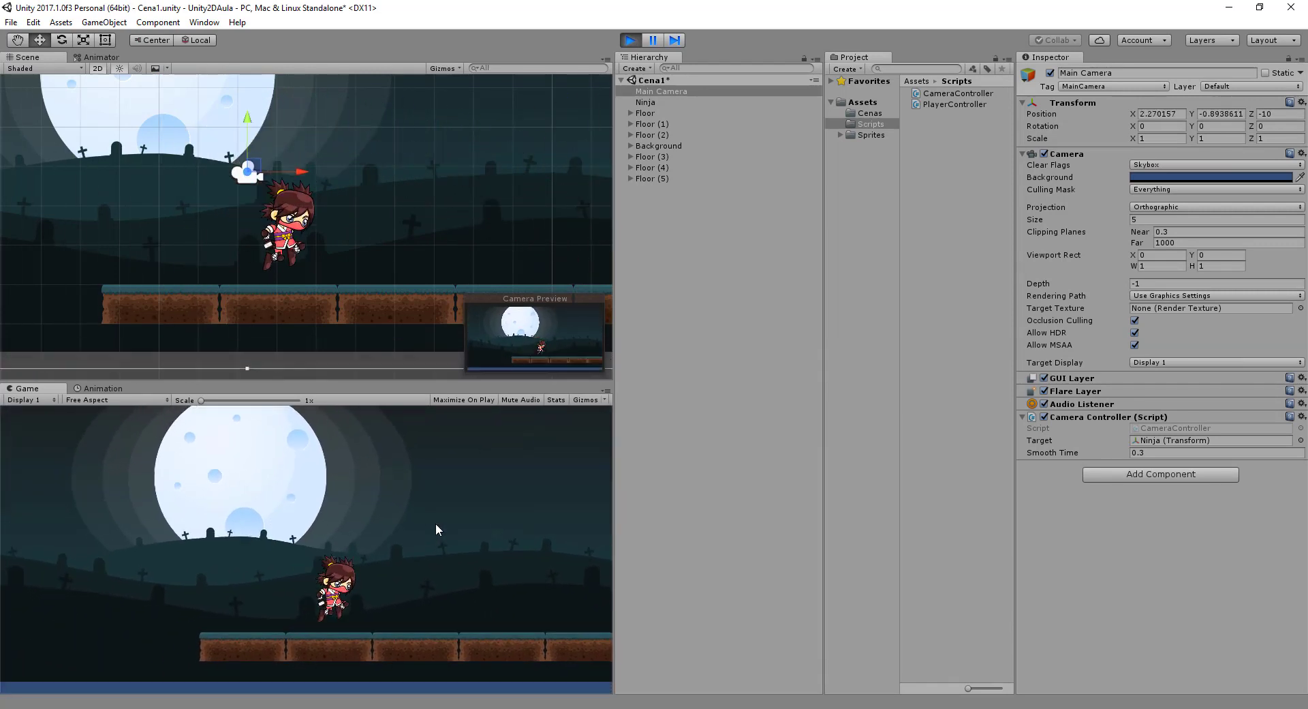
{"action": "key", "text": "Right"}
{"action": "key", "text": "space"}
{"action": "key", "text": "space"}
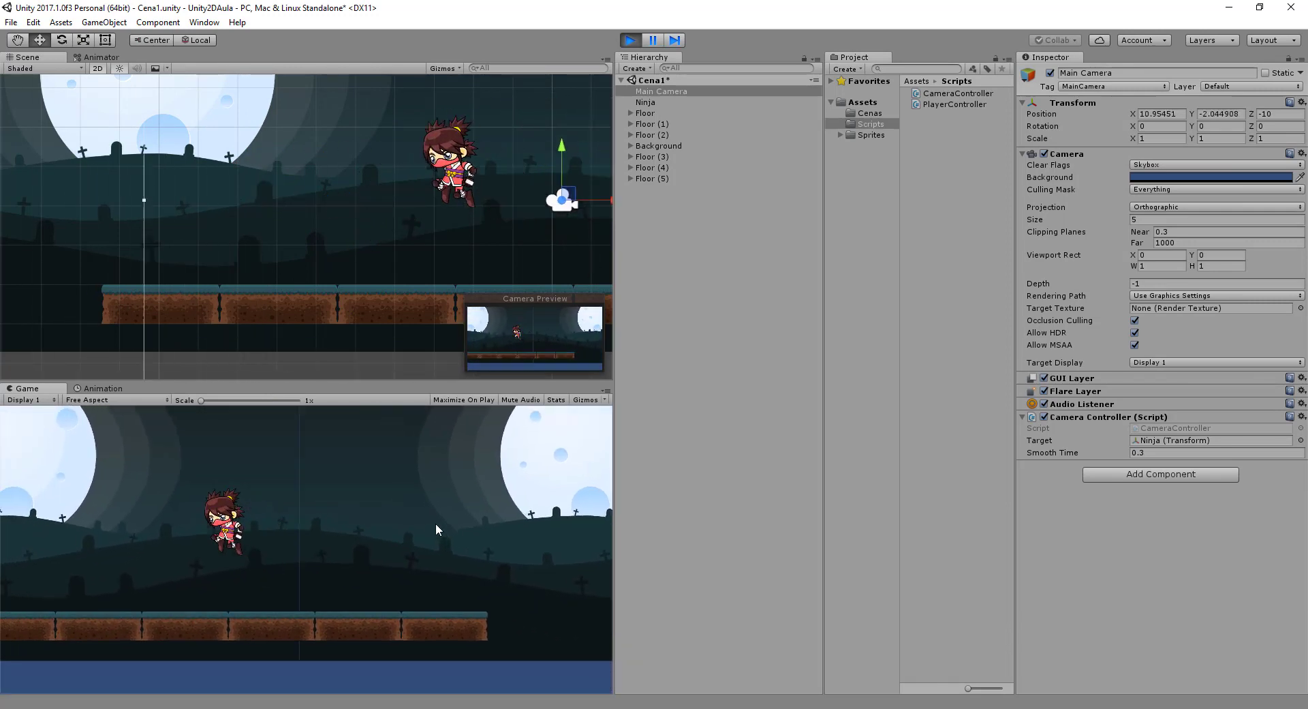
{"action": "key", "text": "Left"}
{"action": "key", "text": "Right"}
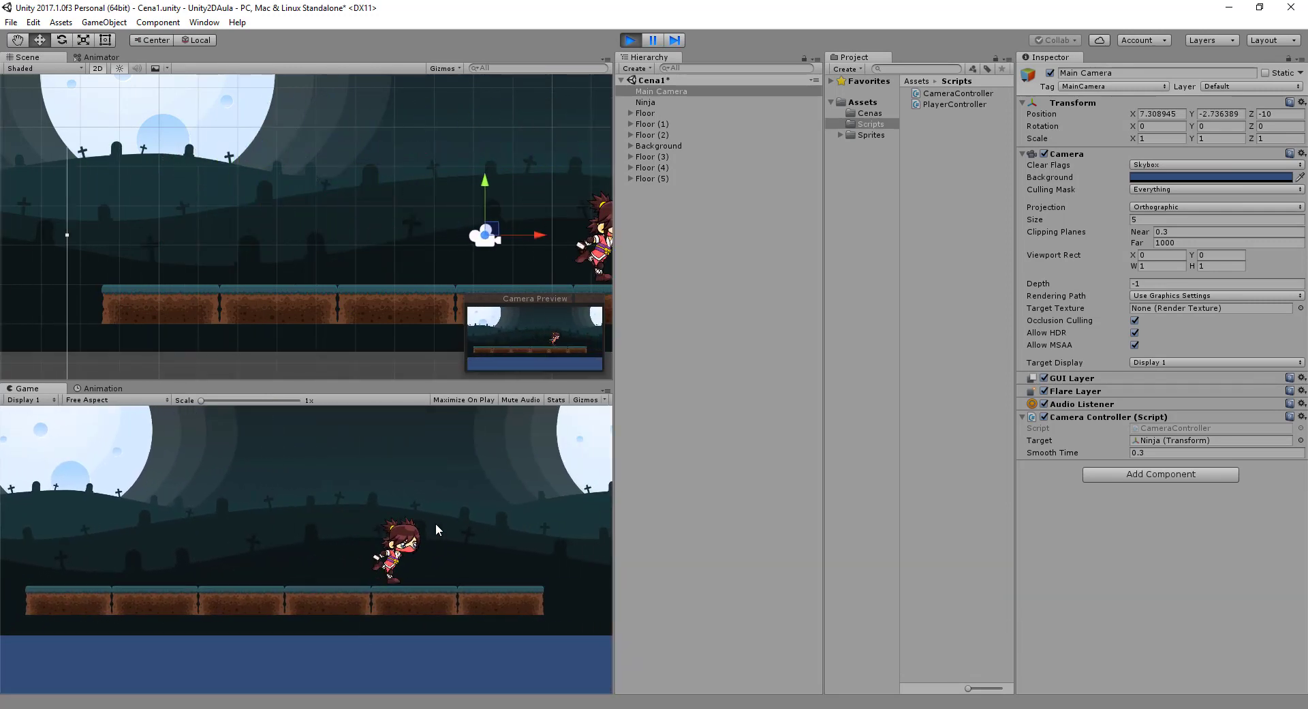
{"action": "key", "text": "Left"}
{"action": "key", "text": "space"}
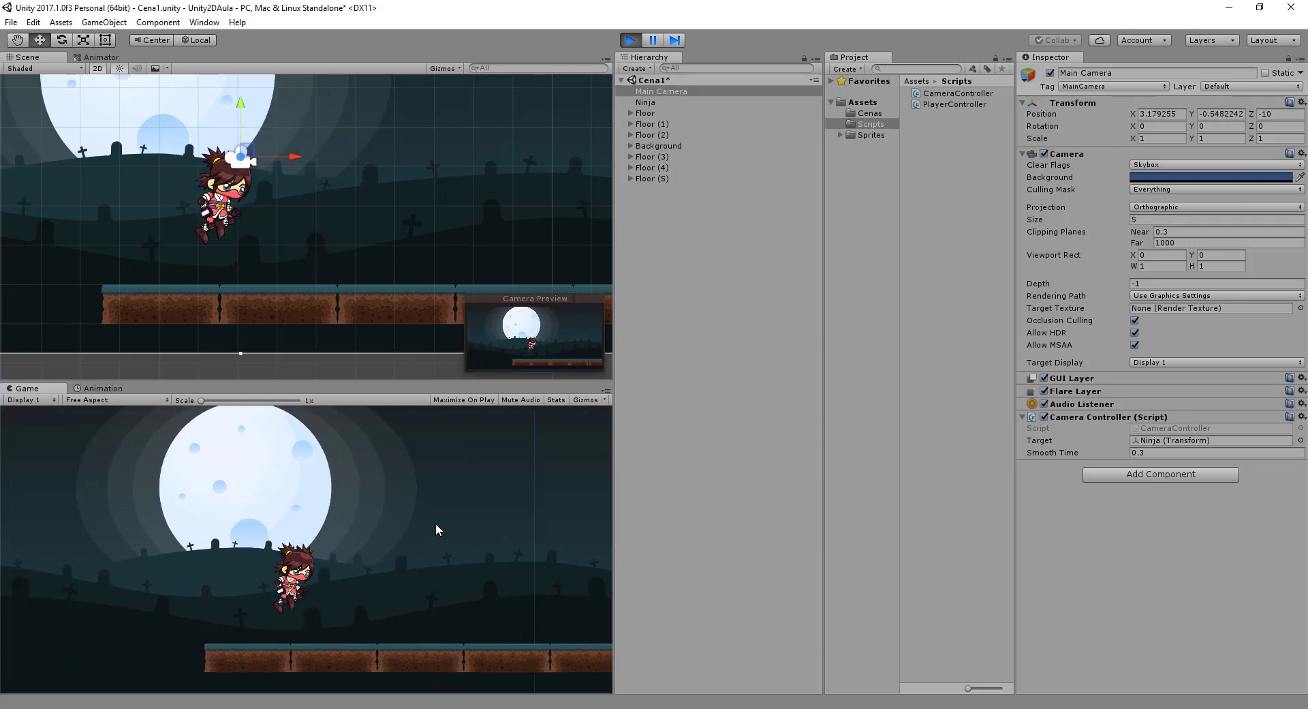
{"action": "key", "text": "Right"}
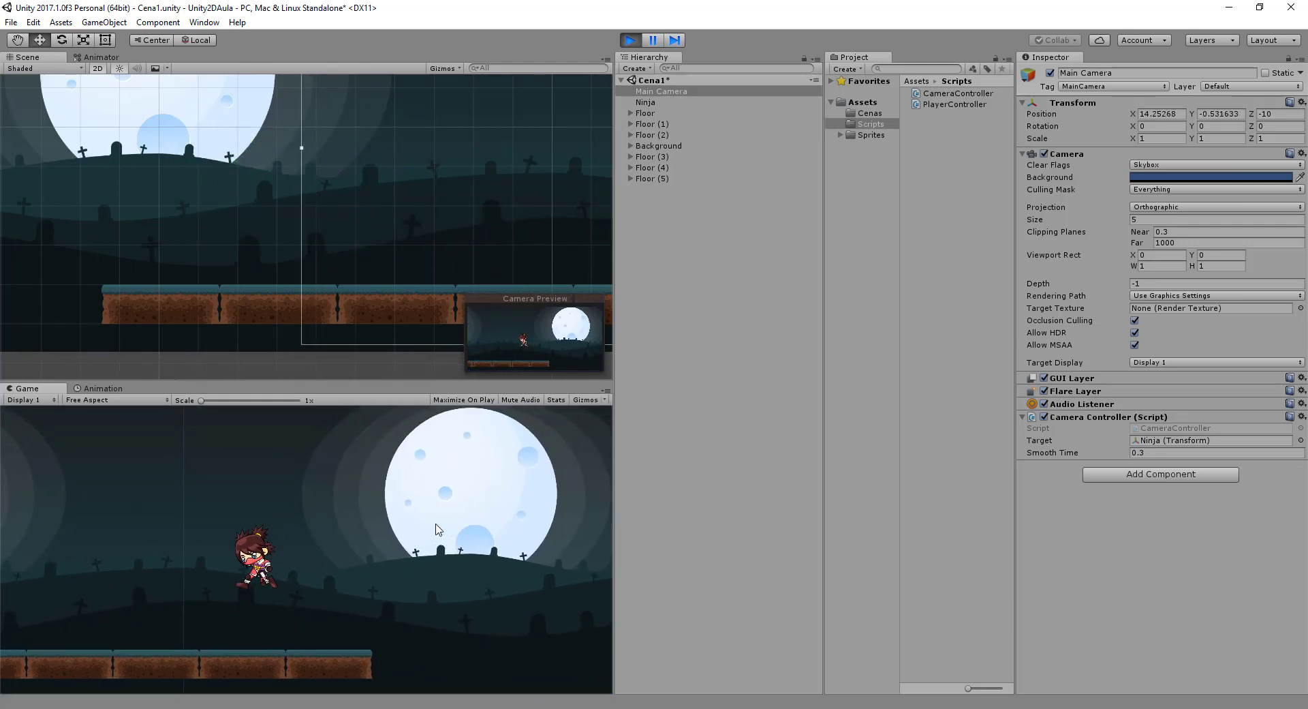
{"action": "key", "text": "Left"}
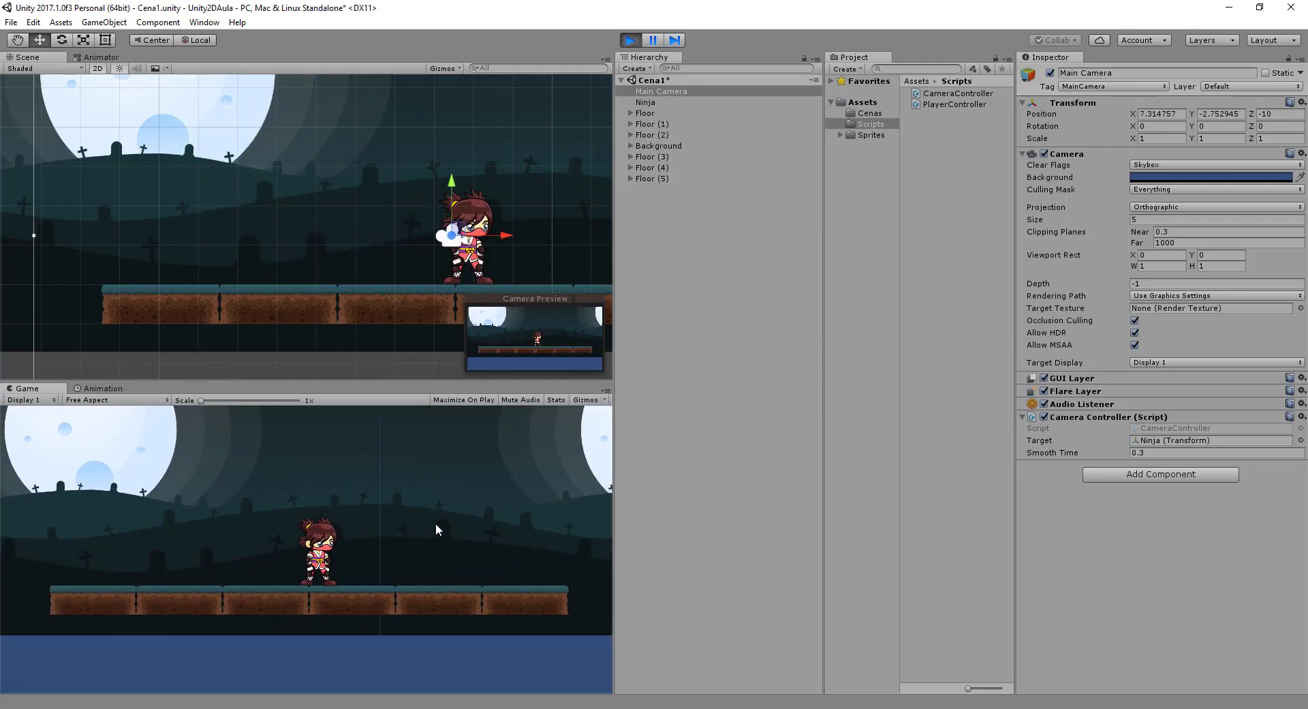
{"action": "key", "text": "Right"}
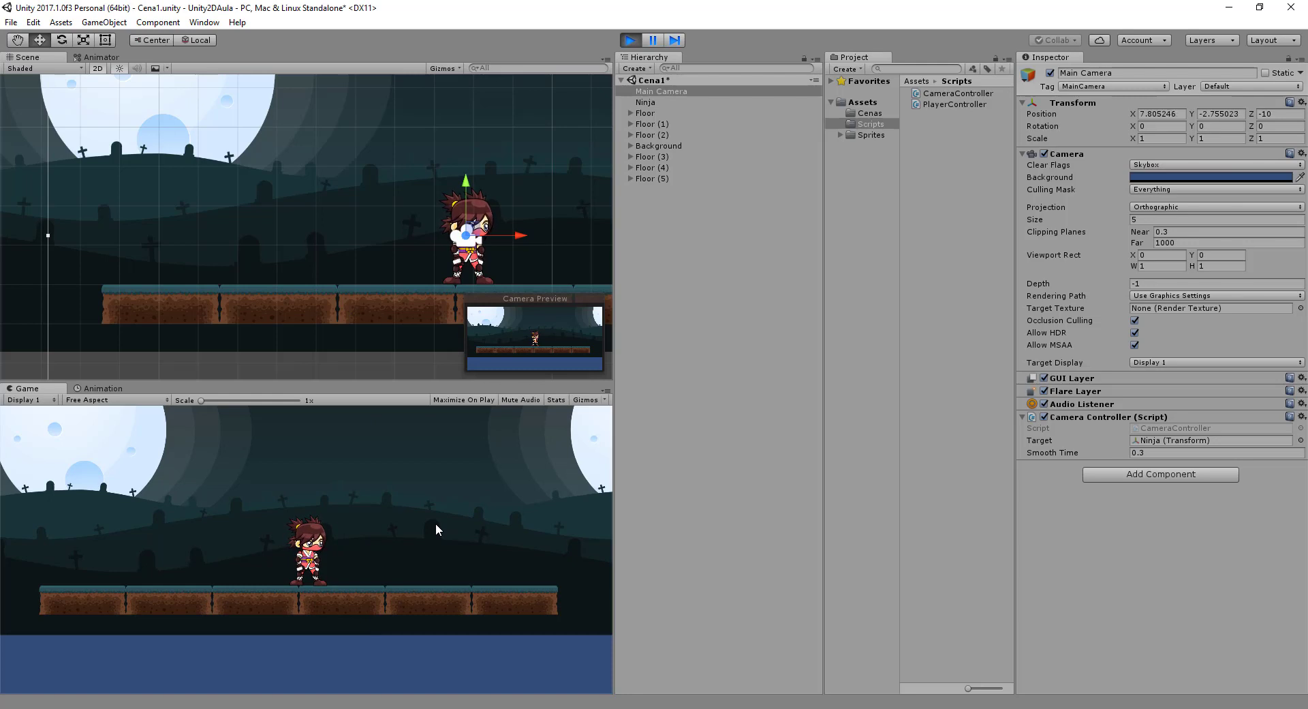
{"action": "key", "text": "Left"}
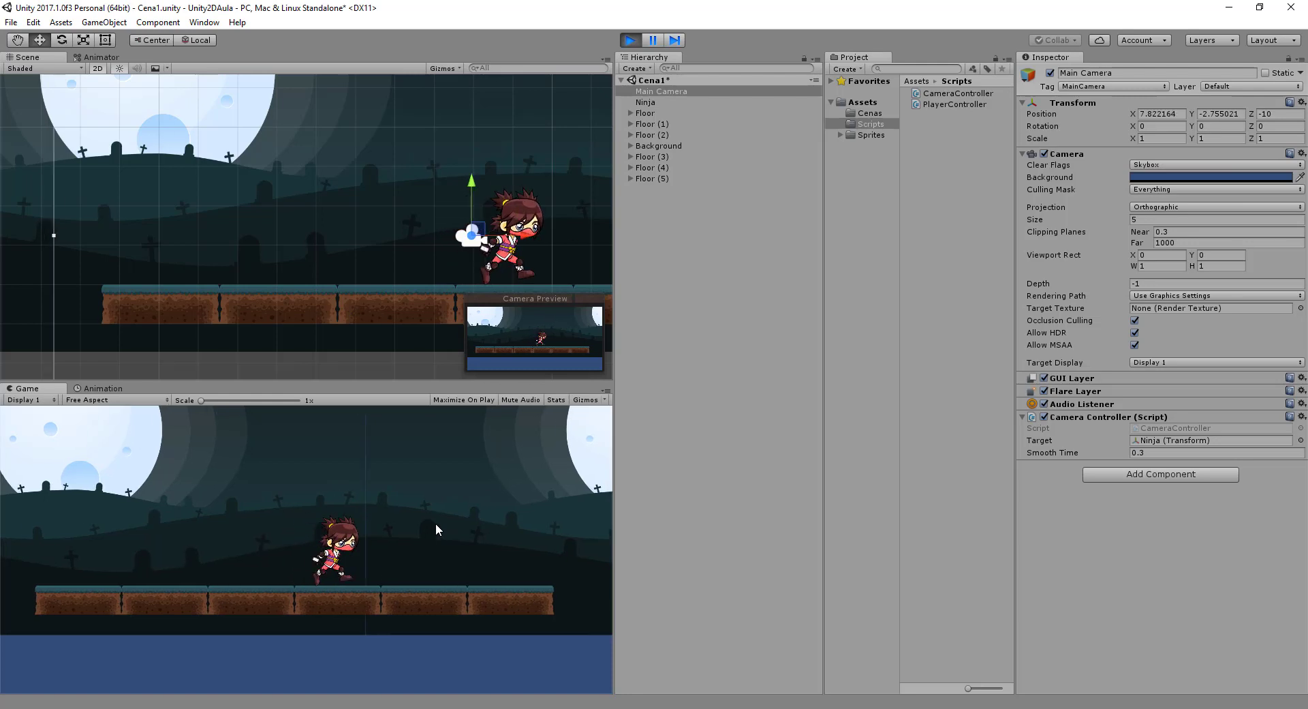
{"action": "key", "text": "space"}
{"action": "key", "text": "Right"}
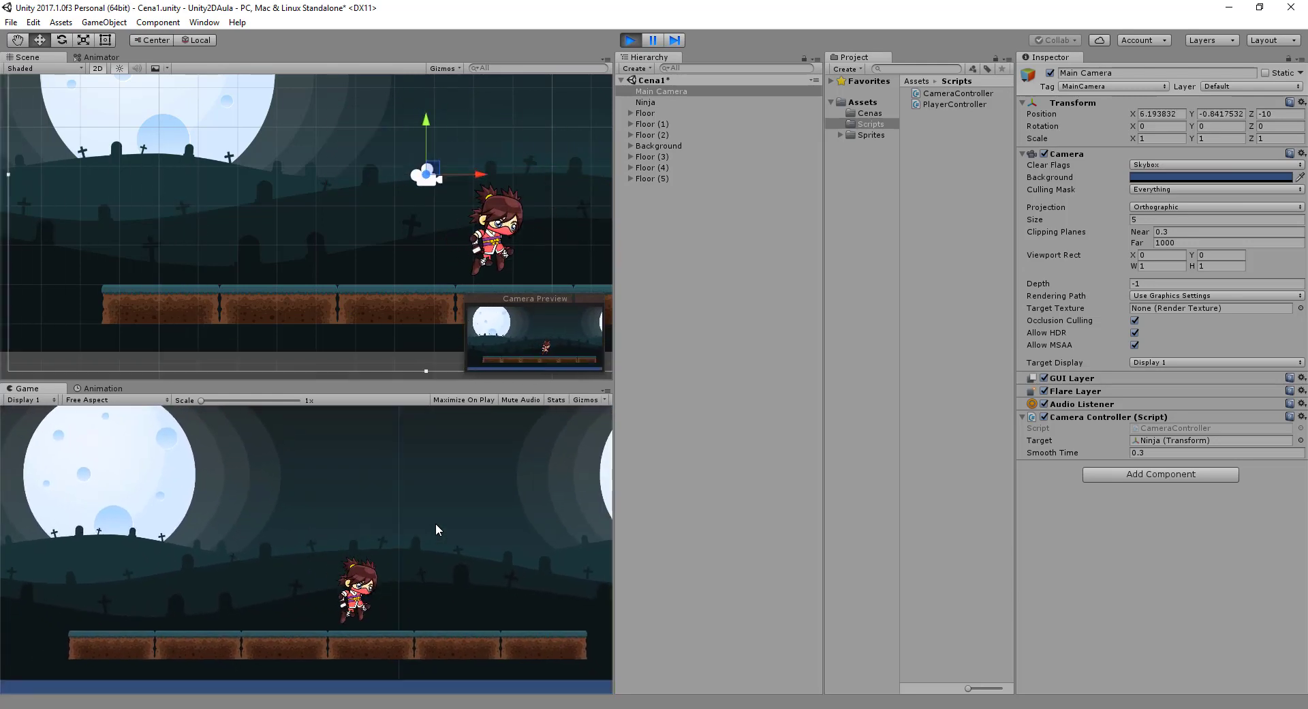
{"action": "key", "text": "space"}
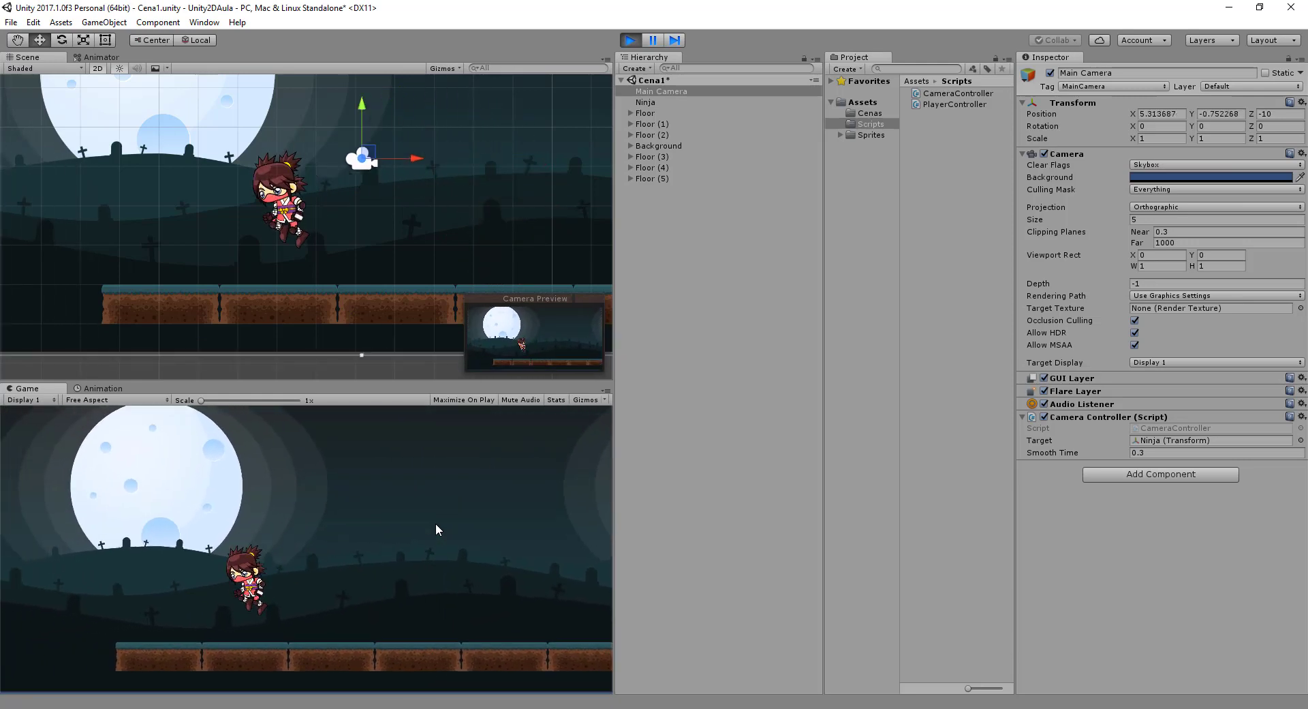
{"action": "key", "text": "Right"}
{"action": "key", "text": "space"}
{"action": "key", "text": "Left"}
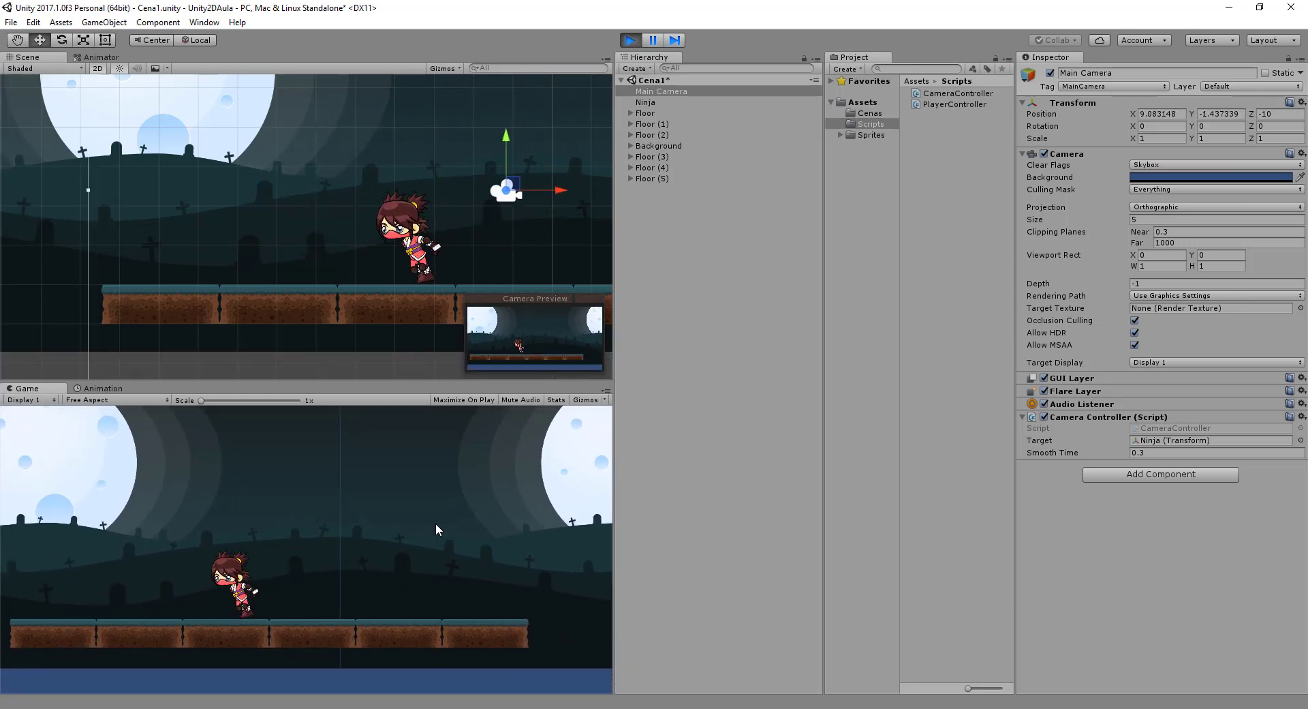
{"action": "key", "text": "Right"}
{"action": "key", "text": "space"}
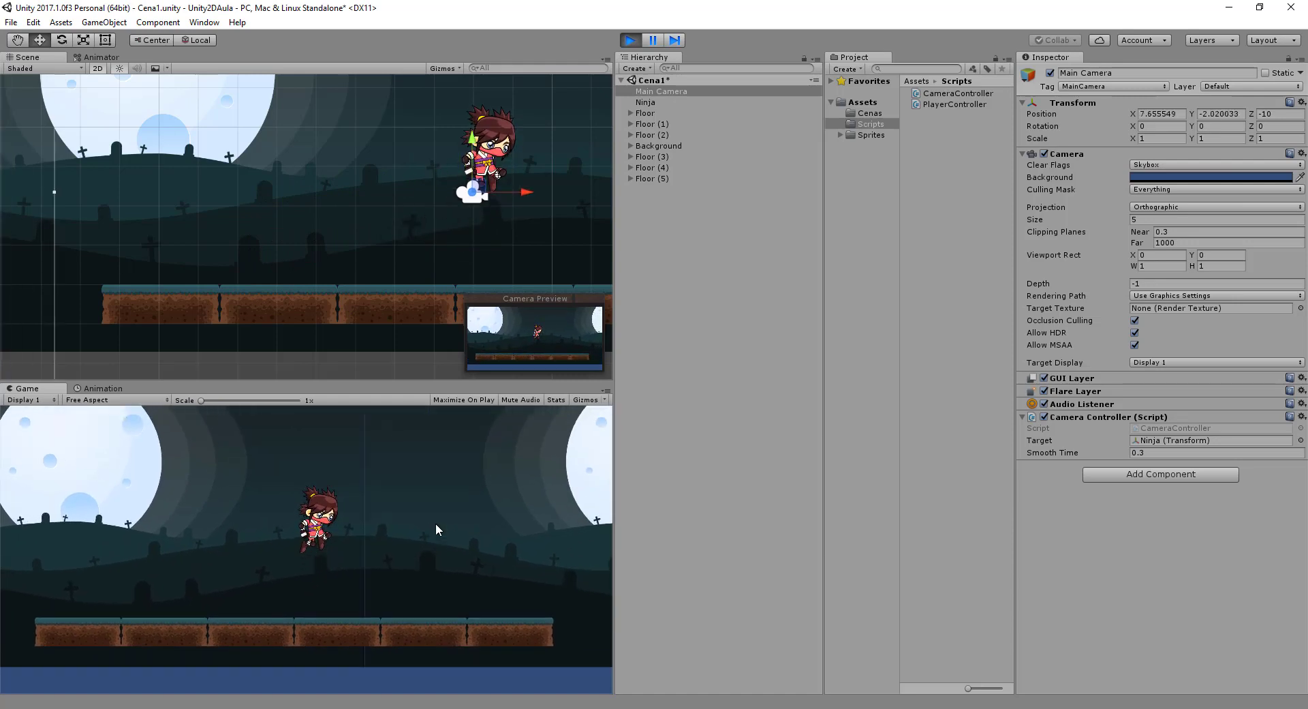
{"action": "key", "text": "space"}
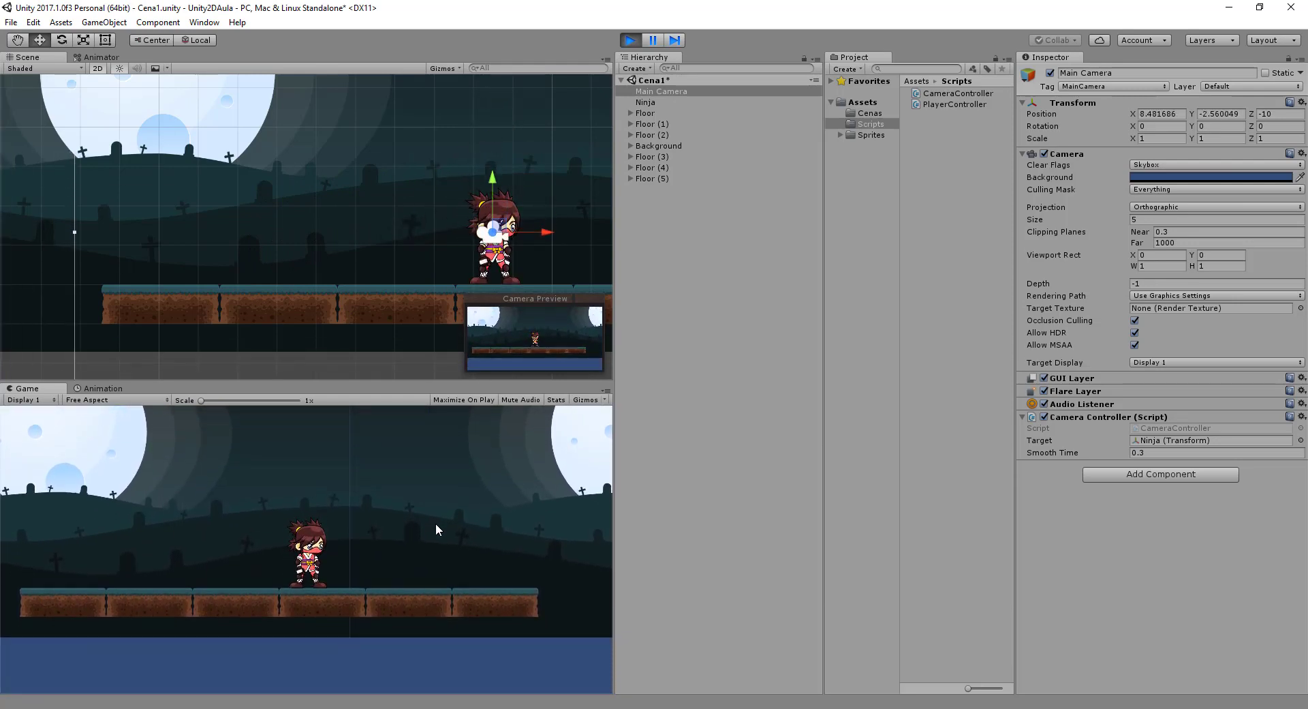
{"action": "key", "text": "space"}
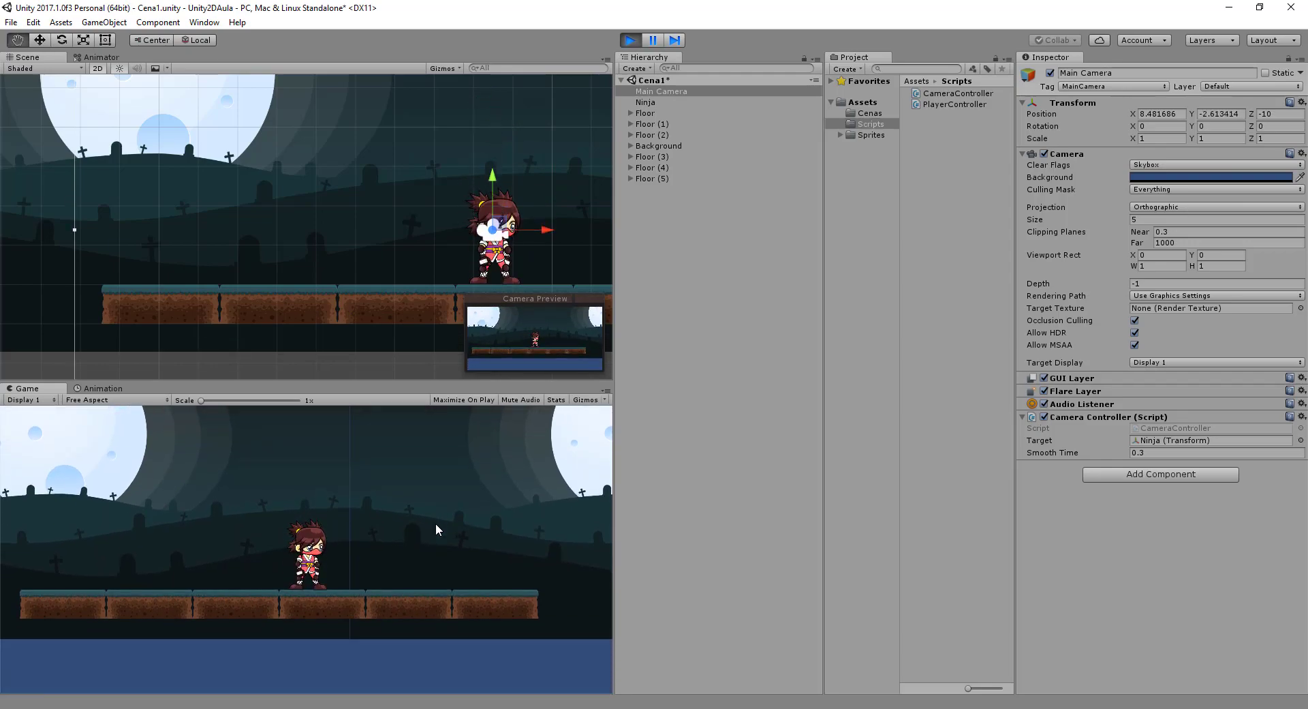
Step: Return to CameraController.cs and select vector.y on line 16 for replacement
{"action": "key", "text": "alt+Tab"}
{"action": "key", "text": "alt+Tab"}
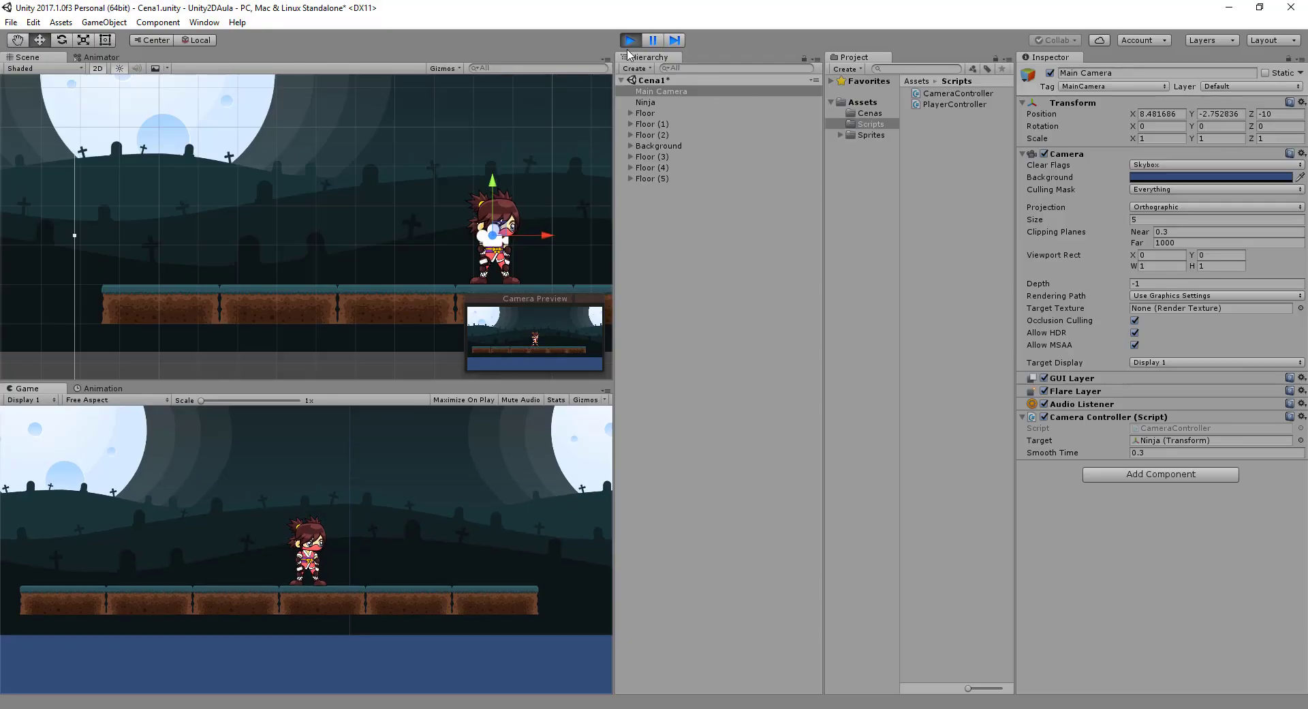
{"action": "key", "text": "alt+Tab"}
{"action": "left_click_drag", "start_coordinate": [485, 320], "coordinate": [527, 320]}
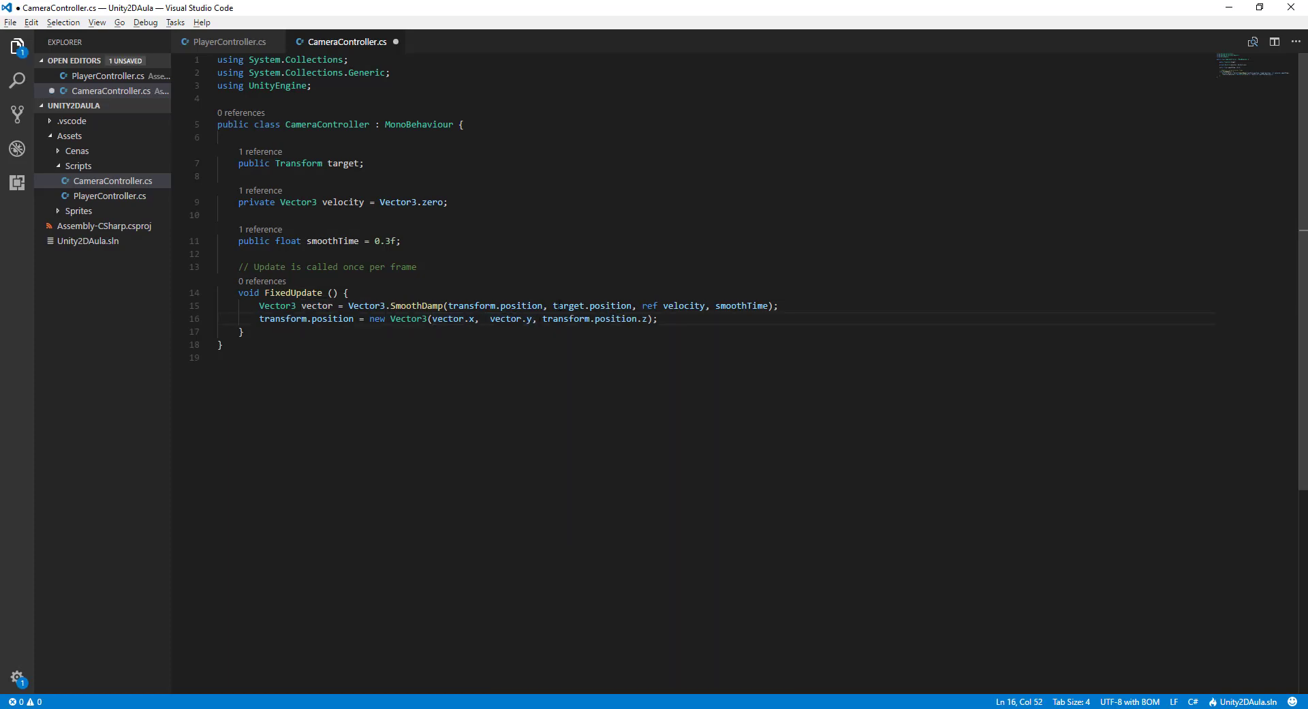
{"action": "type", "text": "Mt"}
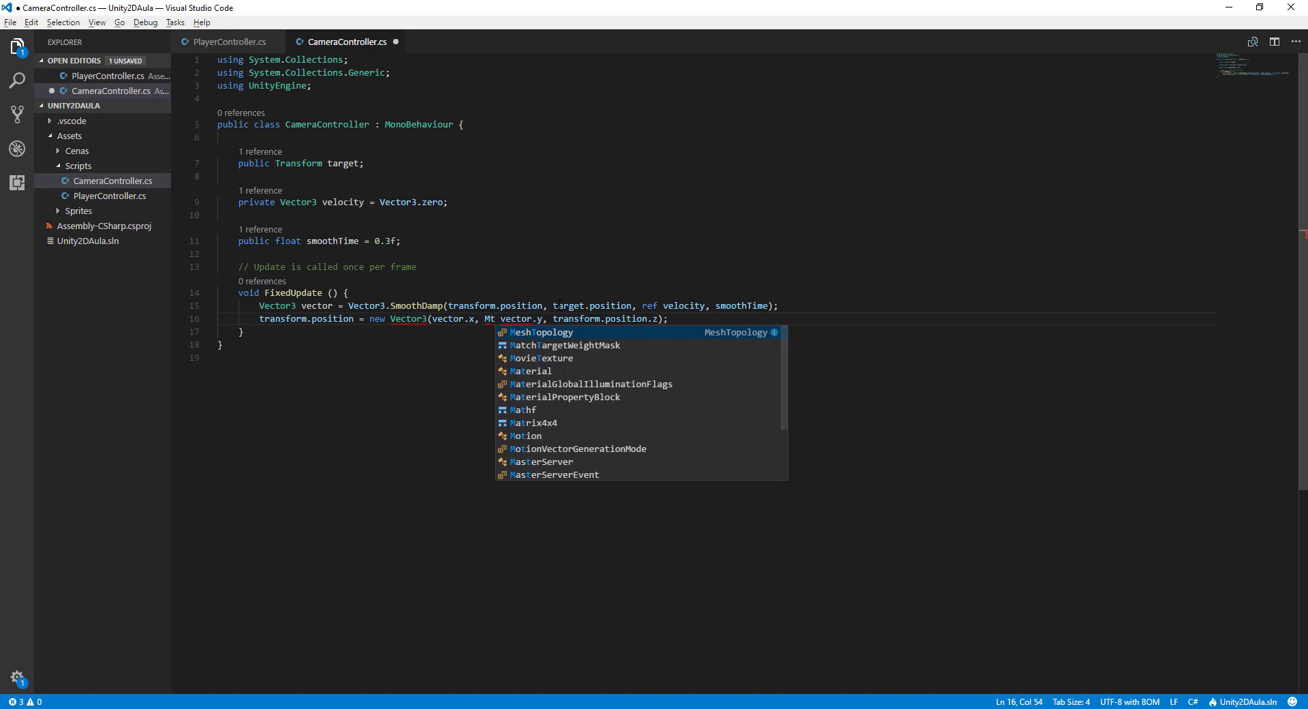
{"action": "key", "text": "BackSpace"}
{"action": "type", "text": "athf"}
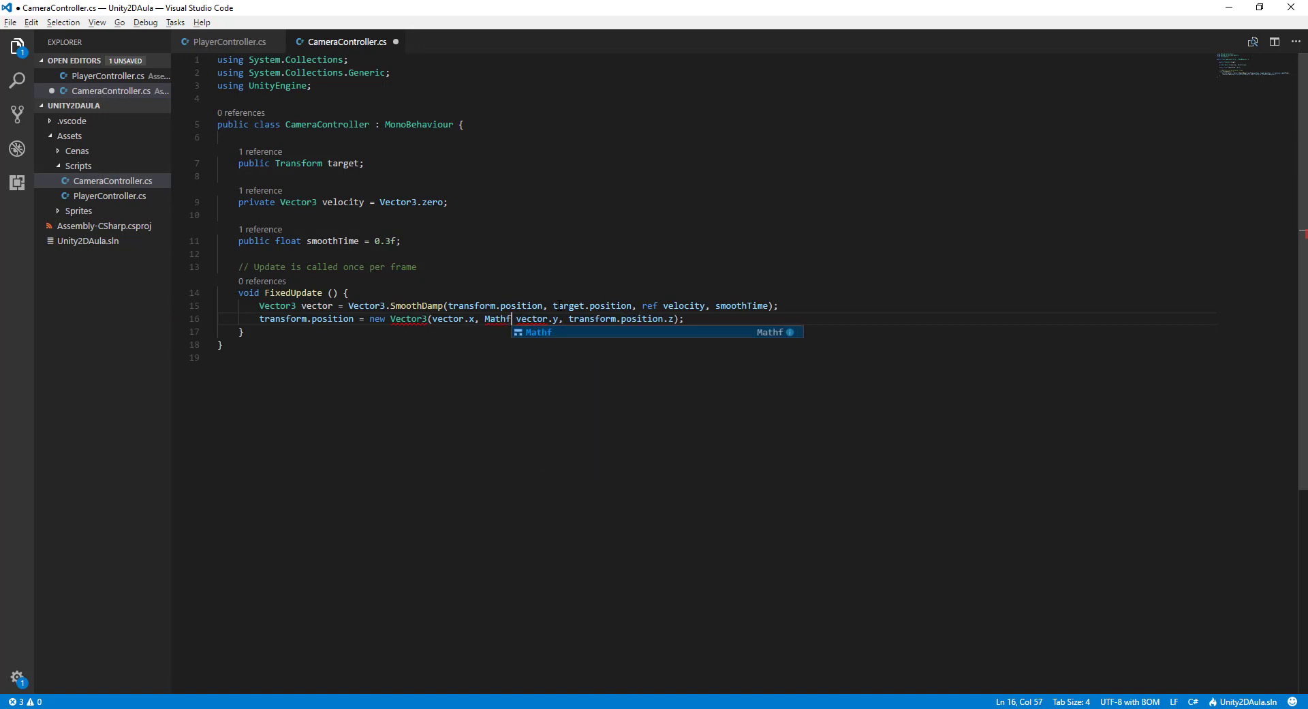
{"action": "type", "text": ".m"}
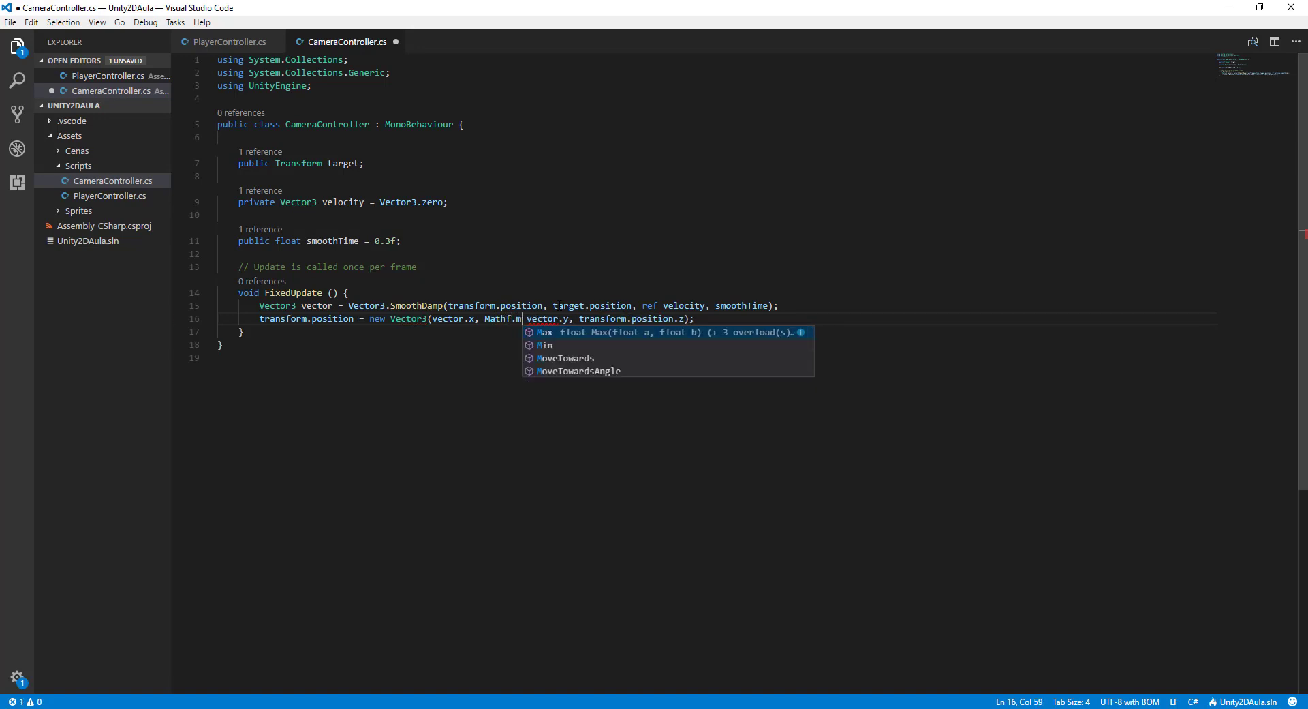
{"action": "key", "text": "BackSpace"}
{"action": "type", "text": "M"}
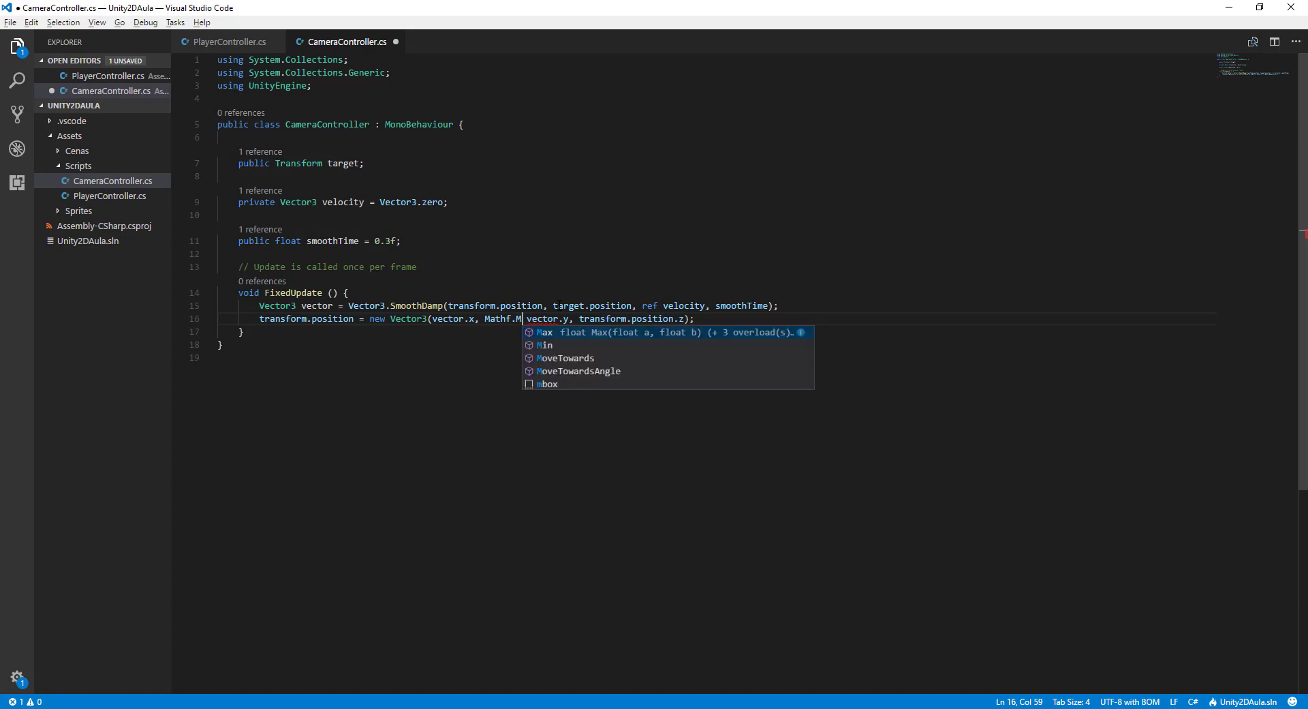
{"action": "key", "text": "Down"}
{"action": "key", "text": "Return"}
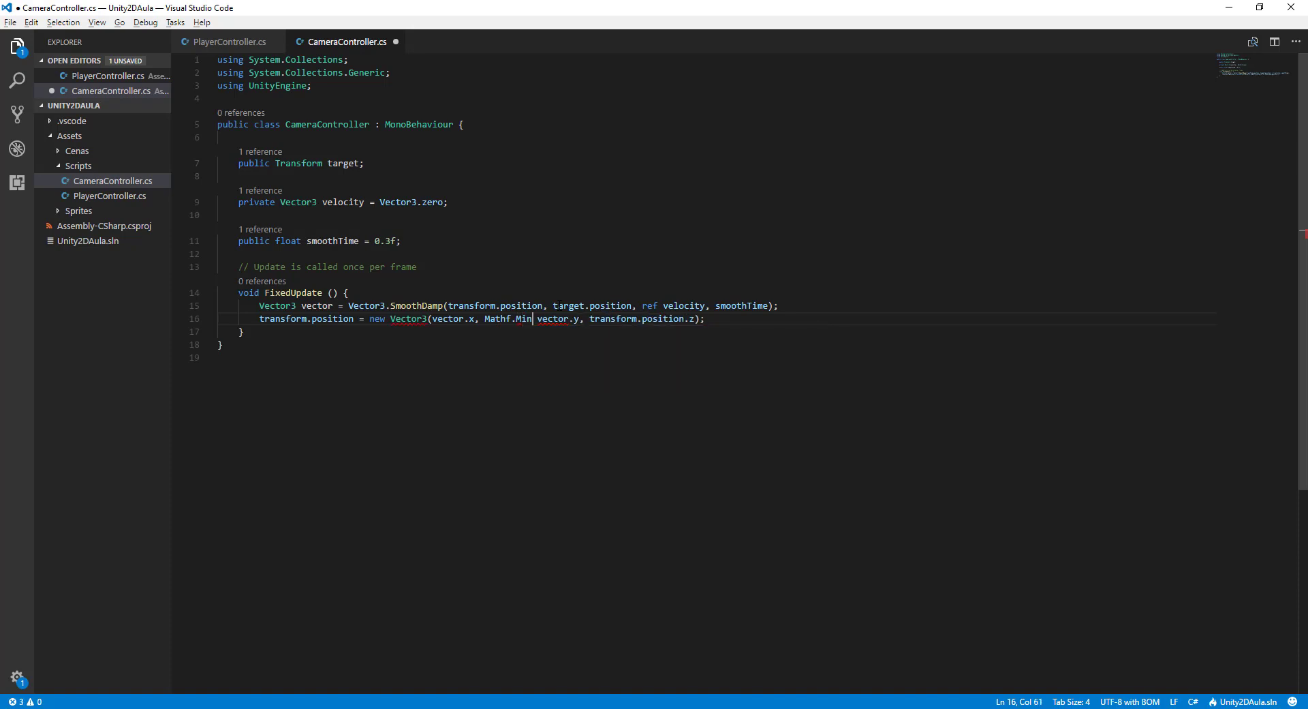
{"action": "type", "text": "("}
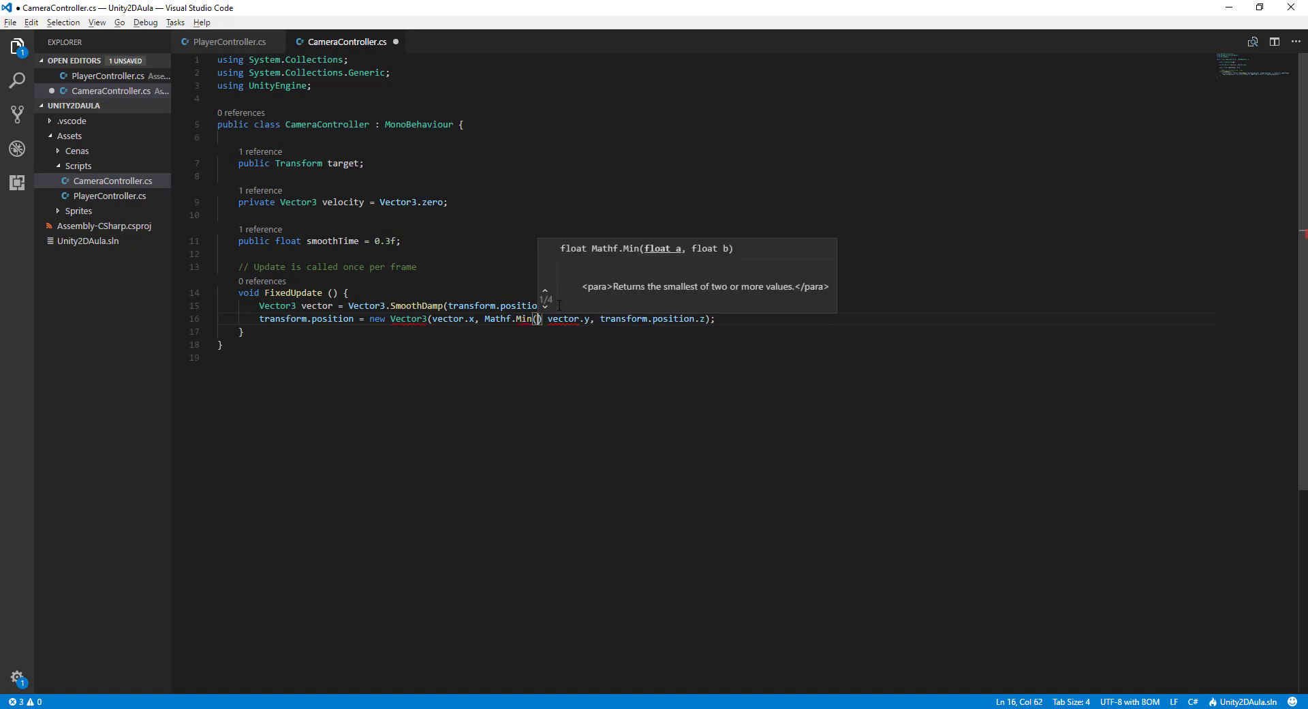
{"action": "left_click", "coordinate": [584, 318]}
{"action": "left_click_drag", "start_coordinate": [548, 318], "coordinate": [586, 318]}
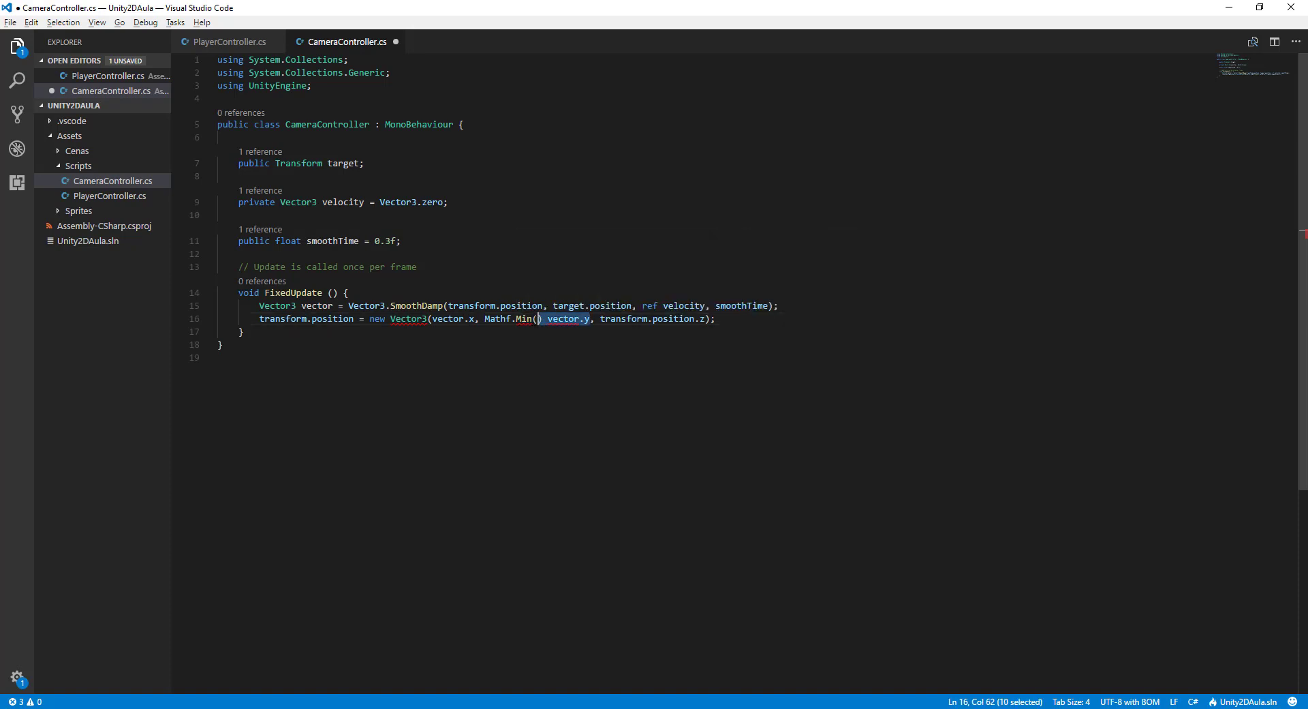
{"action": "key", "text": "BackSpace"}
{"action": "key", "text": "BackSpace"}
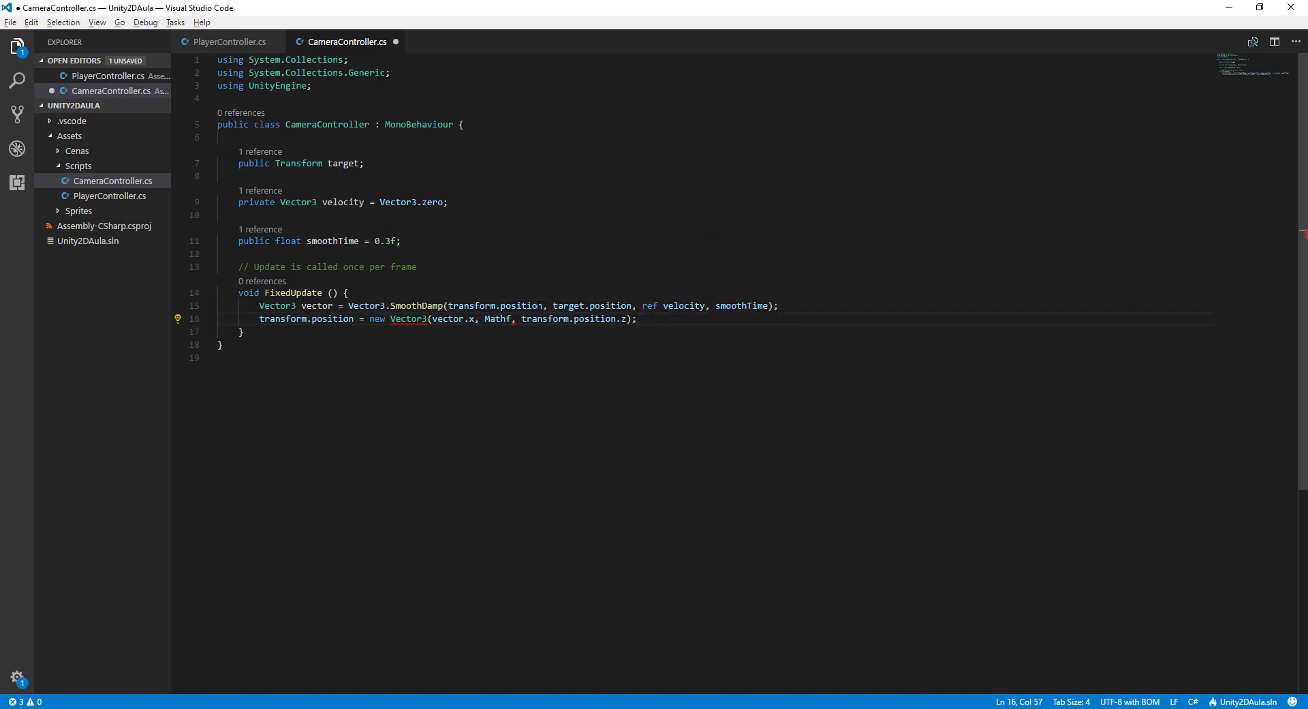
{"action": "type", "text": "."}
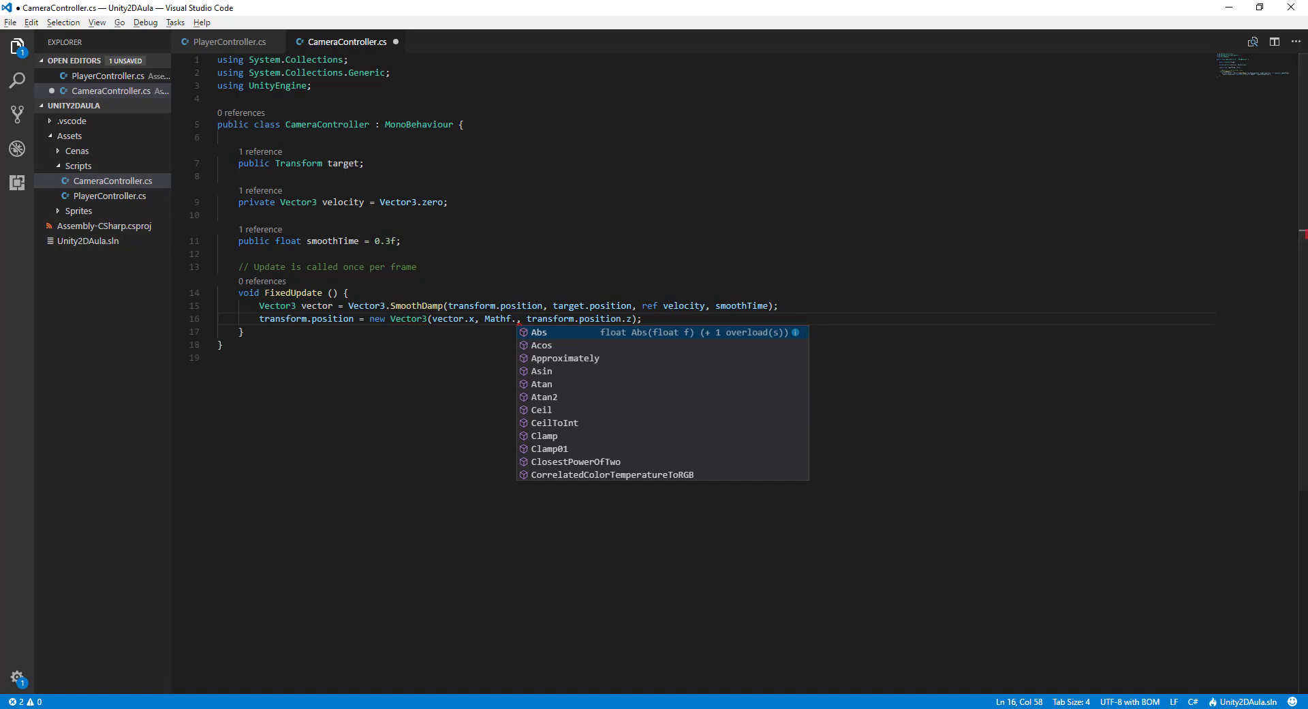
{"action": "key", "text": "ctrl+z"}
{"action": "key", "text": "ctrl+z"}
{"action": "key", "text": "ctrl+s"}
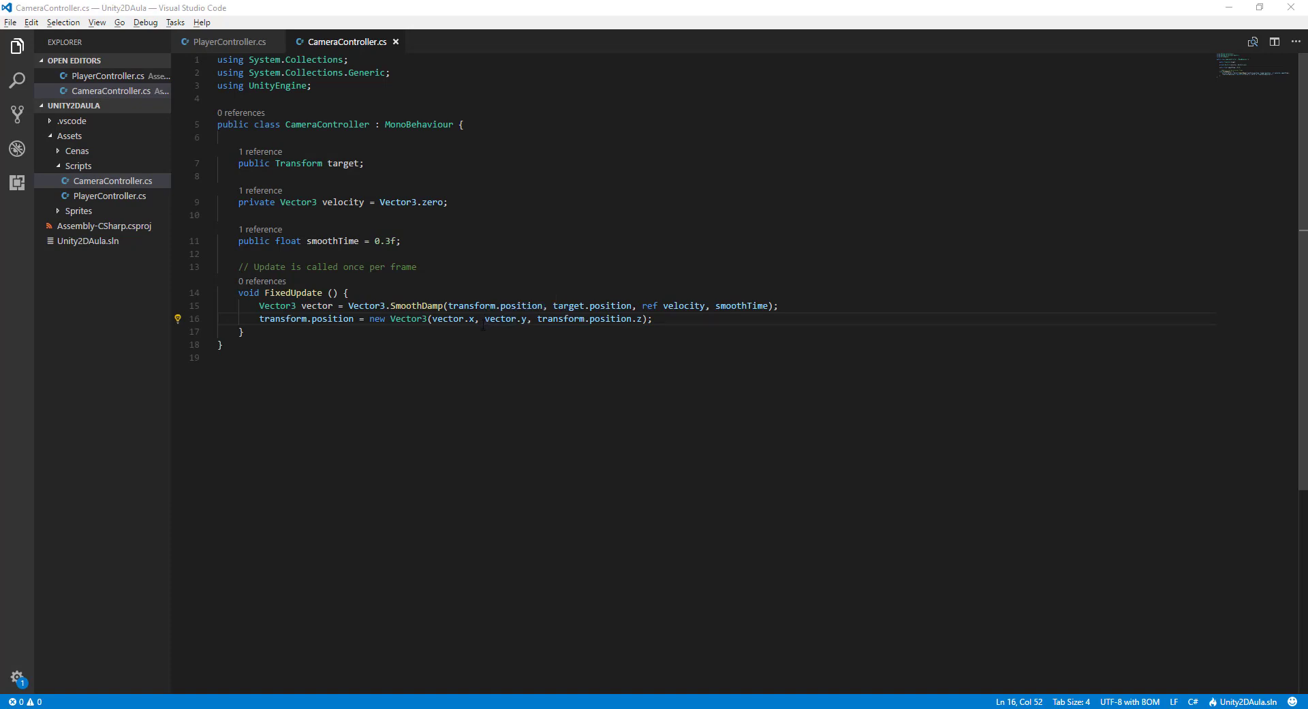
Step: Replace vector.y on line 16 with Mathf.Clamp(vector.y, 0, vector.y), then return to Unity
{"action": "left_click_drag", "start_coordinate": [485, 319], "coordinate": [529, 318]}
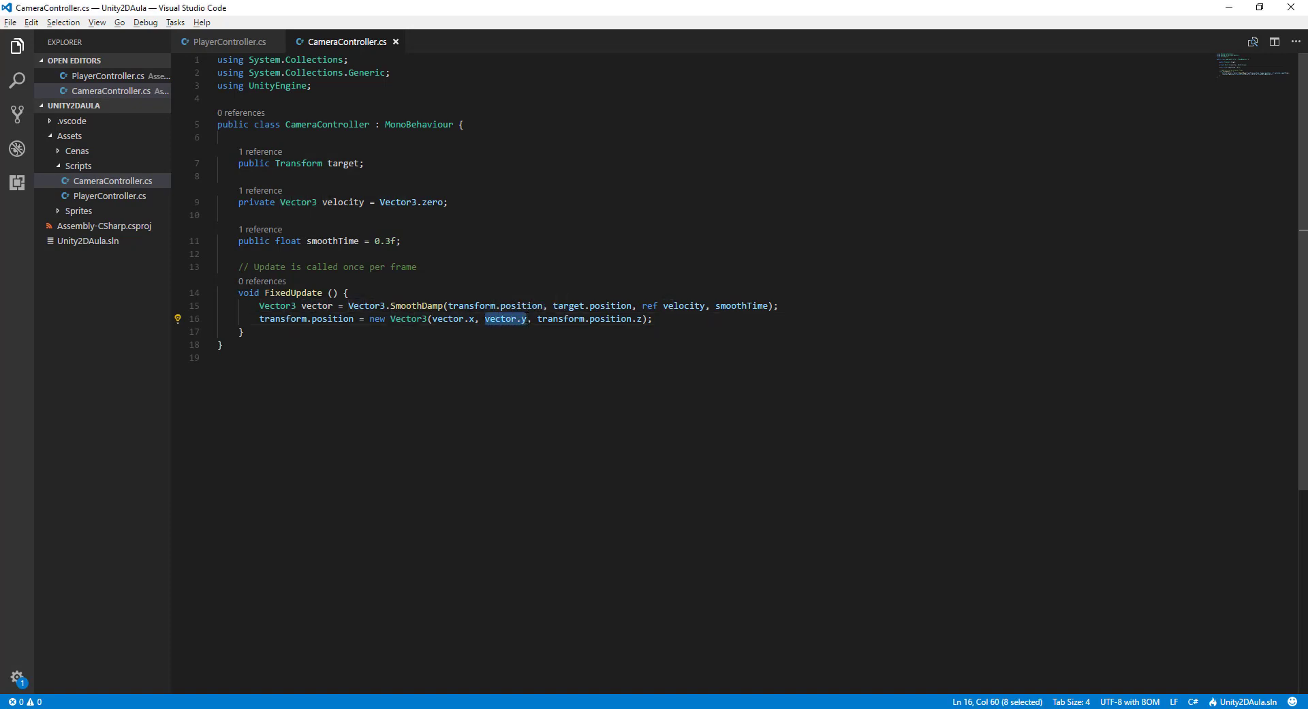
{"action": "type", "text": "M"}
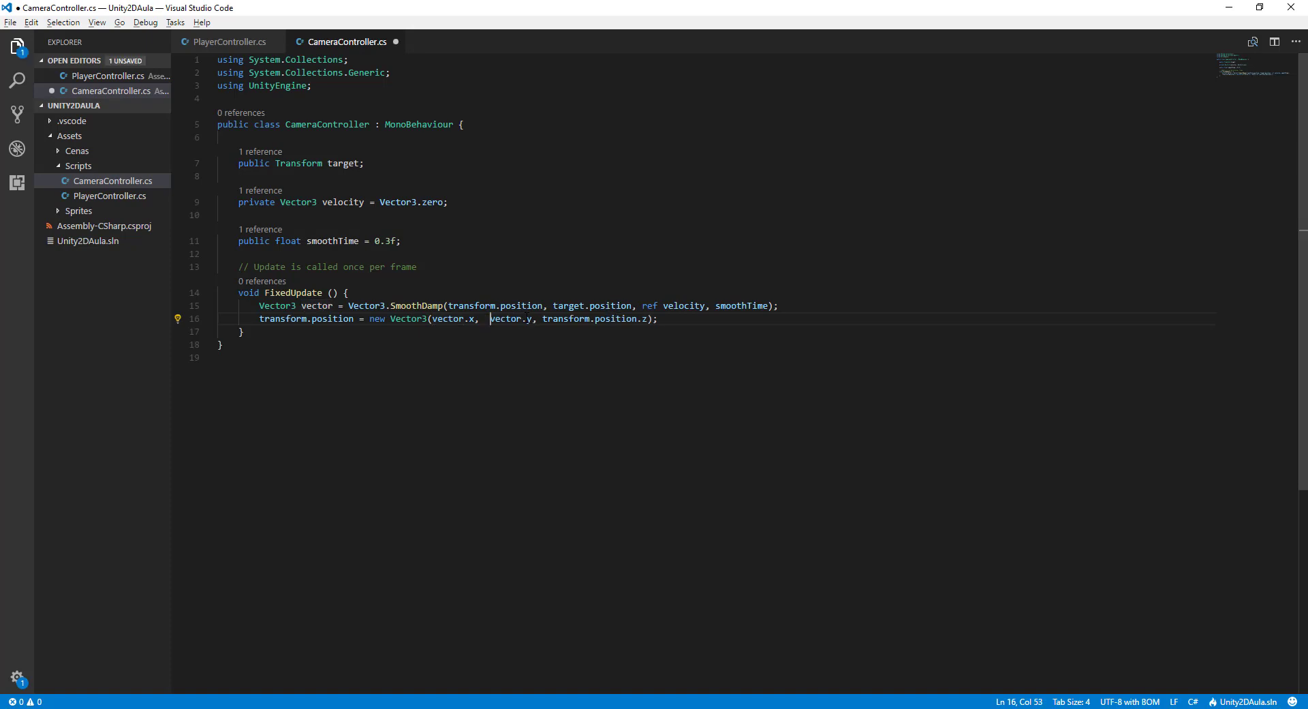
{"action": "type", "text": "athf"}
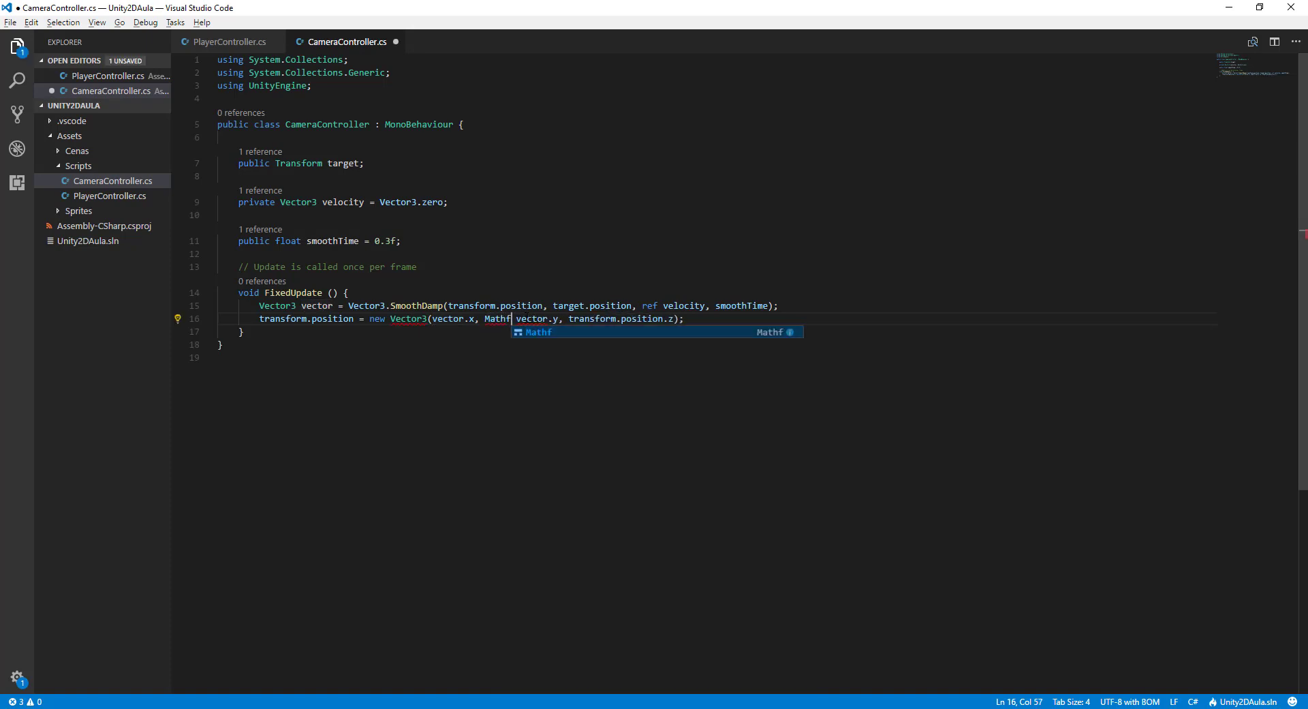
{"action": "type", "text": ".Cl"}
{"action": "key", "text": "Return"}
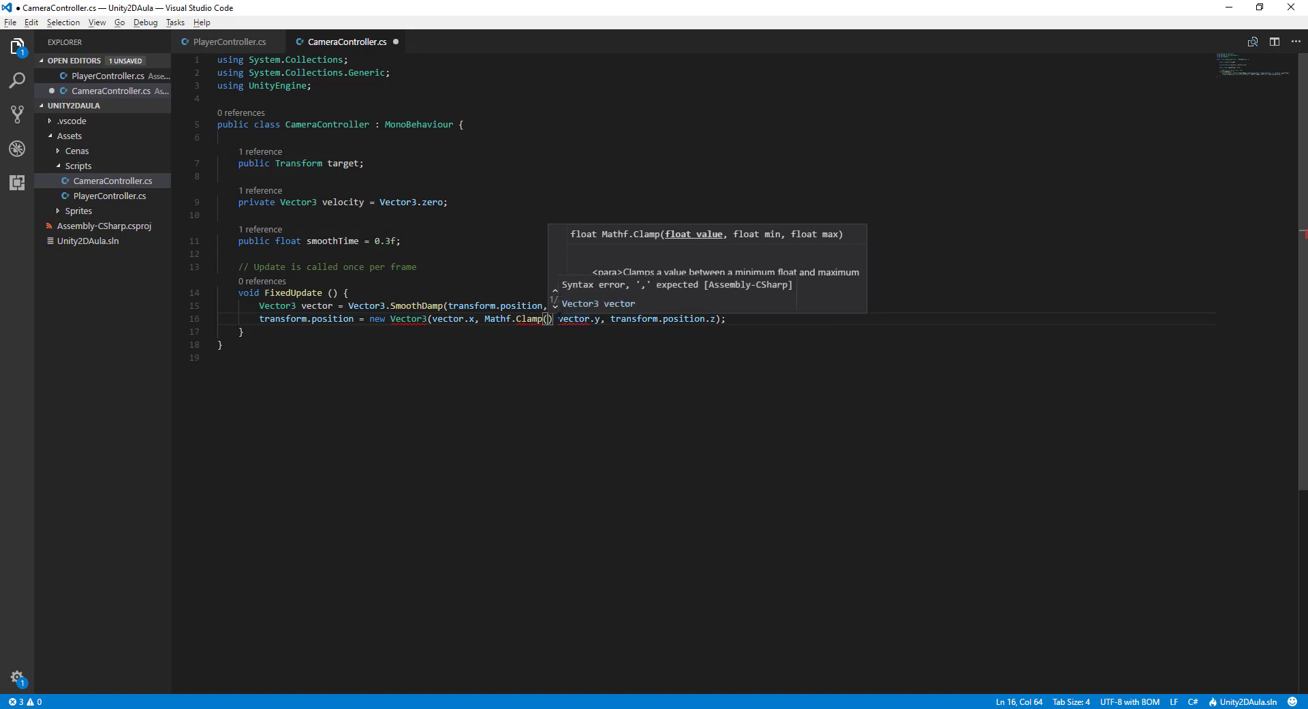
{"action": "left_click_drag", "start_coordinate": [559, 318], "coordinate": [601, 318]}
{"action": "type", "text": "vector.y,"}
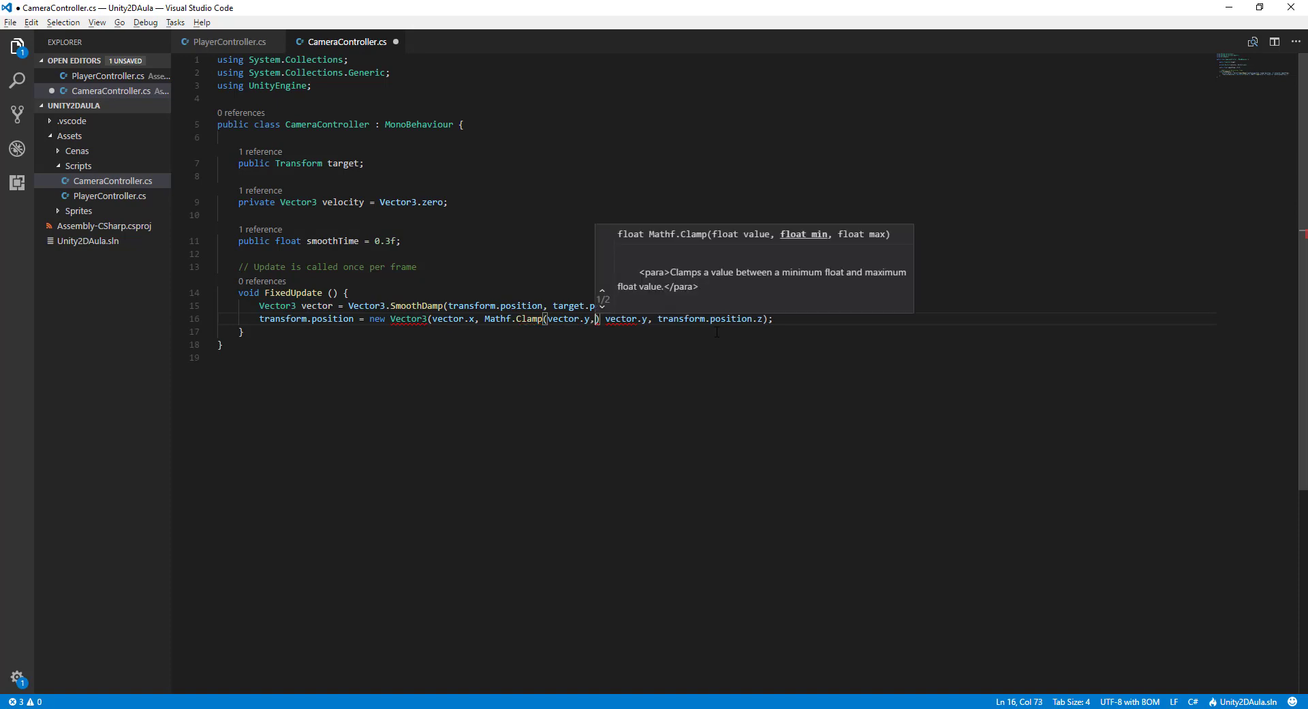
{"action": "type", "text": "0"}
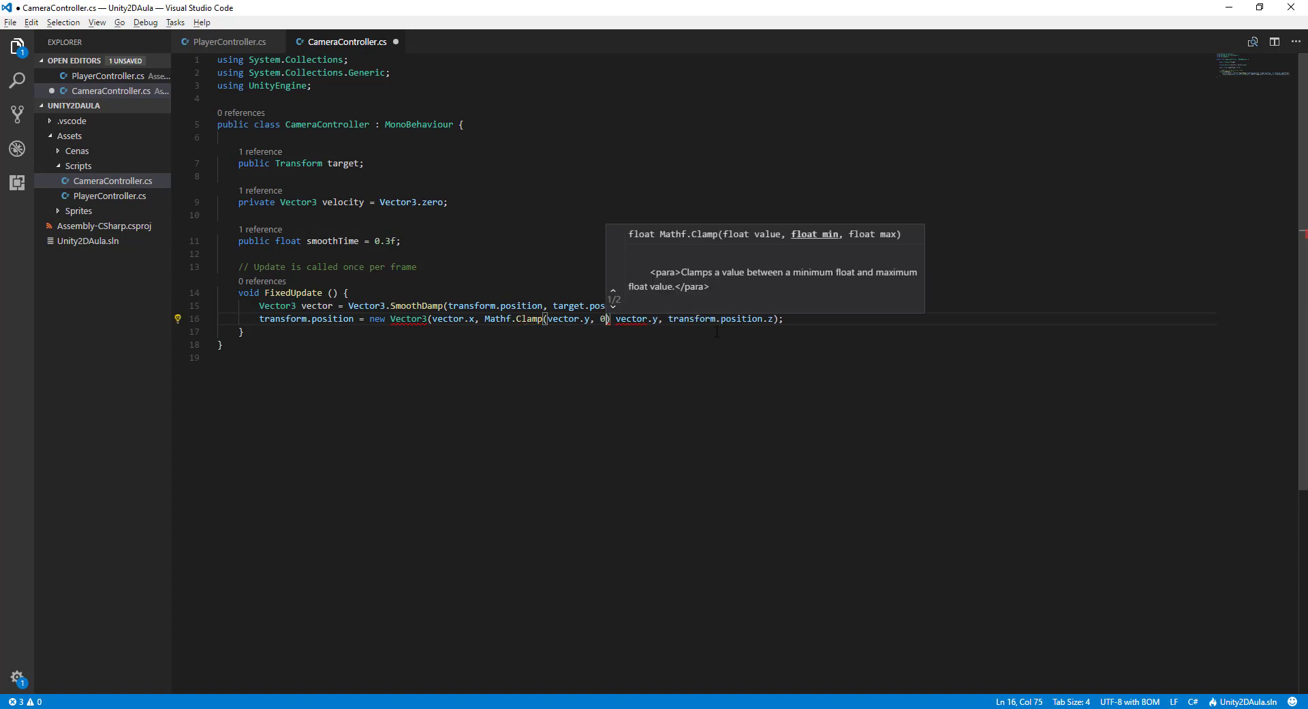
{"action": "type", "text": ", vector.y"}
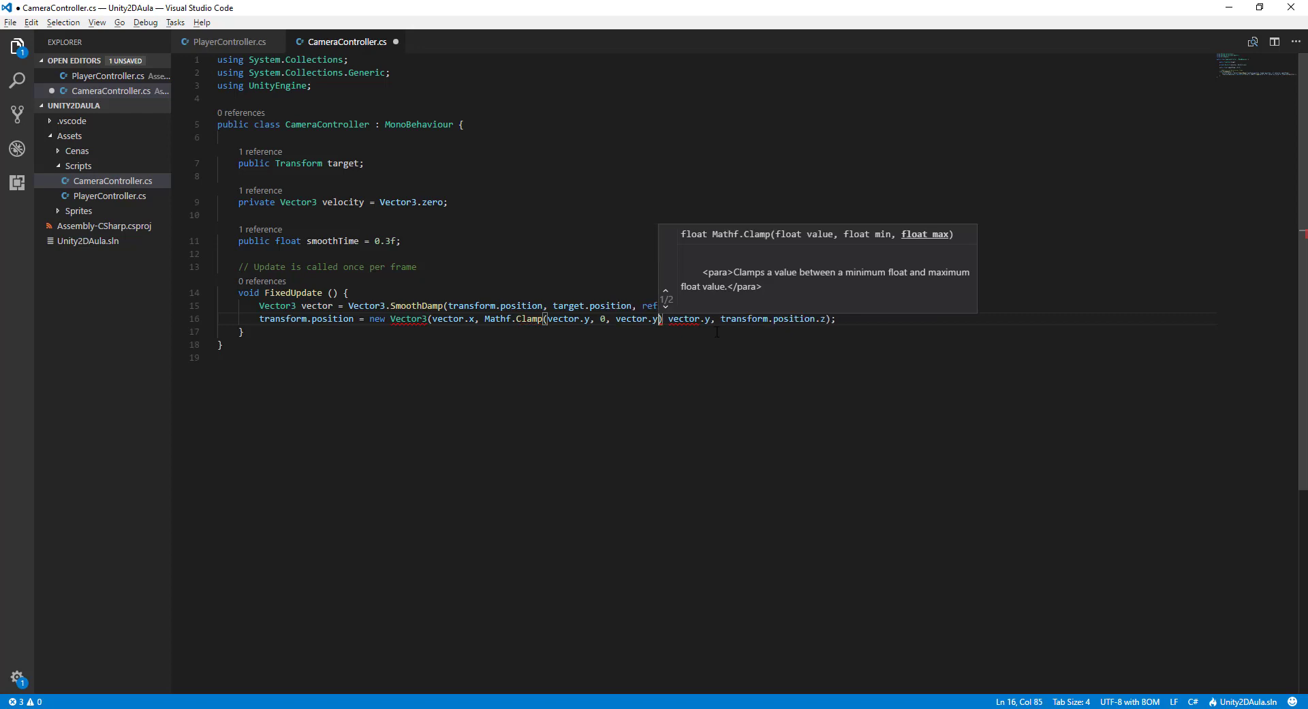
{"action": "type", "text": ")"}
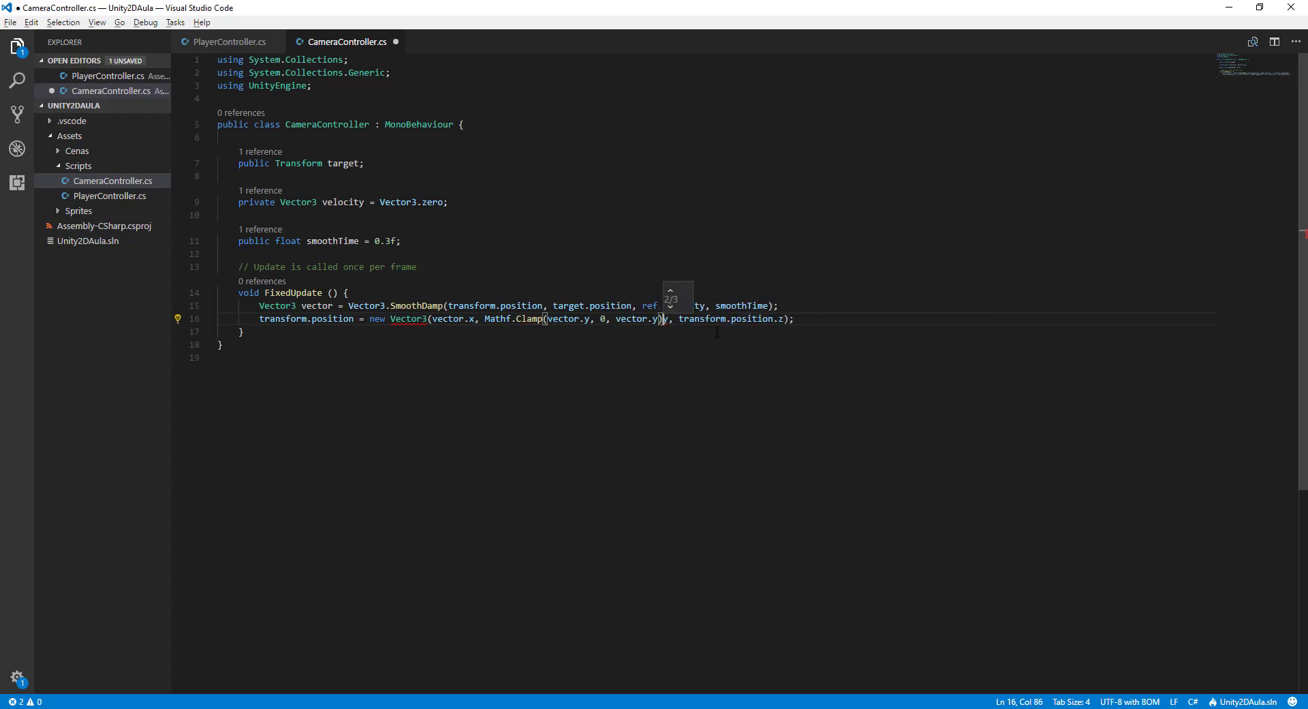
{"action": "key", "text": "Delete"}
{"action": "key", "text": "Delete"}
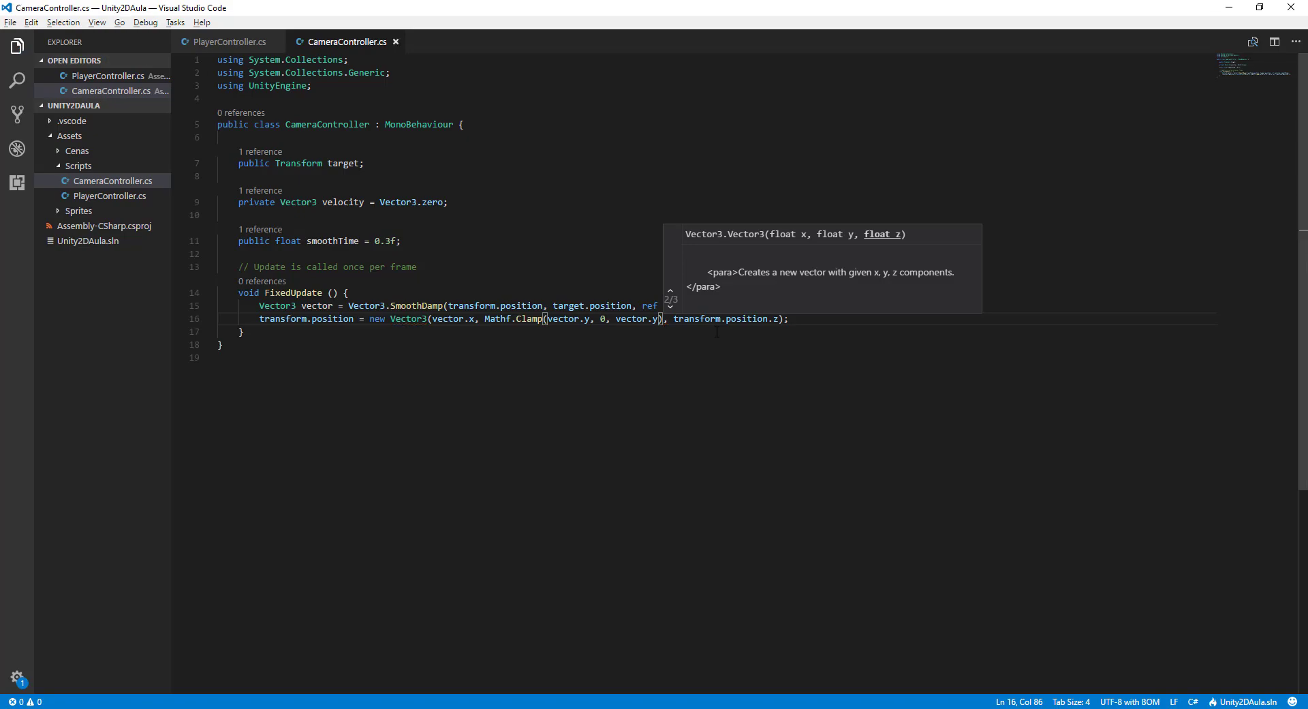
{"action": "key", "text": "alt+Tab"}
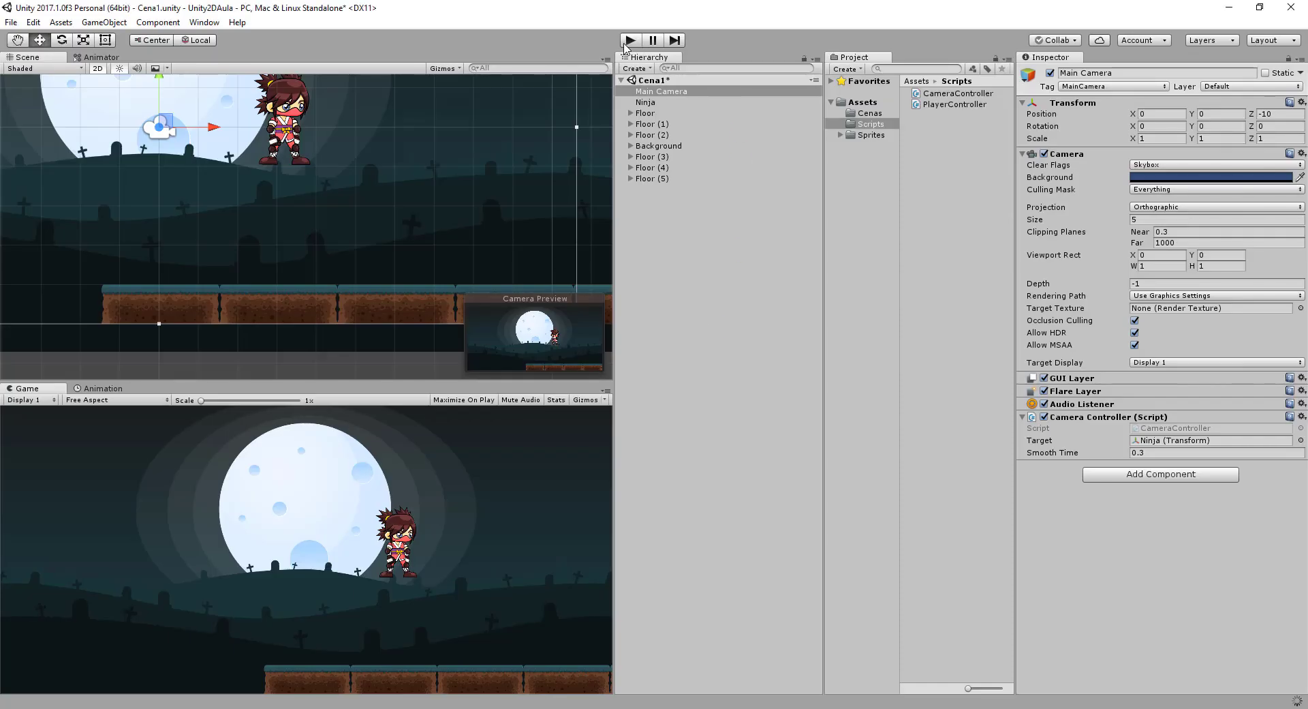
Step: Play the scene, running and jumping the ninja to test the clamped camera, then select Ninja
{"action": "left_click", "coordinate": [624, 44]}
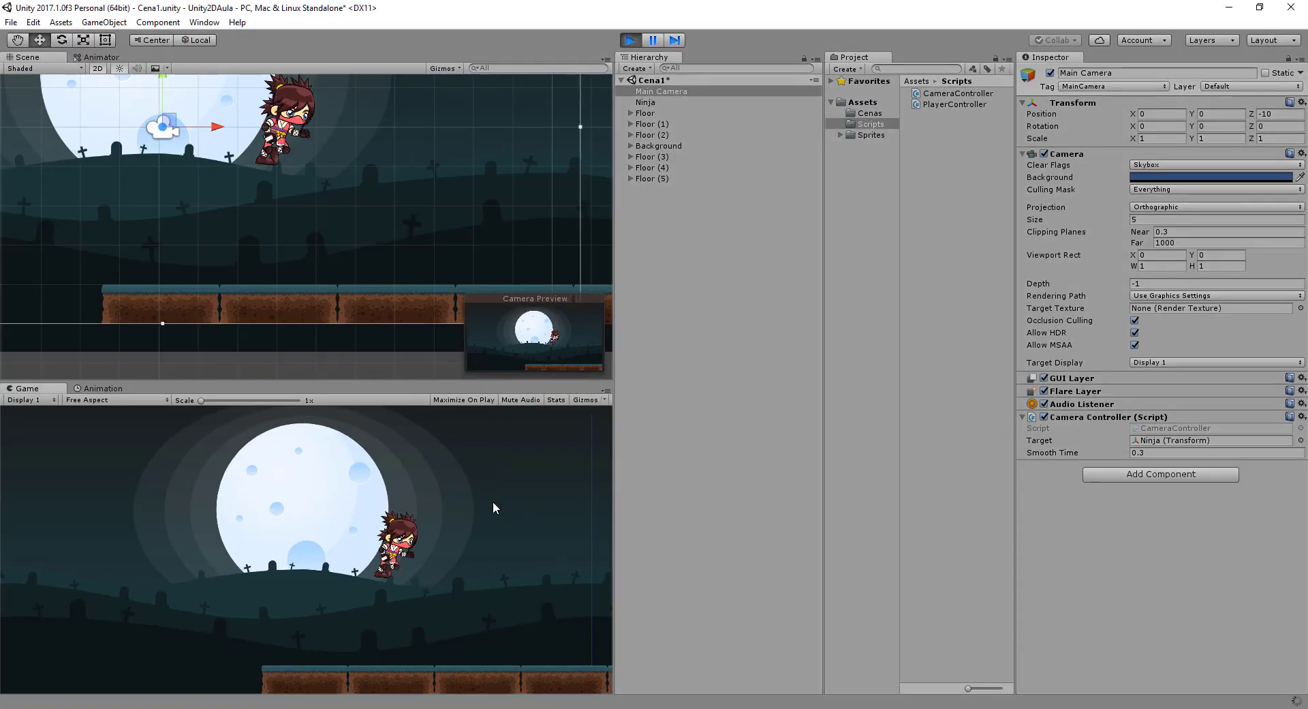
{"action": "key", "text": "Right"}
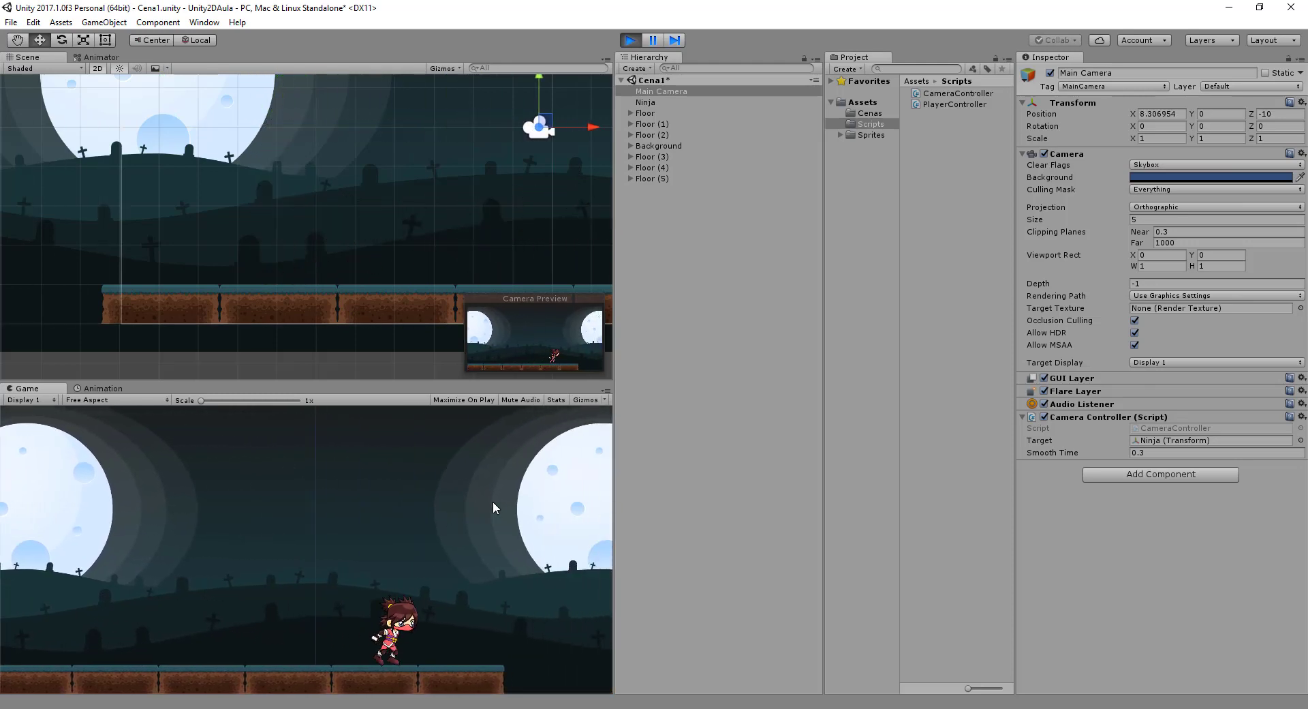
{"action": "key", "text": "Left"}
{"action": "key", "text": "space"}
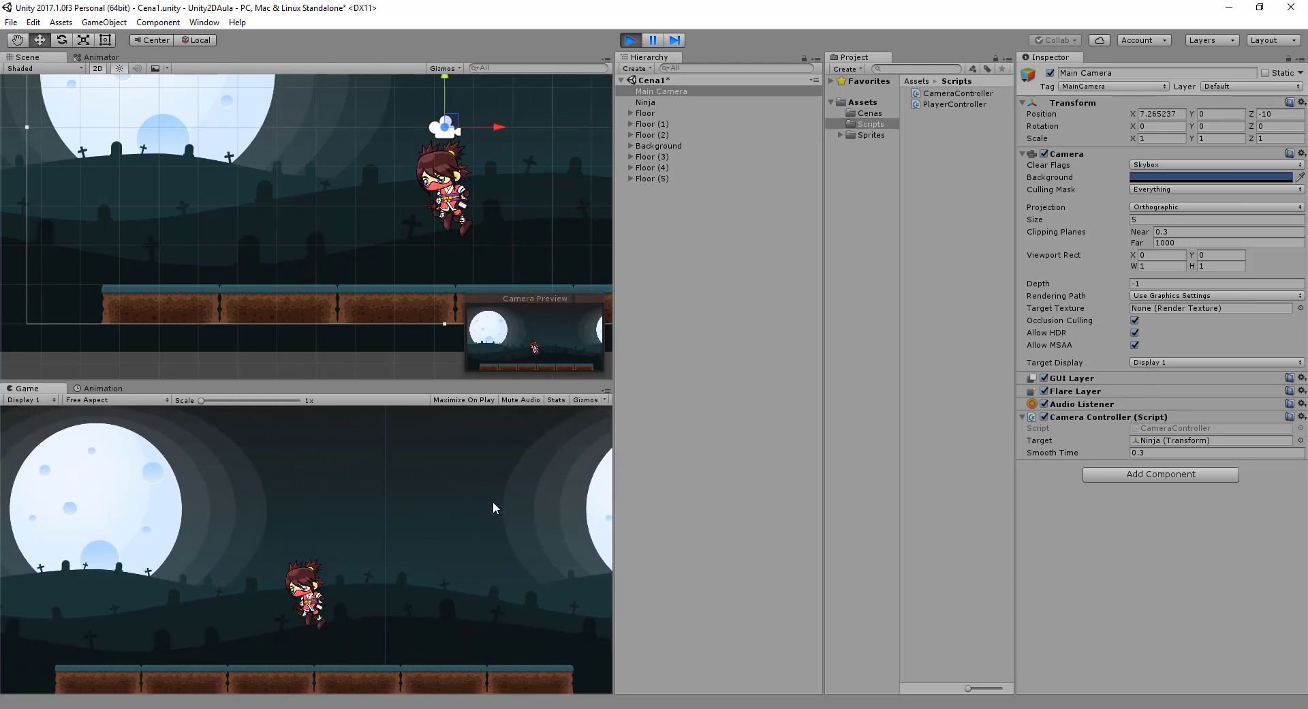
{"action": "key", "text": "Right"}
{"action": "key", "text": "space"}
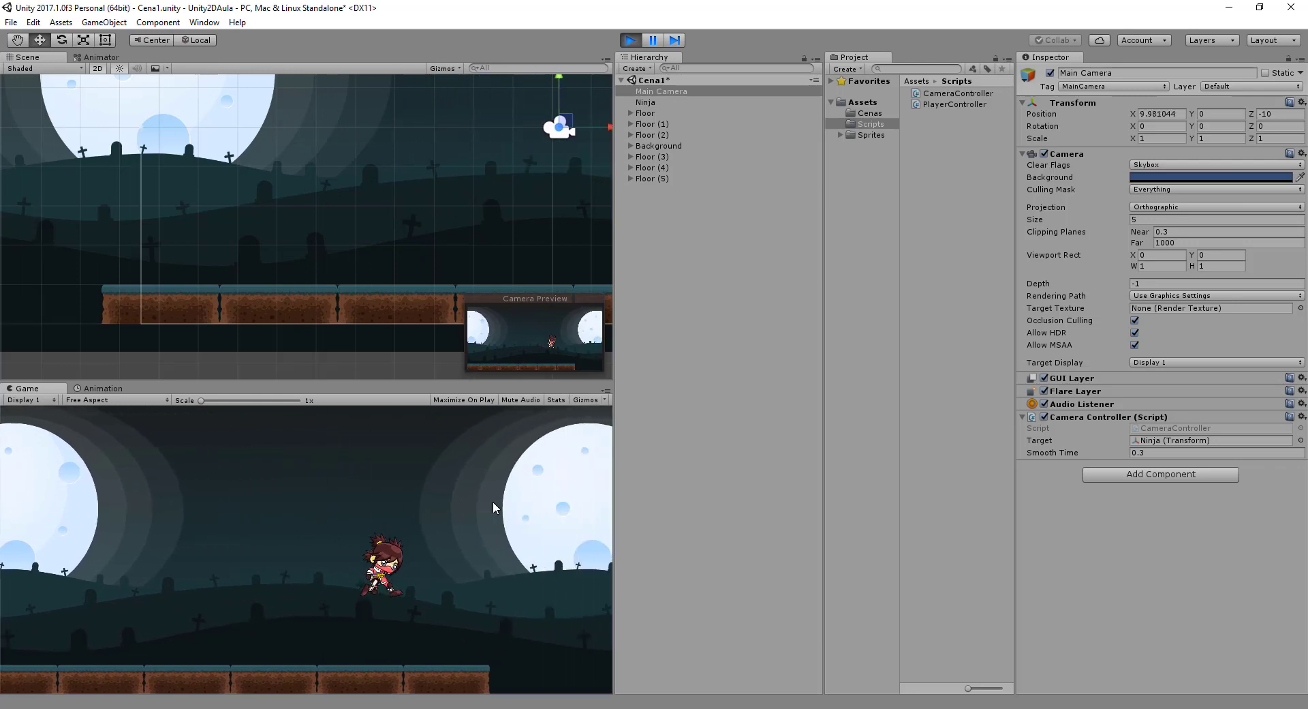
{"action": "key", "text": "Left"}
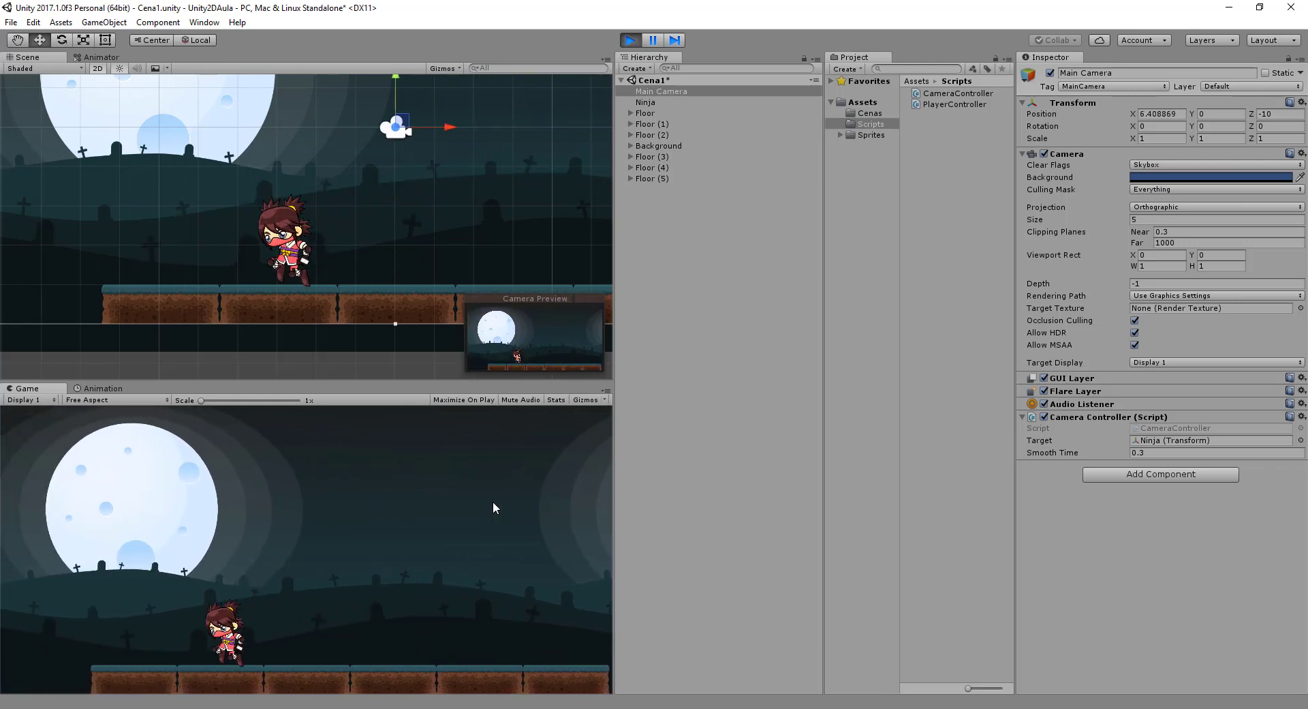
{"action": "key", "text": "Right"}
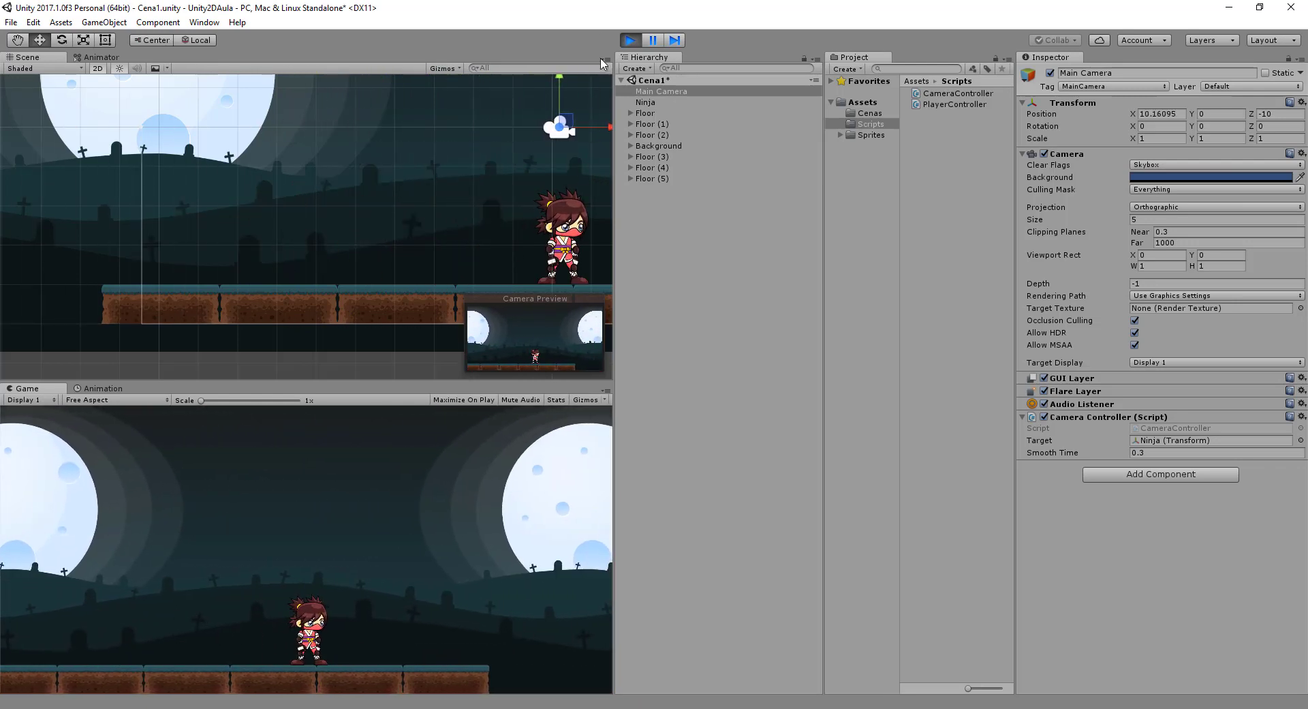
{"action": "left_click", "coordinate": [645, 101]}
Step: Set the Ninja's Player Controller Jump Force to 600 in the Inspector
{"action": "scroll", "coordinate": [1168, 549], "scroll_direction": "down", "scroll_amount": 3}
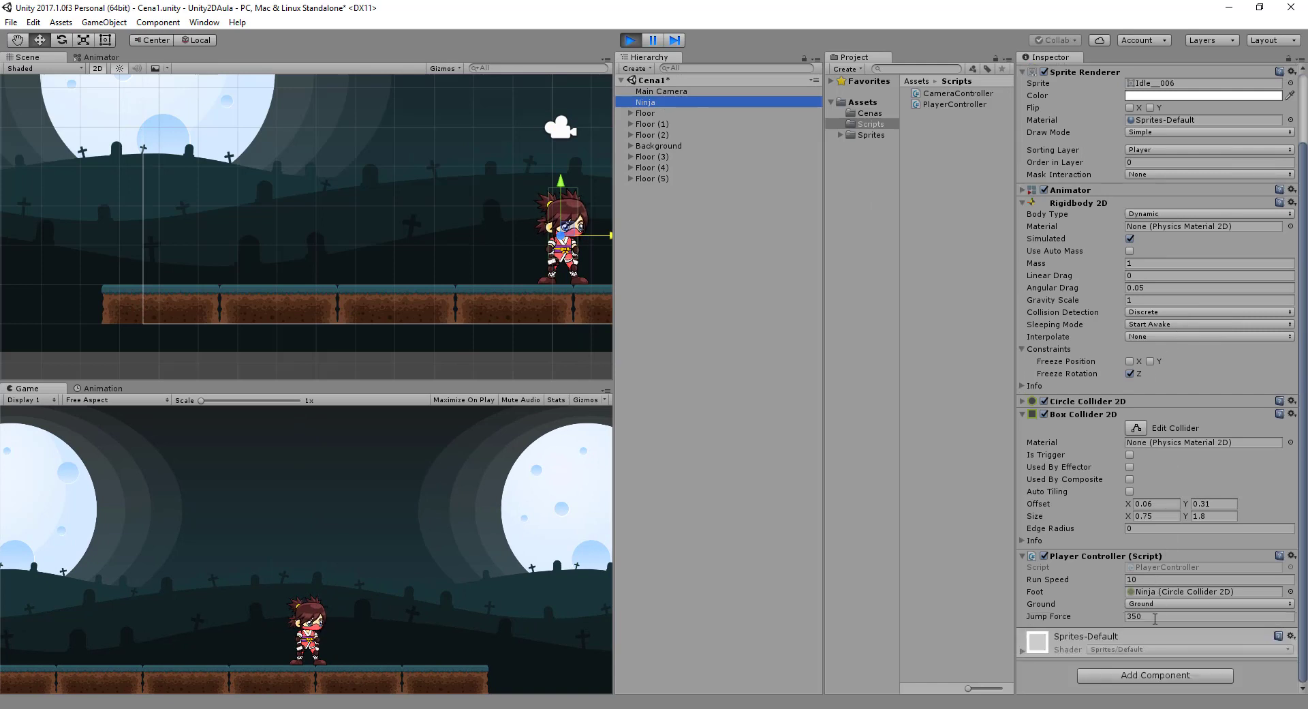
{"action": "left_click", "coordinate": [1150, 617]}
{"action": "type", "text": "600"}
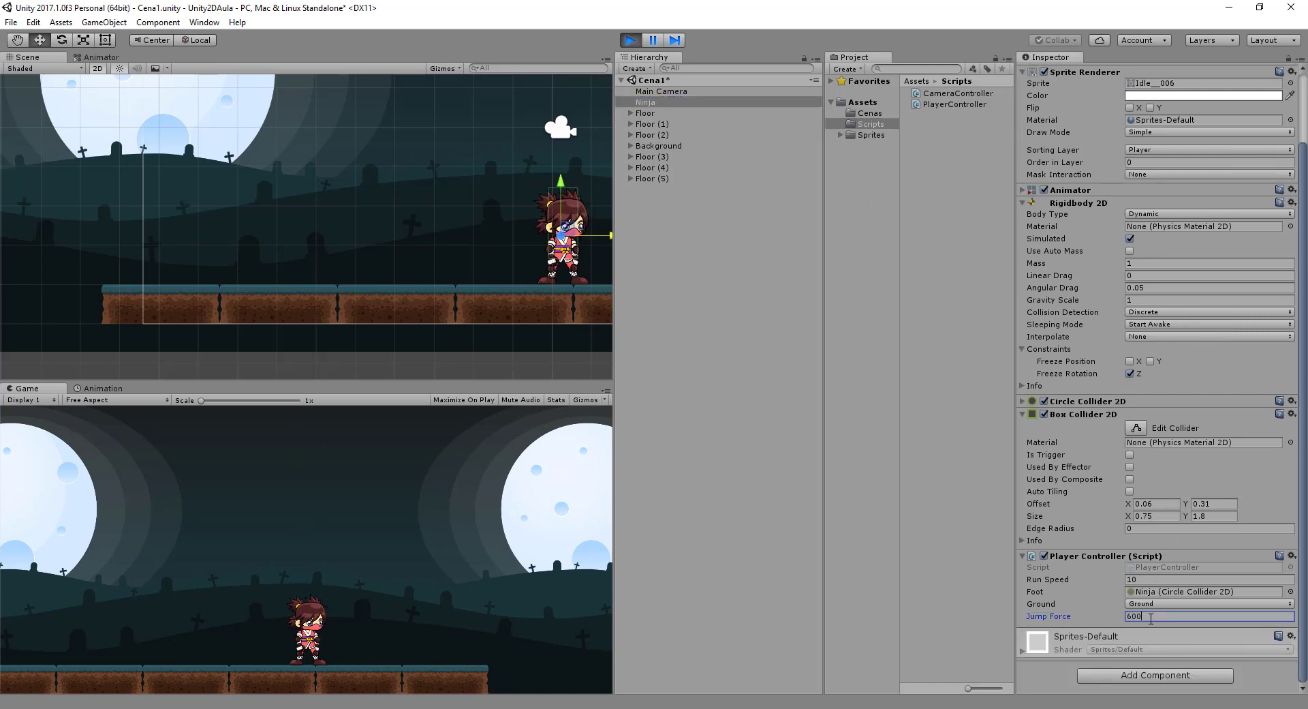
{"action": "left_click", "coordinate": [418, 529]}
Step: Jump and run the ninja both ways to test the higher jumps and camera rise
{"action": "key", "text": "space"}
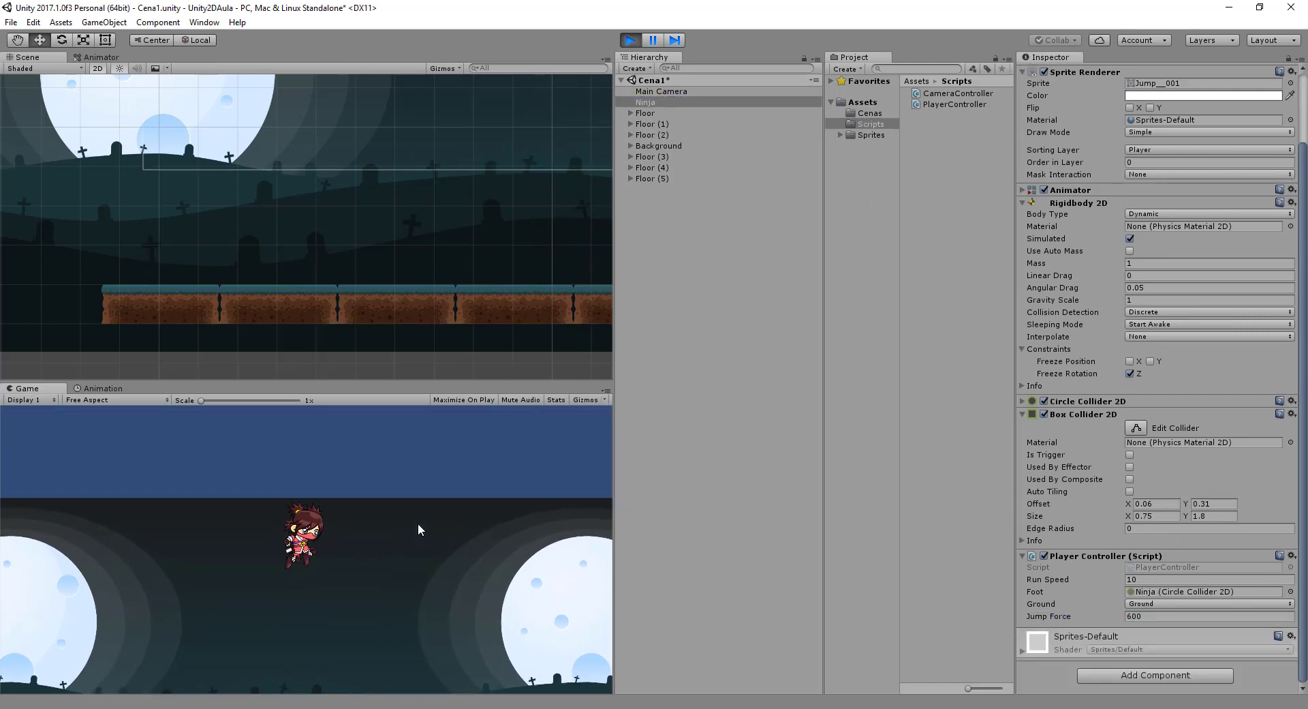
{"action": "key", "text": "space"}
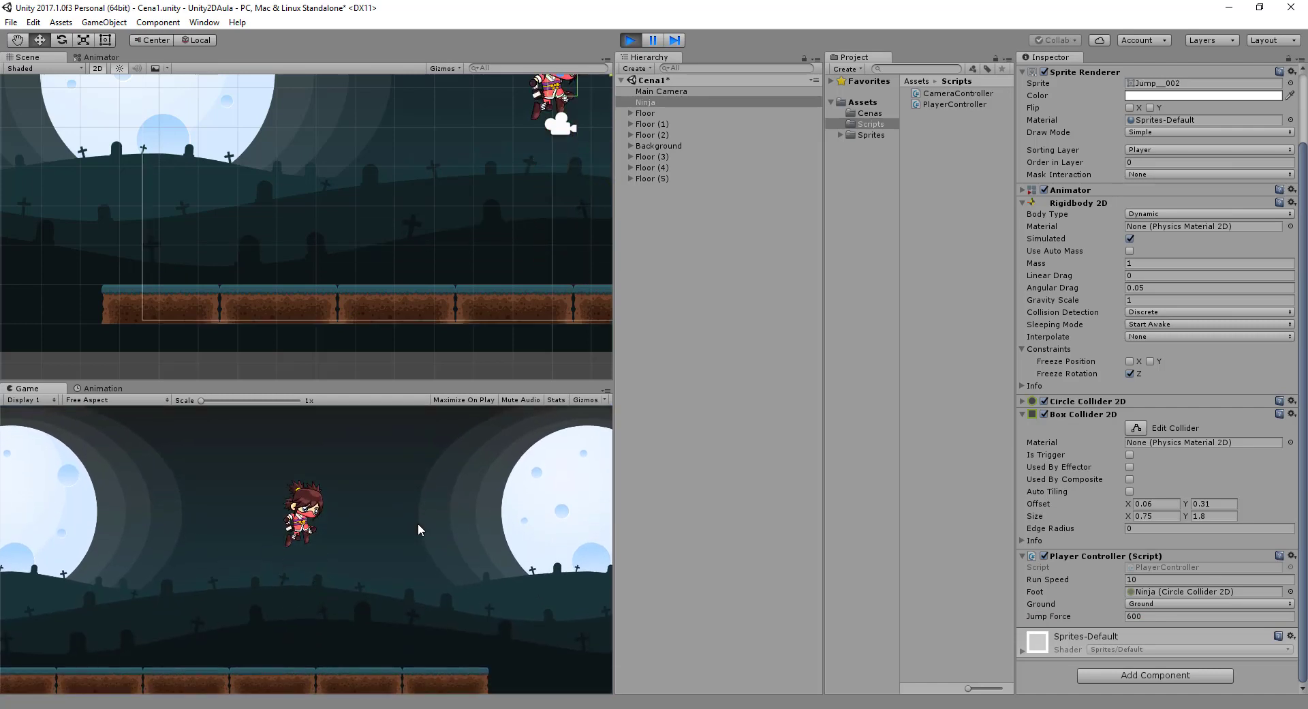
{"action": "key", "text": "space"}
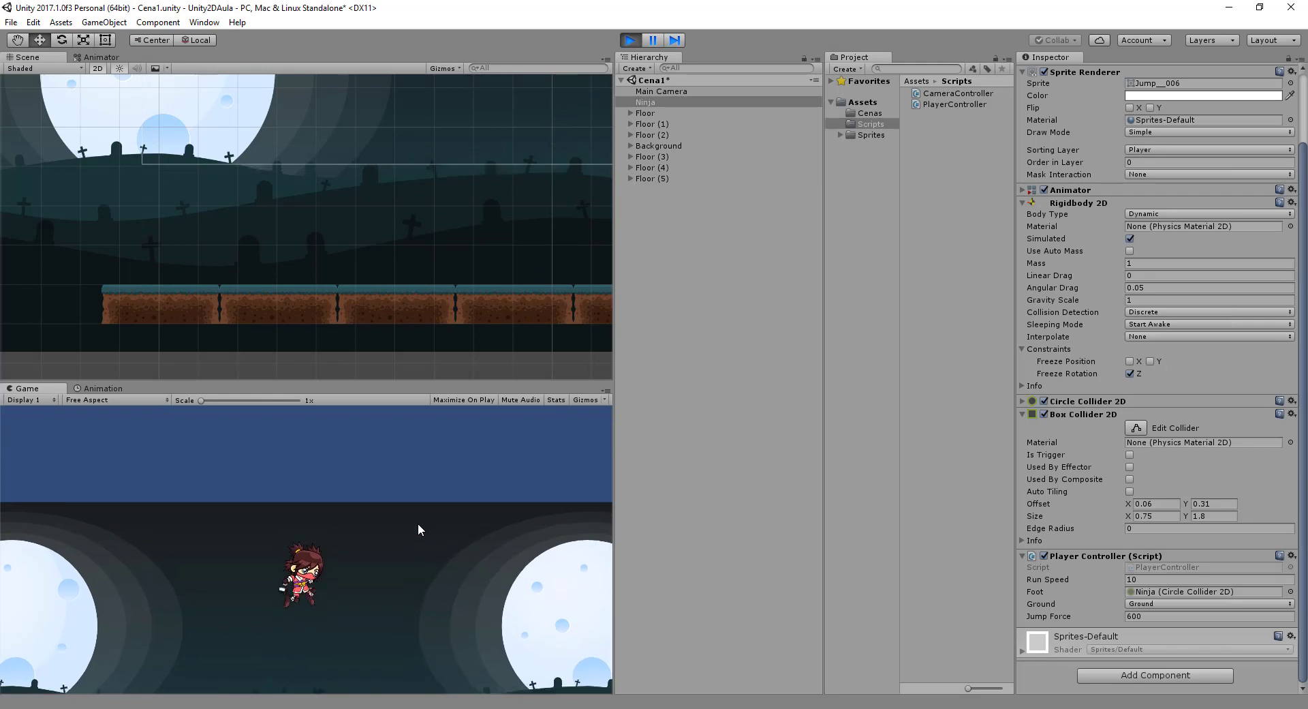
{"action": "key", "text": "Left"}
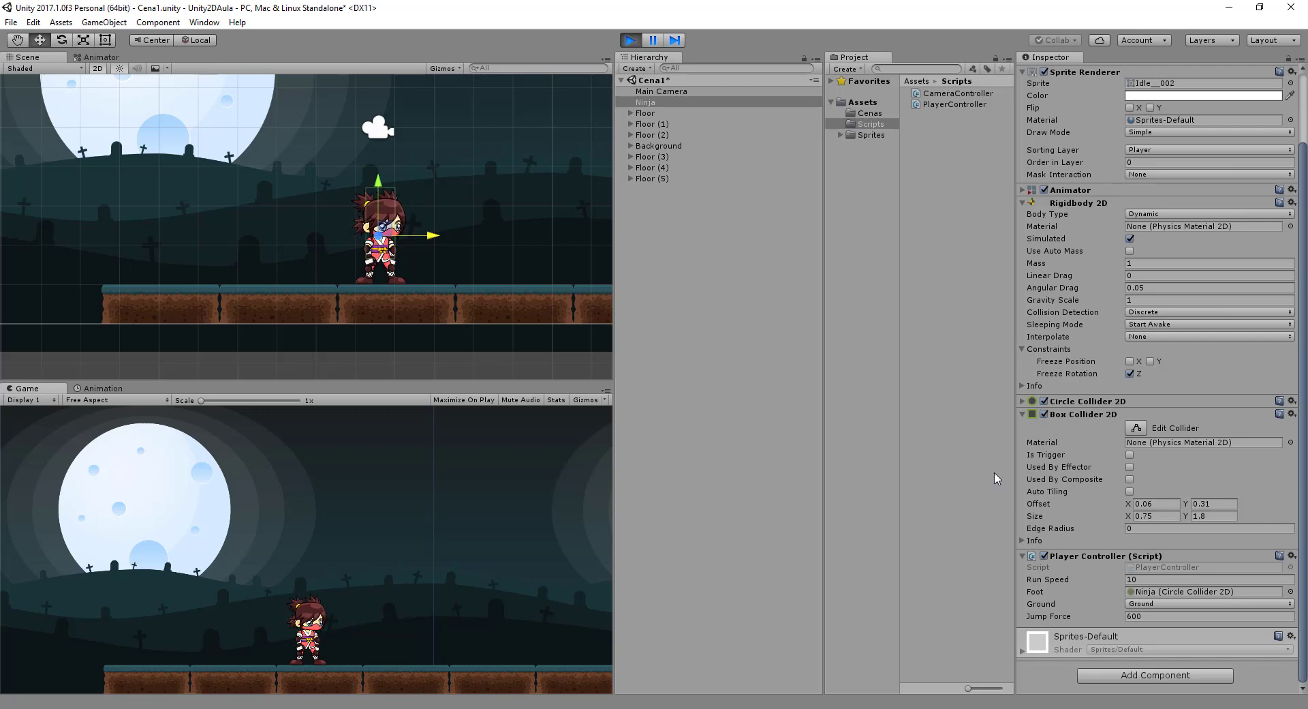
{"action": "key", "text": "Right"}
{"action": "key", "text": "Left"}
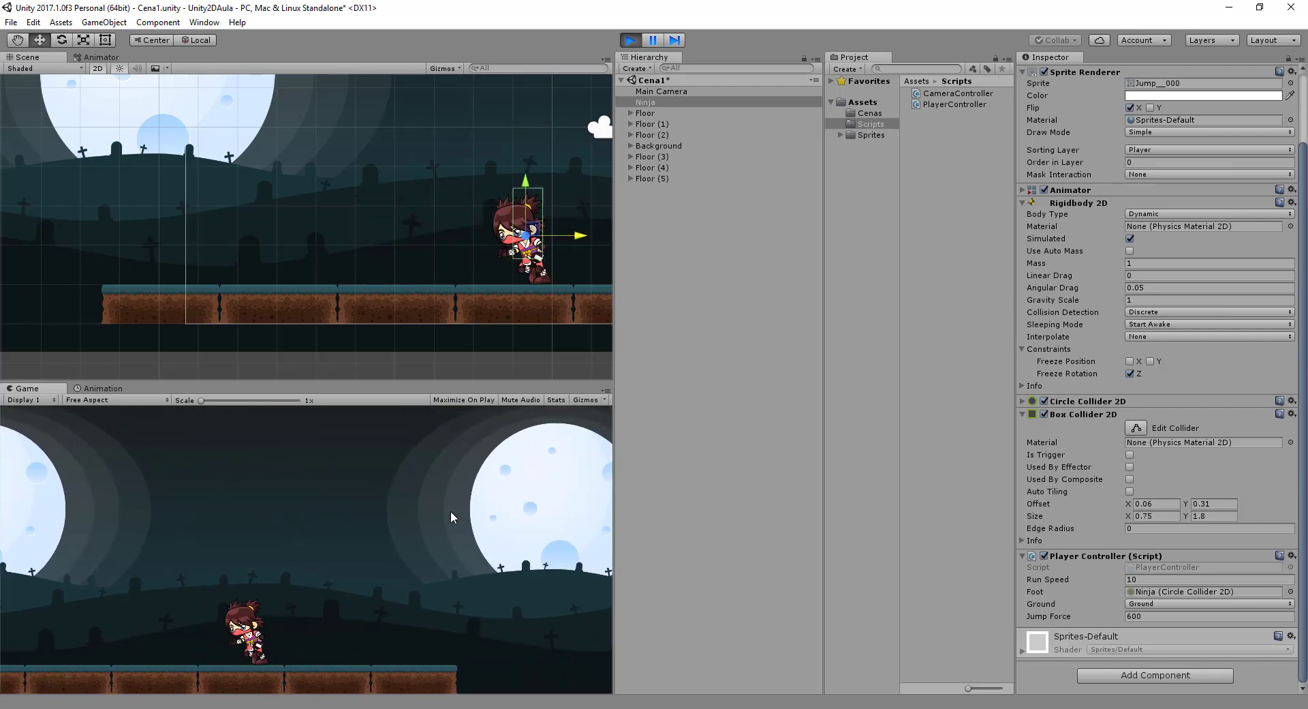
{"action": "key", "text": "Right"}
{"action": "key", "text": "space"}
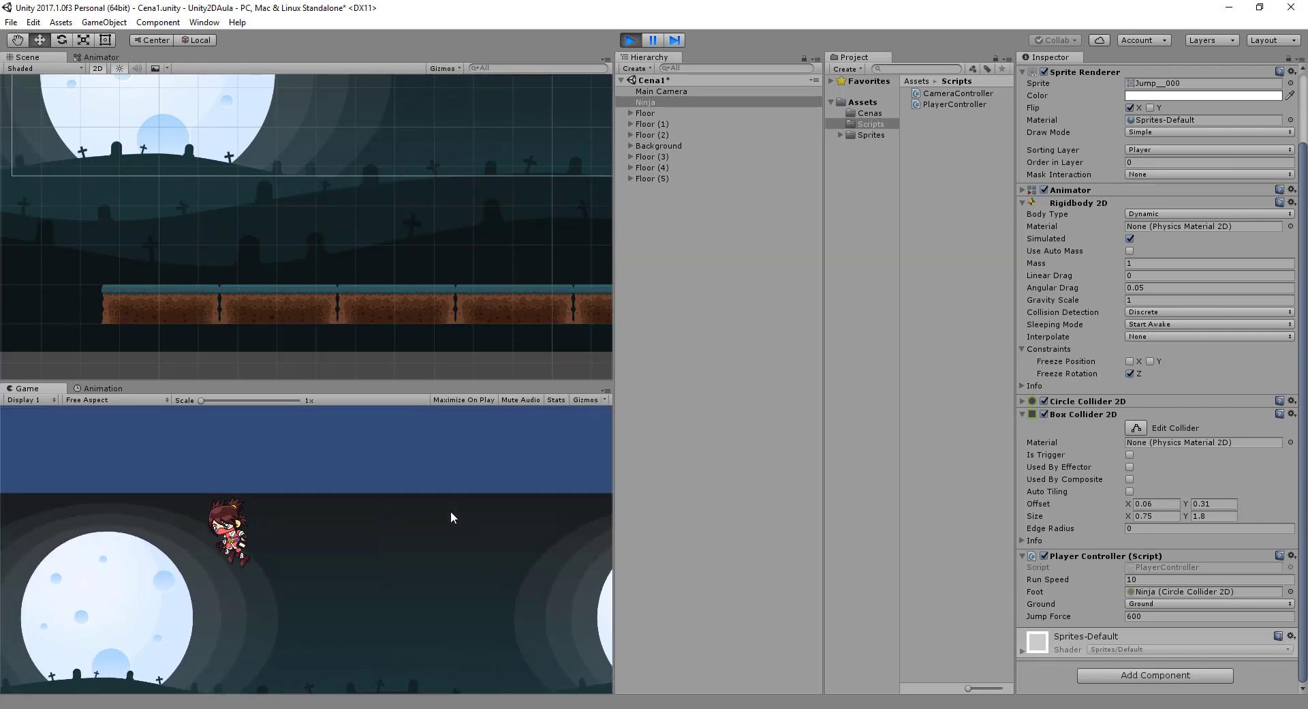
{"action": "key", "text": "Left"}
{"action": "key", "text": "space"}
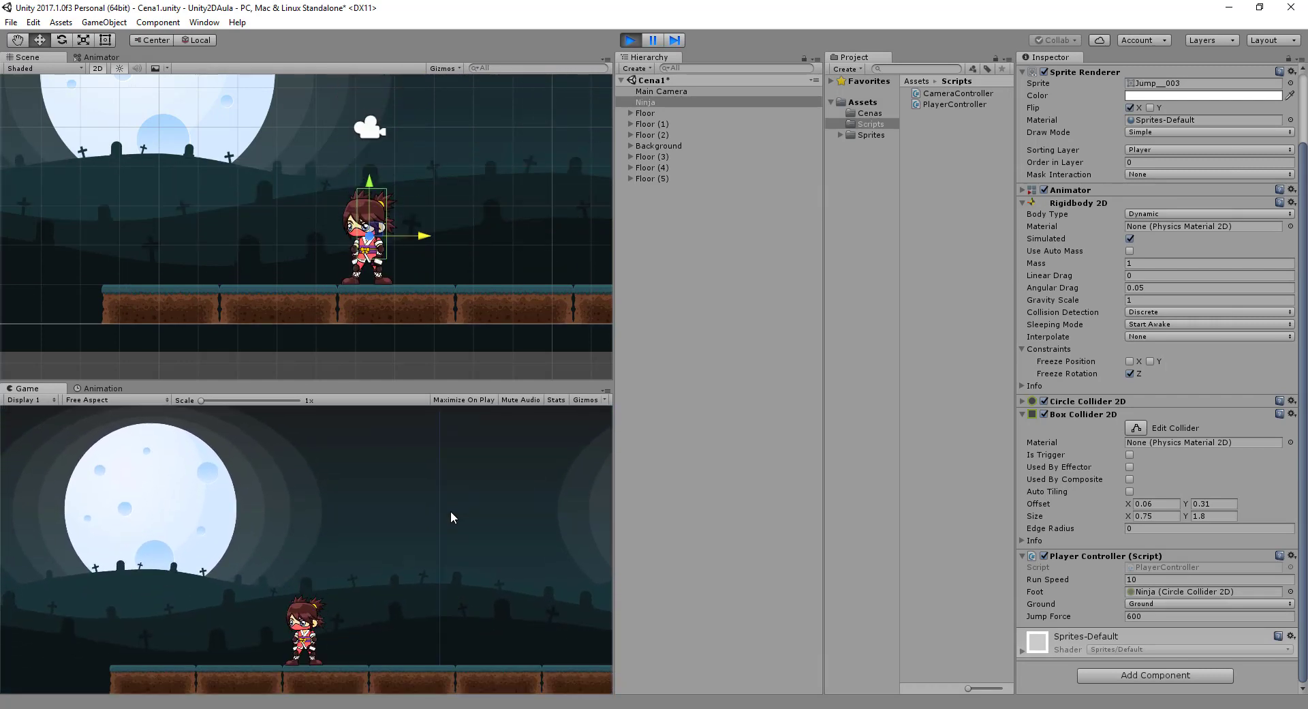
{"action": "key", "text": "Right"}
{"action": "key", "text": "space"}
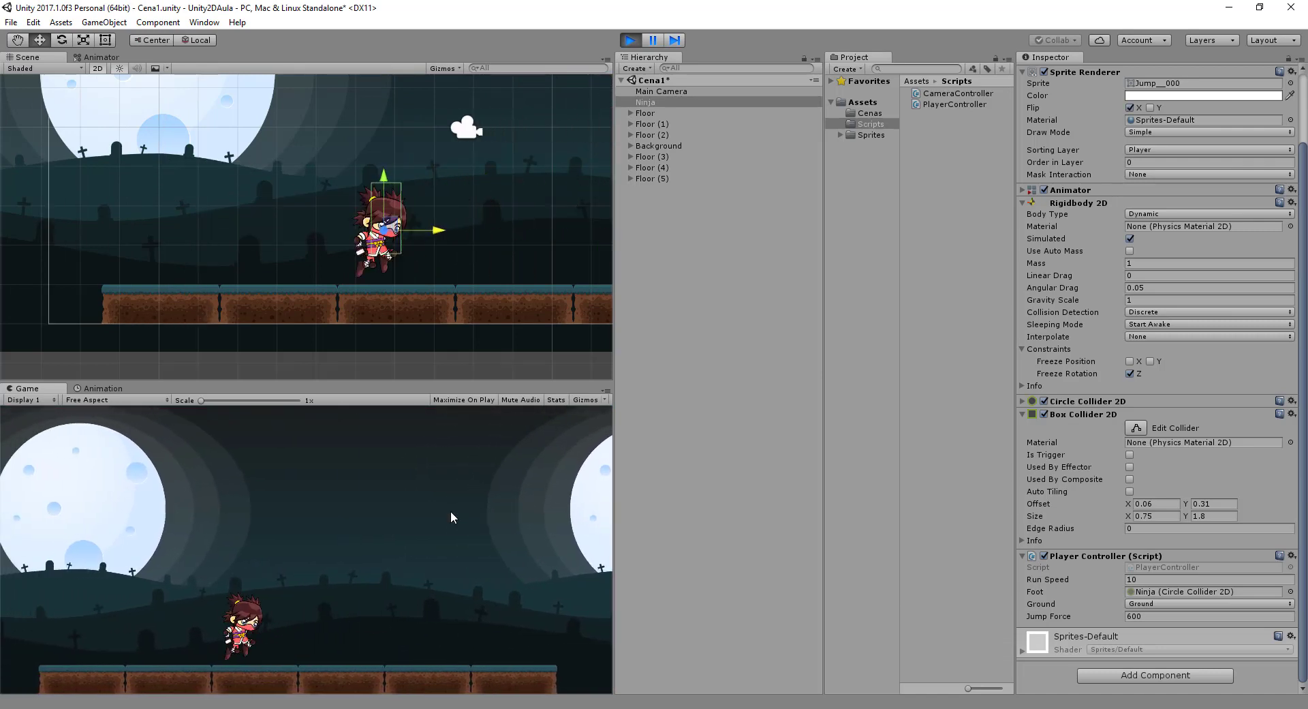
{"action": "key", "text": "space"}
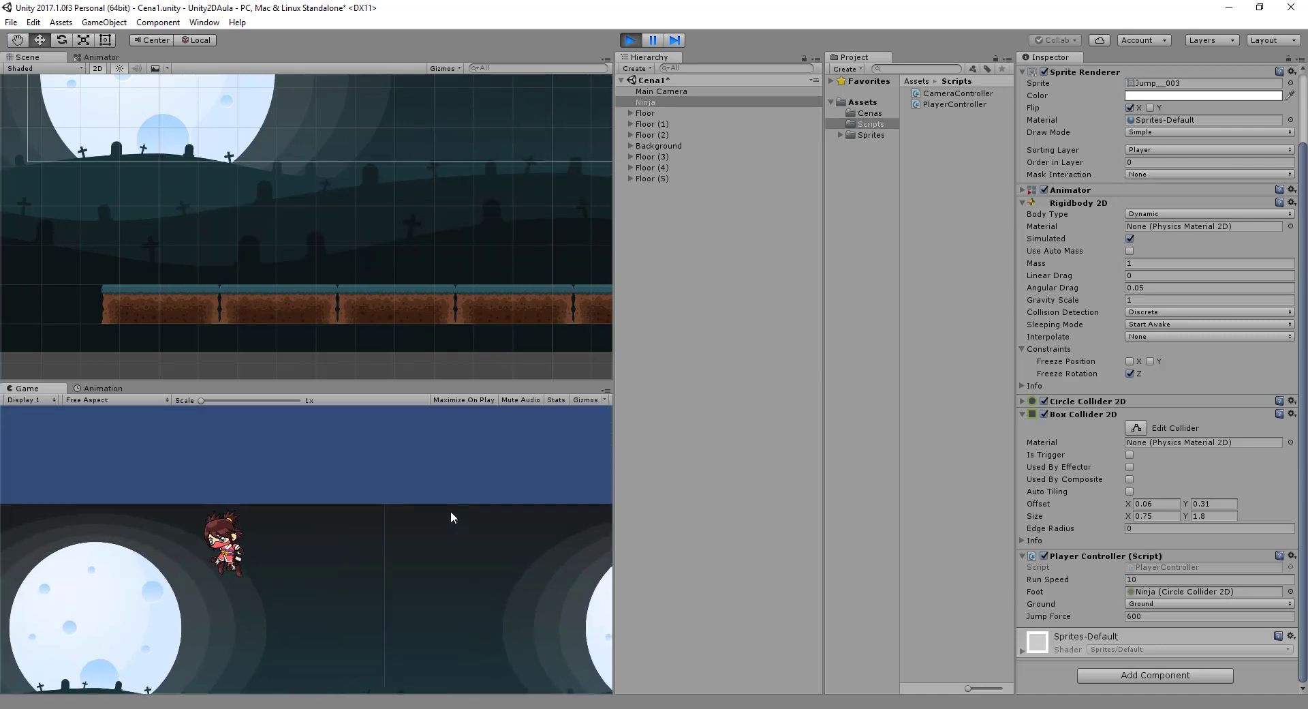
{"action": "key", "text": "Left"}
{"action": "key", "text": "space"}
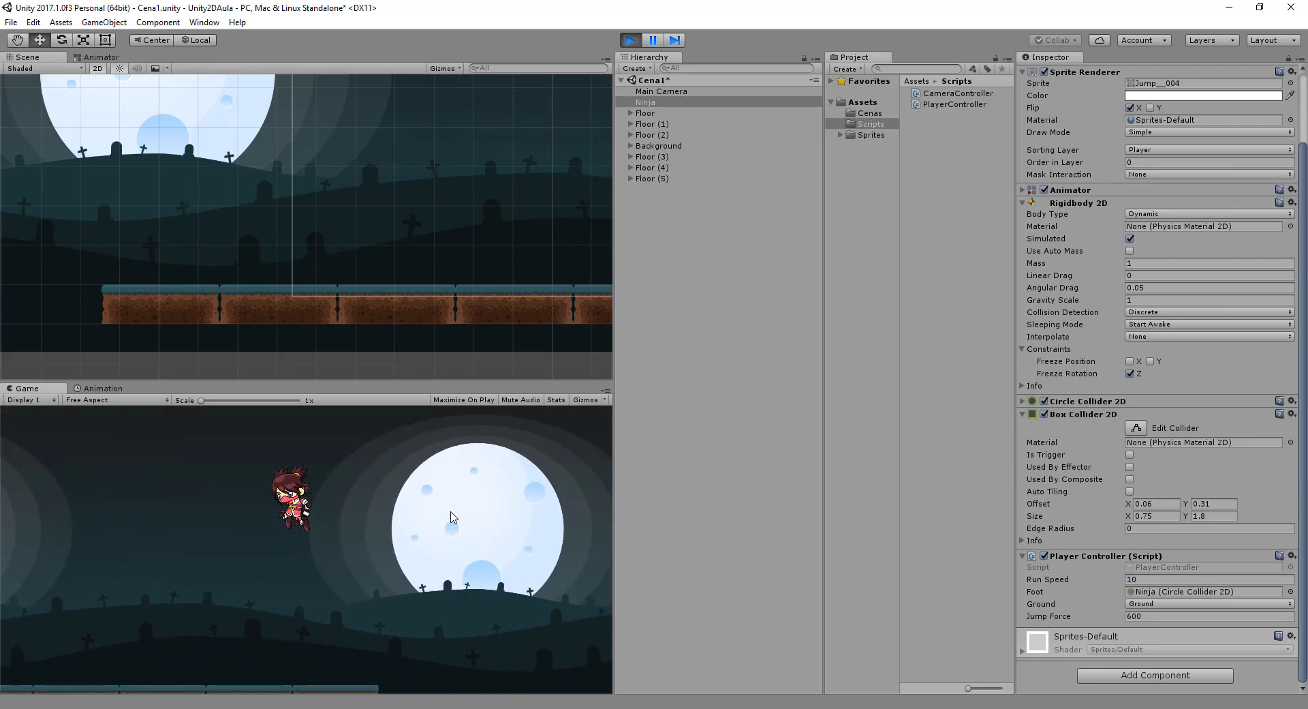